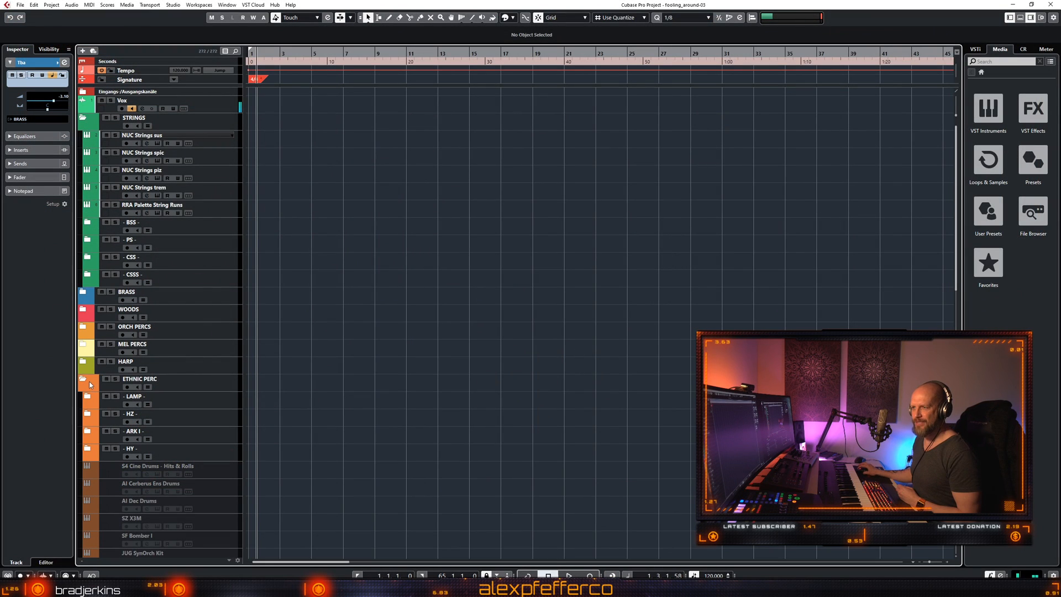
# Collapse the ETHNIC PERC and STRINGS folder tracks and look through the track list below them.
pyautogui.click(83, 380)
pyautogui.click(83, 119)
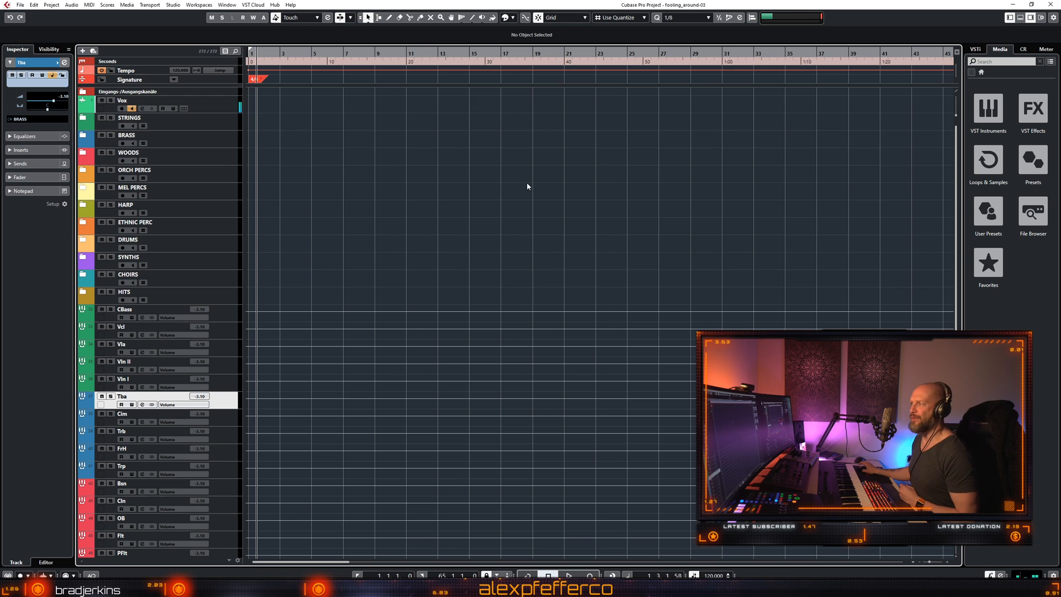
pyautogui.scroll(-5, 525, 193)
pyautogui.scroll(4, 524, 192)
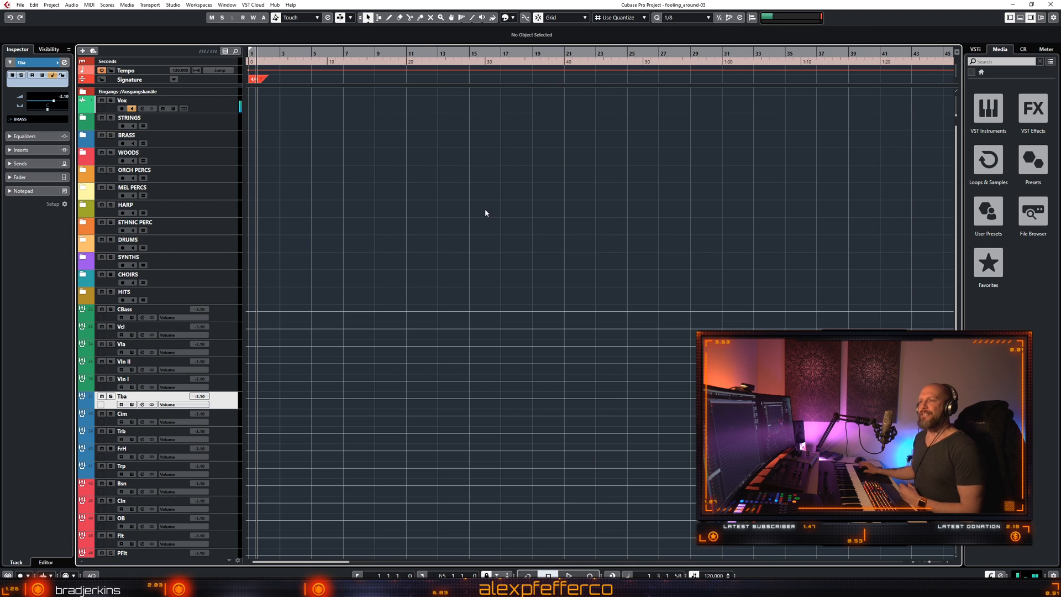
# Switch to File Explorer at the CUBASE PROJECTS folder and reposition its window over the empty arrangement.
pyautogui.hotkey('alt', 'Tab')
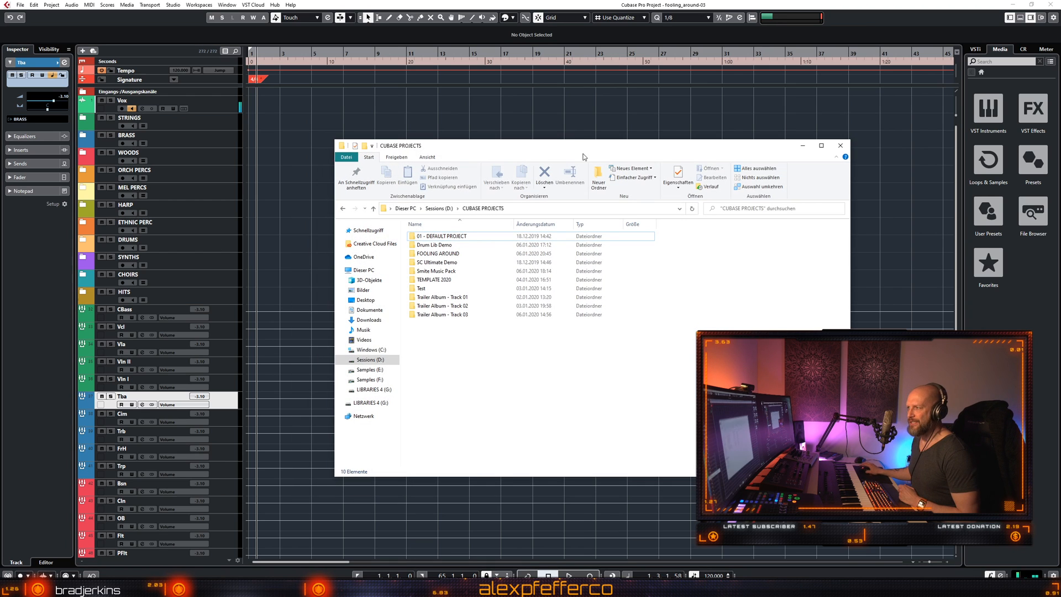
pyautogui.moveTo(610, 149); pyautogui.dragTo(640, 121)
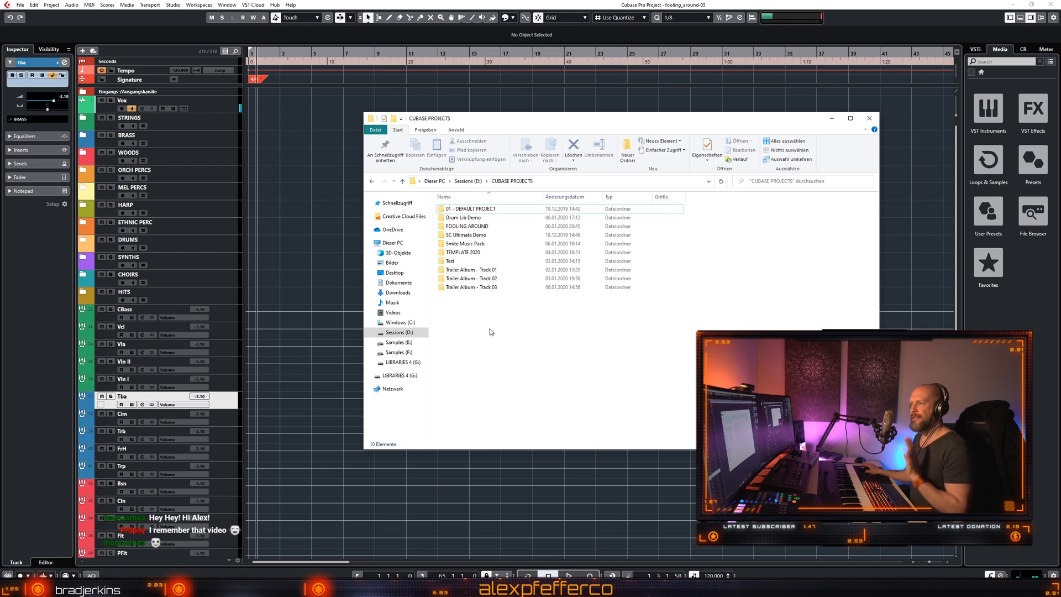
pyautogui.moveTo(524, 120); pyautogui.dragTo(516, 136)
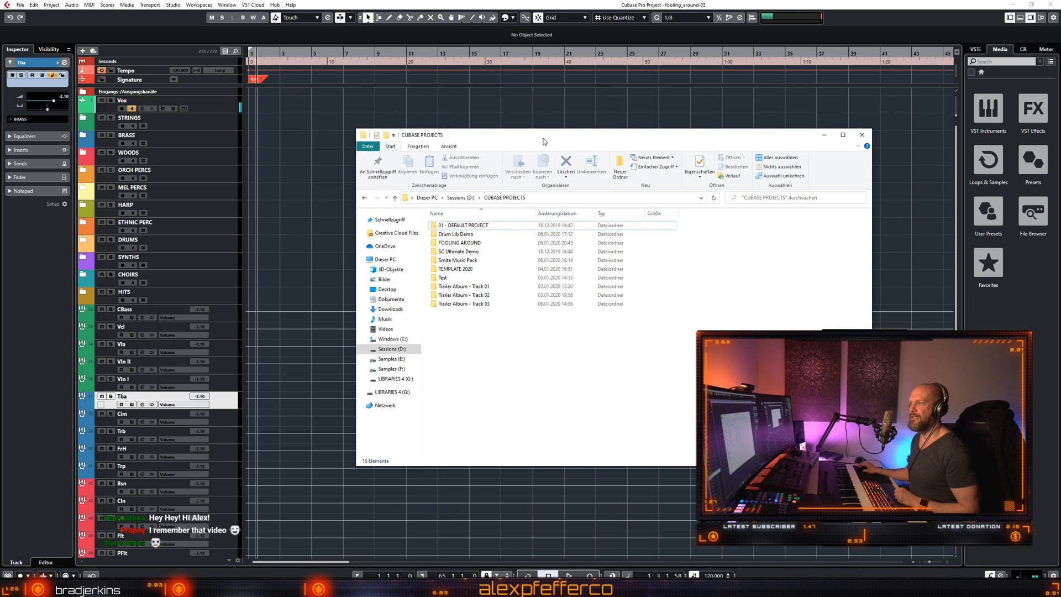
pyautogui.moveTo(544, 142); pyautogui.dragTo(524, 140)
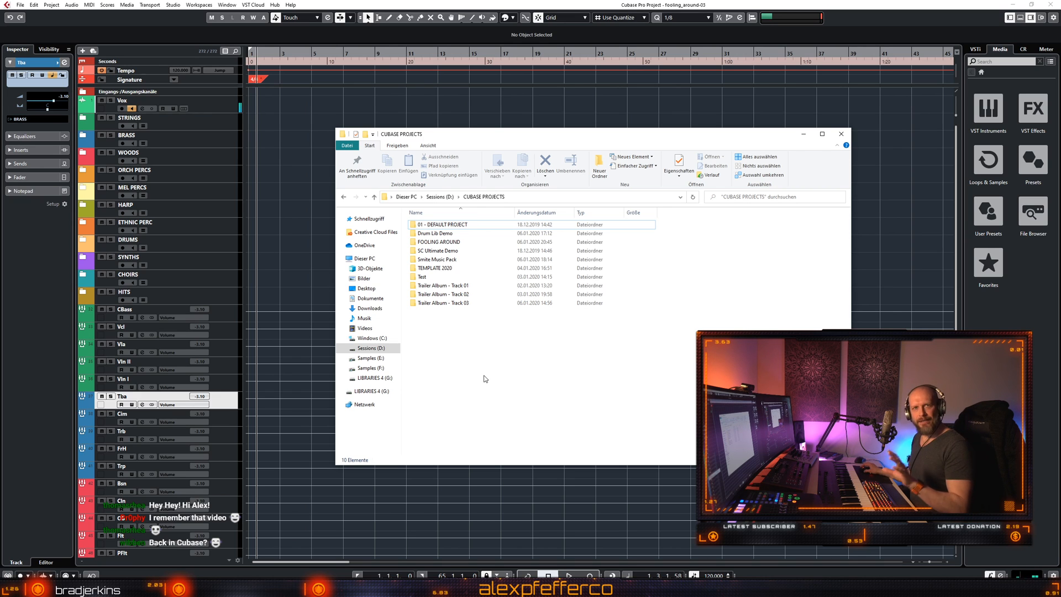
# Examine the 01 - DEFAULT PROJECT folder and its 01 - CUBASE PROJECT subfolder, and return to CUBASE PROJECTS.
pyautogui.doubleClick(446, 226)
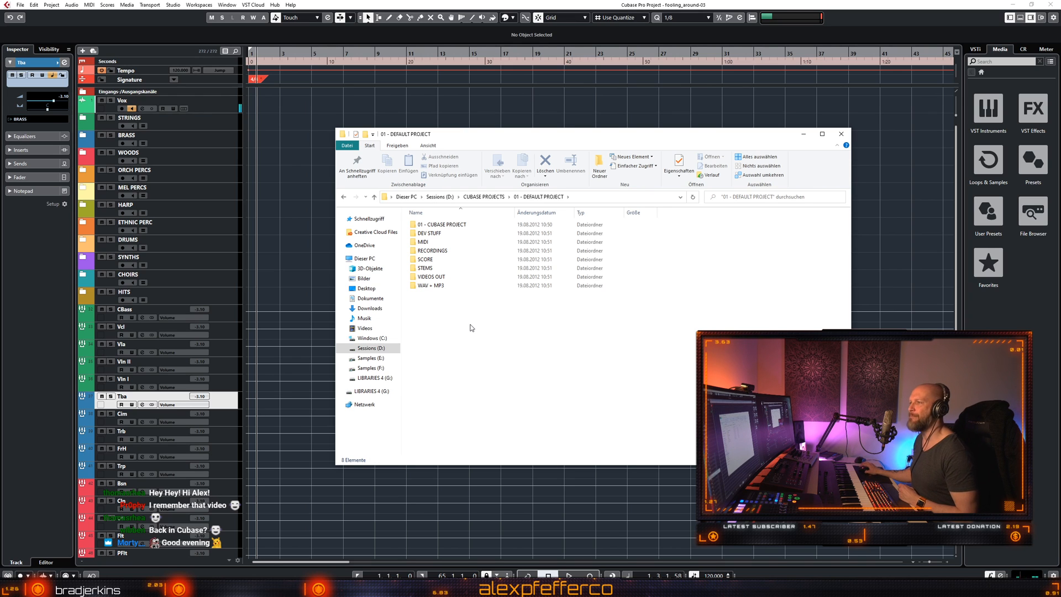
pyautogui.doubleClick(445, 225)
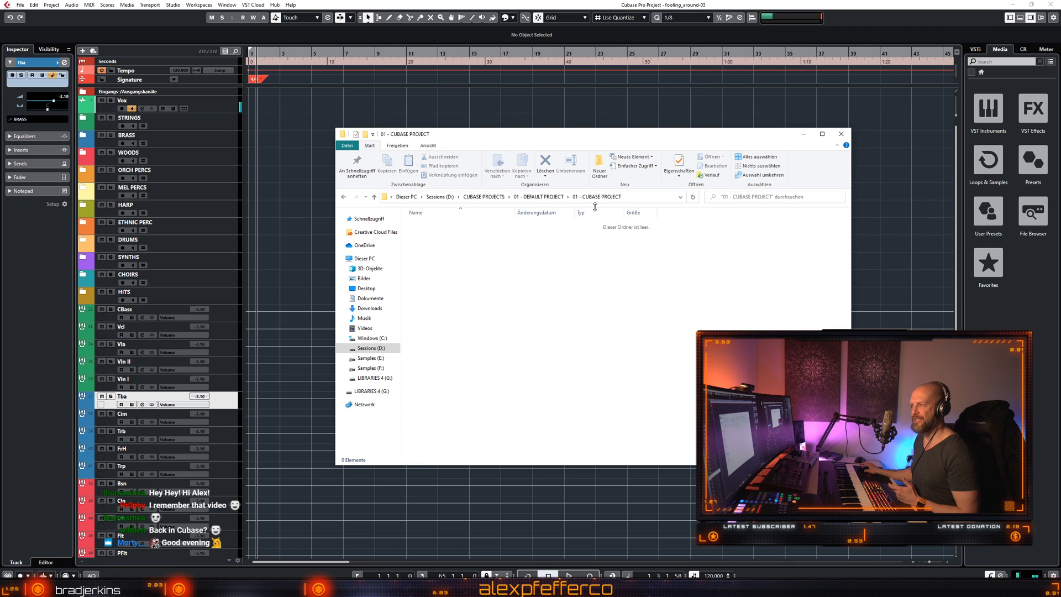
pyautogui.click(539, 198)
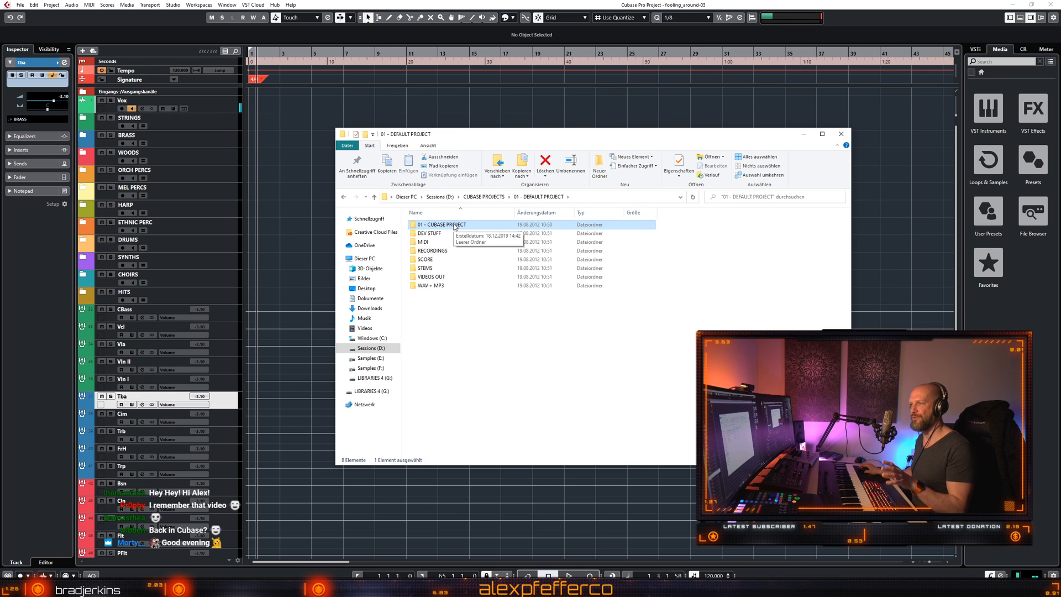
pyautogui.click(491, 198)
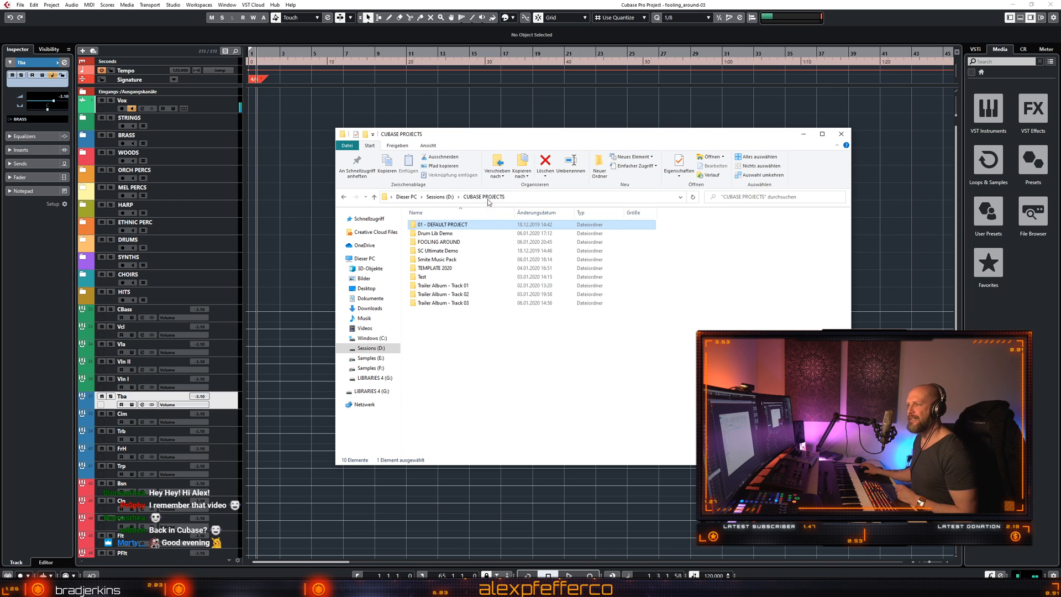
# Examine the project files in FOOLING AROUND's 01 - CUBASE PROJECT subfolder and return to the FOOLING AROUND folder.
pyautogui.doubleClick(444, 242)
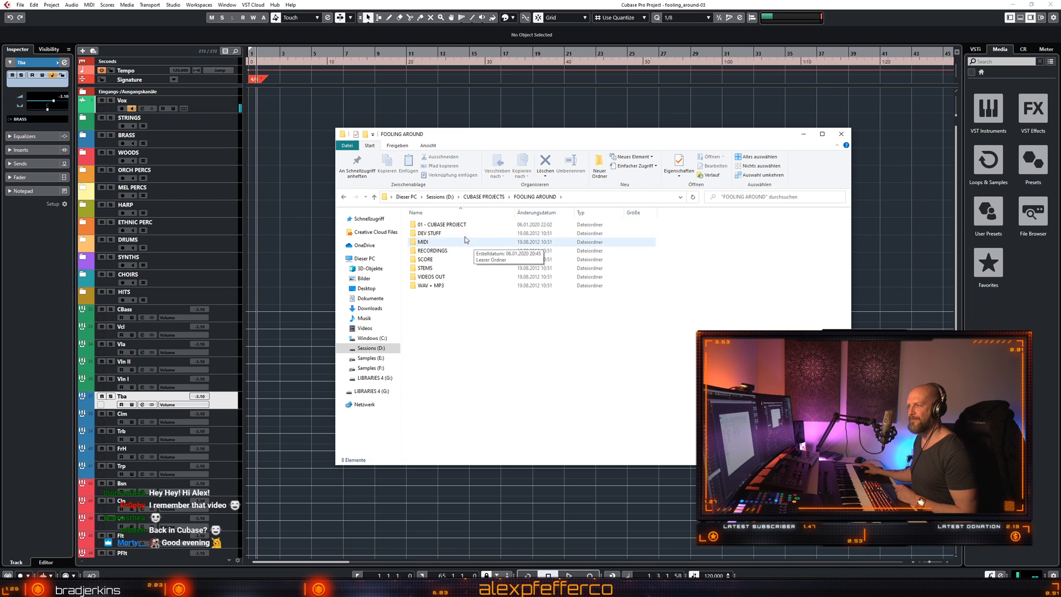
pyautogui.doubleClick(445, 225)
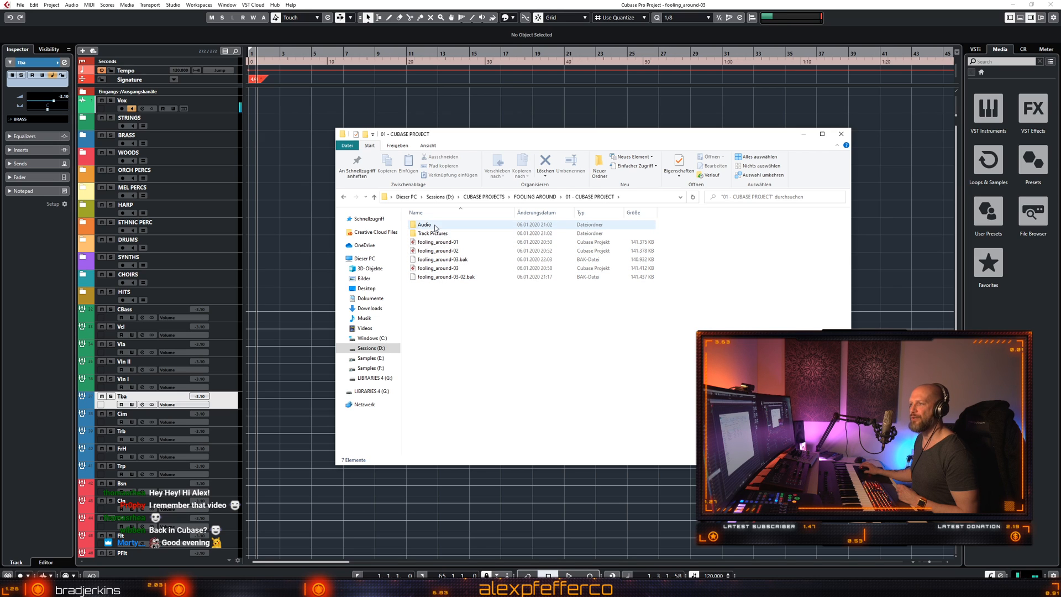
pyautogui.click(533, 197)
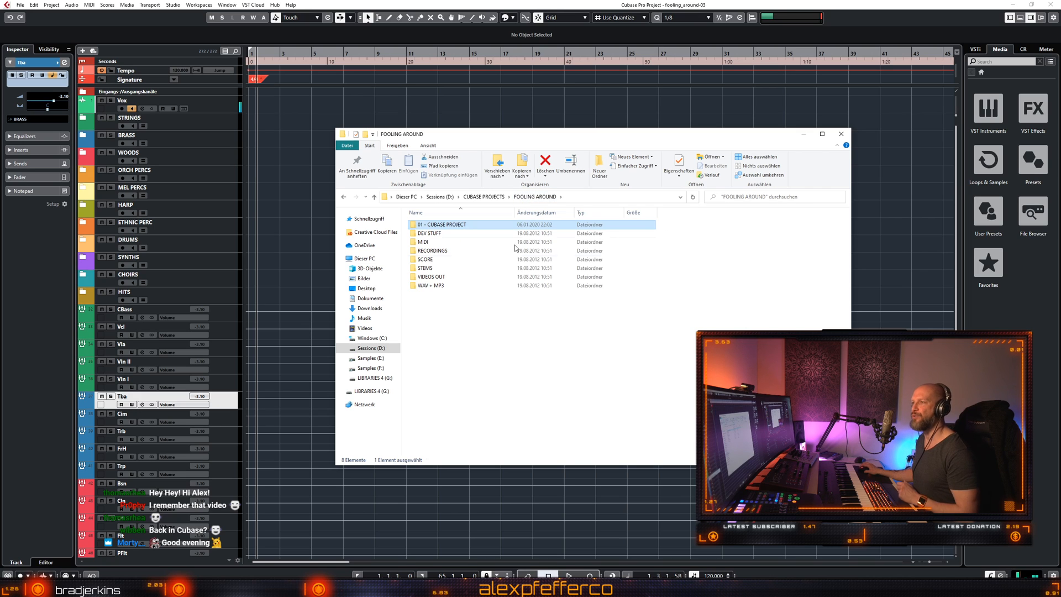
# Go through FOOLING AROUND's subfolders one by one: DEV STUFF, MIDI, RECORDINGS, SCORE, STEMS, VIDEOS OUT and WAV + MP3.
pyautogui.click(444, 235)
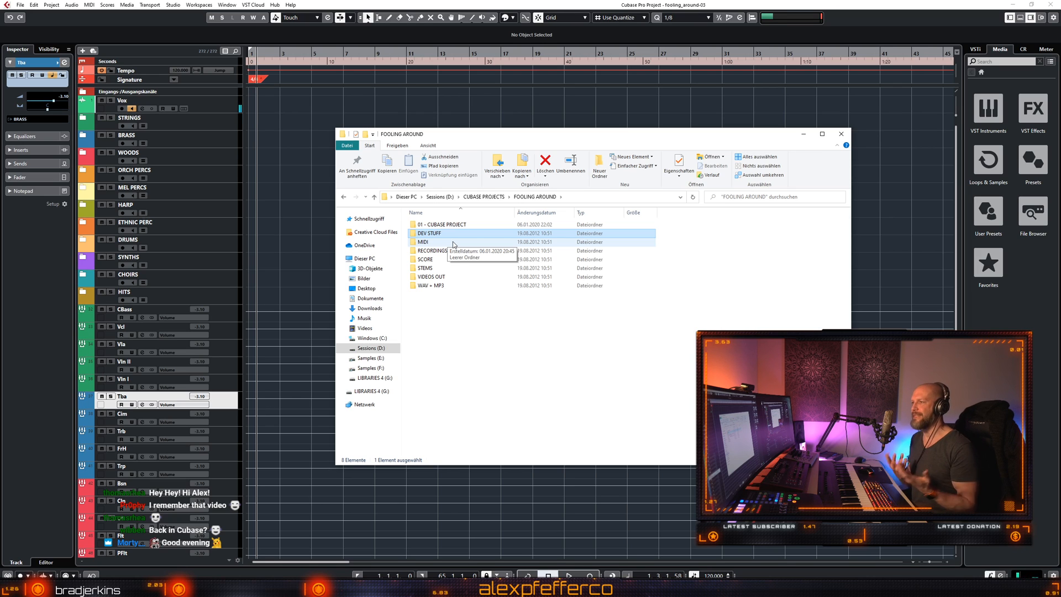
pyautogui.click(484, 353)
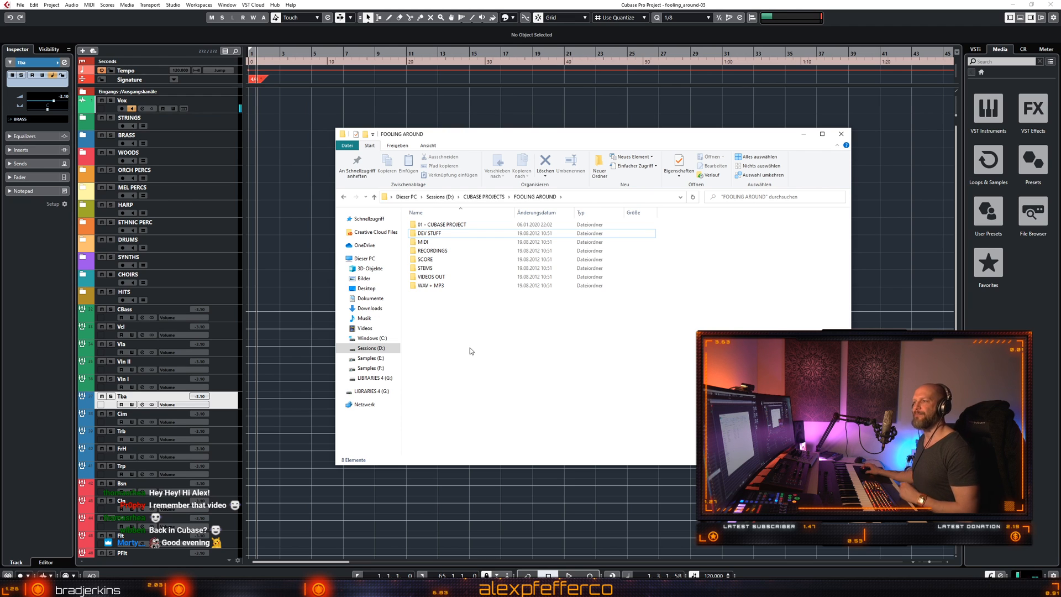
pyautogui.click(432, 246)
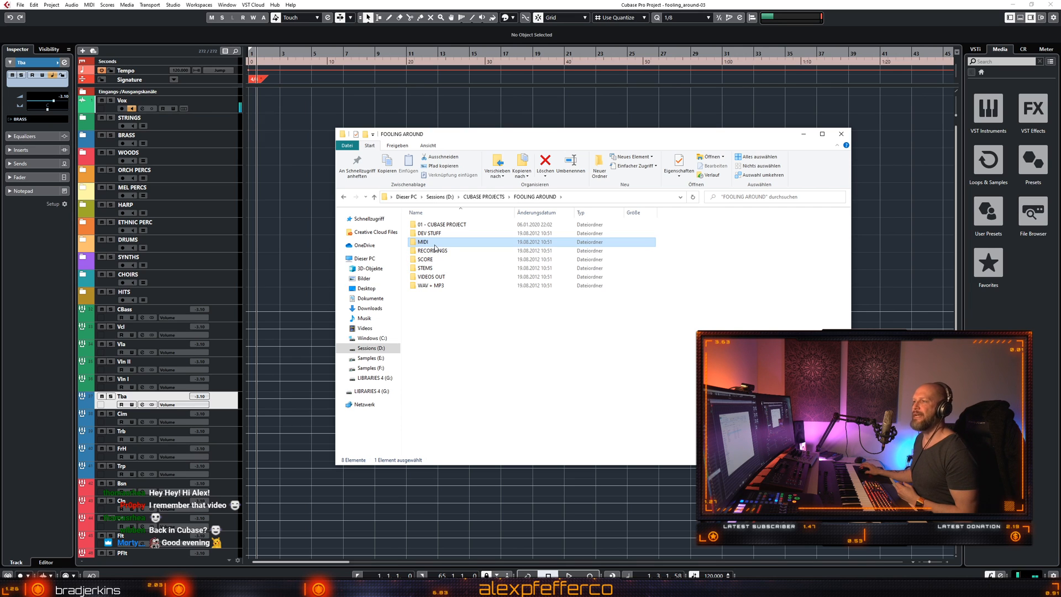
pyautogui.click(459, 327)
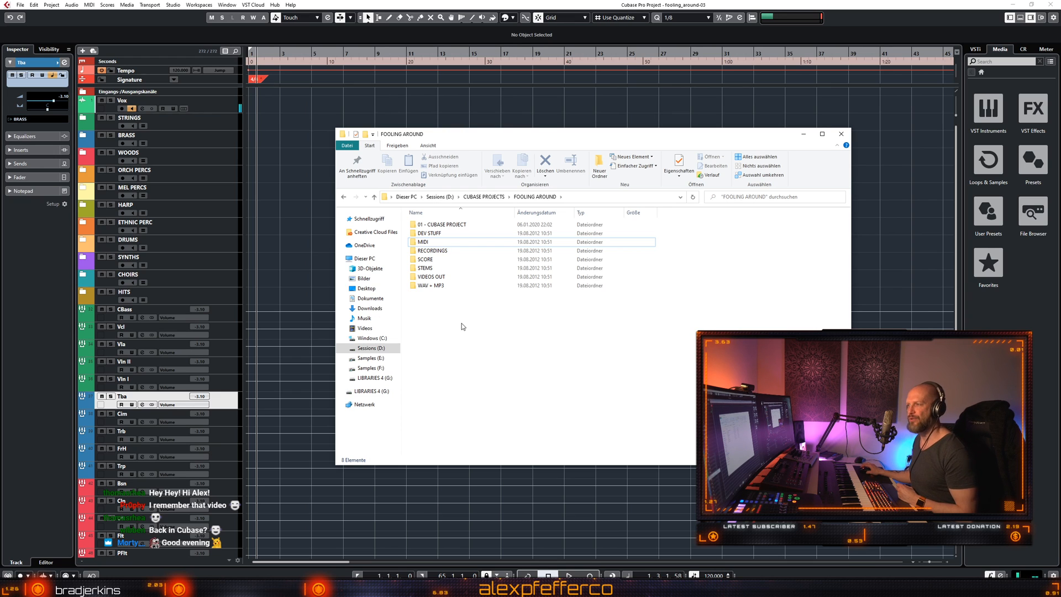
pyautogui.click(432, 252)
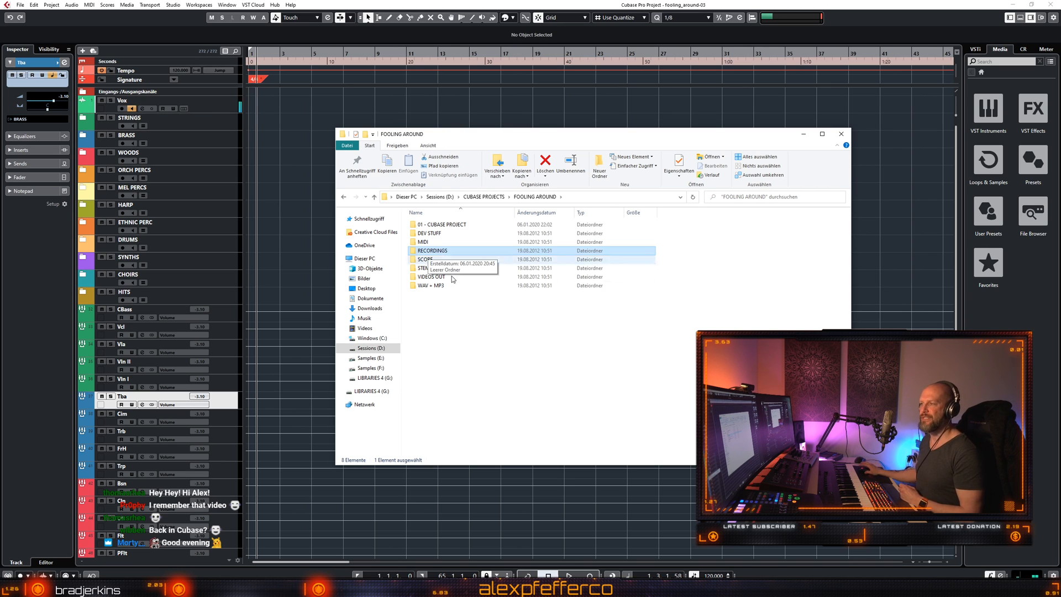
pyautogui.click(458, 331)
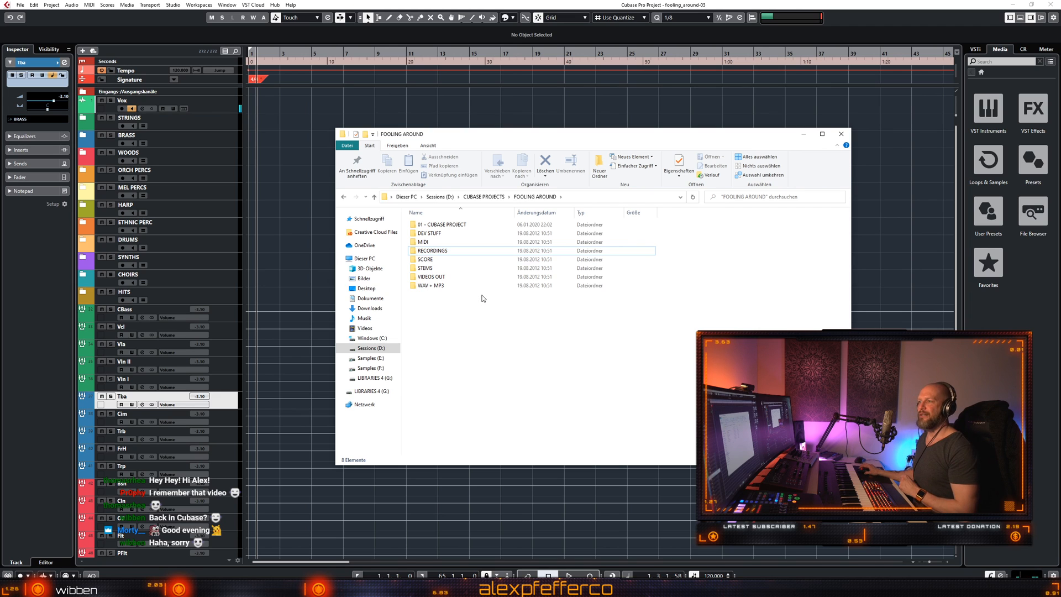
pyautogui.click(433, 259)
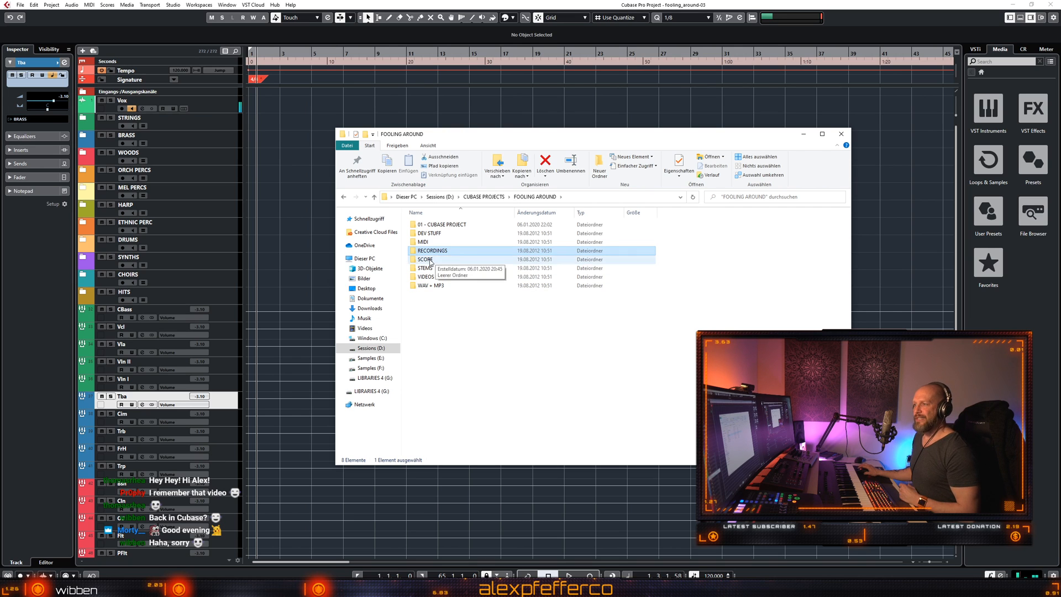
pyautogui.click(466, 336)
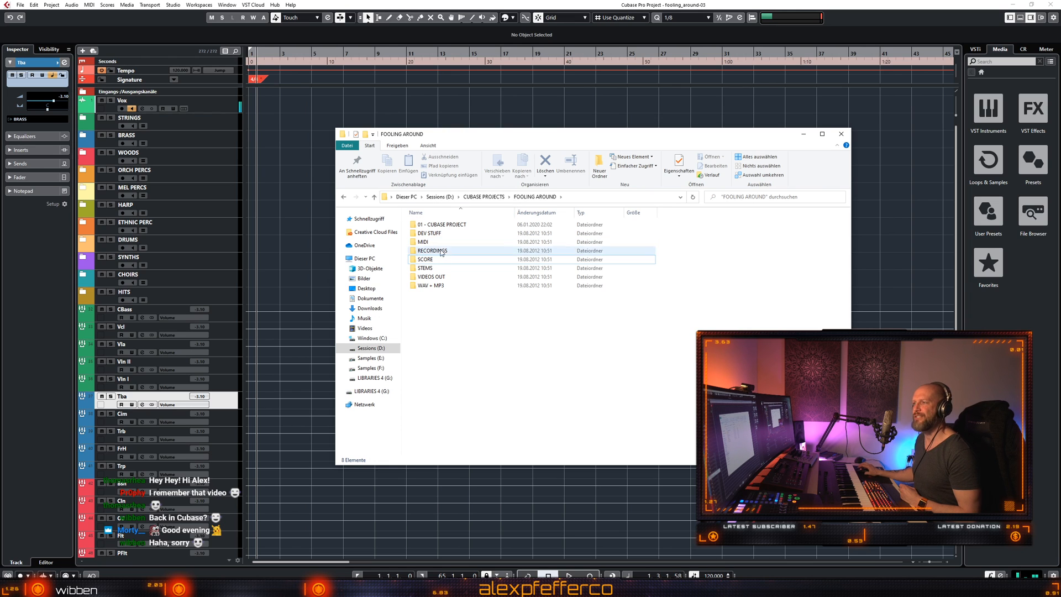
pyautogui.click(431, 269)
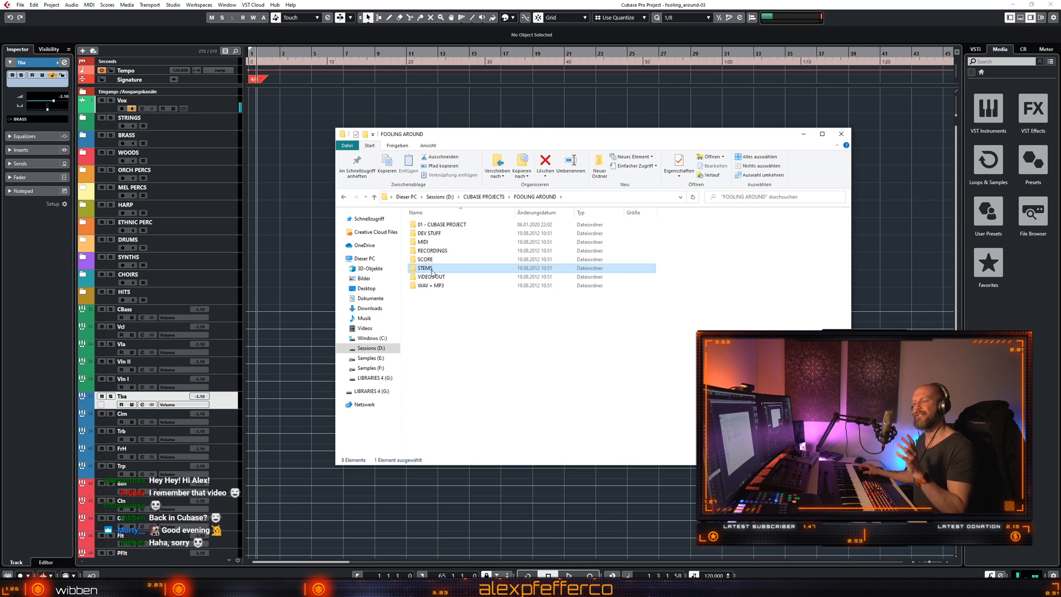
pyautogui.click(453, 329)
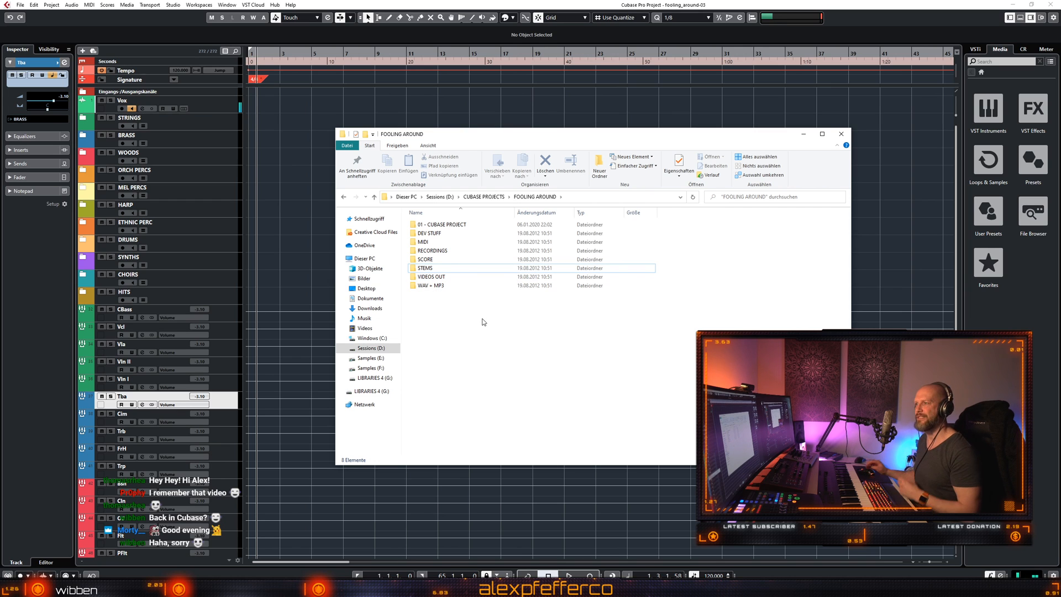
pyautogui.click(435, 278)
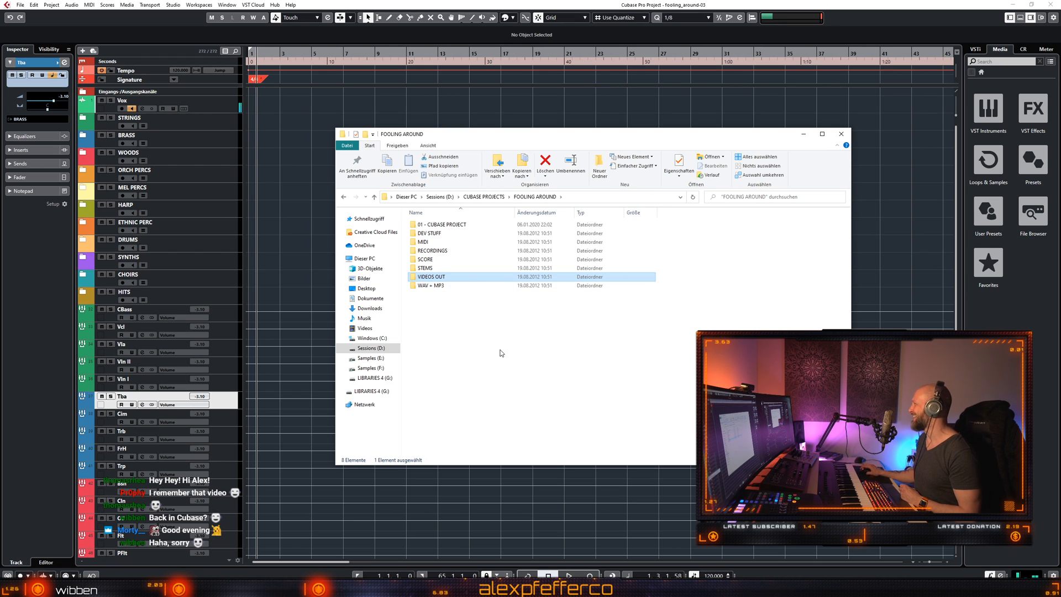
pyautogui.click(467, 346)
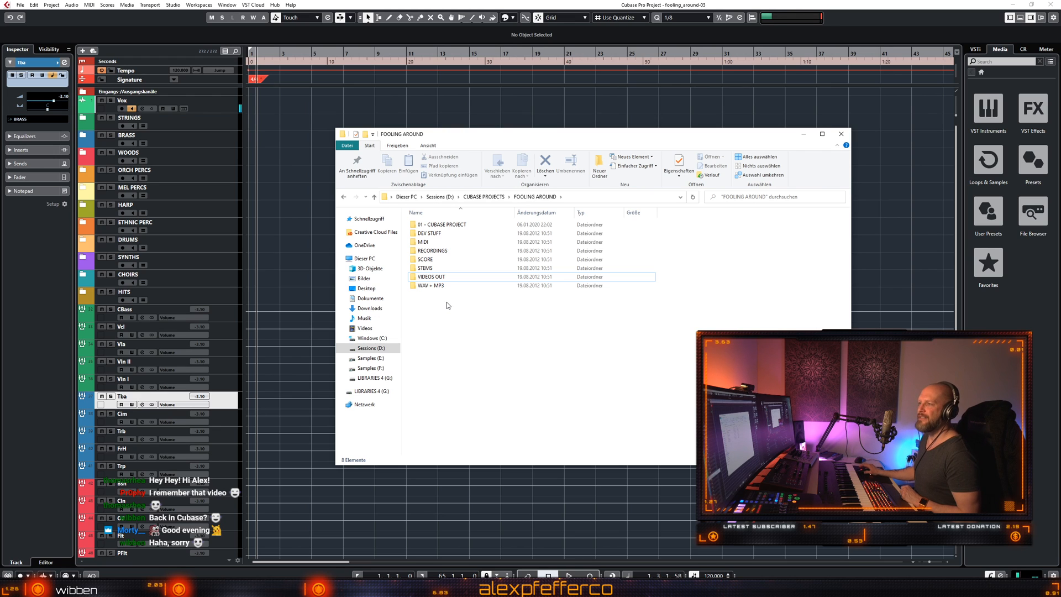
pyautogui.click(440, 278)
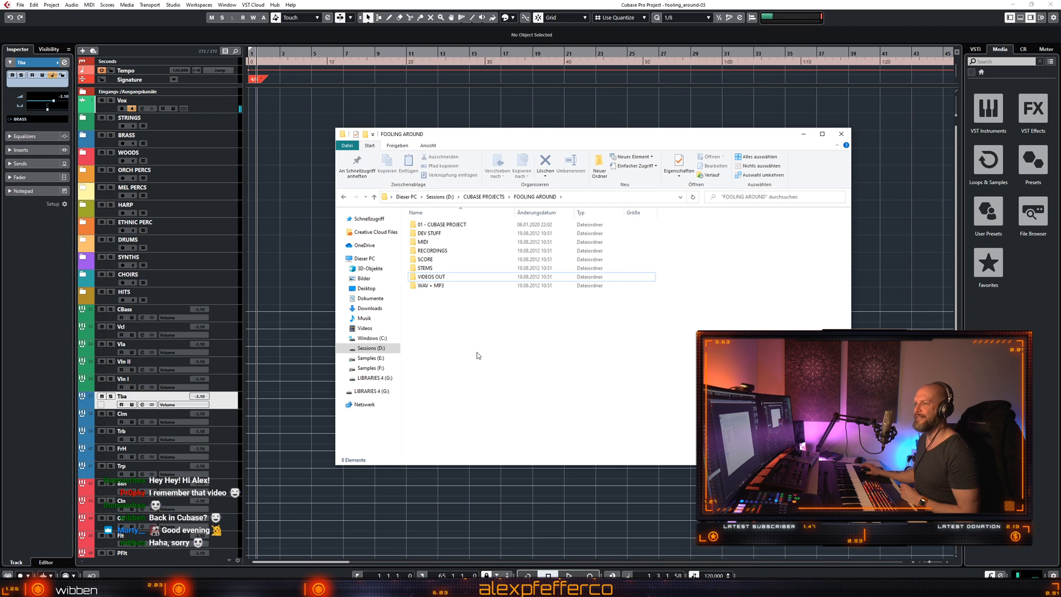
pyautogui.click(432, 286)
pyautogui.click(451, 312)
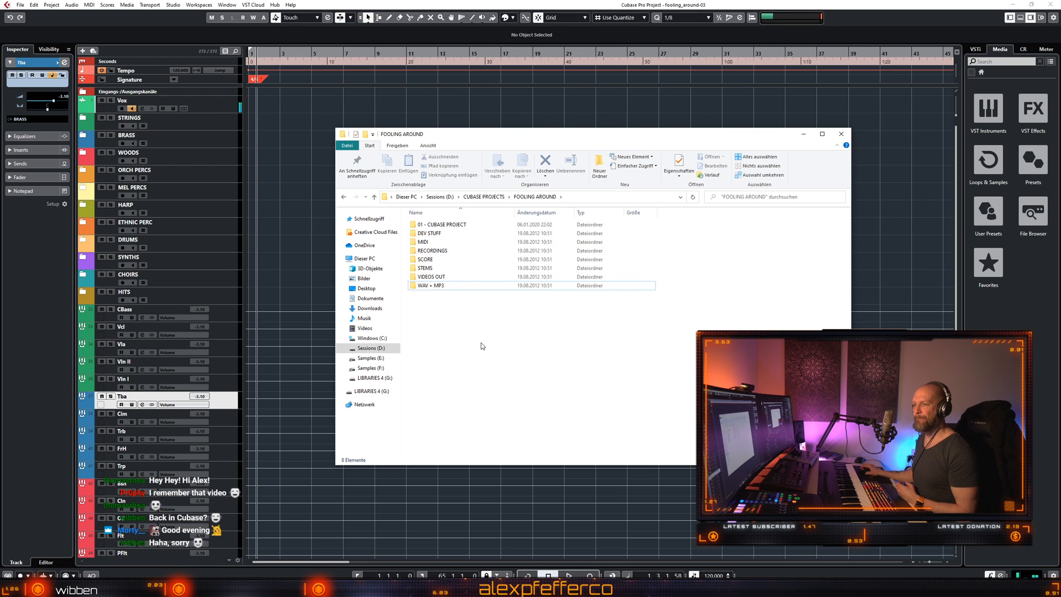
# Create a new folder named New Track in the CUBASE PROJECTS folder.
pyautogui.click(484, 197)
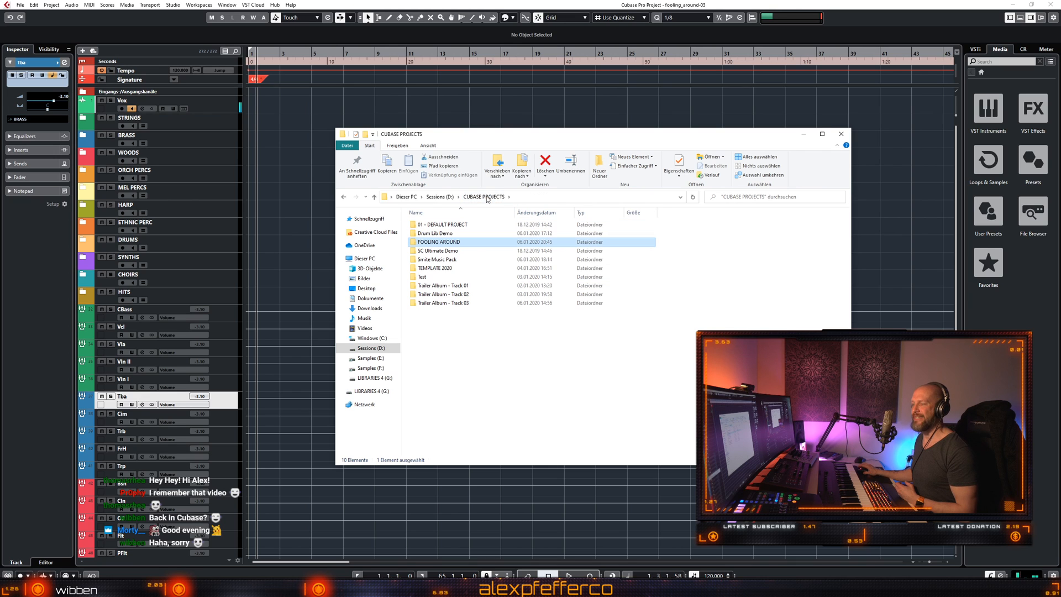
pyautogui.click(510, 392)
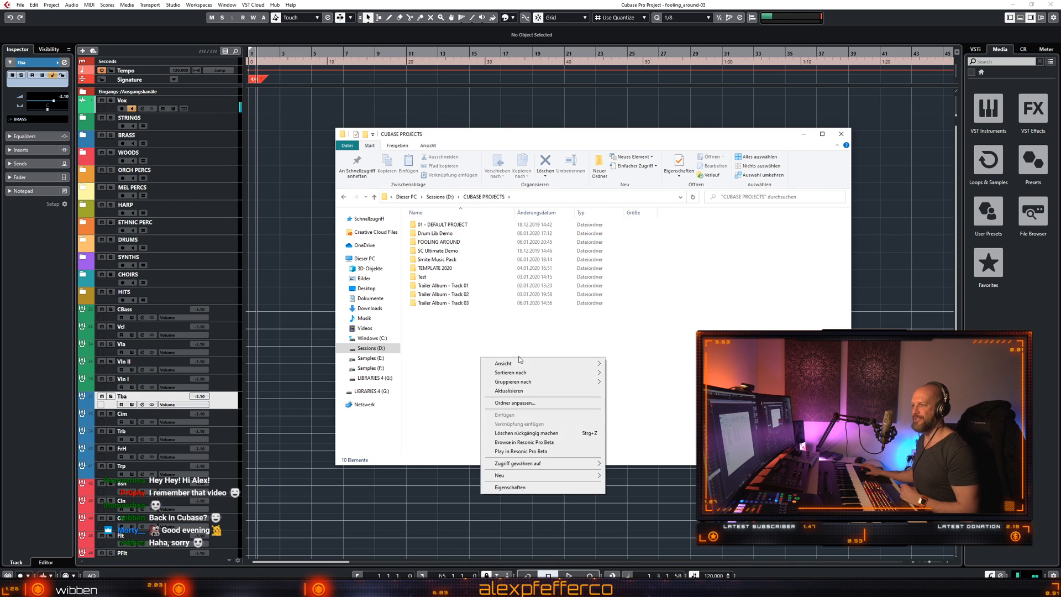
pyautogui.rightClick(480, 358)
pyautogui.click(449, 367)
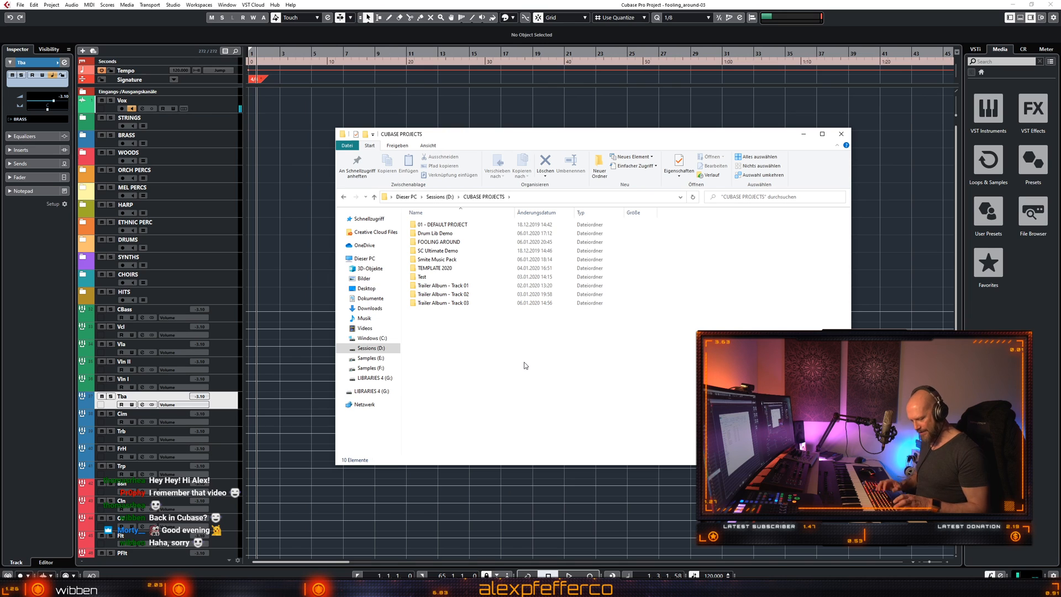
pyautogui.hotkey('ctrl', 'shift', 'n')
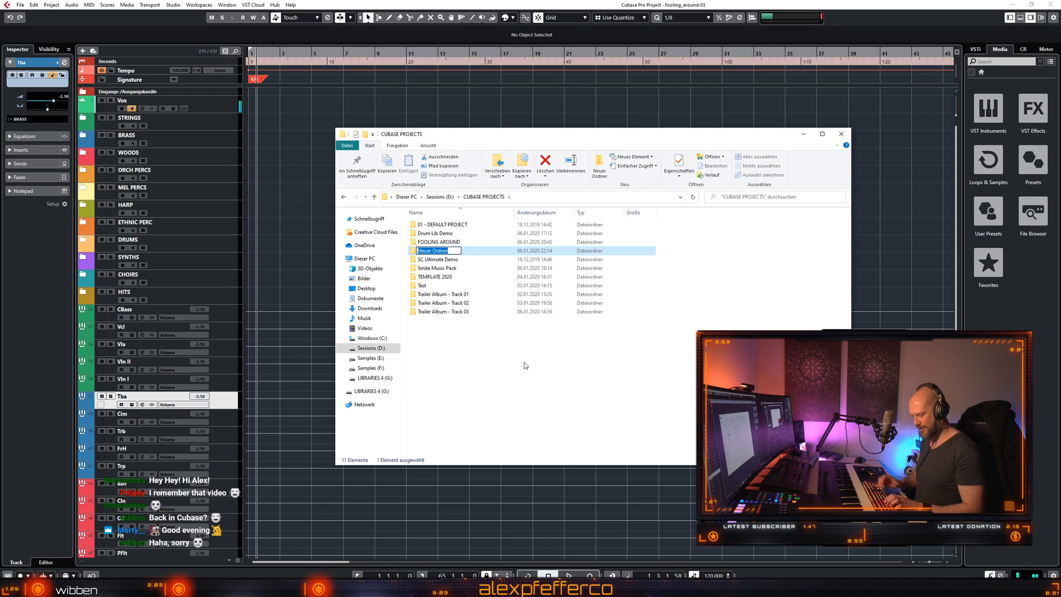
pyautogui.write('New Track')
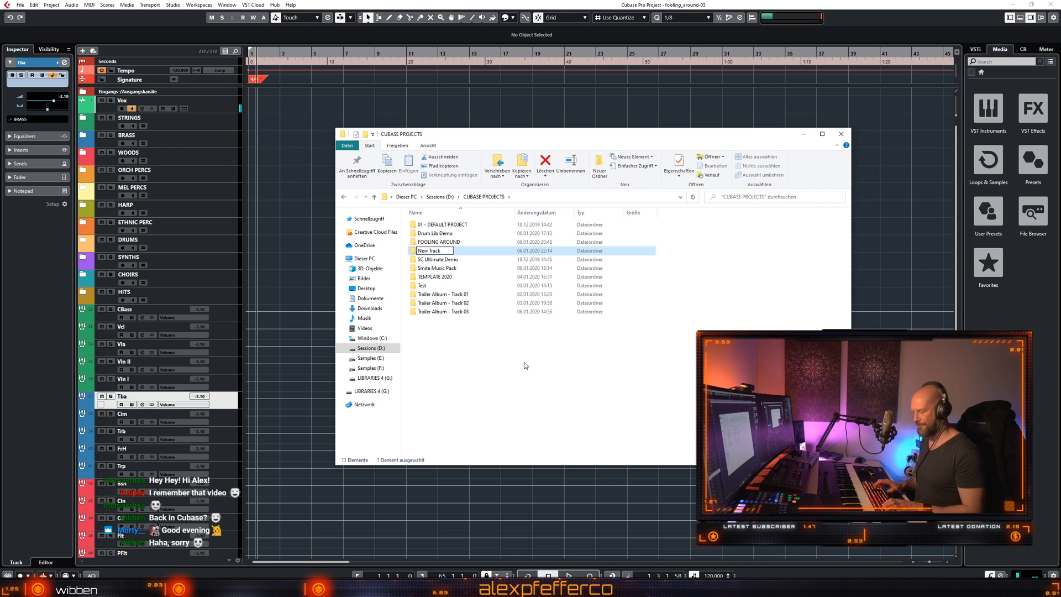
pyautogui.press('Return')
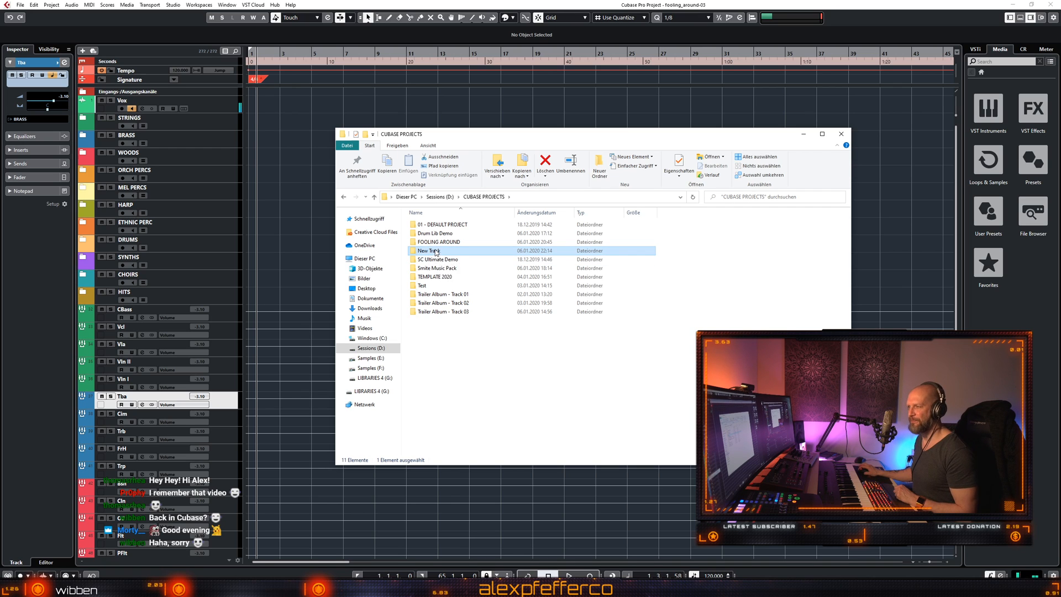
# Copy all subfolders of the 01 - DEFAULT PROJECT folder into the New Track folder.
pyautogui.doubleClick(437, 252)
pyautogui.click(488, 198)
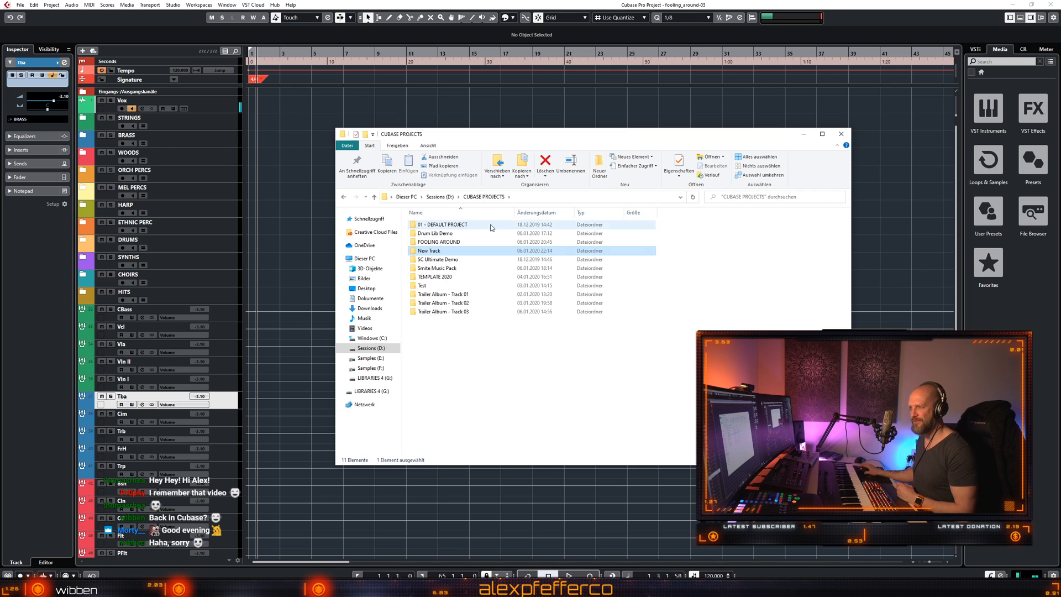
pyautogui.click(446, 226)
pyautogui.doubleClick(447, 225)
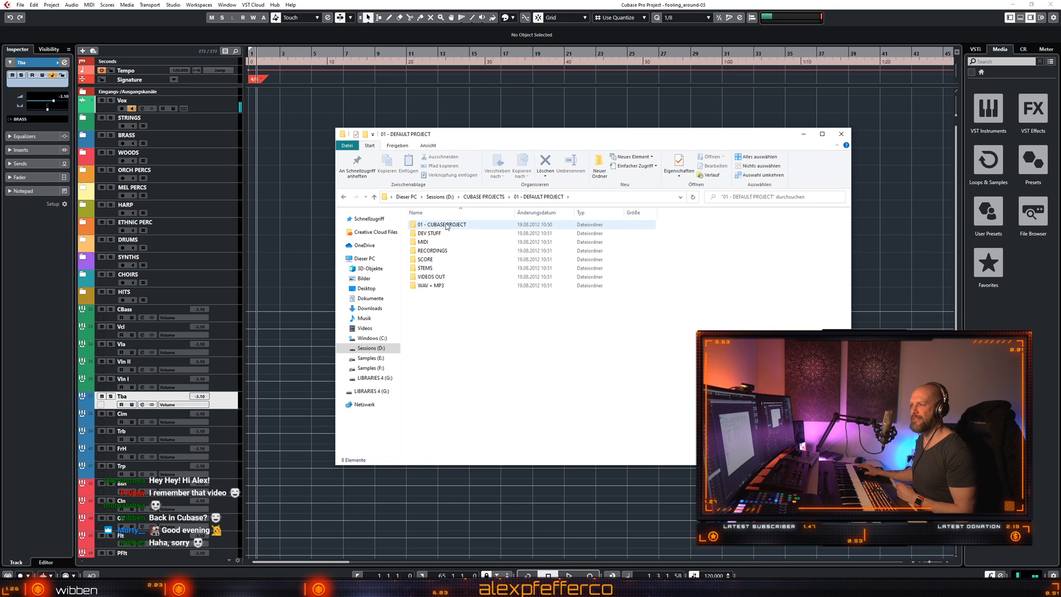
pyautogui.hotkey('ctrl', 'a')
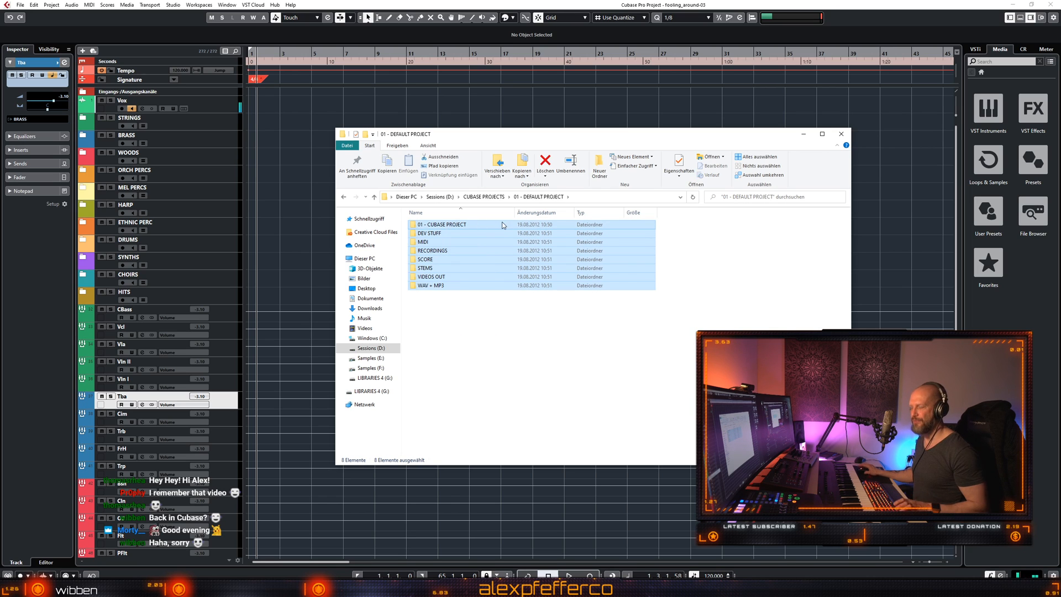
pyautogui.click(484, 197)
pyautogui.doubleClick(463, 252)
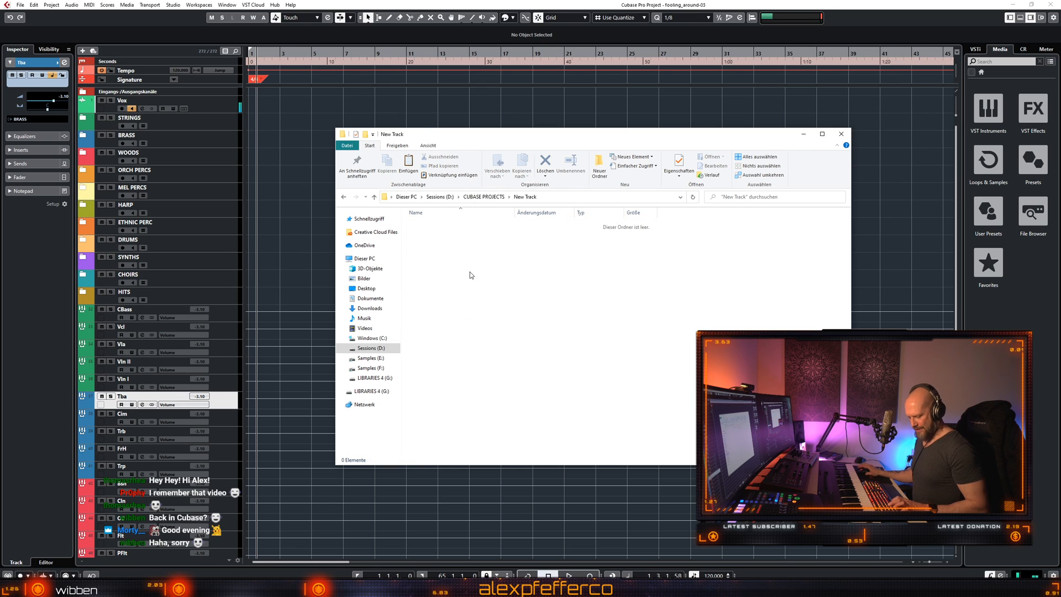
pyautogui.hotkey('ctrl', 'v')
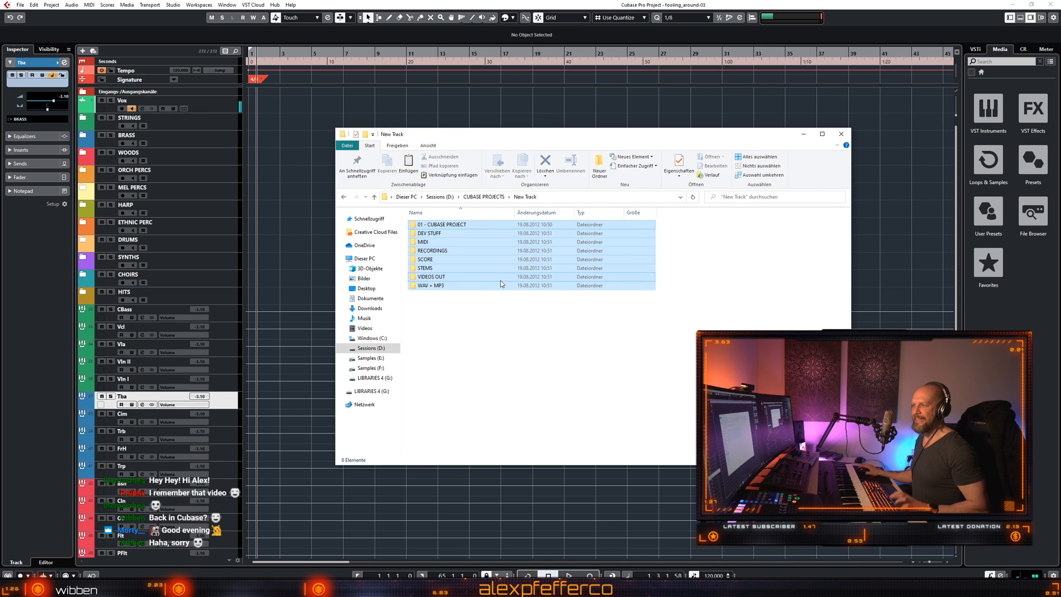
pyautogui.click(481, 320)
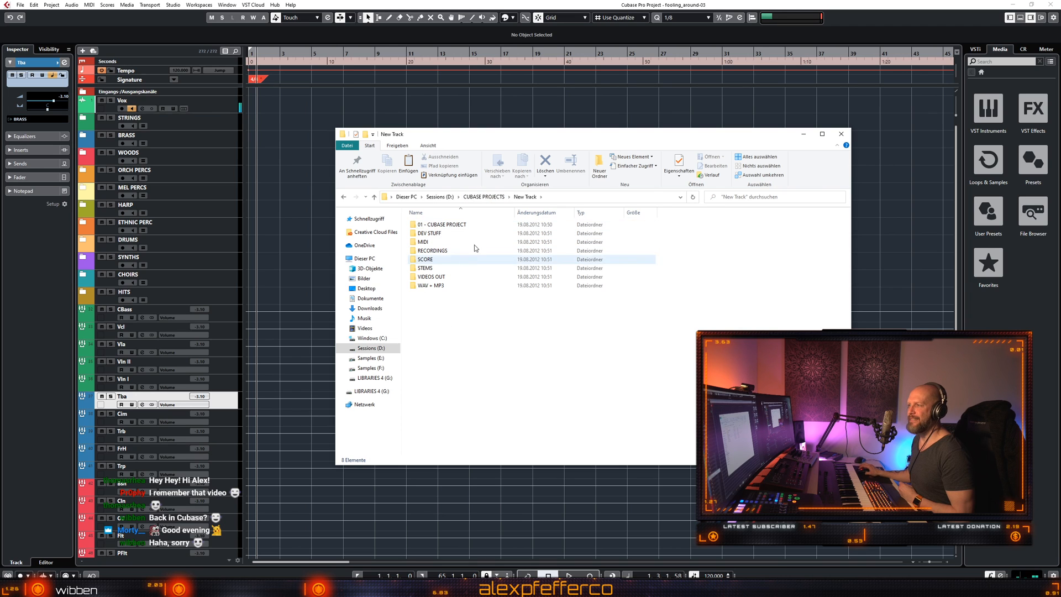
# Switch to Cubase and start a new project from the TCR 2020 v1.1 template, with a prompt for the project location.
pyautogui.click(306, 203)
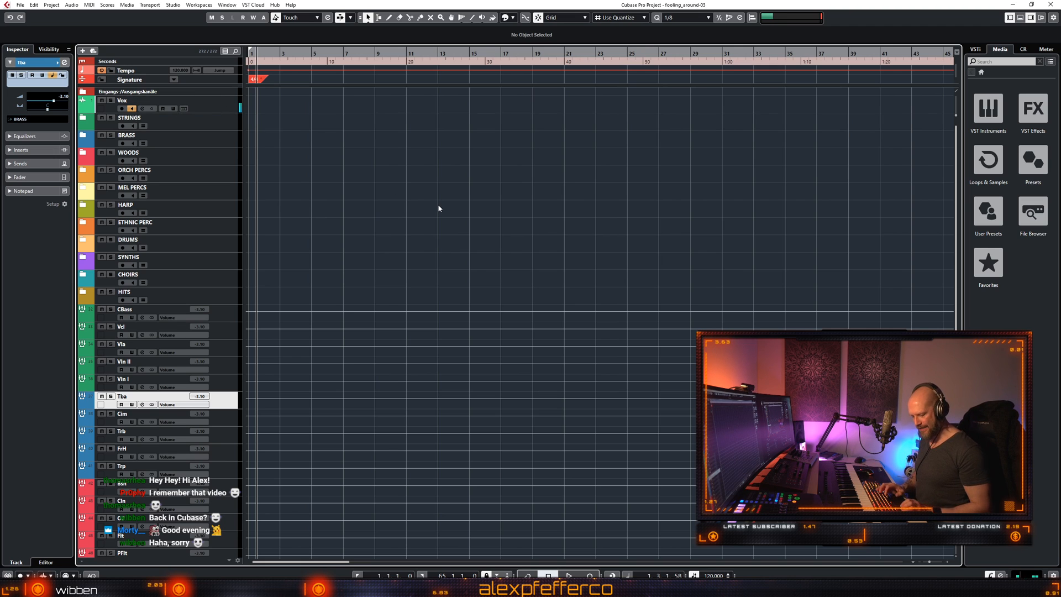
pyautogui.hotkey('ctrl', 'n')
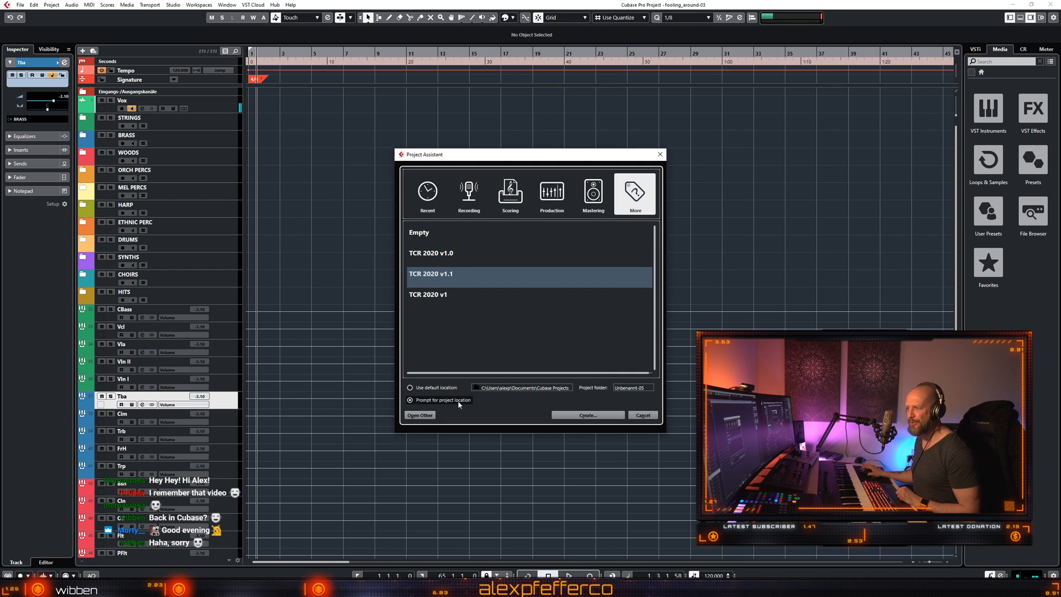
pyautogui.click(450, 256)
pyautogui.click(443, 280)
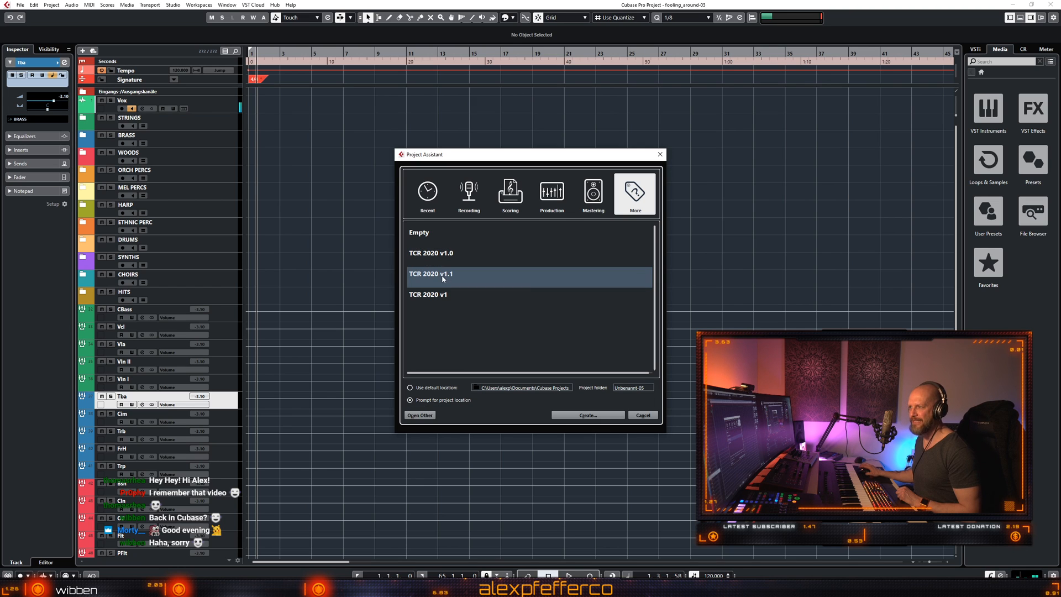
pyautogui.click(580, 413)
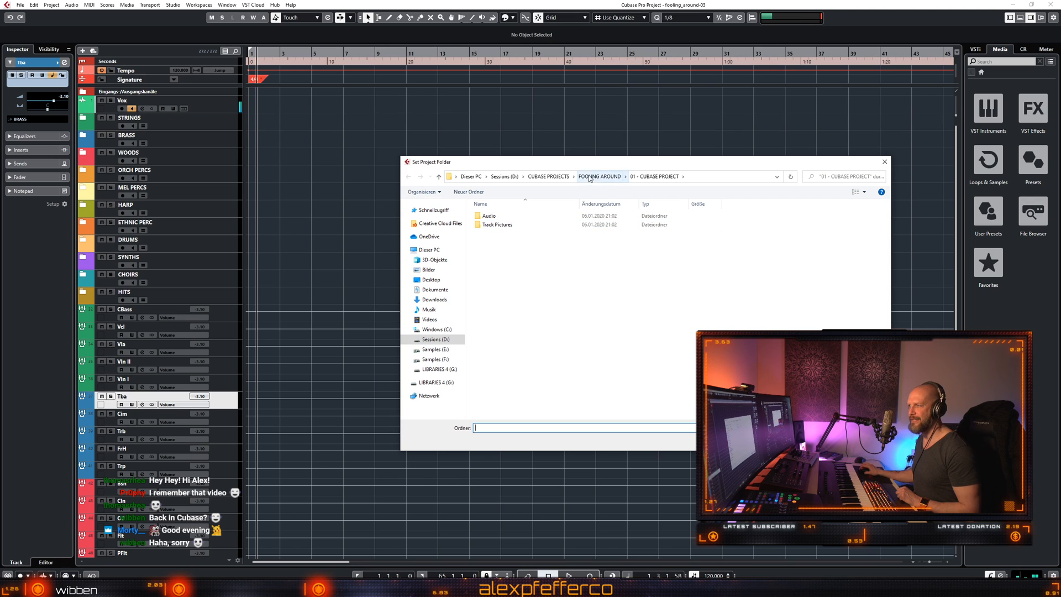
# Browse to New Track's 01 - CUBASE PROJECT subfolder in CUBASE PROJECTS as the new project's folder.
pyautogui.click(548, 176)
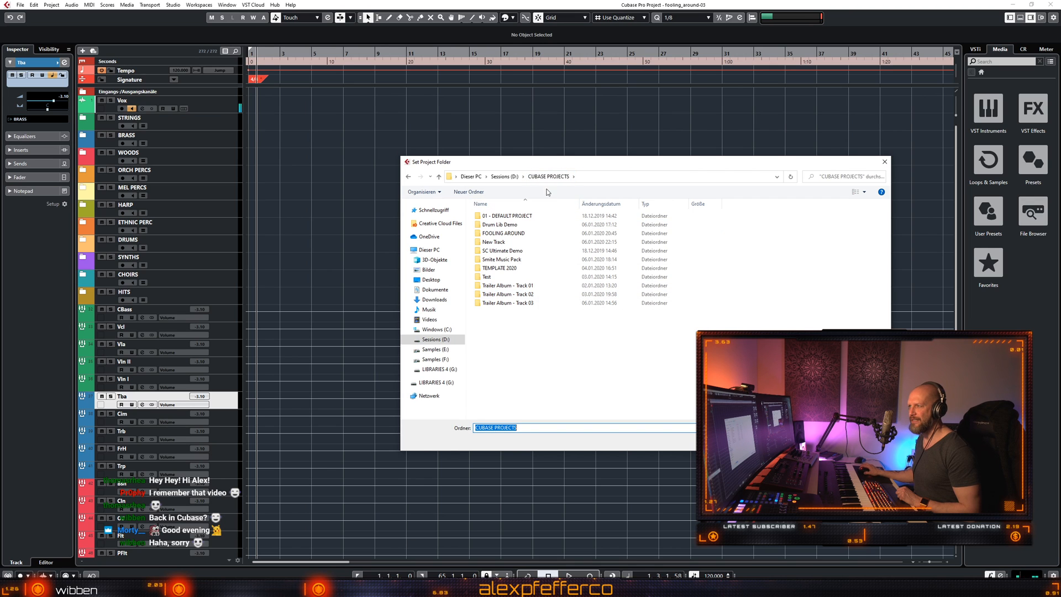
pyautogui.doubleClick(498, 242)
pyautogui.doubleClick(506, 216)
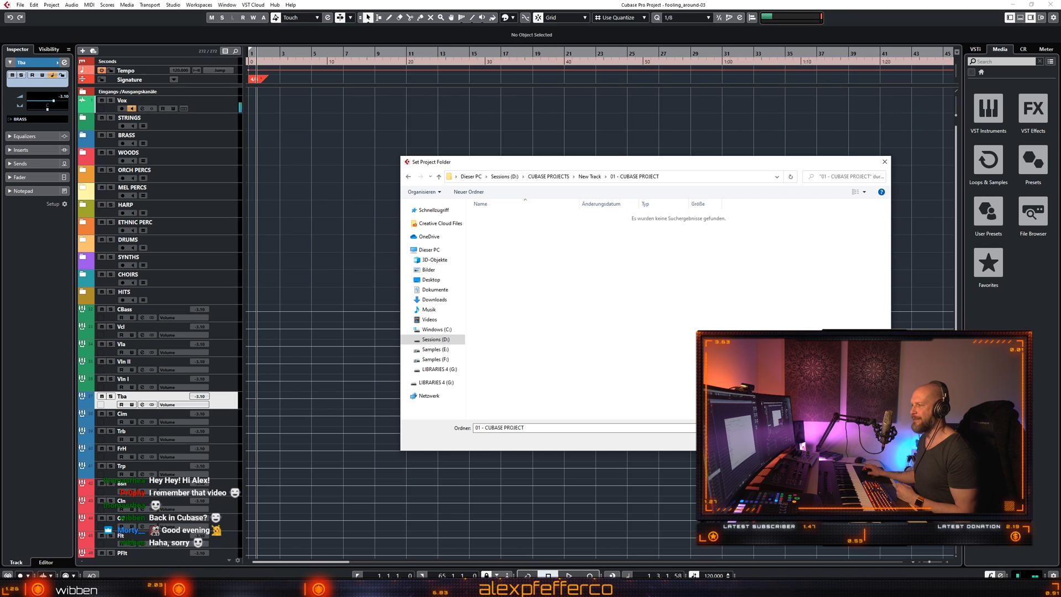
pyautogui.press('Return')
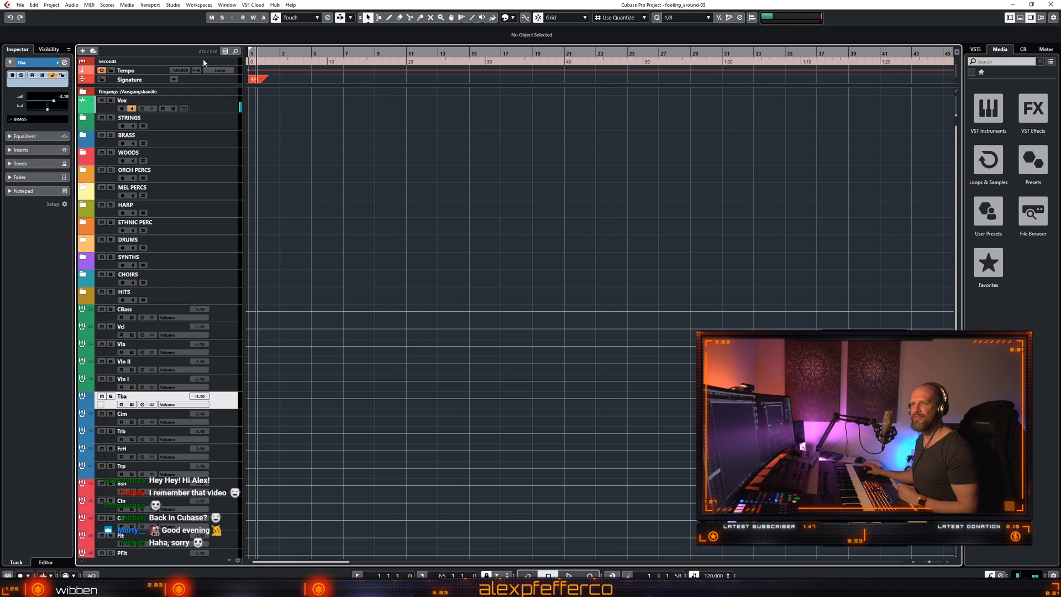
# Select the Vox track and save the open fooling_around-03 project as a new version.
pyautogui.click(21, 5)
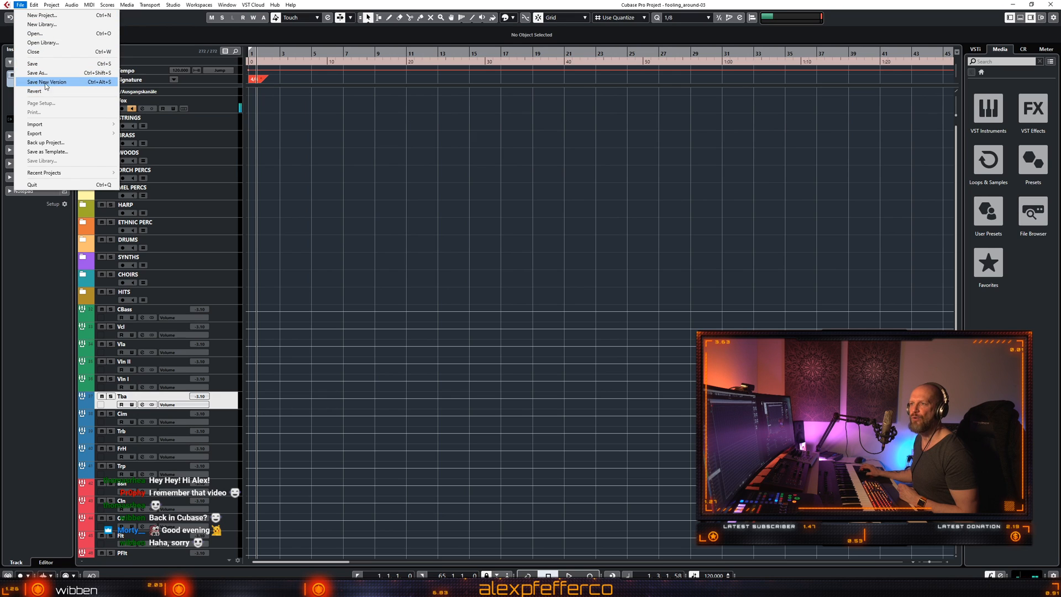
pyautogui.click(387, 179)
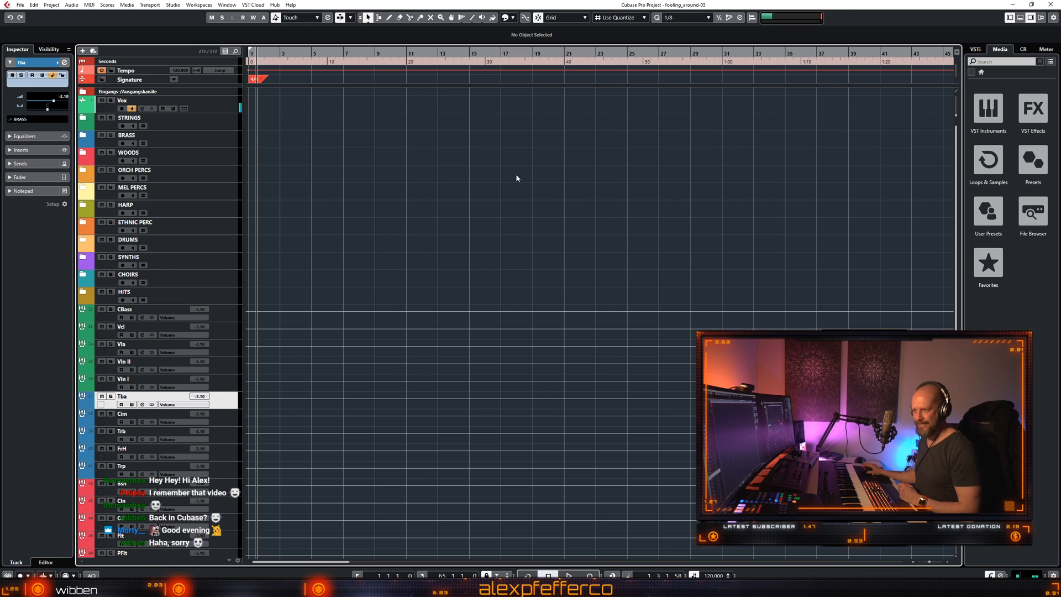
pyautogui.click(210, 127)
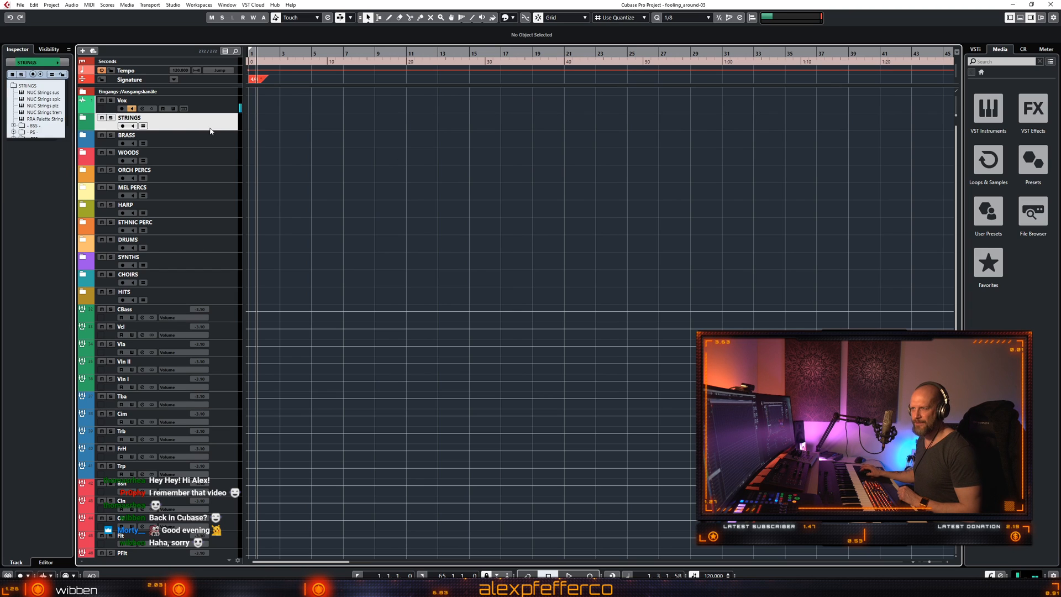
pyautogui.press('Up')
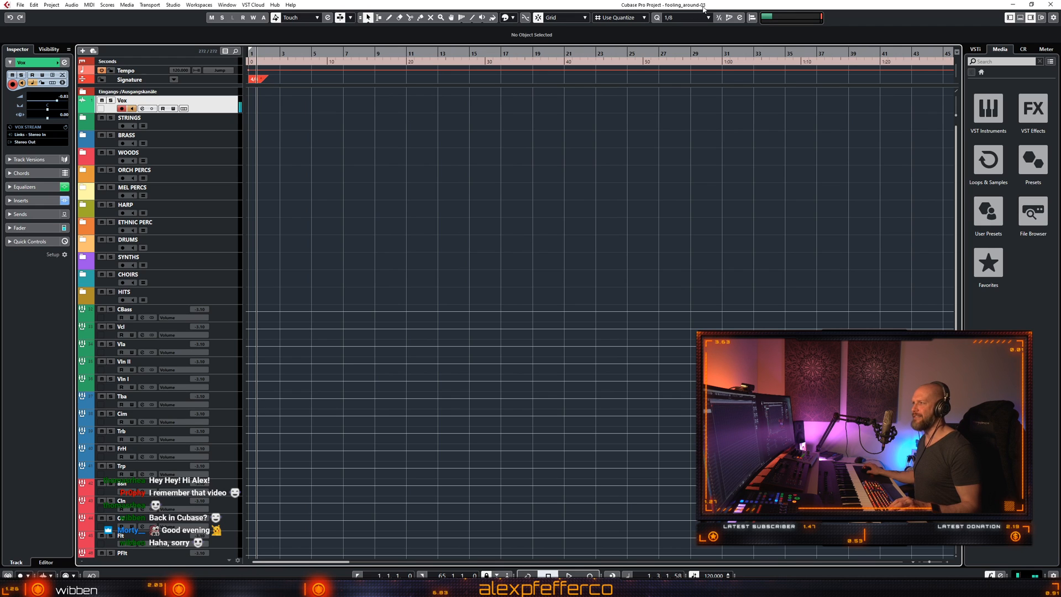
pyautogui.hotkey('ctrl', 'alt', 's')
pyautogui.click(656, 185)
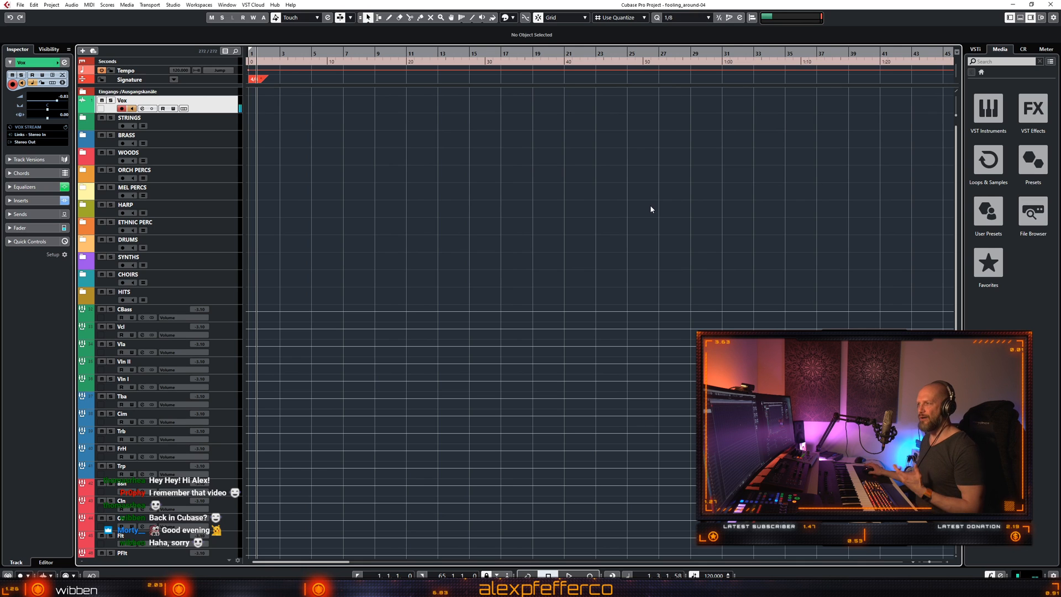
# Switch to File Explorer and delete the New Track folder from CUBASE PROJECTS.
pyautogui.press('super+e')
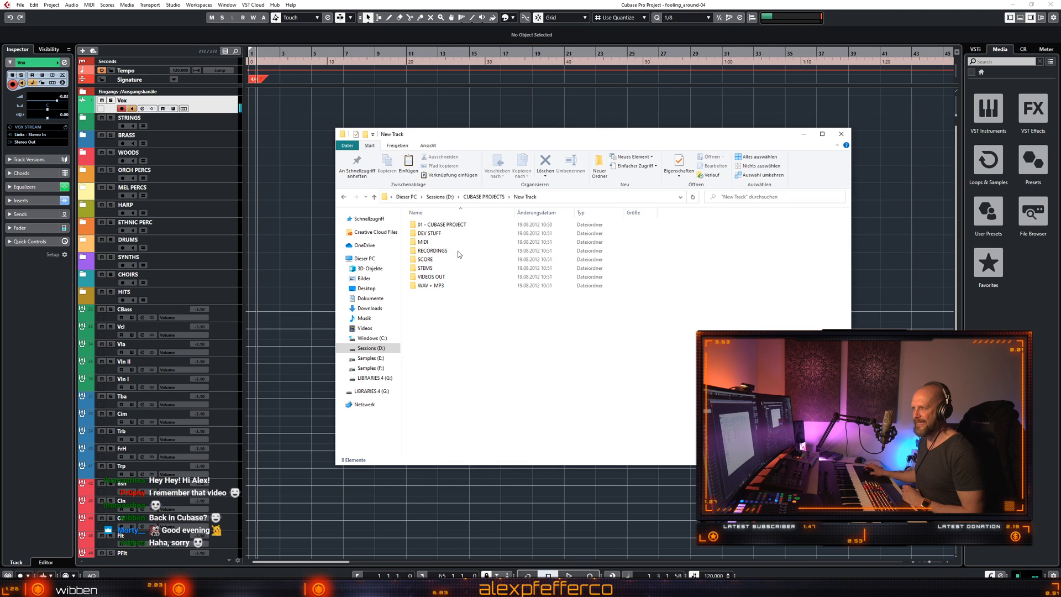
pyautogui.click(484, 197)
pyautogui.click(441, 260)
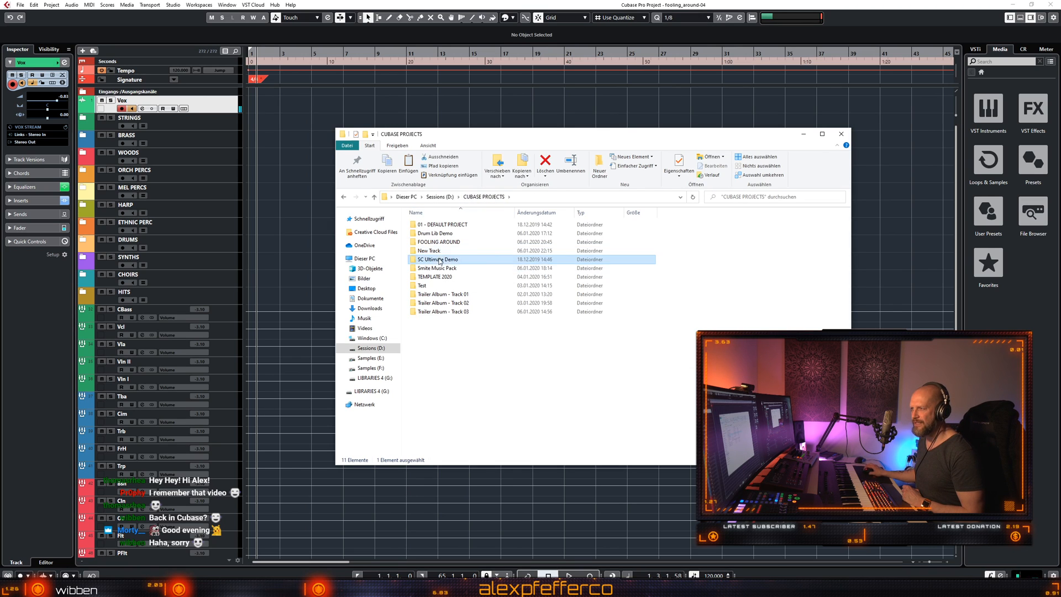
pyautogui.click(437, 250)
pyautogui.press('Delete')
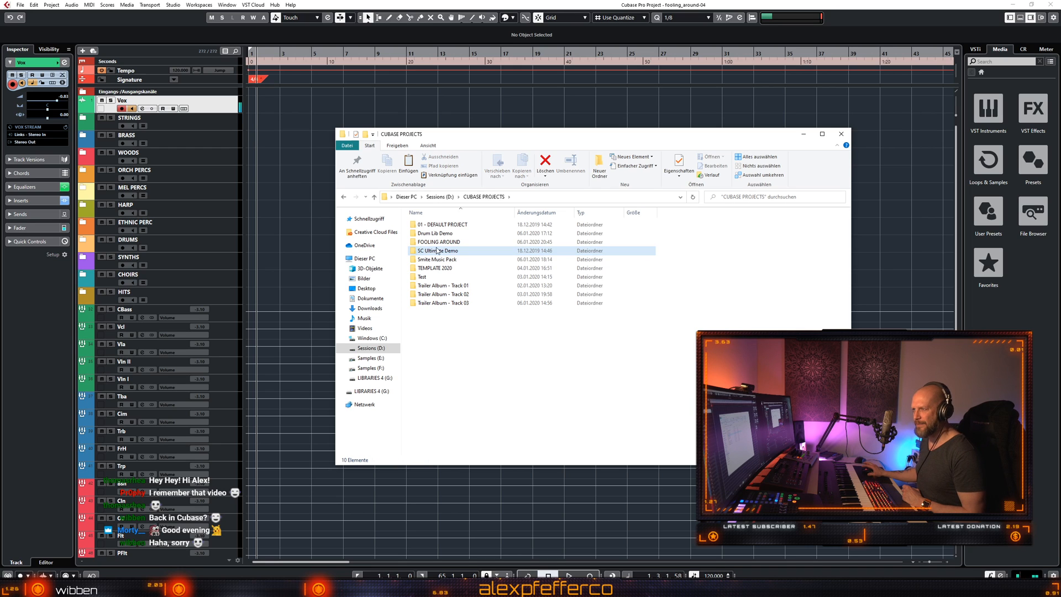
# Examine the saved project versions in FOOLING AROUND's 01 - CUBASE PROJECT subfolder, and return to the FOOLING AROUND folder.
pyautogui.click(443, 242)
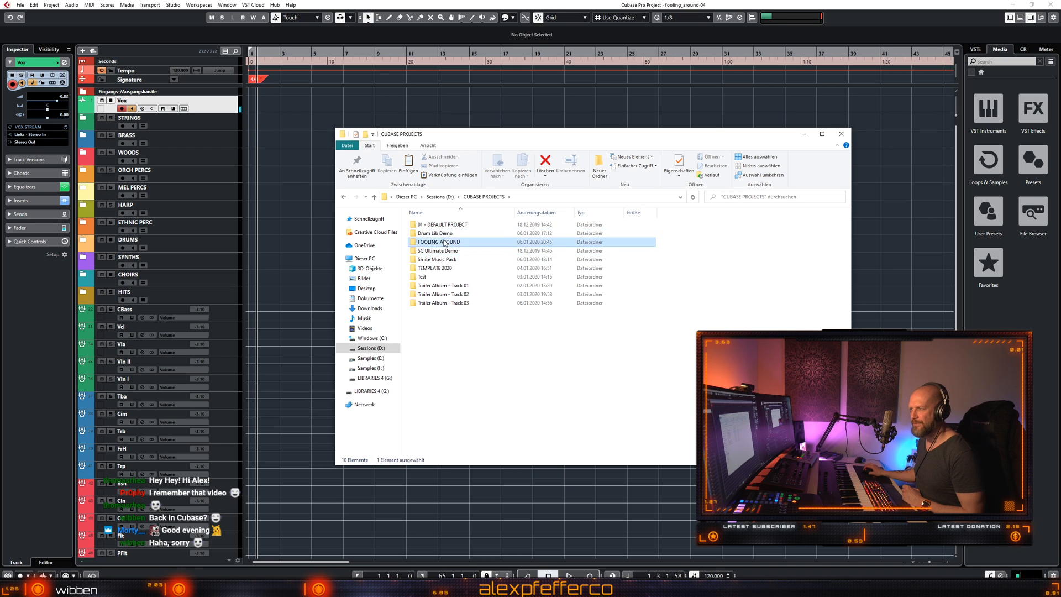
pyautogui.doubleClick(444, 243)
pyautogui.doubleClick(445, 225)
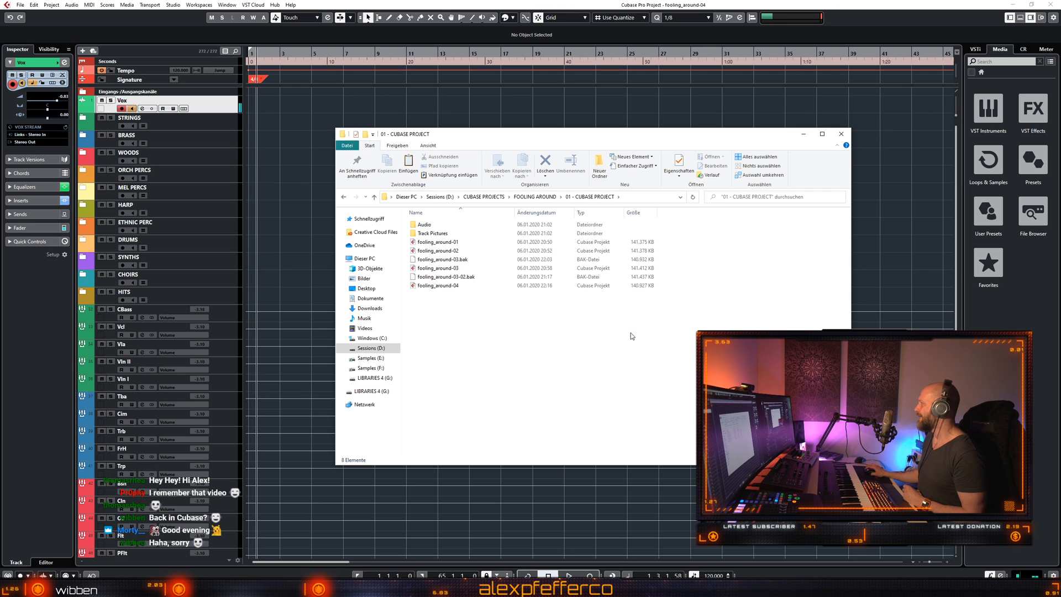
pyautogui.click(535, 197)
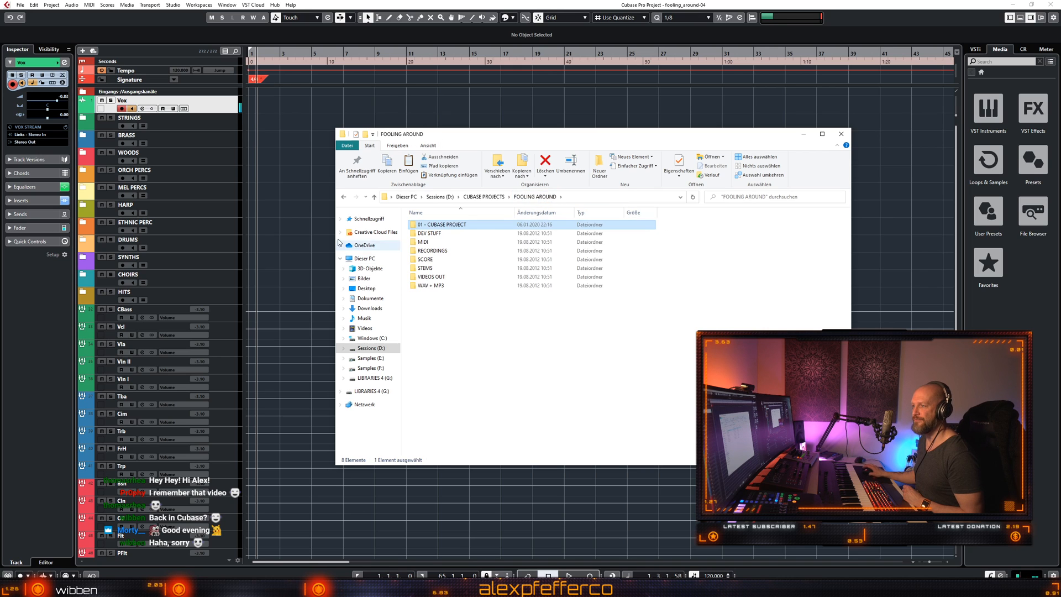
# Switch back to Cubase, select the STRINGS folder track and save another new version of the project.
pyautogui.click(301, 212)
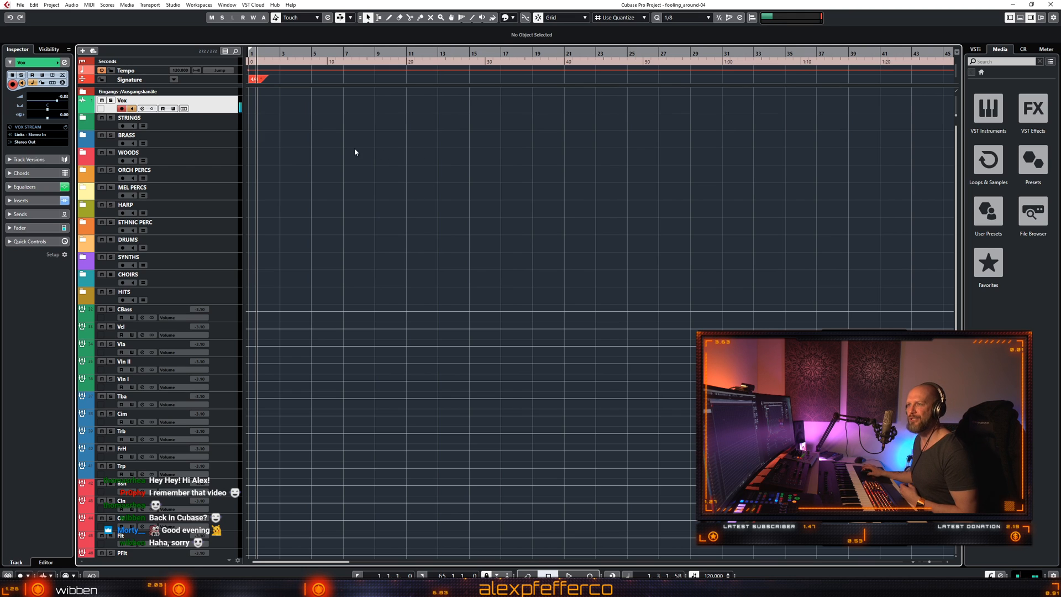
pyautogui.click(210, 126)
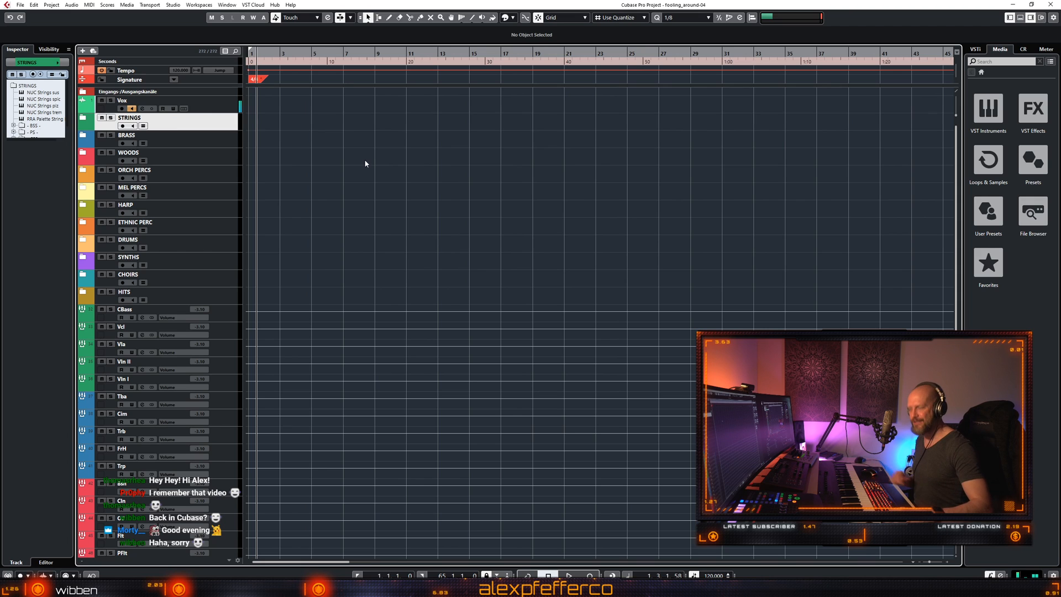
pyautogui.hotkey('ctrl', 'alt', 's')
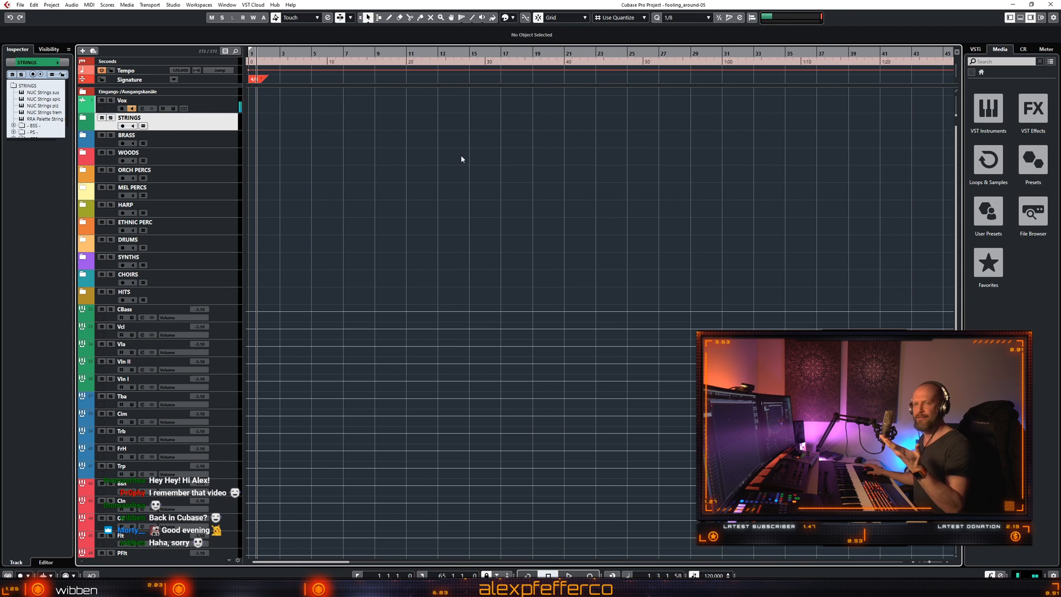
# Expand the STRINGS, BRASS and WOODS folder tracks to show the tracks inside them.
pyautogui.click(83, 119)
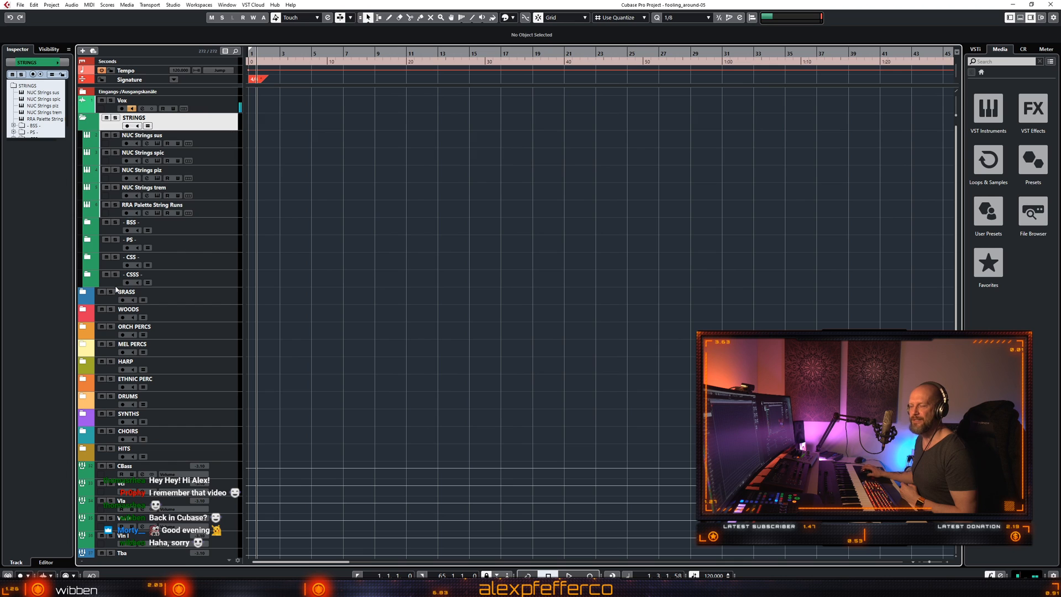
pyautogui.click(84, 296)
pyautogui.scroll(-3, 384, 263)
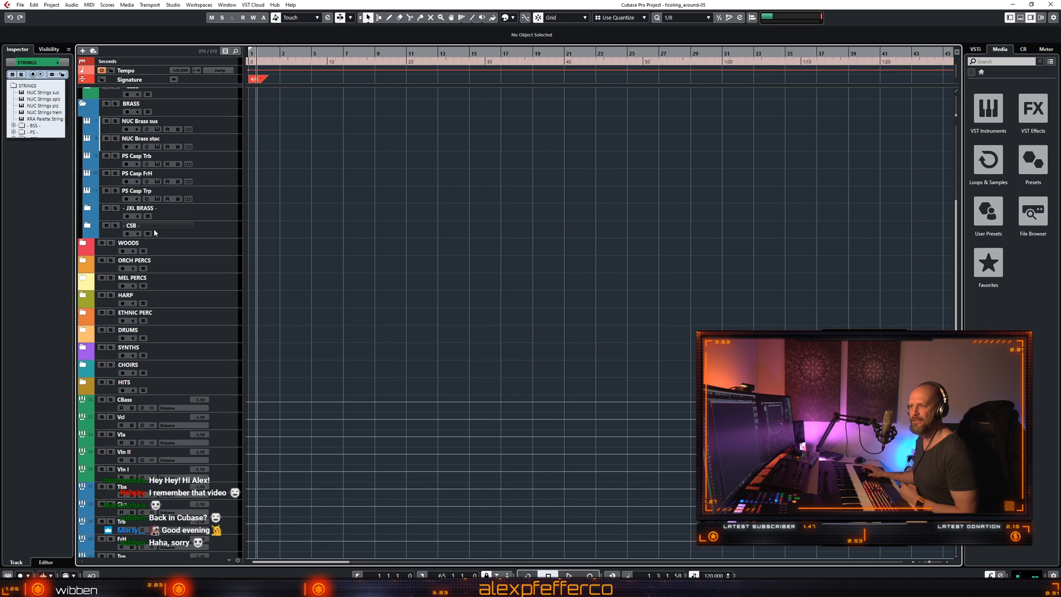
pyautogui.click(87, 248)
pyautogui.scroll(-3, 355, 237)
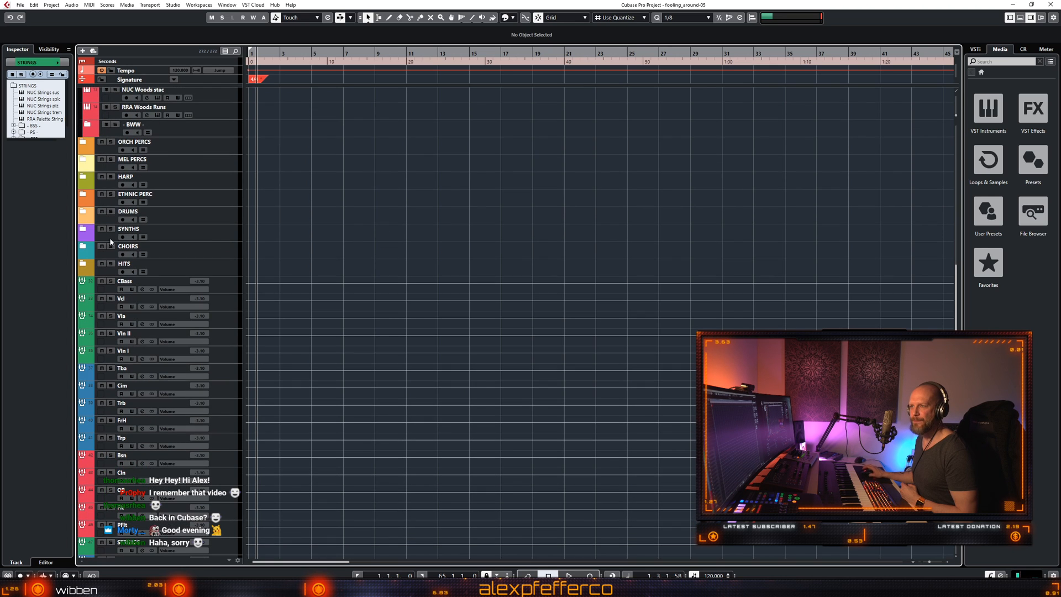
# Expand the ORCH PERCS, MEL PERCS and HARP folder tracks to show their contents.
pyautogui.click(84, 142)
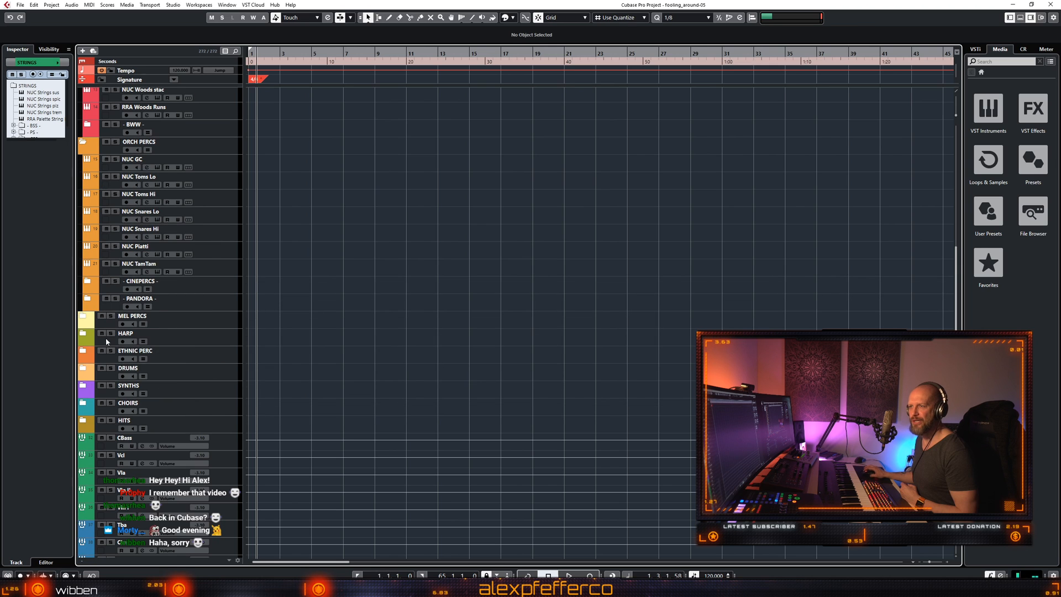
pyautogui.click(83, 317)
pyautogui.click(83, 385)
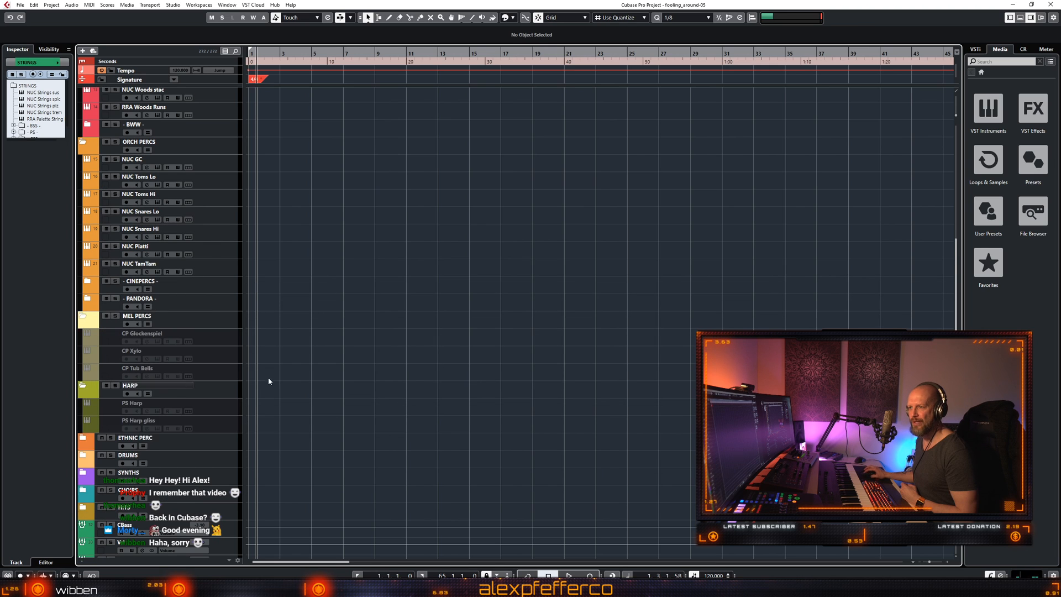
# Expand the ETHNIC PERC, DRUMS and SYNTHS folder tracks to show their instrument tracks.
pyautogui.scroll(-3, 269, 381)
pyautogui.click(83, 343)
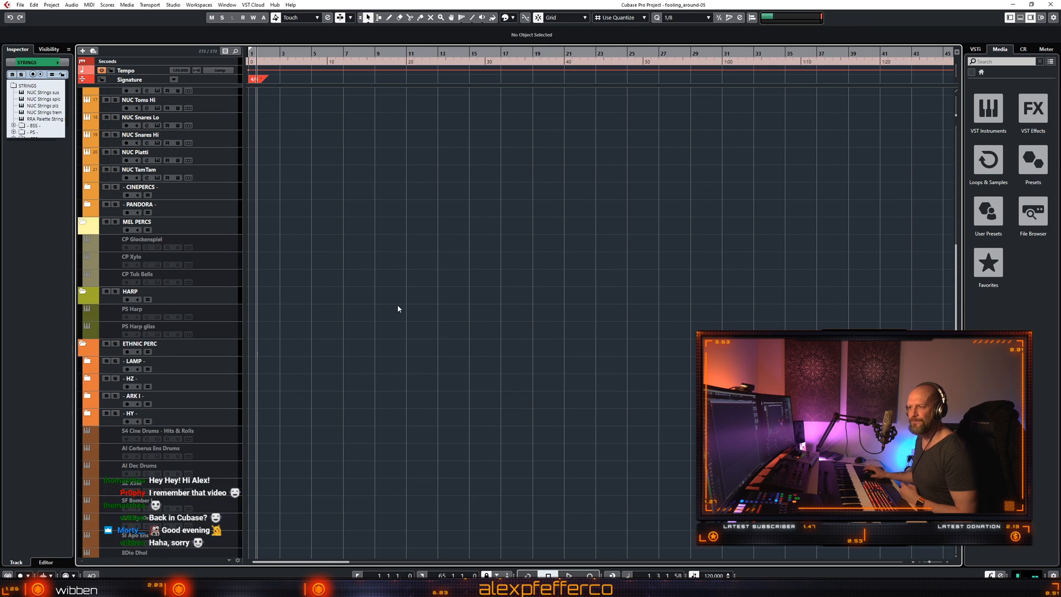
pyautogui.scroll(-6, 397, 308)
pyautogui.click(84, 415)
pyautogui.scroll(-3, 313, 393)
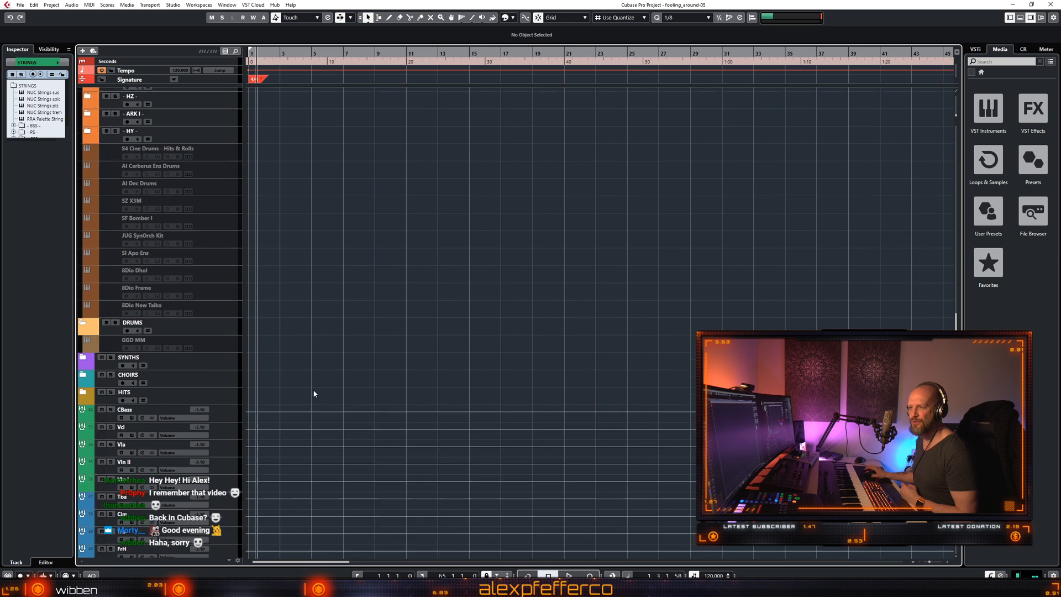
pyautogui.click(84, 267)
pyautogui.scroll(-3, 477, 408)
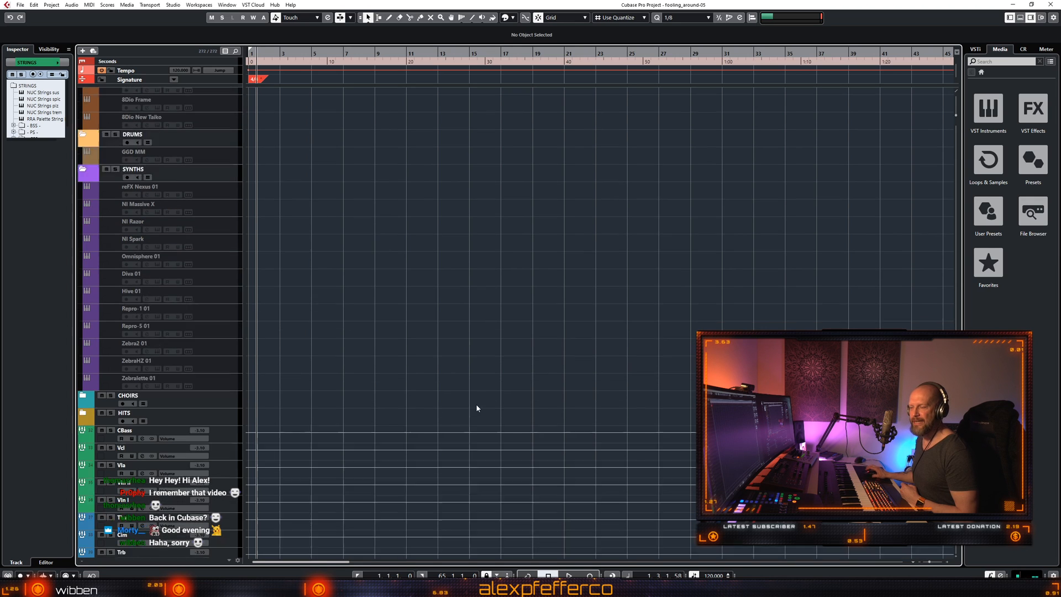
# Expand the CHOIRS and HITS folder tracks to show the tracks inside them.
pyautogui.scroll(-3, 477, 408)
pyautogui.click(84, 307)
pyautogui.scroll(-3, 367, 281)
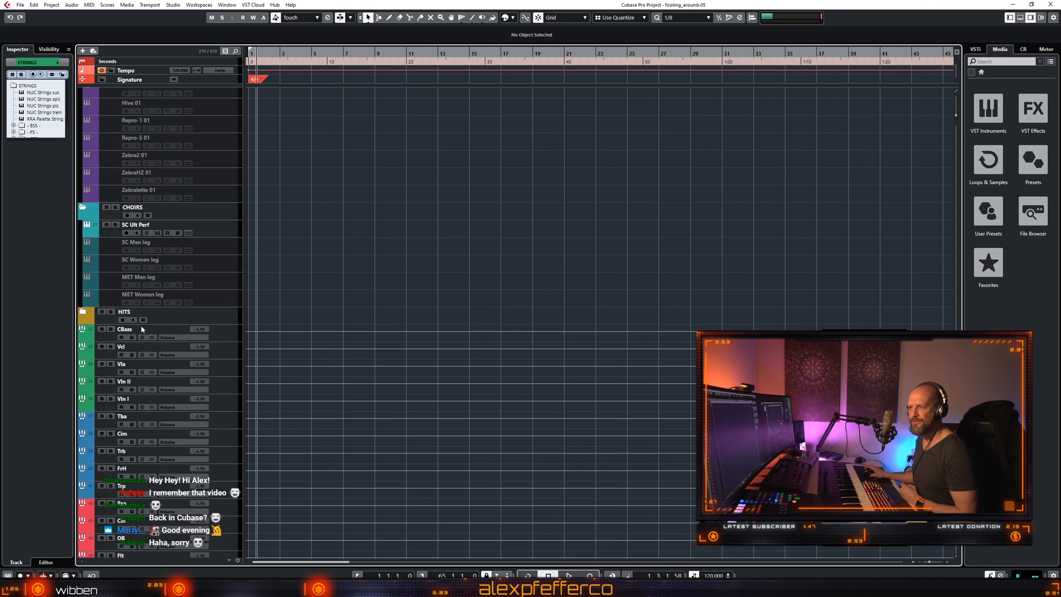
pyautogui.click(82, 312)
pyautogui.click(82, 313)
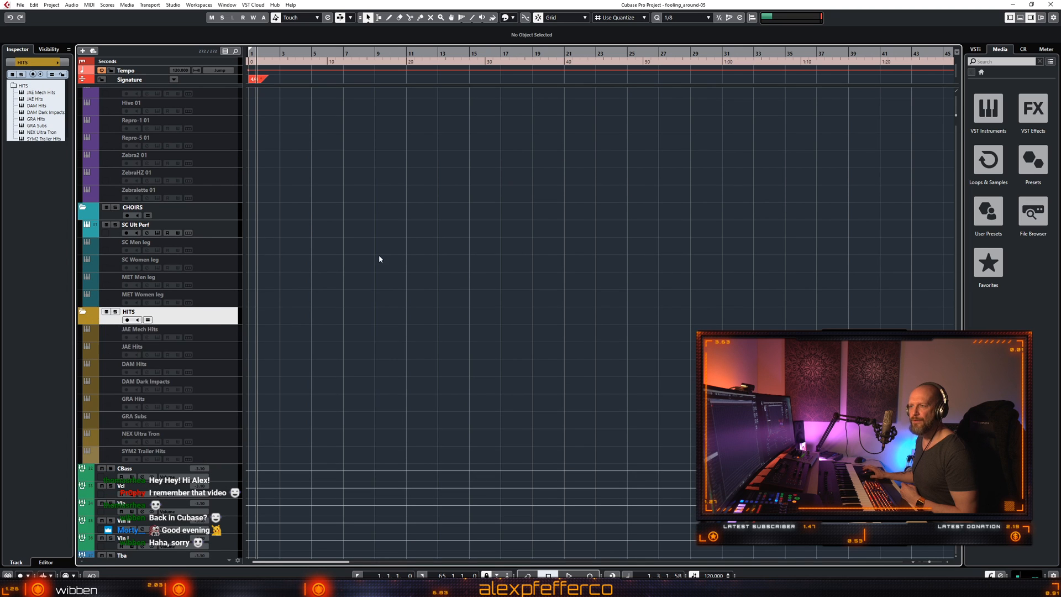
# Return to the STRINGS folder track and select the NUC Strings sus, spic, piz and trem tracks one after another.
pyautogui.scroll(3, 387, 251)
pyautogui.scroll(8, 395, 252)
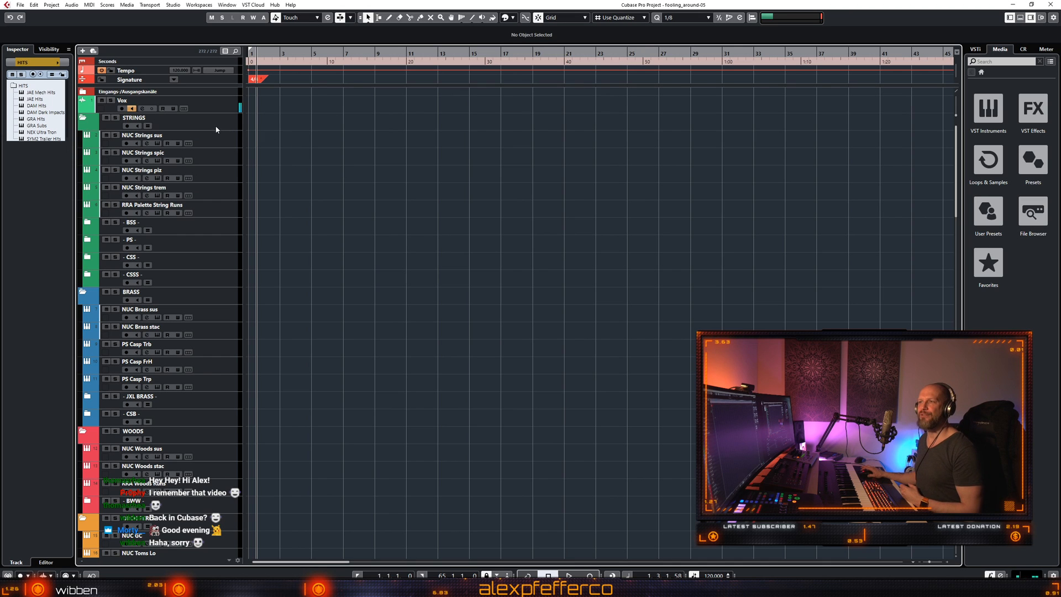
pyautogui.click(216, 126)
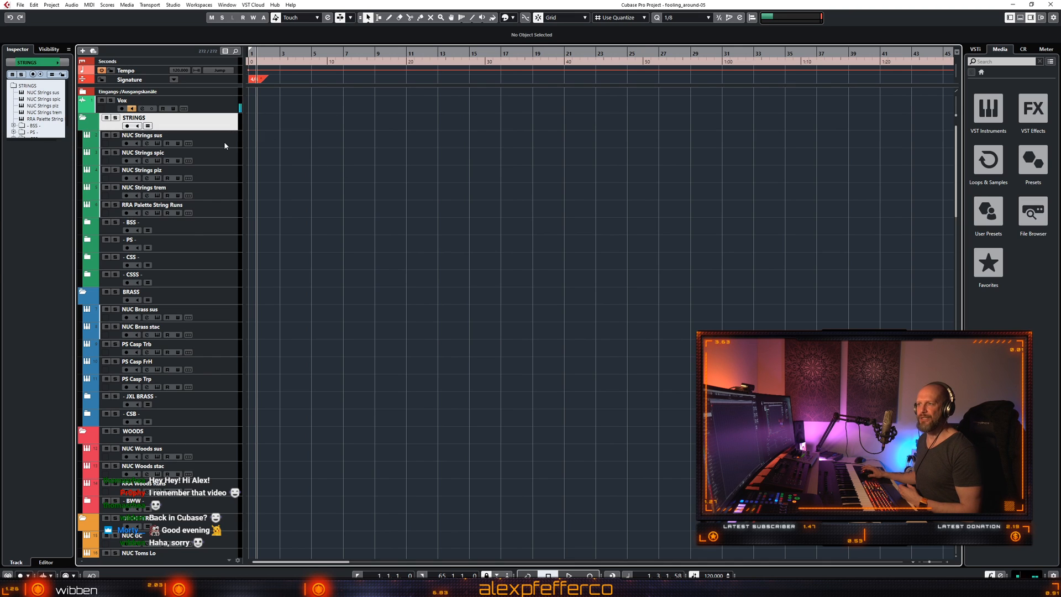
pyautogui.click(225, 145)
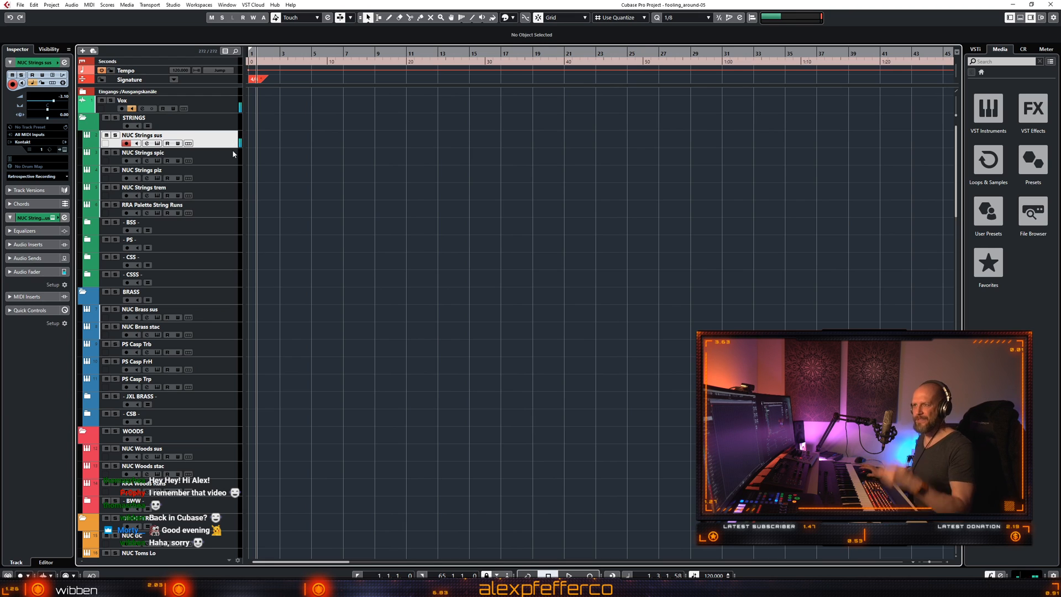
pyautogui.click(225, 162)
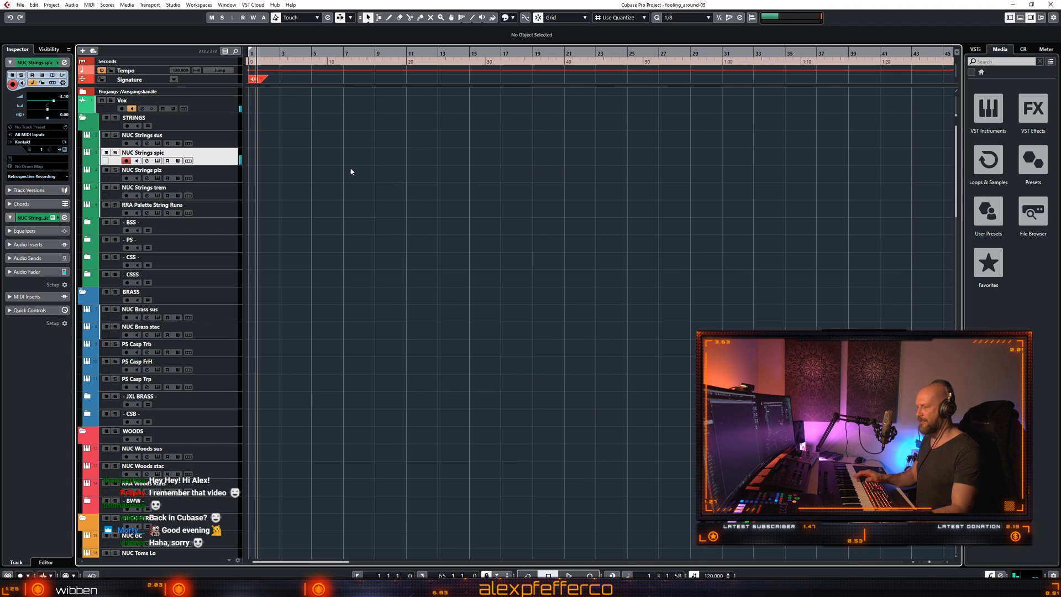
pyautogui.click(212, 180)
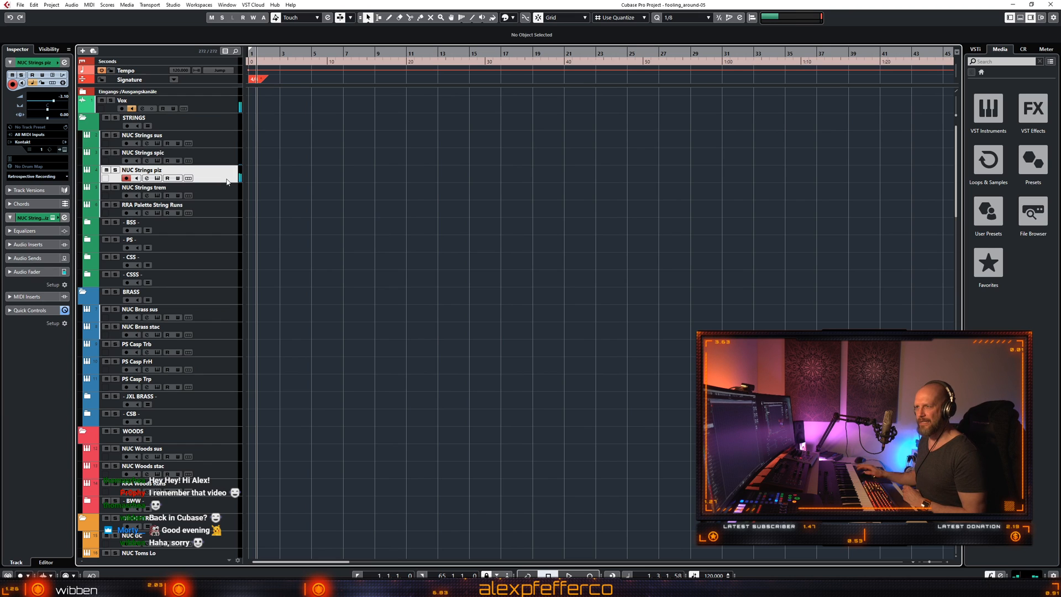
pyautogui.click(224, 188)
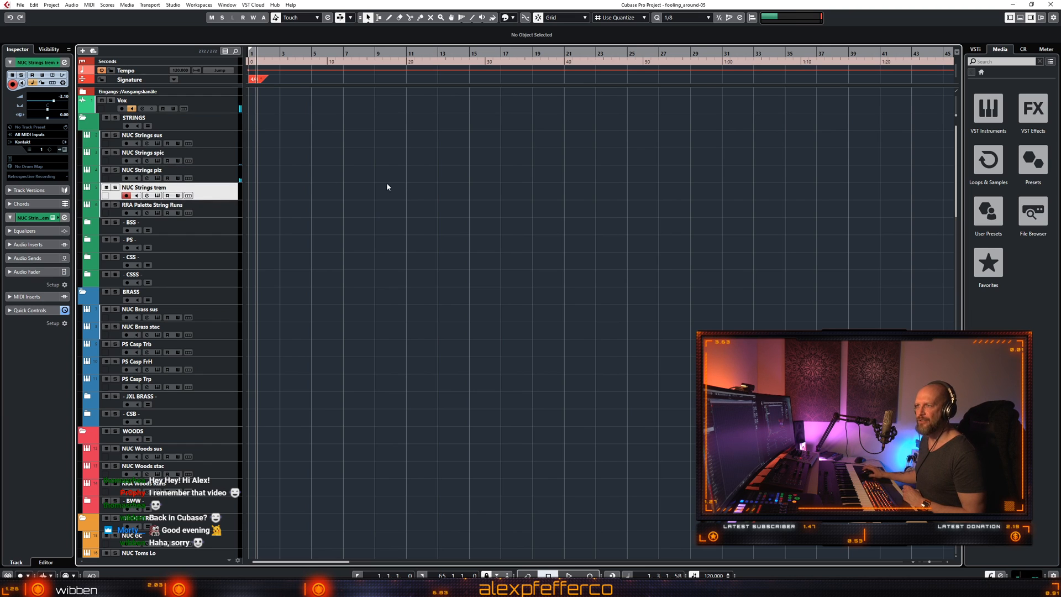
# Expand the BSS subfolder in STRINGS and look through its bass, celli, viola and violin articulation tracks.
pyautogui.click(230, 222)
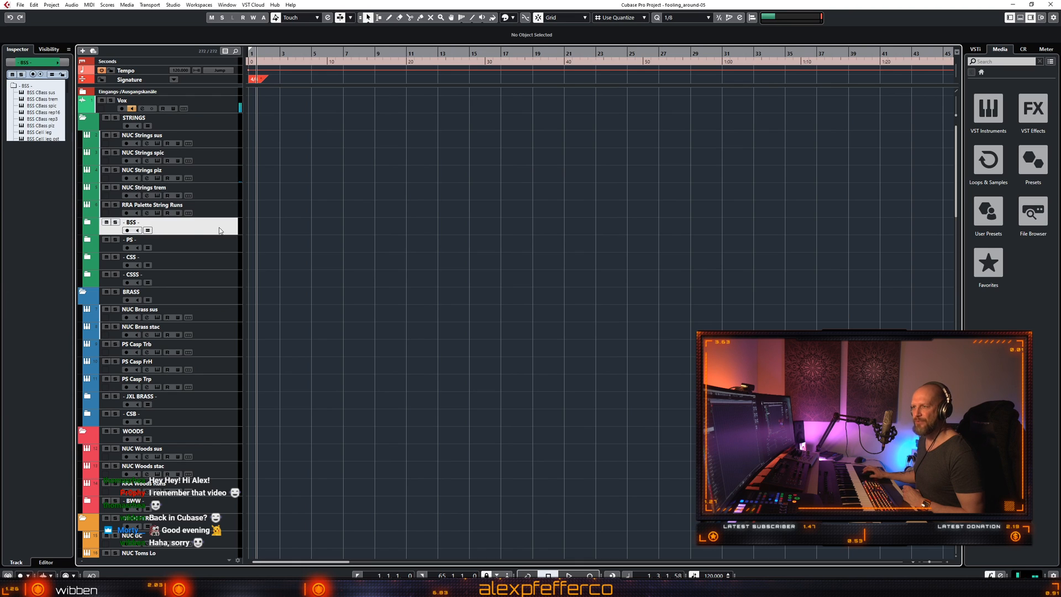
pyautogui.click(86, 223)
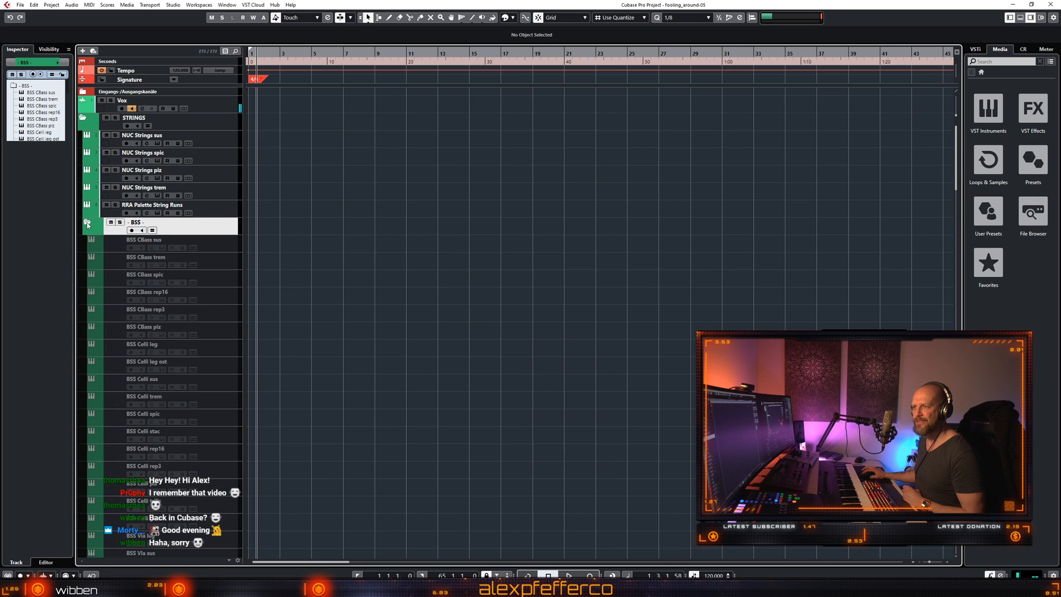
pyautogui.scroll(-10, 356, 209)
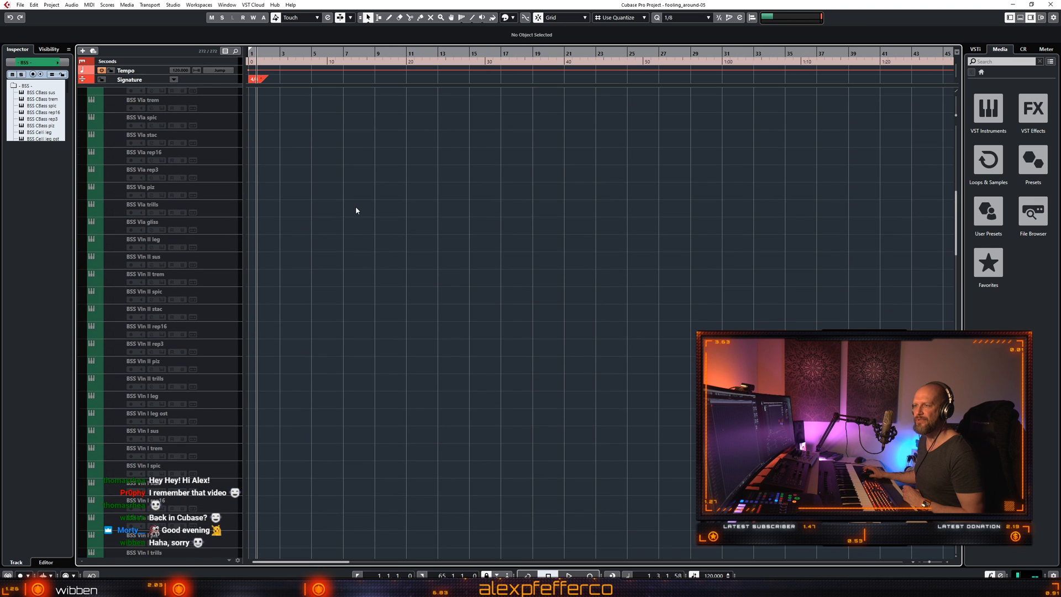
pyautogui.scroll(10, 356, 209)
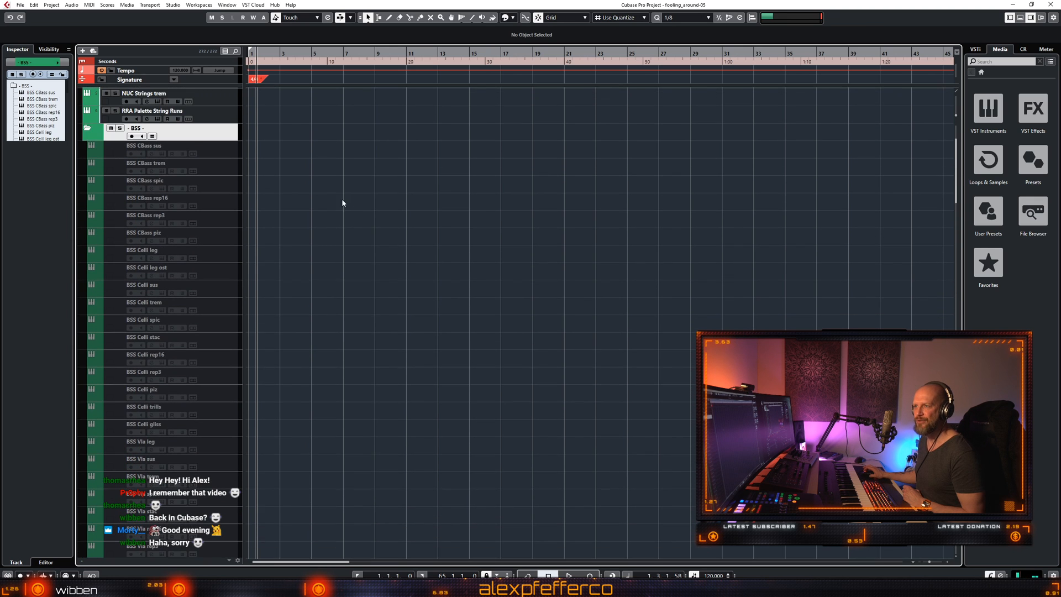
pyautogui.scroll(-4, 321, 190)
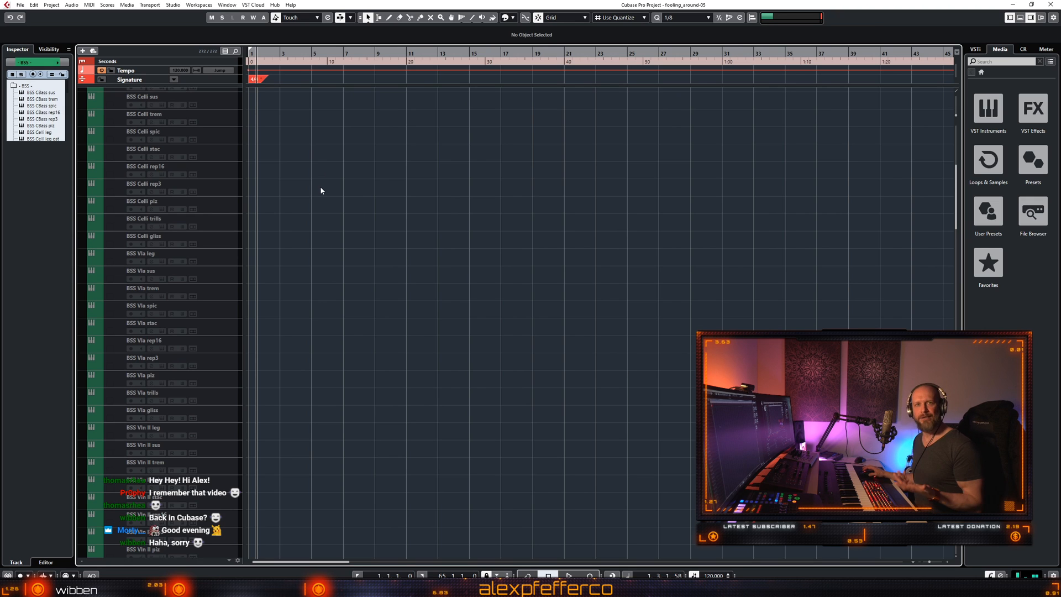
pyautogui.scroll(-8, 346, 205)
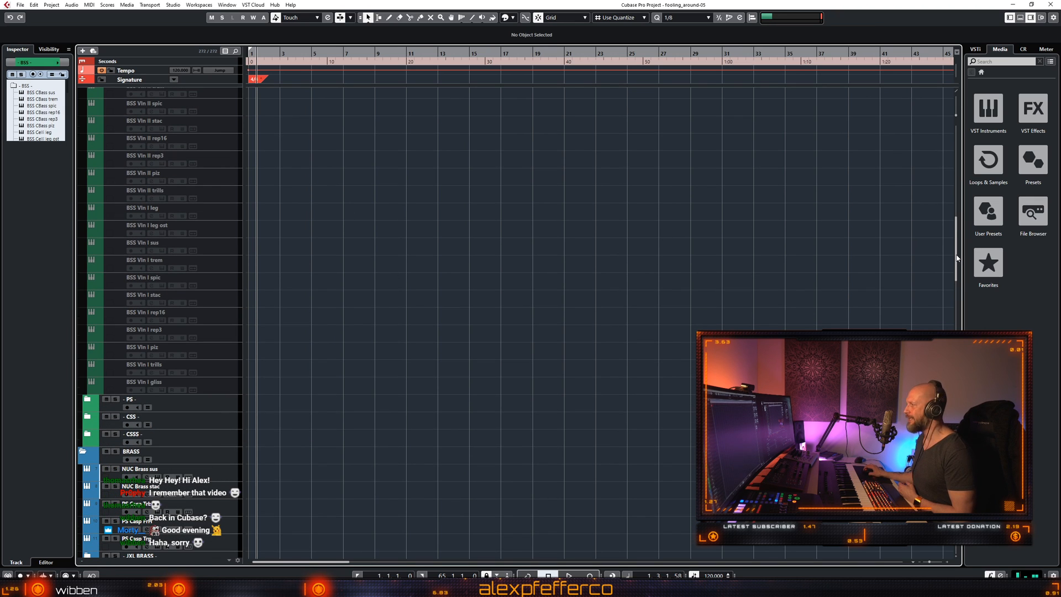
pyautogui.moveTo(958, 258); pyautogui.dragTo(954, 240)
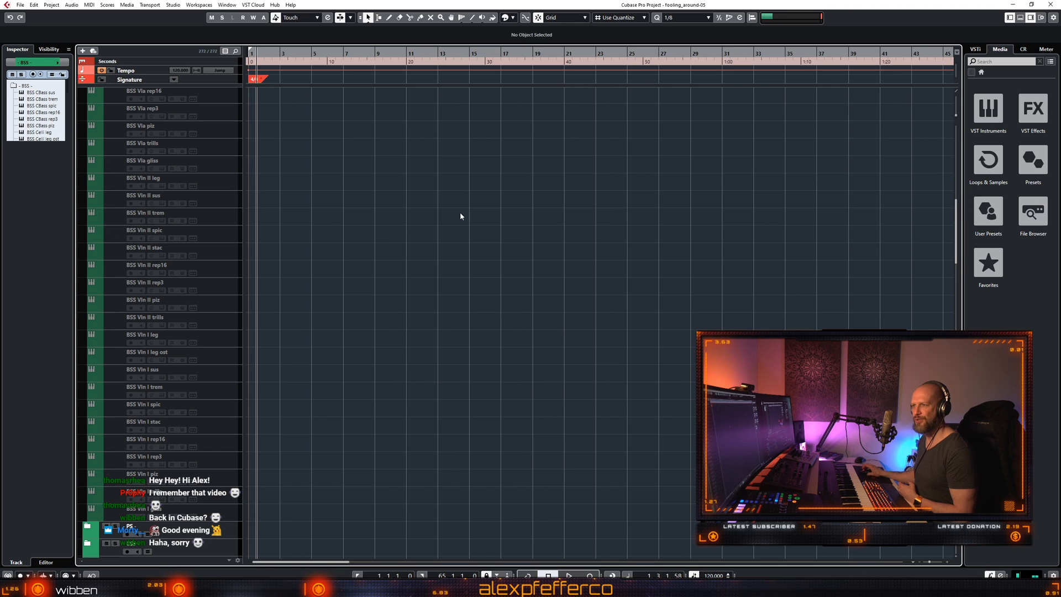
pyautogui.scroll(8, 442, 258)
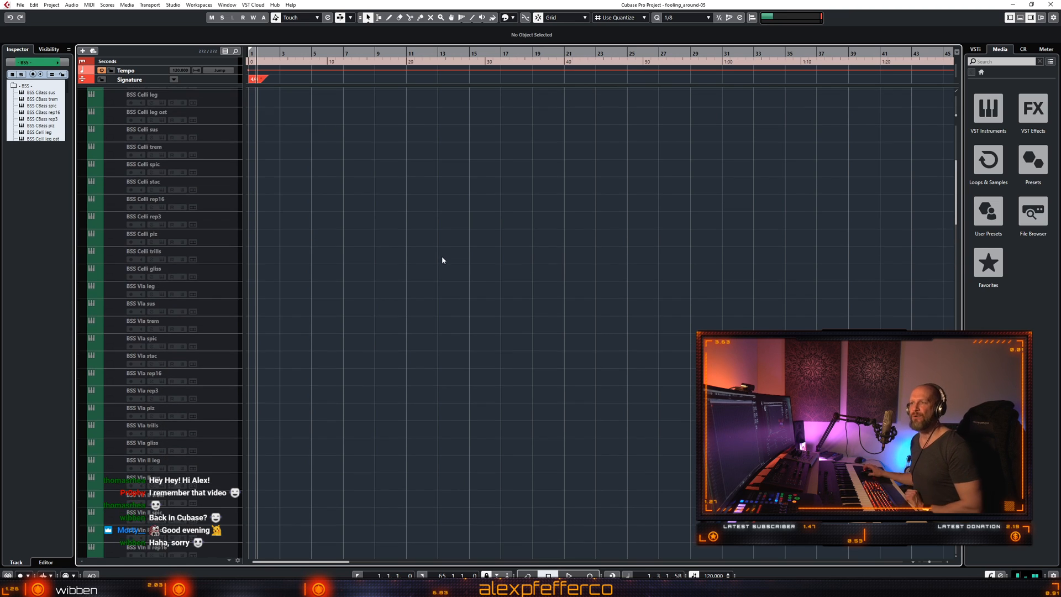
pyautogui.scroll(7, 440, 252)
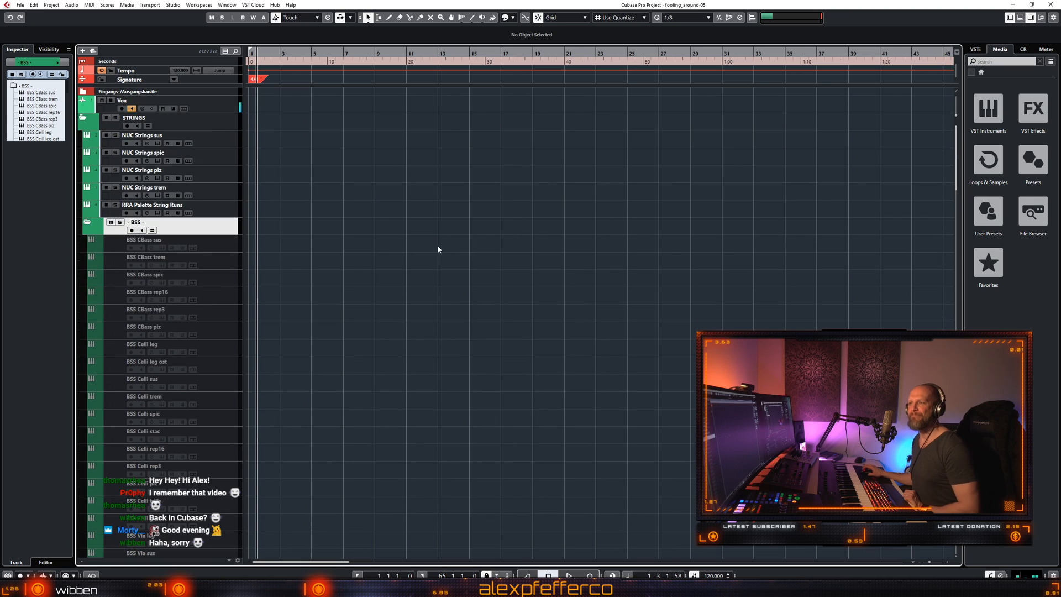
# Show the Enable Track option for the disabled BSS CBass sus track and dismiss it without choosing anything.
pyautogui.click(230, 249)
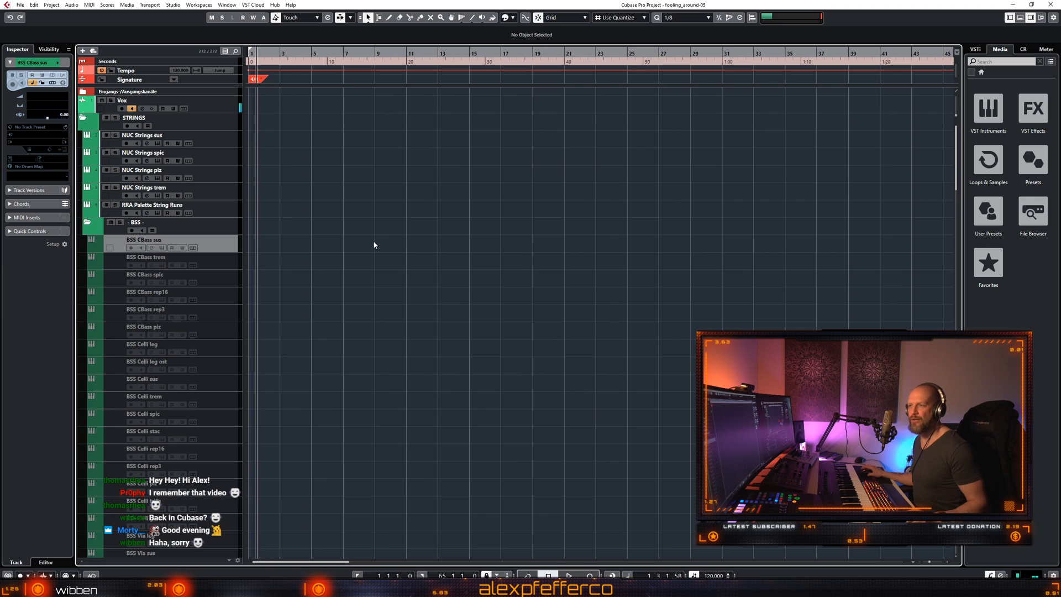
pyautogui.rightClick(220, 244)
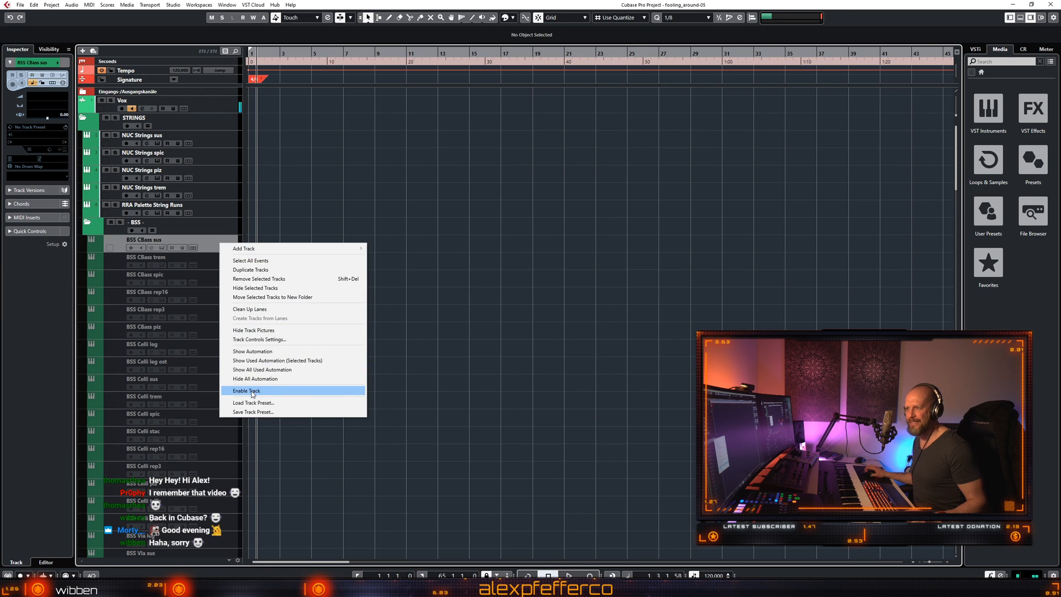
pyautogui.click(503, 336)
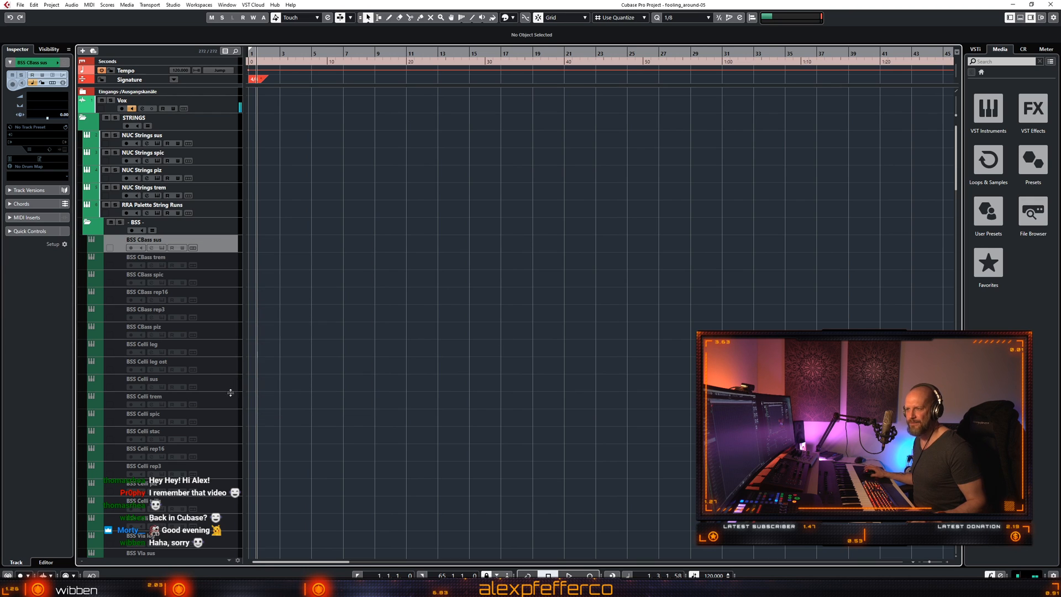
# Enable the BSS Celli leg track, inspect its Kontakt instrument and library file list, and disable the track again.
pyautogui.click(232, 349)
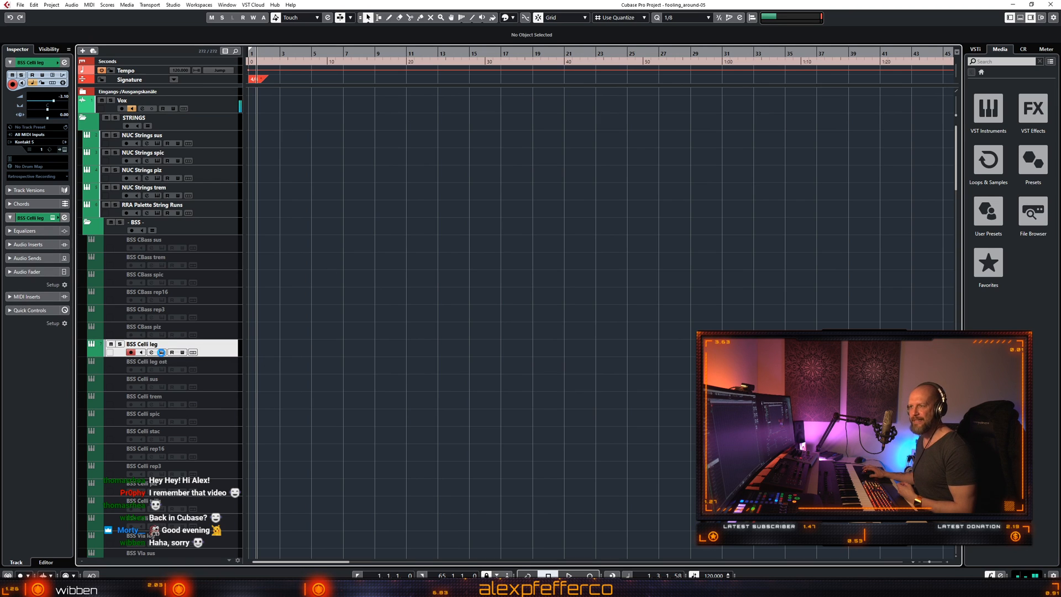
pyautogui.click(161, 352)
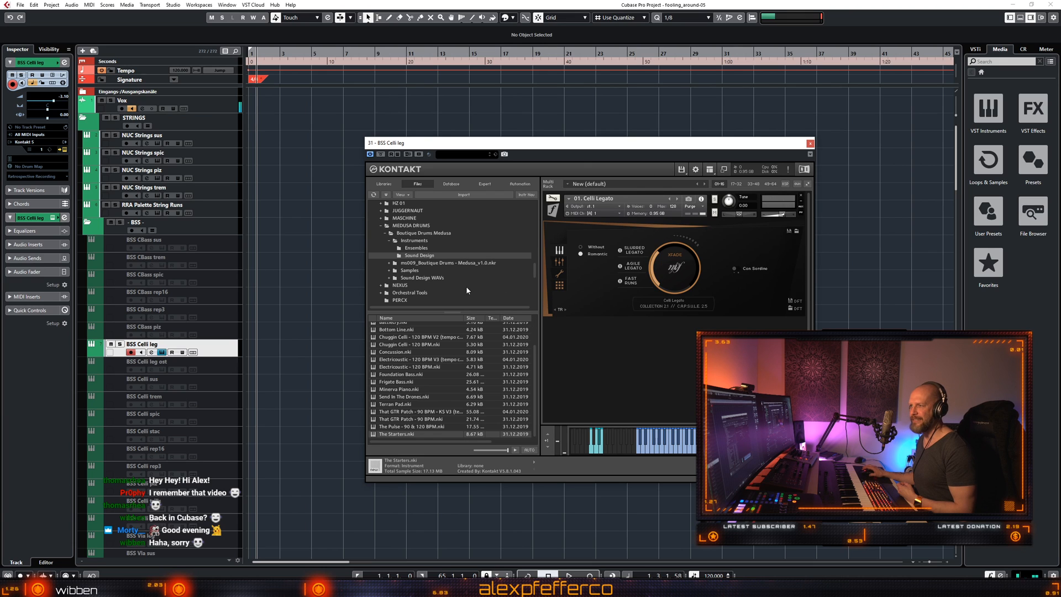
pyautogui.click(381, 226)
pyautogui.scroll(-5, 462, 260)
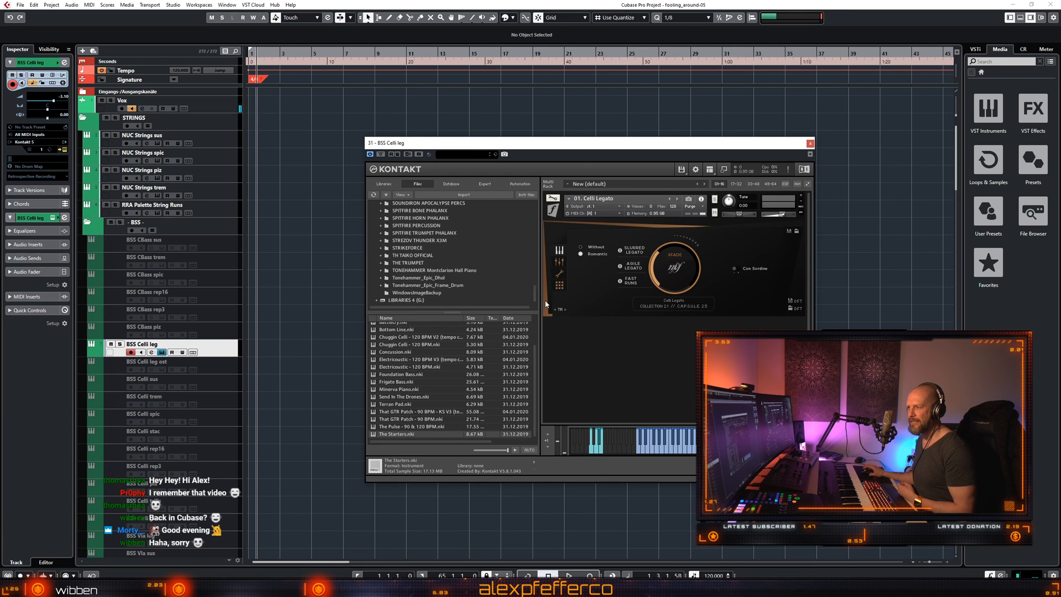
pyautogui.click(810, 143)
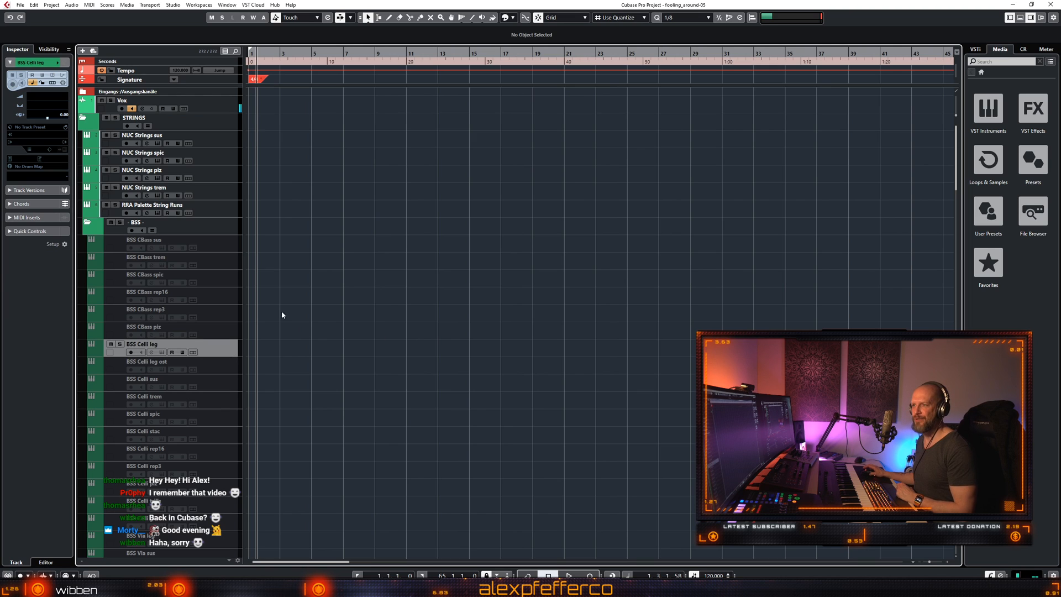
# Select the BSS folder track, look over its tracks once more and collapse it.
pyautogui.click(221, 223)
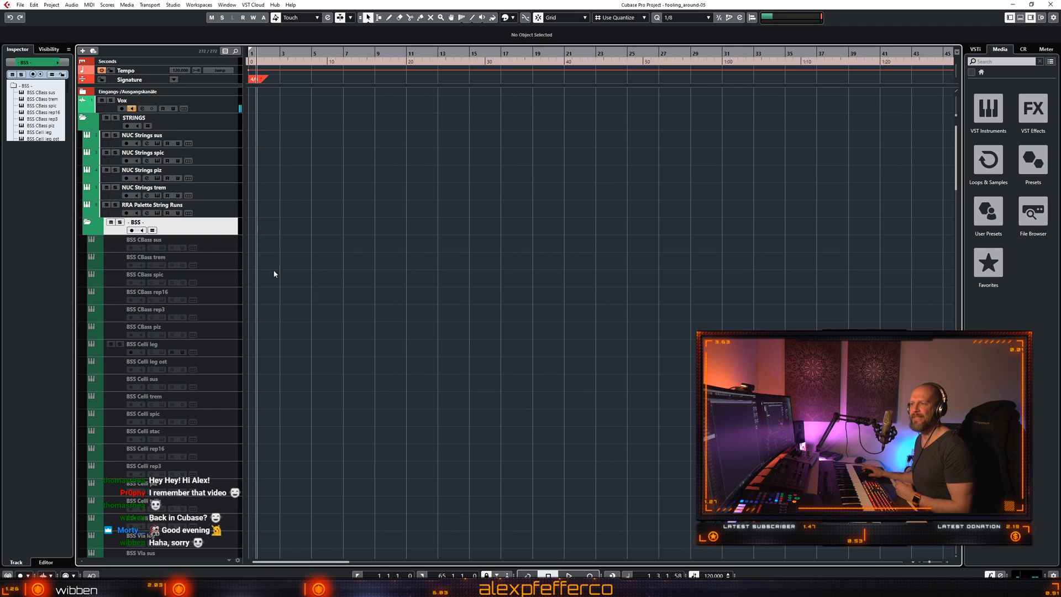
pyautogui.scroll(-6, 274, 273)
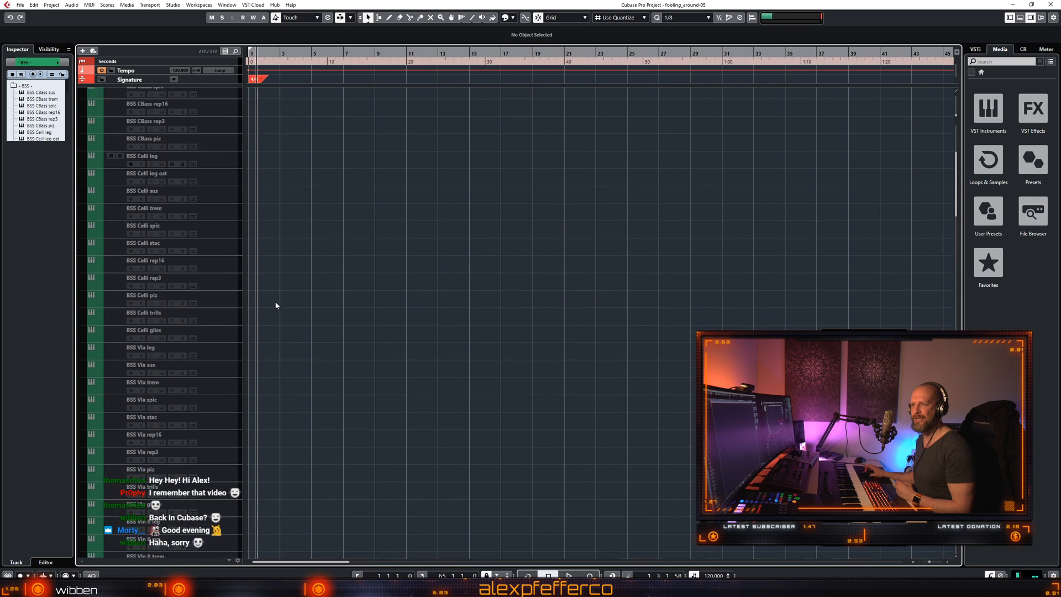
pyautogui.press('Left')
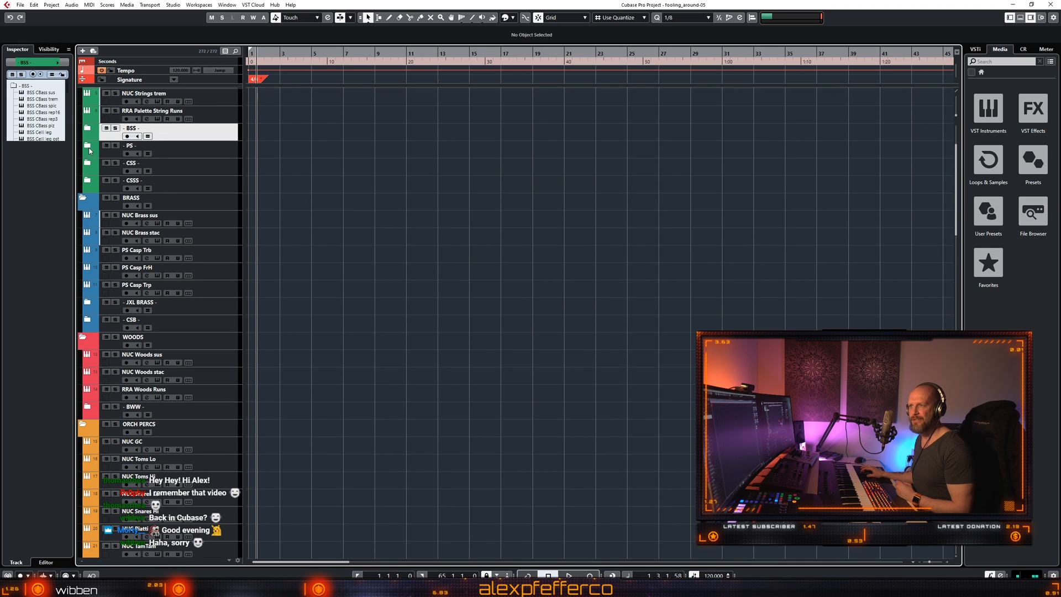
# Expand the PS and CSS string subfolders in turn to view their tracks, collapsing each one again.
pyautogui.click(87, 146)
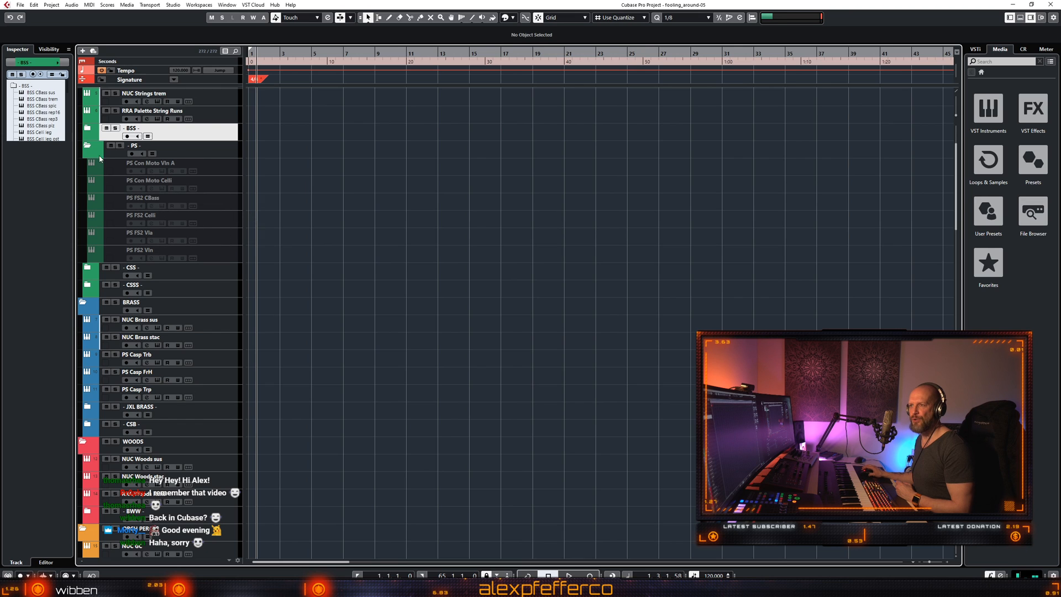
pyautogui.click(88, 146)
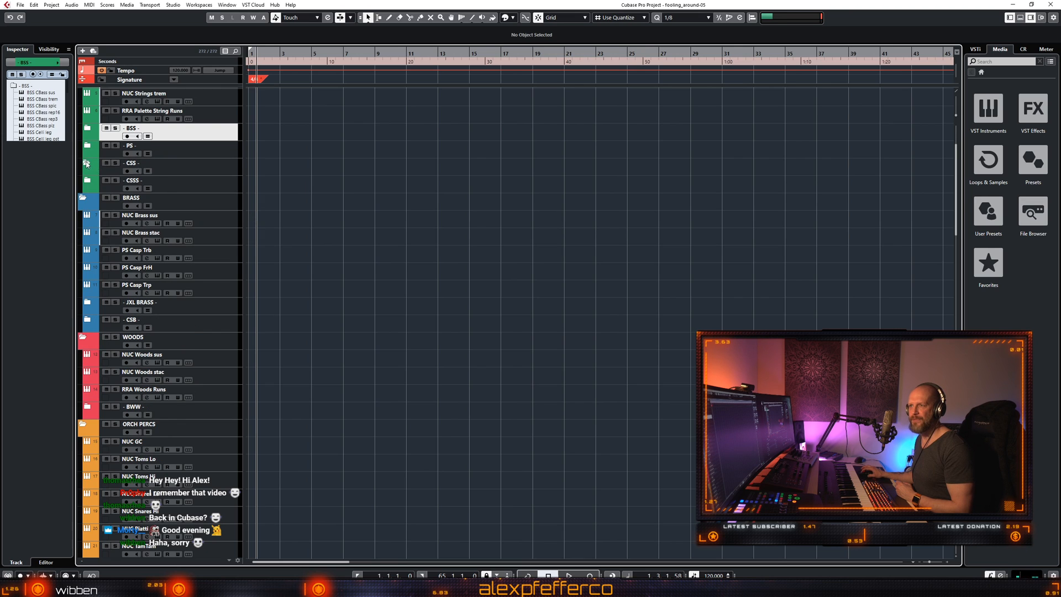
pyautogui.click(87, 163)
pyautogui.scroll(-3, 209, 195)
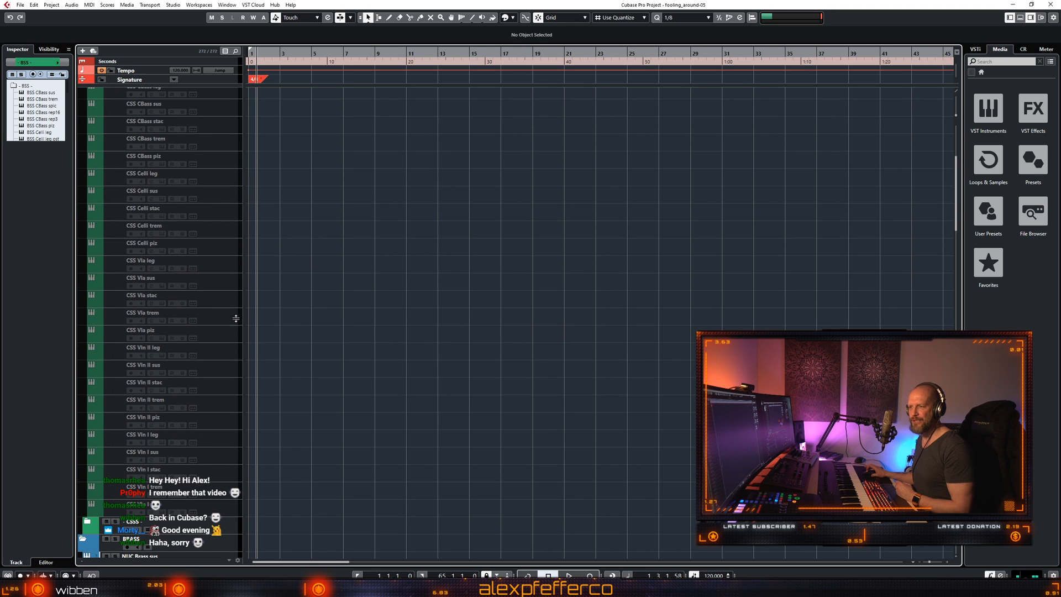
pyautogui.scroll(6, 188, 276)
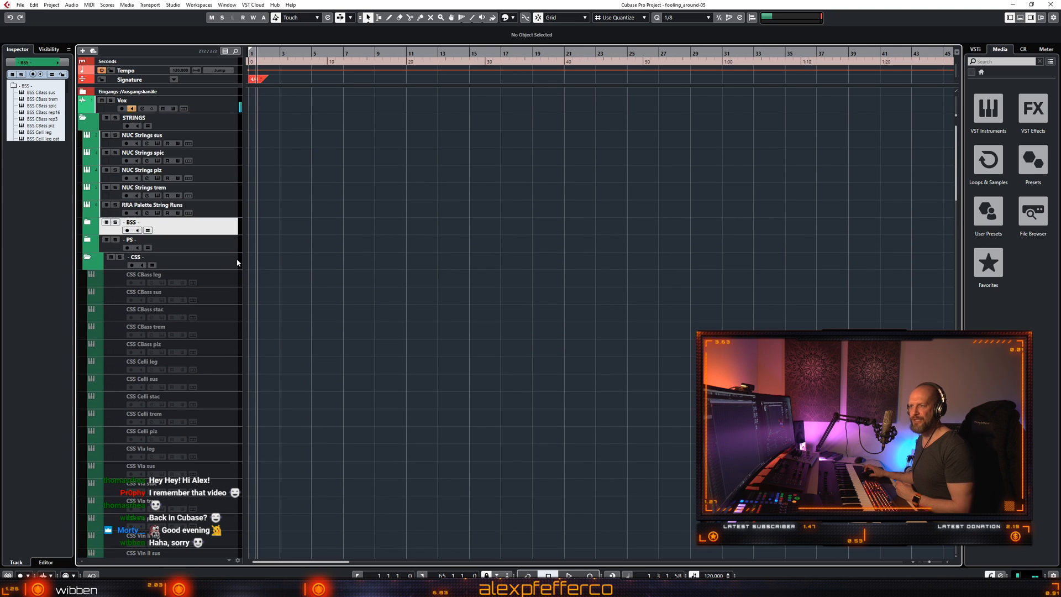
pyautogui.click(87, 258)
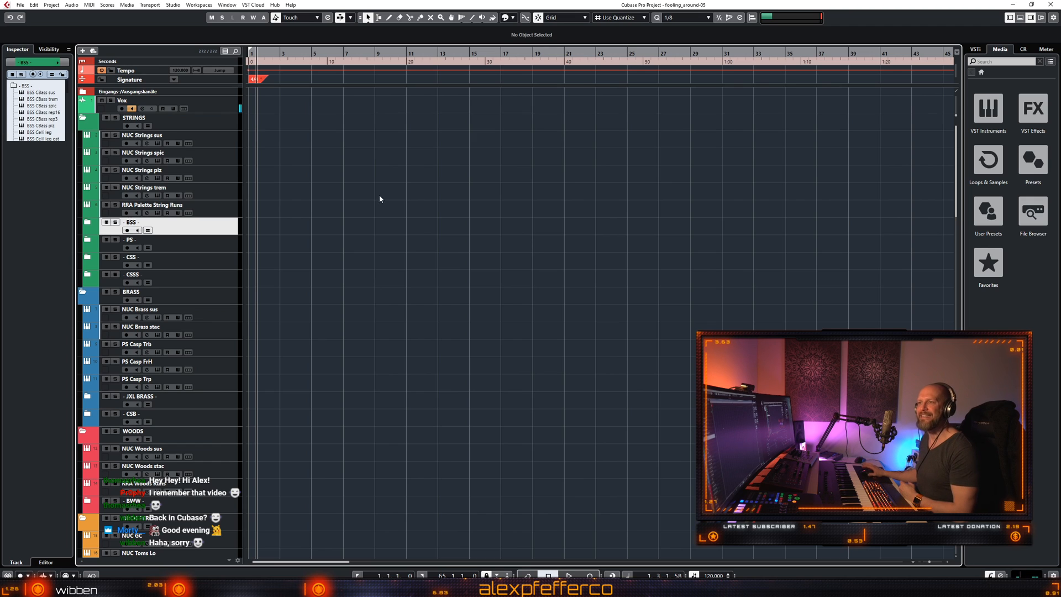
# Reopen the PS subfolder, select its PS FS2 Celli track and reselect the PS folder track.
pyautogui.click(219, 249)
pyautogui.click(87, 240)
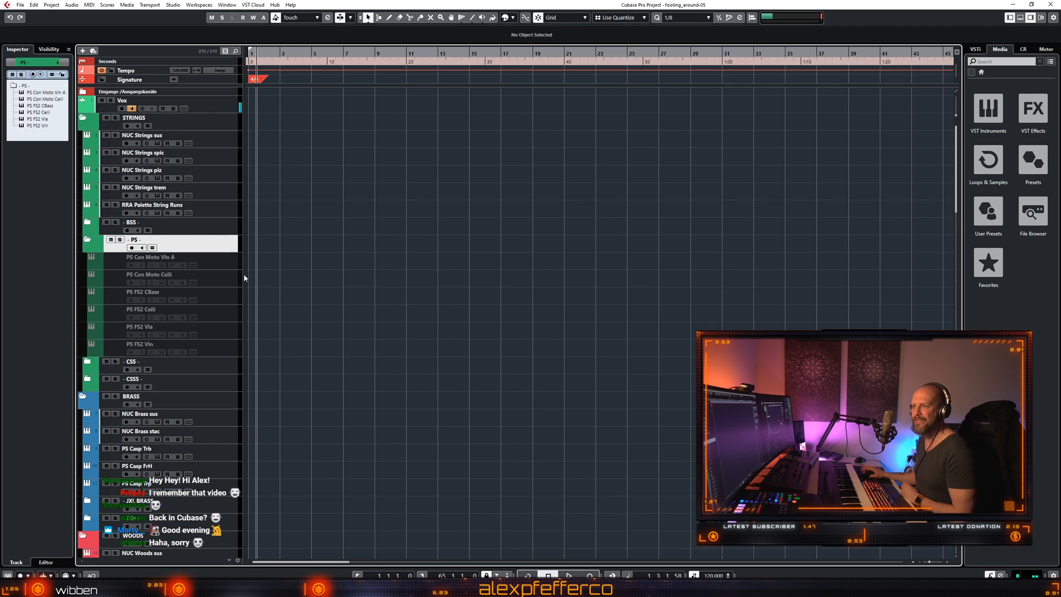
pyautogui.click(234, 310)
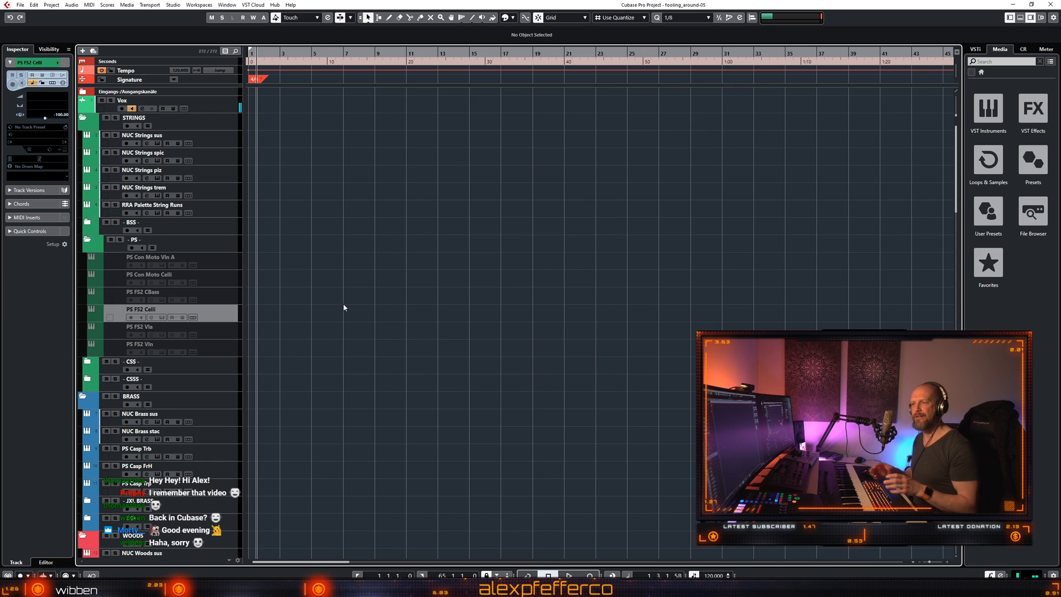
pyautogui.click(219, 249)
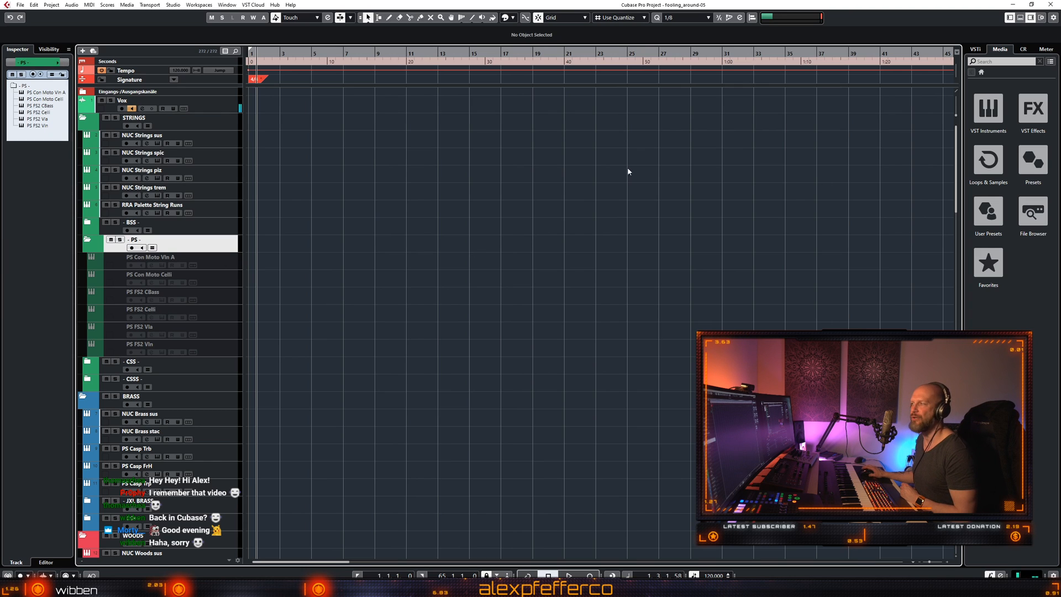
# Collapse the PS folder track and look over the brass, woods and percussion folders below it.
pyautogui.click(87, 241)
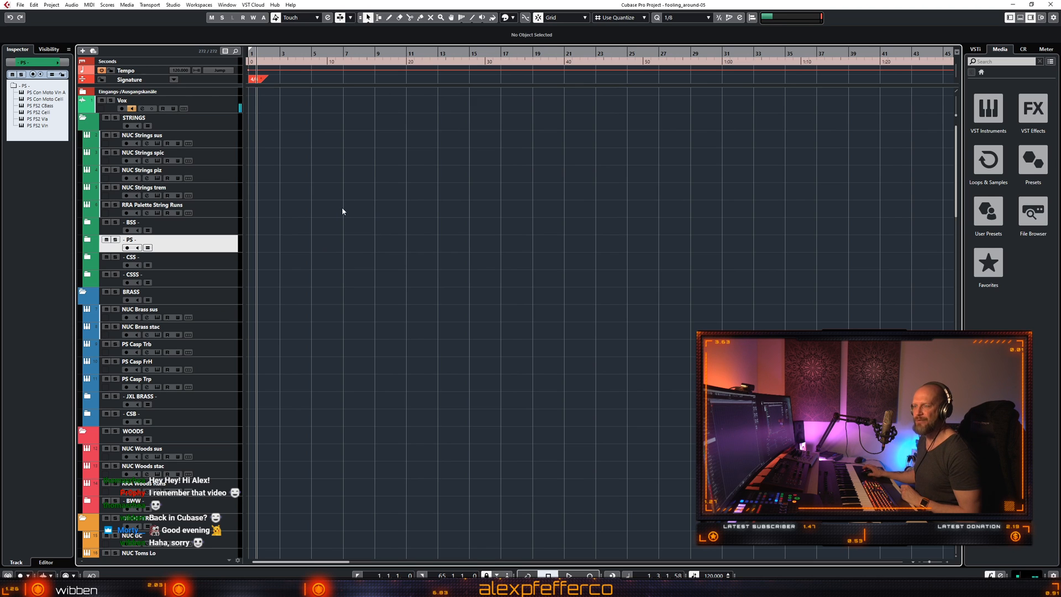
pyautogui.scroll(-4, 342, 284)
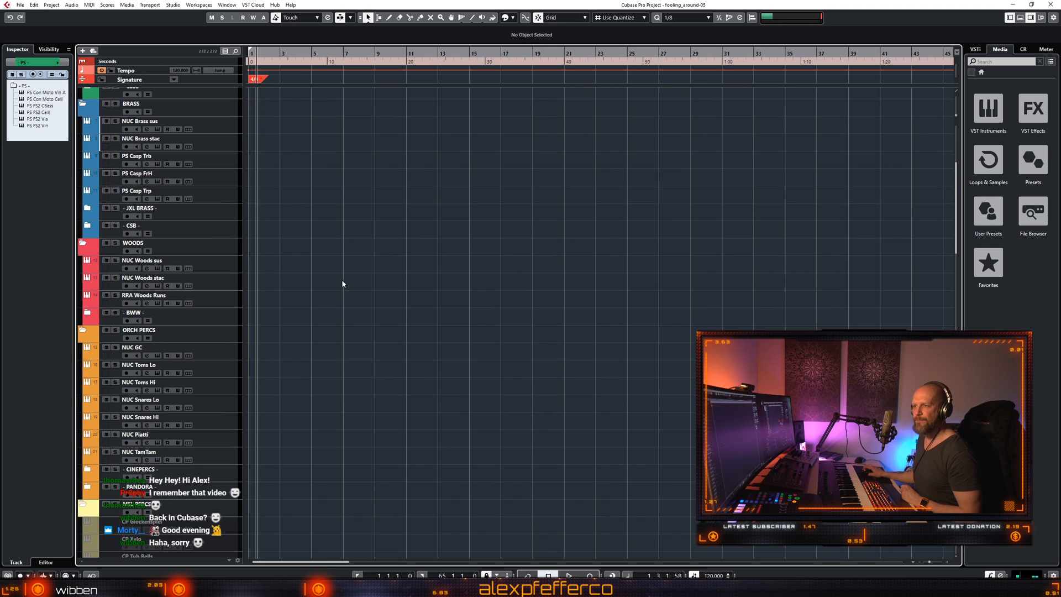
pyautogui.scroll(-1, 342, 284)
pyautogui.scroll(5, 342, 284)
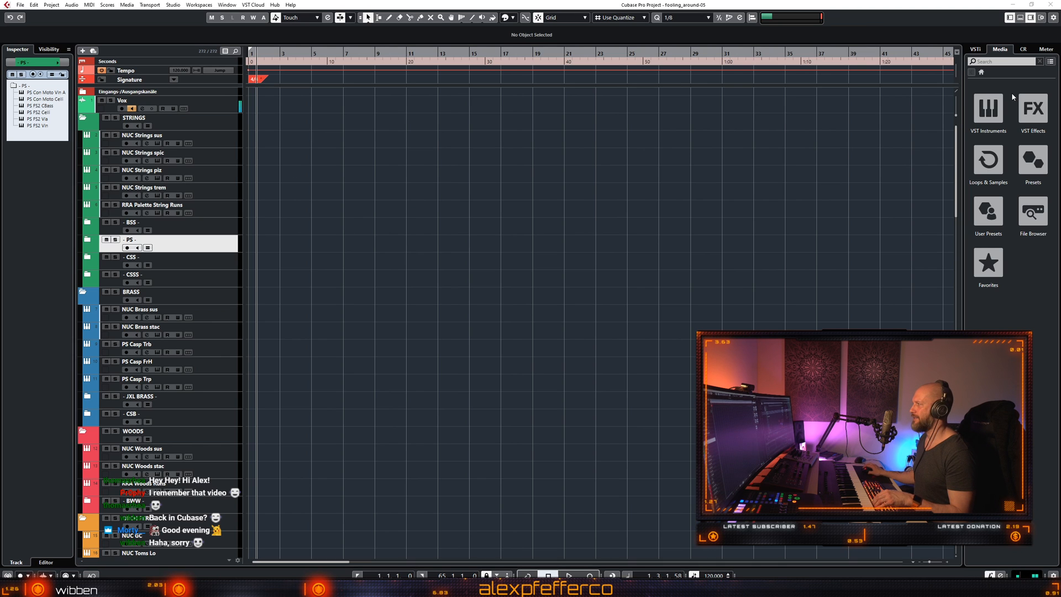
# View the MixConsole briefly, then look through the project's track list down to the group channel tracks.
pyautogui.press('F3')
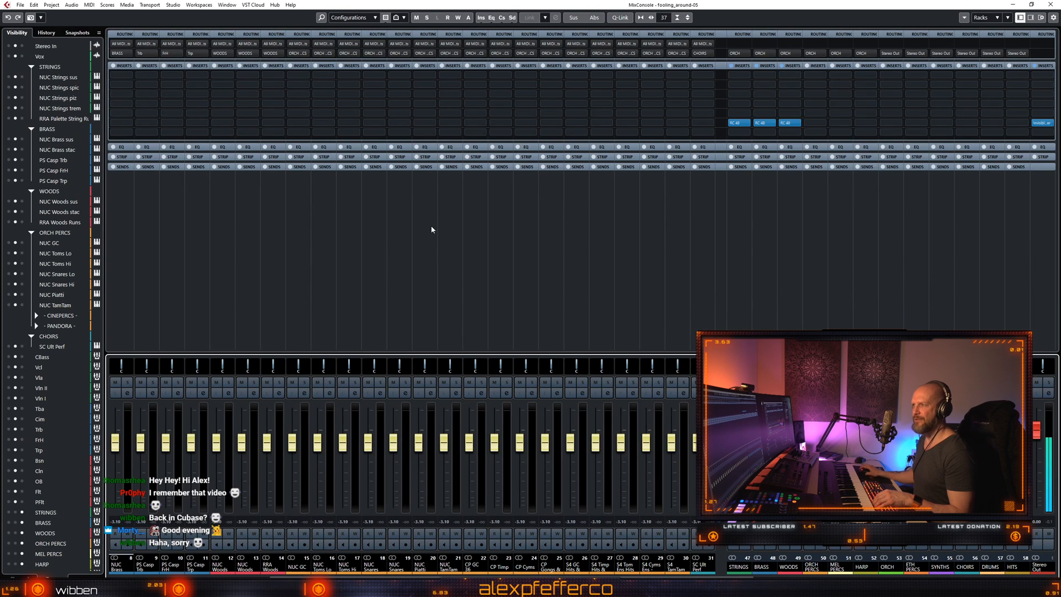
pyautogui.press('F3')
pyautogui.scroll(-20, 390, 348)
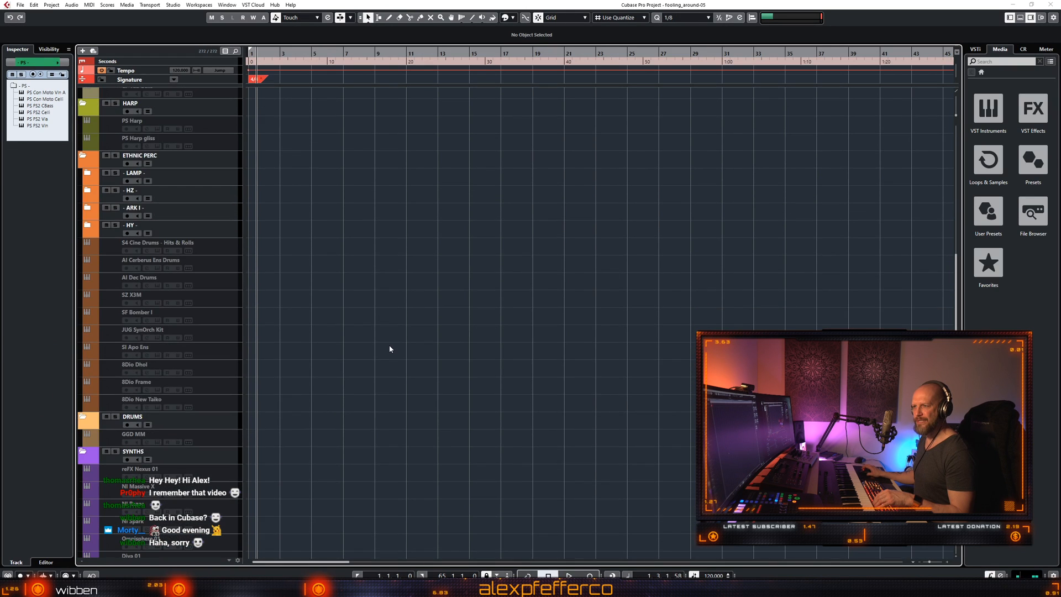
pyautogui.scroll(-15, 389, 348)
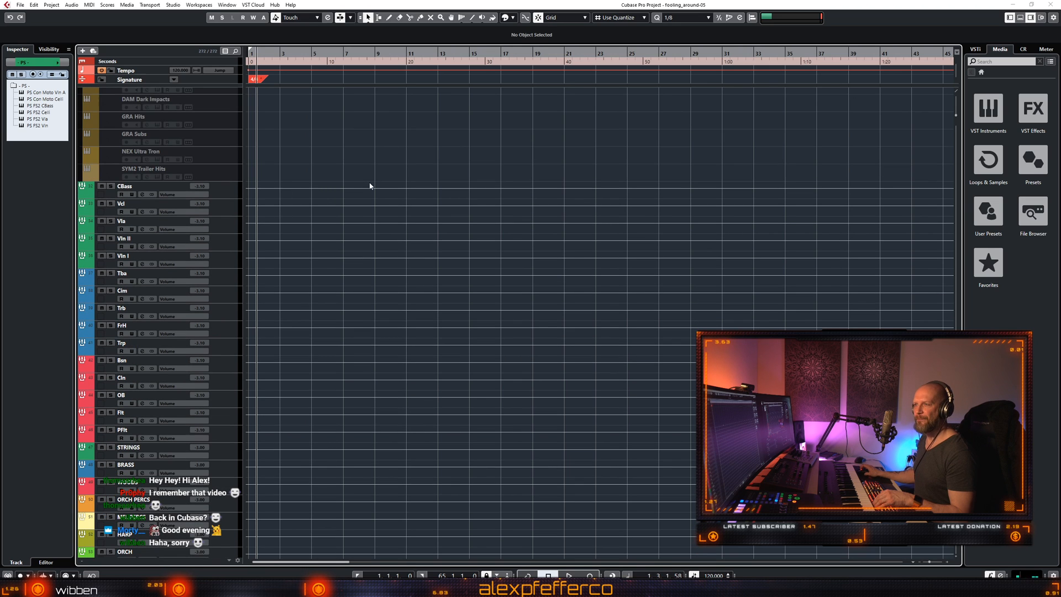
pyautogui.scroll(20, 369, 182)
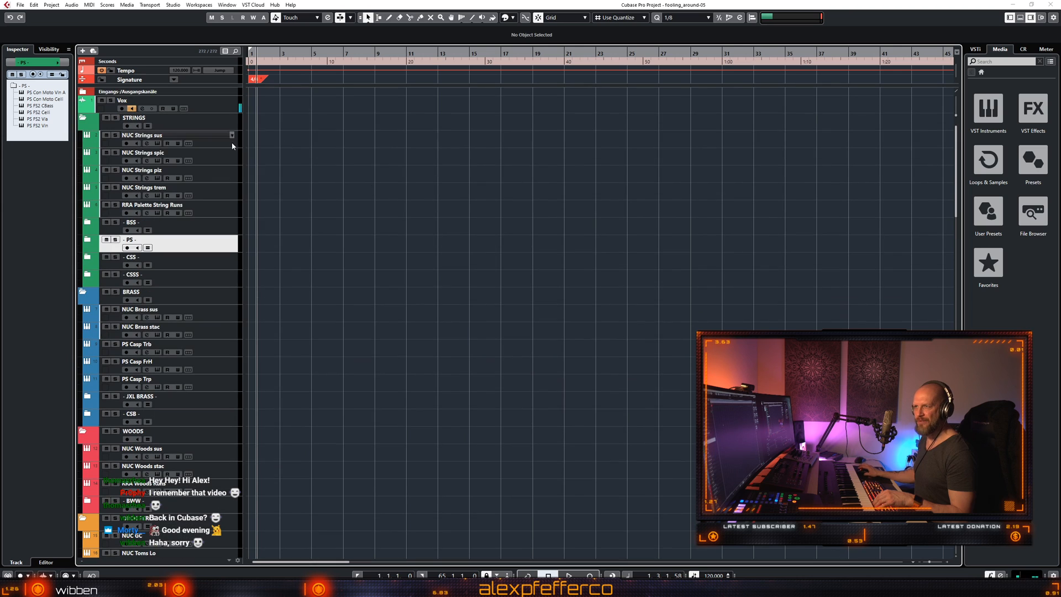
# Expand the BSS folder track, enable its BSS CBass sus track and check that track's audio sends.
pyautogui.click(86, 222)
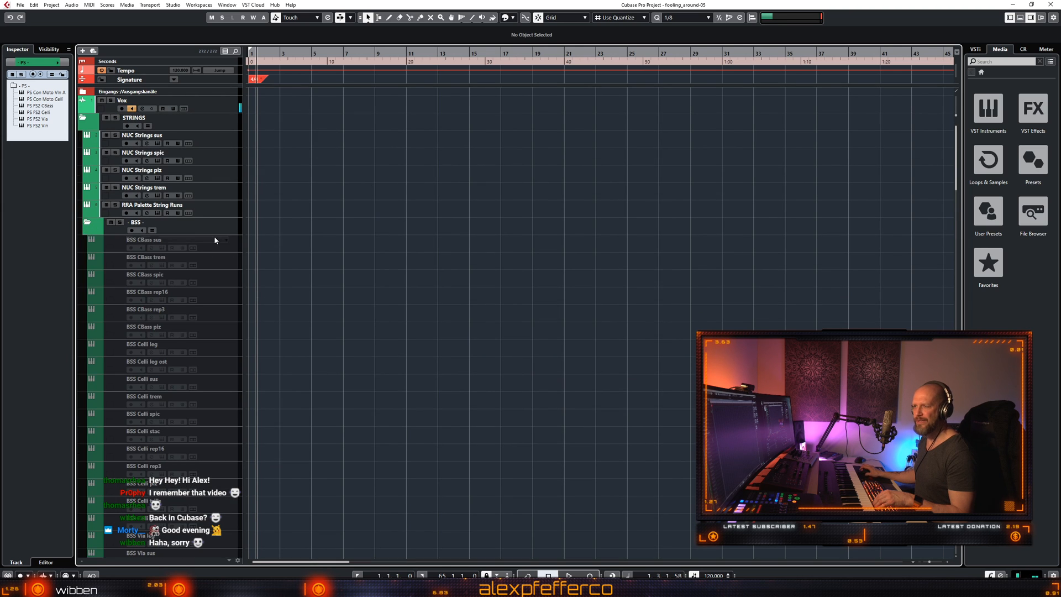
pyautogui.click(190, 243)
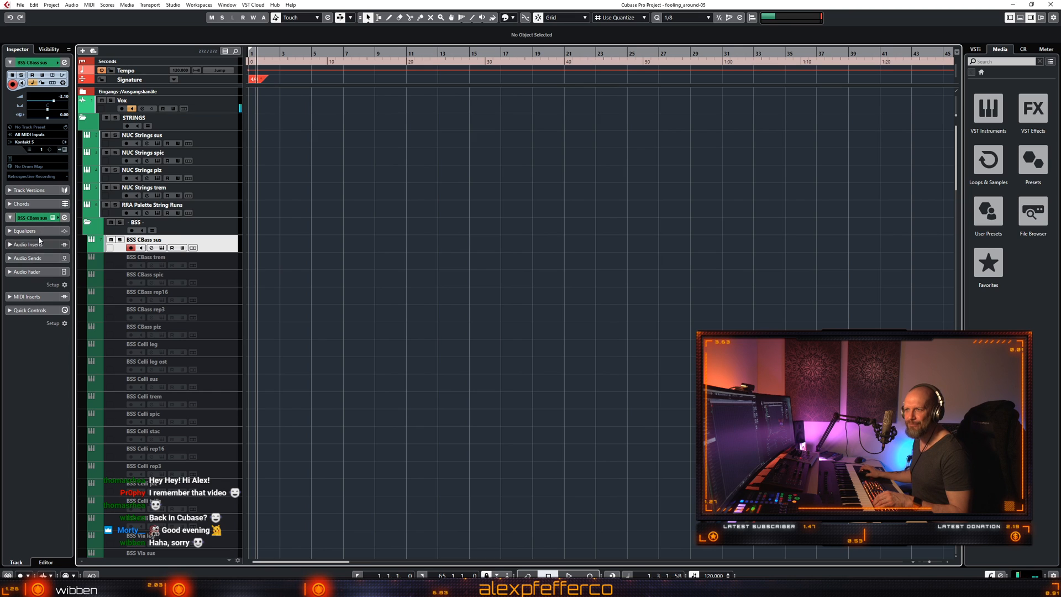
pyautogui.click(33, 258)
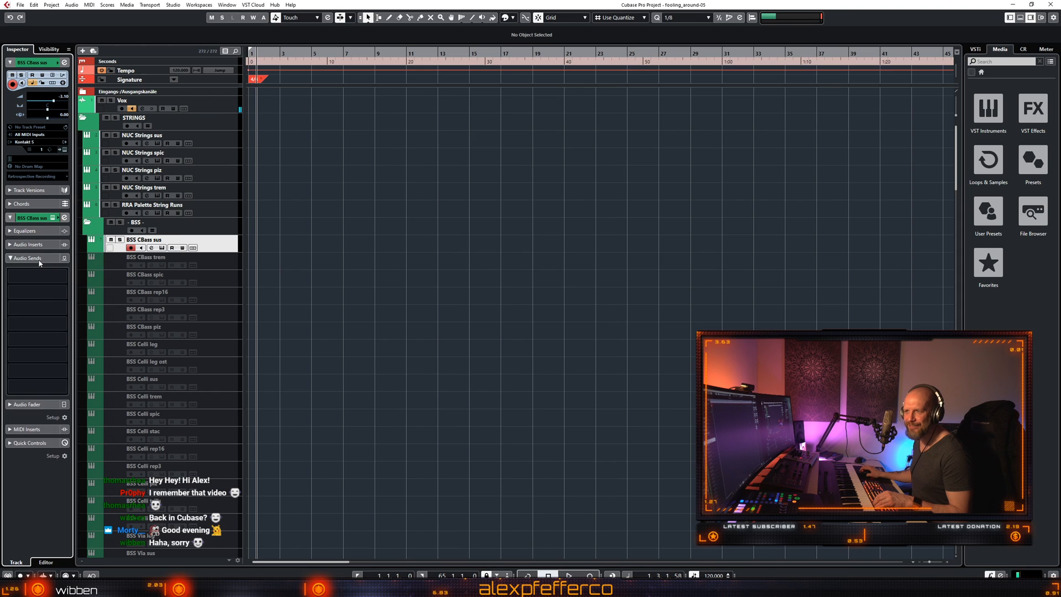
pyautogui.click(34, 258)
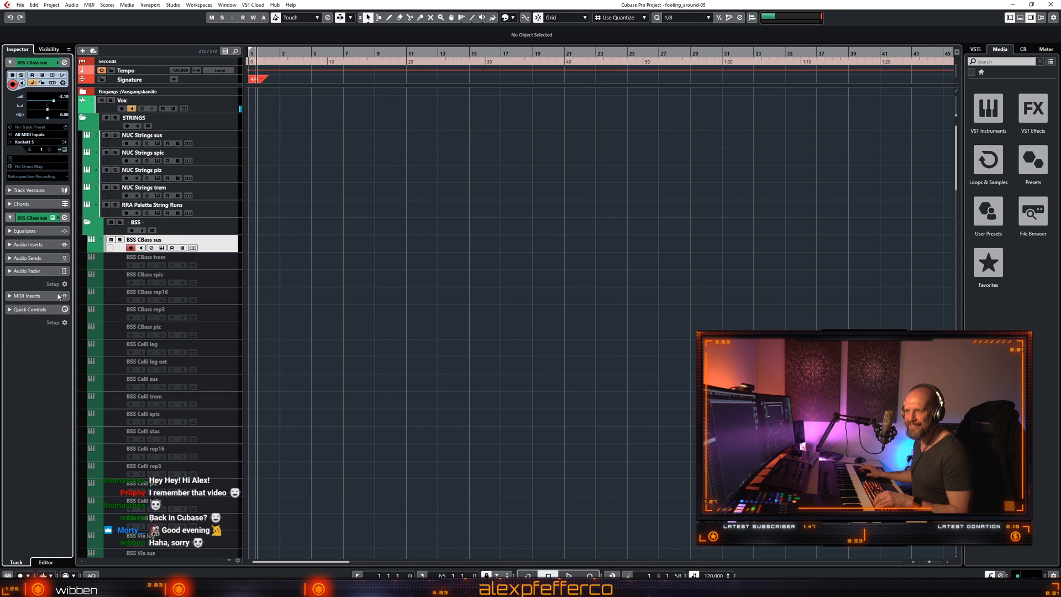
pyautogui.click(39, 202)
pyautogui.click(38, 62)
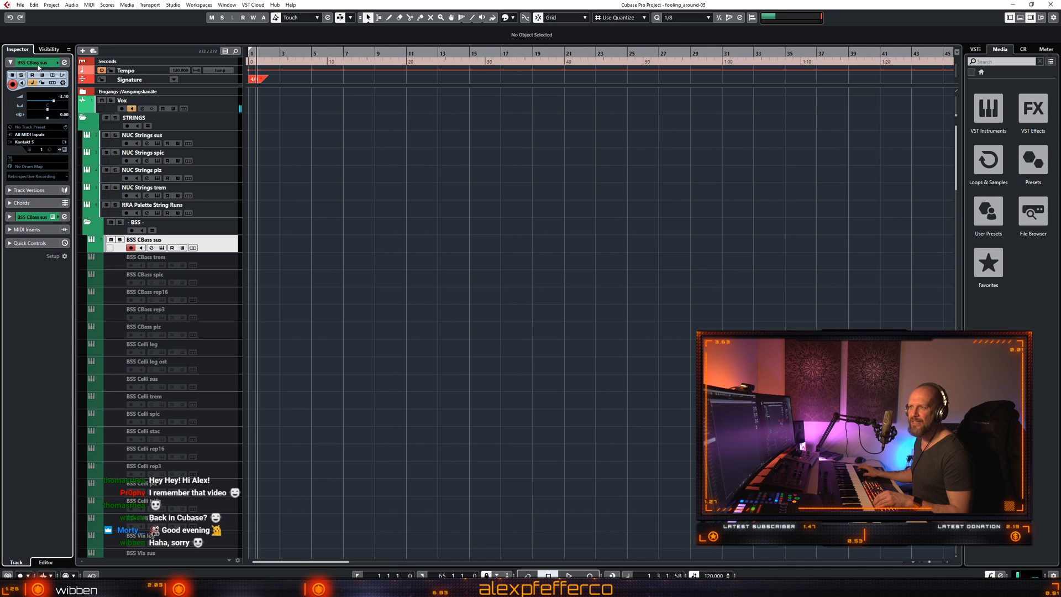
# Examine the BSS CBass sus channel and its output routing in the MixConsole.
pyautogui.press('F3')
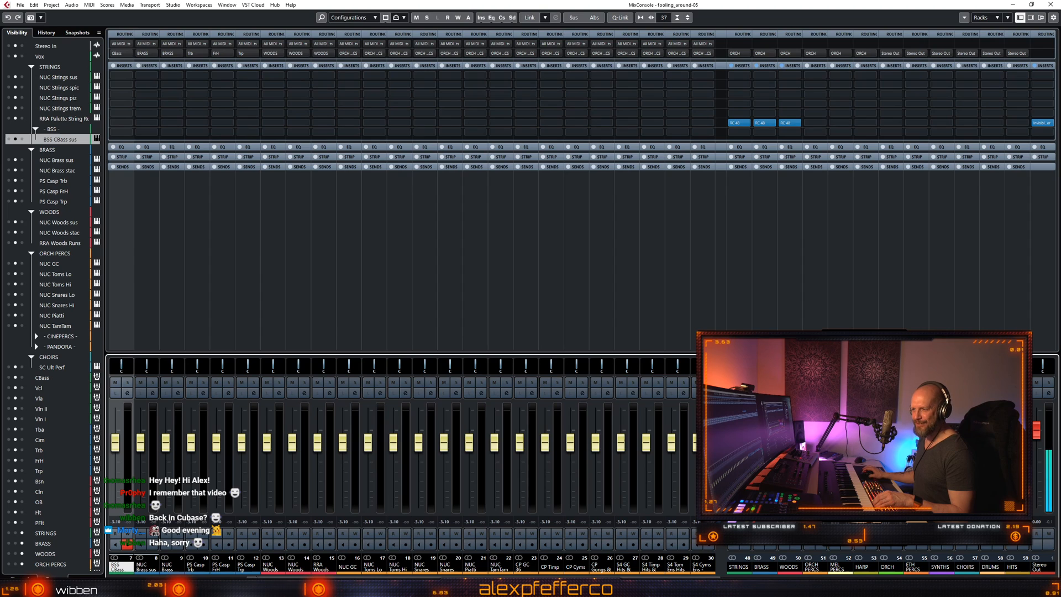
pyautogui.hscroll(-2, 412, 304)
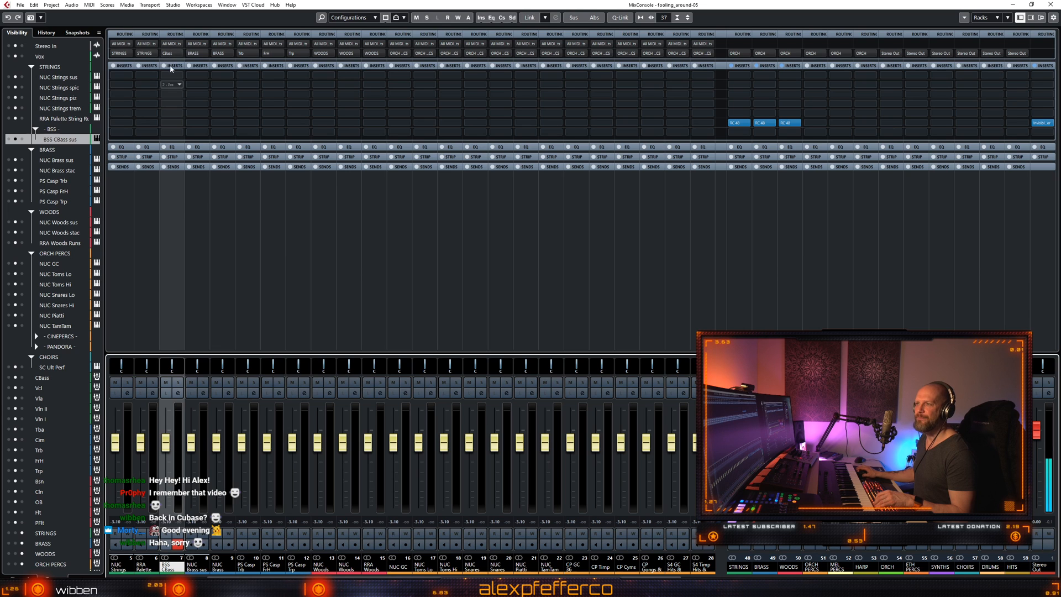
pyautogui.press('F3')
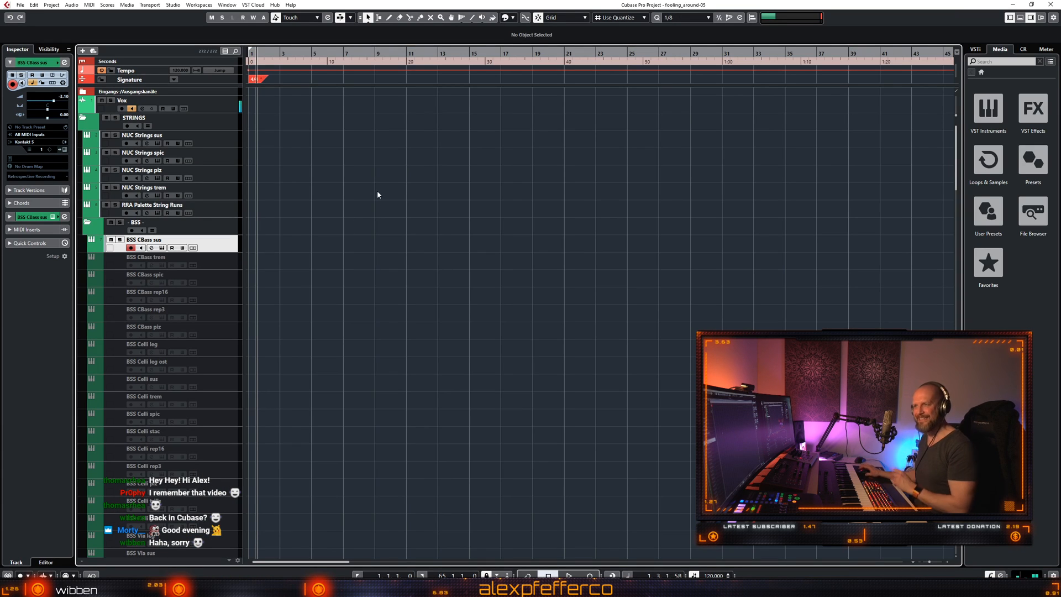
# Go to the group channel tracks and inspect the output routing of CBass, Vcl and Vla in turn.
pyautogui.scroll(-15, 371, 195)
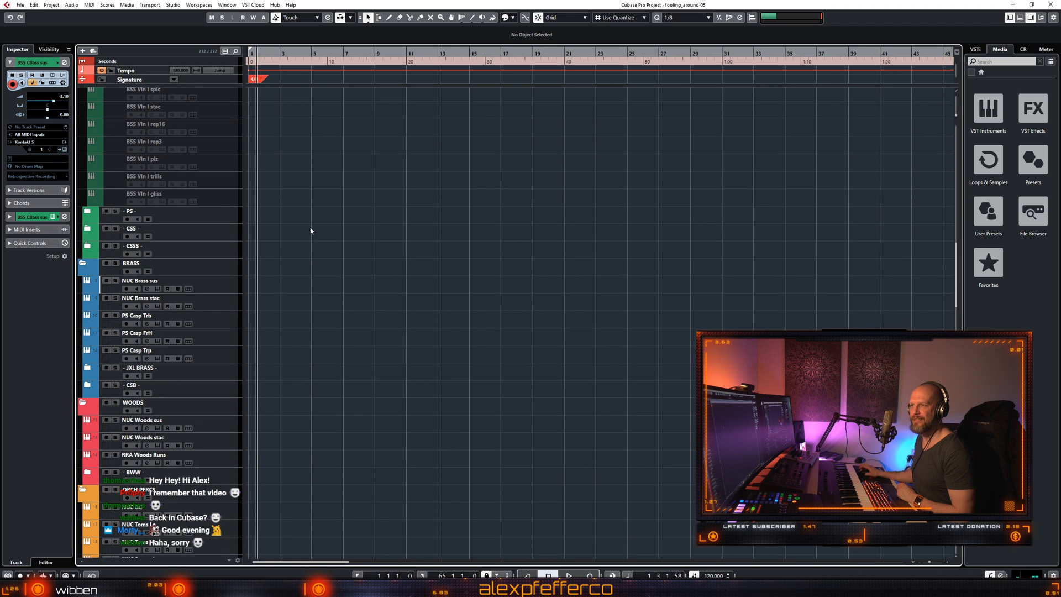
pyautogui.scroll(-20, 389, 236)
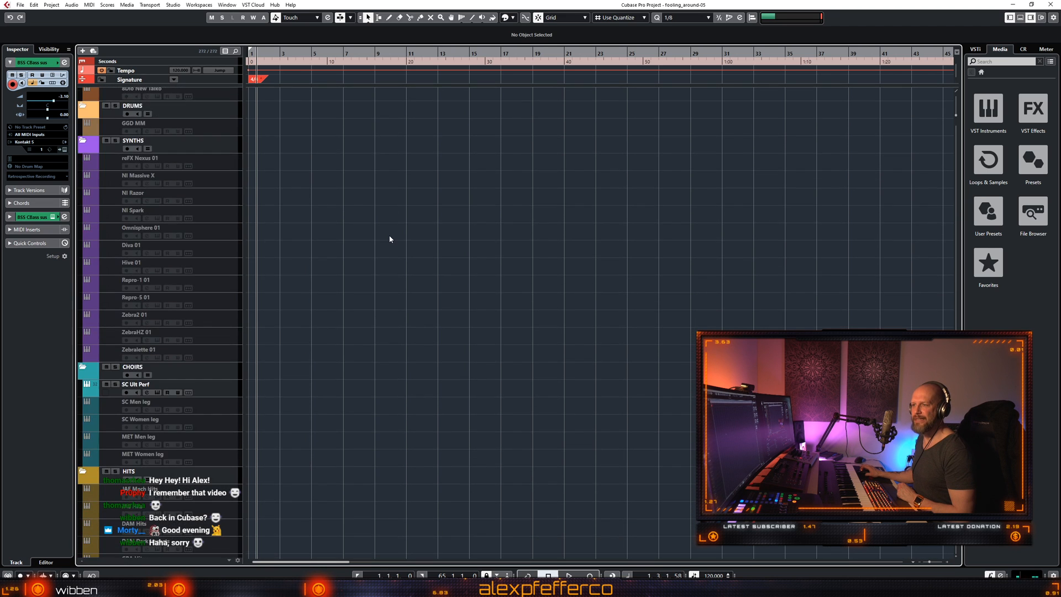
pyautogui.scroll(-10, 389, 236)
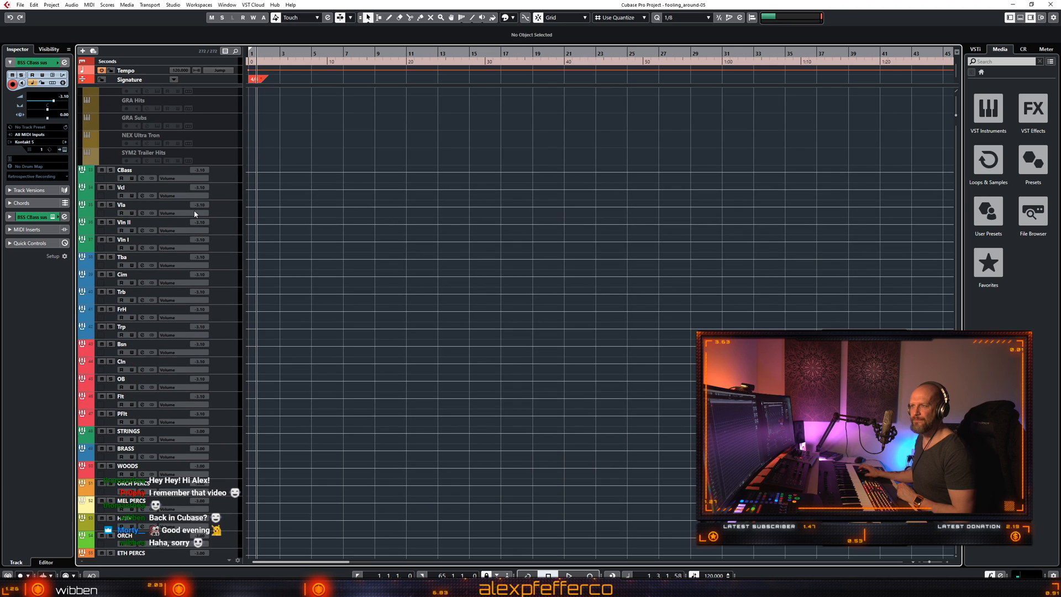
pyautogui.click(222, 180)
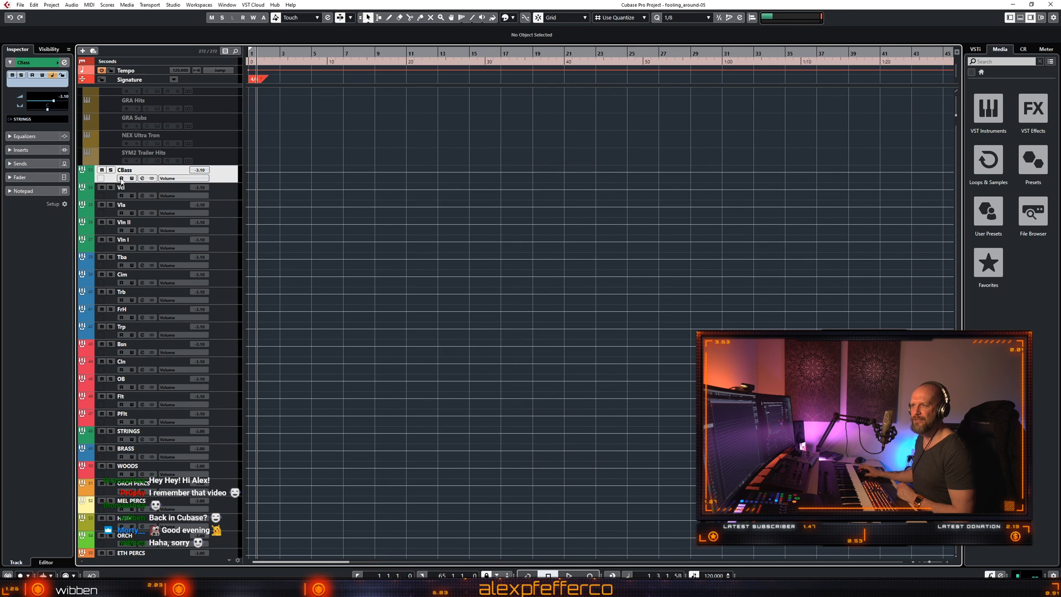
pyautogui.click(228, 194)
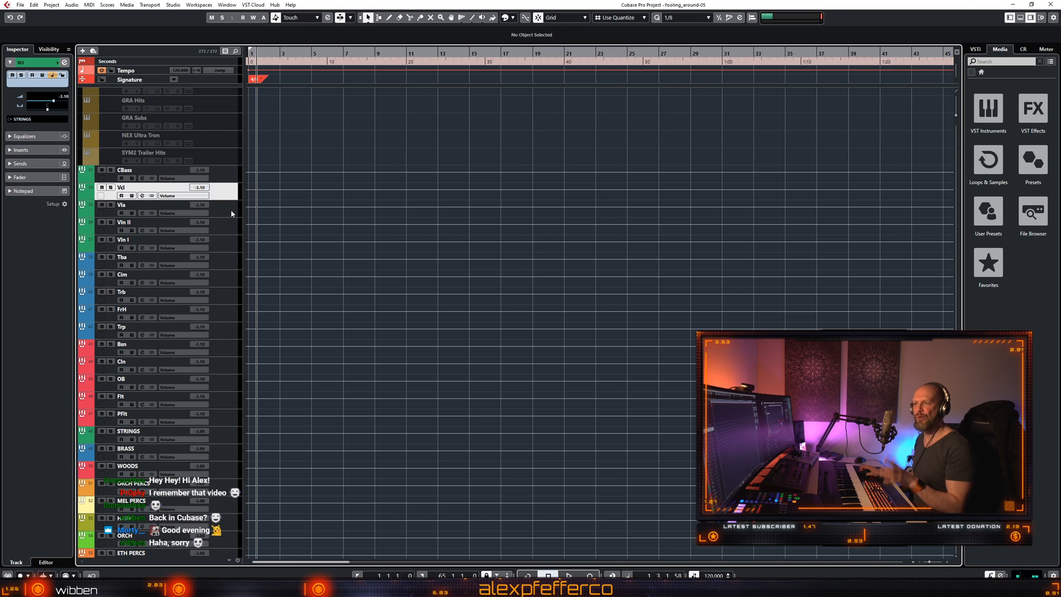
pyautogui.click(231, 209)
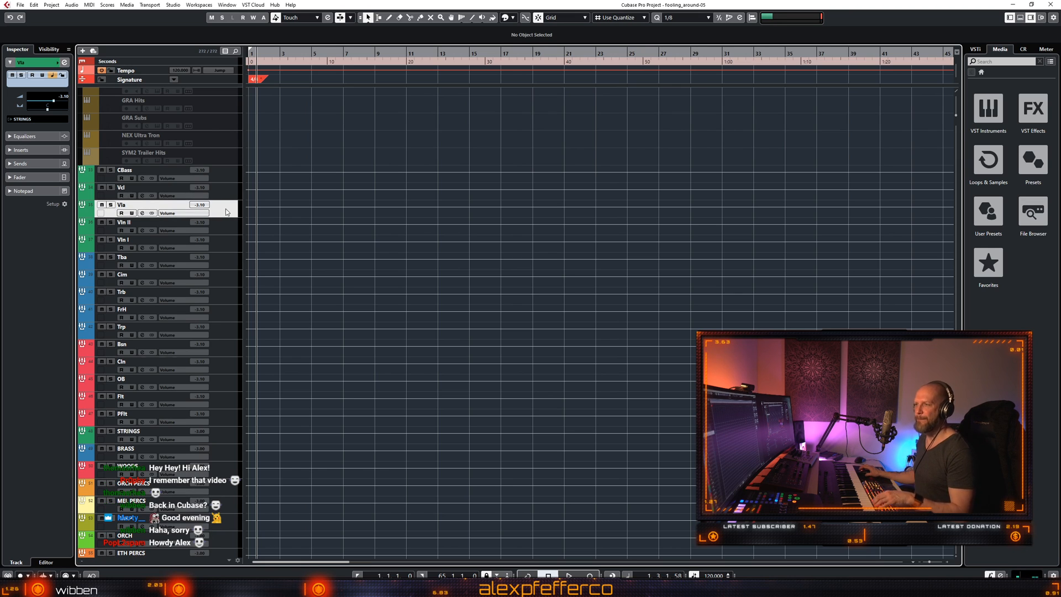
# Select the CBass through Vln I group channels in the MixConsole and expand the Eingangs-/Ausgangskanäle folder.
pyautogui.press('F3')
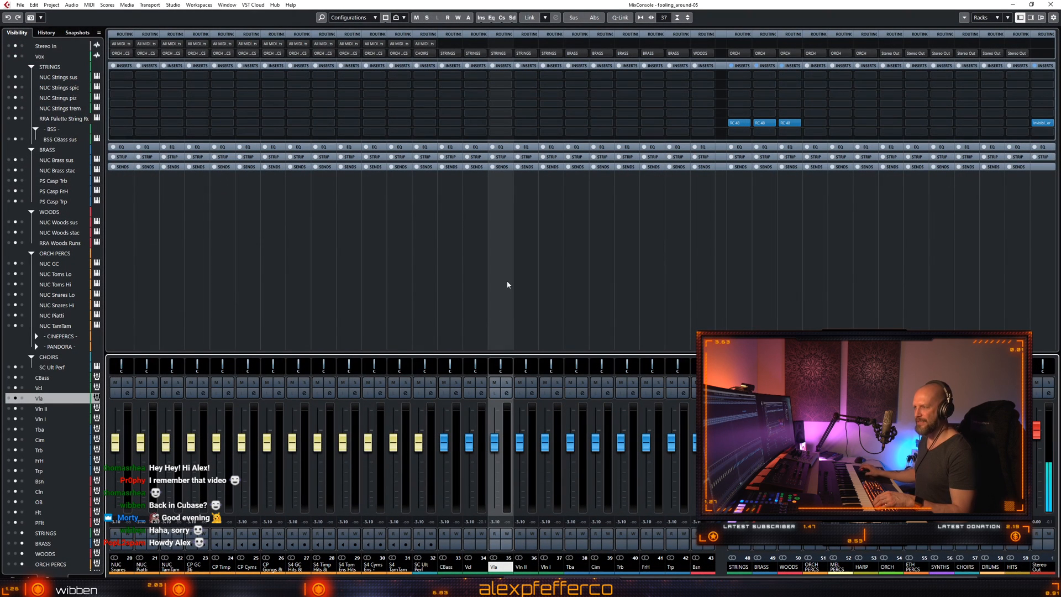
pyautogui.click(456, 490)
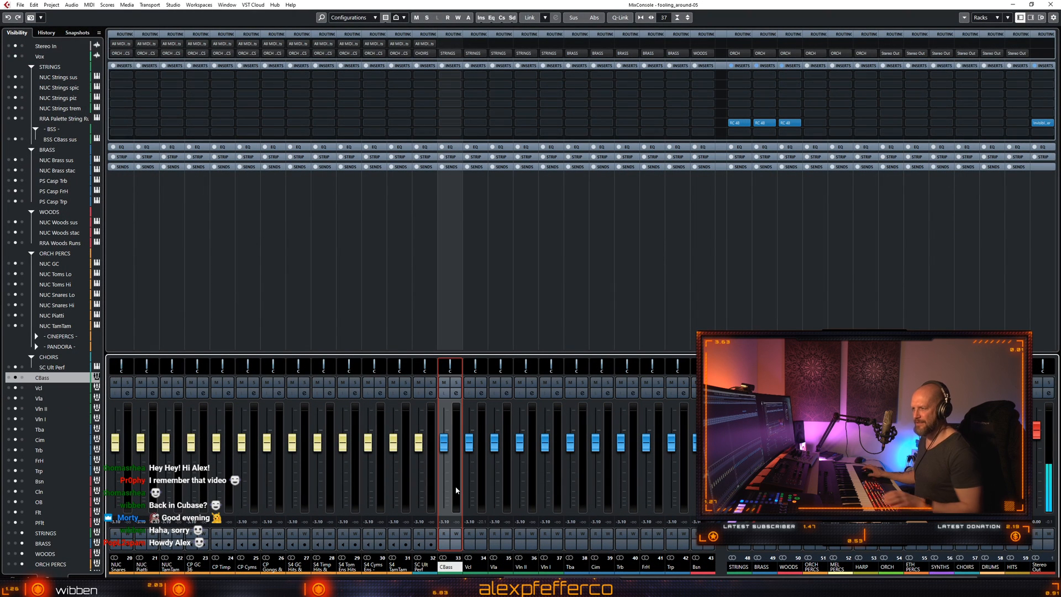
pyautogui.keyDown('shift'); pyautogui.click(559, 476); pyautogui.keyUp('shift')
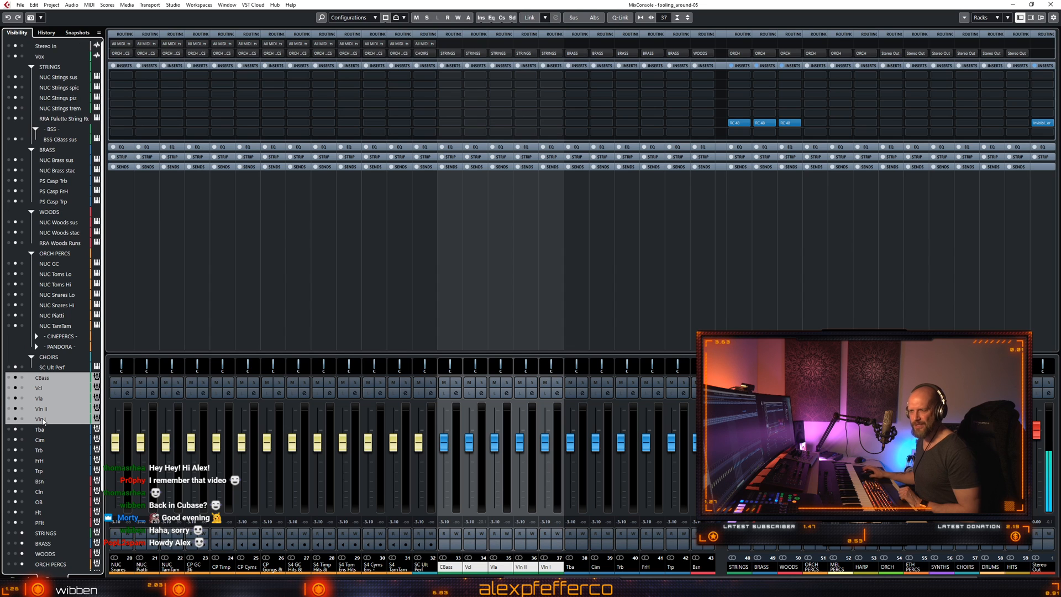
pyautogui.scroll(-3, 51, 415)
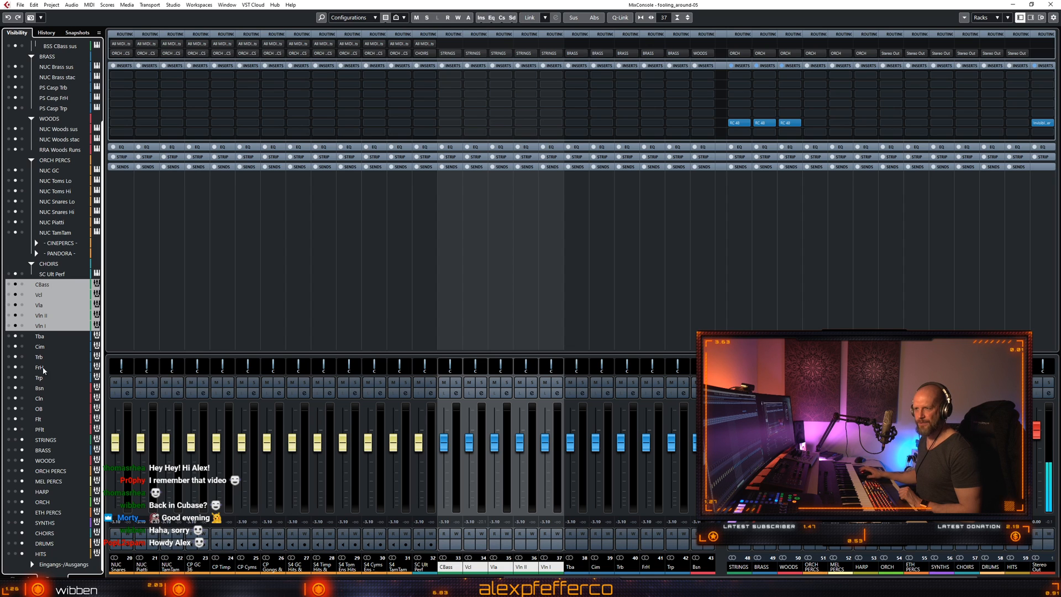
pyautogui.click(33, 564)
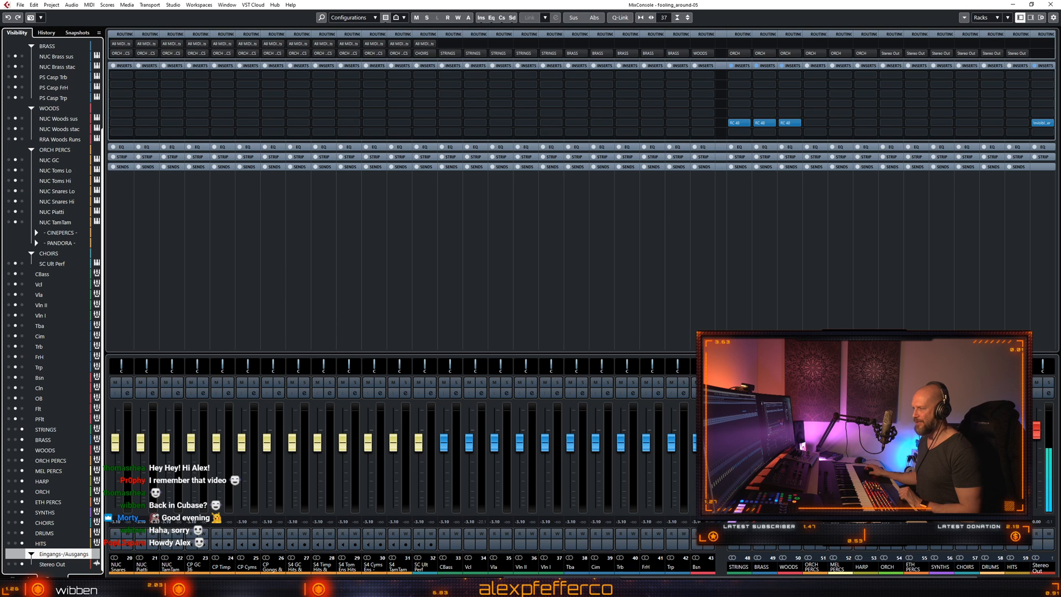
# Look across the instrument channels in the mixer and select the STRINGS group channel.
pyautogui.hscroll(-7, 402, 442)
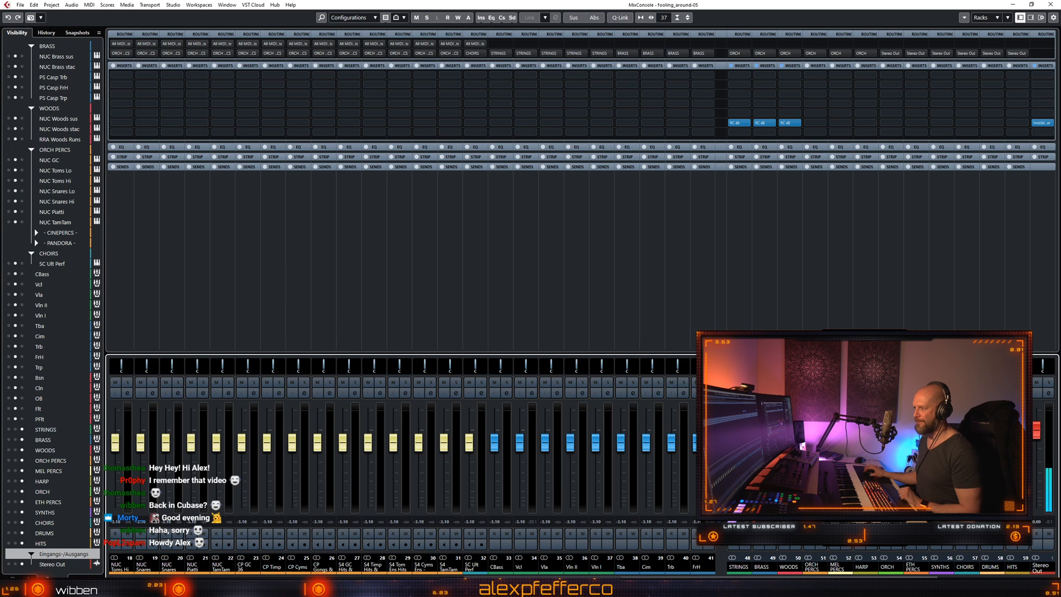
pyautogui.hscroll(-10, 403, 442)
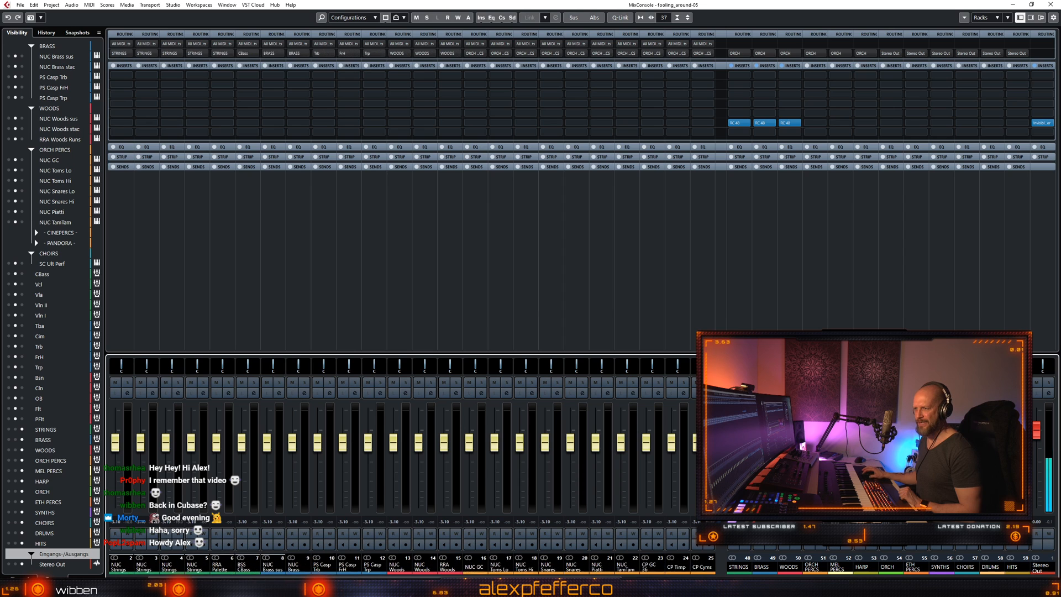
pyautogui.hscroll(3, 441, 576)
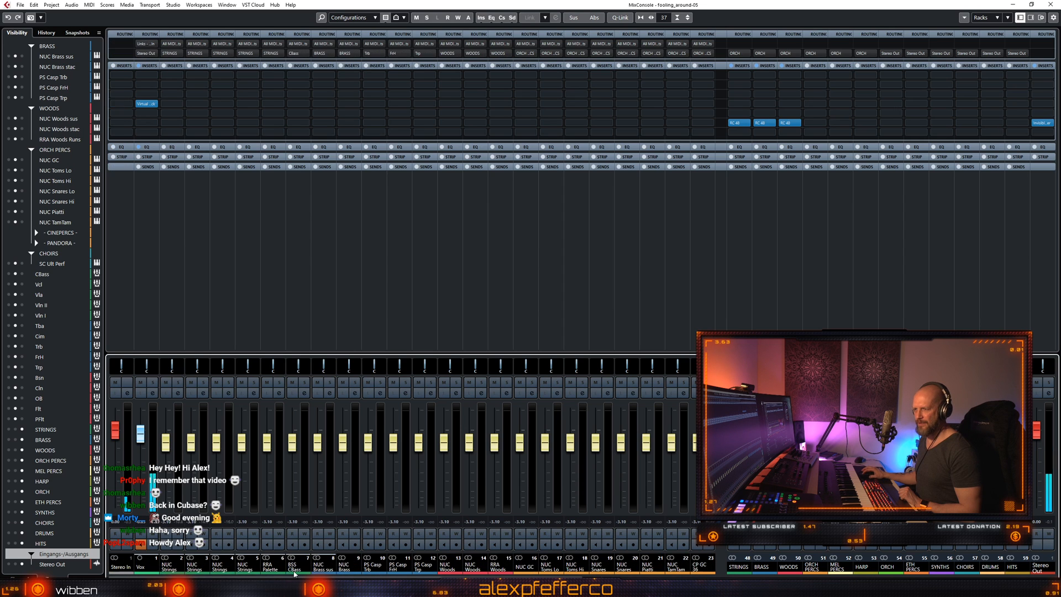
pyautogui.hscroll(-7, 440, 577)
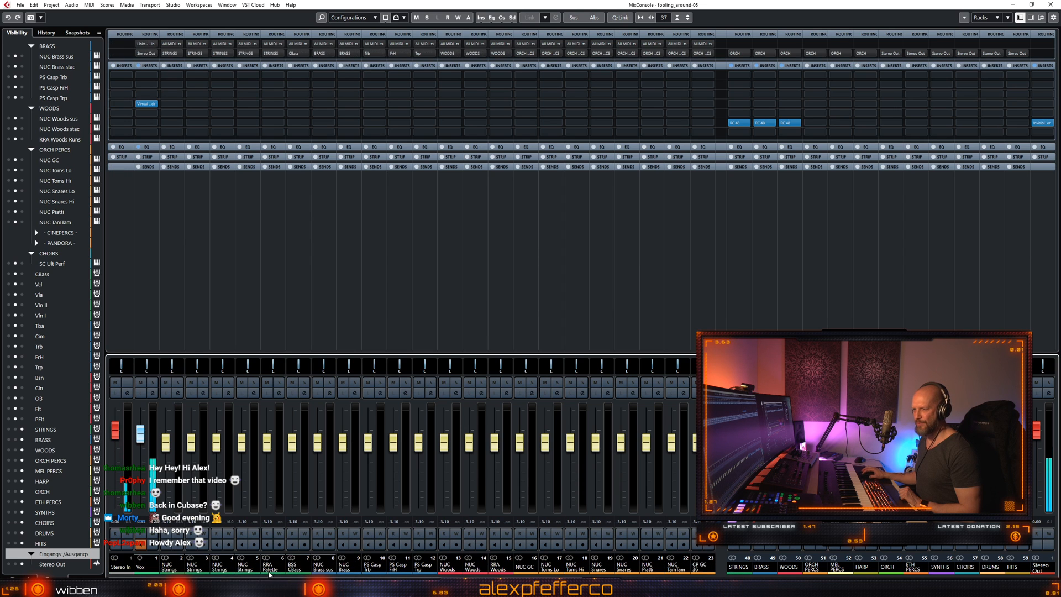
pyautogui.hscroll(3, 266, 574)
pyautogui.hscroll(-3, 266, 575)
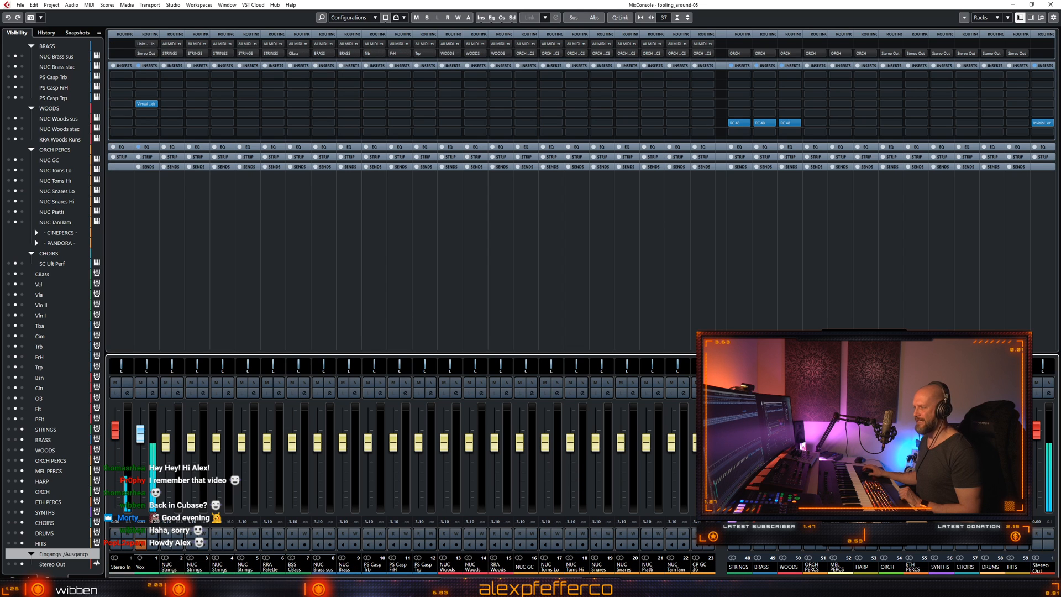
pyautogui.click(46, 430)
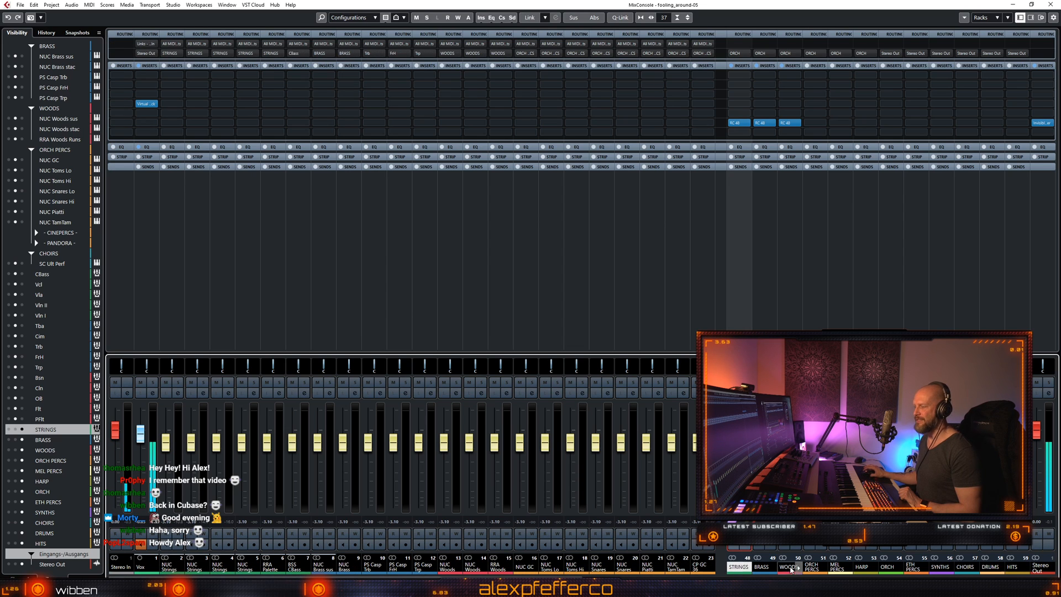
pyautogui.click(762, 566)
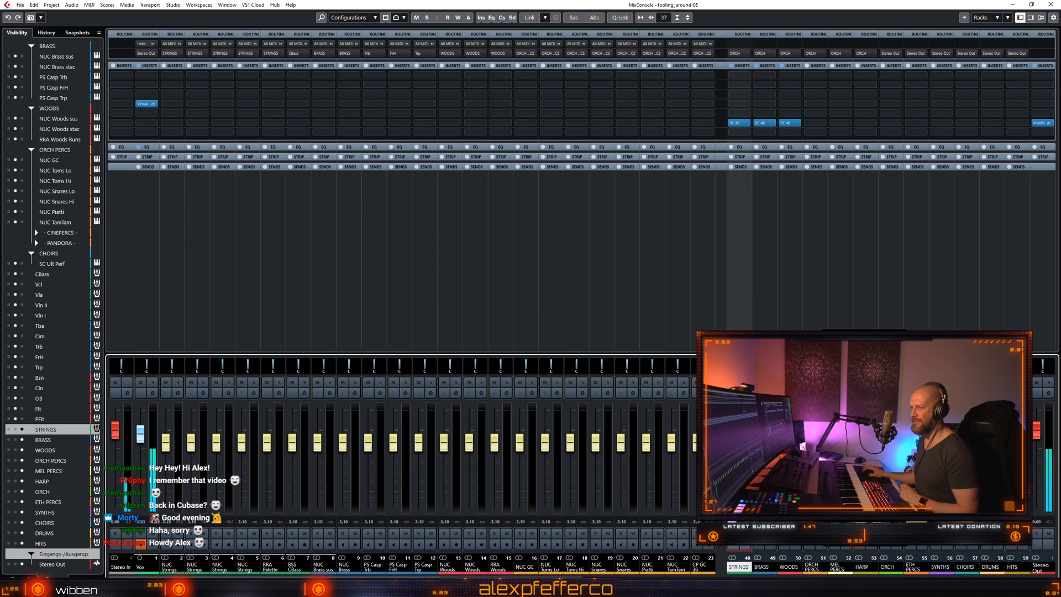
# Return to the project, view the output buses in Audio Connections and close that window.
pyautogui.press('F3')
pyautogui.press('F4')
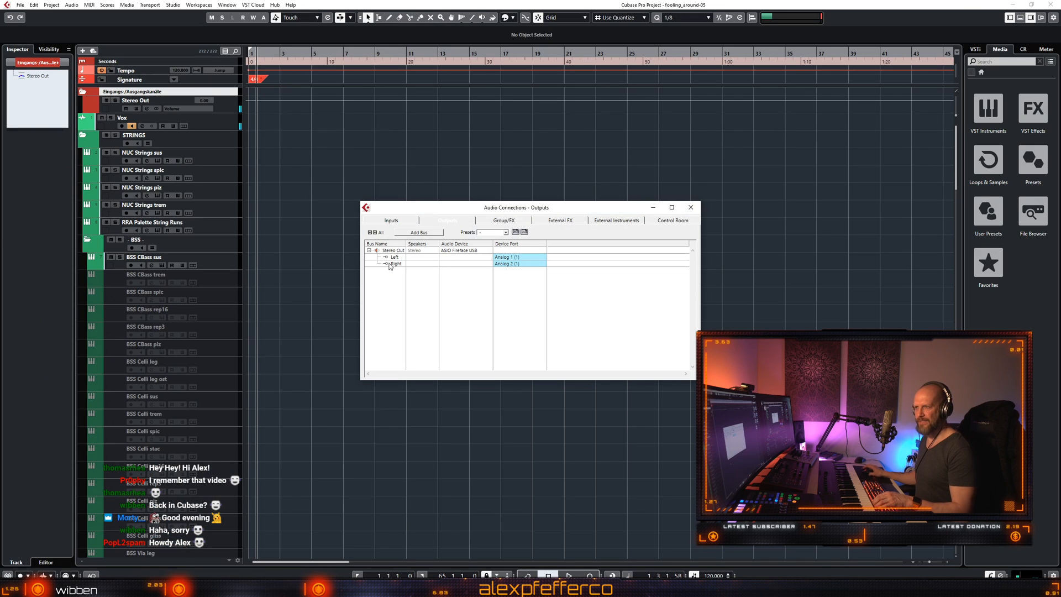
pyautogui.click(694, 204)
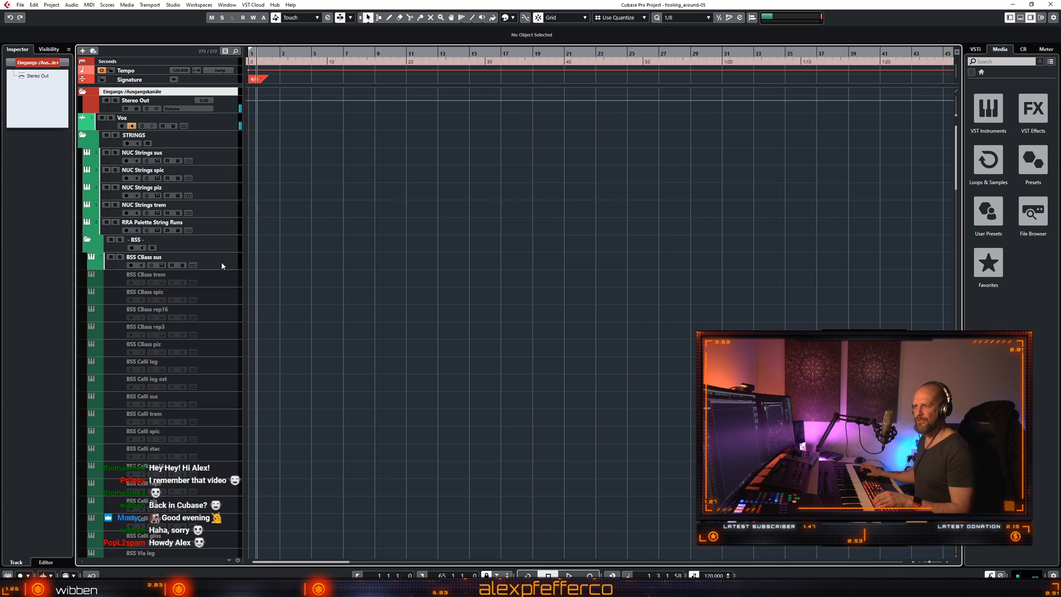
# Select the NUC Strings sus track, check its output routing in the MixConsole and return to the project.
pyautogui.click(222, 156)
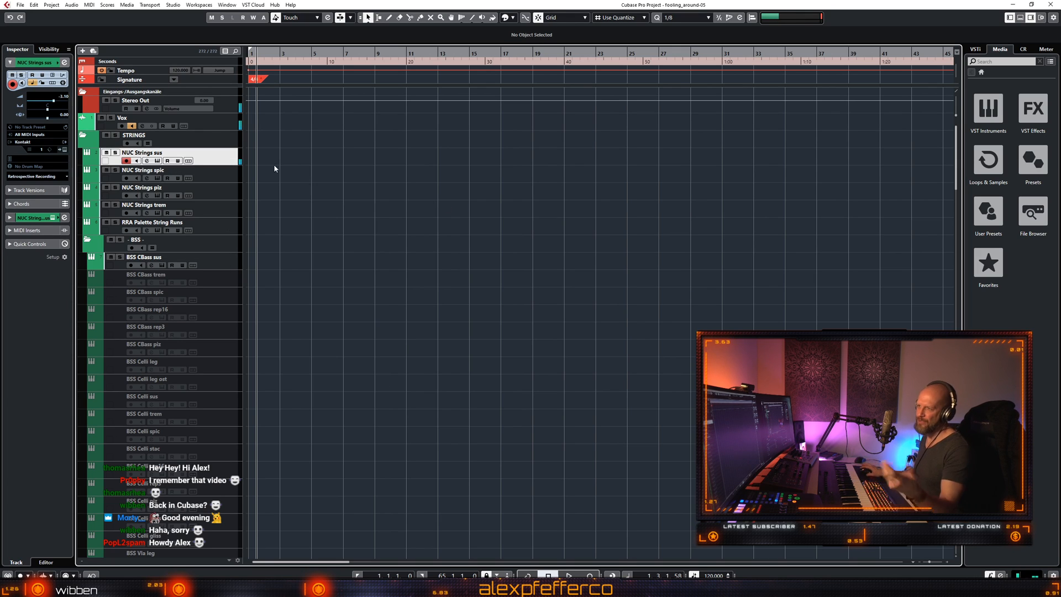
pyautogui.press('F3')
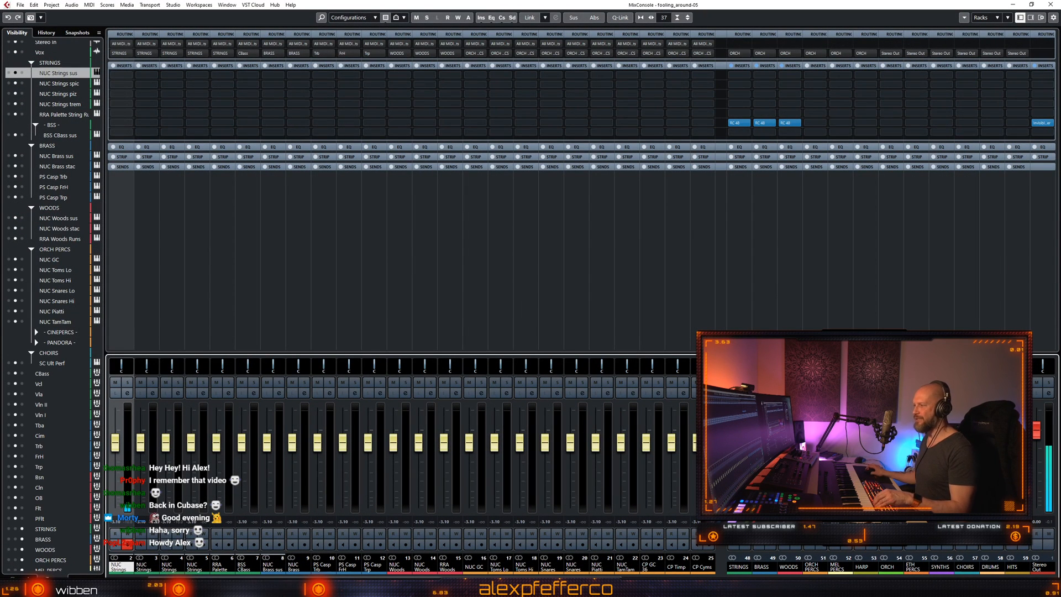
pyautogui.press('F3')
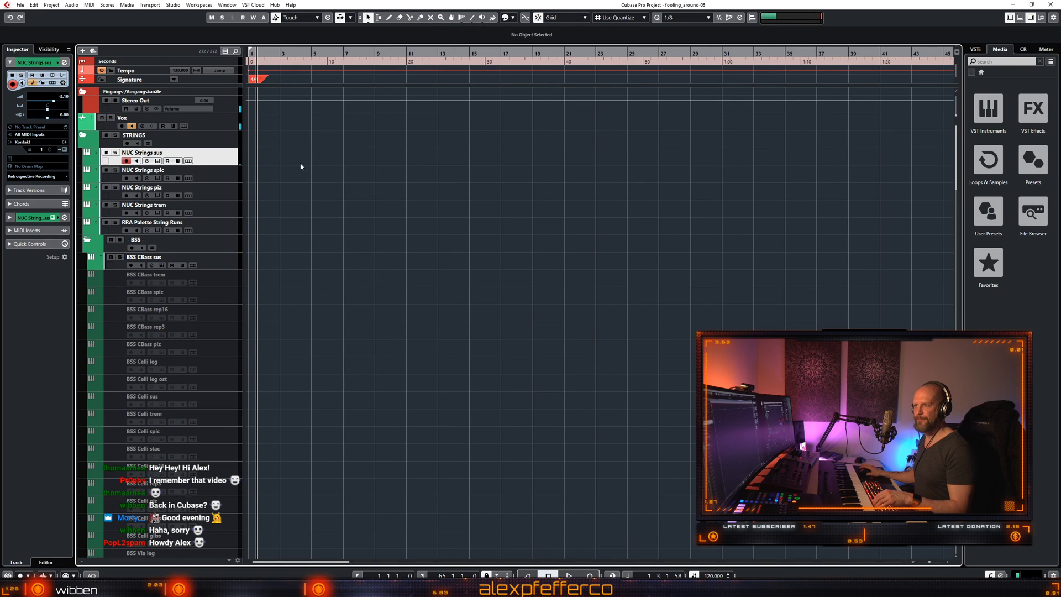
# Select the BSS CBass sus track and inspect its channel and output routing in the MixConsole.
pyautogui.click(224, 265)
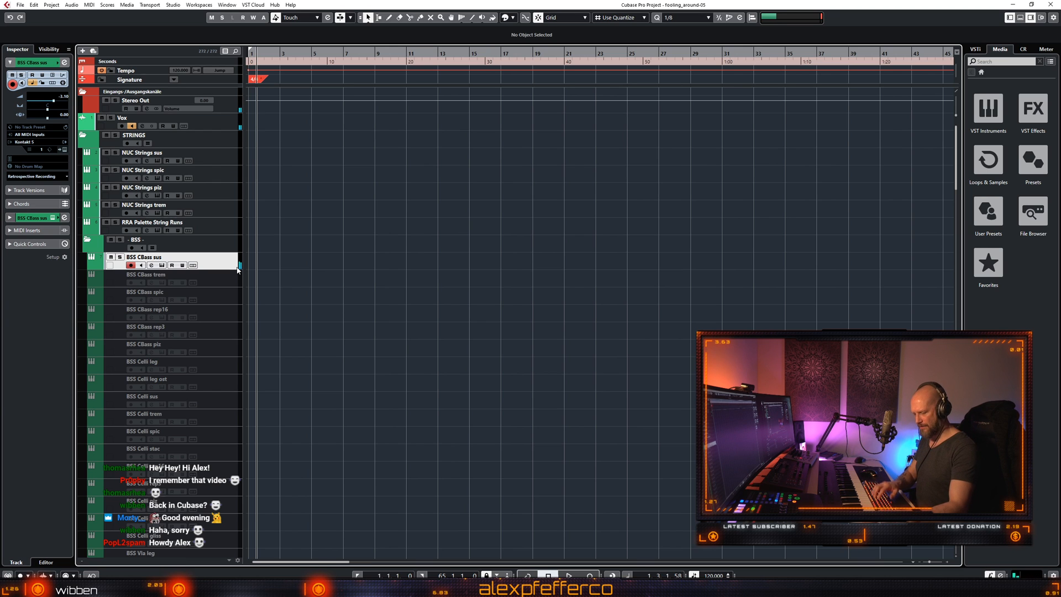
pyautogui.press('F3')
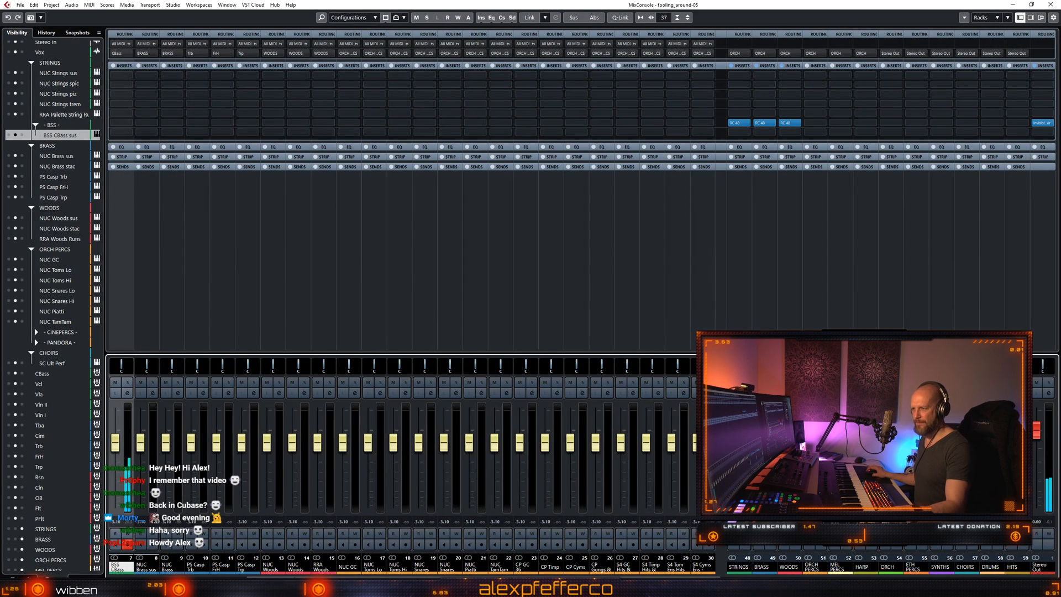
pyautogui.hscroll(-3, 195, 535)
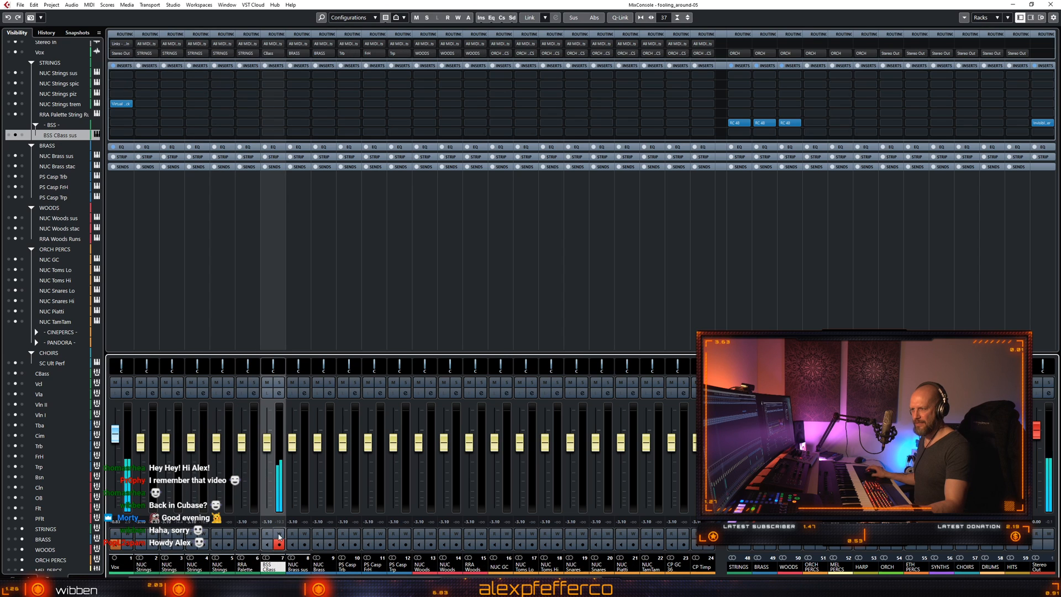
pyautogui.hscroll(-1, 402, 464)
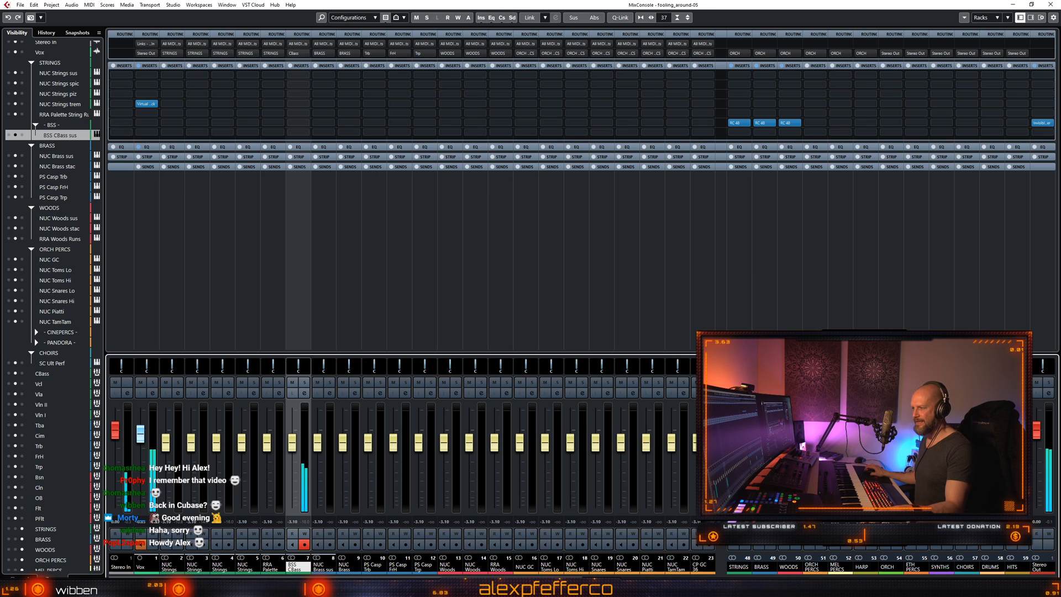
# Look across the mixer from the instrument channels to the CBass through PFlt group channels and their routing.
pyautogui.hscroll(5, 387, 249)
pyautogui.hscroll(2, 477, 545)
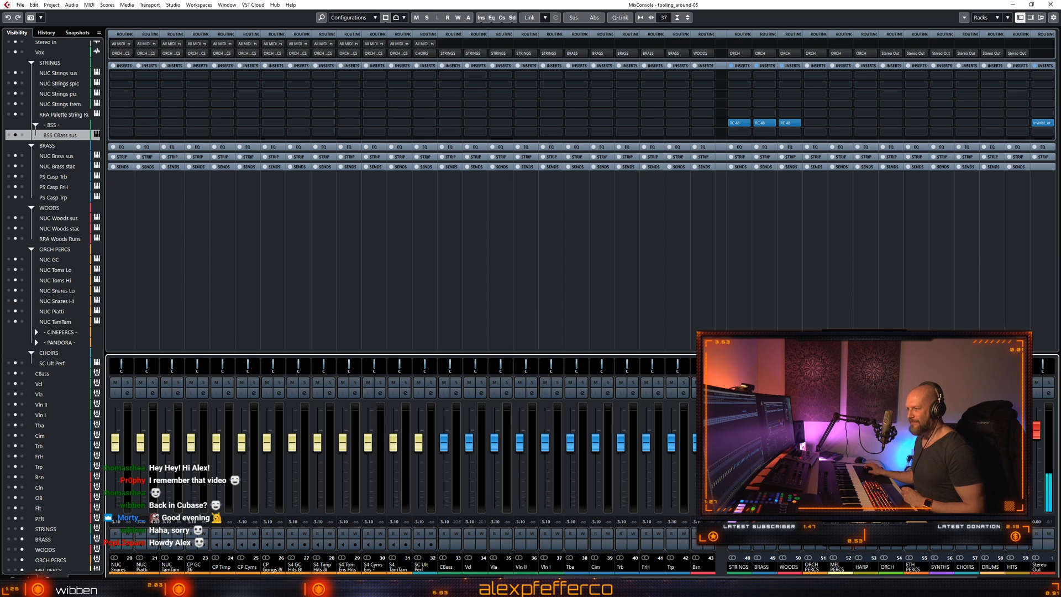
pyautogui.hscroll(1, 430, 503)
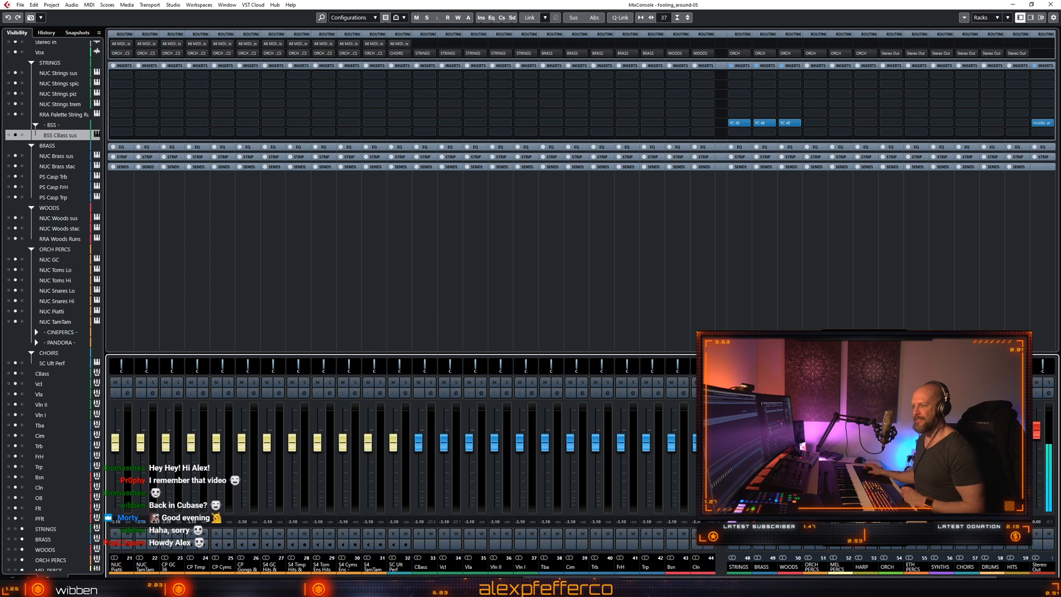
pyautogui.hscroll(3, 368, 442)
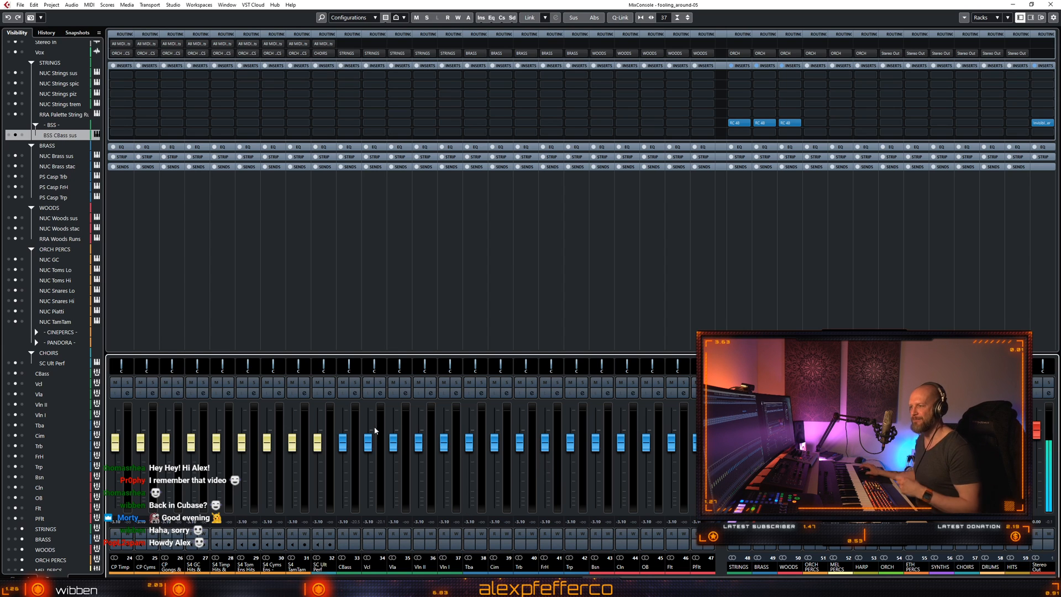
# Open Export Audio Mixdown with multiple channel selection and look over the available channels.
pyautogui.hotkey('ctrl', 'shift', 'e')
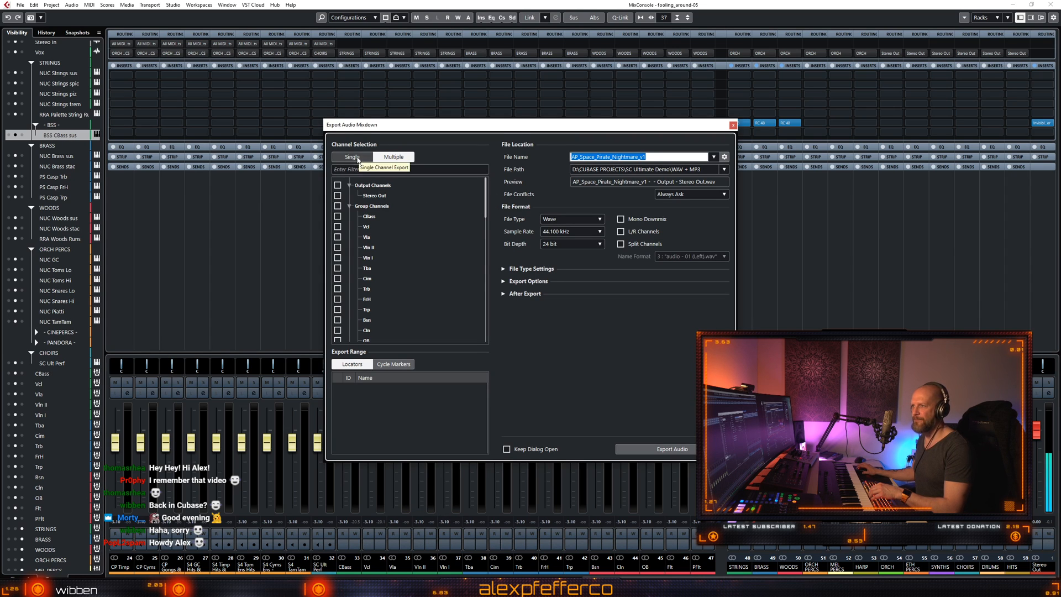
pyautogui.click(394, 157)
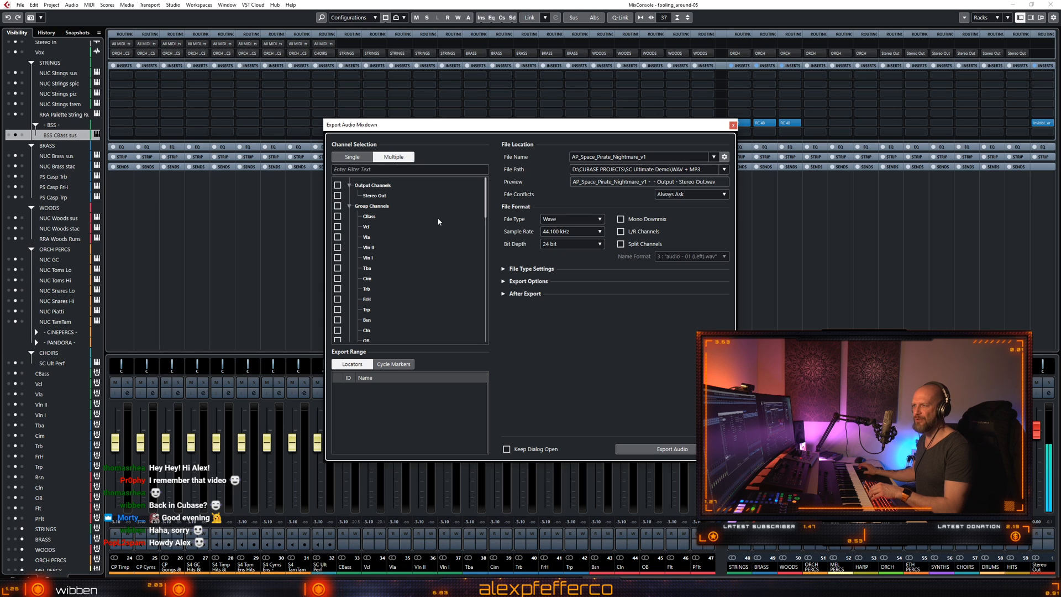
pyautogui.scroll(-3, 433, 237)
pyautogui.scroll(3, 433, 236)
# Mark all Group Channels for export.
pyautogui.click(337, 206)
pyautogui.scroll(-1, 421, 263)
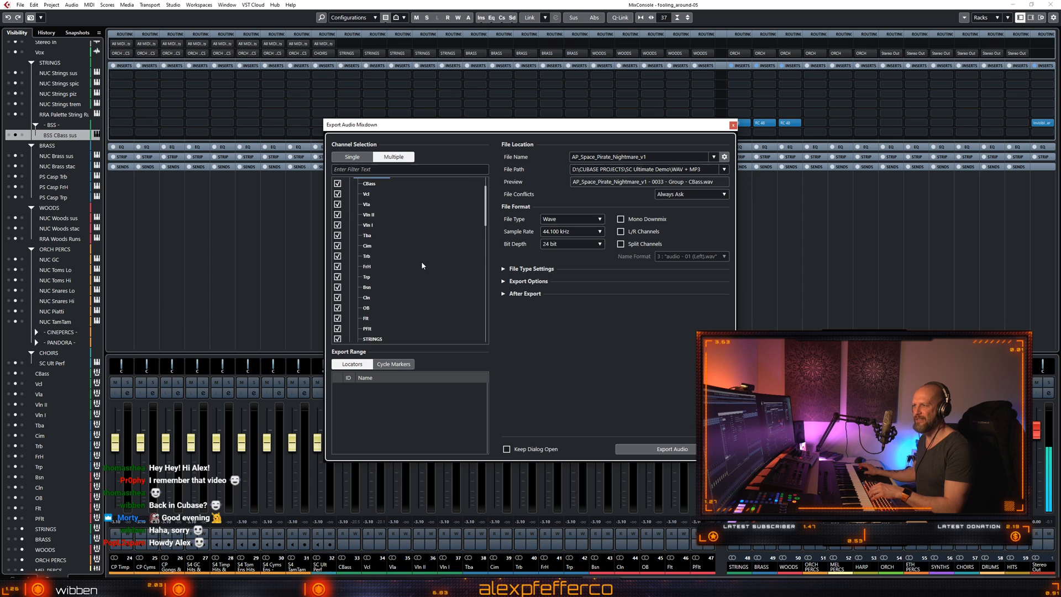
pyautogui.scroll(-3, 422, 265)
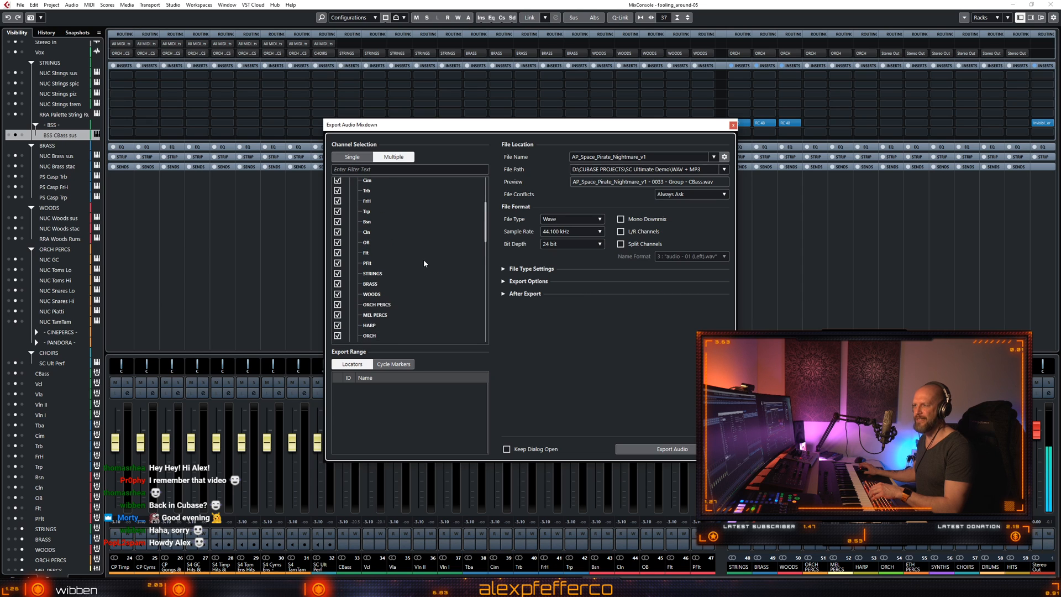
pyautogui.scroll(3, 423, 263)
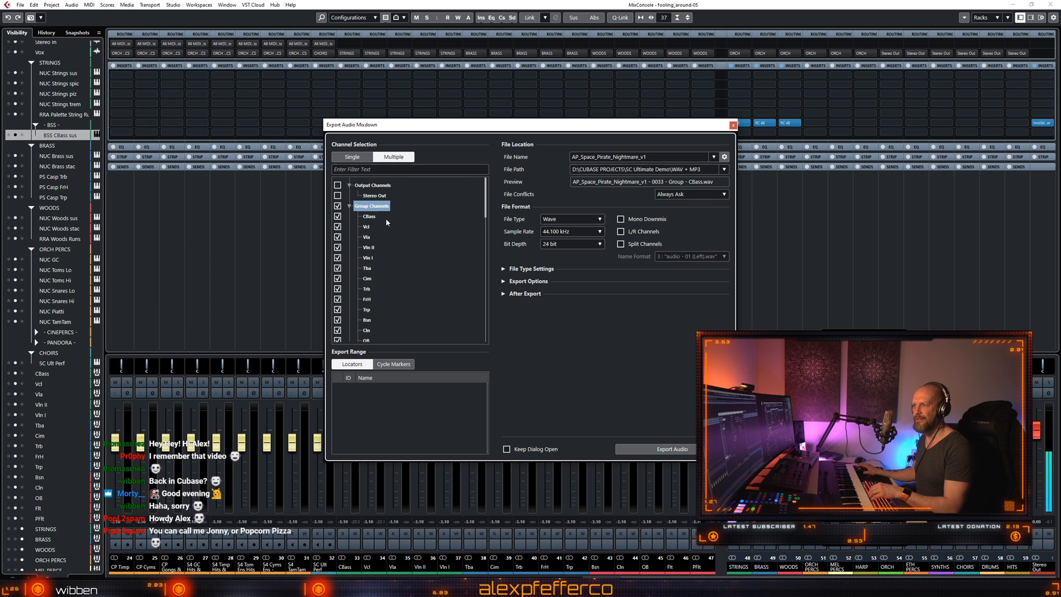
# Examine the export channel list from the CBass group through the section groups to the instrument tracks.
pyautogui.scroll(-1, 413, 232)
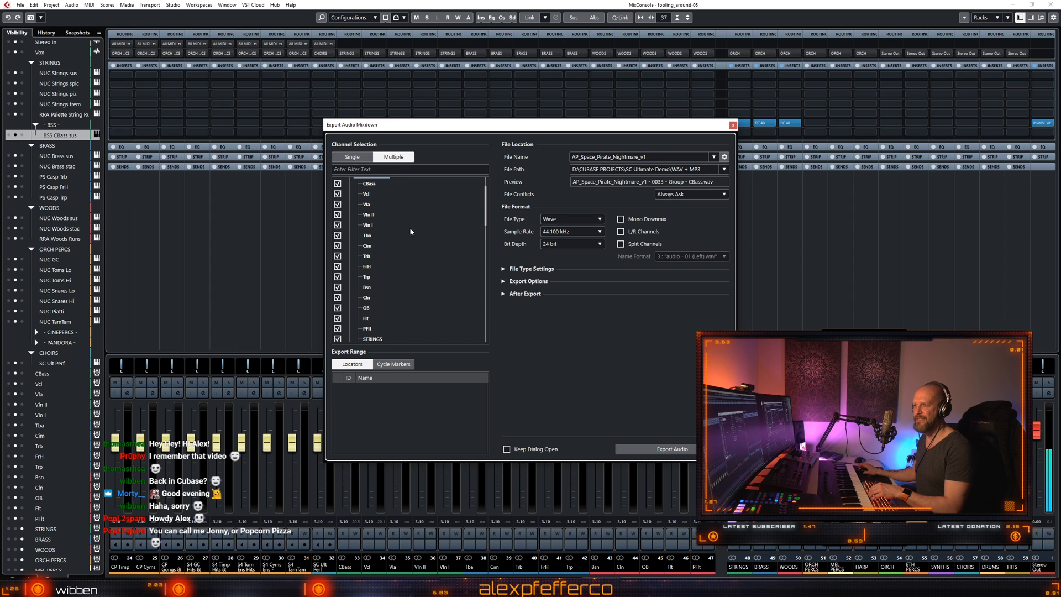
pyautogui.scroll(-1, 385, 260)
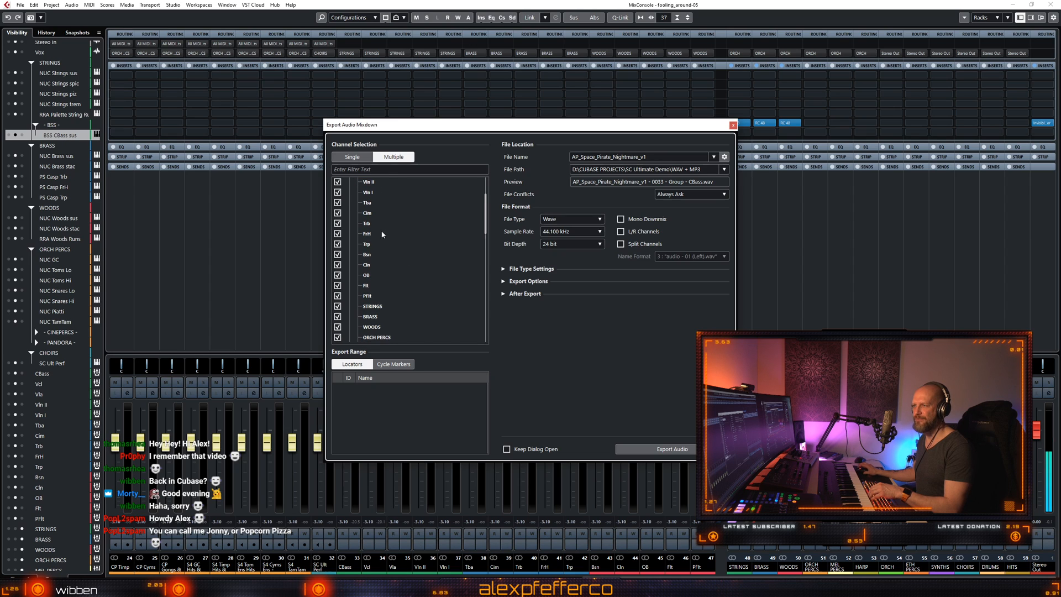
pyautogui.scroll(-1, 393, 247)
pyautogui.scroll(-2, 416, 246)
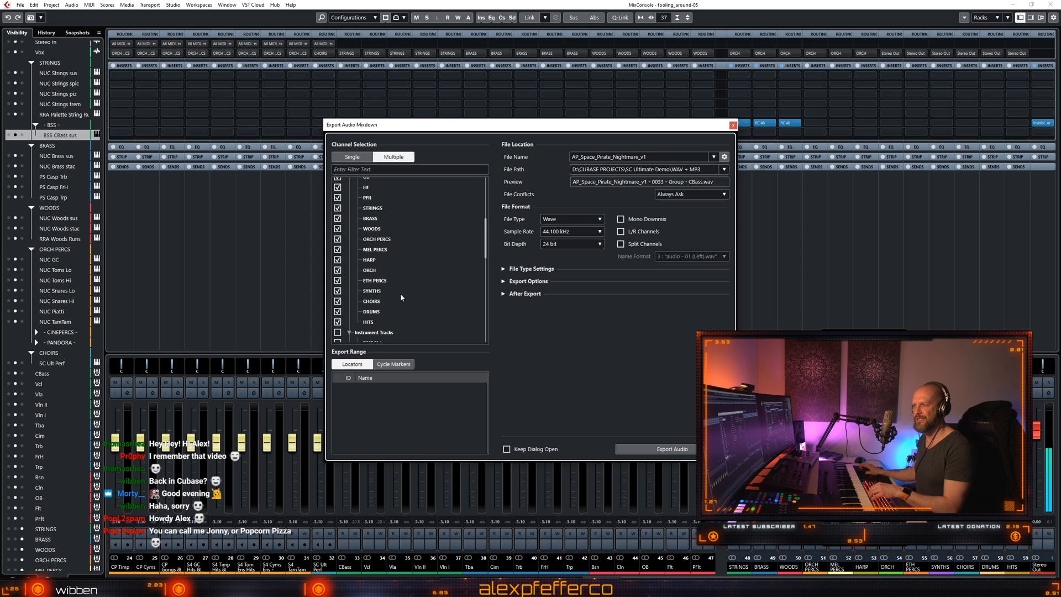
pyautogui.scroll(-1, 429, 299)
pyautogui.scroll(-3, 430, 298)
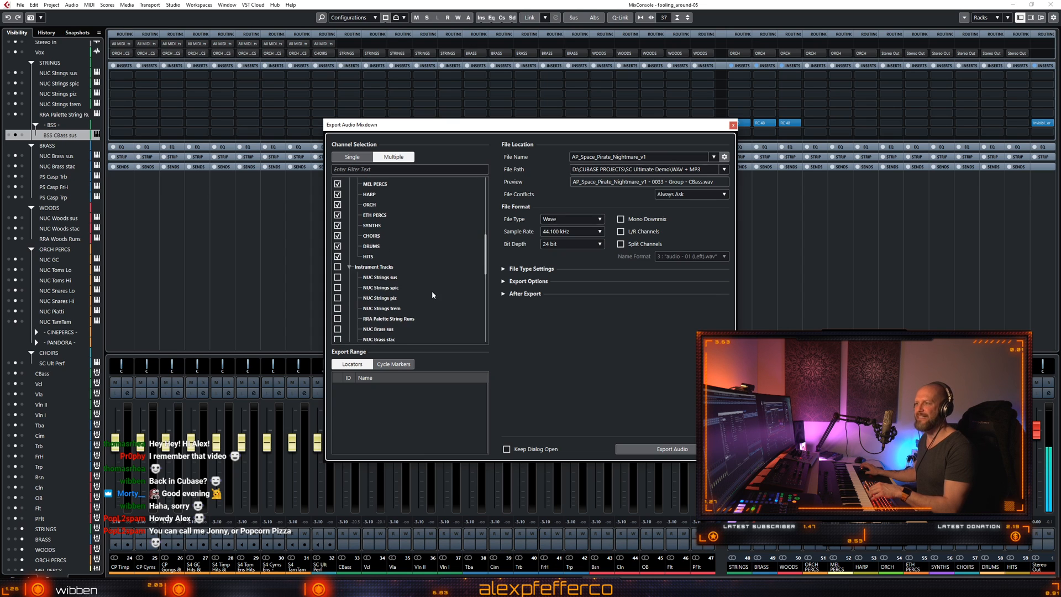
pyautogui.scroll(-5, 425, 270)
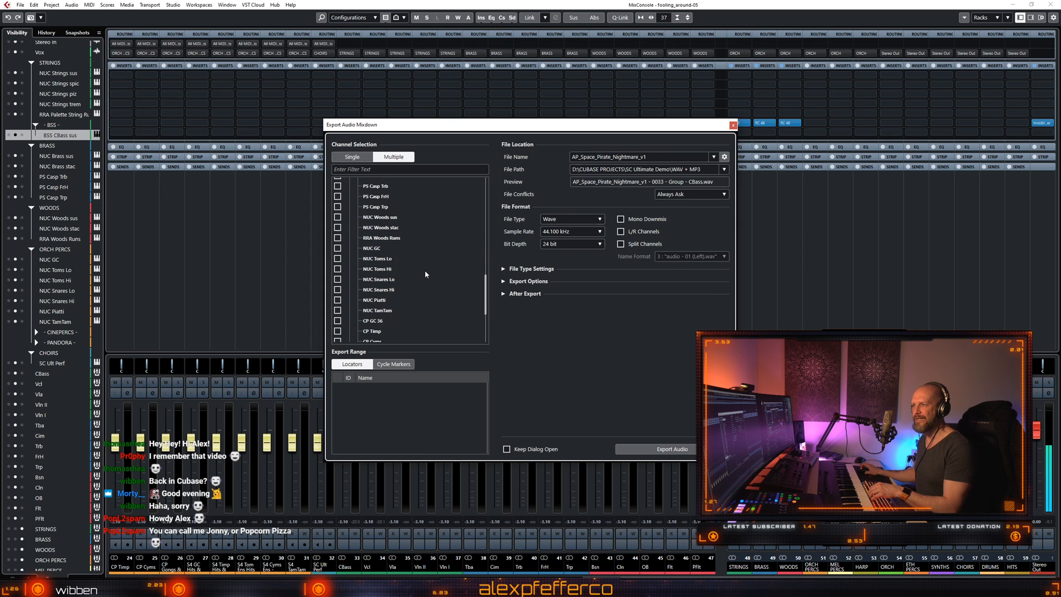
pyautogui.scroll(10, 437, 221)
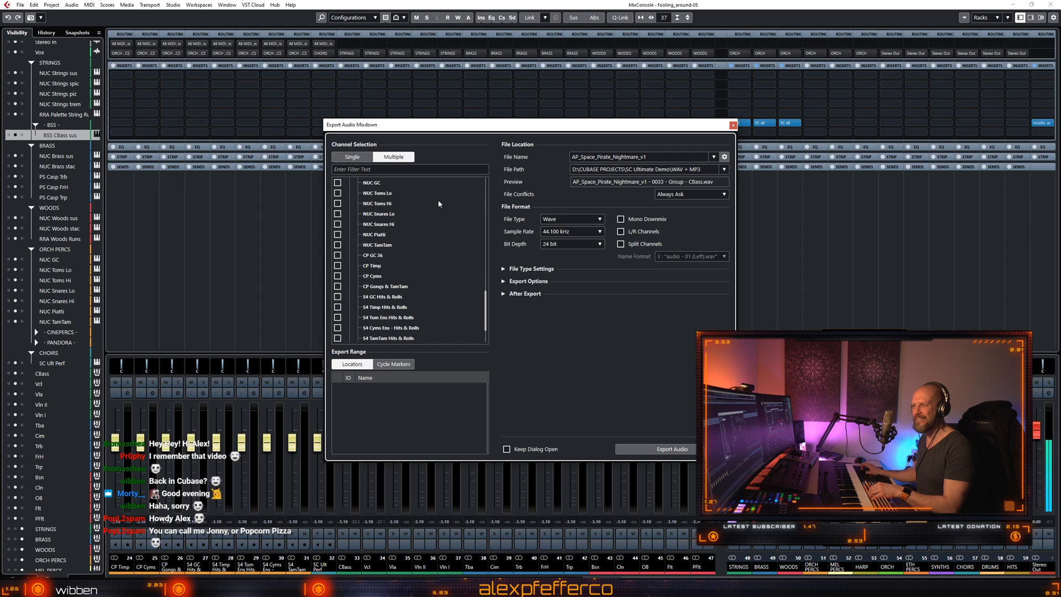
pyautogui.click(432, 233)
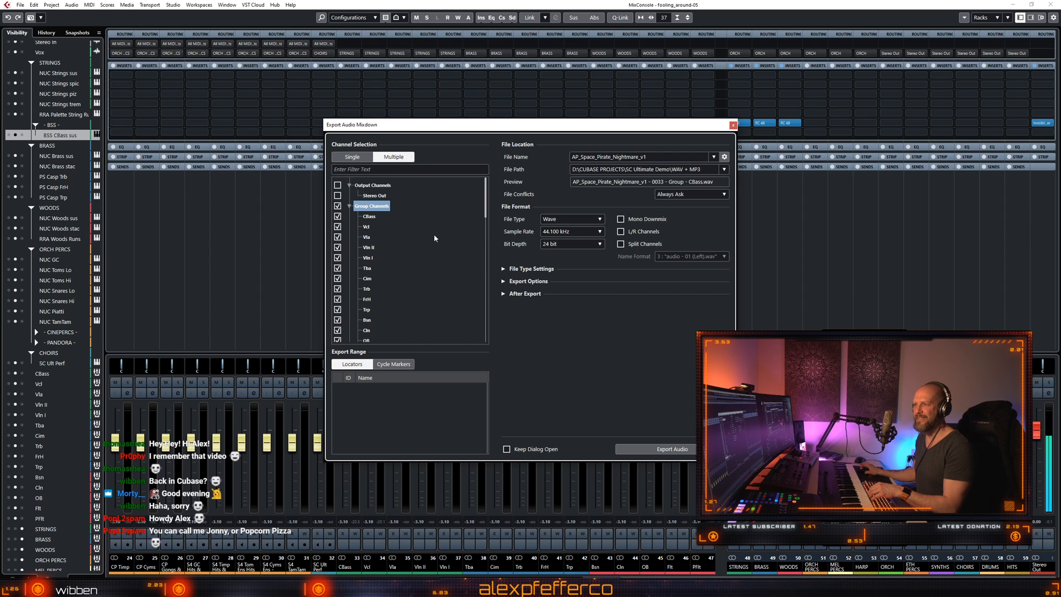
# Clear the Group Channels from the export selection and mark all Instrument Tracks instead.
pyautogui.click(338, 205)
pyautogui.scroll(-5, 430, 234)
pyautogui.scroll(-3, 431, 238)
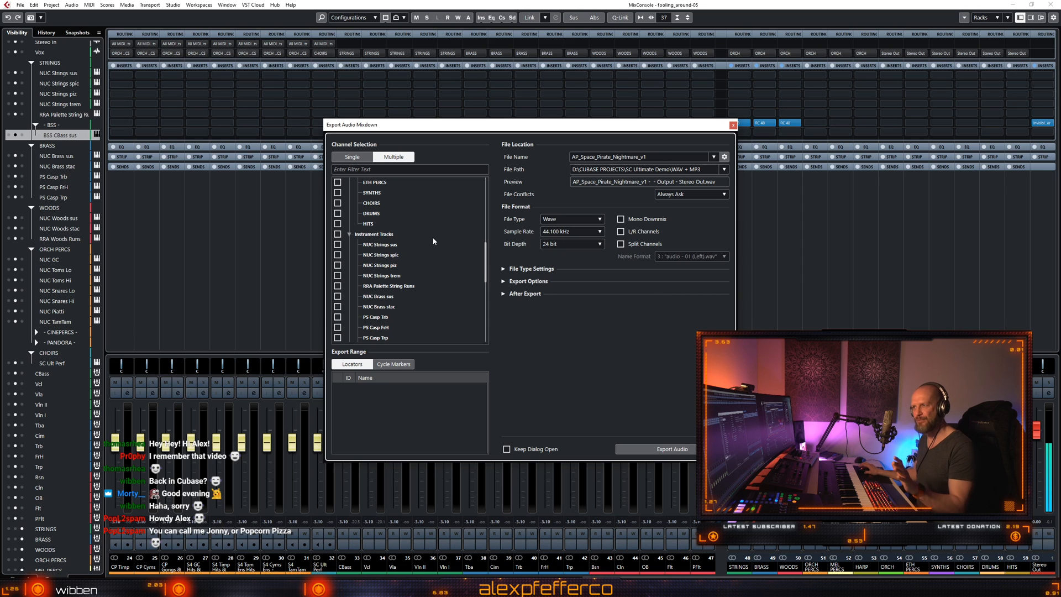
pyautogui.click(393, 233)
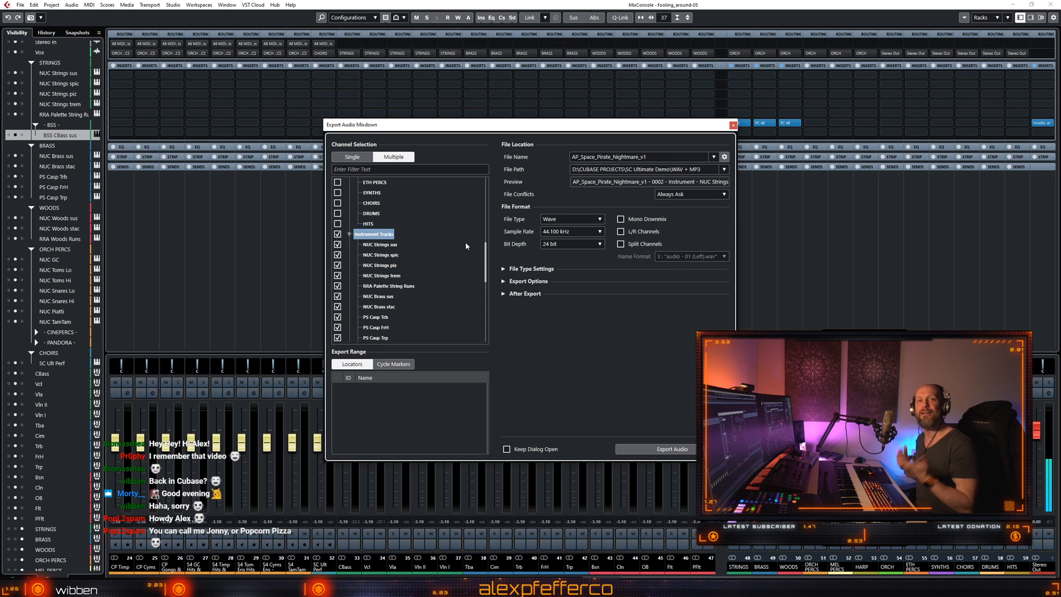
# Review the marked instrument tracks in the export list down to the Audio Channels entry.
pyautogui.scroll(-3, 465, 260)
pyautogui.scroll(-5, 466, 267)
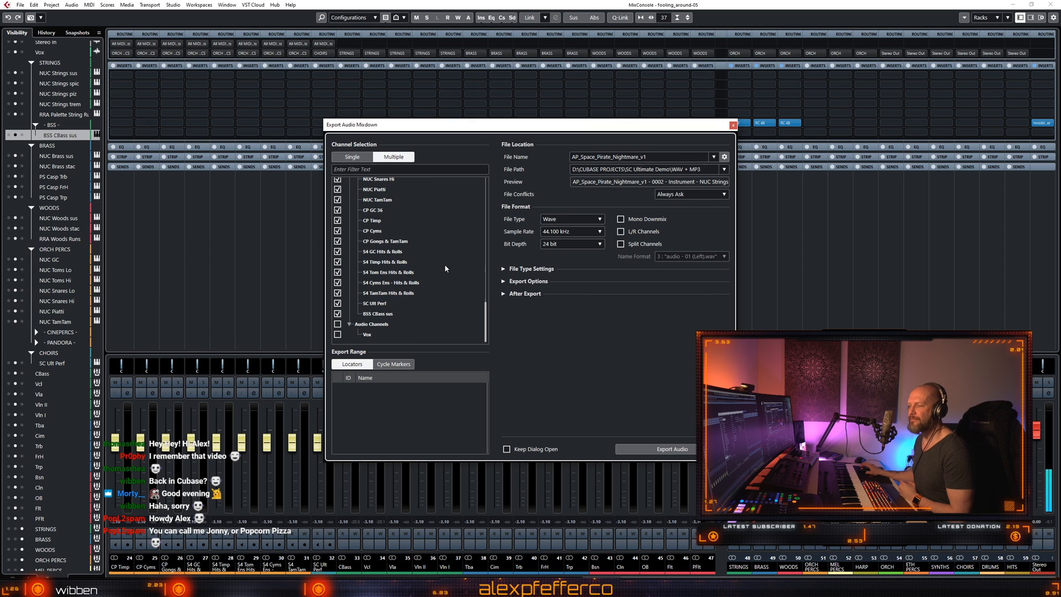
pyautogui.scroll(2, 444, 265)
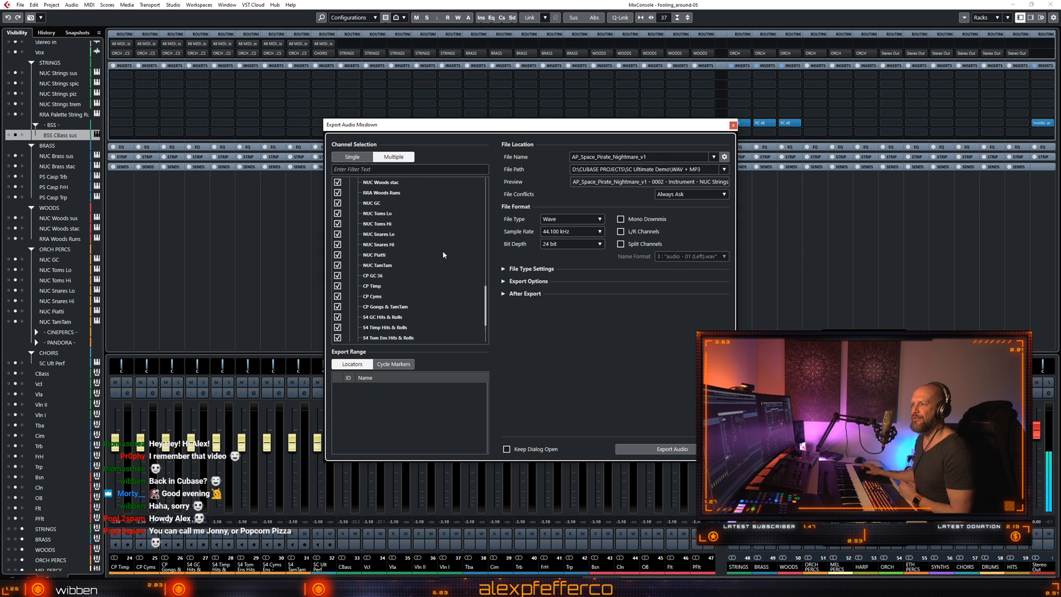
pyautogui.scroll(-2, 443, 255)
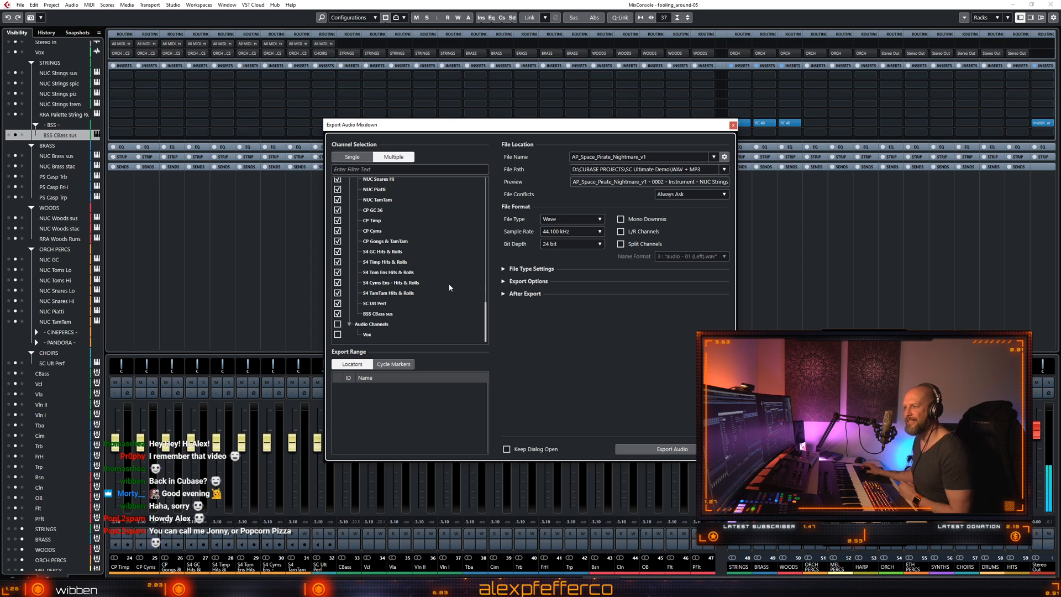
pyautogui.scroll(3, 450, 280)
pyautogui.scroll(4, 450, 280)
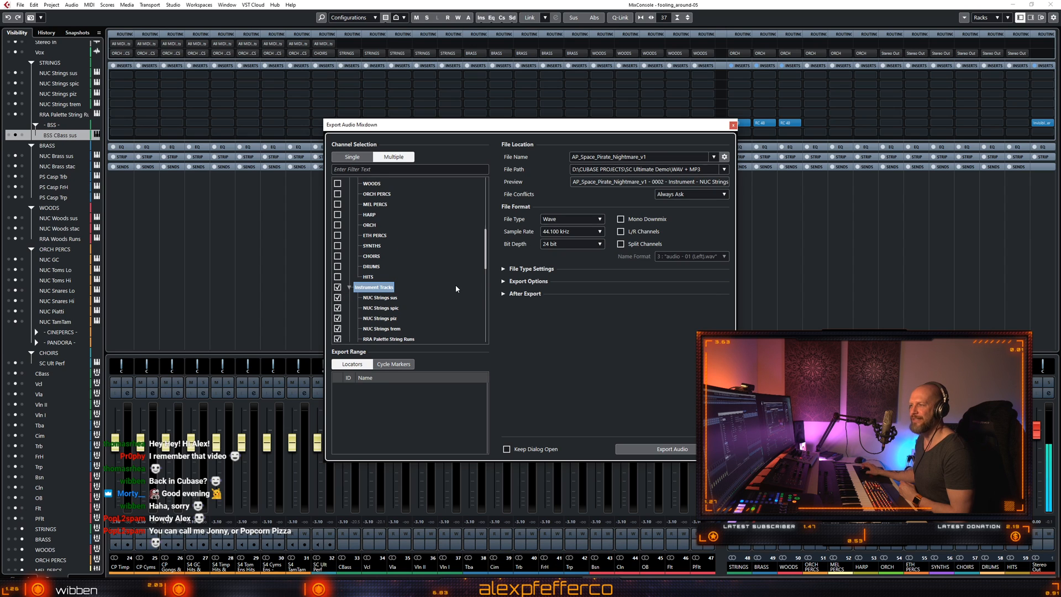
pyautogui.scroll(-9, 456, 288)
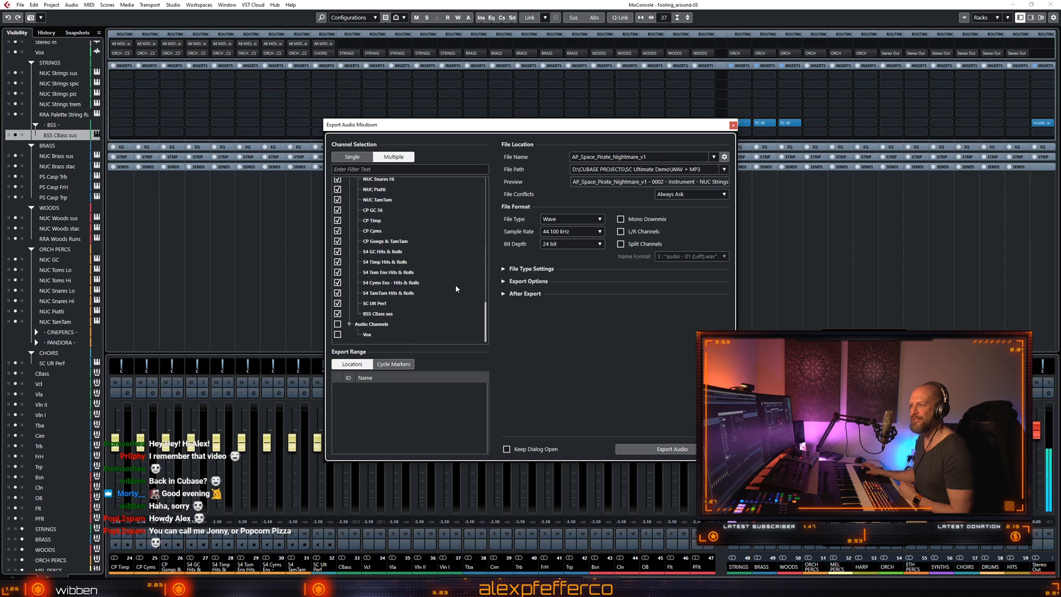
pyautogui.click(339, 326)
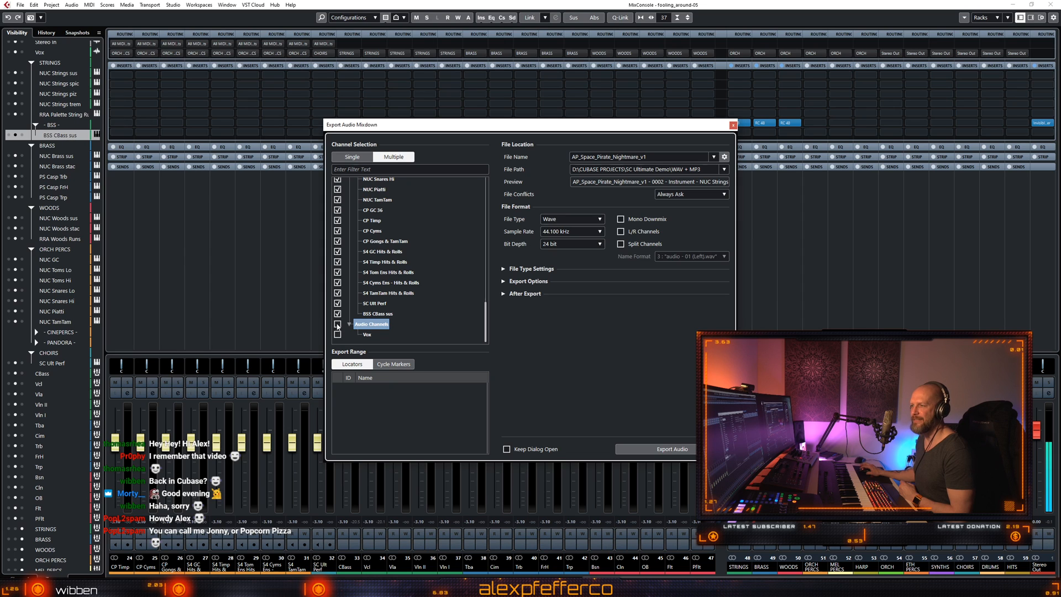
# Clear all Instrument Tracks from the export selection.
pyautogui.scroll(10, 443, 267)
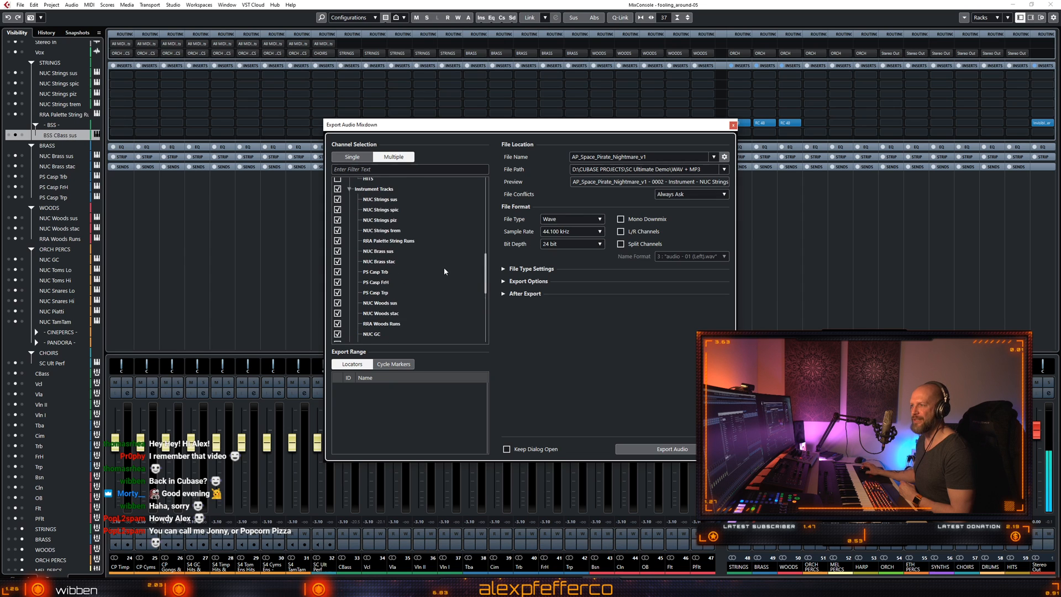
pyautogui.click(338, 288)
pyautogui.scroll(8, 462, 281)
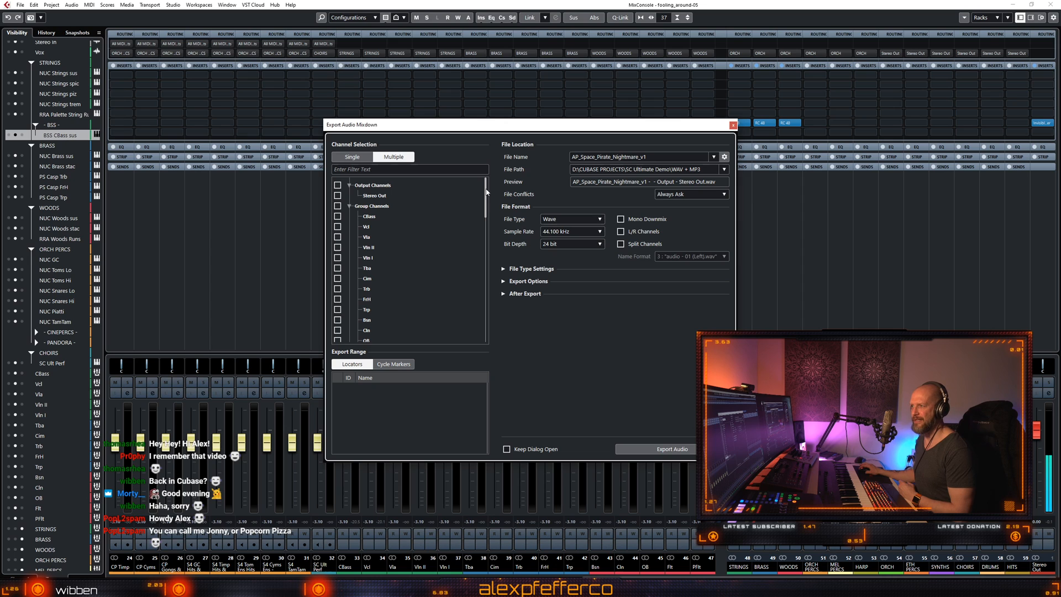
# Mark the section groups from STRINGS through HITS under Group Channels for export.
pyautogui.moveTo(486, 192)
pyautogui.mouseDown()
pyautogui.moveTo(489, 314)
pyautogui.moveTo(496, 178)
pyautogui.mouseUp()
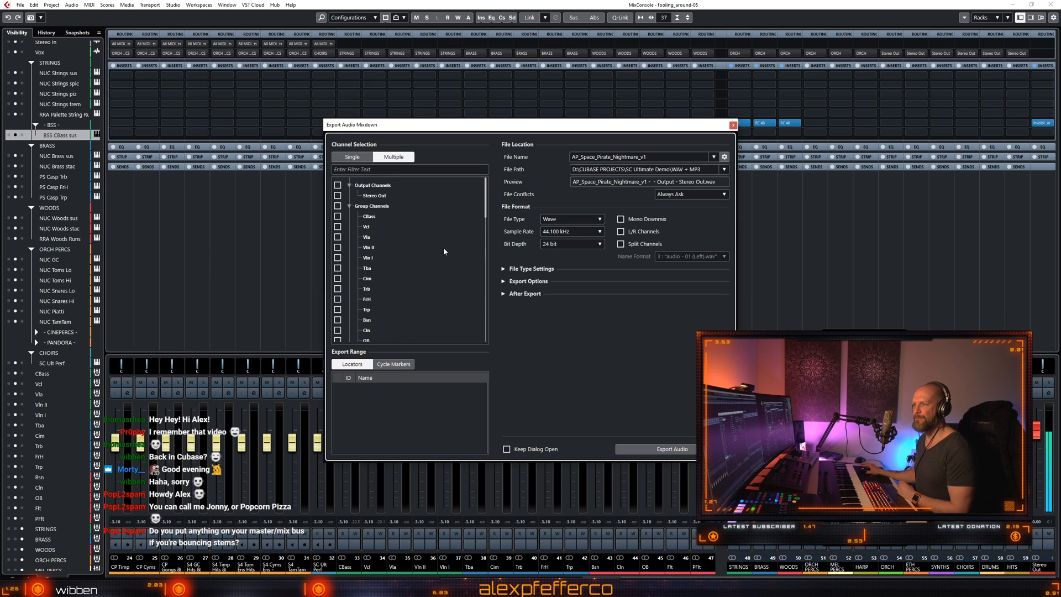
pyautogui.scroll(-3, 446, 230)
pyautogui.scroll(-2, 447, 229)
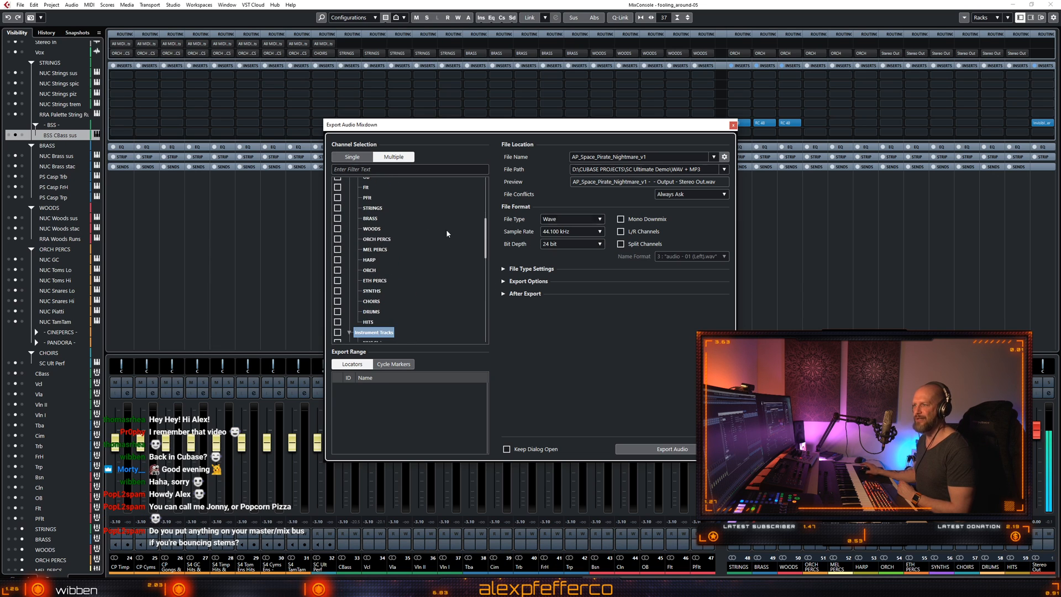
pyautogui.click(338, 208)
pyautogui.click(338, 219)
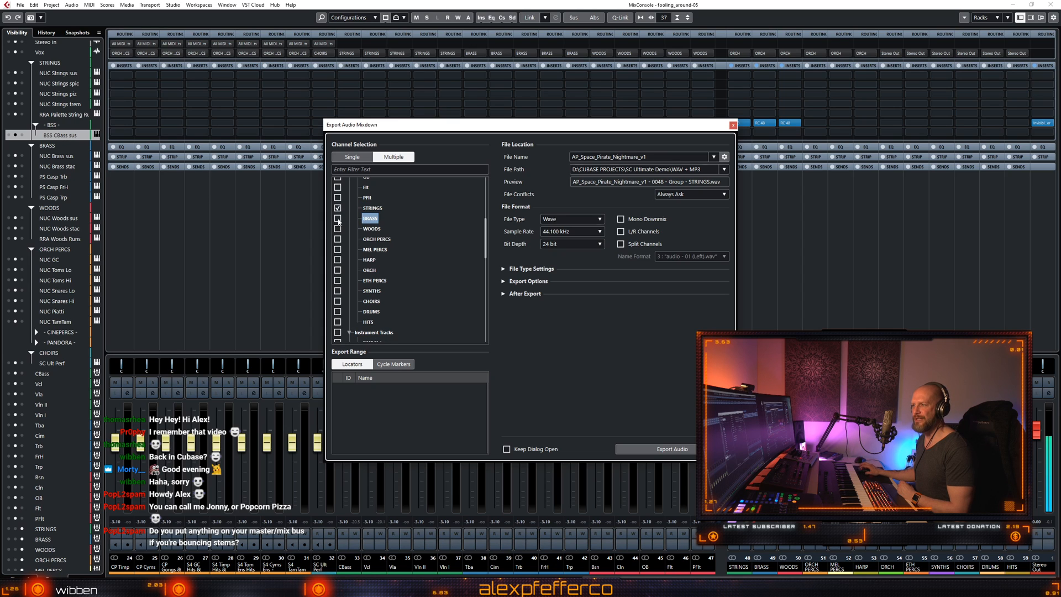
pyautogui.click(337, 228)
pyautogui.click(337, 239)
pyautogui.click(338, 249)
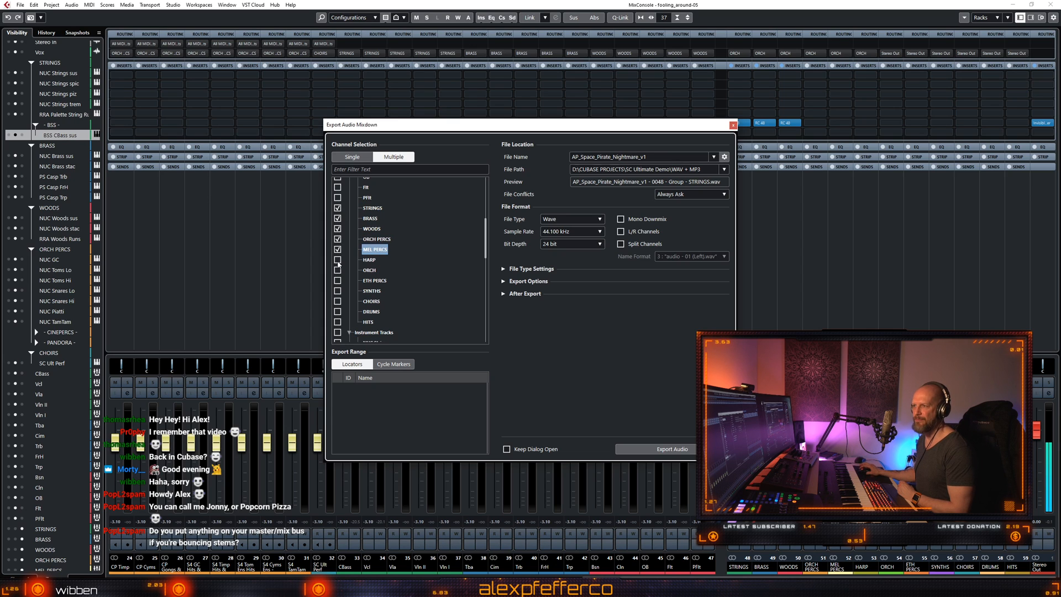
pyautogui.click(338, 260)
pyautogui.click(338, 270)
pyautogui.click(337, 280)
pyautogui.click(337, 291)
pyautogui.click(338, 301)
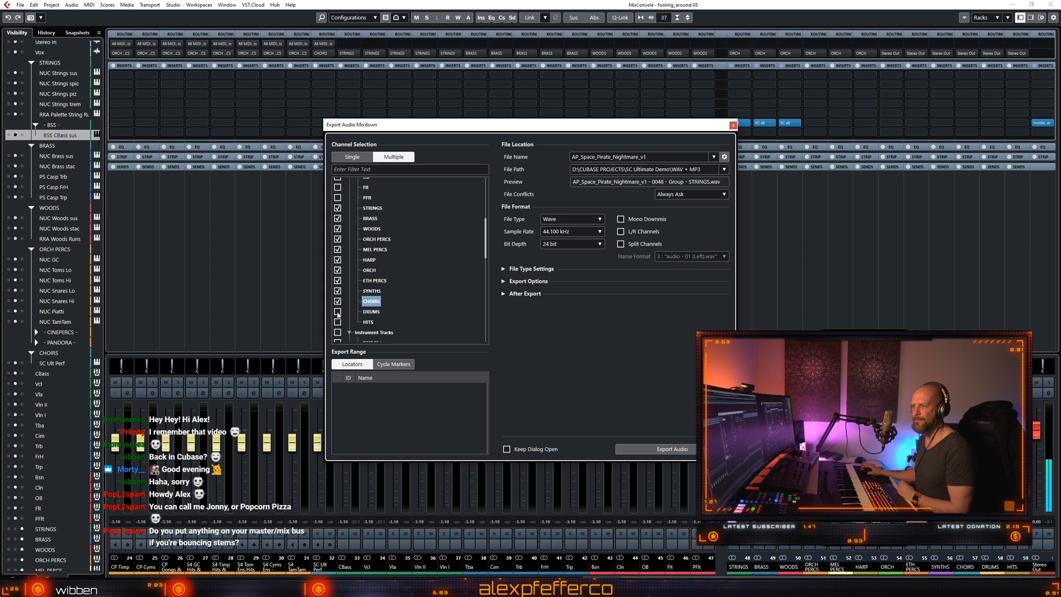
pyautogui.click(338, 312)
pyautogui.click(338, 321)
# Clear STRINGS and BRASS from the export selection and close the Export Audio Mixdown dialog without exporting.
pyautogui.click(338, 208)
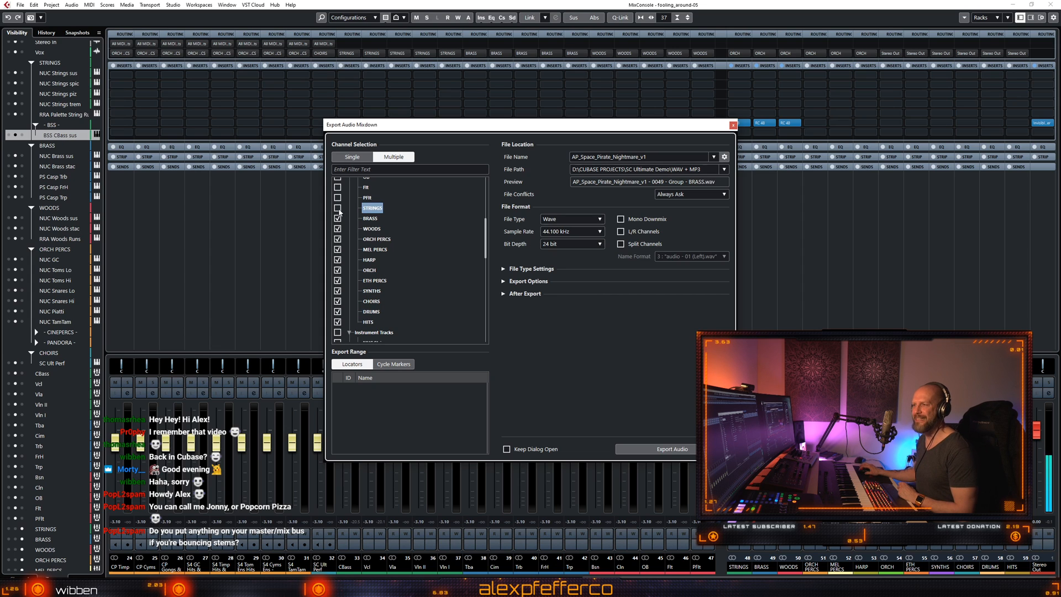
pyautogui.click(338, 218)
pyautogui.click(733, 124)
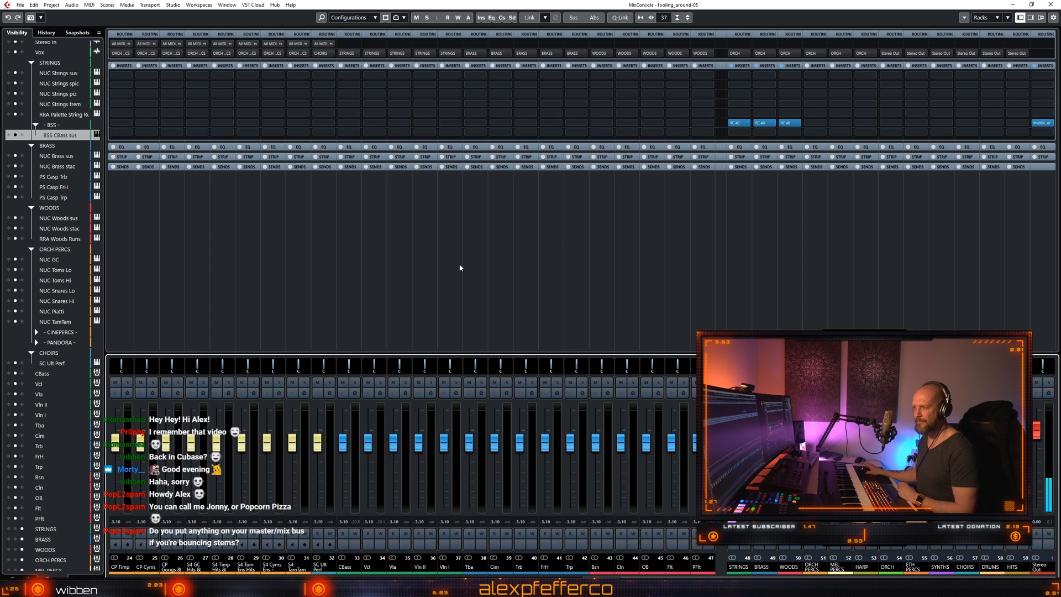
# Step through the section group channels from STRINGS to HARP in the mixer.
pyautogui.click(461, 268)
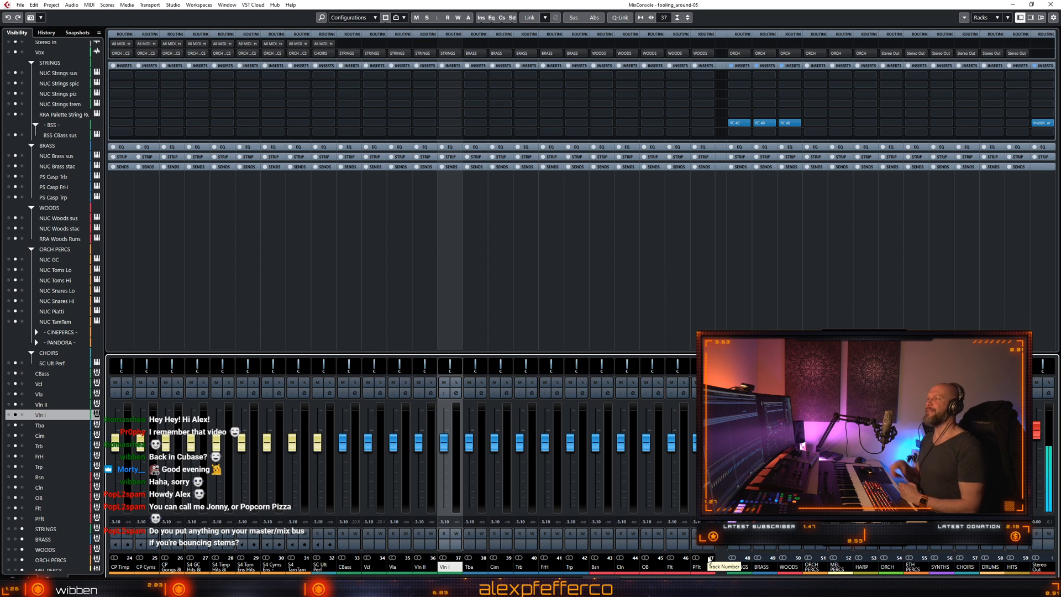
pyautogui.click(847, 224)
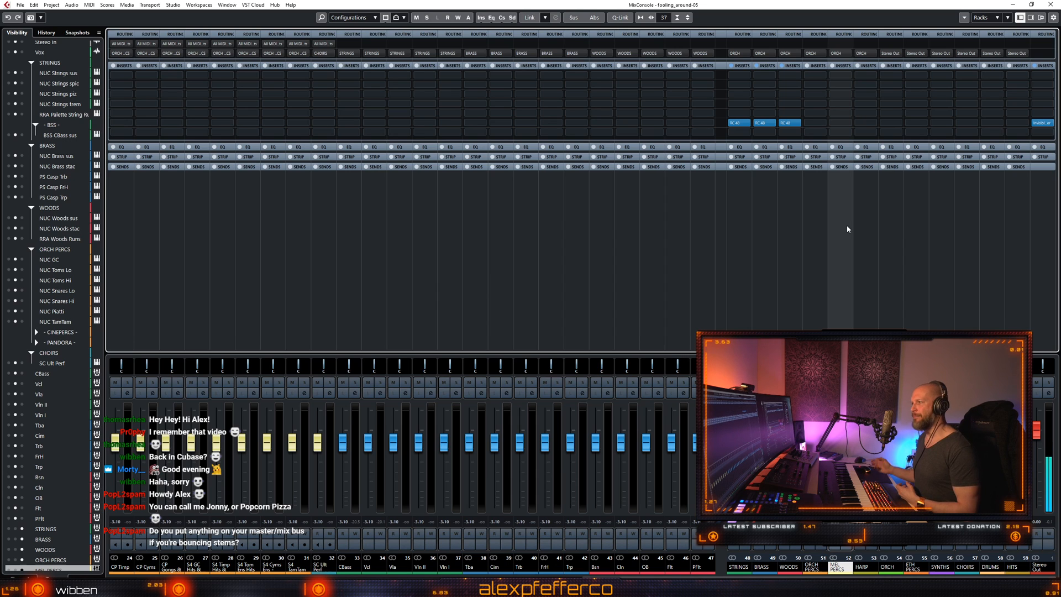
pyautogui.click(740, 238)
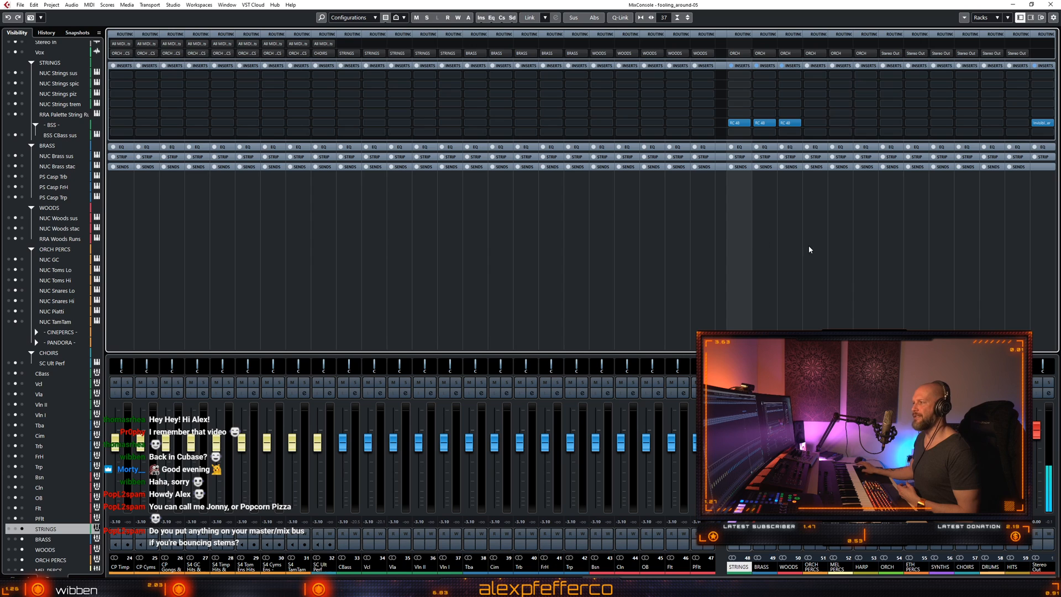
pyautogui.click(769, 247)
pyautogui.click(791, 284)
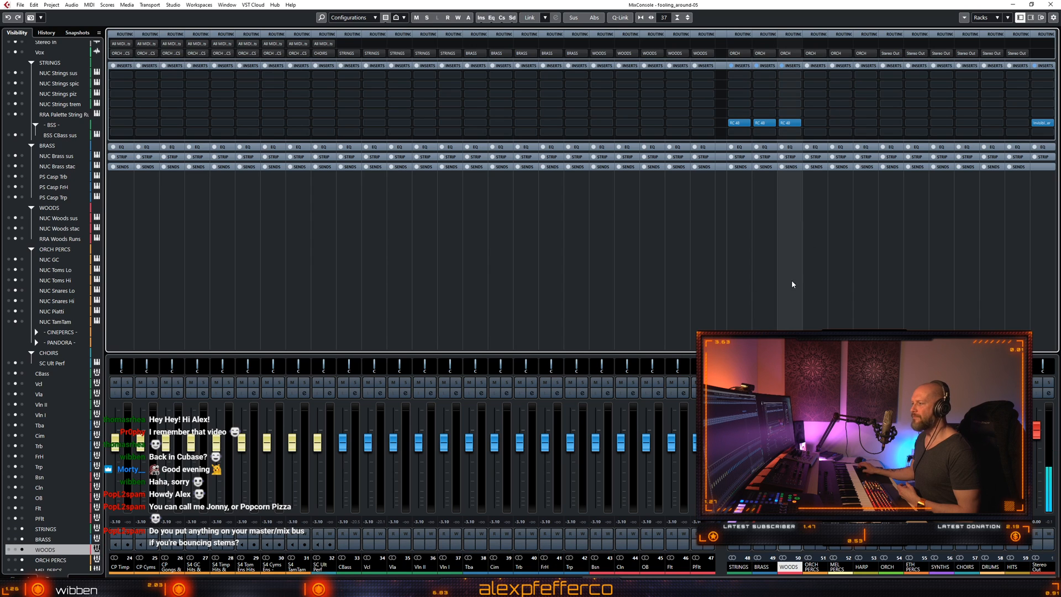
pyautogui.click(817, 284)
pyautogui.click(839, 285)
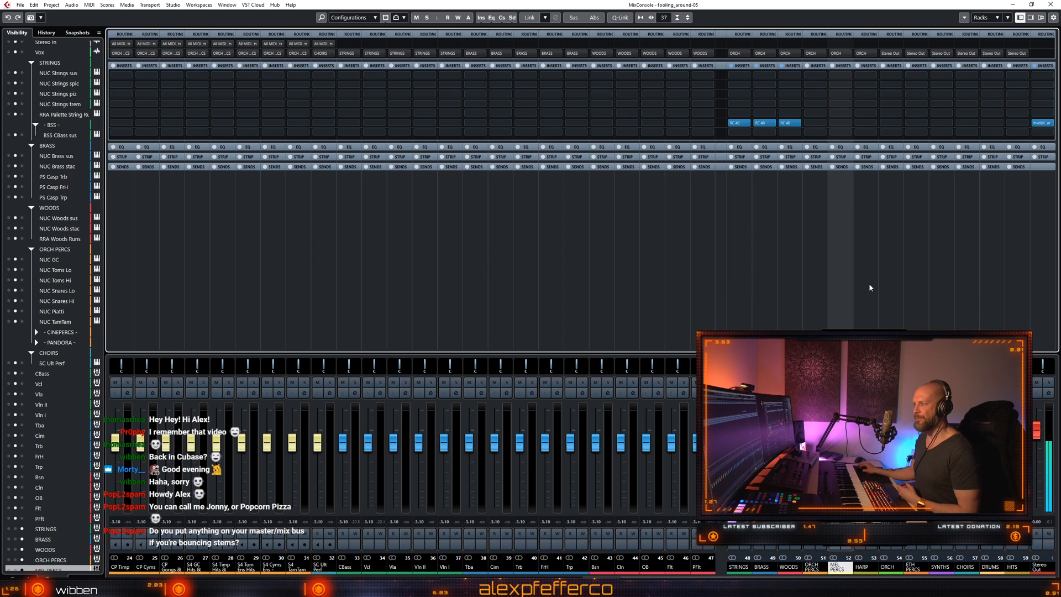
pyautogui.click(870, 288)
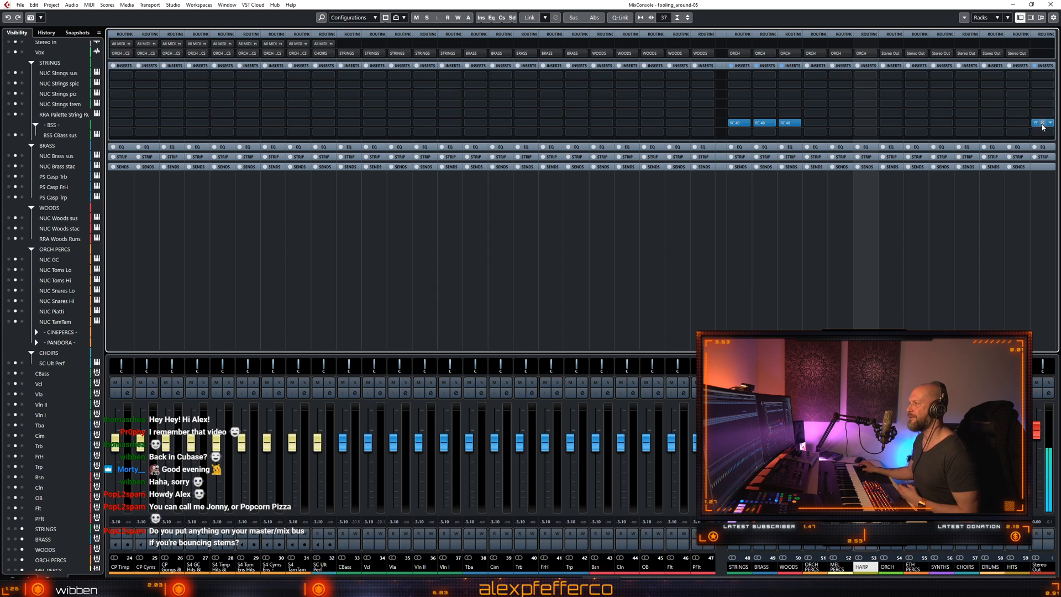
# Inspect the Invisible Limiter insert on the Stereo Out channel and close its editor.
pyautogui.click(1043, 123)
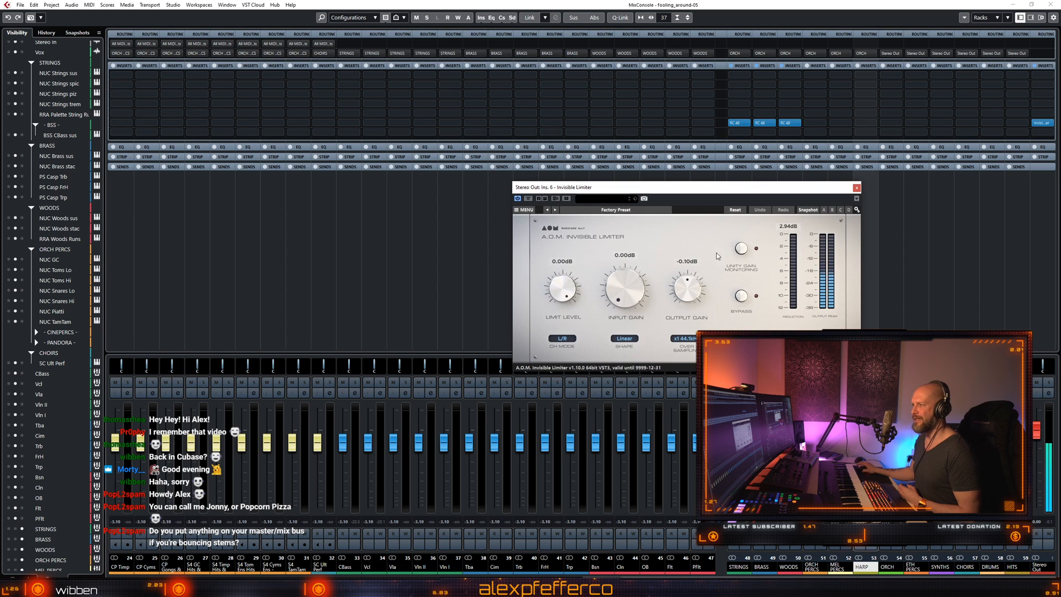
pyautogui.click(856, 187)
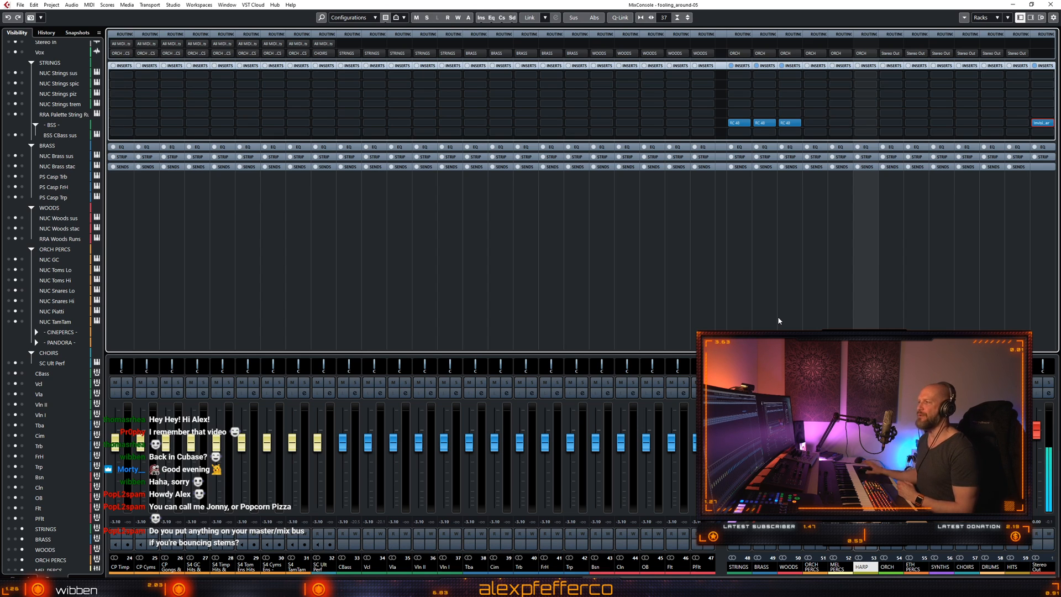
# Copy the Stereo Out channel's Invisible Limiter into the insert slots below RC 48 on STRINGS and BRASS.
pyautogui.moveTo(1035, 124)
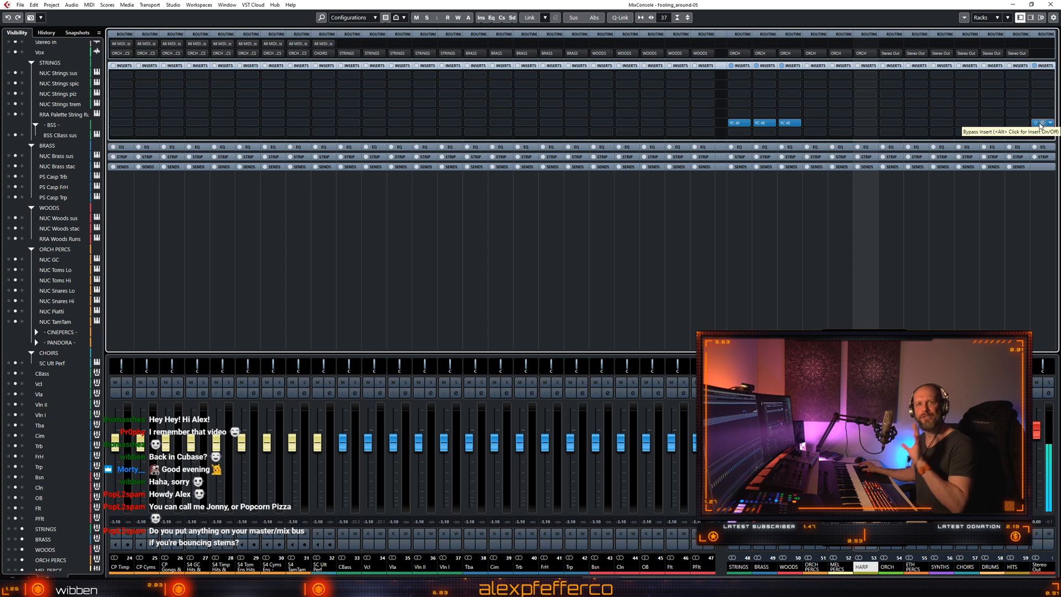
pyautogui.moveTo(1038, 124); pyautogui.dragTo(746, 136)
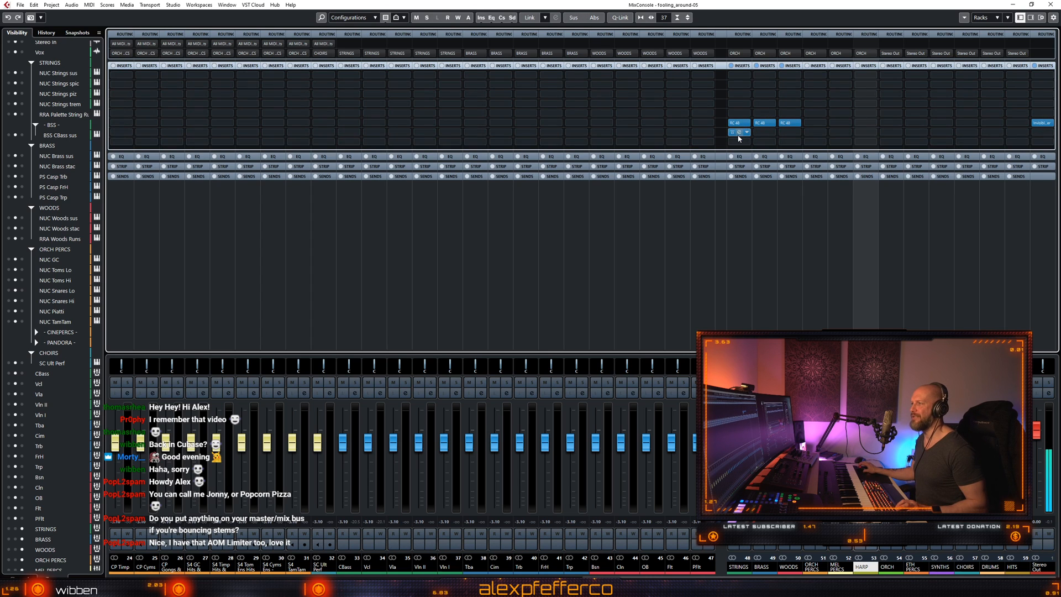
pyautogui.moveTo(739, 134); pyautogui.dragTo(768, 137)
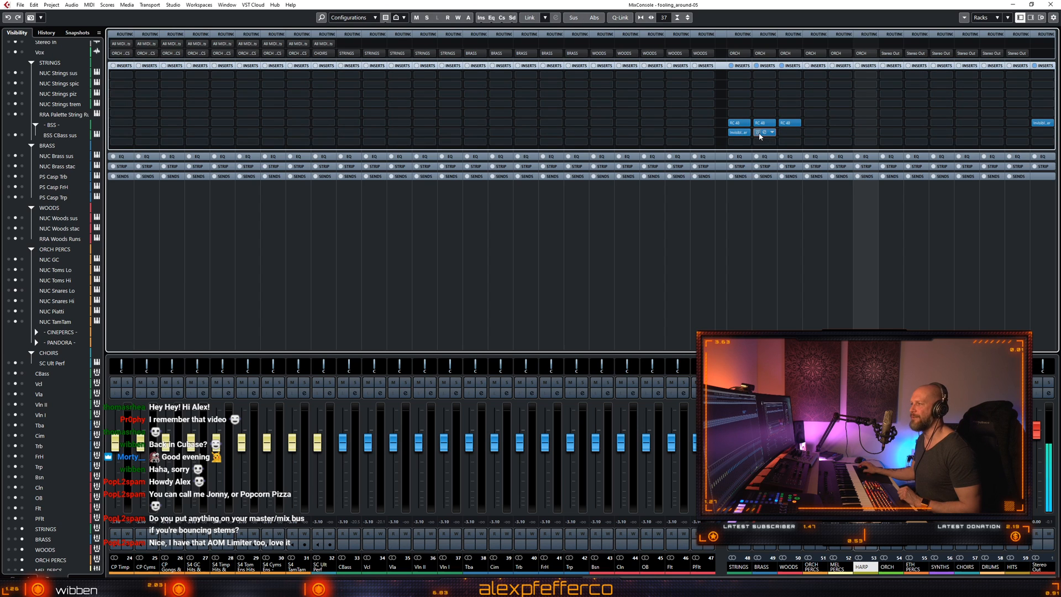
# Remove the copied Invisible Limiter inserts from the BRASS and STRINGS groups.
pyautogui.click(765, 132)
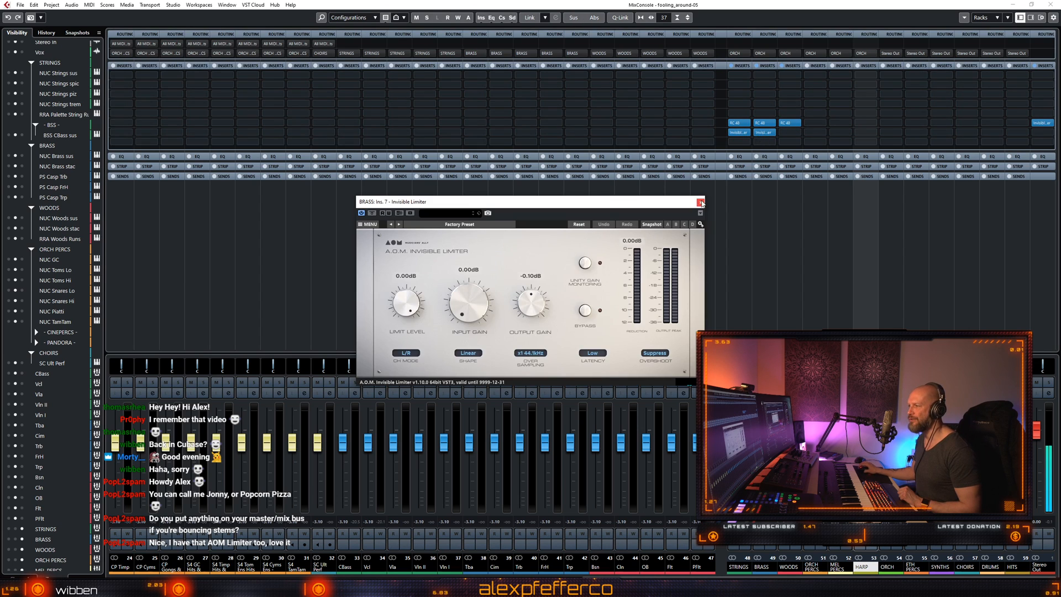
pyautogui.click(692, 190)
pyautogui.click(769, 136)
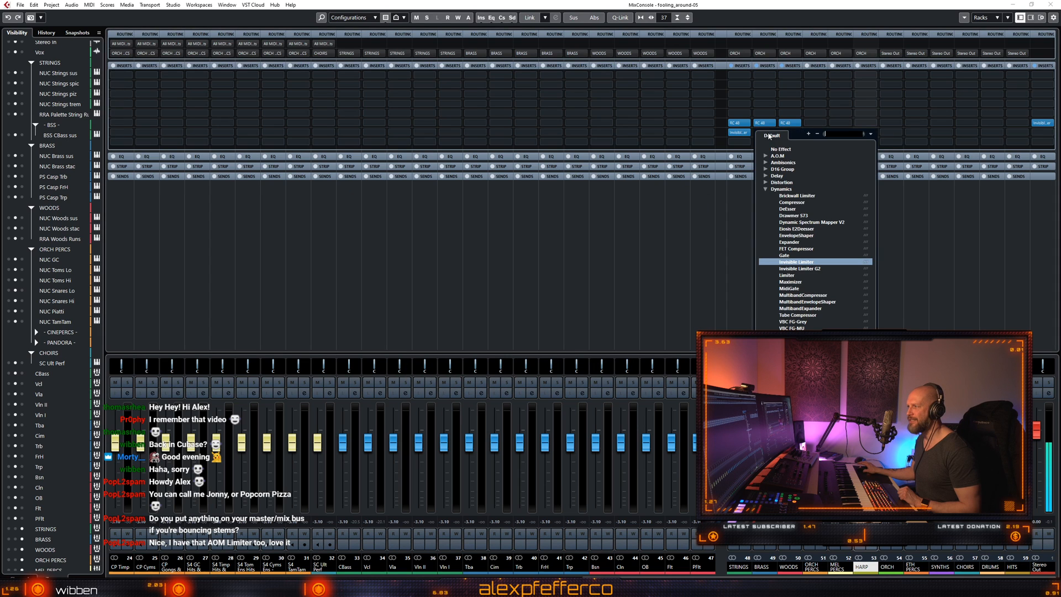
pyautogui.click(729, 179)
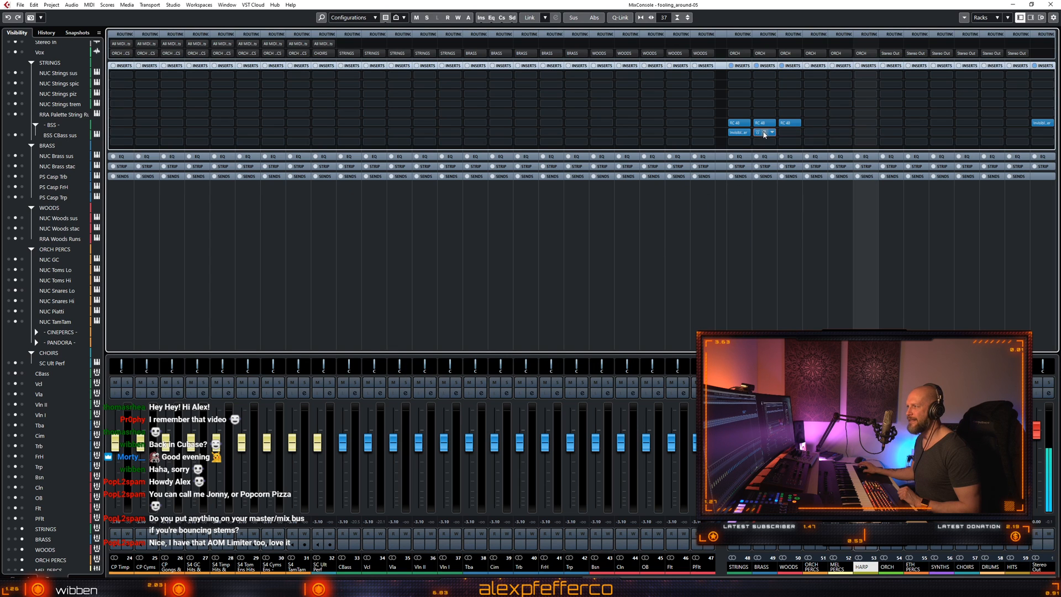
pyautogui.click(765, 133)
pyautogui.moveTo(765, 133); pyautogui.dragTo(743, 142)
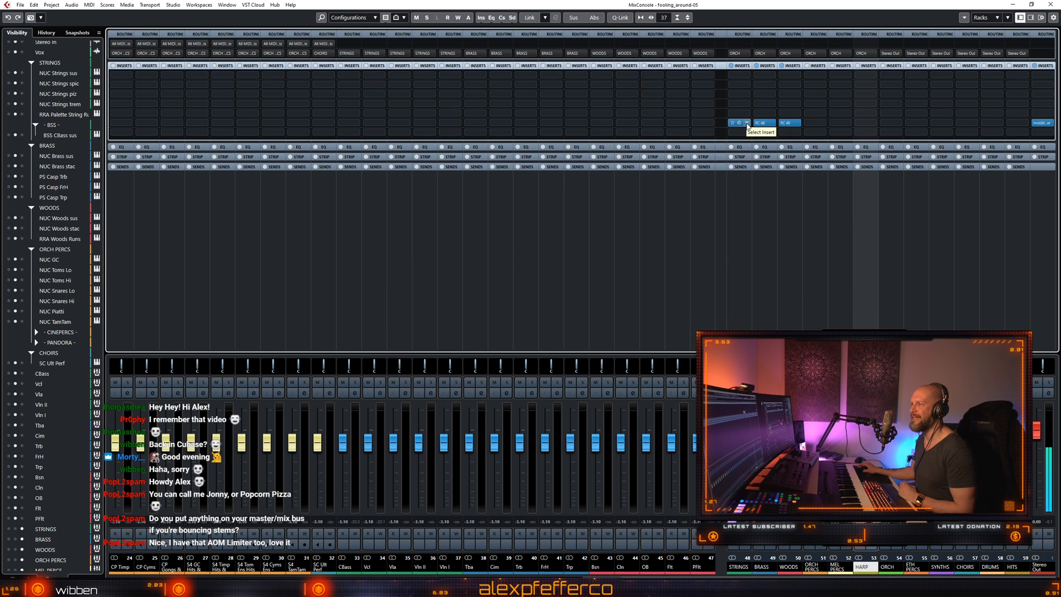
pyautogui.click(746, 124)
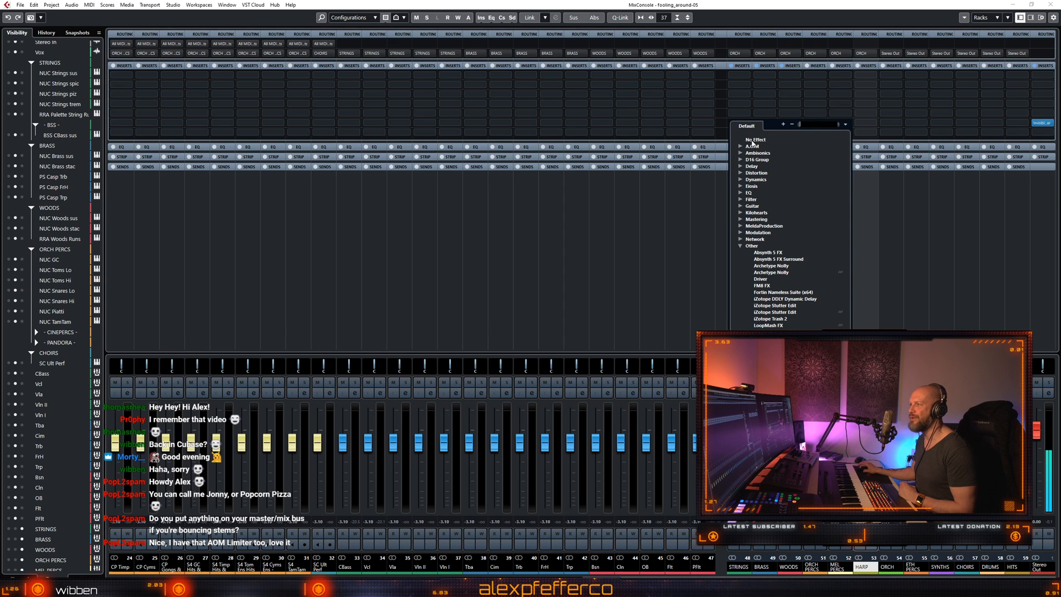
pyautogui.click(767, 142)
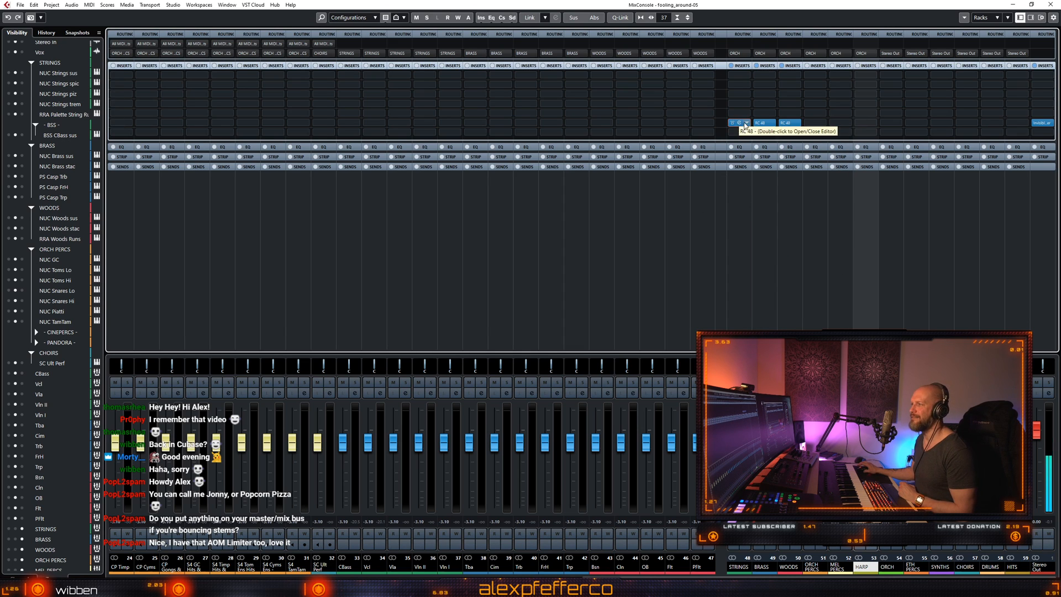
pyautogui.moveTo(746, 128)
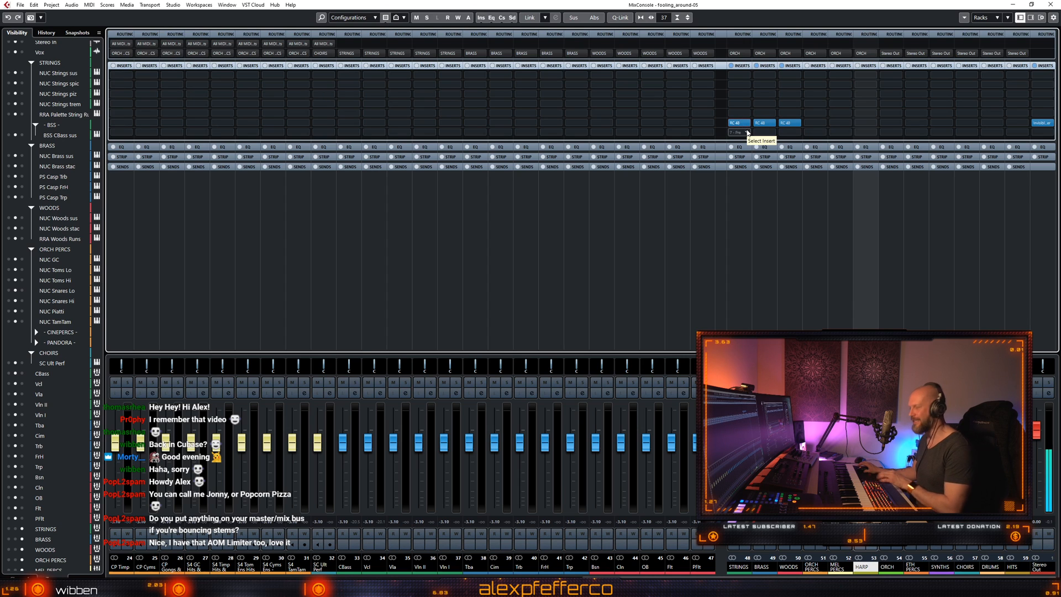
# Reopen the Stereo Out channel's Invisible Limiter, try its Unity Gain Monitoring switch, and close the editor.
pyautogui.click(775, 209)
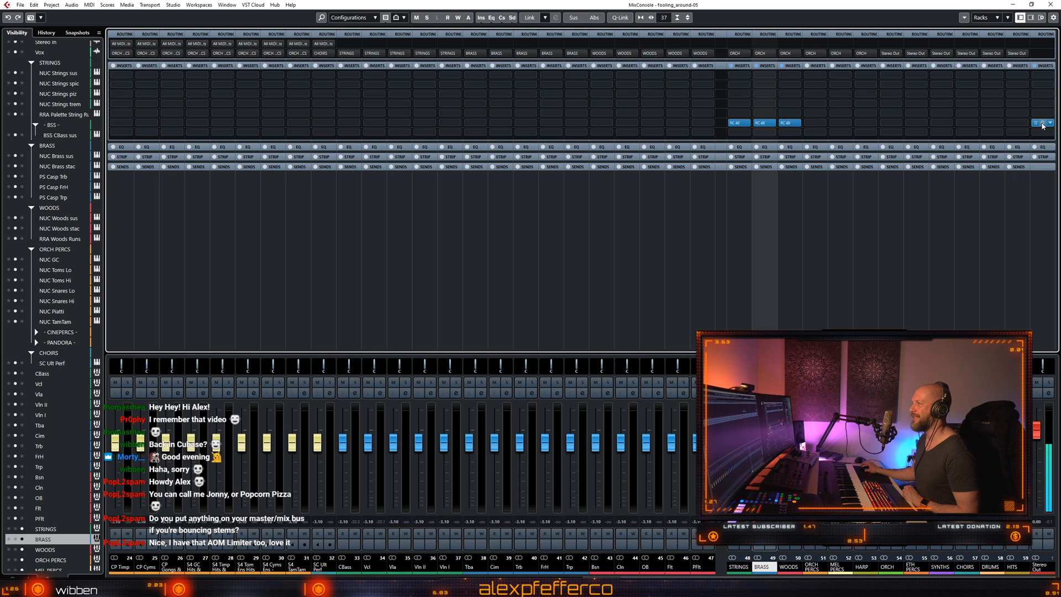
pyautogui.click(1042, 122)
pyautogui.moveTo(794, 189); pyautogui.dragTo(758, 184)
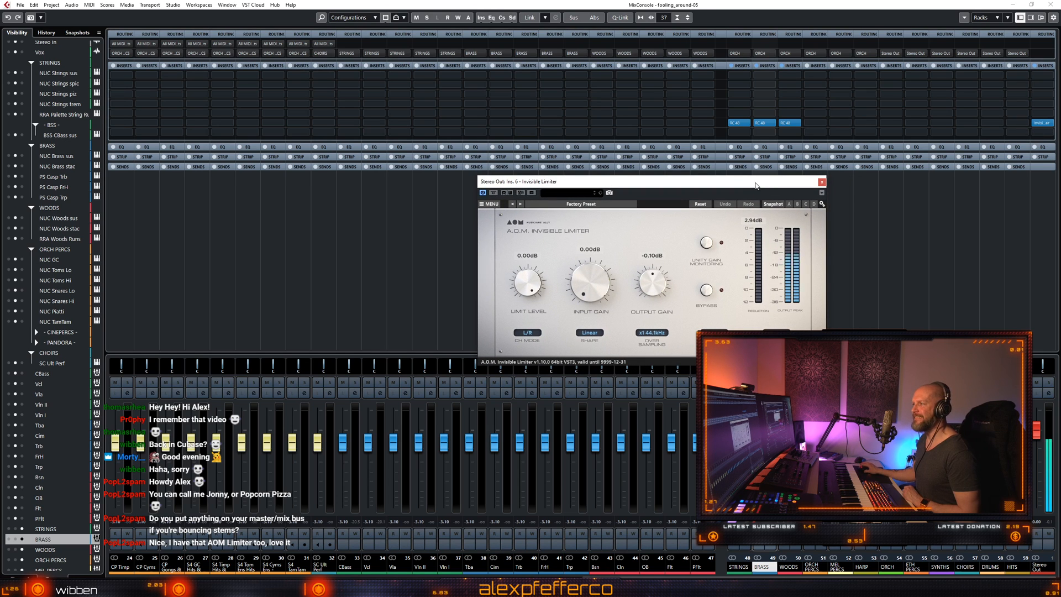
pyautogui.moveTo(756, 185); pyautogui.dragTo(760, 192)
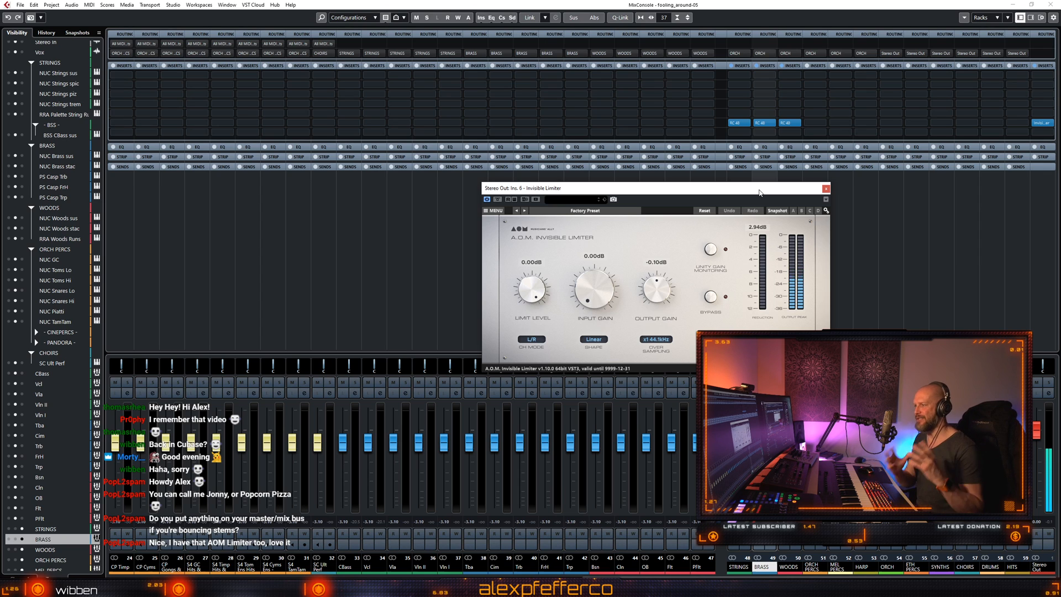
pyautogui.moveTo(759, 192); pyautogui.dragTo(781, 205)
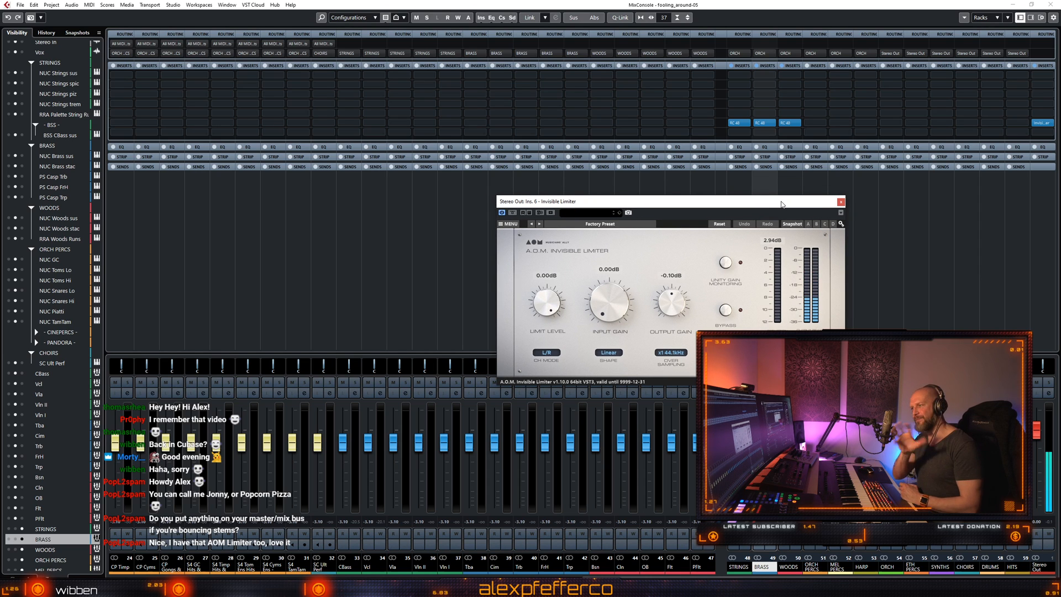
pyautogui.moveTo(792, 204); pyautogui.dragTo(803, 214)
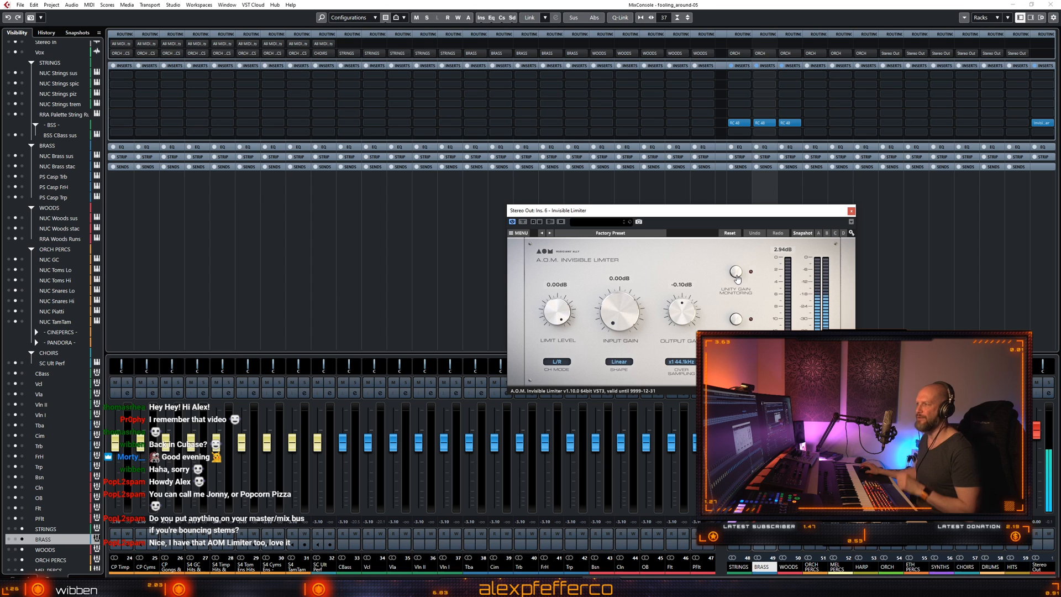
pyautogui.click(736, 275)
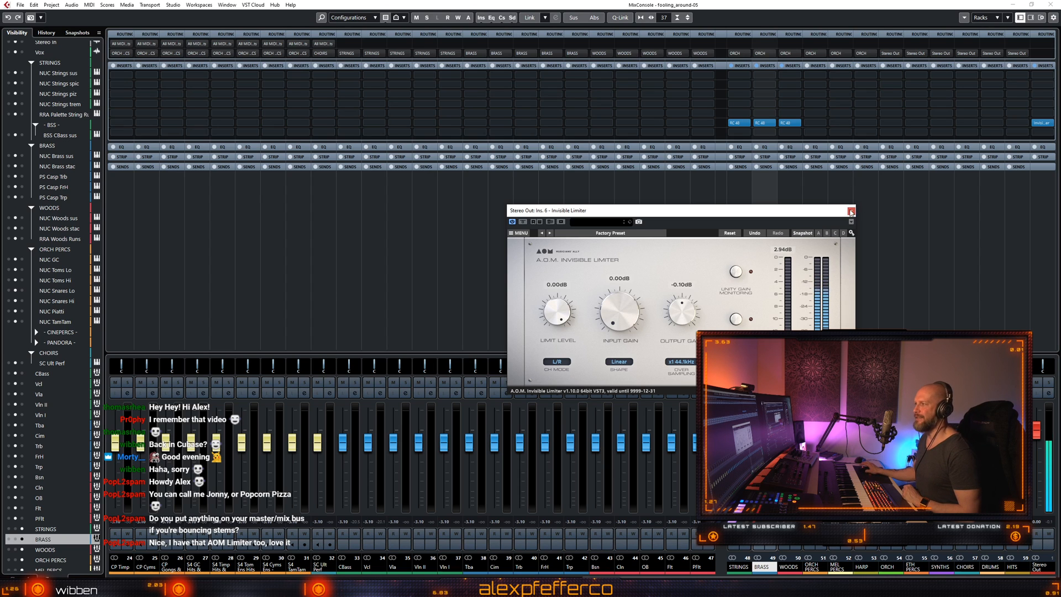
pyautogui.click(851, 211)
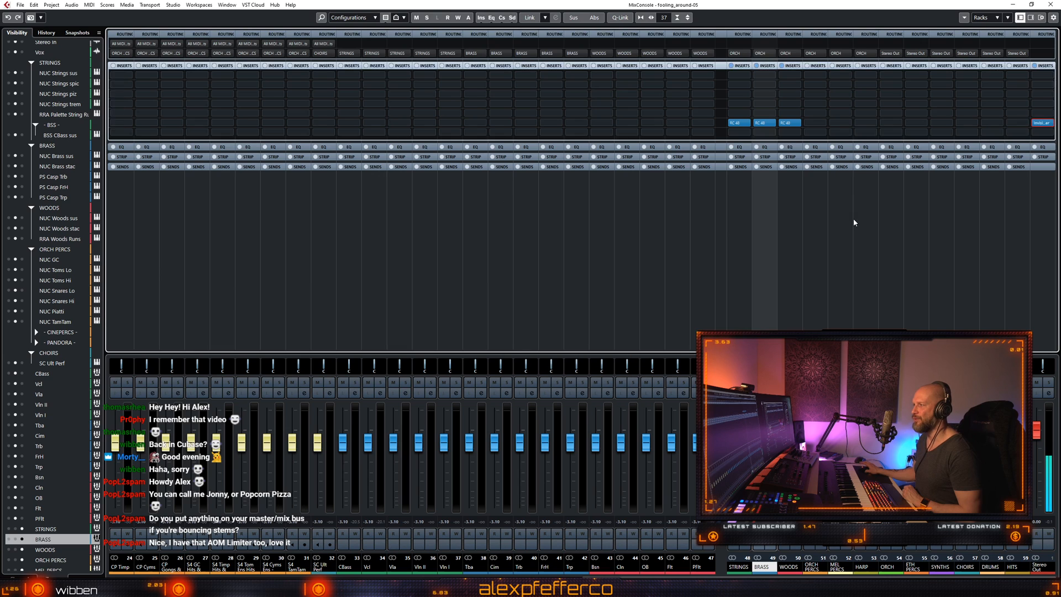
# Open the RC 48 reverb editor on the STRINGS group and return to the group tracks in the project window.
pyautogui.click(854, 223)
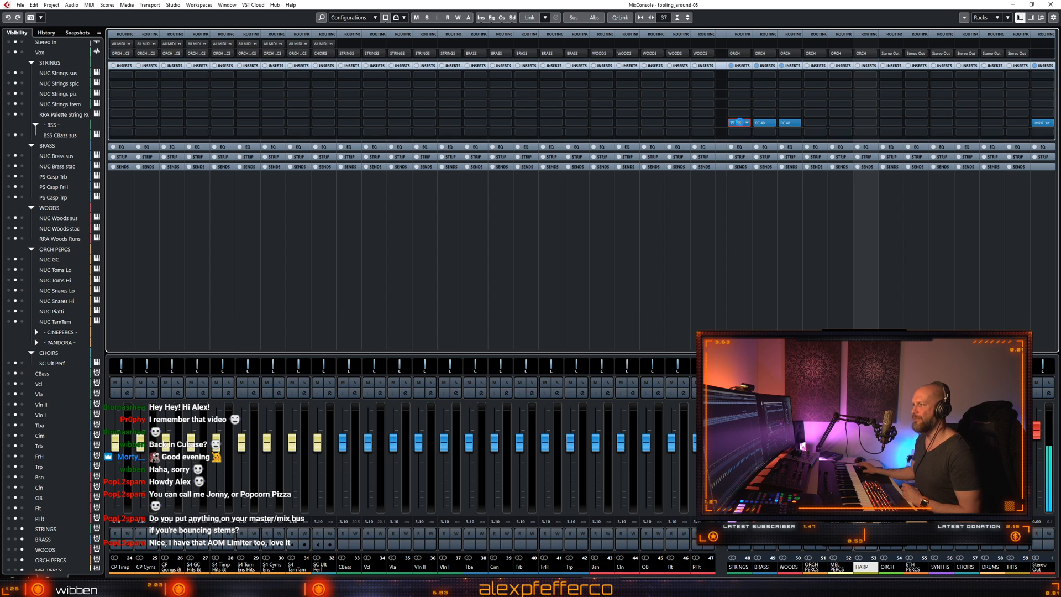
pyautogui.doubleClick(740, 124)
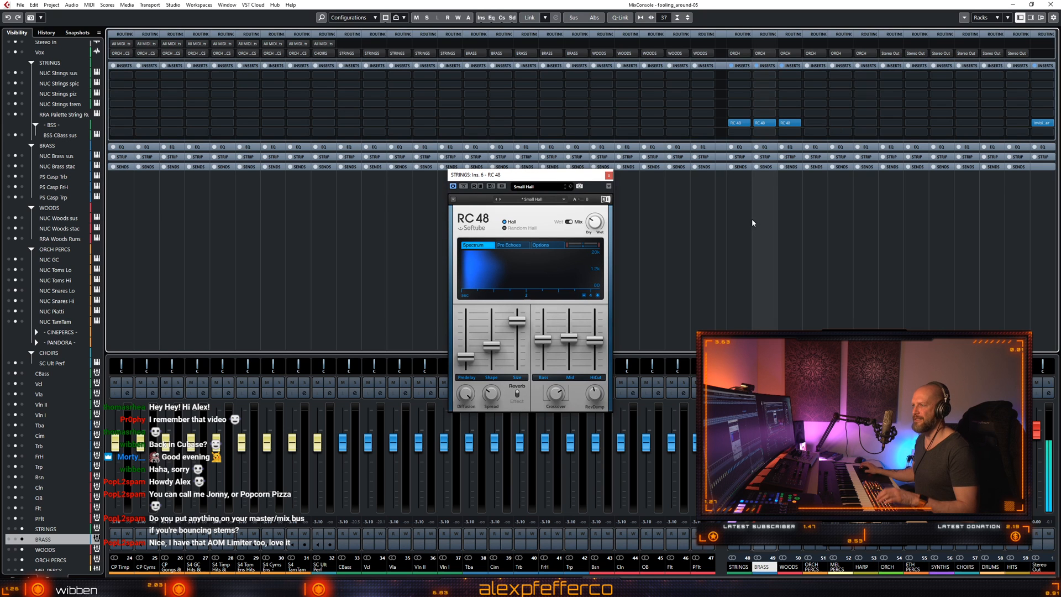
pyautogui.press('F3')
pyautogui.scroll(-15, 712, 222)
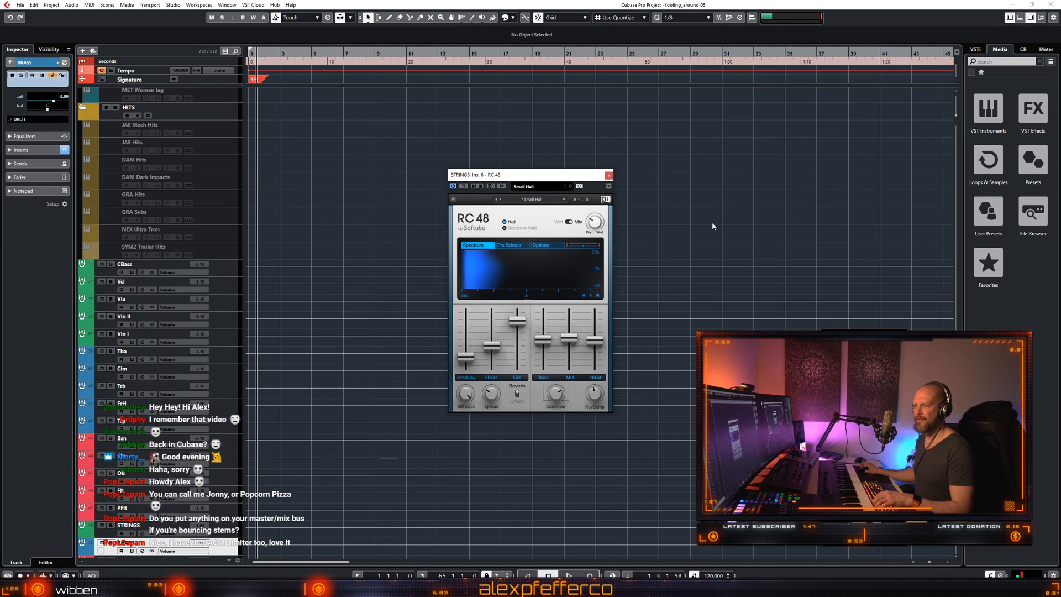
# Expand the CSS strings folder, enable the CSS Vln I leg track and open its Kontakt instrument.
pyautogui.scroll(15, 713, 226)
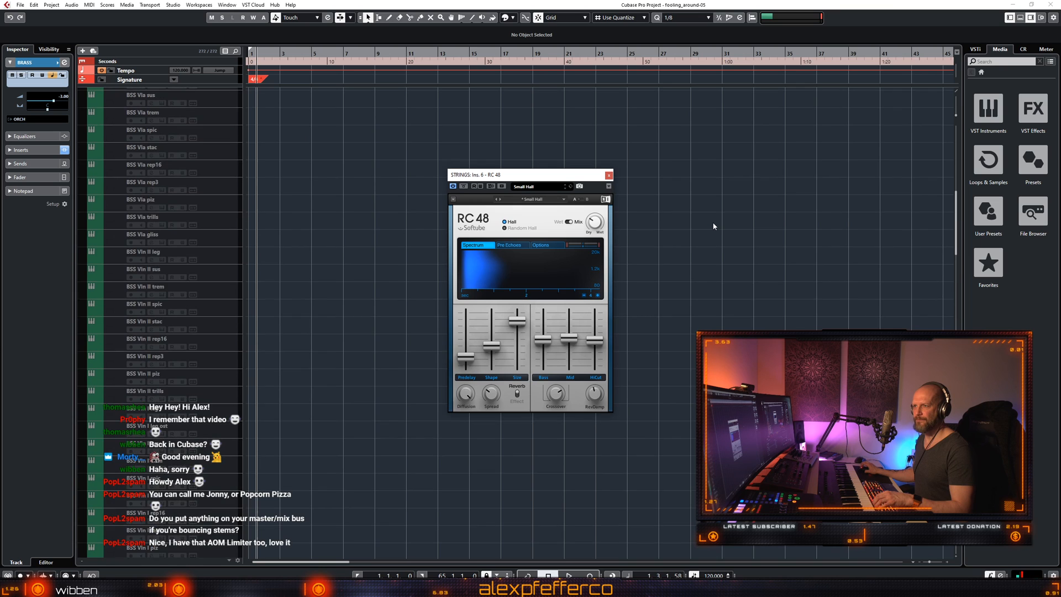
pyautogui.scroll(-12, 713, 226)
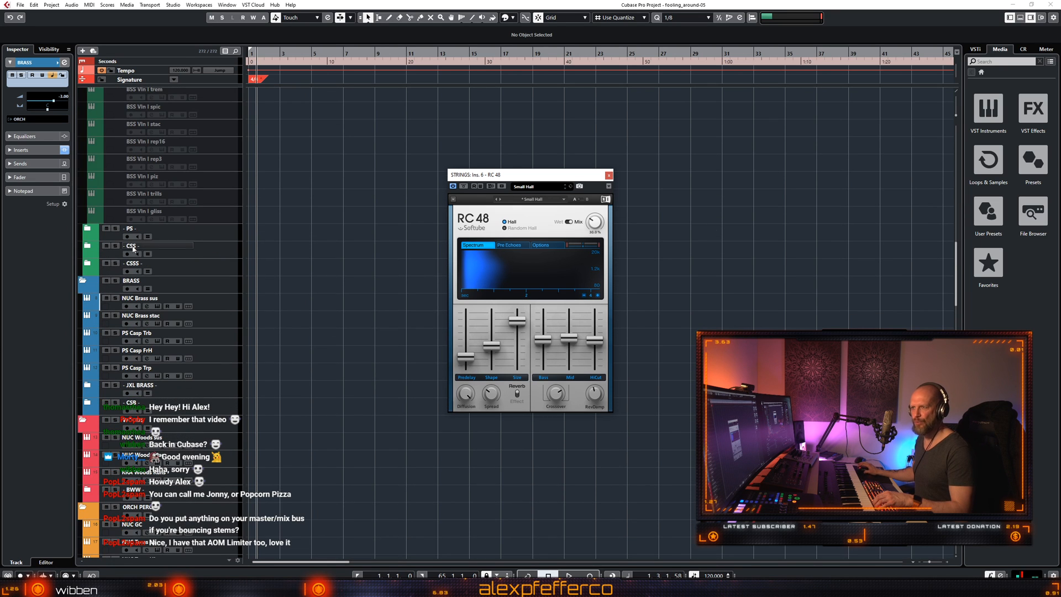
pyautogui.click(86, 248)
pyautogui.scroll(-5, 276, 296)
pyautogui.scroll(-5, 309, 297)
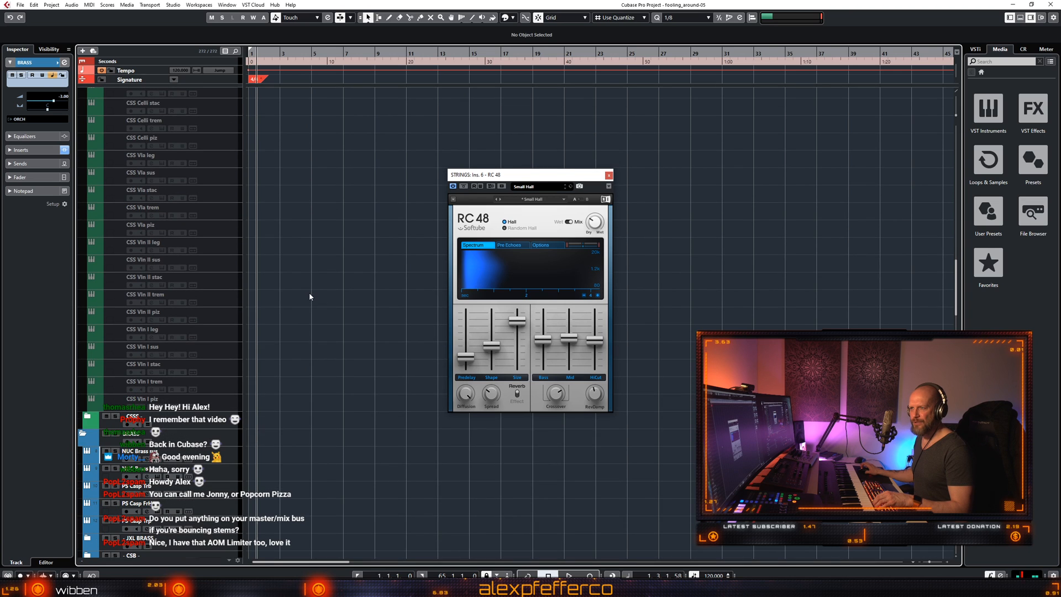
pyautogui.click(231, 337)
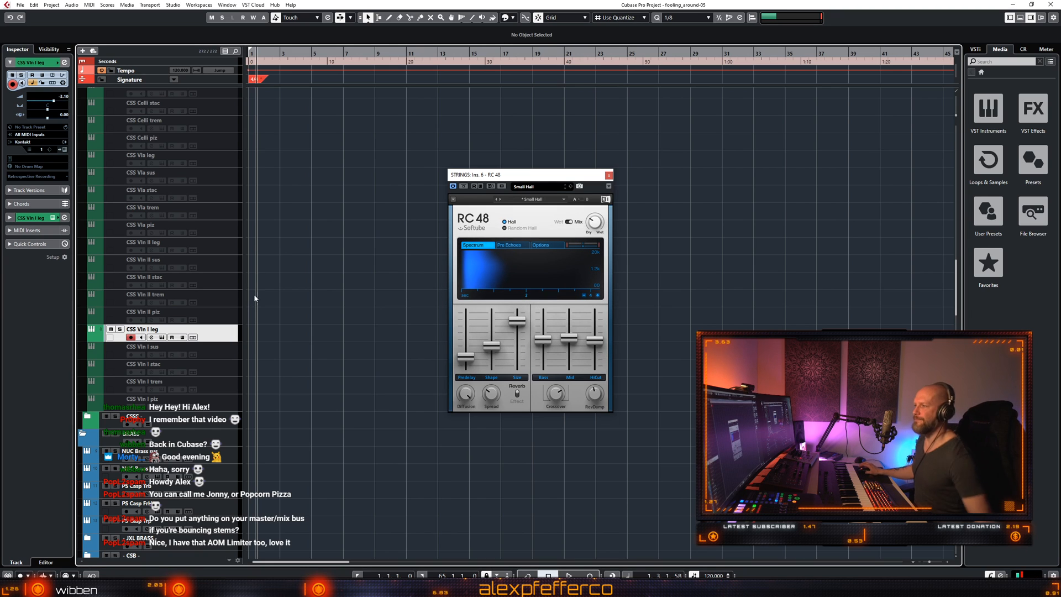
pyautogui.click(153, 337)
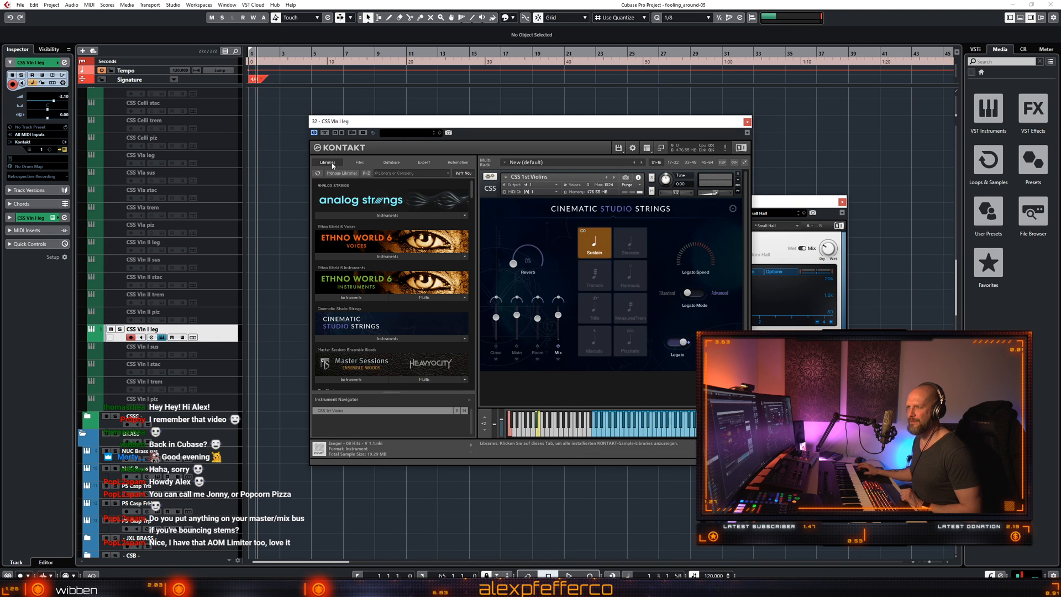
# Hide Kontakt's library browser and move the CSS Vln I leg instrument window clear of the track list and RC 48 editor.
pyautogui.click(619, 147)
pyautogui.click(634, 148)
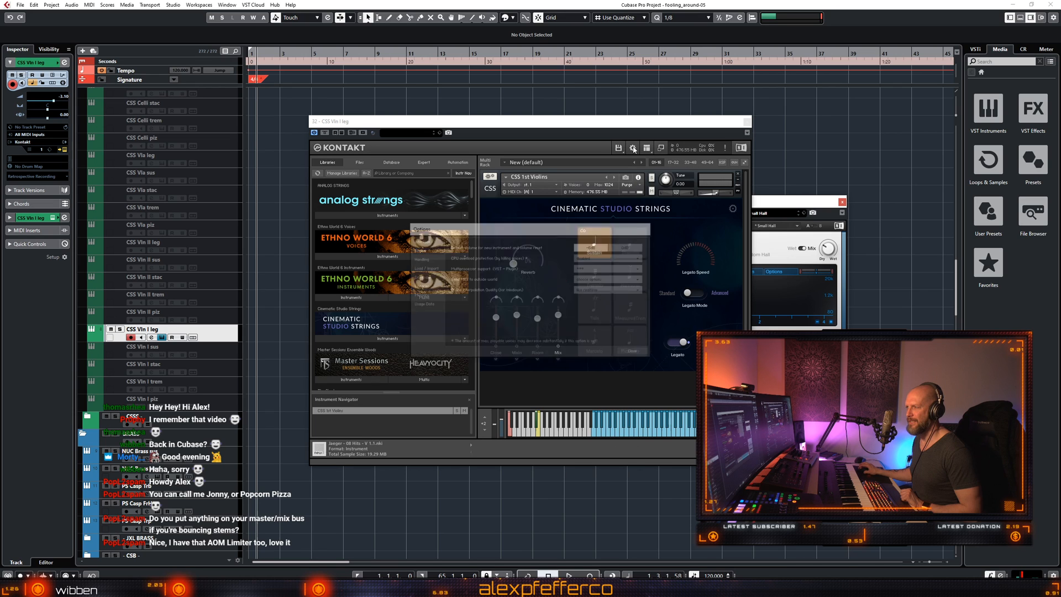
pyautogui.click(635, 352)
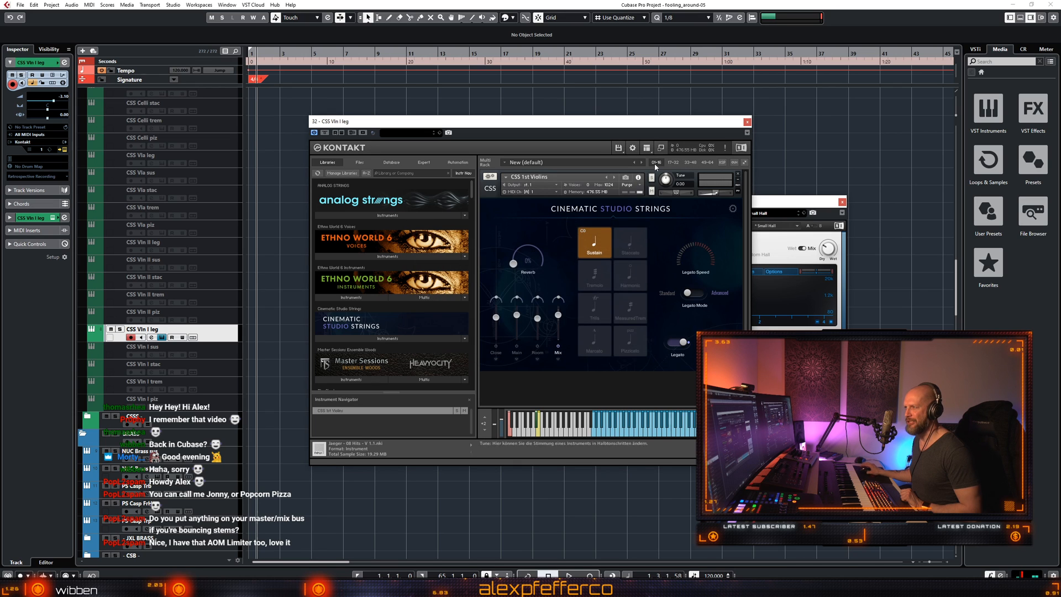
pyautogui.click(647, 147)
pyautogui.click(654, 159)
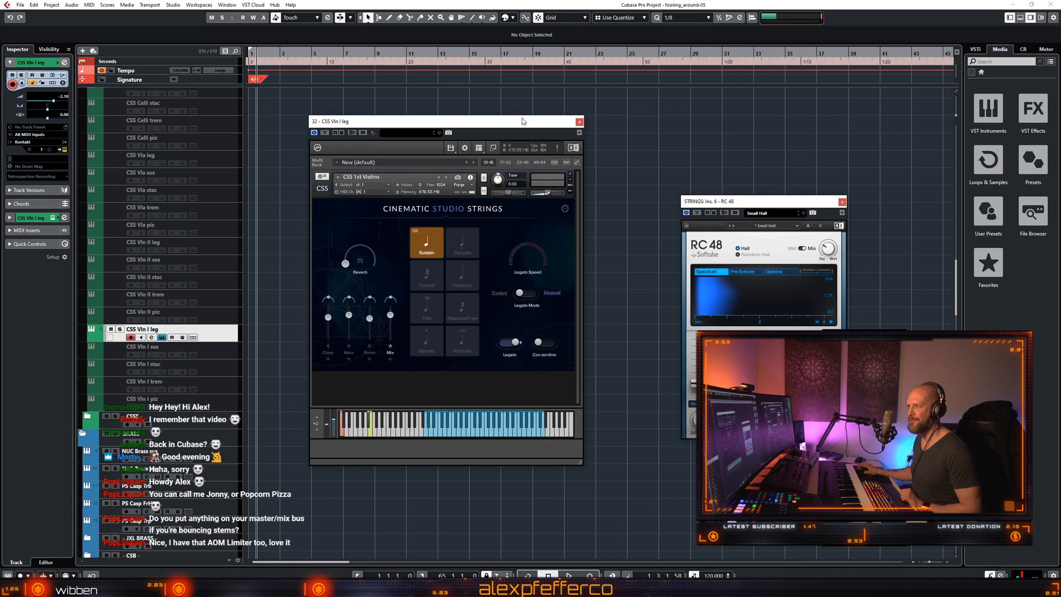
pyautogui.moveTo(523, 121); pyautogui.dragTo(590, 135)
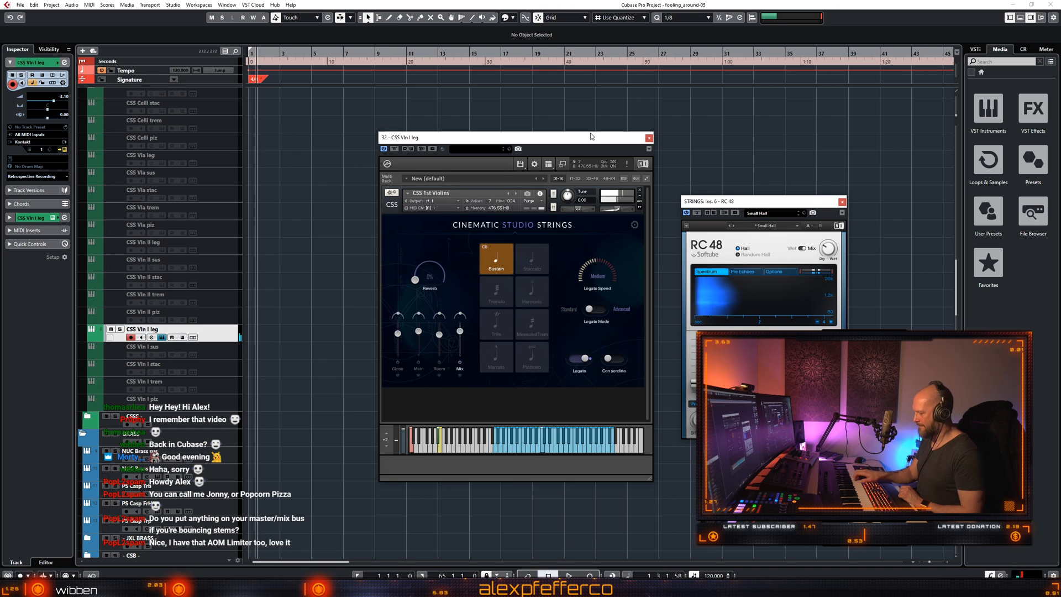
# Toggle the RC 48 bypass on the STRINGS group and mute the Vox track.
pyautogui.click(697, 213)
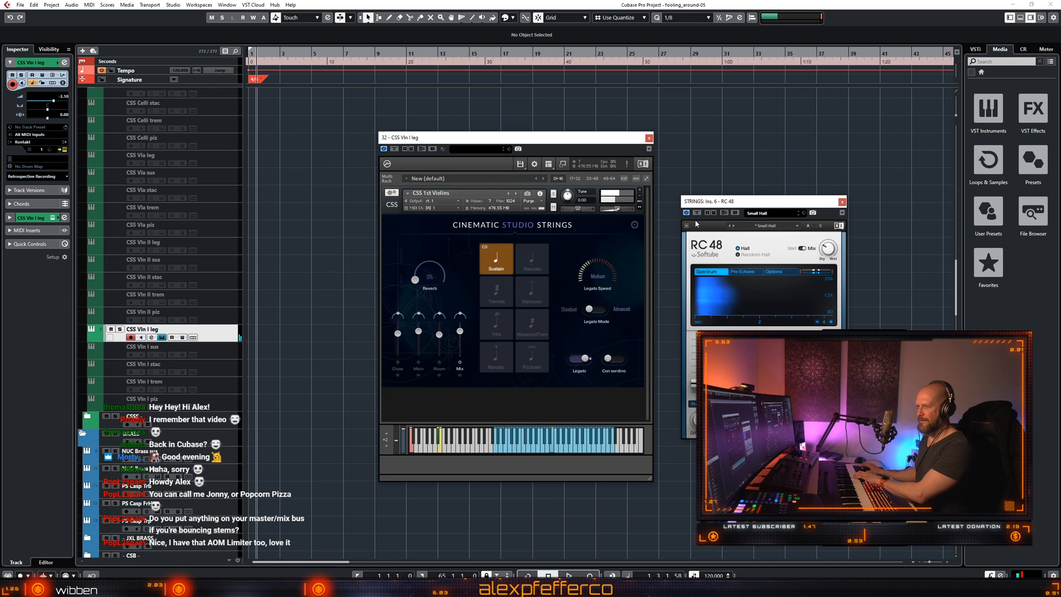
pyautogui.scroll(10, 324, 152)
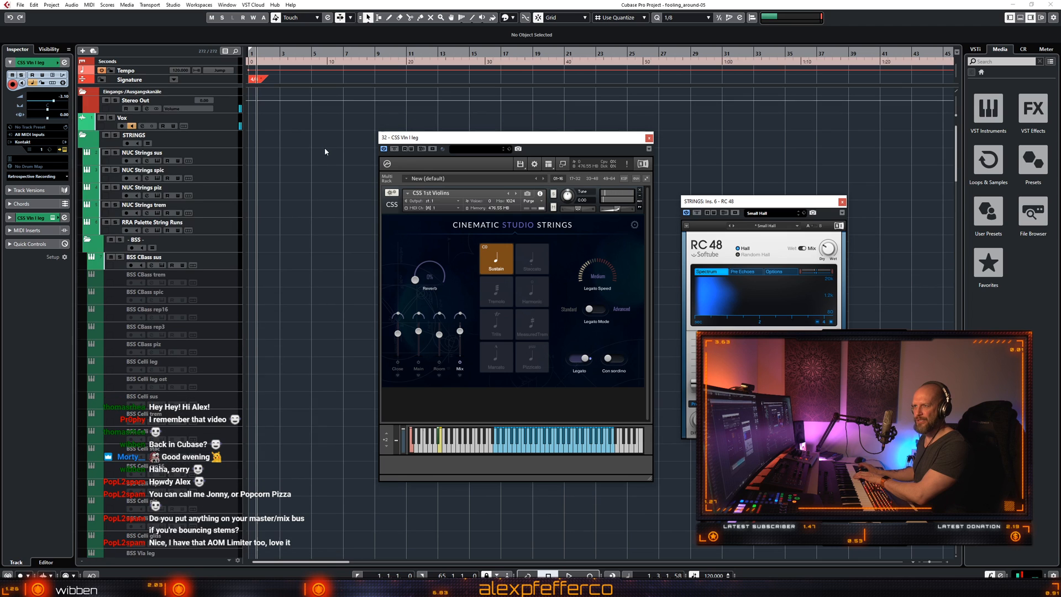
pyautogui.click(101, 118)
pyautogui.scroll(-10, 320, 155)
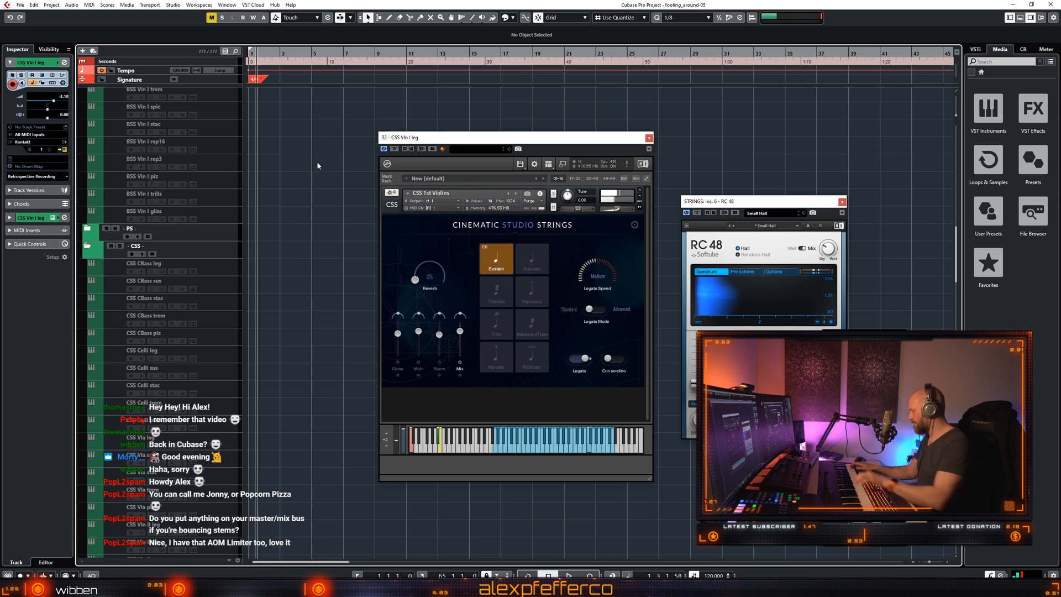
# Compare the CSS violins with the STRINGS group's RC 48 bypassed and active, and close the reverb editor.
pyautogui.click(698, 217)
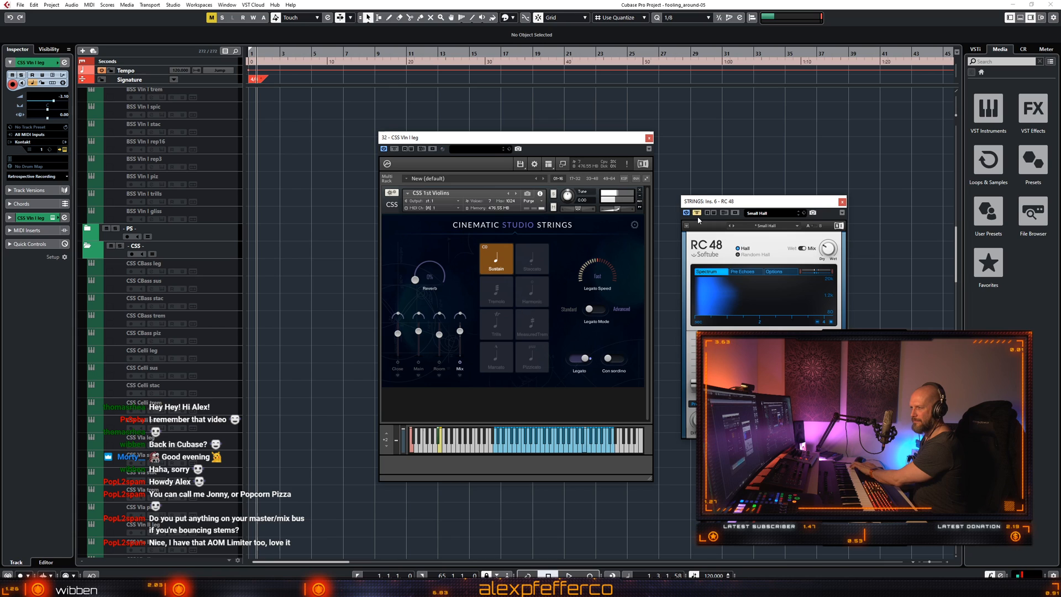
pyautogui.click(698, 215)
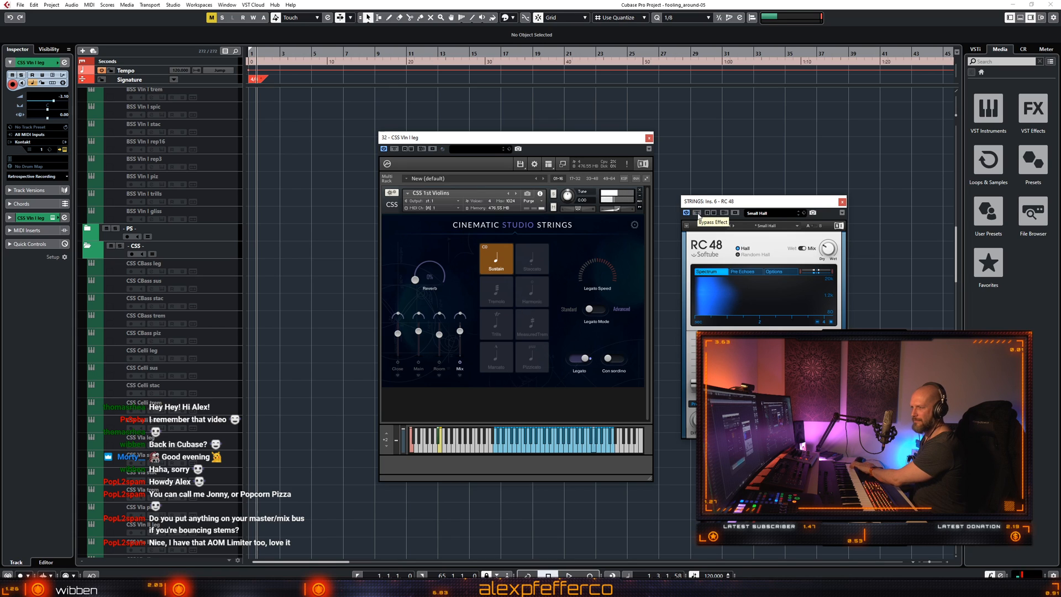
pyautogui.click(698, 214)
pyautogui.click(697, 214)
pyautogui.click(842, 202)
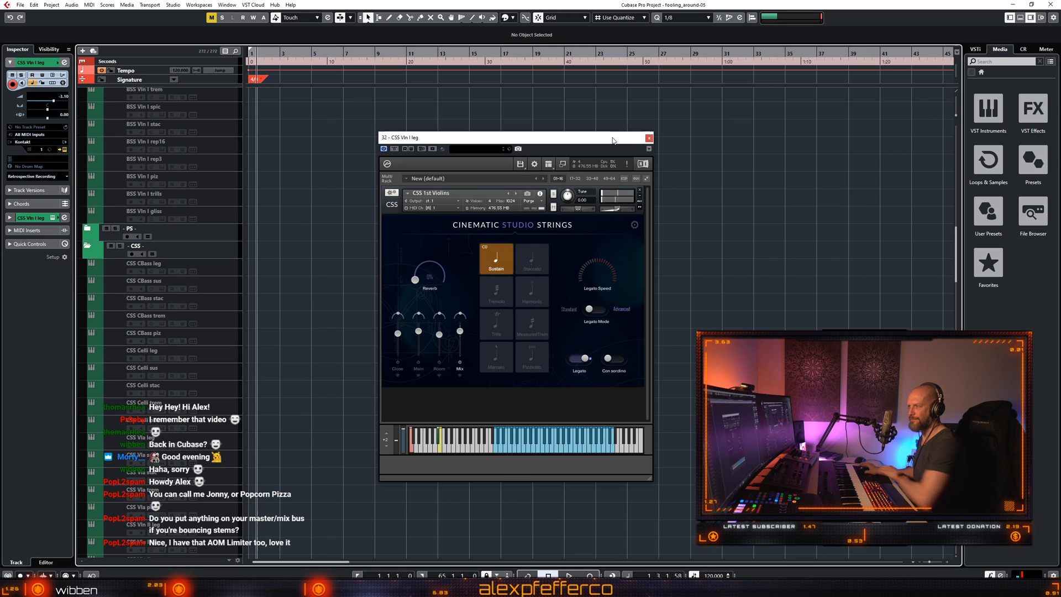
# Unmute the Vox track and set it to Solo Defeat.
pyautogui.scroll(10, 361, 114)
pyautogui.click(101, 118)
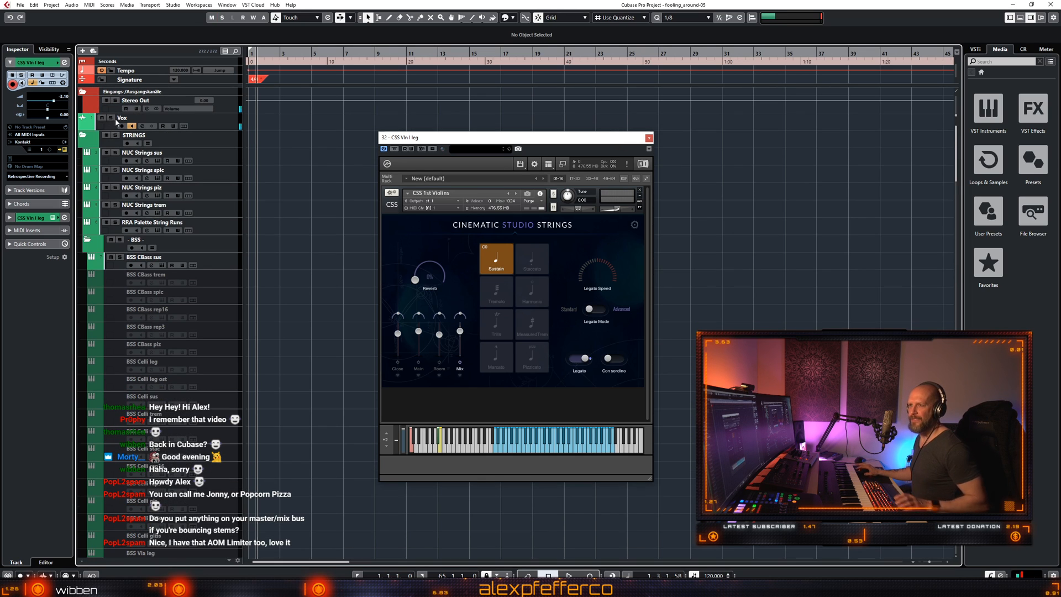
pyautogui.click(101, 120)
pyautogui.click(102, 119)
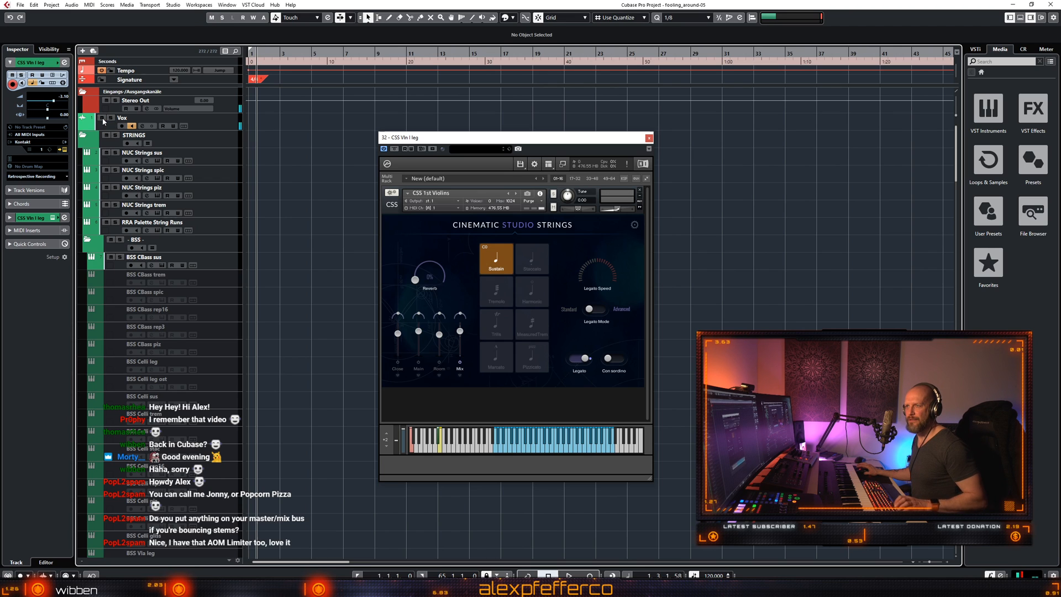
pyautogui.click(102, 119)
pyautogui.click(102, 119)
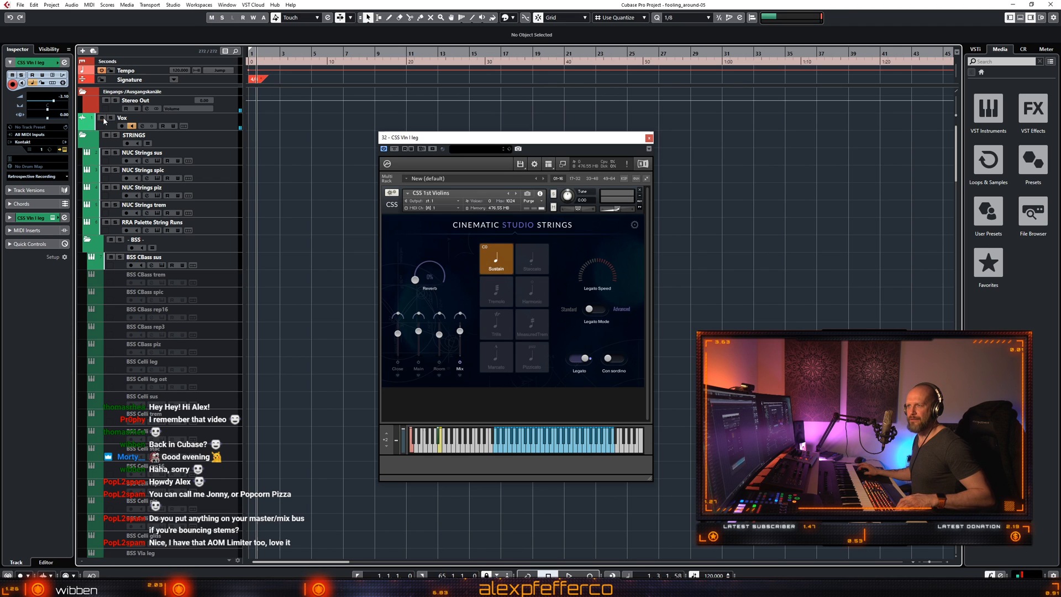
pyautogui.click(113, 121)
pyautogui.click(112, 121)
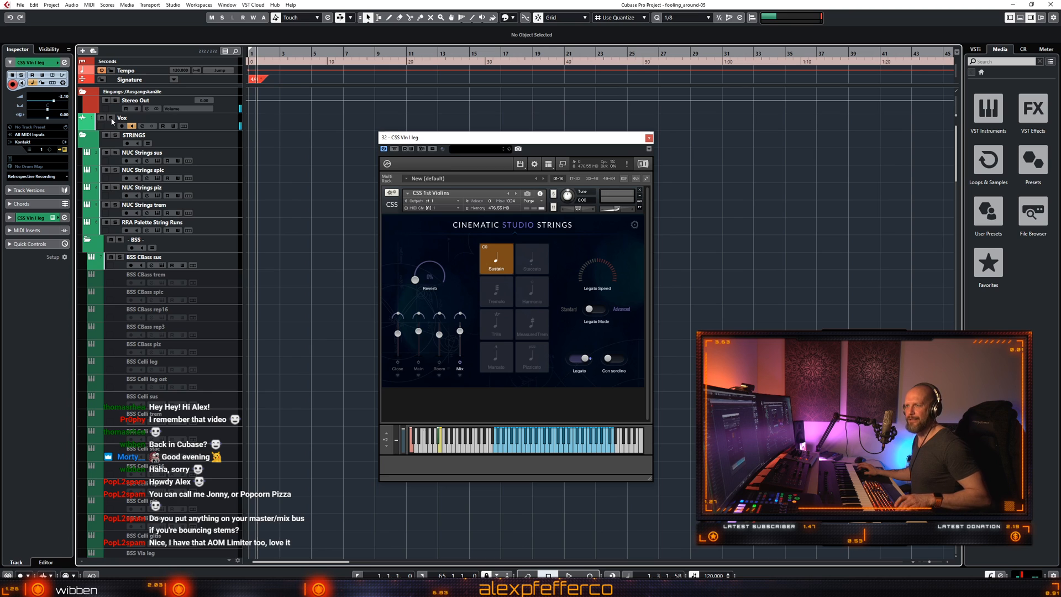
pyautogui.click(112, 120)
pyautogui.click(112, 120)
pyautogui.click(112, 120)
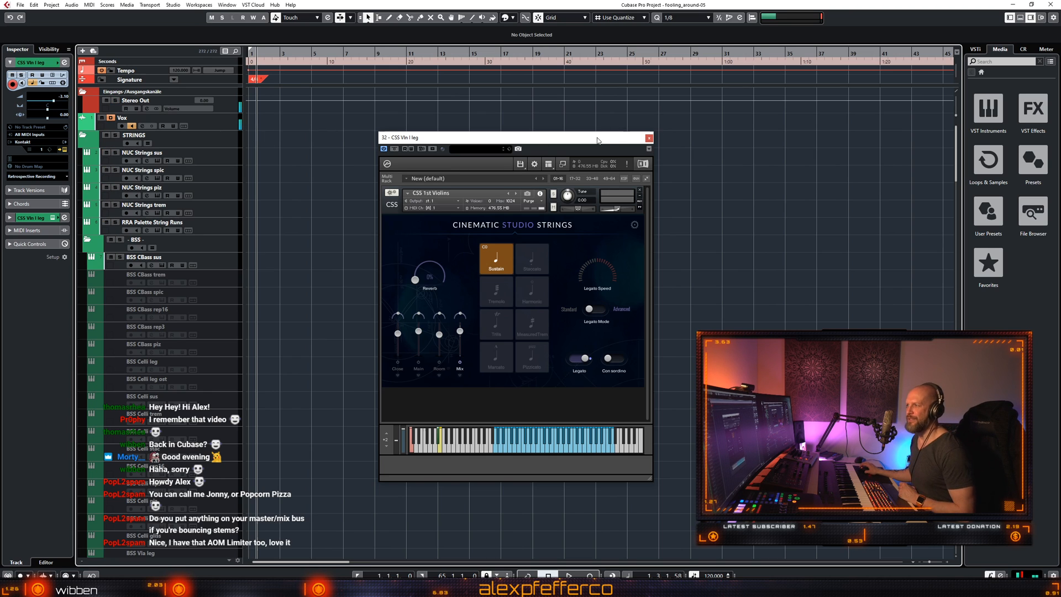
# Move the CSS Vln I leg Kontakt window aside and close it.
pyautogui.moveTo(597, 138); pyautogui.dragTo(641, 144)
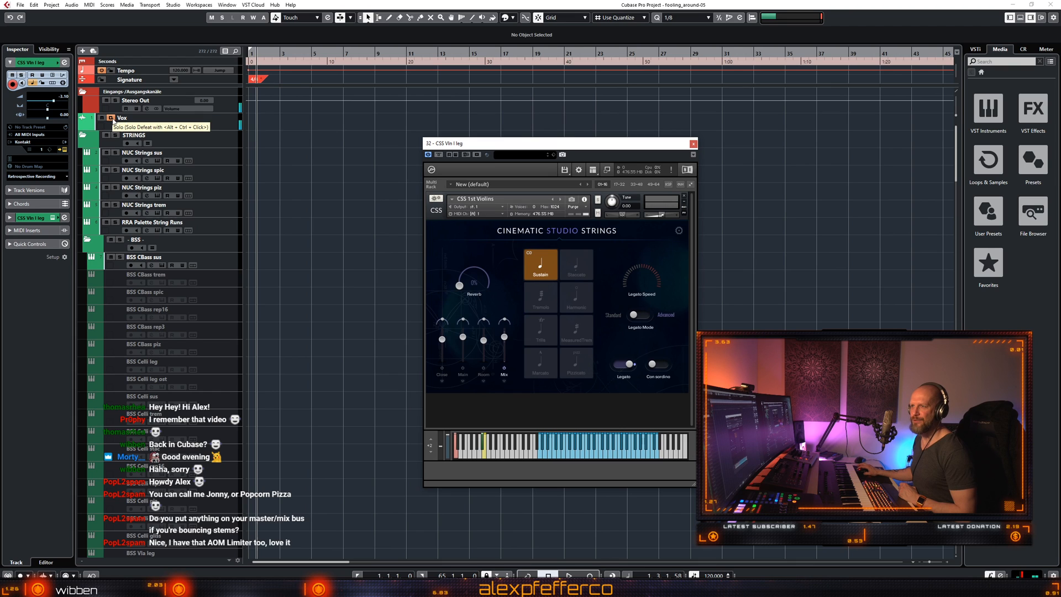
pyautogui.moveTo(586, 141); pyautogui.dragTo(603, 145)
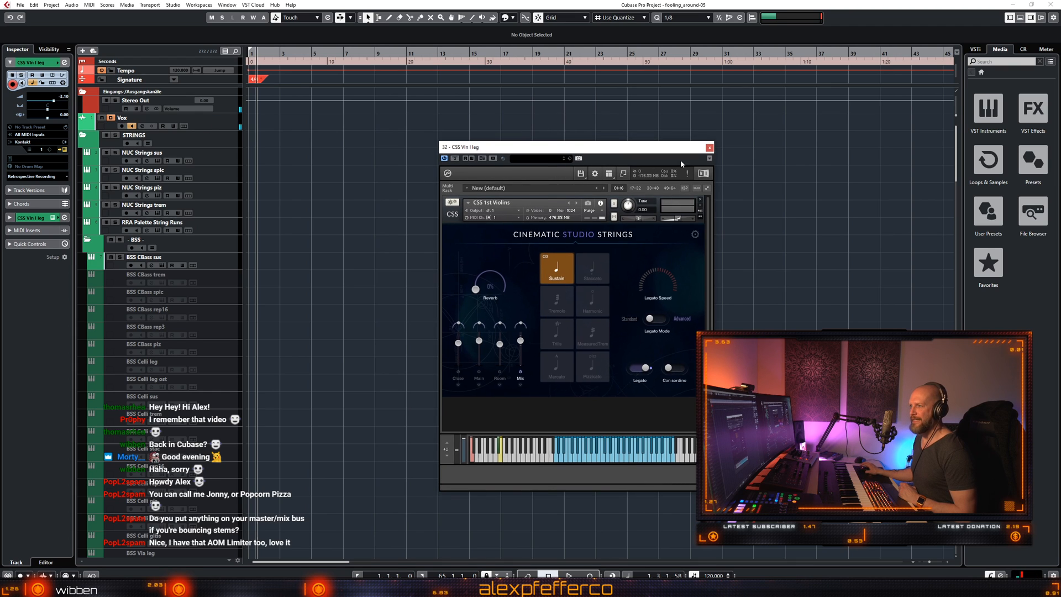
pyautogui.click(710, 148)
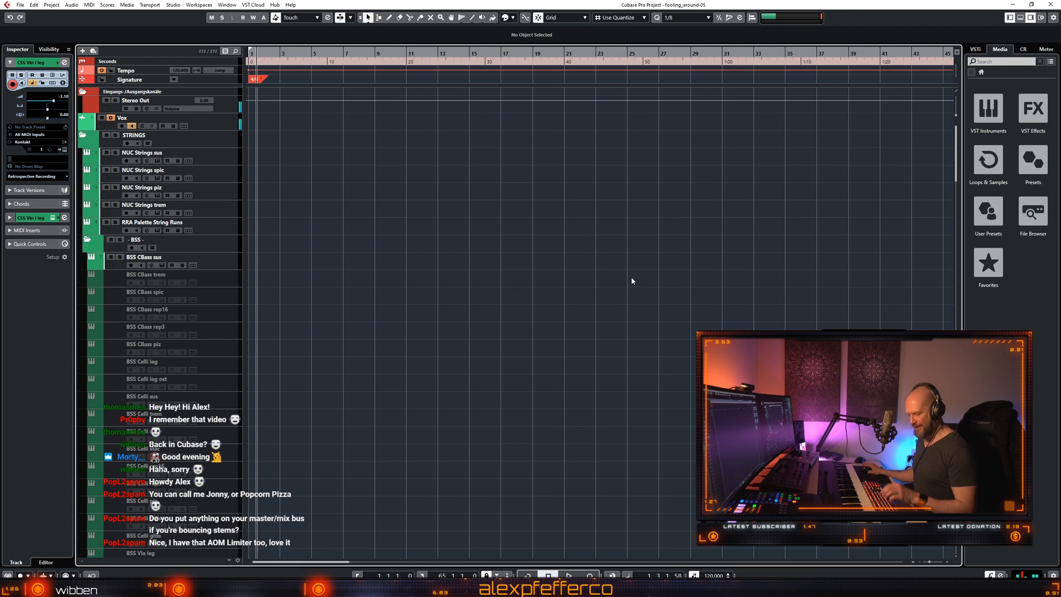
# Review the STRINGS, BRASS and WOODS group channels with their RC 48 inserts in the MixConsole and return to the project window.
pyautogui.press('F3')
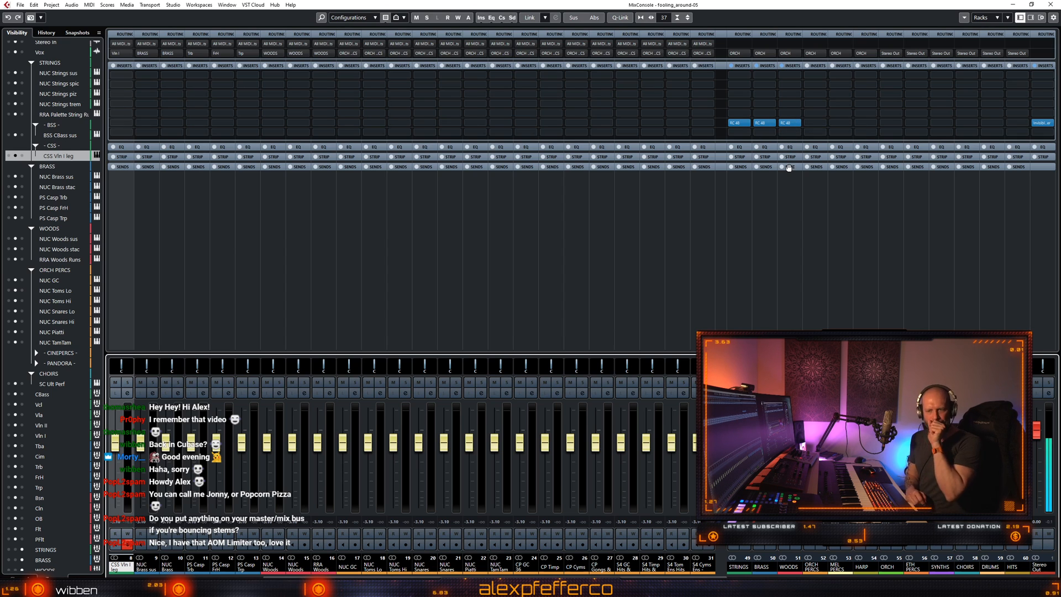
pyautogui.click(741, 240)
pyautogui.click(771, 240)
pyautogui.click(794, 240)
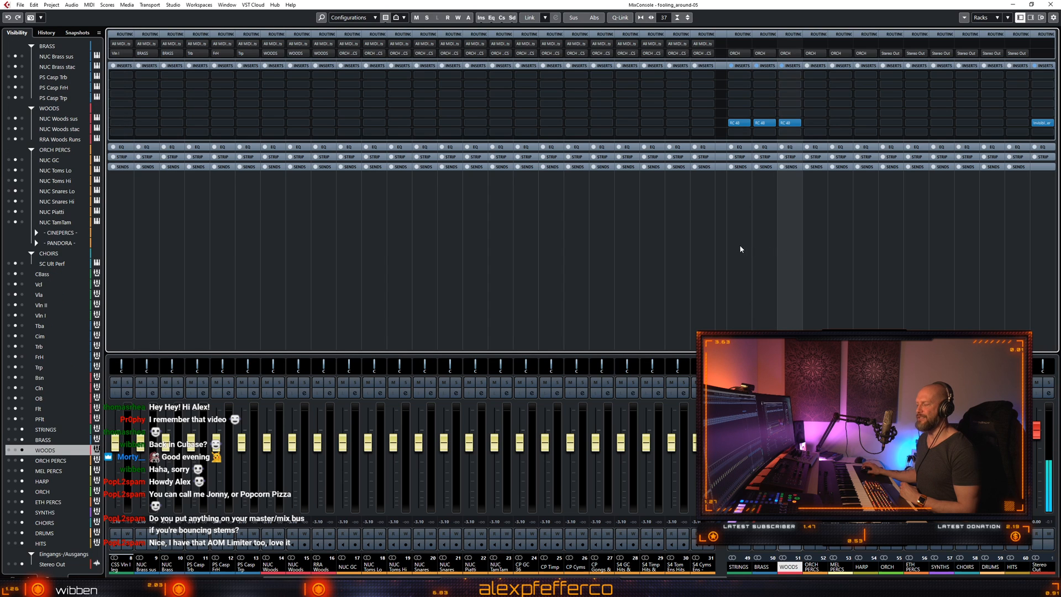
pyautogui.click(740, 249)
pyautogui.click(762, 249)
pyautogui.click(792, 249)
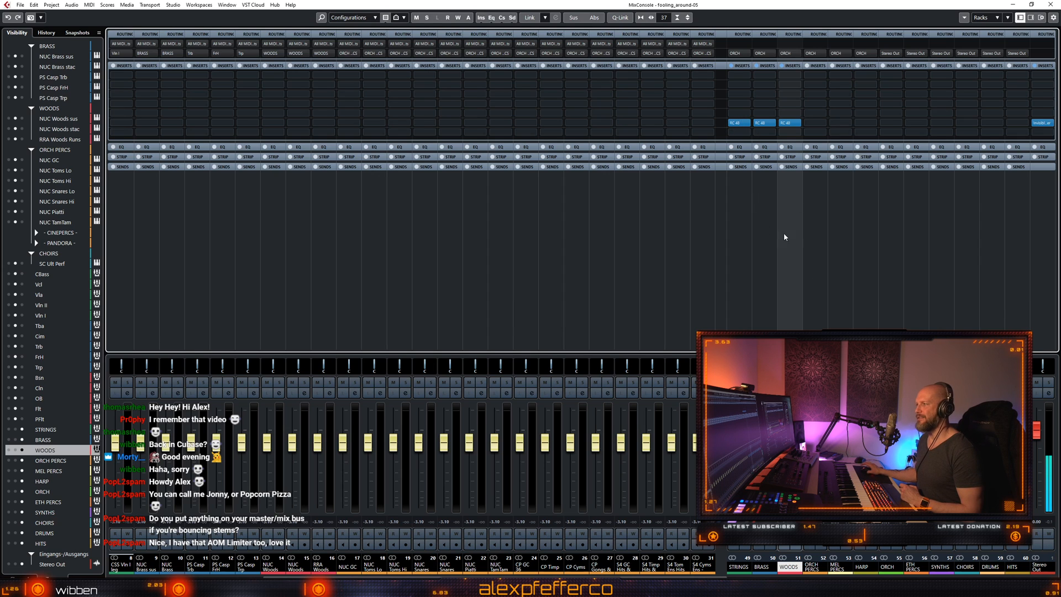
pyautogui.click(749, 227)
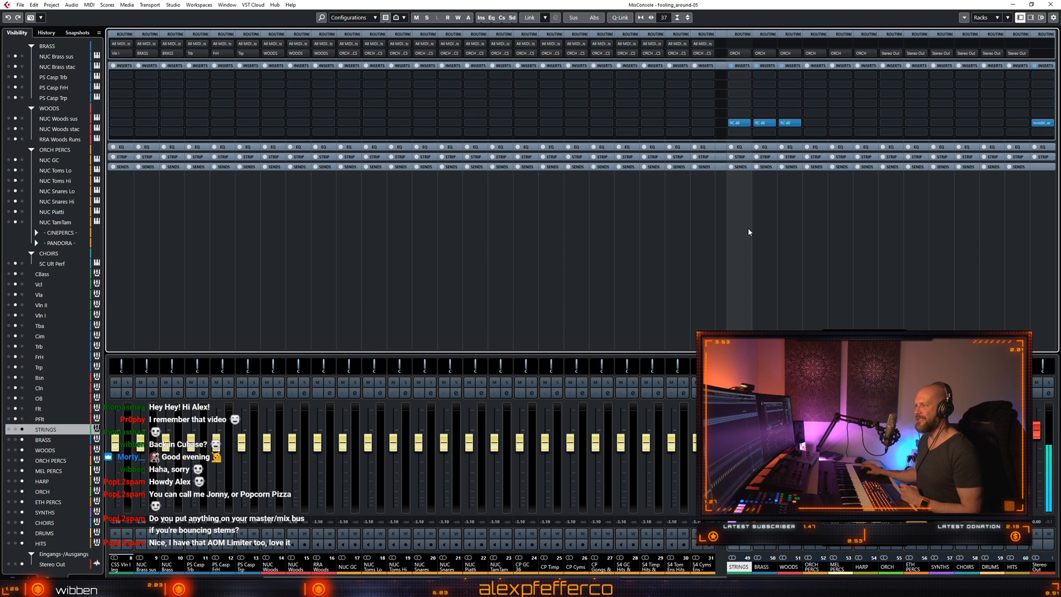
pyautogui.press('F3')
pyautogui.scroll(-15, 572, 267)
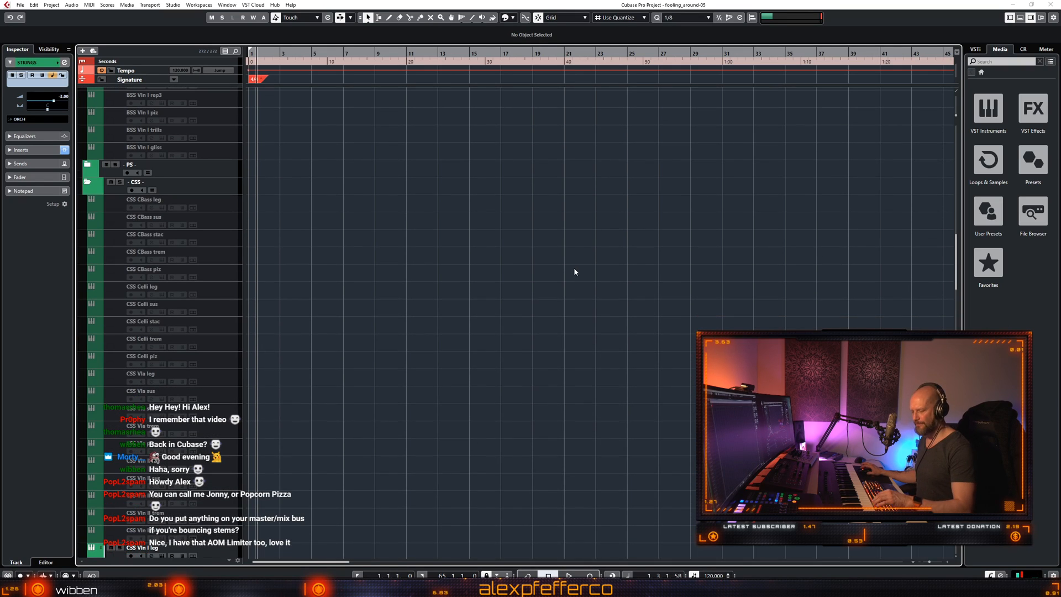
pyautogui.press('F3')
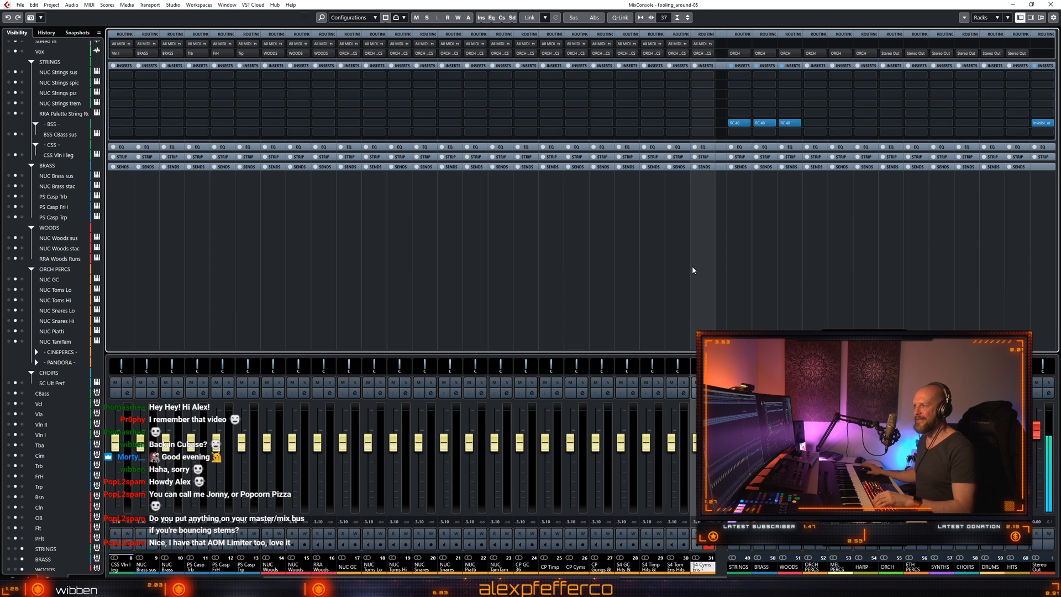
pyautogui.press('F3')
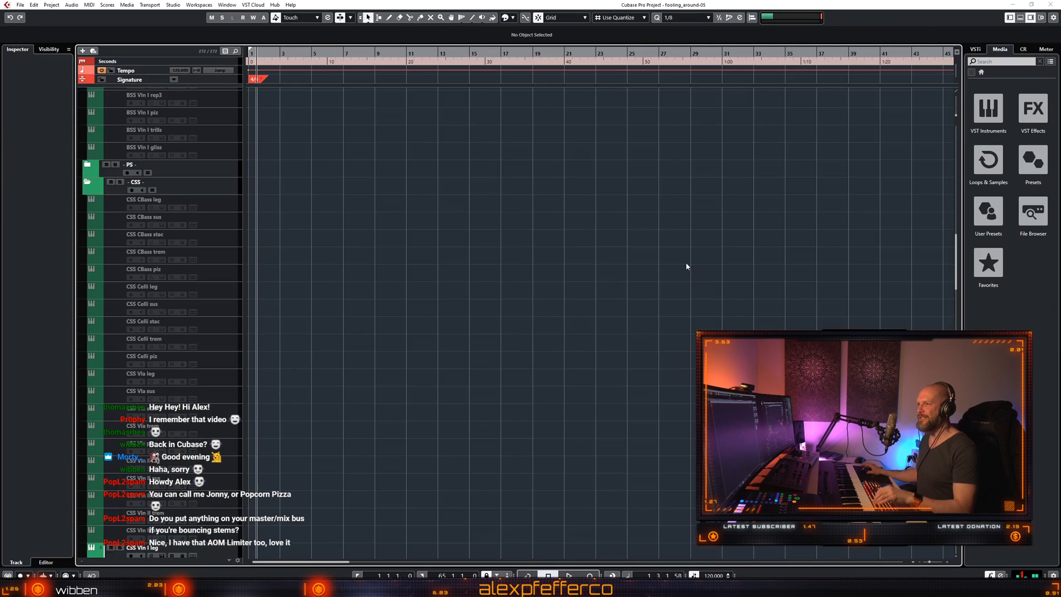
# Collapse the CSS and BSS folders and select the NUC Strings sus track.
pyautogui.click(87, 181)
pyautogui.scroll(15, 440, 183)
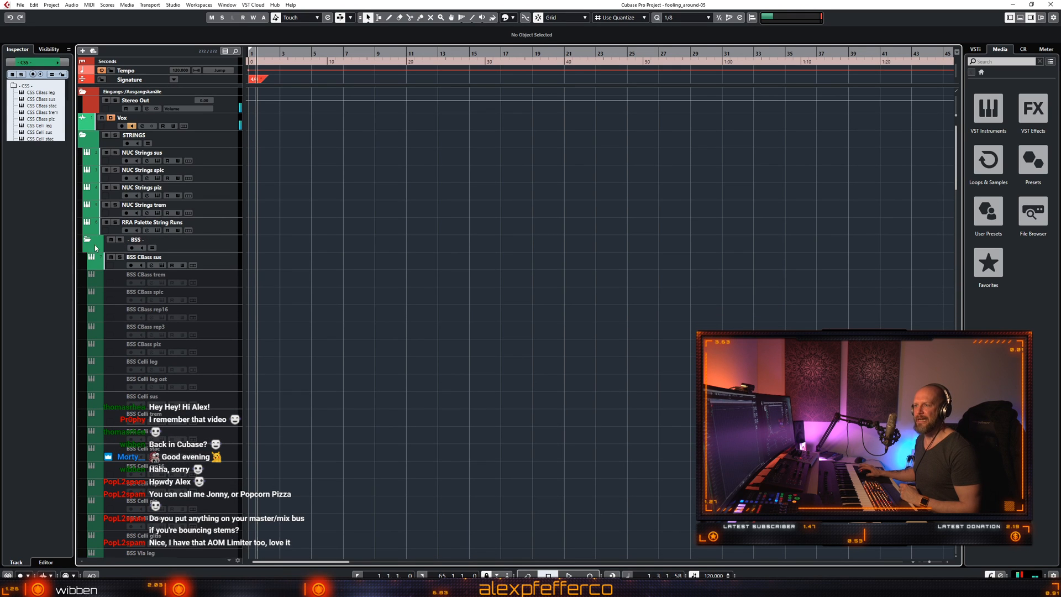
pyautogui.click(88, 240)
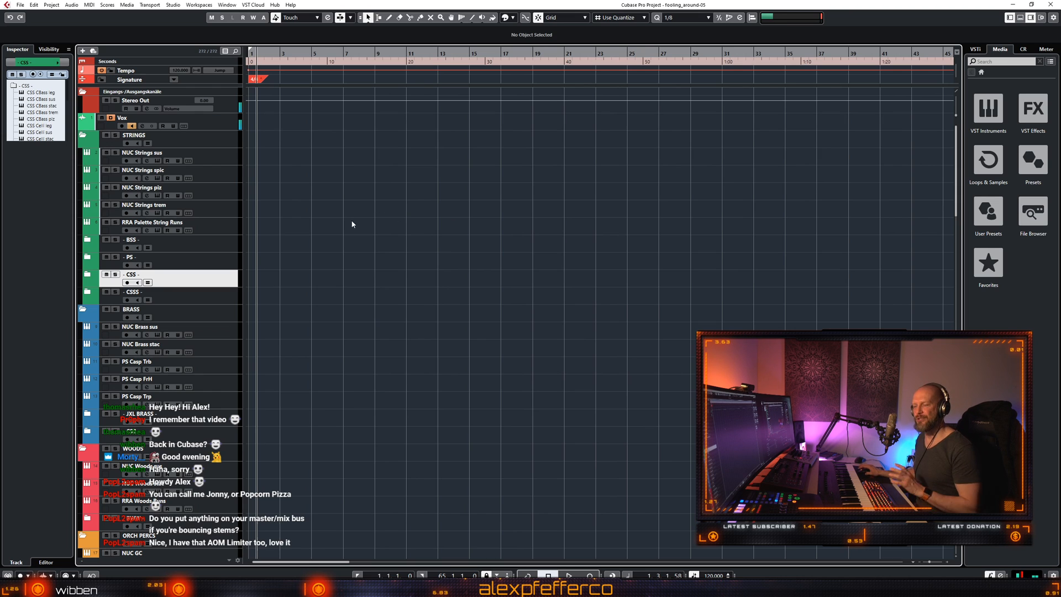
pyautogui.click(225, 246)
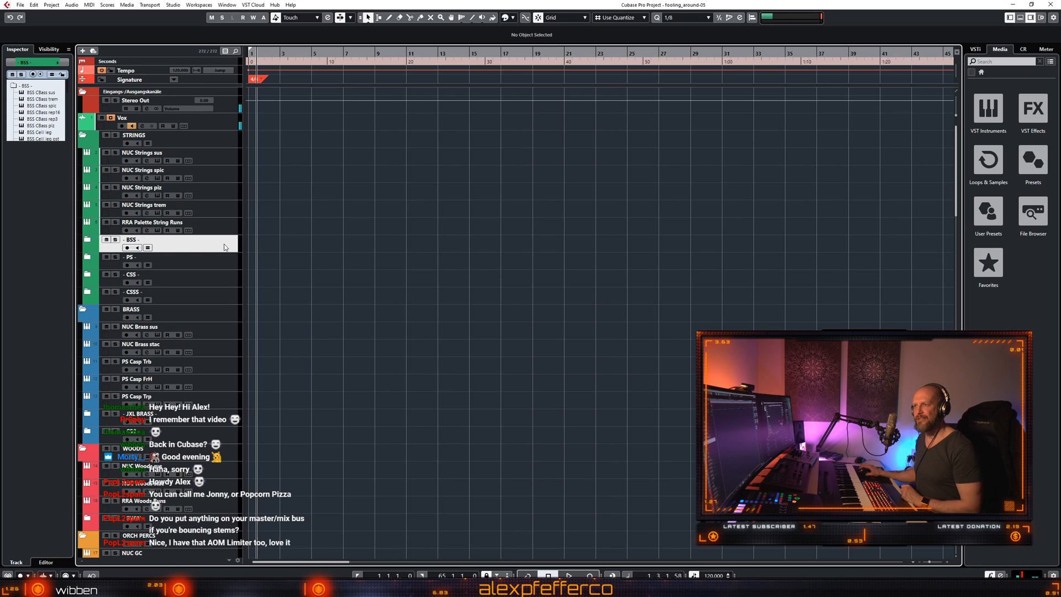
pyautogui.click(228, 160)
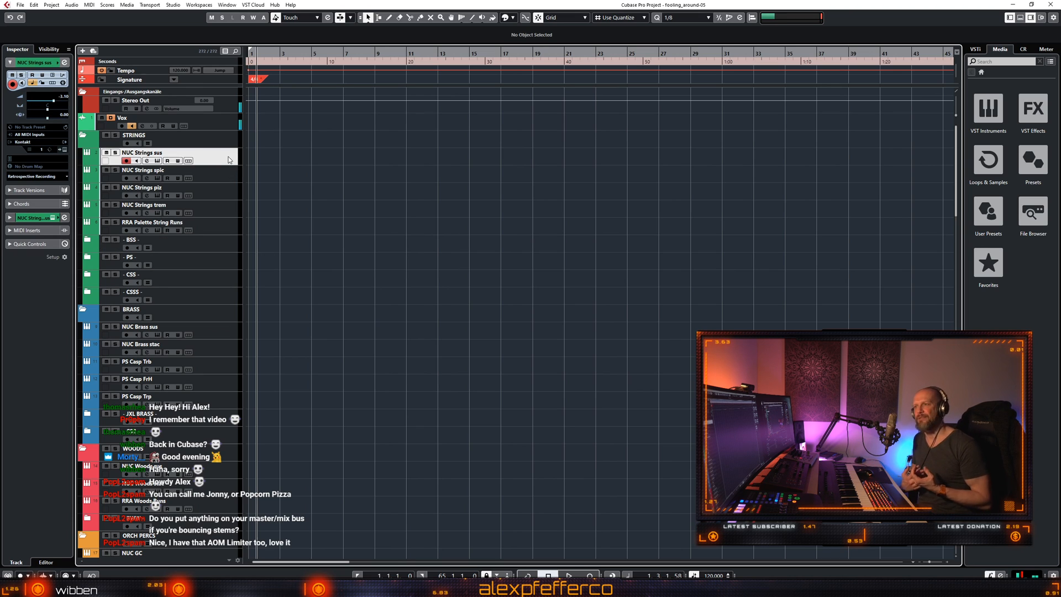
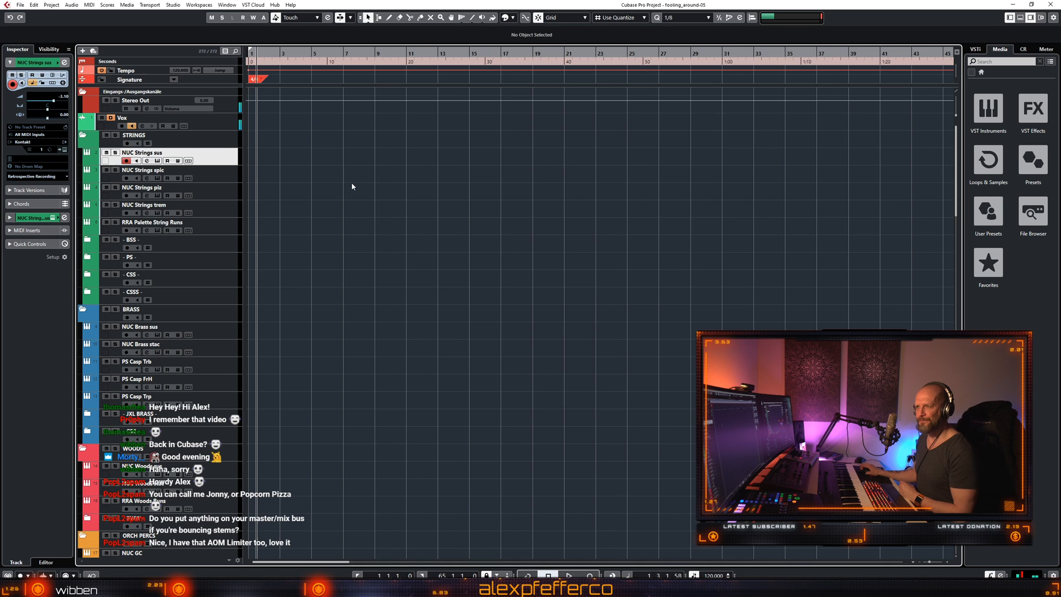
# Look through the template's track list from the STRINGS folder down to the HITS folder and the instrument group channels.
pyautogui.scroll(-20, 352, 186)
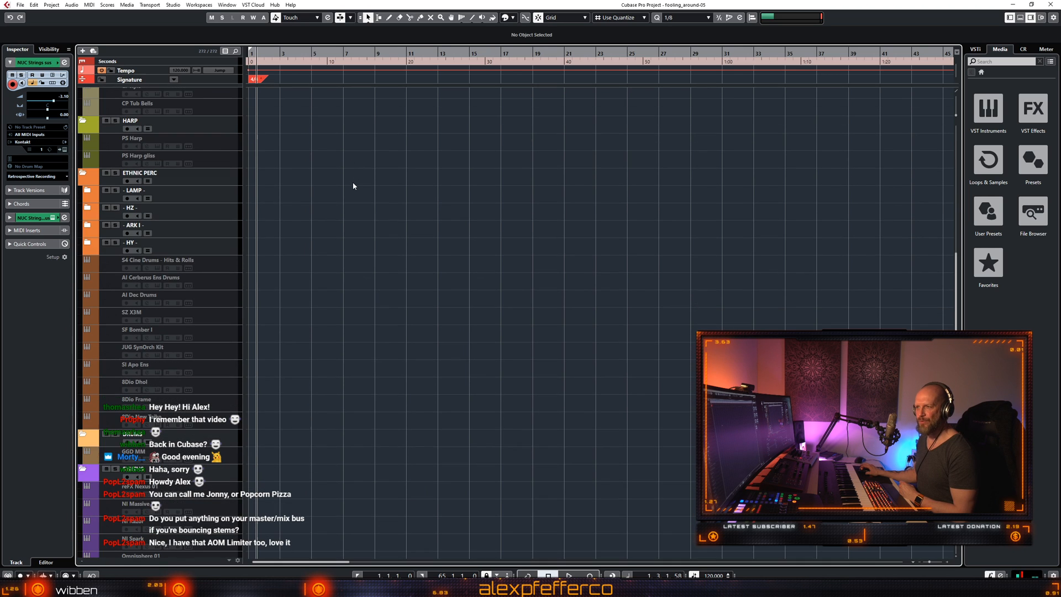
pyautogui.scroll(-10, 353, 186)
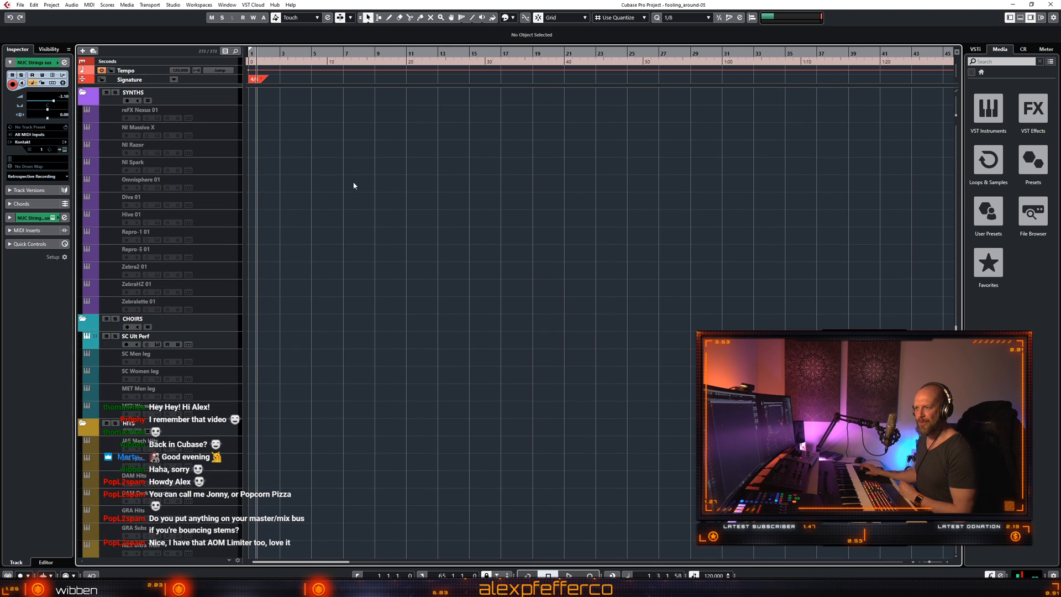
pyautogui.scroll(-3, 354, 186)
pyautogui.scroll(6, 381, 186)
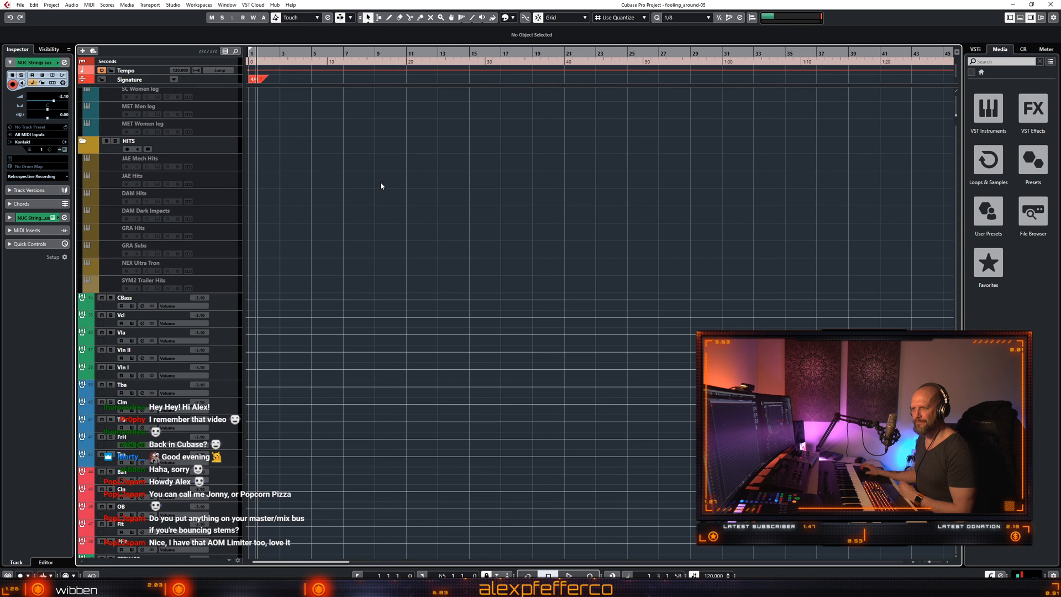
pyautogui.scroll(15, 381, 186)
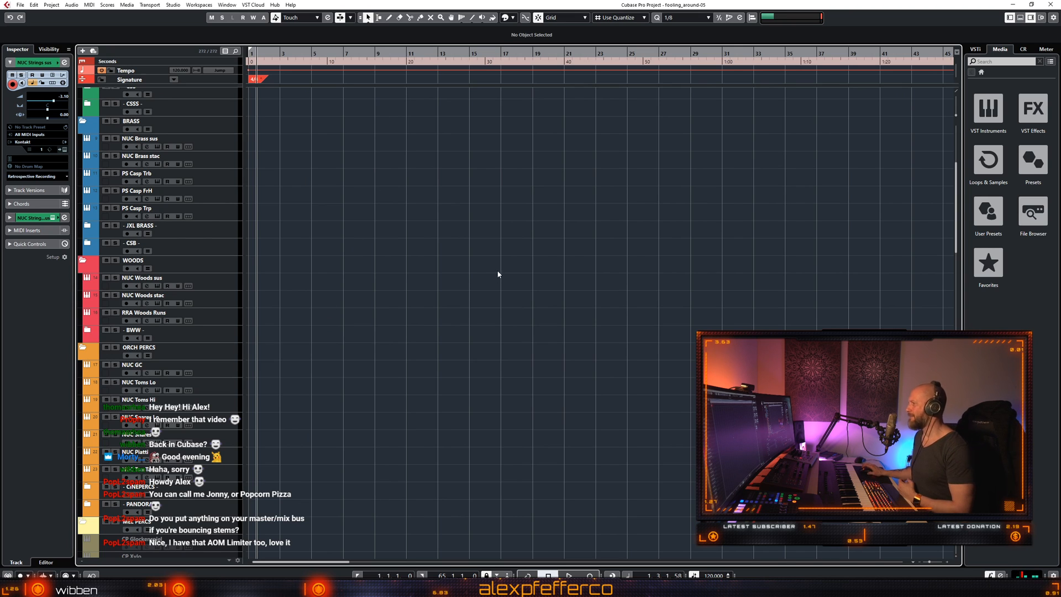
pyautogui.scroll(5, 479, 243)
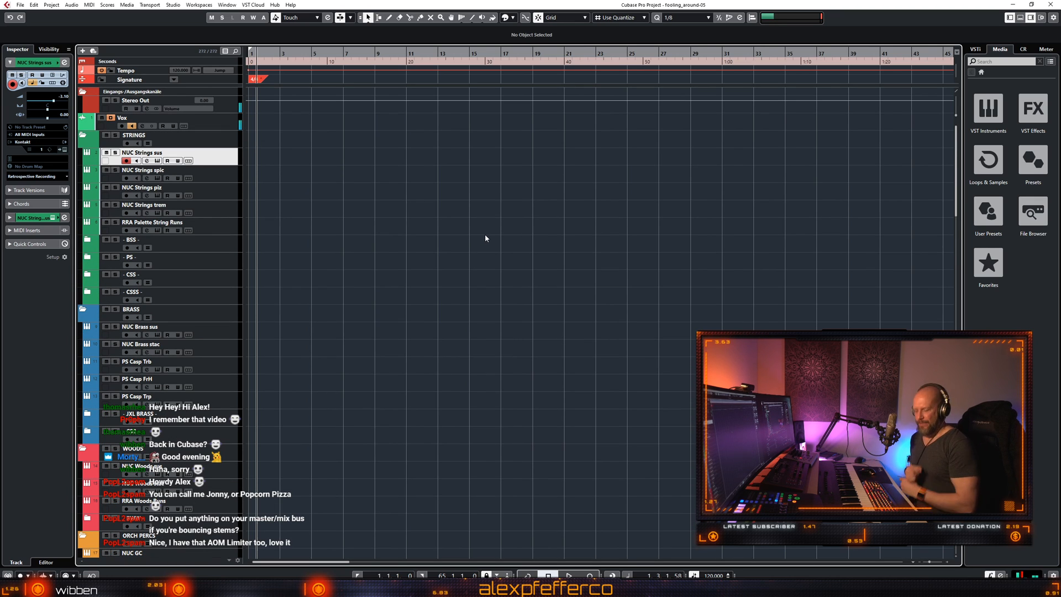
# Search the insert effects for the STRINGS group in the MixConsole for "PRO" and "eq", leaving the slot empty.
pyautogui.press('F3')
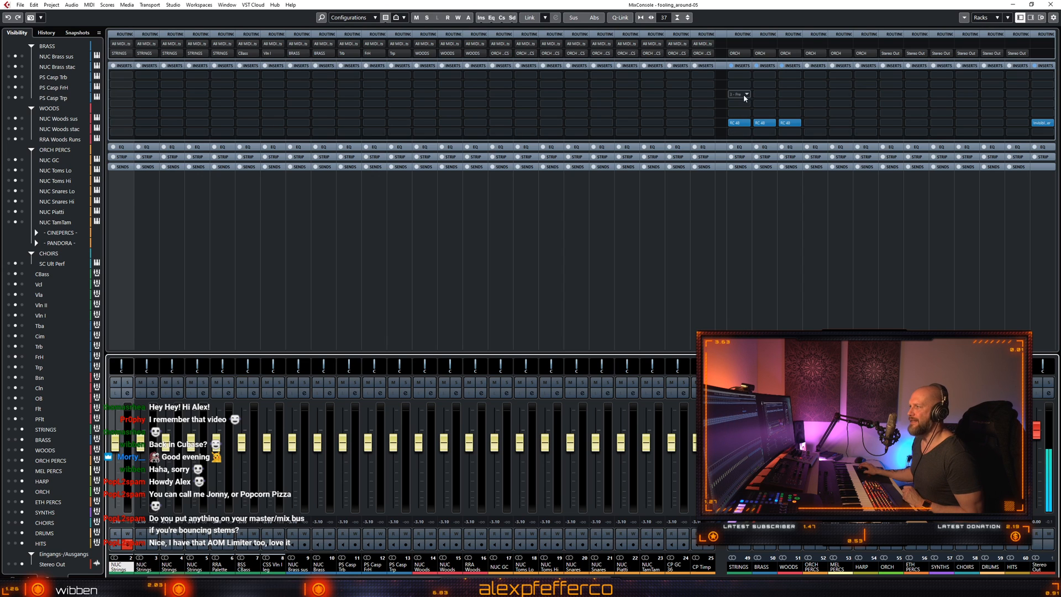
pyautogui.click(745, 98)
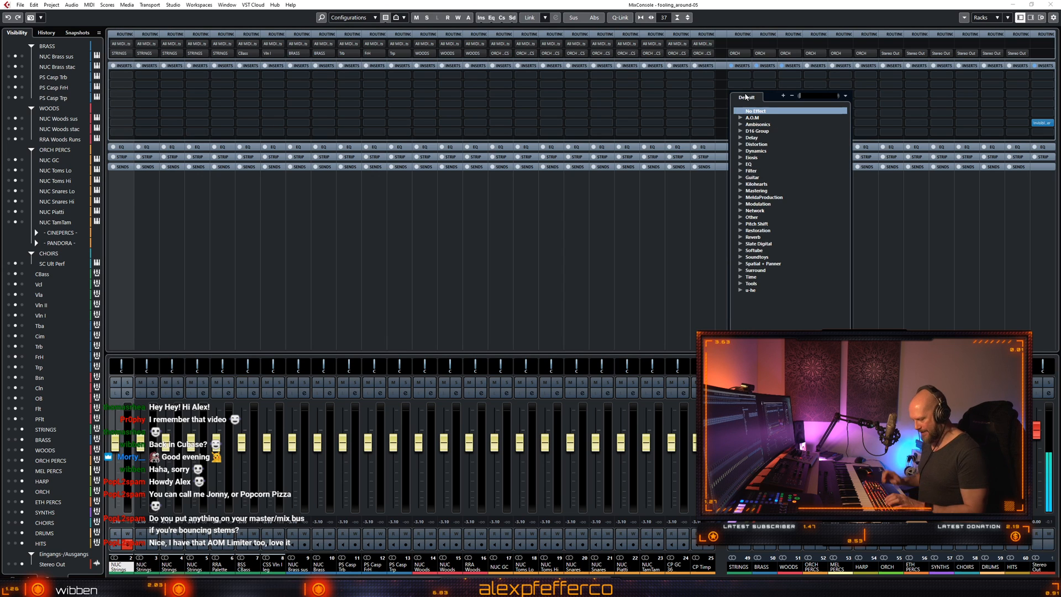
pyautogui.write('PRO')
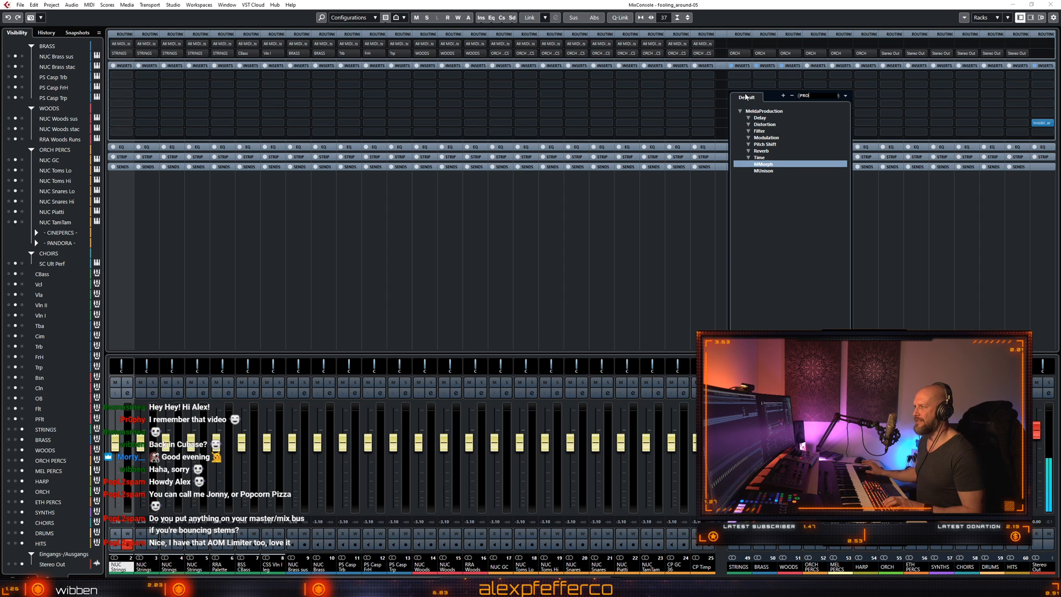
pyautogui.press('BackSpace')
pyautogui.press('BackSpace')
pyautogui.press('BackSpace')
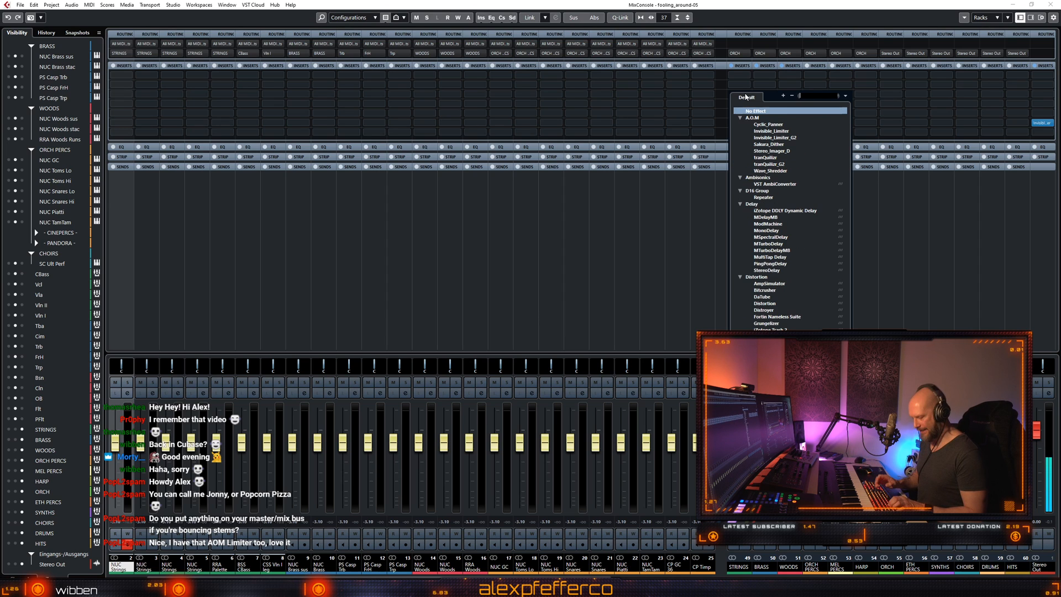
pyautogui.write('eq')
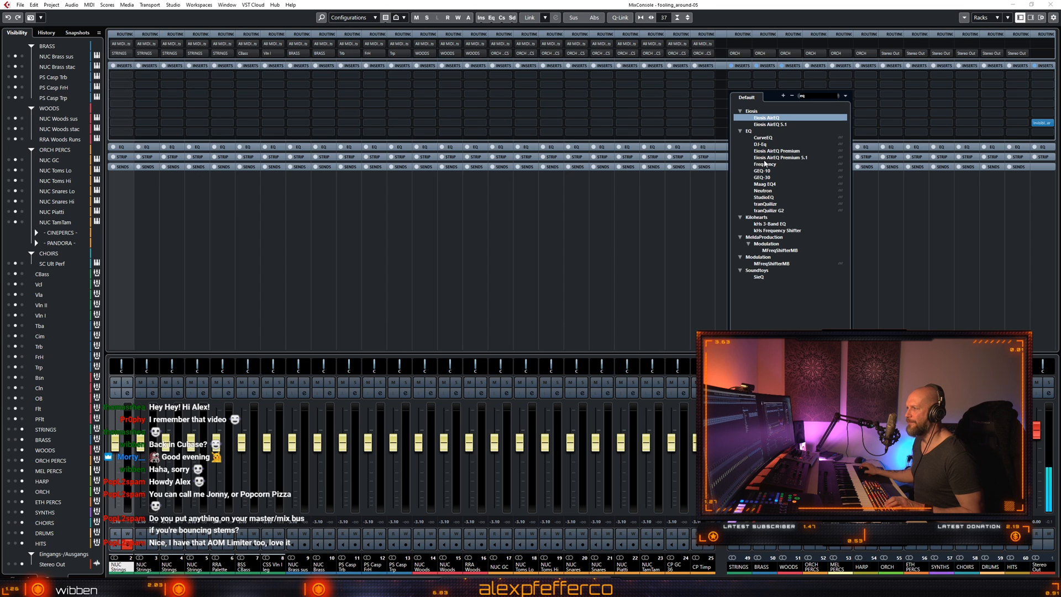
pyautogui.click(641, 277)
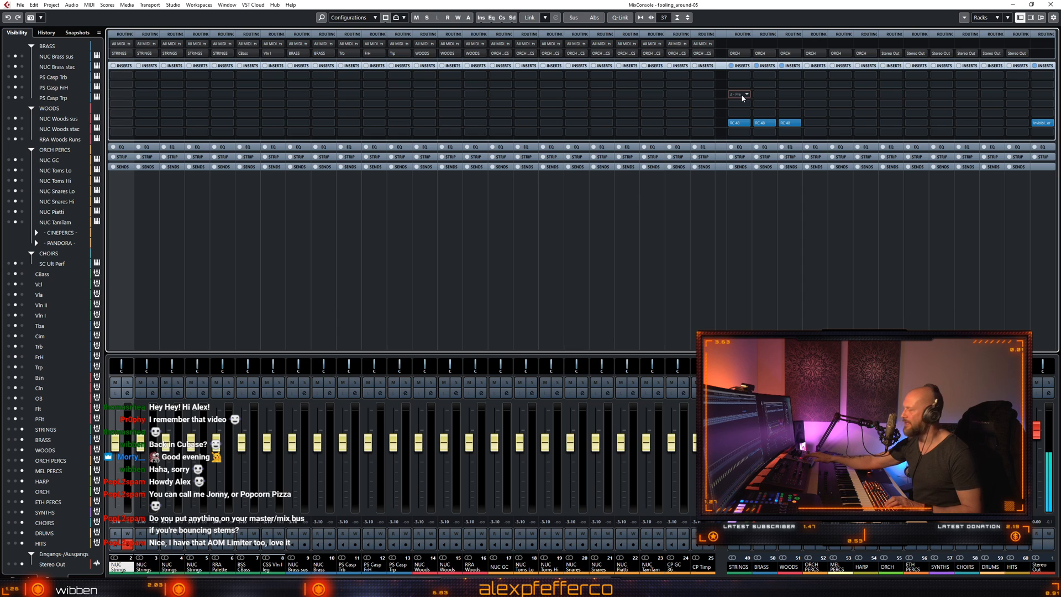
# Try an EQ cut of about 5 dB near 3.9 kHz on the high-mid band of NUC Strings sus.
pyautogui.press('e')
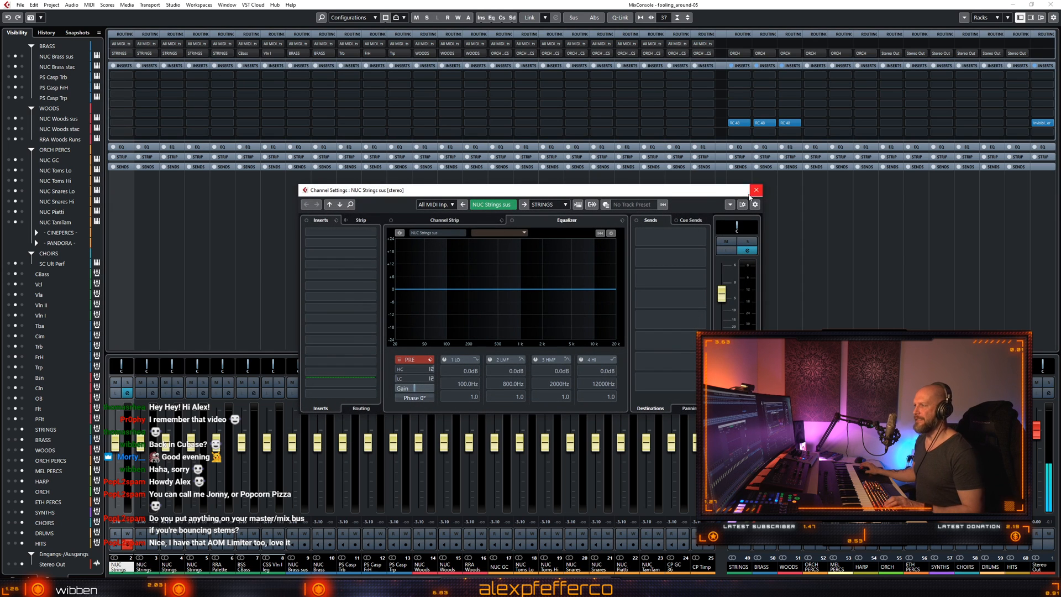
pyautogui.moveTo(696, 194); pyautogui.dragTo(744, 195)
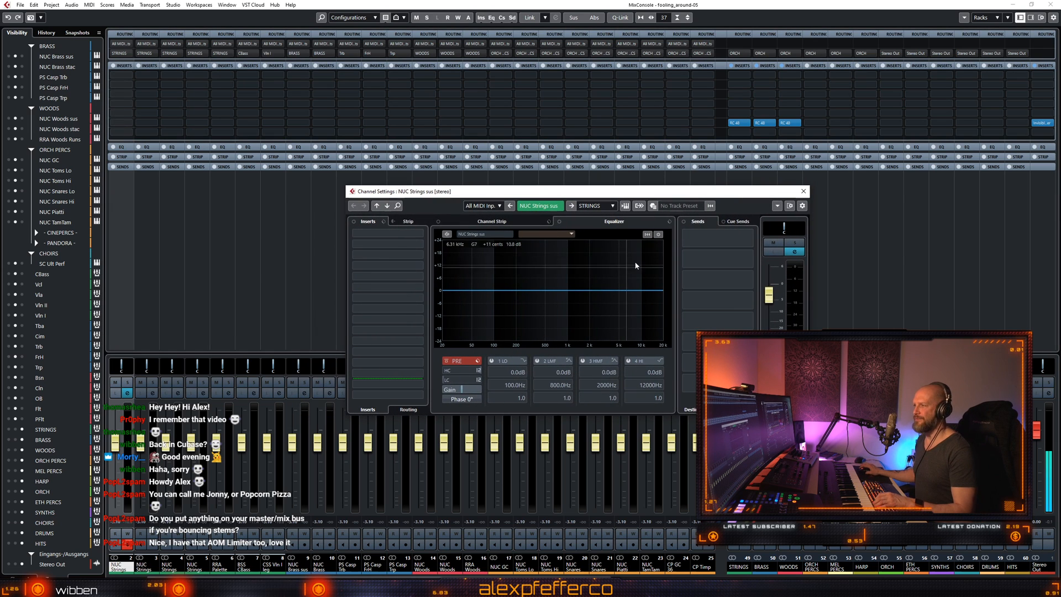
pyautogui.moveTo(600, 294); pyautogui.dragTo(617, 289)
pyautogui.moveTo(616, 293); pyautogui.dragTo(612, 304)
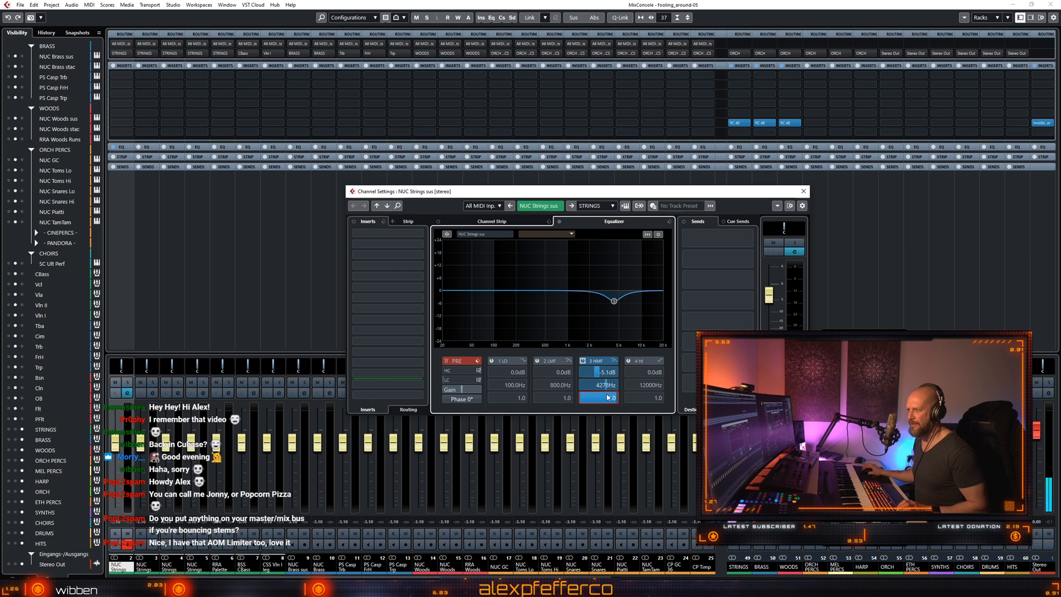
pyautogui.write('0')
pyautogui.press('Return')
pyautogui.scroll(2, 605, 398)
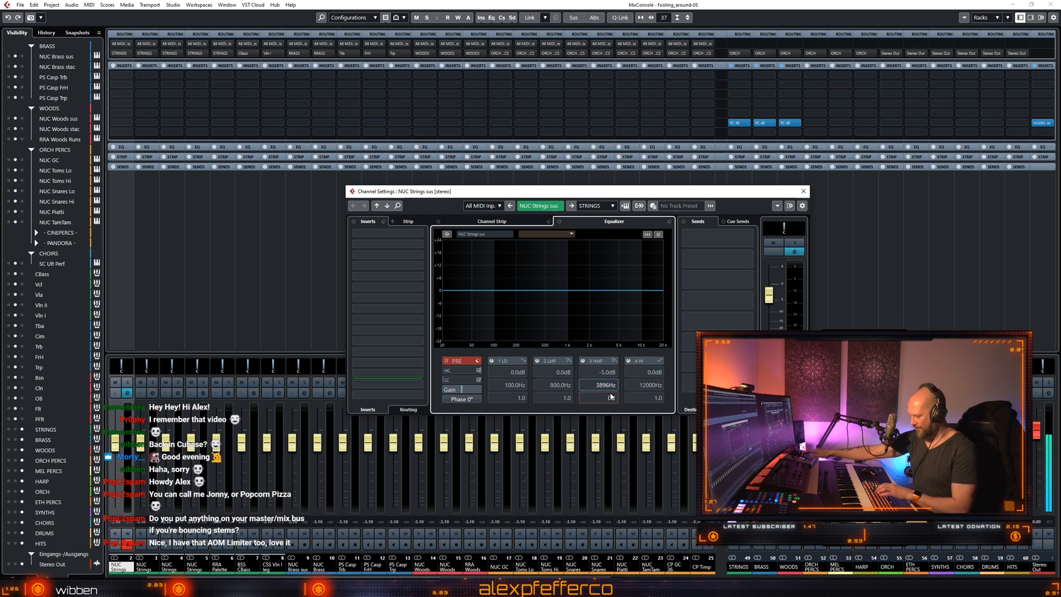
# Expand the CSS folder in the project window, select CSS Vln I leg, and view and close its channel settings.
pyautogui.click(215, 204)
pyautogui.press('F3')
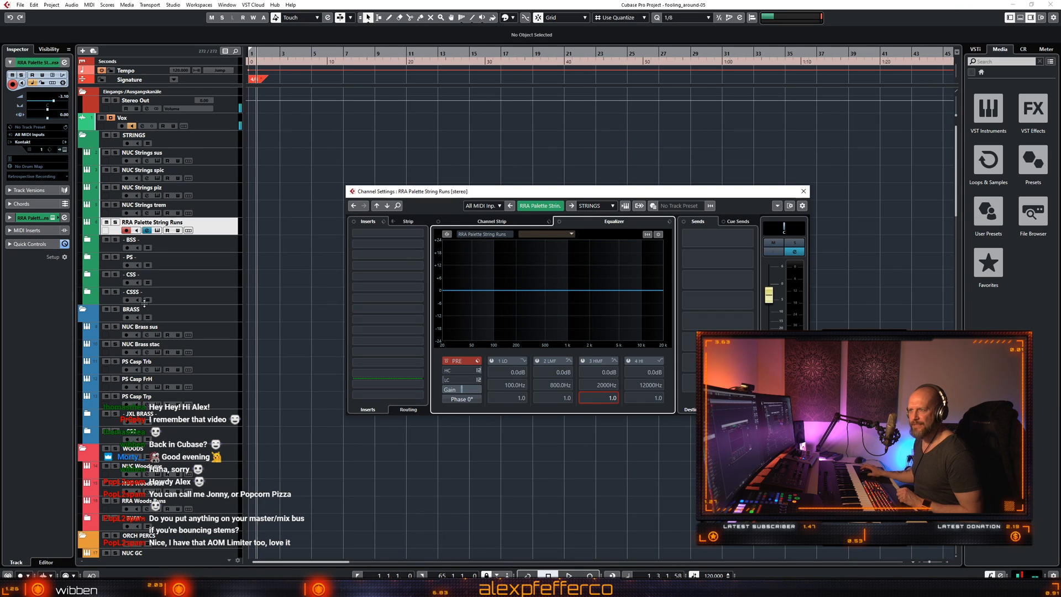
pyautogui.click(86, 285)
pyautogui.scroll(-5, 327, 321)
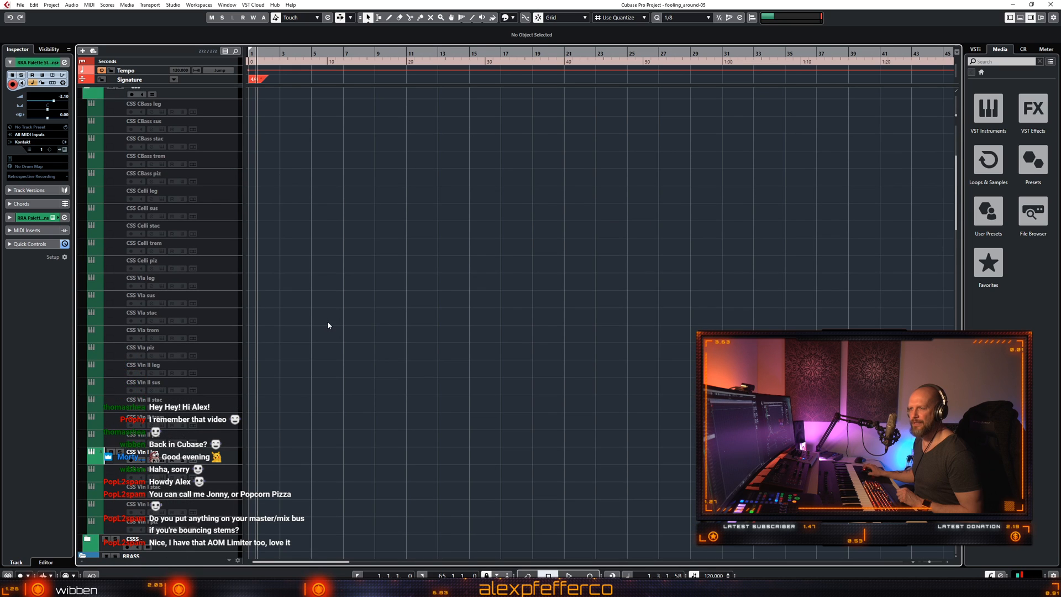
pyautogui.scroll(-4, 327, 320)
pyautogui.click(220, 271)
pyautogui.scroll(2, 393, 283)
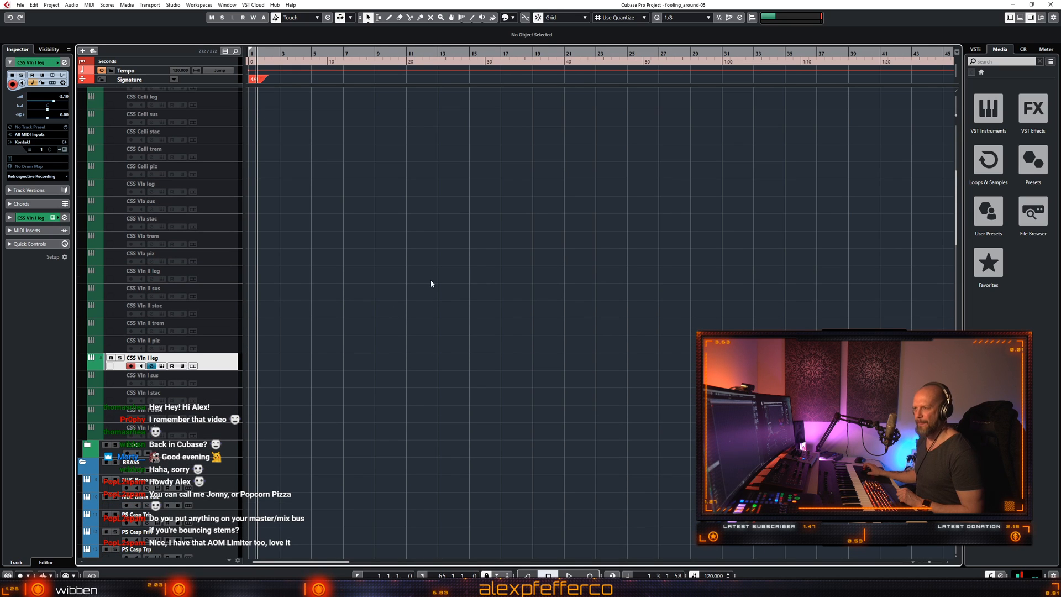
pyautogui.press('e')
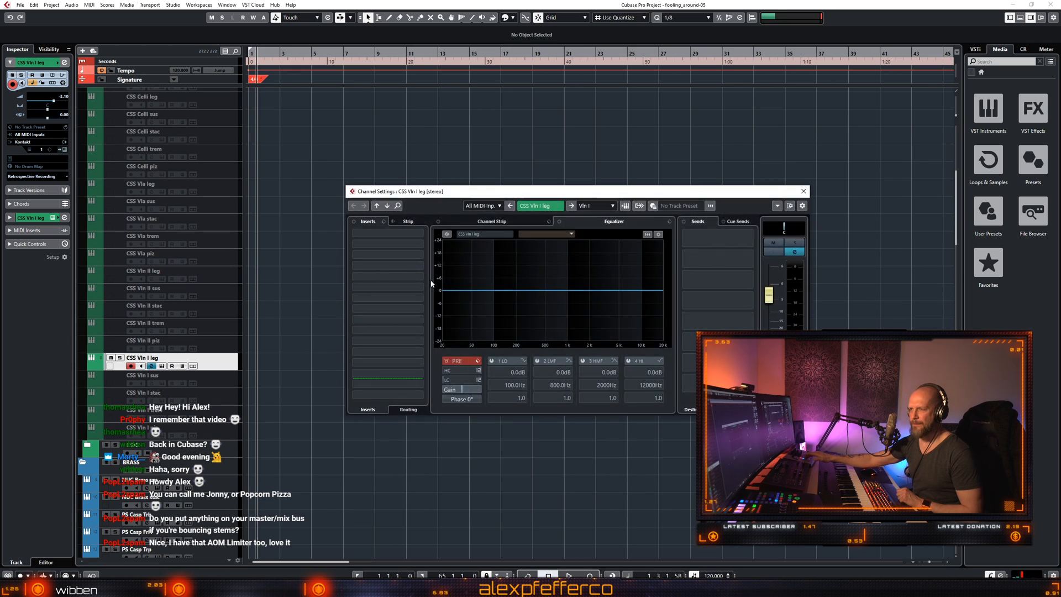
pyautogui.press('e')
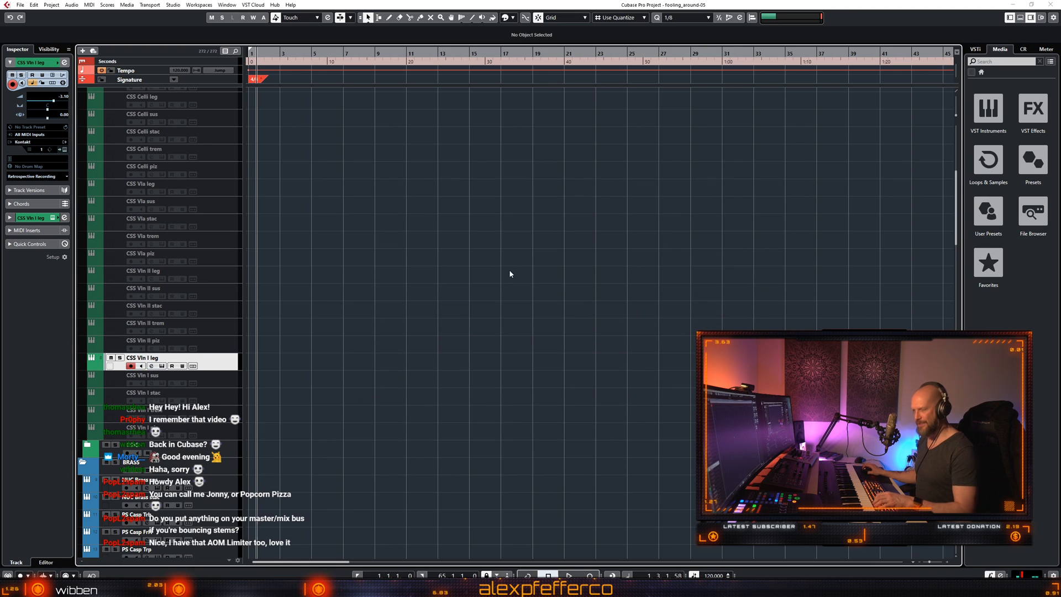
# Select the STRINGS group channel in the MixConsole, then view and close its channel settings.
pyautogui.press('F3')
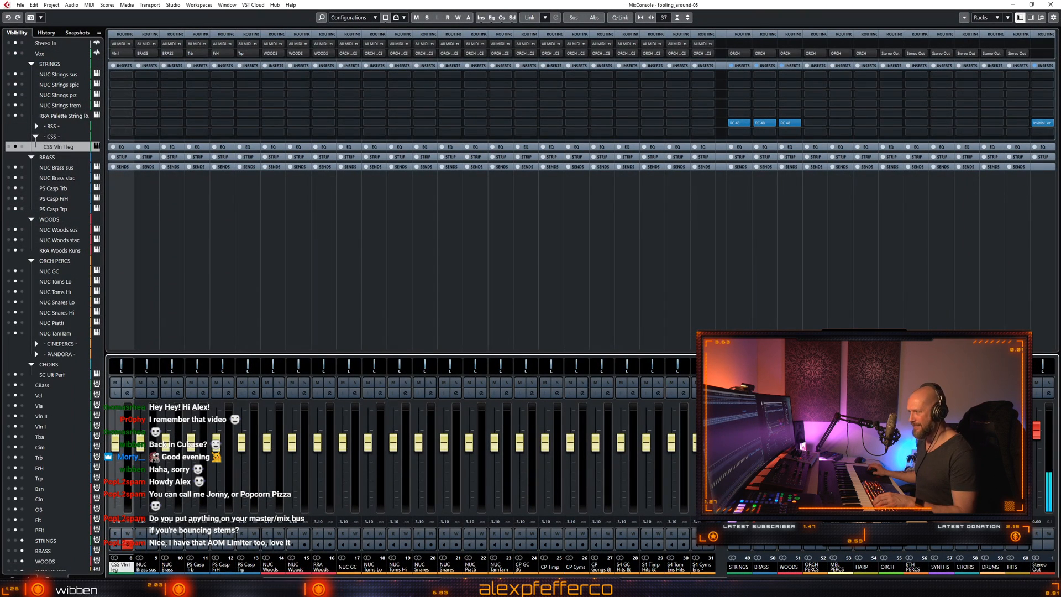
pyautogui.hscroll(1, 401, 442)
pyautogui.hscroll(2, 401, 442)
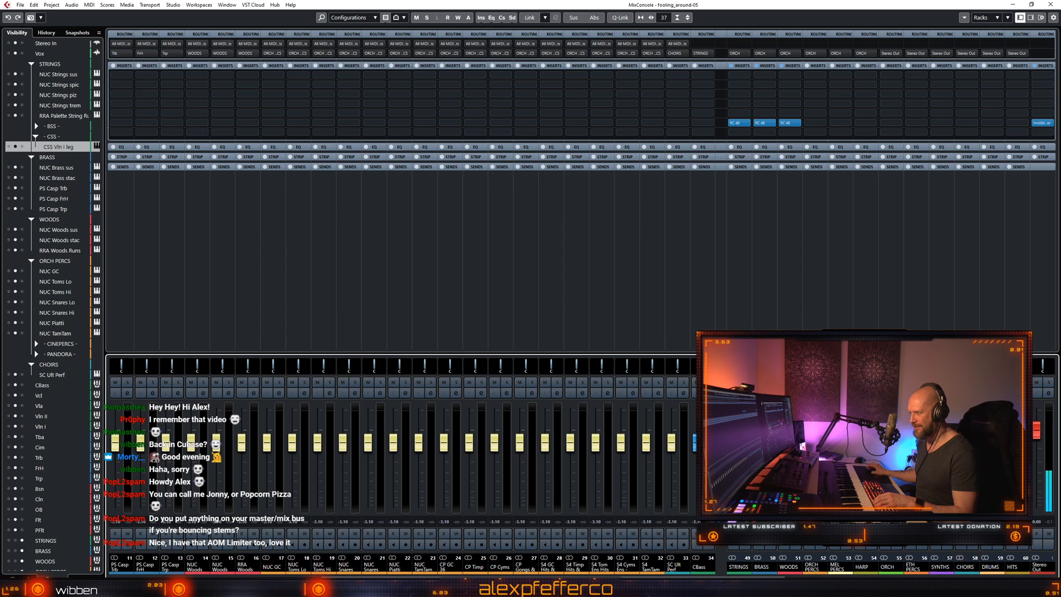
pyautogui.click(738, 567)
pyautogui.press('e')
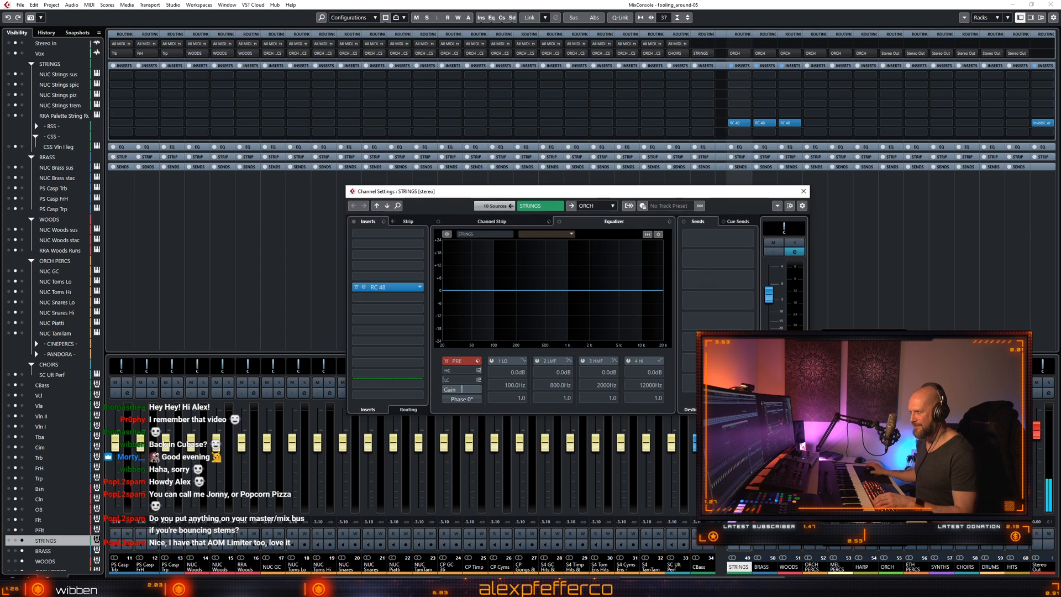
pyautogui.click(804, 192)
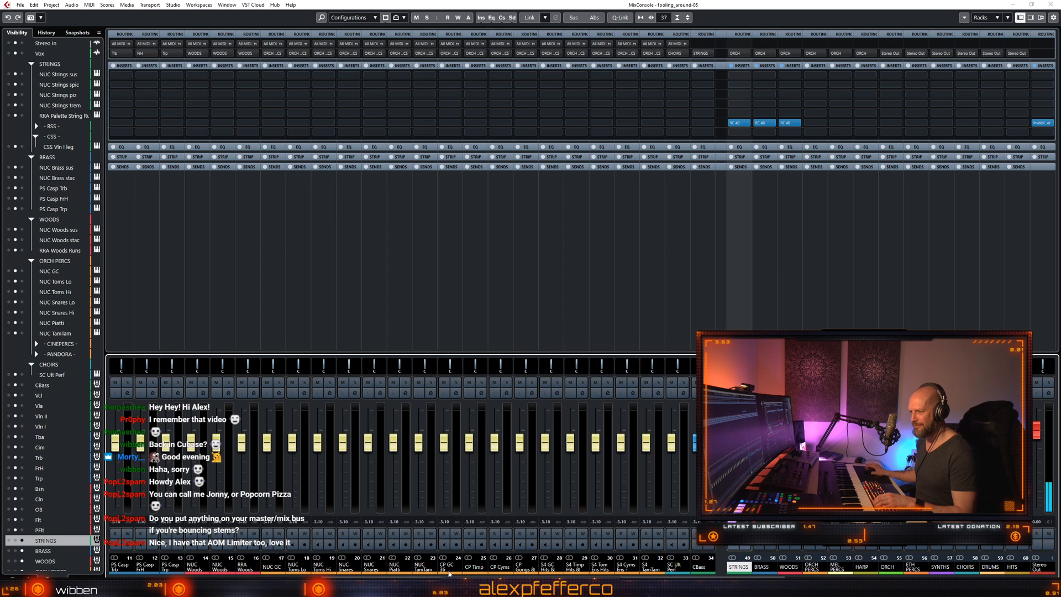
# Look across the MixConsole's instrument and group channels, and view the STRINGS channel settings again before closing them.
pyautogui.hscroll(-5, 403, 464)
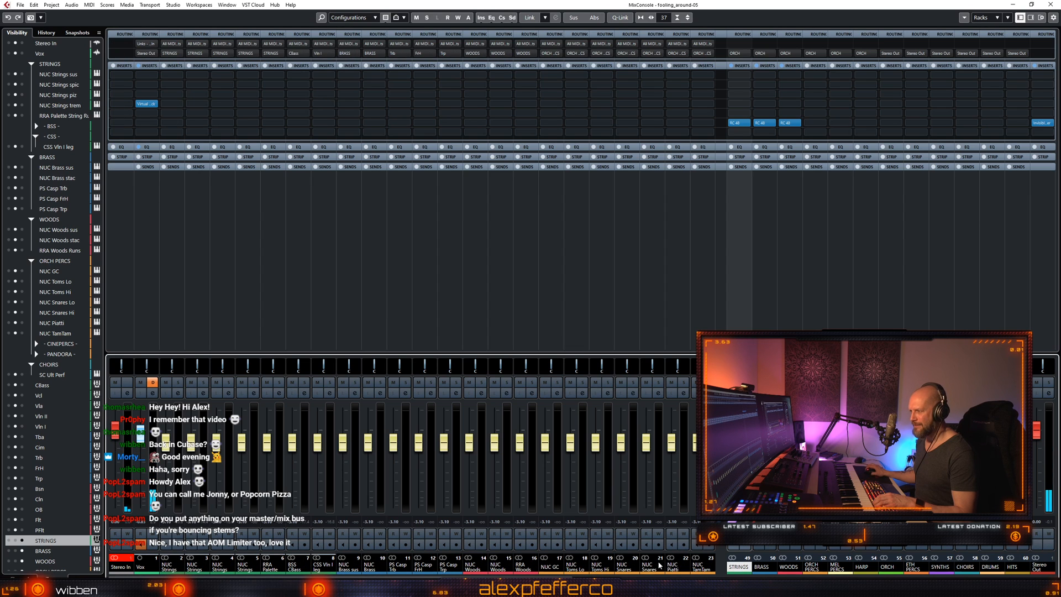
pyautogui.hscroll(5, 624, 566)
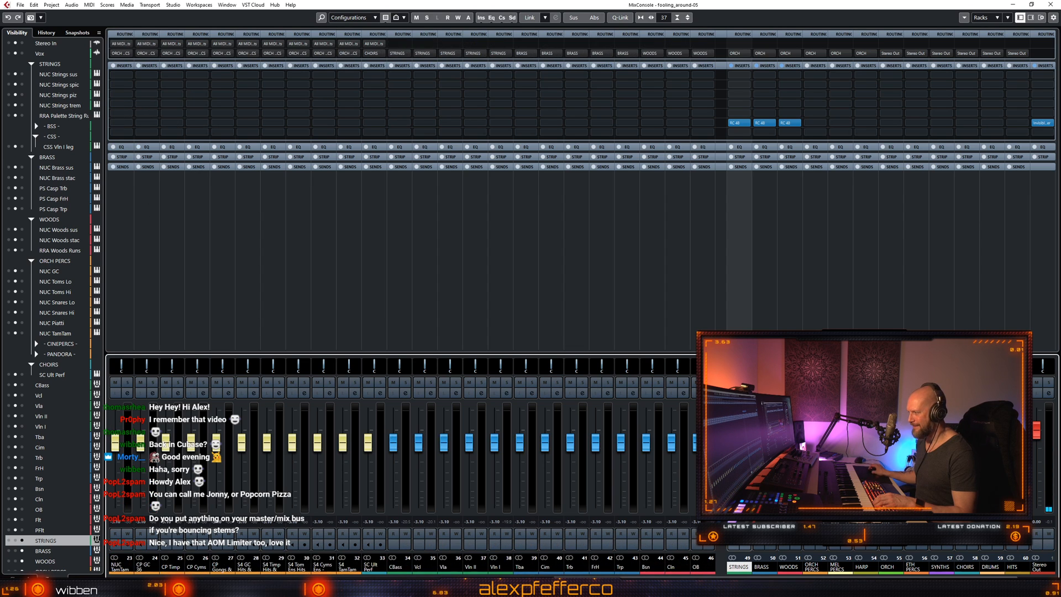
pyautogui.hscroll(-2, 404, 464)
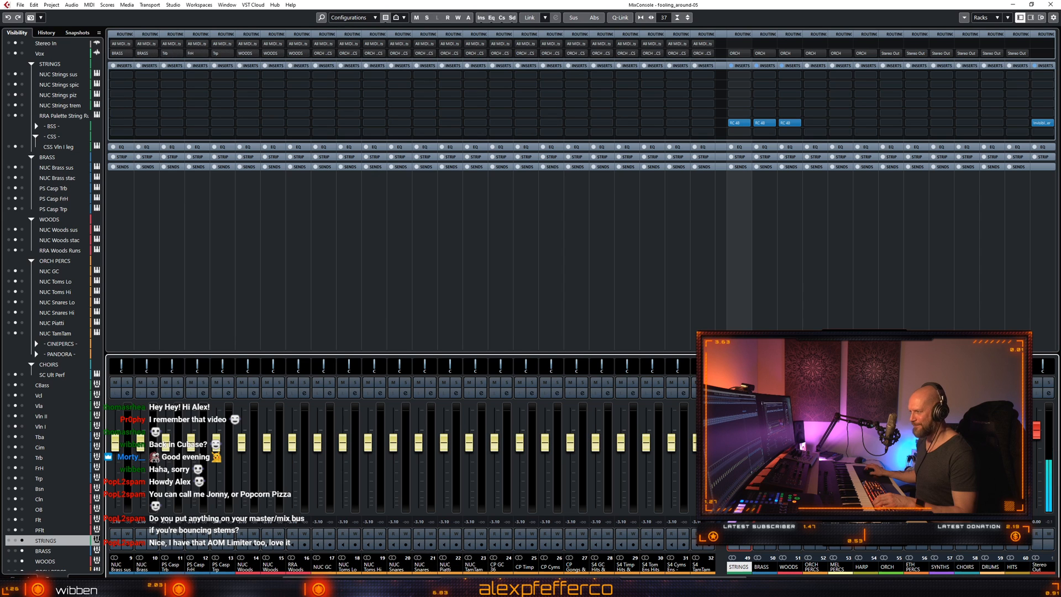
pyautogui.hscroll(-4, 404, 464)
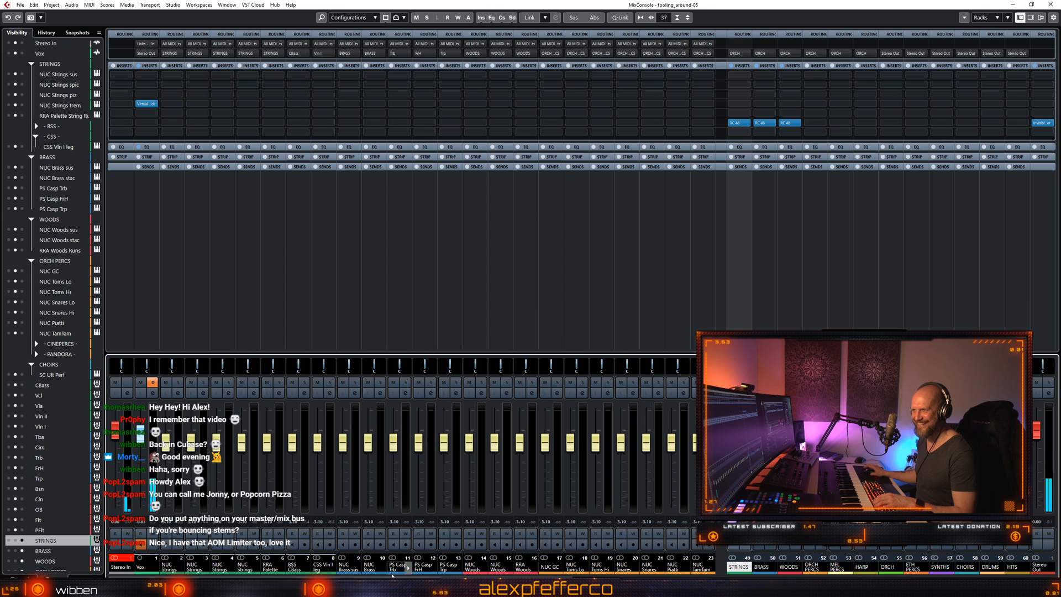
pyautogui.hscroll(1, 404, 465)
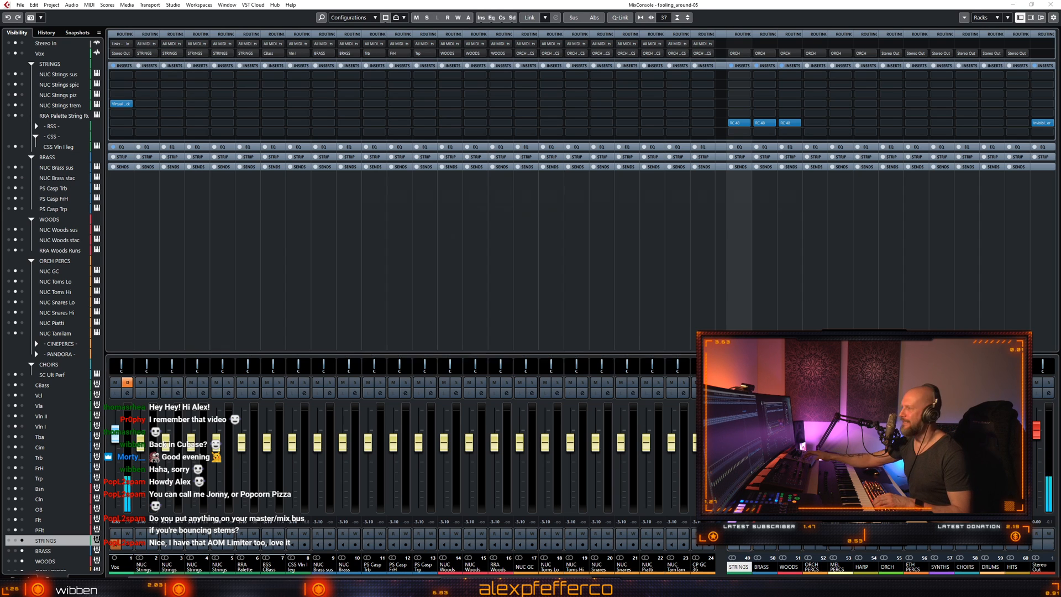
pyautogui.press('e')
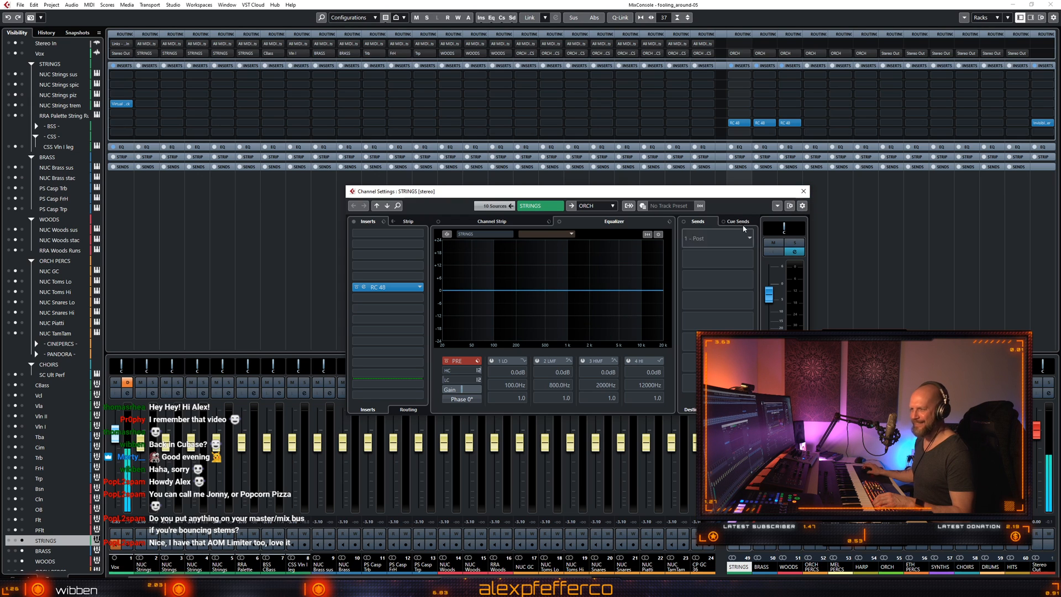
pyautogui.click(804, 191)
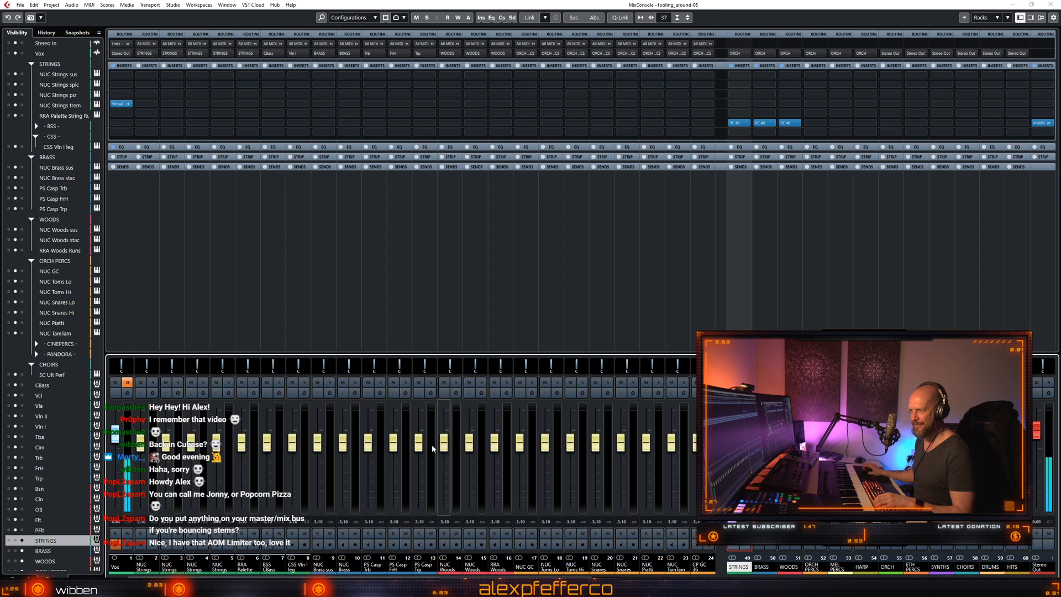
# Select the Vox channel, switch the selection back to STRINGS, and examine the routing of the individual instrument group channels.
pyautogui.click(132, 427)
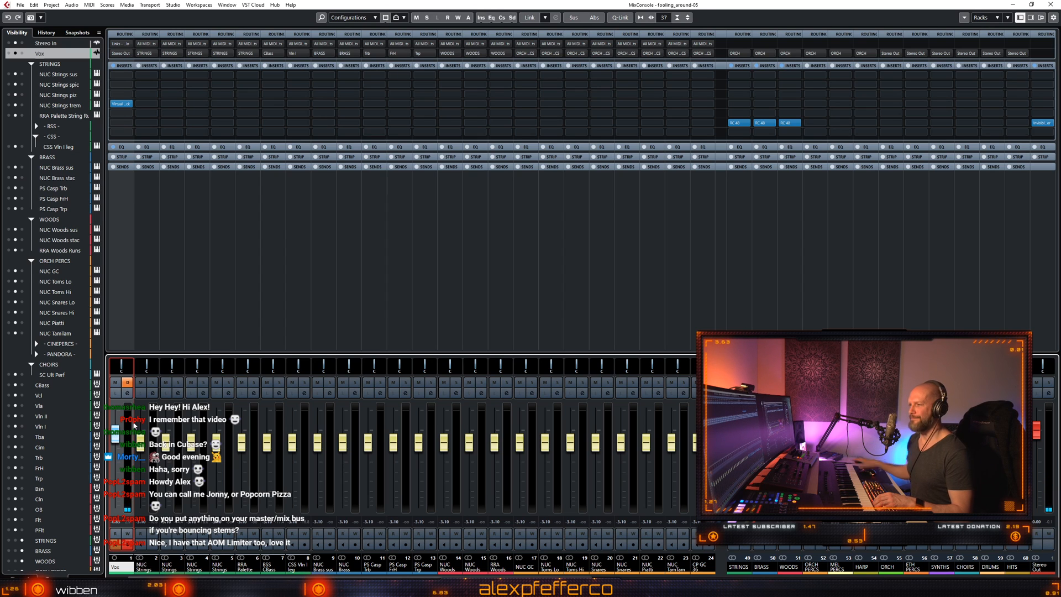
pyautogui.click(45, 540)
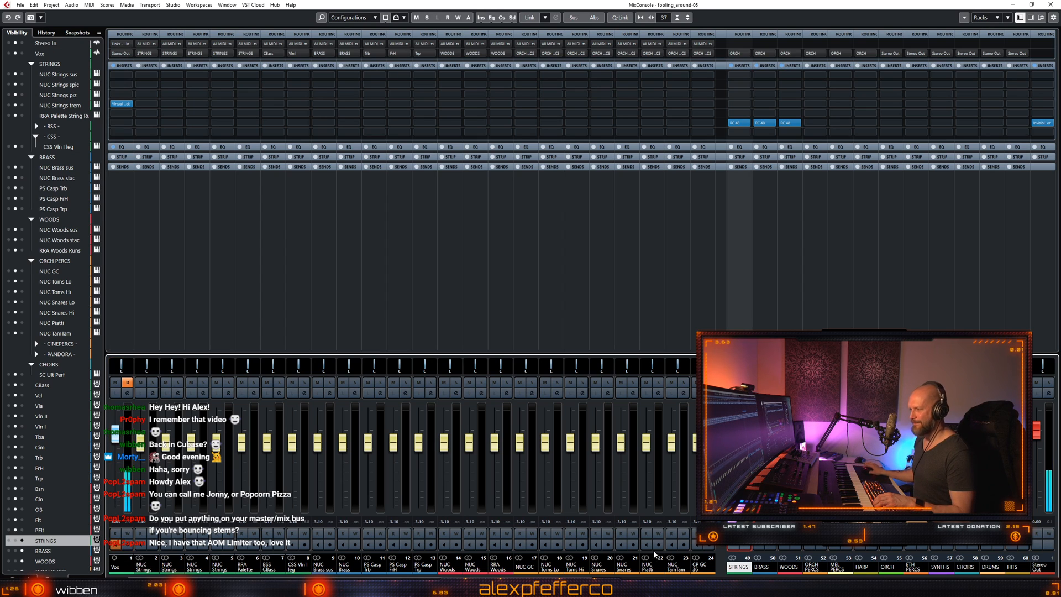
pyautogui.hscroll(6, 655, 555)
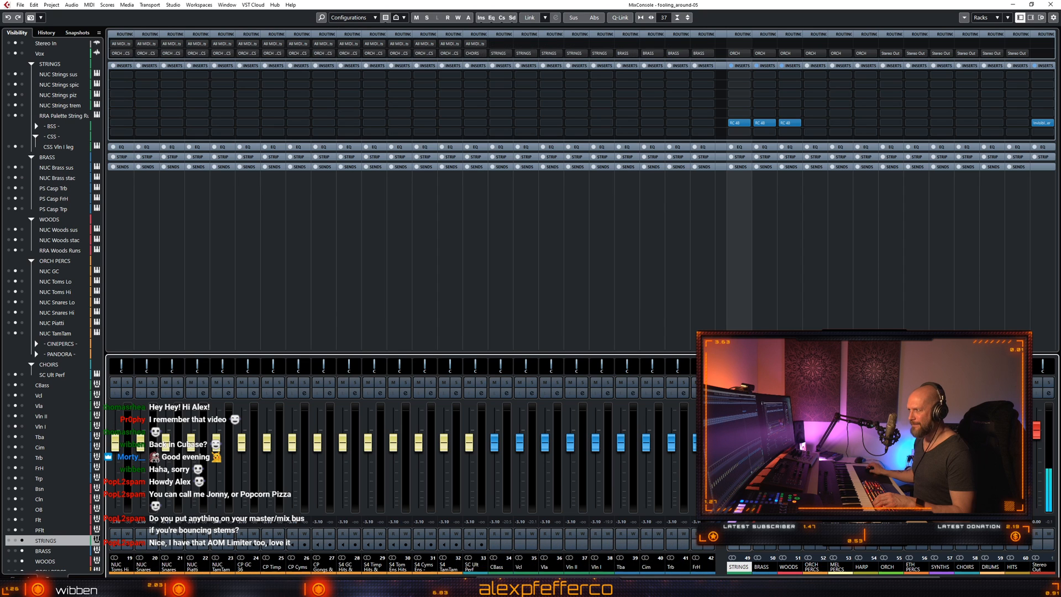
pyautogui.hscroll(3, 409, 464)
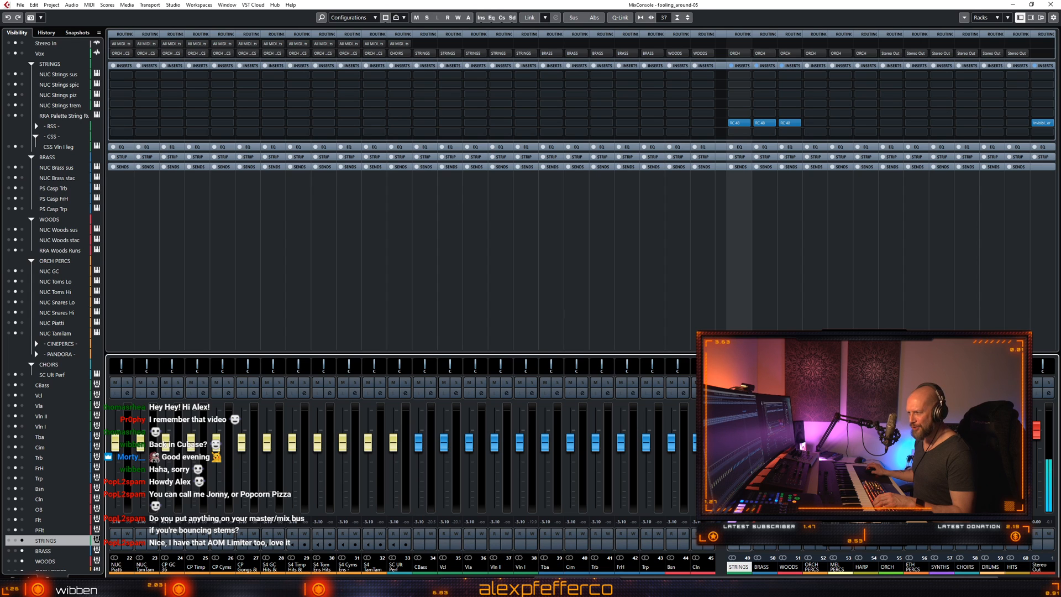
# Open the STRINGS group's channel settings, bring them over the project window, and keep that window always on top.
pyautogui.hscroll(3, 409, 464)
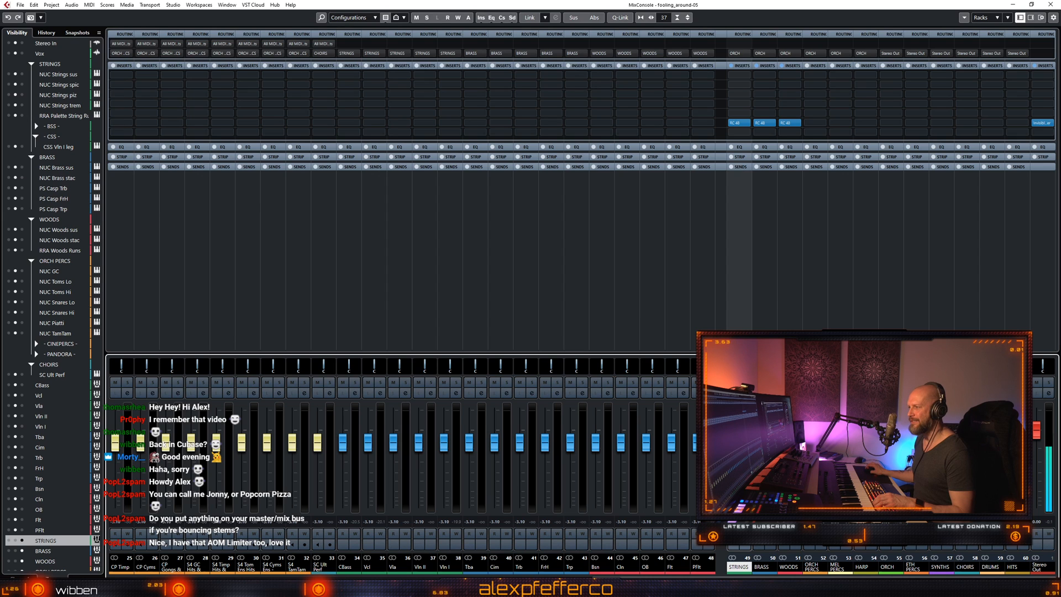
pyautogui.click(744, 393)
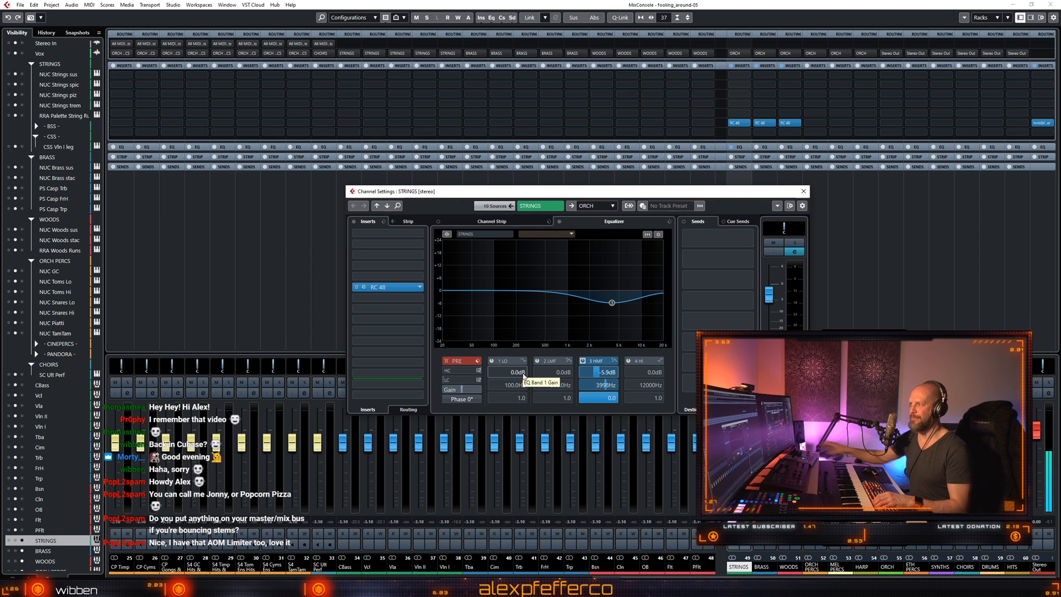
pyautogui.press('F3')
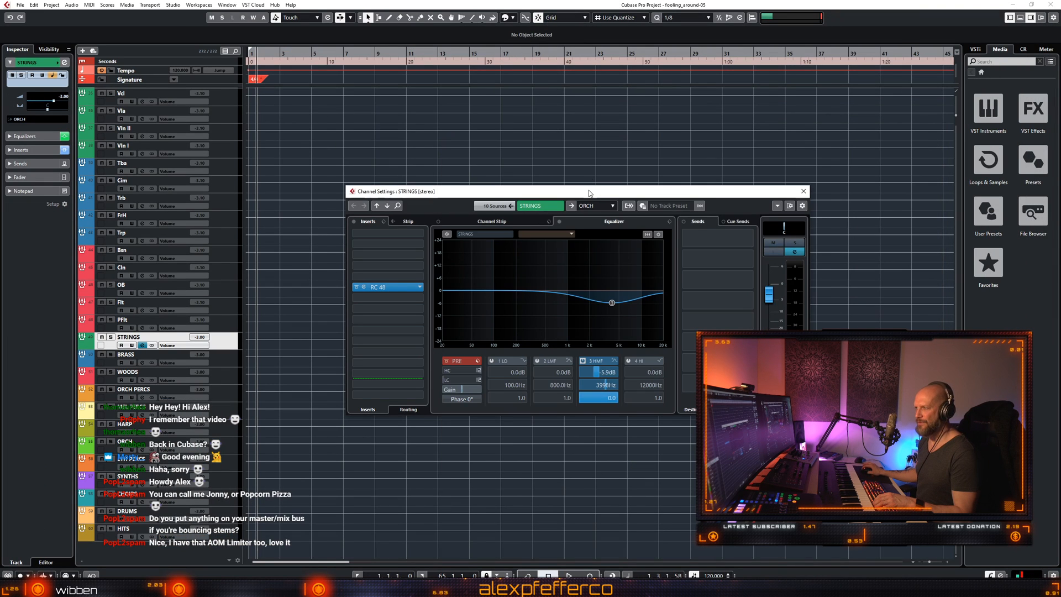
pyautogui.moveTo(589, 193); pyautogui.dragTo(638, 202)
pyautogui.rightClick(792, 218)
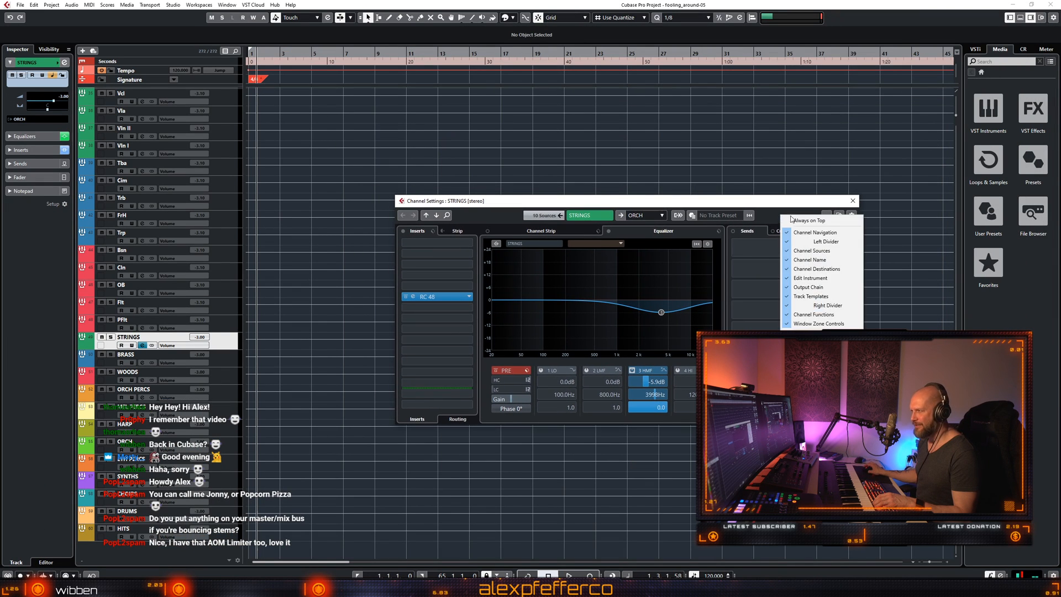
pyautogui.click(791, 220)
pyautogui.moveTo(794, 213); pyautogui.dragTo(826, 229)
# Select the CSS Vln I leg track in the project so the floating channel settings show its equalizer.
pyautogui.scroll(-10, 303, 258)
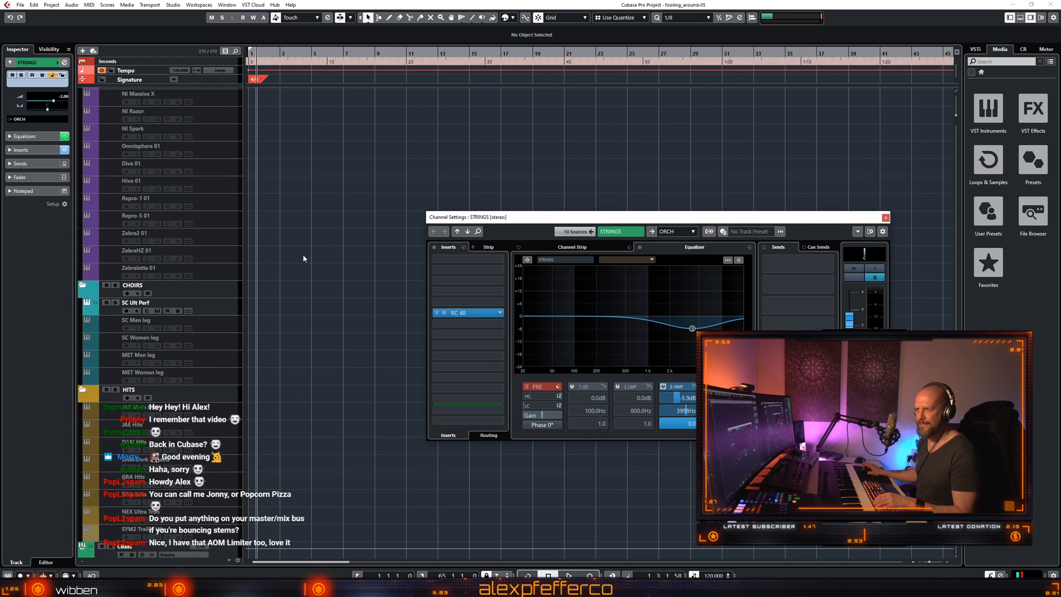
pyautogui.scroll(-15, 303, 258)
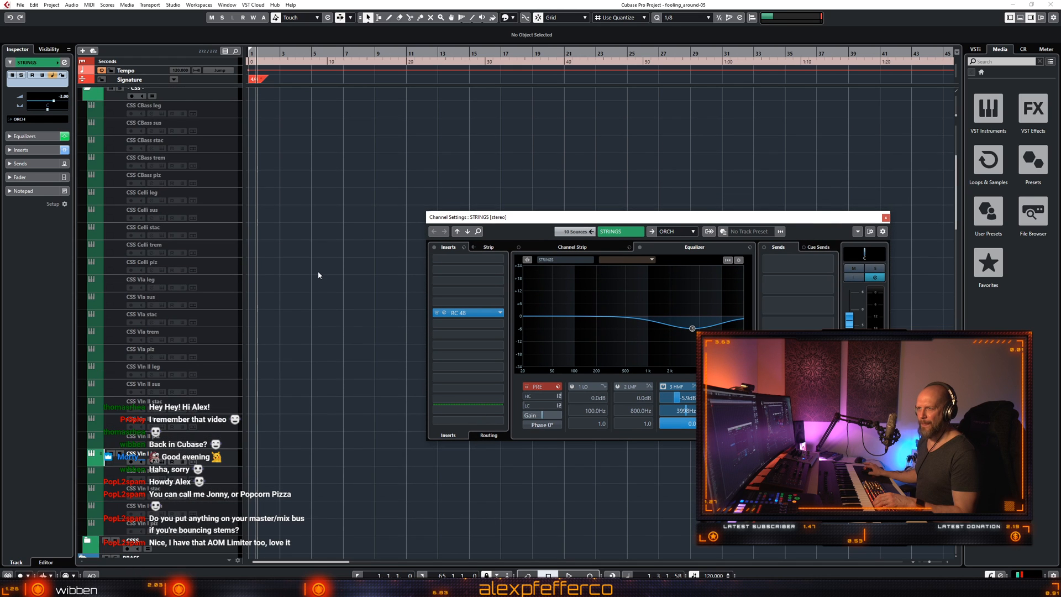
pyautogui.click(273, 465)
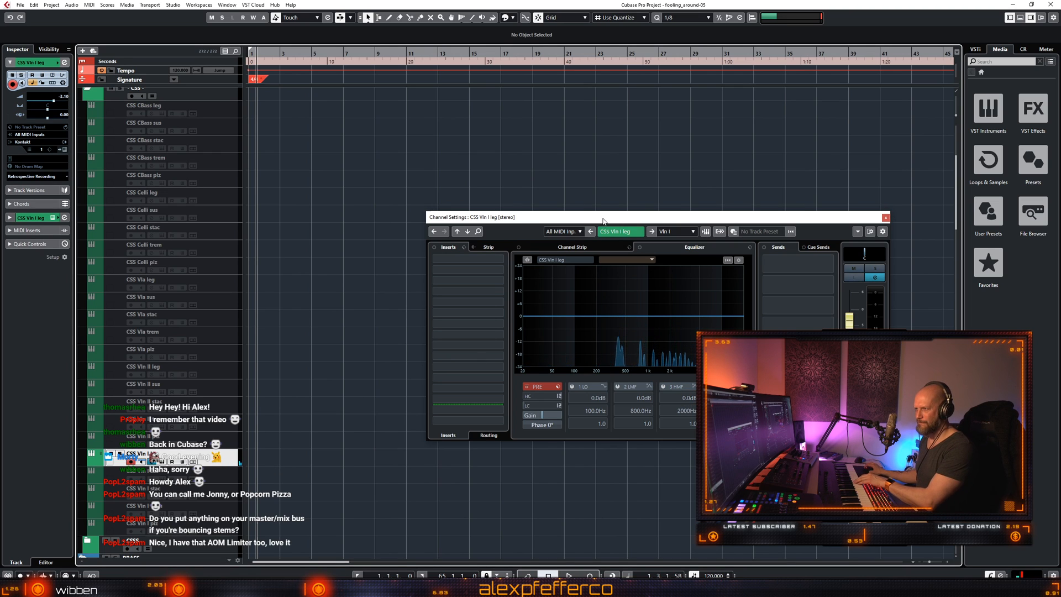
pyautogui.moveTo(602, 220); pyautogui.dragTo(594, 212)
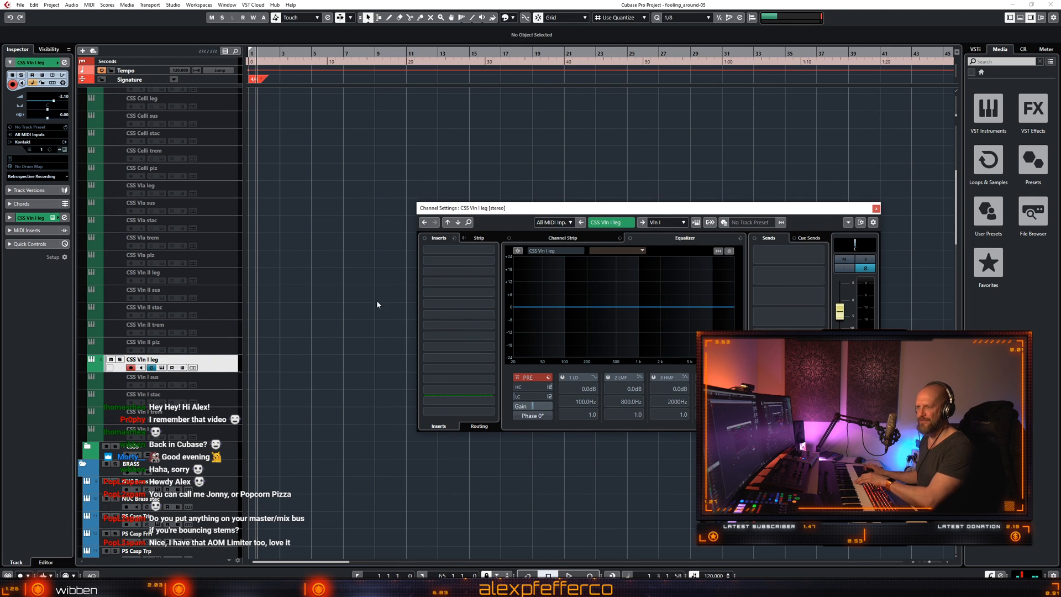
# Select the STRINGS group track so the channel settings show its equalizer and inserts.
pyautogui.scroll(-4, 361, 302)
pyautogui.scroll(-9, 359, 304)
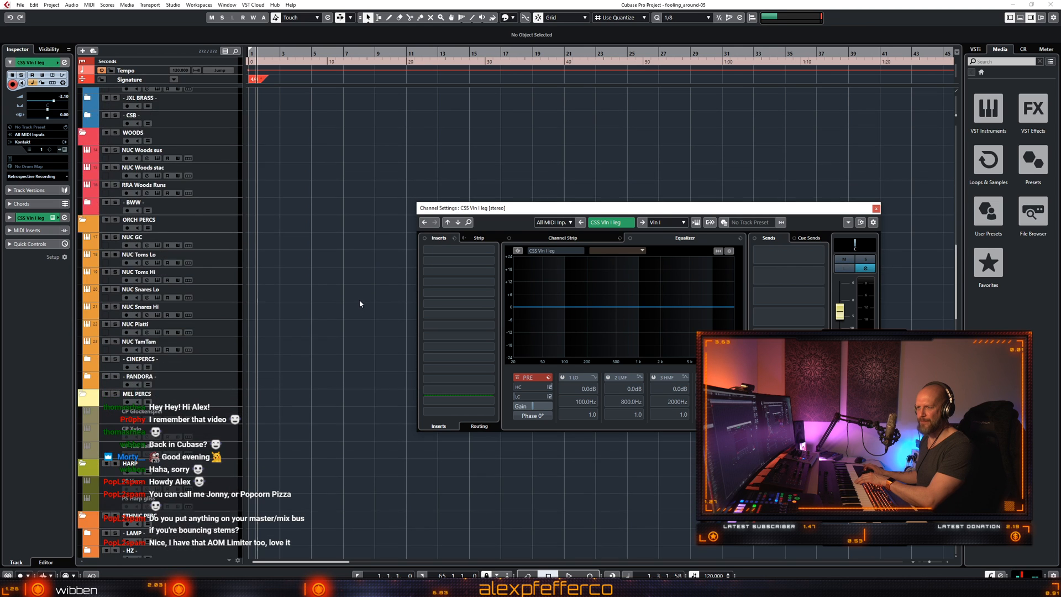
pyautogui.scroll(-8, 359, 303)
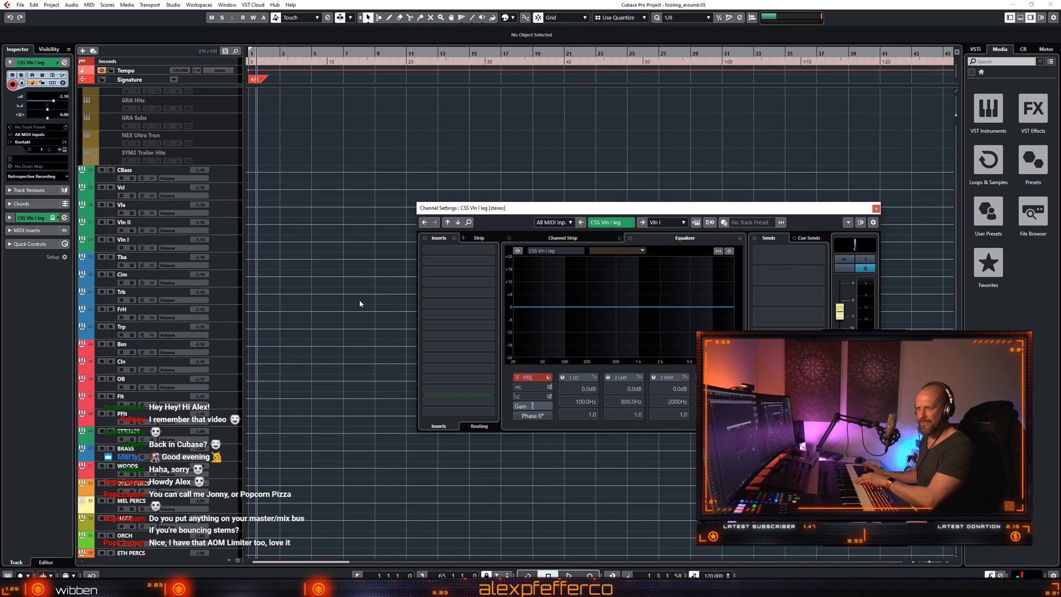
pyautogui.click(226, 439)
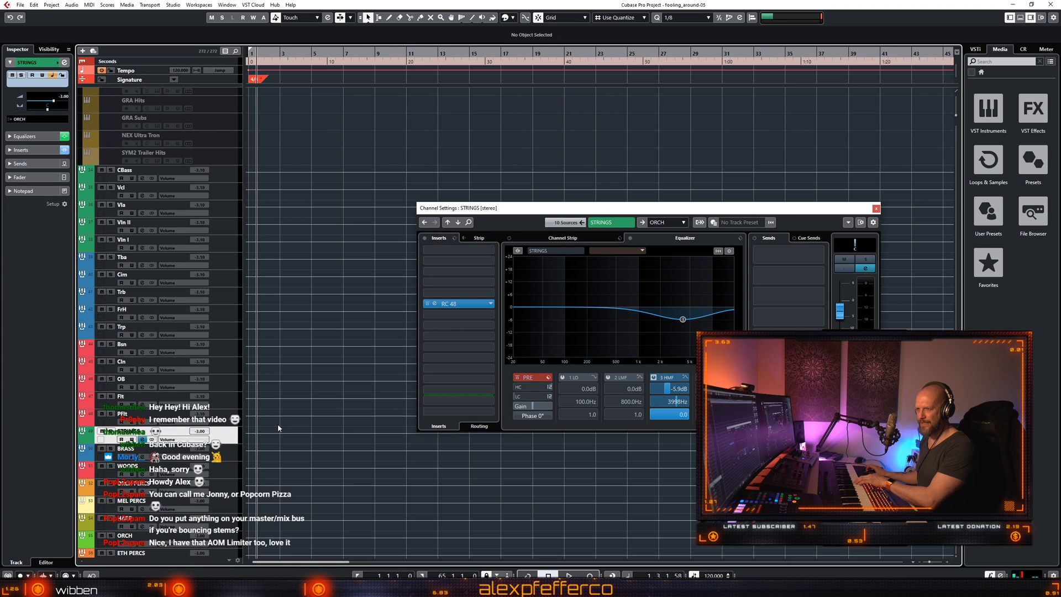
# Record-enable the CSS Vln I leg track while keeping the STRINGS group selected in the channel settings.
pyautogui.scroll(15, 281, 416)
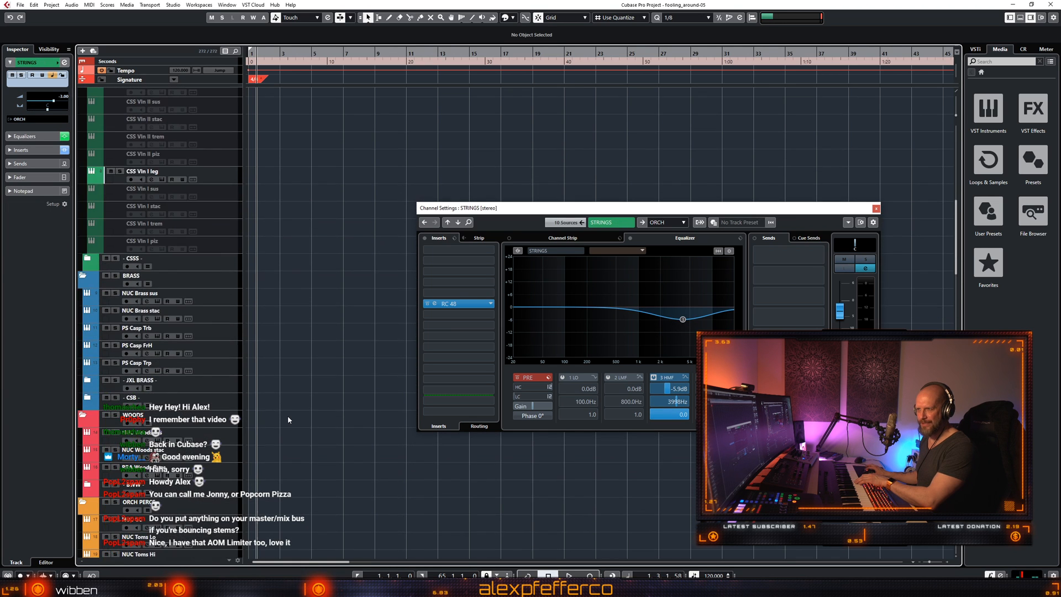
pyautogui.scroll(5, 288, 416)
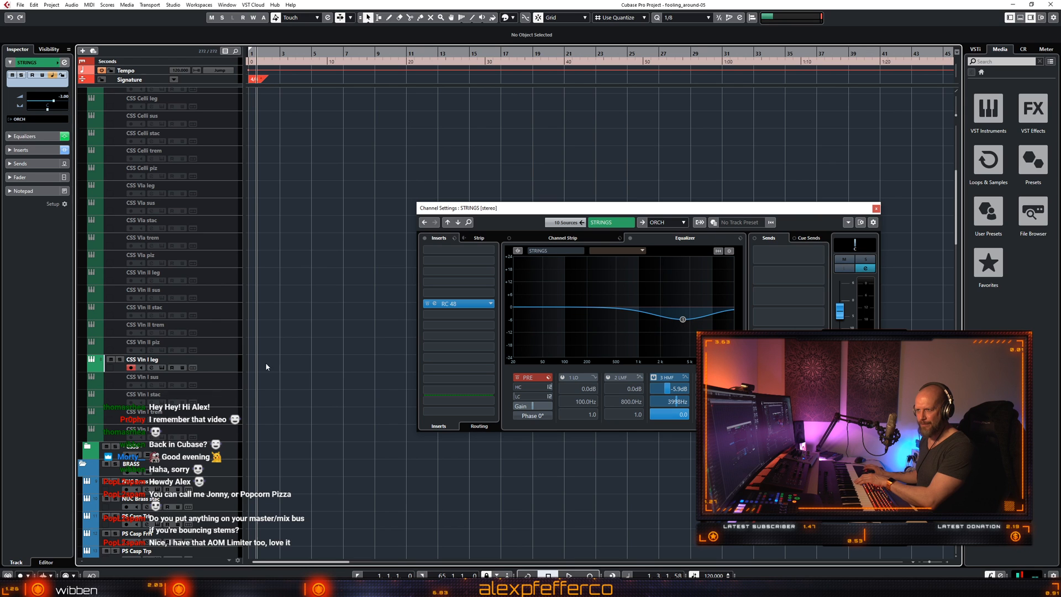
pyautogui.scroll(-20, 320, 311)
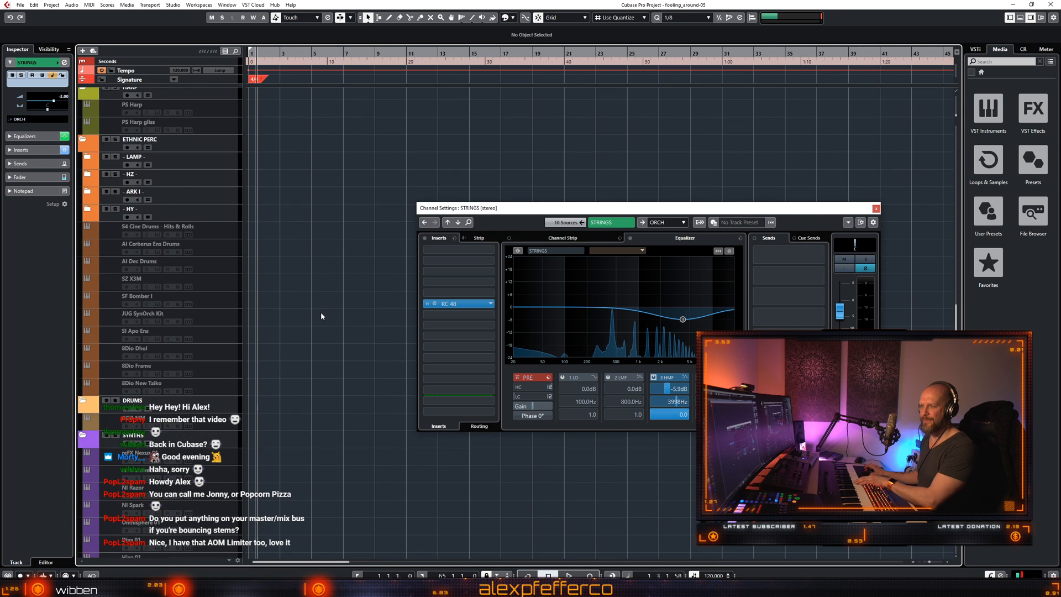
pyautogui.scroll(-10, 320, 312)
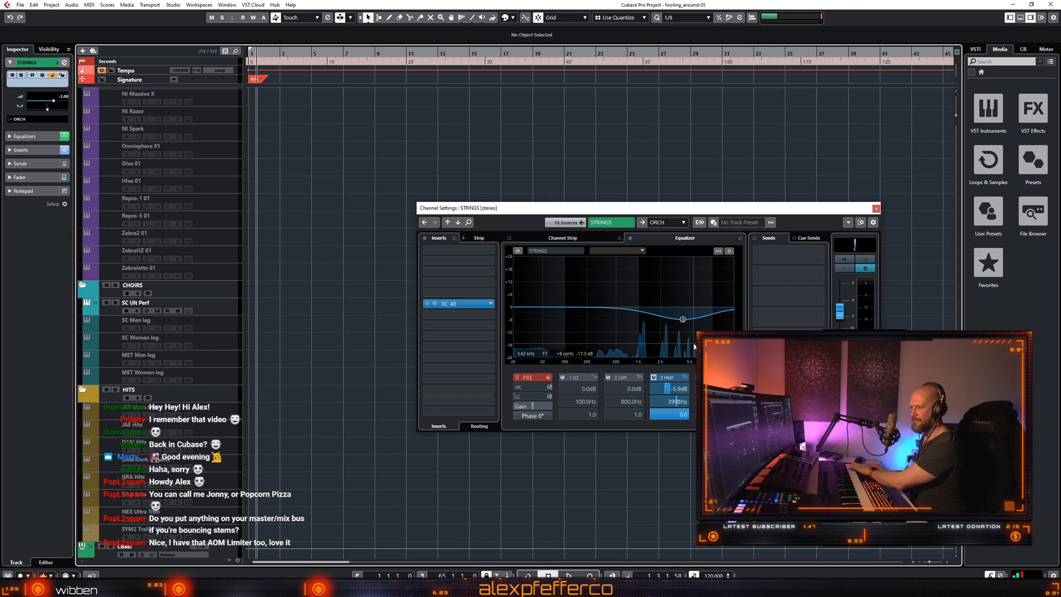
# Toggle the STRINGS equalizer's band 3 for comparison, leave it active at -4.7 dB and about 3850 Hz, and close the channel settings.
pyautogui.click(654, 377)
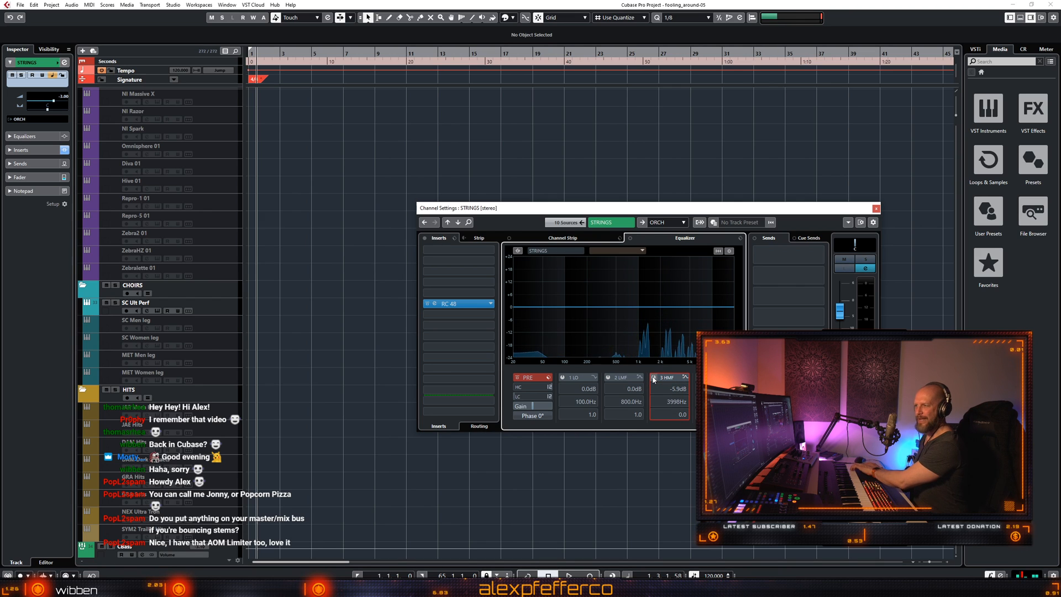
pyautogui.click(654, 378)
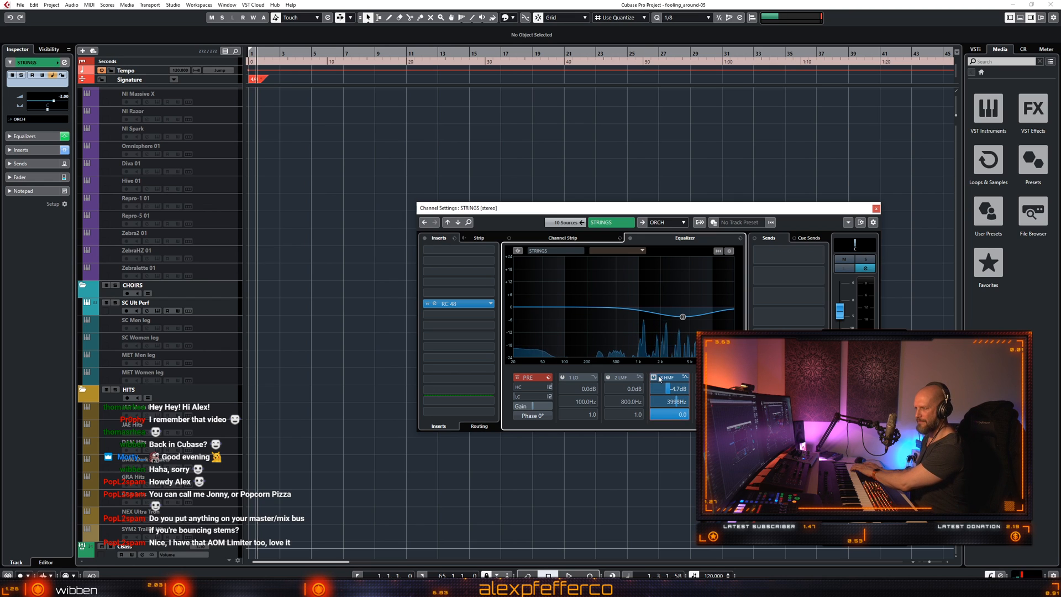
pyautogui.click(654, 378)
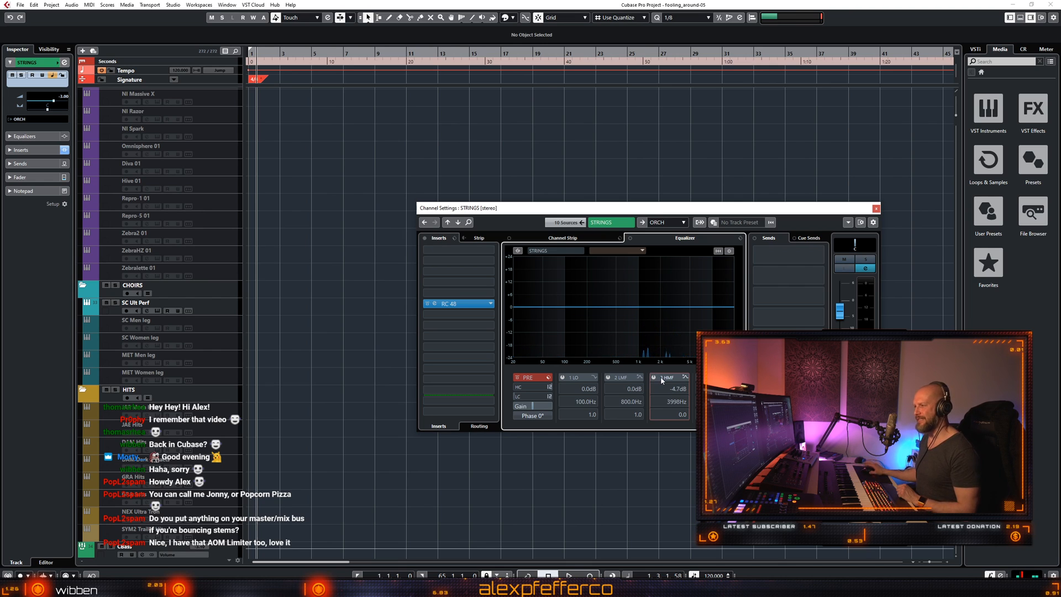
pyautogui.click(653, 389)
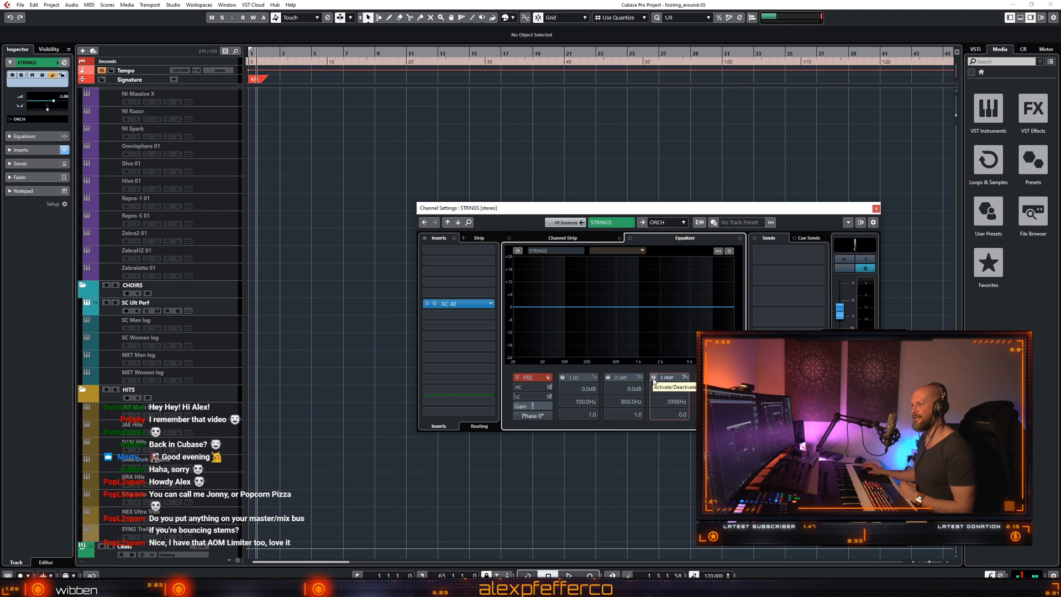
pyautogui.click(653, 378)
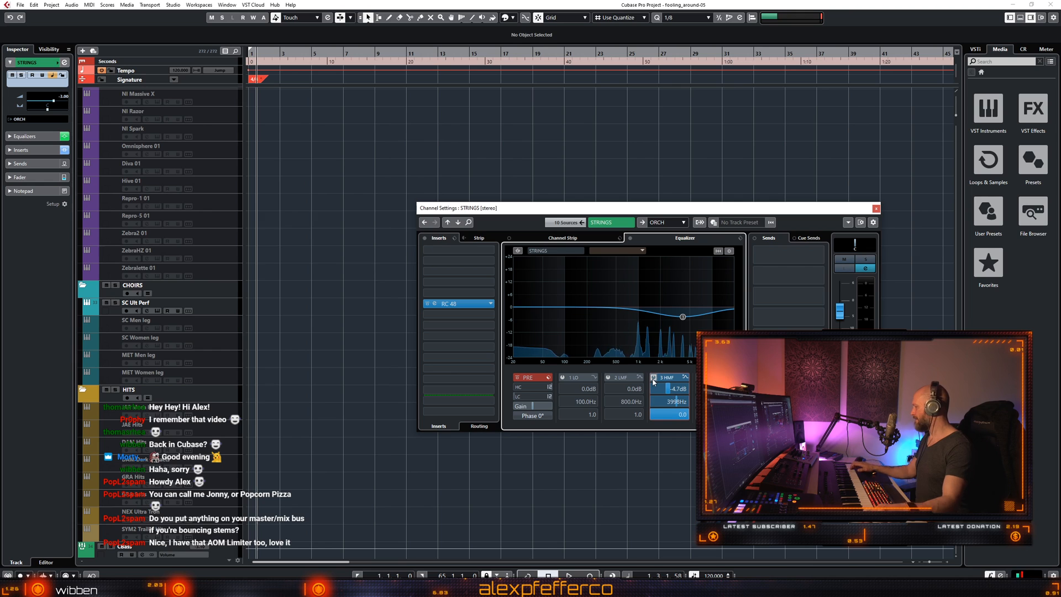
pyautogui.moveTo(684, 317); pyautogui.dragTo(682, 318)
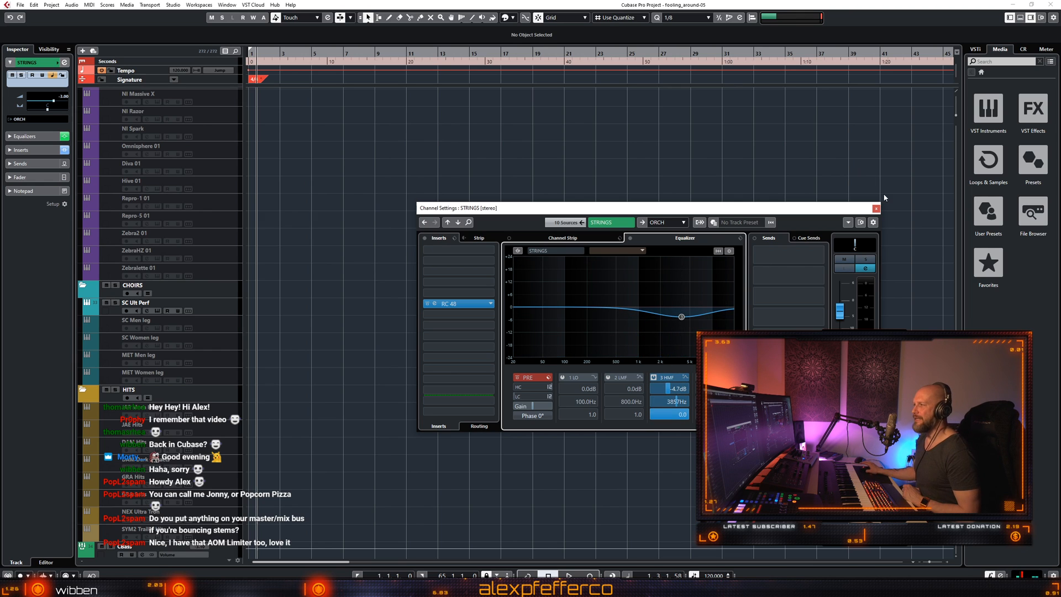
pyautogui.click(876, 209)
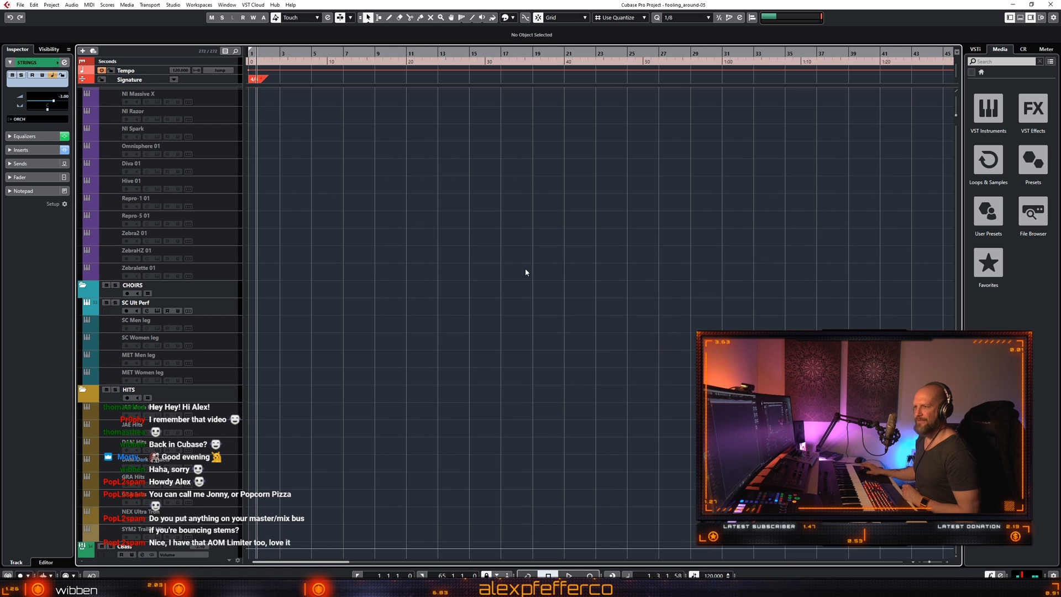
# Maximize the MixConsole, select the Vln I group channel, and return to the project window to look through the track list.
pyautogui.scroll(10, 356, 311)
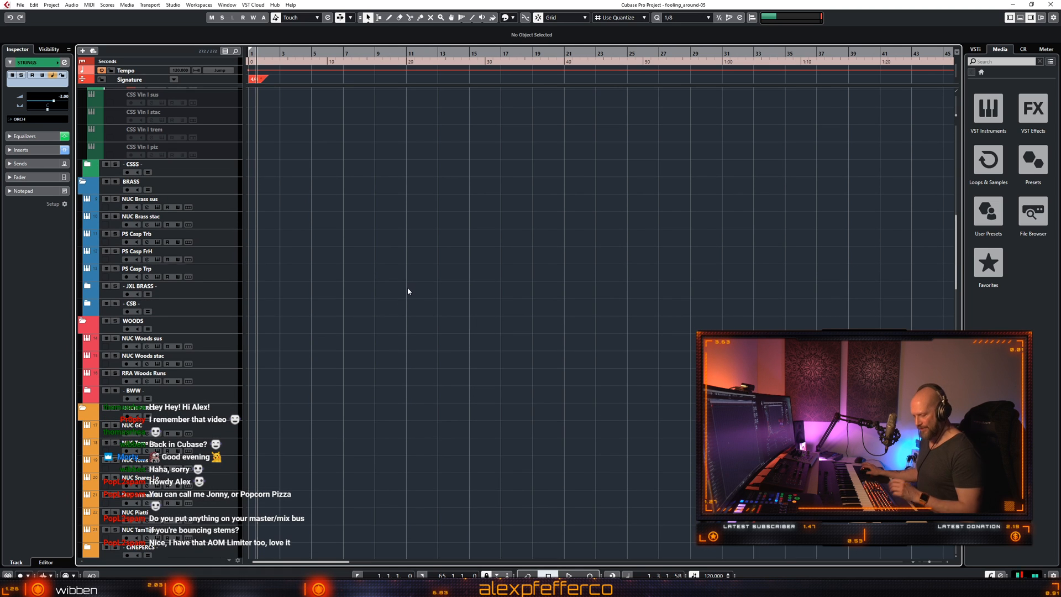
pyautogui.press('F3')
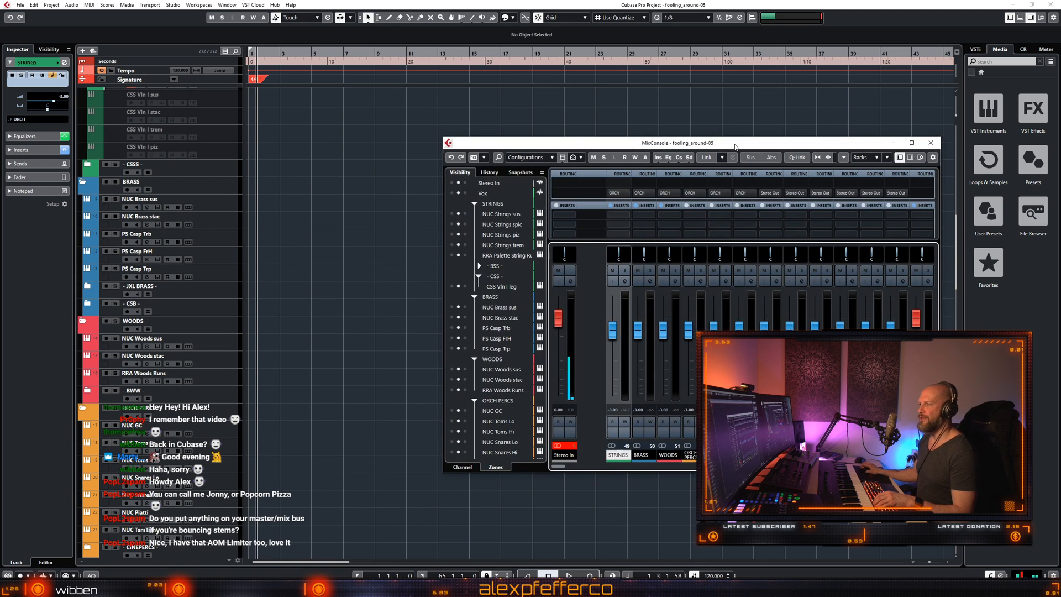
pyautogui.doubleClick(739, 147)
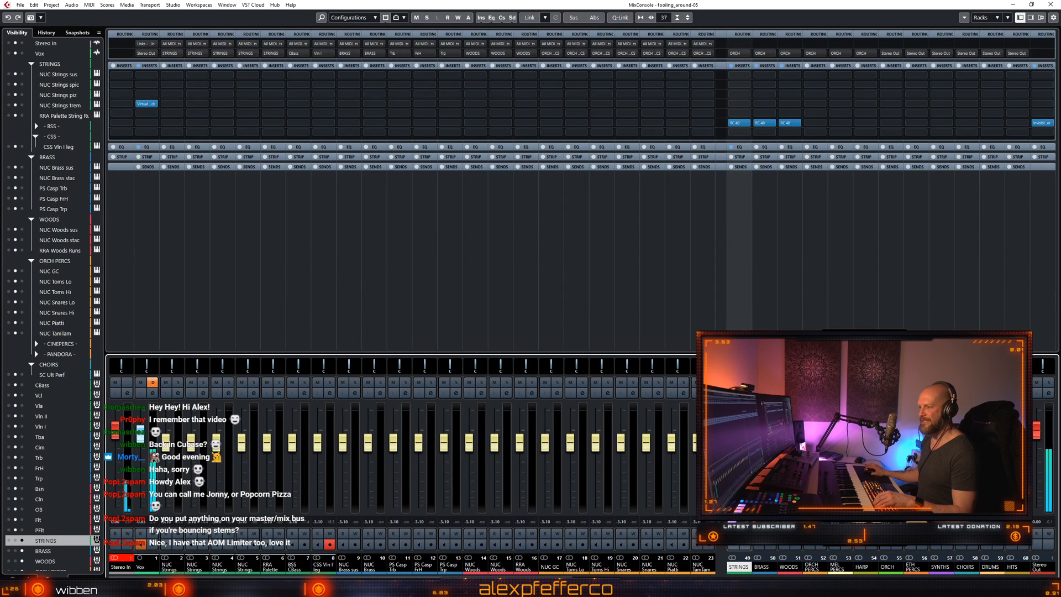
pyautogui.hscroll(5, 660, 207)
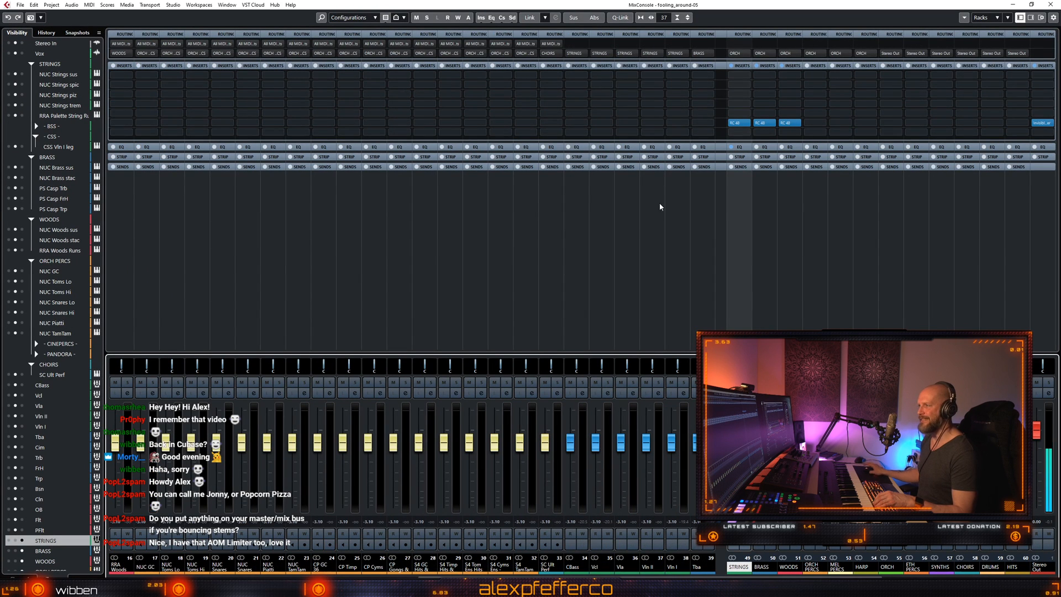
pyautogui.press('F3')
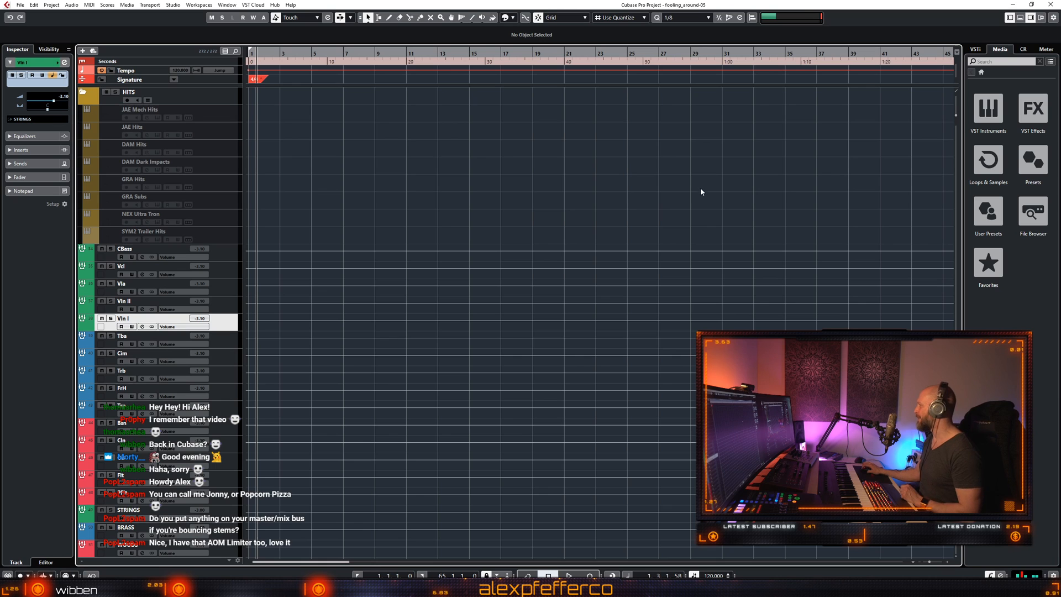
pyautogui.scroll(-10, 681, 196)
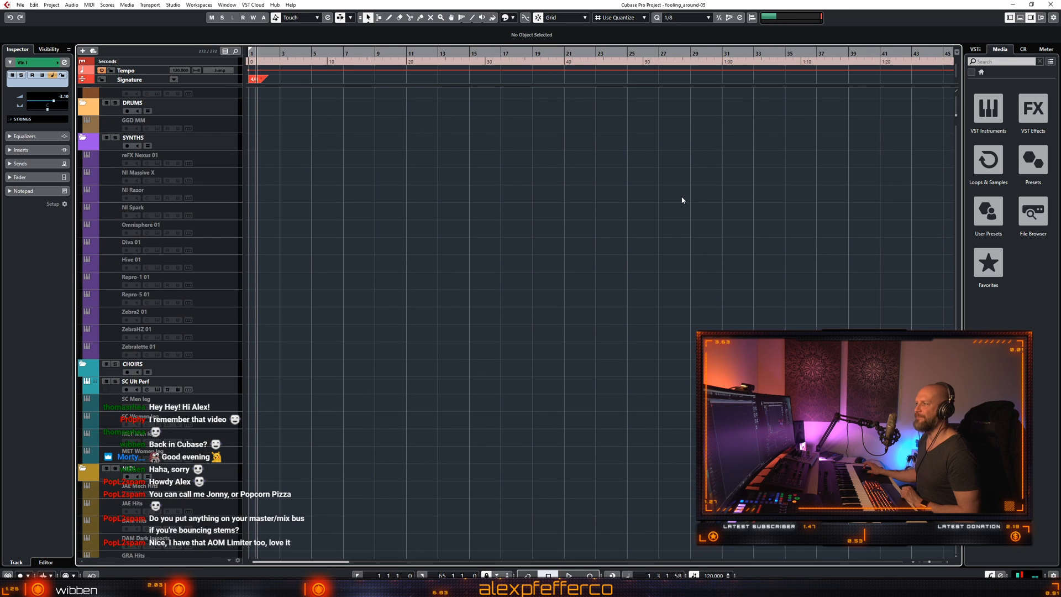
pyautogui.scroll(10, 683, 203)
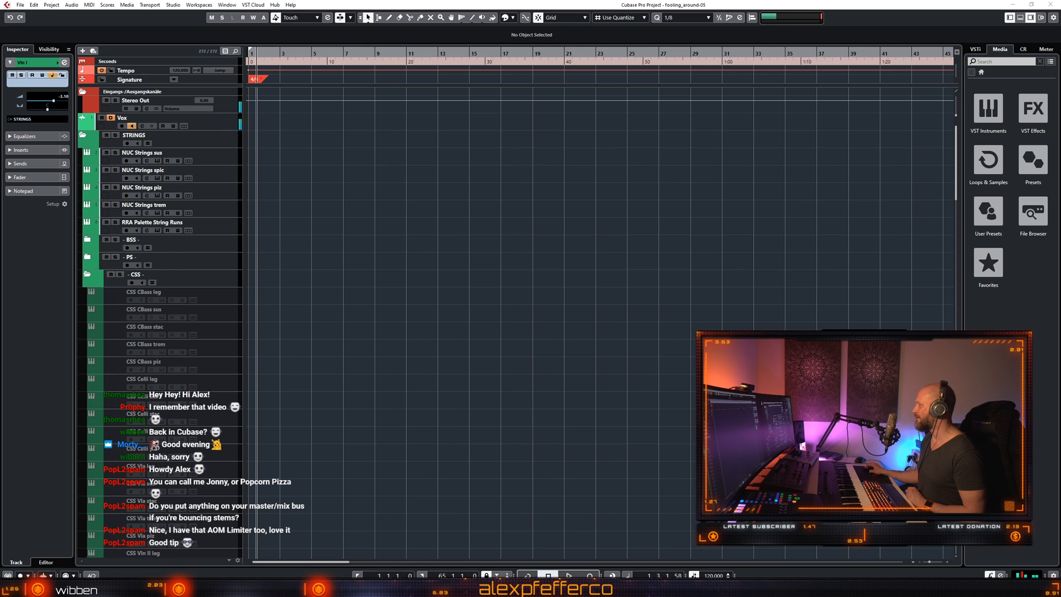
# Switch to Discord, look through the community server's channel list, and return to the Cubase project's track list.
pyautogui.hotkey('alt', 'Tab')
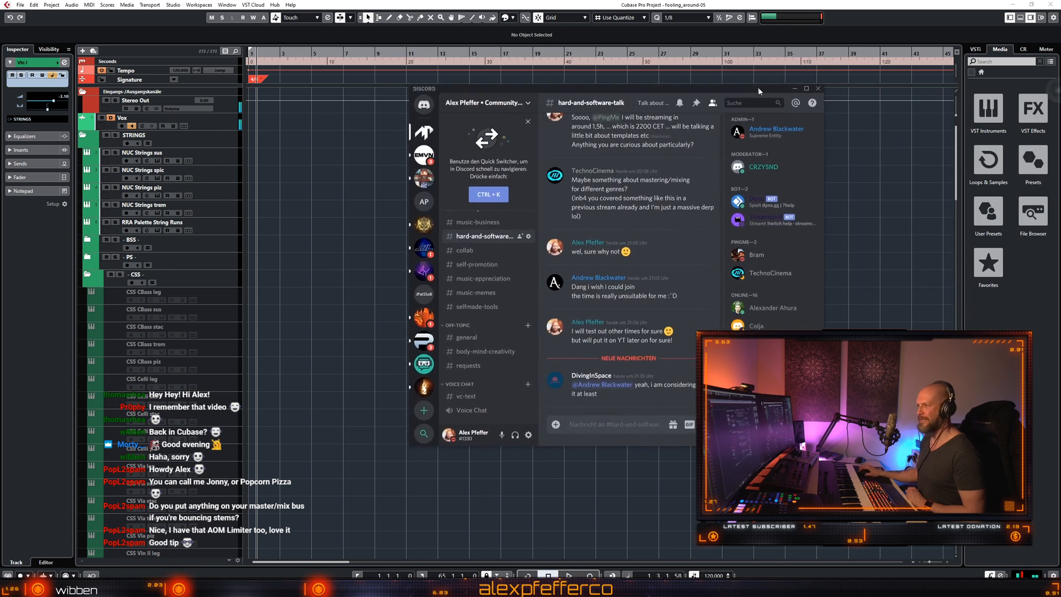
pyautogui.scroll(3, 613, 313)
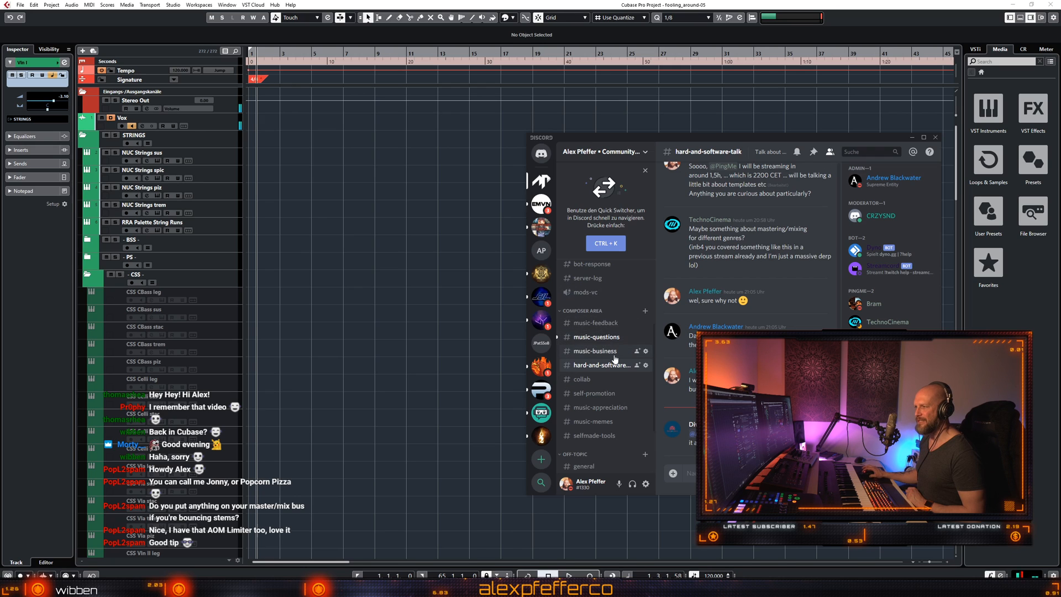
pyautogui.scroll(-2, 610, 375)
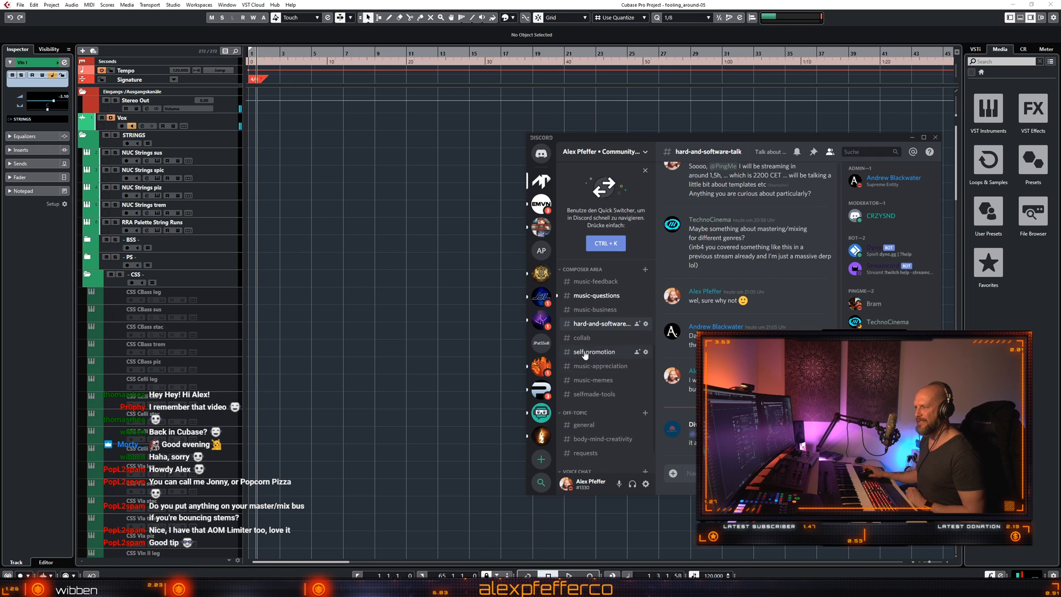
pyautogui.scroll(3, 609, 381)
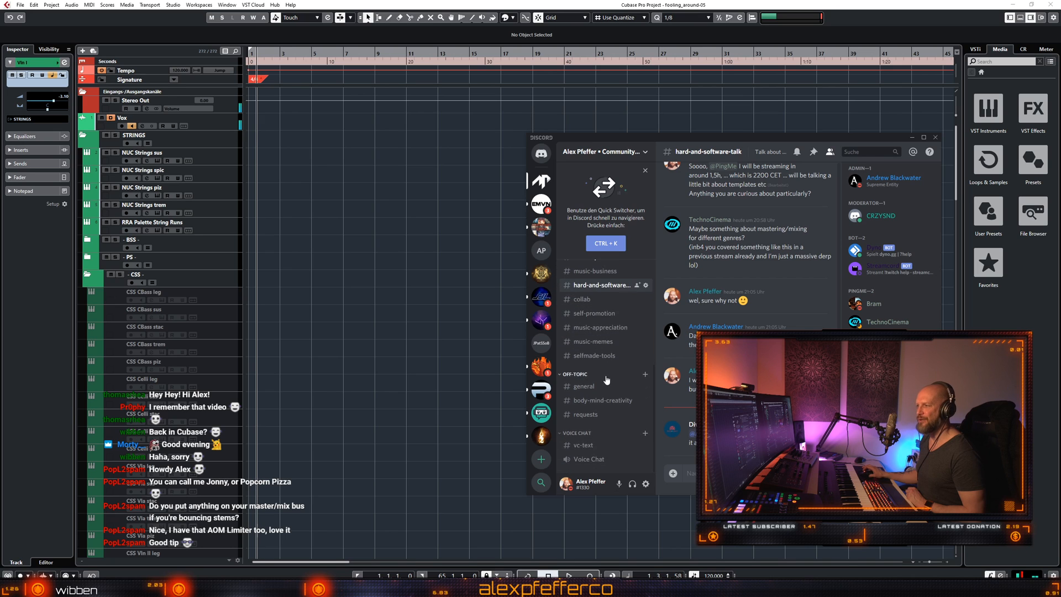
pyautogui.moveTo(707, 139); pyautogui.dragTo(709, 141)
pyautogui.hotkey('alt', 'Tab')
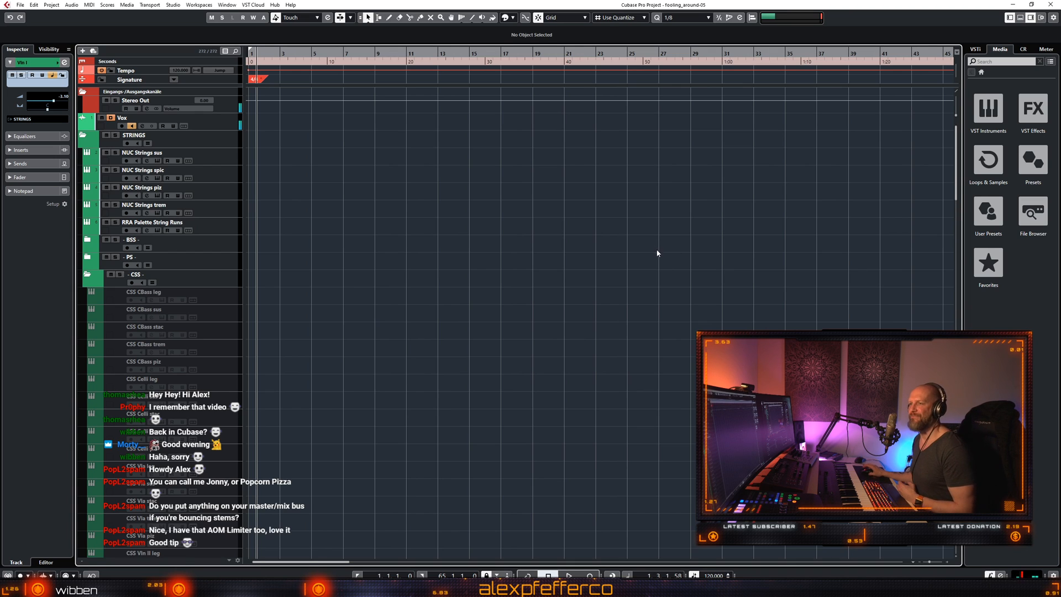
pyautogui.scroll(-10, 663, 253)
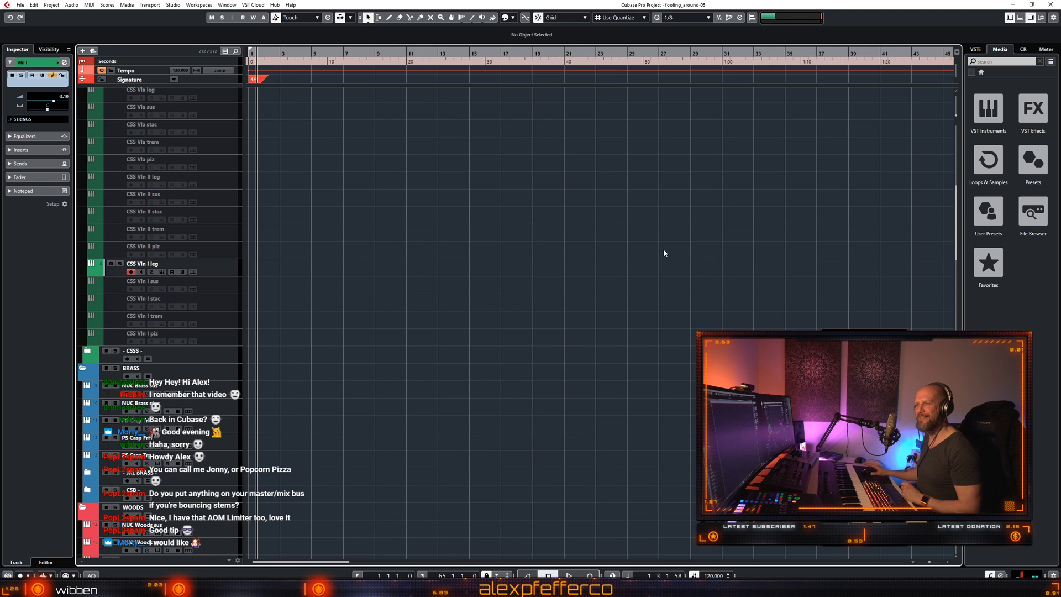
# Select the NUC Strings sus track in the STRINGS folder after checking the CSS folder and the NUC Strings spic track.
pyautogui.click(233, 270)
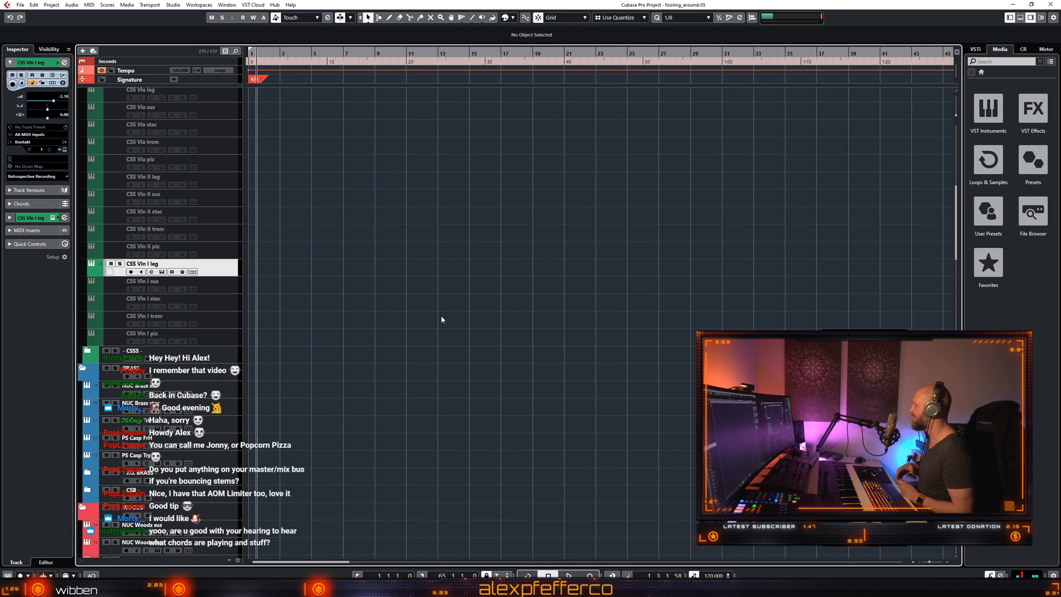
pyautogui.scroll(10, 491, 298)
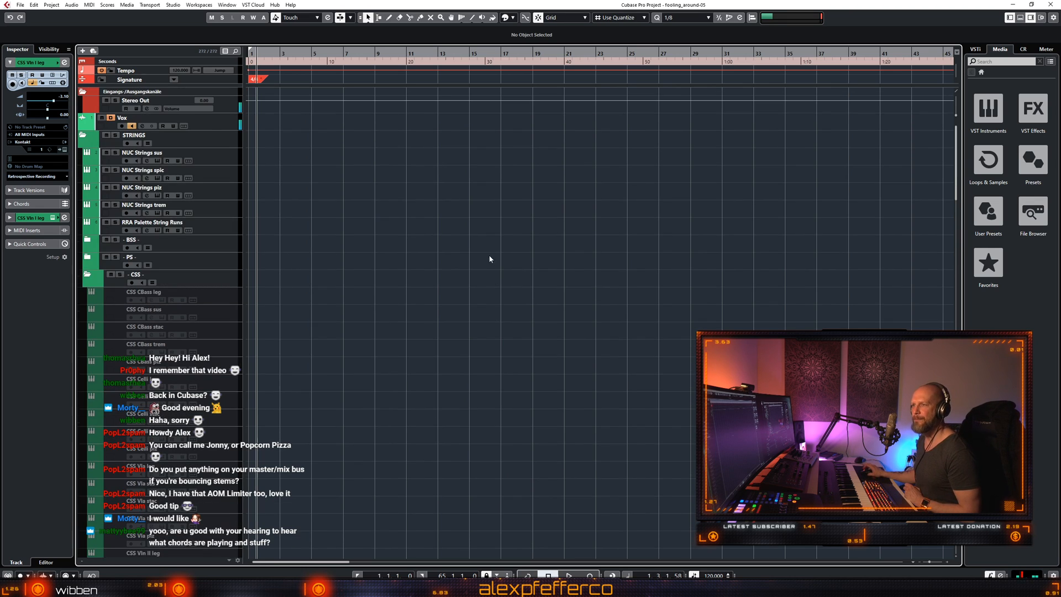
pyautogui.click(265, 160)
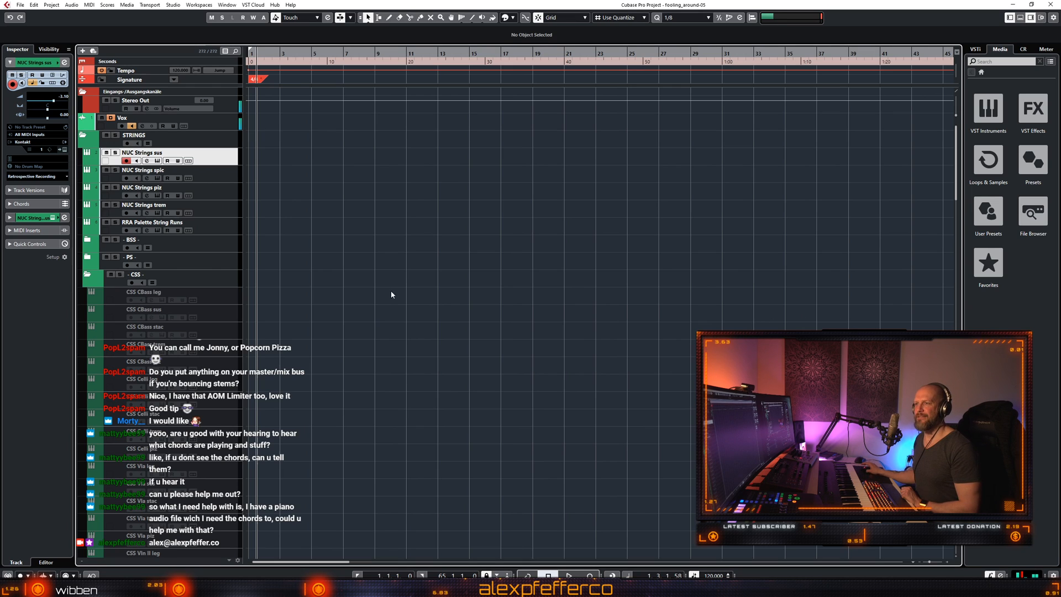
pyautogui.click(210, 281)
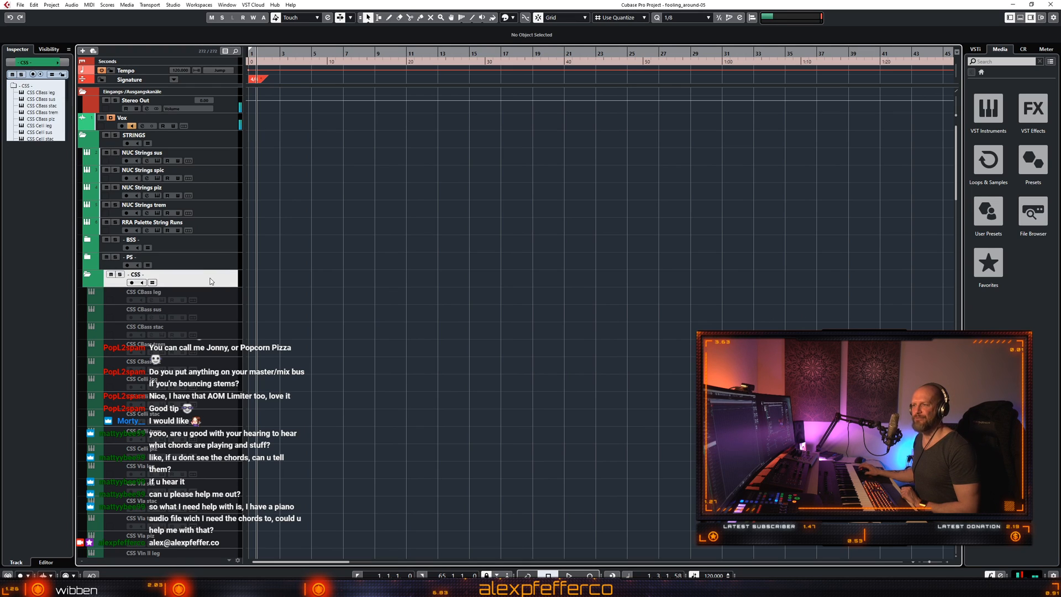
pyautogui.click(224, 163)
pyautogui.click(222, 178)
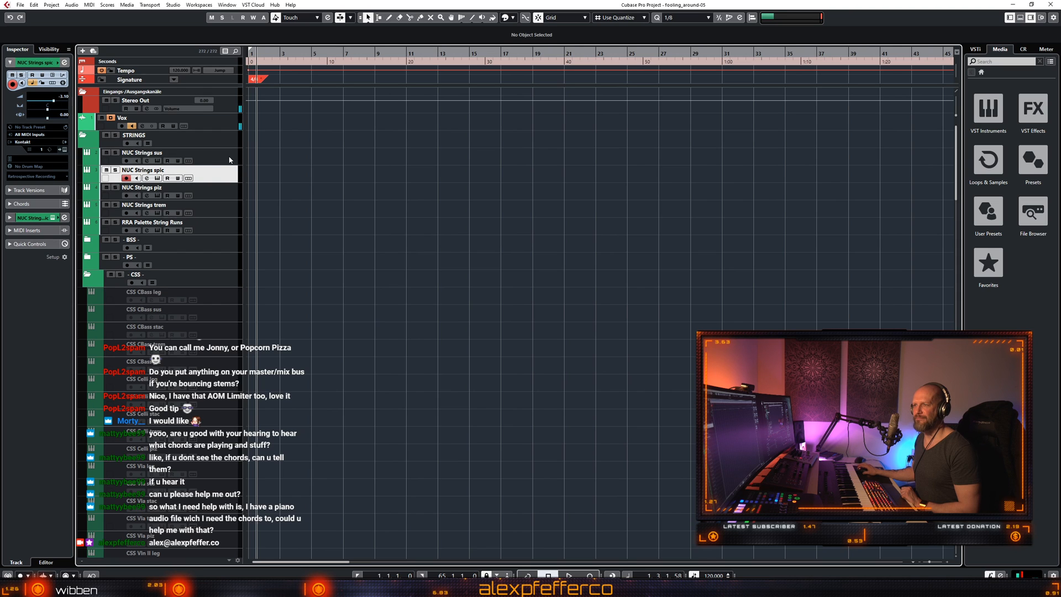
pyautogui.click(230, 160)
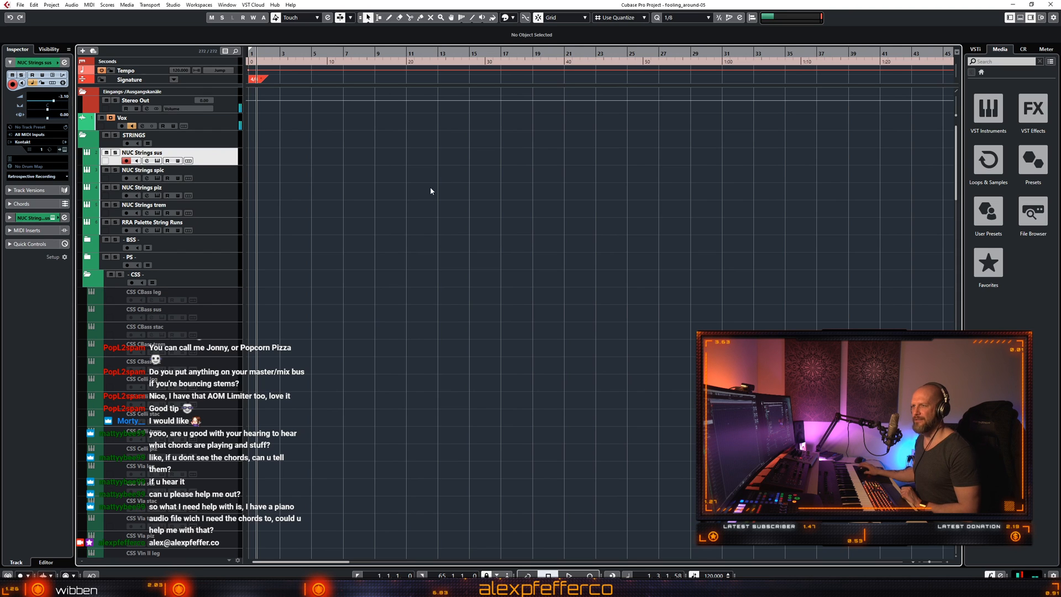
# Look through the track list as far as the ethnic percussion folders and reselect the NUC Strings sus track.
pyautogui.scroll(-15, 443, 246)
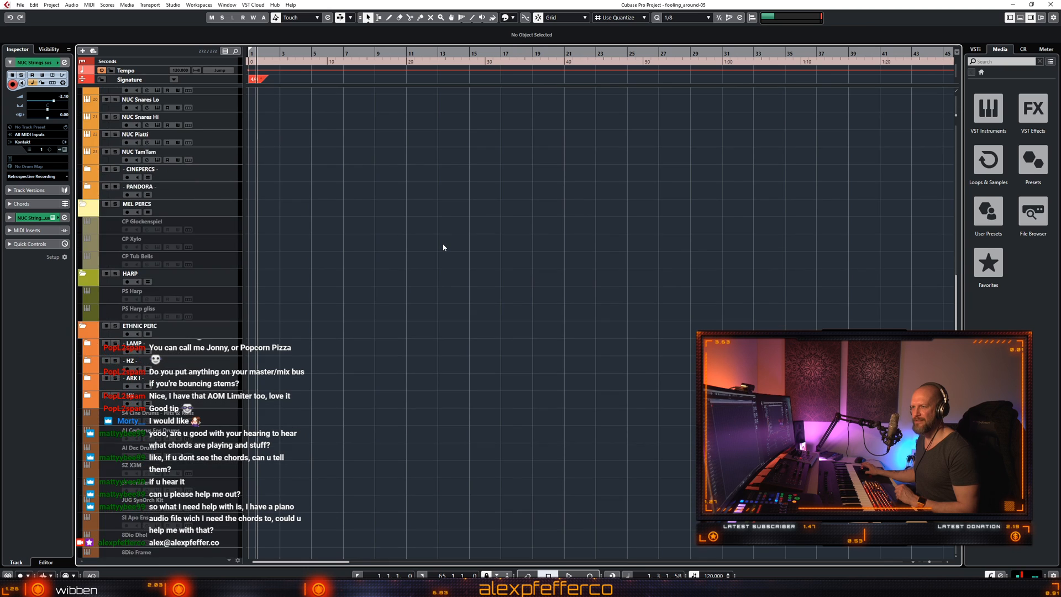
pyautogui.scroll(5, 442, 247)
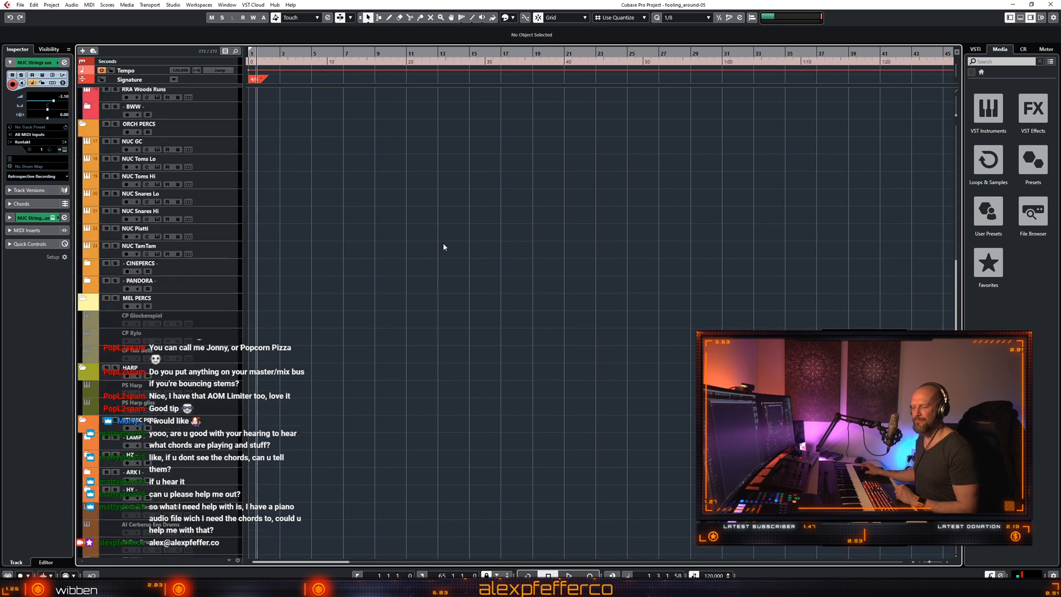
pyautogui.scroll(10, 442, 242)
pyautogui.click(221, 166)
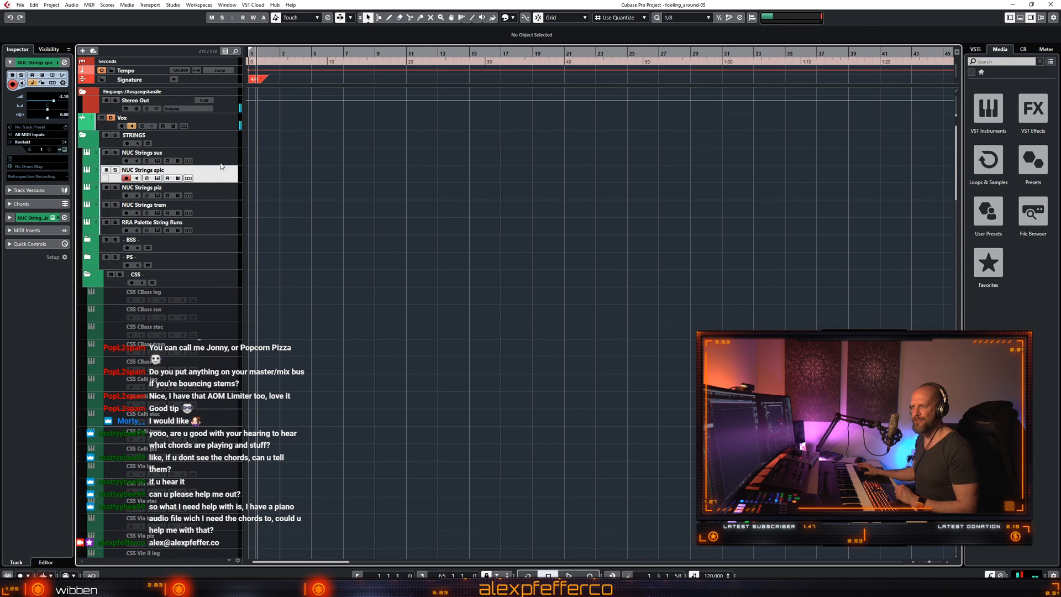
pyautogui.press('Up')
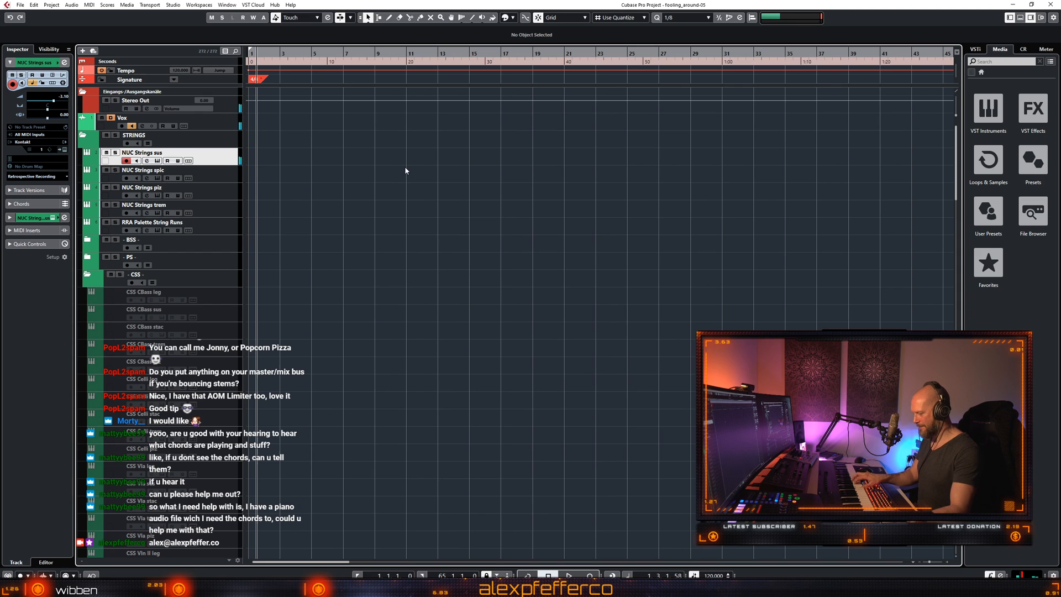
# Expand the BWW folder inside WOODS and select the BWW Flt leg track for live playing.
pyautogui.scroll(-5, 396, 234)
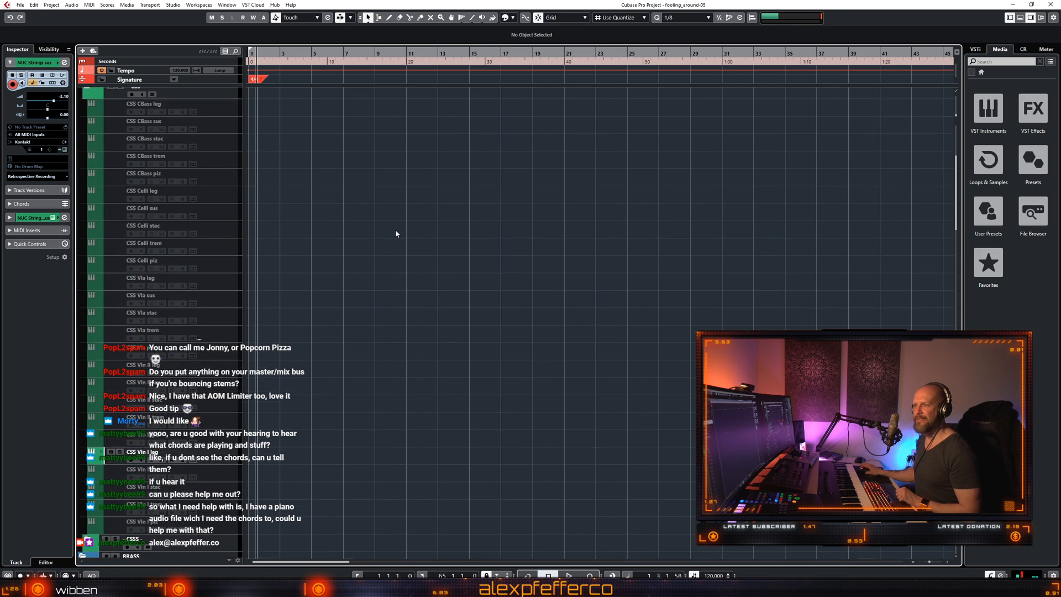
pyautogui.scroll(-10, 396, 233)
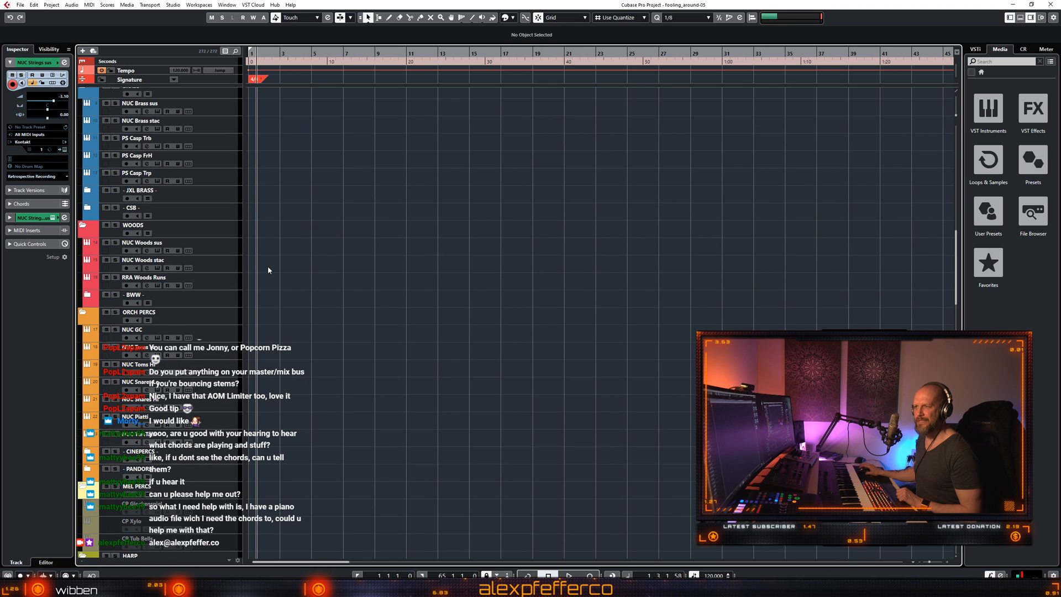
pyautogui.click(81, 300)
pyautogui.scroll(-5, 421, 291)
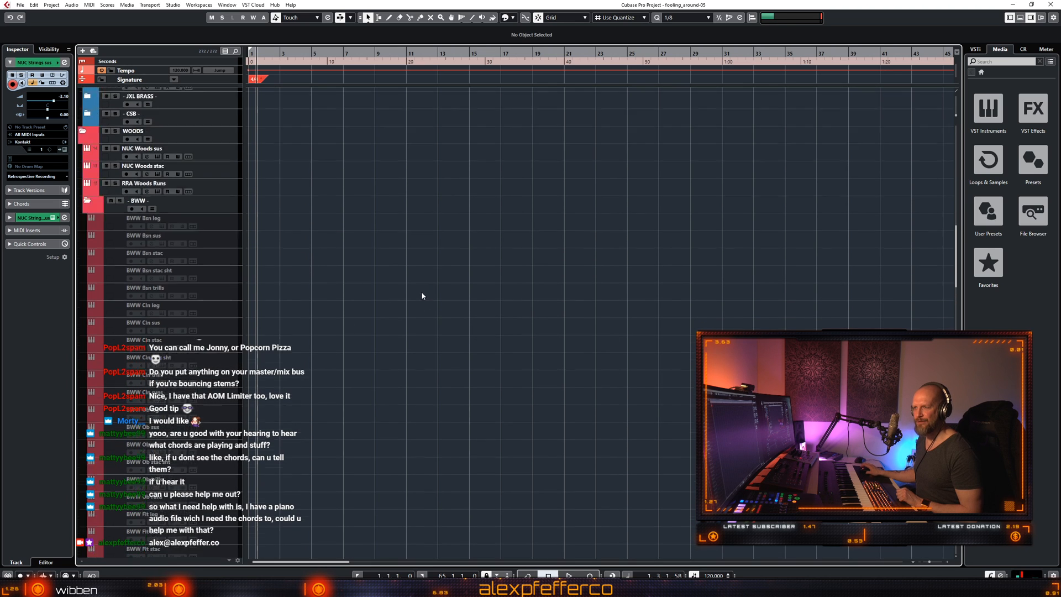
pyautogui.click(278, 424)
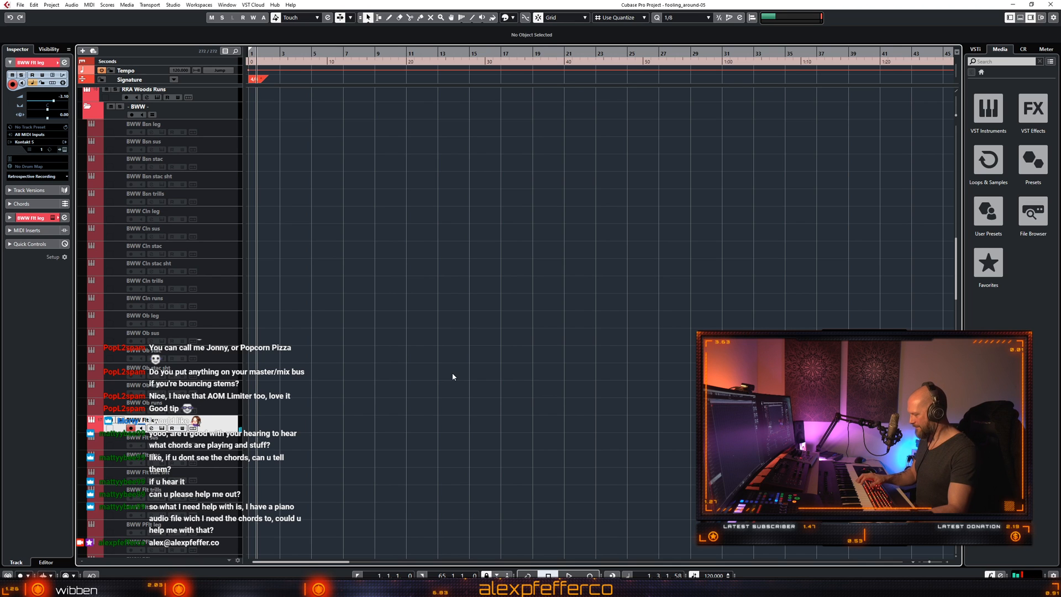
pyautogui.scroll(-10, 448, 356)
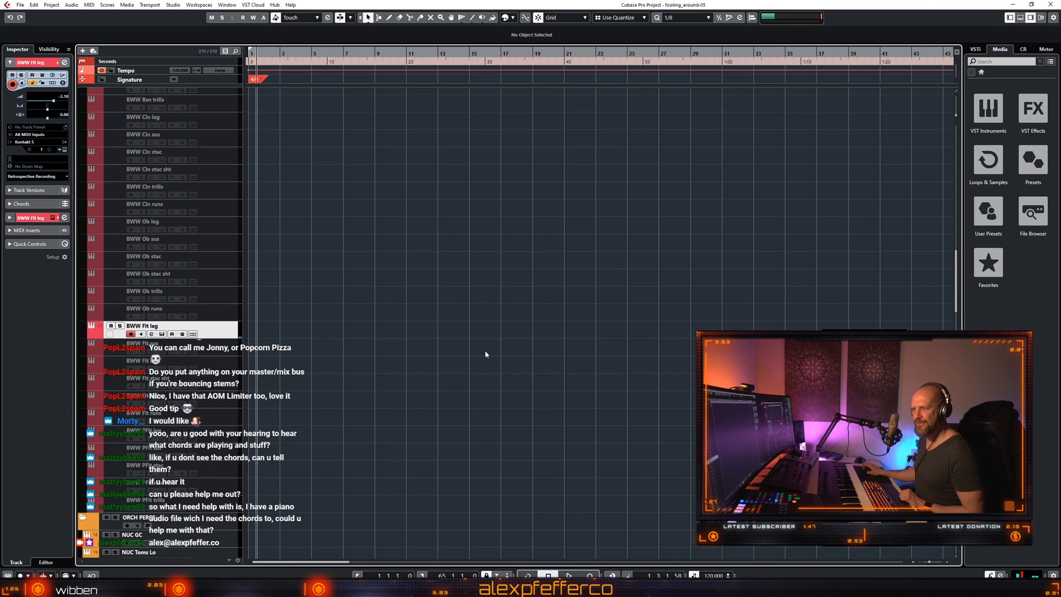
# Play the project briefly from its start to judge the current tempo, and stop playback.
pyautogui.scroll(5, 485, 354)
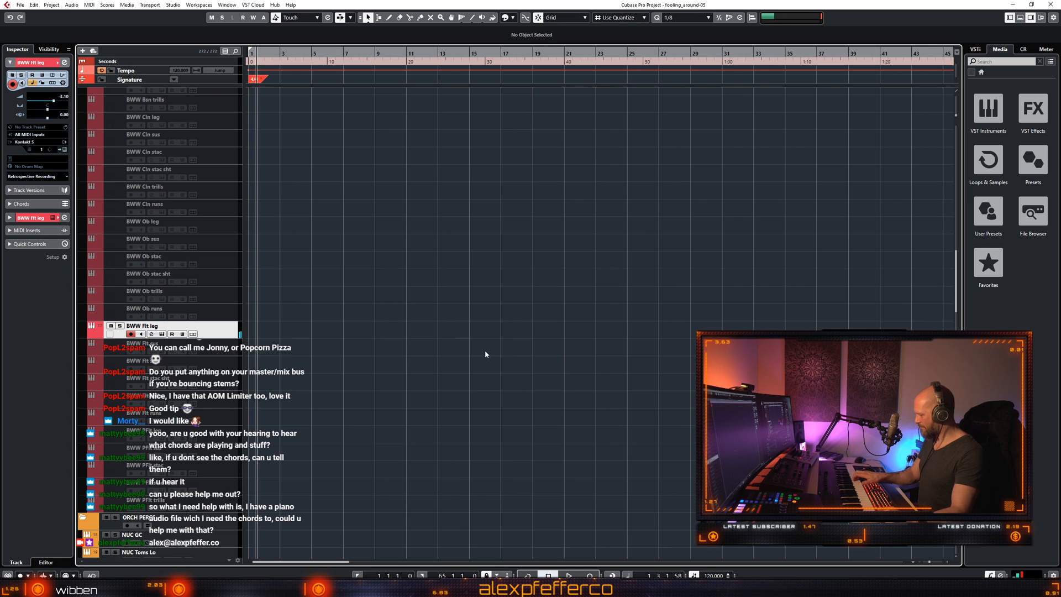
pyautogui.press('Home')
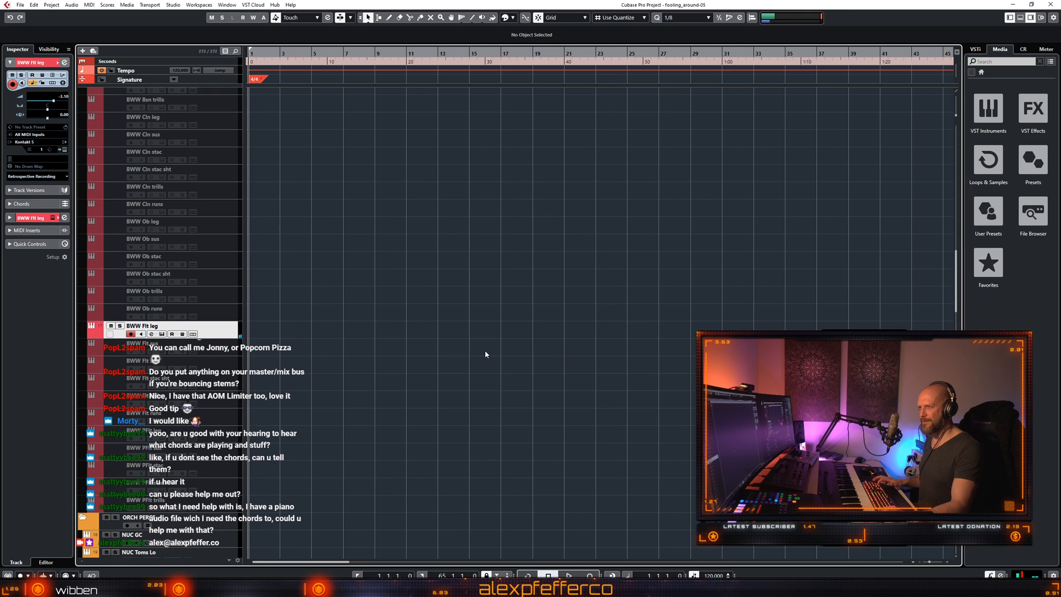
pyautogui.press('space')
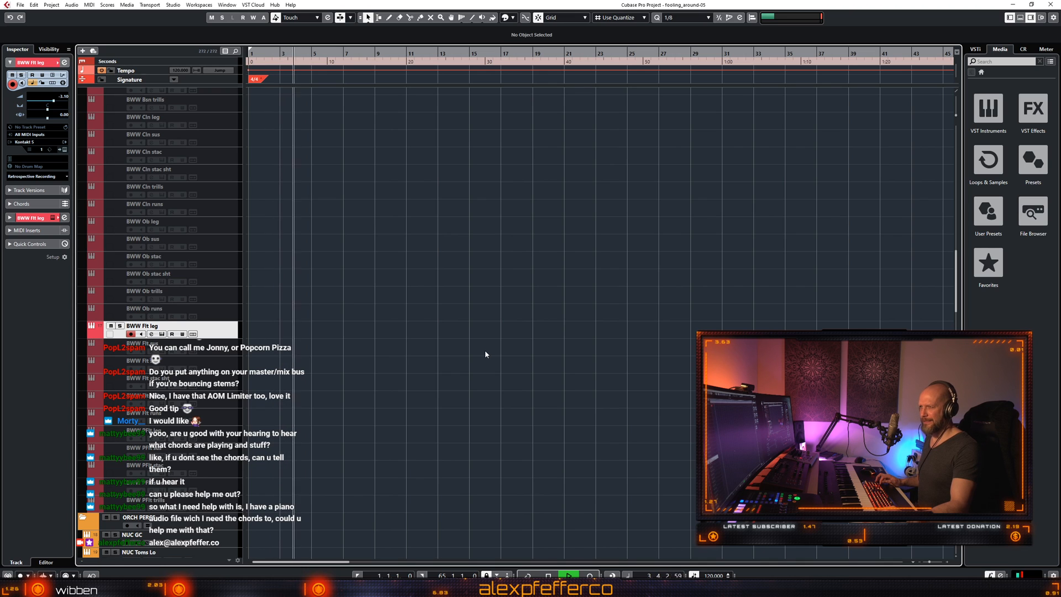
pyautogui.press('space')
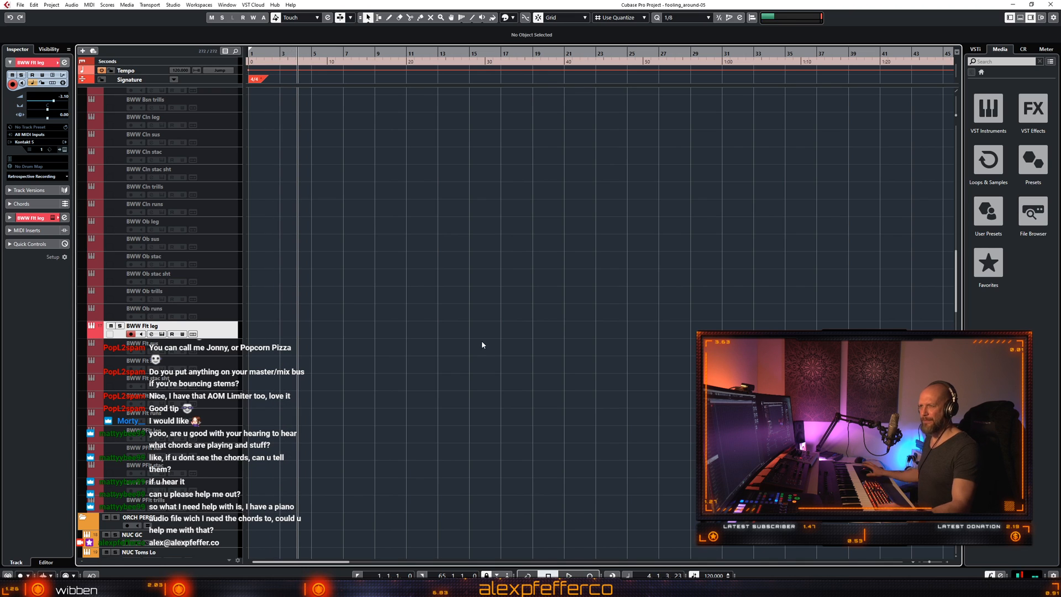
# Set the first tempo event on the Tempo track to 115 BPM.
pyautogui.click(251, 69)
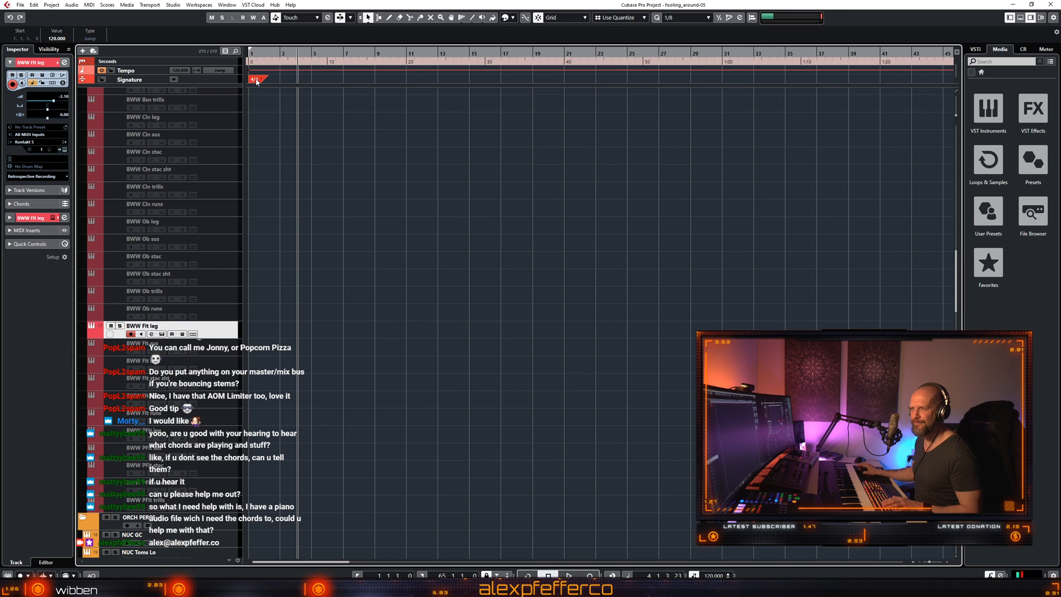
pyautogui.click(56, 39)
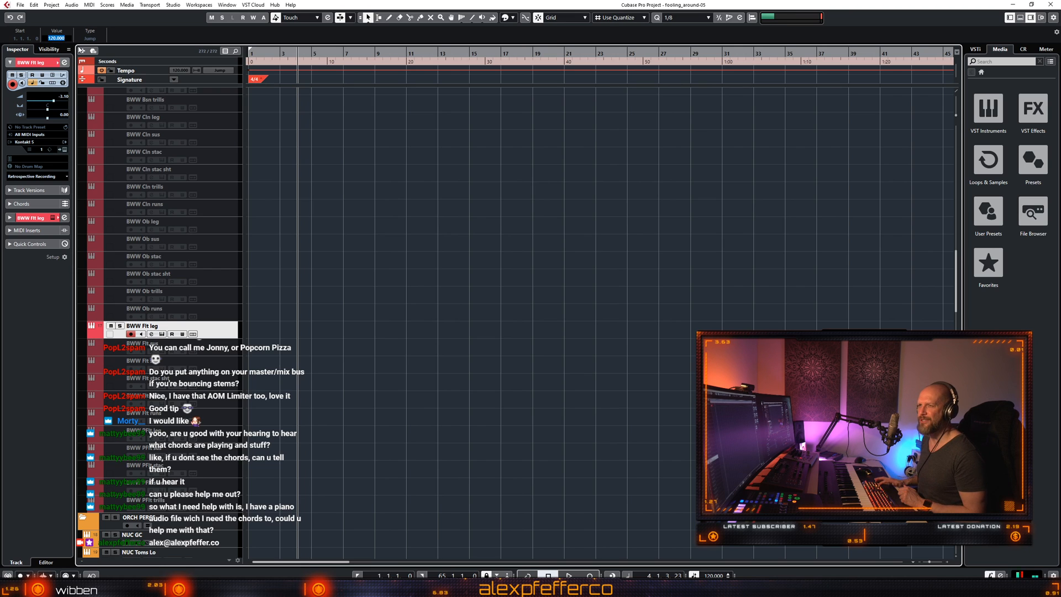
pyautogui.write('115')
pyautogui.press('Return')
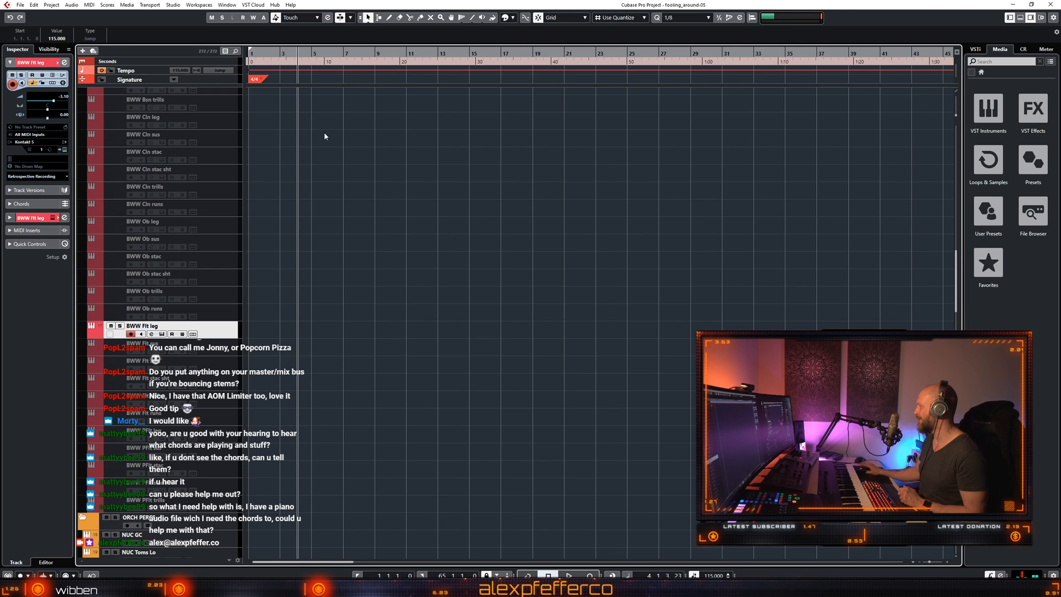
# Try to record a performance on the BWW Flt leg track from the project start.
pyautogui.click(557, 198)
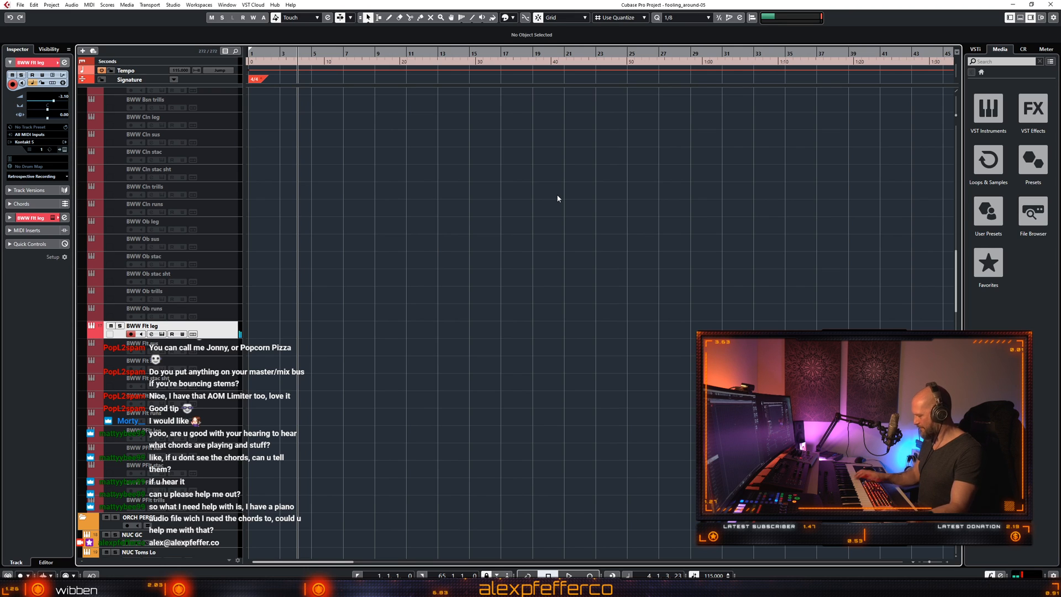
pyautogui.press('KP_Decimal')
pyautogui.press('KP_Multiply')
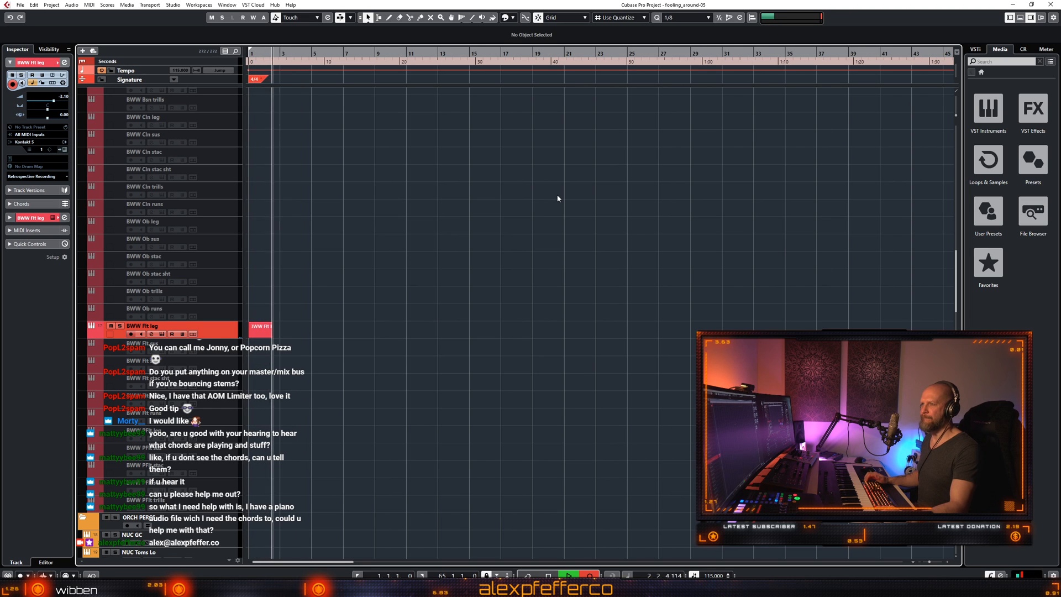
pyautogui.press('KP_0')
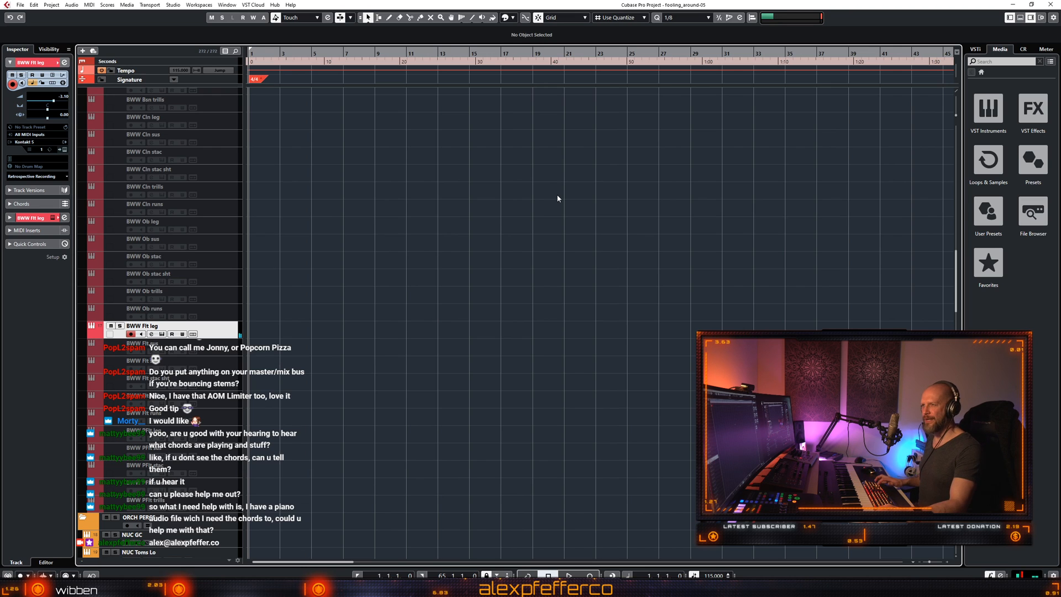
pyautogui.press('KP_Multiply')
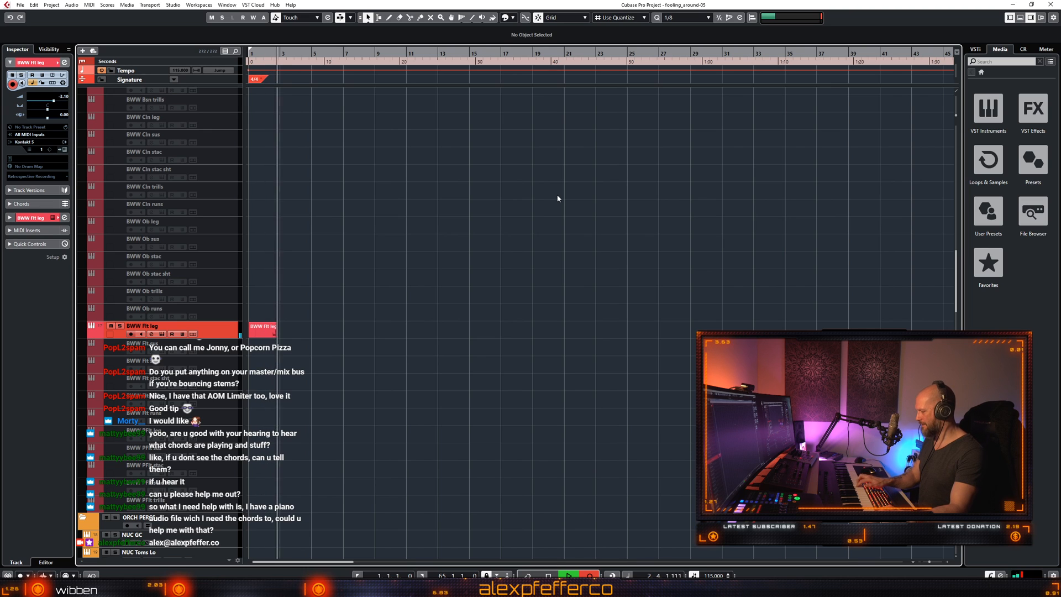
pyautogui.press('space')
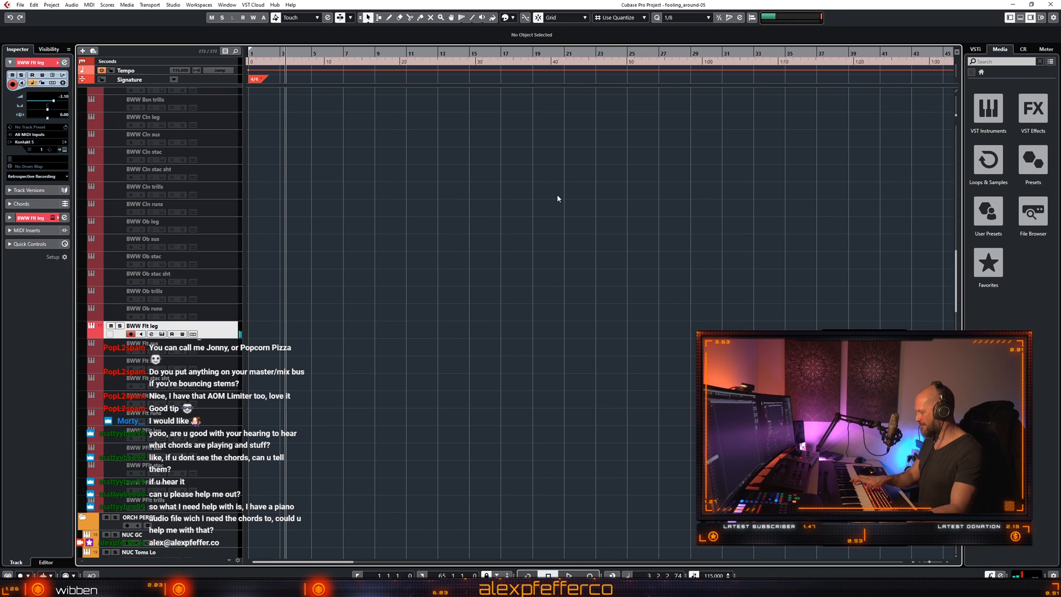
pyautogui.press('KP_Decimal')
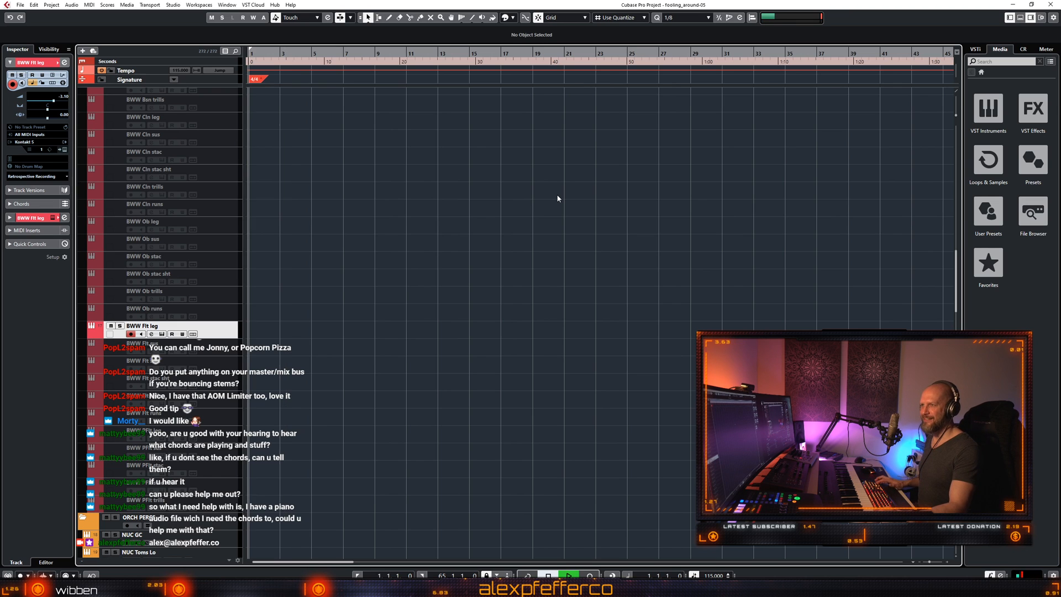
# Record a flute melody on the BWW Flt leg track from bar 1 to bar 7.
pyautogui.press('KP_Multiply')
pyautogui.press('h')
pyautogui.press('h')
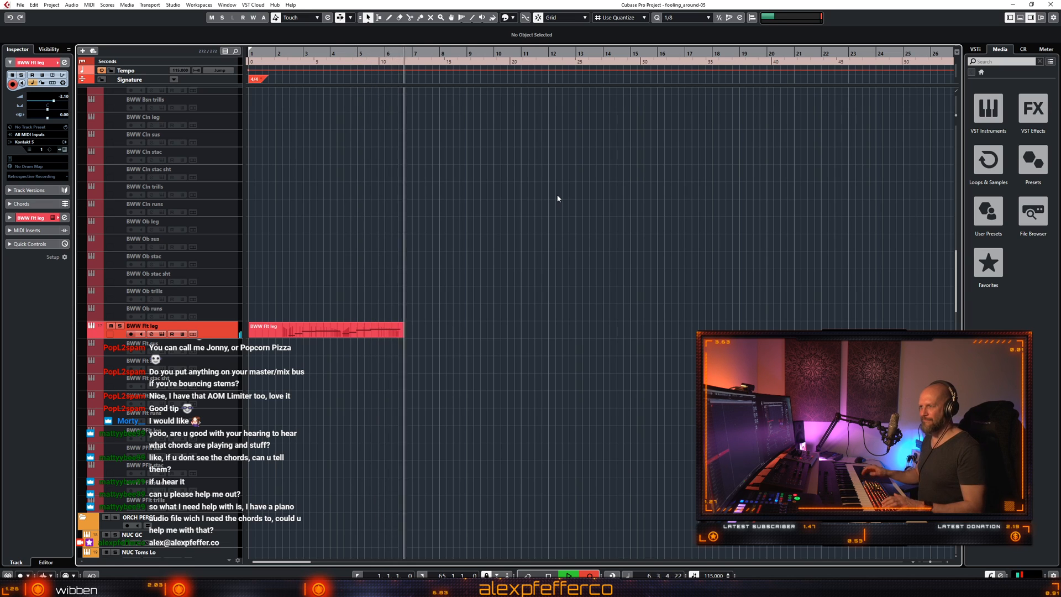
pyautogui.press('space')
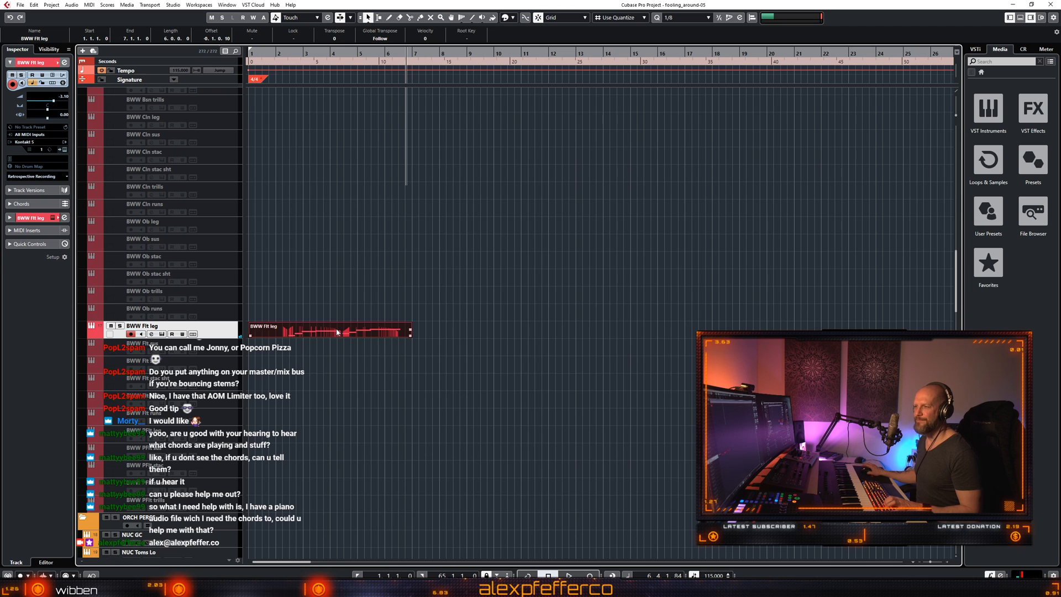
# Open the recorded flute part for note editing and raise the short note near the end of bar 4 to A3.
pyautogui.doubleClick(337, 332)
pyautogui.press('h')
pyautogui.click(354, 350)
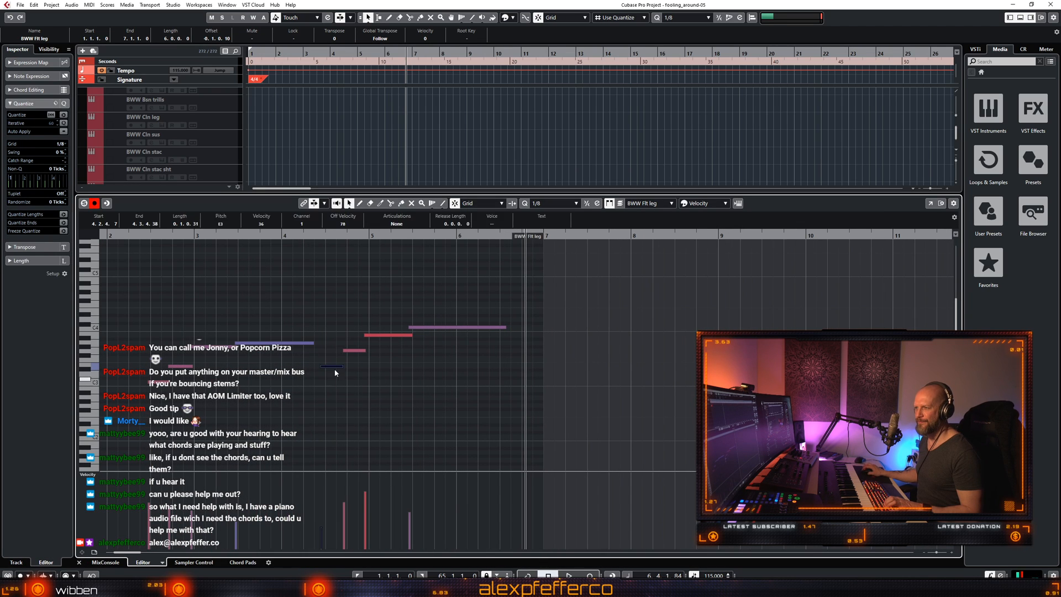
pyautogui.moveTo(365, 363); pyautogui.dragTo(356, 357)
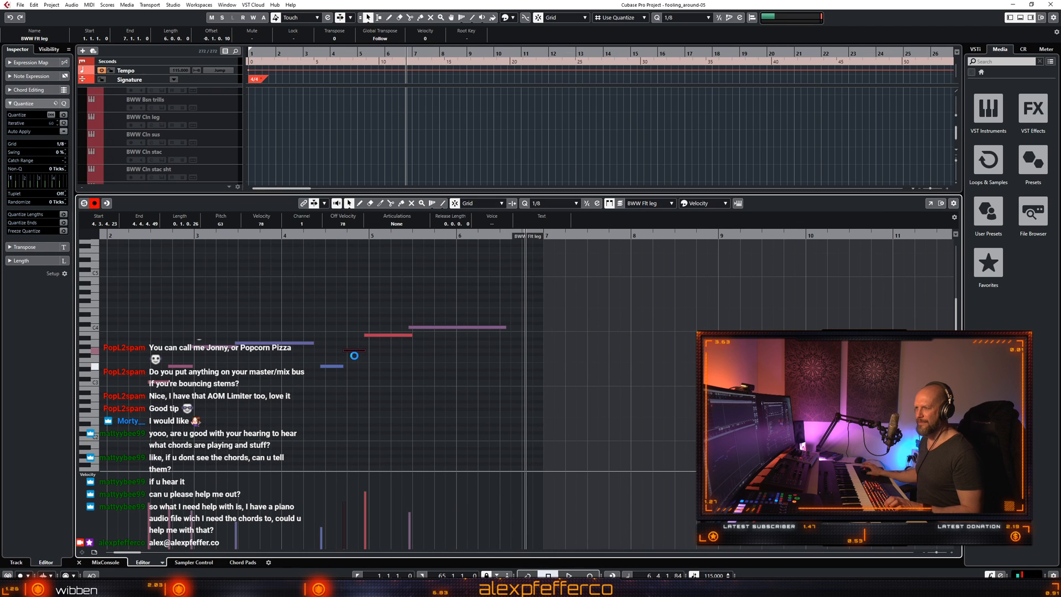
pyautogui.hscroll(-5, 338, 302)
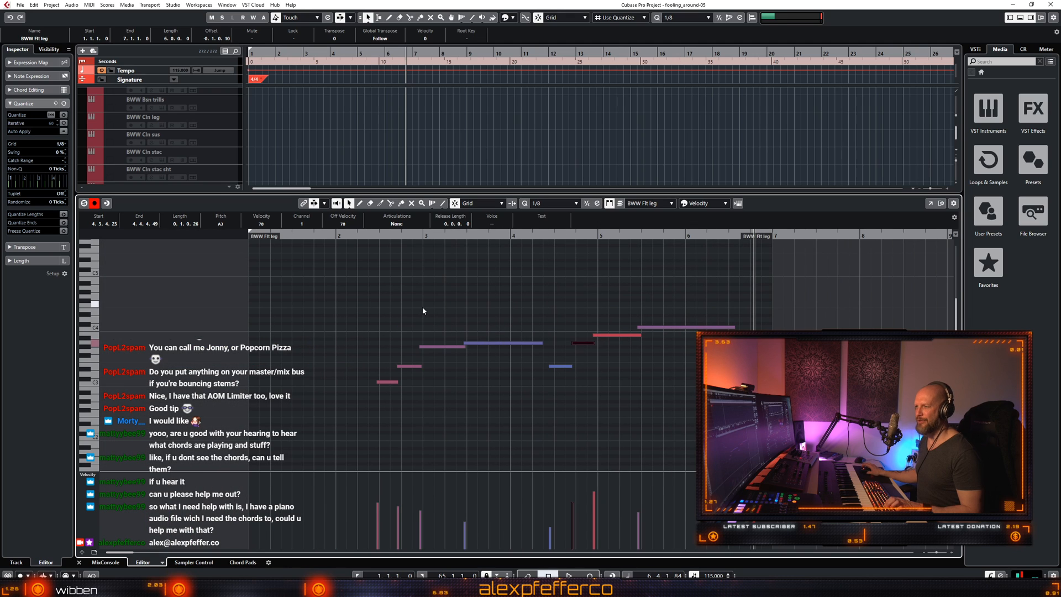
pyautogui.click(423, 307)
# Trim the start of the flute part to bar 2, play it back, and close the note editor.
pyautogui.moveTo(268, 236); pyautogui.dragTo(355, 239)
pyautogui.press('space')
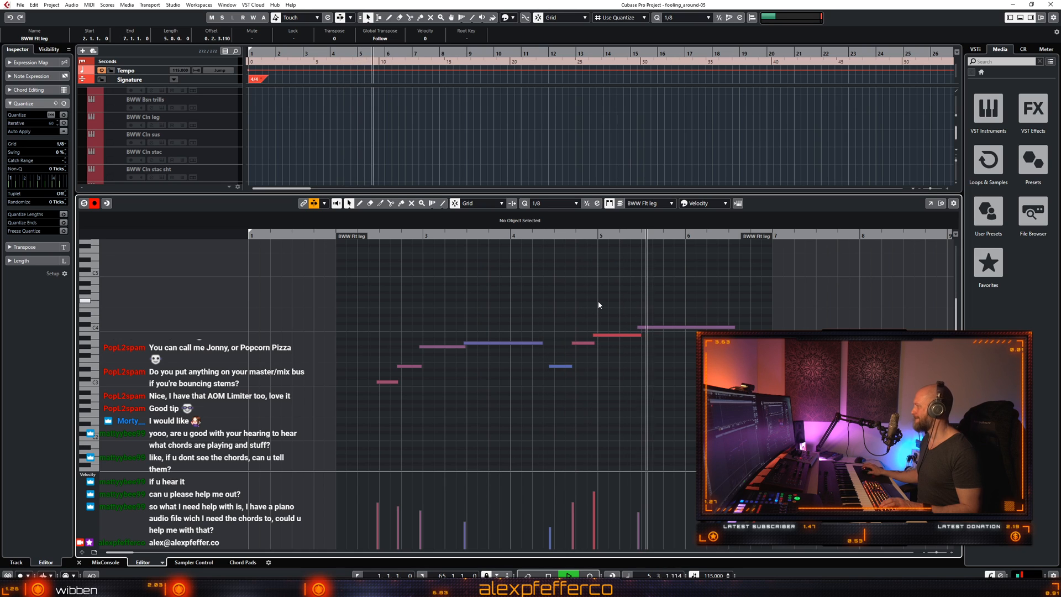
pyautogui.press('space')
pyautogui.hotkey('ctrl', 'e')
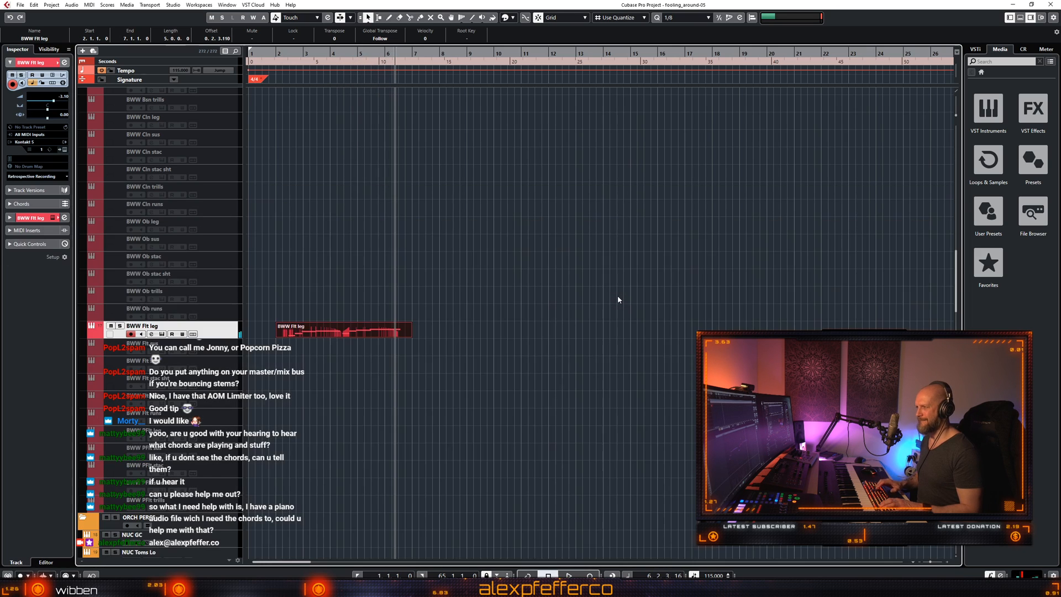
# Select the NUC Strings sus track in the STRINGS folder to arm it for playing and recording.
pyautogui.scroll(10, 550, 245)
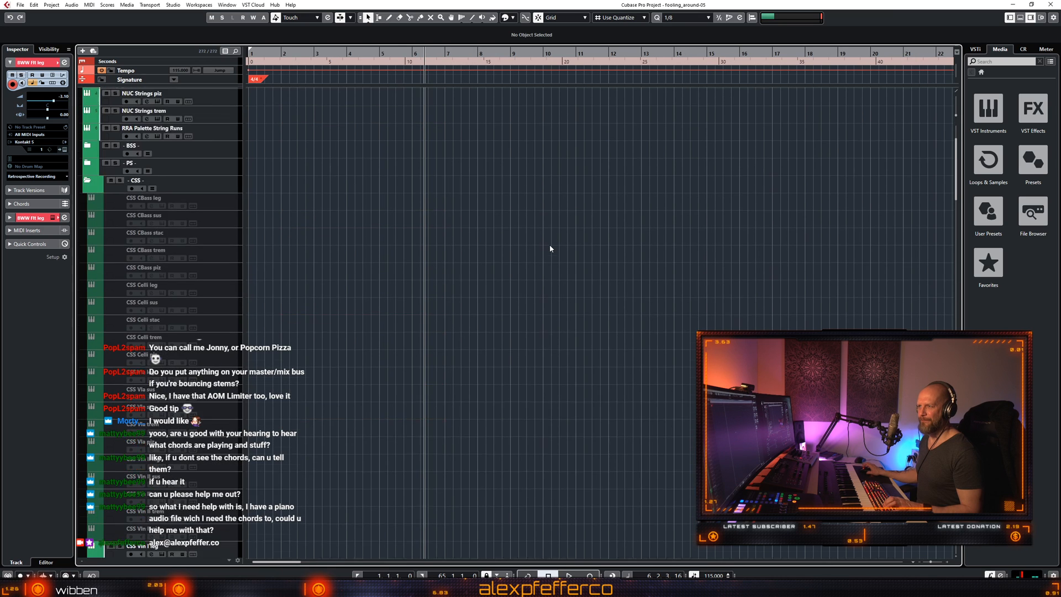
pyautogui.scroll(-3, 549, 244)
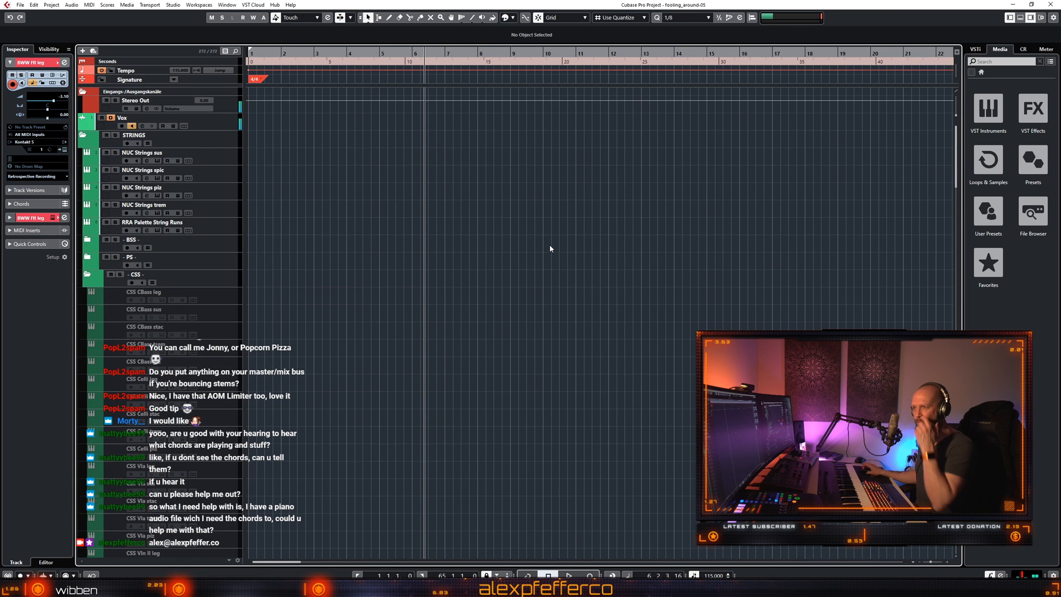
pyautogui.scroll(-8, 479, 214)
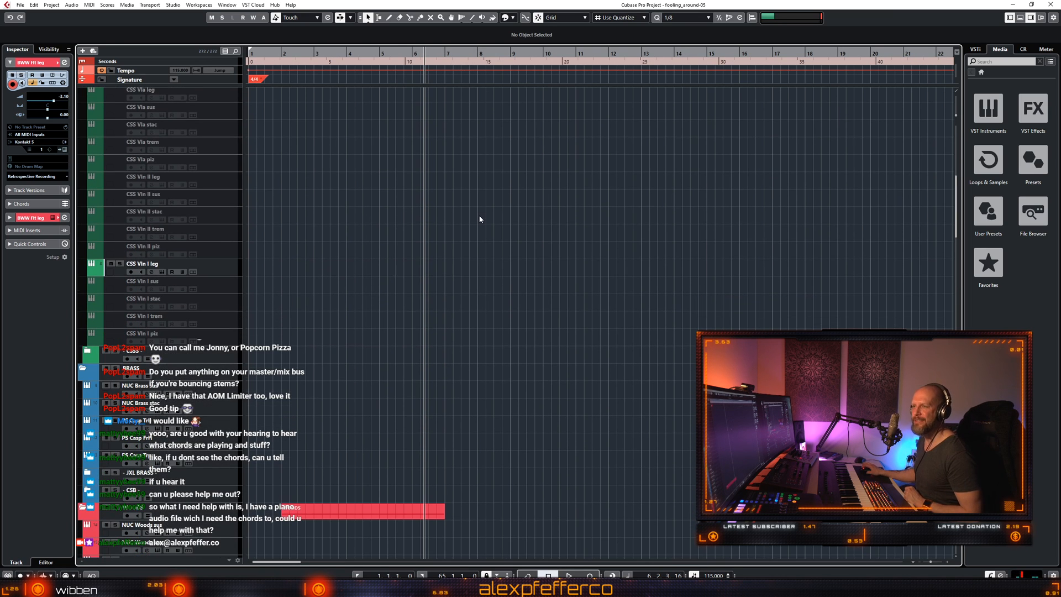
pyautogui.scroll(-5, 479, 219)
pyautogui.scroll(-3, 478, 217)
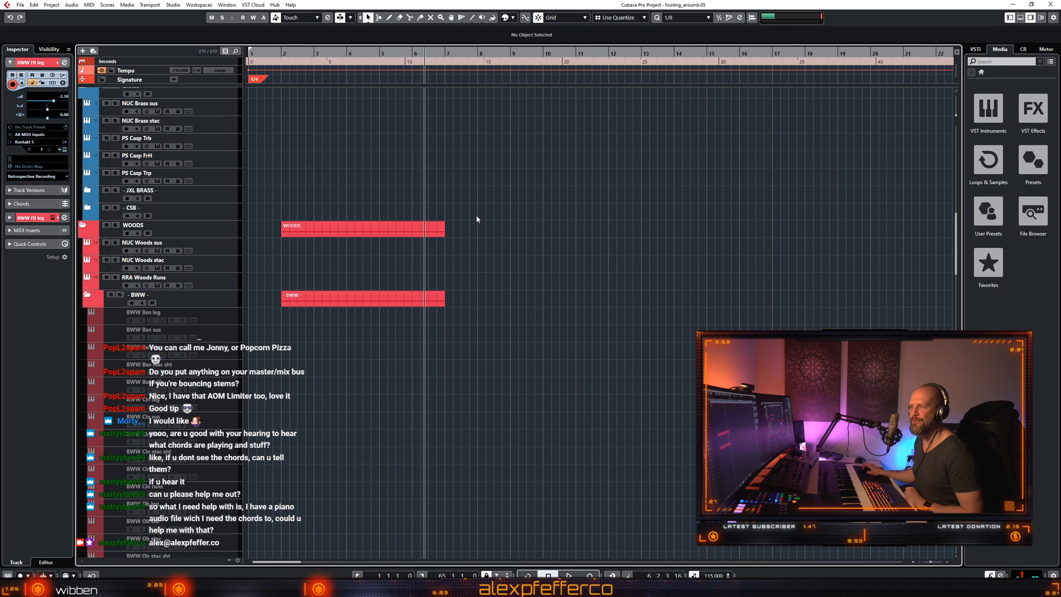
pyautogui.scroll(5, 496, 217)
pyautogui.scroll(12, 497, 221)
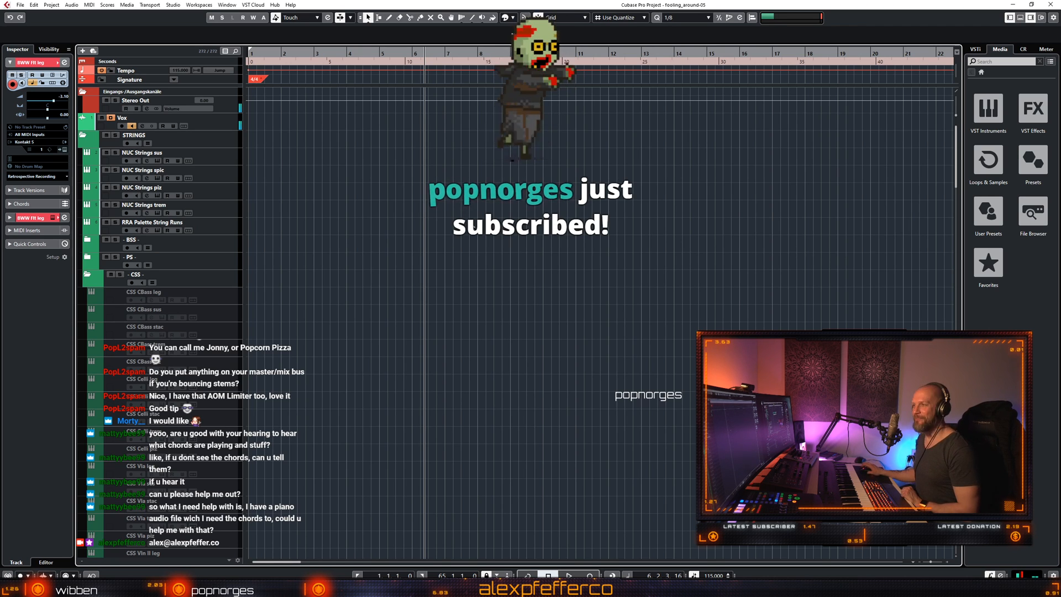
pyautogui.scroll(-10, 479, 228)
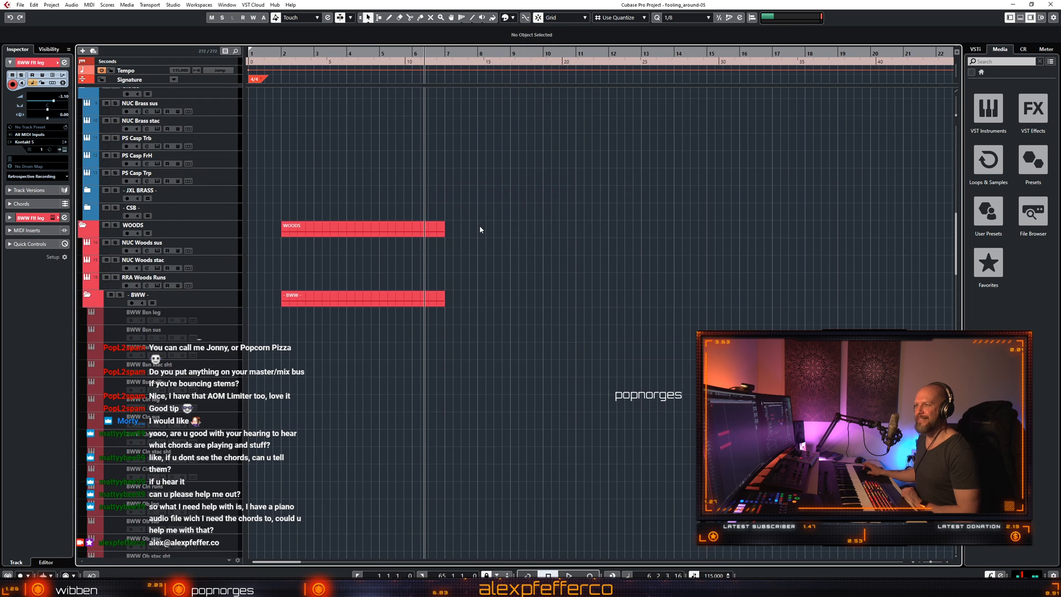
pyautogui.scroll(10, 479, 225)
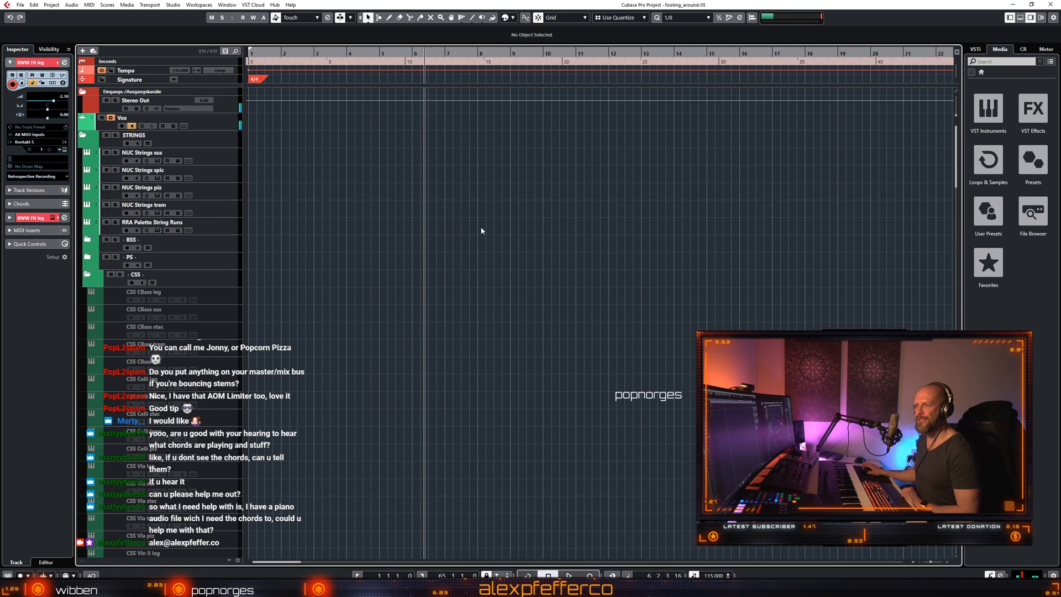
pyautogui.click(216, 156)
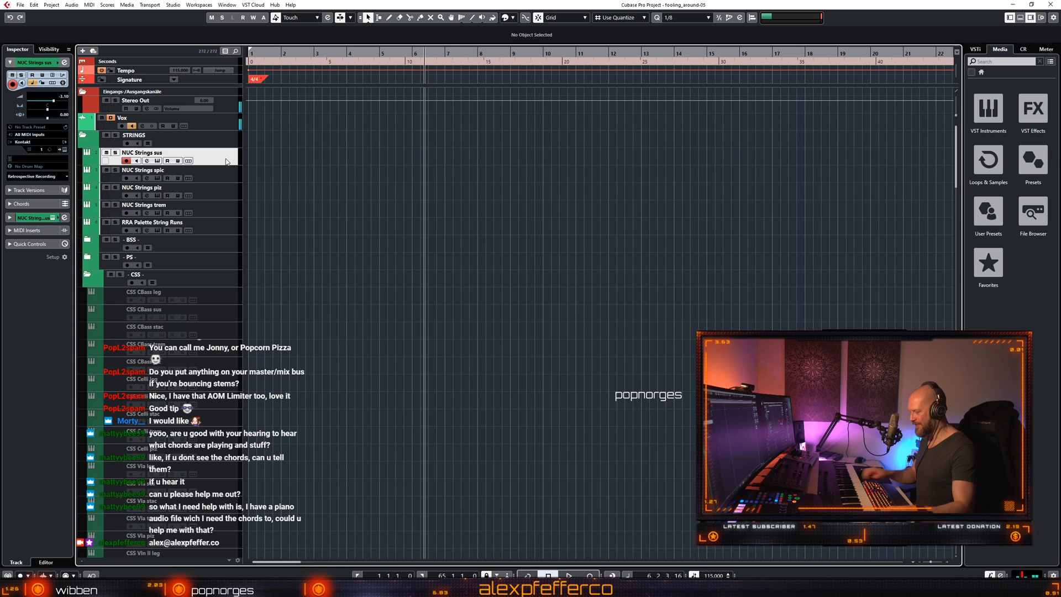
# Play the flute melody back repeatedly, starting around bar 2, while rehearsing chords on the NUC Strings sus track.
pyautogui.scroll(-10, 377, 279)
pyautogui.scroll(3, 429, 279)
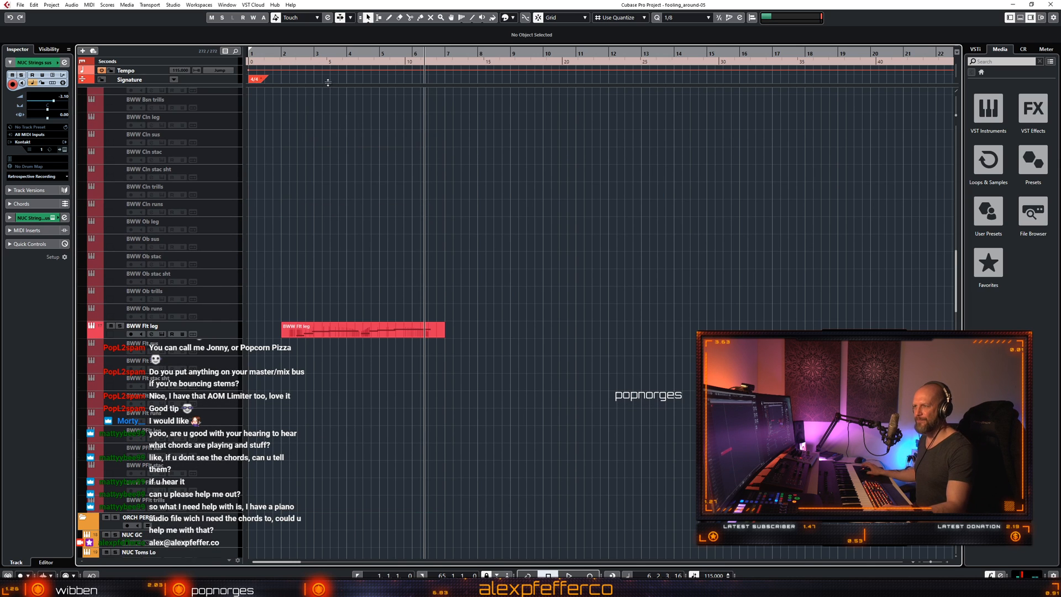
pyautogui.click(294, 55)
pyautogui.press('space')
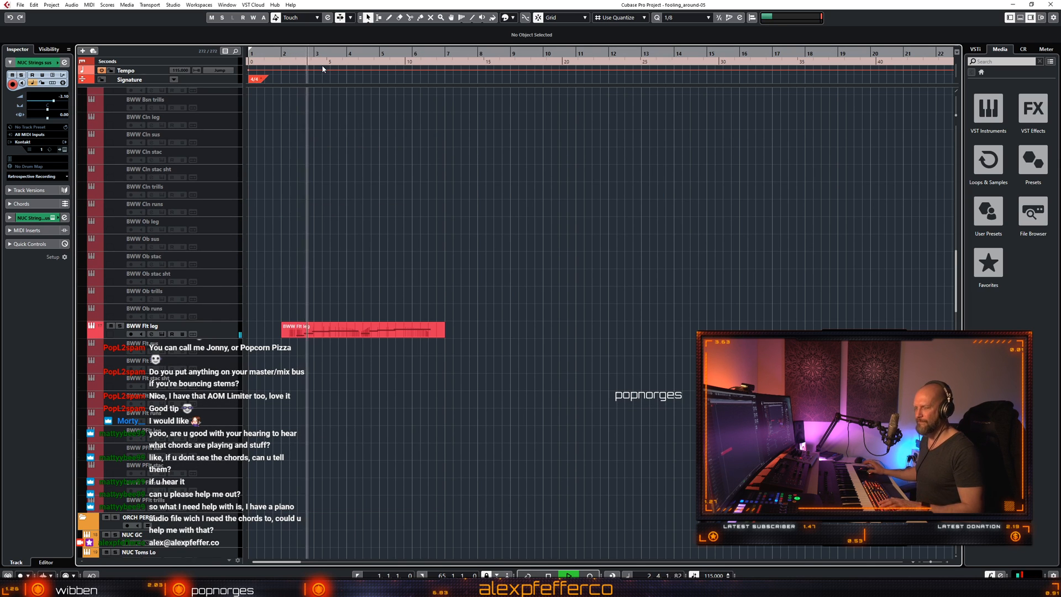
pyautogui.press('space')
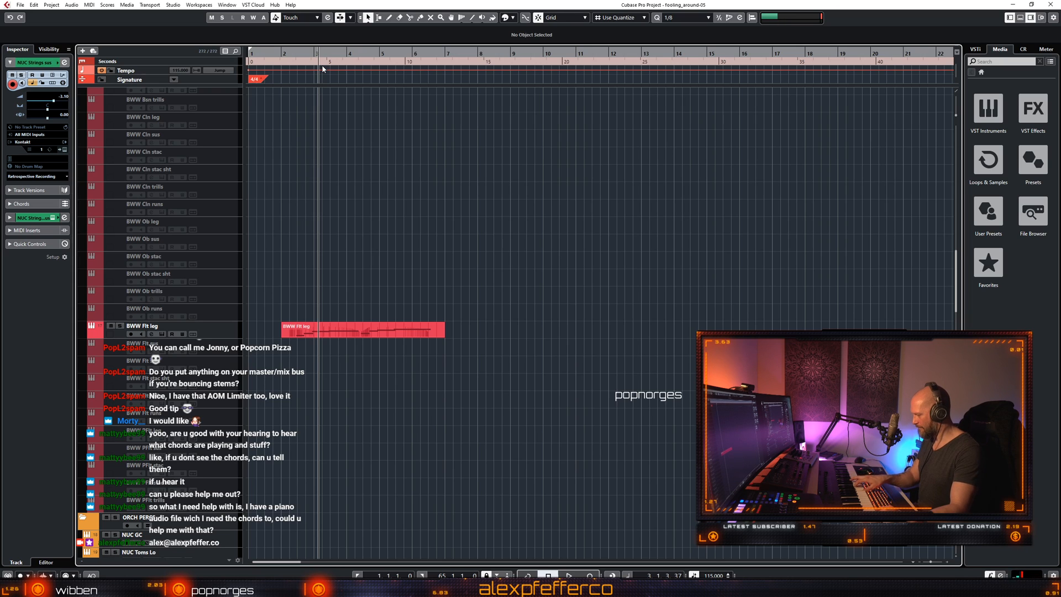
pyautogui.press('space')
pyautogui.press('space')
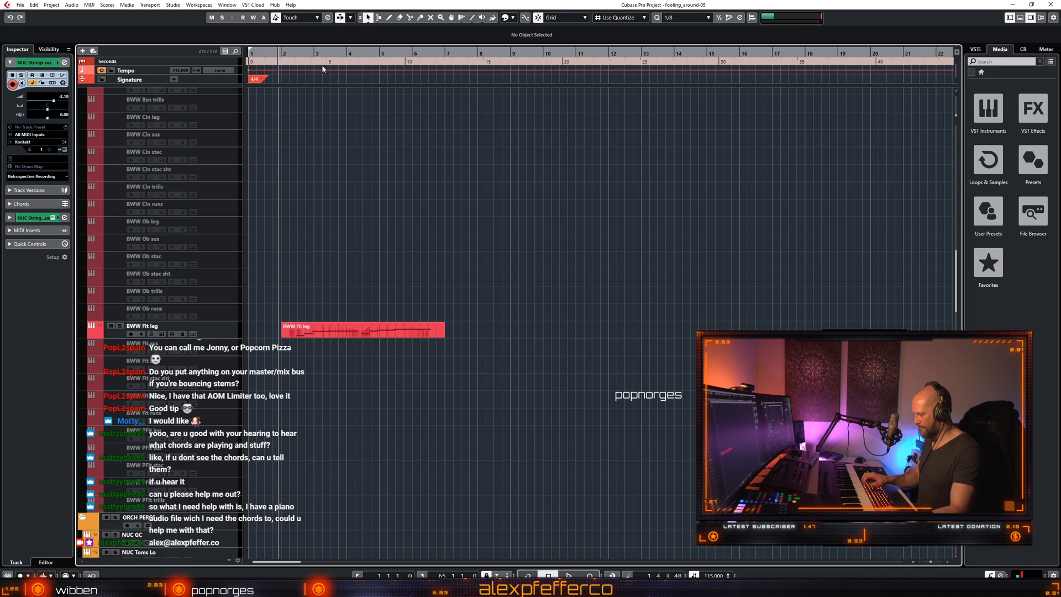
pyautogui.press('space')
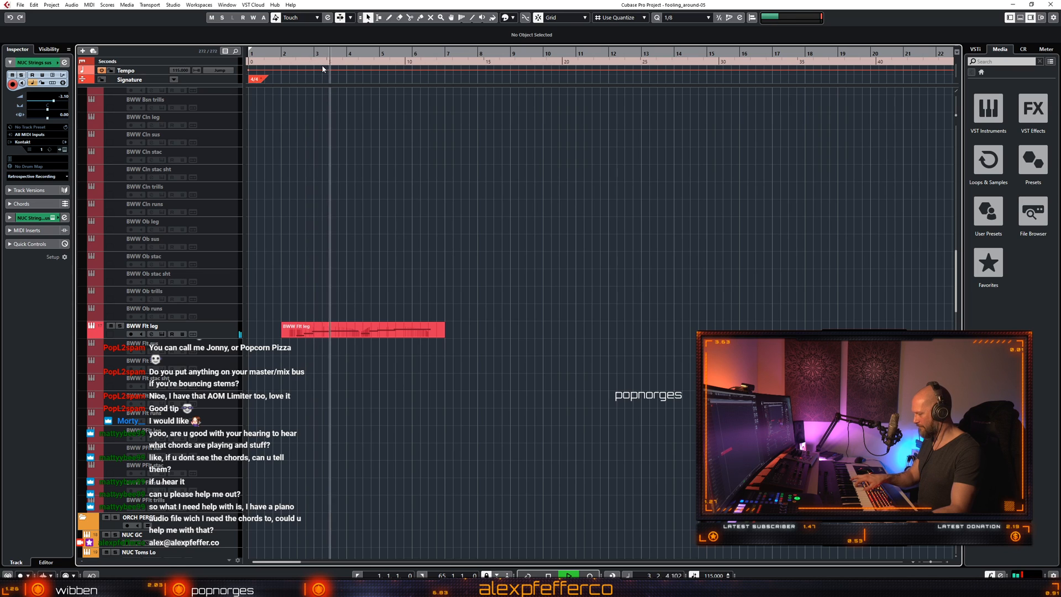
pyautogui.press('space')
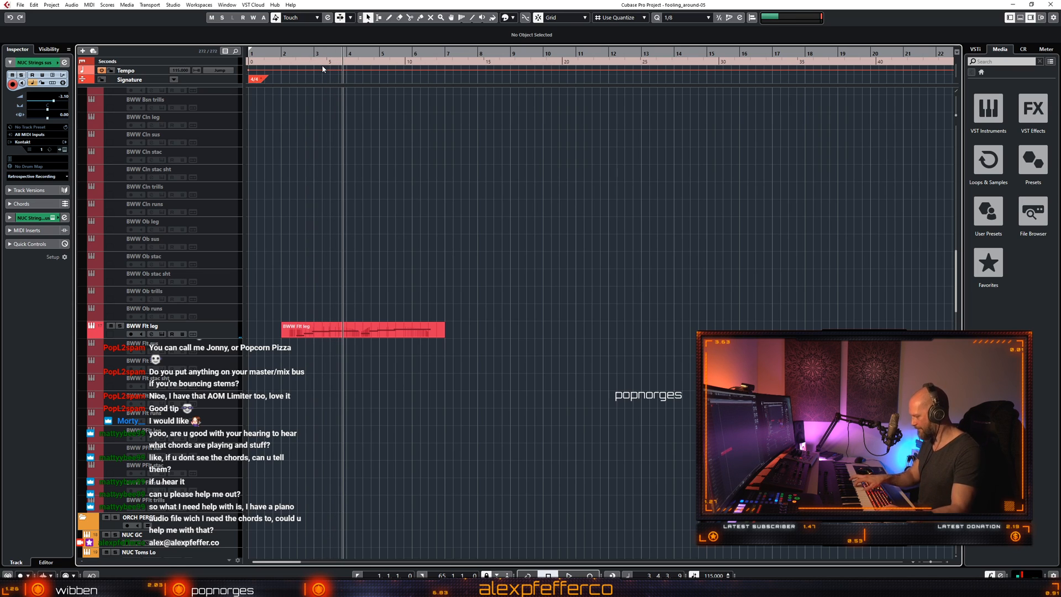
pyautogui.press('KP_Subtract')
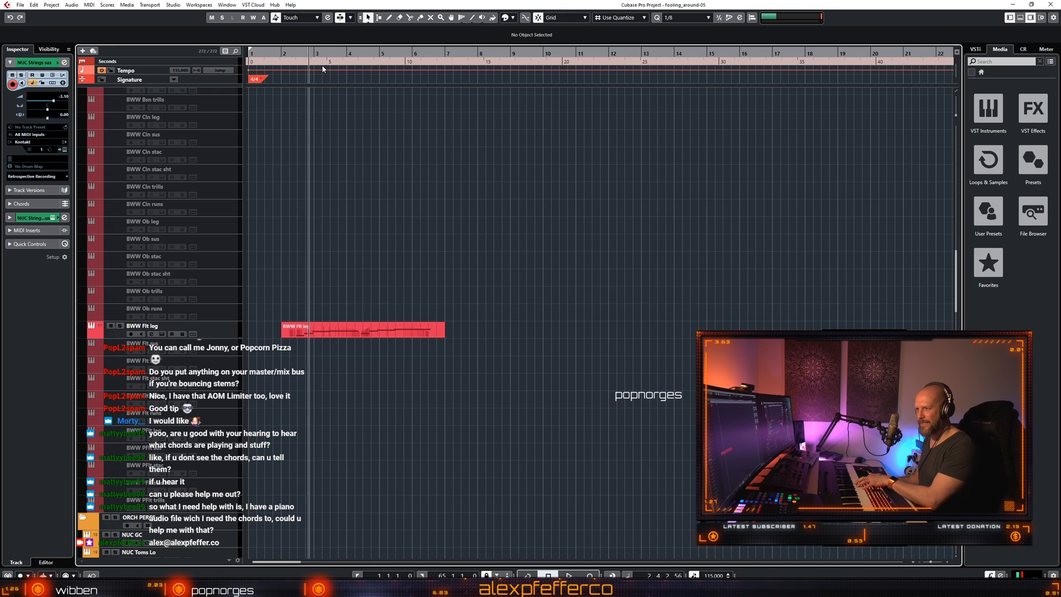
pyautogui.press('space')
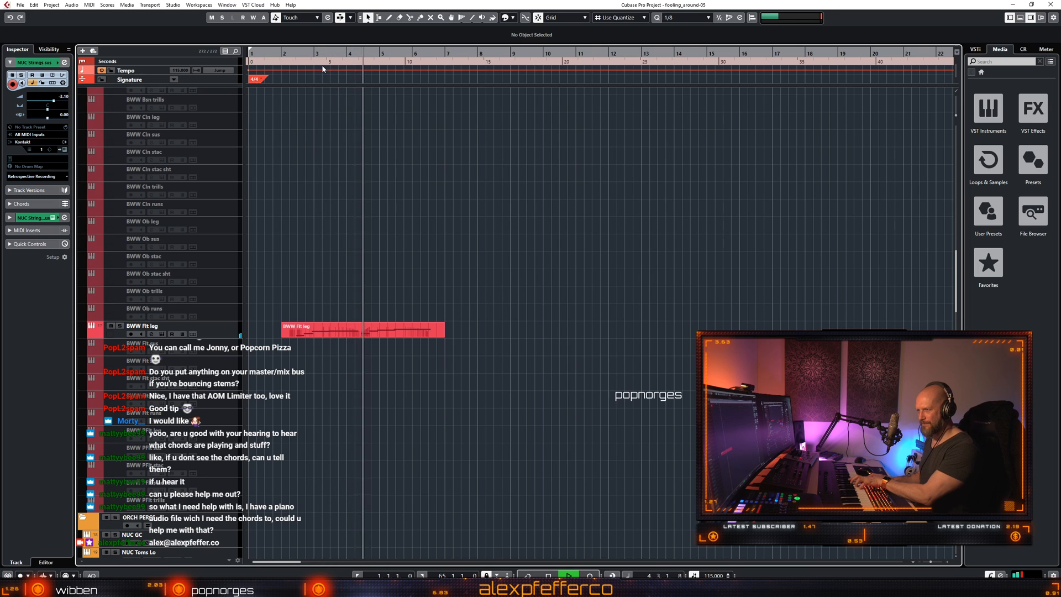
pyautogui.press('space')
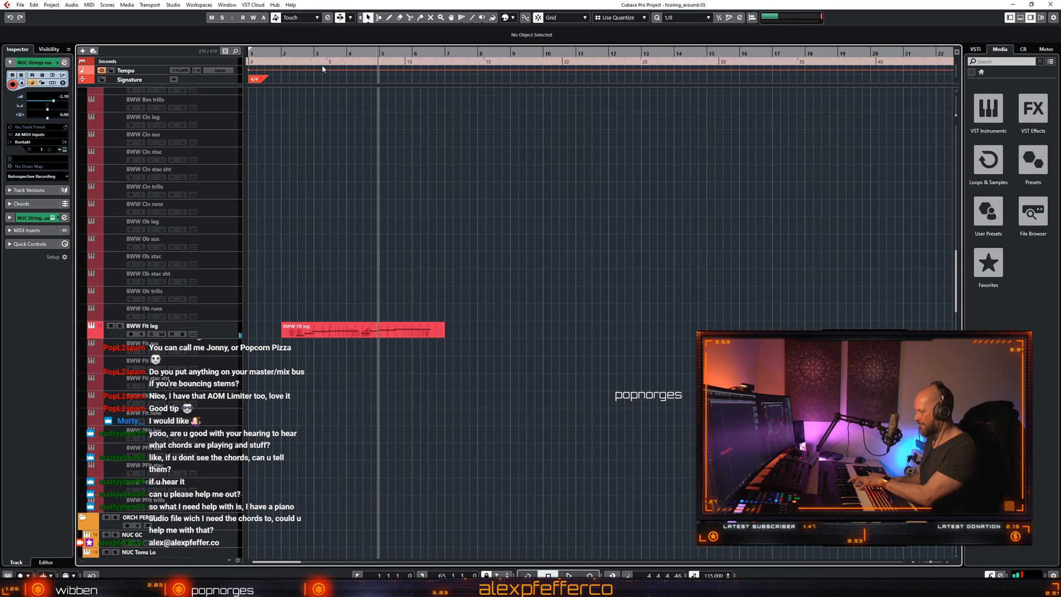
# Record the string chords on NUC Strings sus in two passes, covering bars 2 to 6 and bars 4 to 7.
pyautogui.press('KP_Subtract')
pyautogui.press('KP_Multiply')
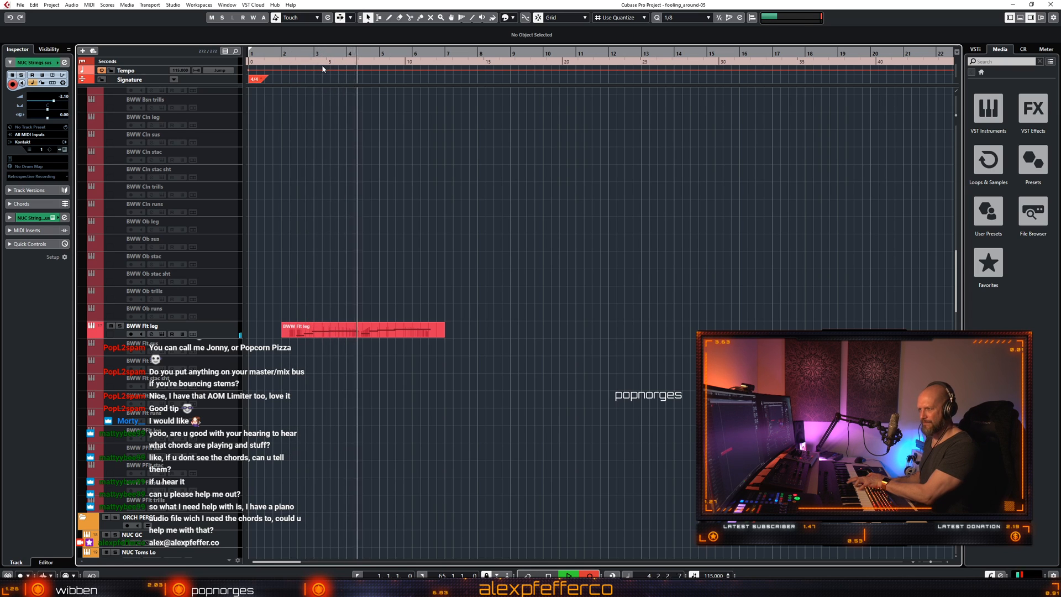
pyautogui.press('KP_0')
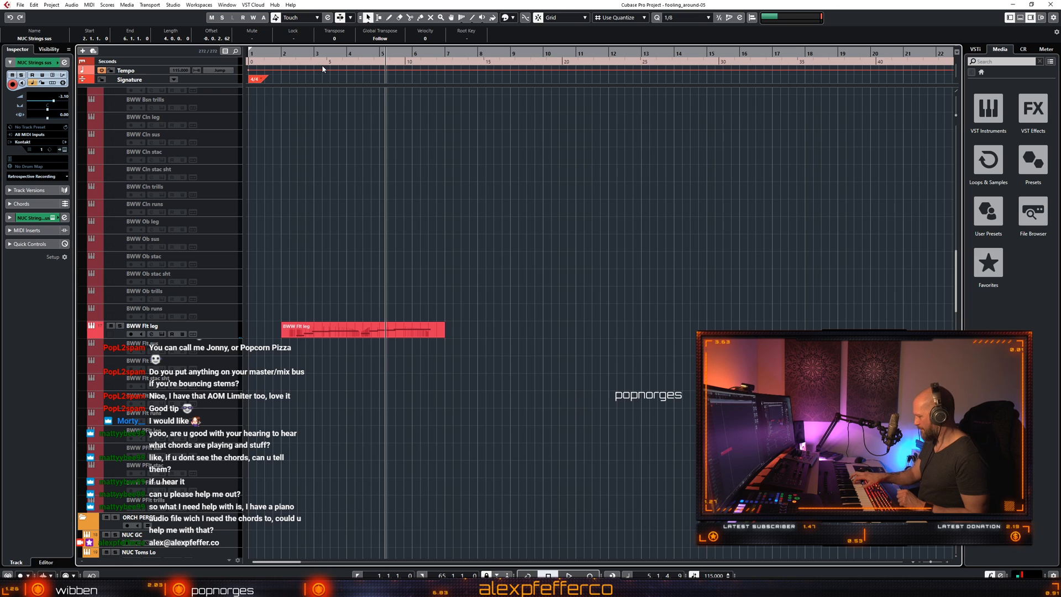
pyautogui.press('KP_Multiply')
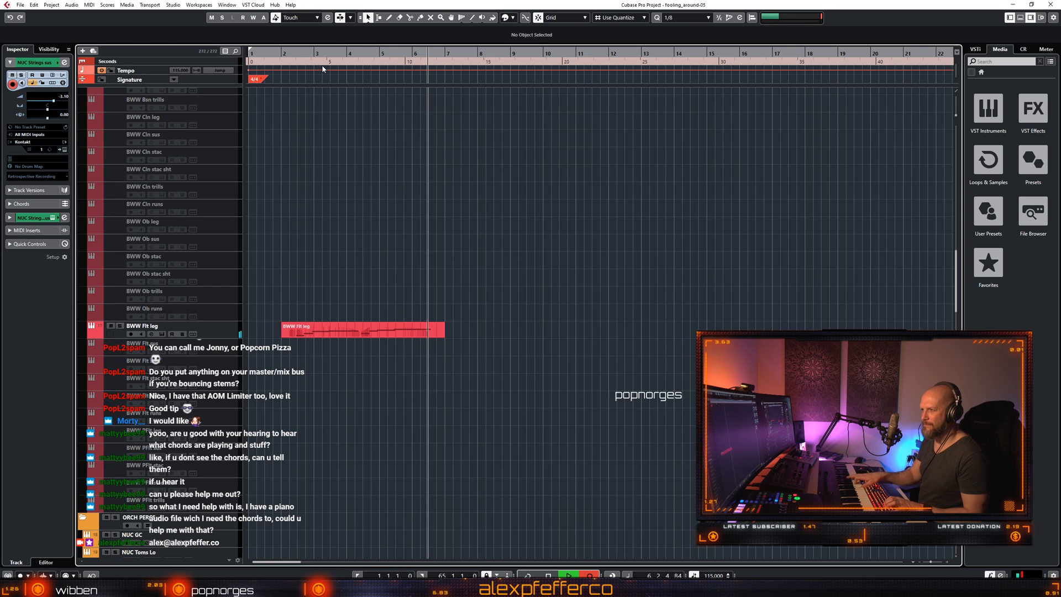
pyautogui.press('space')
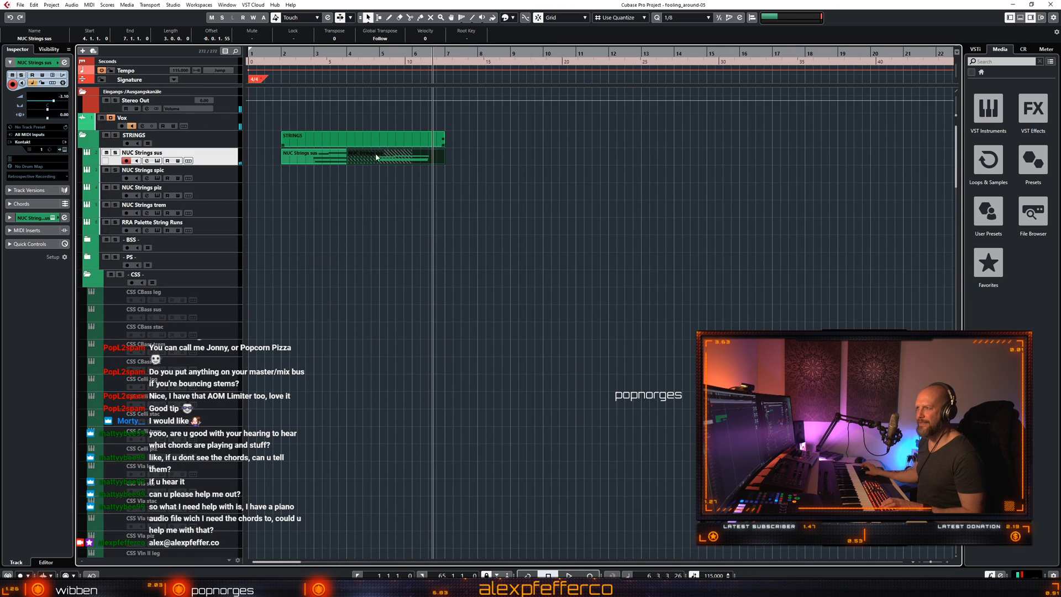
# Glue the two overlapping NUC Strings sus parts into one continuous part, and return to the selection tool.
pyautogui.press('4')
pyautogui.click(343, 151)
pyautogui.press('1')
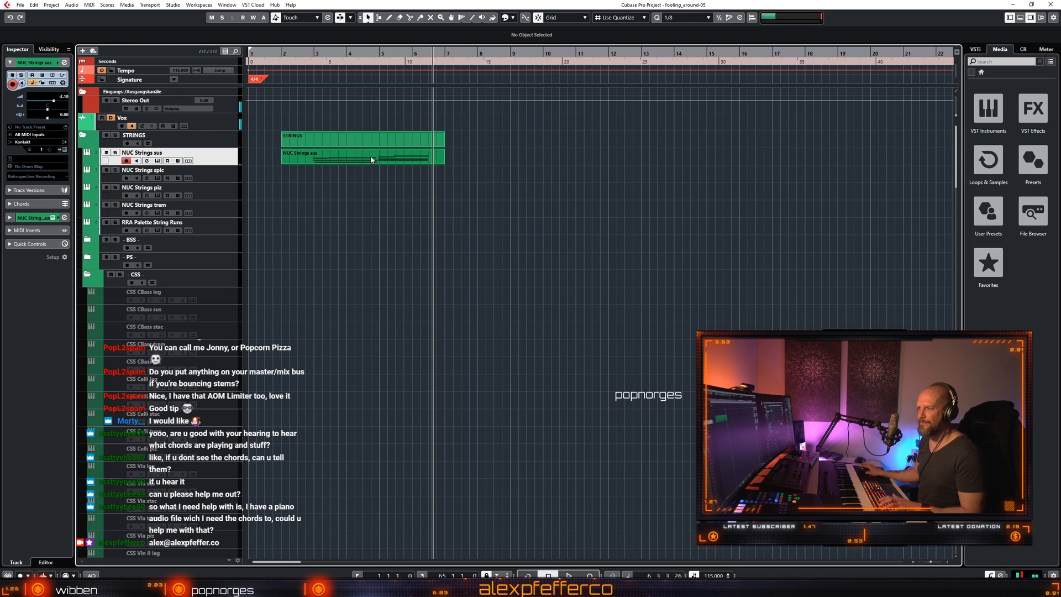
pyautogui.click(371, 159)
pyautogui.click(369, 211)
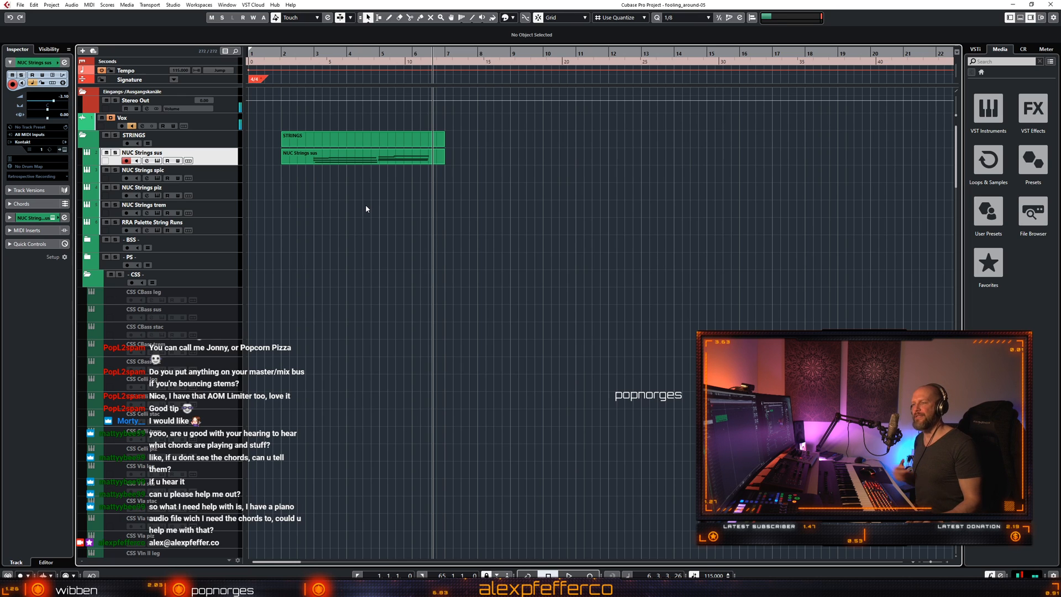
# Open the key commands and search them for "data".
pyautogui.click(34, 5)
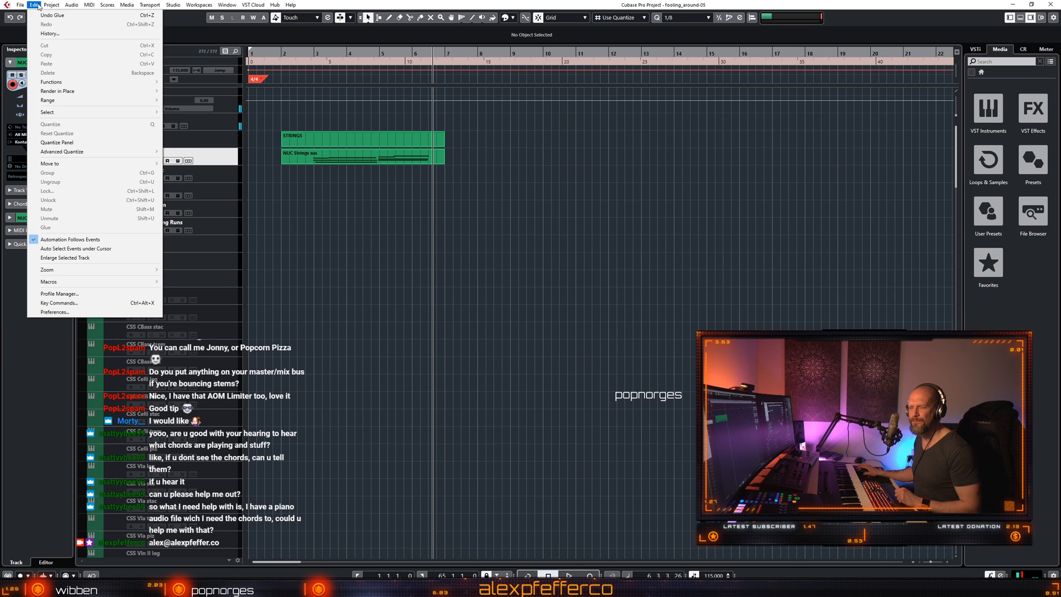
pyautogui.click(59, 303)
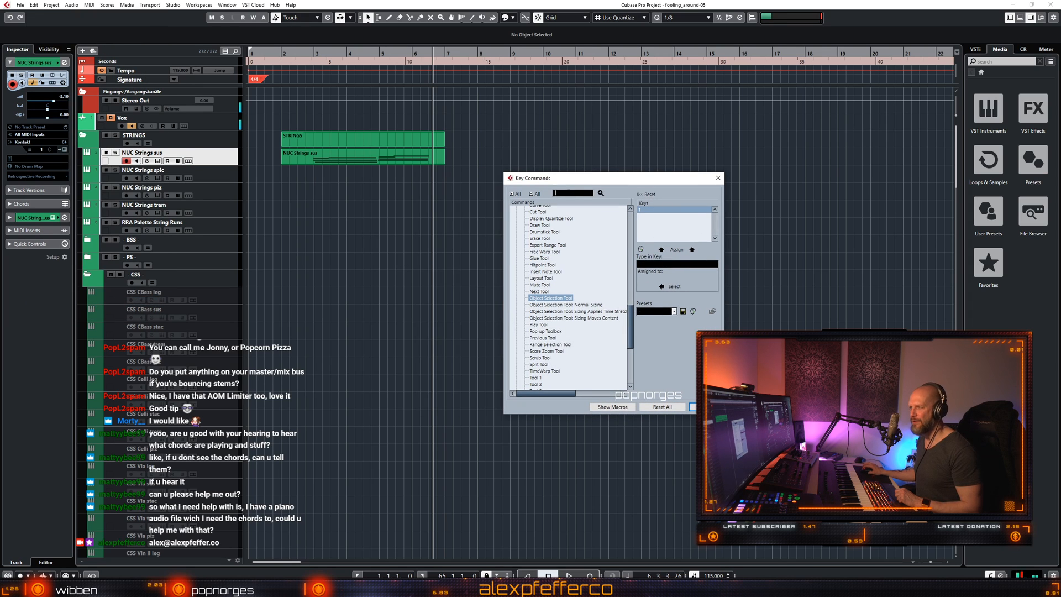
pyautogui.write('d')
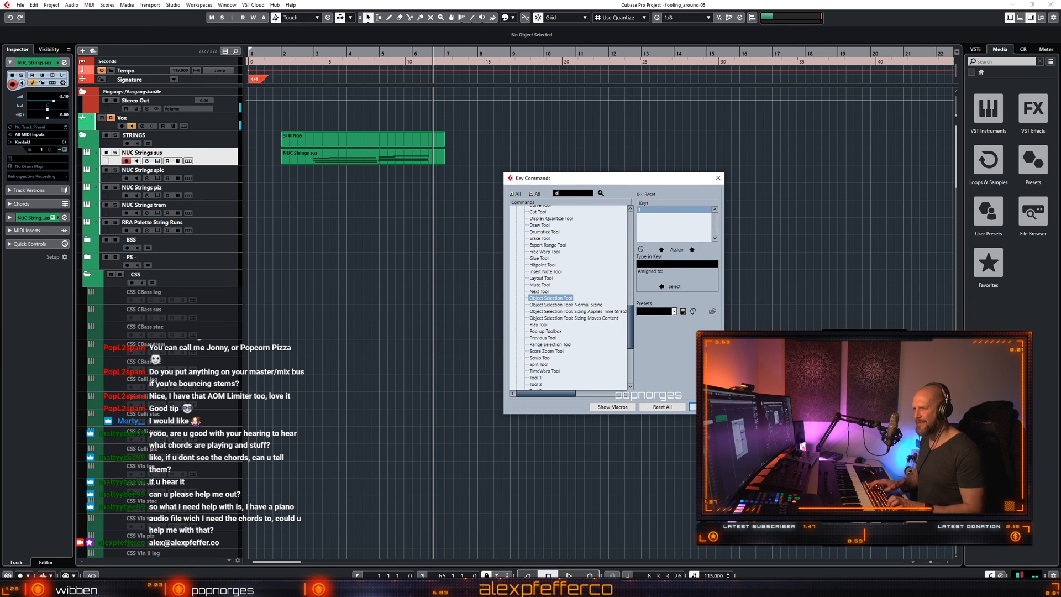
pyautogui.write('ata')
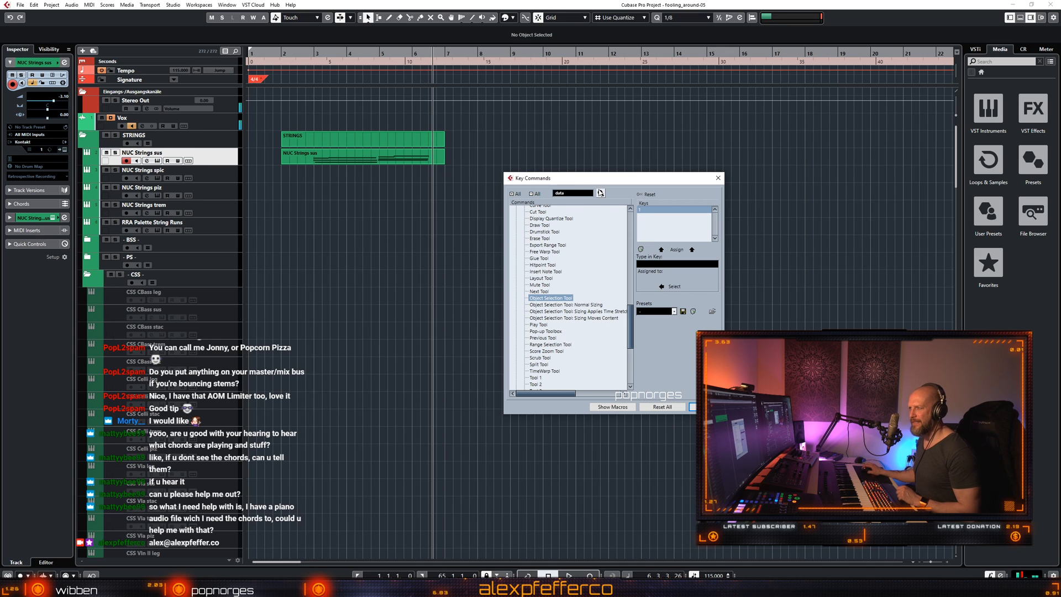
pyautogui.click(600, 192)
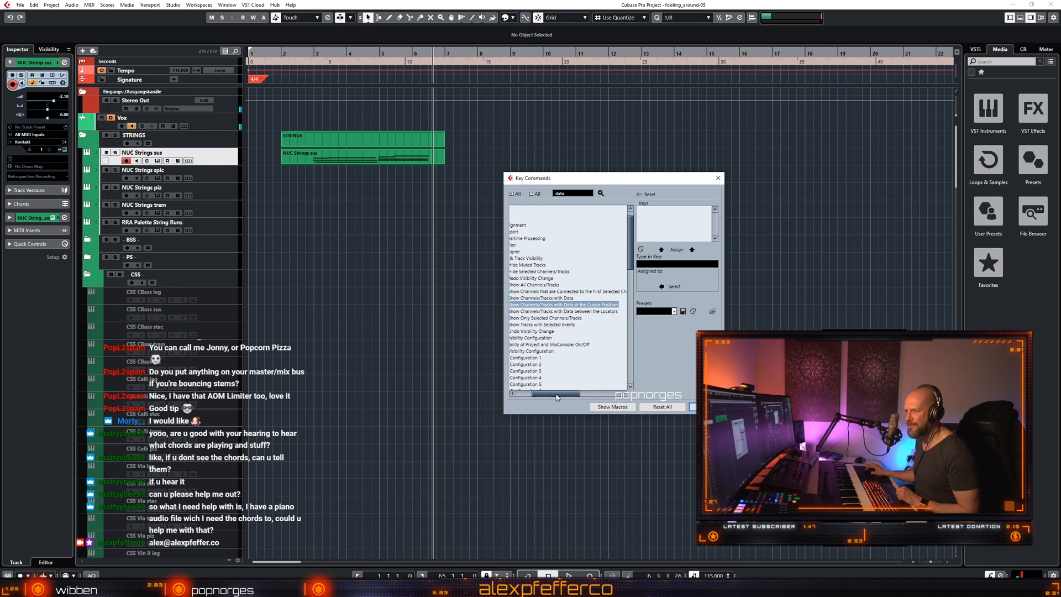
# Go through the "data" matches until the Agents: Show Channels/Tracks with Data command is selected.
pyautogui.click(601, 192)
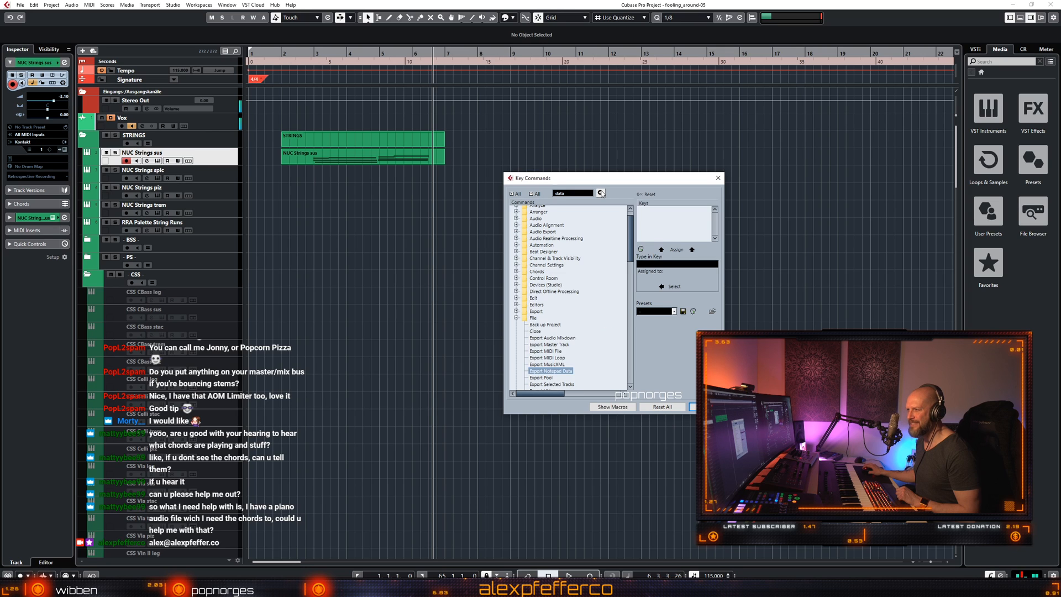
pyautogui.click(601, 193)
pyautogui.click(601, 193)
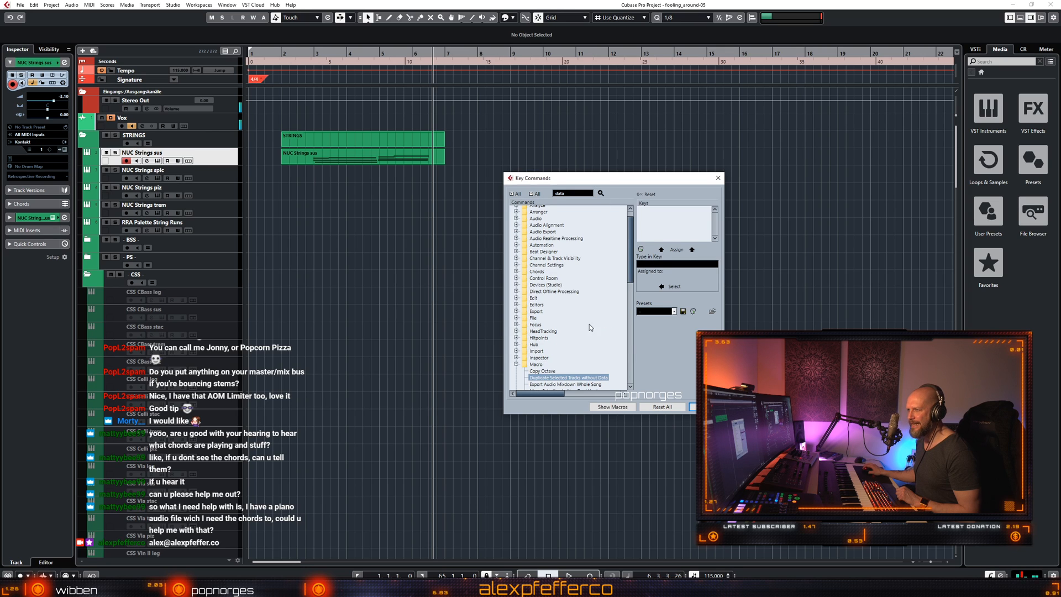
pyautogui.click(601, 192)
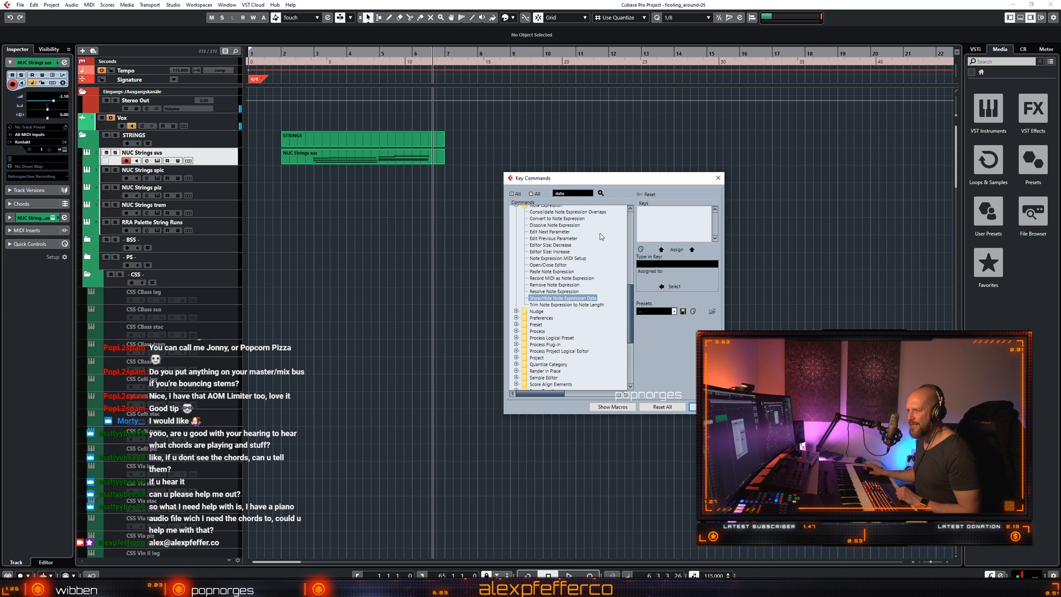
pyautogui.click(600, 192)
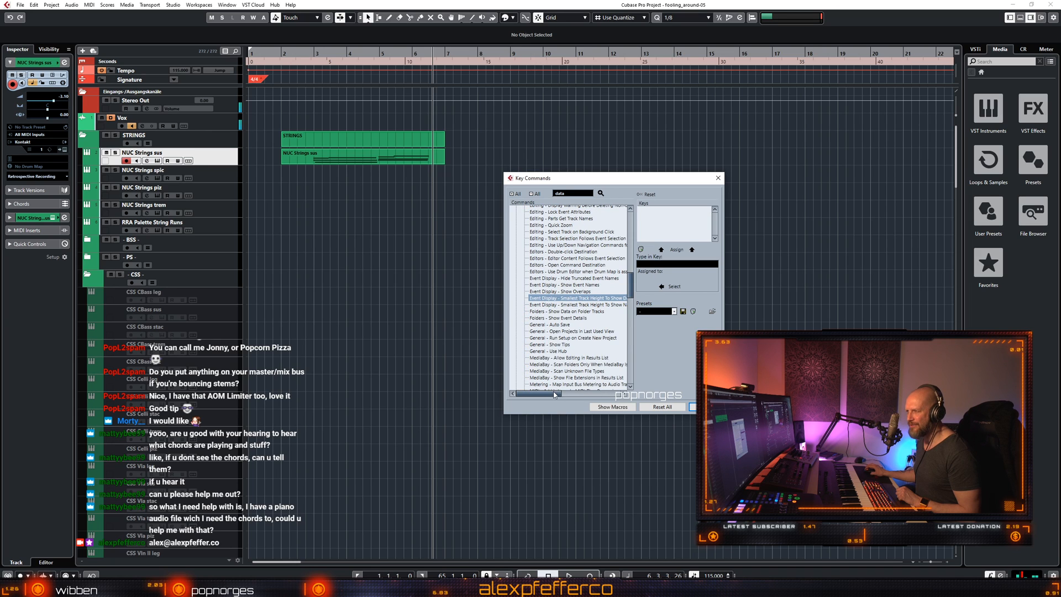
pyautogui.moveTo(557, 393)
pyautogui.mouseDown()
pyautogui.moveTo(572, 394)
pyautogui.moveTo(554, 395)
pyautogui.mouseUp()
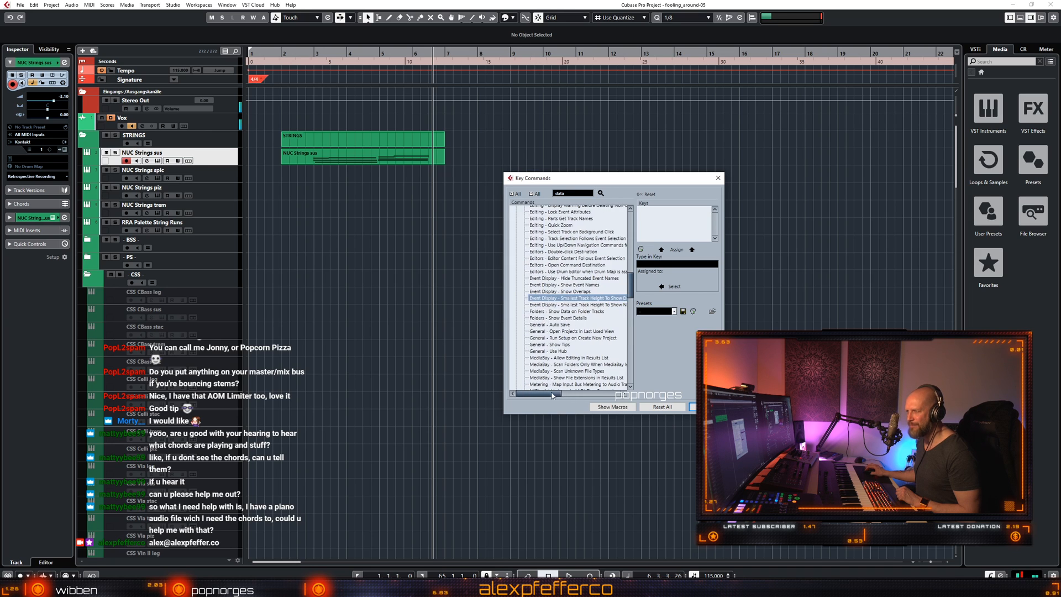
pyautogui.click(601, 194)
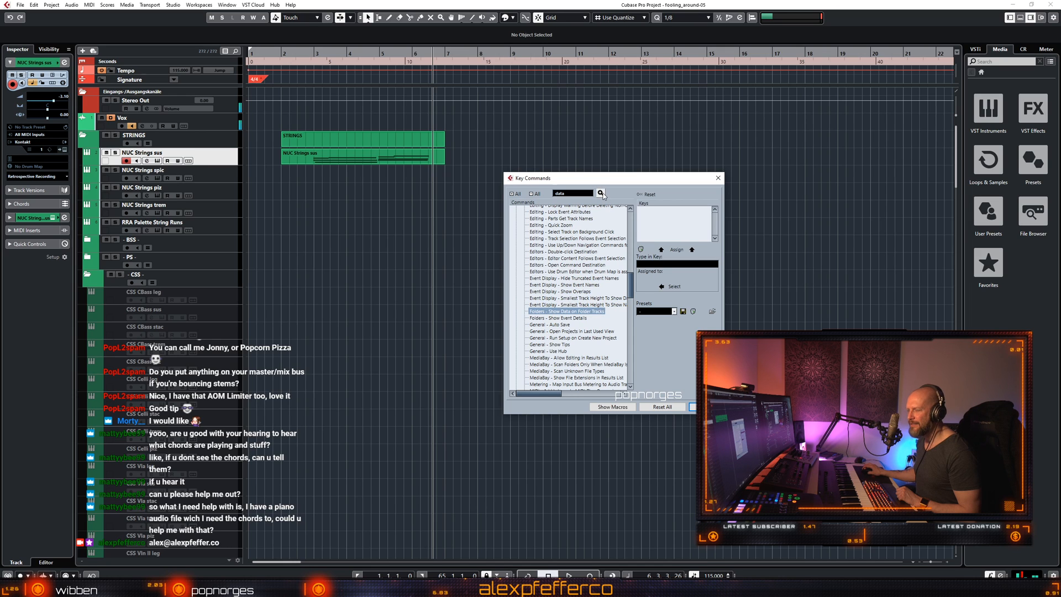
pyautogui.click(601, 193)
pyautogui.click(602, 193)
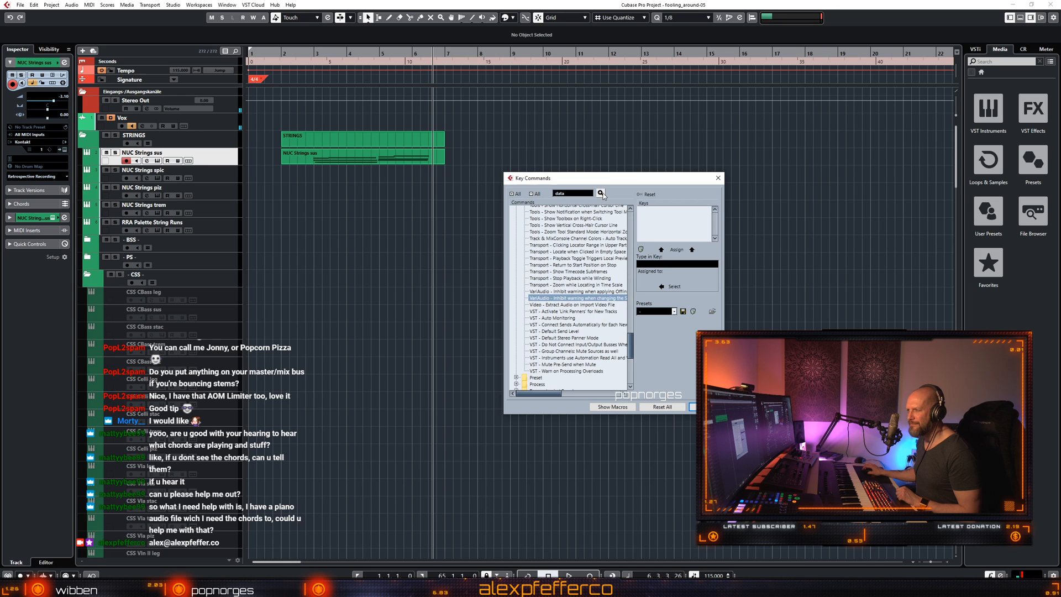
pyautogui.click(601, 194)
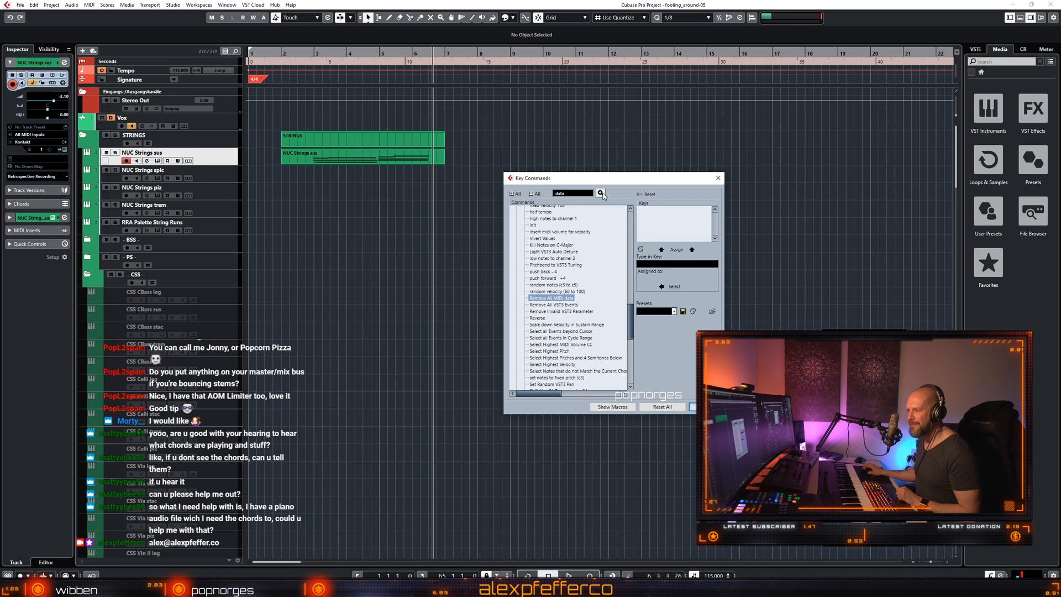
pyautogui.click(602, 193)
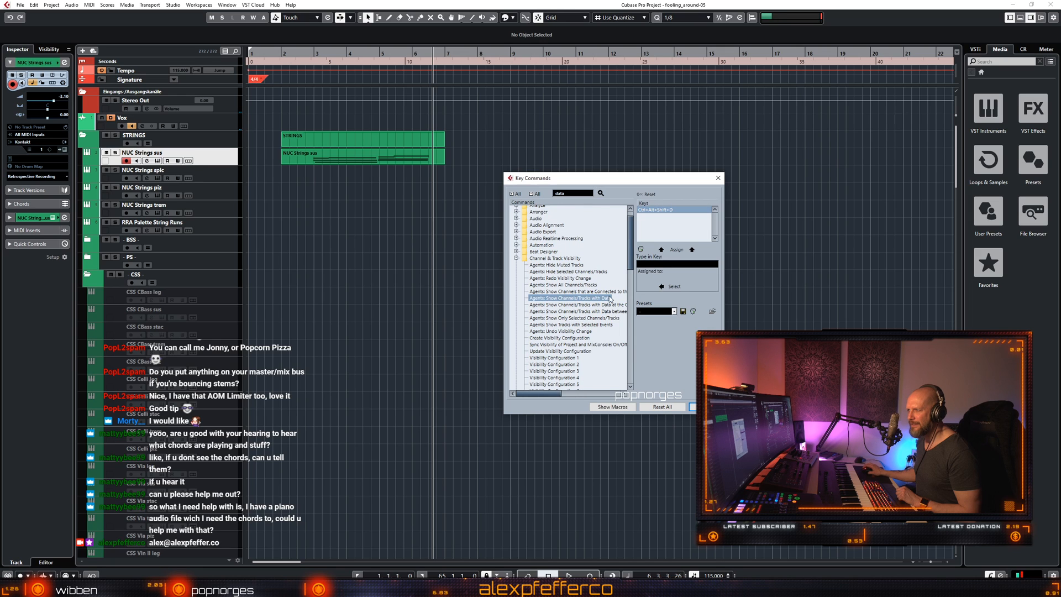
# Check which key is assigned to Agents: Show Channels/Tracks with Data, and close the key commands.
pyautogui.moveTo(549, 394); pyautogui.dragTo(554, 395)
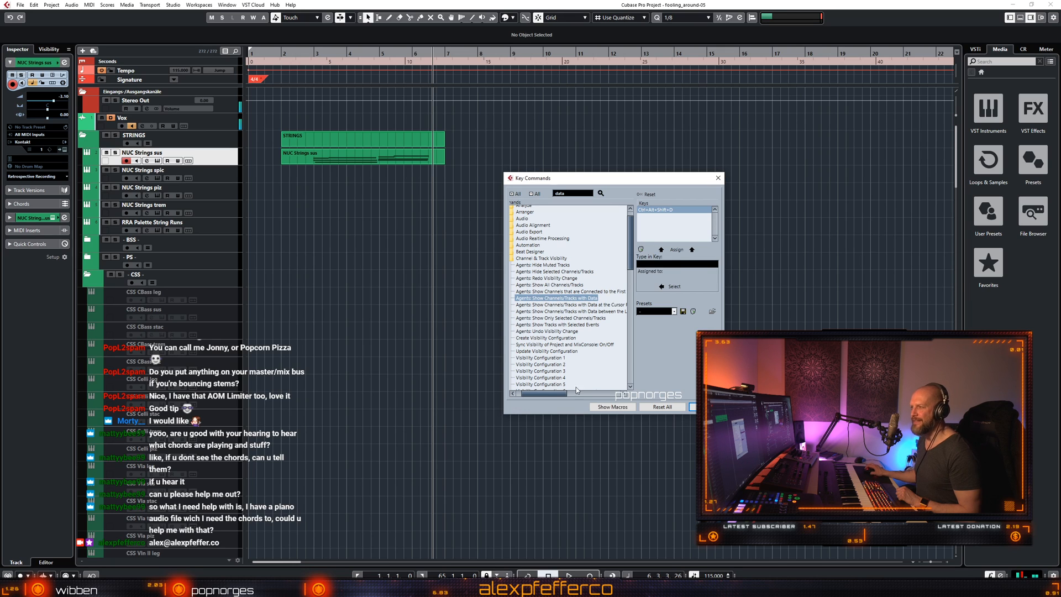
pyautogui.moveTo(554, 394)
pyautogui.mouseDown()
pyautogui.moveTo(600, 396)
pyautogui.moveTo(575, 394)
pyautogui.mouseUp()
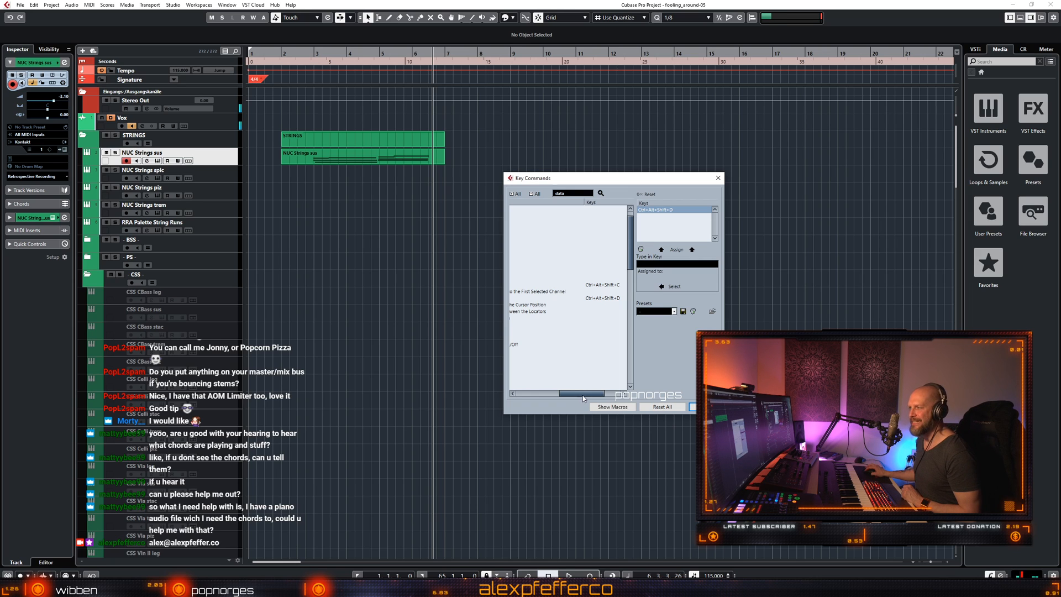
pyautogui.moveTo(583, 396); pyautogui.dragTo(585, 396)
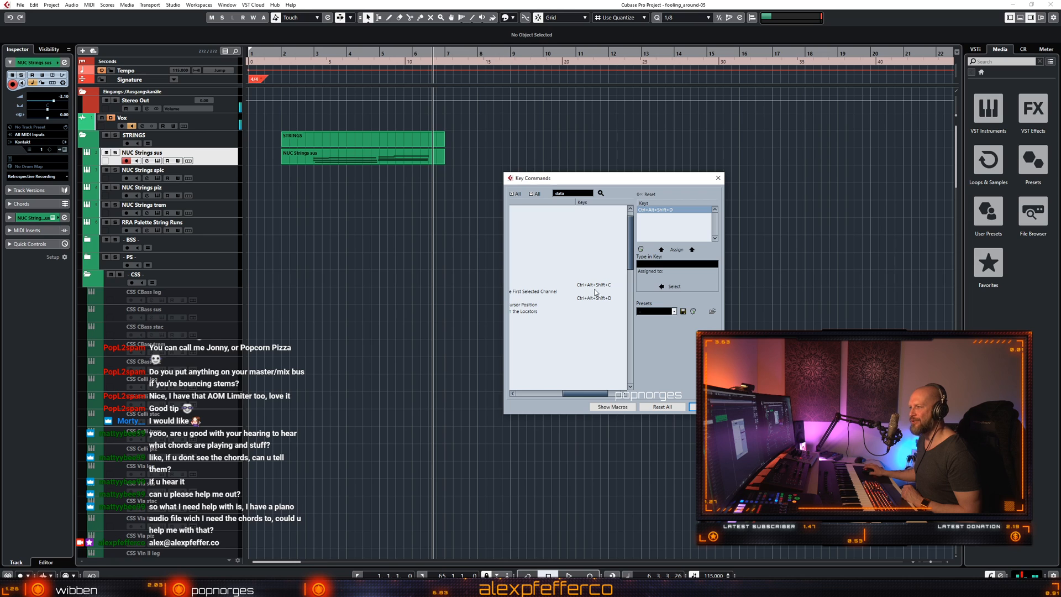
pyautogui.moveTo(580, 393); pyautogui.dragTo(527, 396)
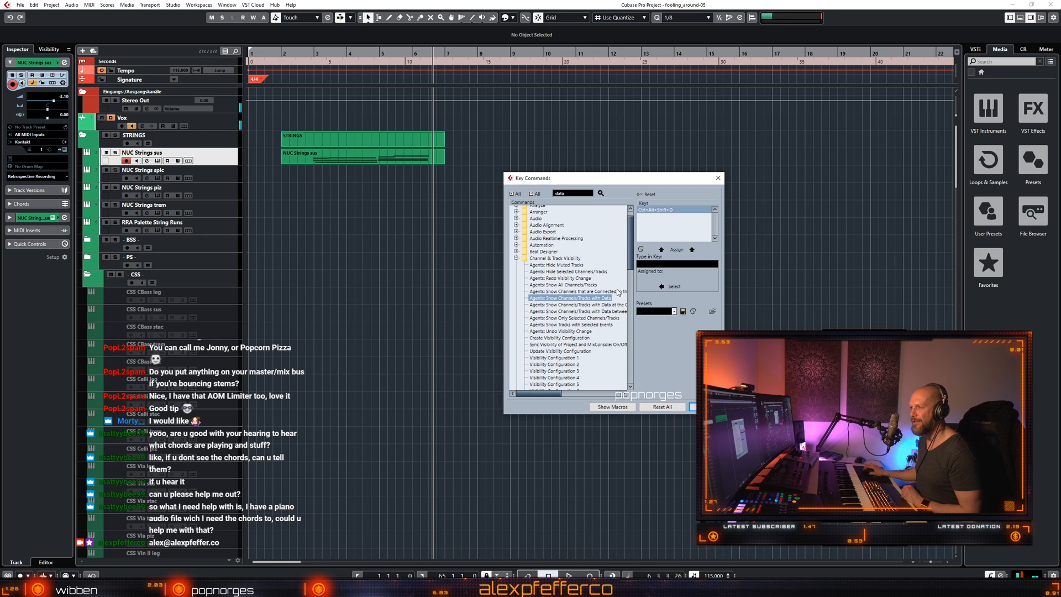
pyautogui.click(718, 178)
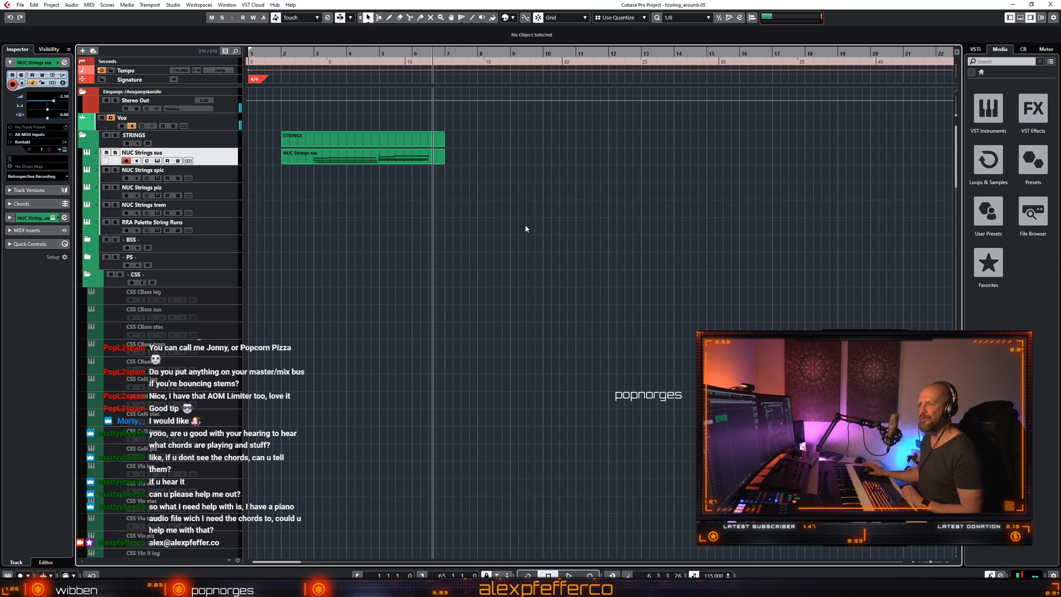
# Review the full track list, and reduce it to only the channels and tracks that contain data.
pyautogui.scroll(-10, 442, 303)
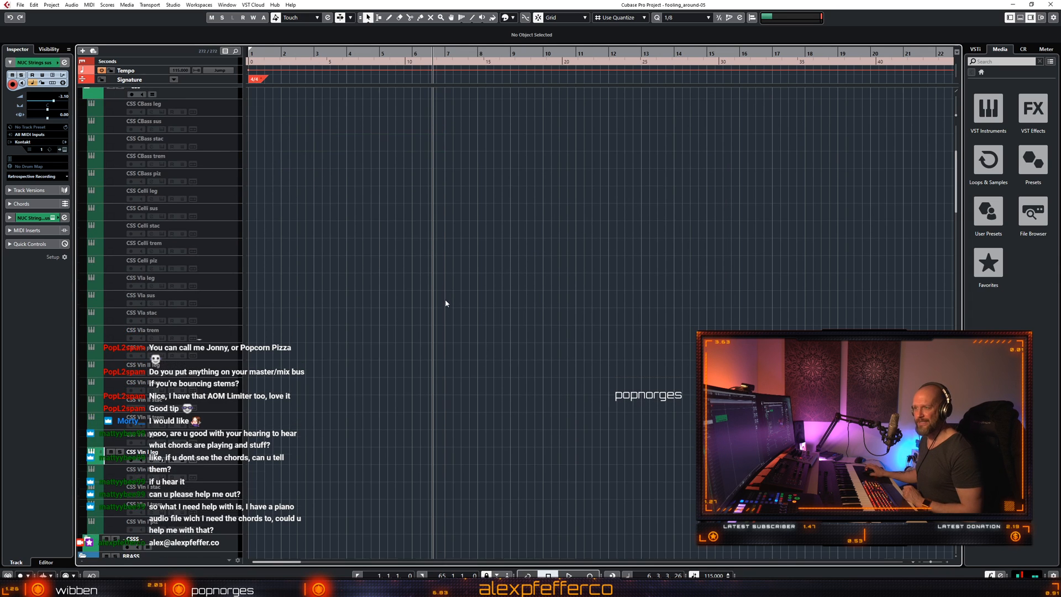
pyautogui.scroll(-15, 328, 227)
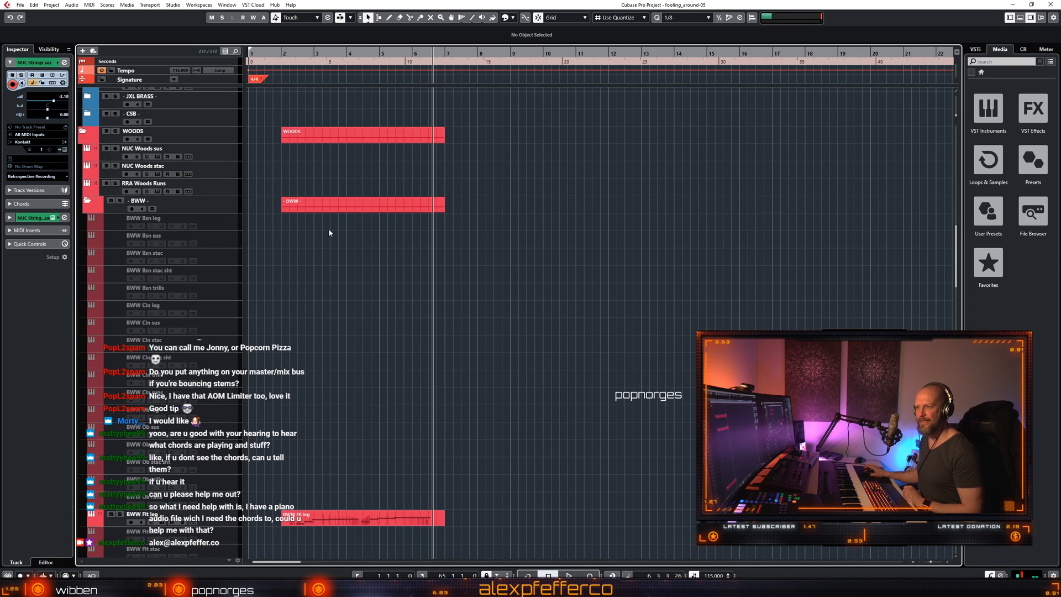
pyautogui.scroll(-10, 380, 319)
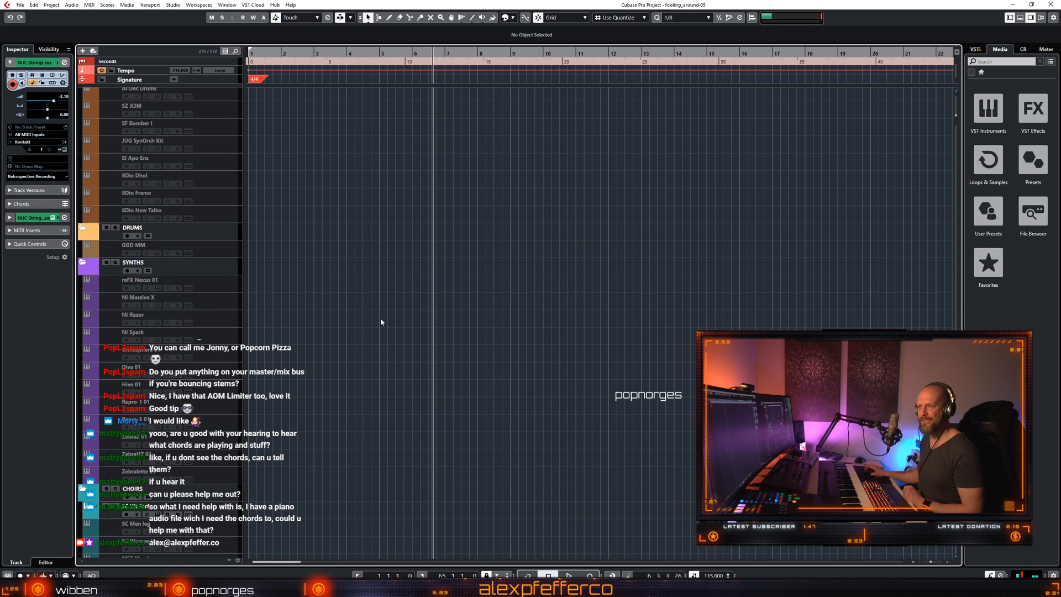
pyautogui.scroll(-10, 384, 316)
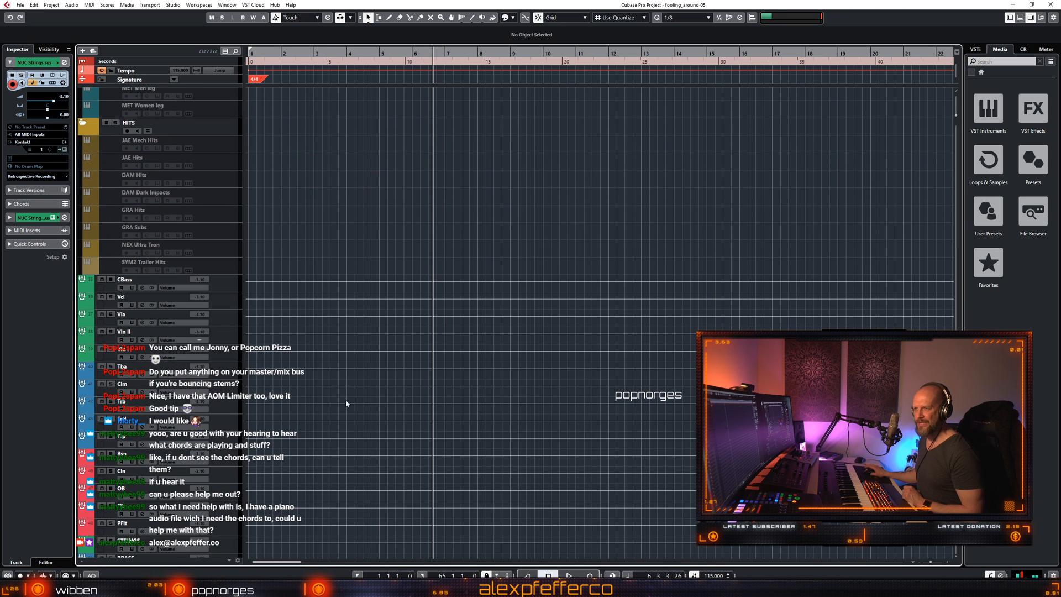
pyautogui.scroll(20, 437, 177)
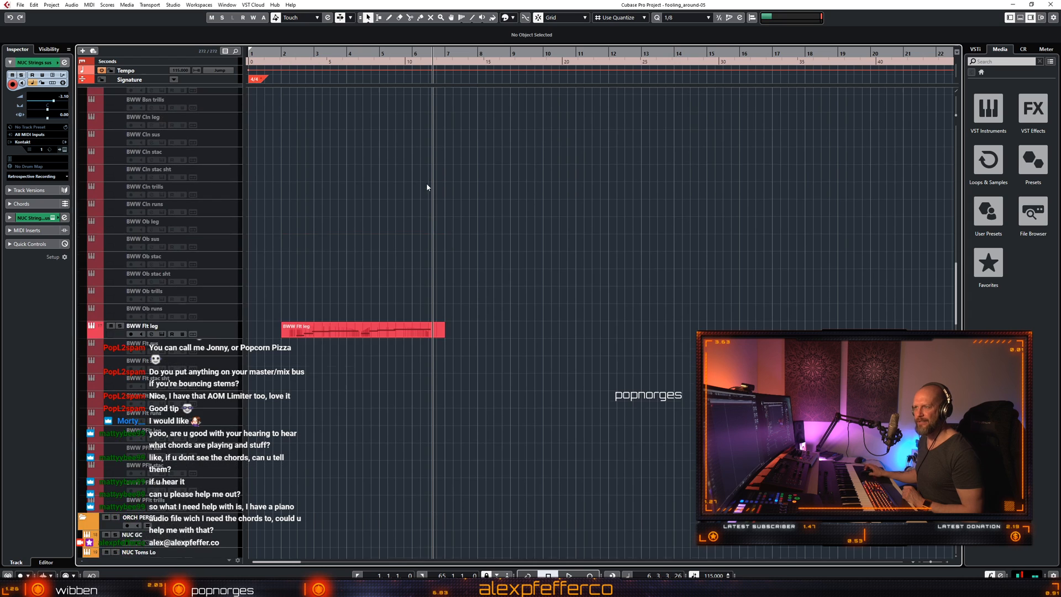
pyautogui.scroll(8, 440, 191)
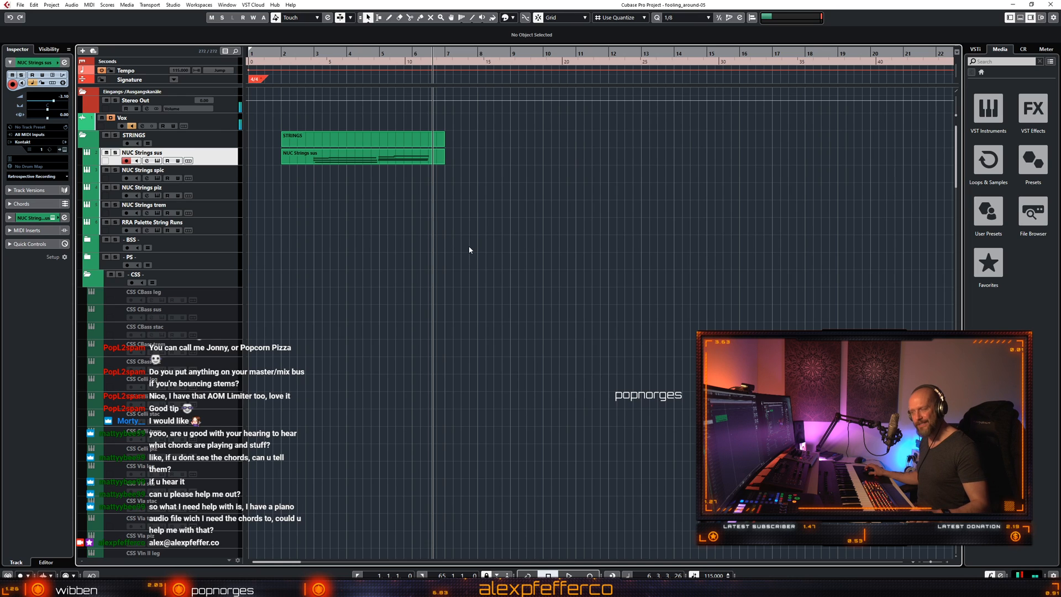
pyautogui.hotkey('ctrl', 'h')
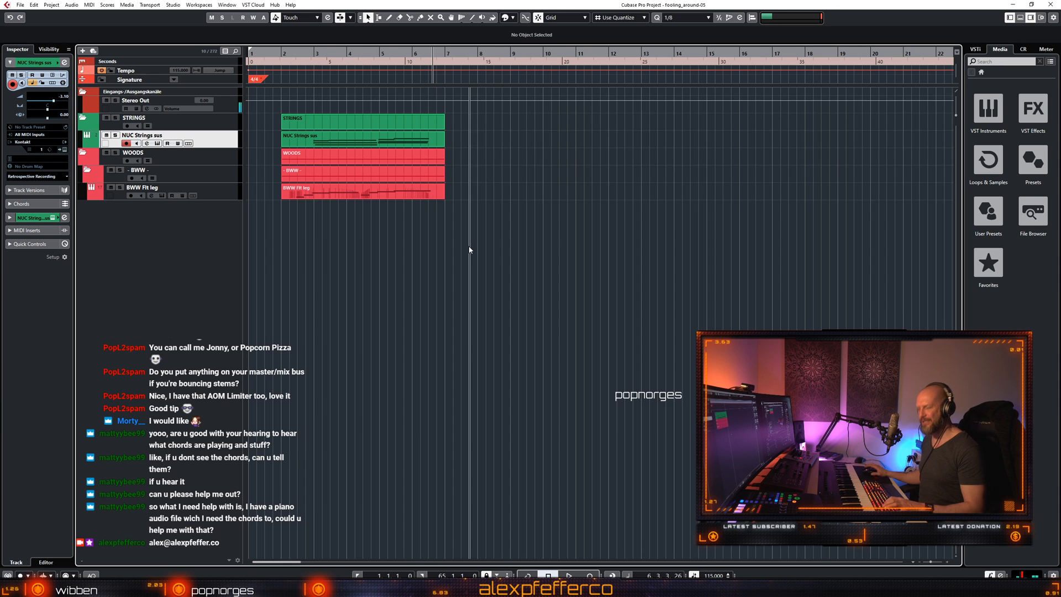
# Restore the full track list, and filter it to the tracks with data again.
pyautogui.press('h')
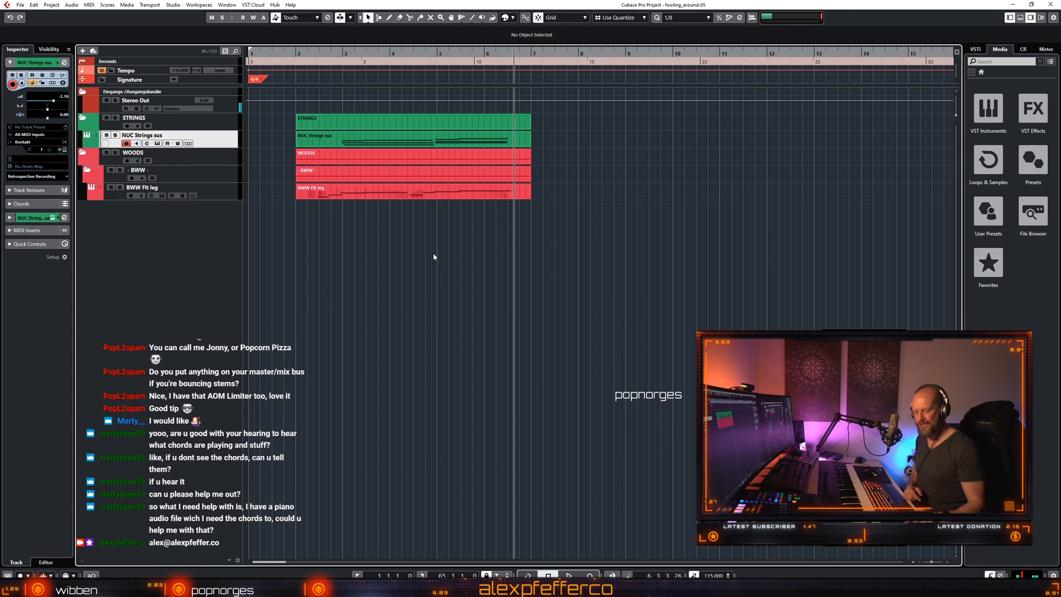
pyautogui.hotkey('ctrl', '1')
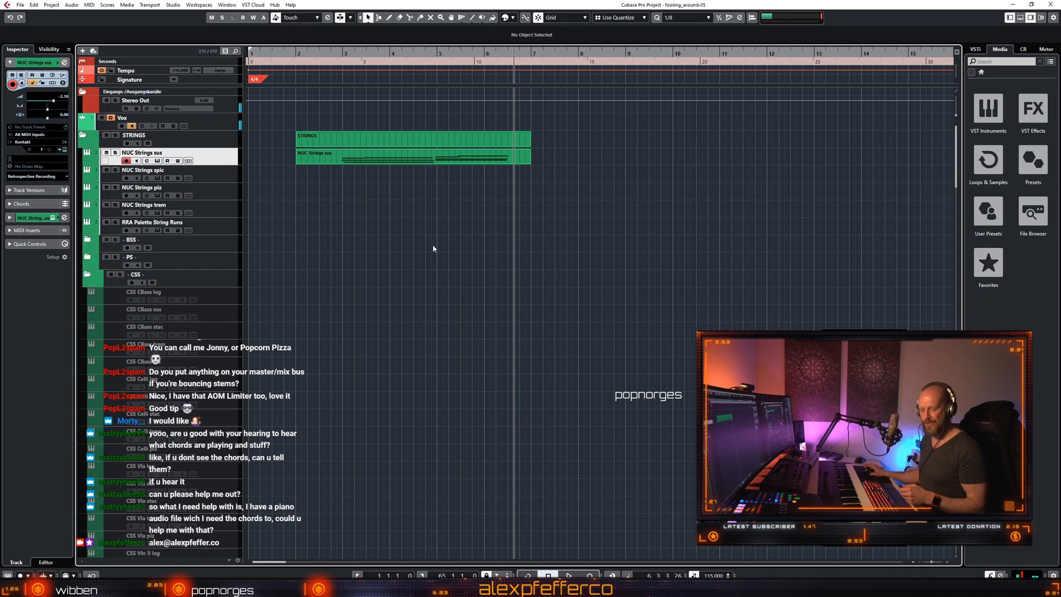
pyautogui.hotkey('ctrl', '2')
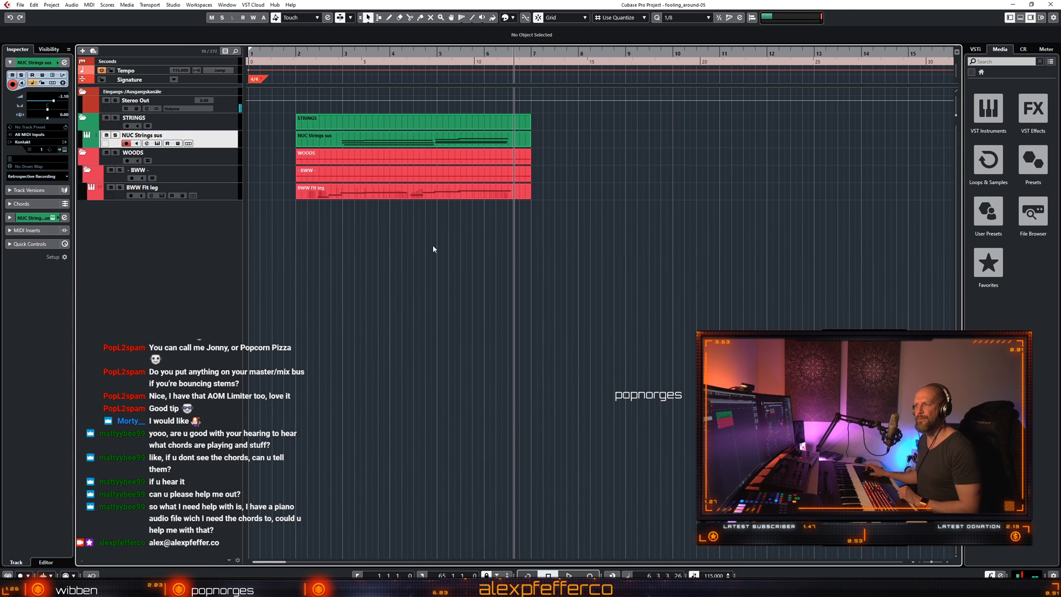
# Move the cursor to bar 5, enlarge the track heights, and open the NUC Strings sus part in the key editor.
pyautogui.click(438, 52)
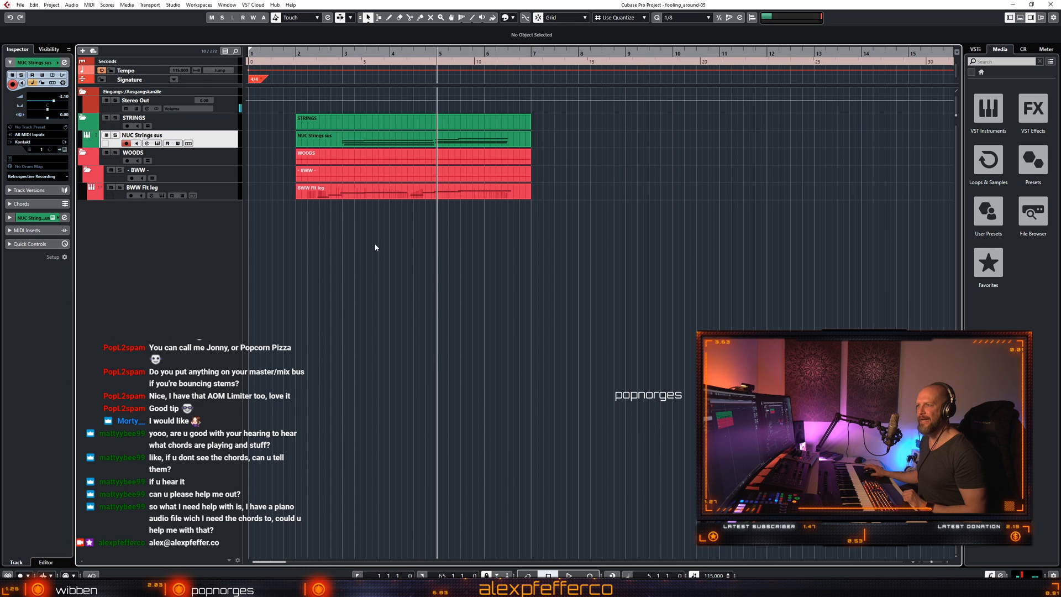
pyautogui.hotkey('shift', 'h')
pyautogui.click(420, 238)
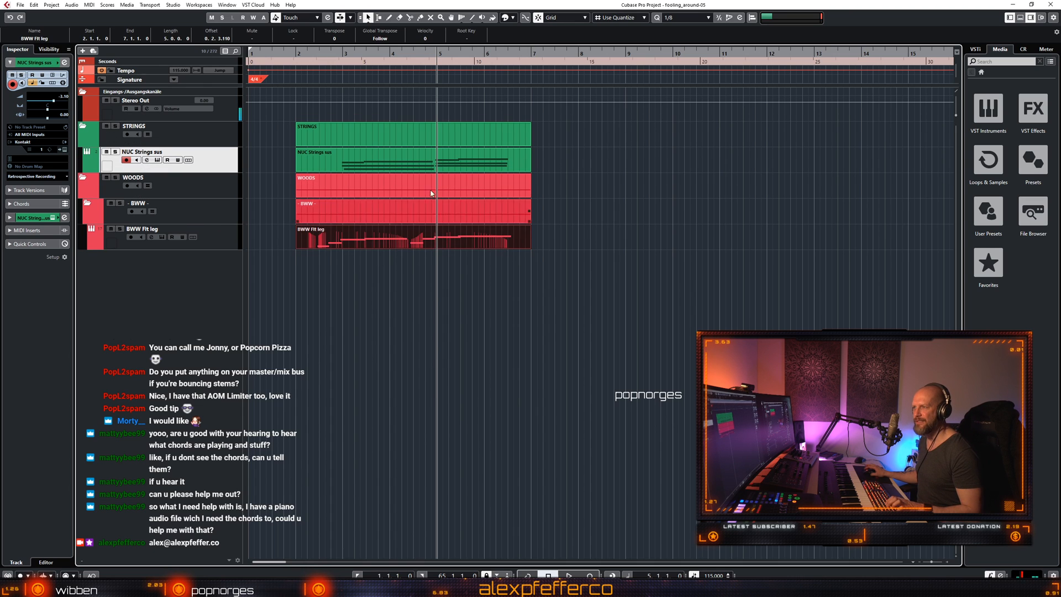
pyautogui.keyDown('shift'); pyautogui.click(419, 169); pyautogui.keyUp('shift')
pyautogui.doubleClick(419, 168)
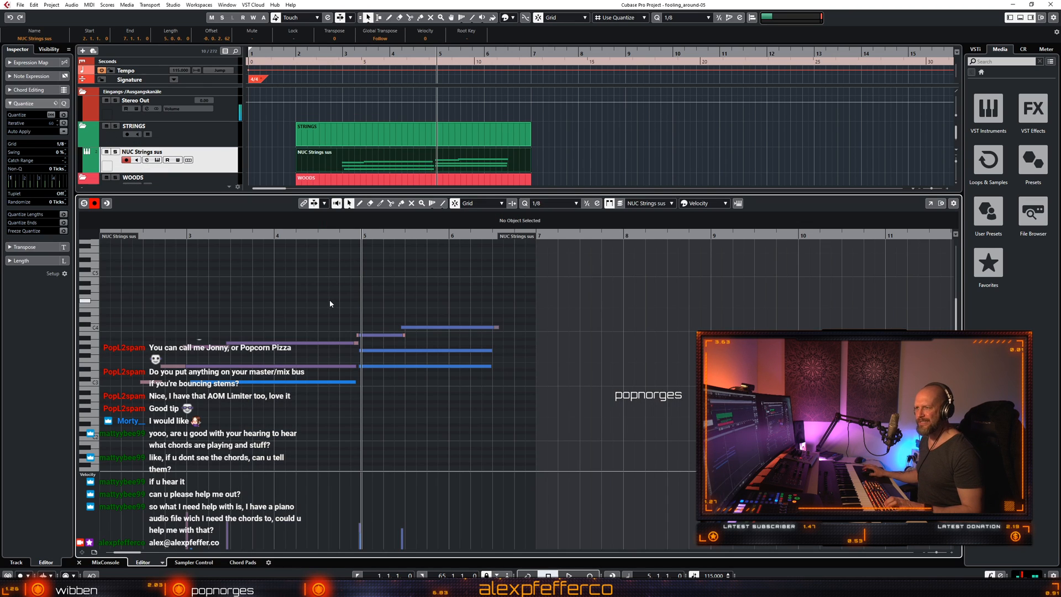
pyautogui.press('h')
pyautogui.press('h')
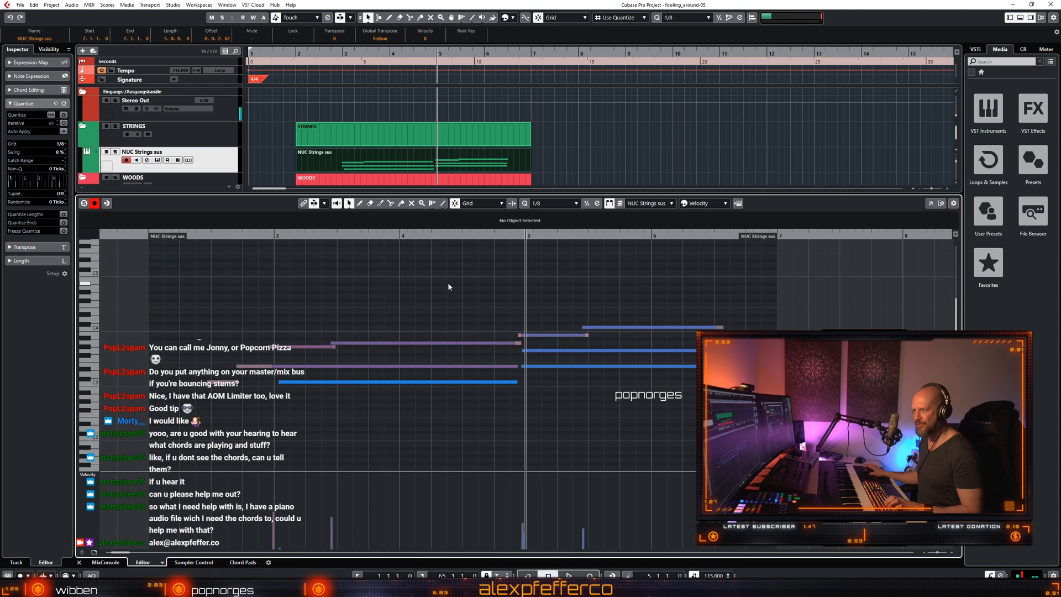
# Play the string part and adjust the low C3 note to run from 2.4.4.99 to 5.1.1.18.
pyautogui.press('g')
pyautogui.press('space')
pyautogui.click(212, 237)
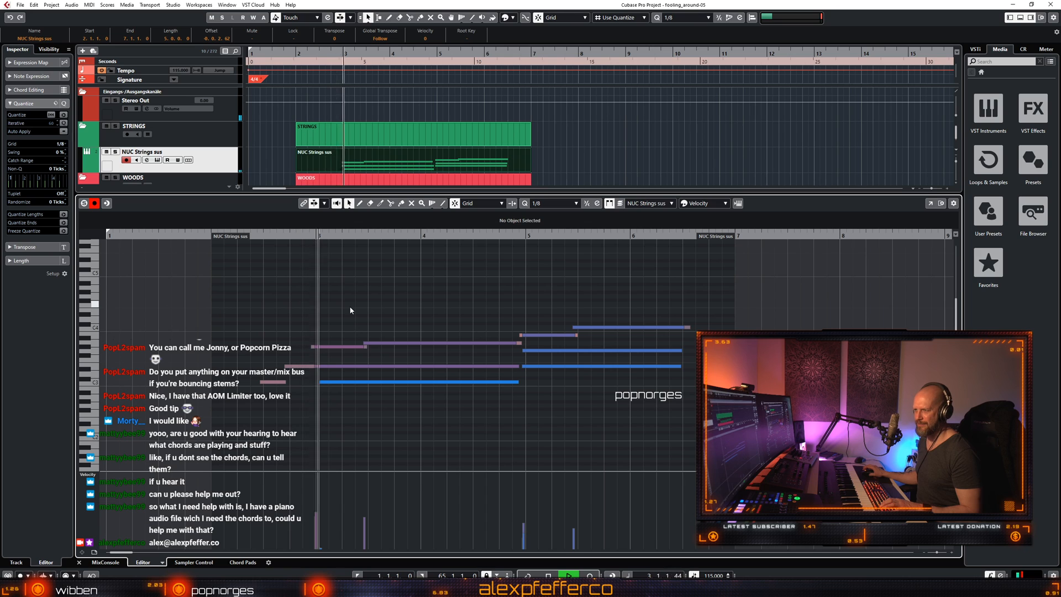
pyautogui.click(317, 382)
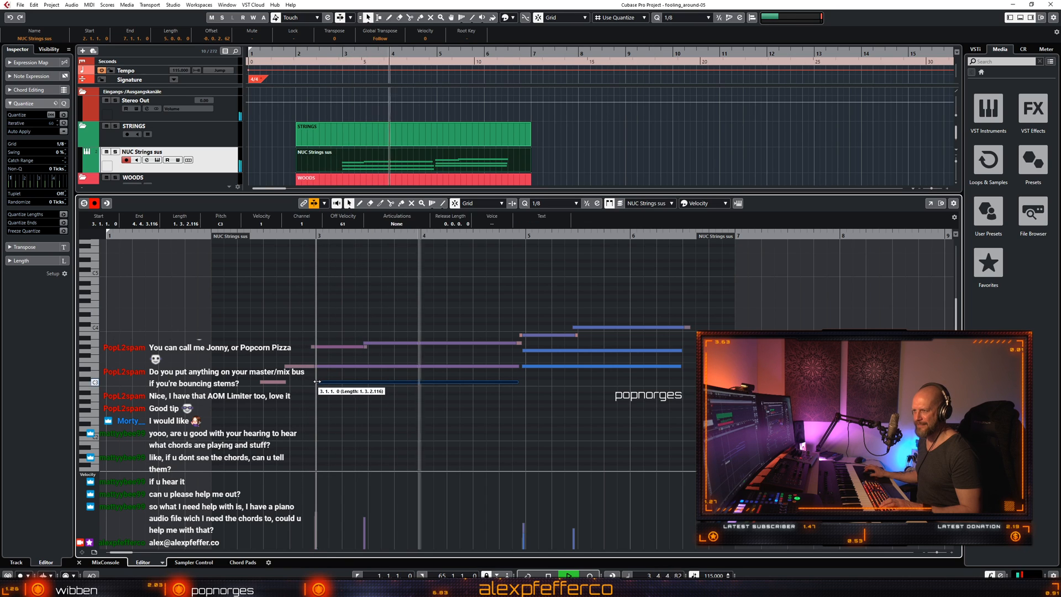
pyautogui.click(372, 404)
pyautogui.press('space')
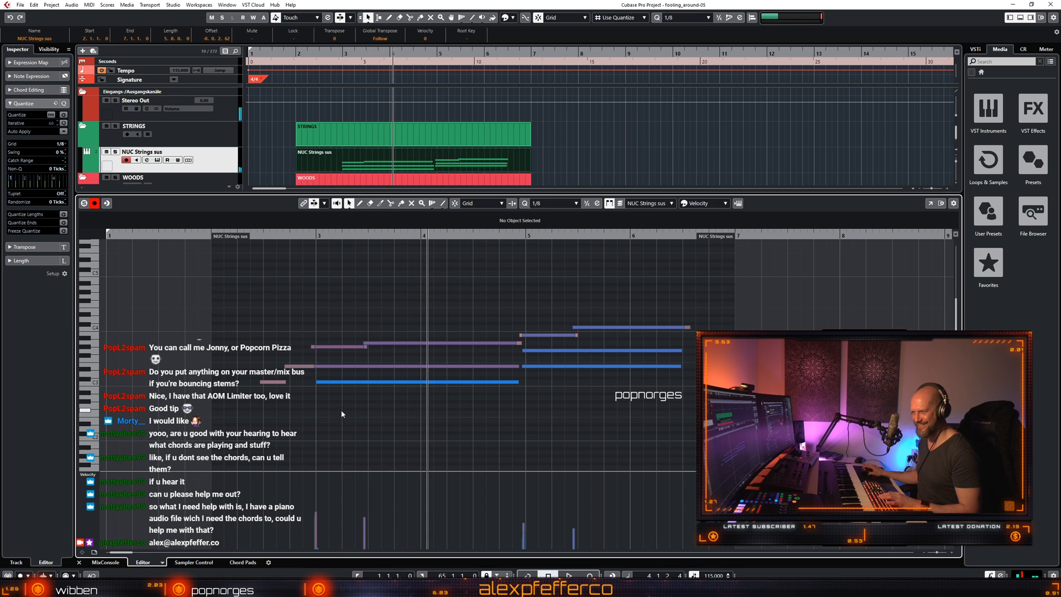
pyautogui.click(316, 382)
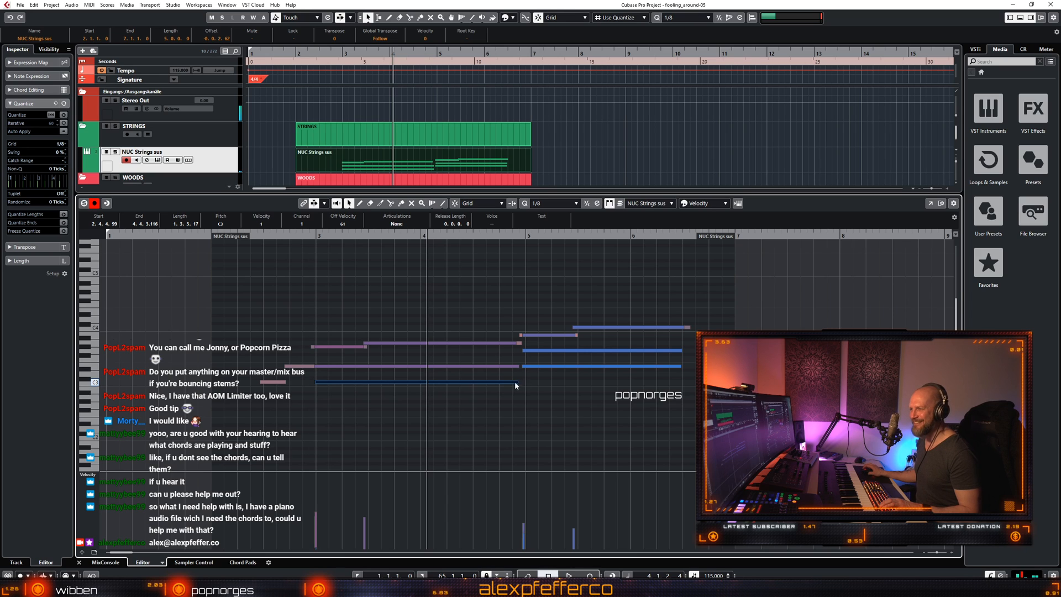
pyautogui.moveTo(518, 382); pyautogui.dragTo(525, 385)
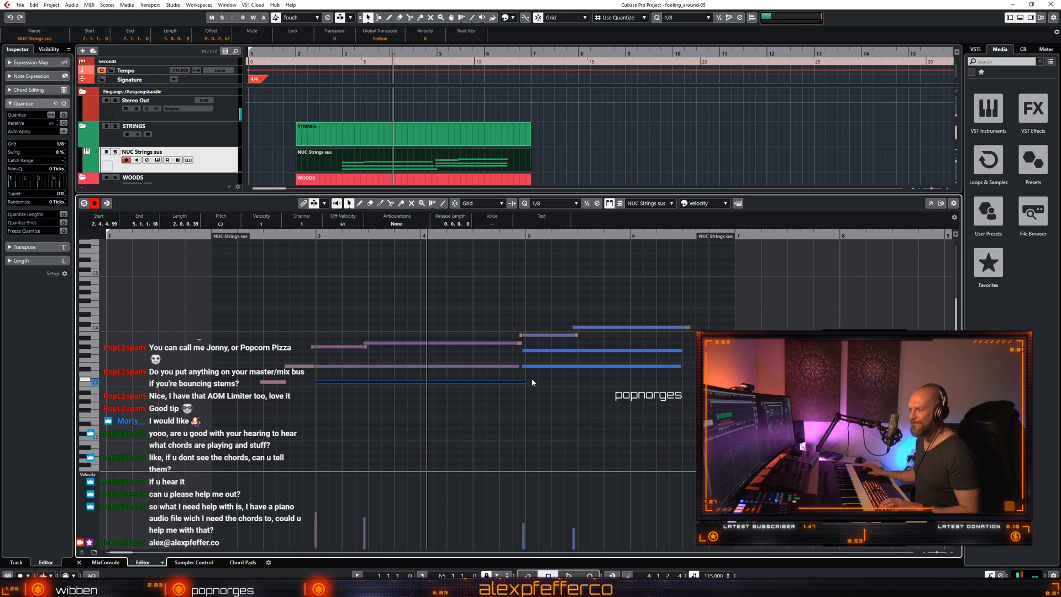
# Play the strings from just before bar 3, and check the held E3 and A3 notes in the first chord.
pyautogui.click(502, 366)
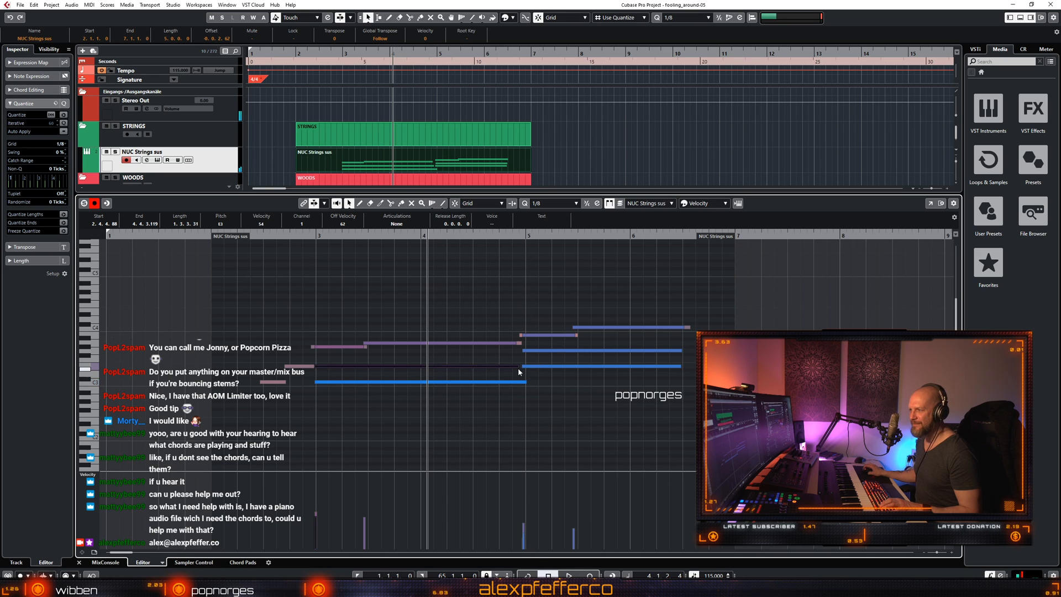
pyautogui.click(552, 150)
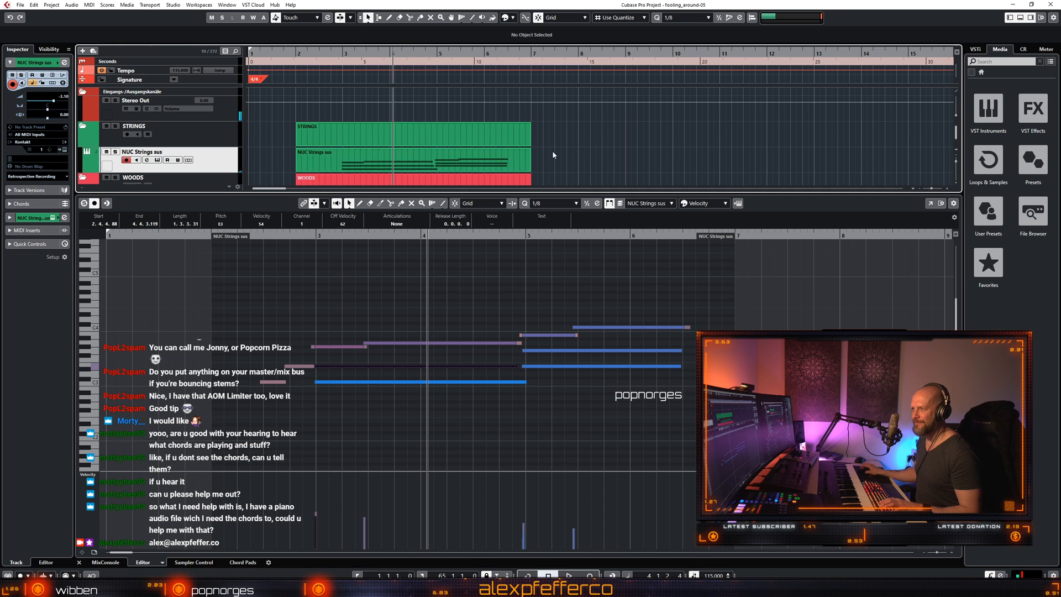
pyautogui.click(265, 235)
pyautogui.press('space')
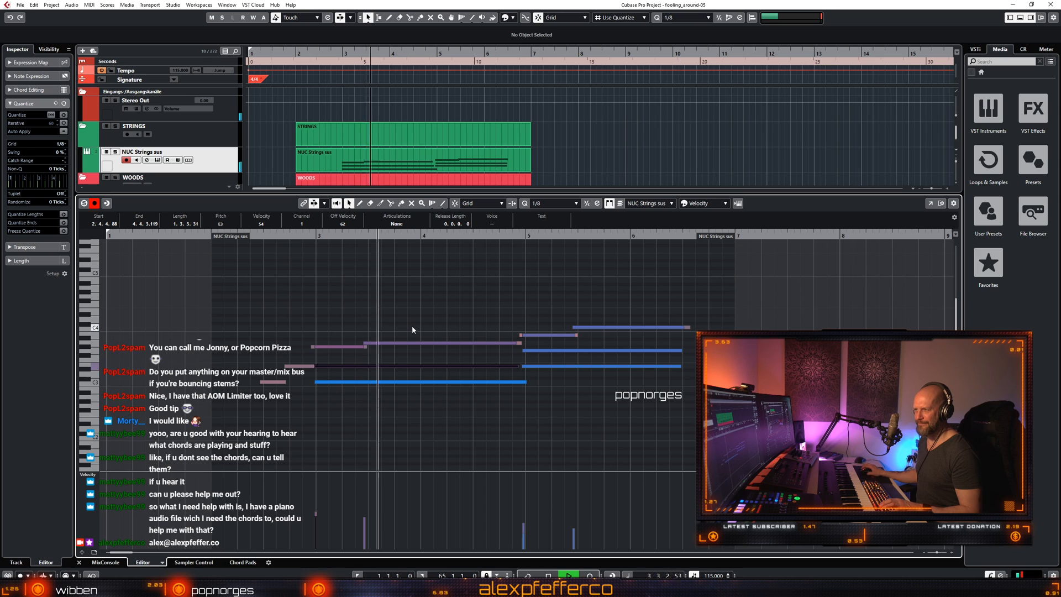
pyautogui.press('space')
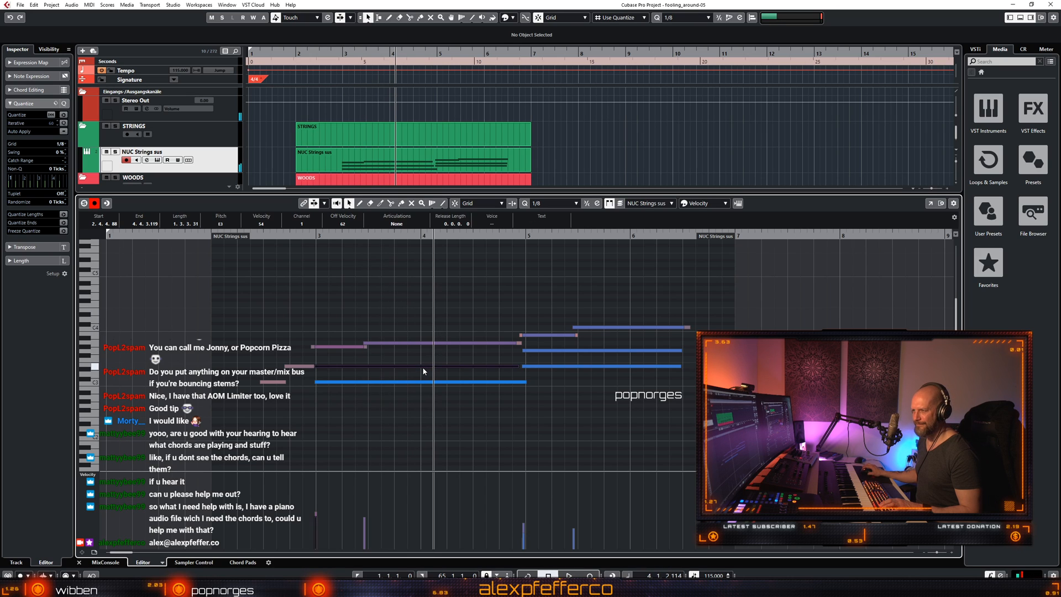
pyautogui.click(420, 342)
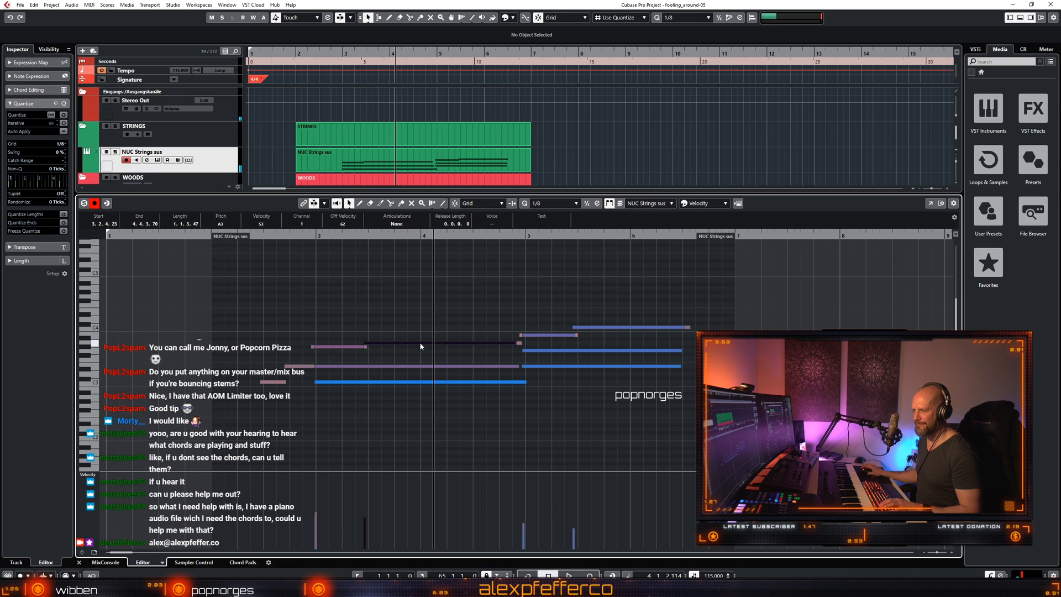
pyautogui.click(415, 366)
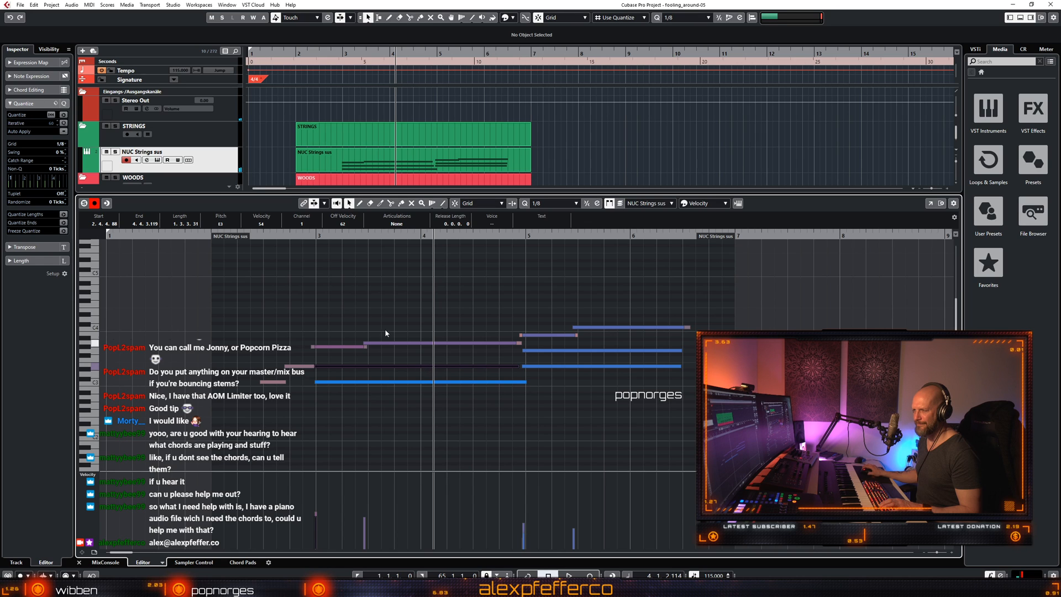
pyautogui.click(574, 168)
pyautogui.scroll(-3, 586, 163)
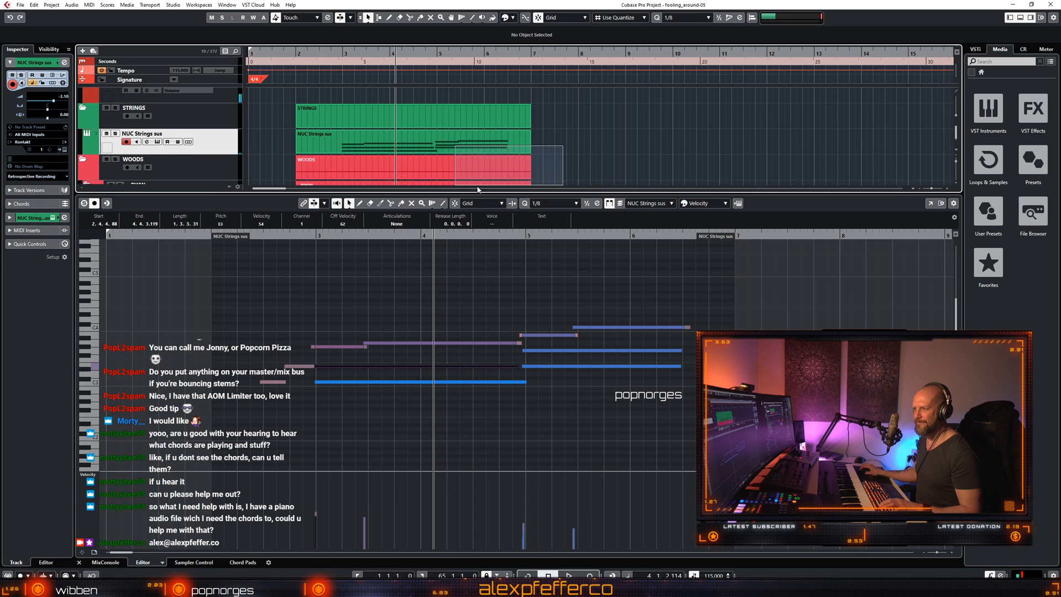
pyautogui.click(512, 314)
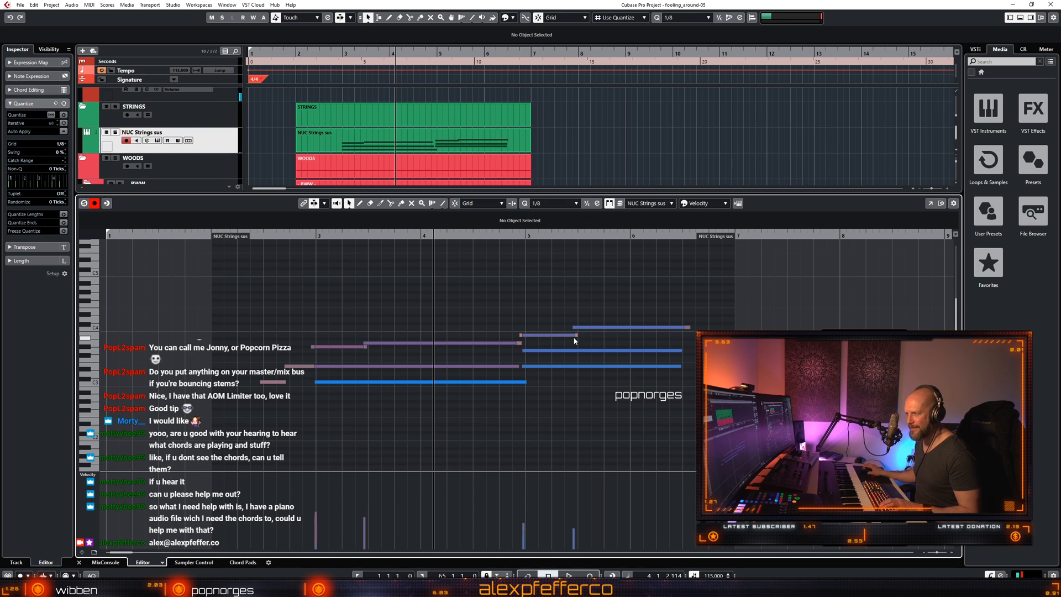
# During playback, set the first chord's note ends to 3.2.4.72 for G#3, 4.4.4.78 for A3 and 4.4.4.32 for E3.
pyautogui.doubleClick(255, 237)
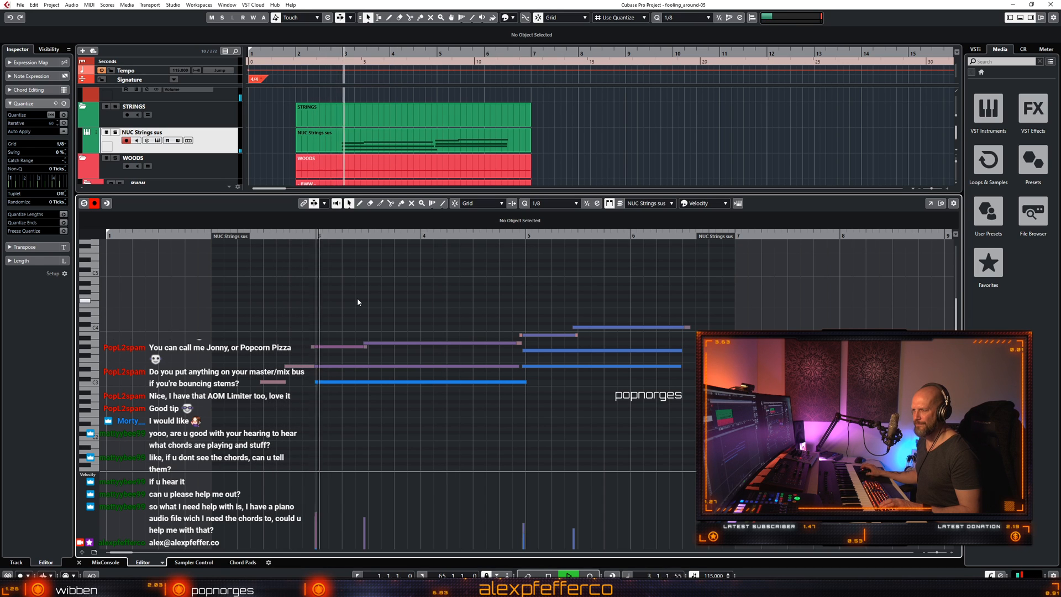
pyautogui.moveTo(362, 347); pyautogui.dragTo(366, 347)
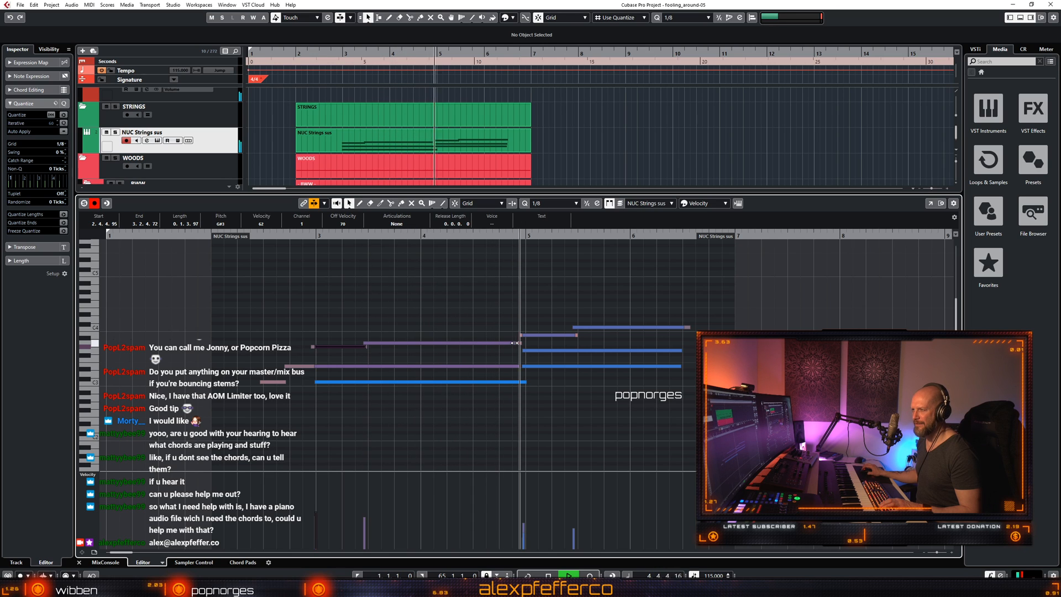
pyautogui.moveTo(519, 343); pyautogui.dragTo(523, 343)
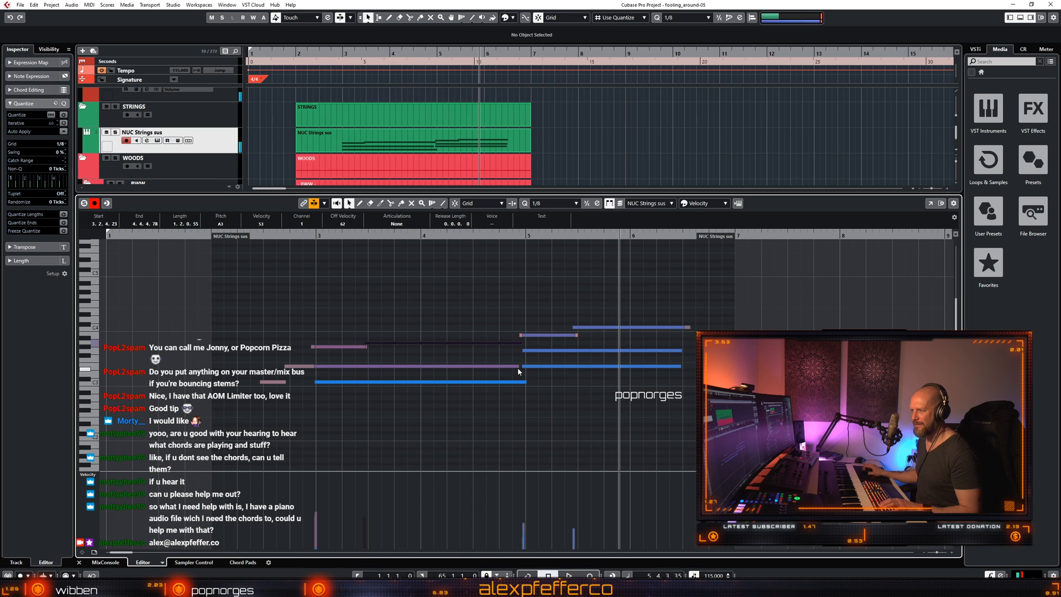
pyautogui.press('space')
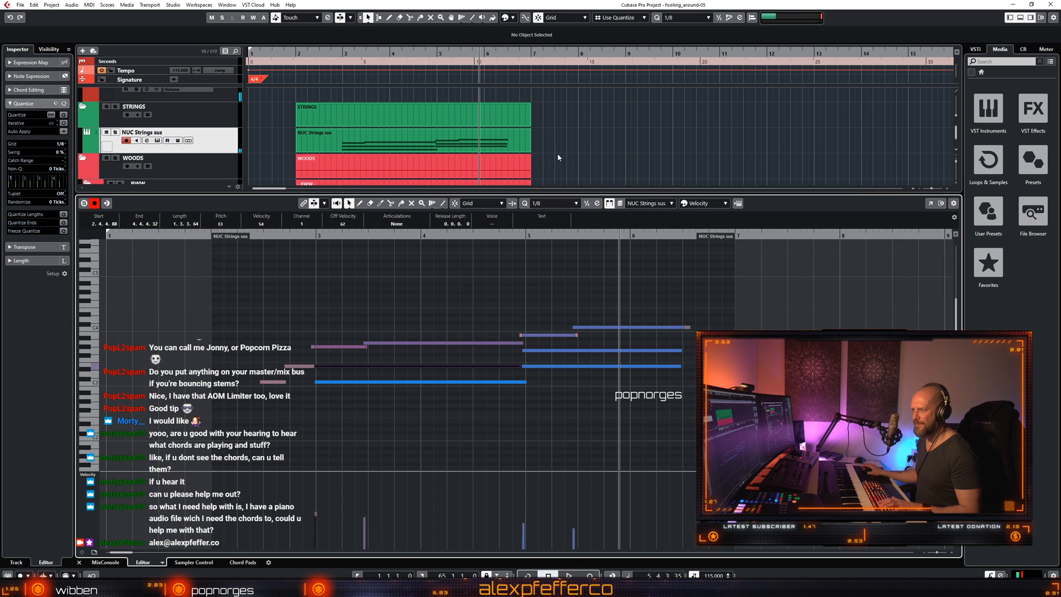
# Glue the first chord's E3 note to the E3 note at bar 5 so they form one sustained note.
pyautogui.click(524, 144)
pyautogui.click(401, 366)
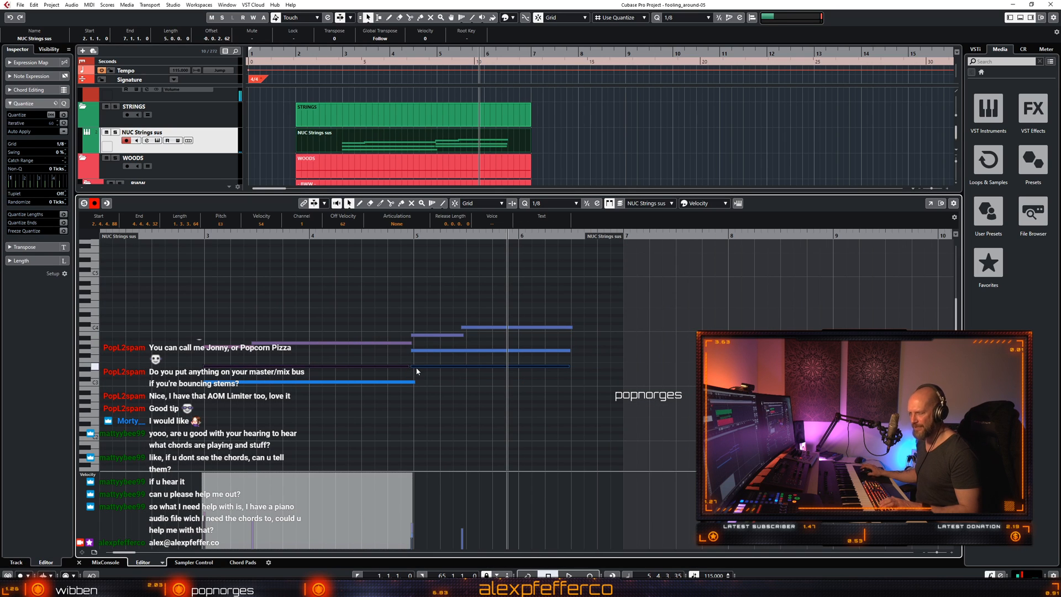
pyautogui.press('4')
pyautogui.click(407, 363)
pyautogui.press('1')
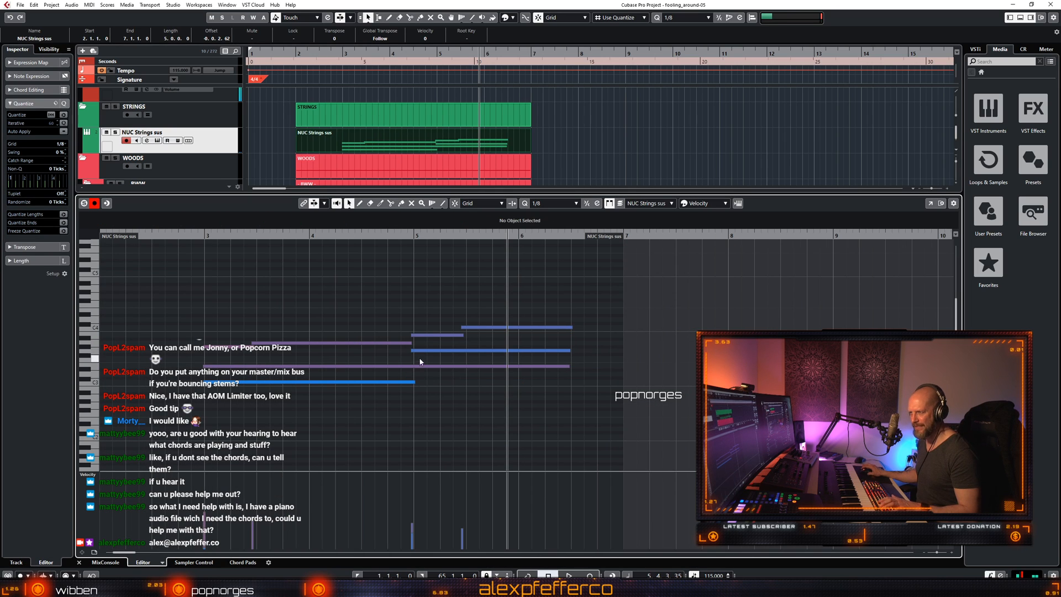
# Extend A3 to 5.1.1.26, G#3 to 3.3.1.6 and the glued E3 to 6.3.1.24, and slightly overlap the two upper notes after bar 5.
pyautogui.click(411, 343)
pyautogui.moveTo(412, 345); pyautogui.dragTo(412, 345)
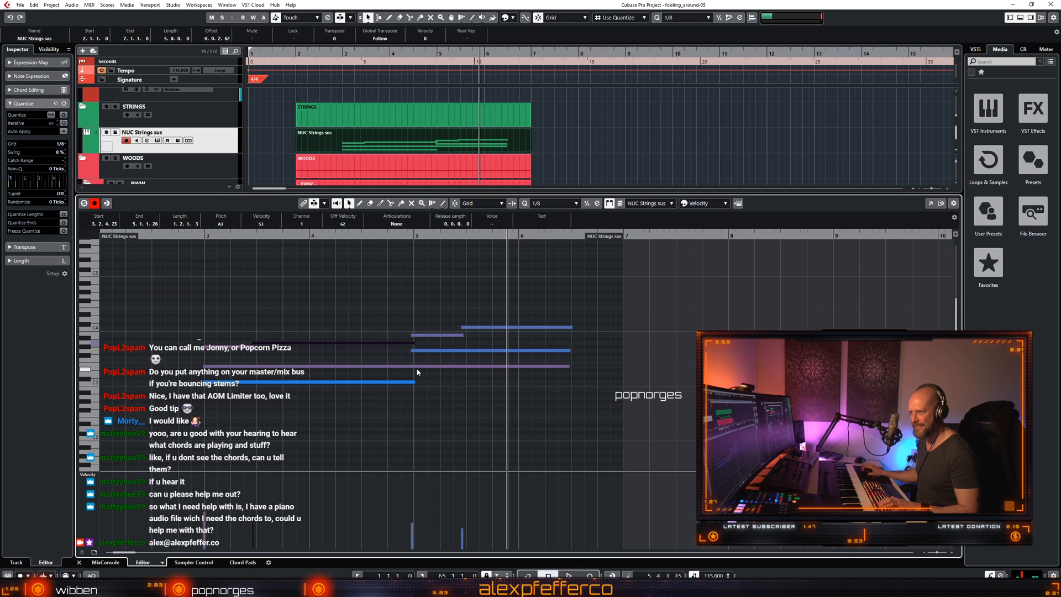
pyautogui.click(261, 351)
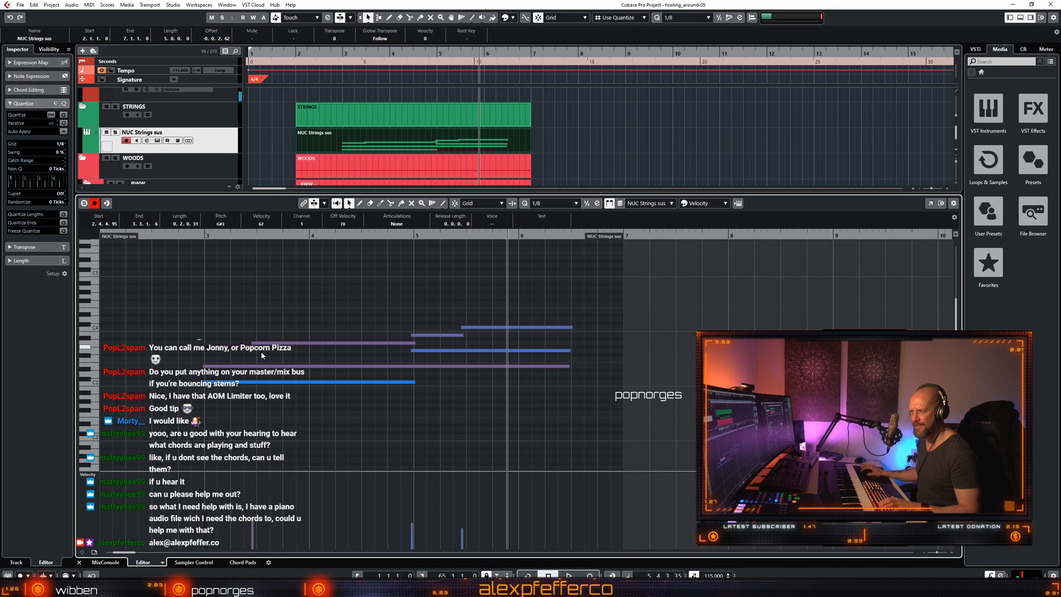
pyautogui.click(567, 366)
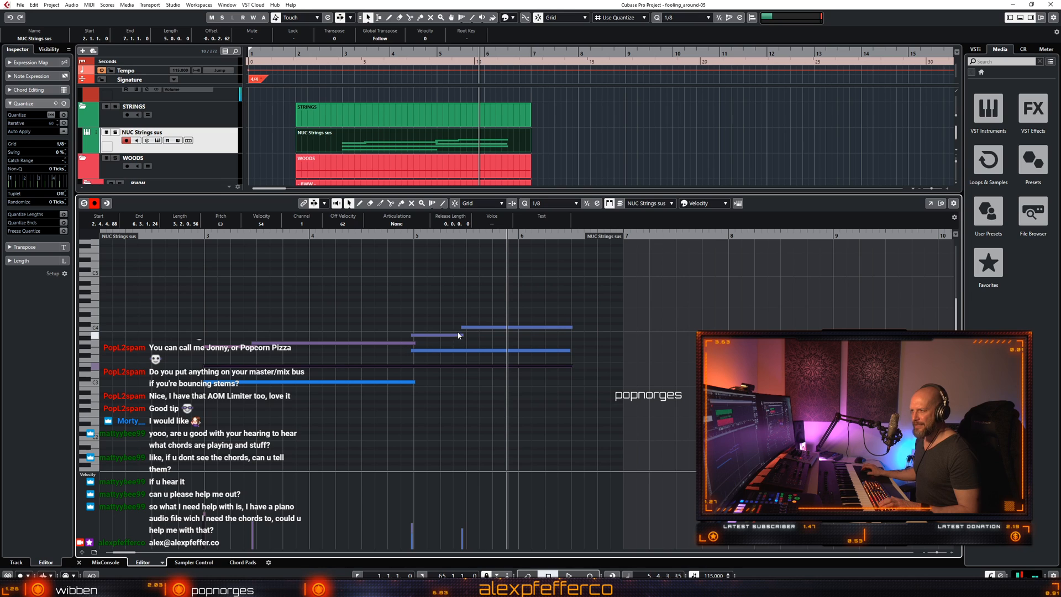
pyautogui.moveTo(463, 334); pyautogui.dragTo(466, 334)
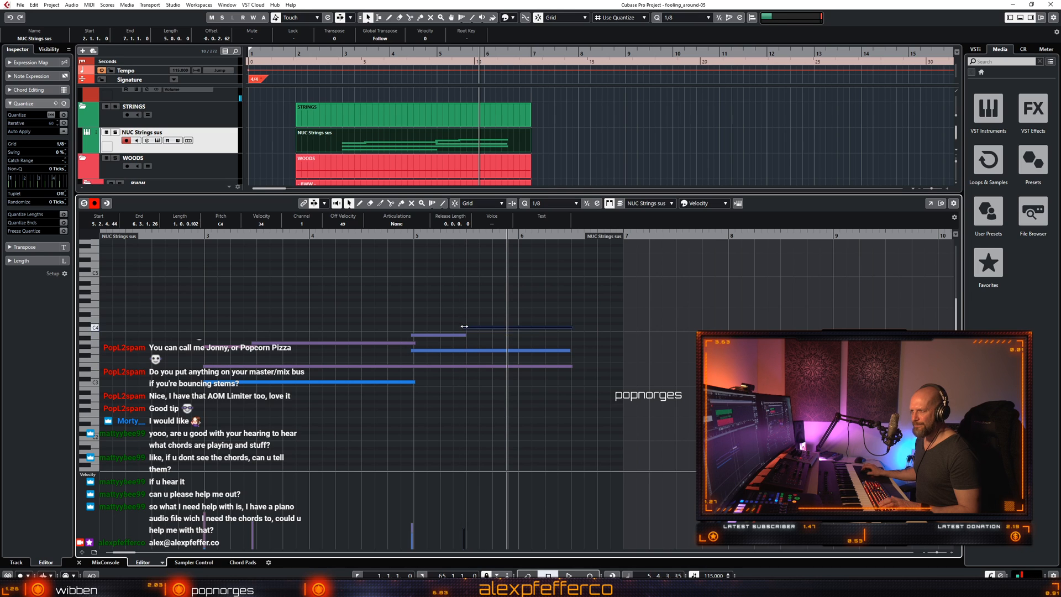
# Trim the end of the A3 note near bar 5 slightly, and play the string part from just before bar 3.
pyautogui.click(451, 315)
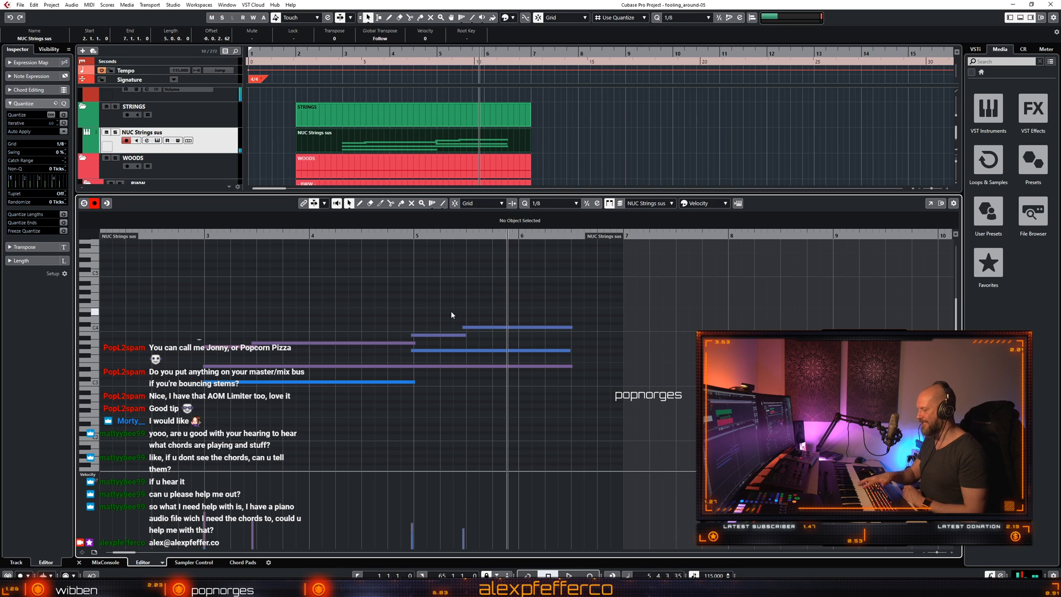
pyautogui.click(413, 343)
pyautogui.click(439, 389)
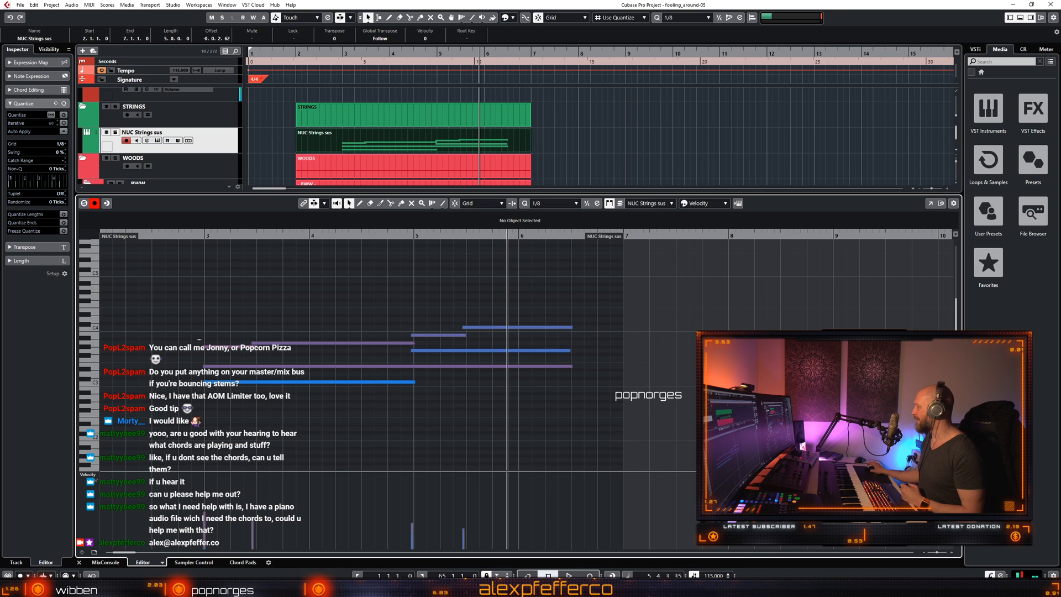
pyautogui.click(194, 236)
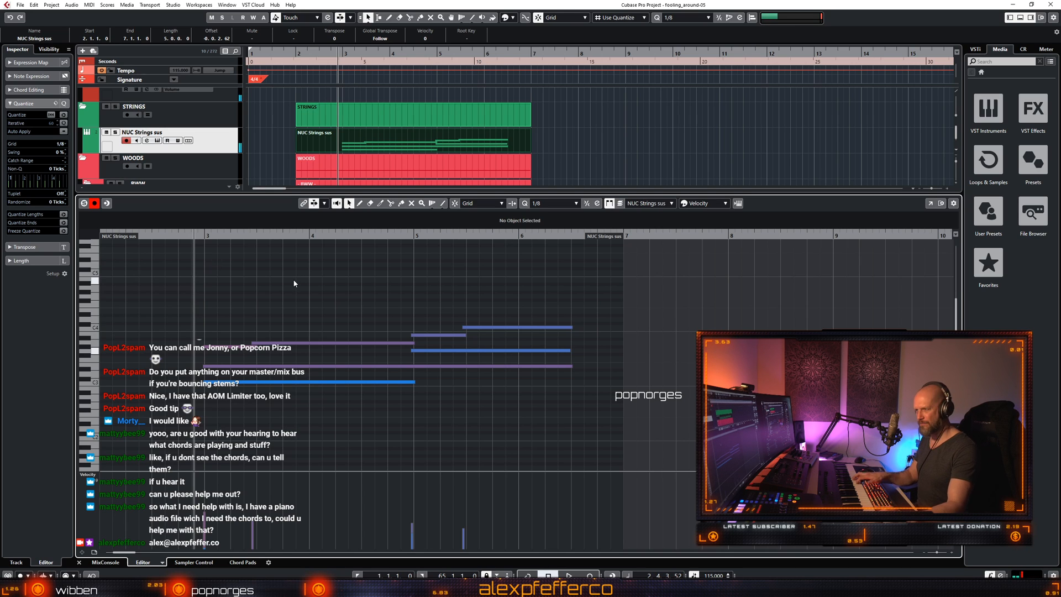
pyautogui.press('space')
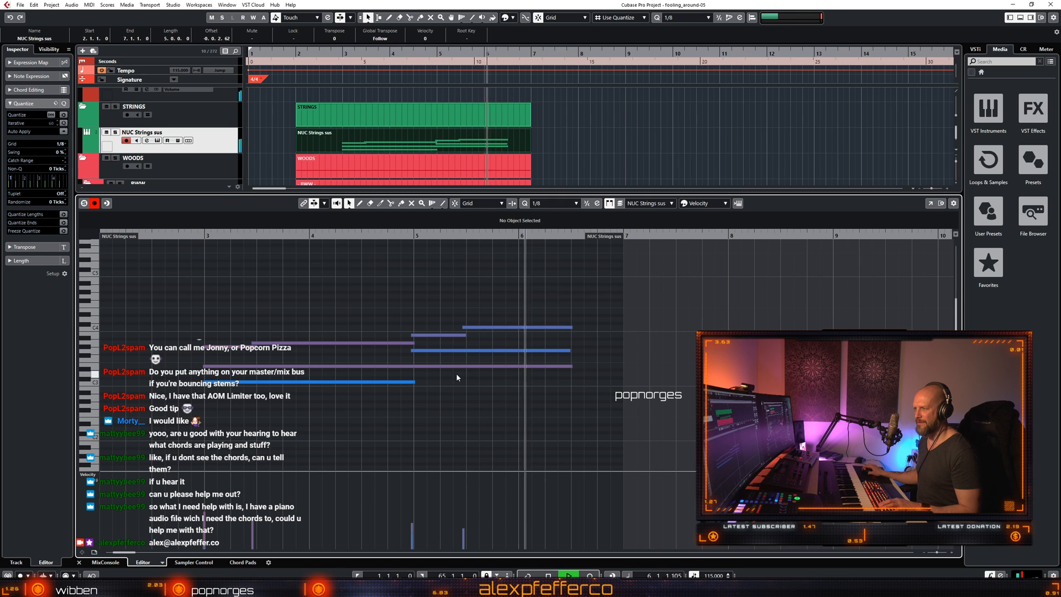
pyautogui.press('space')
# Lengthen the NUC Strings sus part to end at 7.4.4.51, and extend the final chord's three notes to about bar 7.
pyautogui.moveTo(603, 237); pyautogui.dragTo(692, 238)
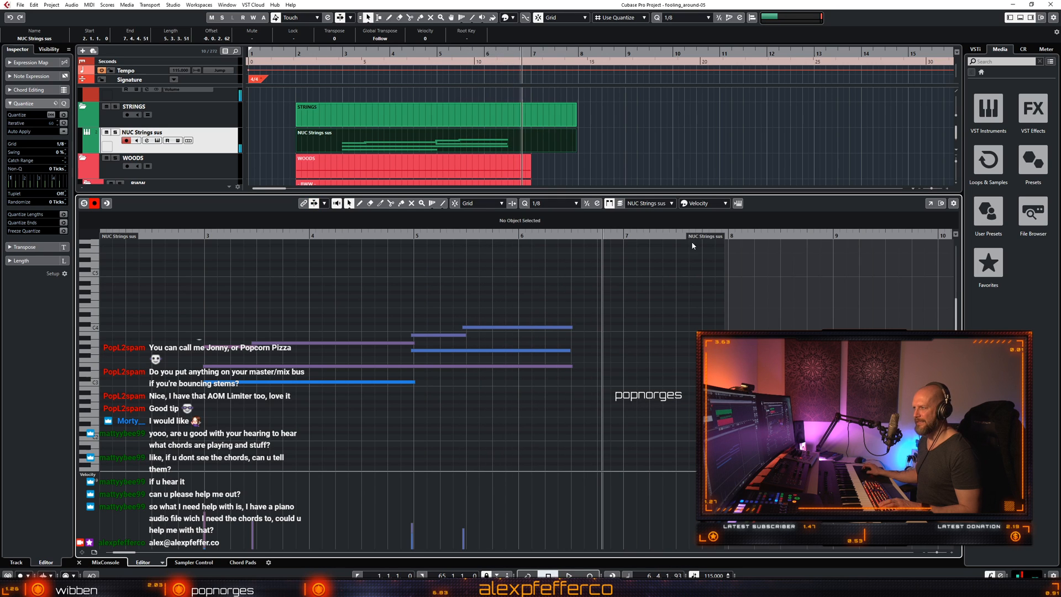
pyautogui.moveTo(565, 403); pyautogui.dragTo(620, 378)
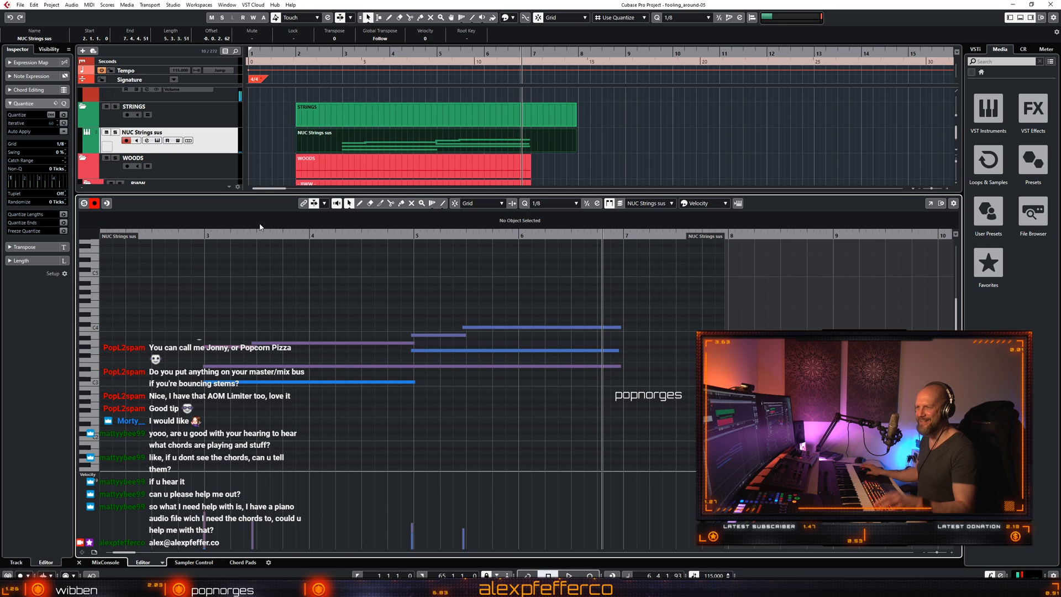
# Play back the extended chords, and record a modulation pass over the string part starting within bar 2.
pyautogui.click(190, 235)
pyautogui.press('space')
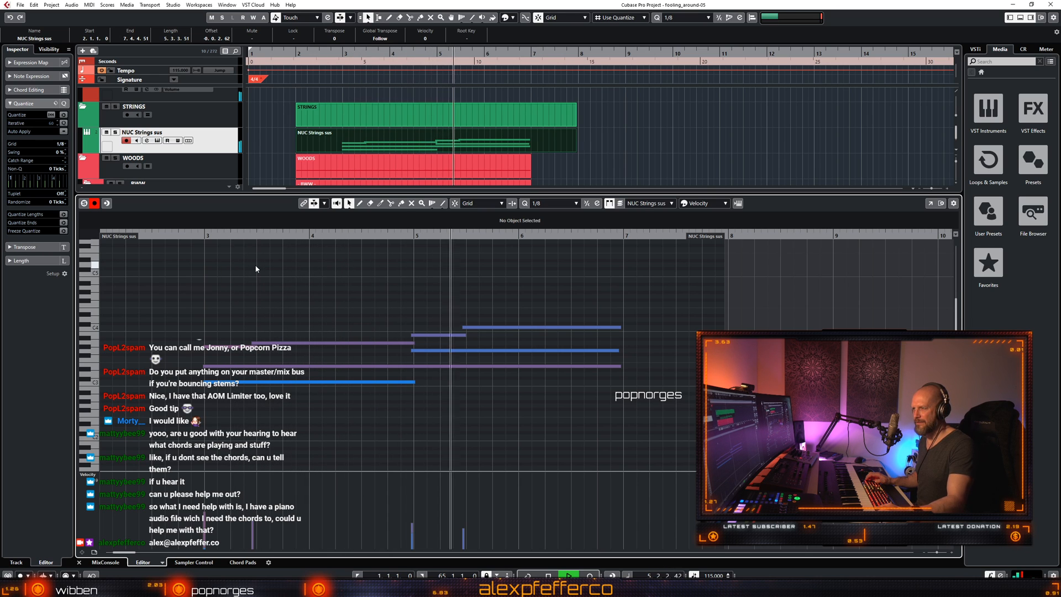
pyautogui.press('space')
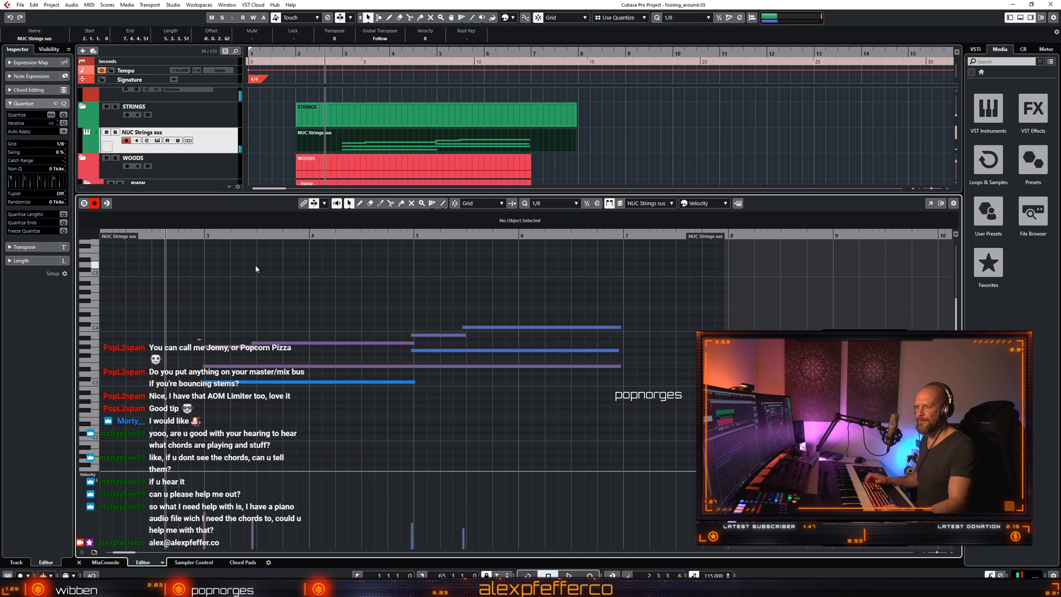
pyautogui.press('KP_Multiply')
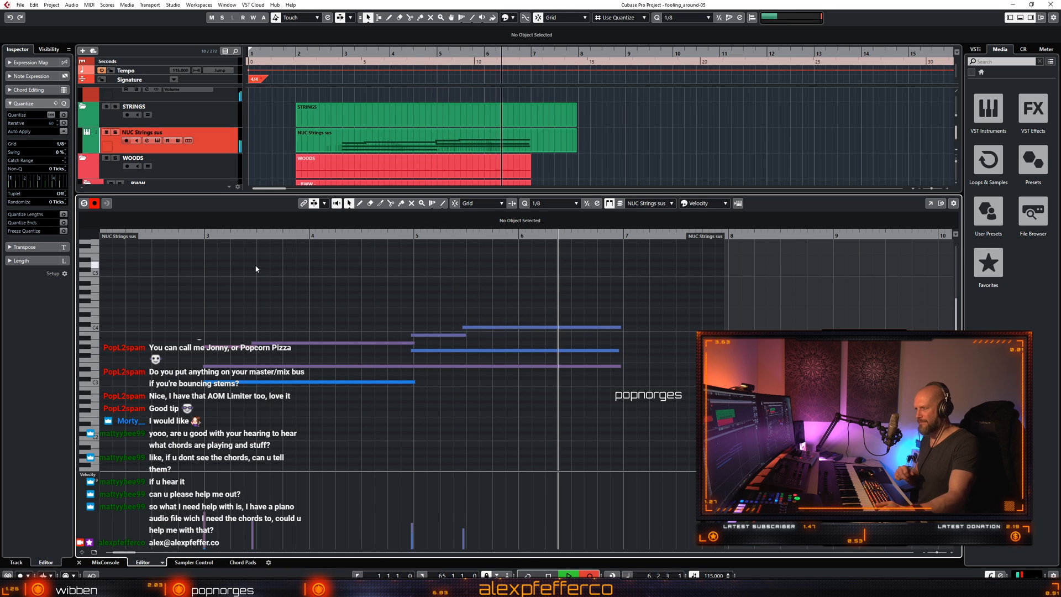
pyautogui.press('space')
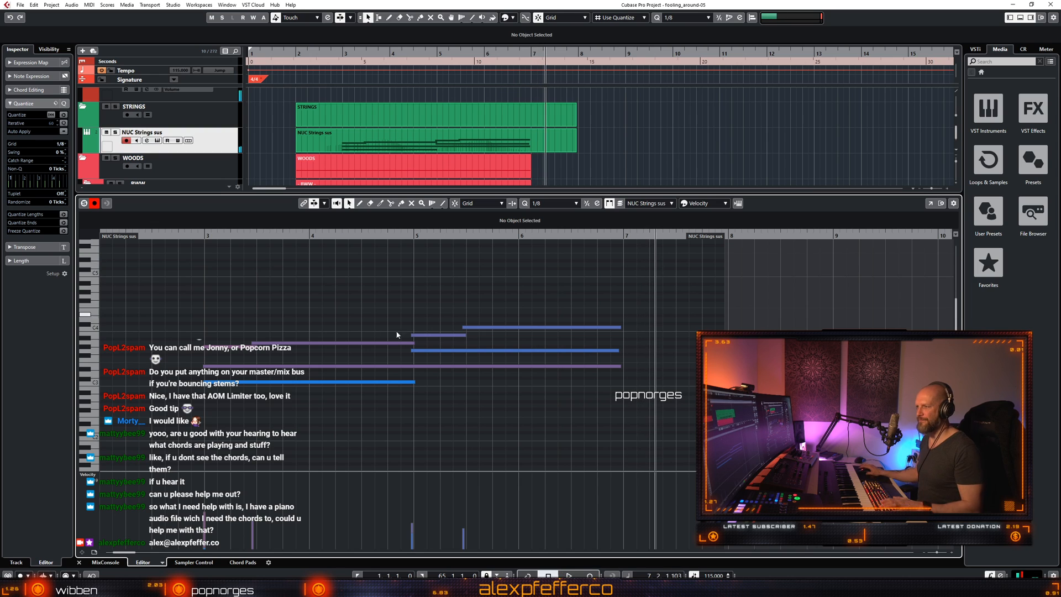
# Close the key editor, glue the new recording into the NUC Strings sus part, and reopen the merged part for editing.
pyautogui.hotkey('ctrl', 'alt', 'e')
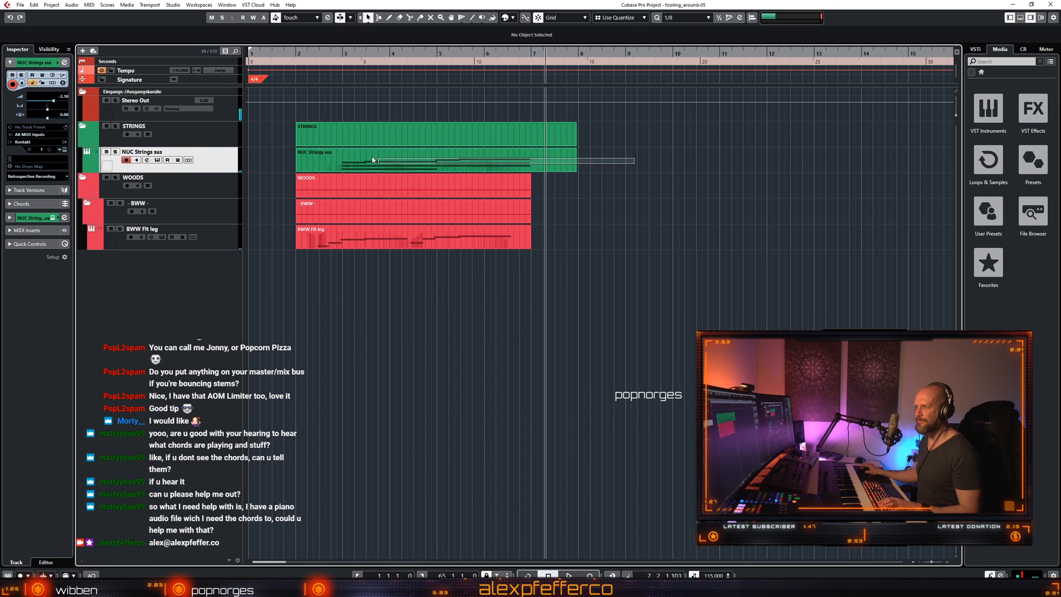
pyautogui.click(372, 160)
pyautogui.press('4')
pyautogui.press('1')
pyautogui.doubleClick(365, 159)
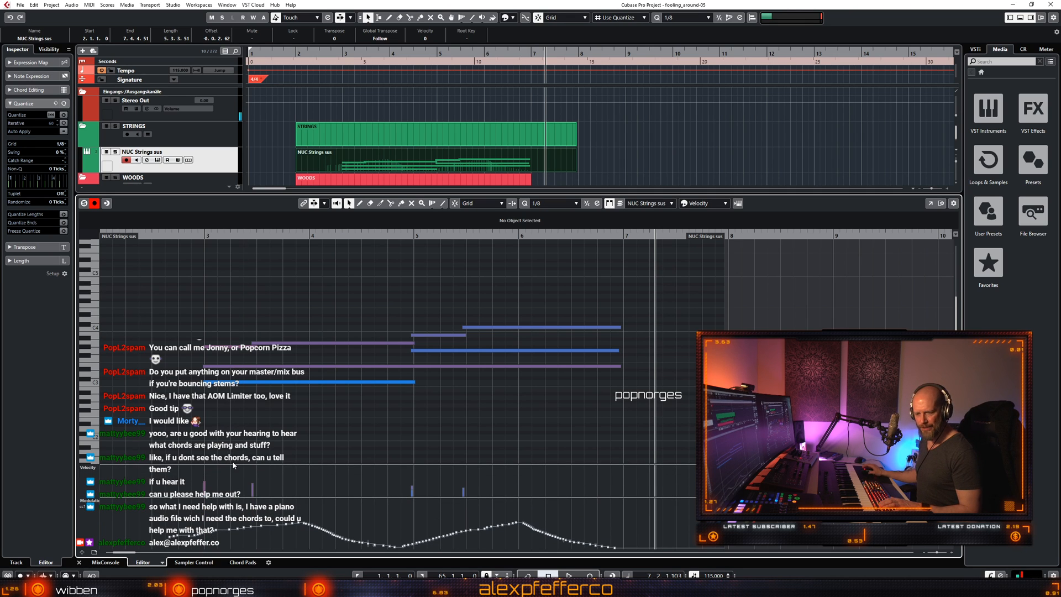
# Play the merged string part from just before bar 3 to hear the recorded modulation.
pyautogui.press('space')
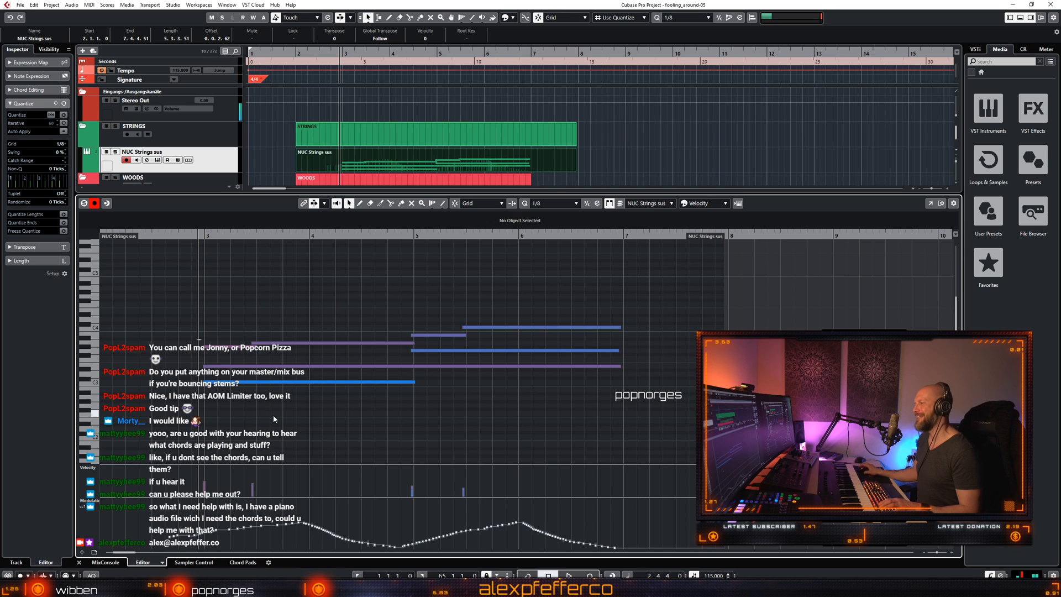
pyautogui.press('space')
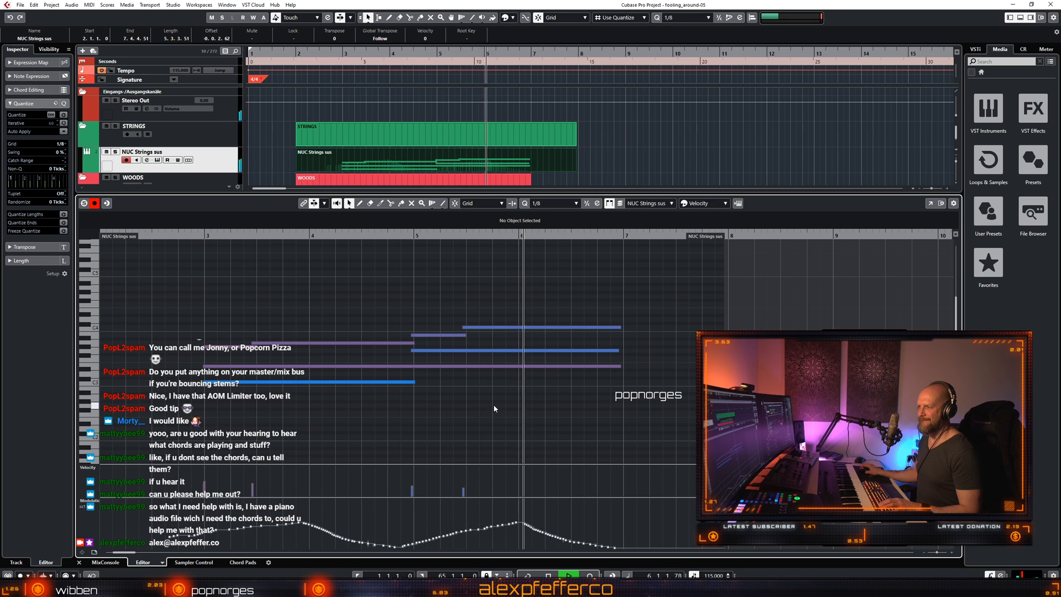
pyautogui.press('space')
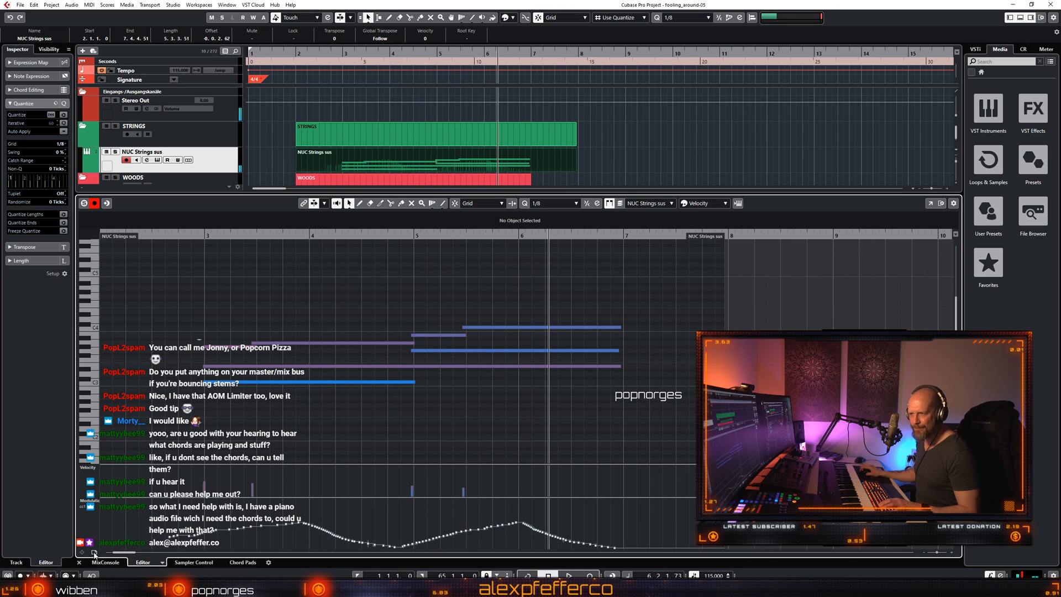
# Show the used controllers in the controller lanes of the NUC Strings sus part.
pyautogui.click(94, 553)
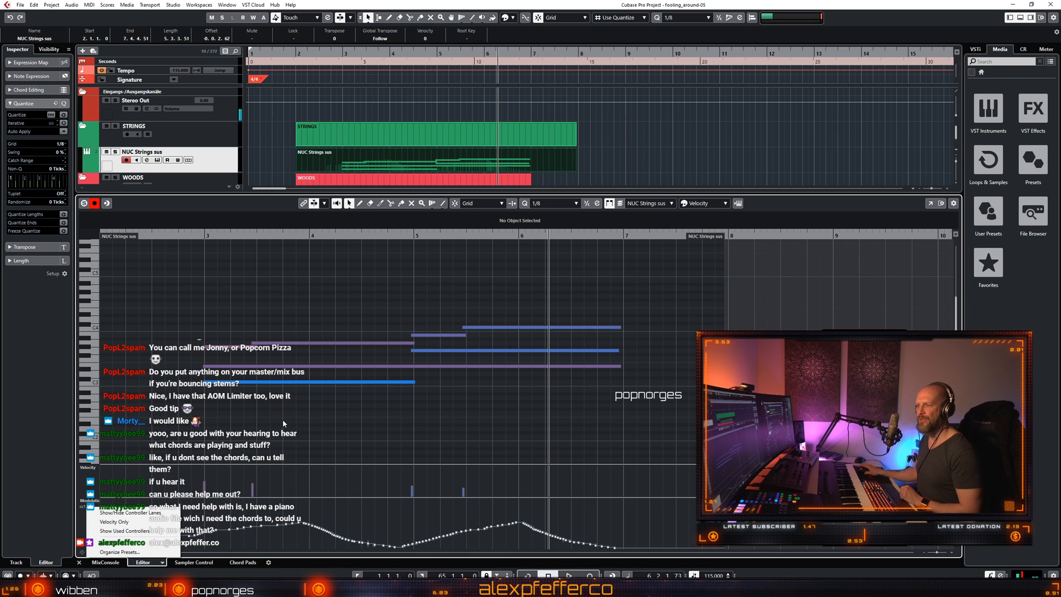
pyautogui.click(117, 531)
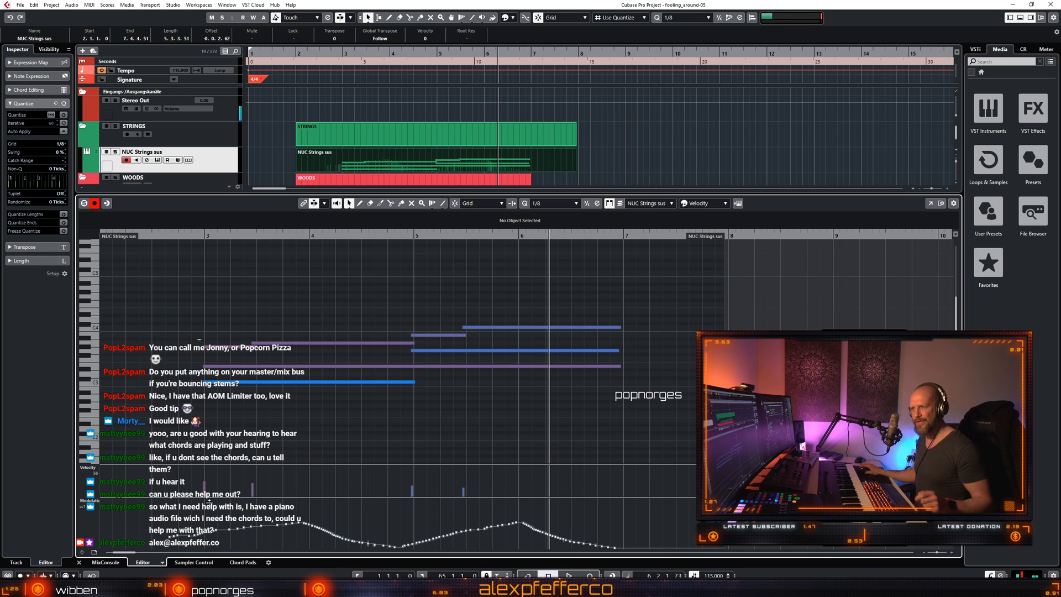
pyautogui.click(90, 504)
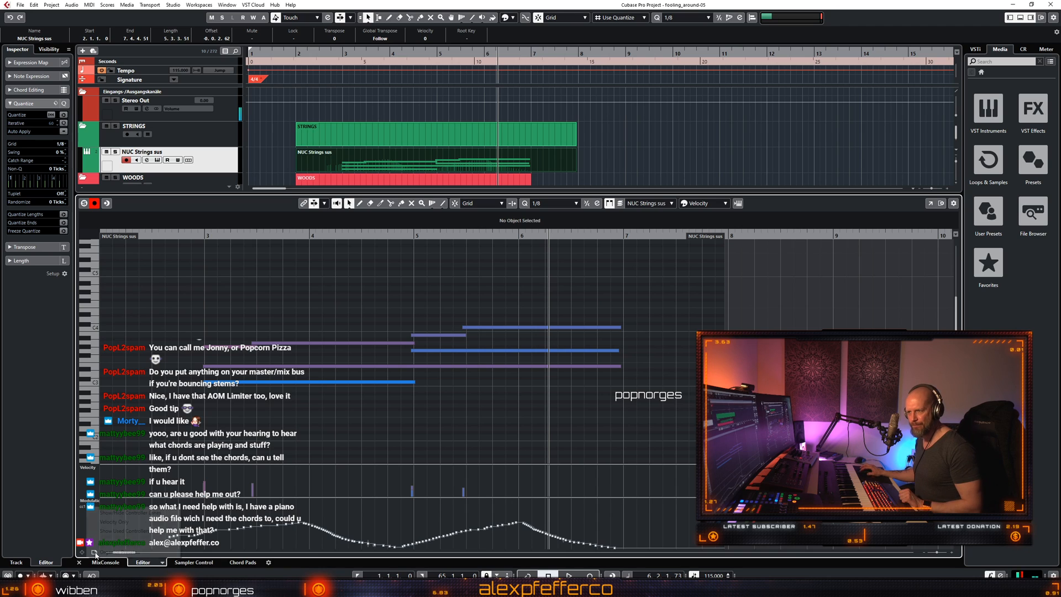
pyautogui.click(111, 530)
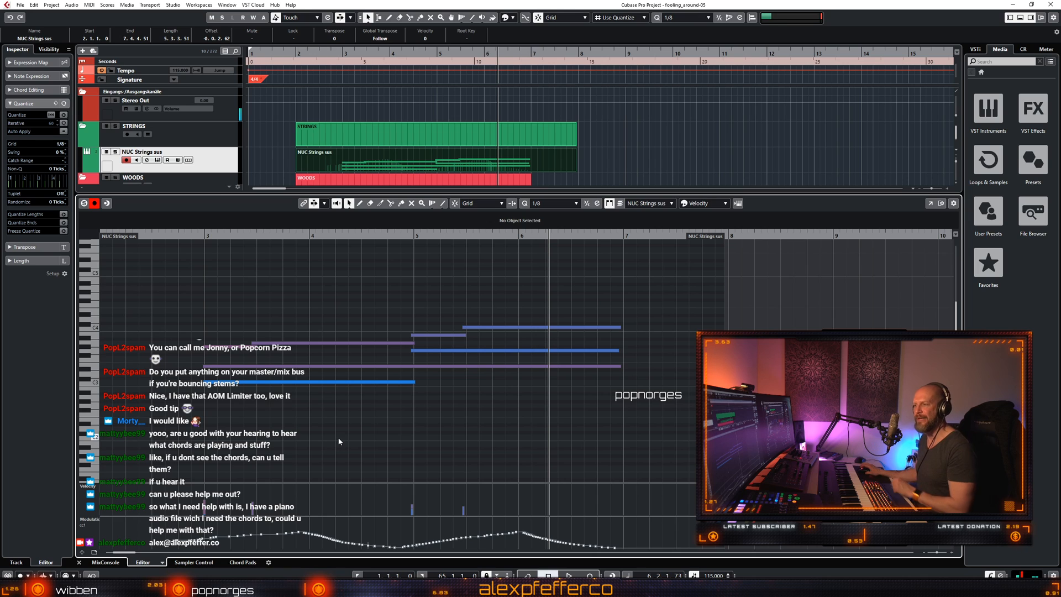
# Play the string chords together with the flute melody from just before bar 3 into bar 6.
pyautogui.click(197, 236)
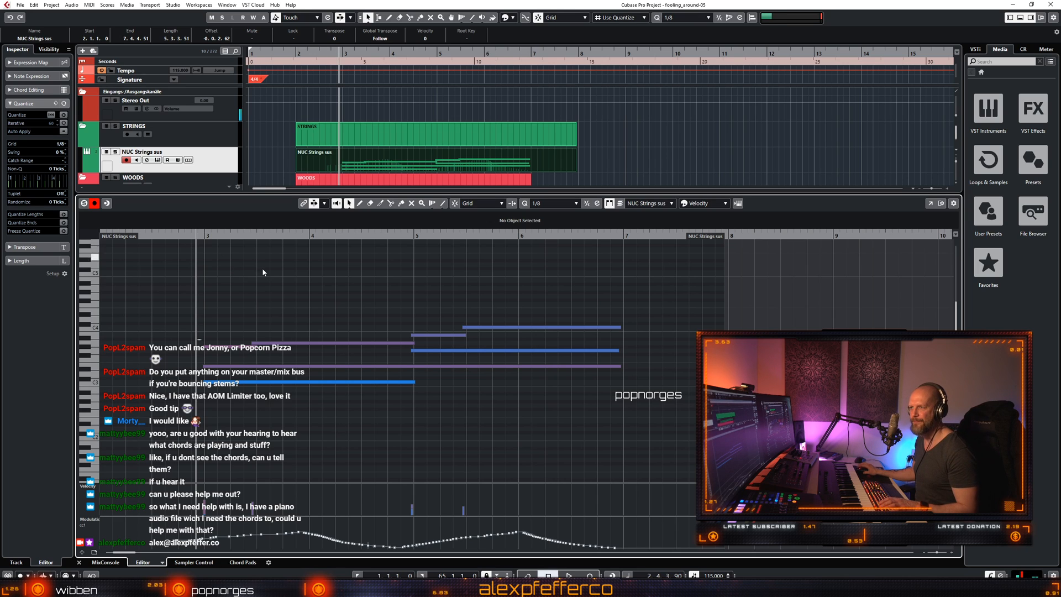
pyautogui.press('space')
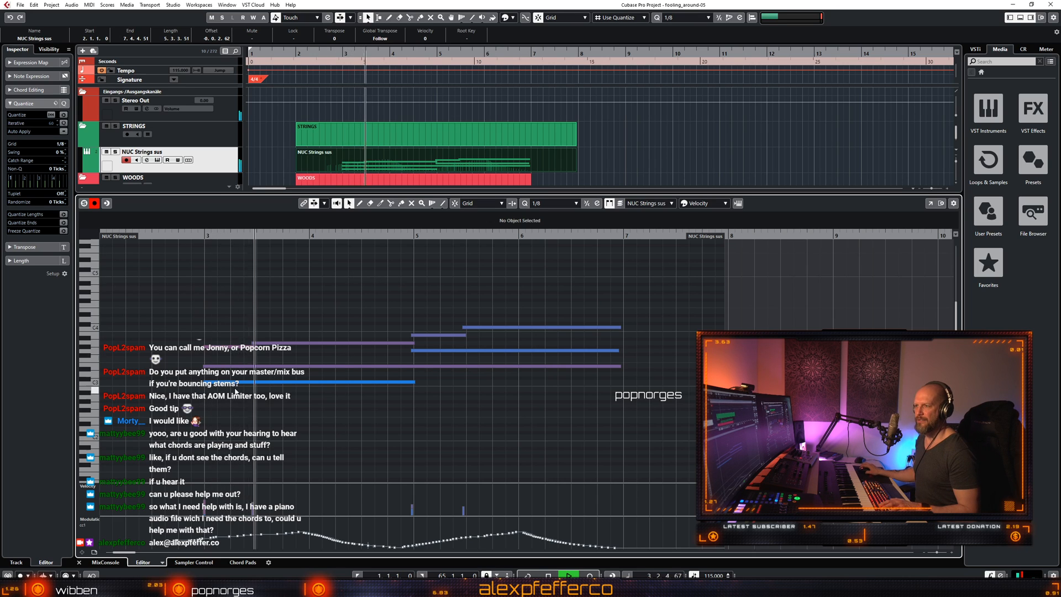
pyautogui.click(323, 335)
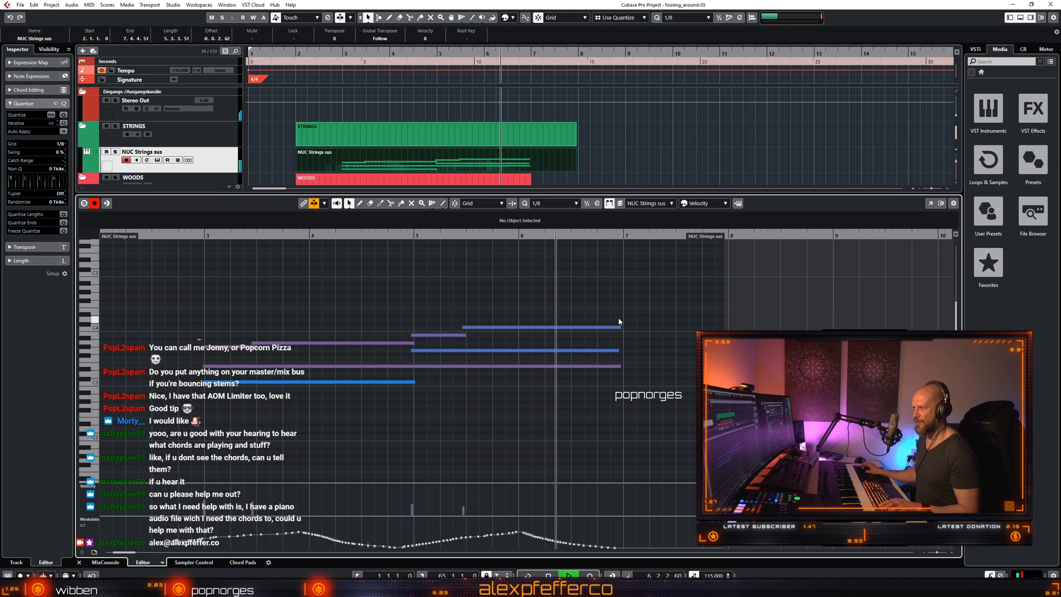
pyautogui.press('space')
# Close the string editor, lengthen the BWW Flt leg part to end at 11.4.1.0, and open it for editing.
pyautogui.hotkey('ctrl', 'e')
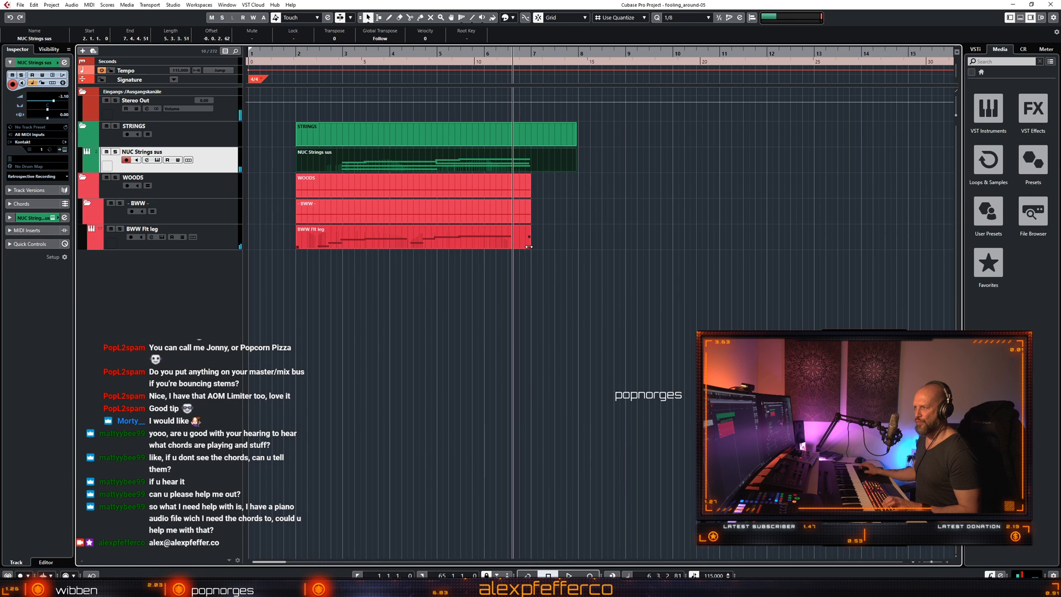
pyautogui.moveTo(529, 247); pyautogui.dragTo(754, 246)
pyautogui.hotkey('ctrl', 'e')
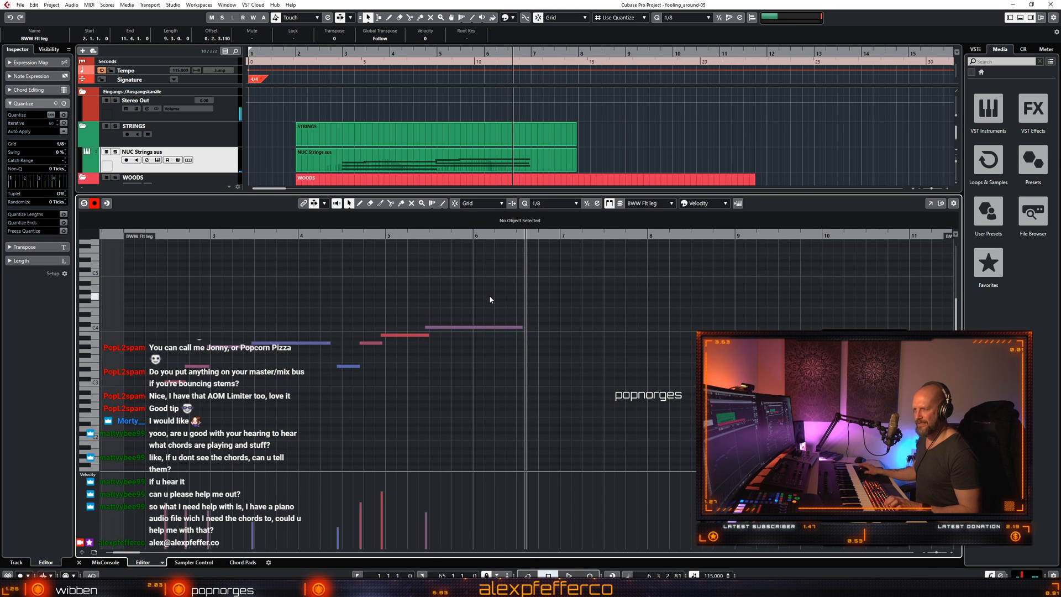
# Play the flute melody and shorten its final C4 note to end about one beat into bar 6.
pyautogui.hscroll(-3, 514, 307)
pyautogui.click(497, 343)
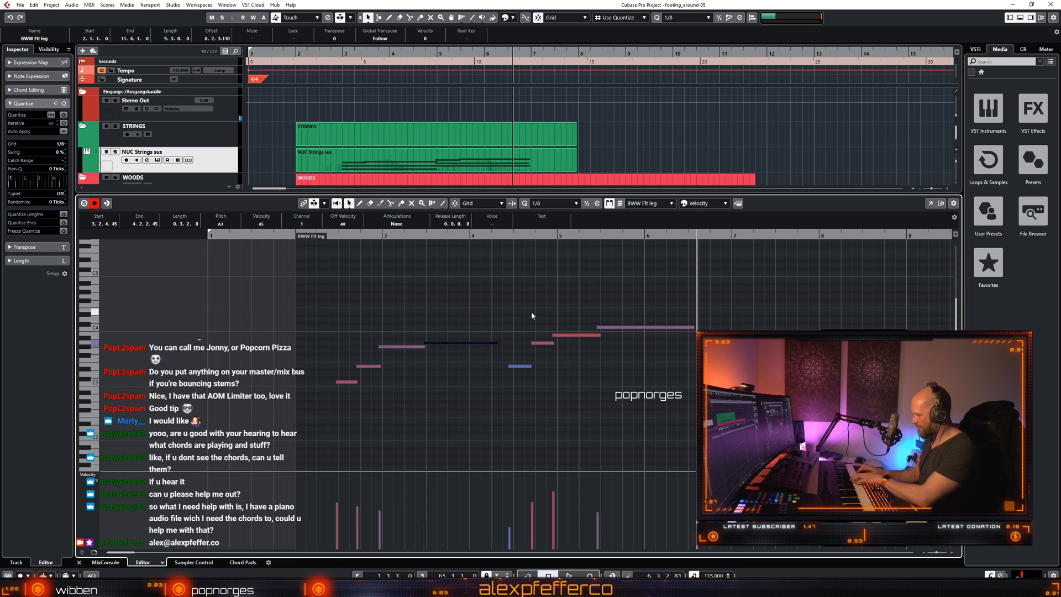
pyautogui.press('KP_Subtract')
pyautogui.press('space')
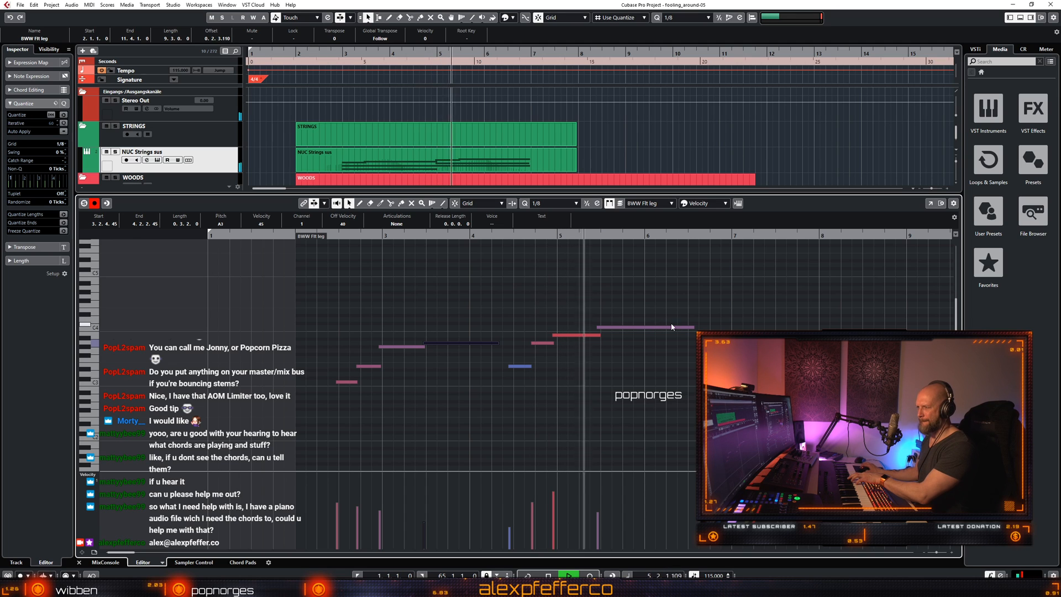
pyautogui.click(691, 327)
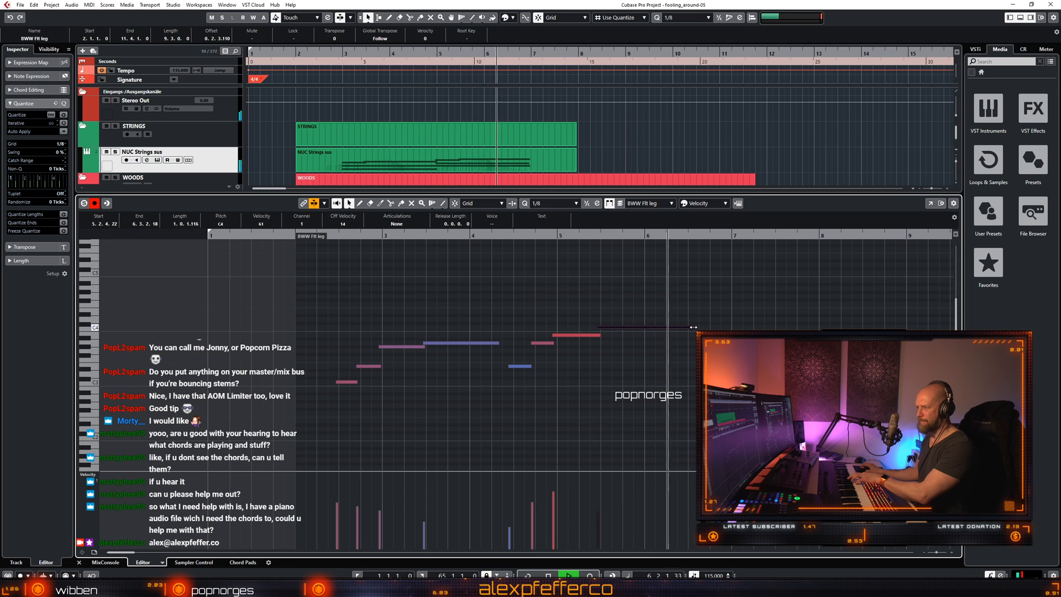
pyautogui.moveTo(693, 327); pyautogui.dragTo(685, 330)
pyautogui.click(692, 320)
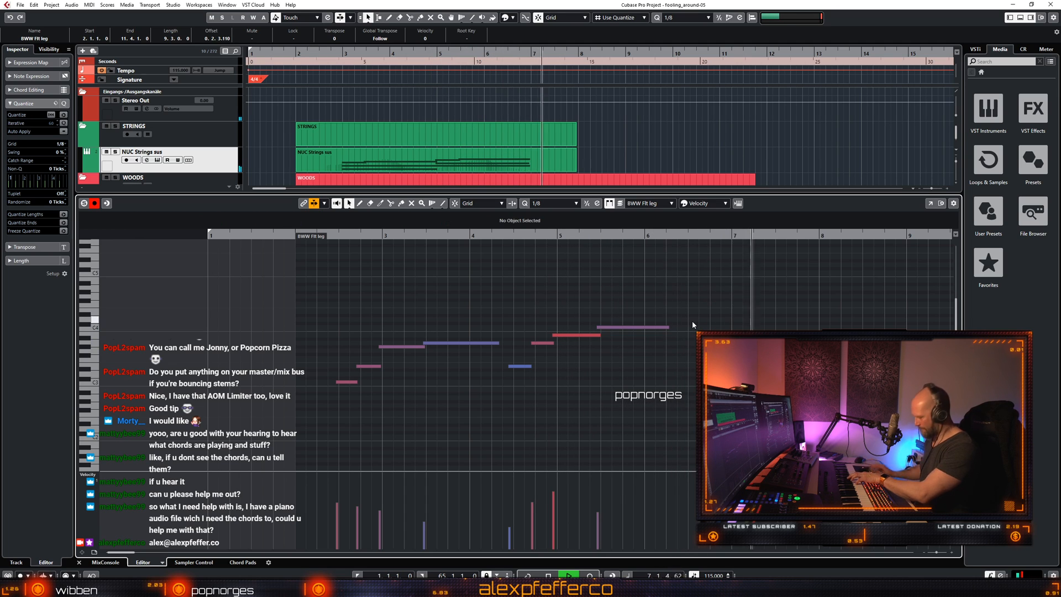
pyautogui.press('space')
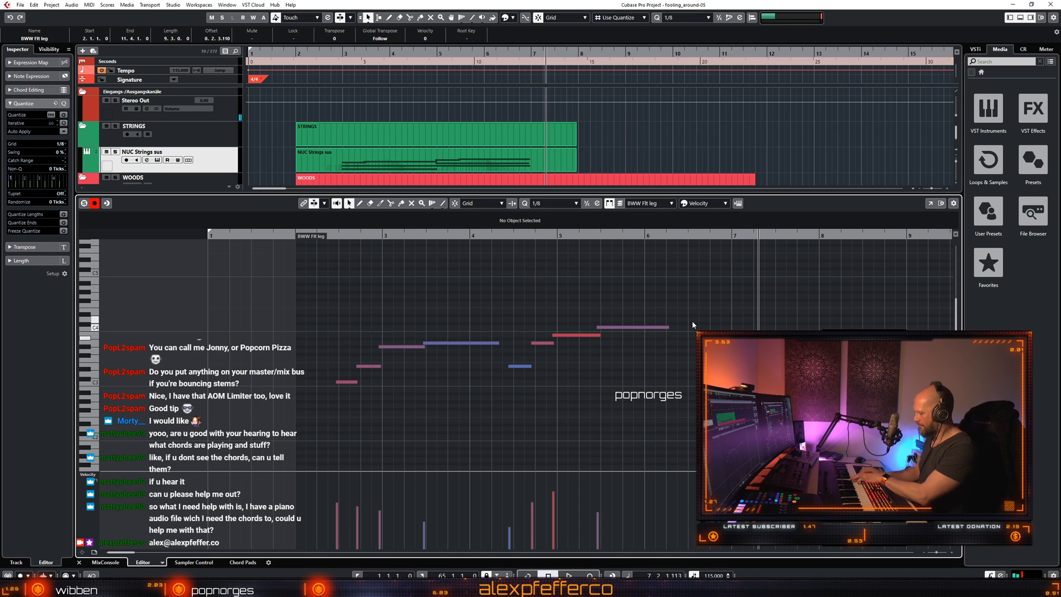
# Record a rising continuation of the flute melody from about the middle of bar 6 to the start of bar 9.
pyautogui.press('KP_Subtract')
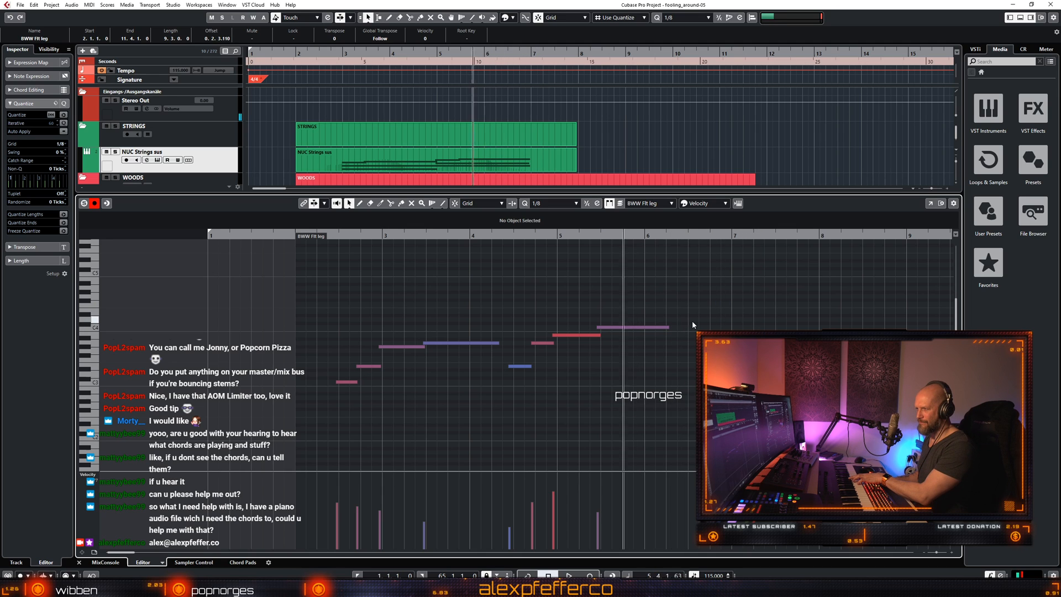
pyautogui.press('space')
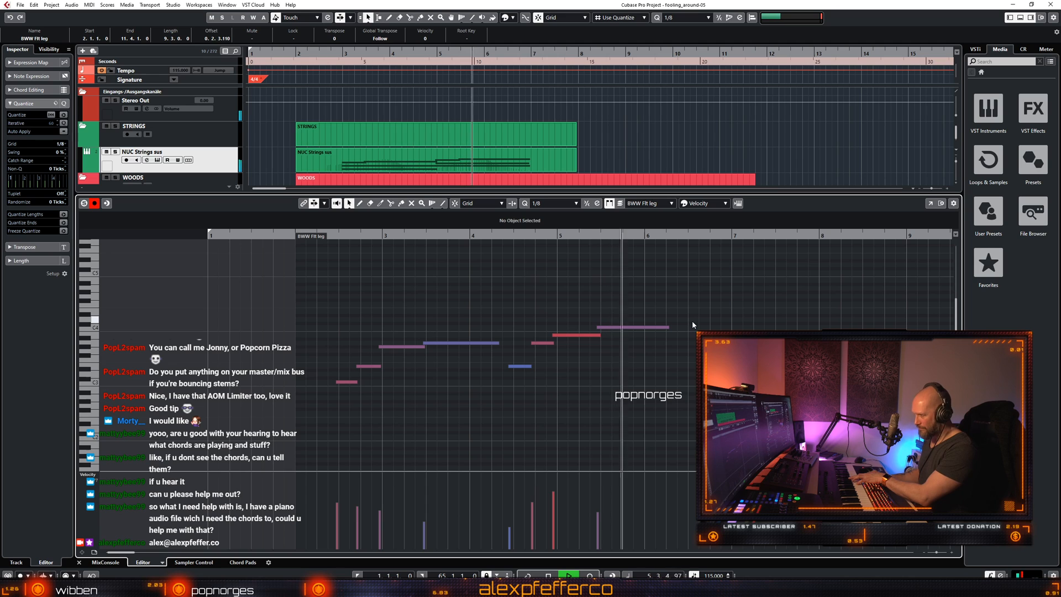
pyautogui.press('KP_Multiply')
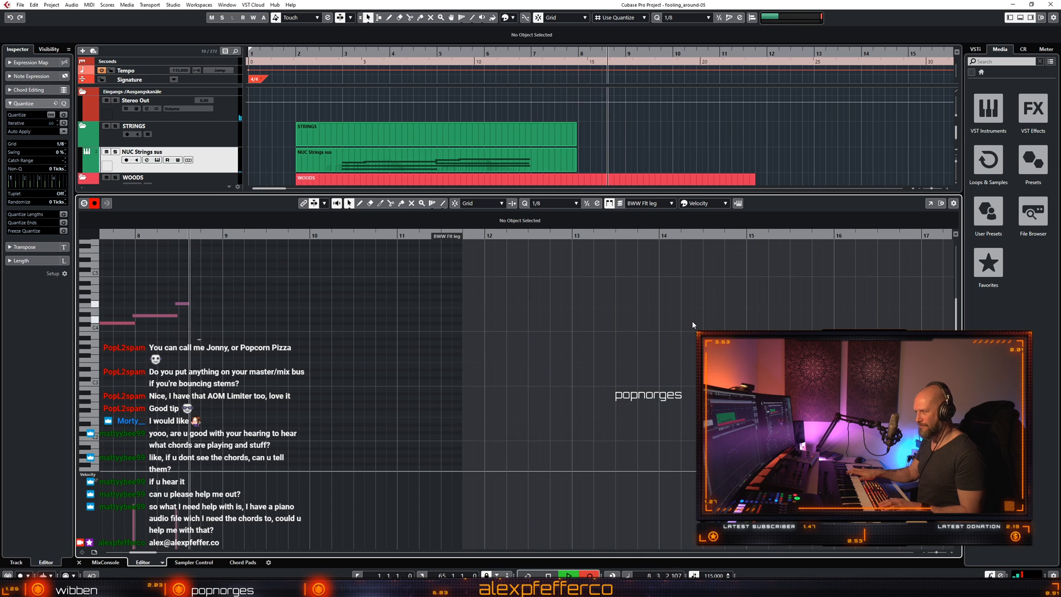
pyautogui.press('space')
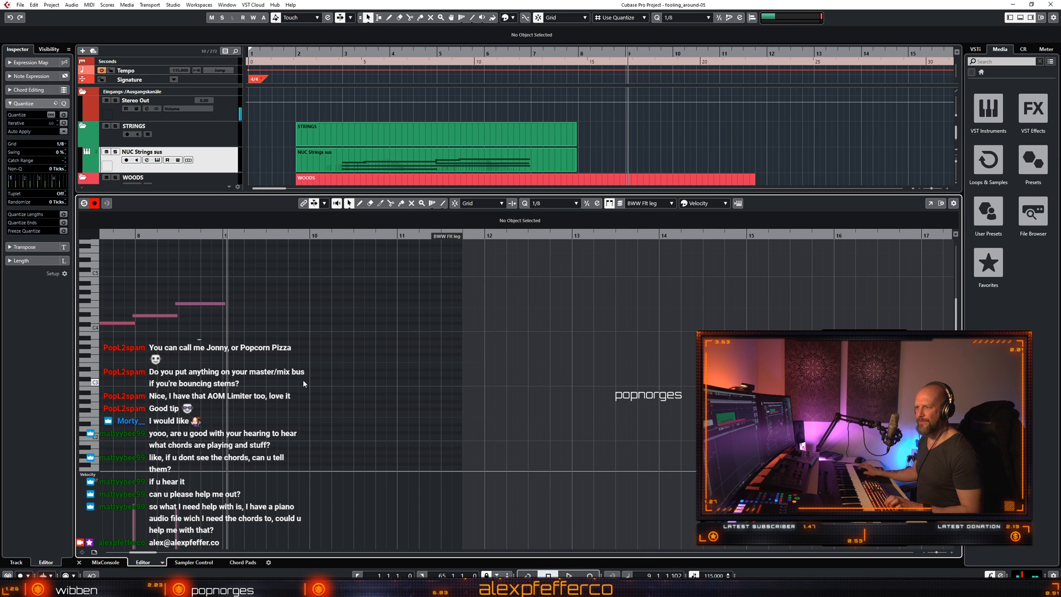
# Enlarge the arrangement area, play from about bar 3, and open the NUC Strings sus part for editing alongside the flute part.
pyautogui.hscroll(-3, 450, 356)
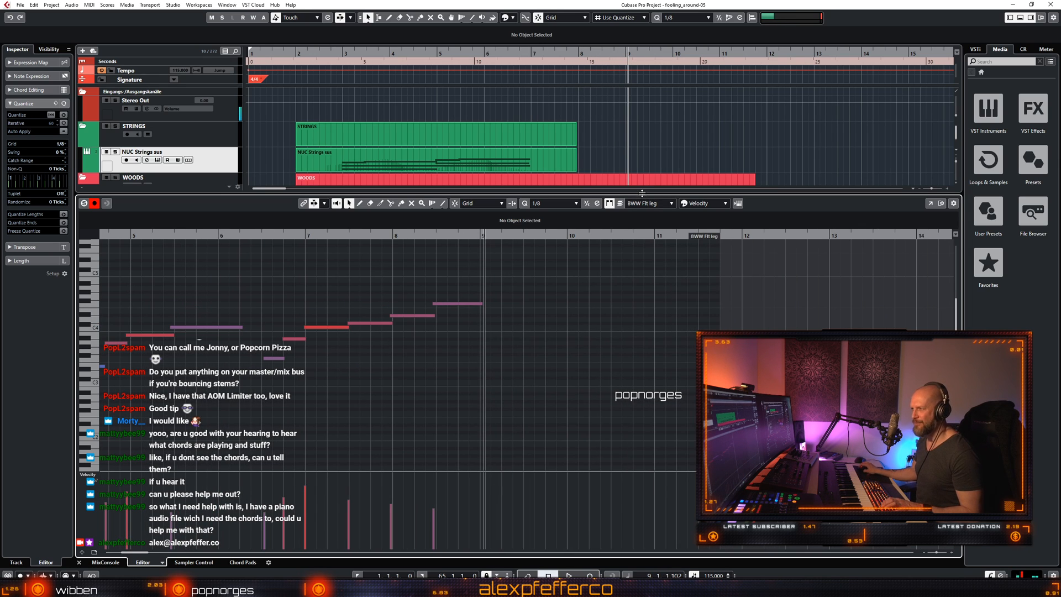
pyautogui.moveTo(642, 192); pyautogui.dragTo(641, 270)
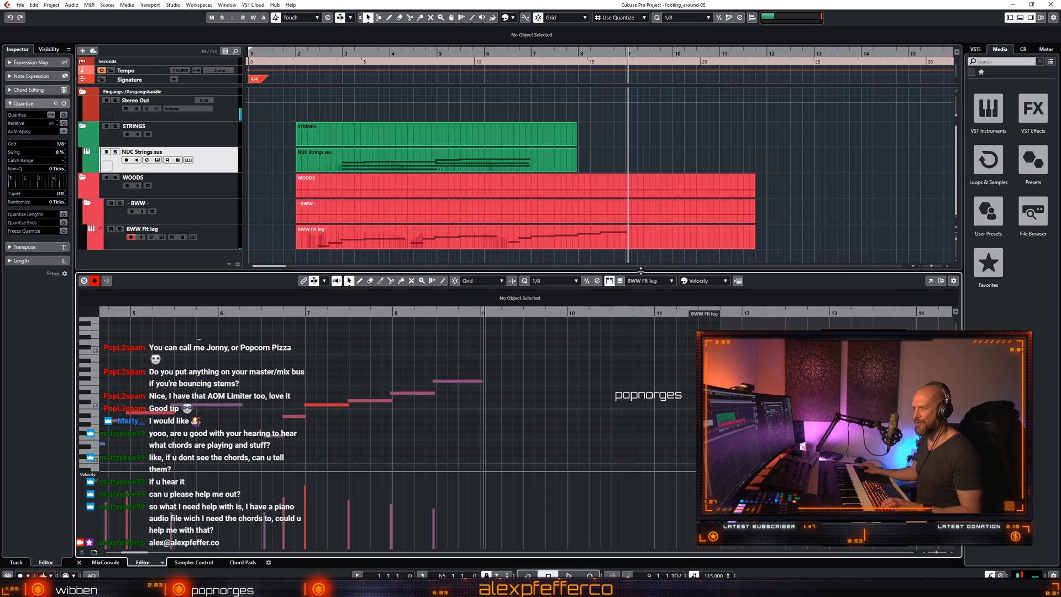
pyautogui.click(673, 135)
pyautogui.doubleClick(329, 55)
pyautogui.click(496, 162)
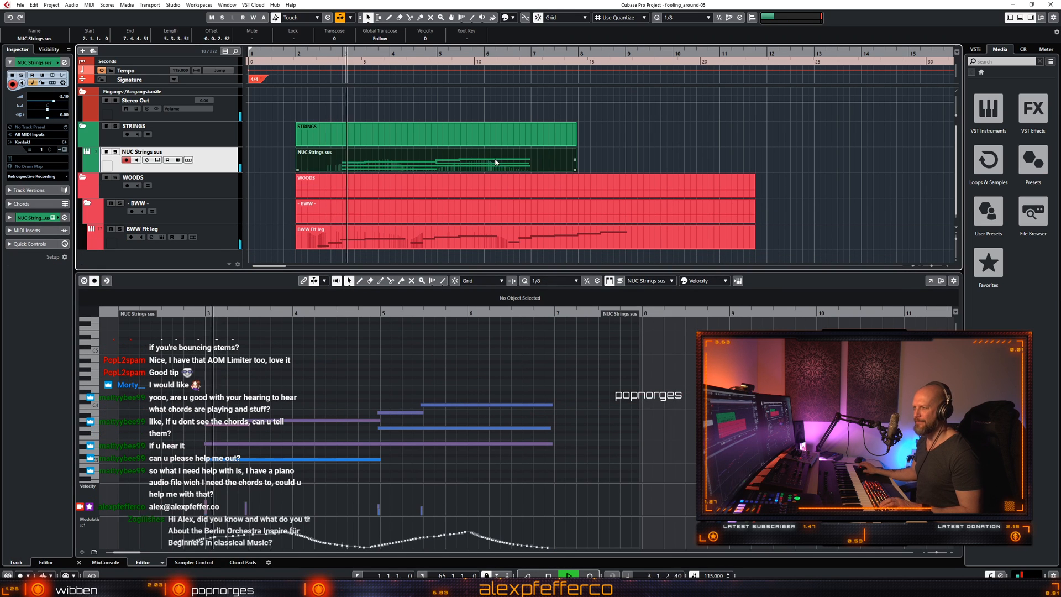
pyautogui.click(606, 396)
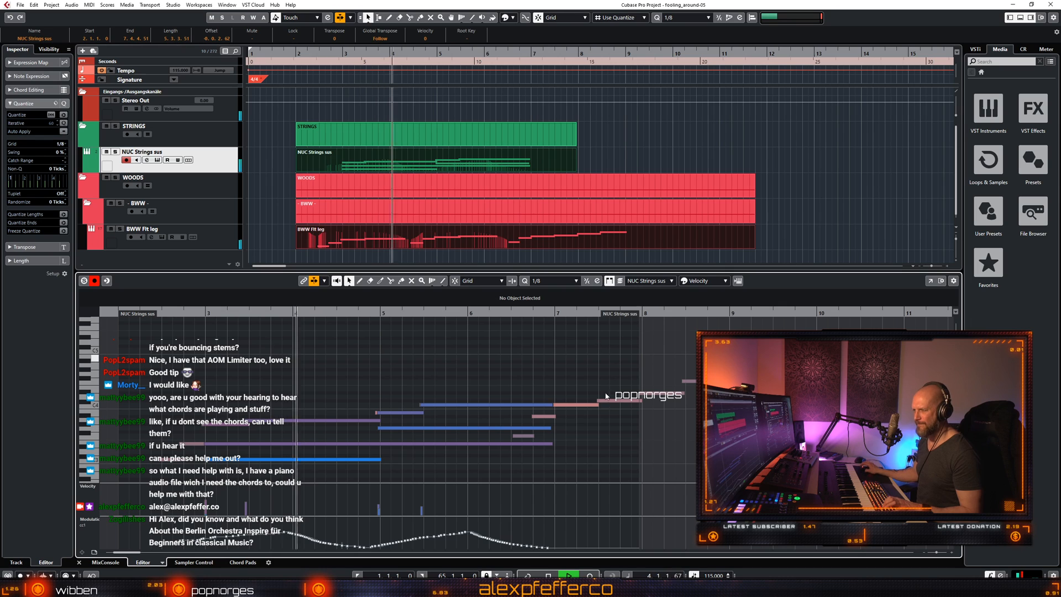
# Shorten the final string chord's three notes to end at about beat 3 of bar 6.
pyautogui.moveTo(551, 428); pyautogui.dragTo(509, 429)
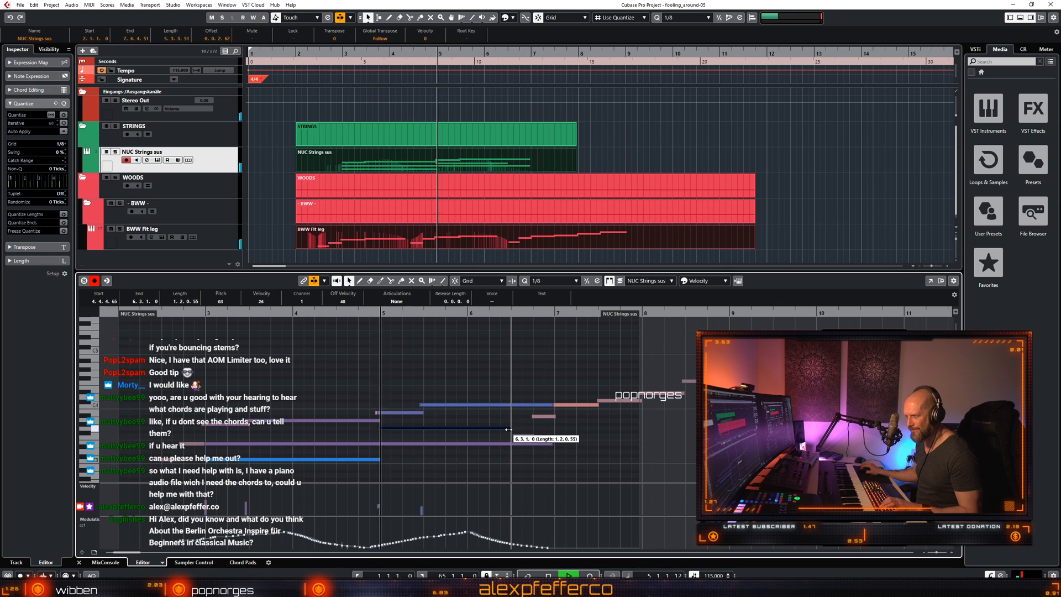
pyautogui.click(501, 444)
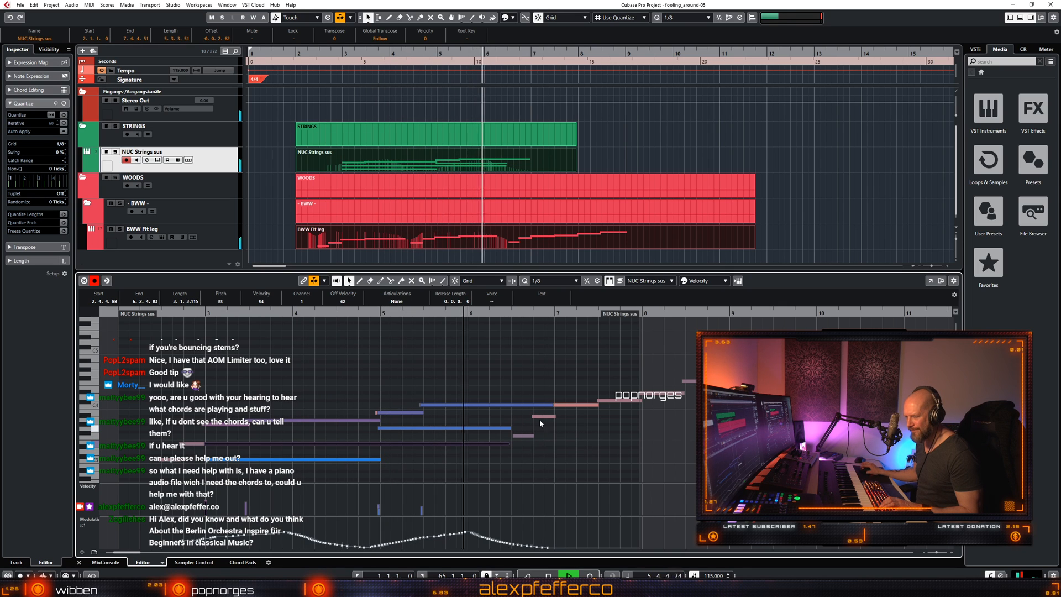
pyautogui.moveTo(551, 405); pyautogui.dragTo(505, 408)
pyautogui.press('space')
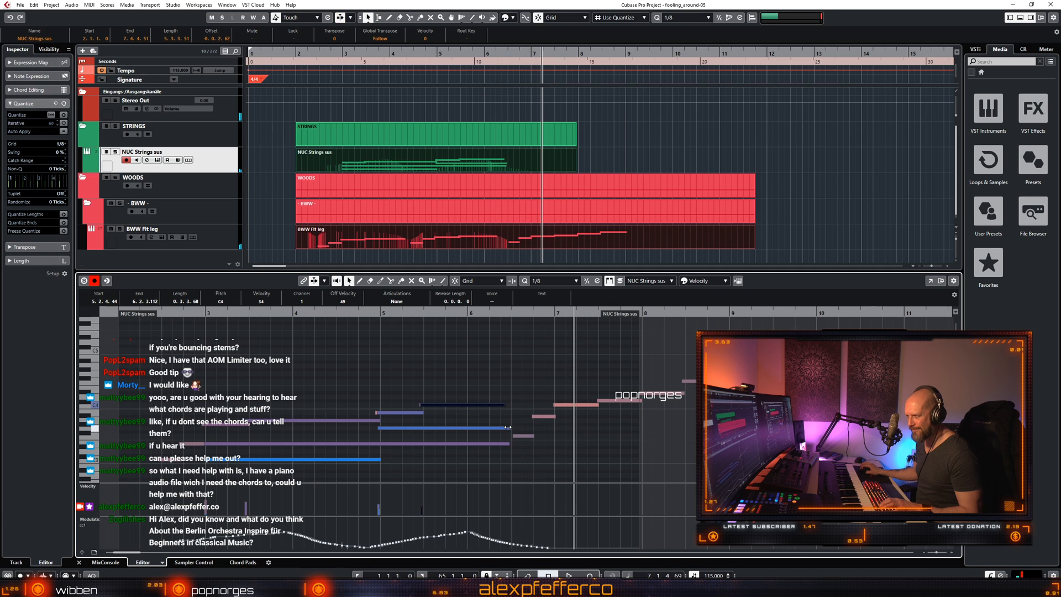
pyautogui.click(507, 427)
# Play the shortened string chord against the new flute phrase from just before bar 5.
pyautogui.scroll(-2, 543, 376)
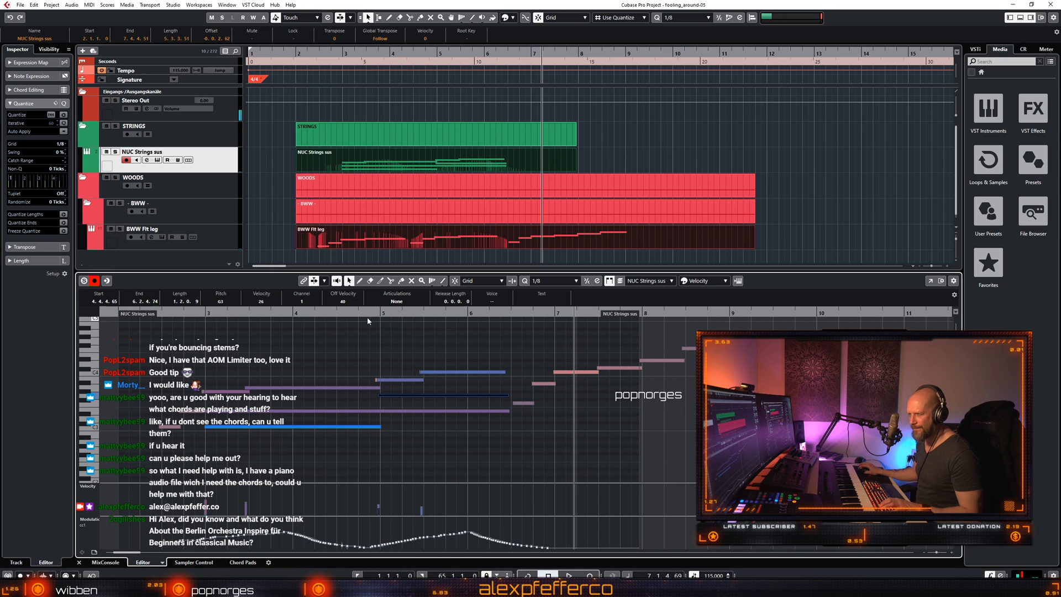
pyautogui.moveTo(367, 317); pyautogui.dragTo(367, 314)
pyautogui.press('space')
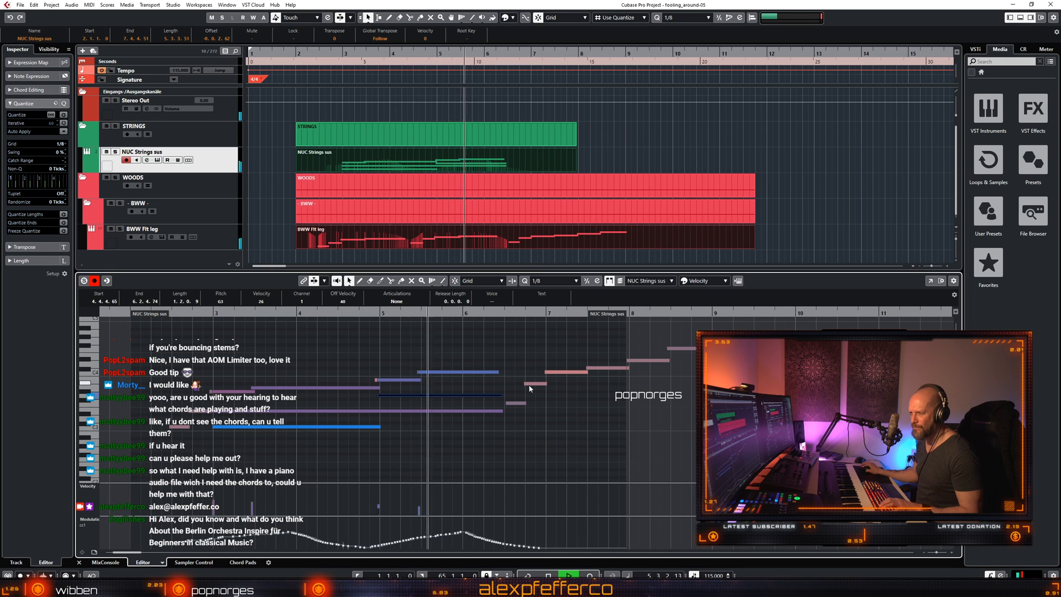
pyautogui.press('space')
# Try shortening the final string chord's three notes to end at about bar 6, and play from just before bar 5.
pyautogui.moveTo(502, 412); pyautogui.dragTo(468, 395)
pyautogui.moveTo(498, 372); pyautogui.dragTo(466, 373)
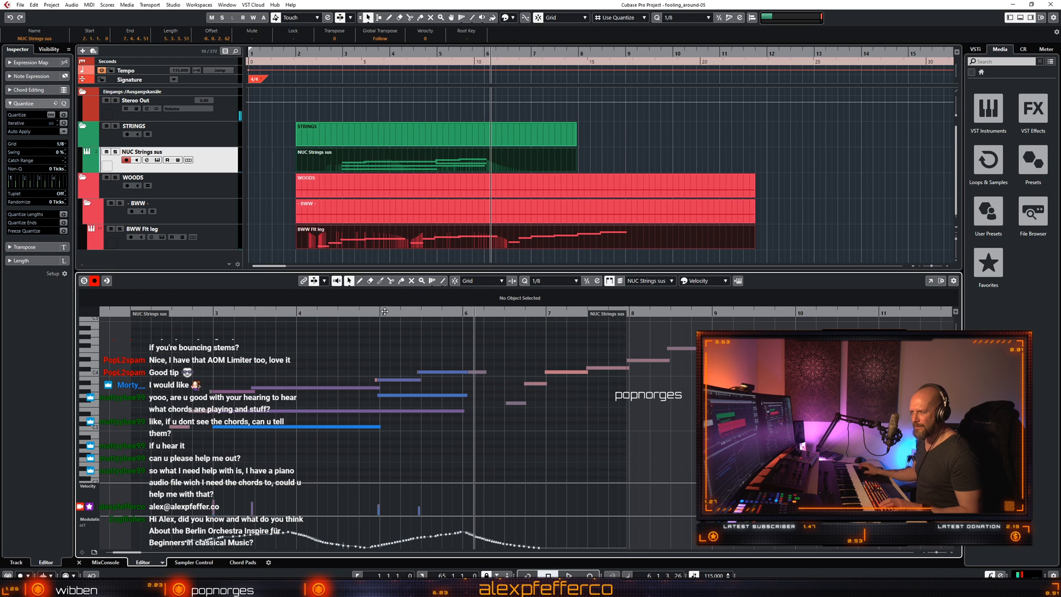
pyautogui.click(396, 349)
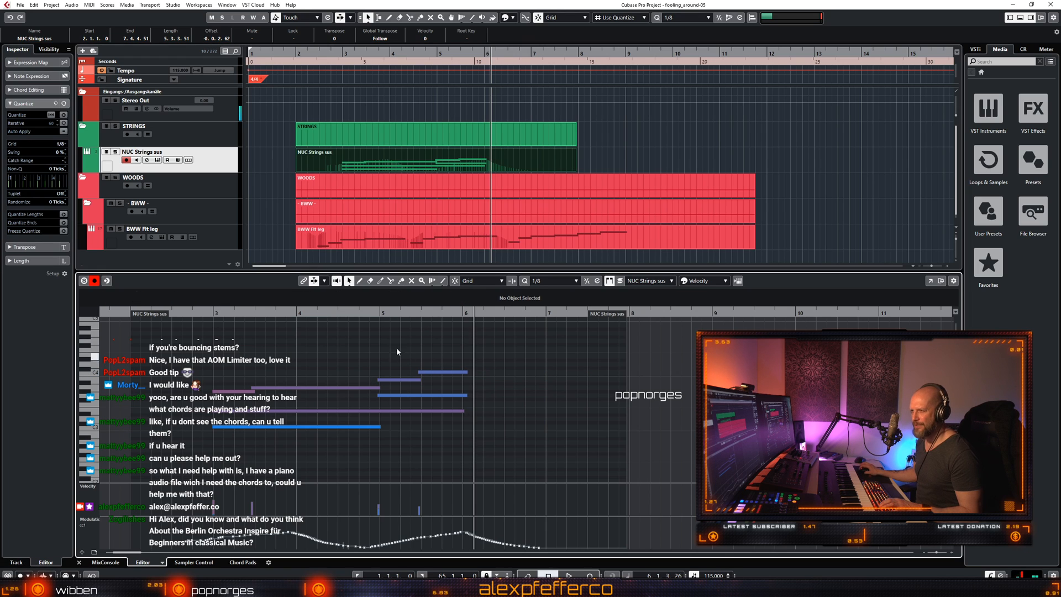
pyautogui.click(372, 312)
pyautogui.press('space')
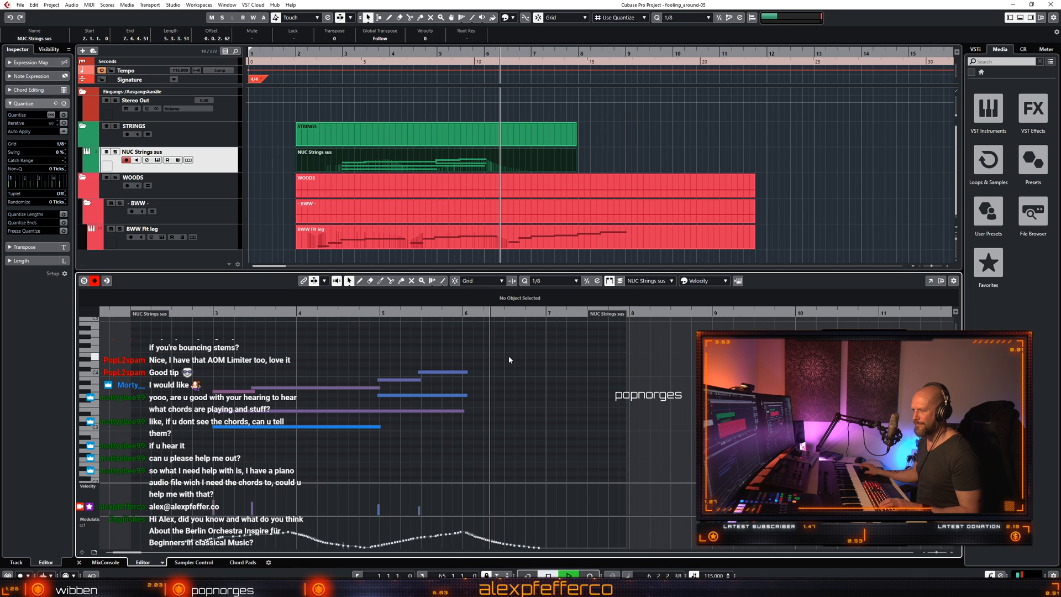
pyautogui.press('space')
# Lengthen the final string chord's three notes together, with the lowest note ending at 6.2.4.36.
pyautogui.click(462, 411)
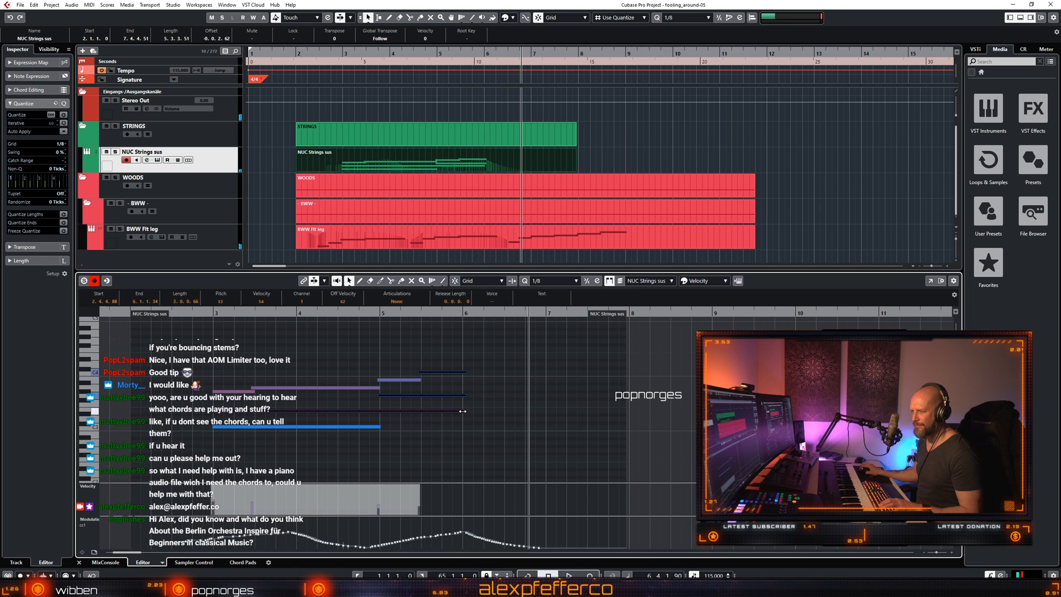
pyautogui.moveTo(462, 411); pyautogui.dragTo(501, 411)
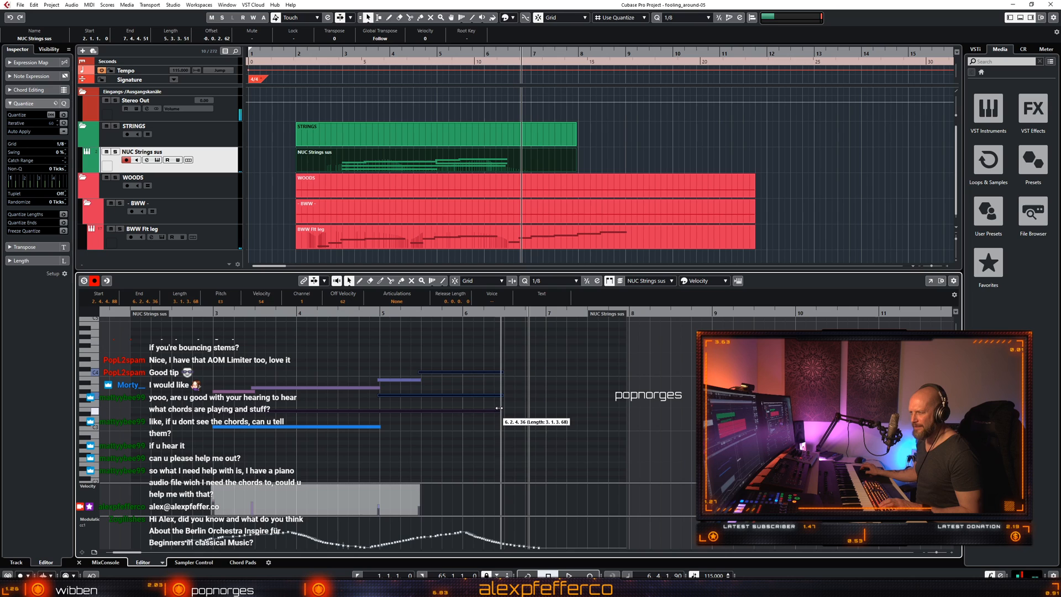
# Fine-tune the ends of the final string chord's notes at about 6.2.4, and play from just before bar 5.
pyautogui.click(503, 372)
pyautogui.click(500, 394)
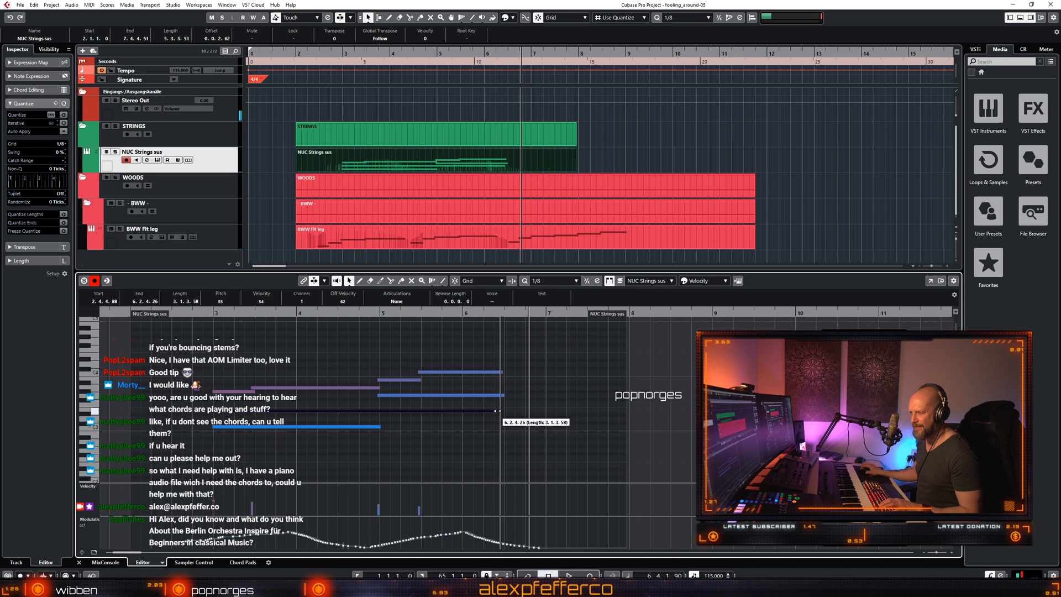
pyautogui.hotkey('alt', 'space')
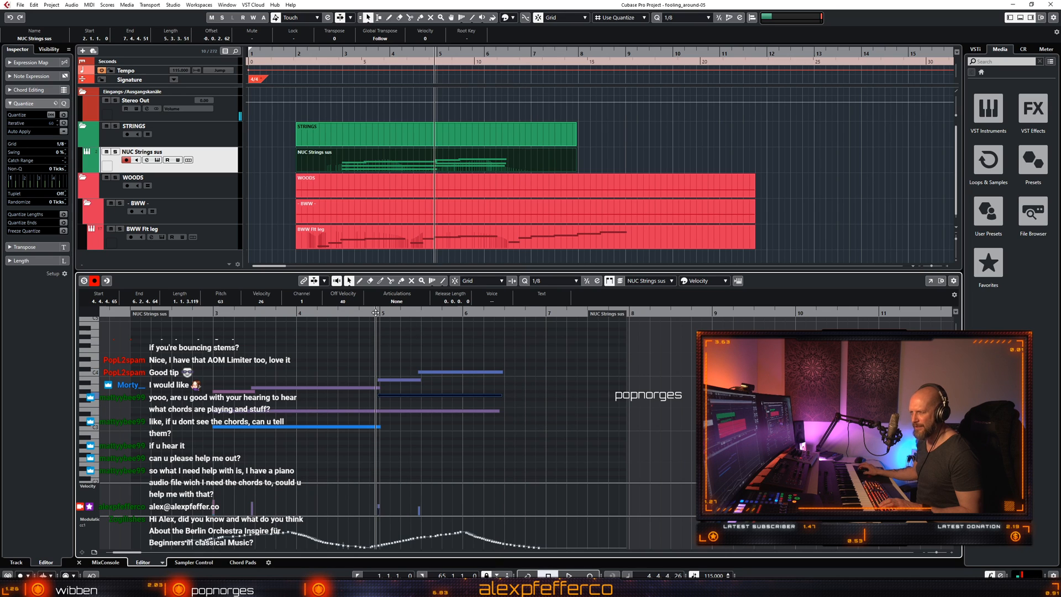
pyautogui.click(572, 350)
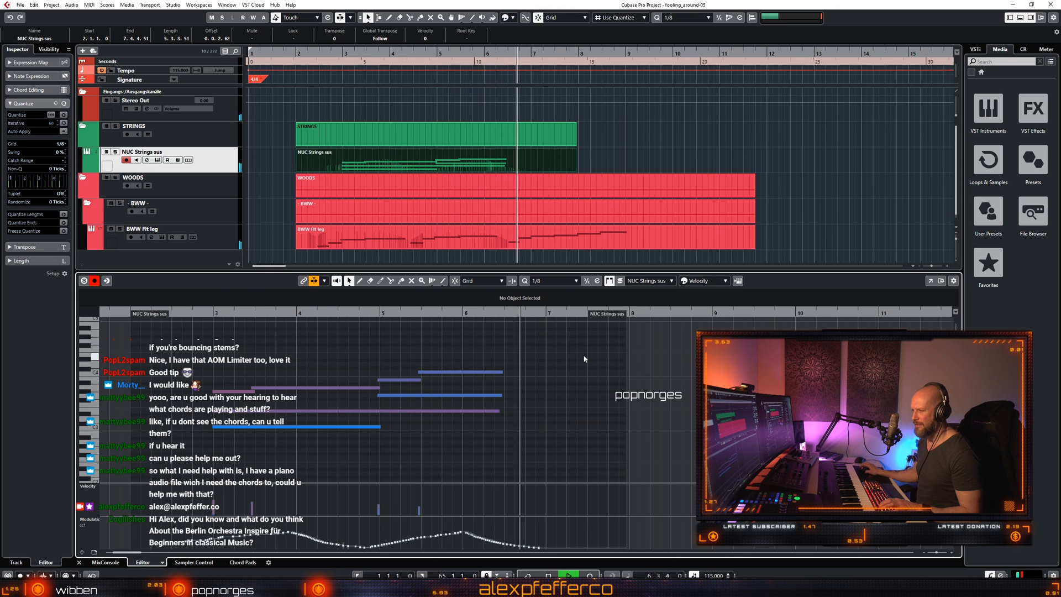
pyautogui.press('space')
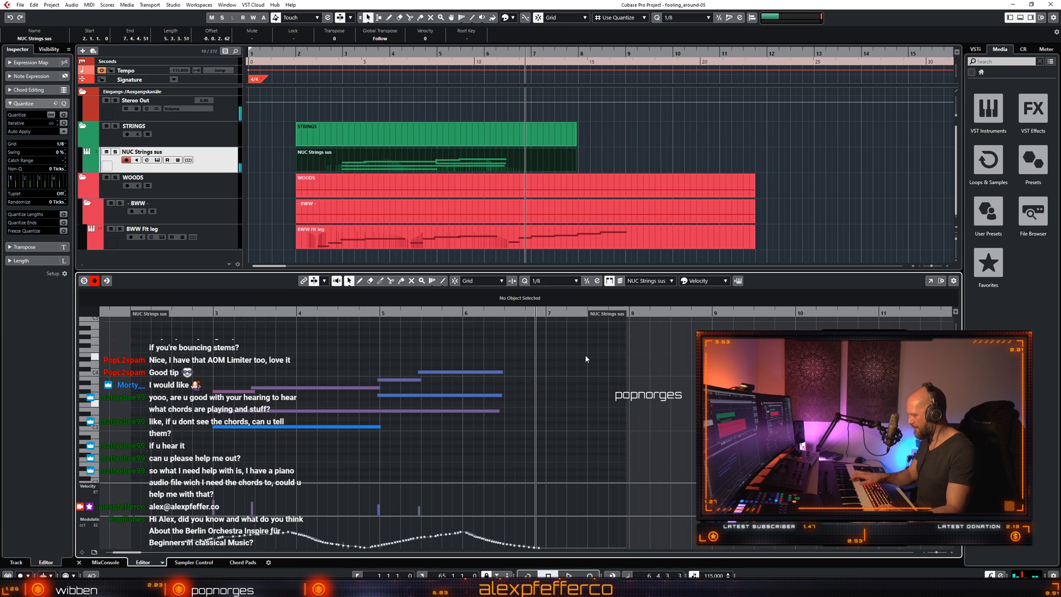
# Play from late in bar 6 into bar 7 repeatedly while trying out the next string chord.
pyautogui.press('KP_Subtract')
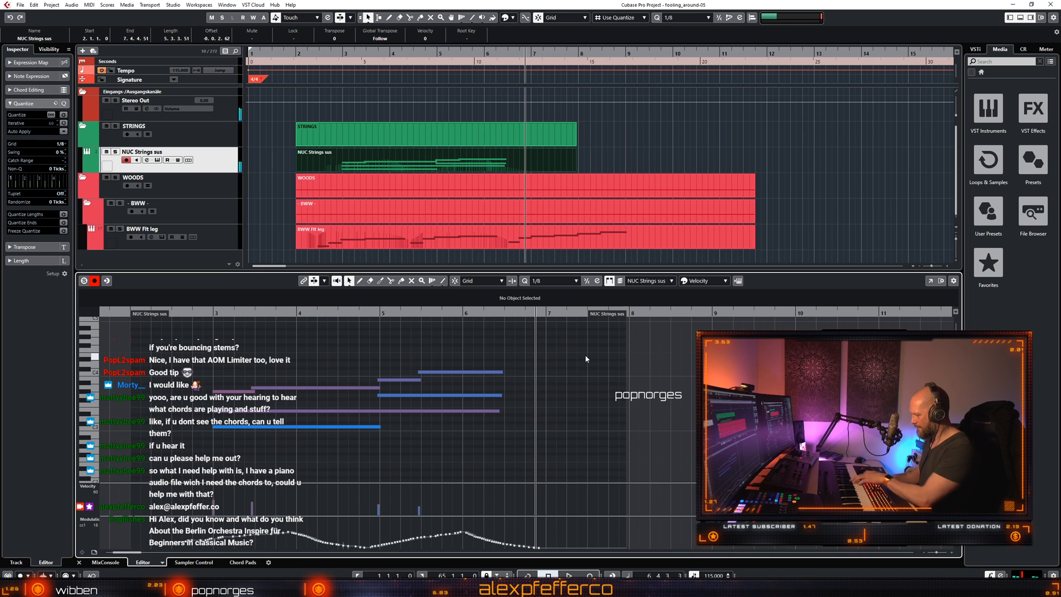
pyautogui.press('space')
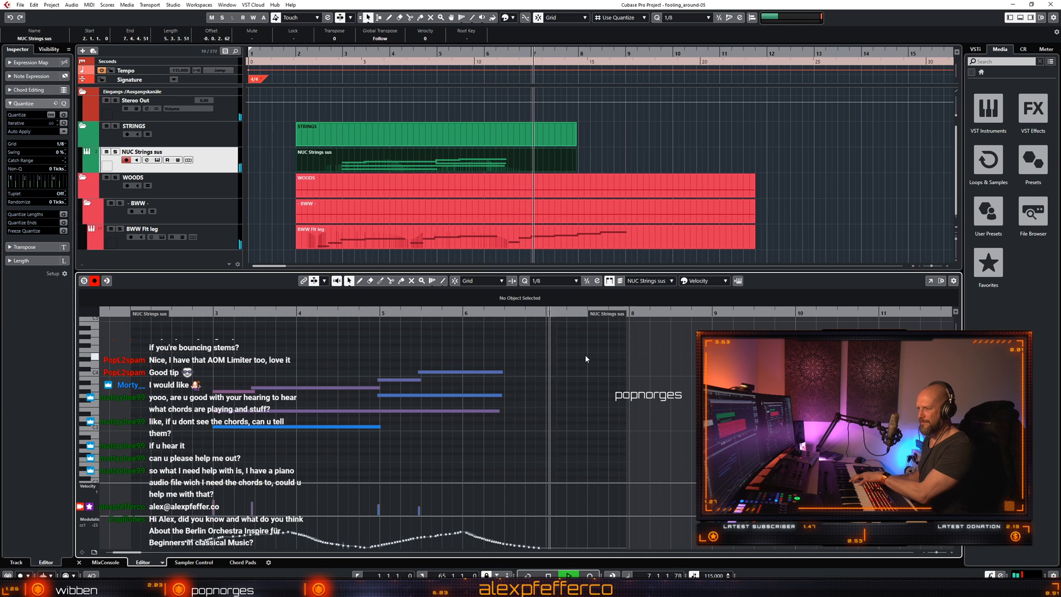
pyautogui.press('space')
pyautogui.press('KP_Subtract')
pyautogui.press('space')
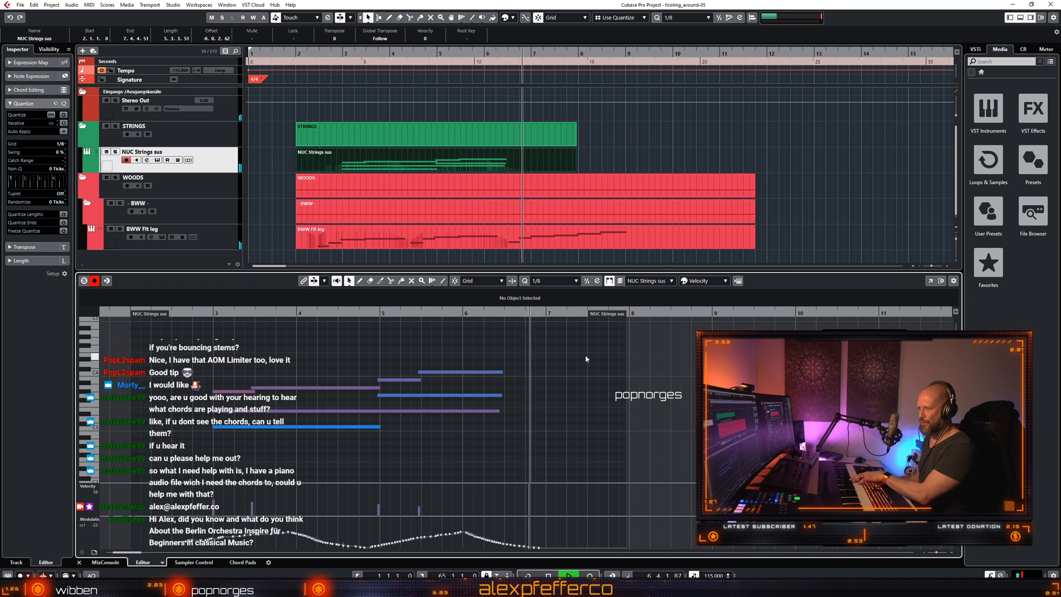
pyautogui.press('space')
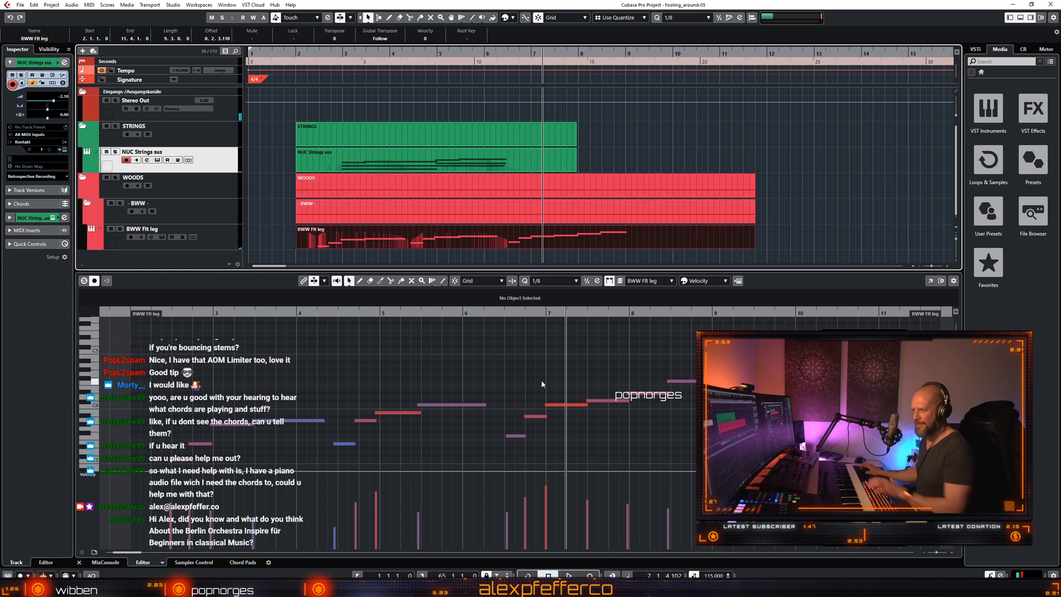
# Open the BWW Flt leg part and play the melody from about the middle of bar 4 into bar 7.
pyautogui.click(522, 398)
pyautogui.doubleClick(333, 317)
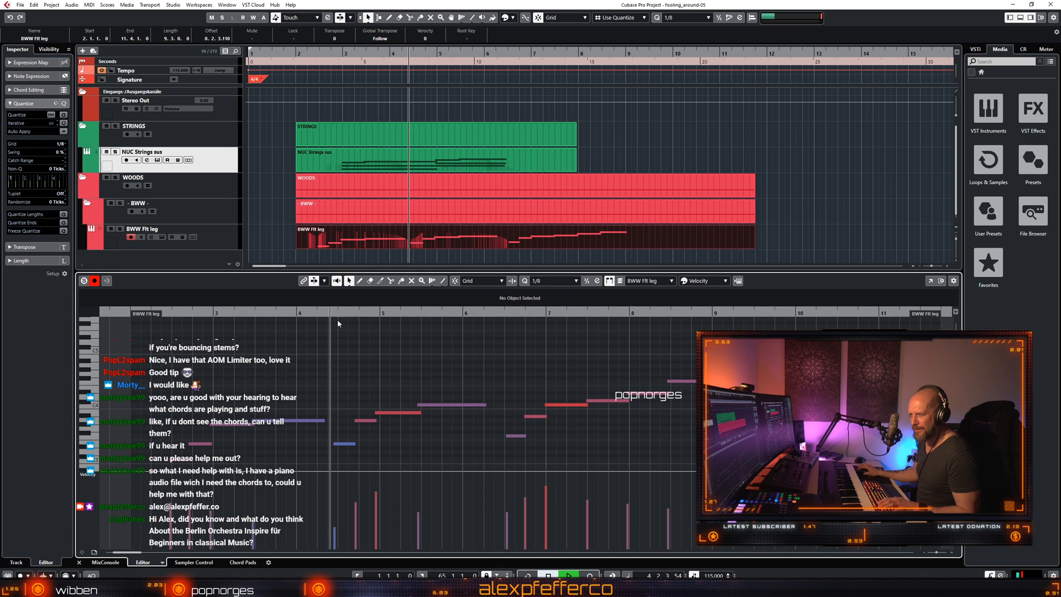
pyautogui.scroll(-1, 534, 348)
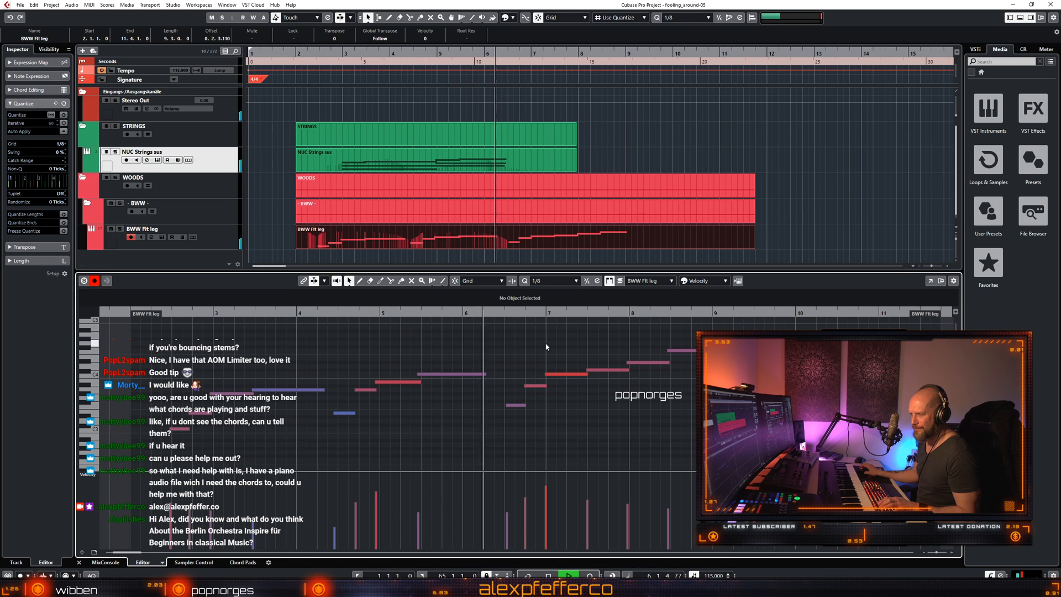
pyautogui.press('space')
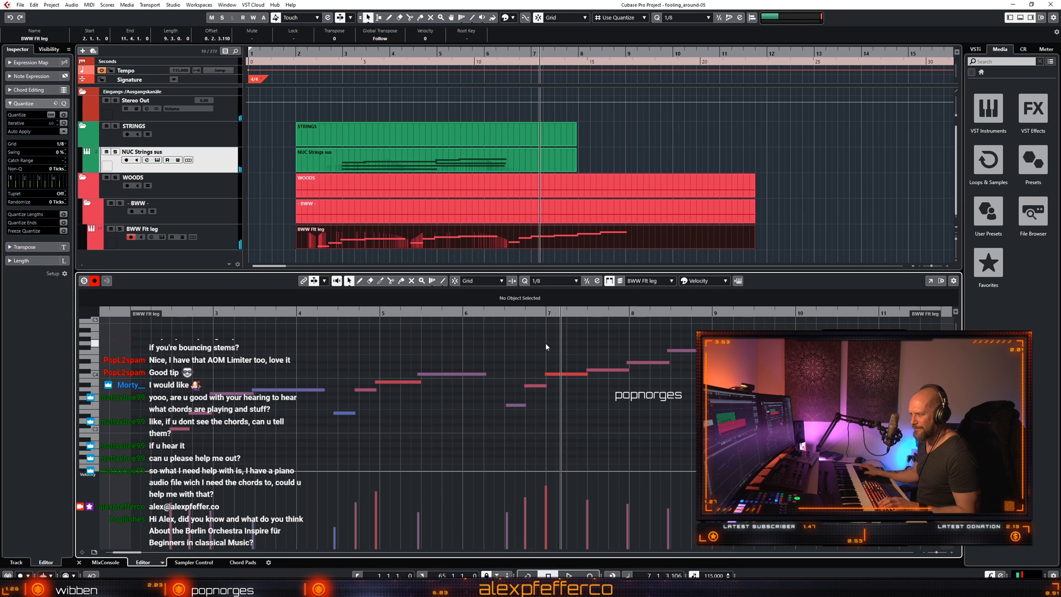
# Lower the two short flute pickup notes in the second half of bar 6, and play the phrase from just before them.
pyautogui.moveTo(514, 405); pyautogui.dragTo(535, 390)
pyautogui.click(502, 312)
pyautogui.press('space')
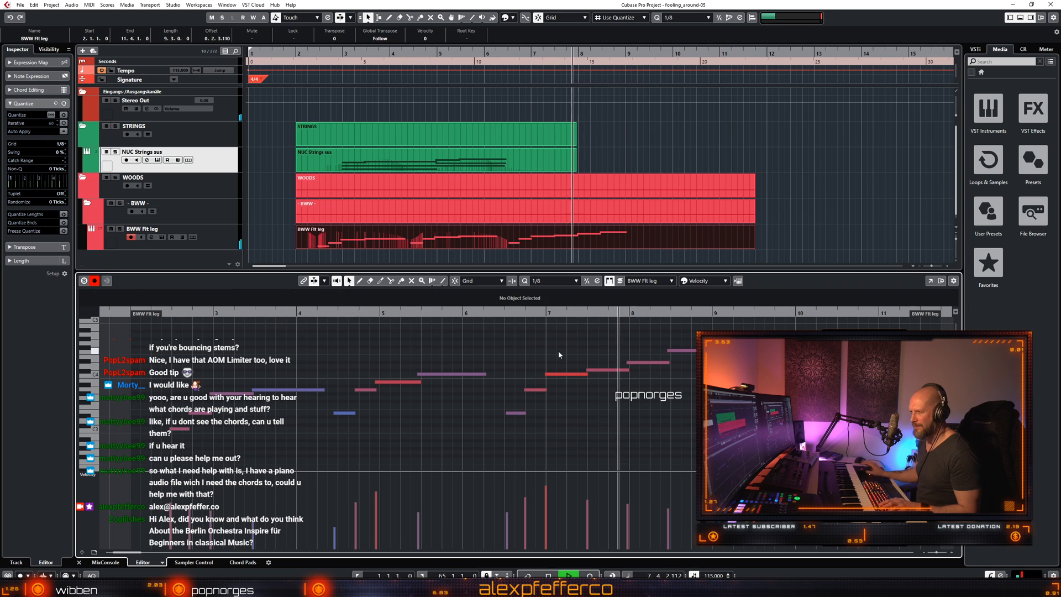
pyautogui.press('space')
# Open the NUC Strings sus part and lengthen the final chord's three notes to end at about 6.4.4.
pyautogui.hotkey('ctrl', 'e')
pyautogui.click(519, 163)
pyautogui.doubleClick(519, 162)
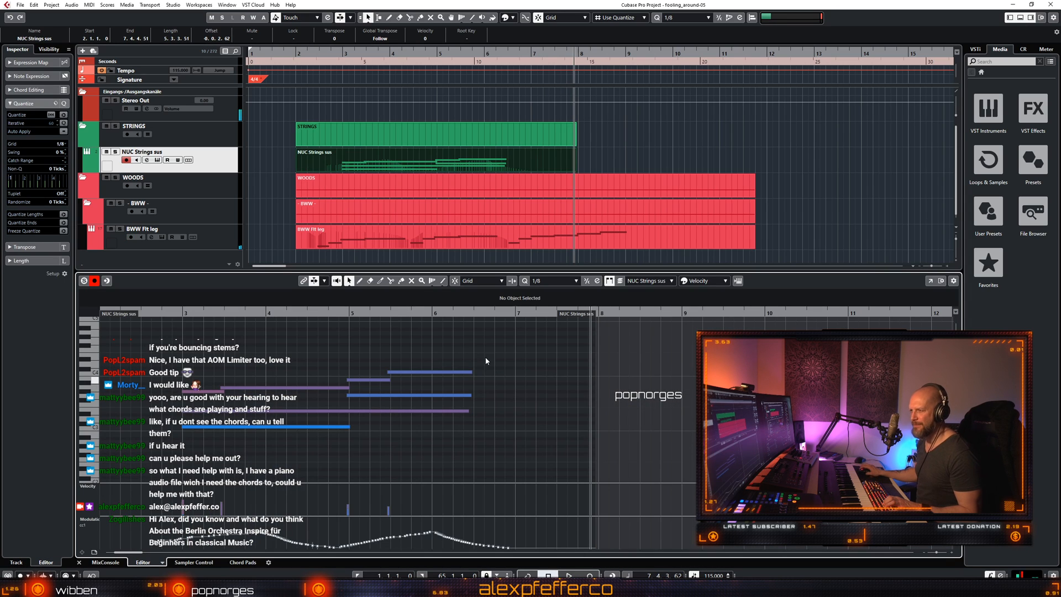
pyautogui.moveTo(469, 379); pyautogui.dragTo(513, 375)
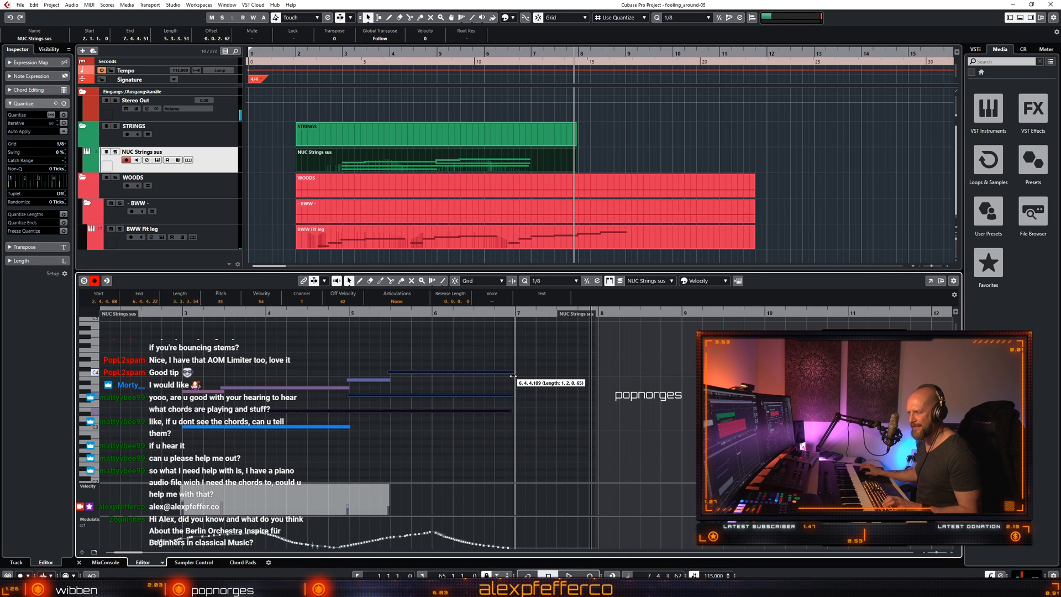
# Play the lengthened string chord and extend the NUC Strings sus part to end at 10.2.4.53.
pyautogui.press('space')
pyautogui.click(513, 339)
pyautogui.press('g')
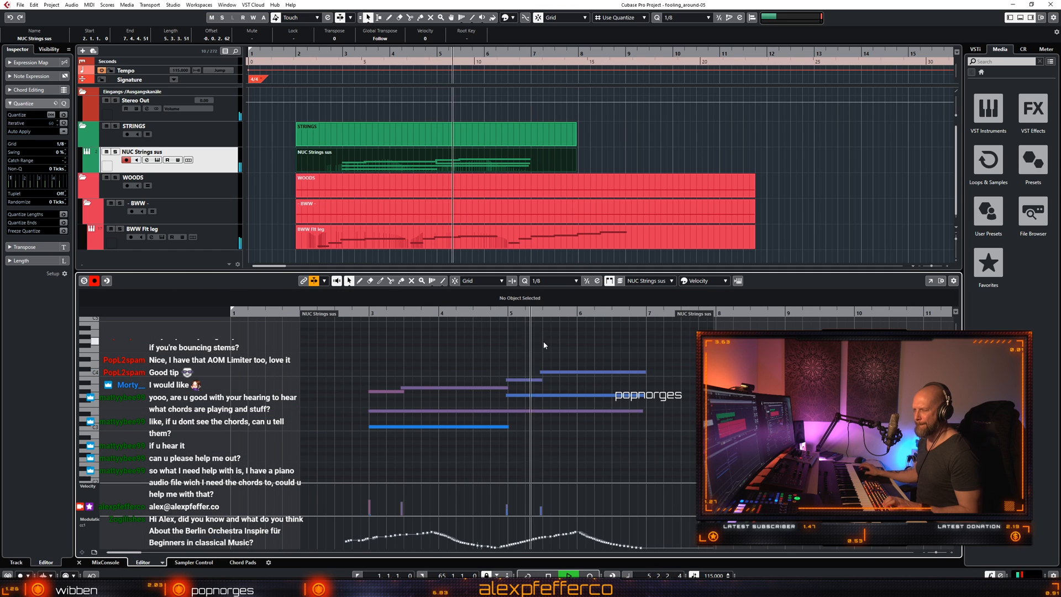
pyautogui.press('f')
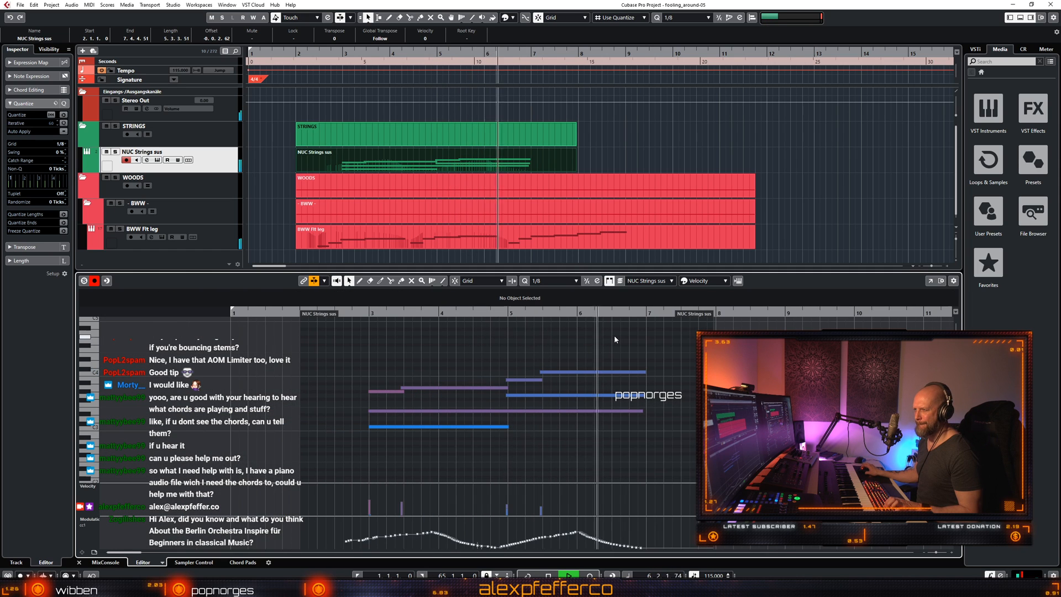
pyautogui.moveTo(629, 314); pyautogui.dragTo(781, 320)
pyautogui.press('space')
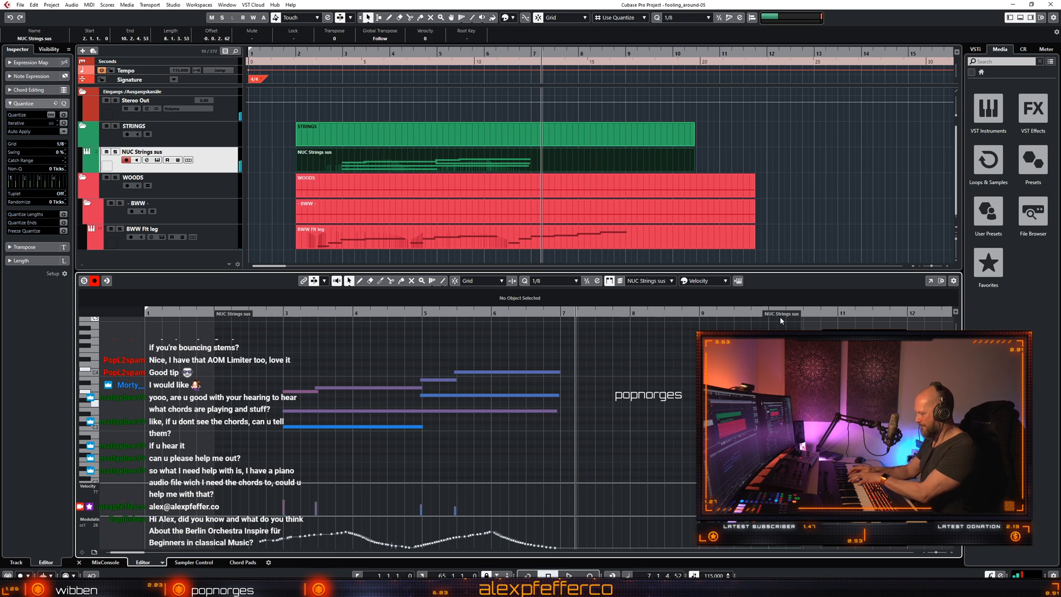
# Rehearse the next string chord against the flute phrase by playing bars 7 and 8.
pyautogui.press('space')
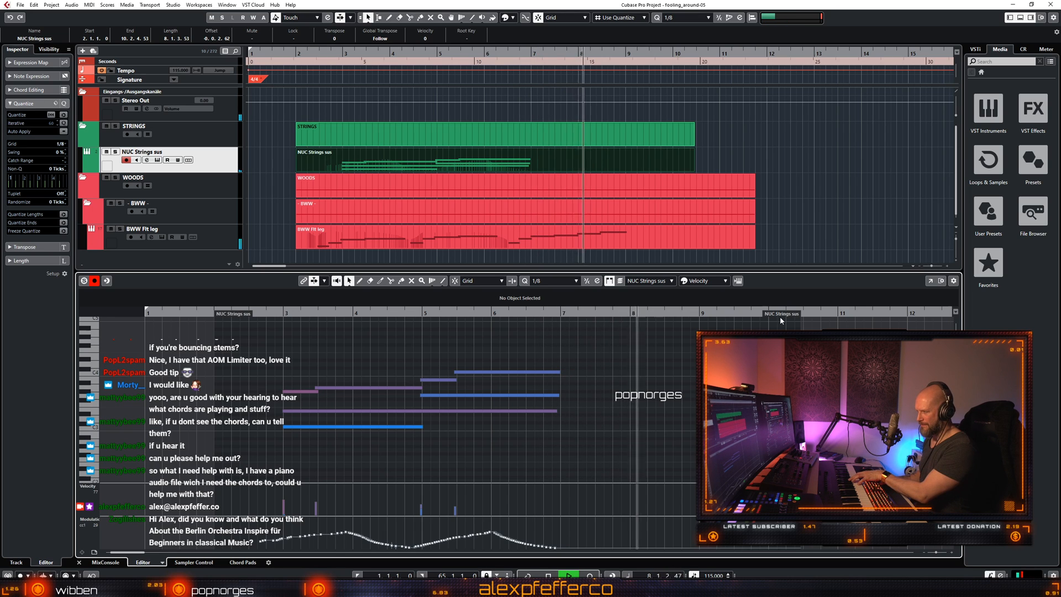
pyautogui.press('space')
pyautogui.press('-')
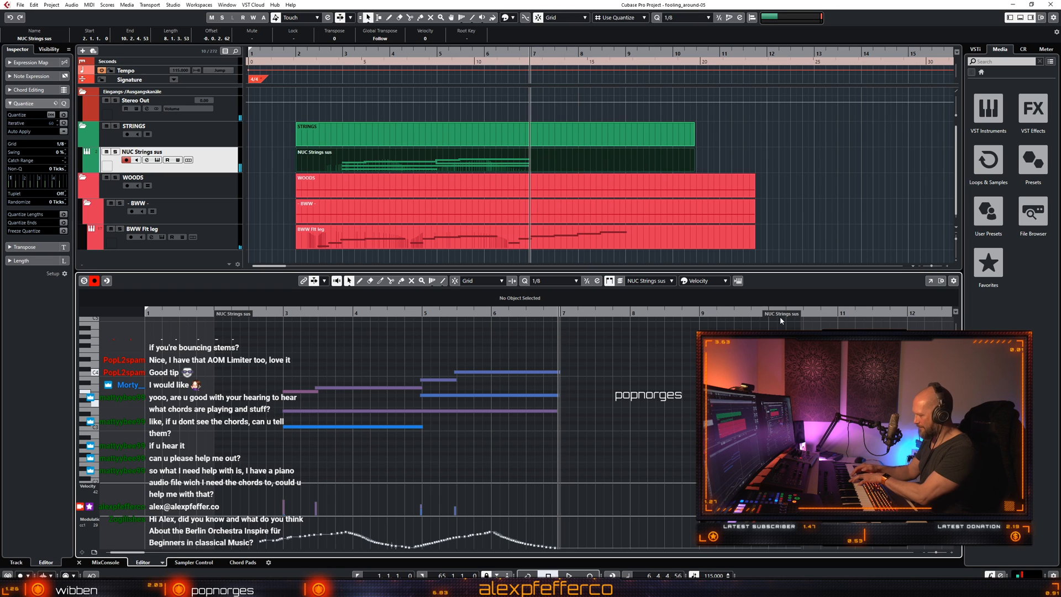
pyautogui.press('space')
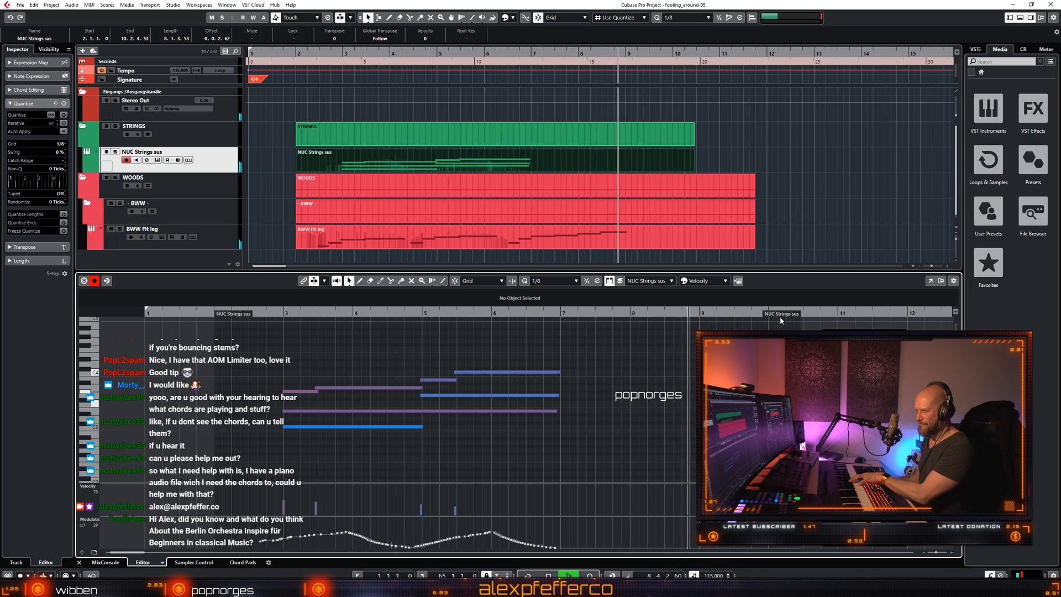
# Record a sustained three-note string chord on NUC Strings sus from about bar 7 to bar 9.
pyautogui.press('space')
pyautogui.press('-')
pyautogui.press('-')
pyautogui.press('-')
pyautogui.press('-')
pyautogui.press('KP_Multiply')
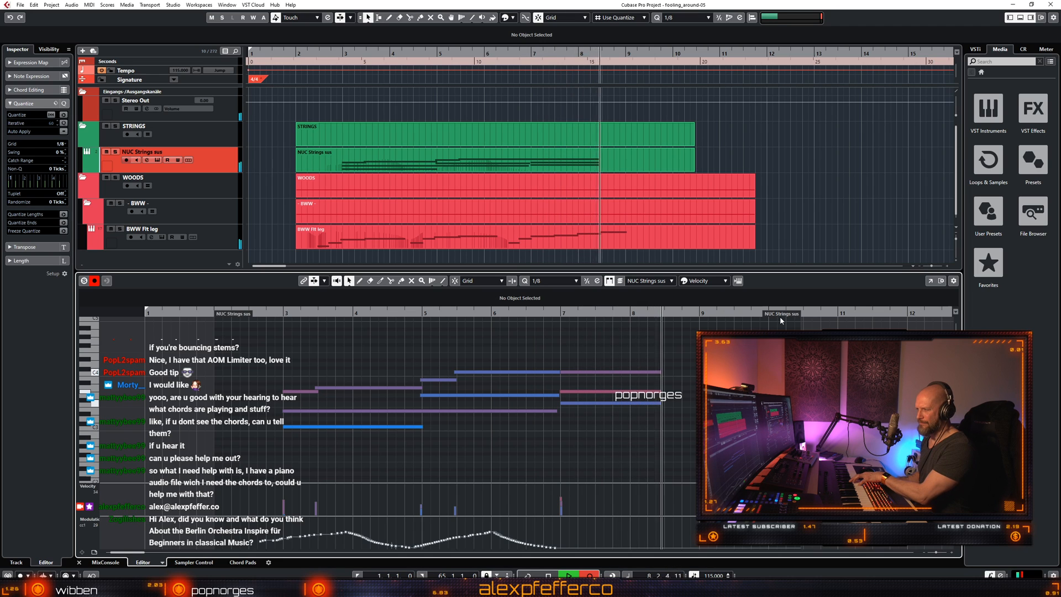
pyautogui.press('space')
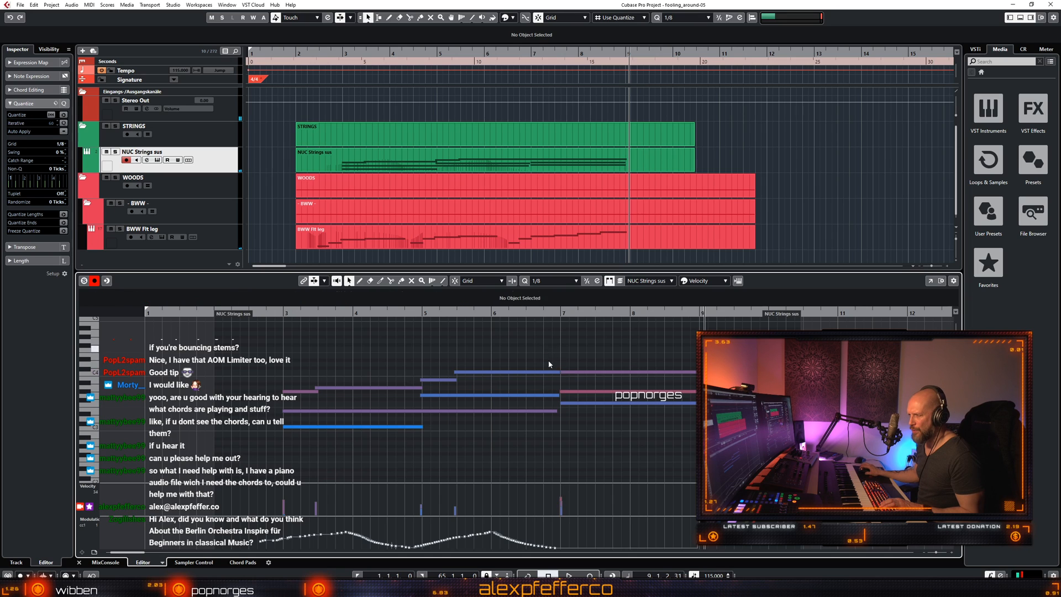
# Lengthen the previous string chord's lowest note to meet the new chord at bar 7, and start playback from bar 3.
pyautogui.click(558, 389)
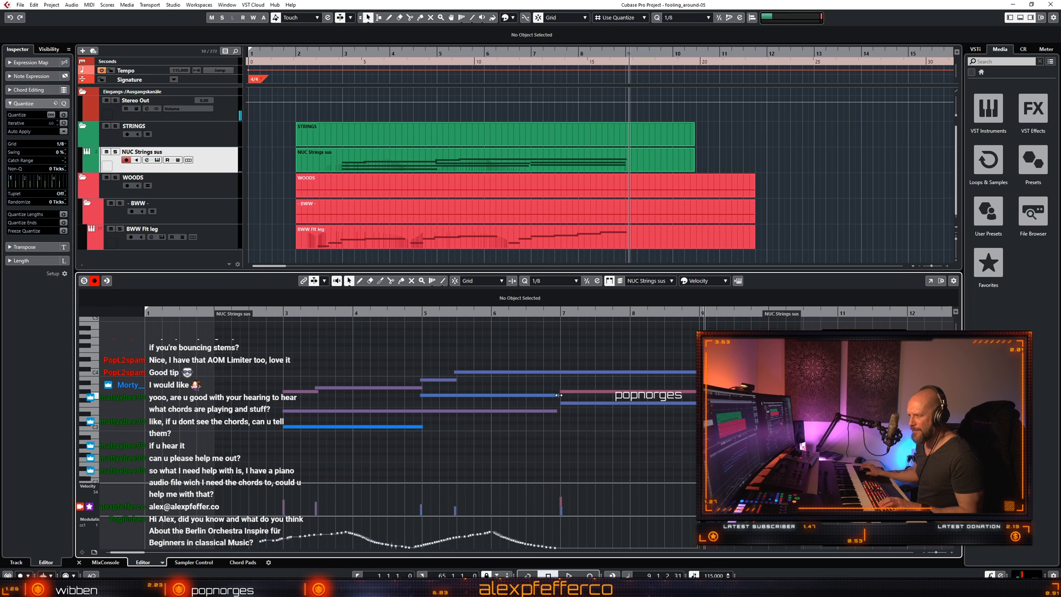
pyautogui.click(757, 202)
pyautogui.click(329, 55)
pyautogui.press('space')
# Show the NUC Strings sus and BWW Flt leg notes together and listen to both parts past bar 9.
pyautogui.click(383, 148)
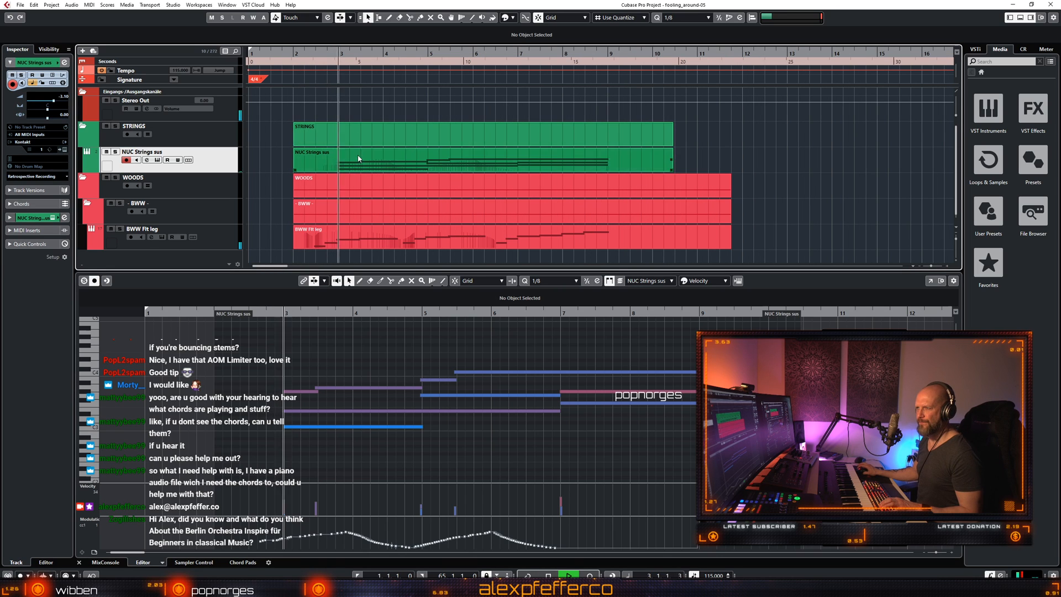
pyautogui.keyDown('ctrl'); pyautogui.click(470, 239); pyautogui.keyUp('ctrl')
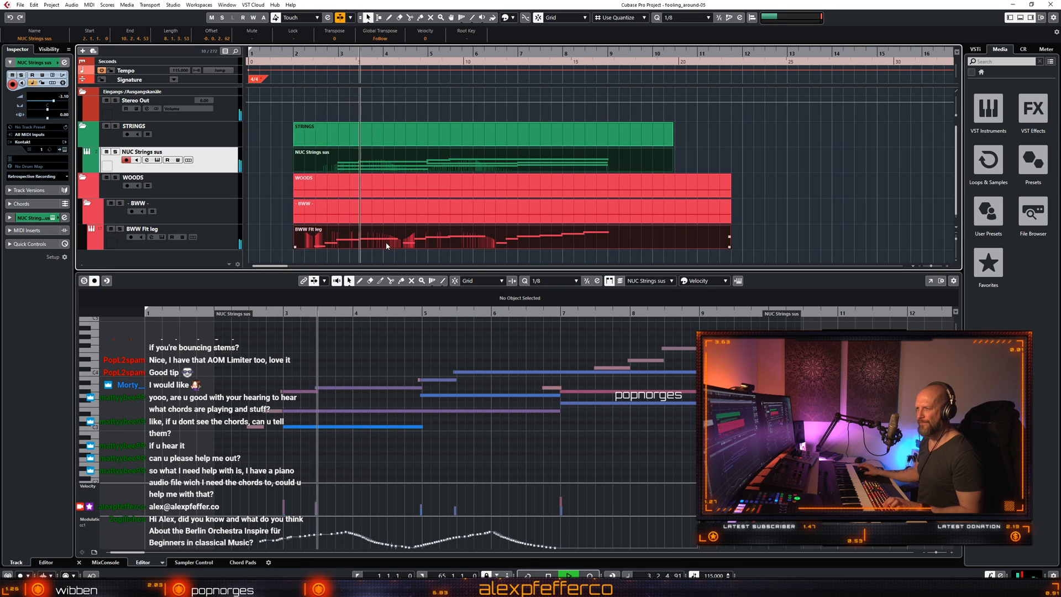
pyautogui.click(592, 380)
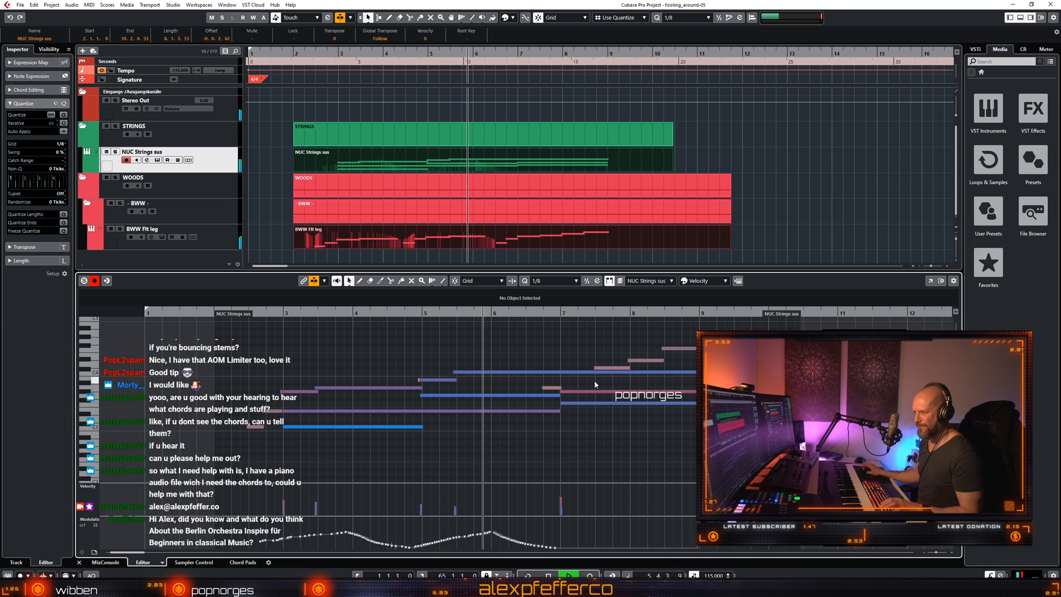
pyautogui.hscroll(2, 594, 382)
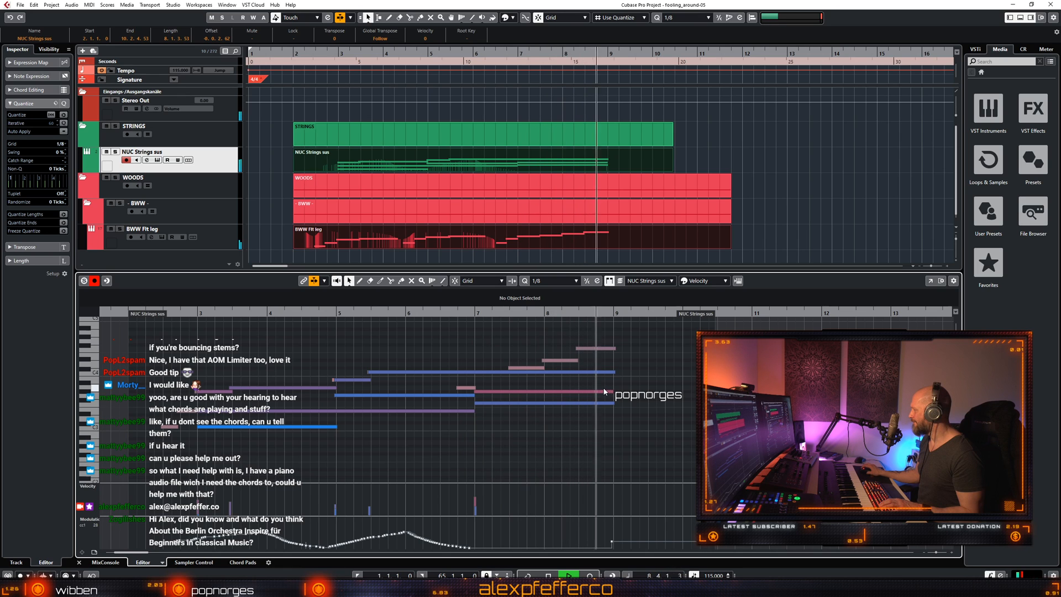
pyautogui.press('space')
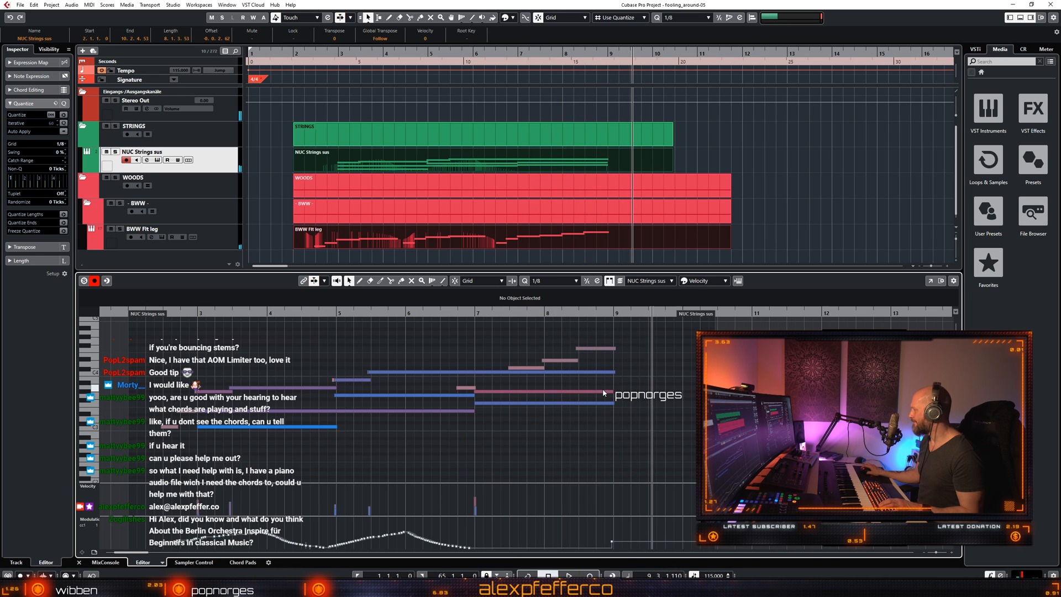
# Audition the lower two notes of the new string chord at bar 7.
pyautogui.hscroll(-2, 560, 397)
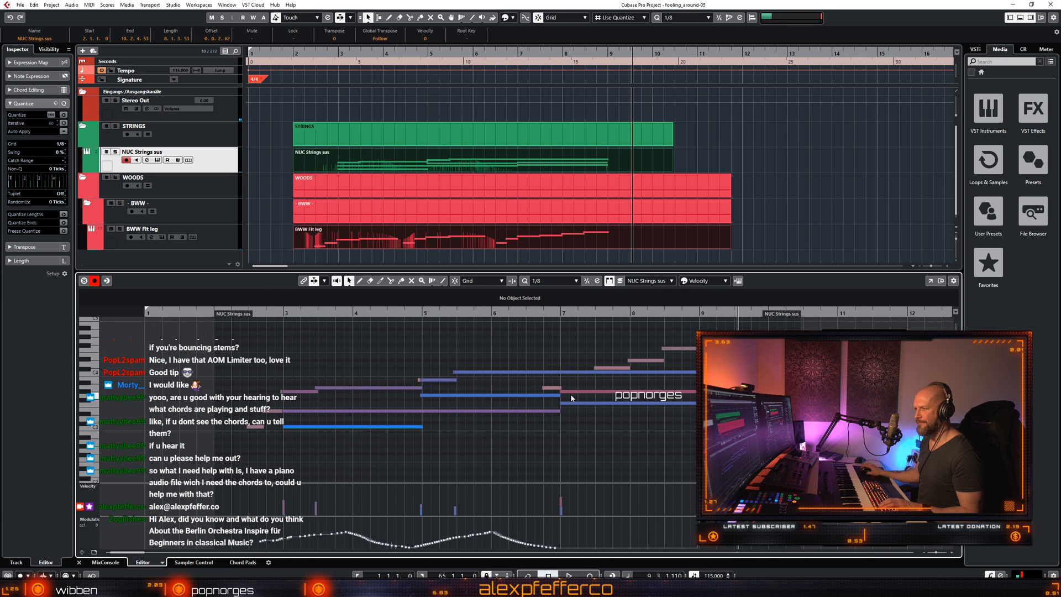
pyautogui.click(571, 392)
pyautogui.click(597, 403)
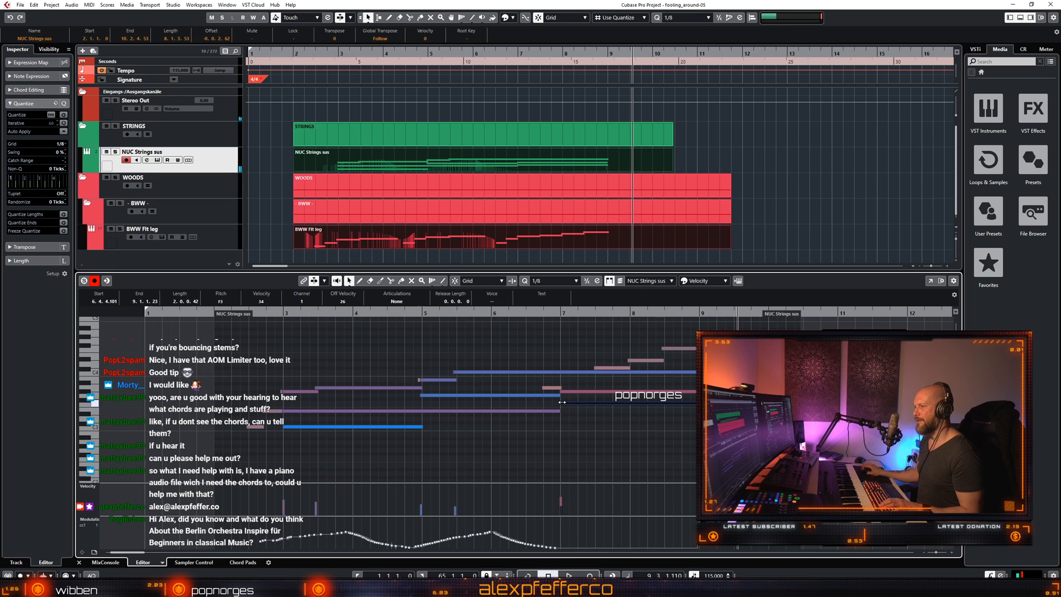
pyautogui.click(623, 418)
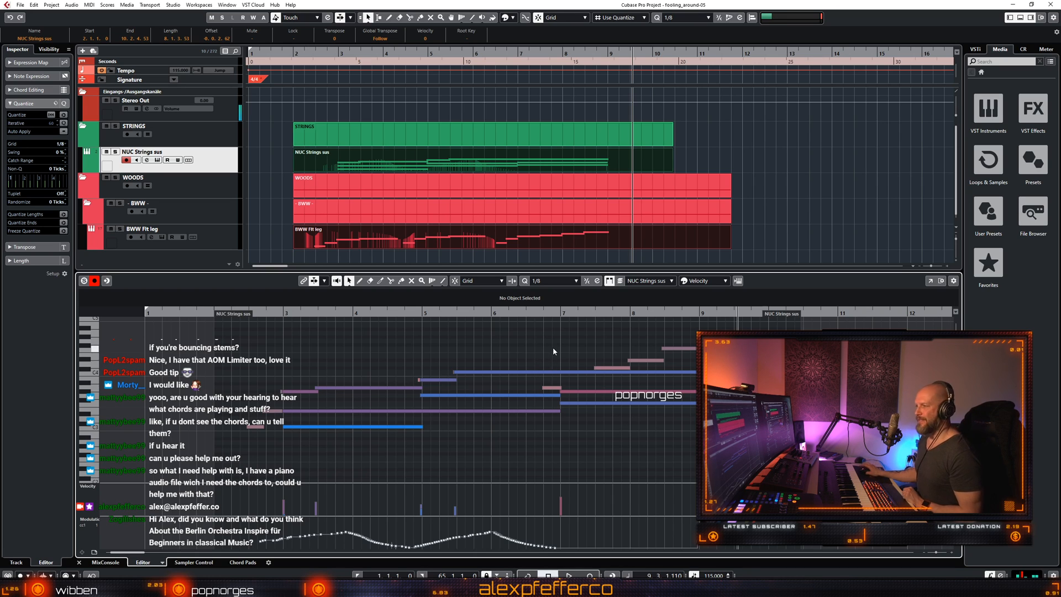
# Close the note editor and select the BWW Flt leg part in the arrangement.
pyautogui.hotkey('ctrl', 'e')
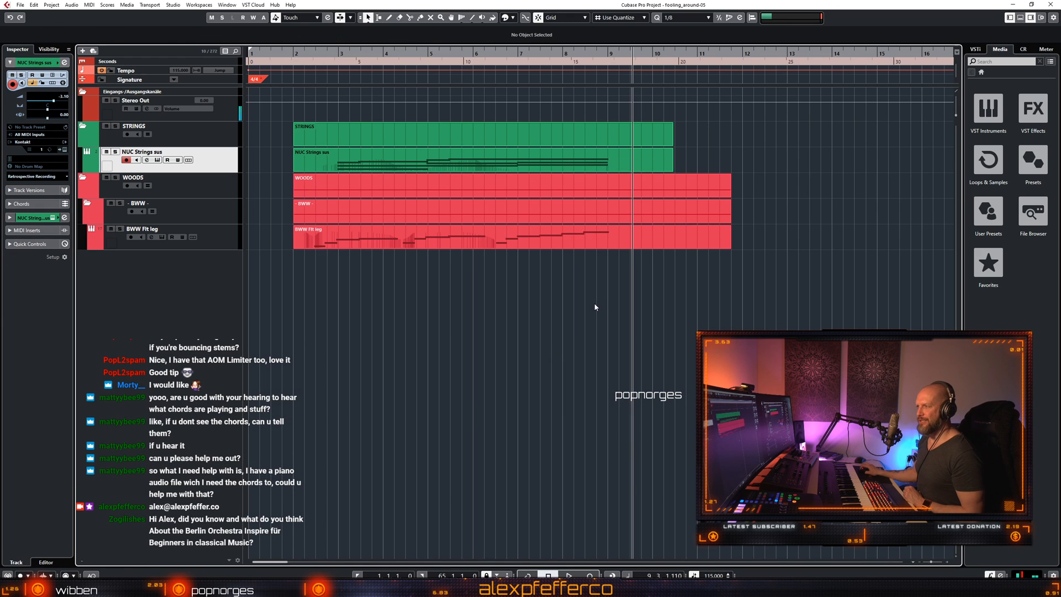
pyautogui.click(575, 236)
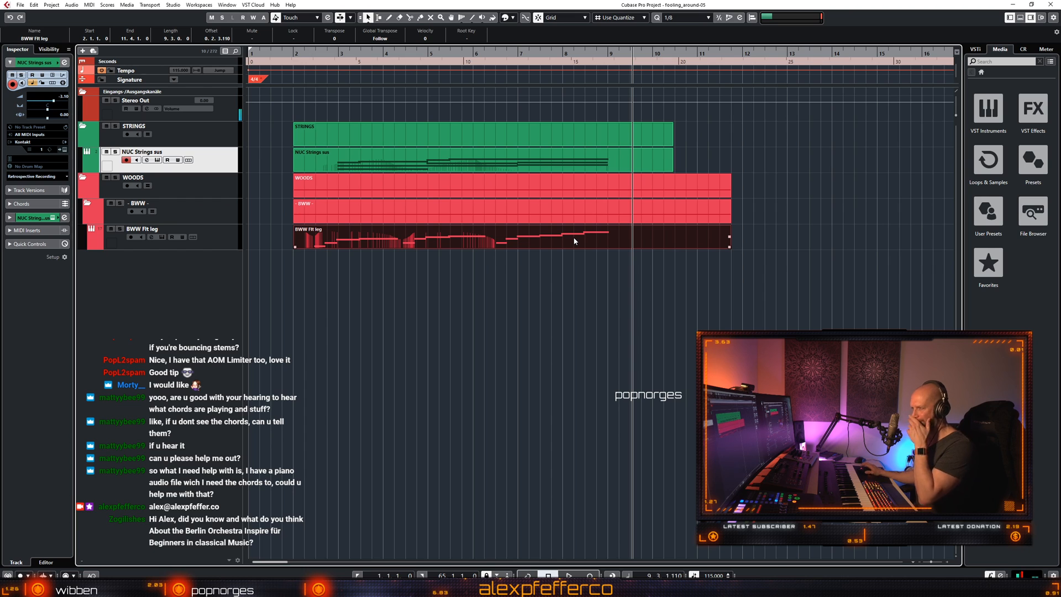
pyautogui.click(590, 311)
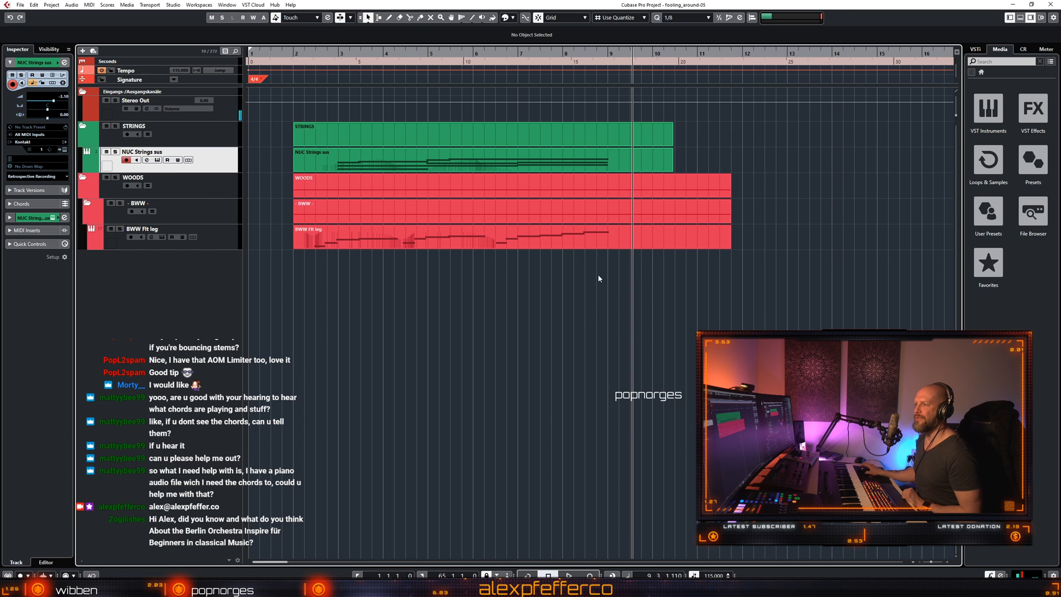
pyautogui.click(591, 240)
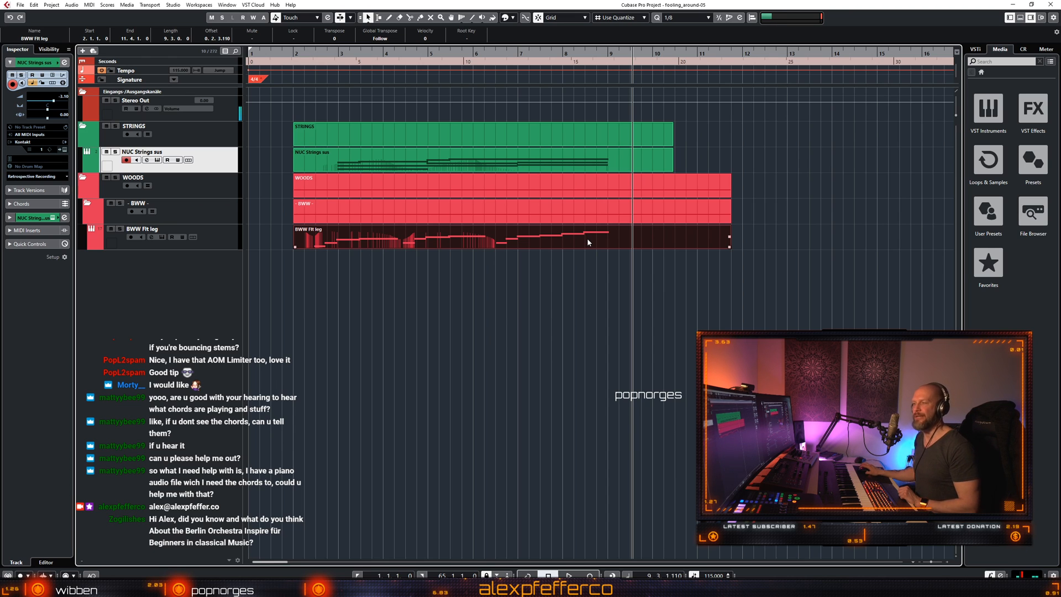
# Play both parts from bar 2 and open the NUC Strings sus part in the note editor.
pyautogui.click(572, 269)
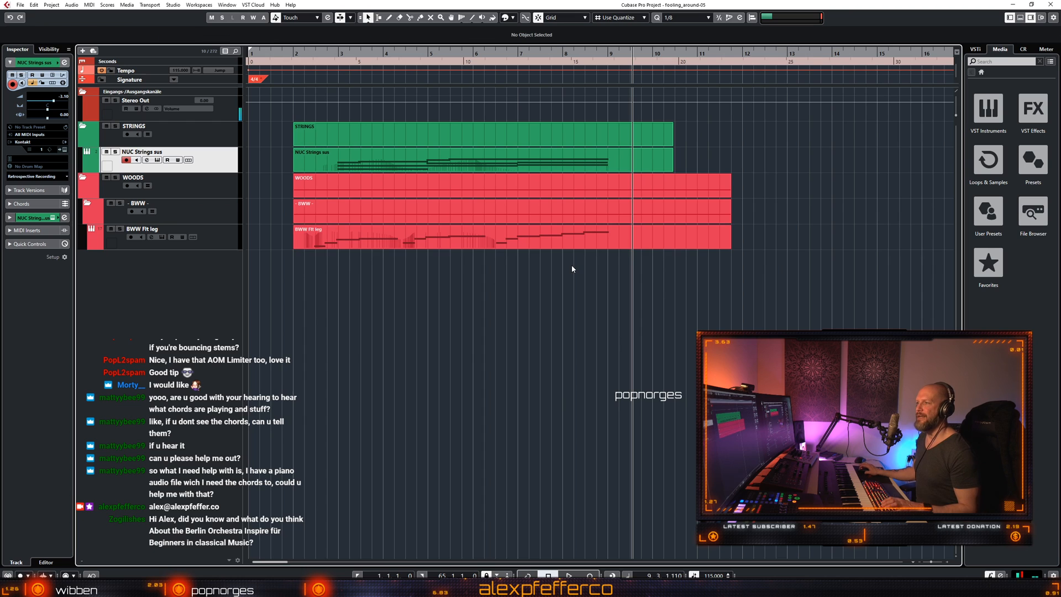
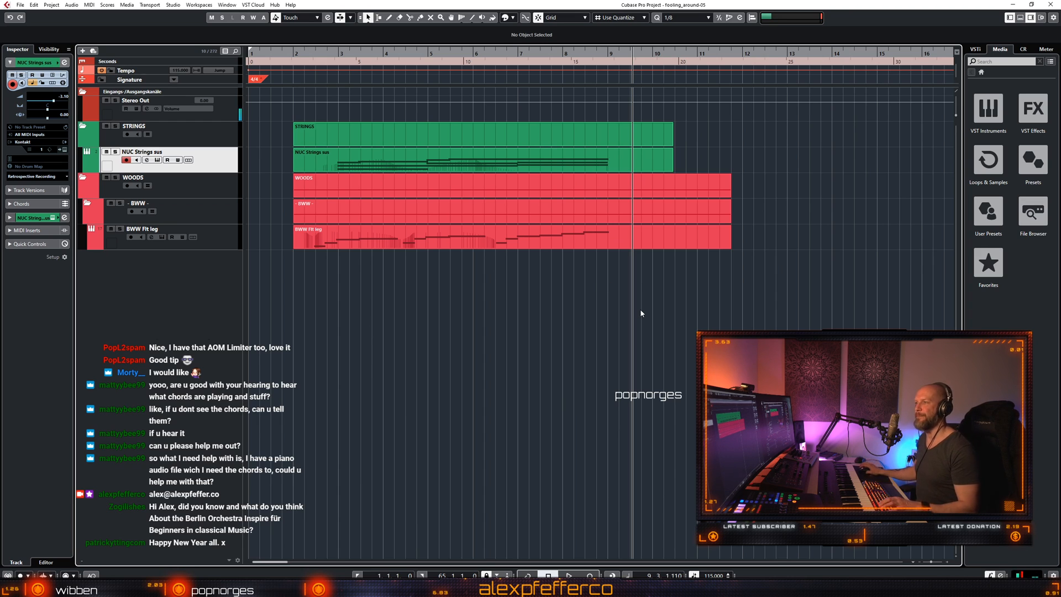
pyautogui.doubleClick(328, 54)
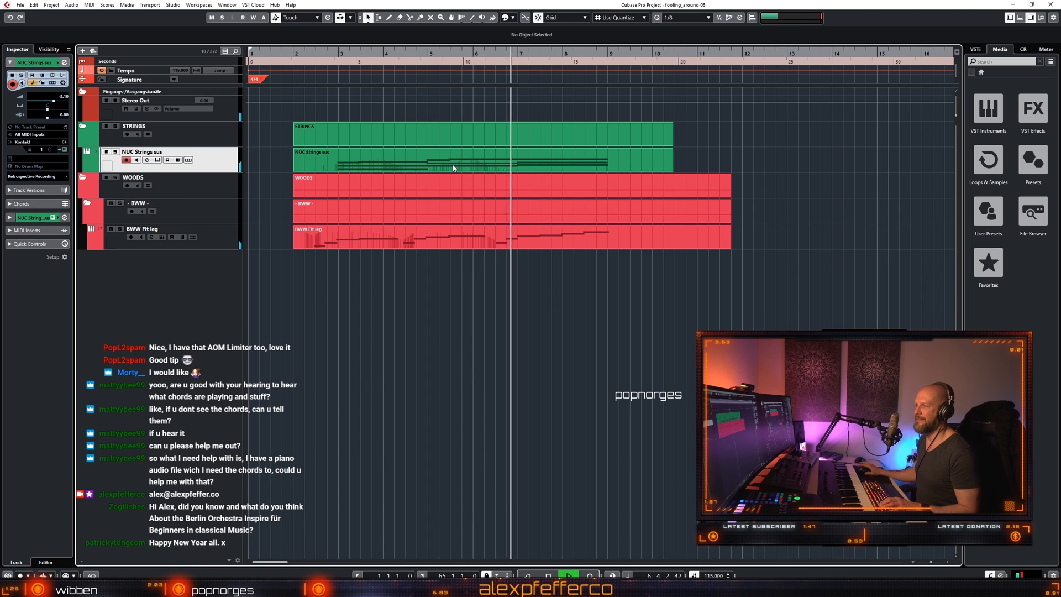
pyautogui.click(577, 165)
pyautogui.doubleClick(576, 164)
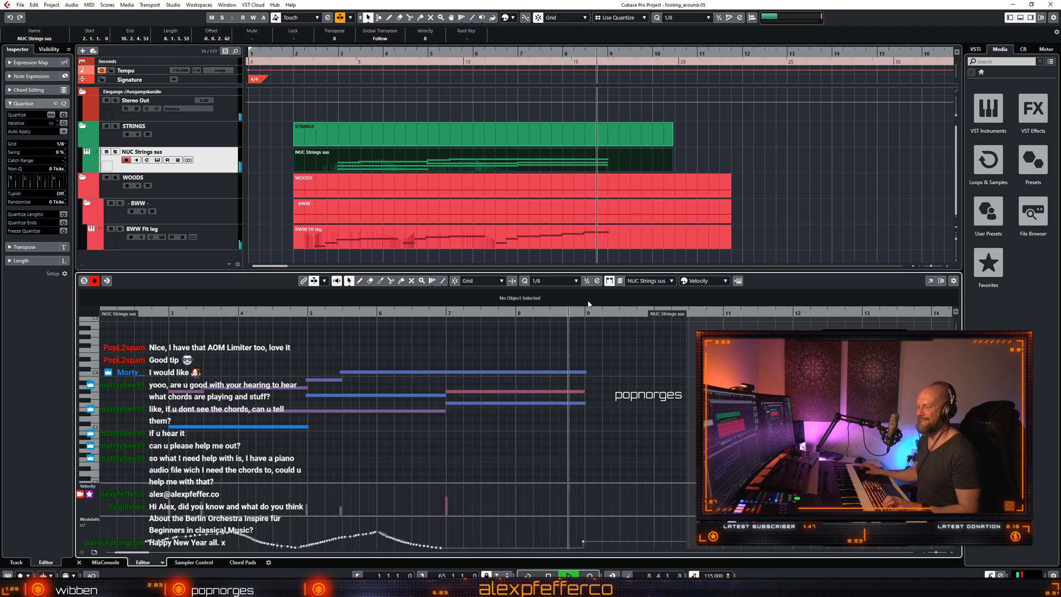
# Record a sustained flute note from bar 9 to past bar 10 in the BWW Flt leg part.
pyautogui.click(609, 240)
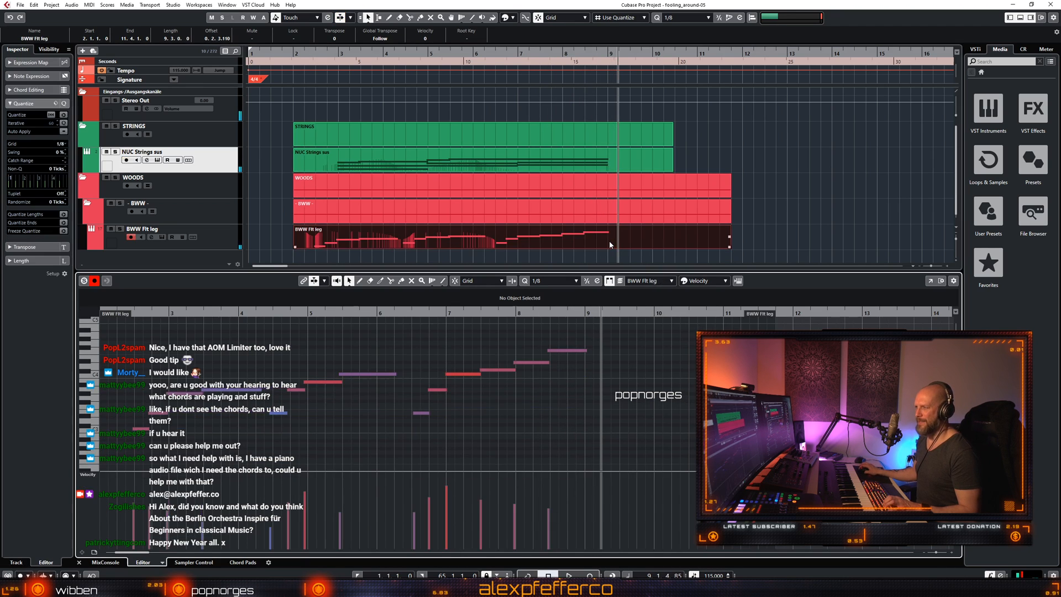
pyautogui.click(563, 350)
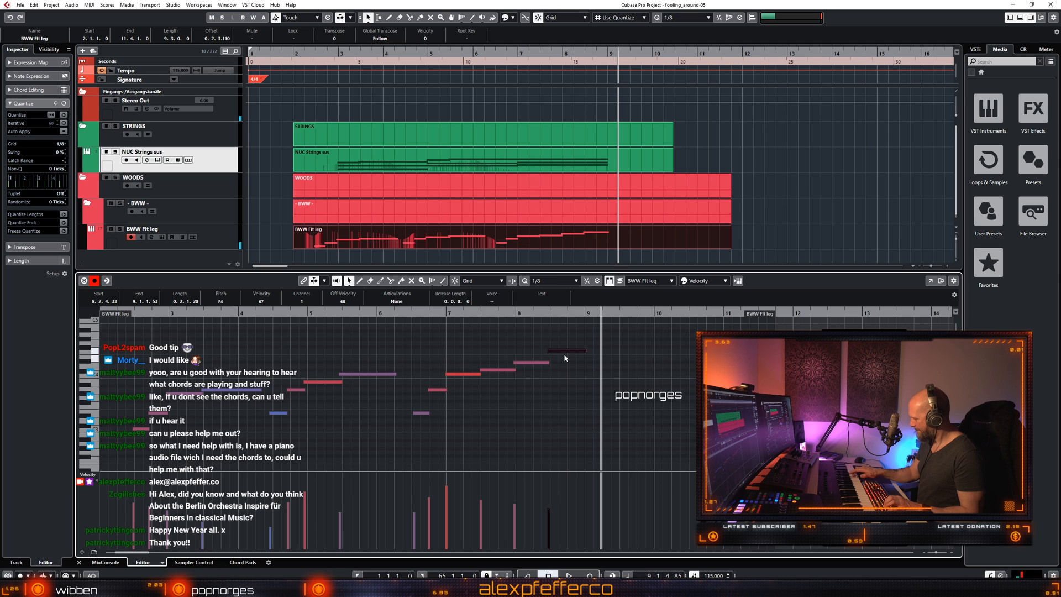
pyautogui.press('KP_Subtract')
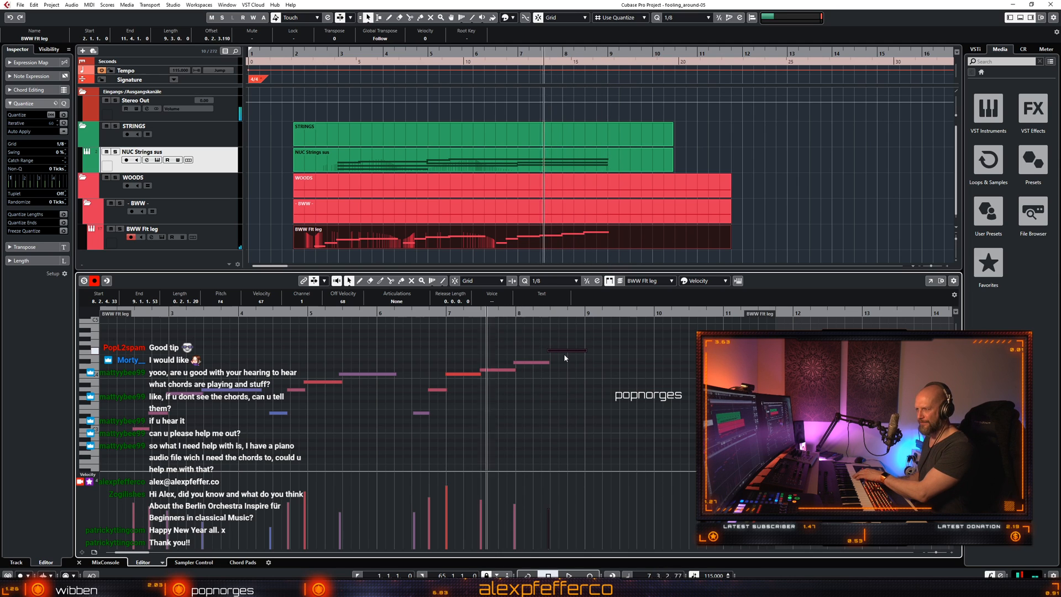
pyautogui.press('space')
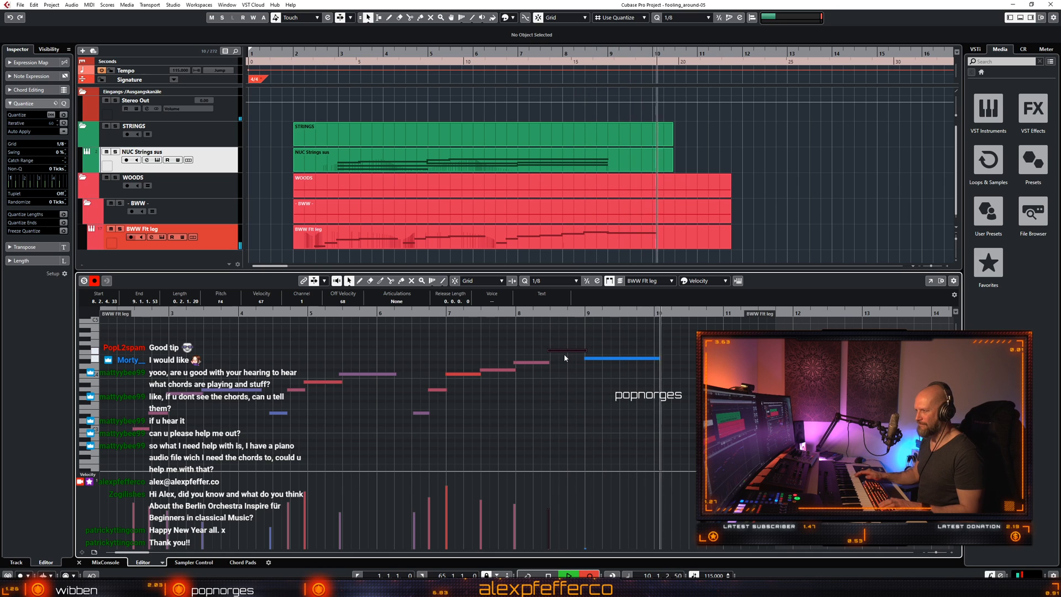
pyautogui.press('space')
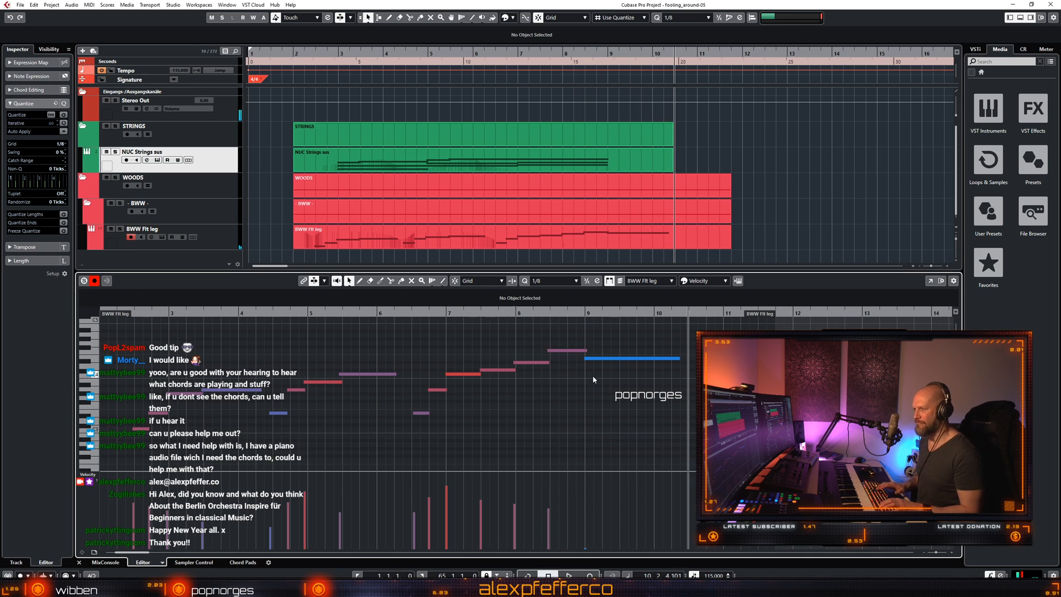
# Listen to the flute and strings up to bar 9, and reopen the NUC Strings sus part in the note editor.
pyautogui.hotkey('ctrl', 'alt', 'e')
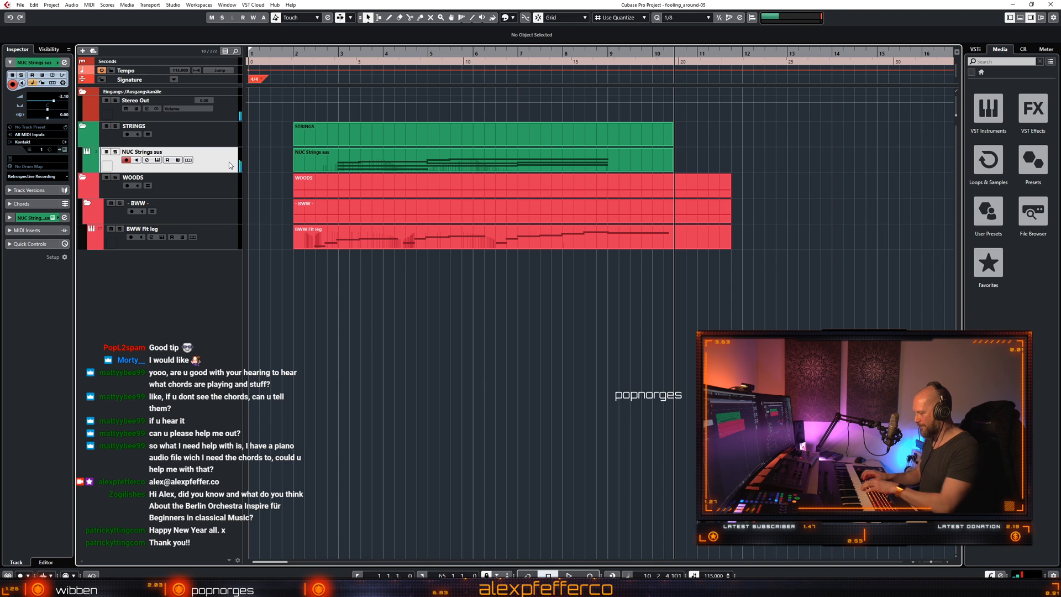
pyautogui.press('KP_Subtract')
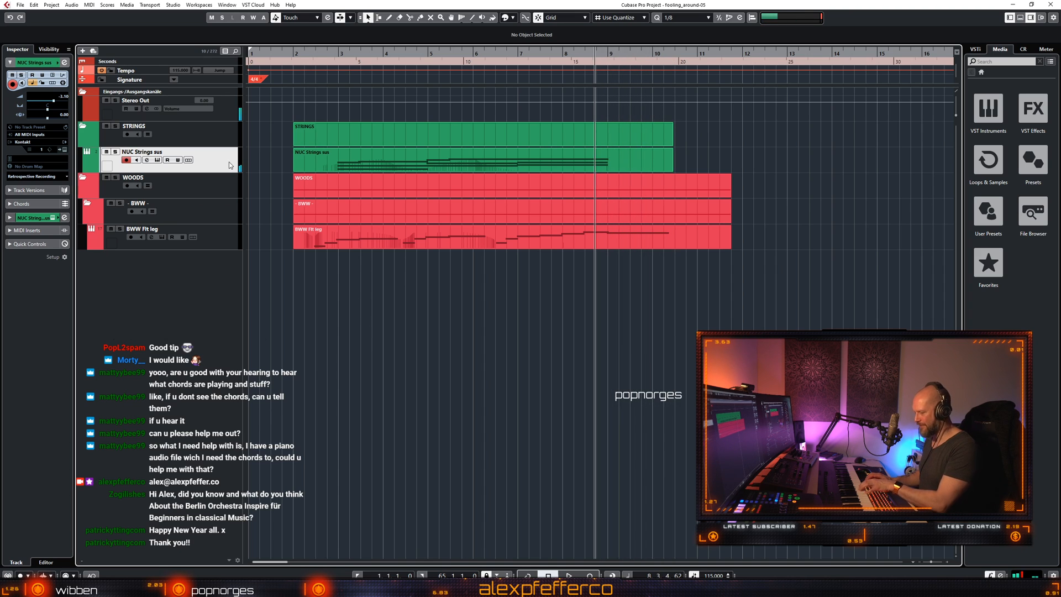
pyautogui.press('space')
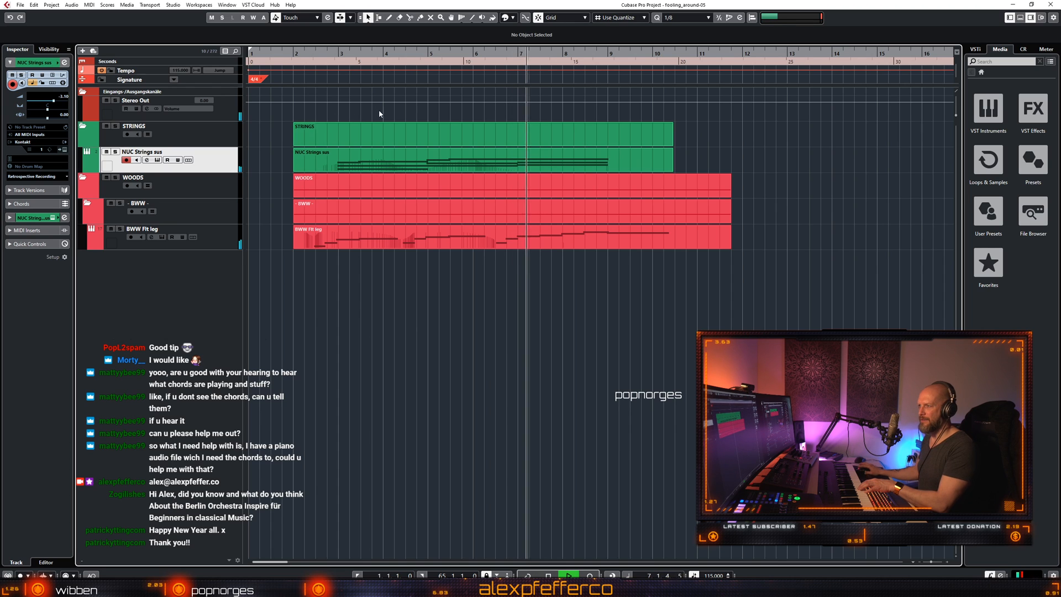
pyautogui.doubleClick(605, 162)
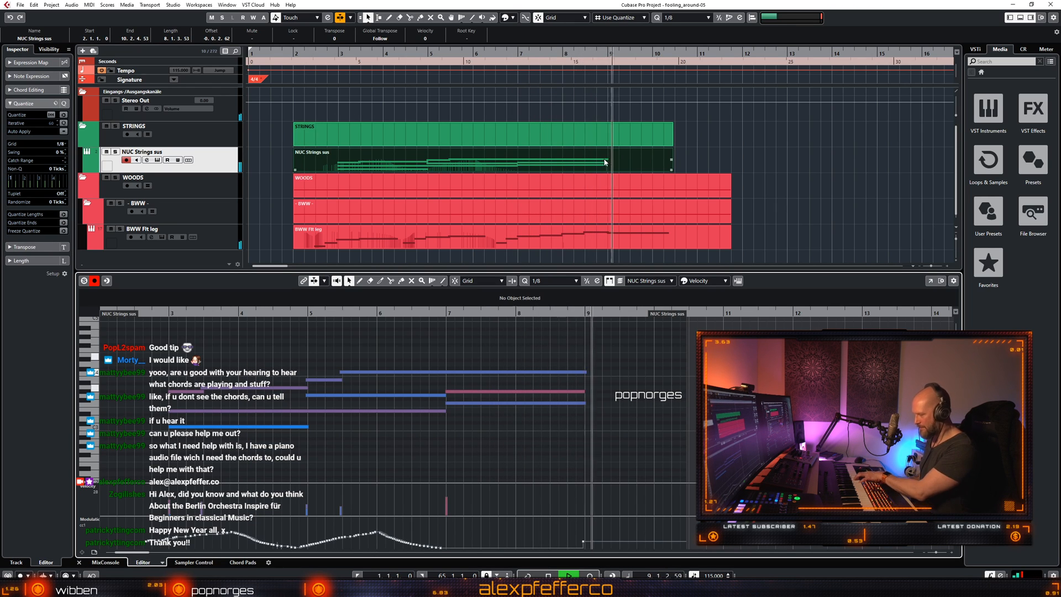
pyautogui.press('space')
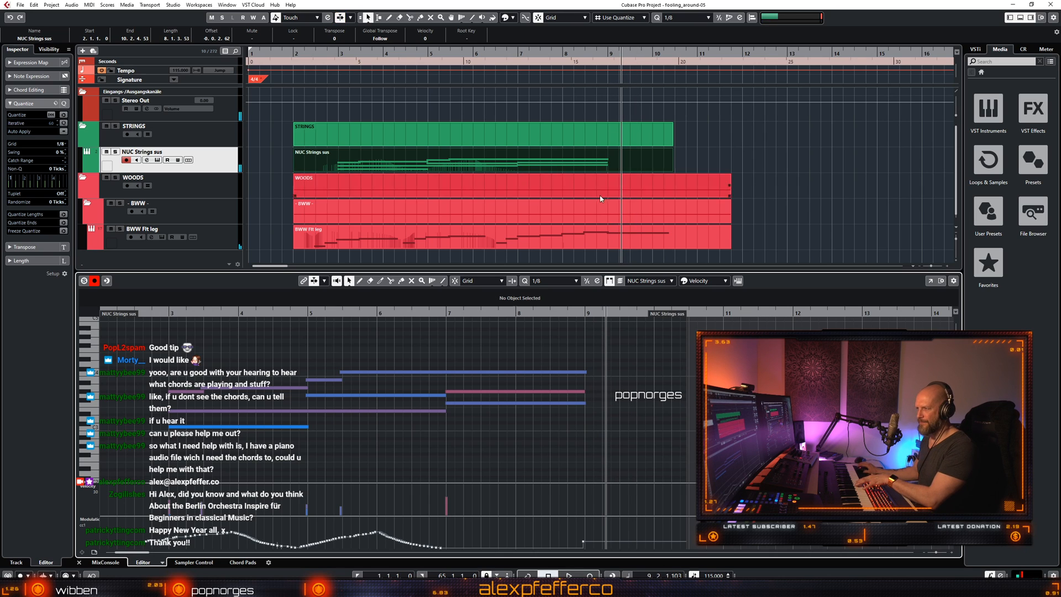
# Record a sustained string chord from bar 9 to about bar 11, starting the pass at bar 7.
pyautogui.click(444, 319)
pyautogui.press('KP_Multiply')
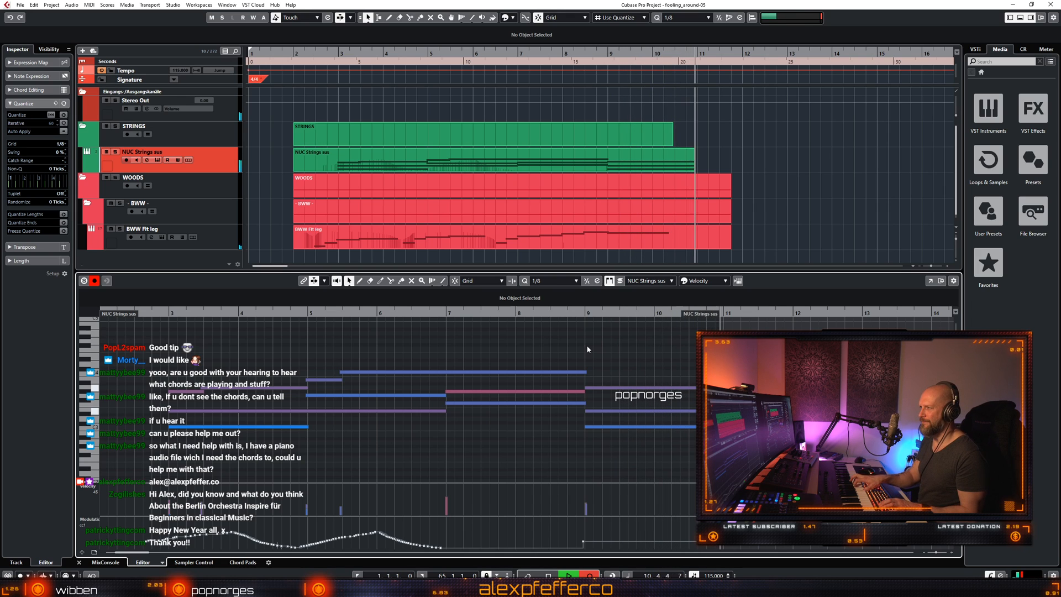
pyautogui.press('space')
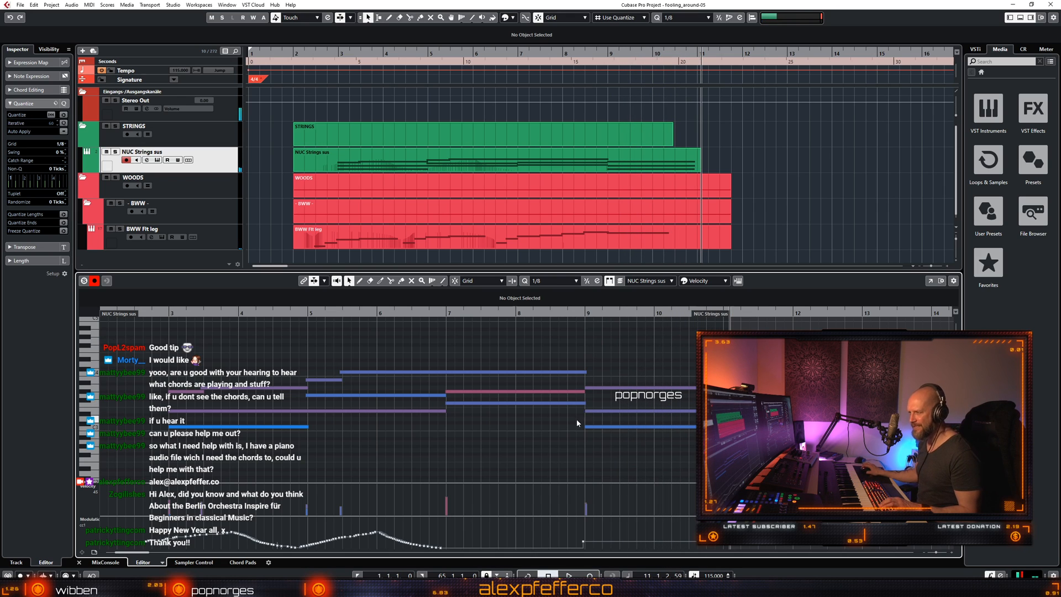
# Transpose the lowest note of the string chord at bar 9 up one octave.
pyautogui.click(599, 427)
pyautogui.hotkey('shift', 'Up')
pyautogui.click(568, 363)
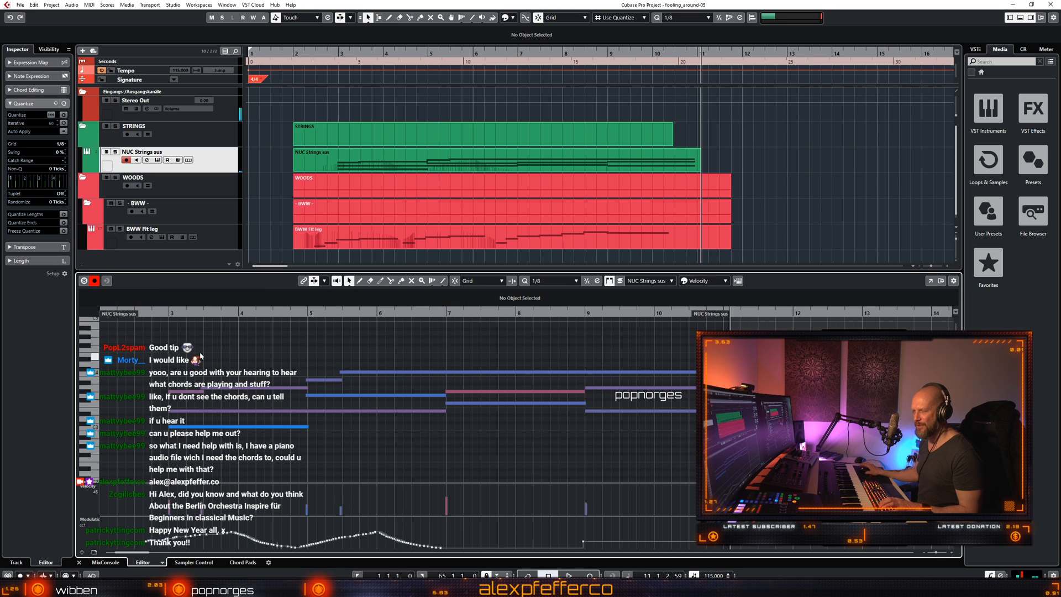
# Close the note editor and listen to both parts from bar 2 through bar 9.
pyautogui.click(162, 314)
pyautogui.hotkey('ctrl', 'e')
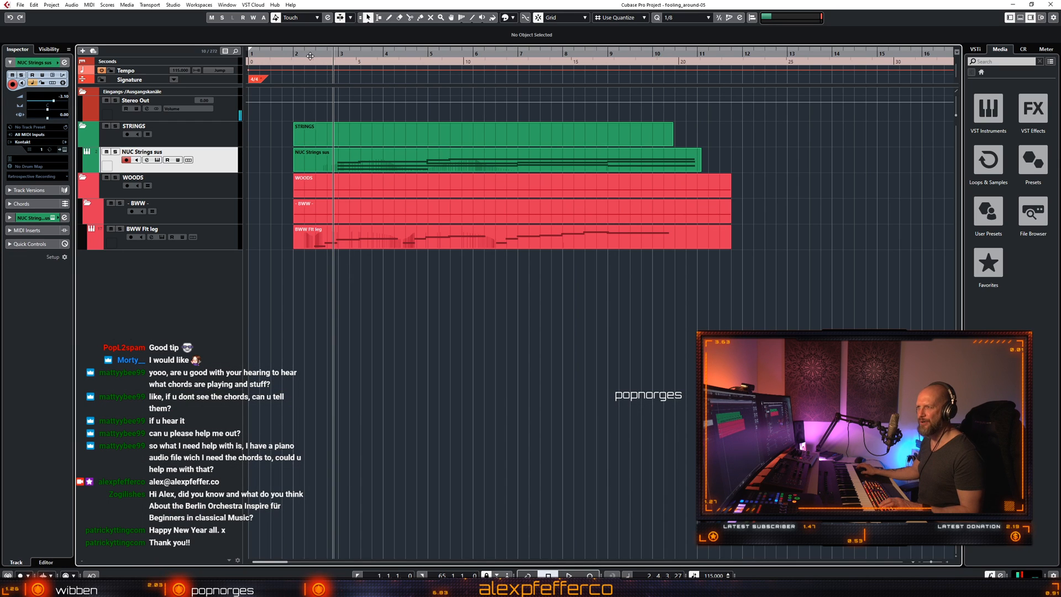
pyautogui.press('space')
pyautogui.press('space')
pyautogui.click(372, 160)
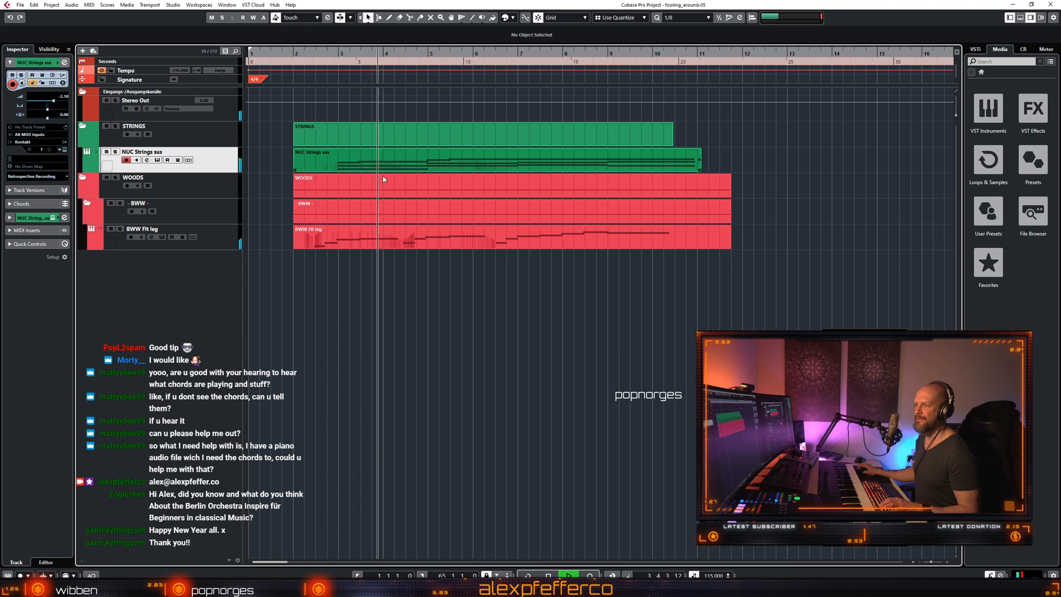
pyautogui.click(395, 222)
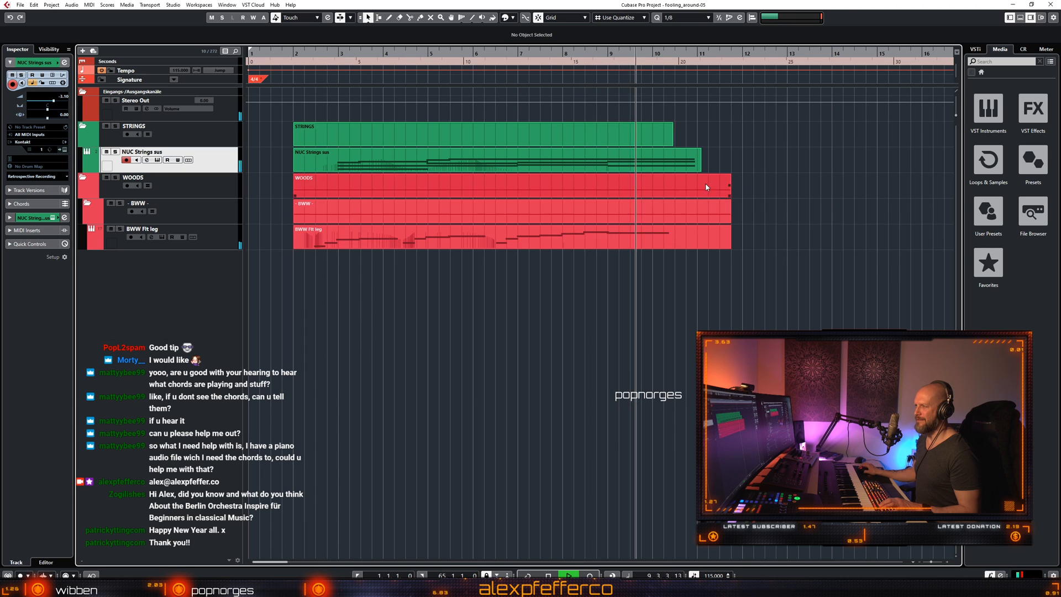
# Trim the end of the NUC Strings sus part to bar 11 and stop playback.
pyautogui.click(699, 166)
pyautogui.moveTo(699, 167); pyautogui.dragTo(698, 167)
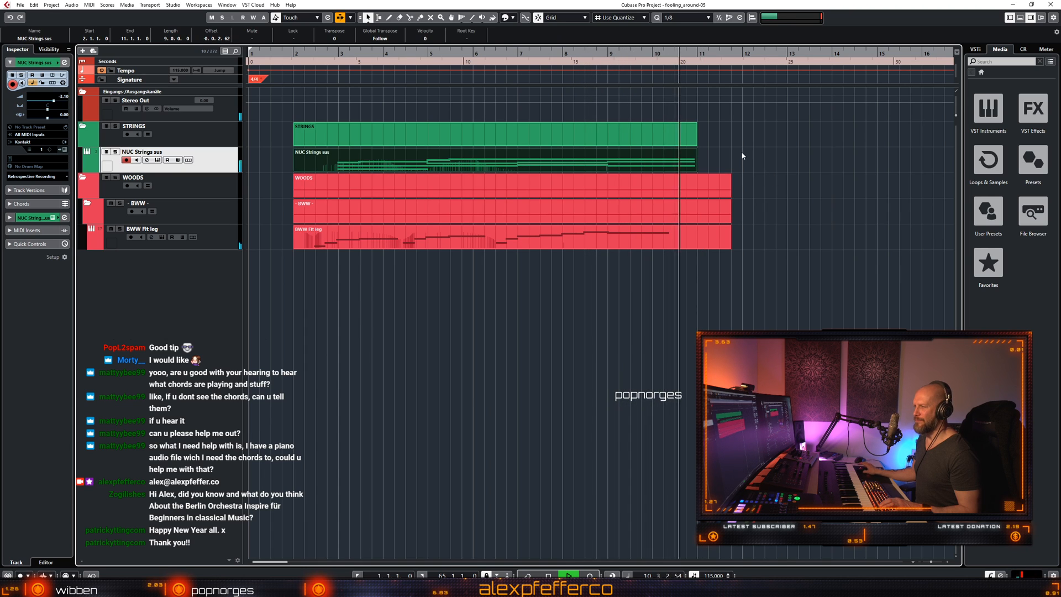
pyautogui.press('space')
# Replay the opening from bar 2, and audition the first two BWW Flt leg notes in the note editor.
pyautogui.click(310, 53)
pyautogui.press('space')
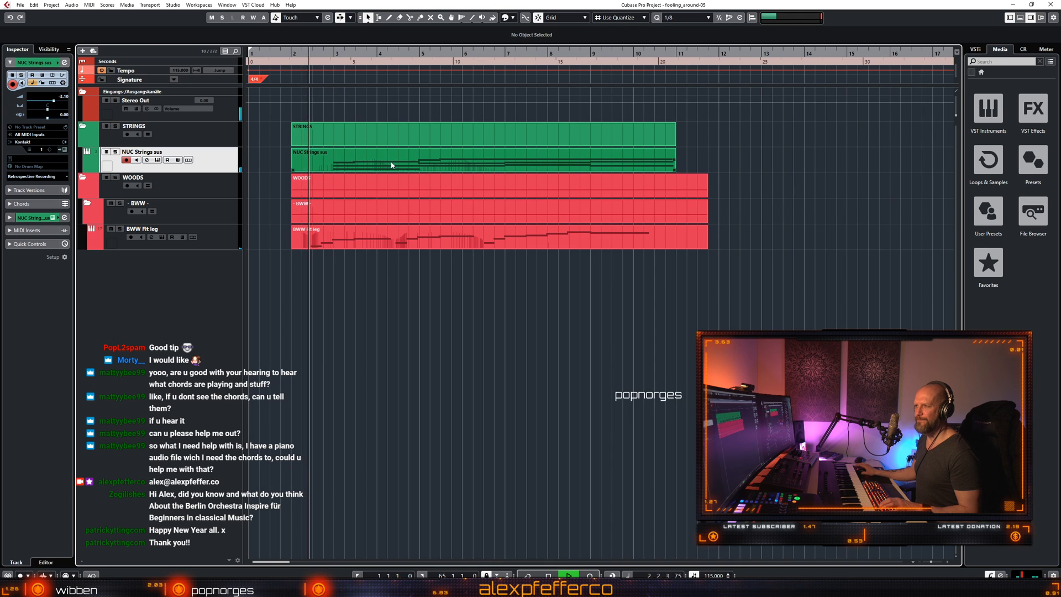
pyautogui.press('space')
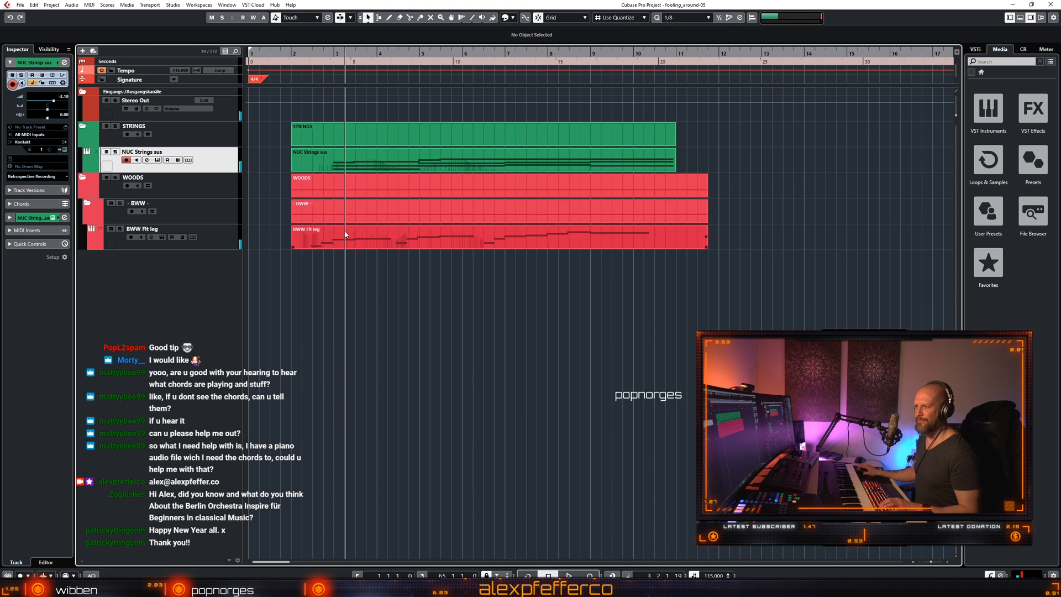
pyautogui.doubleClick(326, 247)
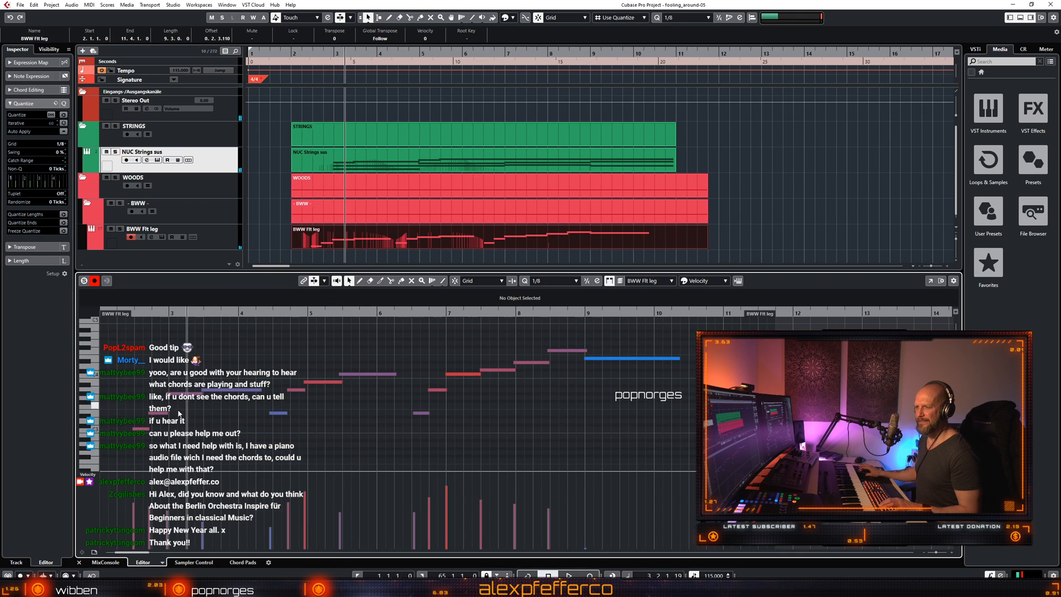
pyautogui.click(161, 423)
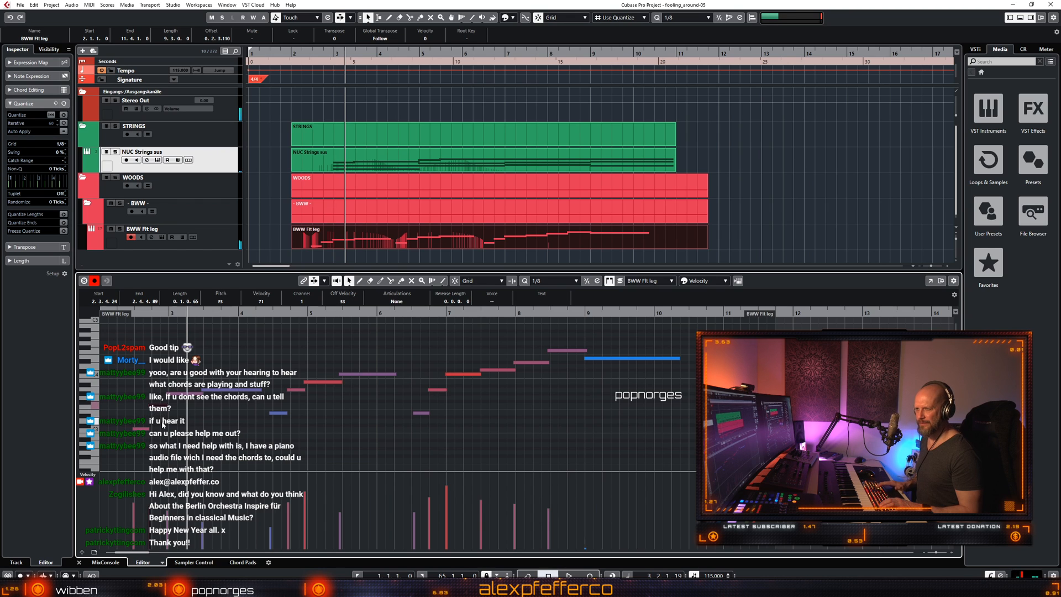
pyautogui.click(138, 429)
pyautogui.click(133, 320)
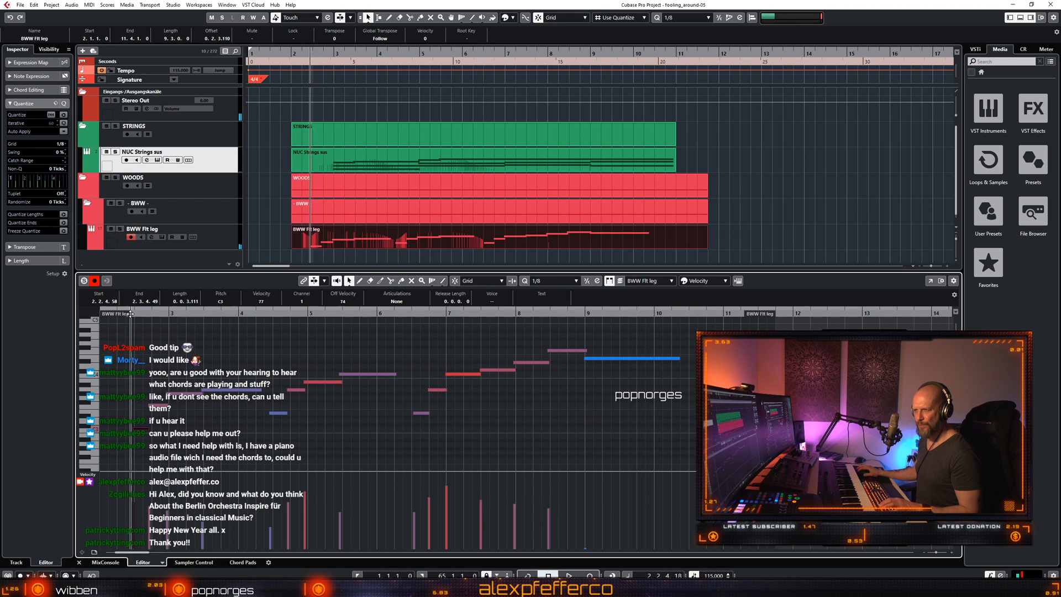
pyautogui.press('space')
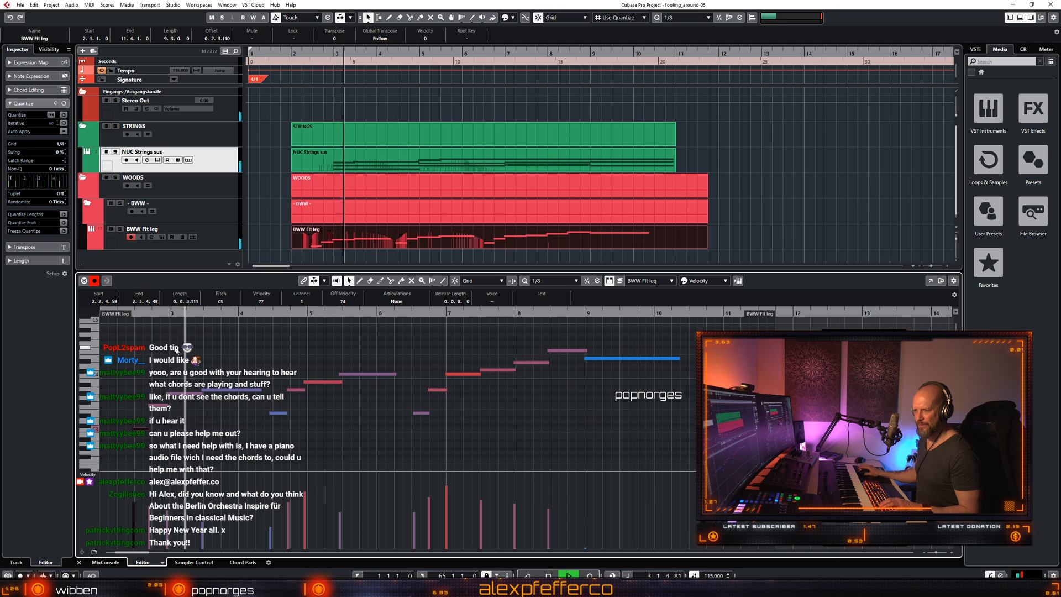
pyautogui.press('space')
# Lower the second flute note in bar 2 to E3 and play the melody through to bar 10.
pyautogui.click(158, 421)
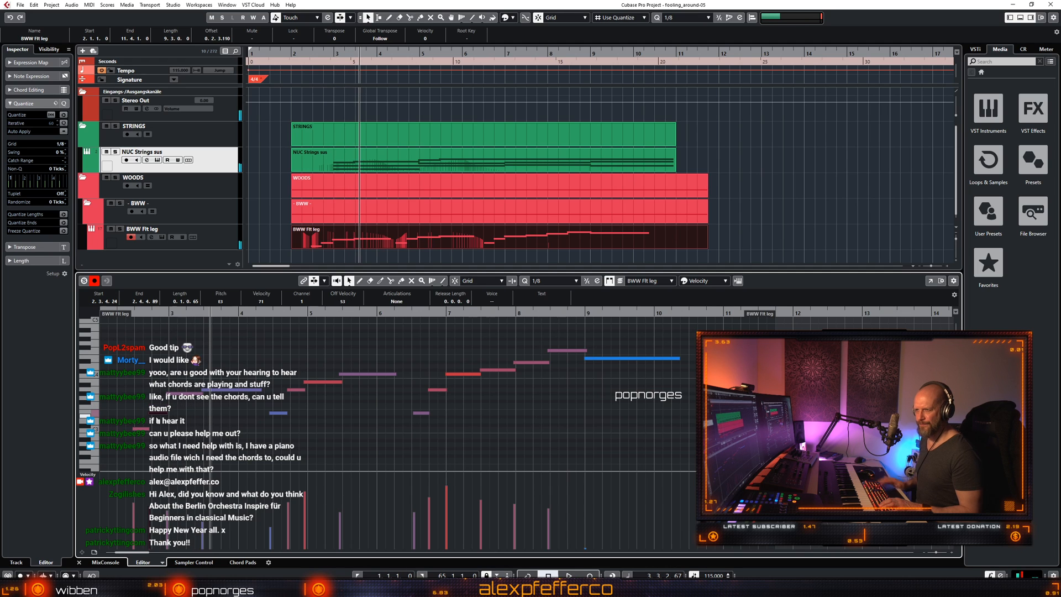
pyautogui.press('Down')
pyautogui.press('l')
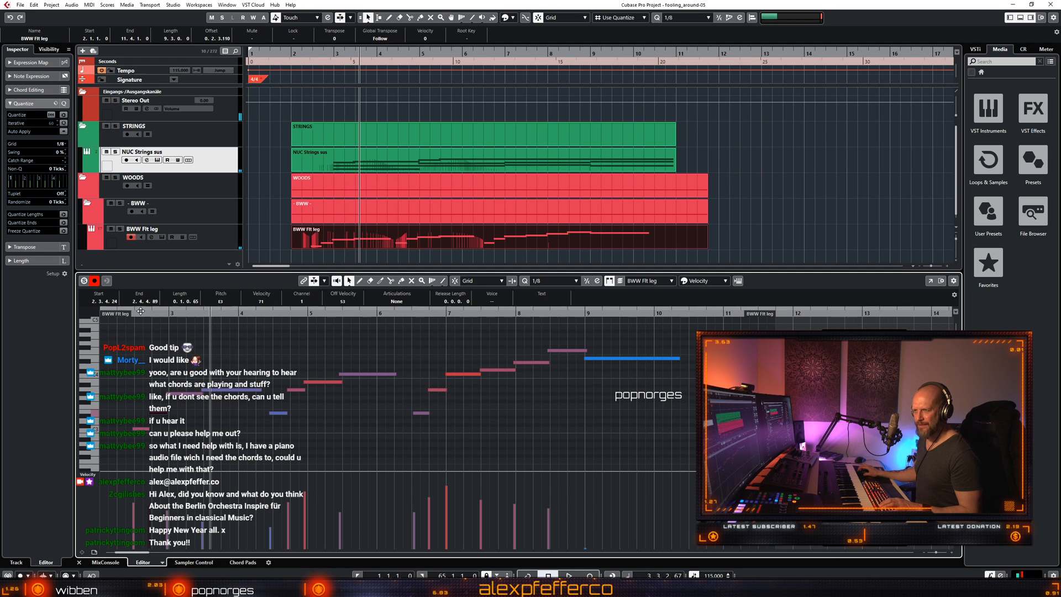
pyautogui.press('space')
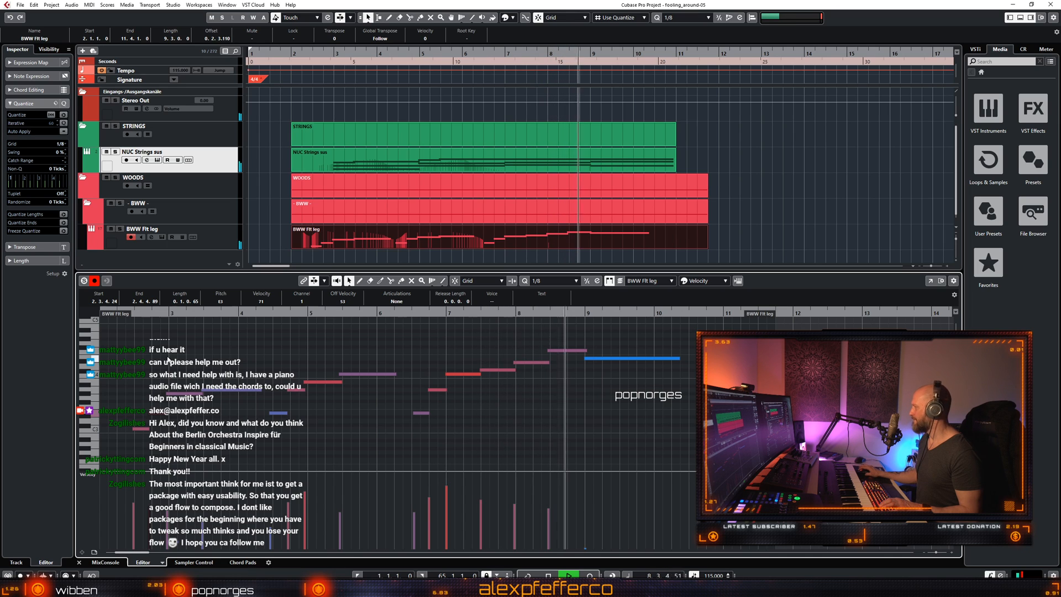
pyautogui.click(356, 350)
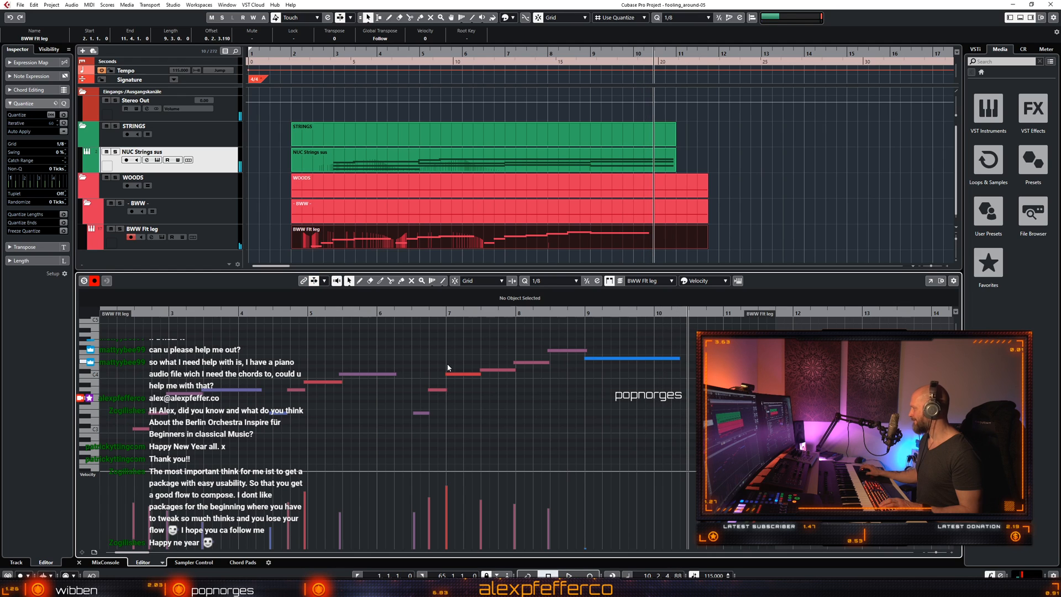
pyautogui.press('space')
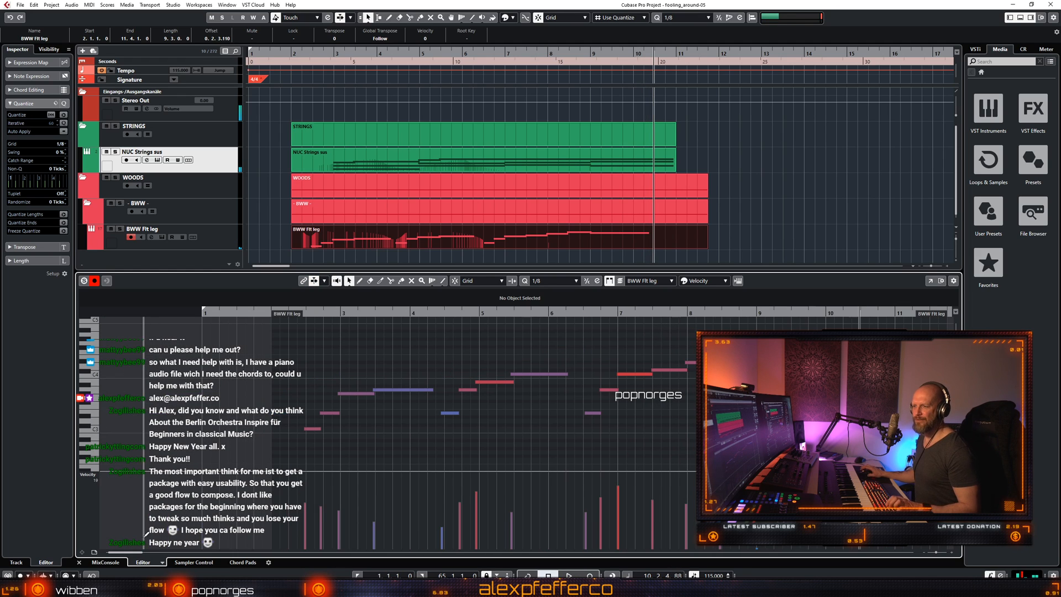
pyautogui.click(105, 563)
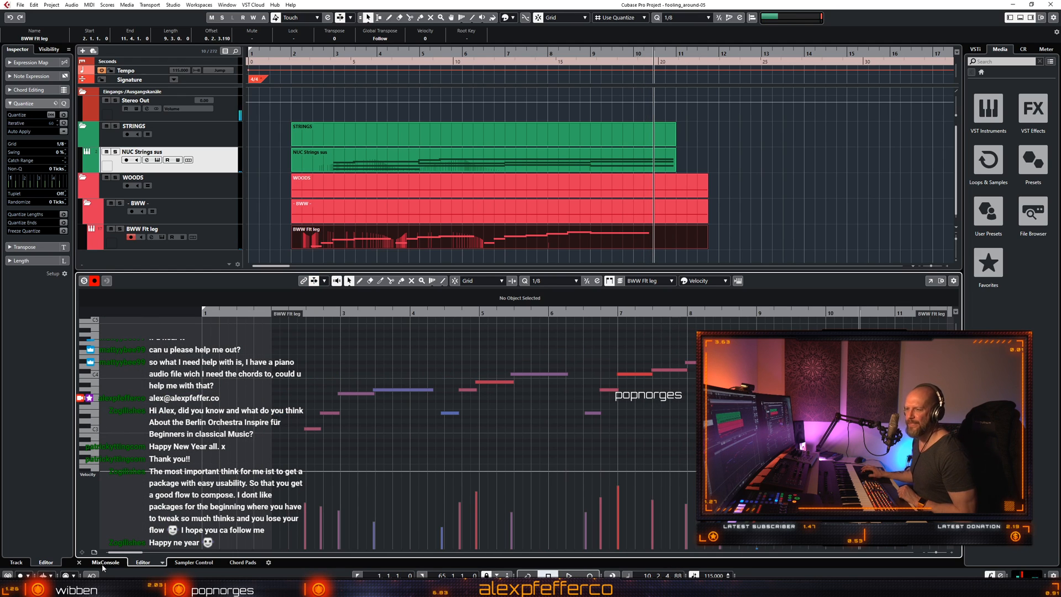
pyautogui.click(142, 563)
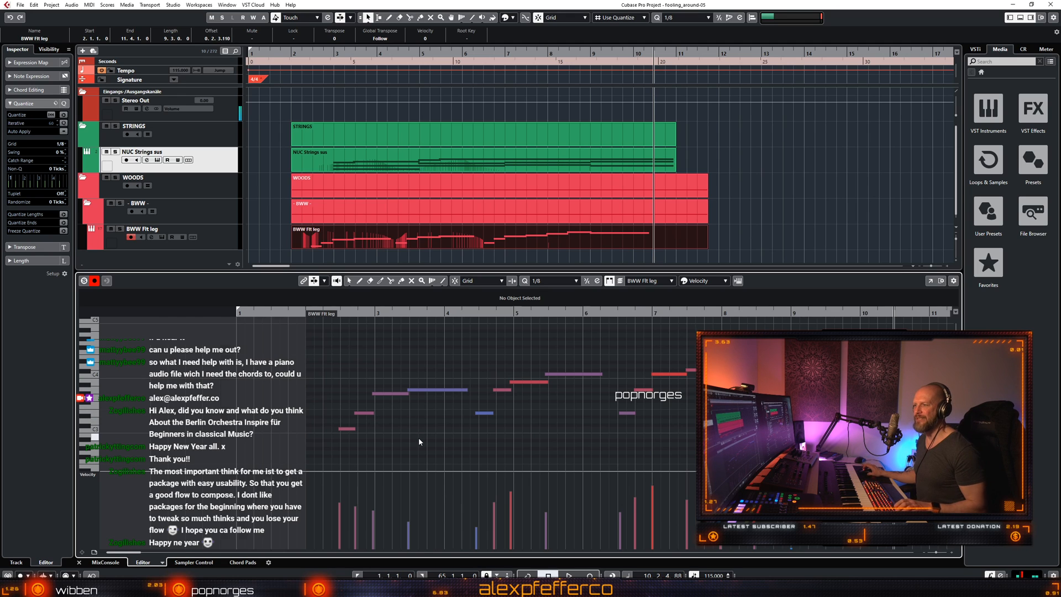
pyautogui.hscroll(3, 419, 441)
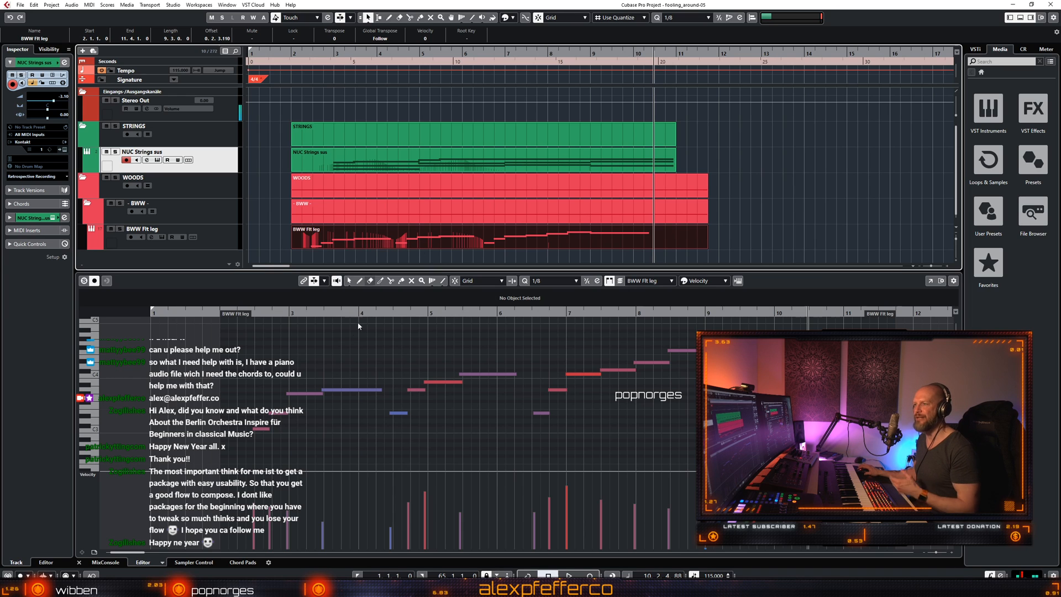
# Play both parts again from bar 2 through about bar 5.
pyautogui.click(353, 342)
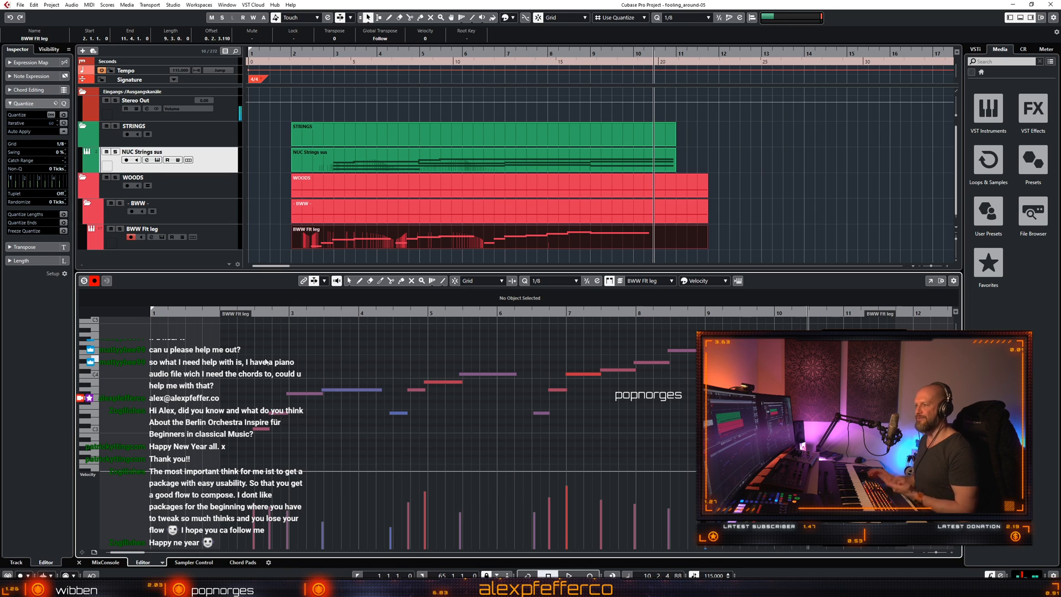
pyautogui.click(219, 313)
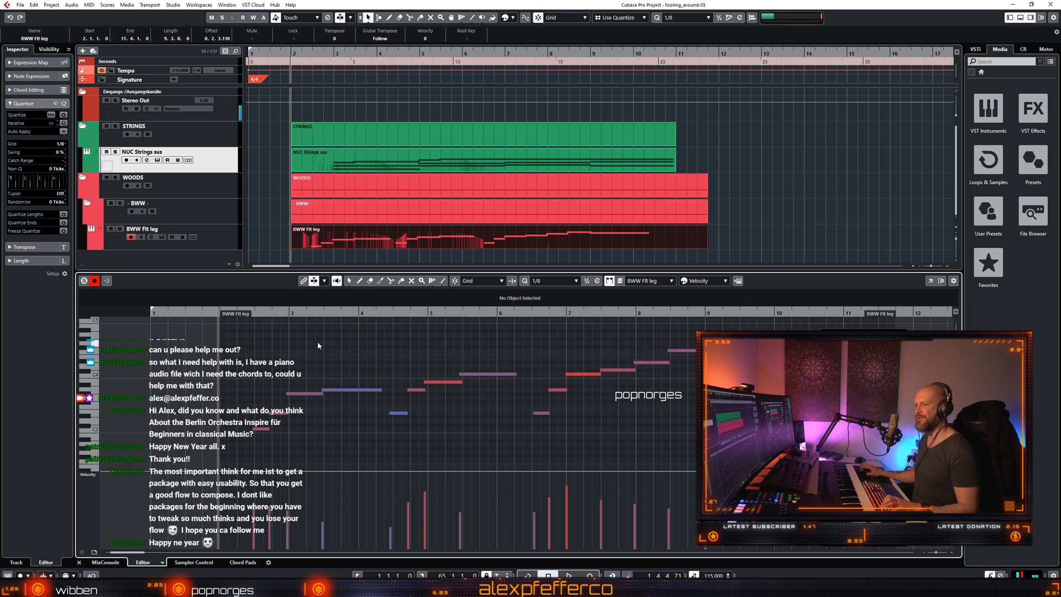
pyautogui.press('space')
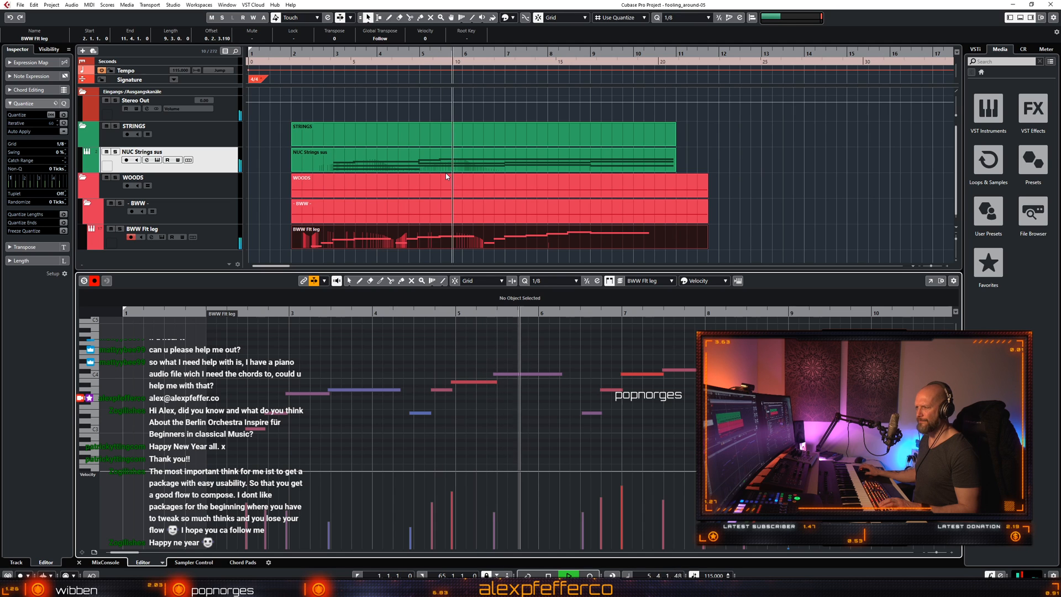
# Show the NUC Strings sus and BWW Flt leg parts together in the note editor and play them from bar 5.
pyautogui.click(460, 175)
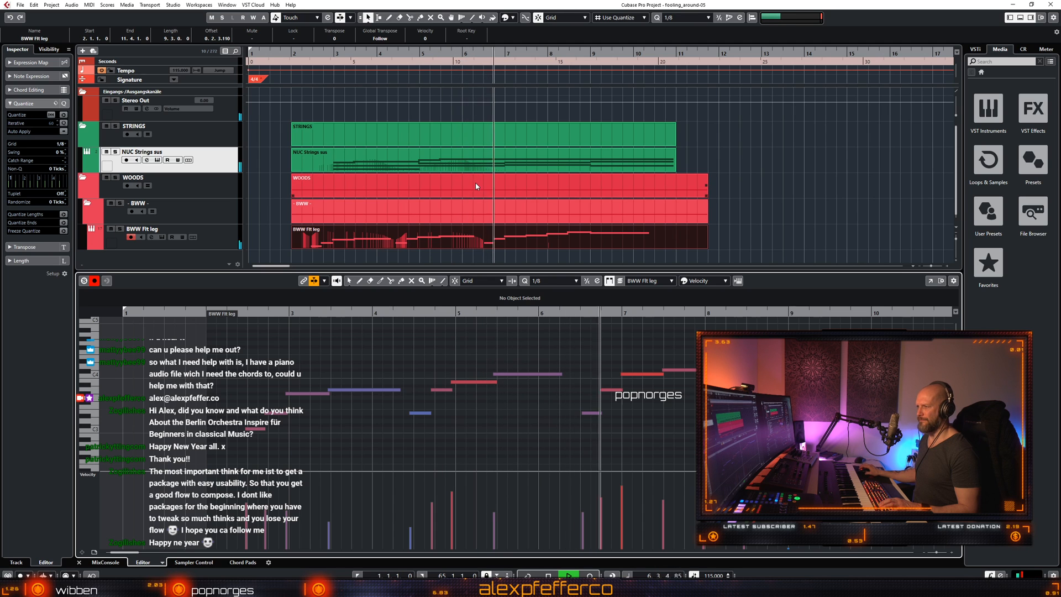
pyautogui.press('Up')
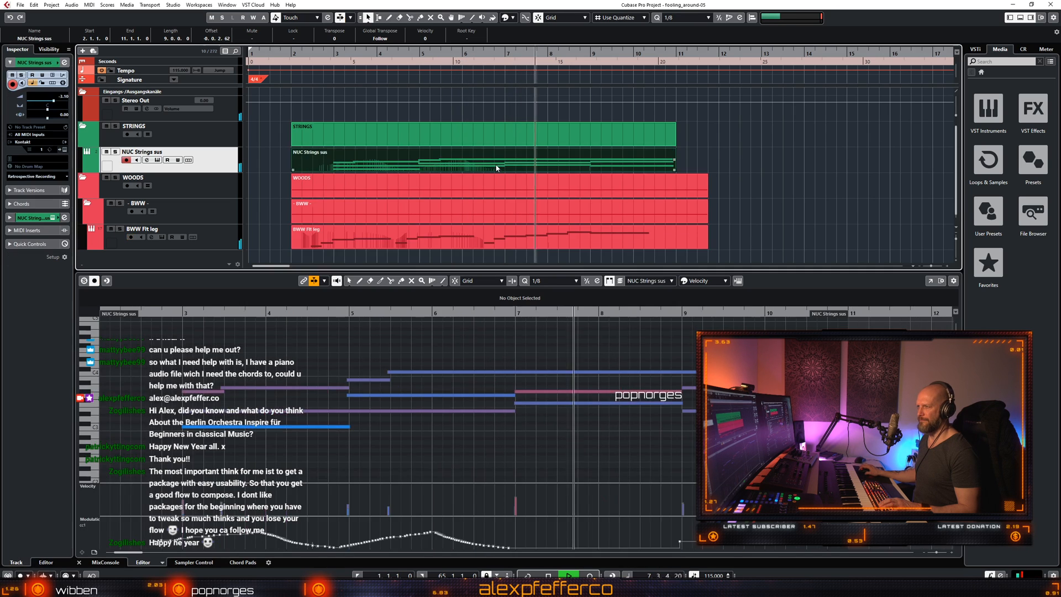
pyautogui.click(490, 247)
pyautogui.click(373, 320)
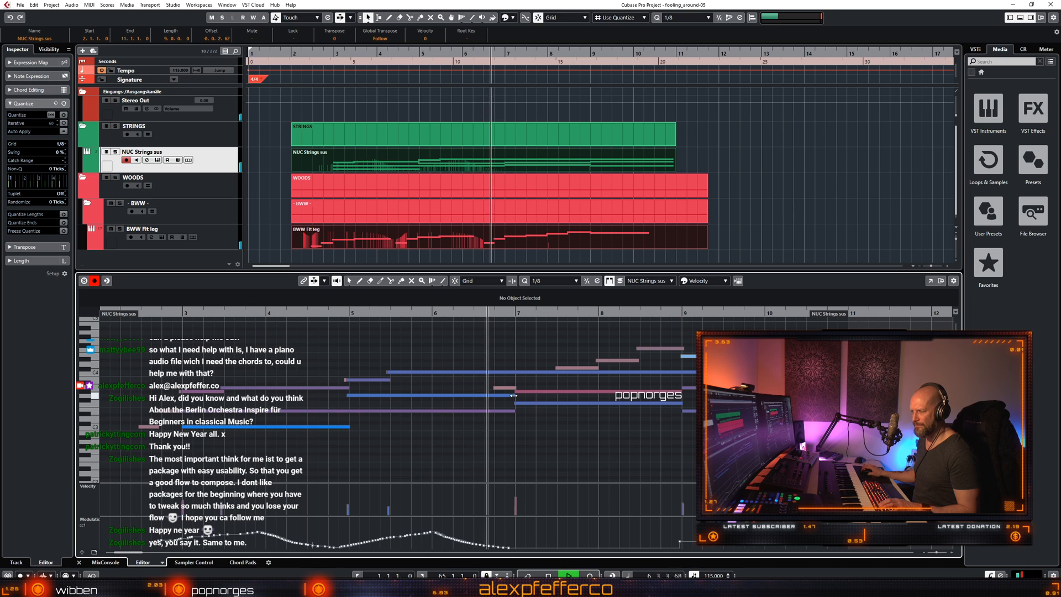
# Try shortening the string note that ends at bar 7 and adding an A3 across the second half of bar 6.
pyautogui.moveTo(514, 395); pyautogui.dragTo(463, 399)
pyautogui.click(522, 392)
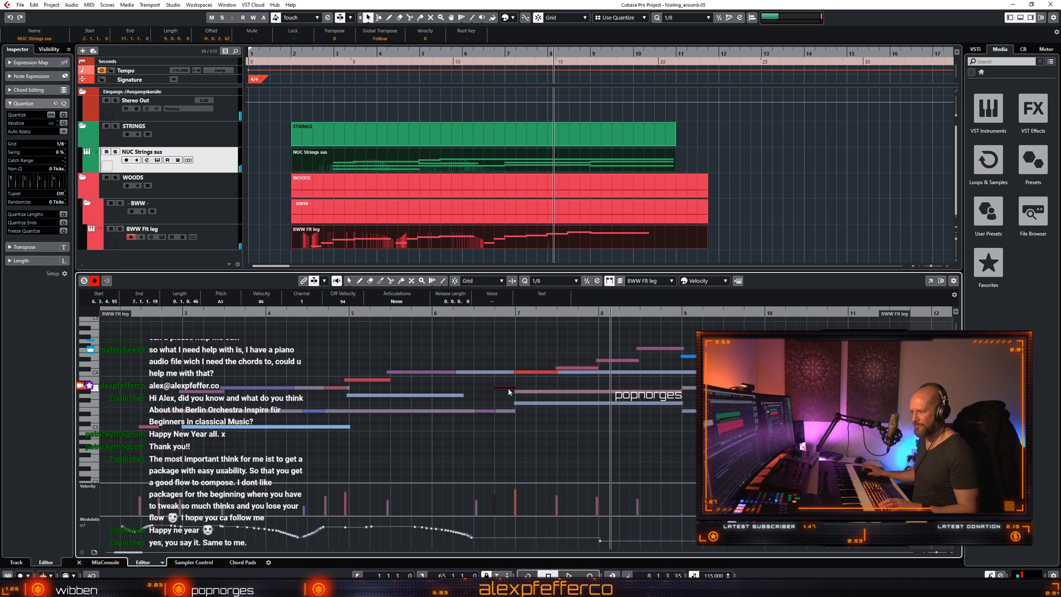
pyautogui.moveTo(462, 397); pyautogui.dragTo(504, 387)
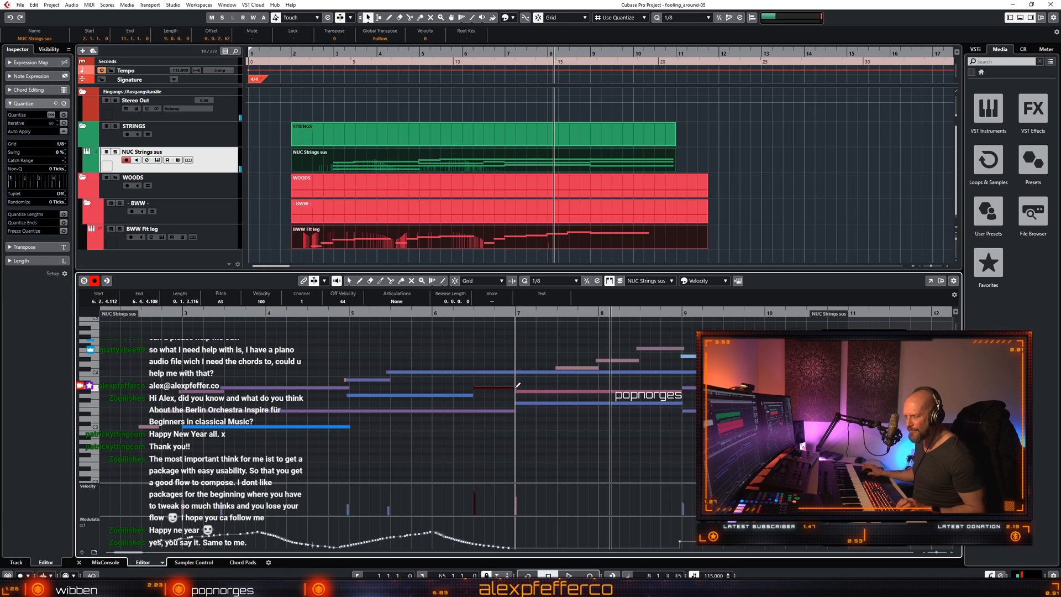
pyautogui.click(470, 395)
pyautogui.press('space')
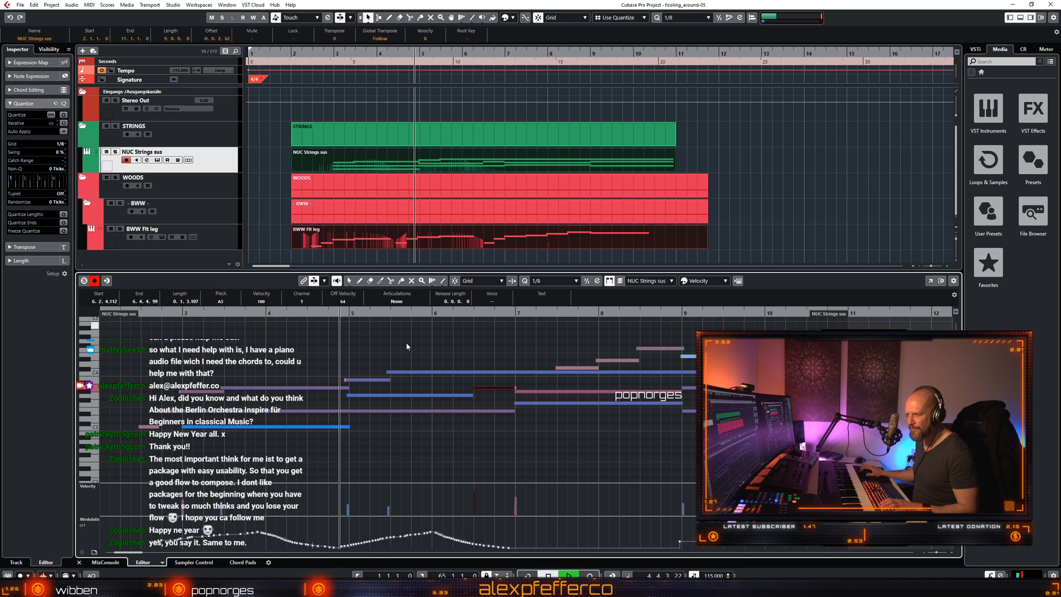
pyautogui.click(475, 388)
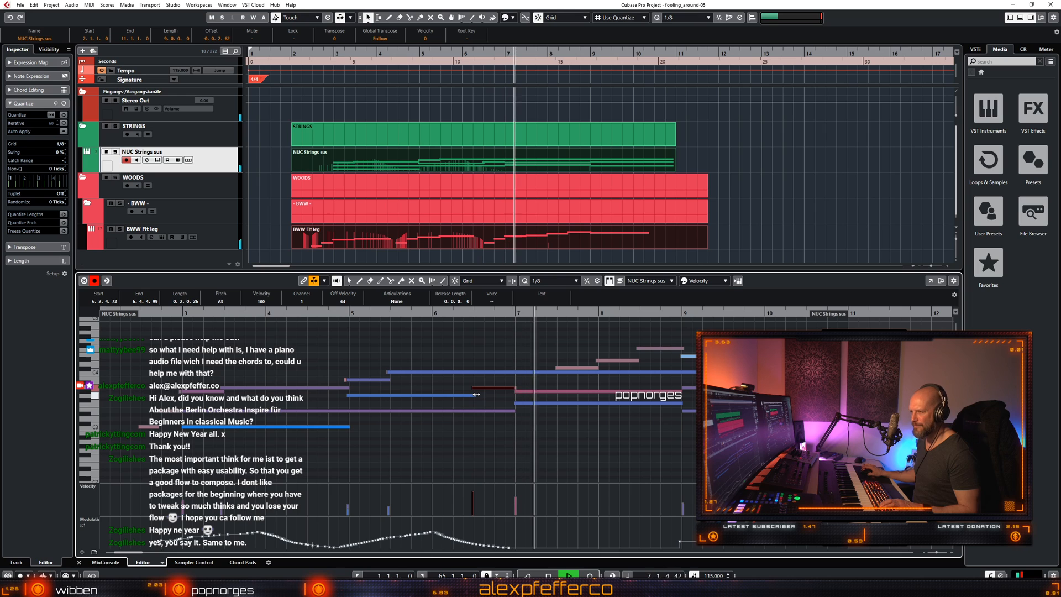
pyautogui.press('space')
pyautogui.press('Delete')
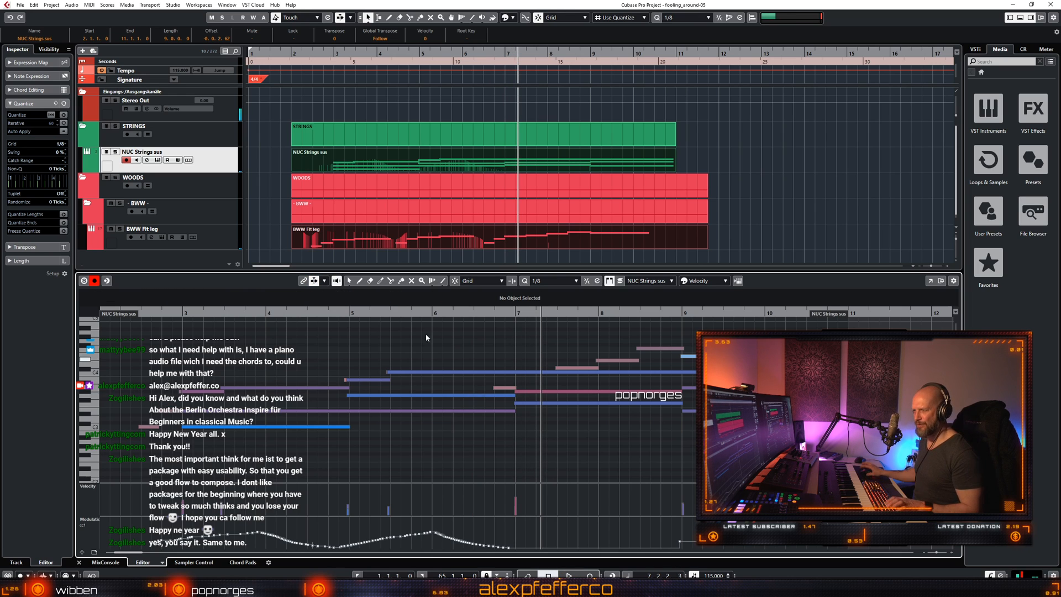
# Replay both parts from just before bar 5 to about bar 7 and zoom the project out slightly.
pyautogui.click(341, 317)
pyautogui.press('space')
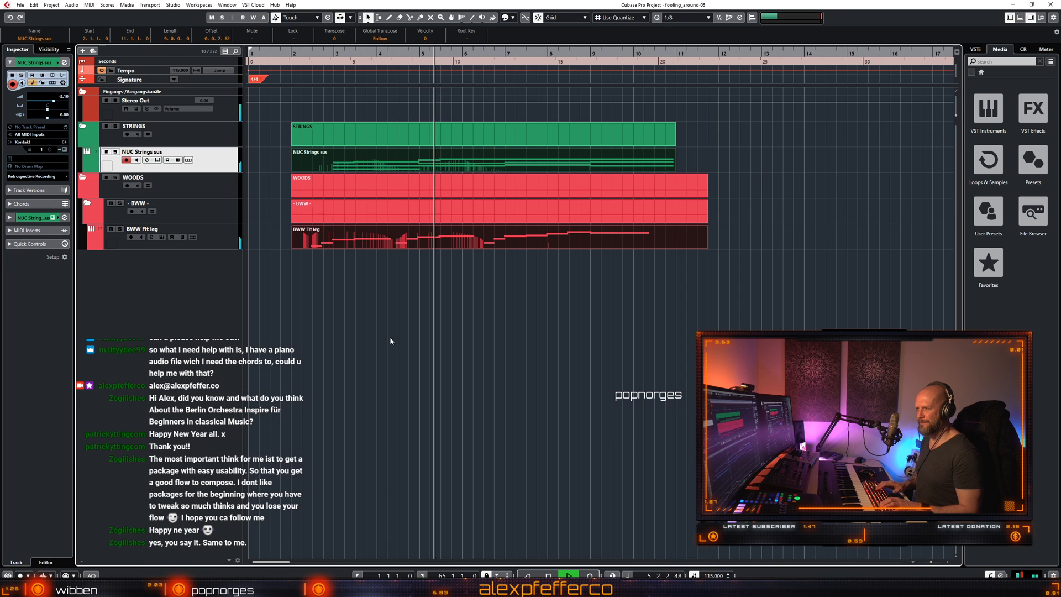
pyautogui.scroll(-1, 479, 164)
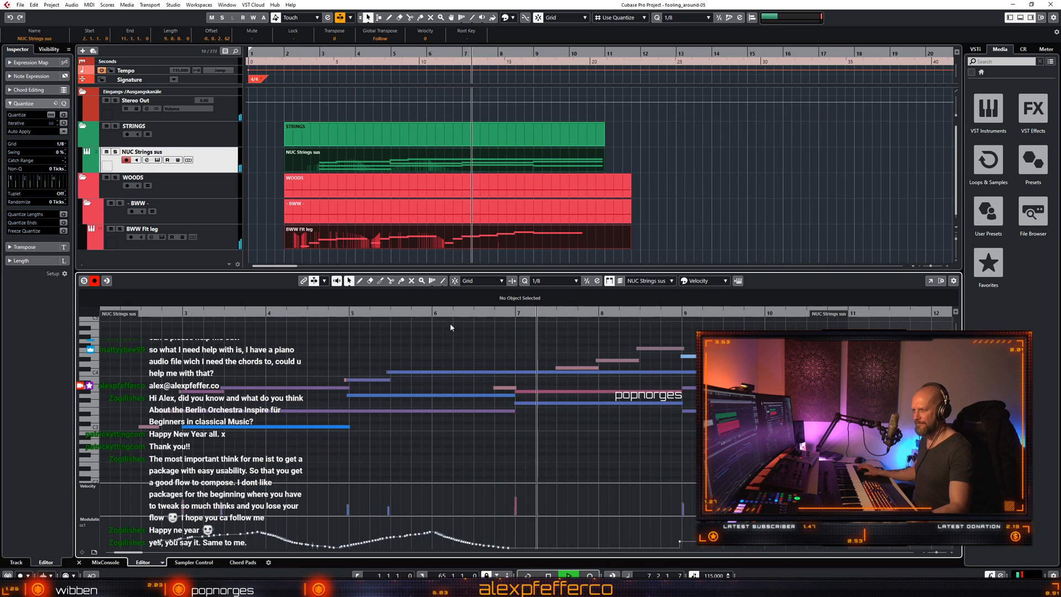
# Record modulation for the NUC Strings sus part from about bar 7 until just past bar 11.
pyautogui.click(487, 313)
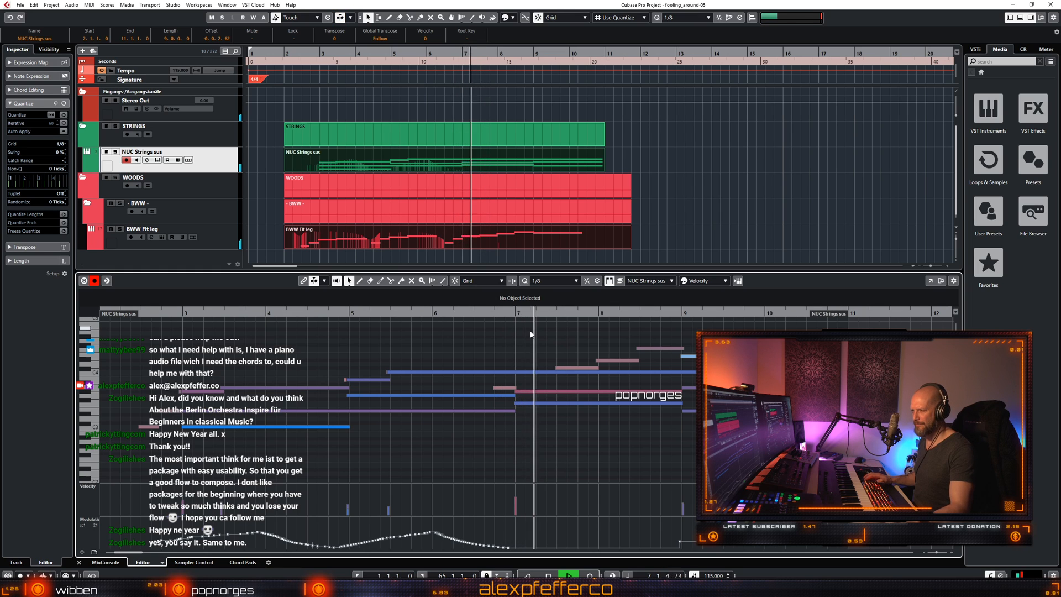
pyautogui.press('KP_Multiply')
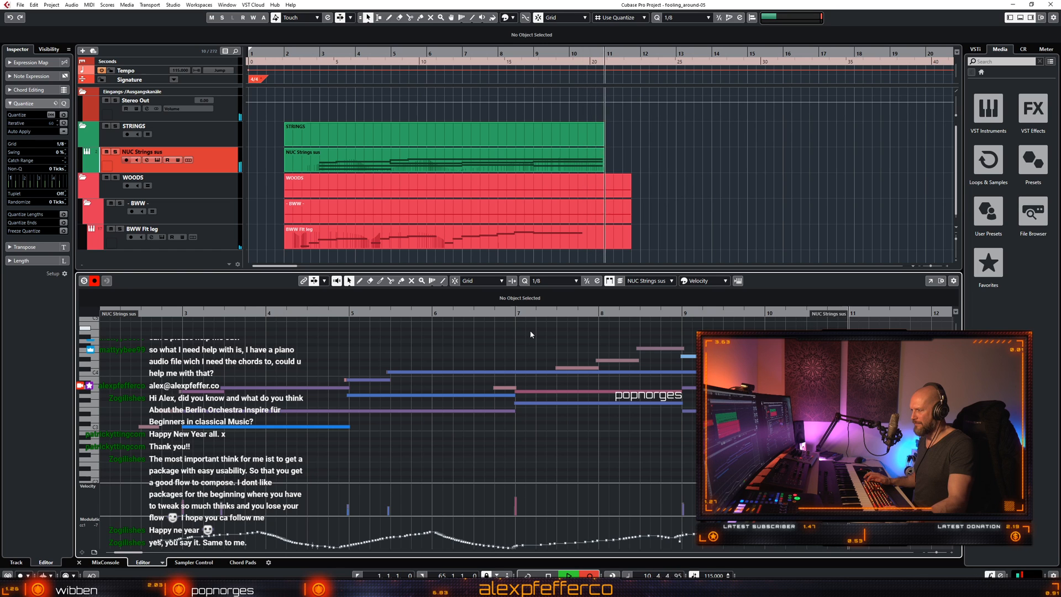
pyautogui.press('space')
# Extend the last flute note and the final string chord notes to about the start of bar 11.
pyautogui.hscroll(-5, 404, 410)
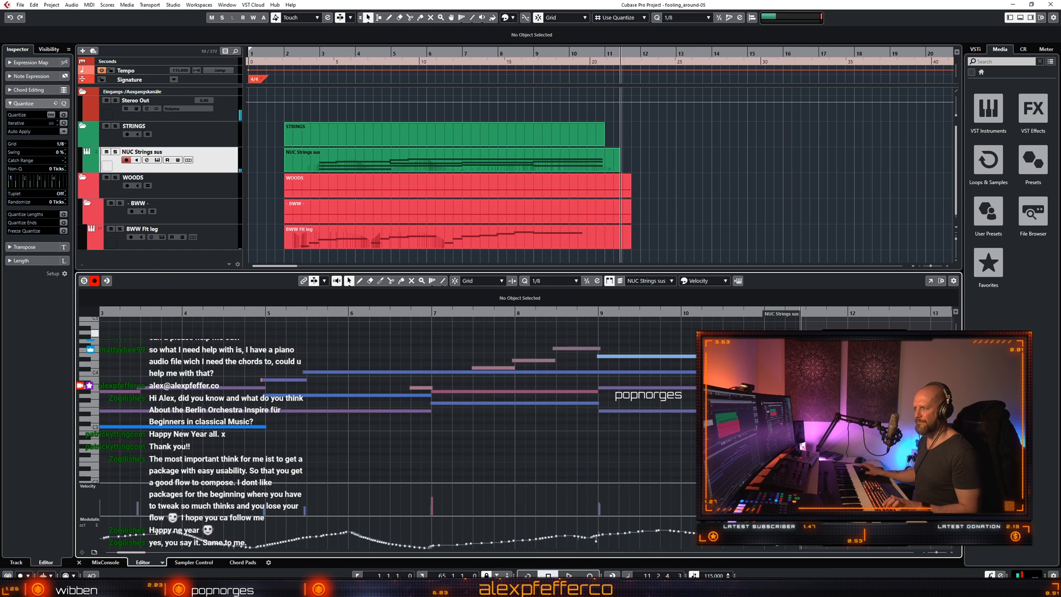
pyautogui.click(452, 372)
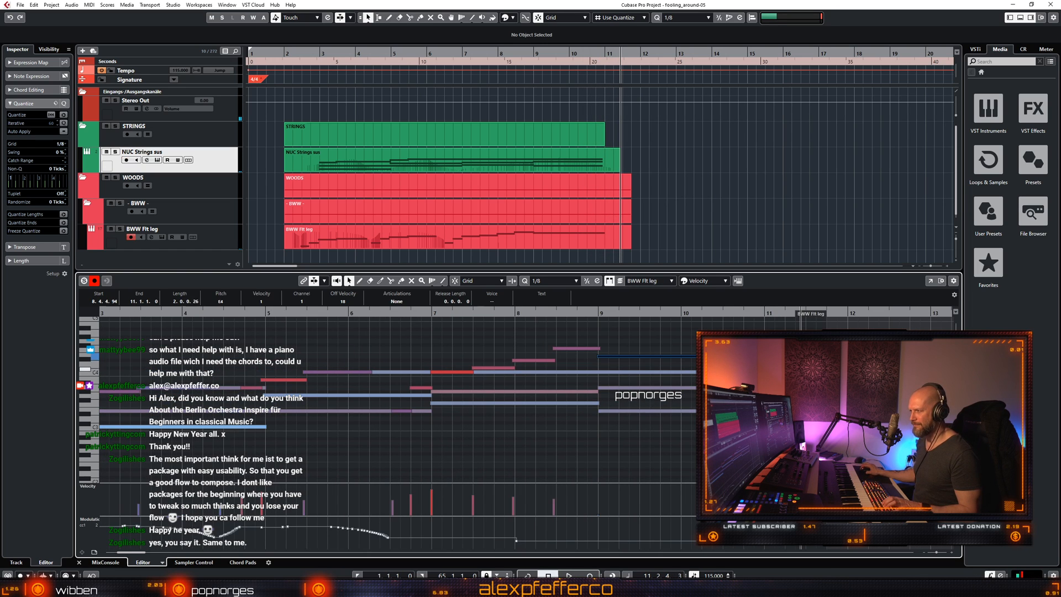
pyautogui.press('Escape')
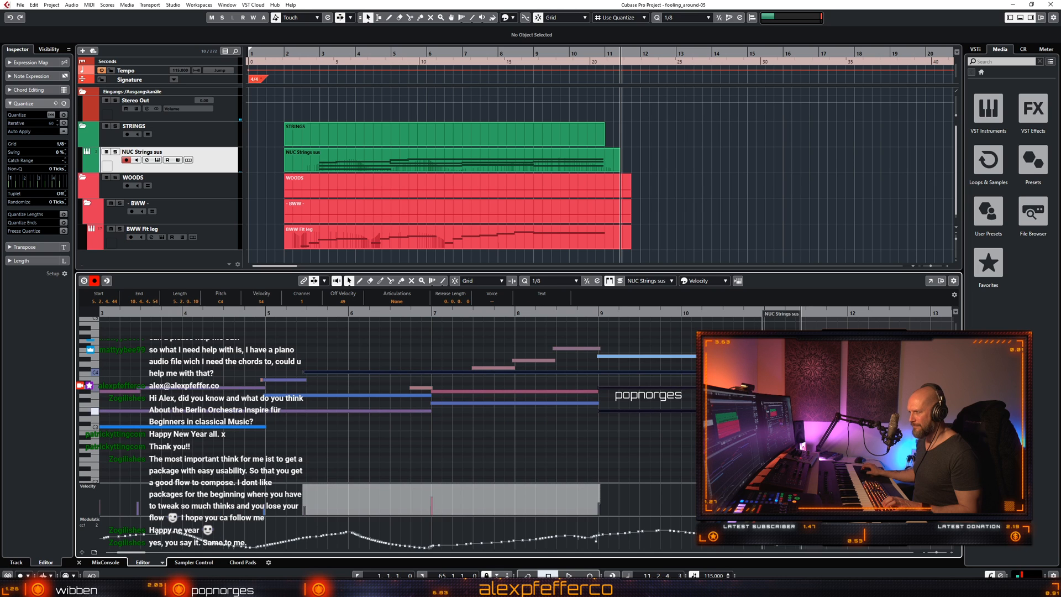
# Play both parts from bar 2 to bar 10 with auto-scroll on, checking the end of the A3 string note at bar 5.
pyautogui.hscroll(-5, 387, 425)
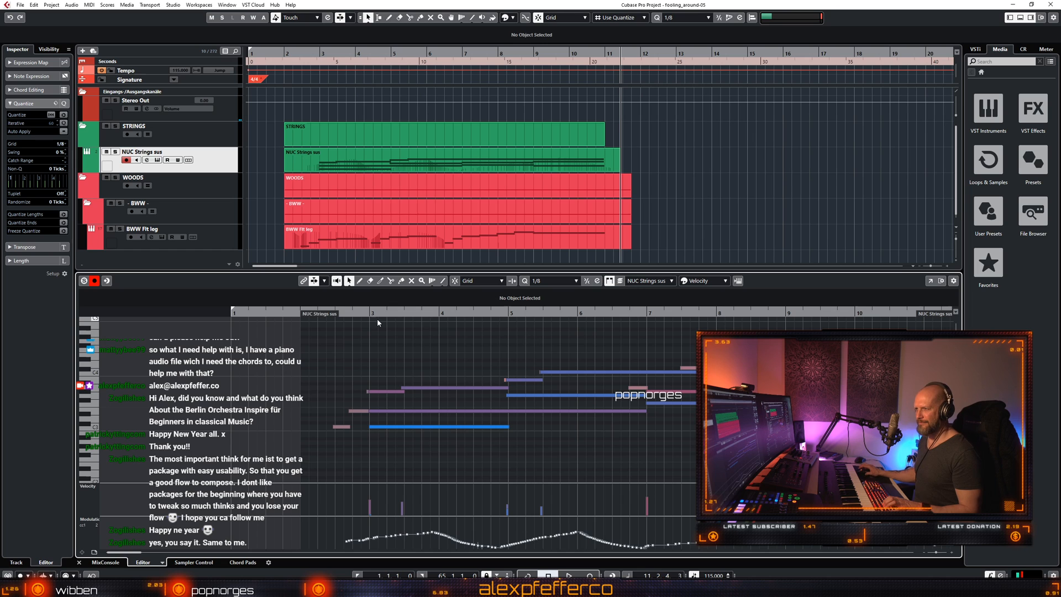
pyautogui.click(346, 313)
pyautogui.press('space')
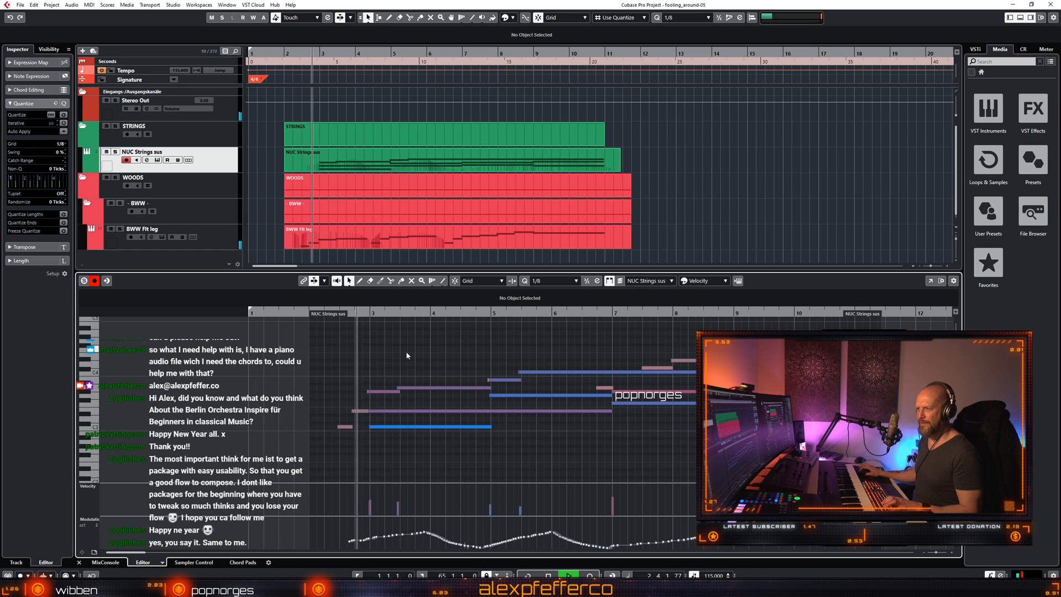
pyautogui.press('f')
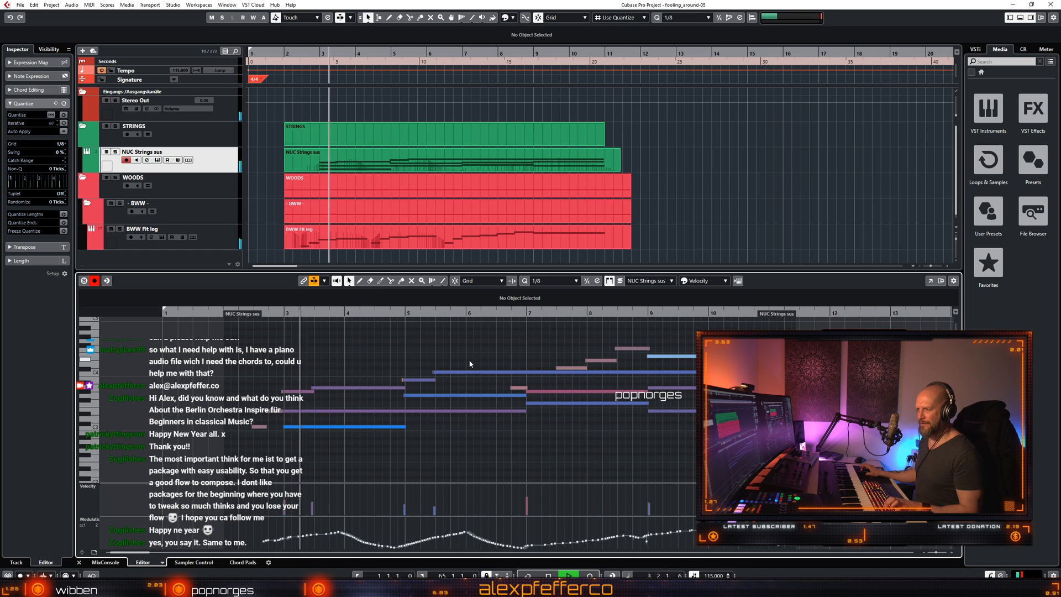
pyautogui.click(403, 386)
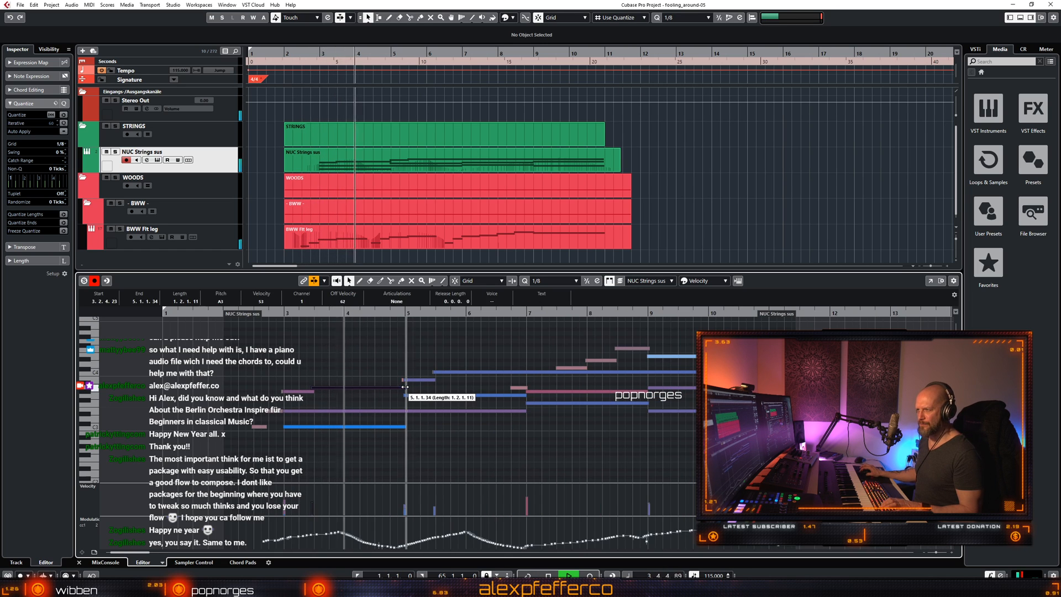
pyautogui.click(496, 382)
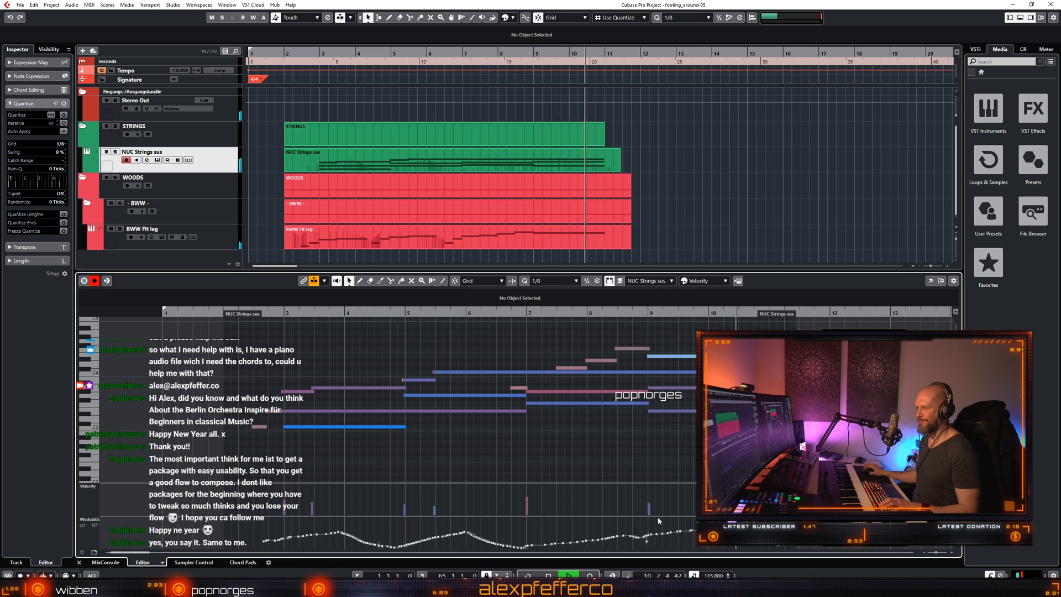
# Enlarge the modulation lane and trim the final string chord notes to end just before bar 11, replaying from bar 9.
pyautogui.moveTo(657, 516); pyautogui.dragTo(432, 492)
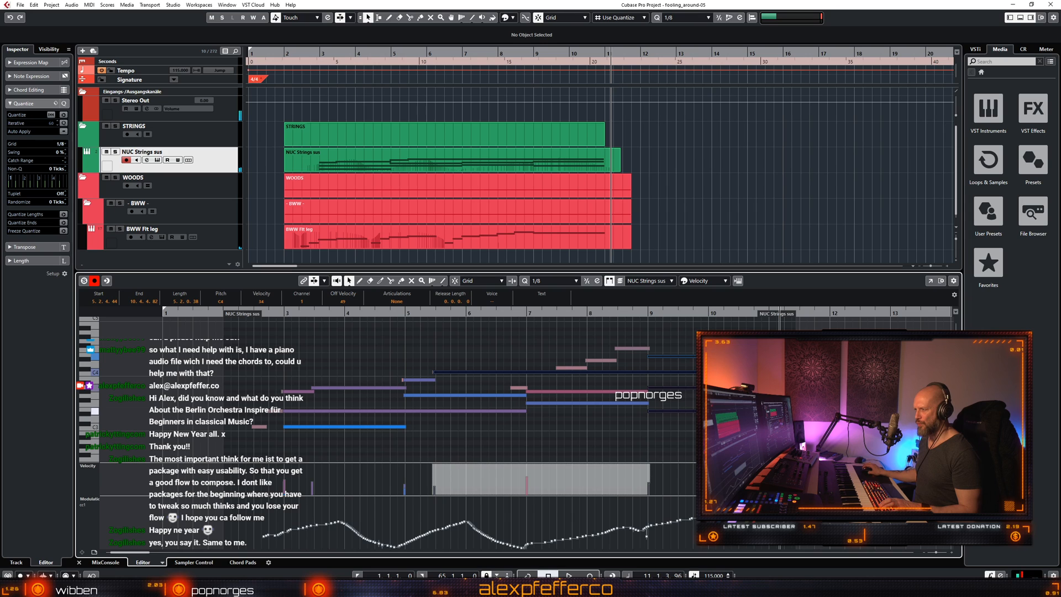
pyautogui.click(644, 314)
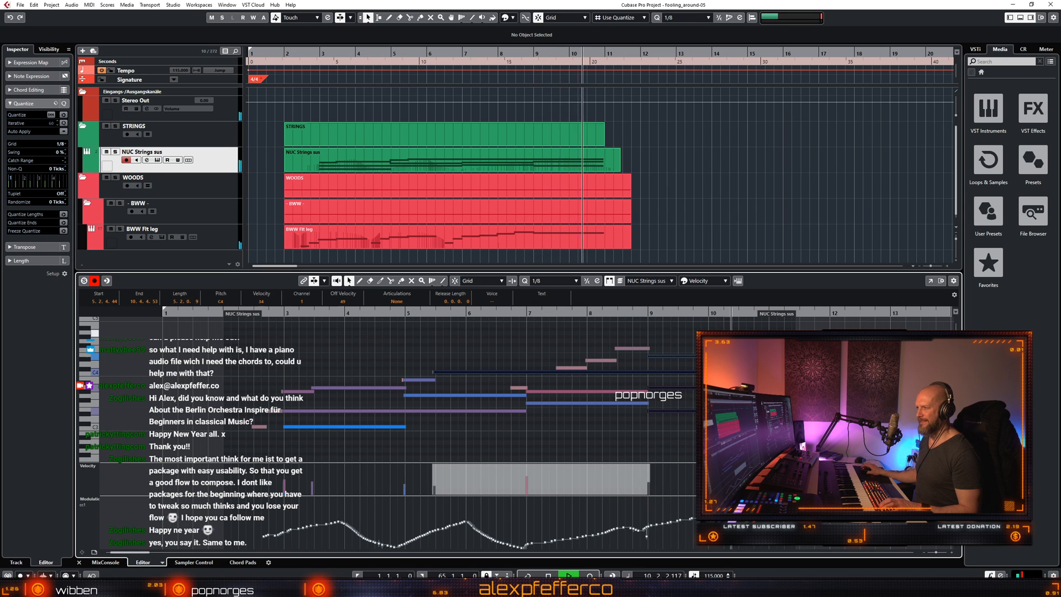
# Shorten the last BWW Flt leg note to end late in bar 10 and replay the passage from bar 8.
pyautogui.click(521, 232)
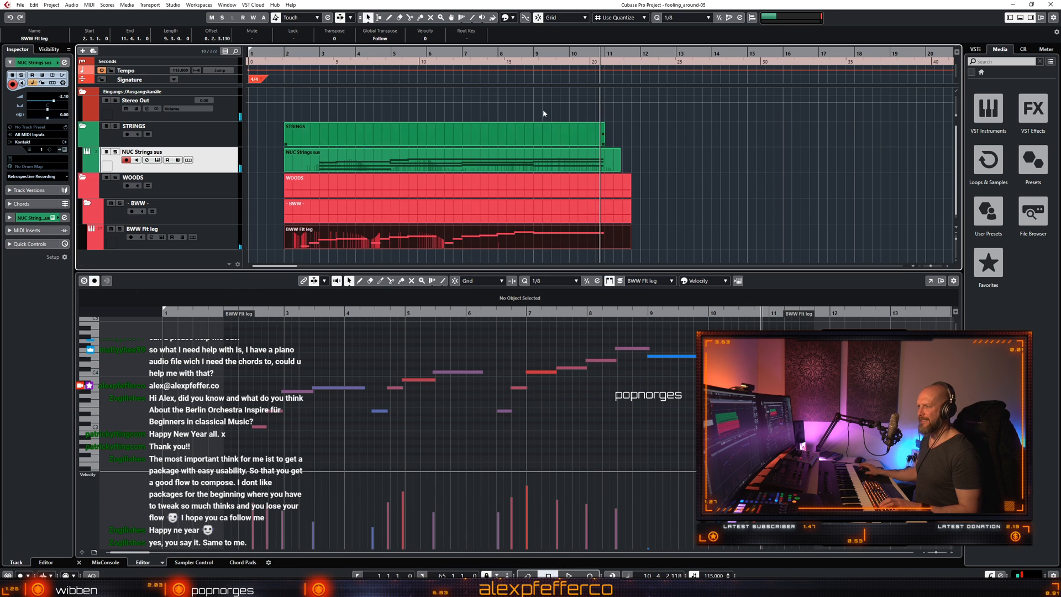
pyautogui.click(508, 57)
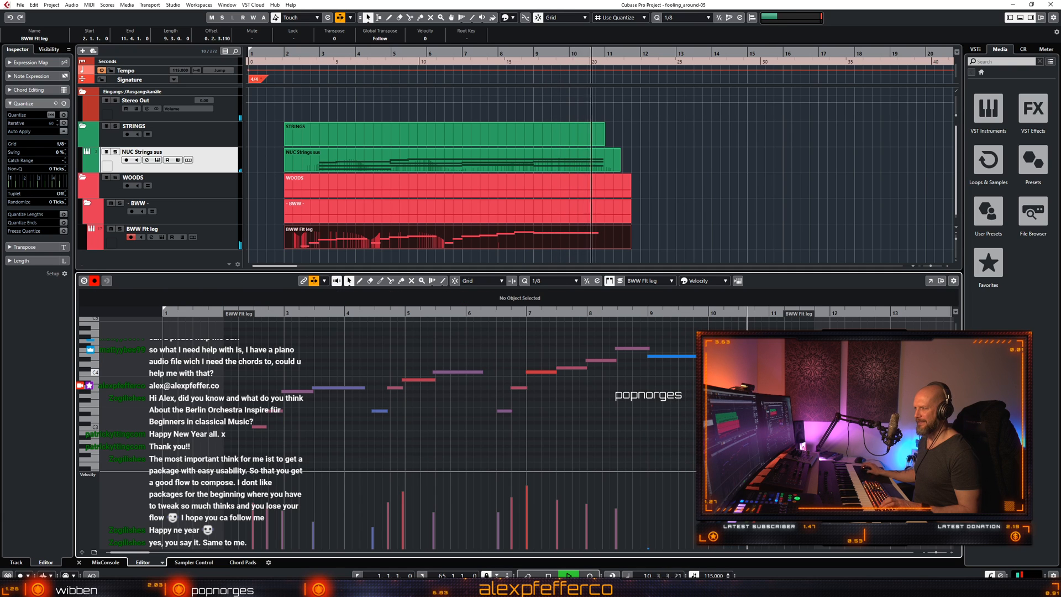
pyautogui.press('space')
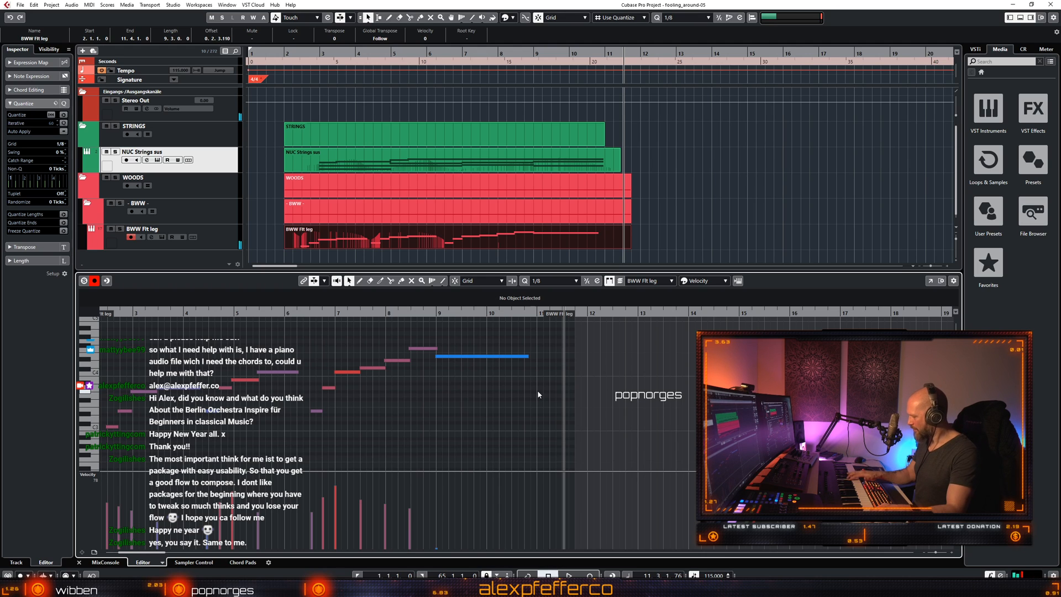
# Record two more flute notes on BWW Flt leg from bar 11 to the middle of bar 12.
pyautogui.press('KP_Subtract')
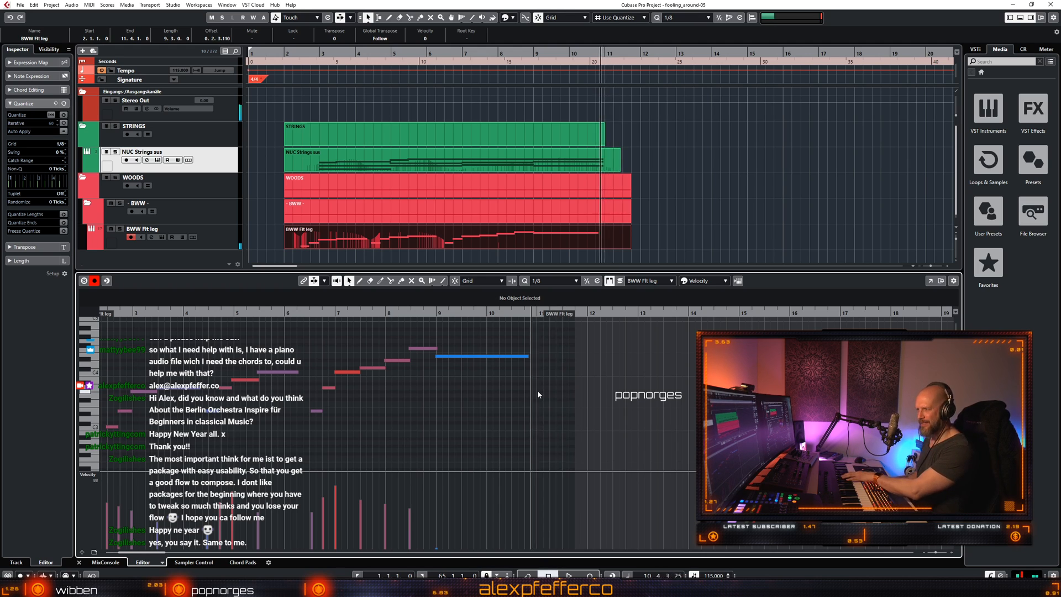
pyautogui.press('space')
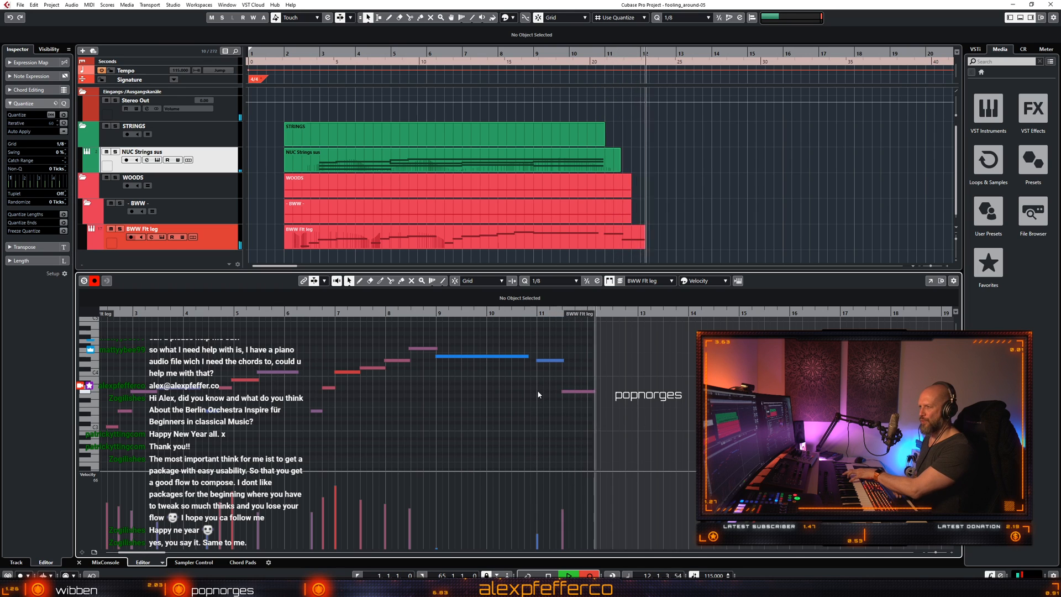
pyautogui.press('space')
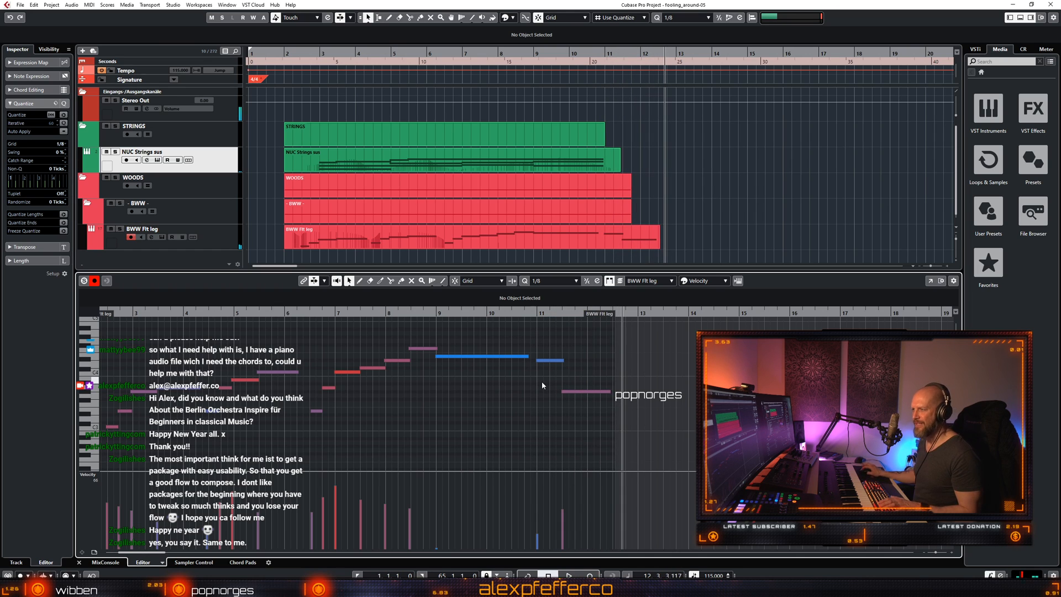
# Extend the end of the NUC Strings sus part to 13.4.3.0 and play it from bar 10.
pyautogui.click(608, 161)
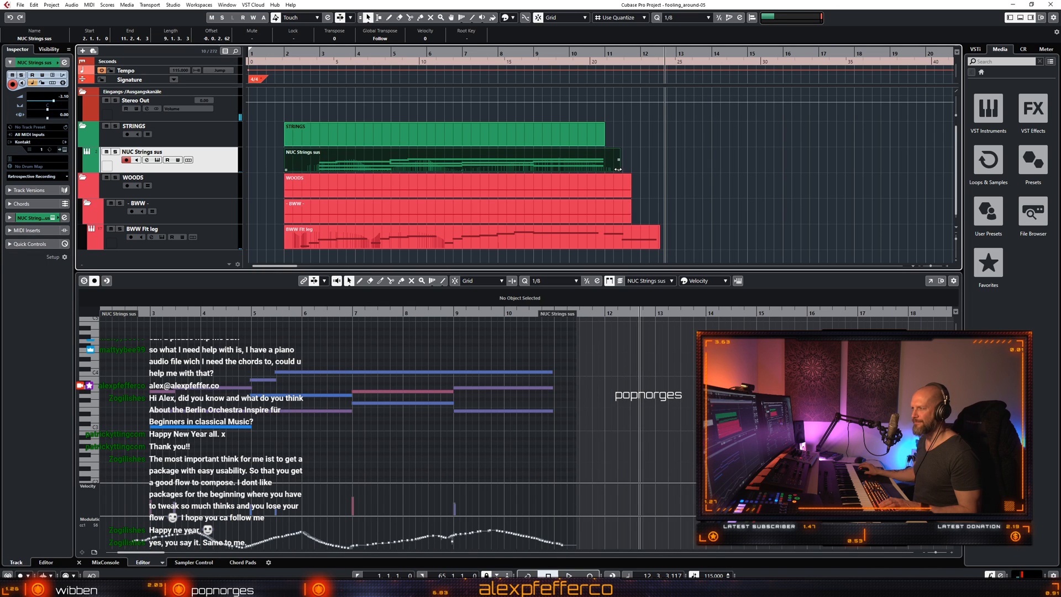
pyautogui.moveTo(619, 169); pyautogui.dragTo(707, 169)
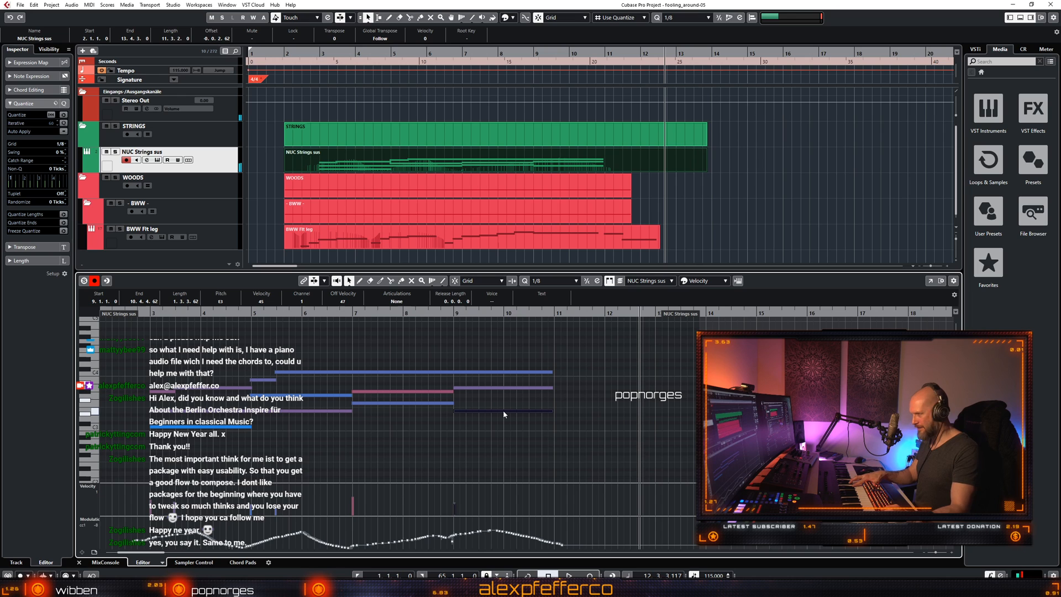
pyautogui.press('KP_Subtract')
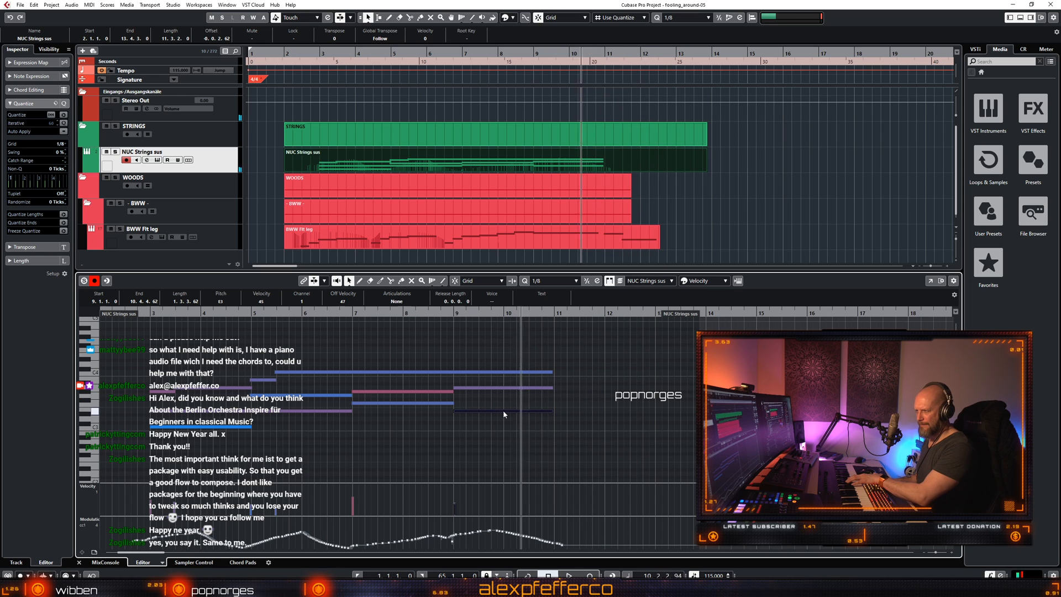
pyautogui.press('space')
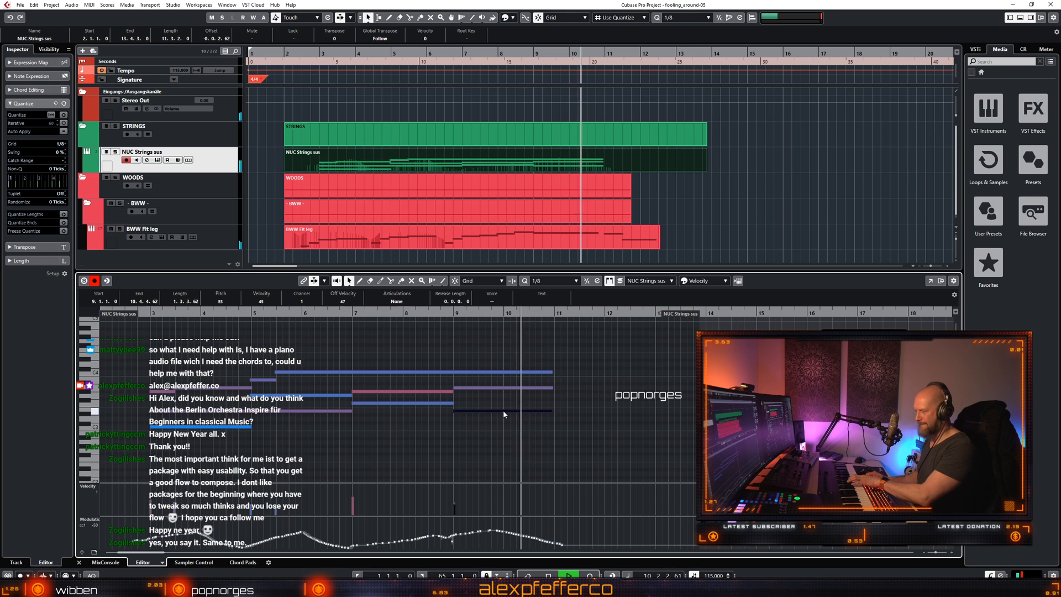
# Record a sustained three-note chord on NUC Strings sus from bar 11 to bar 13 and replay it alongside the flute notes.
pyautogui.press('KP_Multiply')
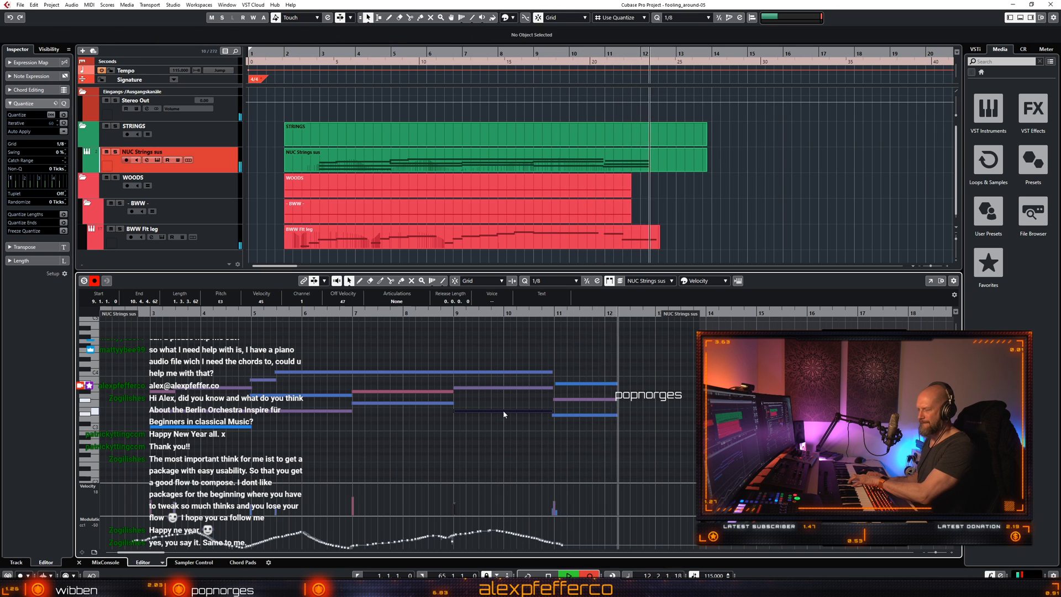
pyautogui.press('space')
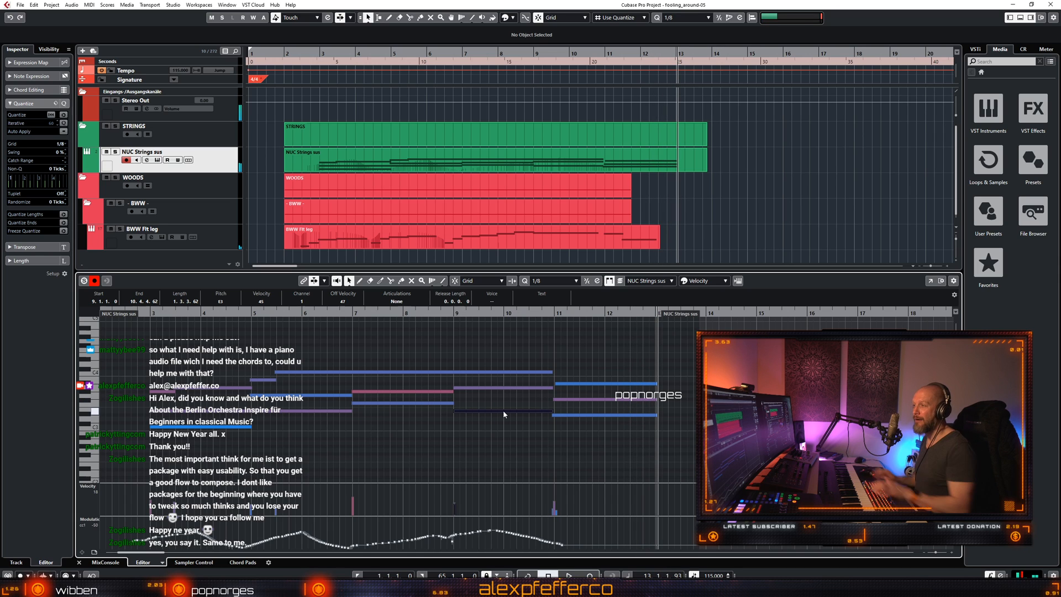
pyautogui.click(646, 239)
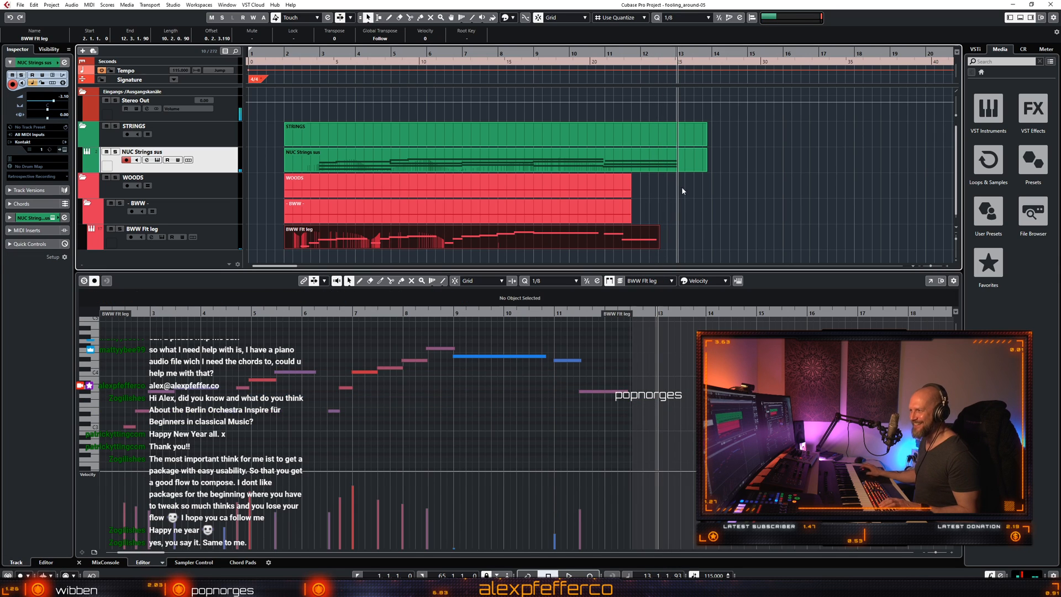
pyautogui.click(654, 167)
pyautogui.click(596, 395)
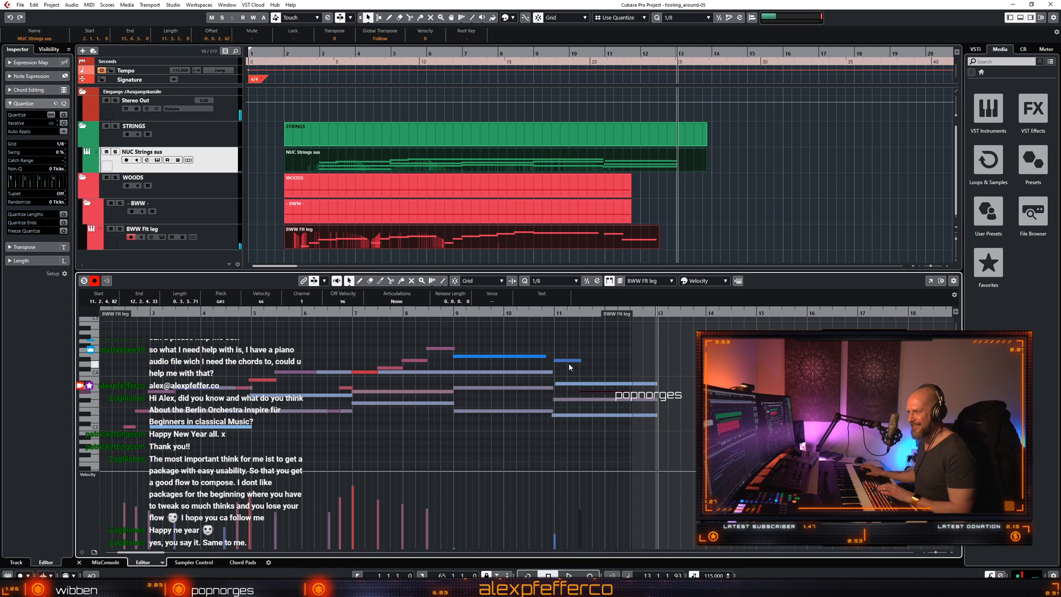
pyautogui.doubleClick(547, 313)
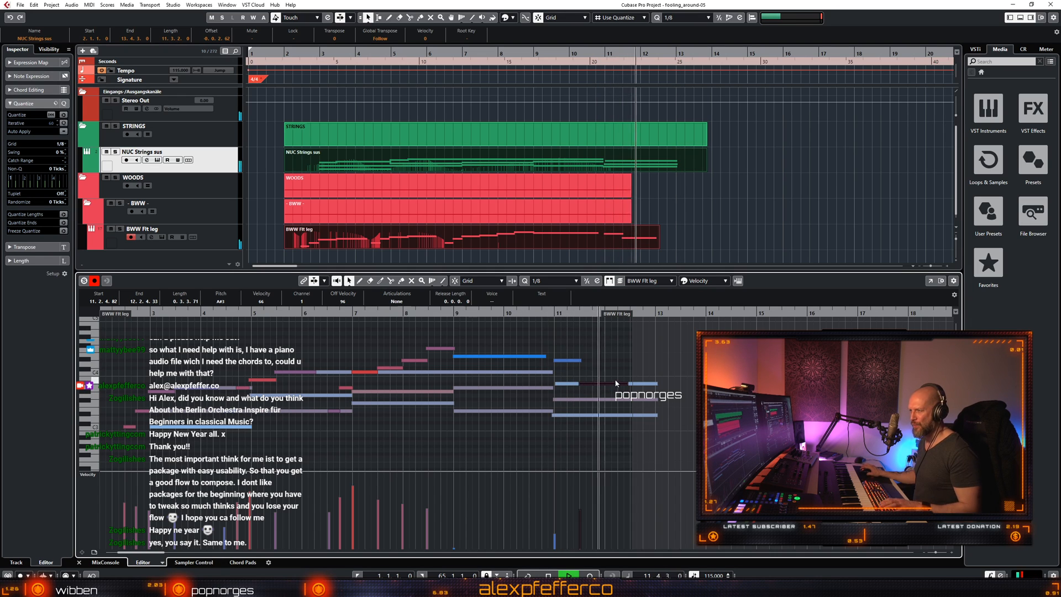
pyautogui.press('space')
# Overlap the NUC Strings sus chords around bar 11, ending the earlier chord at 11.1.1.56 and starting the next at 10.4.3.107.
pyautogui.hotkey('ctrl', 'e')
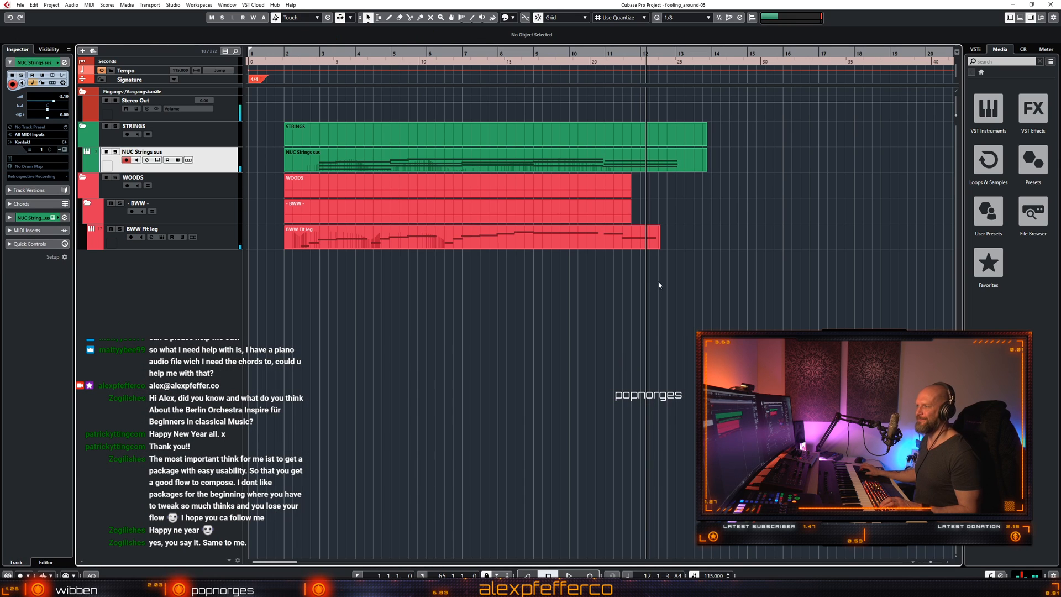
pyautogui.hotkey('ctrl', 'e')
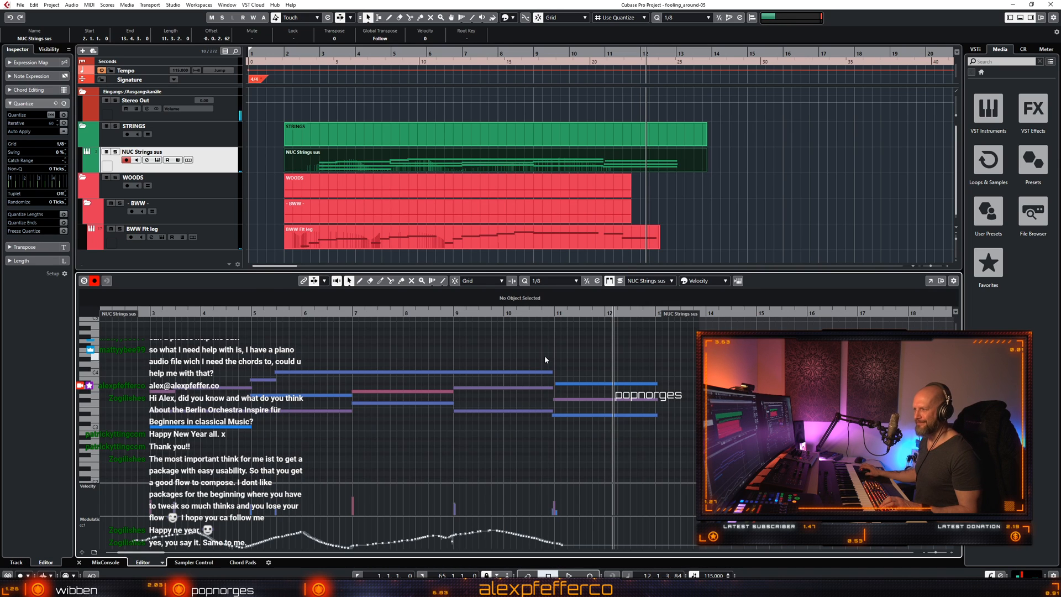
pyautogui.moveTo(545, 360); pyautogui.dragTo(553, 412)
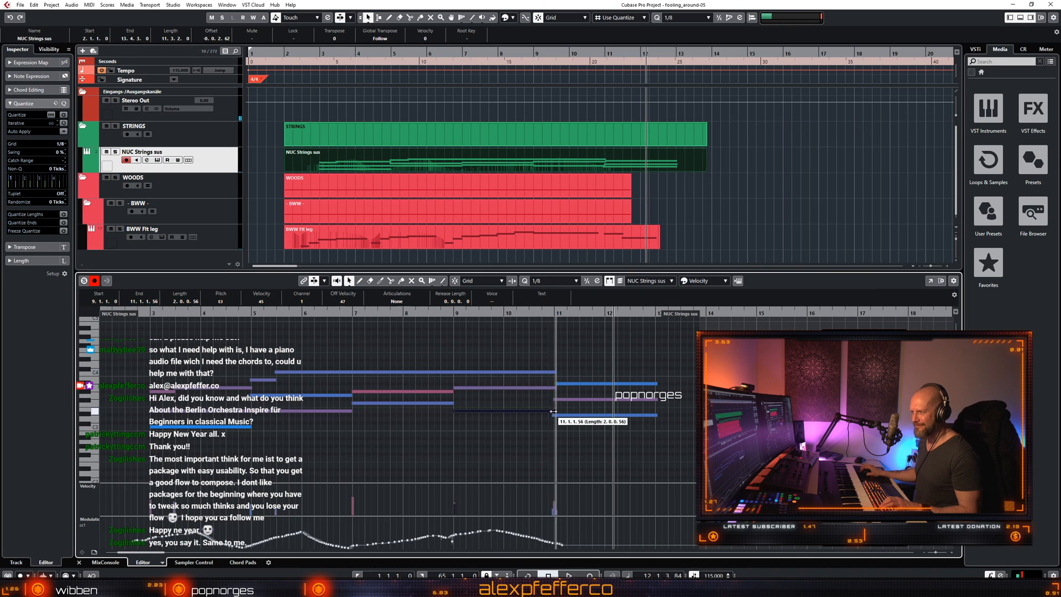
pyautogui.click(571, 372)
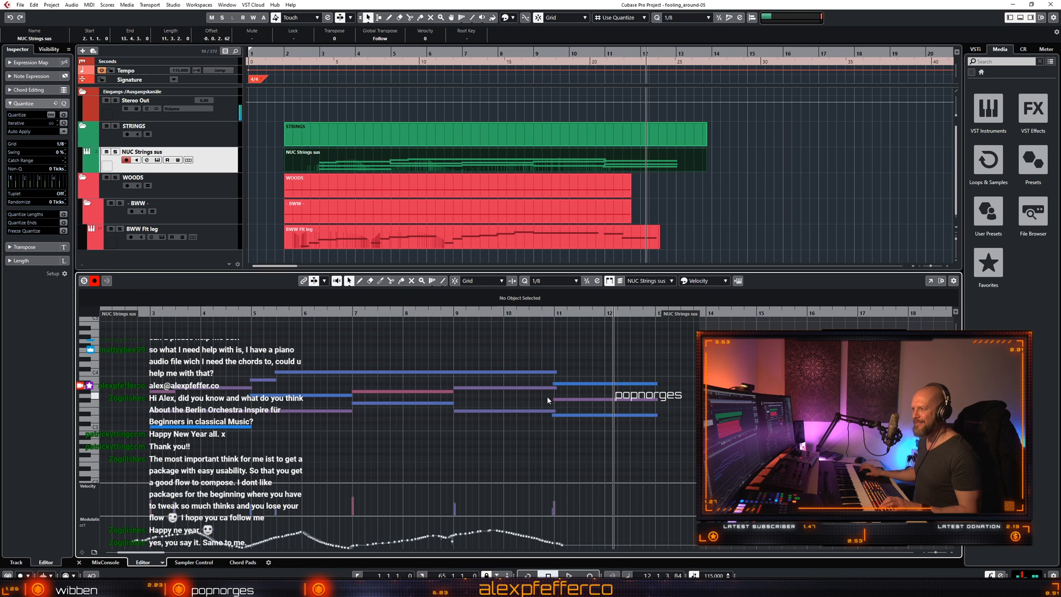
pyautogui.moveTo(554, 399); pyautogui.dragTo(547, 399)
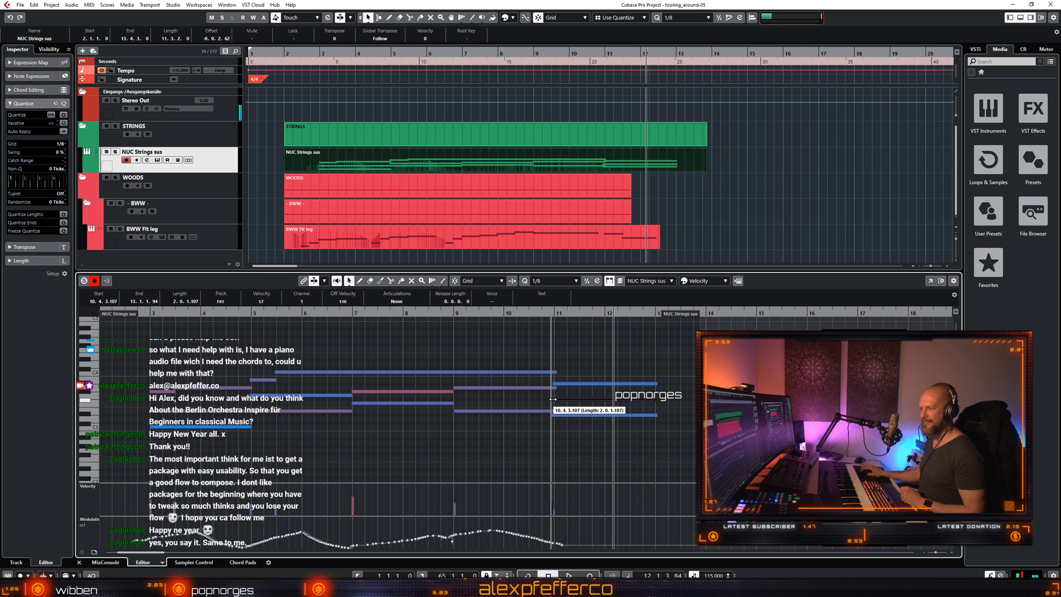
pyautogui.click(536, 406)
pyautogui.hotkey('ctrl', 'e')
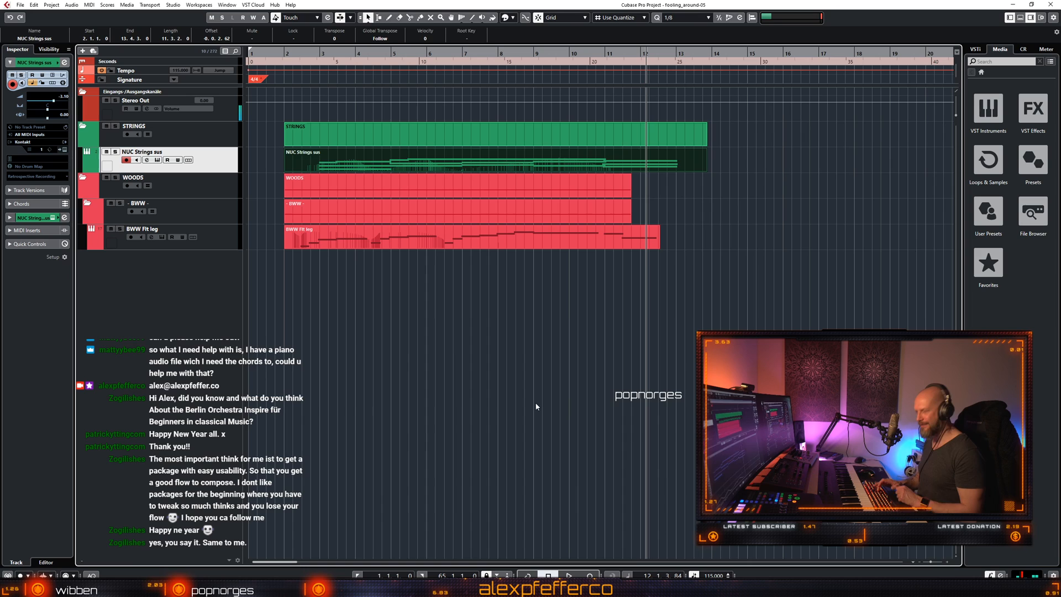
# Extend the end of the BWW Flt leg part to just past bar 13.
pyautogui.click(558, 369)
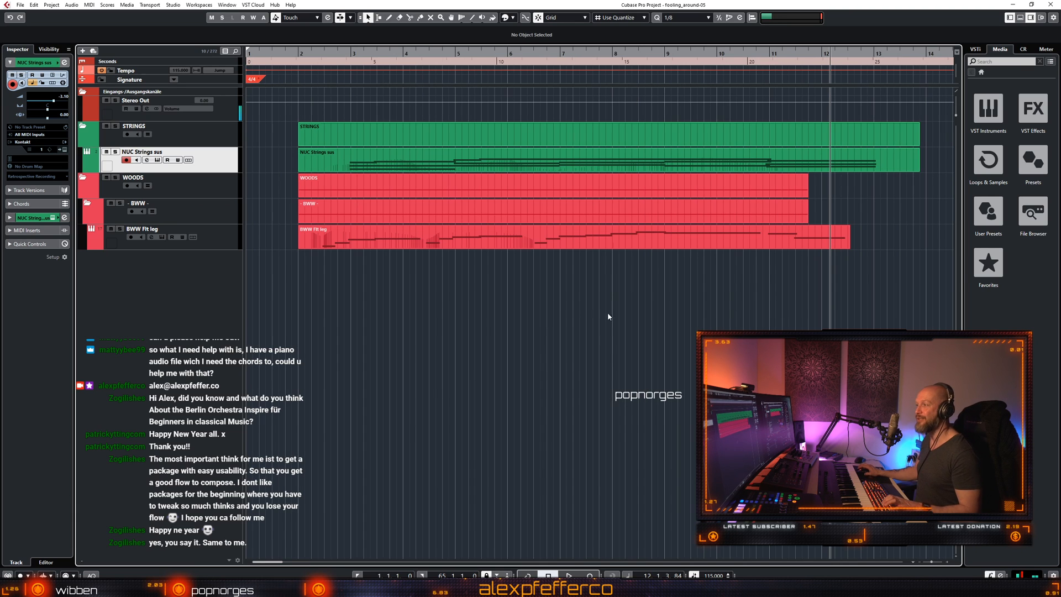
pyautogui.hscroll(3, 725, 304)
pyautogui.hscroll(-3, 668, 314)
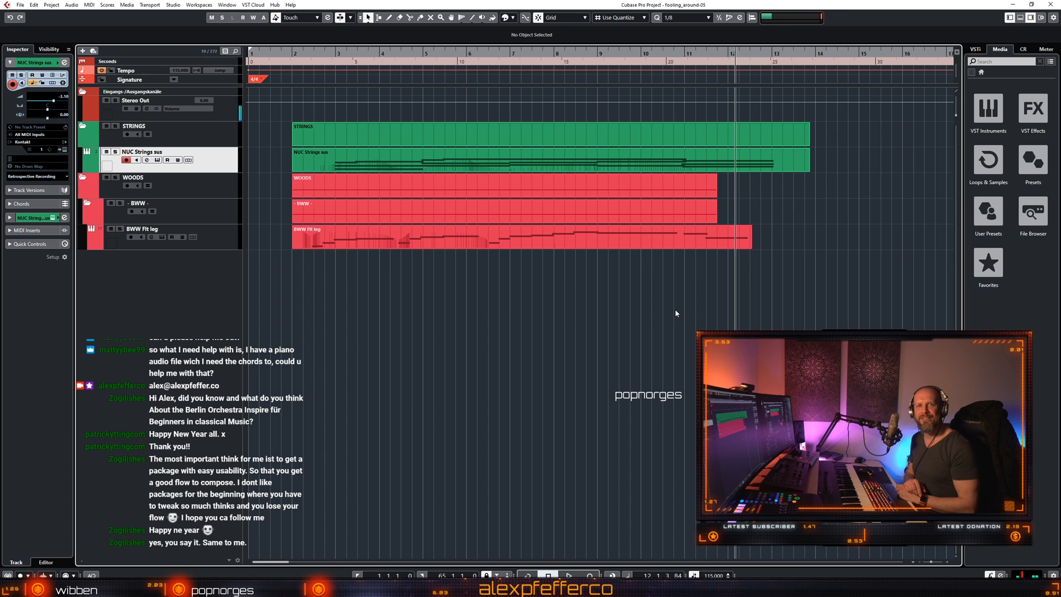
pyautogui.moveTo(751, 247); pyautogui.dragTo(781, 251)
pyautogui.click(770, 270)
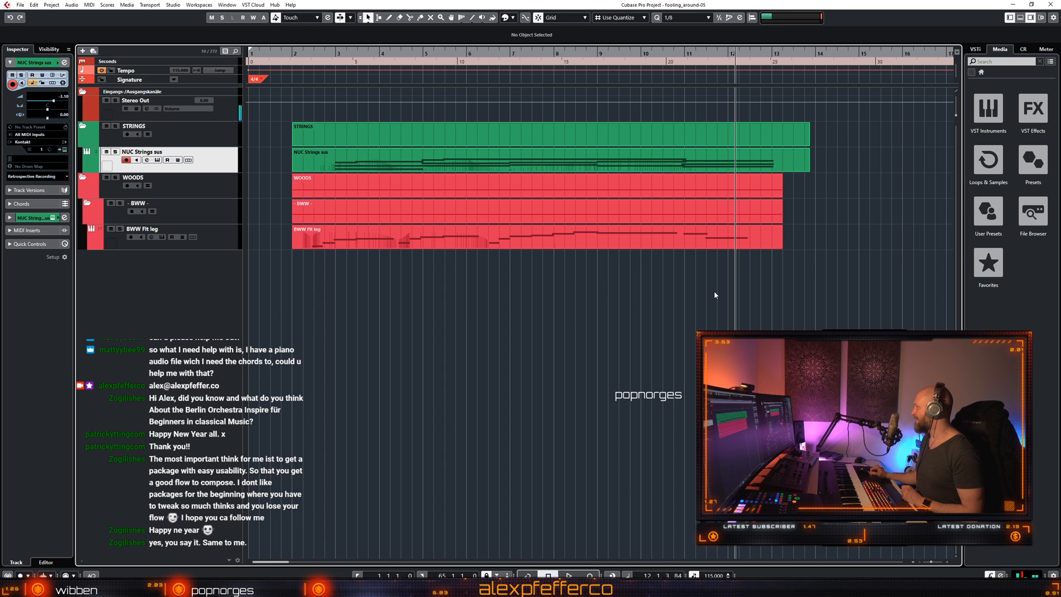
pyautogui.scroll(-2, 668, 307)
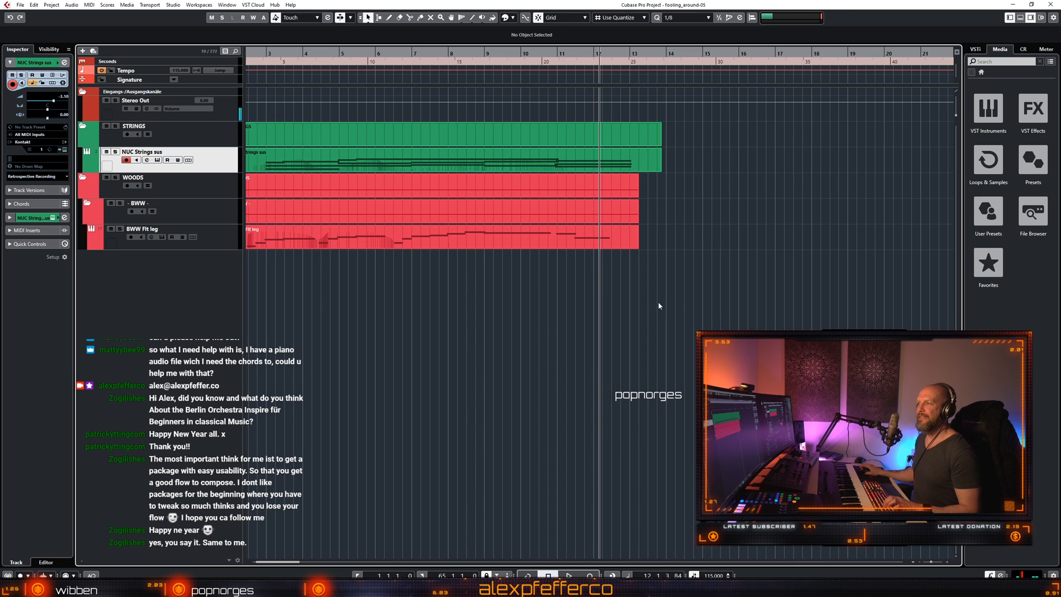
pyautogui.scroll(1, 646, 300)
pyautogui.scroll(-1, 646, 300)
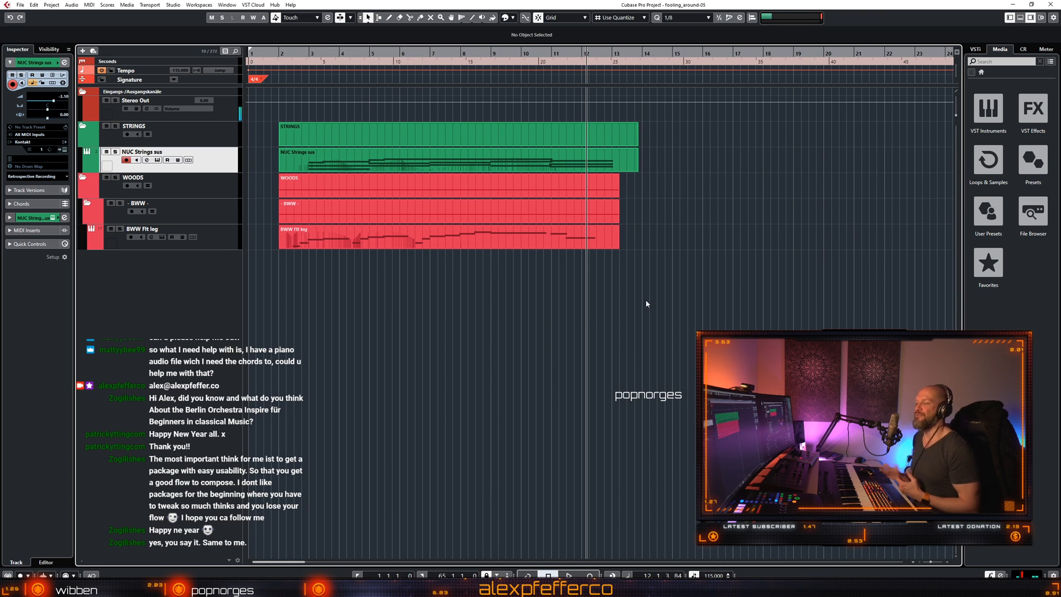
# Extend the BWW Flt leg and NUC Strings sus parts so both end at 17.1.1.0.
pyautogui.click(615, 245)
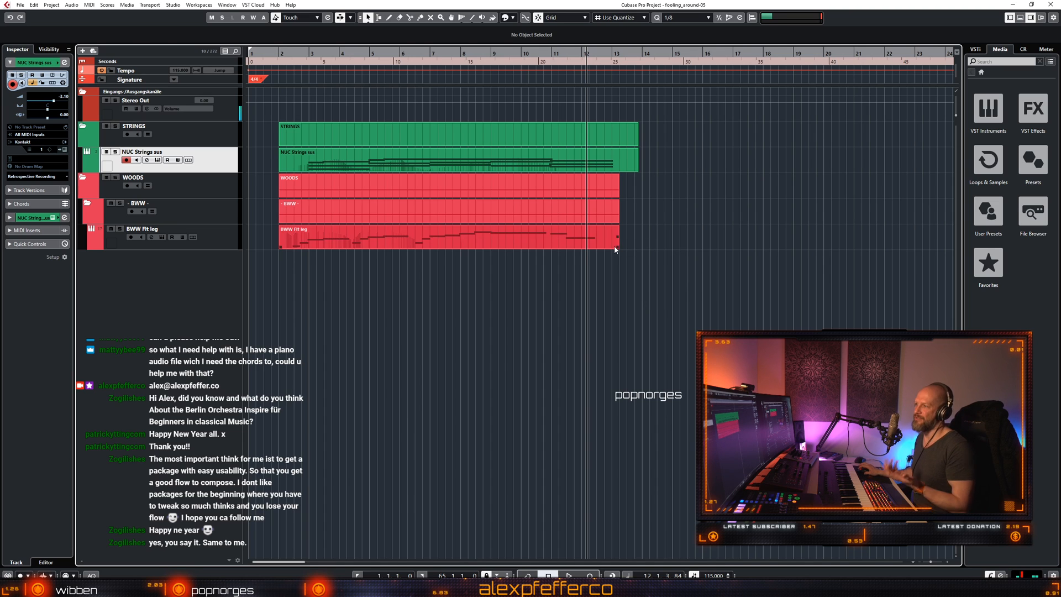
pyautogui.moveTo(619, 247); pyautogui.dragTo(732, 252)
pyautogui.click(636, 169)
pyautogui.moveTo(636, 169); pyautogui.dragTo(733, 169)
pyautogui.click(764, 174)
pyautogui.click(612, 234)
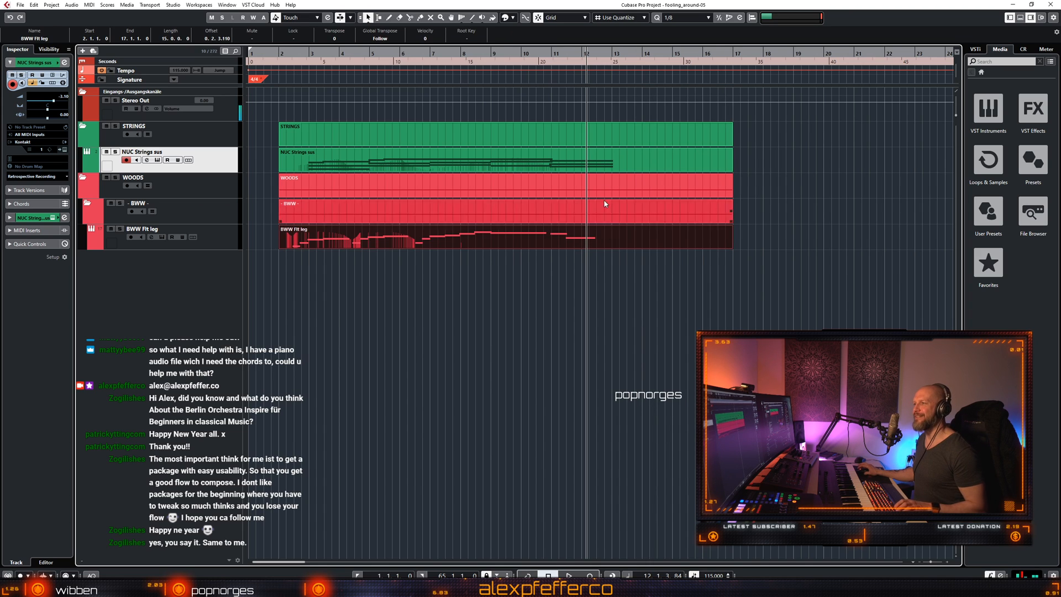
pyautogui.keyDown('shift'); pyautogui.click(600, 172); pyautogui.keyUp('shift')
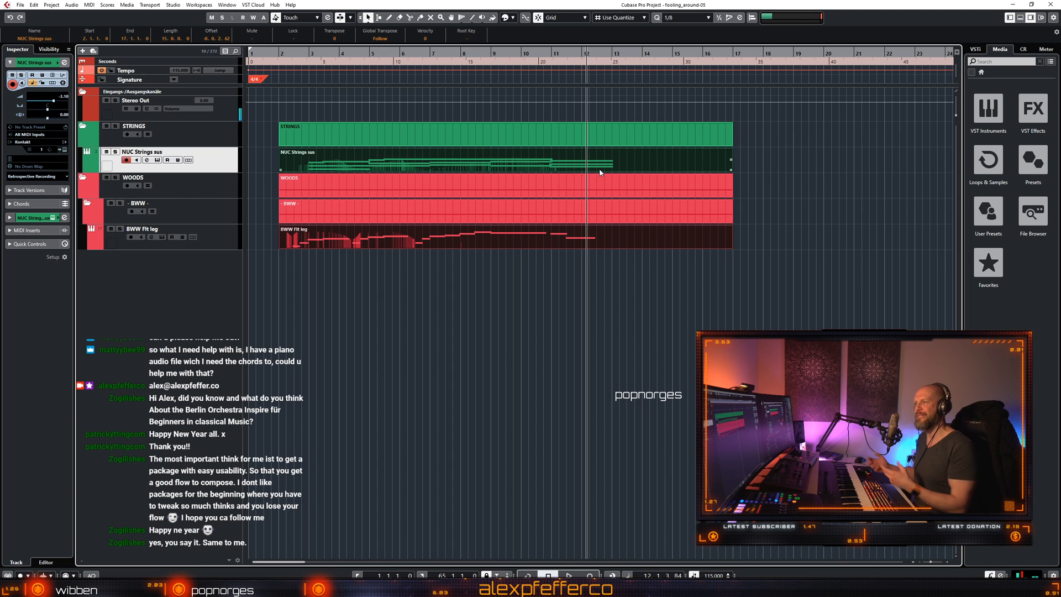
pyautogui.hotkey('ctrl', 'shift', 'a')
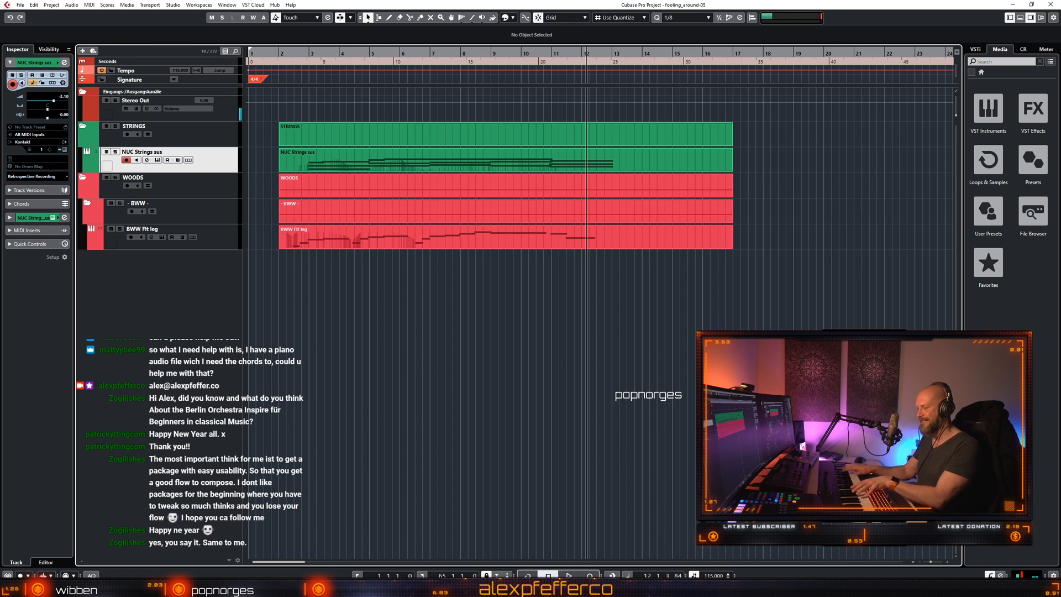
pyautogui.click(576, 239)
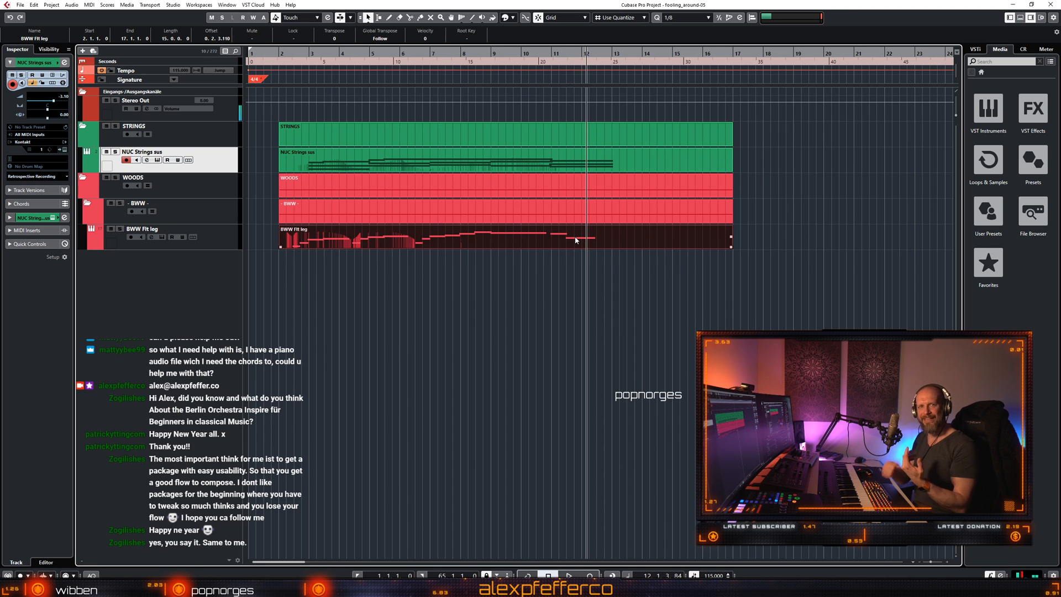
pyautogui.click(570, 276)
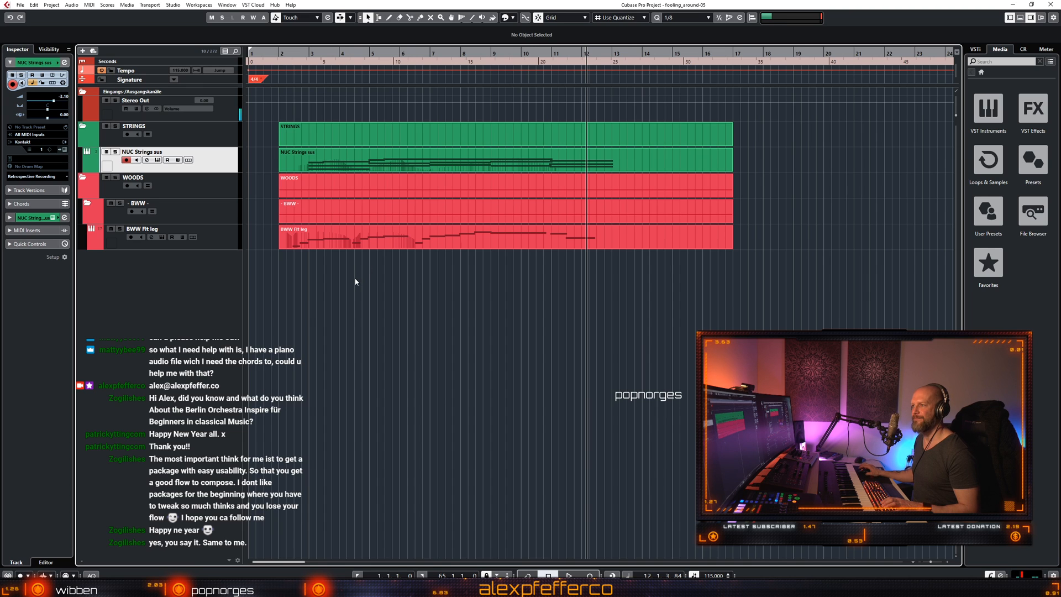
# Play the arrangement from bar 2 to review the strings and flute together.
pyautogui.press('g')
pyautogui.press('g')
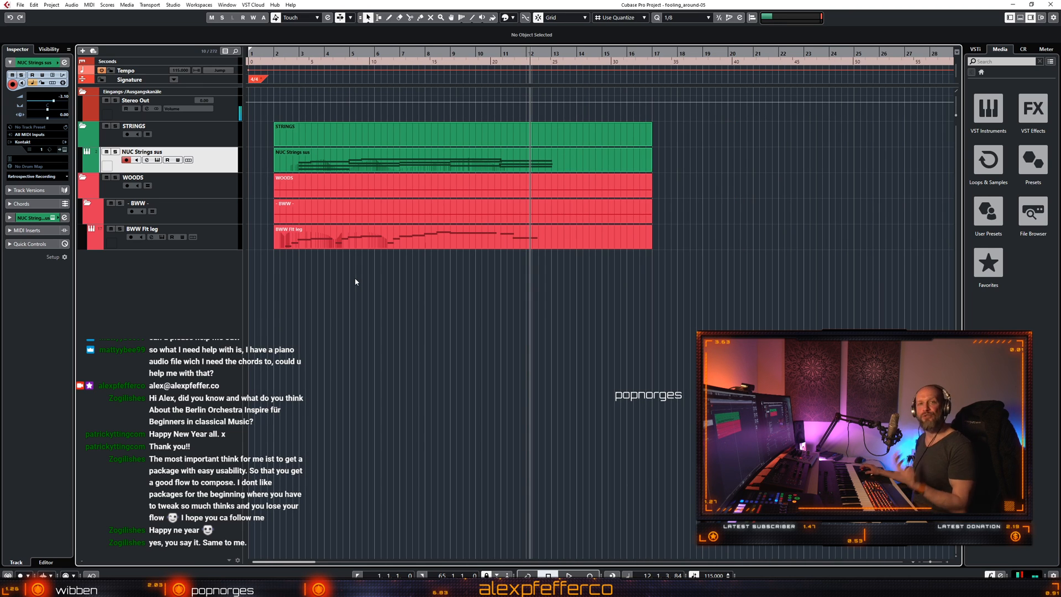
pyautogui.click(286, 60)
pyautogui.press('h')
pyautogui.press('h')
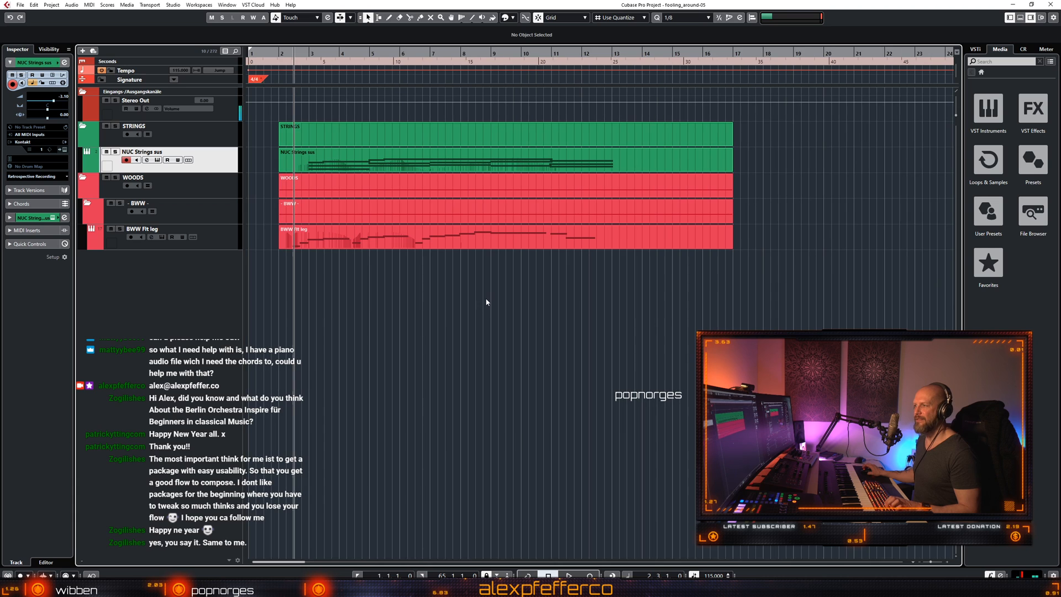
pyautogui.press('space')
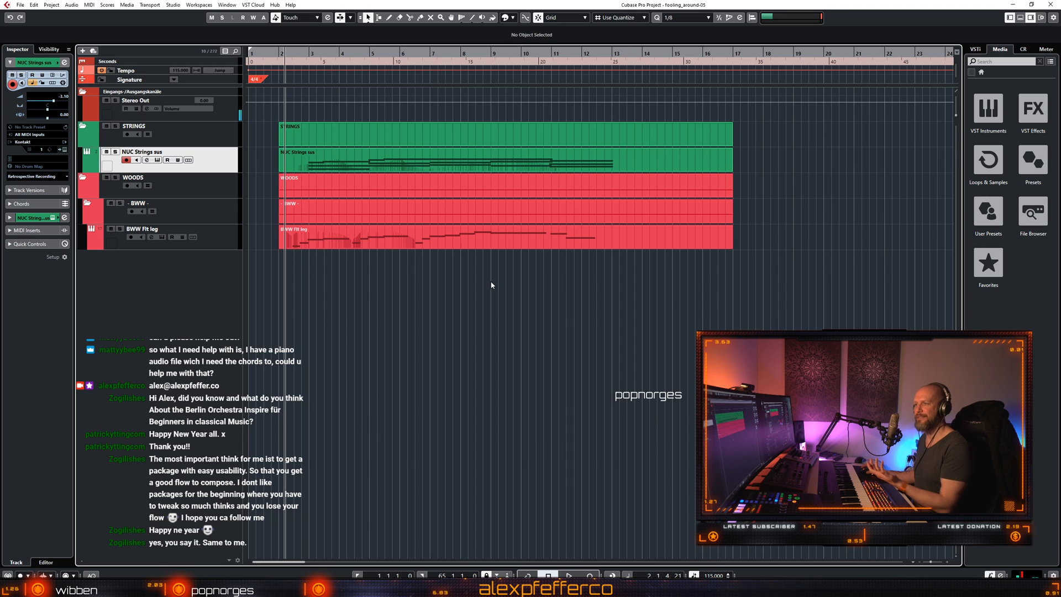
pyautogui.press('space')
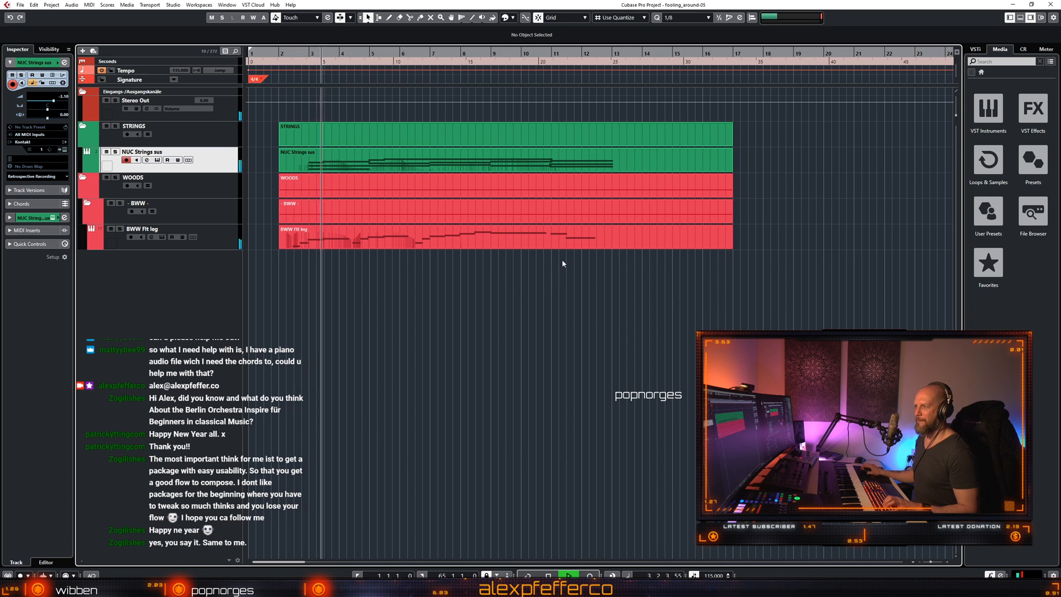
pyautogui.press('h')
pyautogui.press('g')
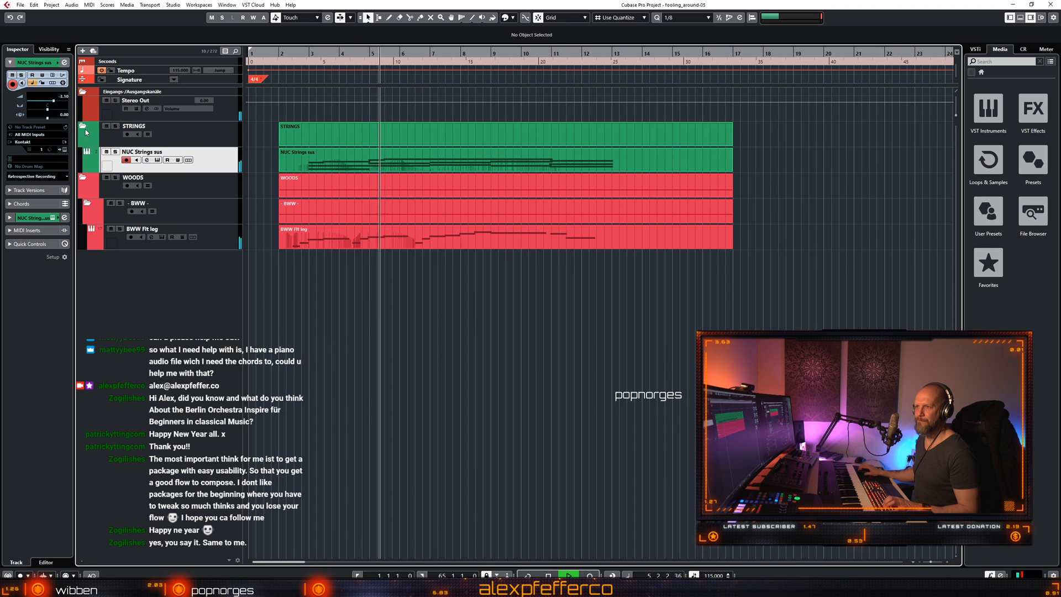
pyautogui.click(417, 316)
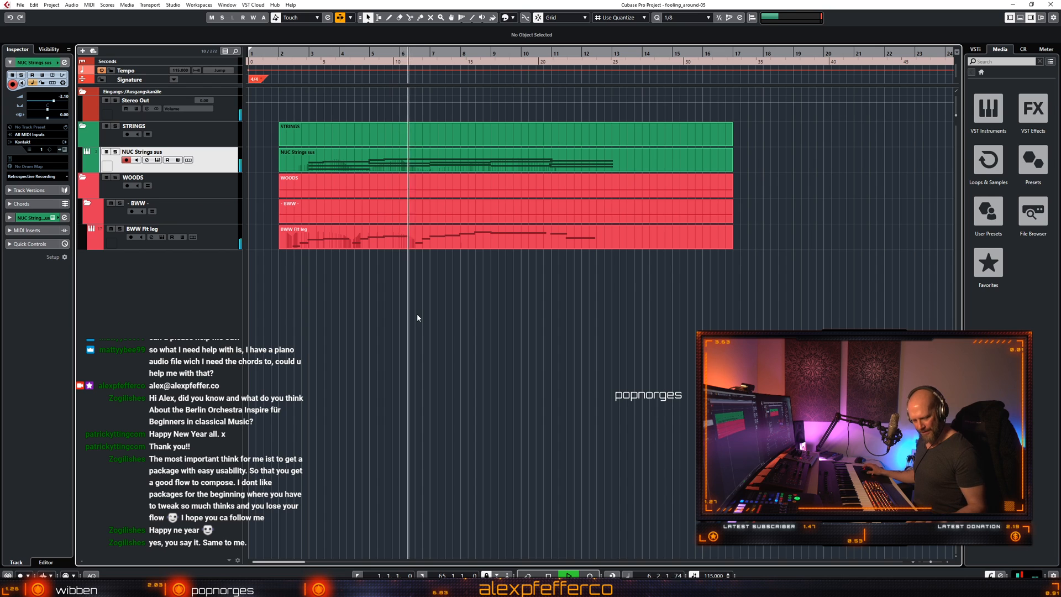
# Show the full track list, open the NUC Strings sus part for note editing and stop playback.
pyautogui.hotkey('ctrl', 'shift', 'a')
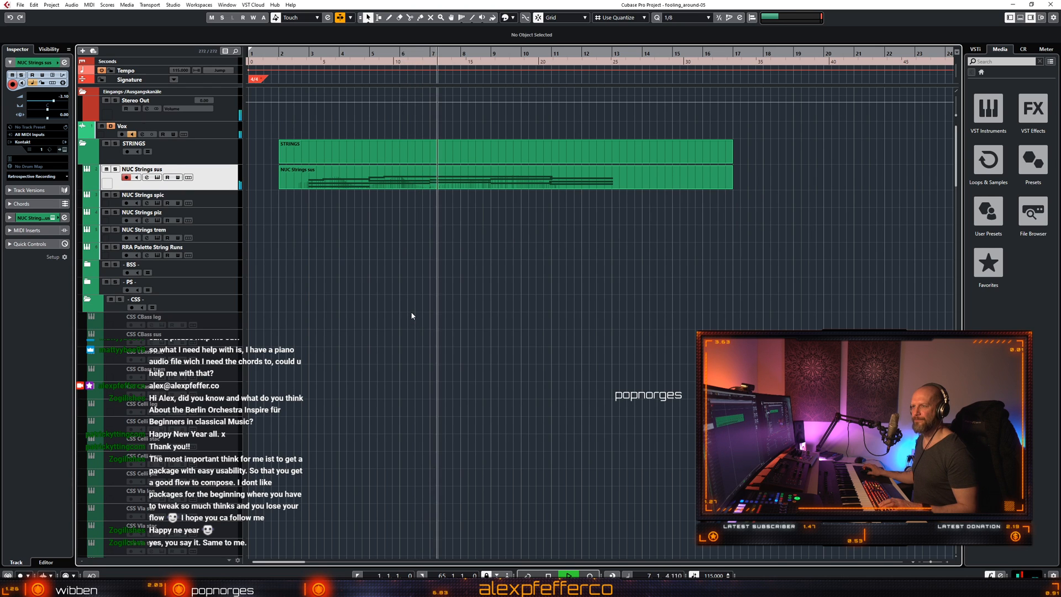
pyautogui.doubleClick(409, 180)
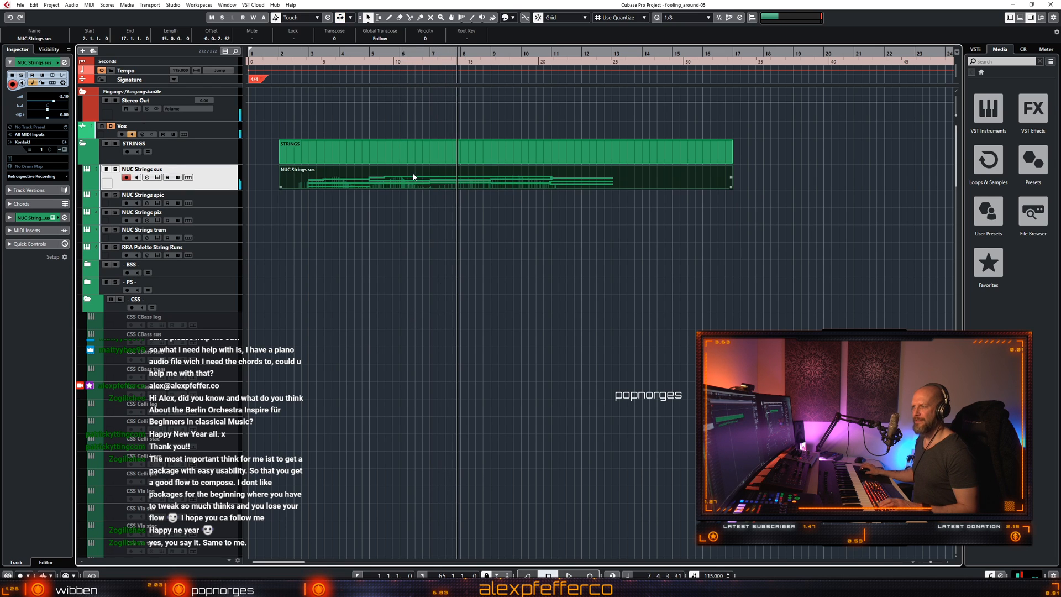
pyautogui.press('space')
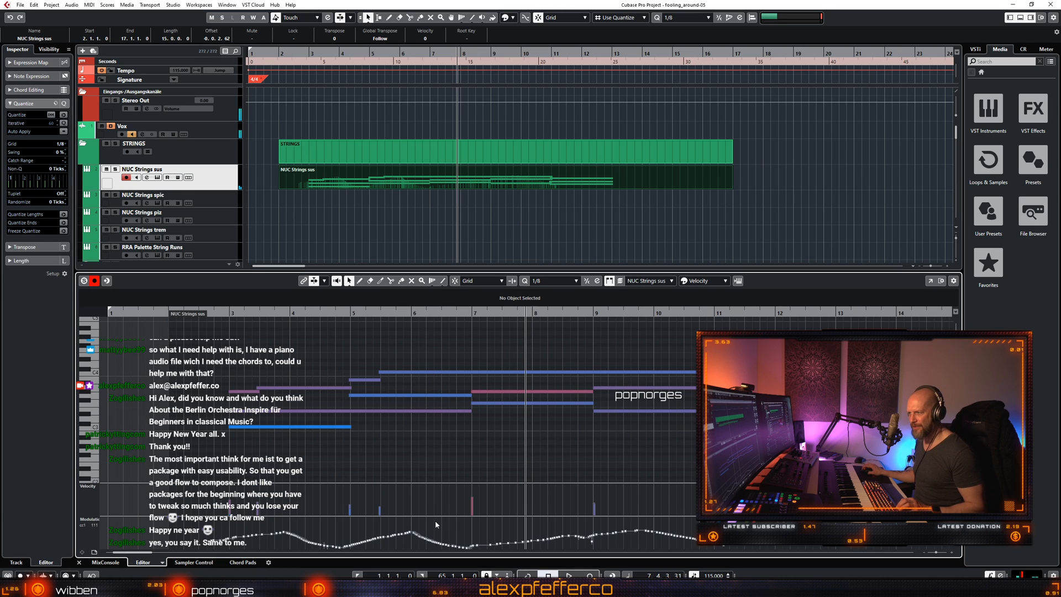
# Redraw the NUC Strings sus modulation dip around bar 7 in an enlarged lane and replay from just before bar 3.
pyautogui.moveTo(439, 516); pyautogui.dragTo(438, 487)
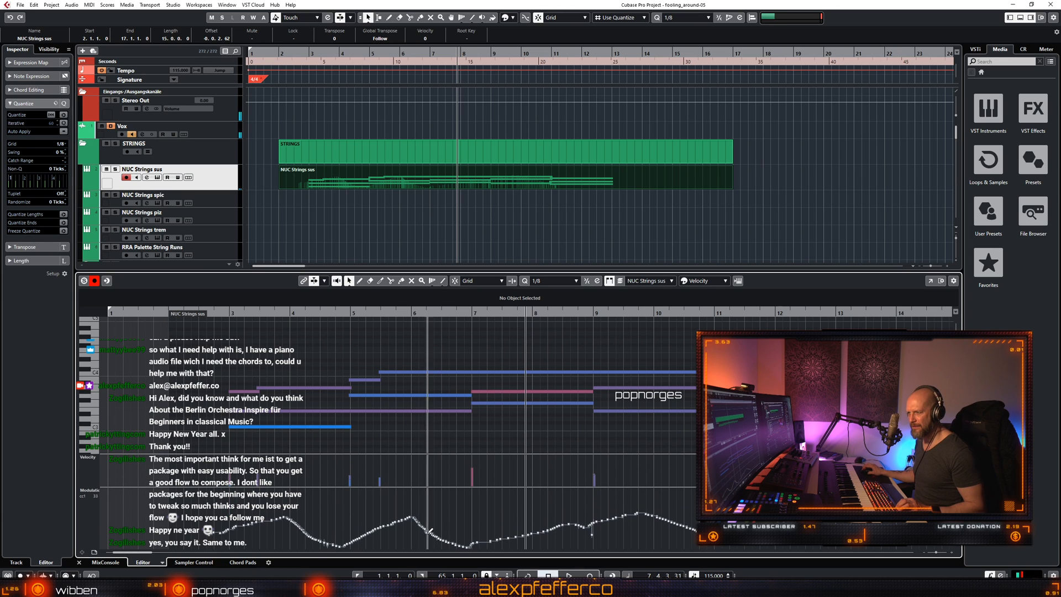
pyautogui.moveTo(447, 542); pyautogui.dragTo(492, 546)
pyautogui.click(215, 312)
pyautogui.press('space')
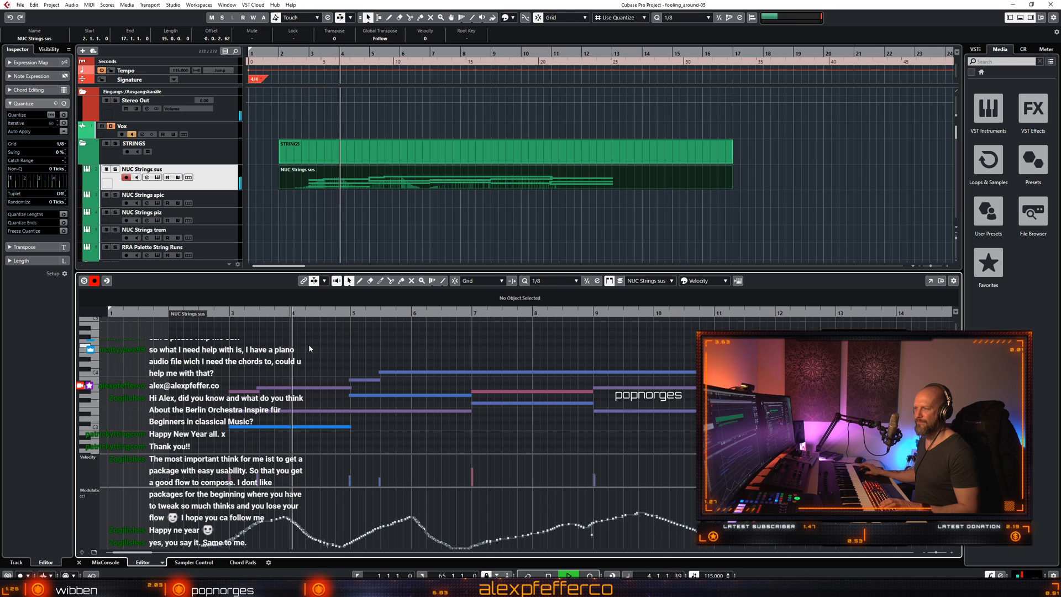
# Toggle auto-scroll and open the MixConsole while the strings keep playing.
pyautogui.press('f')
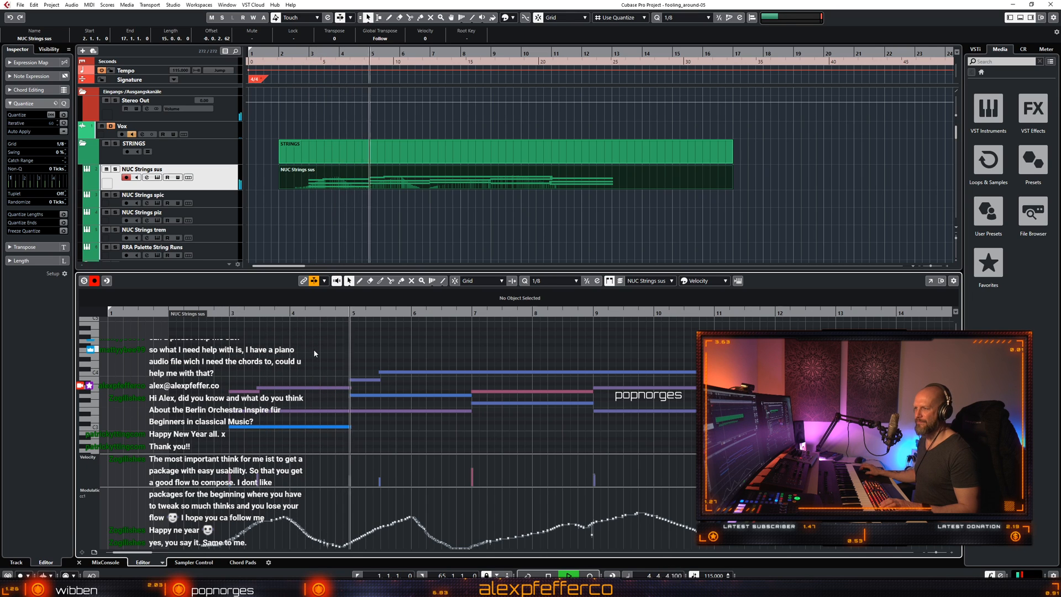
pyautogui.press('F3')
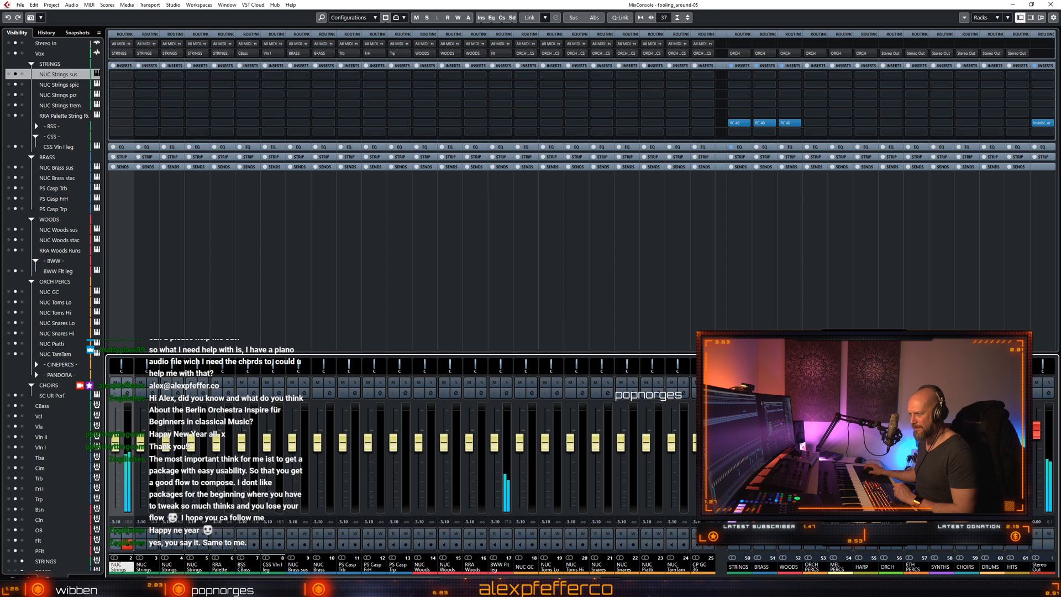
# Examine the first mixer channels, close the MixConsole and stop playback.
pyautogui.hscroll(-2, 216, 526)
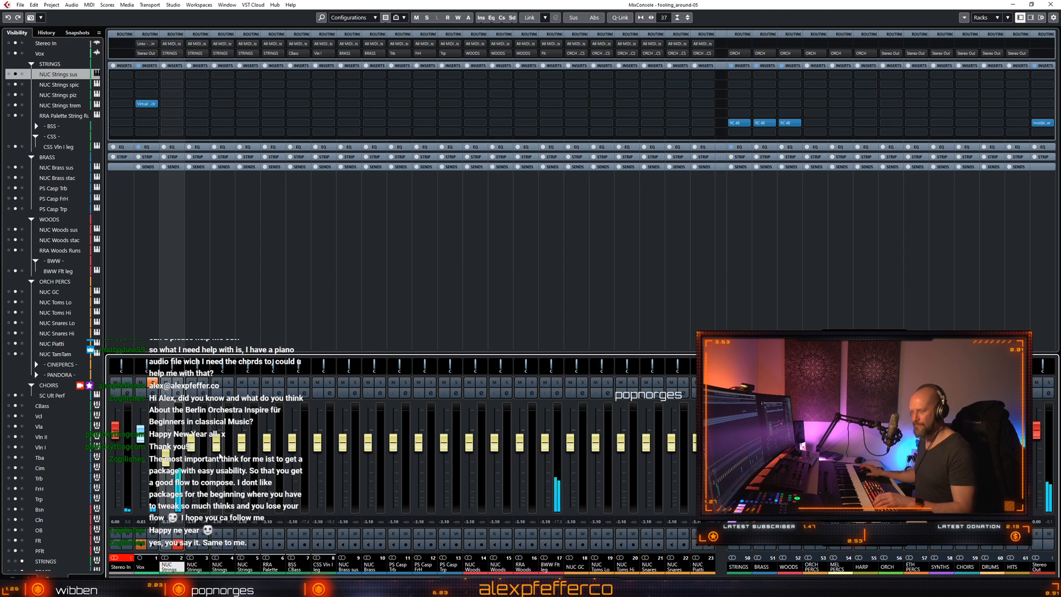
pyautogui.press('F3')
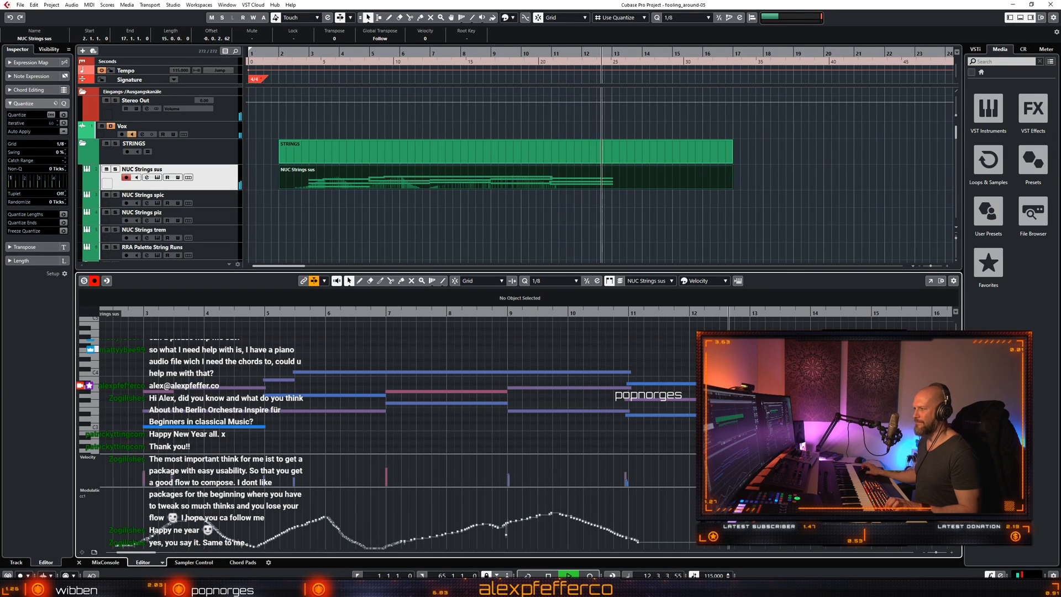
pyautogui.press('space')
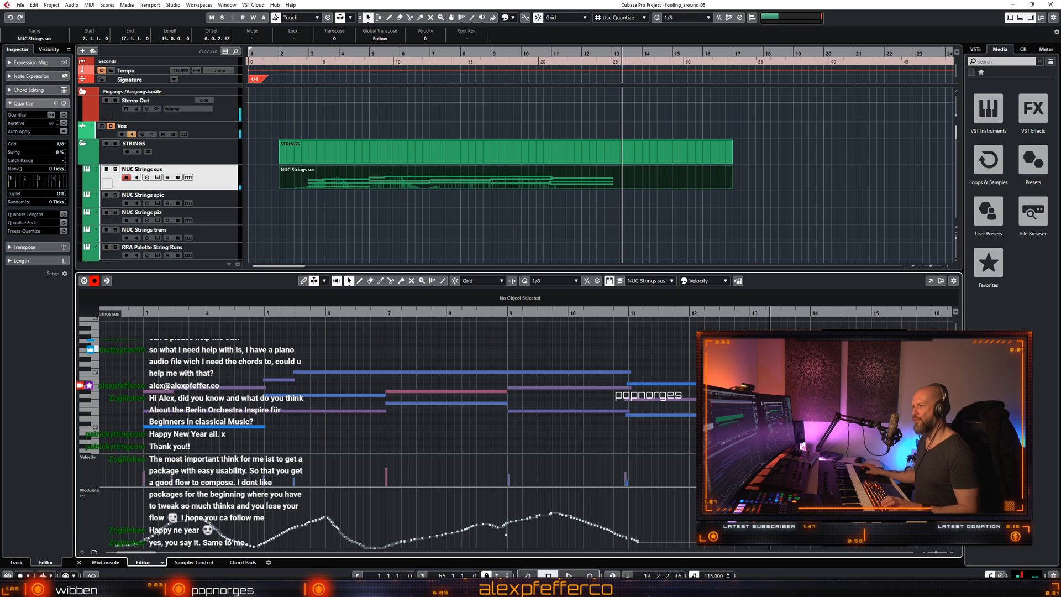
# Place the playhead just before bar 3 and close the note editor.
pyautogui.click(707, 240)
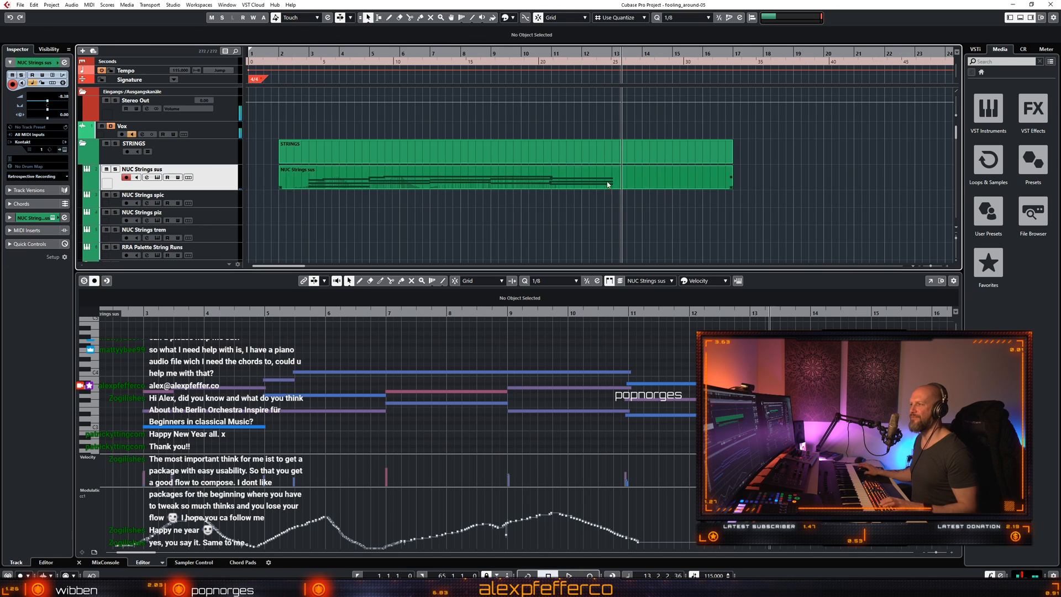
pyautogui.press('g')
pyautogui.press('g')
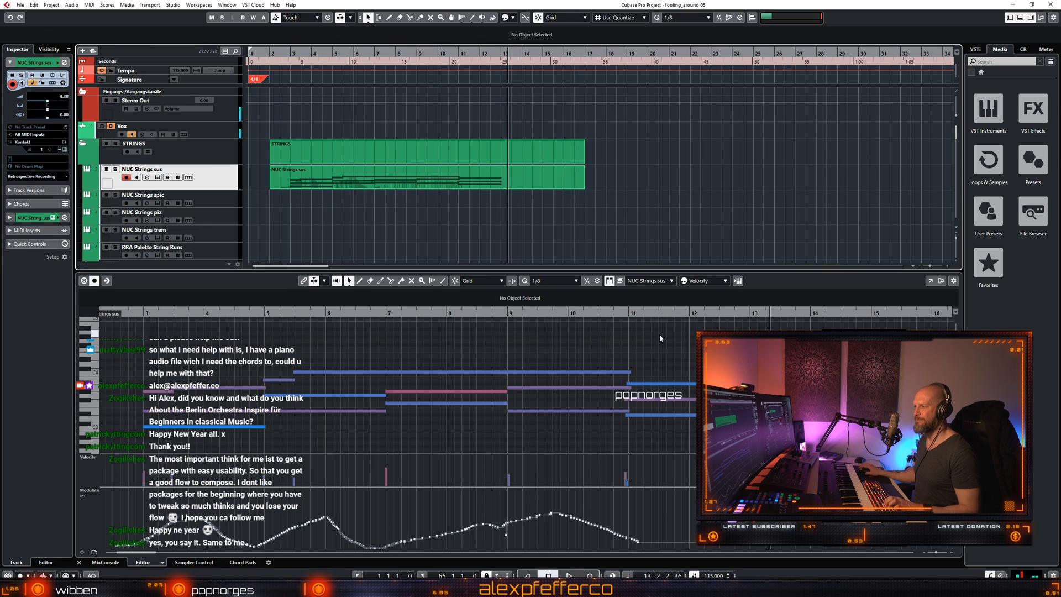
pyautogui.click(655, 348)
pyautogui.hscroll(-4, 648, 362)
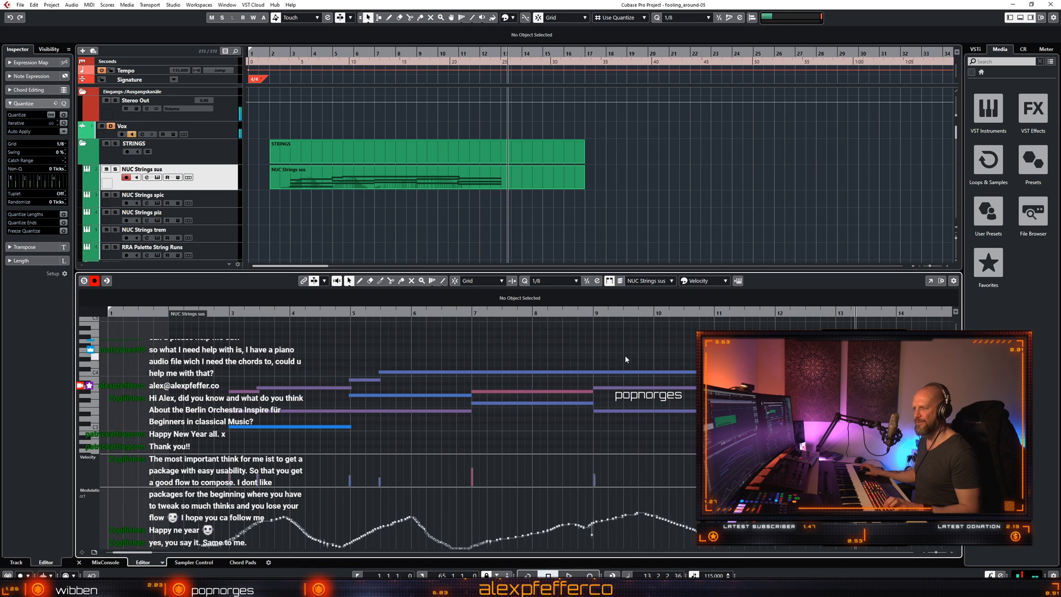
pyautogui.click(218, 314)
pyautogui.hotkey('ctrl', 'alt', 'e')
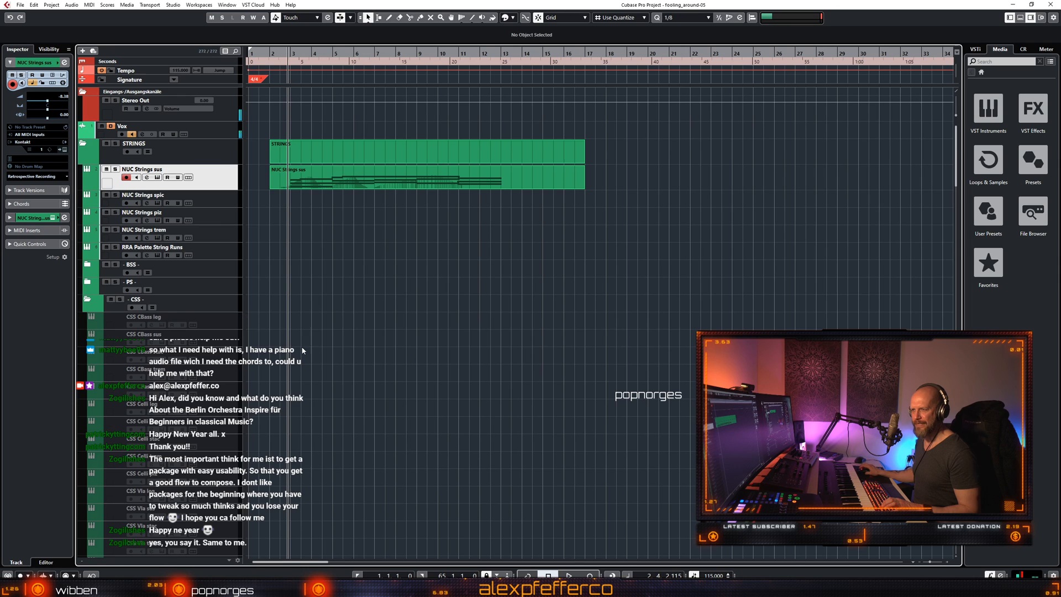
# Activate the CSS Celli leg track in the CSS folder for playing.
pyautogui.scroll(-3, 304, 349)
pyautogui.scroll(2, 305, 349)
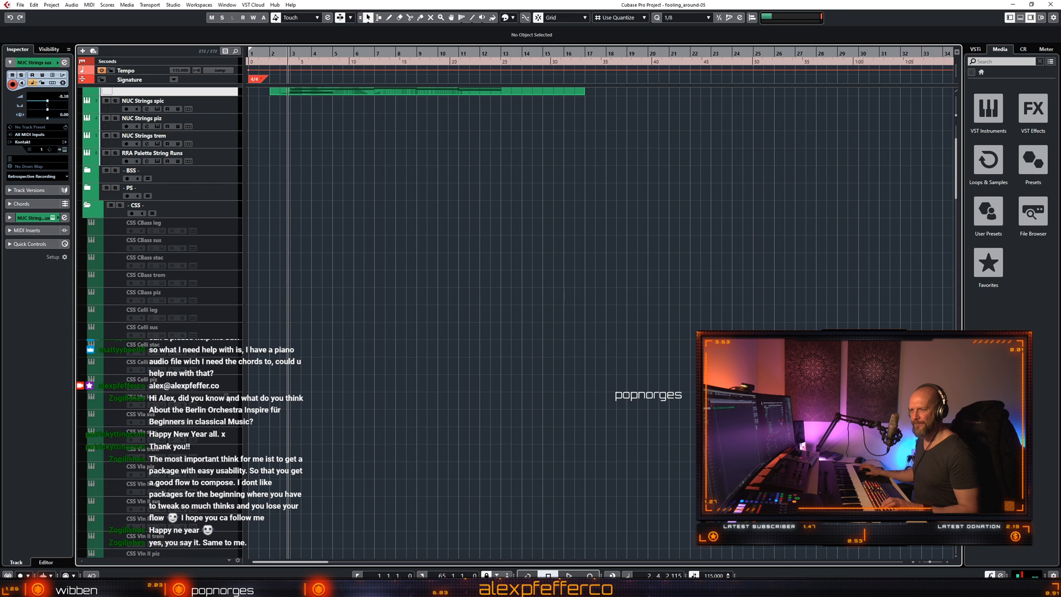
pyautogui.click(221, 315)
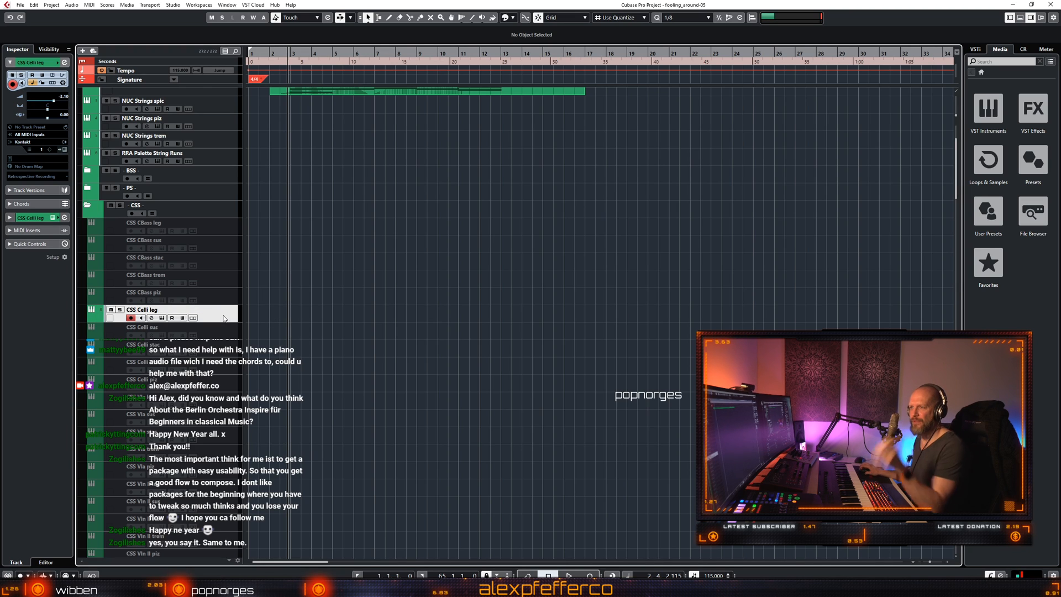
# Unfold the BSS folder to load the BSS Celli leg track, and save the project as new version fooling_around-06.
pyautogui.click(87, 171)
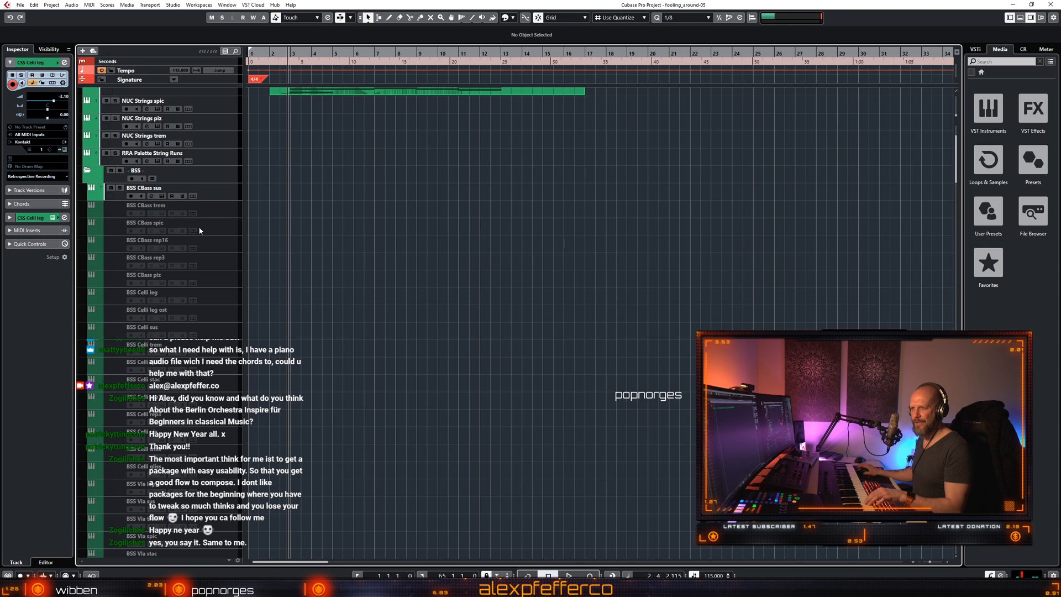
pyautogui.scroll(-3, 309, 273)
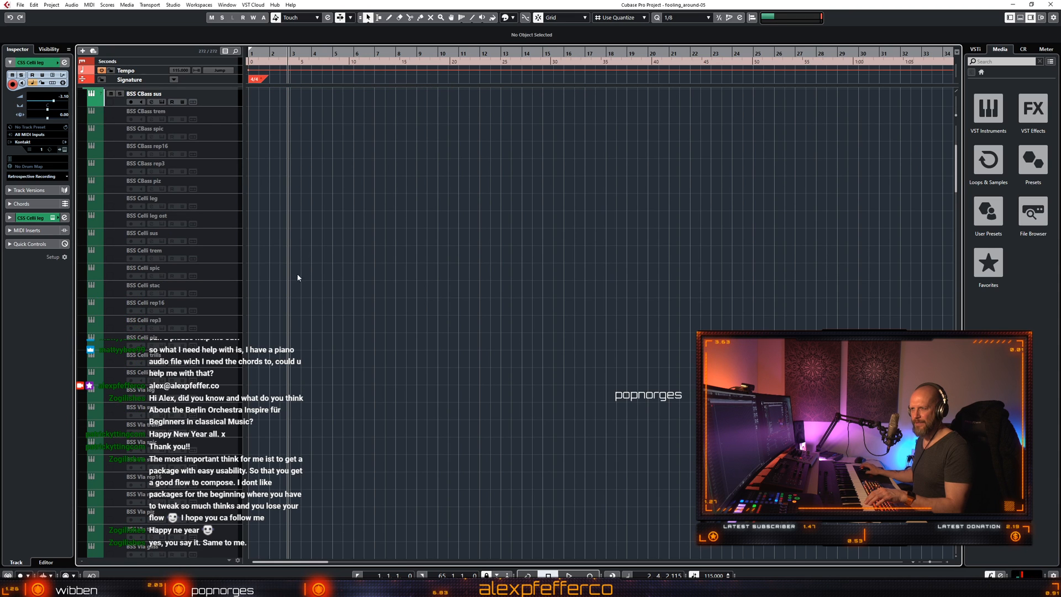
pyautogui.click(233, 204)
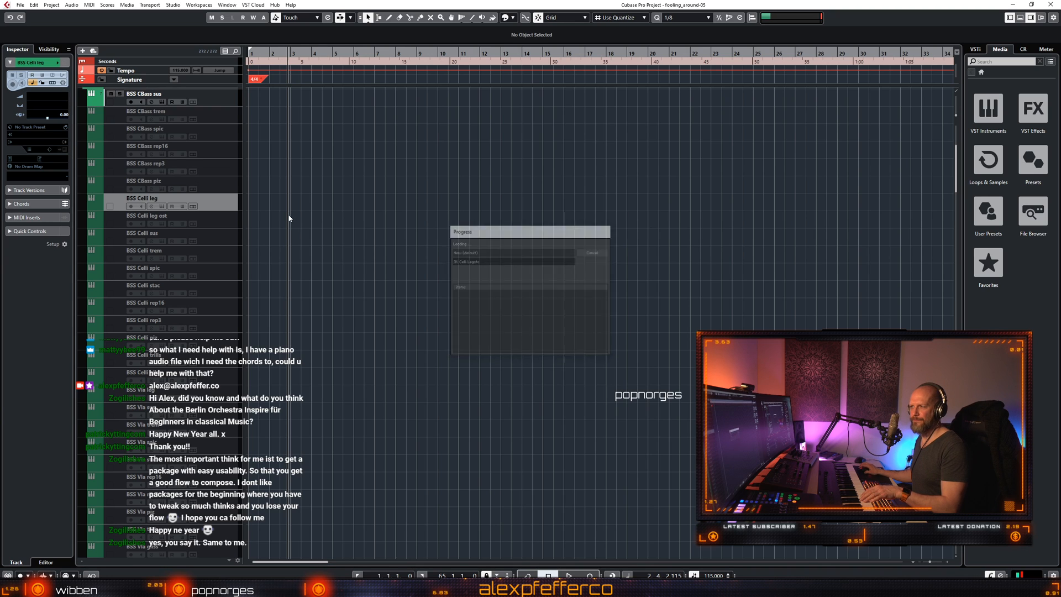
pyautogui.scroll(6, 343, 219)
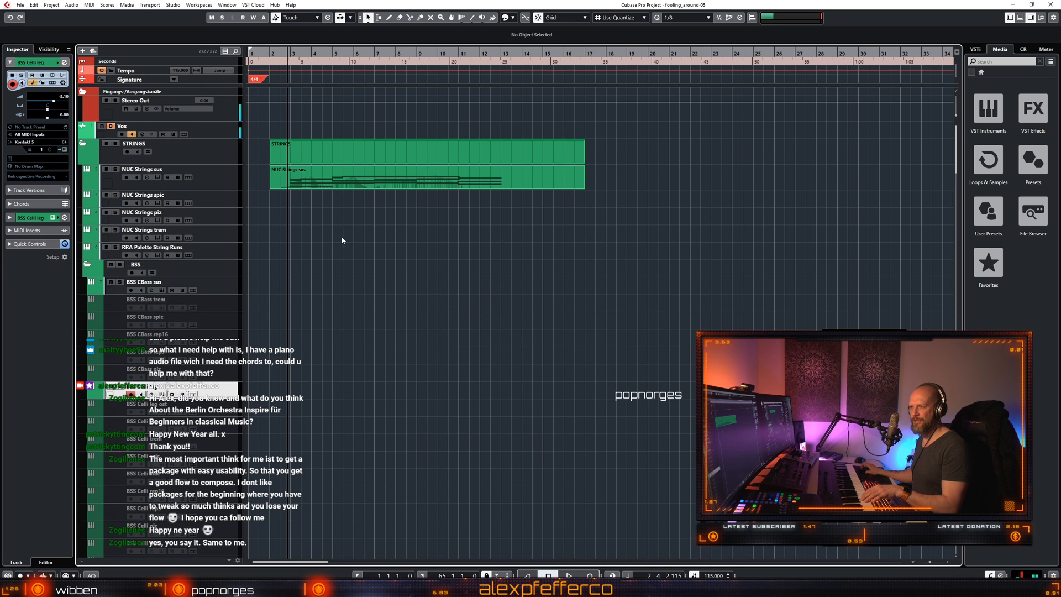
pyautogui.hotkey('ctrl', 'alt', 's')
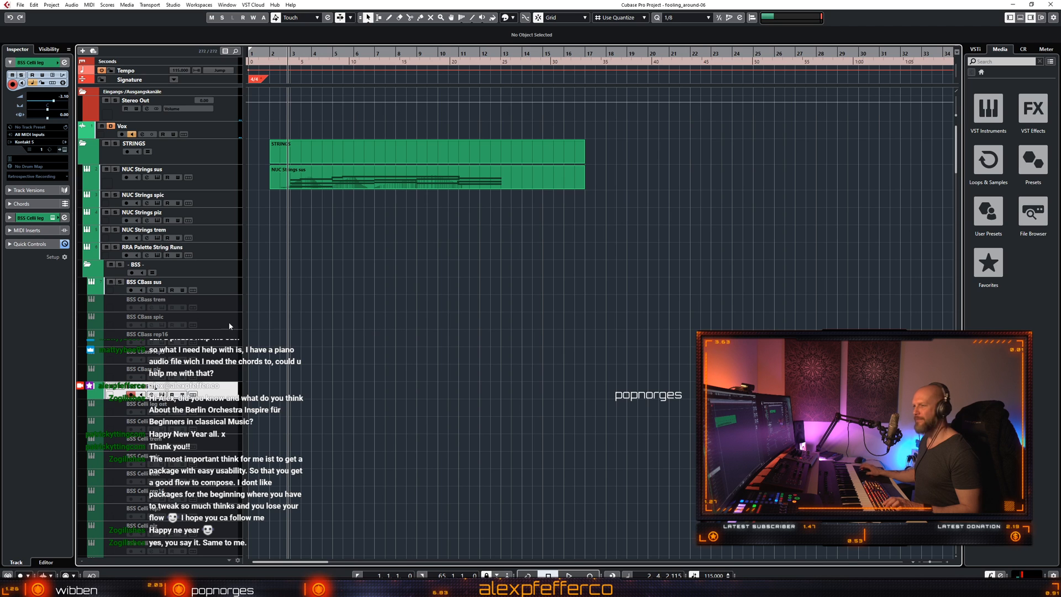
# Record-enable CSS Celli leg together with BSS Celli leg to layer the two cello sounds.
pyautogui.scroll(-10, 349, 359)
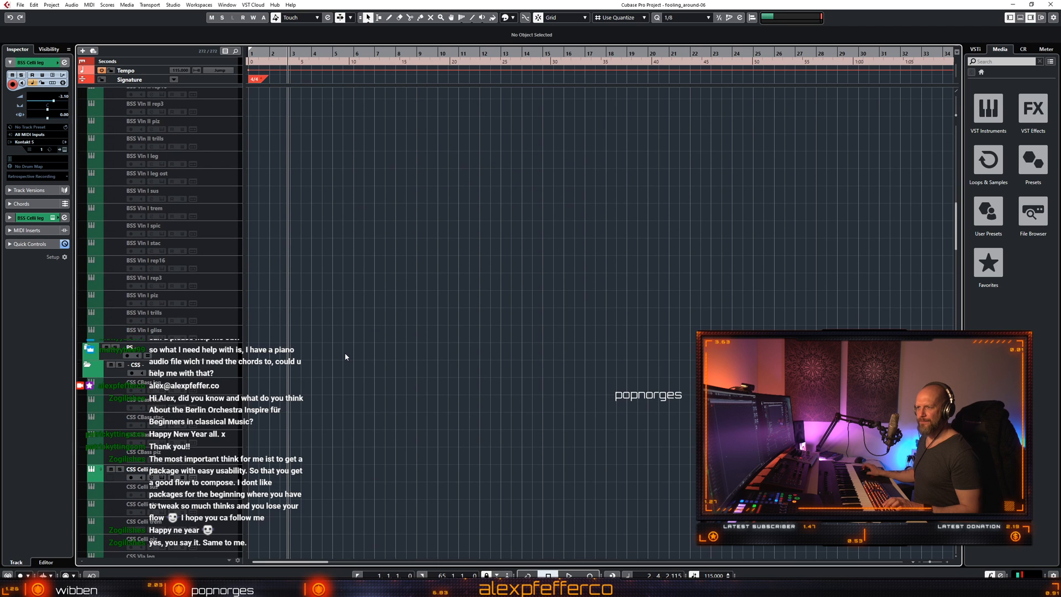
pyautogui.scroll(12, 343, 367)
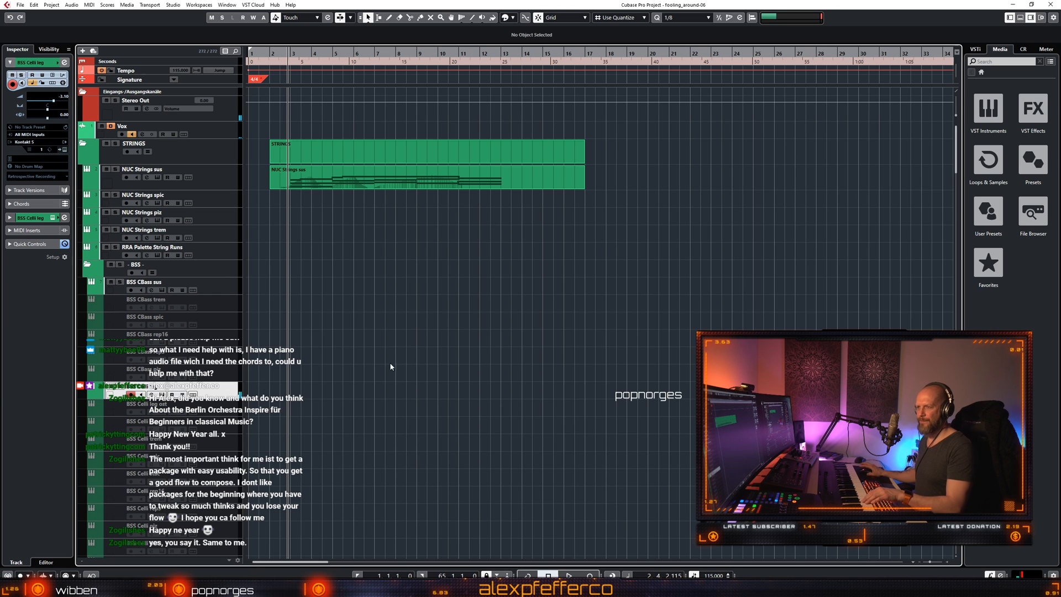
pyautogui.scroll(-10, 401, 369)
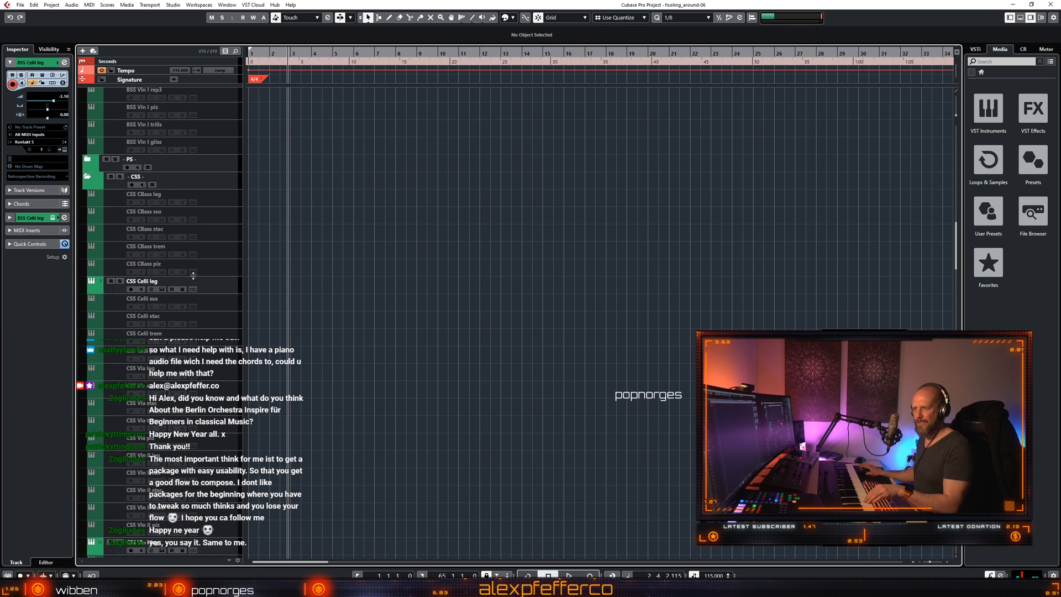
pyautogui.click(131, 290)
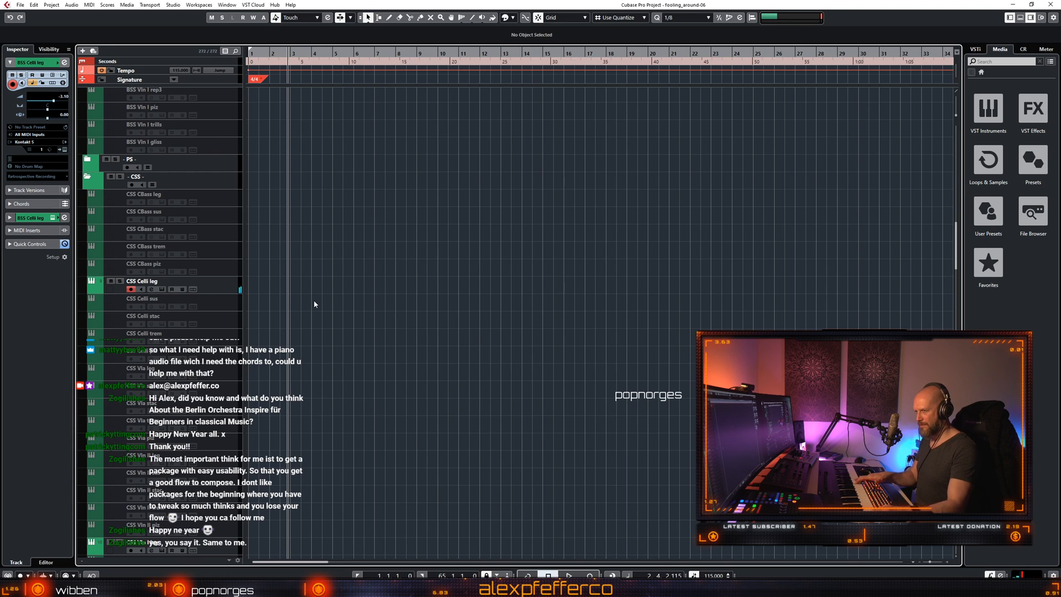
# Disarm BSS Celli leg to audition CSS Celli leg alone, and re-arm it so both cello tracks play together.
pyautogui.scroll(10, 332, 297)
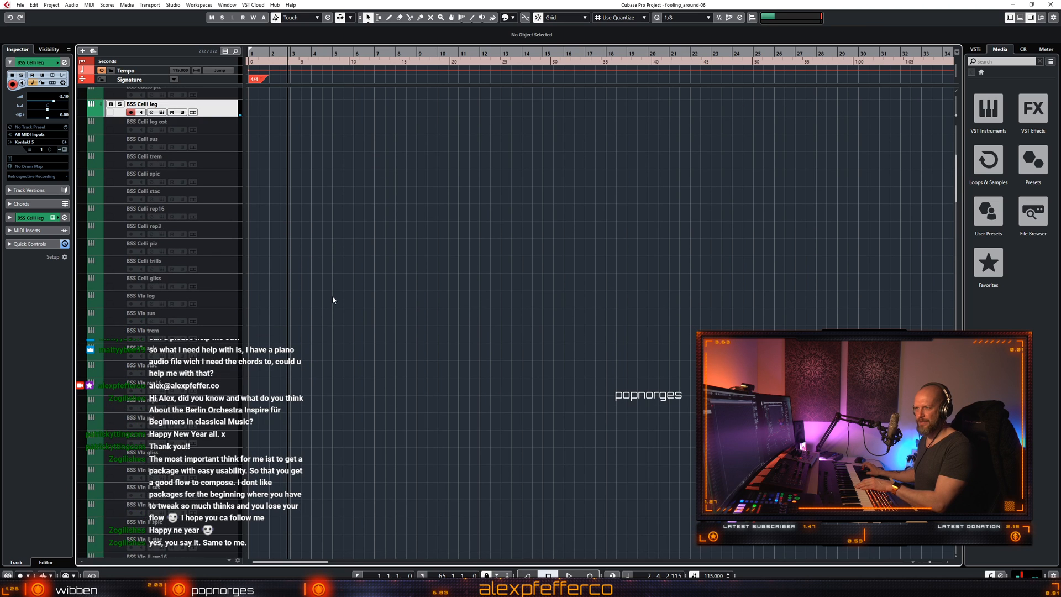
pyautogui.click(131, 300)
pyautogui.scroll(-10, 336, 304)
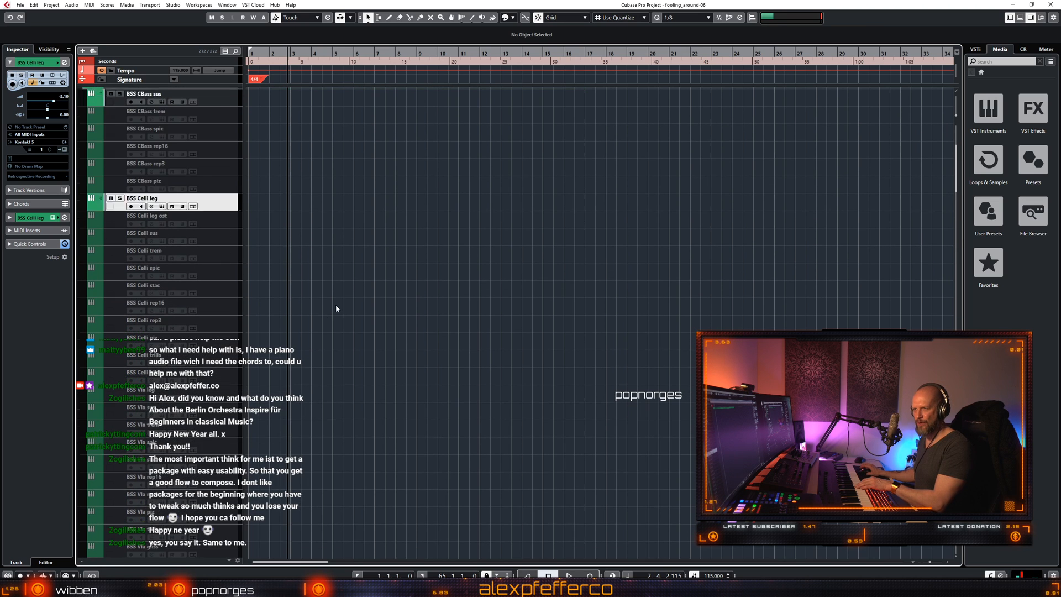
pyautogui.scroll(-5, 334, 368)
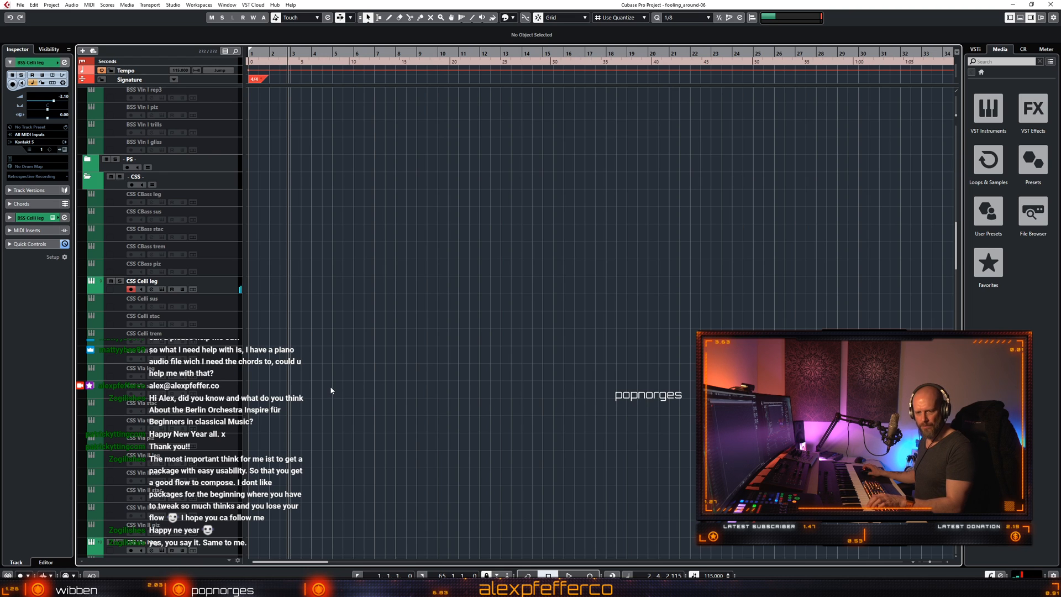
pyautogui.scroll(15, 341, 373)
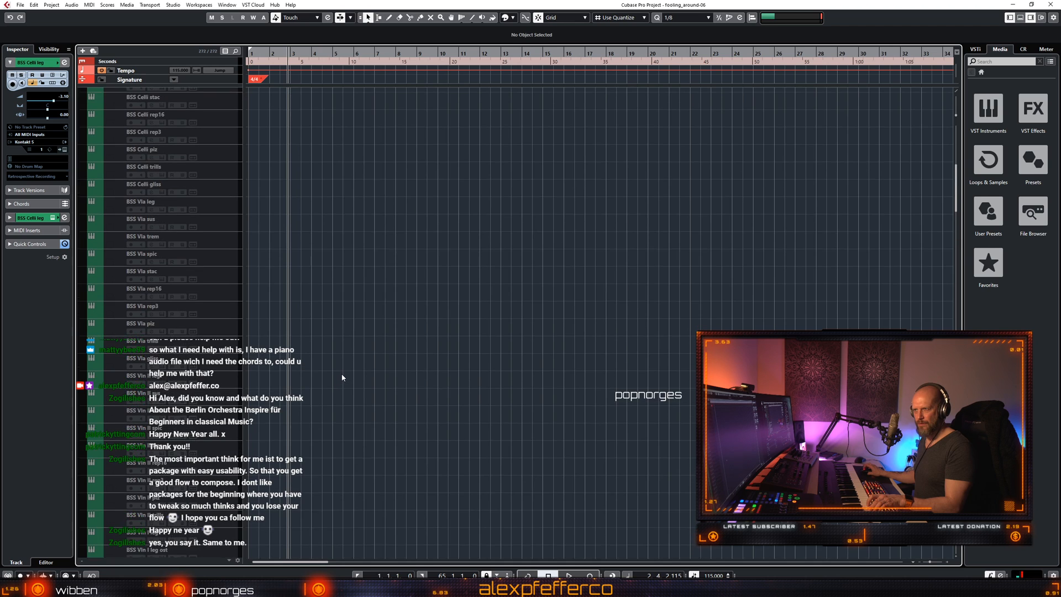
pyautogui.click(131, 394)
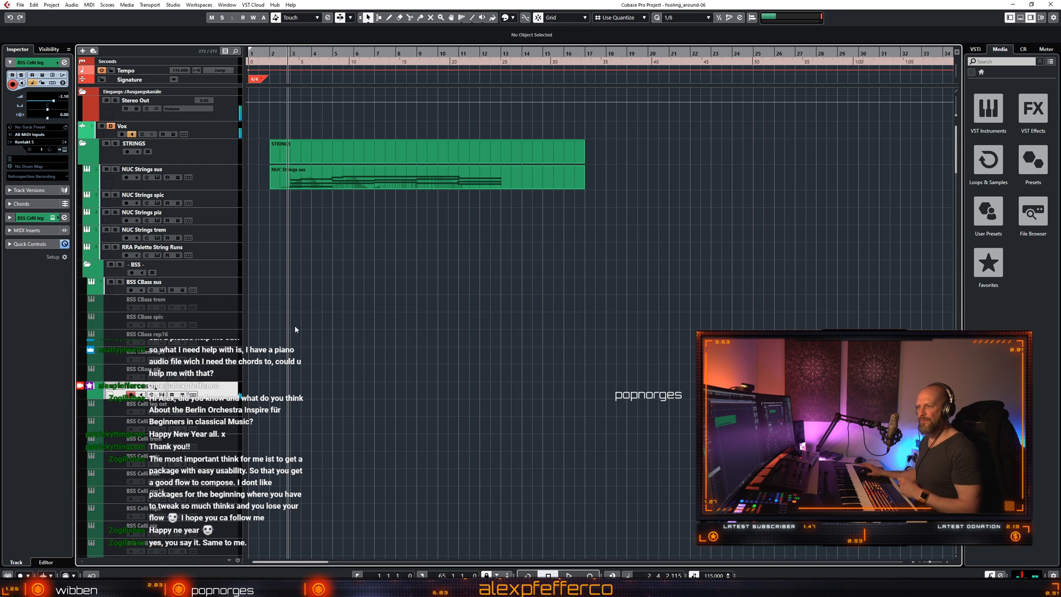
# Select CSS Celli leg alone and switch back to BSS Celli leg to compare the two cello legato sounds.
pyautogui.scroll(-15, 295, 329)
pyautogui.click(165, 386)
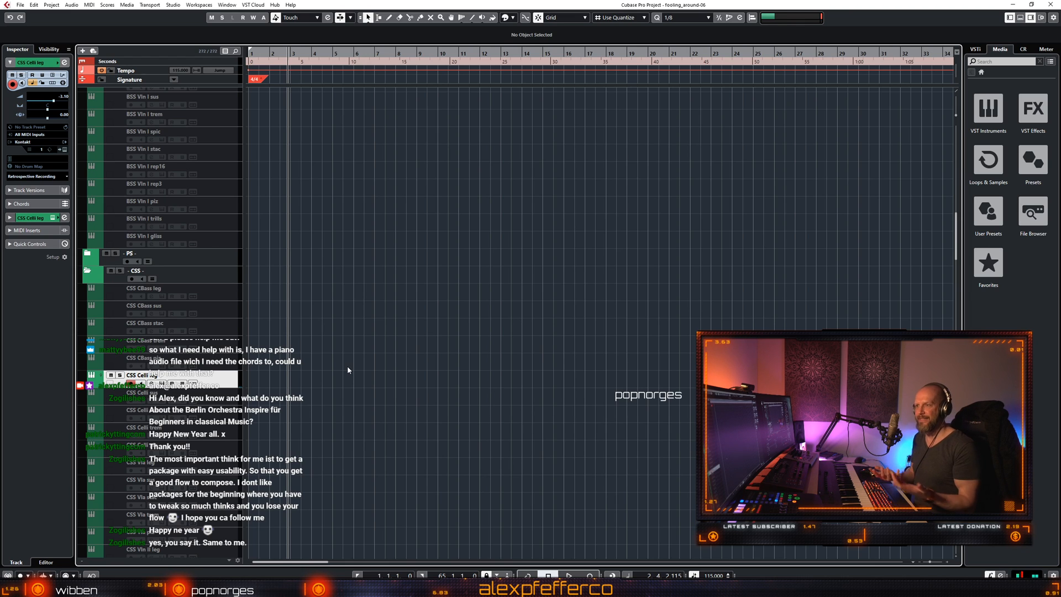
pyautogui.scroll(15, 395, 309)
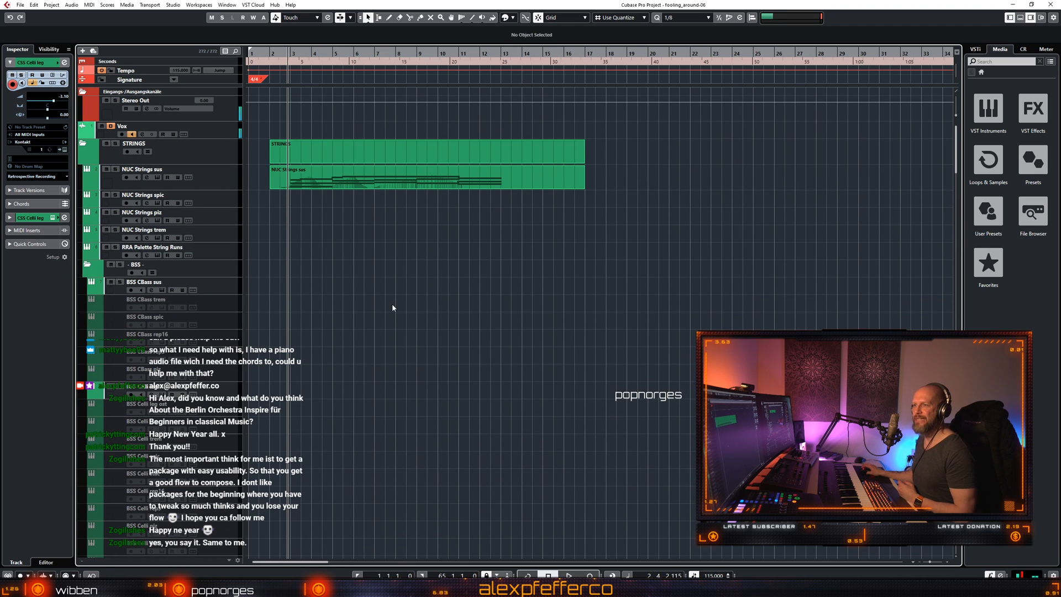
pyautogui.scroll(-3, 392, 312)
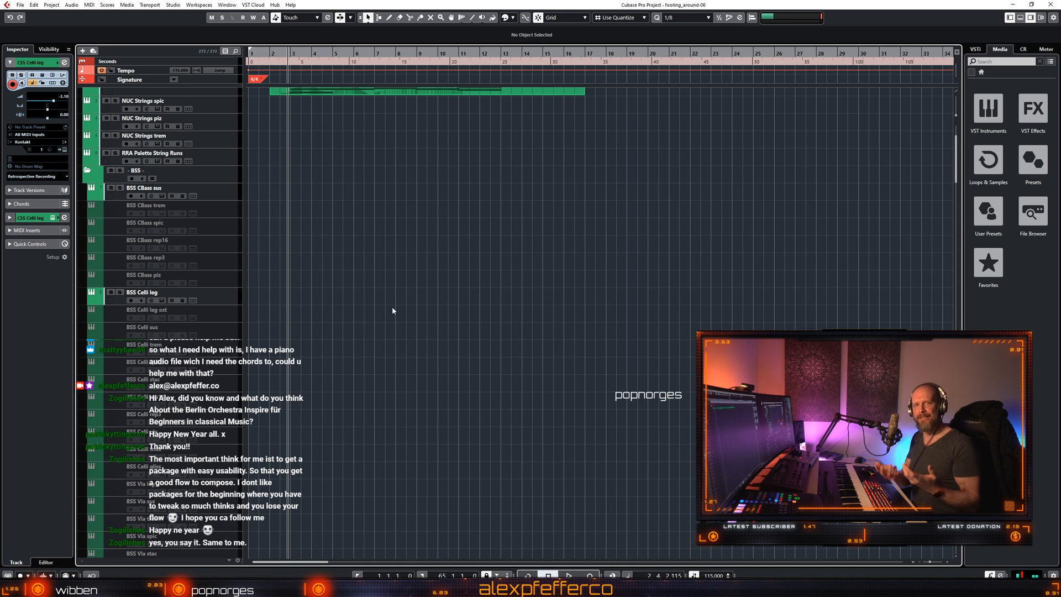
pyautogui.scroll(-15, 398, 318)
pyautogui.scroll(-9, 398, 320)
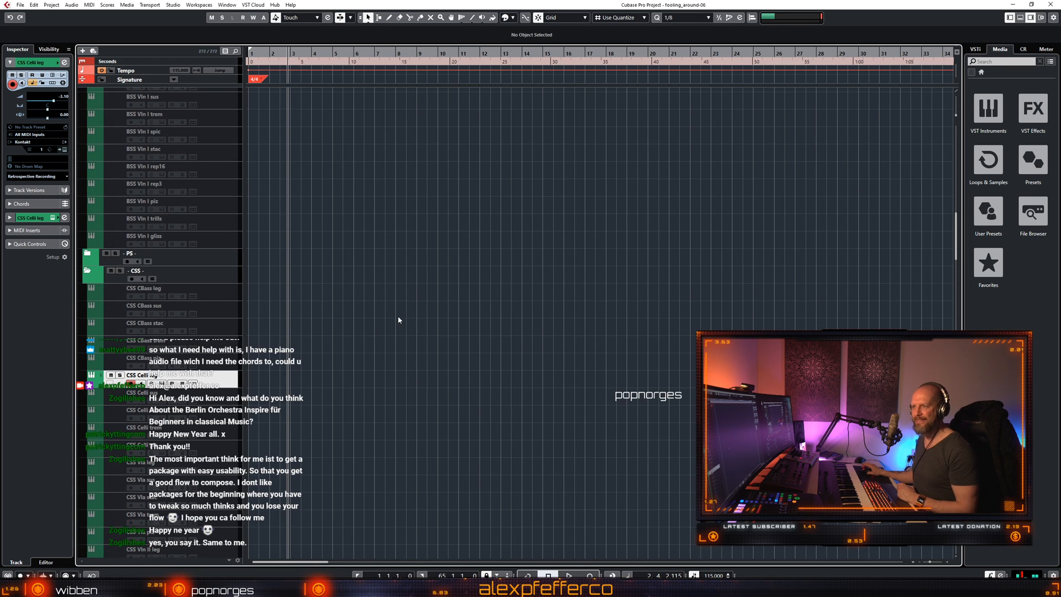
pyautogui.scroll(20, 399, 318)
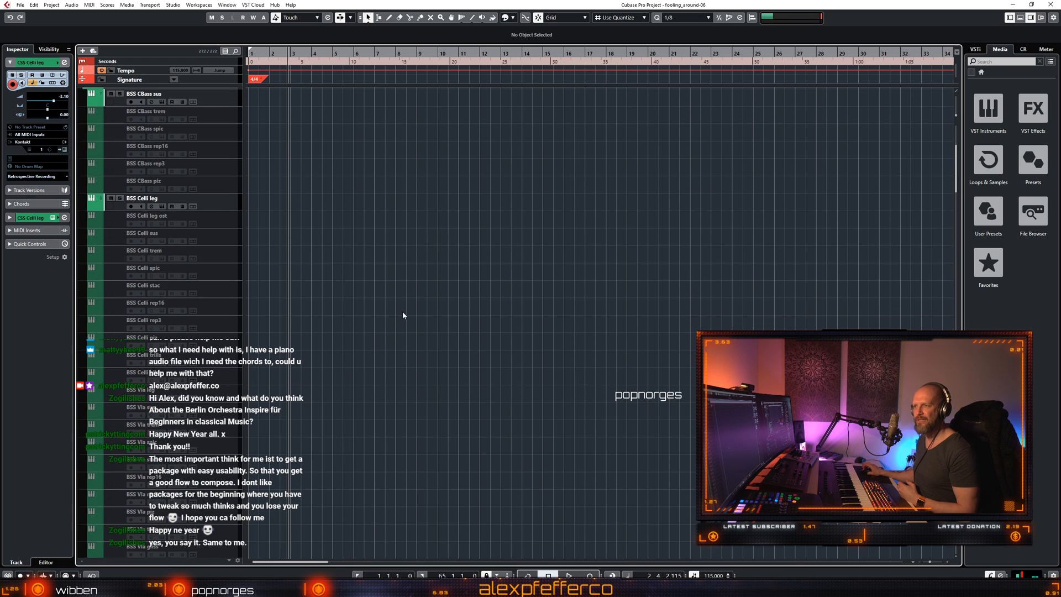
pyautogui.click(224, 396)
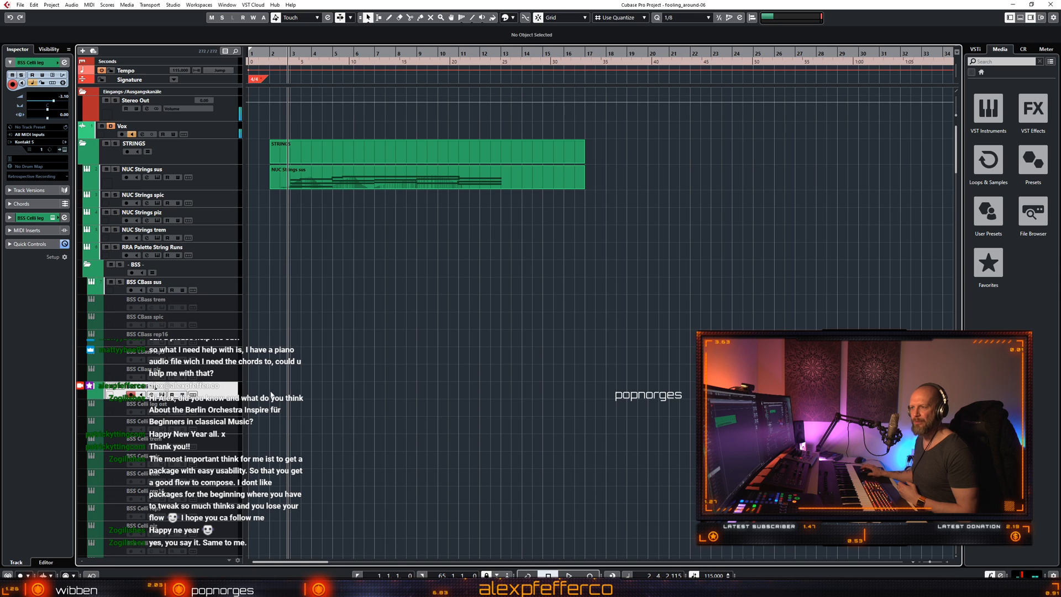
# Look through the BSS and CSS string tracks and enlarge the timeline around the strings part.
pyautogui.scroll(-6, 340, 402)
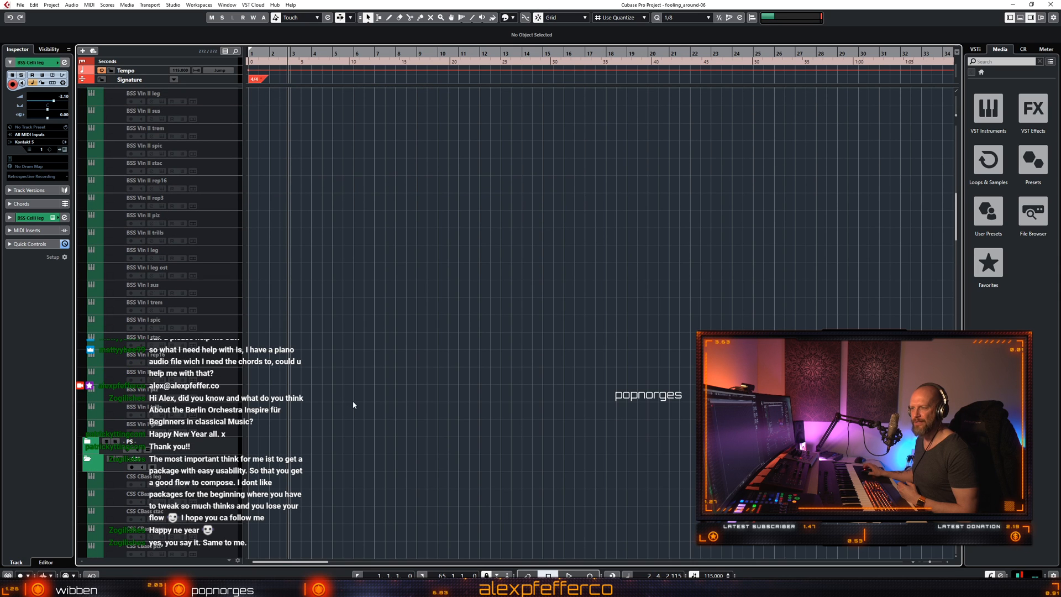
pyautogui.scroll(6, 352, 400)
pyautogui.scroll(-15, 367, 402)
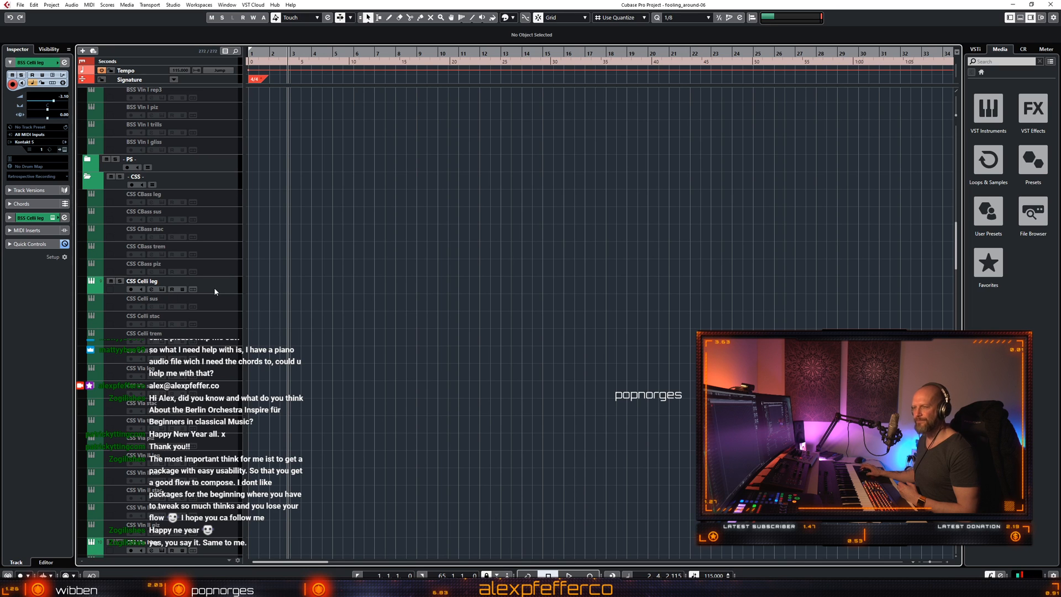
pyautogui.scroll(15, 363, 286)
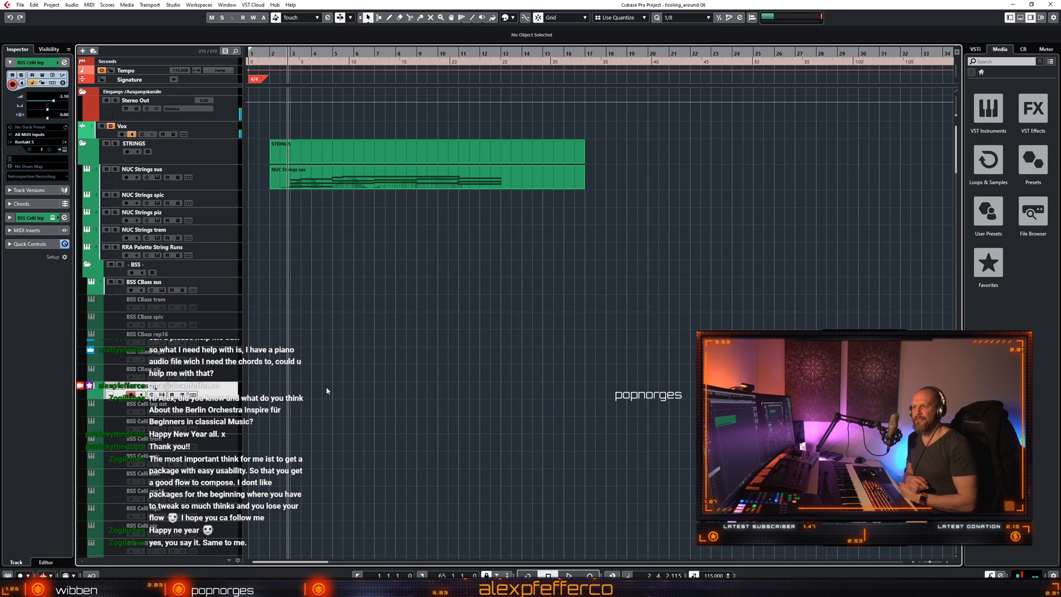
pyautogui.scroll(-5, 331, 386)
pyautogui.scroll(5, 331, 387)
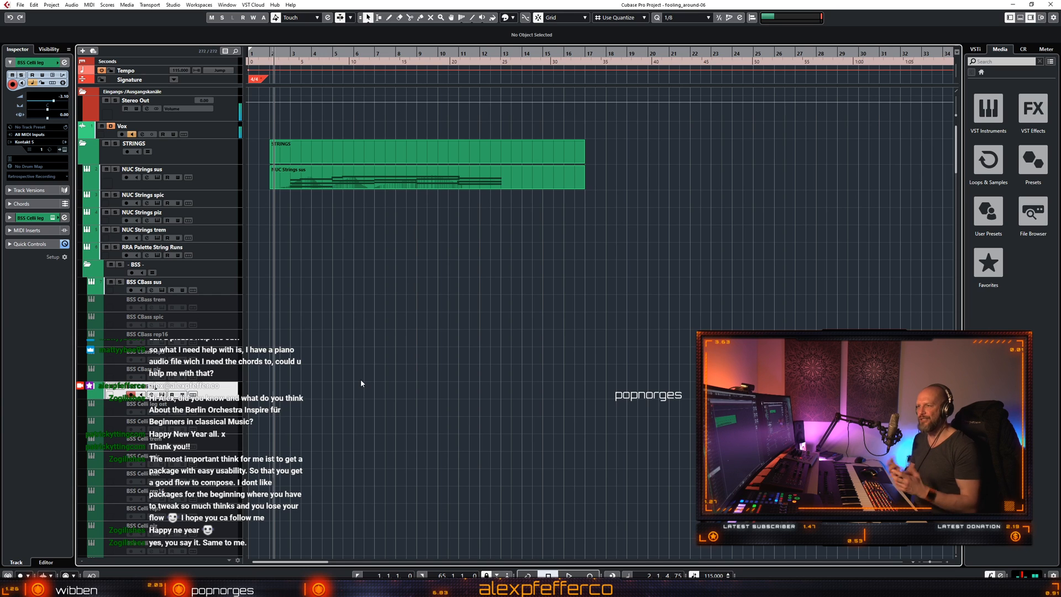
pyautogui.press('h')
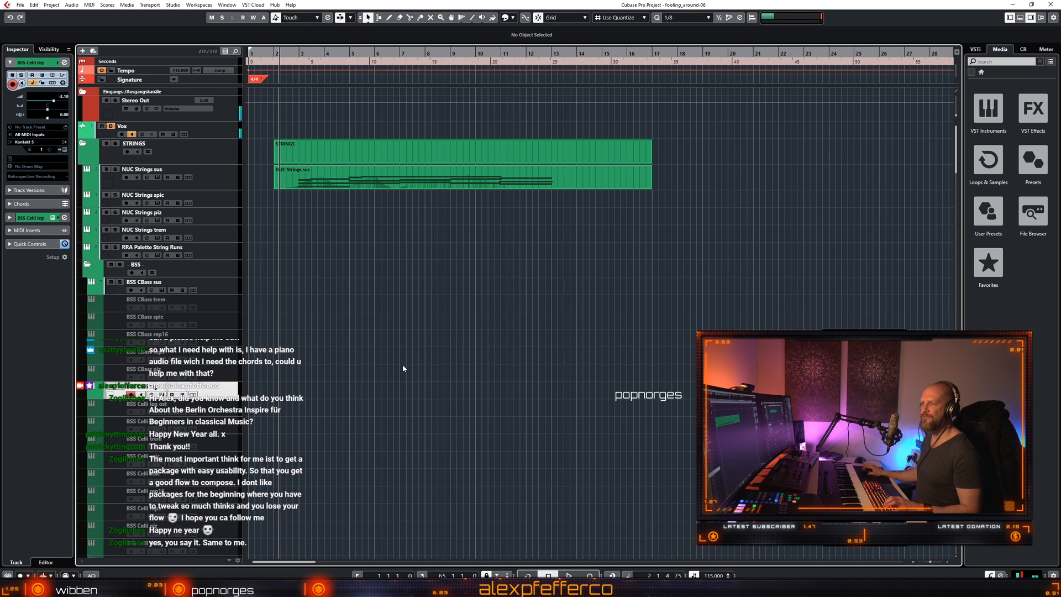
pyautogui.press('h')
pyautogui.press('g')
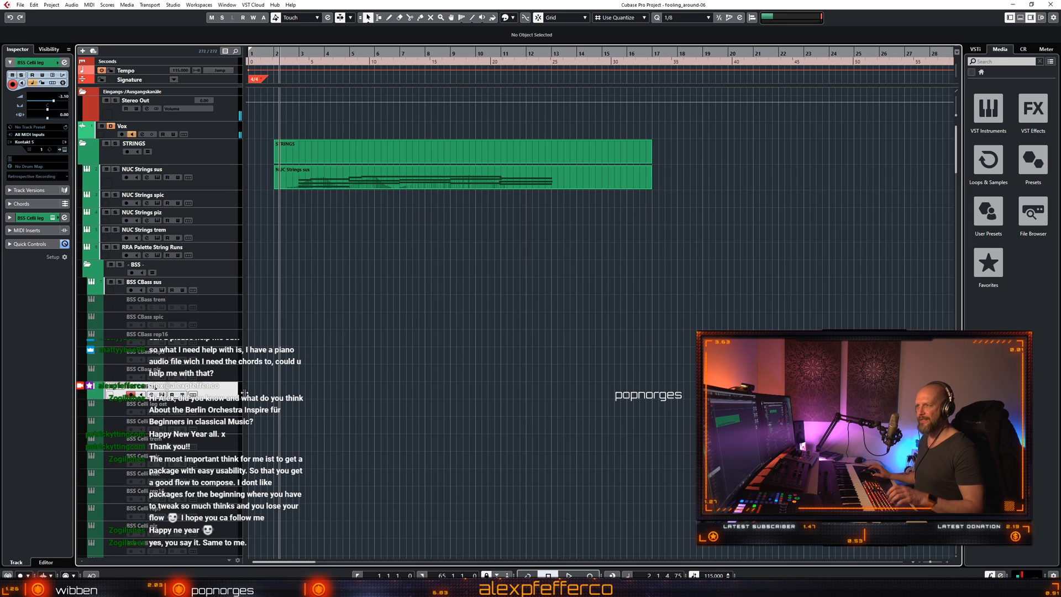
# Enlarge the timeline and play the string chords from the opening bars to rehearse a cello line over them.
pyautogui.press('h')
pyautogui.press('space')
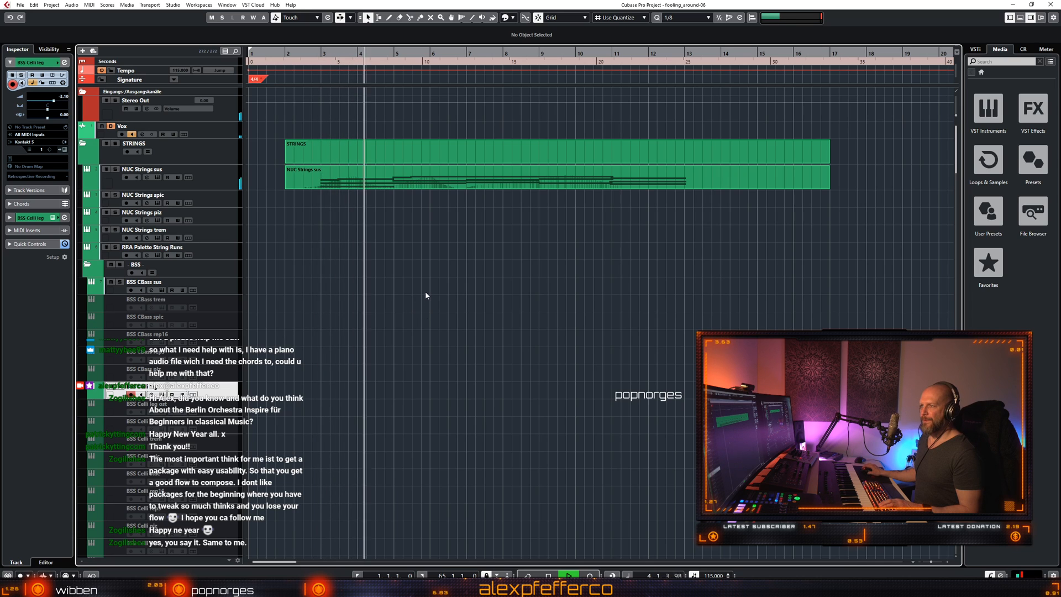
pyautogui.press('space')
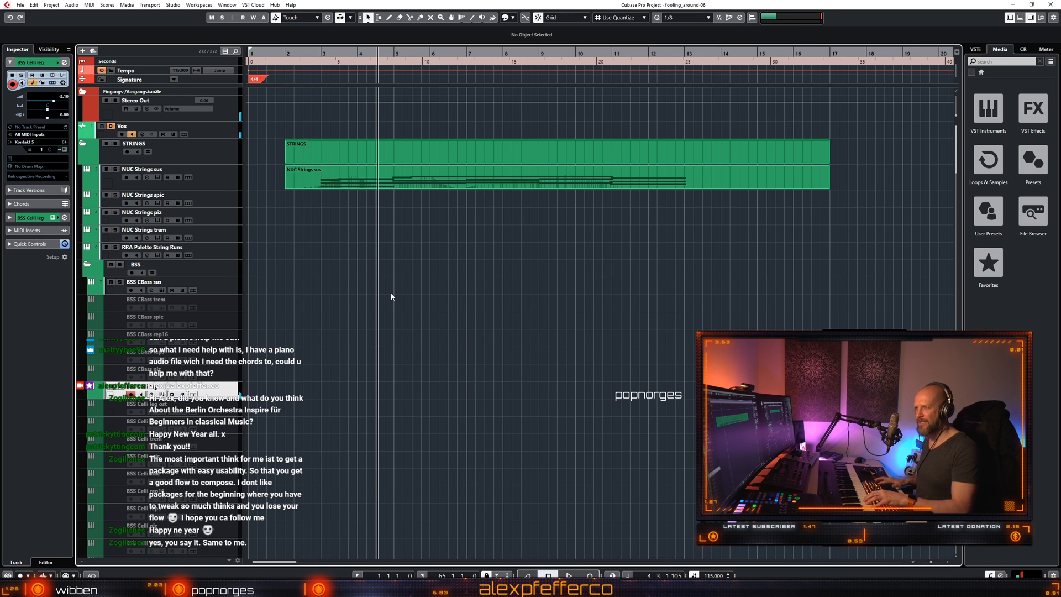
pyautogui.press('KP_Subtract')
pyautogui.press('space')
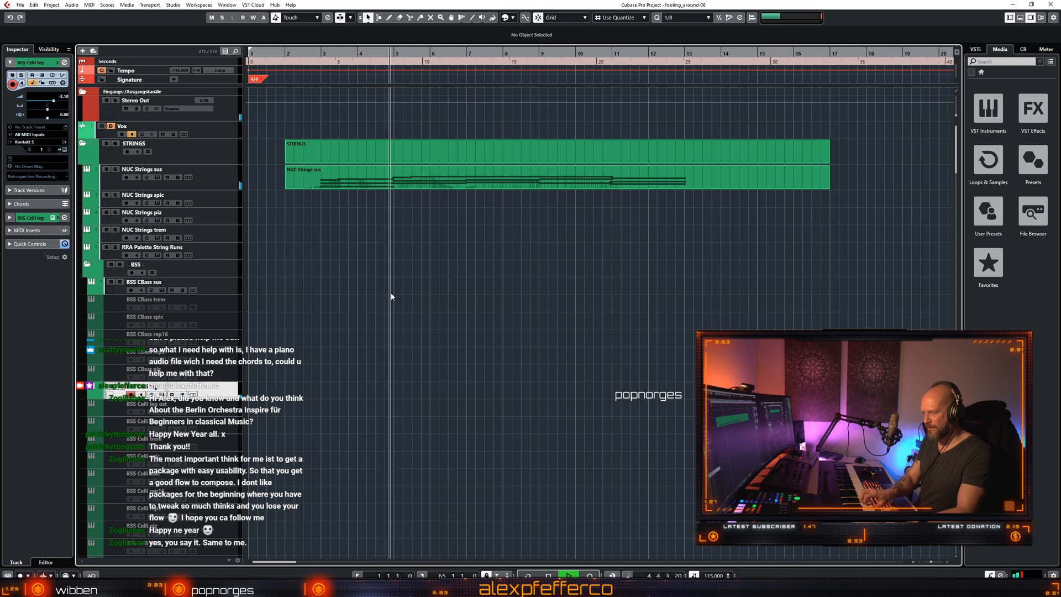
# Record a legato cello phrase on BSS Celli leg over the string chords, from bar 2 to about bar 6.
pyautogui.press('space')
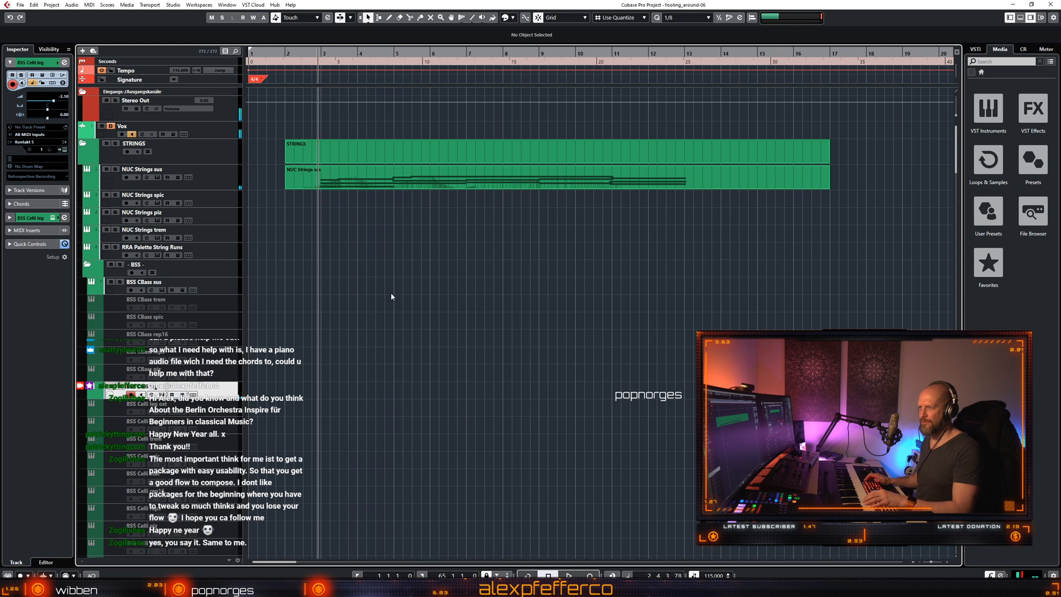
pyautogui.press('KP_Multiply')
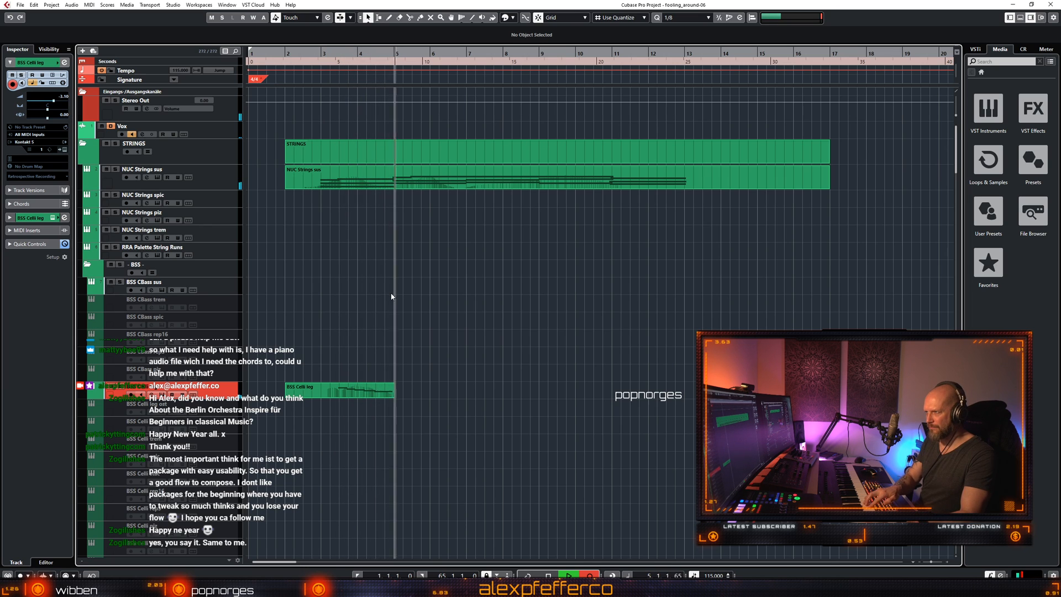
pyautogui.press('space')
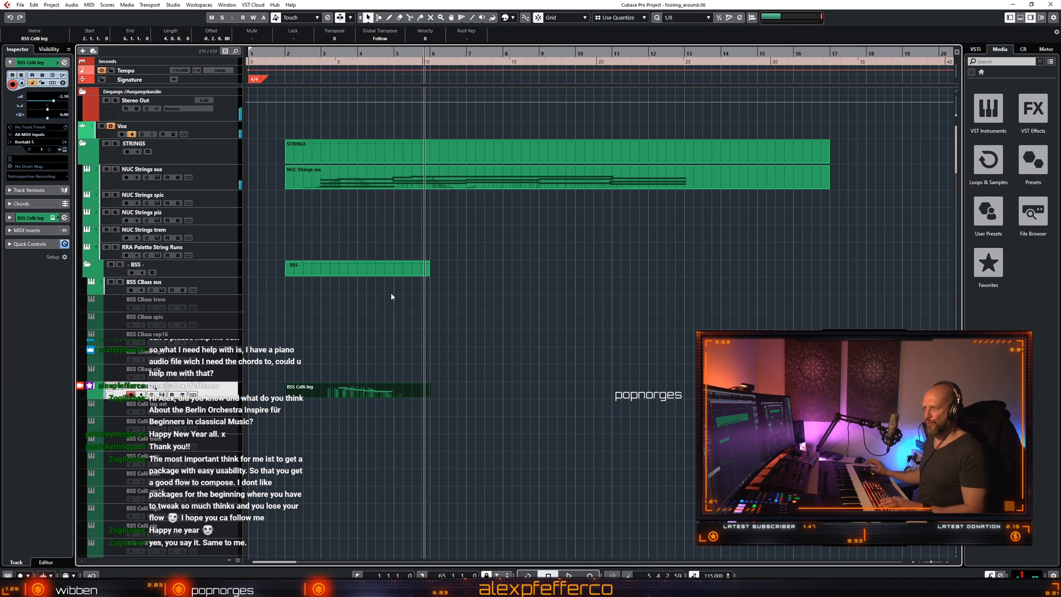
# Play back the recorded cello phrase with the strings and rehearse its continuation past bar 5.
pyautogui.press('KP_Subtract')
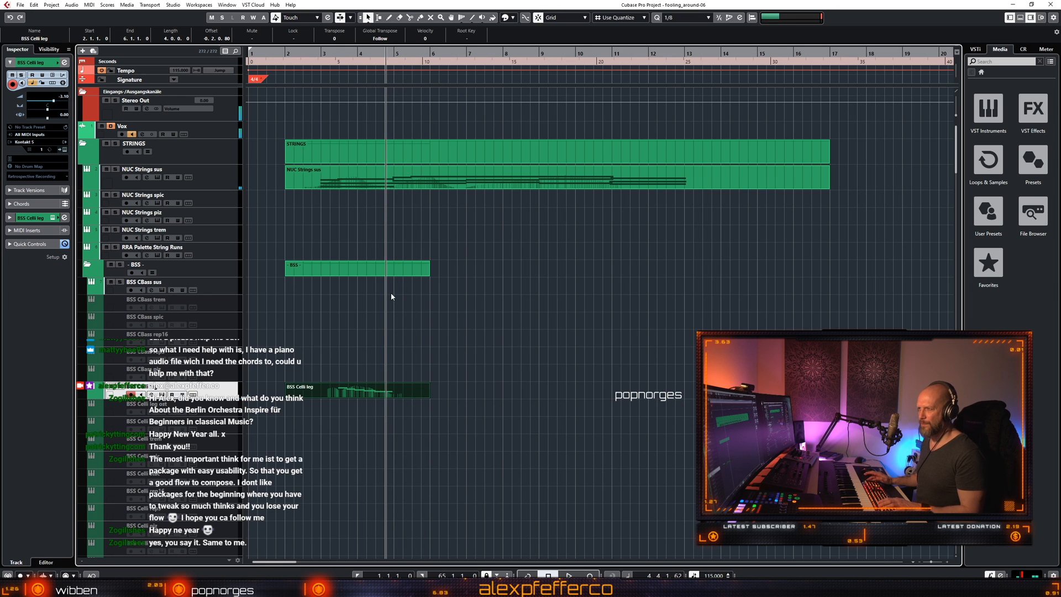
pyautogui.press('space')
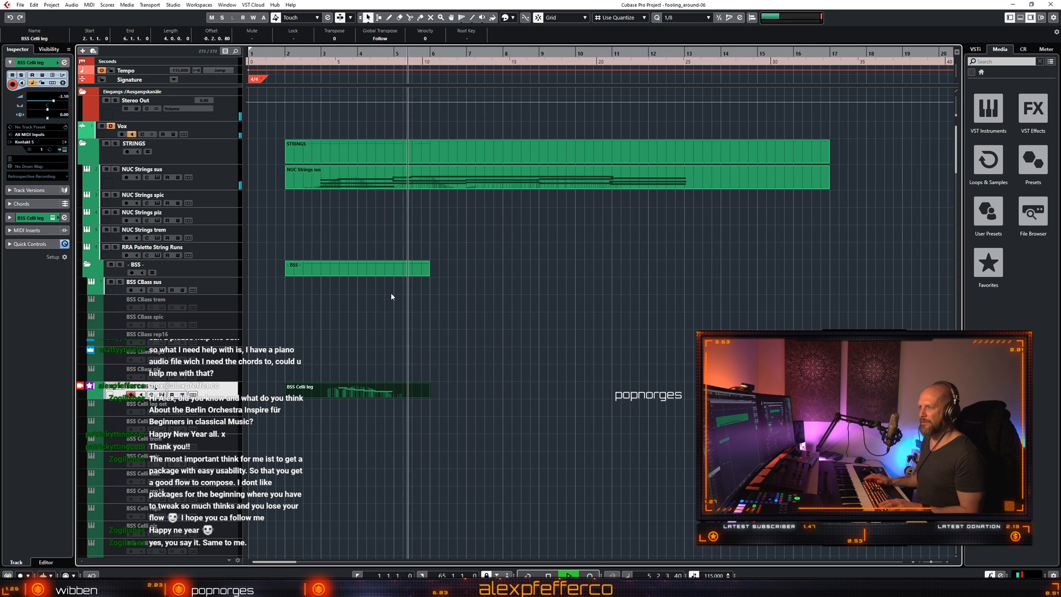
pyautogui.press('space')
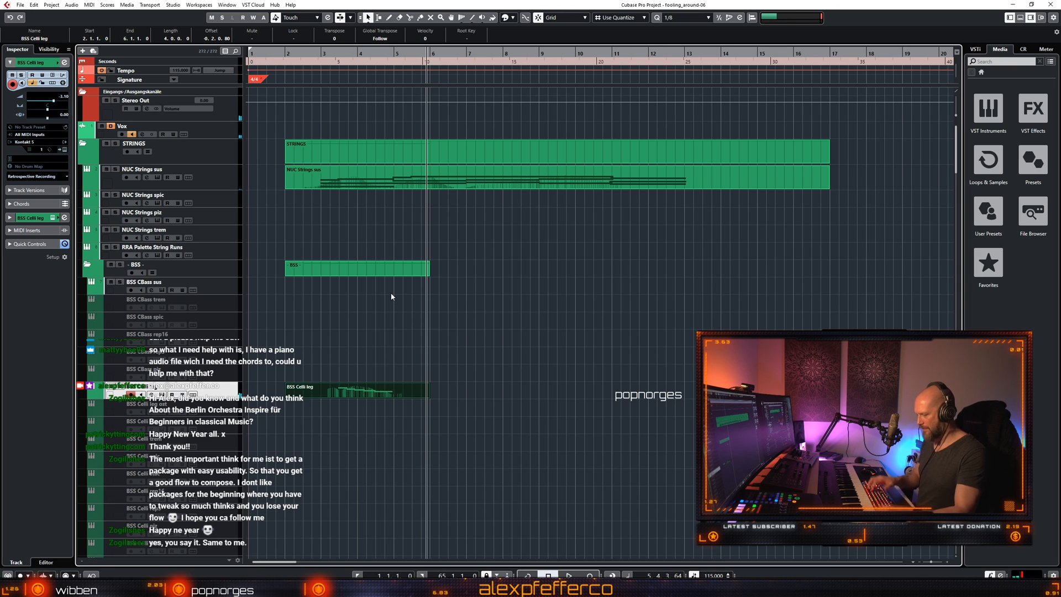
pyautogui.press('KP_Subtract')
pyautogui.press('space')
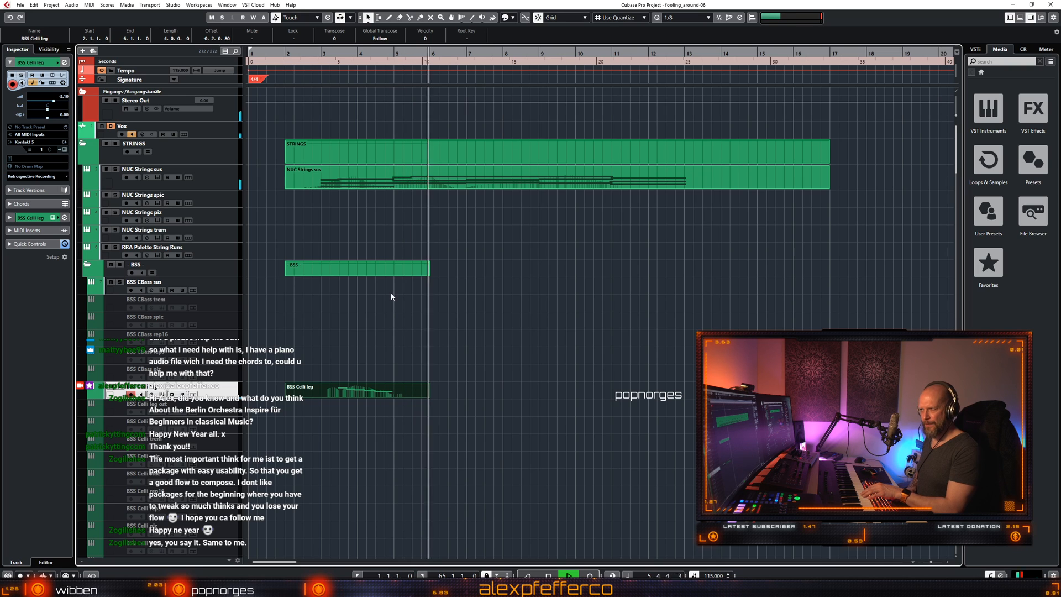
pyautogui.press('space')
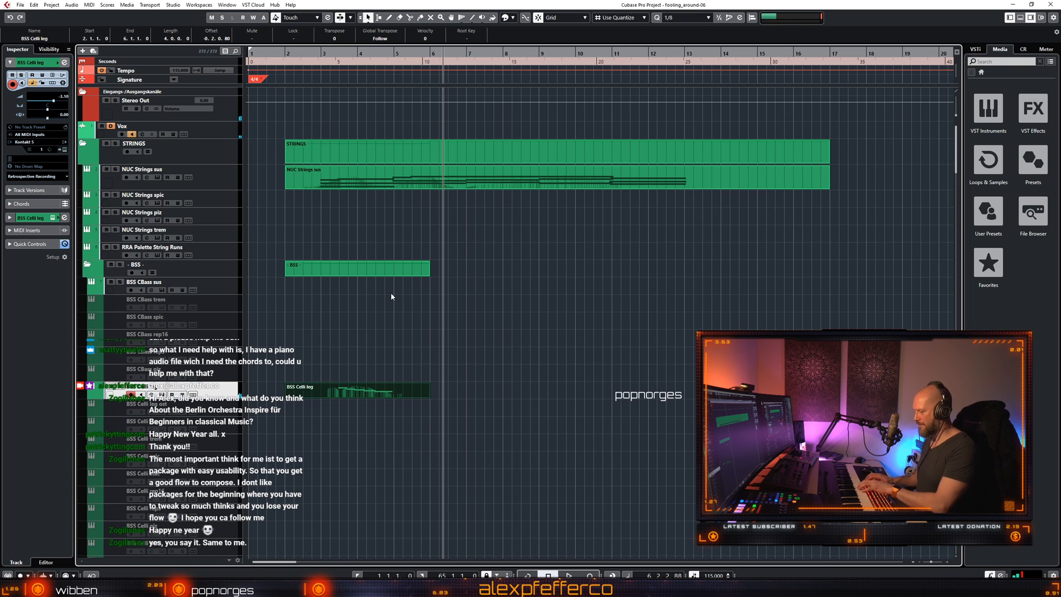
# Open the recorded BSS Celli leg part in the note editor and play it with the strings around bars 3 to 5.
pyautogui.press('KP_Subtract')
pyautogui.doubleClick(375, 264)
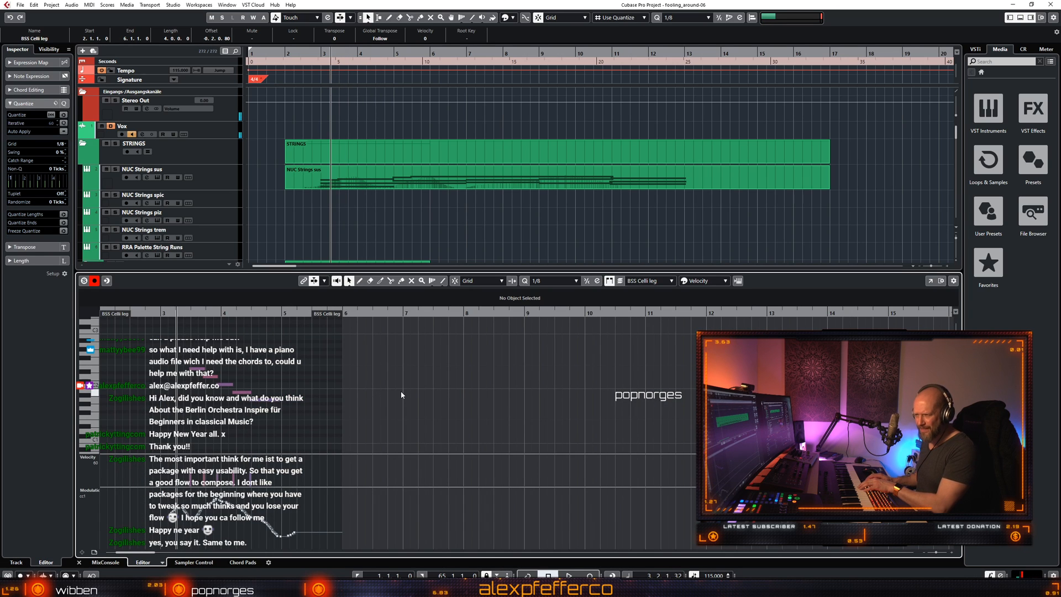
pyautogui.press('space')
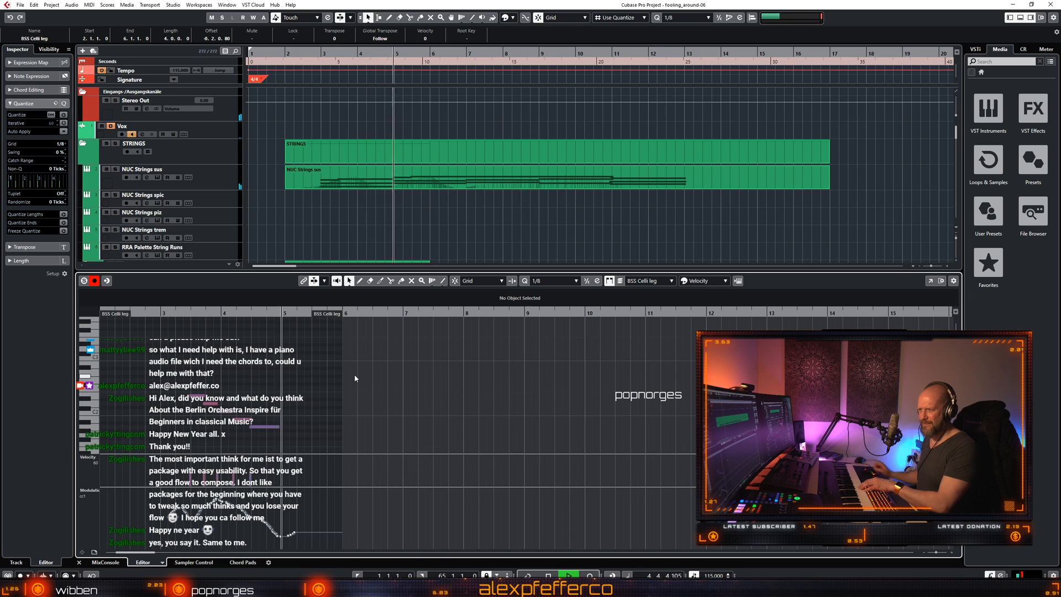
pyautogui.press('space')
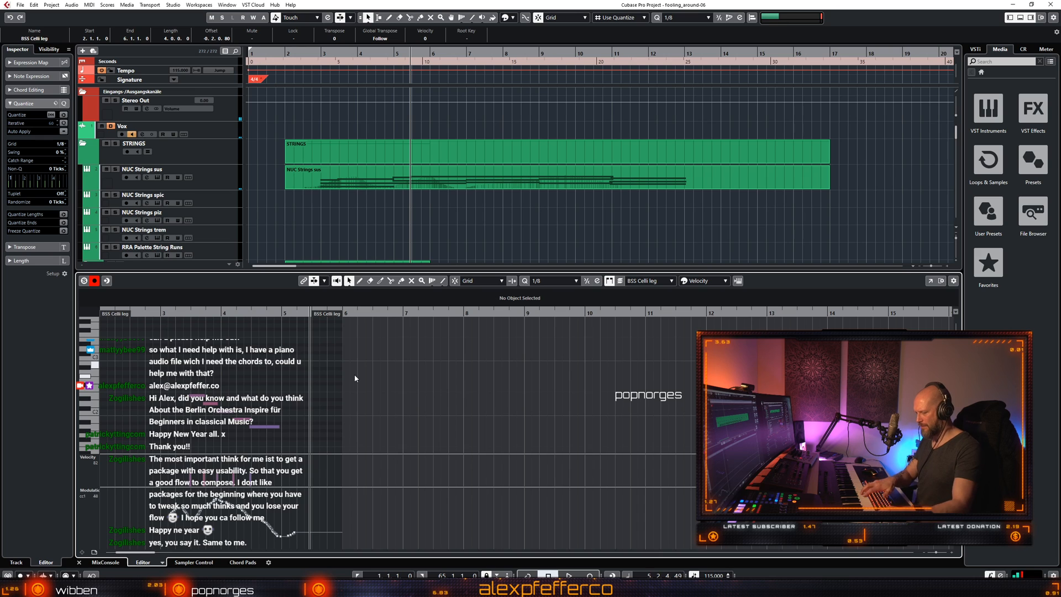
pyautogui.press('space')
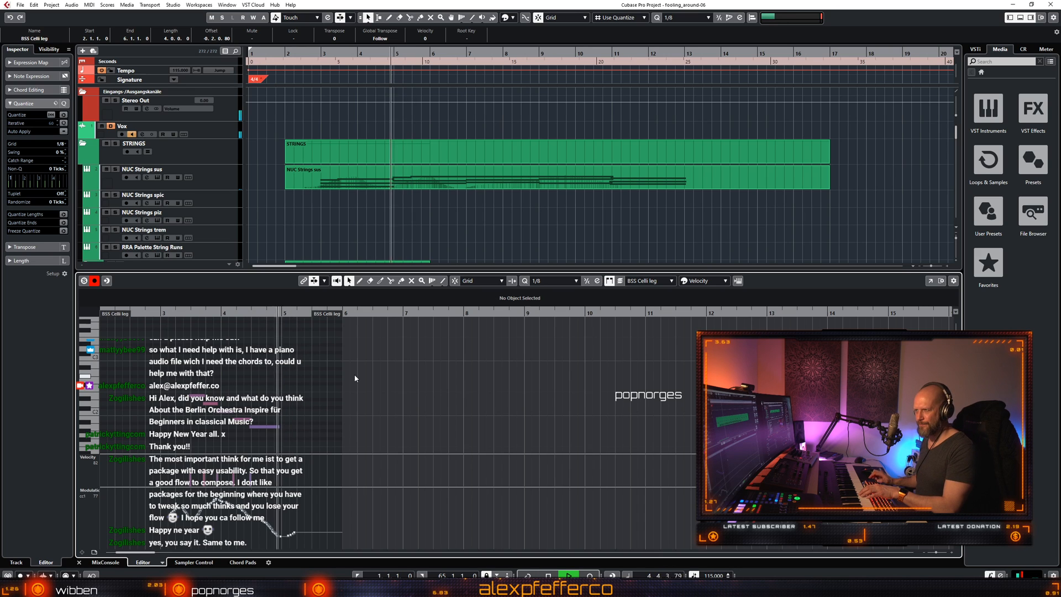
pyautogui.press('space')
# Examine the NUC Strings sus chord notes in the editor and return to the BSS Celli leg part.
pyautogui.click(396, 181)
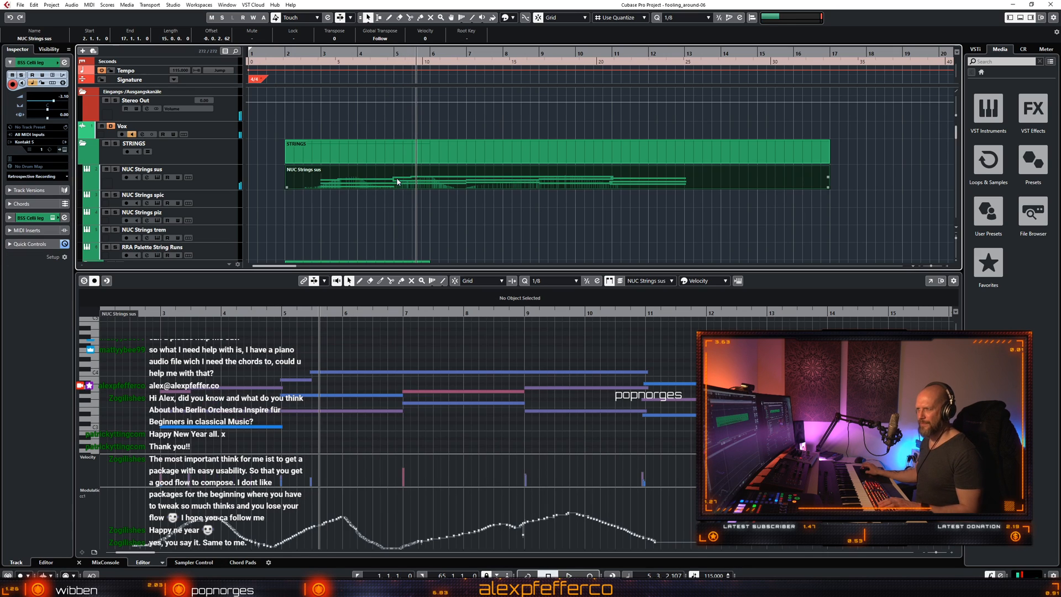
pyautogui.click(330, 386)
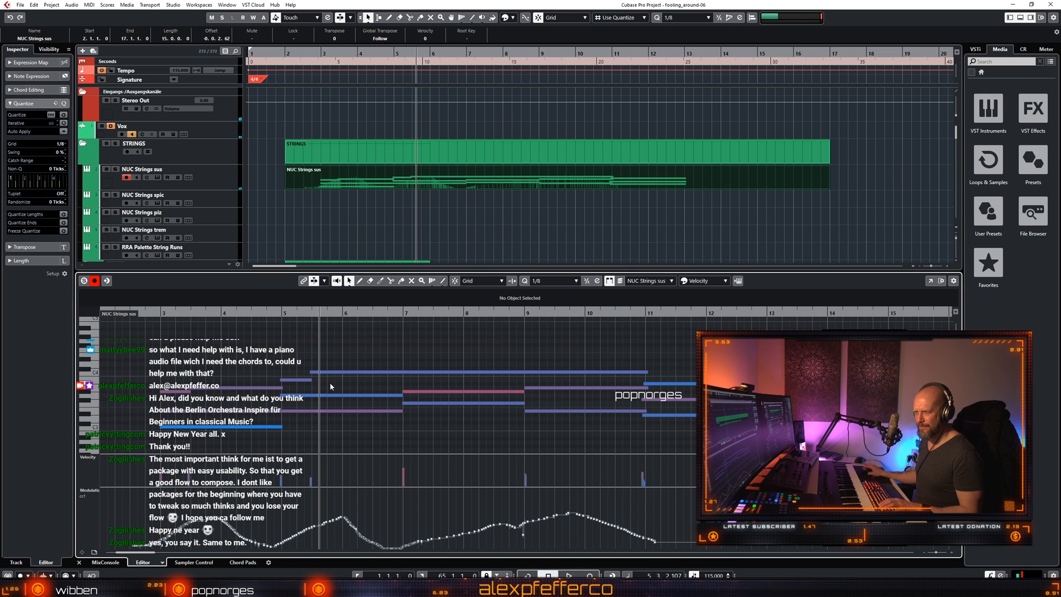
pyautogui.press('Down')
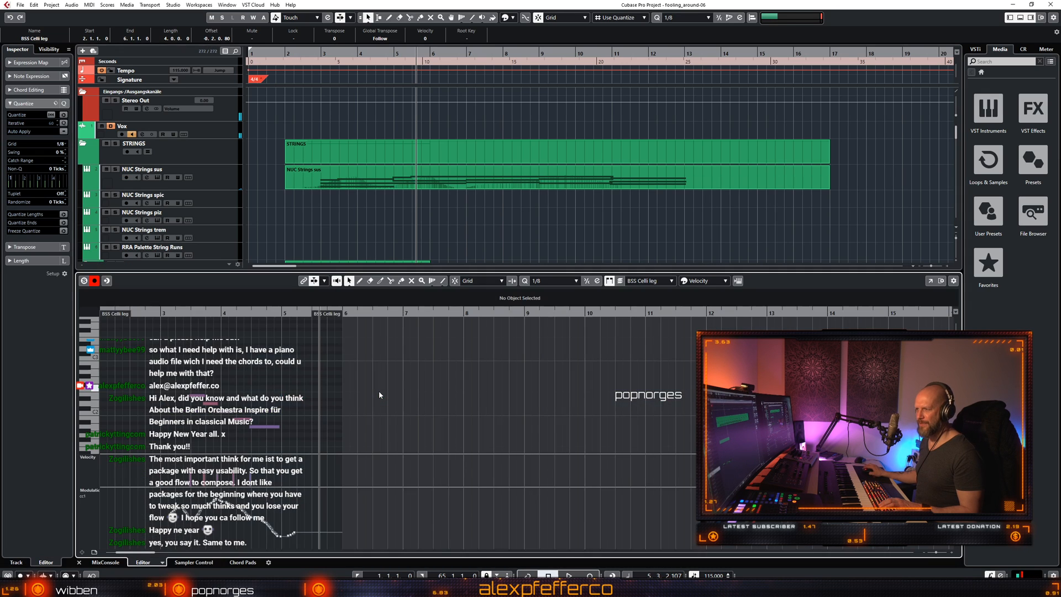
# Play the passage up to bar 6 with BSS Celli leg armed to try out the next cello notes.
pyautogui.press('space')
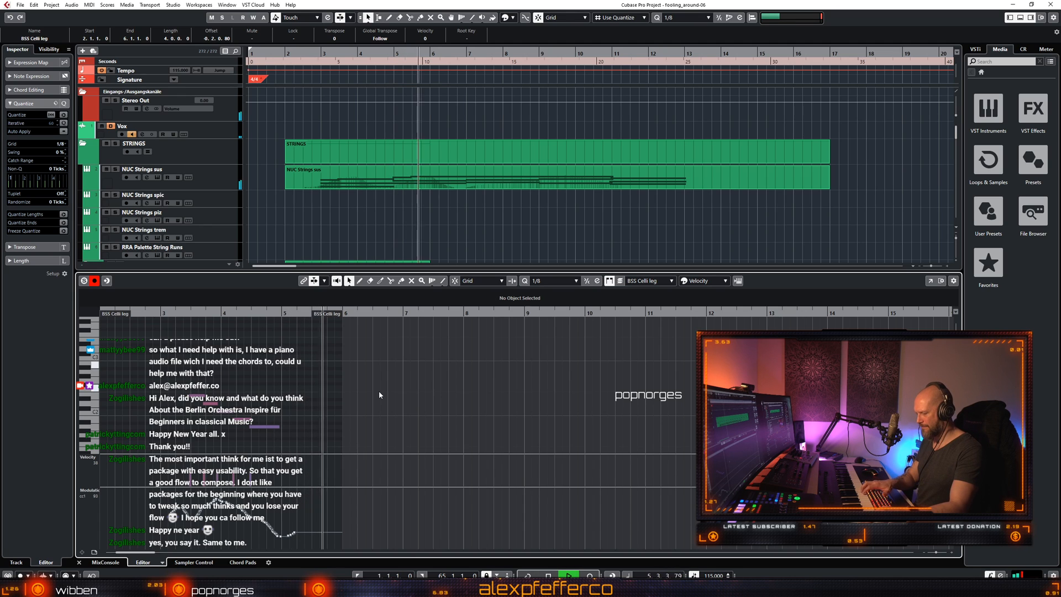
pyautogui.press('space')
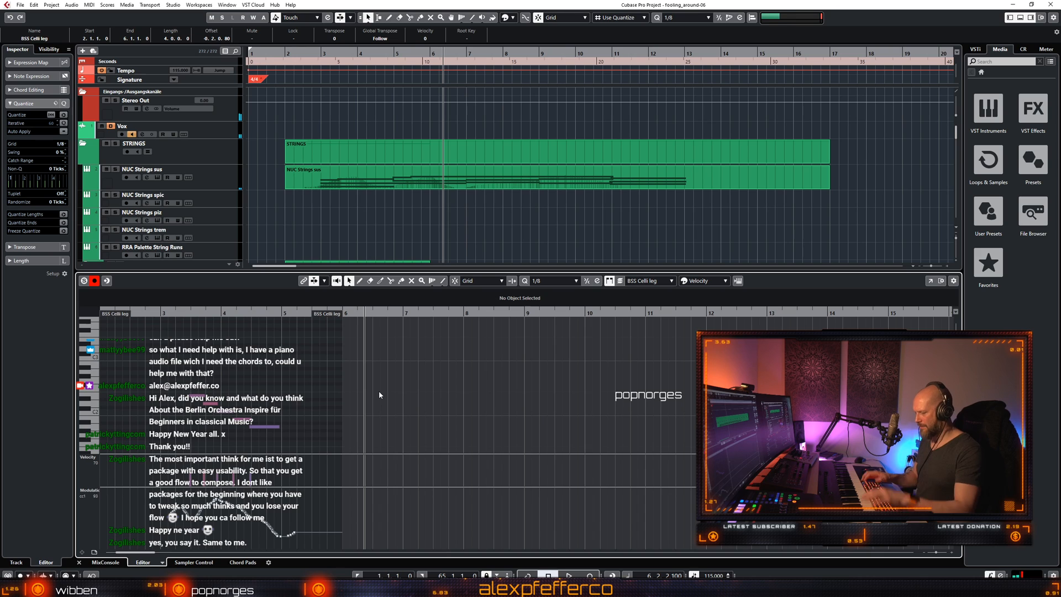
pyautogui.press('KP_Subtract')
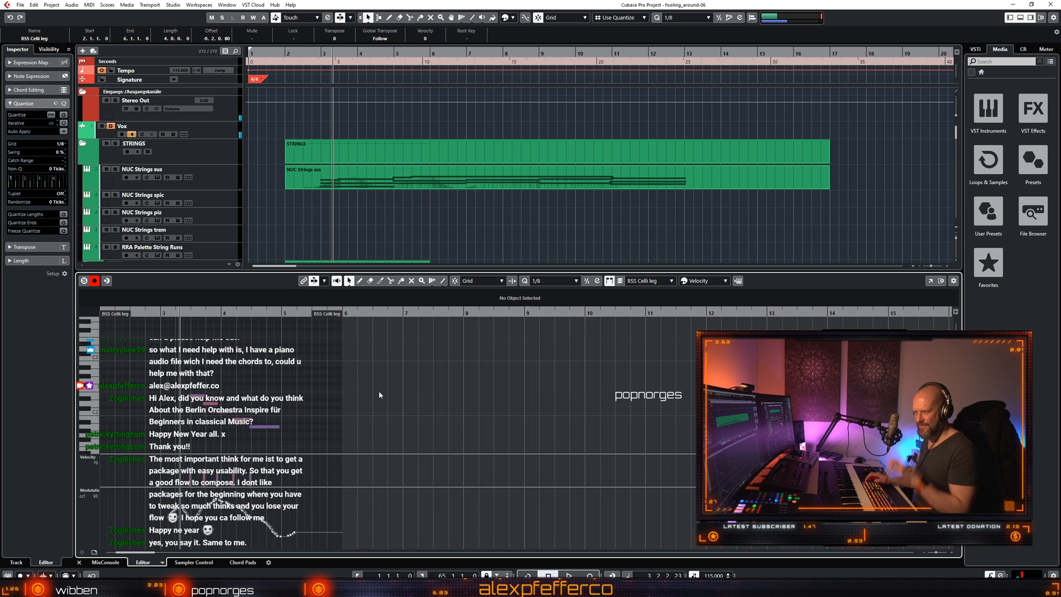
pyautogui.press('space')
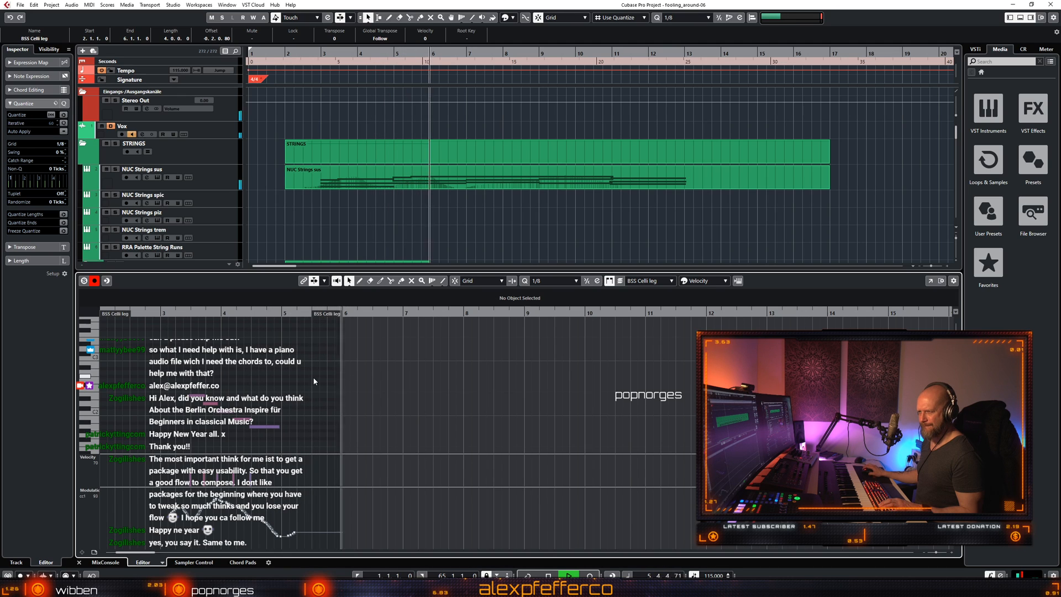
# Extend the BSS Celli leg part to about bar 7 beat 4 and play it from just before bar 5.
pyautogui.press('space')
pyautogui.click(273, 313)
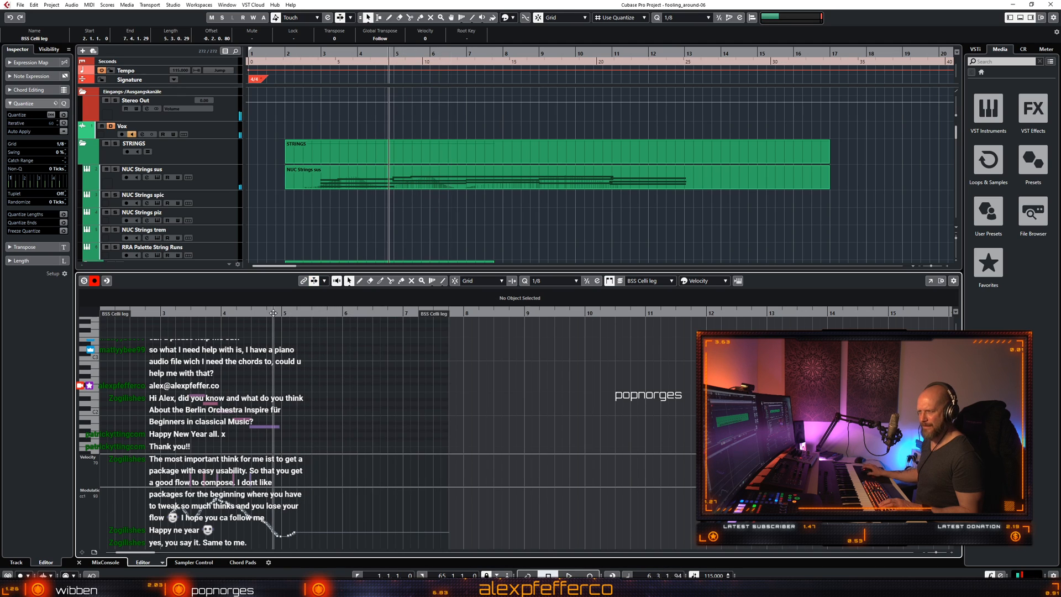
pyautogui.press('space')
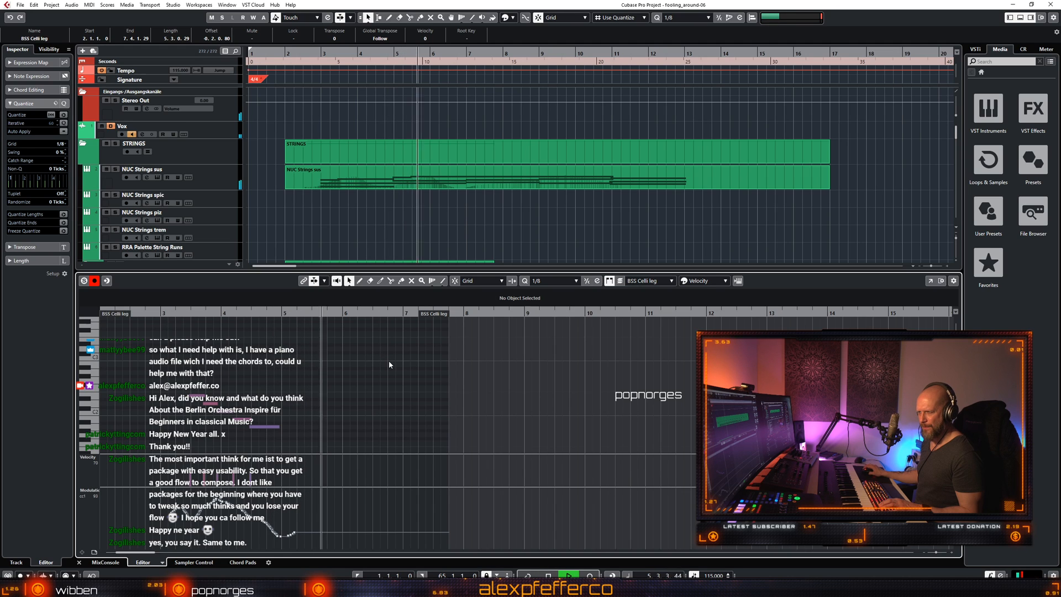
# Rehearse against the playback and record a second descending cello phrase at bars 5 to 6 of the BSS Celli leg part.
pyautogui.press('space')
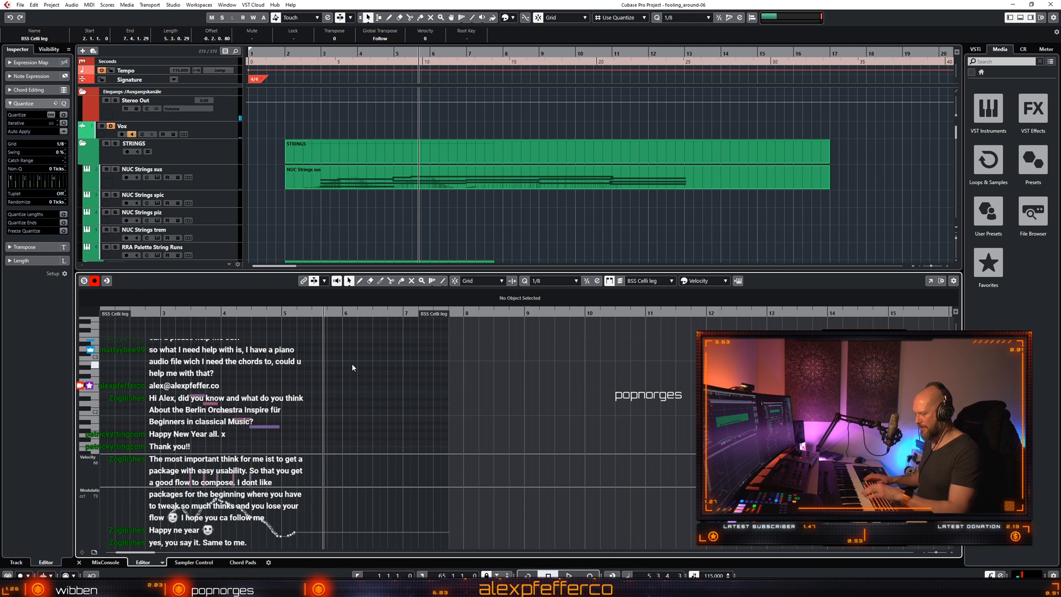
pyautogui.press('space')
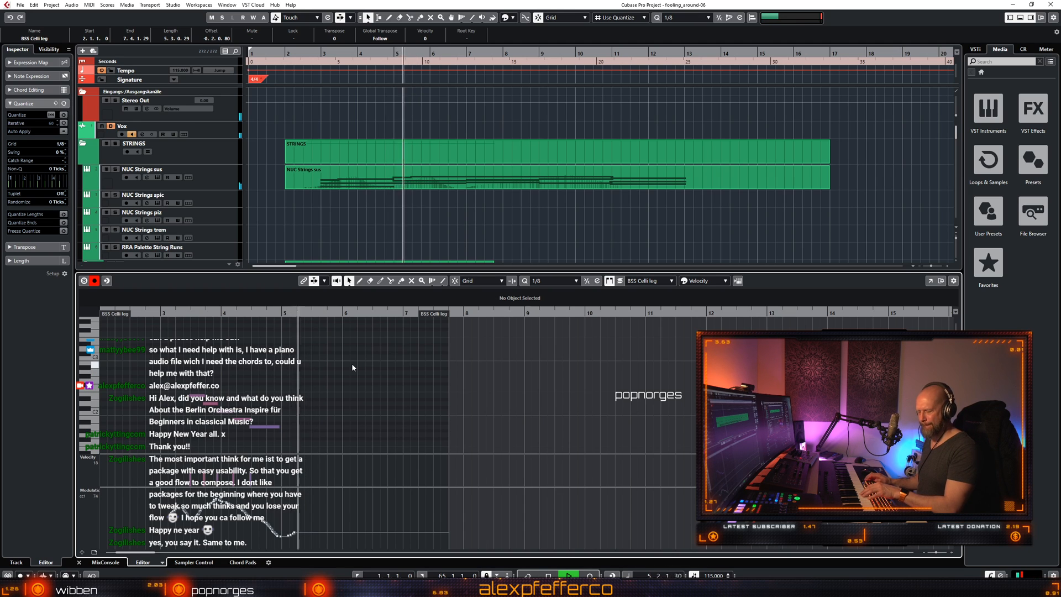
pyautogui.press('space')
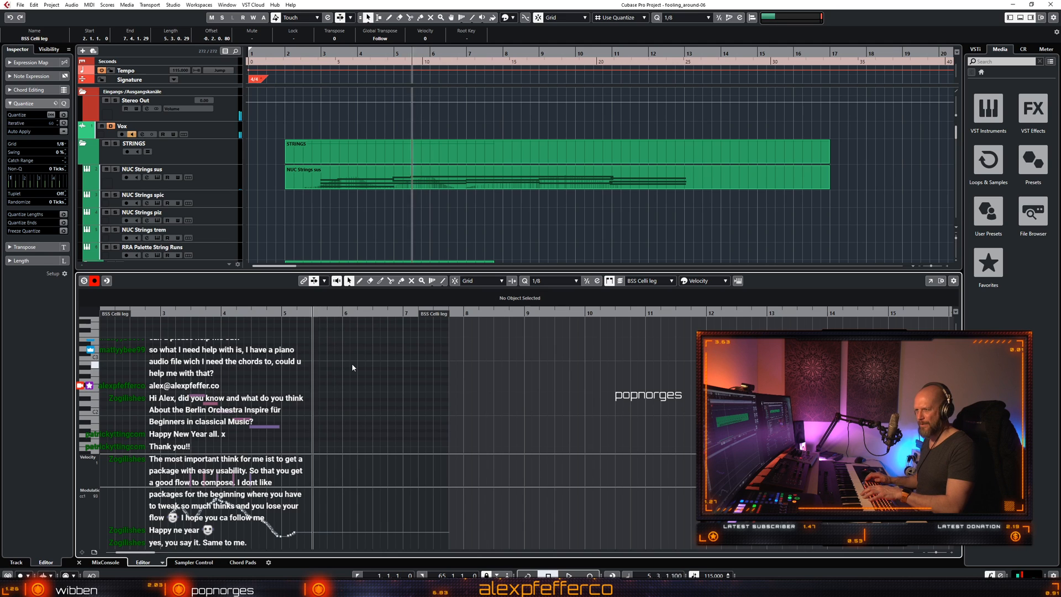
pyautogui.press('space')
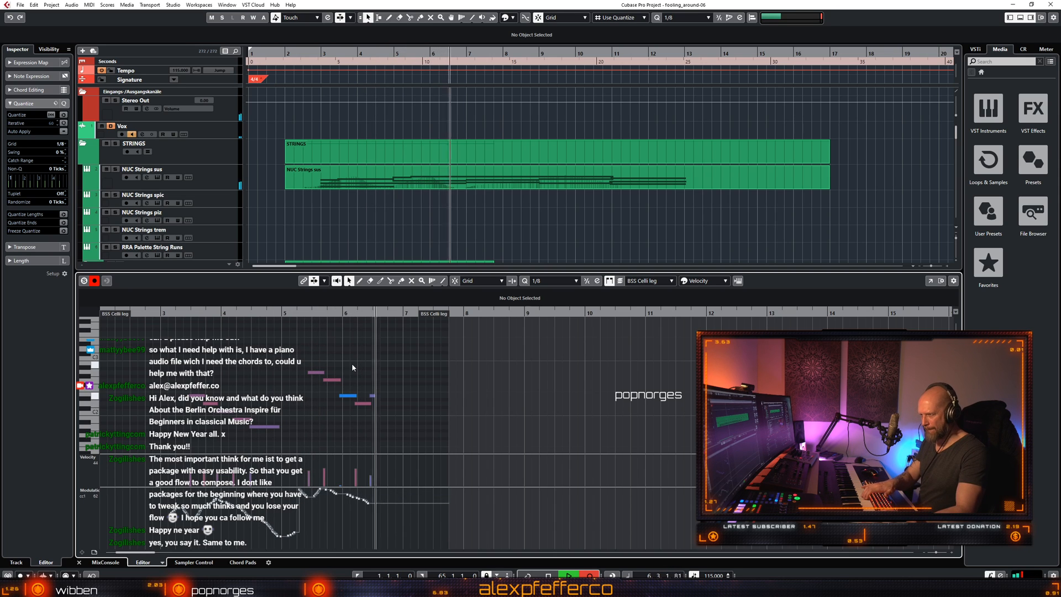
pyautogui.press('space')
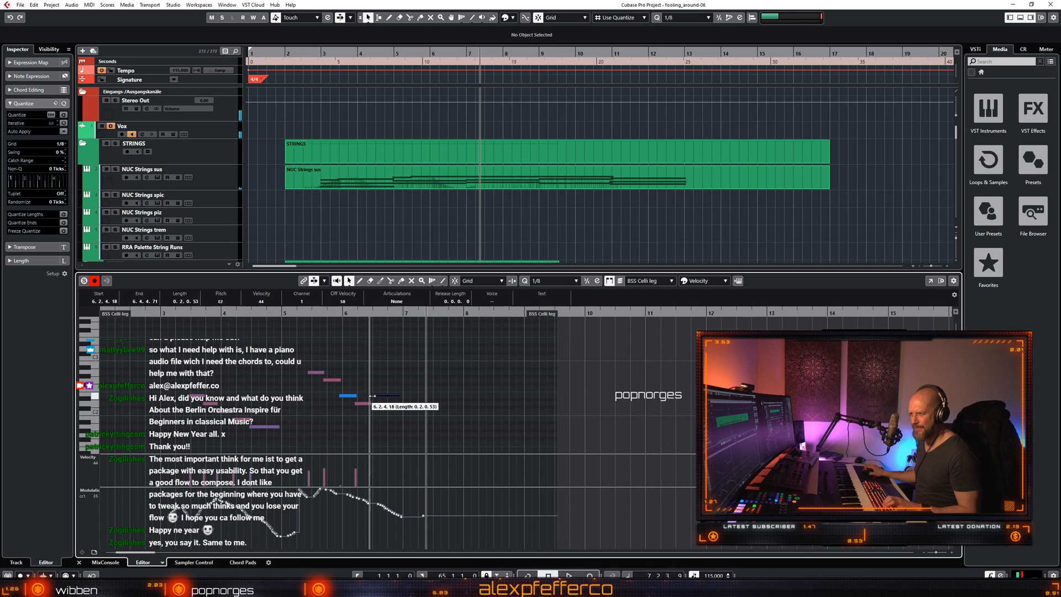
# Play back the end of the recorded cello phrase and try out a continuation around bars 7 and 8.
pyautogui.press('space')
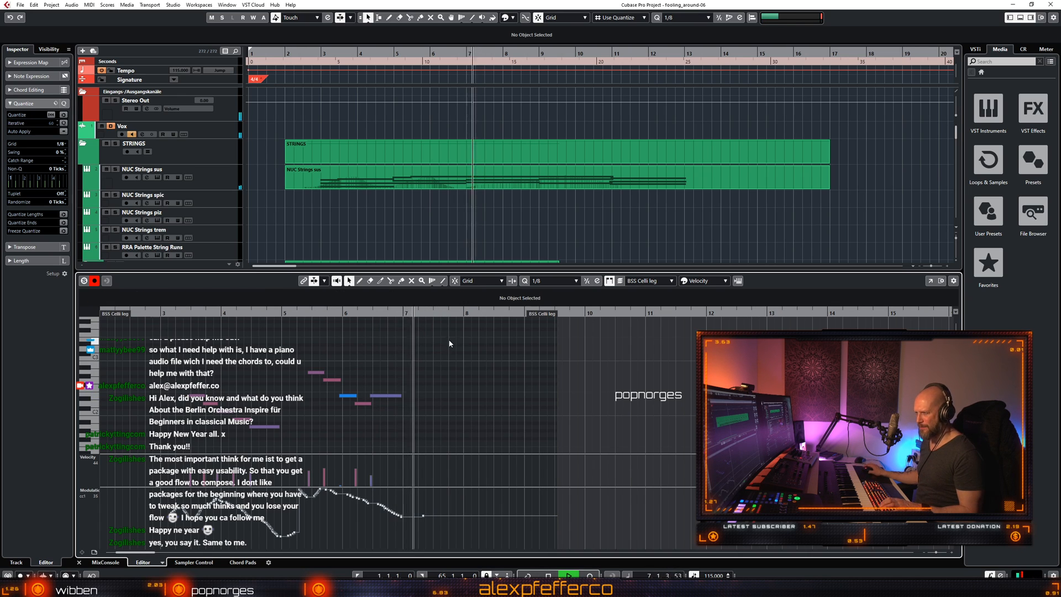
pyautogui.press('space')
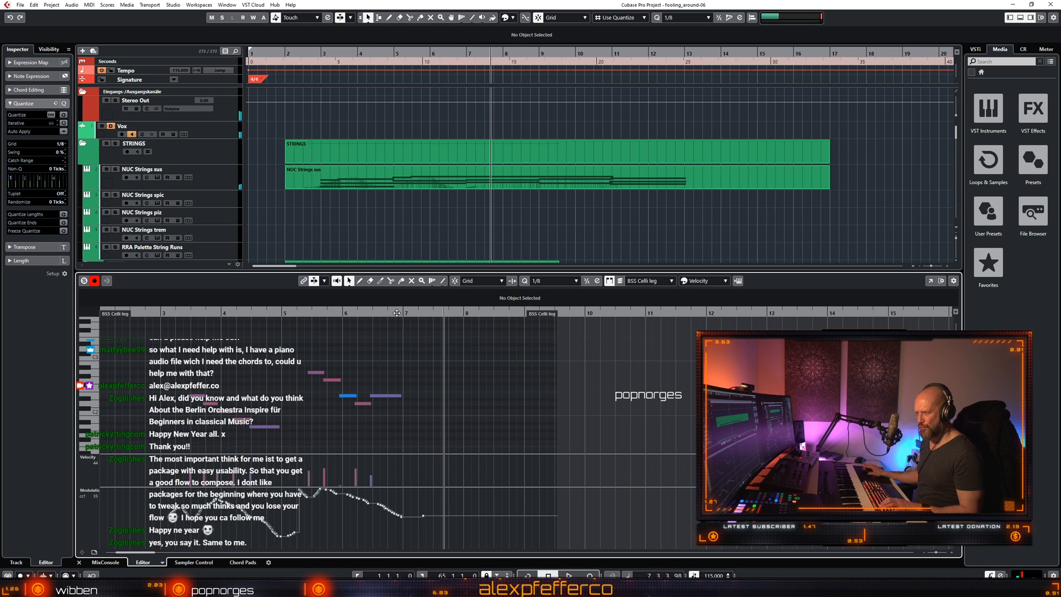
pyautogui.press('space')
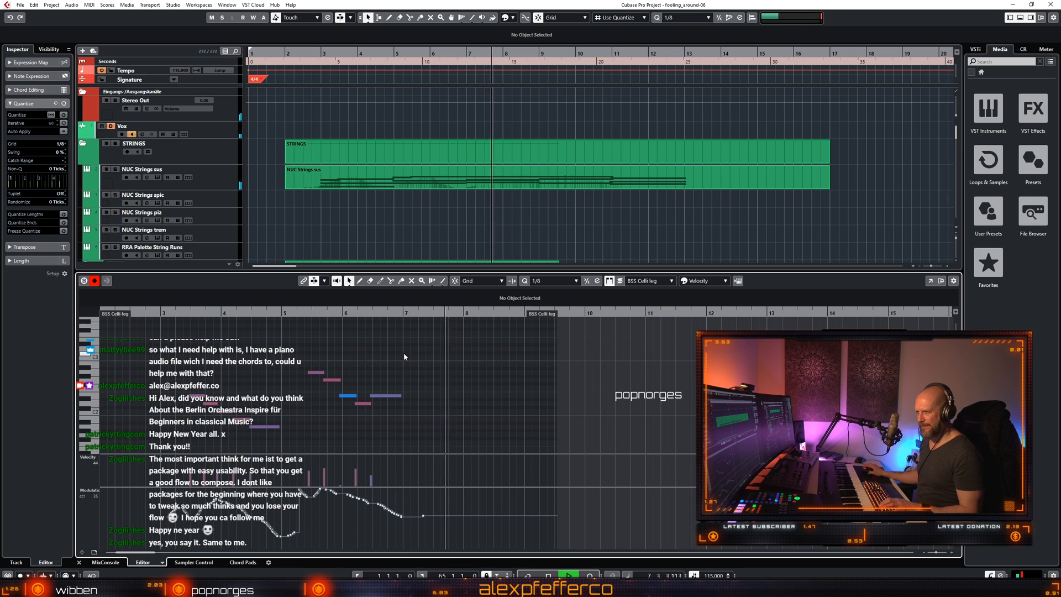
pyautogui.press('space')
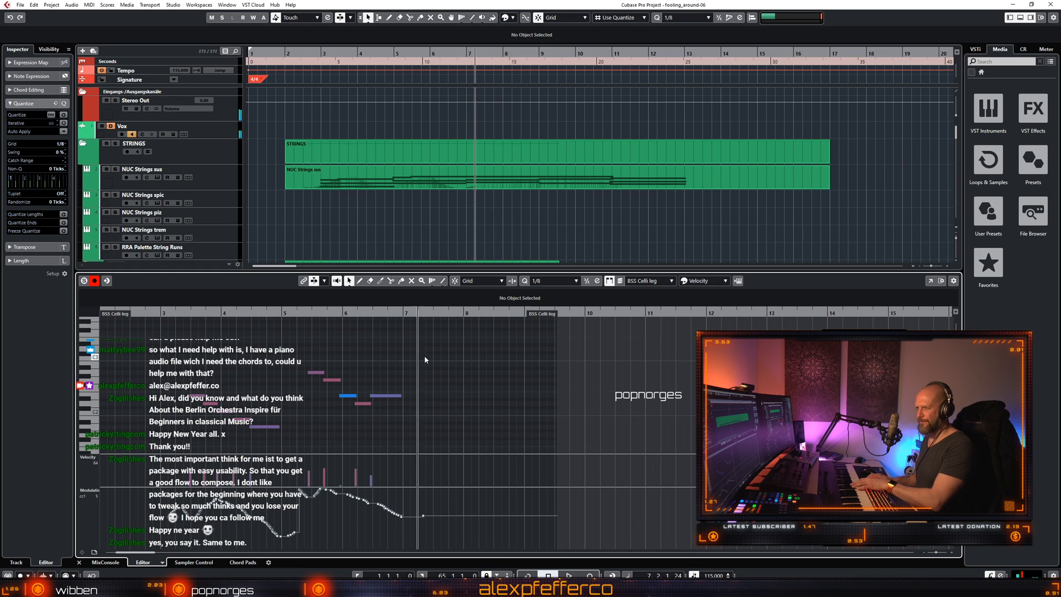
pyautogui.press('space')
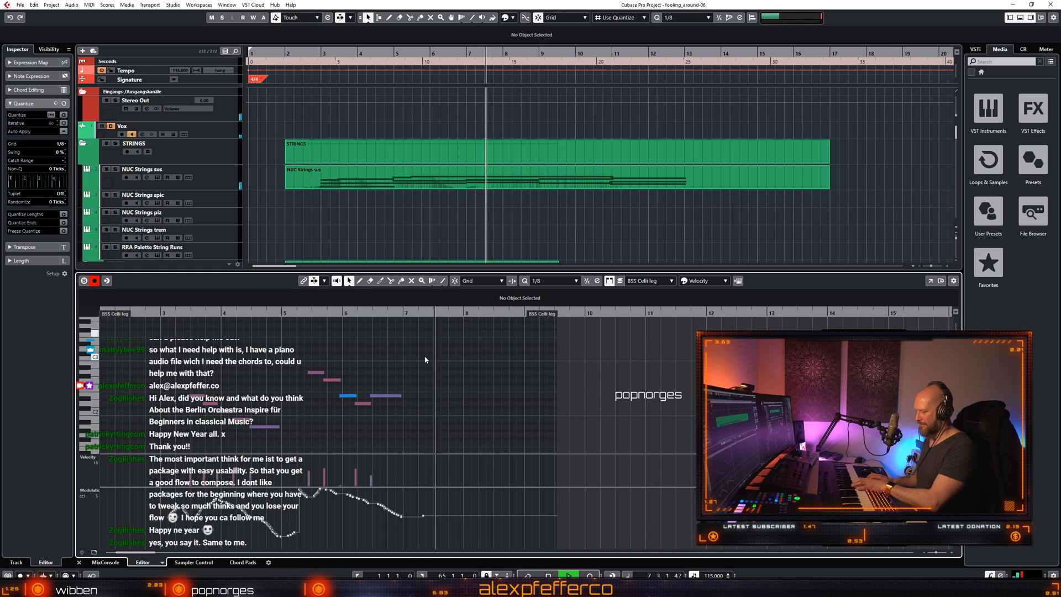
pyautogui.press('space')
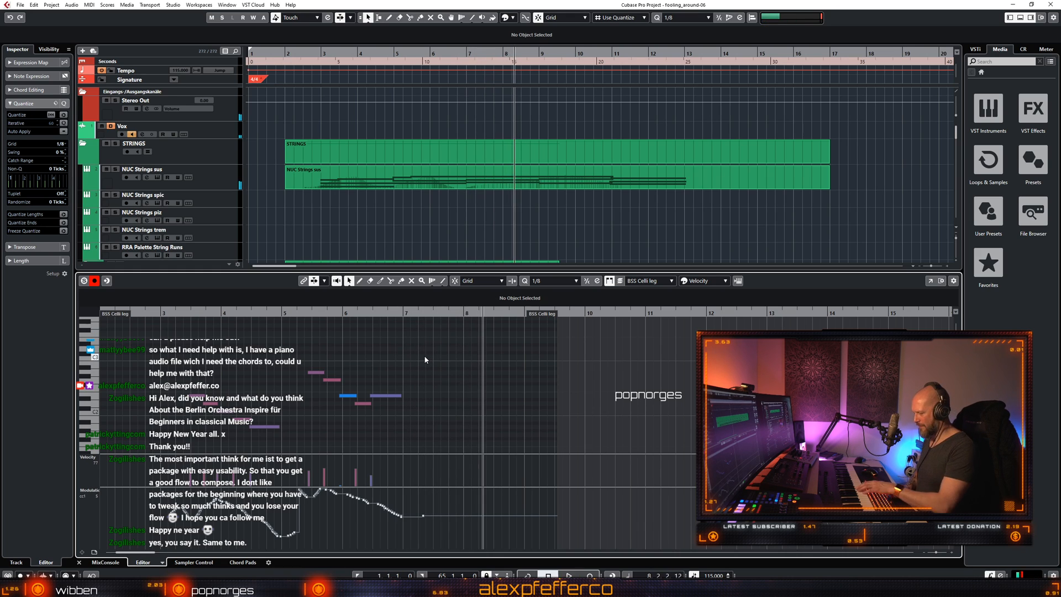
pyautogui.press('KP_Subtract')
pyautogui.press('KP_Subtract')
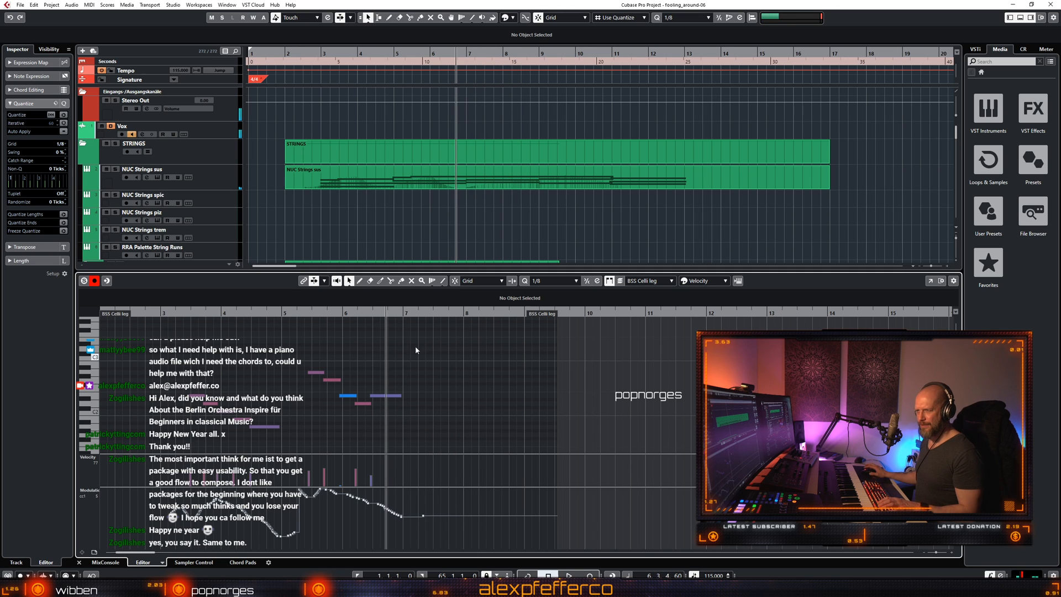
# Play the cello melody from bar 3 and set the left locator to 2.4.3.0.
pyautogui.click(158, 314)
pyautogui.press('space')
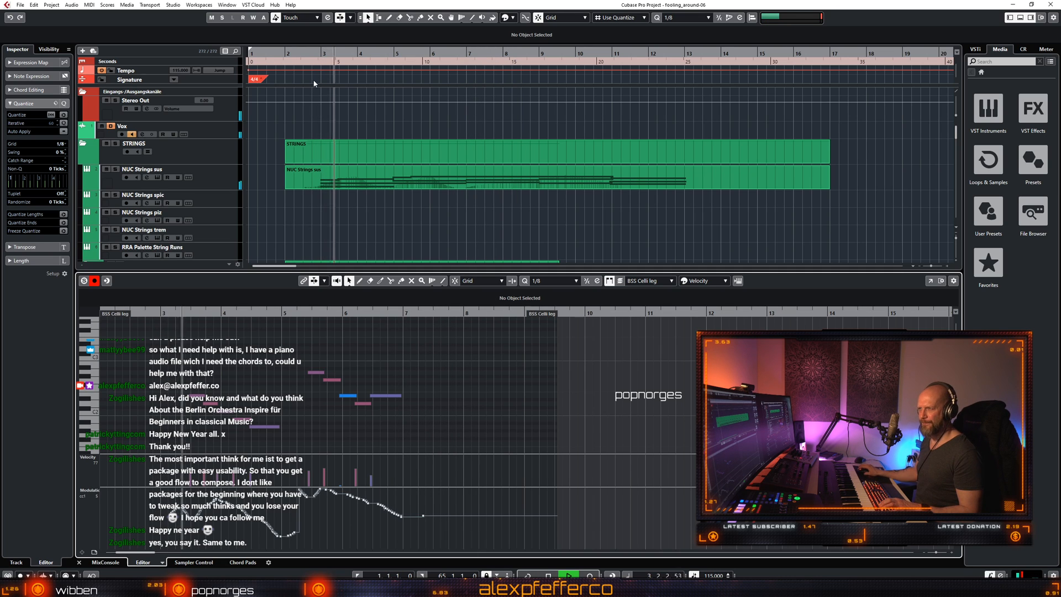
pyautogui.keyDown('ctrl'); pyautogui.click(316, 54); pyautogui.keyUp('ctrl')
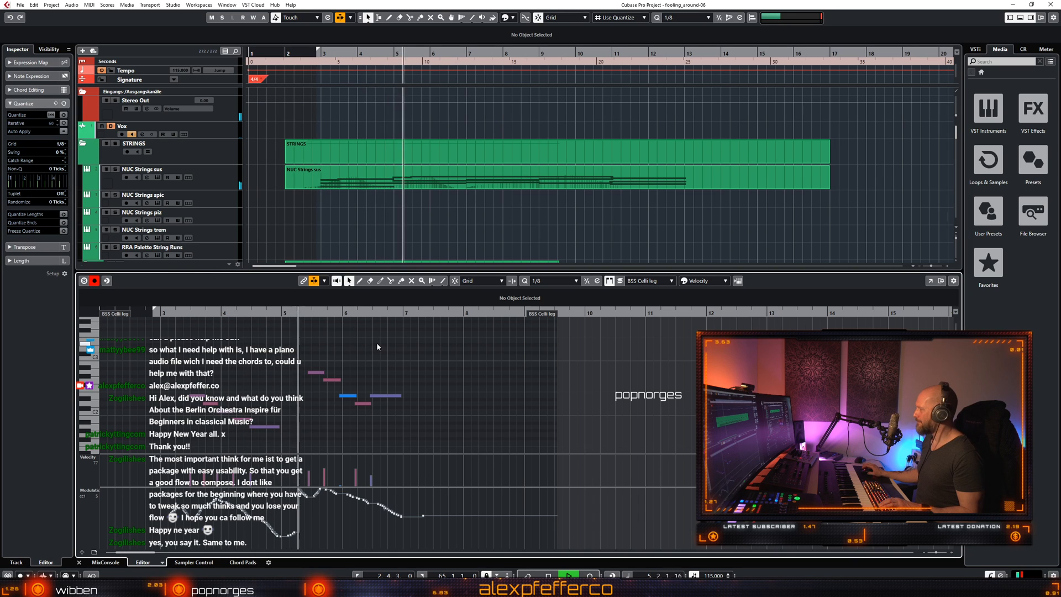
# Redraw the second phrase's modulation curve up to about bar 8 as a smooth swell and gradual decay, and audition it from bar 5.
pyautogui.press('h')
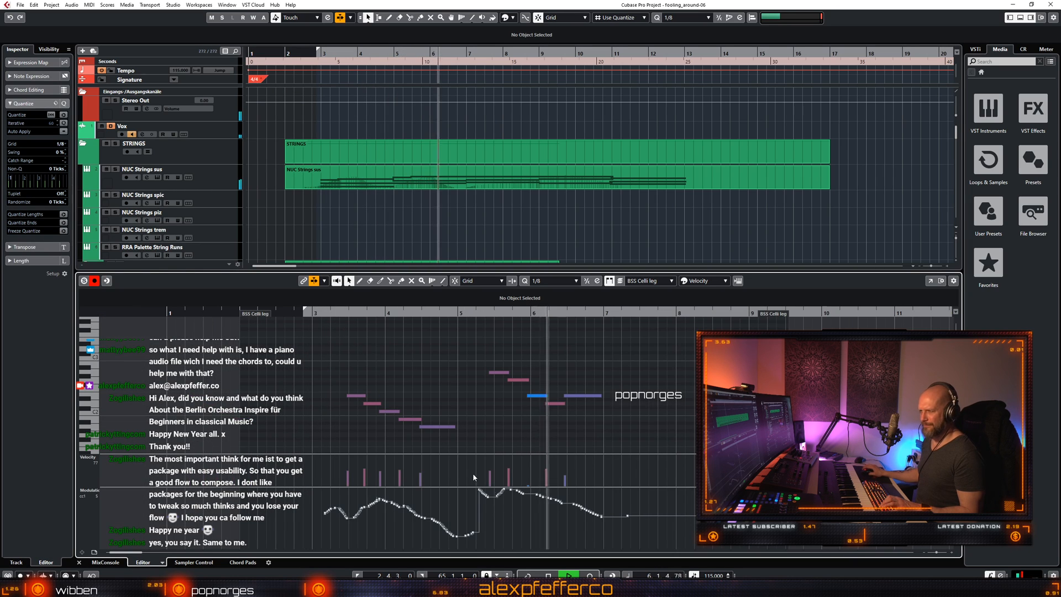
pyautogui.moveTo(501, 490)
pyautogui.mouseDown()
pyautogui.moveTo(467, 534)
pyautogui.moveTo(514, 488)
pyautogui.moveTo(674, 523)
pyautogui.mouseUp()
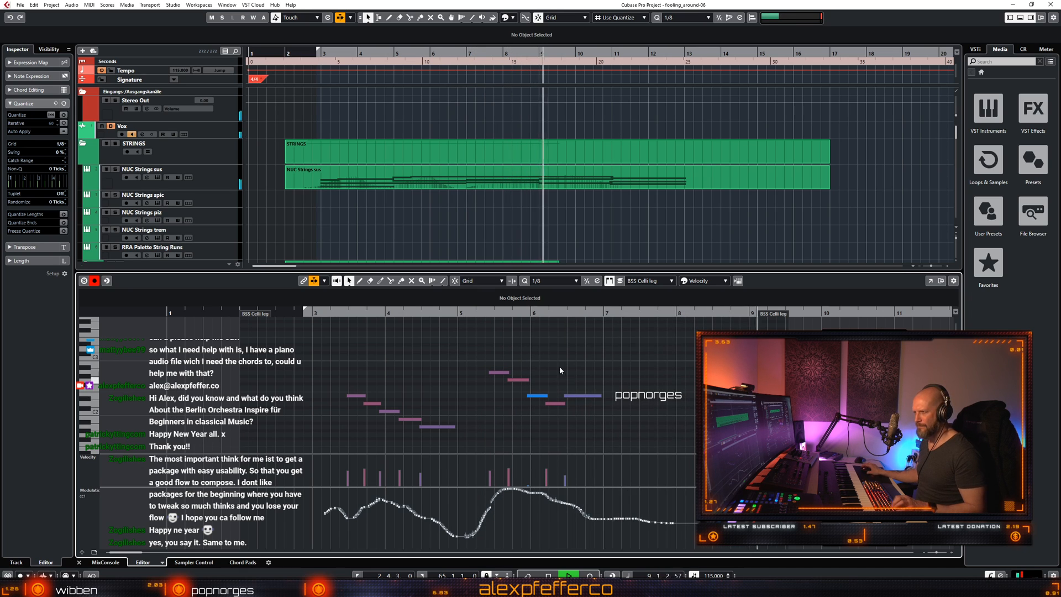
pyautogui.press('space')
pyautogui.doubleClick(484, 314)
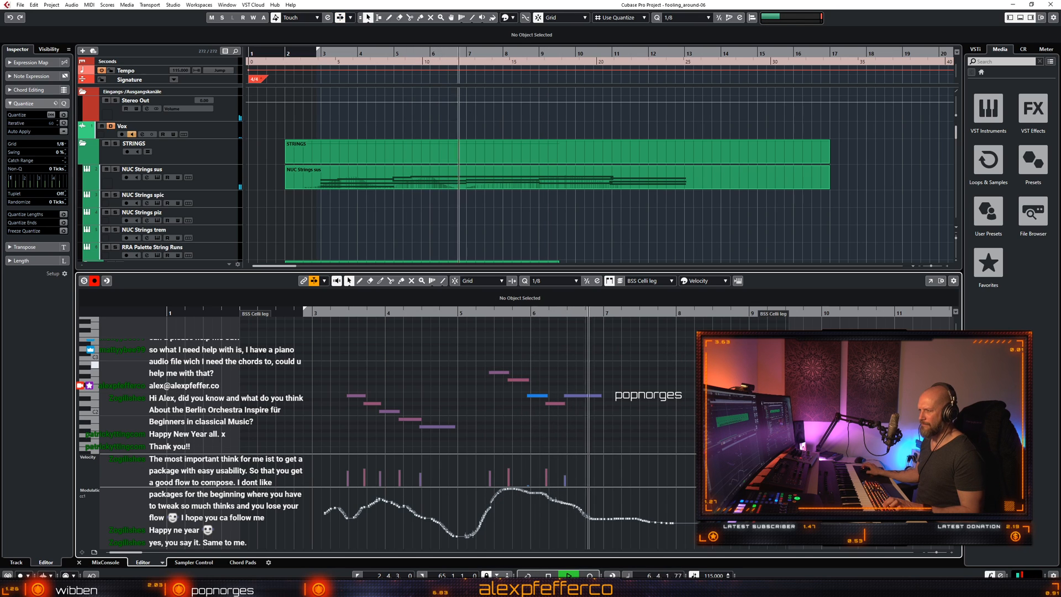
# Rehearse a third cello phrase for bars 7 and 8 with repeated short playbacks of that passage.
pyautogui.press('space')
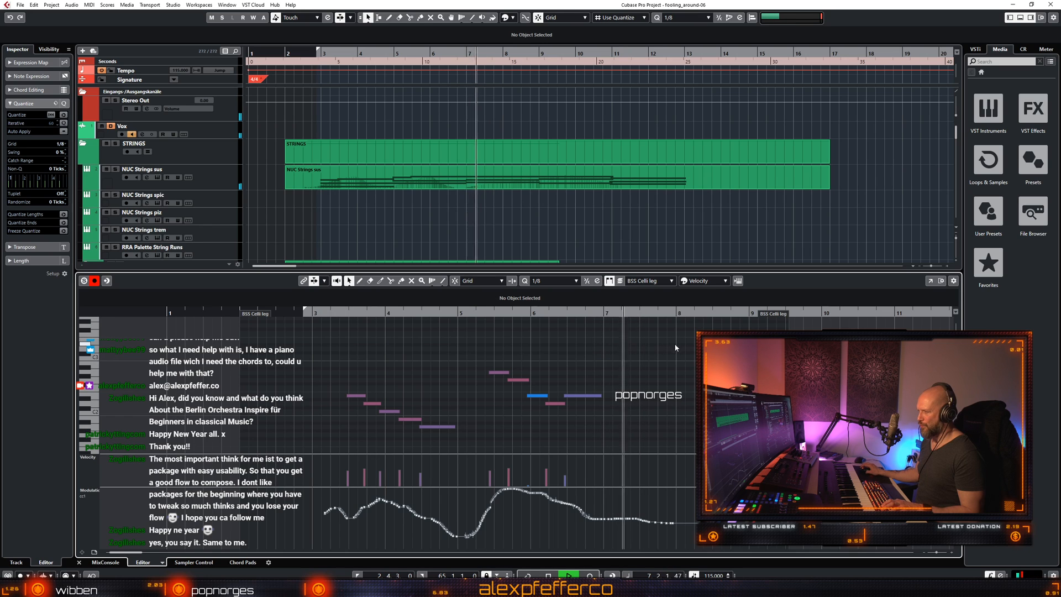
pyautogui.press('space')
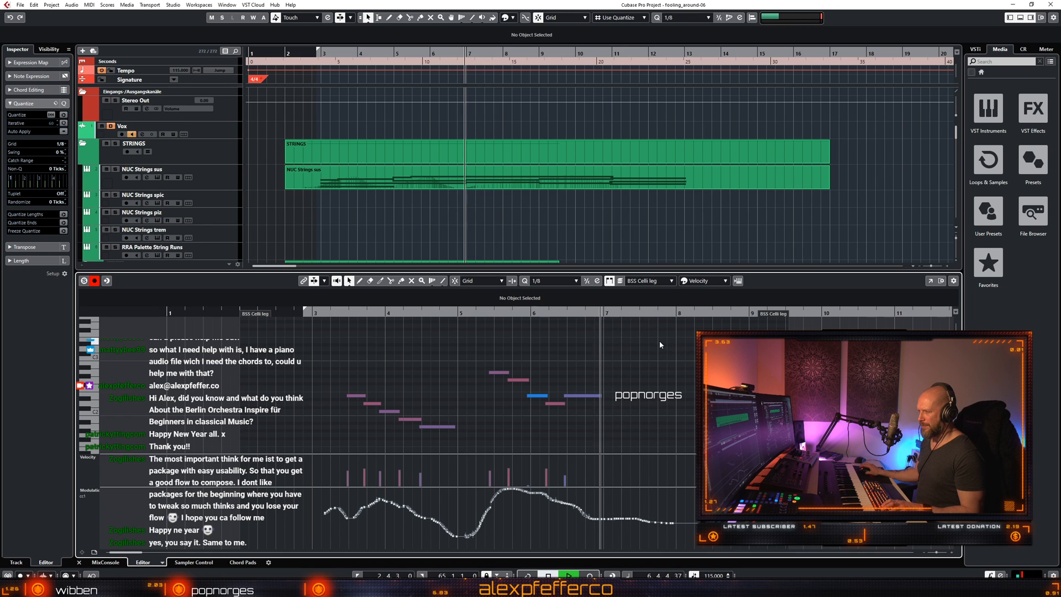
pyautogui.press('space')
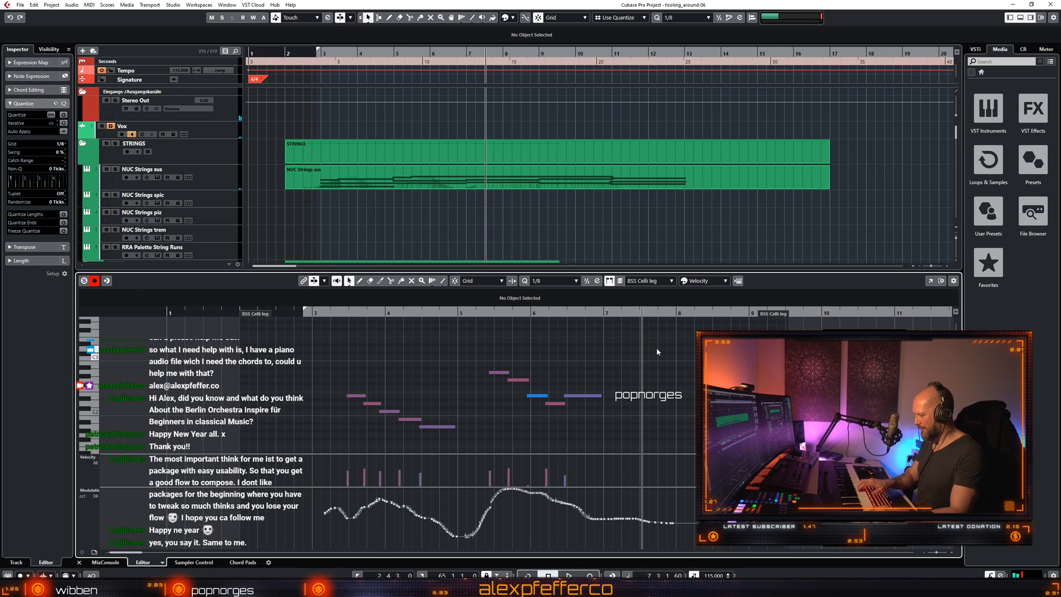
pyautogui.press('space')
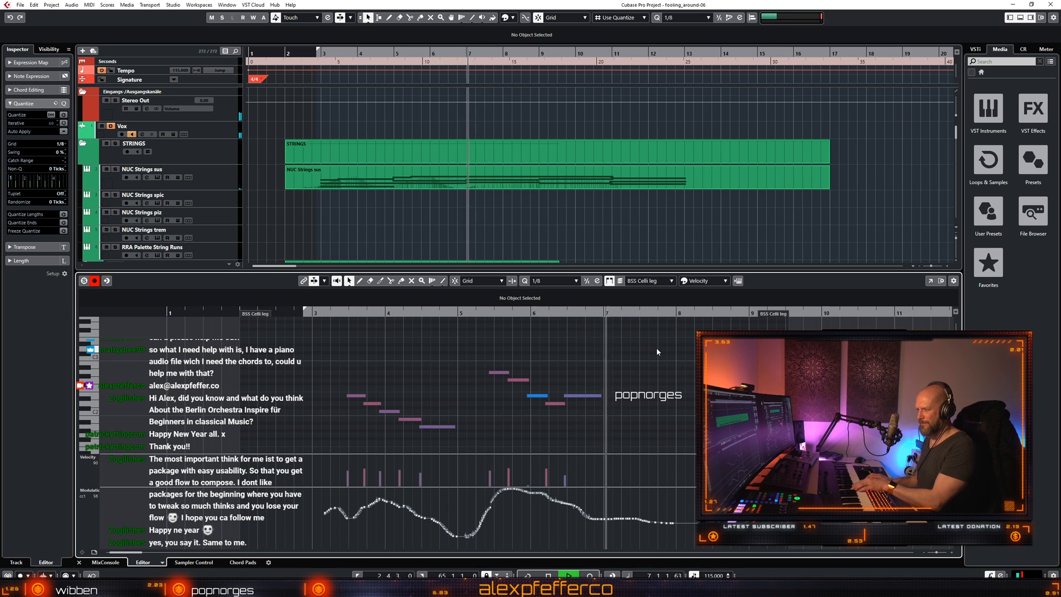
pyautogui.press('space')
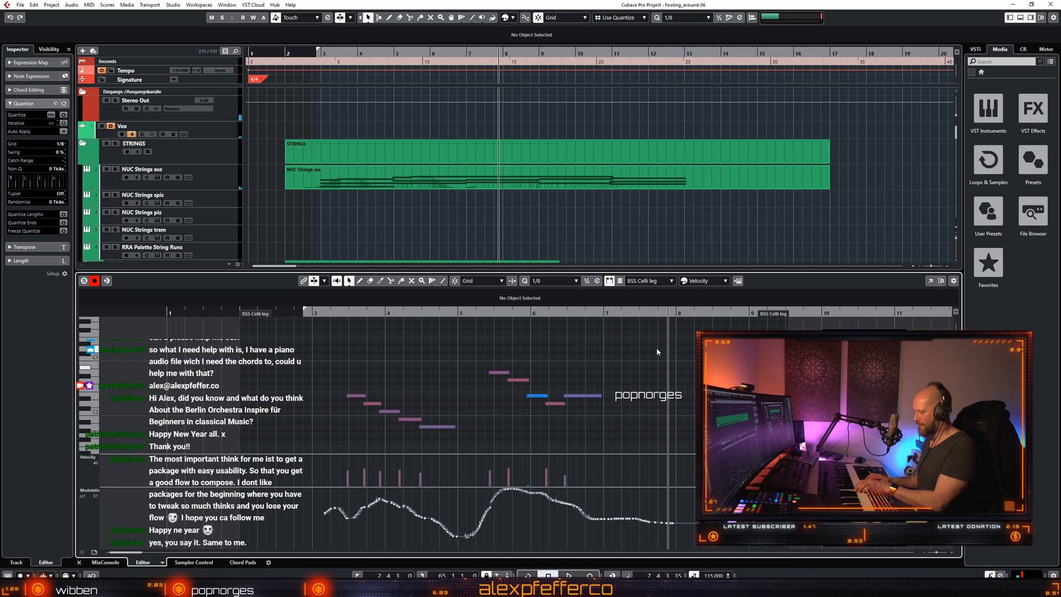
pyautogui.press('space')
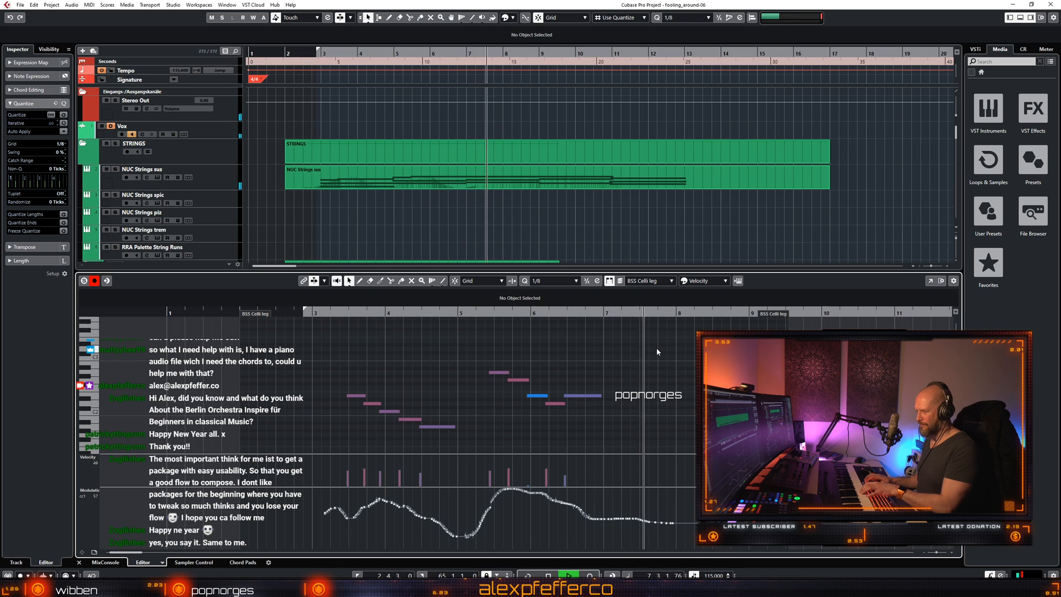
pyautogui.press('space')
pyautogui.press('space')
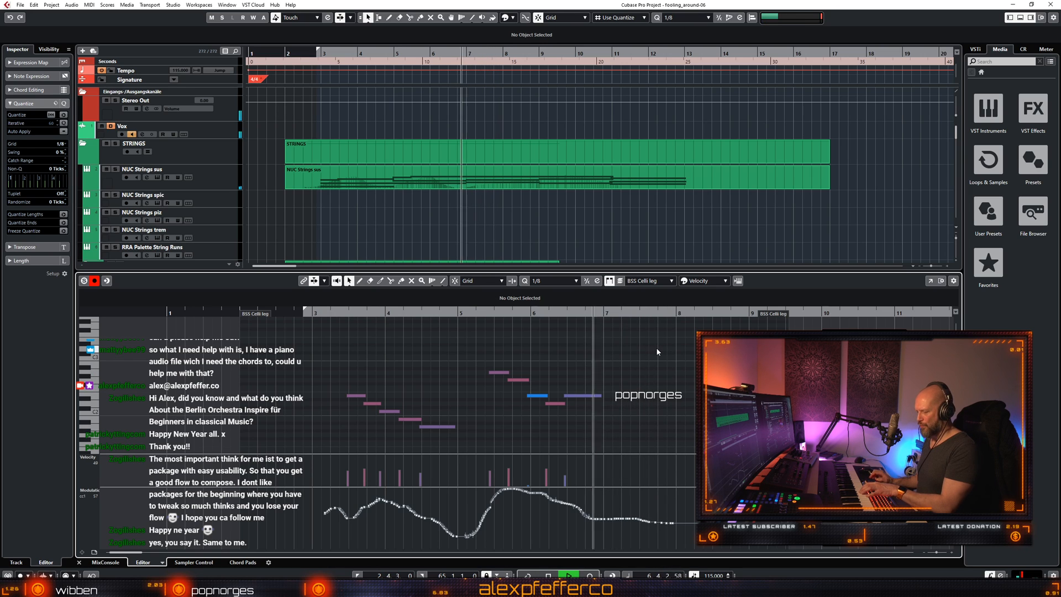
pyautogui.press('space')
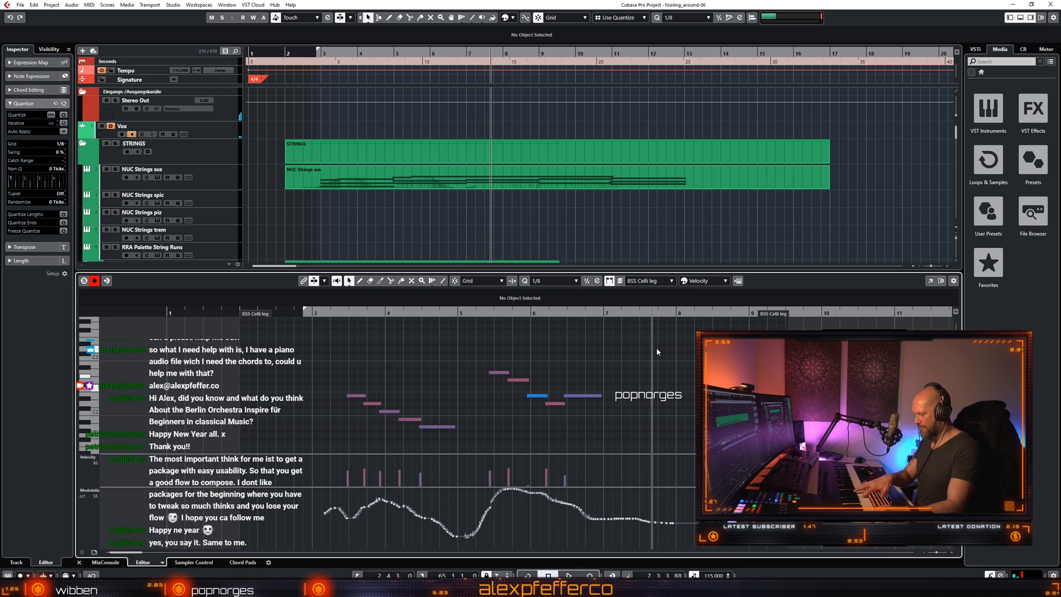
pyautogui.press('space')
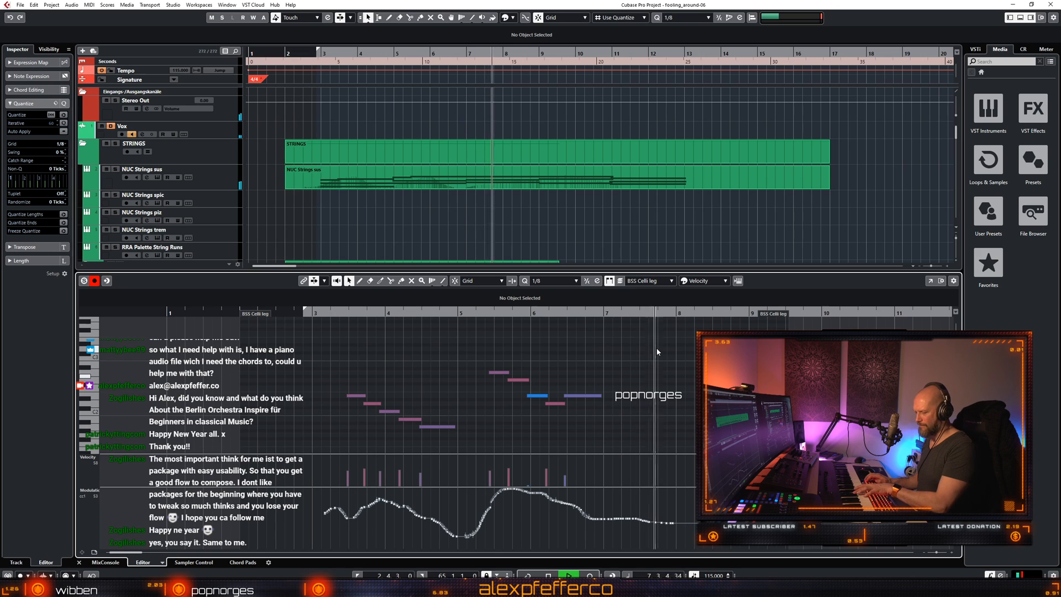
pyautogui.press('space')
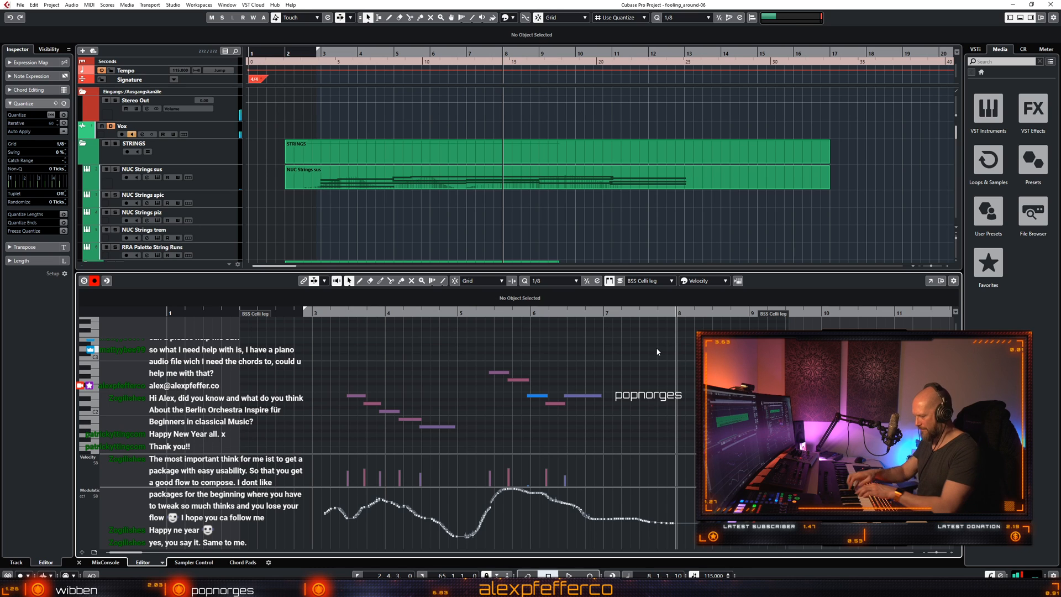
pyautogui.press('space')
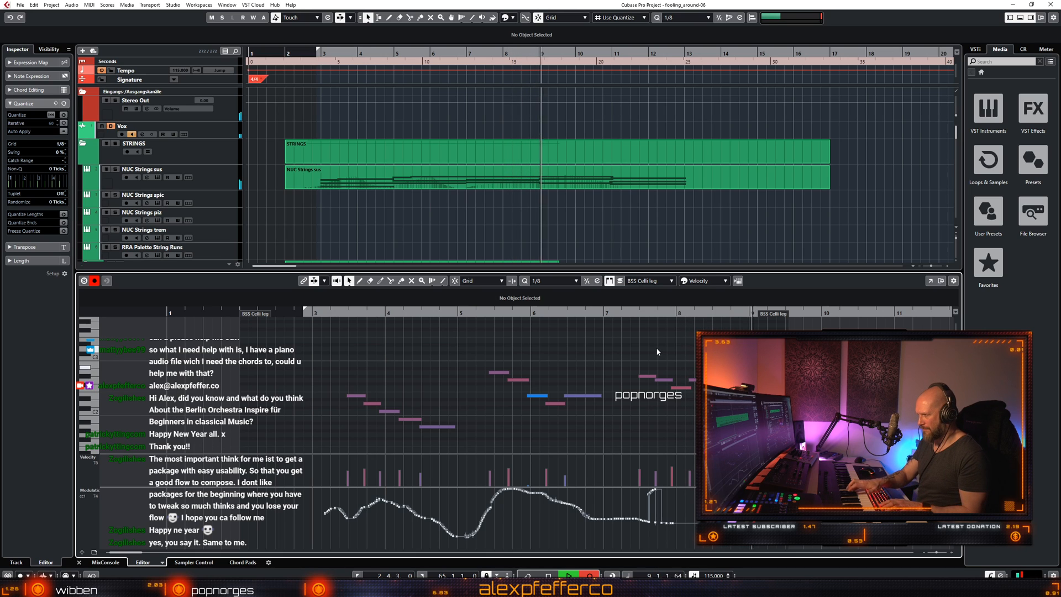
pyautogui.press('space')
pyautogui.hotkey('ctrl', 'z')
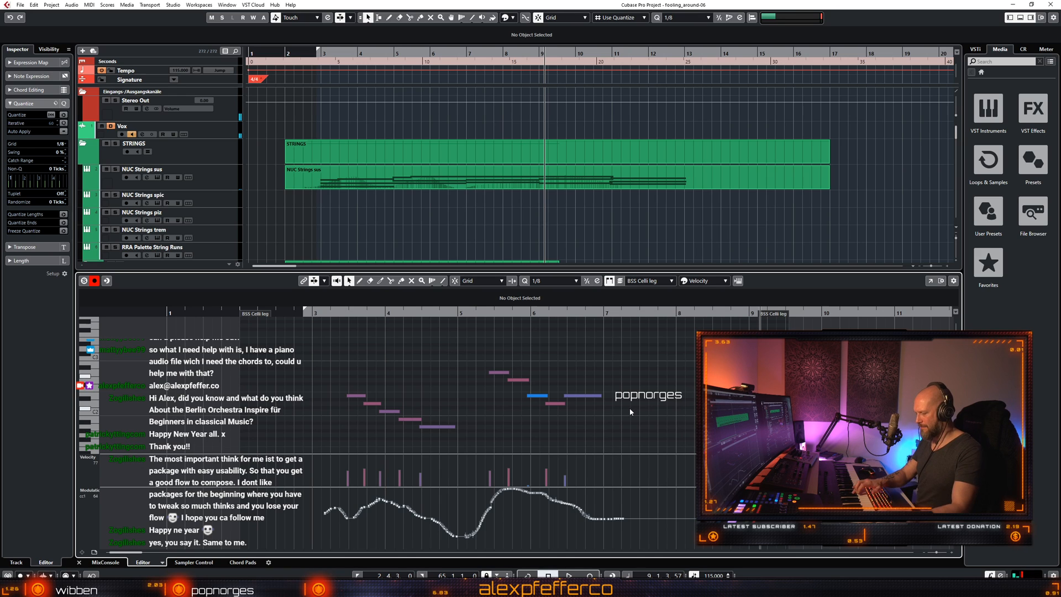
# Rehearse the third cello phrase over bars 7 to 9 with short playbacks, finishing with the playhead at bar 7.
pyautogui.press('KP_Subtract')
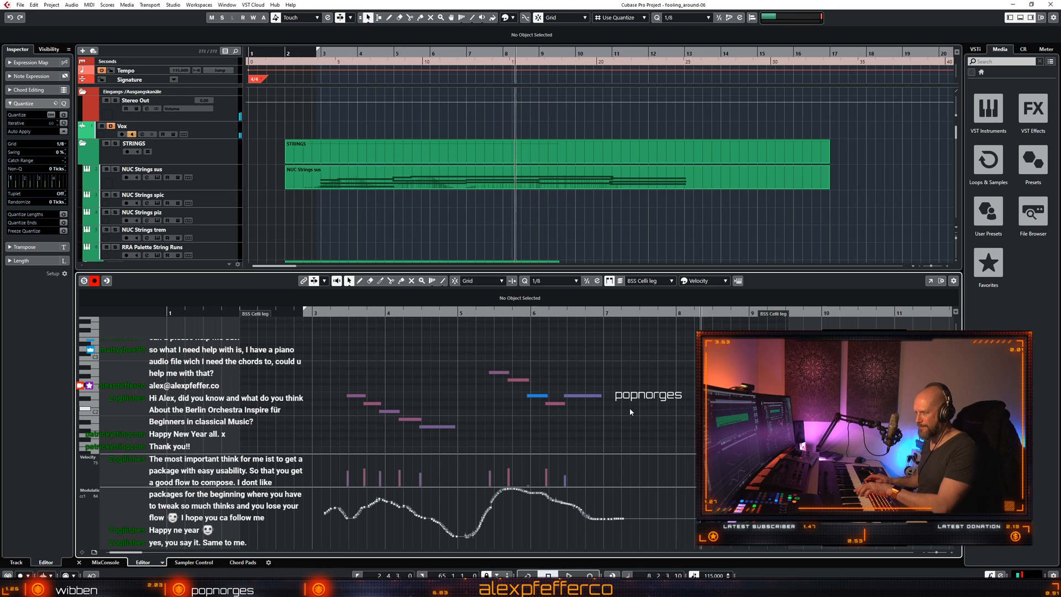
pyautogui.press('space')
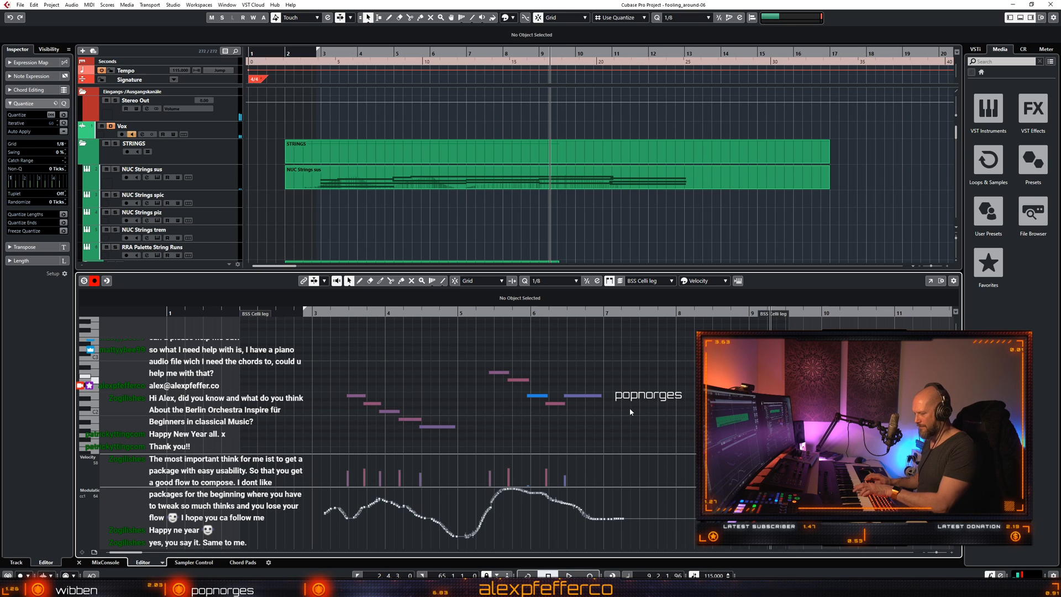
pyautogui.press('space')
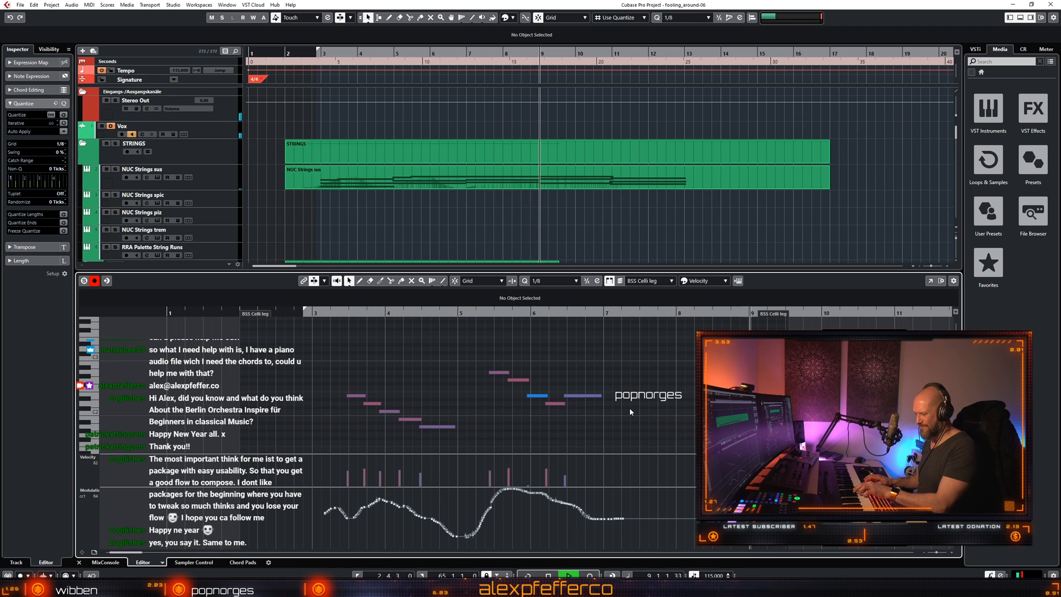
pyautogui.press('space')
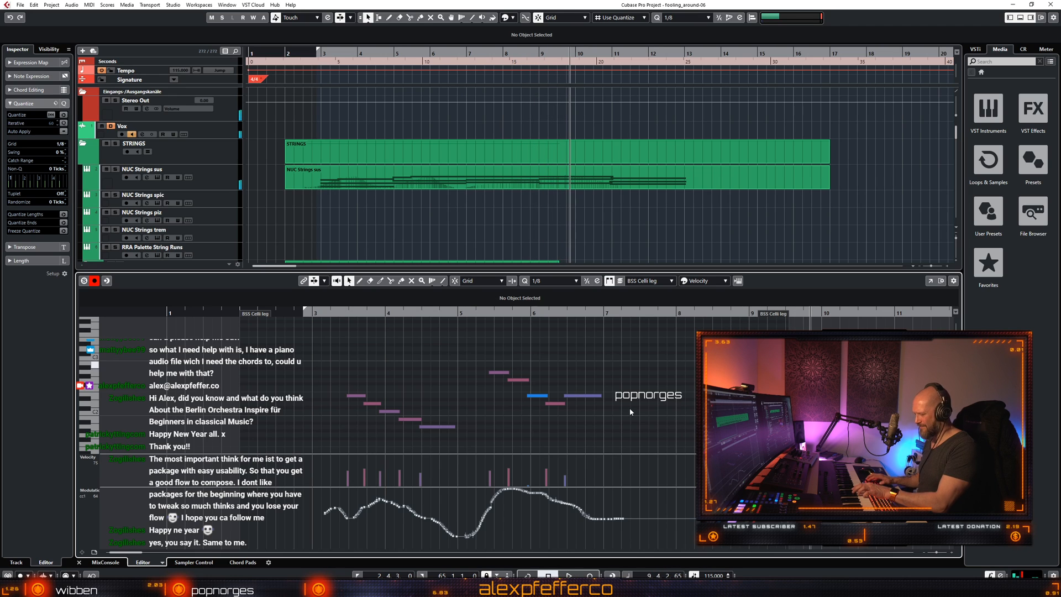
pyautogui.press('KP_Subtract')
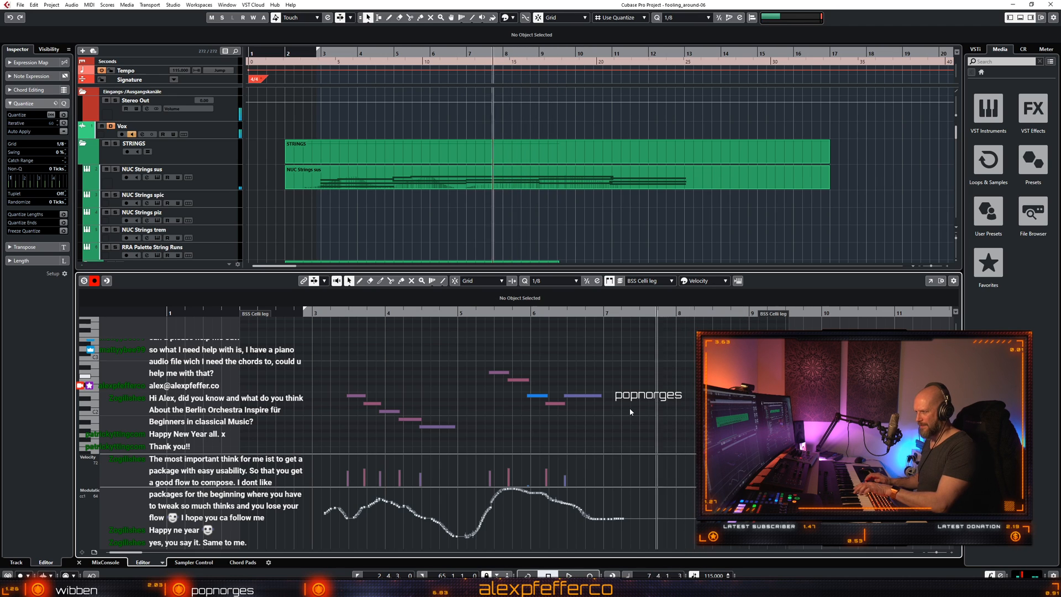
pyautogui.press('KP_Subtract')
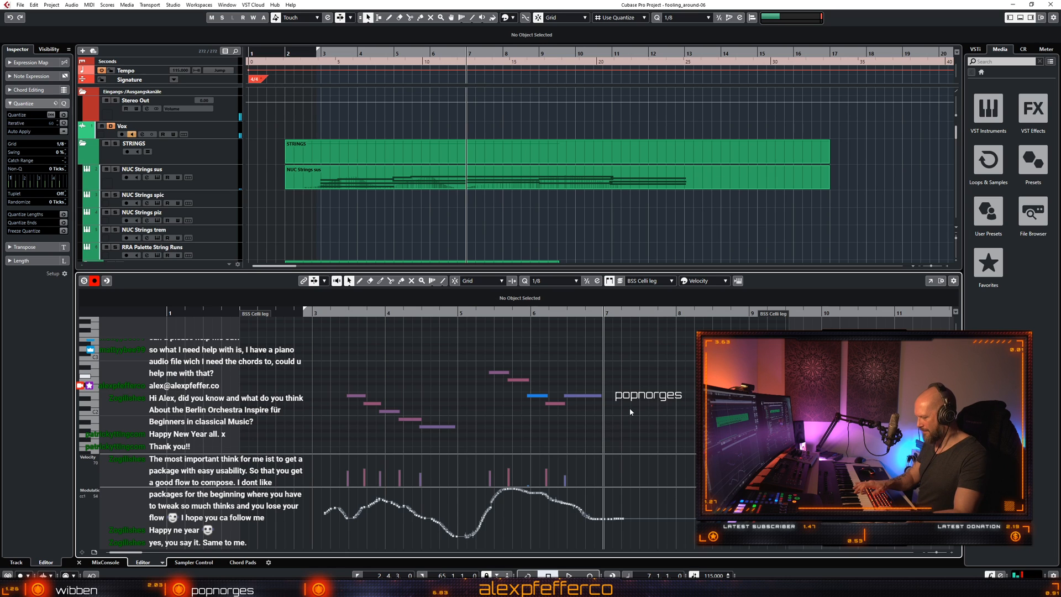
# Record the third cello phrase from bar 7, discarding the first take and recording a second one through to bar 11.
pyautogui.press('KP_Multiply')
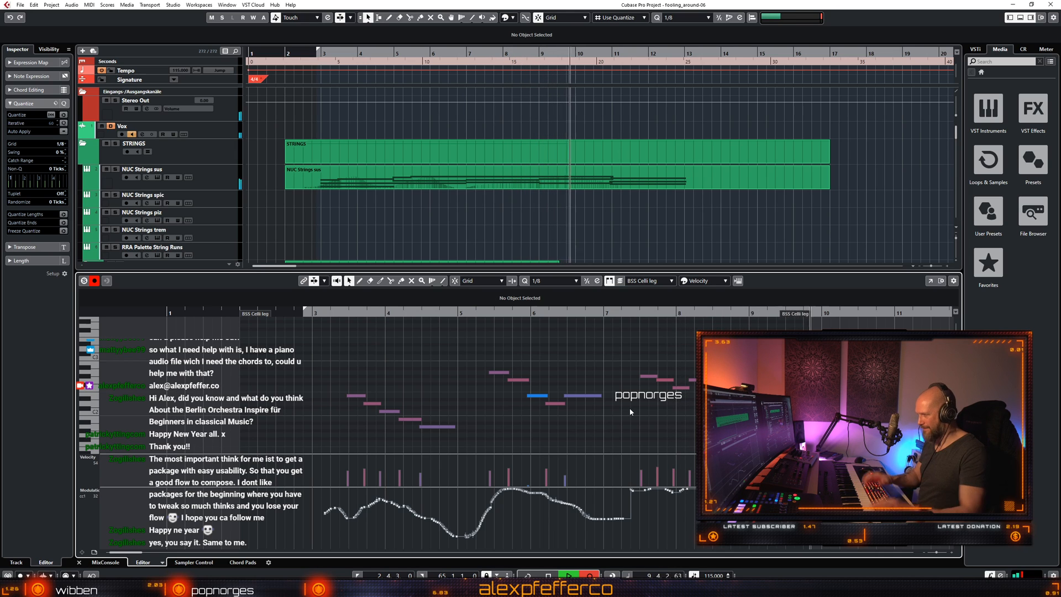
pyautogui.press('space')
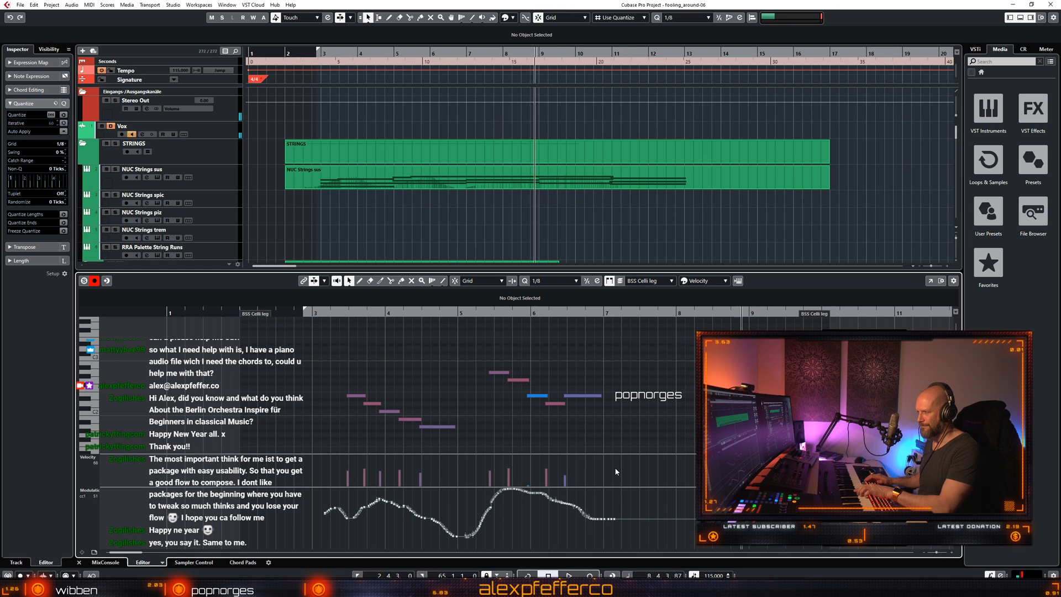
pyautogui.press('KP_Multiply')
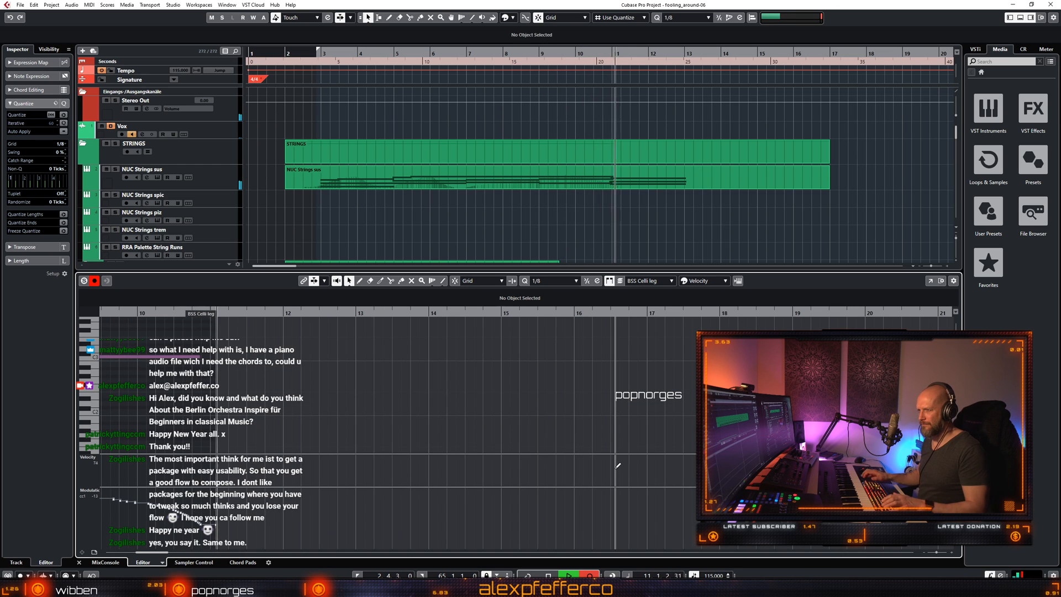
pyautogui.press('space')
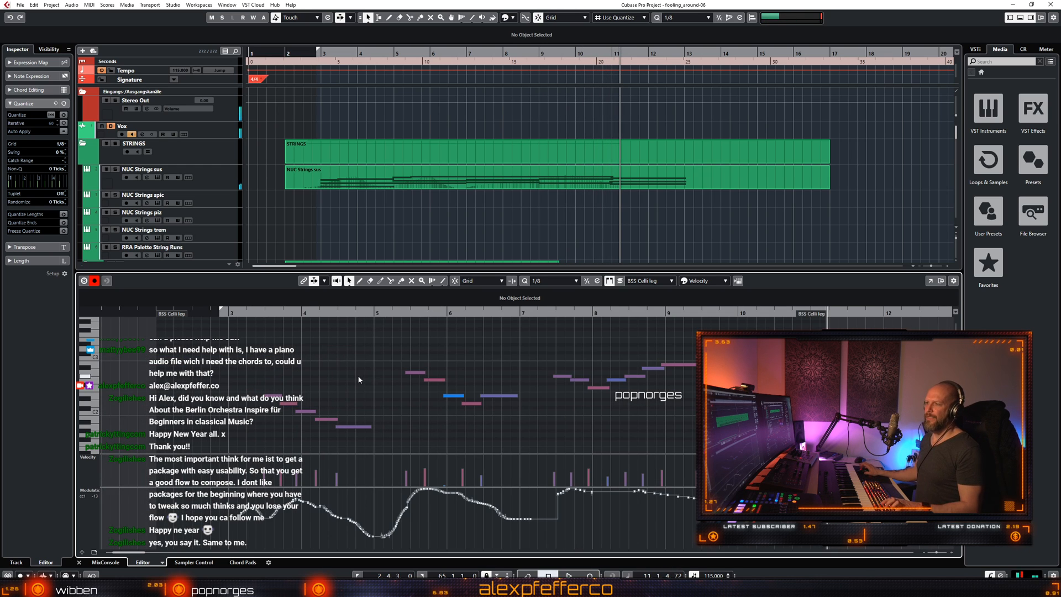
# Play the melody from just before bar 3 and slightly lengthen the last notes of the first and second phrases.
pyautogui.click(222, 313)
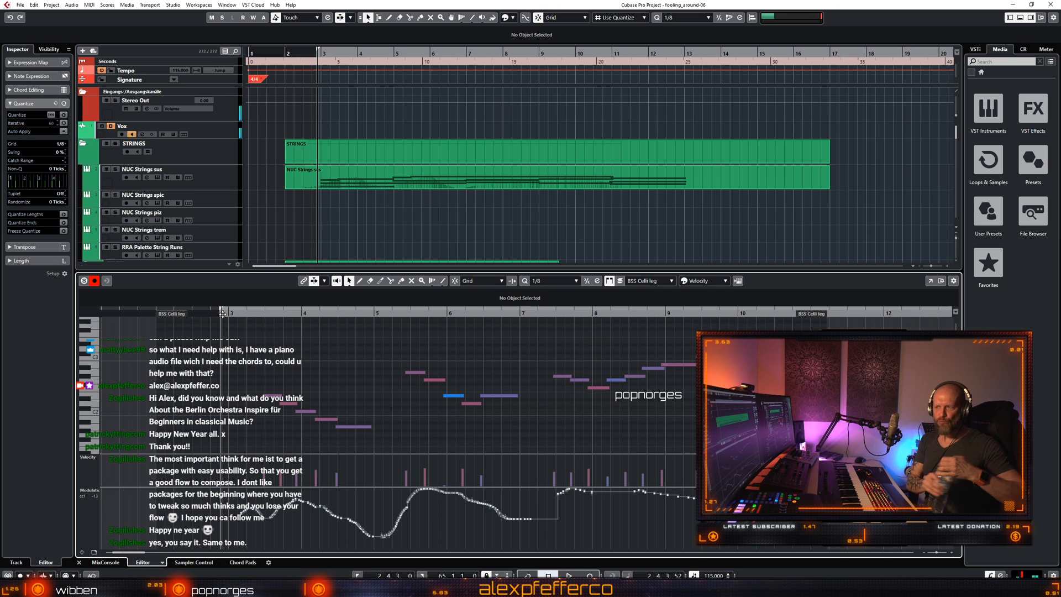
pyautogui.press('space')
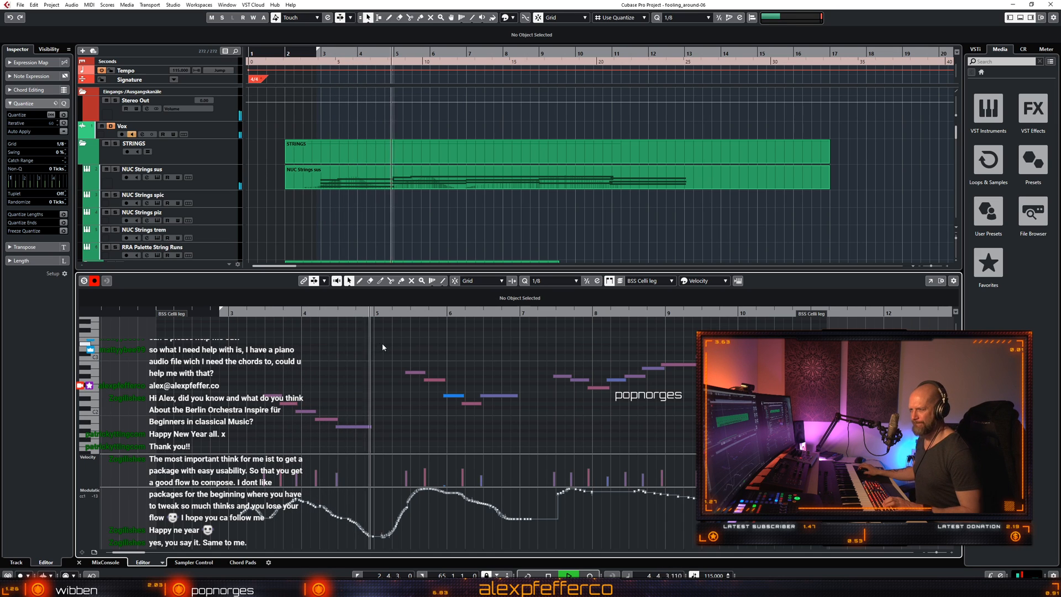
pyautogui.moveTo(371, 426); pyautogui.dragTo(372, 428)
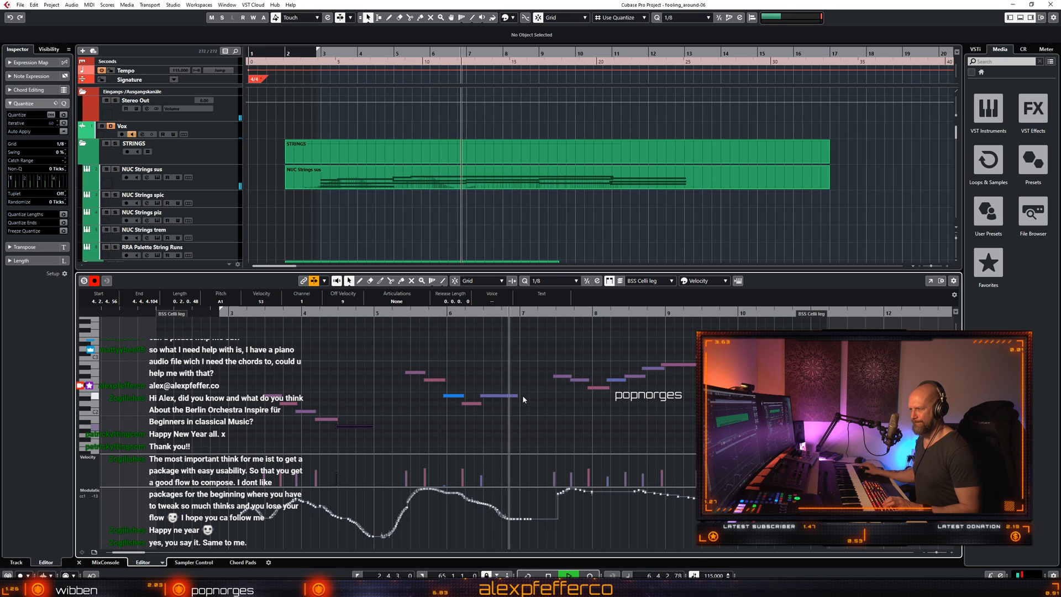
pyautogui.moveTo(518, 395); pyautogui.dragTo(519, 395)
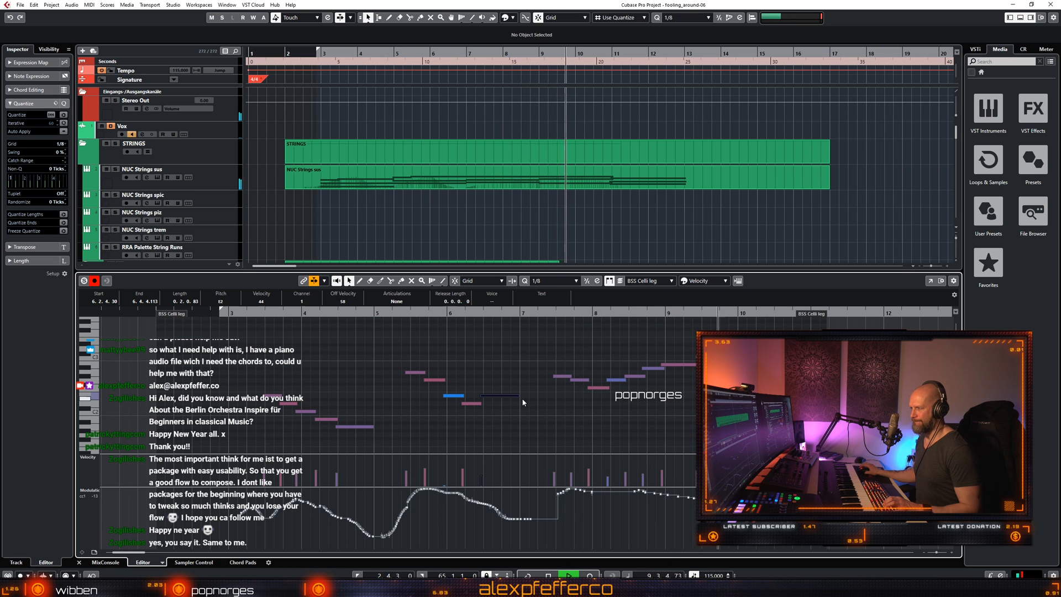
pyautogui.click(413, 382)
pyautogui.scroll(-2, 413, 382)
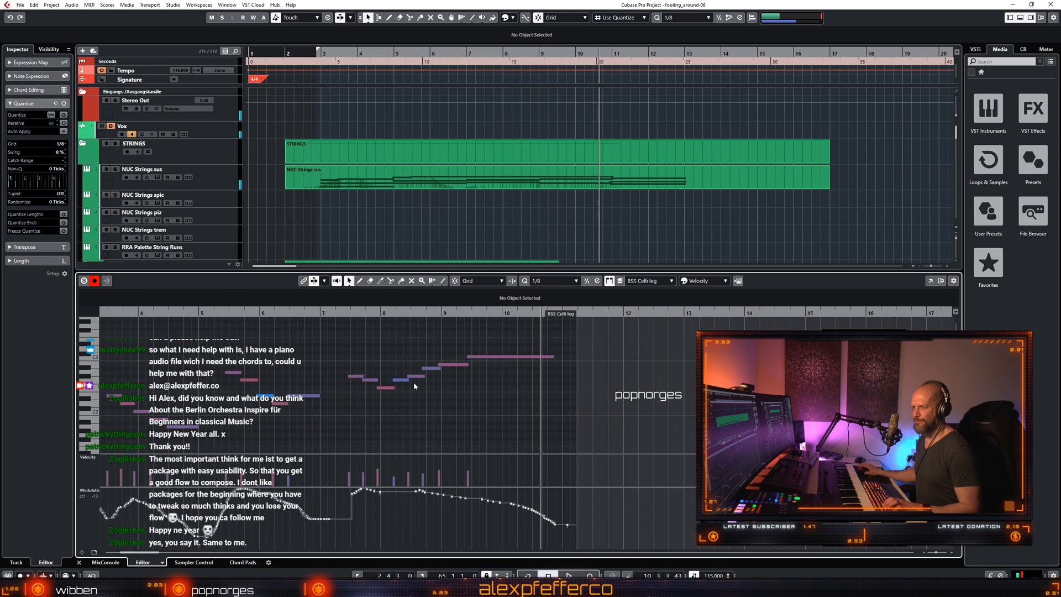
pyautogui.press('space')
# Redraw the modulation around bar 7 as a smooth rise into the third phrase and audition the melody from the left locator.
pyautogui.moveTo(658, 489); pyautogui.dragTo(629, 518)
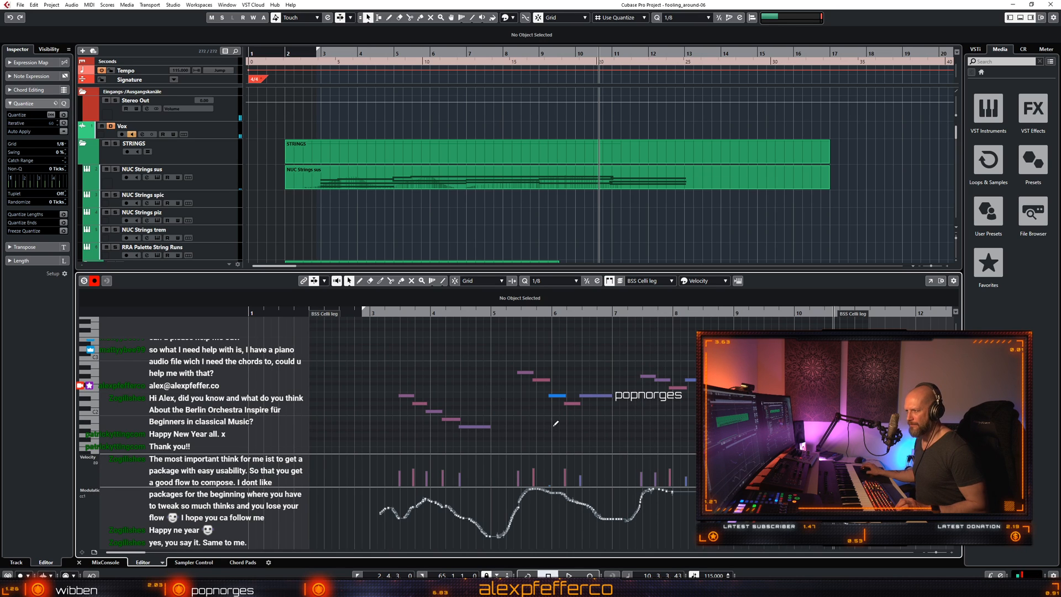
pyautogui.press('KP_1')
pyautogui.press('space')
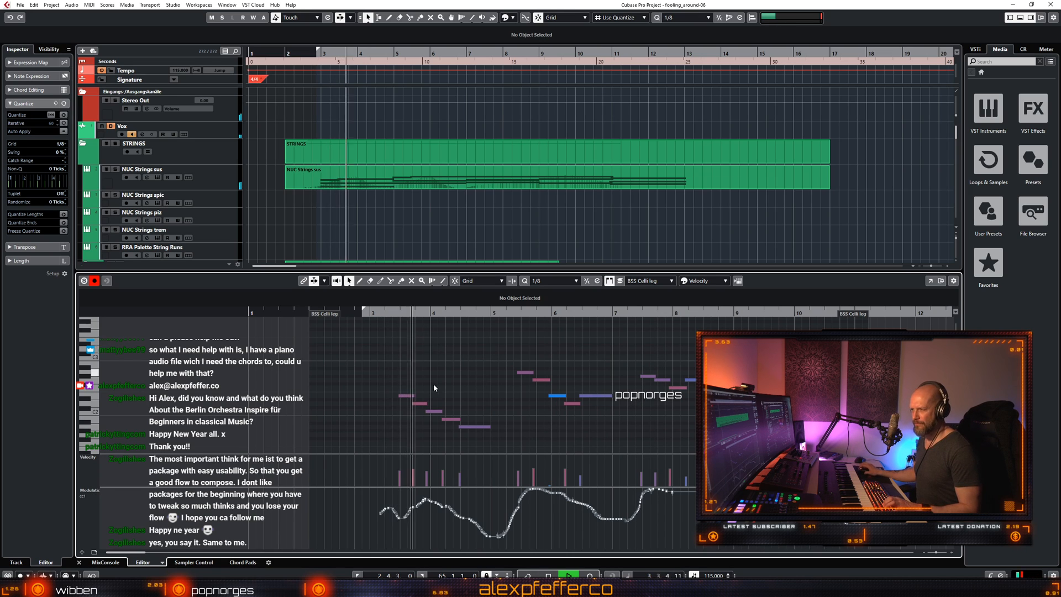
pyautogui.click(407, 395)
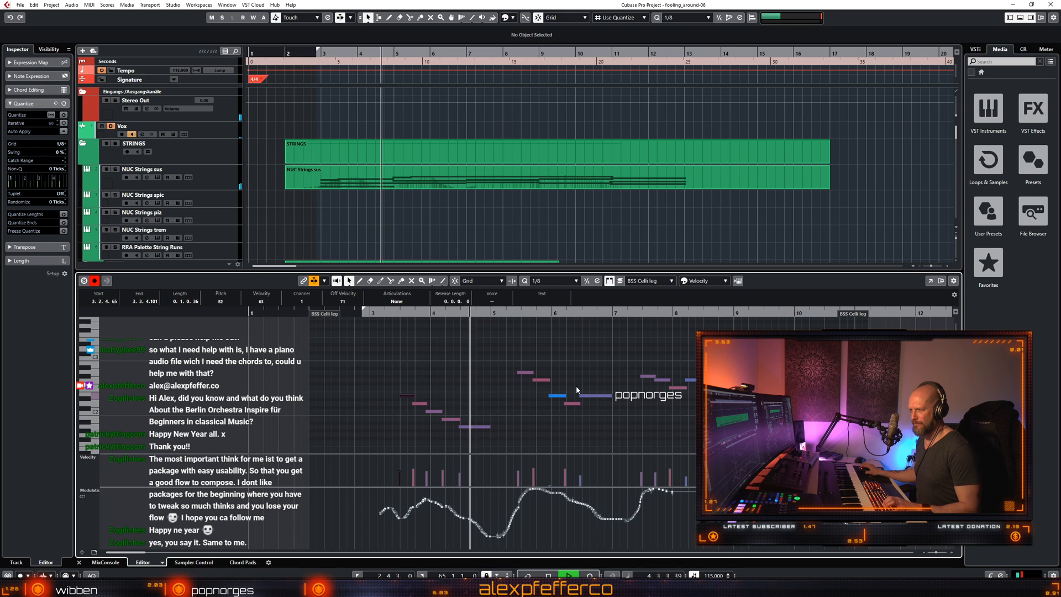
pyautogui.click(534, 427)
pyautogui.press('h')
pyautogui.press('space')
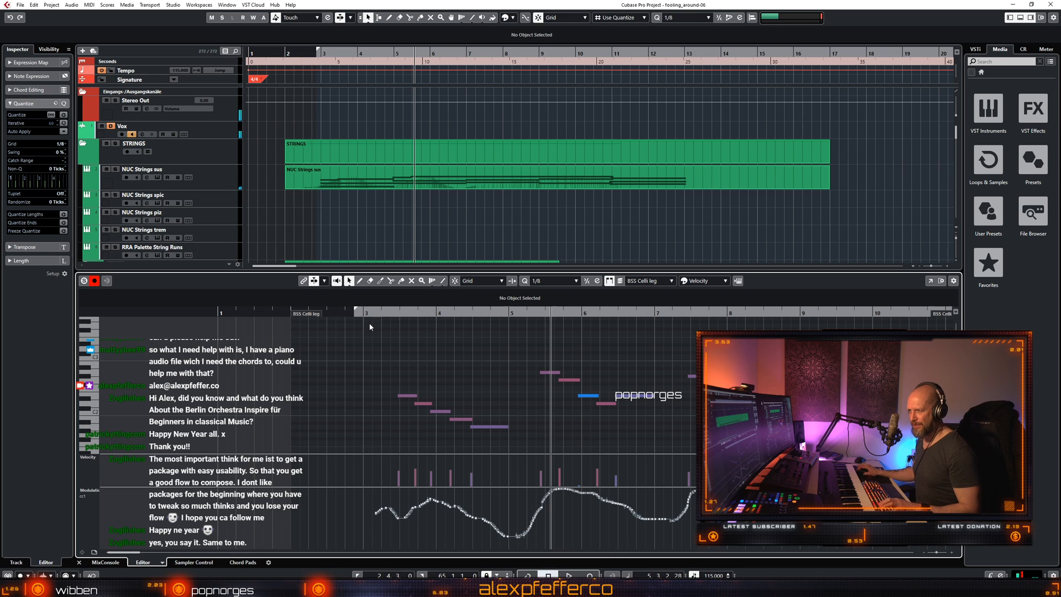
# Play from the left locator and extend the second phrase's last note to end at 7.1.1.26.
pyautogui.press('KP_1')
pyautogui.press('space')
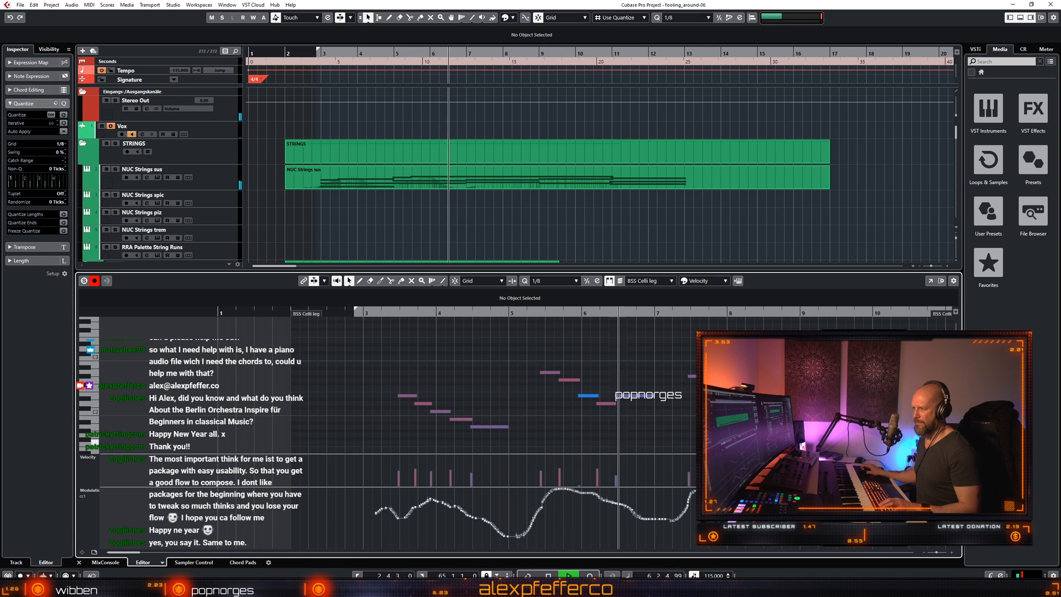
pyautogui.click(653, 395)
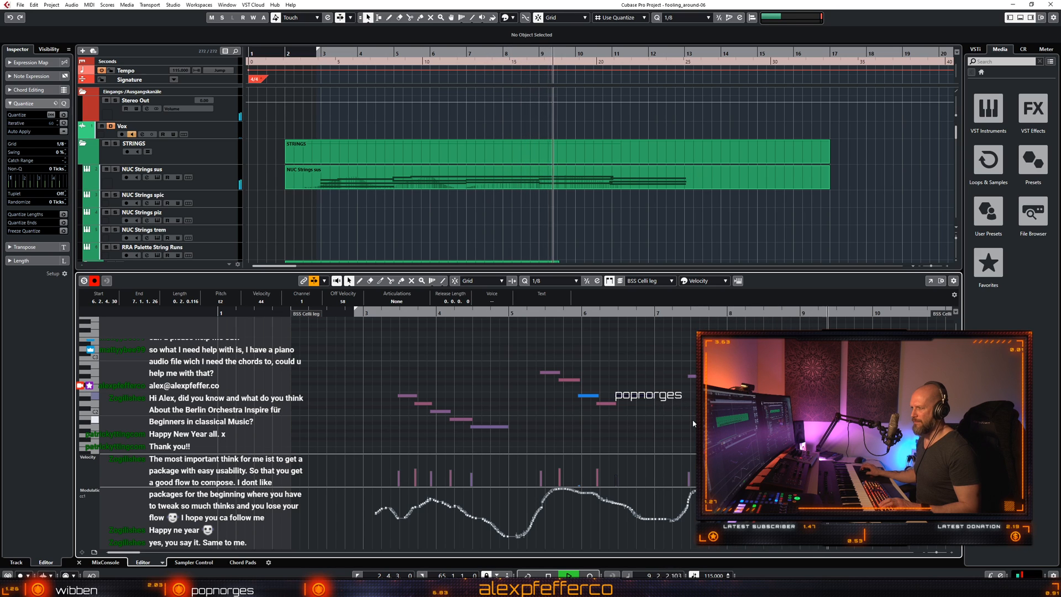
pyautogui.press('space')
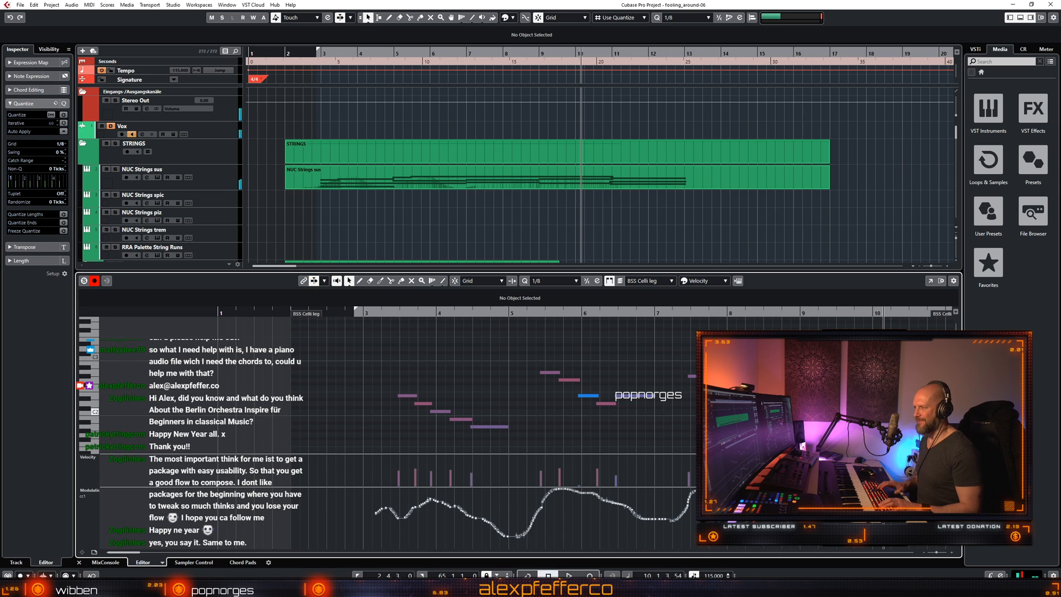
# Close the note editor and cut the BSS Celli leg part so that it starts at bar 3.
pyautogui.press('Return')
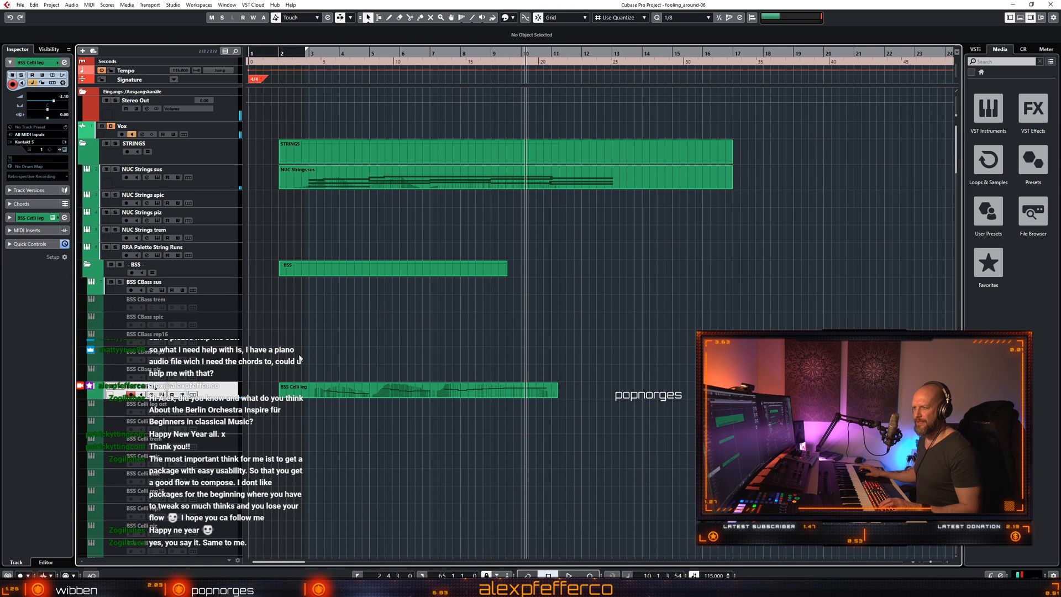
pyautogui.press('3')
pyautogui.click(304, 389)
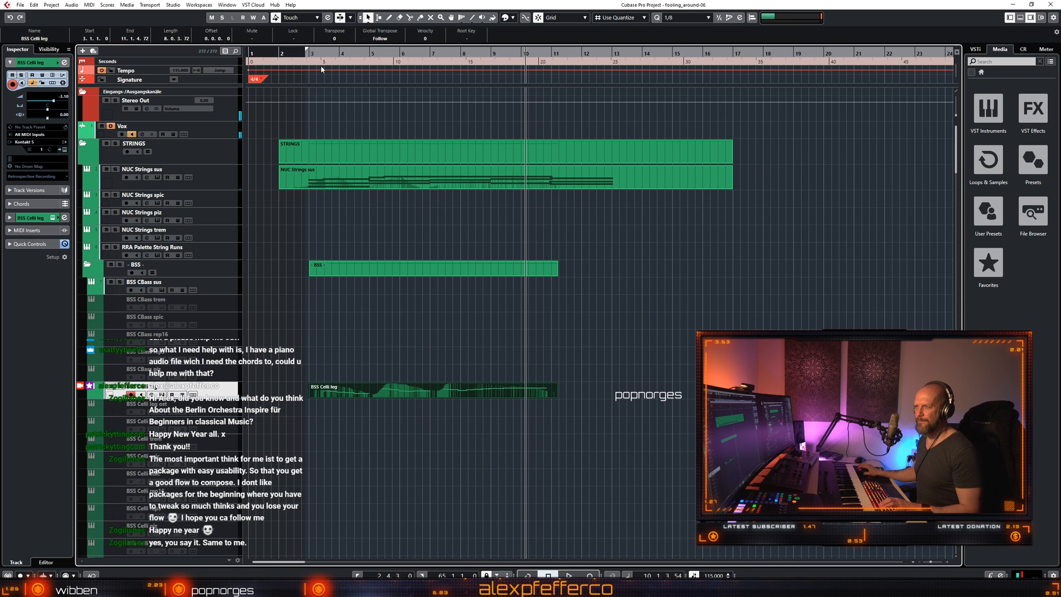
# Copy the trimmed cello part to the BWW Bsn leg track at bar 3.
pyautogui.click(309, 56)
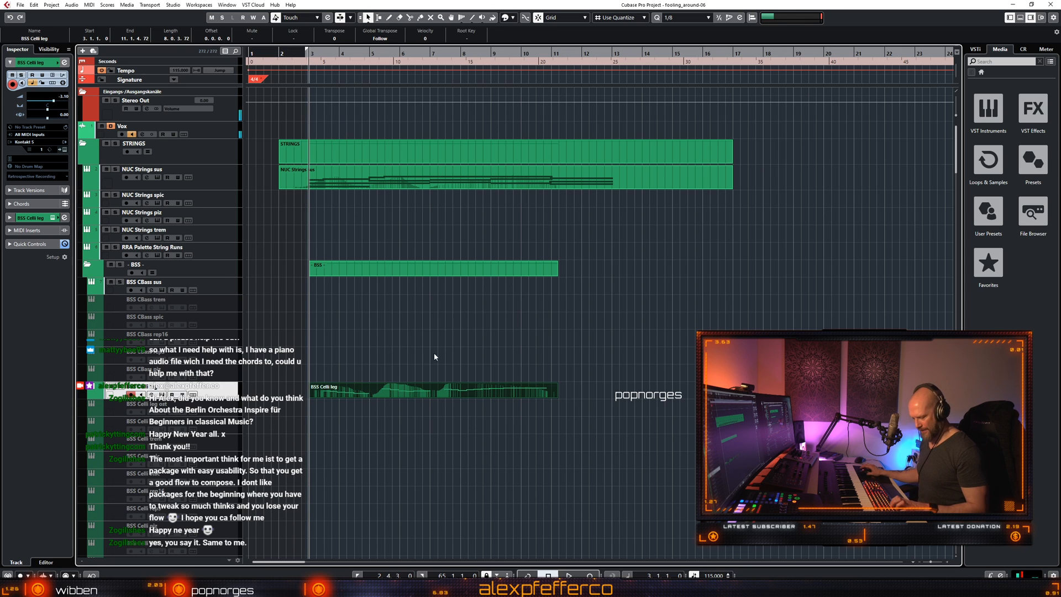
pyautogui.scroll(-12, 435, 409)
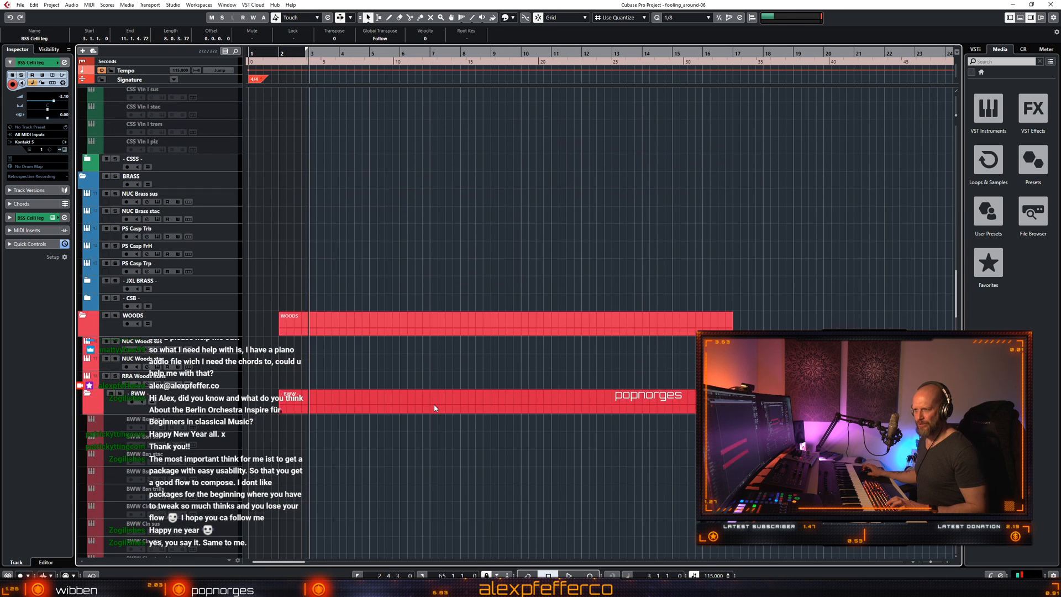
pyautogui.scroll(-5, 111, 419)
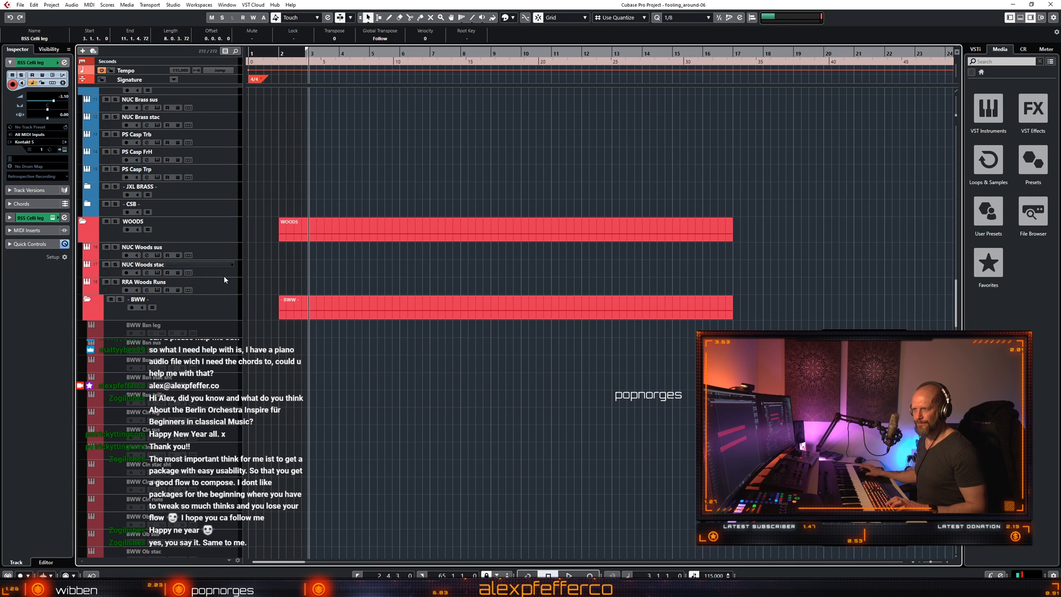
pyautogui.click(212, 330)
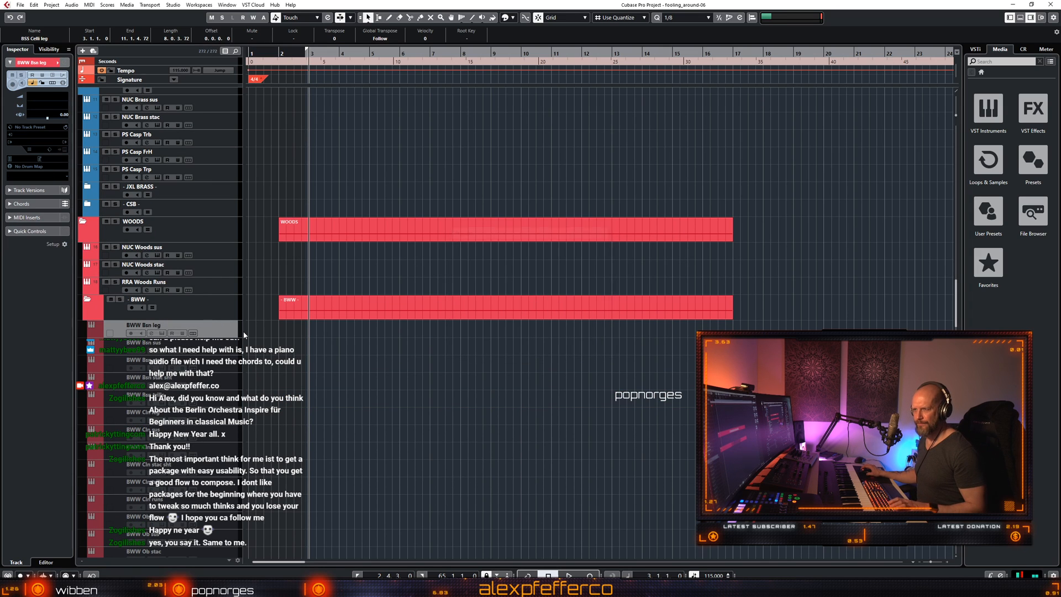
pyautogui.hotkey('ctrl', 'v')
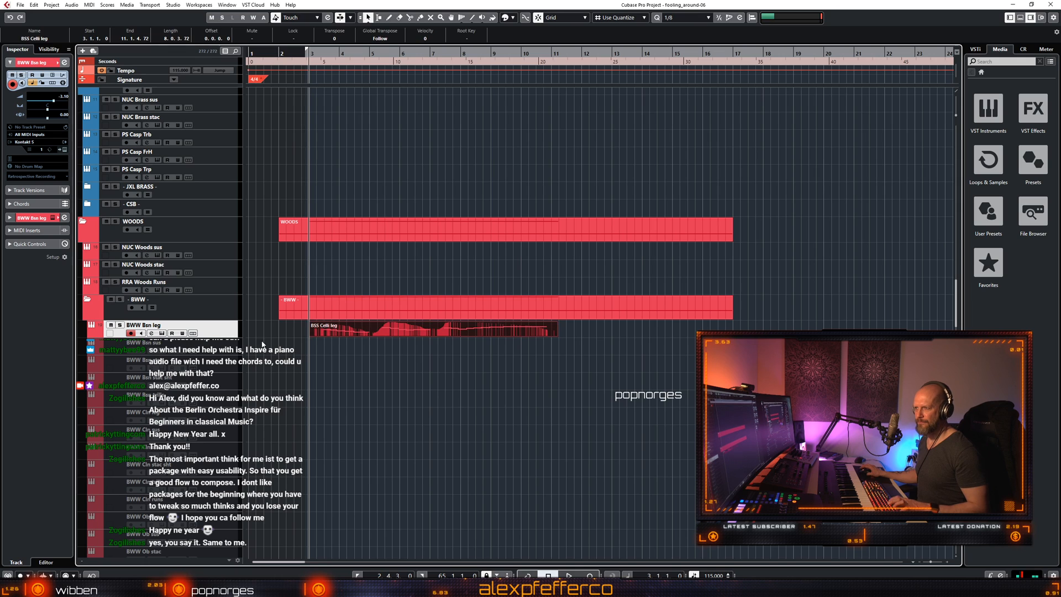
# Audition the copied part on the bassoon track, first soloed and then together with the other tracks.
pyautogui.press('s')
pyautogui.press('space')
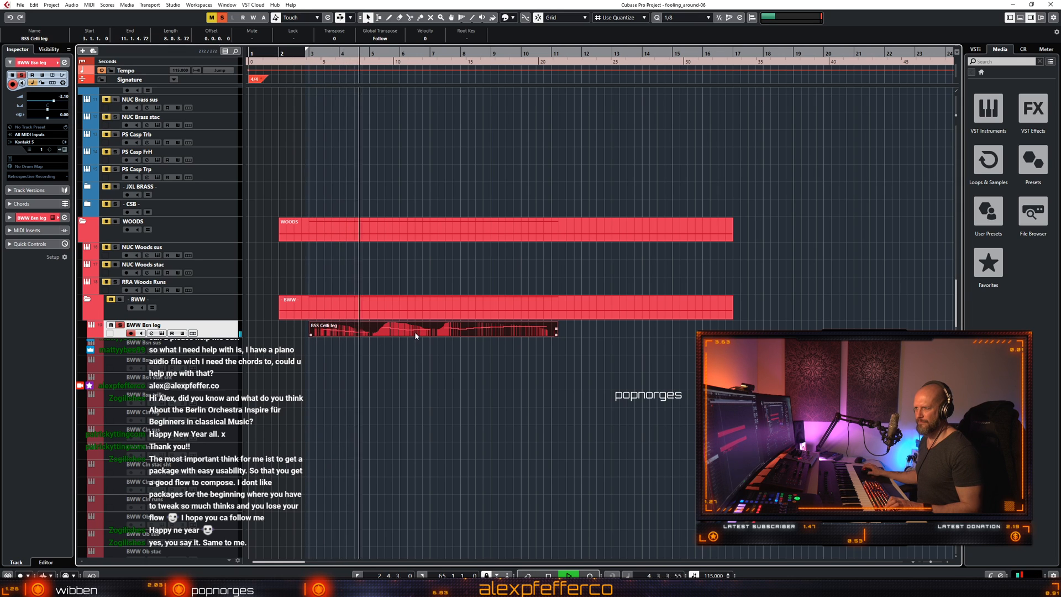
pyautogui.press('s')
pyautogui.click(408, 351)
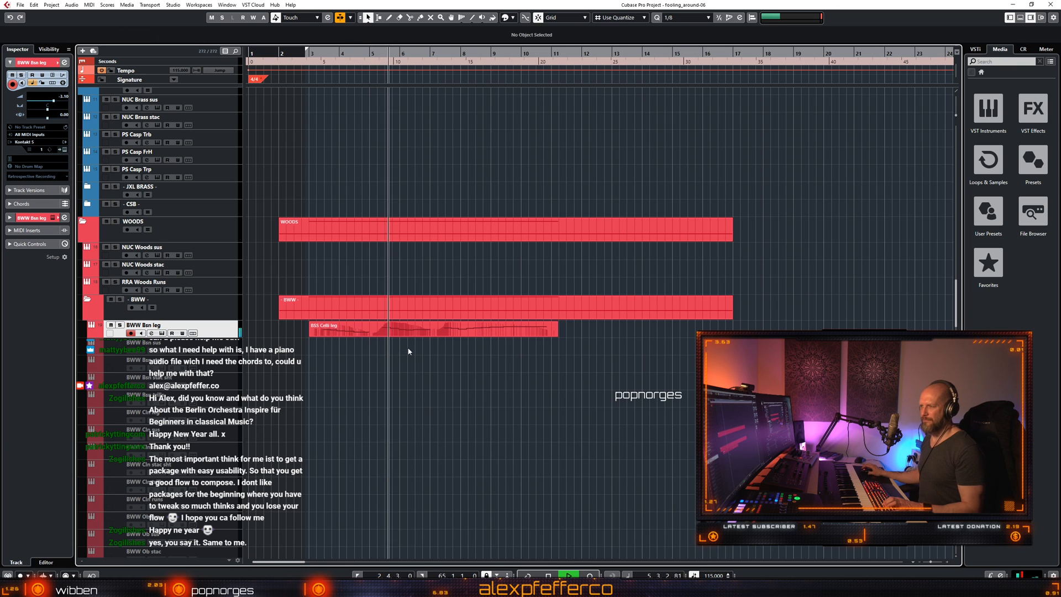
# Open the bassoon part for editing and scale down all of its modulation values together.
pyautogui.press('g')
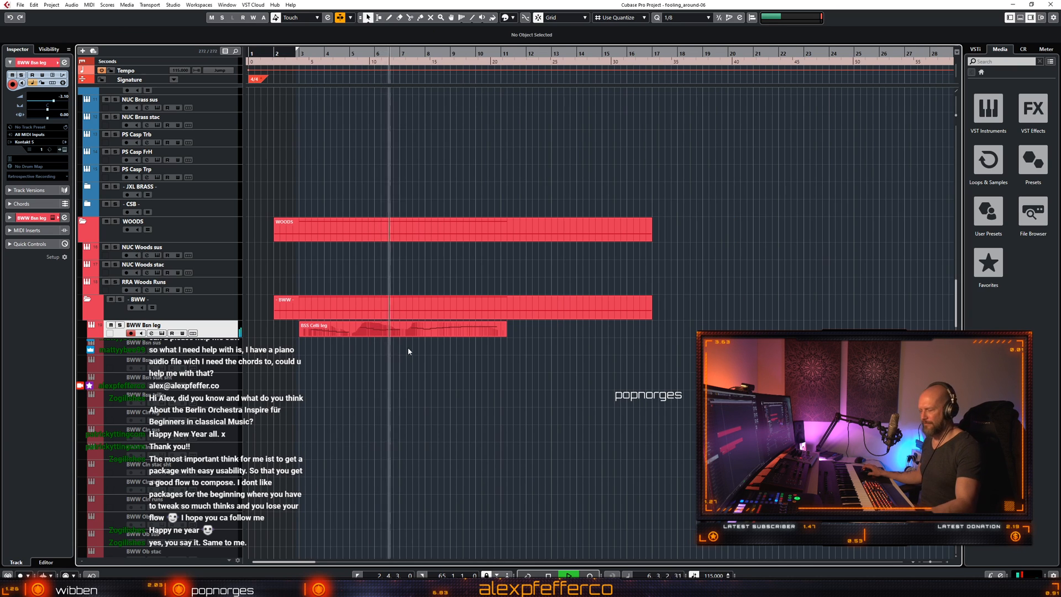
pyautogui.doubleClick(404, 331)
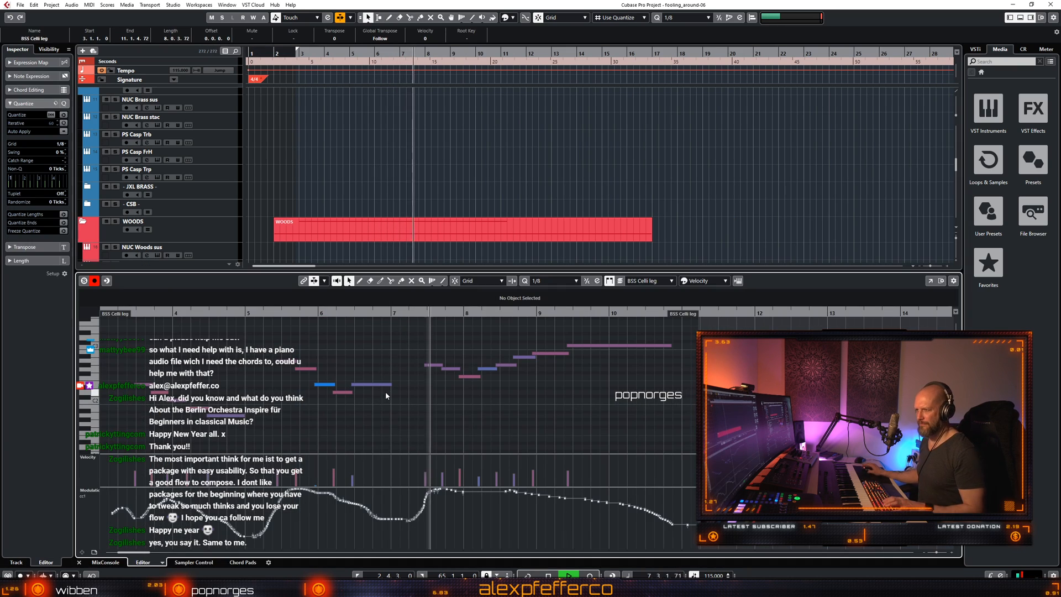
pyautogui.press('g')
pyautogui.press('f')
pyautogui.hotkey('ctrl', 'a')
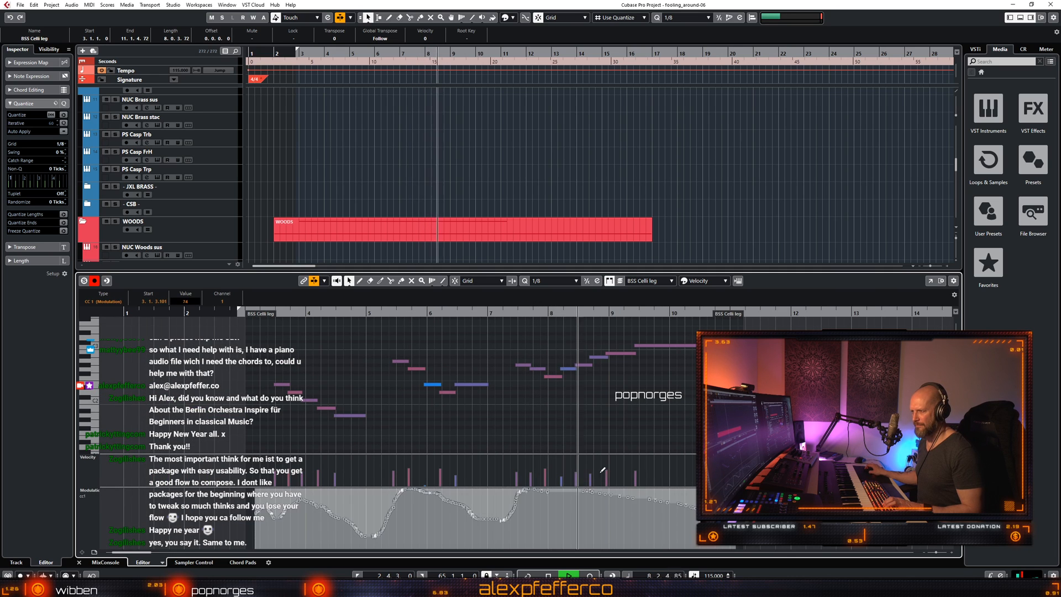
pyautogui.moveTo(491, 503); pyautogui.dragTo(493, 516)
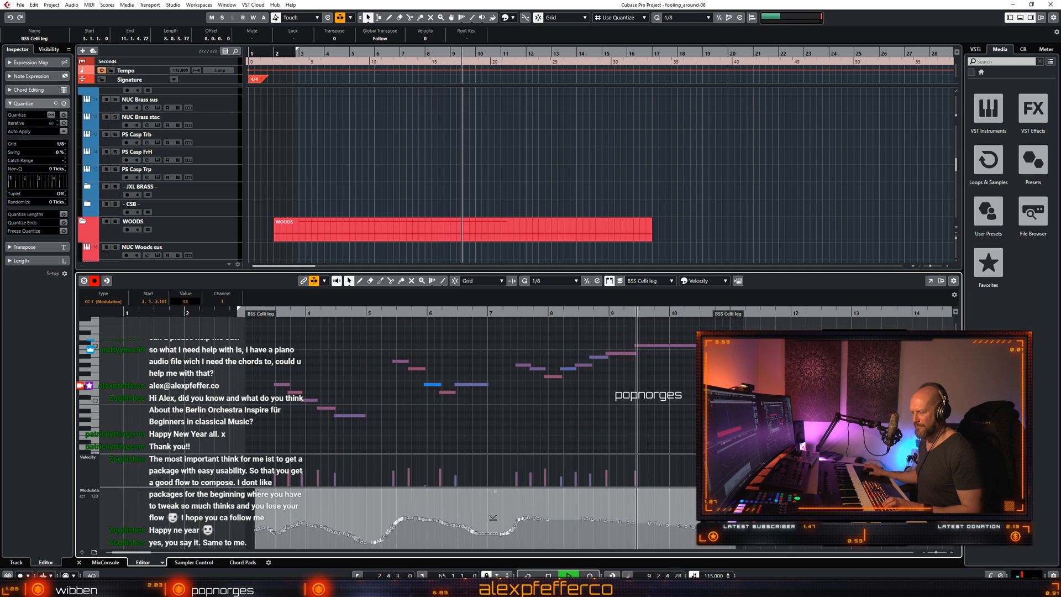
# Play the bassoon part from bar 3 to audition its lowered modulation, with nothing left selected in the editor.
pyautogui.press('KP_1')
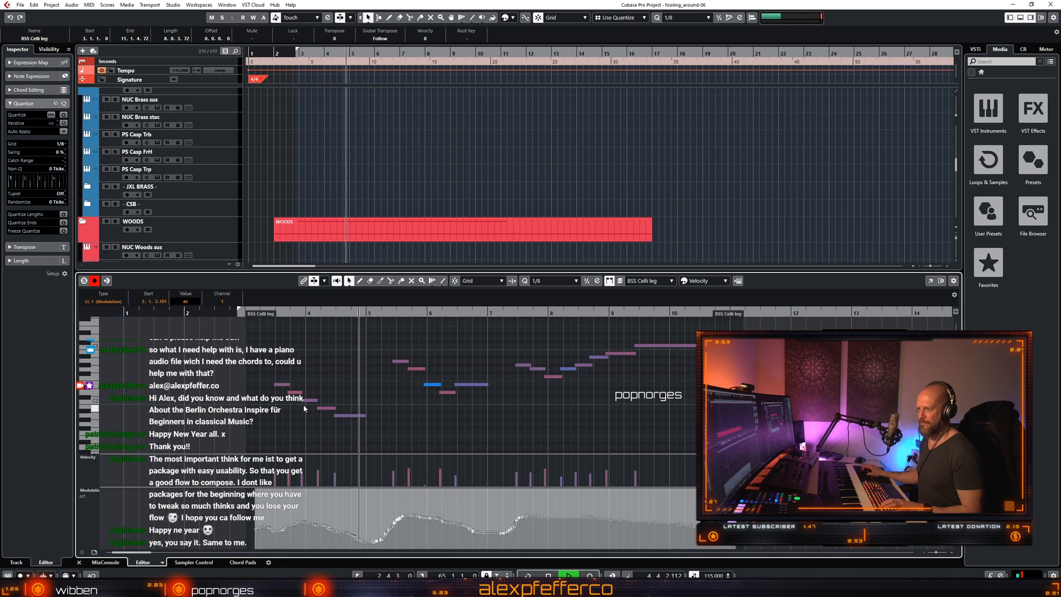
pyautogui.click(384, 397)
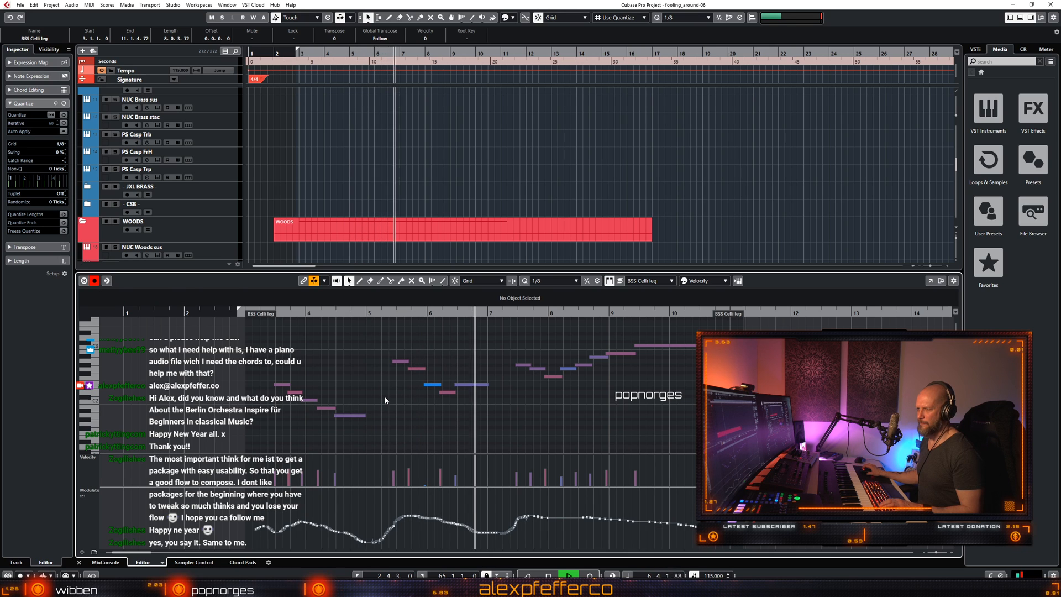
pyautogui.click(472, 385)
pyautogui.click(535, 397)
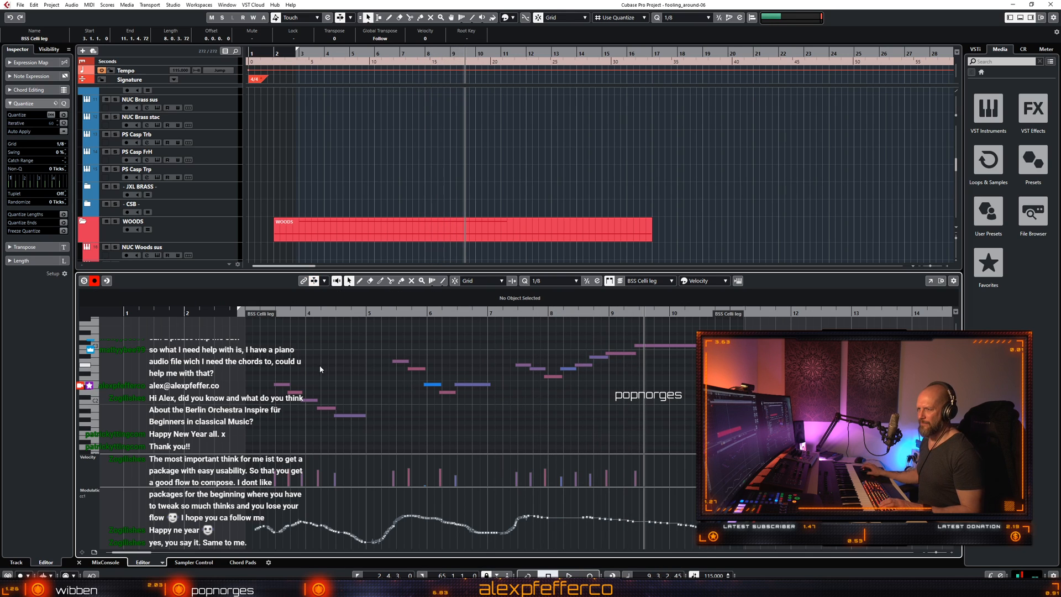
pyautogui.moveTo(261, 335); pyautogui.dragTo(646, 436)
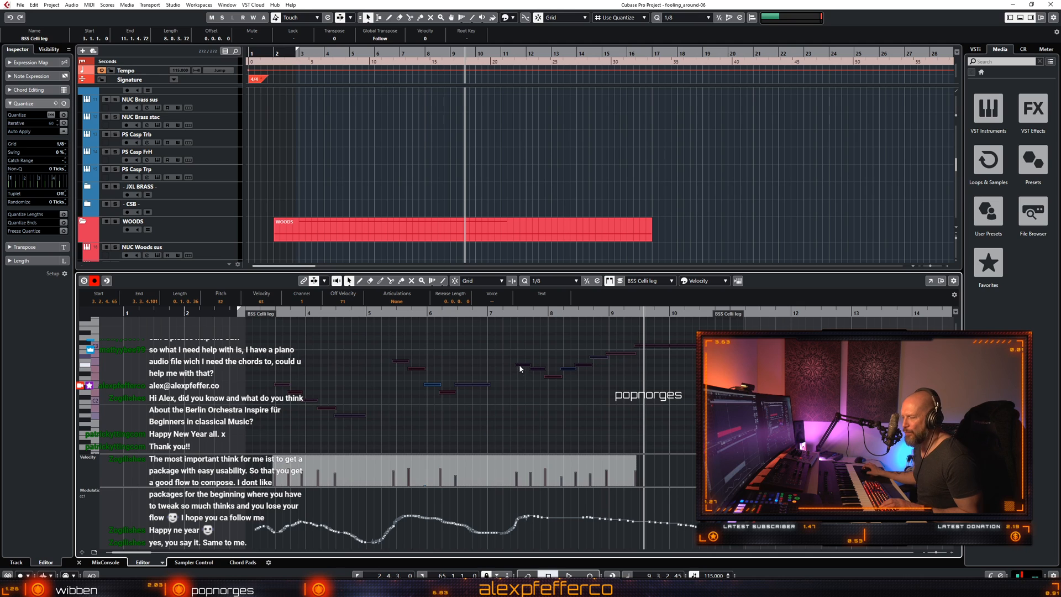
pyautogui.moveTo(518, 365); pyautogui.dragTo(519, 364)
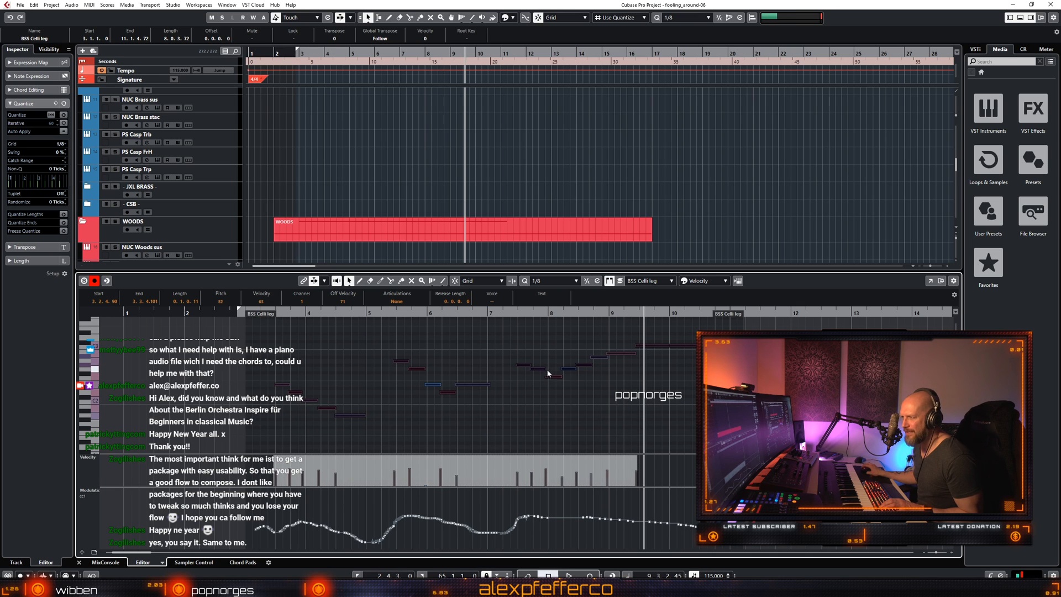
pyautogui.click(540, 354)
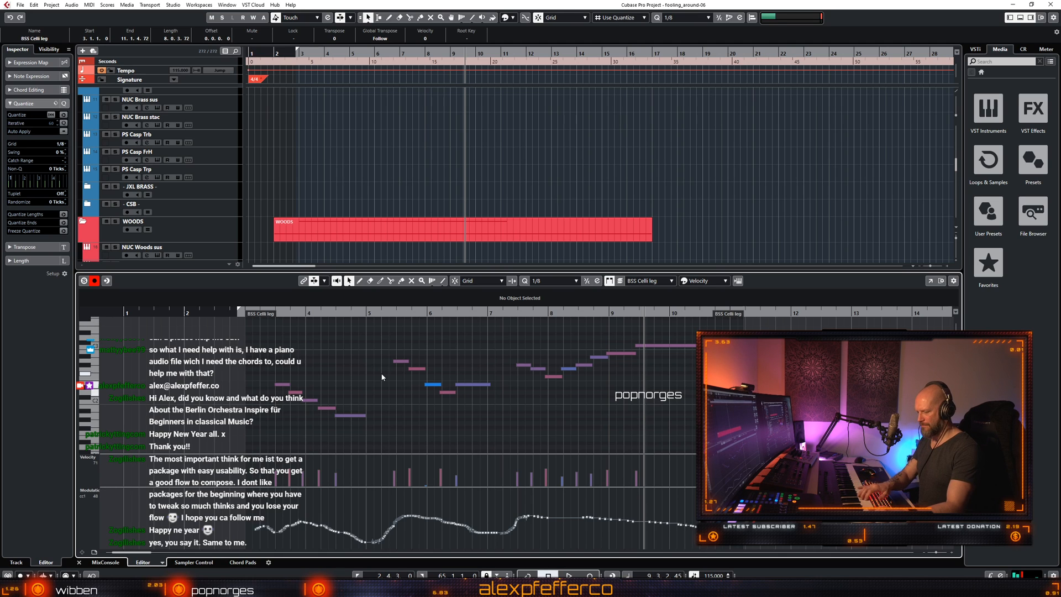
# Shift all bassoon notes from bar 5 onward slightly later, by about 70 ticks, keeping their pitches.
pyautogui.moveTo(386, 329); pyautogui.dragTo(697, 396)
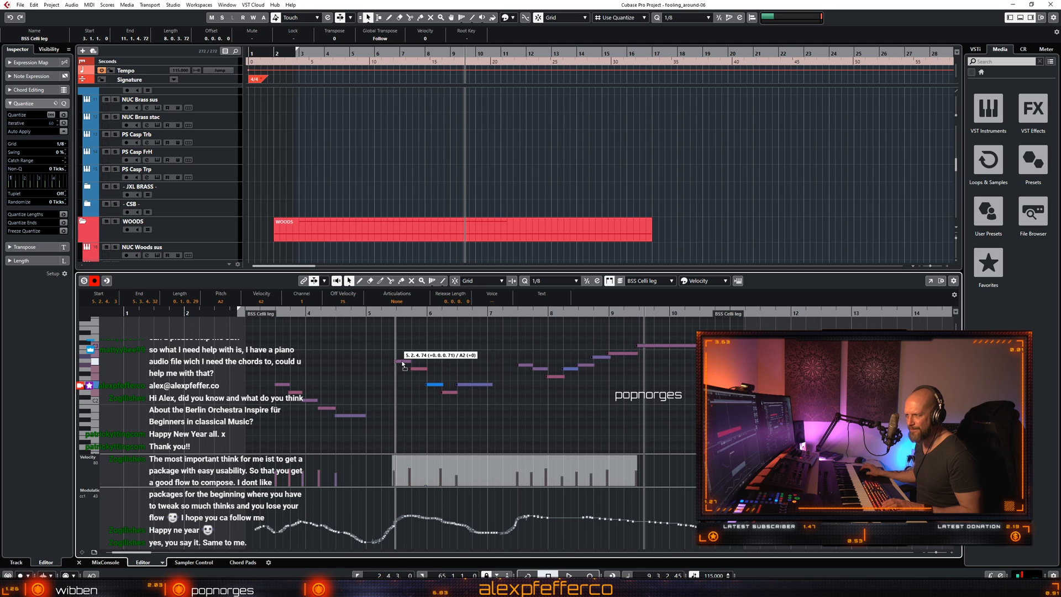
pyautogui.moveTo(404, 366); pyautogui.dragTo(410, 360)
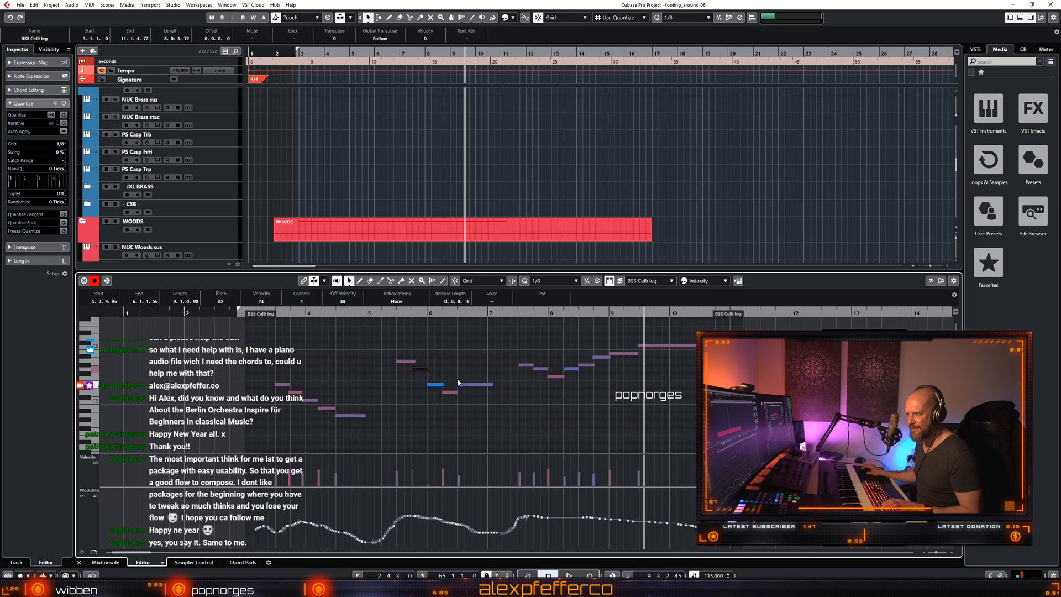
# Play the bassoon part from bar 3 and fine-tune the timing and lengths of individual melody notes up to bar 9.
pyautogui.moveTo(283, 312); pyautogui.dragTo(269, 313)
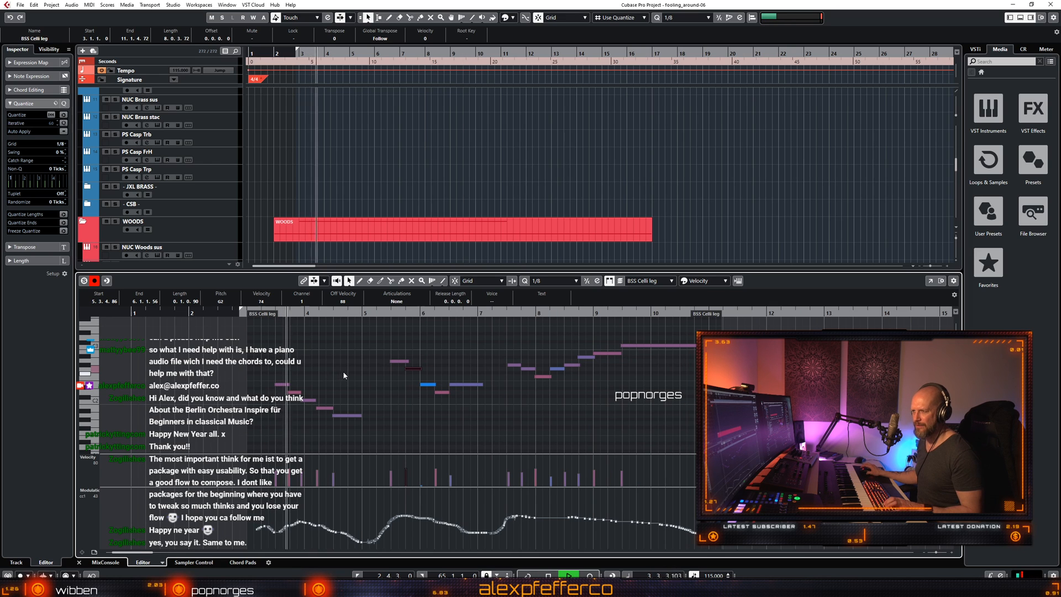
pyautogui.moveTo(302, 394); pyautogui.dragTo(303, 393)
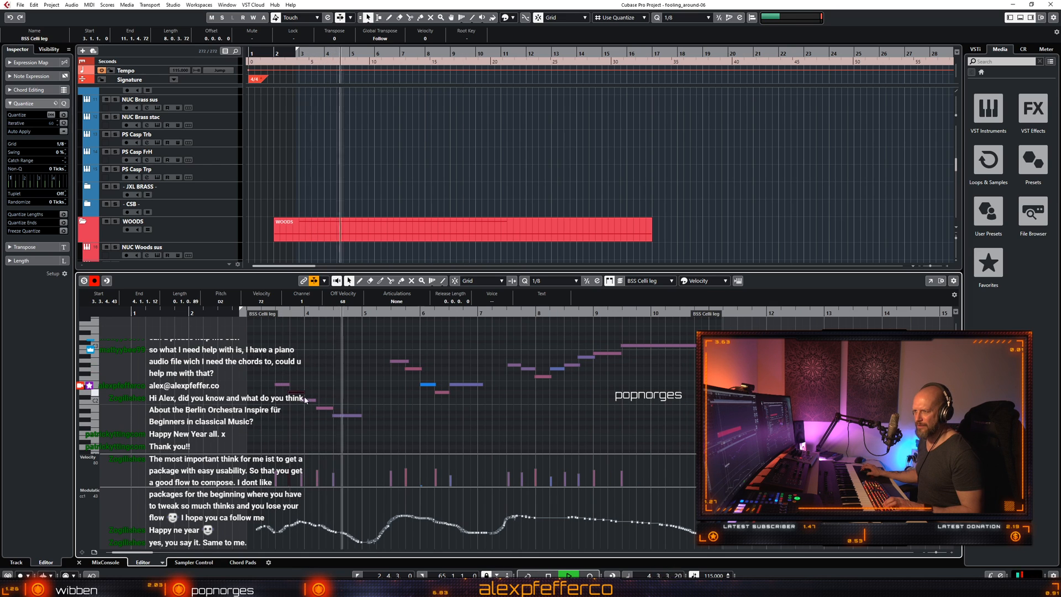
pyautogui.click(311, 400)
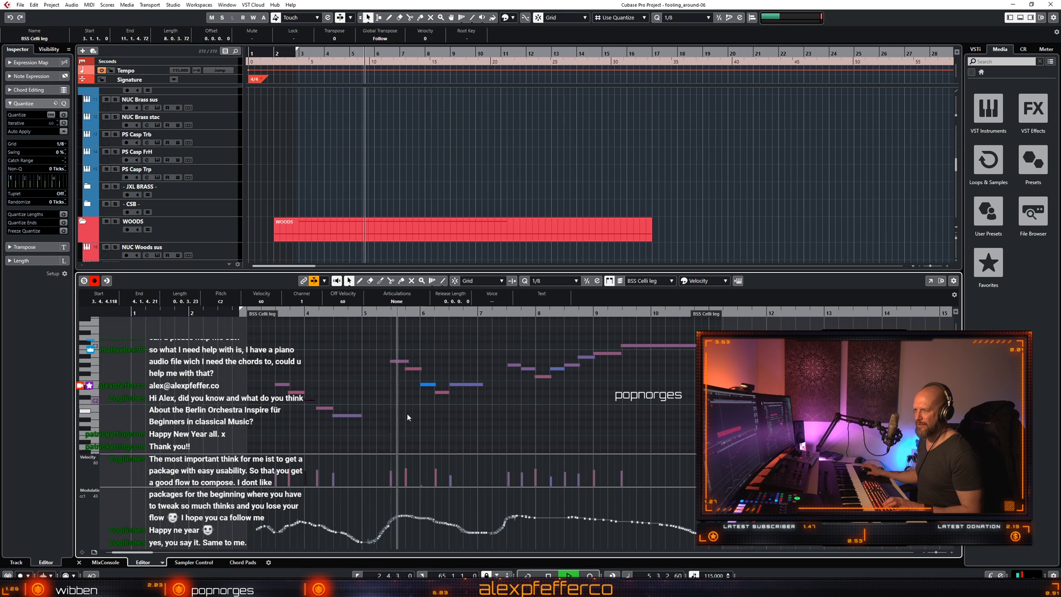
pyautogui.click(473, 409)
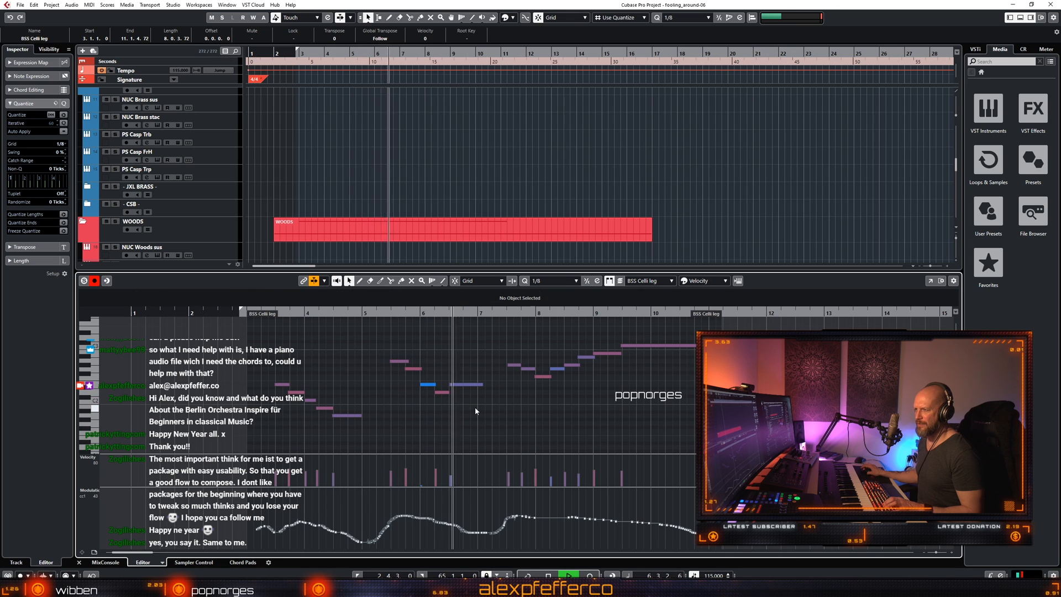
pyautogui.click(451, 385)
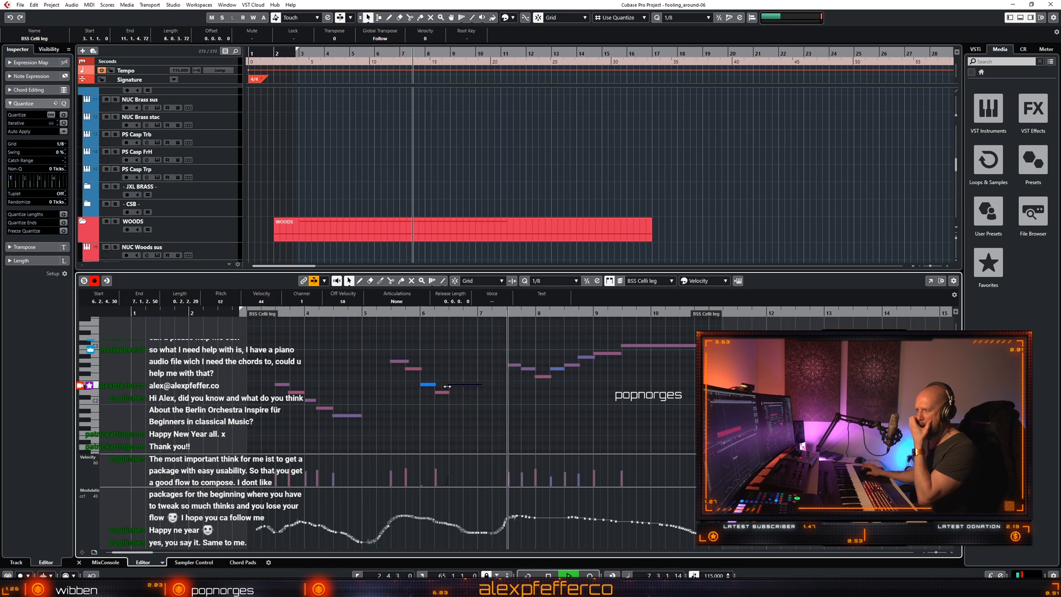
pyautogui.click(504, 339)
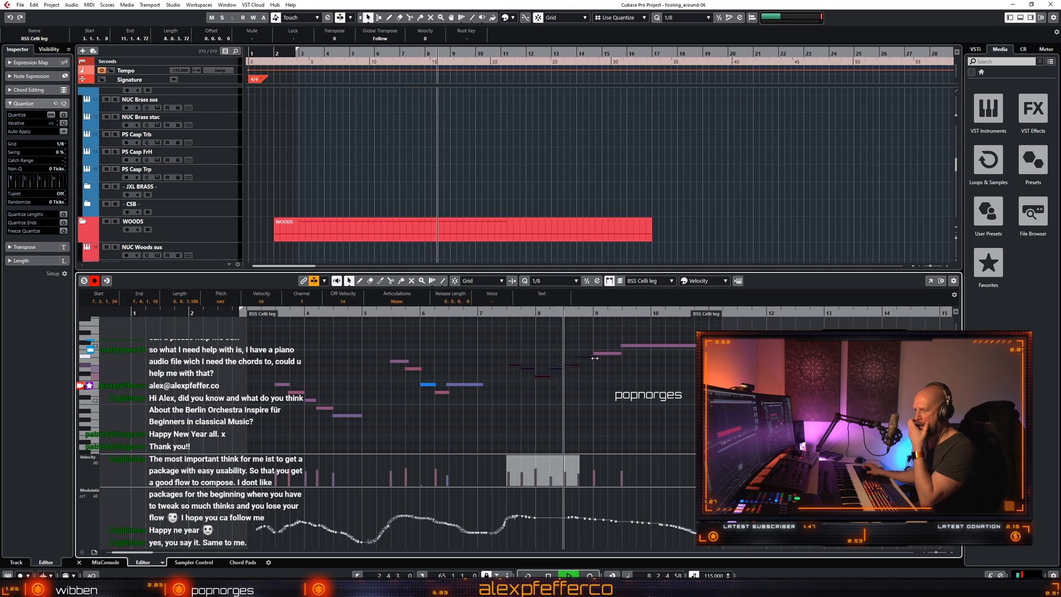
pyautogui.click(613, 353)
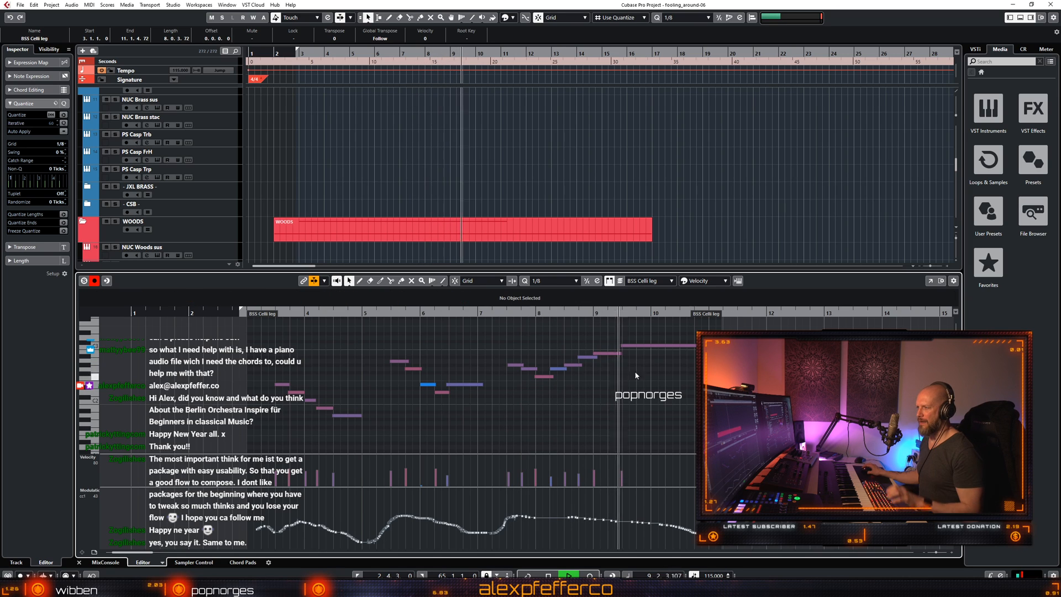
pyautogui.click(661, 381)
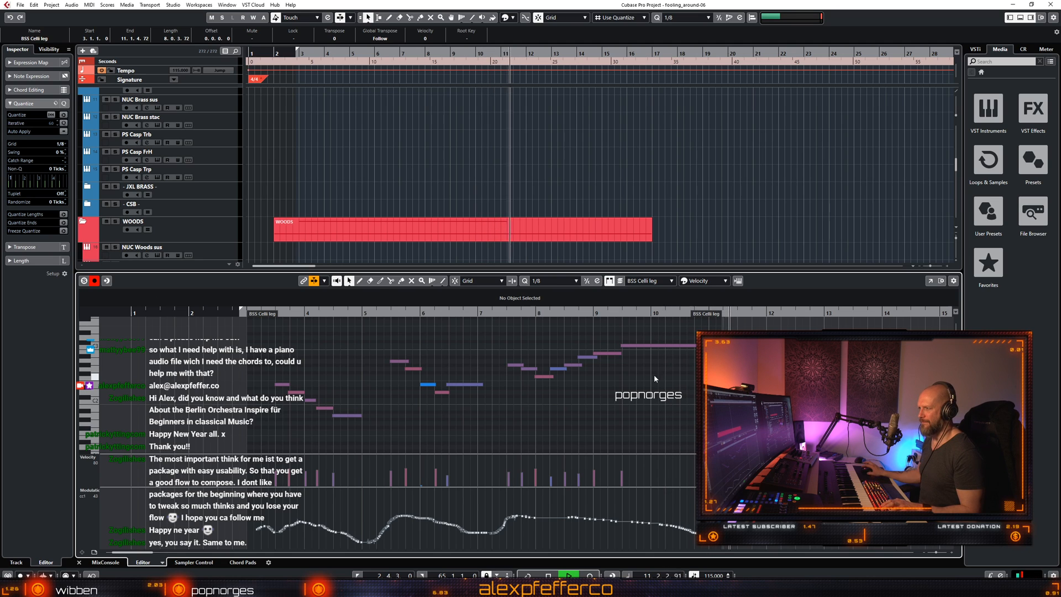
pyautogui.click(658, 345)
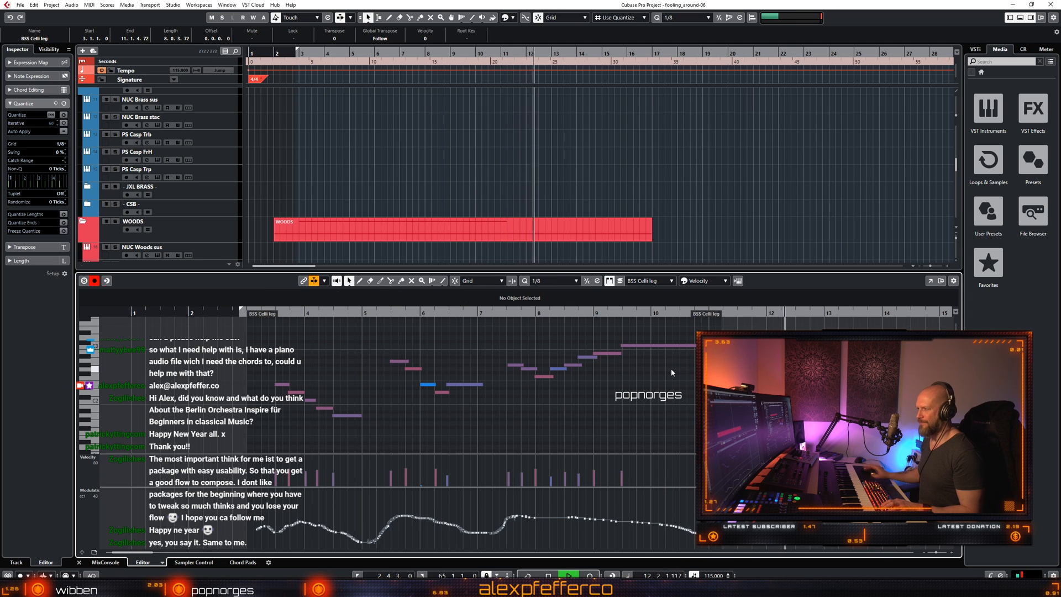
# Close the note editor and audition the arrangement from bar 3, reviewing the bassoon, cello and sustained string tracks.
pyautogui.hotkey('ctrl', 'e')
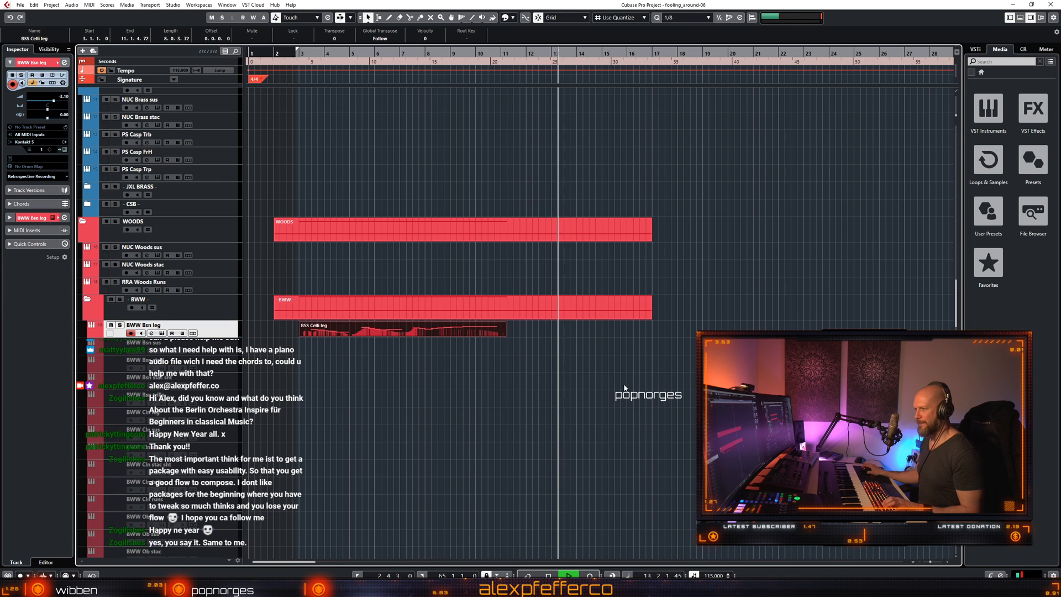
pyautogui.click(470, 377)
pyautogui.press('space')
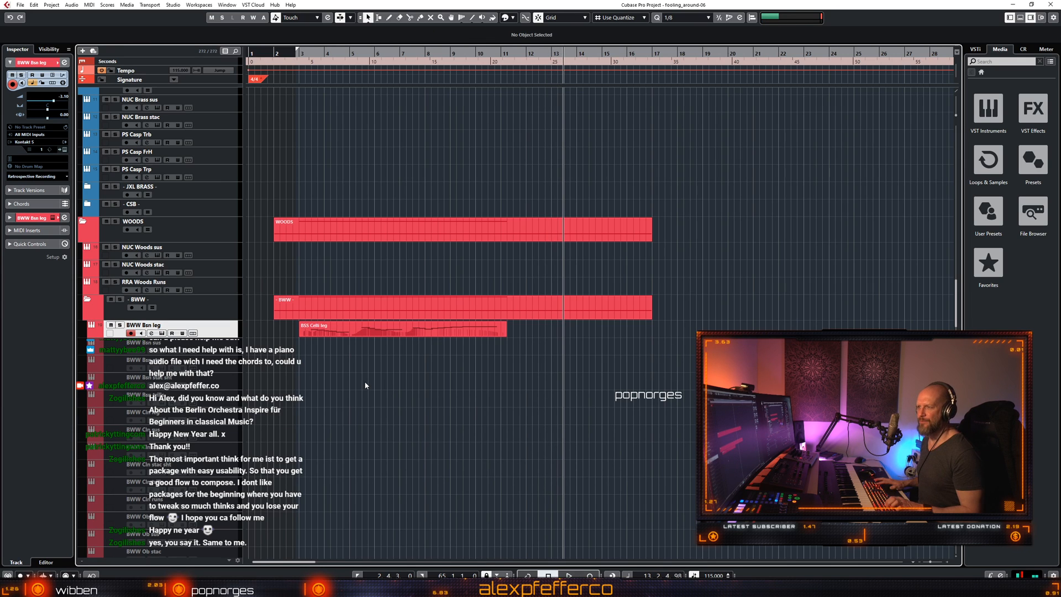
pyautogui.press('space')
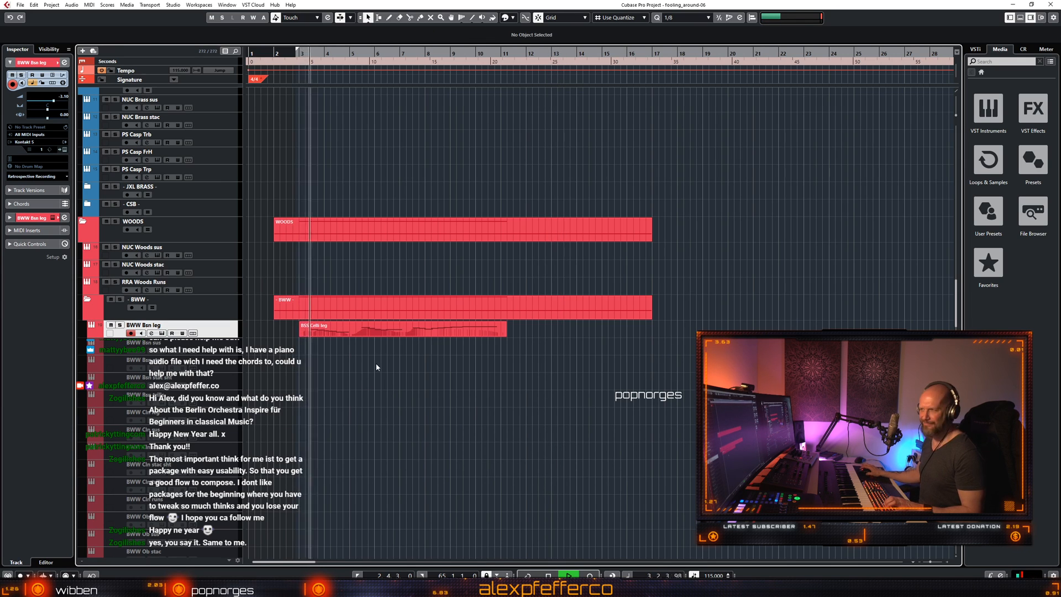
pyautogui.press('h')
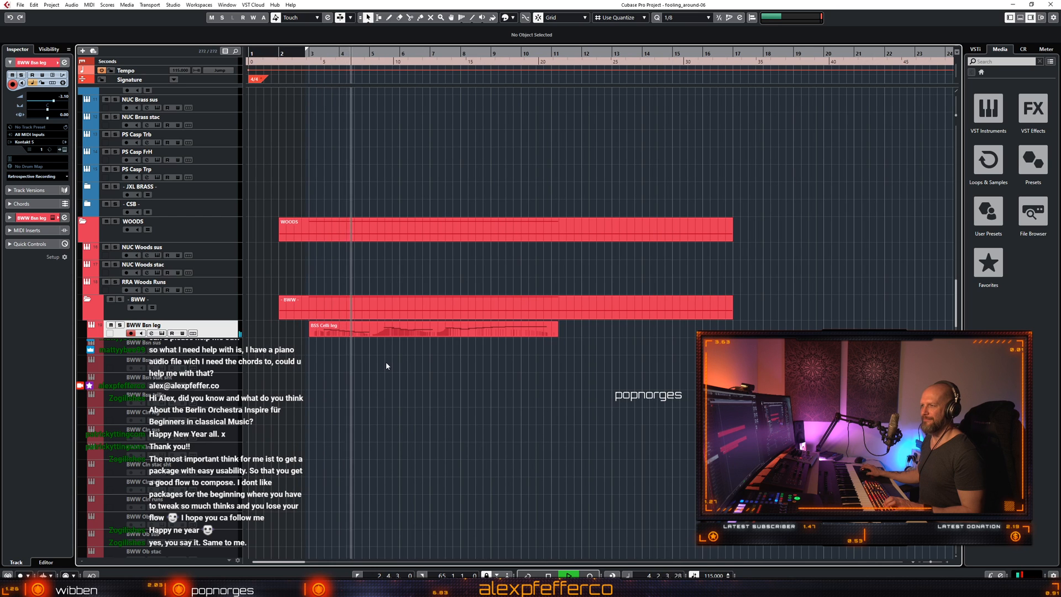
pyautogui.press('h')
pyautogui.scroll(3, 390, 369)
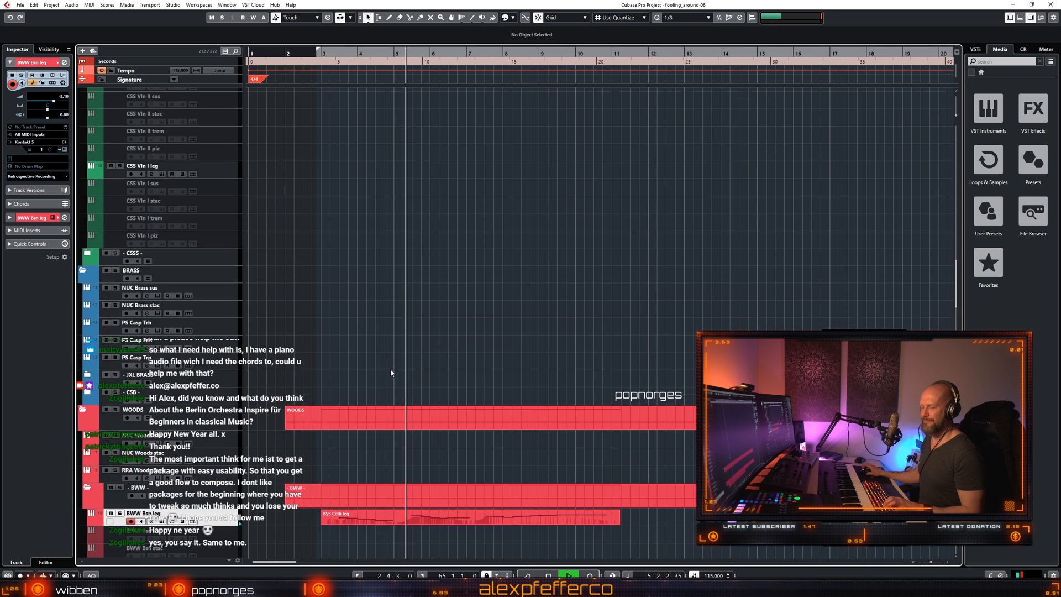
pyautogui.scroll(10, 390, 369)
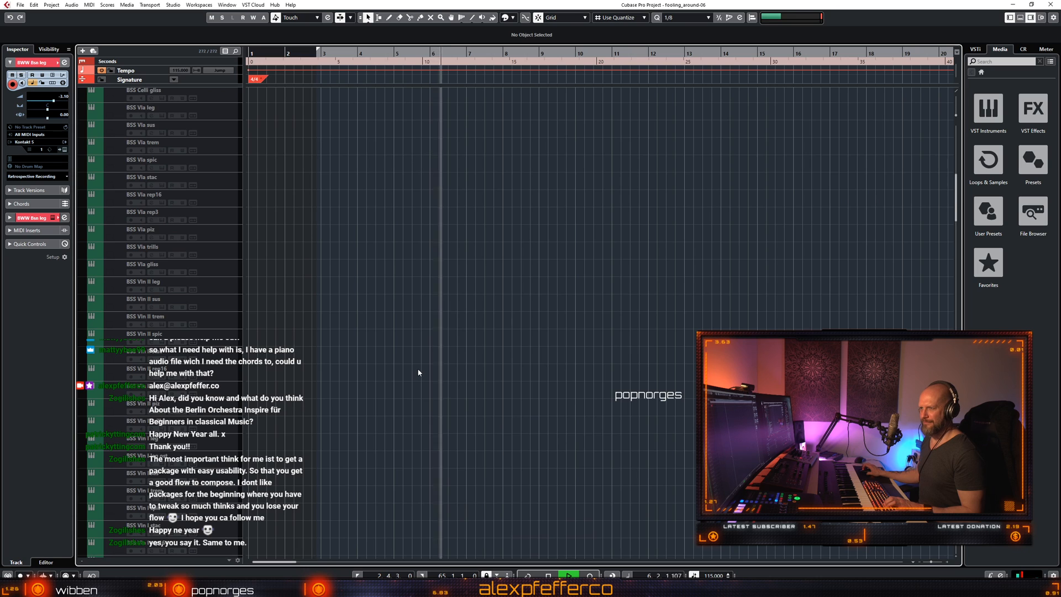
pyautogui.scroll(7, 418, 373)
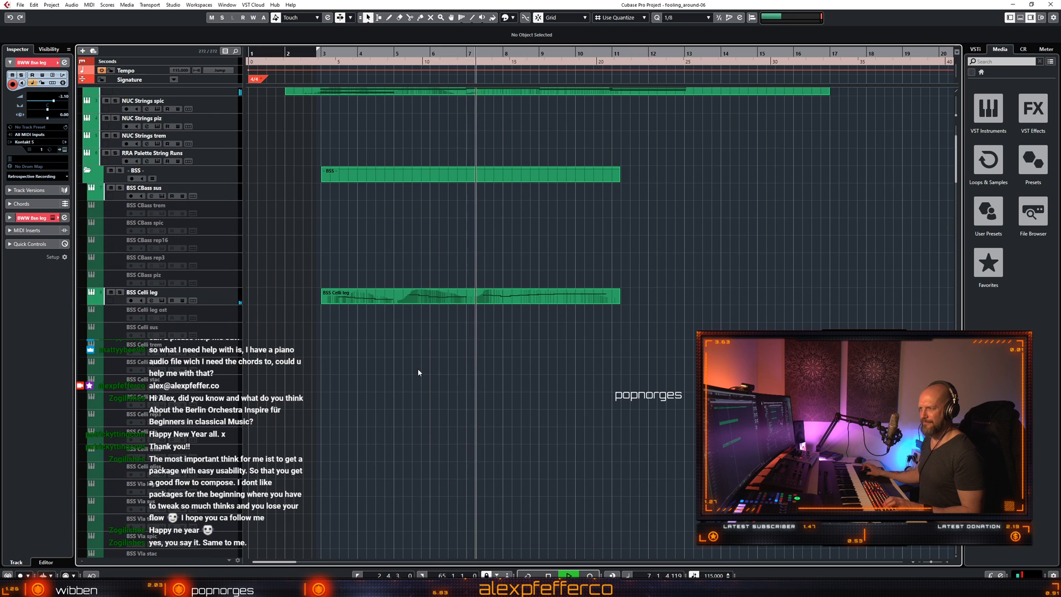
pyautogui.scroll(5, 419, 372)
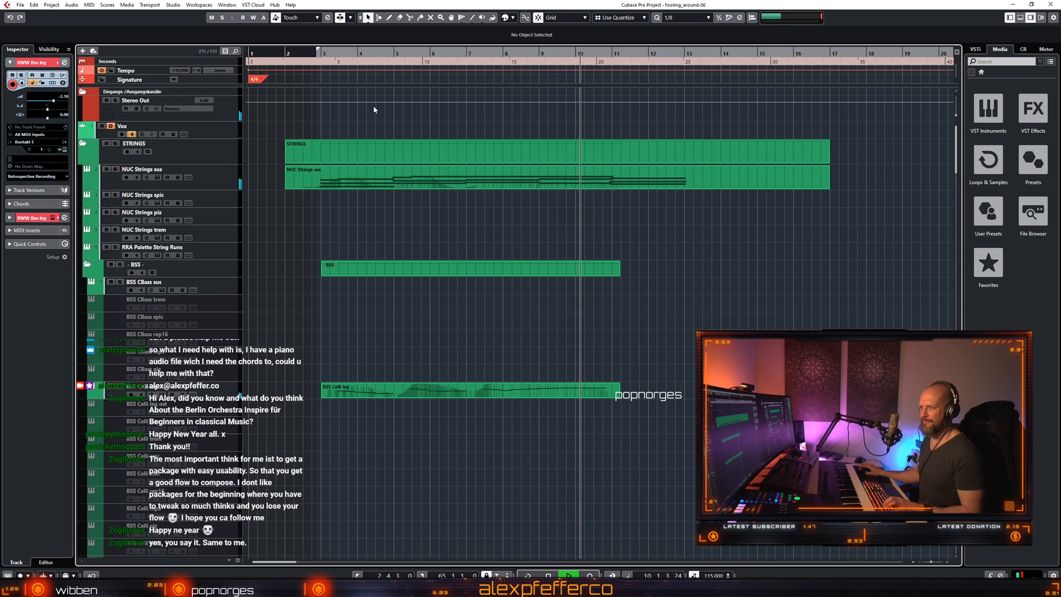
pyautogui.press('KP_1')
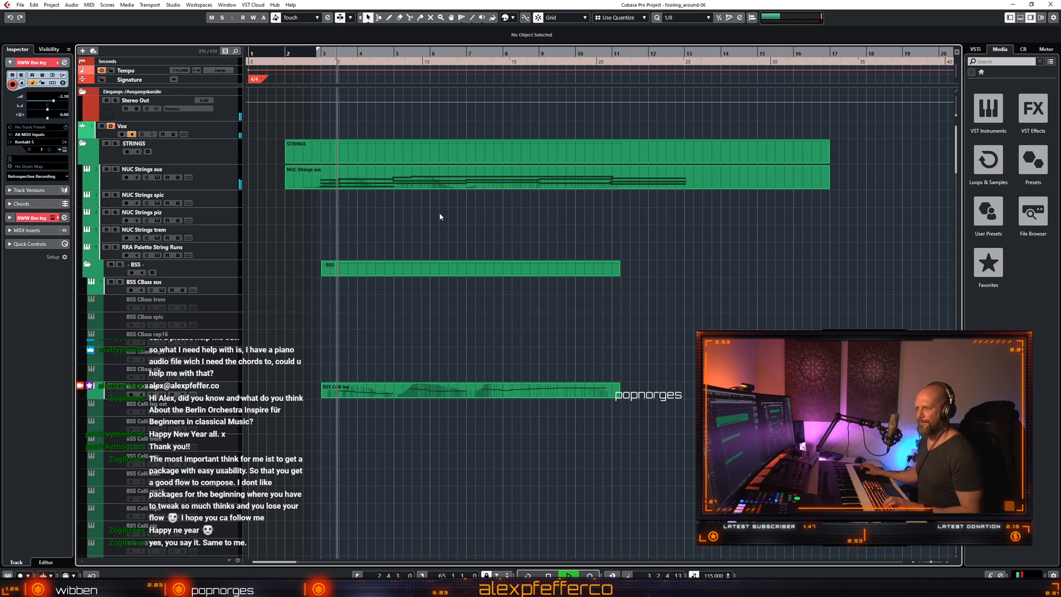
pyautogui.scroll(-5, 441, 217)
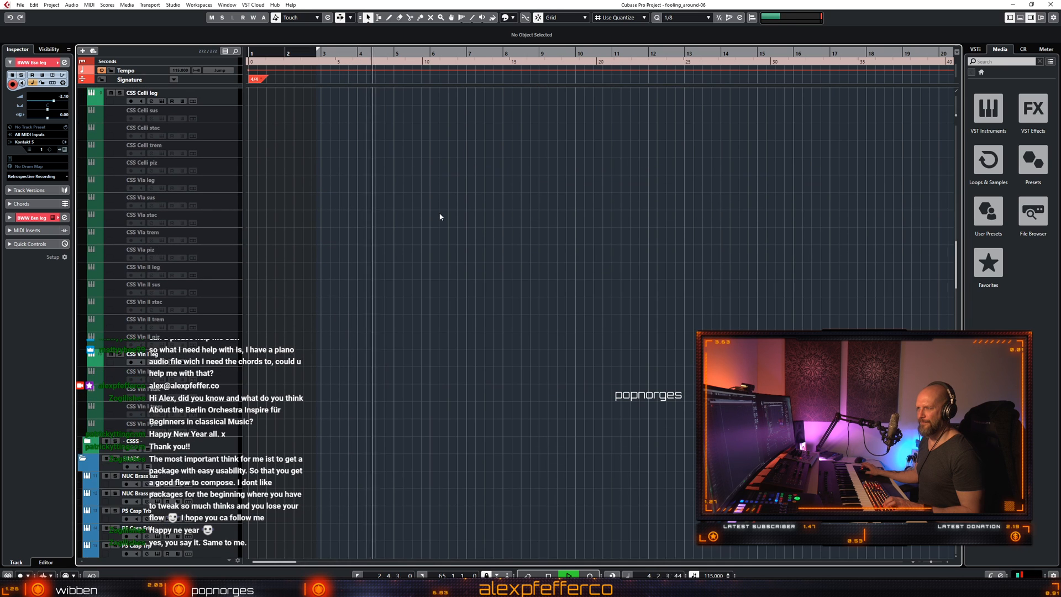
pyautogui.scroll(10, 440, 217)
pyautogui.press('space')
# Set the left locator to bar 2 and select the BWW Flt leg part.
pyautogui.scroll(-5, 440, 202)
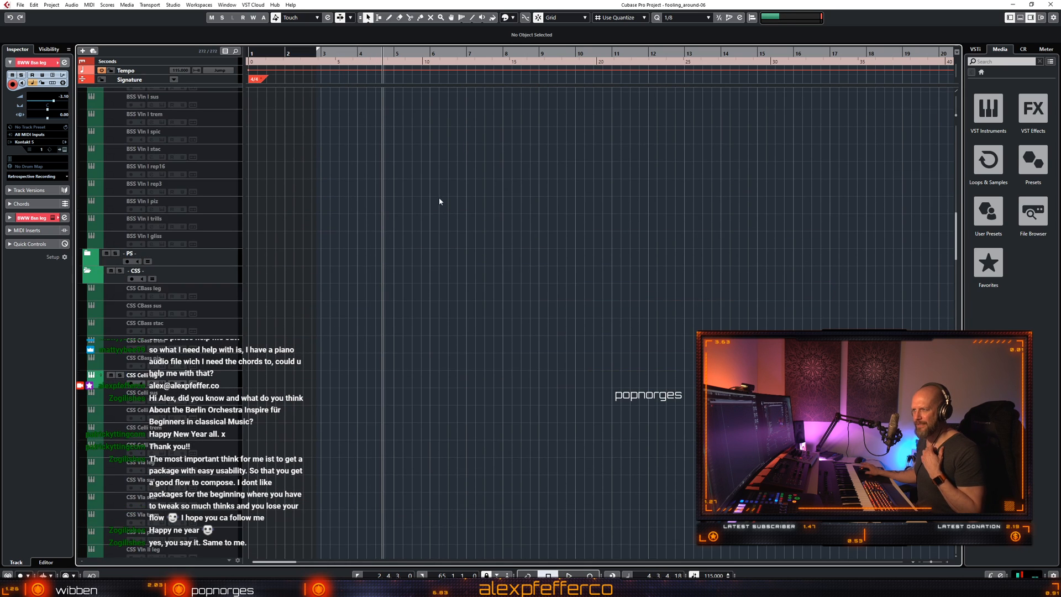
pyautogui.scroll(8, 440, 202)
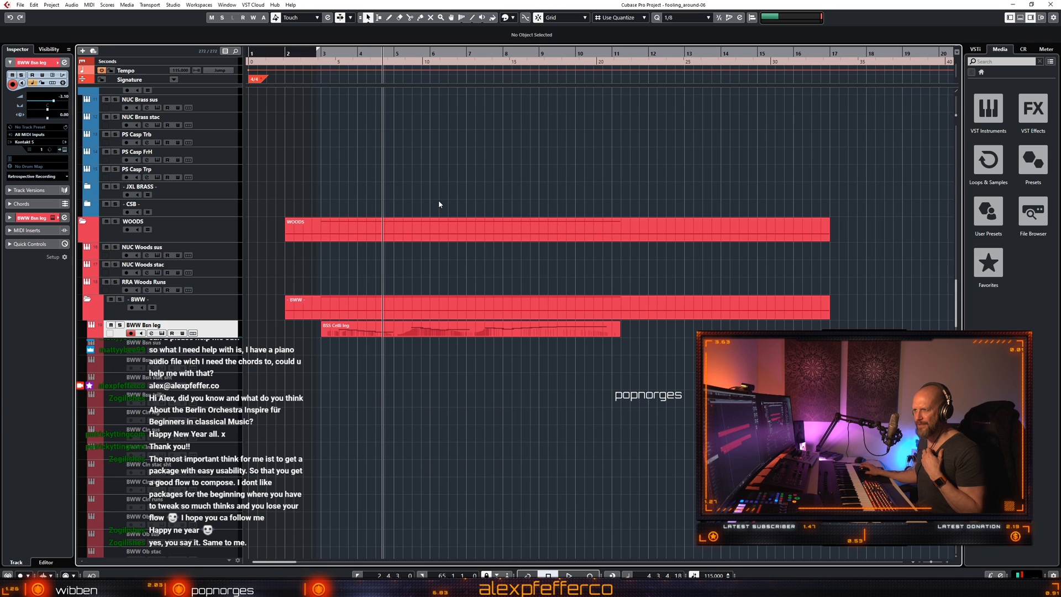
pyautogui.scroll(-5, 437, 209)
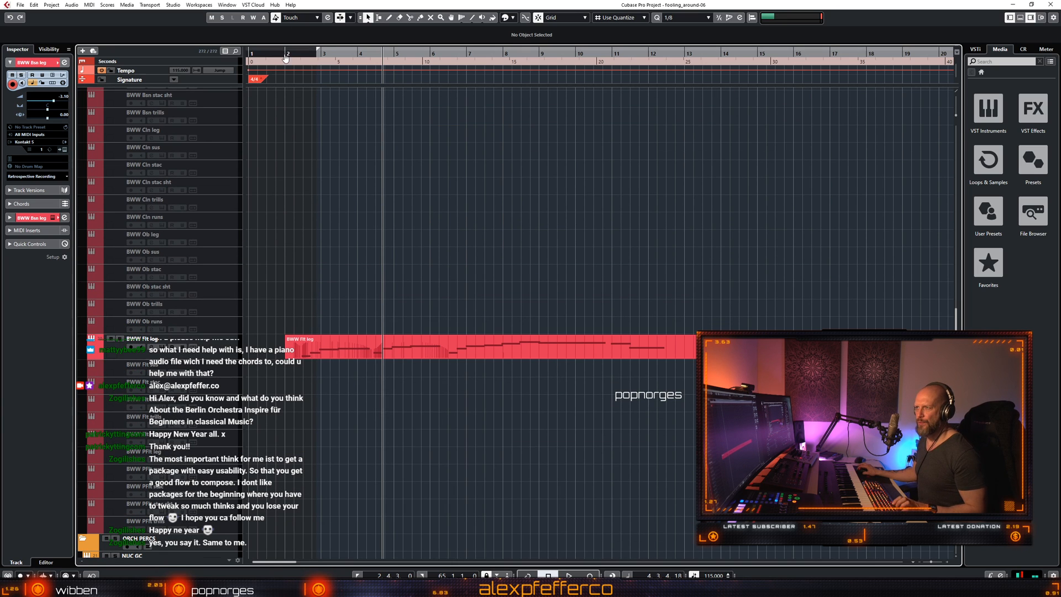
pyautogui.click(318, 355)
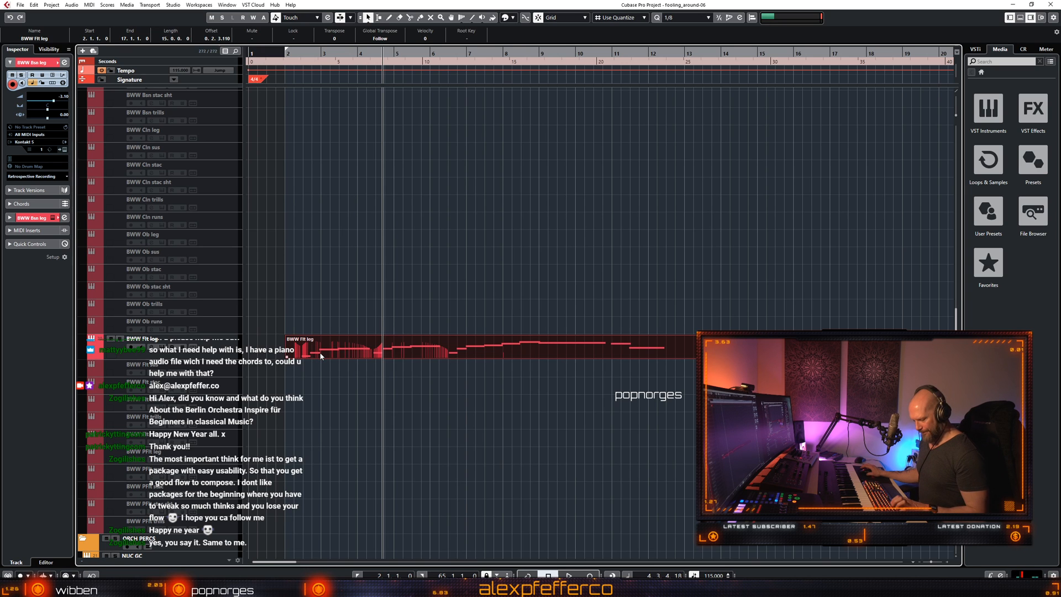
# Enable the disabled BSS Vln I leg and BSS Vln II leg tracks in the strings folder.
pyautogui.scroll(-8, 413, 238)
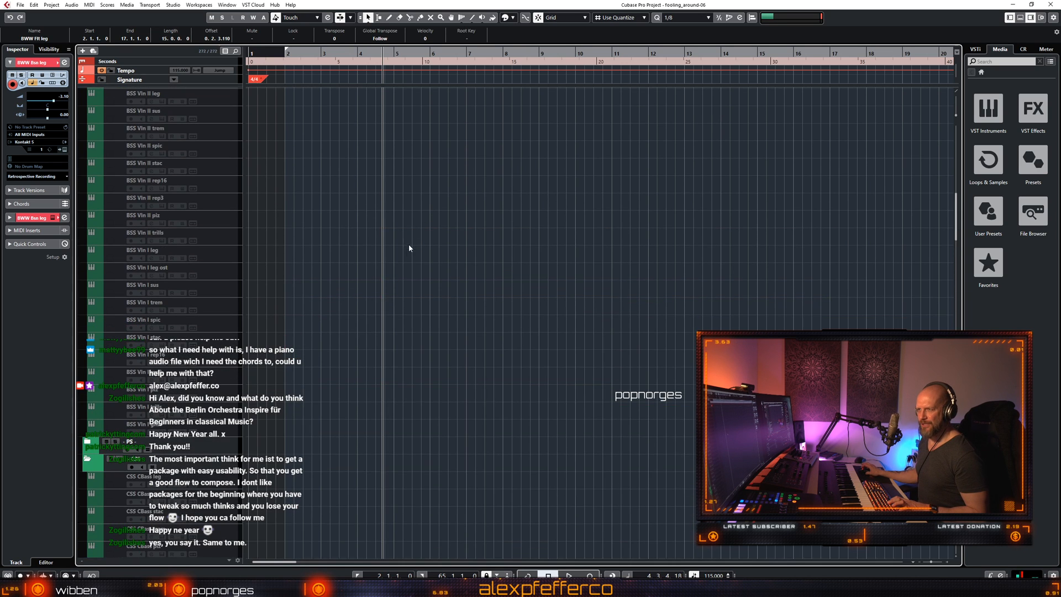
pyautogui.scroll(5, 407, 254)
pyautogui.scroll(-10, 407, 254)
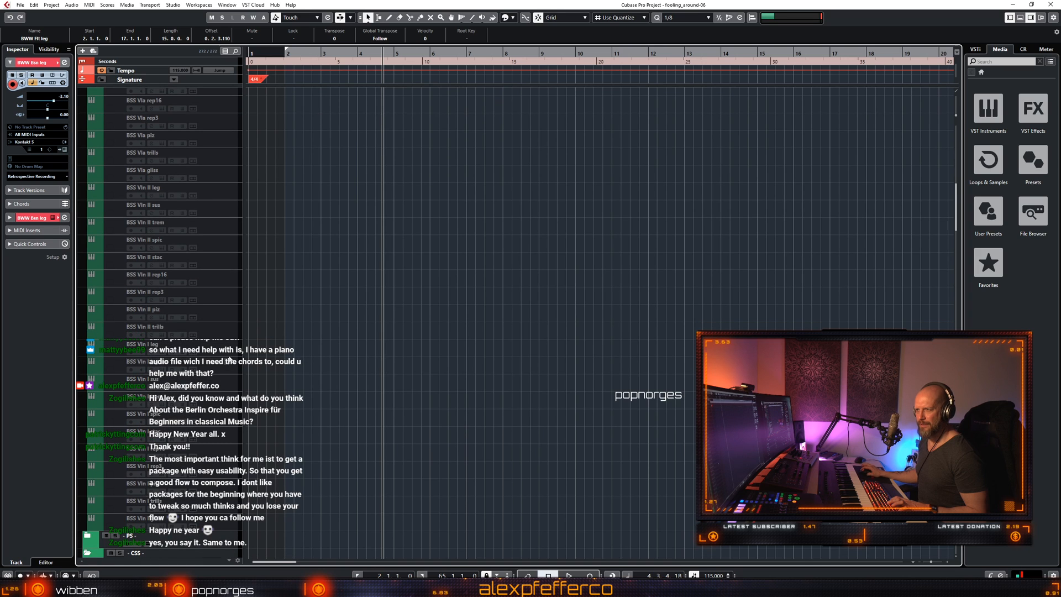
pyautogui.rightClick(225, 348)
pyautogui.click(231, 352)
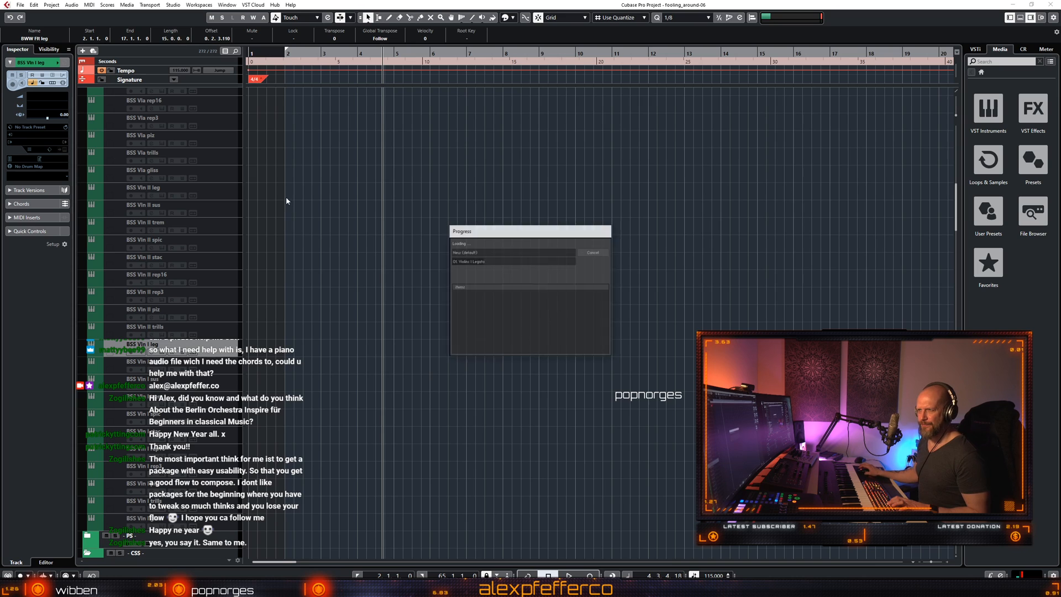
pyautogui.click(227, 193)
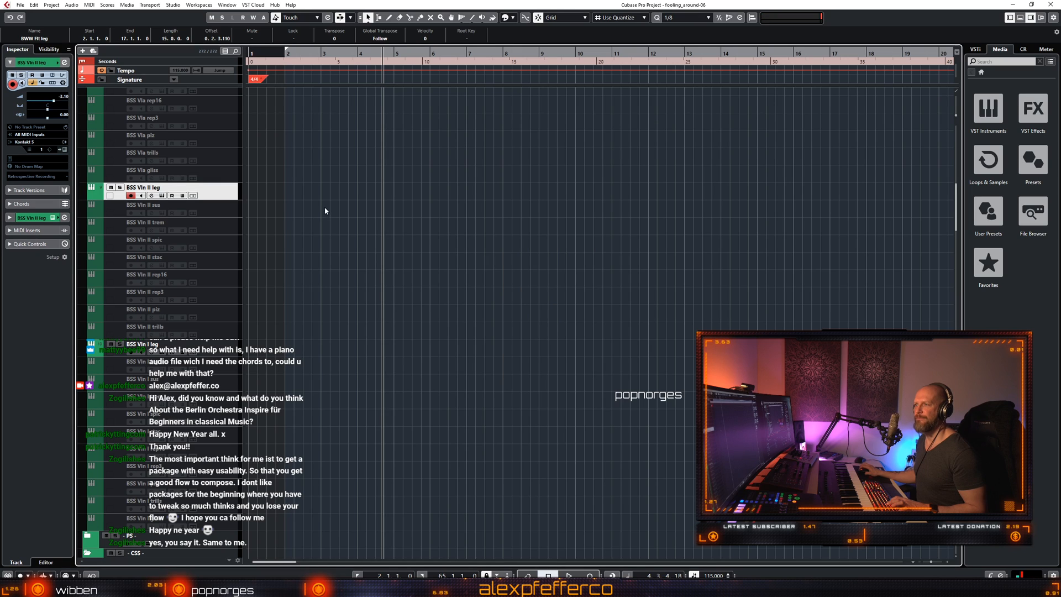
# Paste the copied flute melody part onto the BSS Vln II leg track and move it to start at bar 2.
pyautogui.click(227, 193)
pyautogui.click(225, 197)
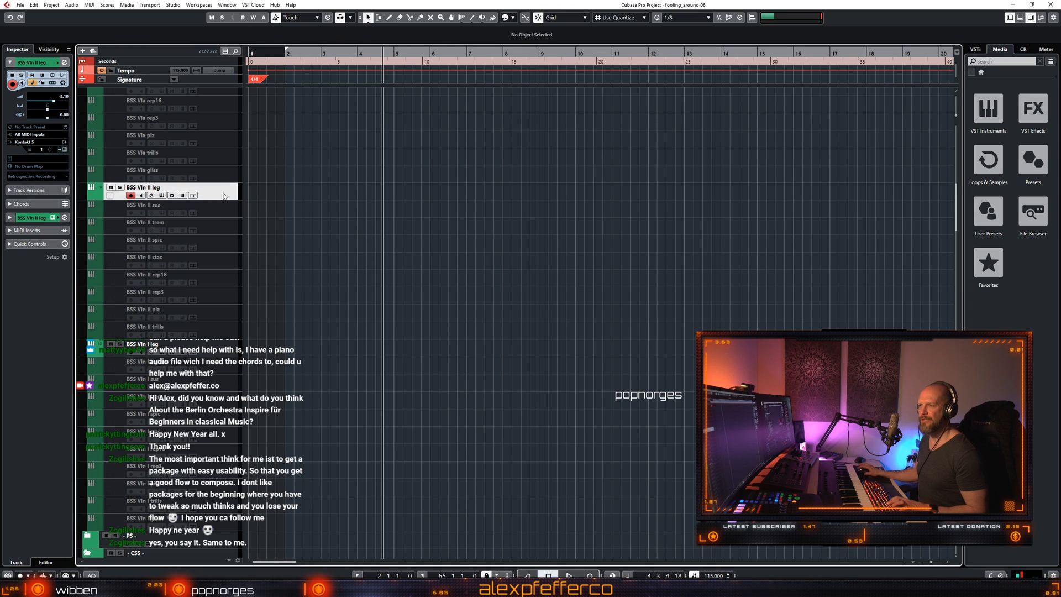
pyautogui.hotkey('ctrl', 'v')
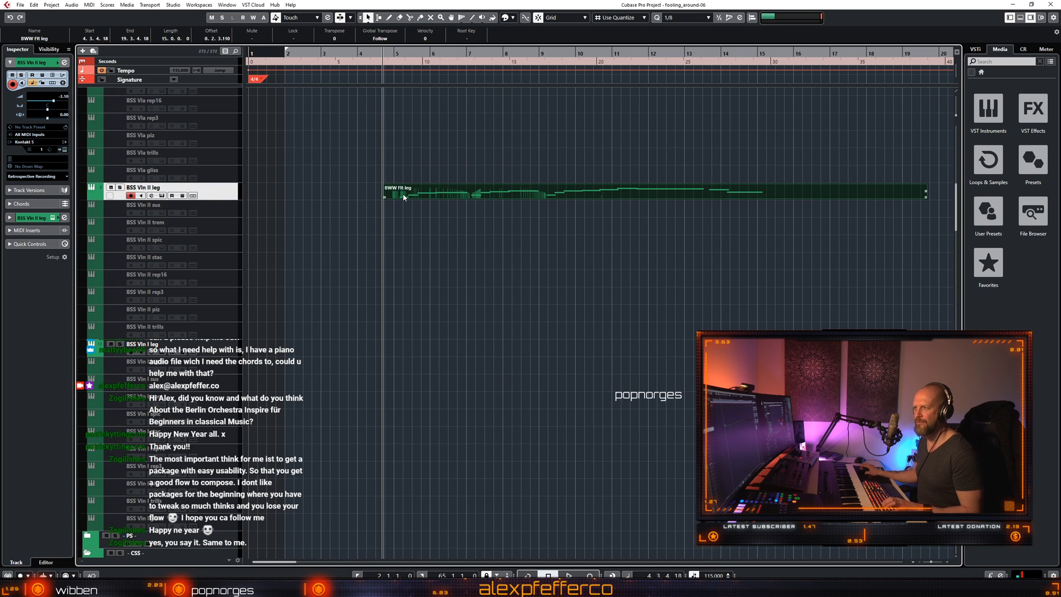
pyautogui.moveTo(404, 197); pyautogui.dragTo(314, 190)
pyautogui.scroll(-3, 361, 170)
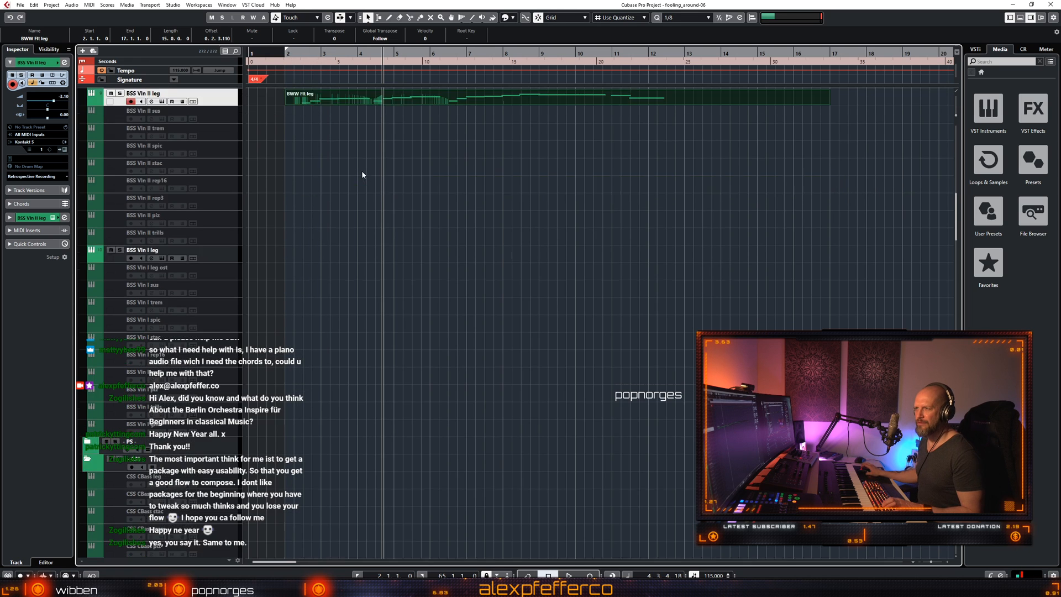
# Duplicate the pasted melody part from BSS Vln II leg onto the BSS Vln I leg track at bar 2.
pyautogui.scroll(5, 363, 174)
pyautogui.scroll(-5, 379, 203)
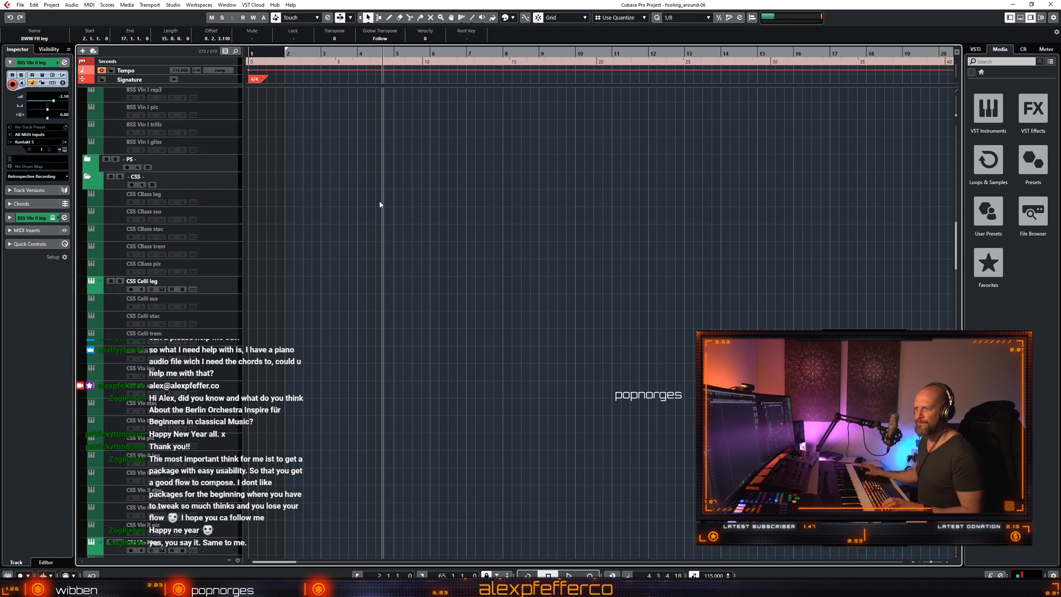
pyautogui.scroll(3, 420, 215)
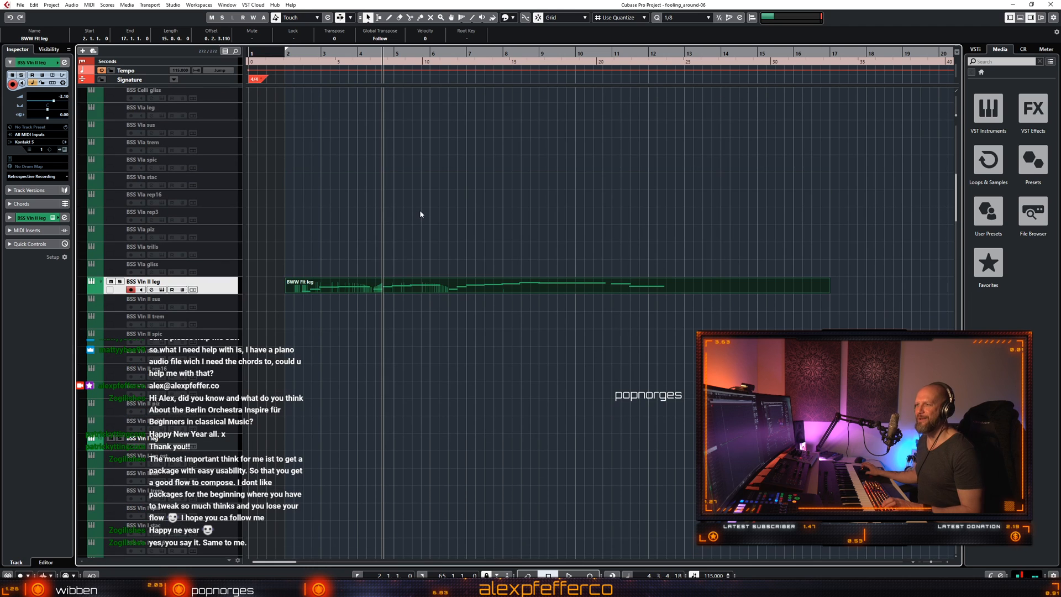
pyautogui.moveTo(307, 291); pyautogui.dragTo(305, 445)
pyautogui.click(374, 388)
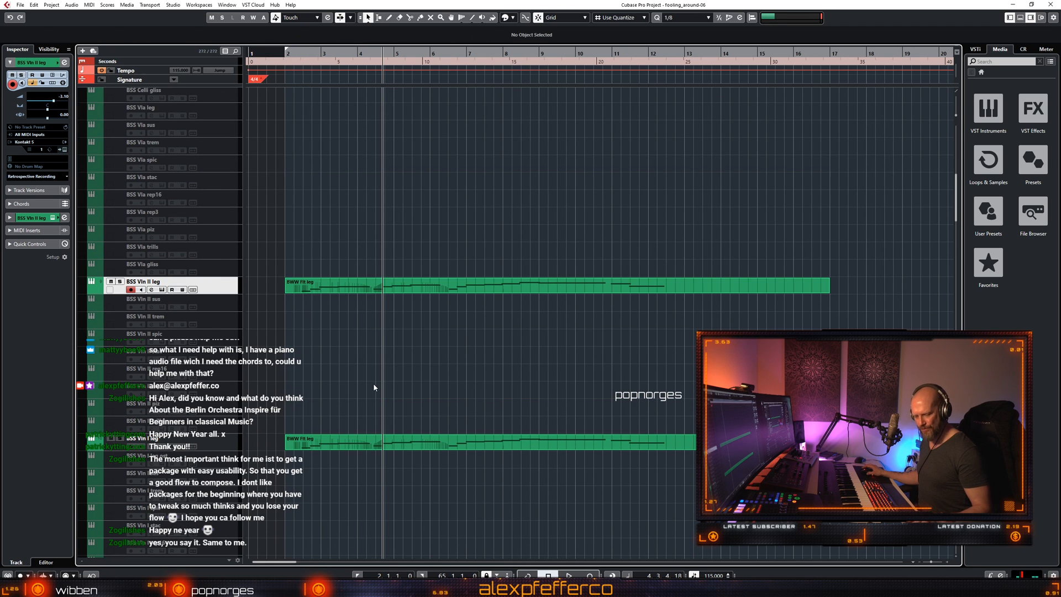
# Show only the tracks that contain parts and increase the track heights.
pyautogui.hotkey('alt', '1')
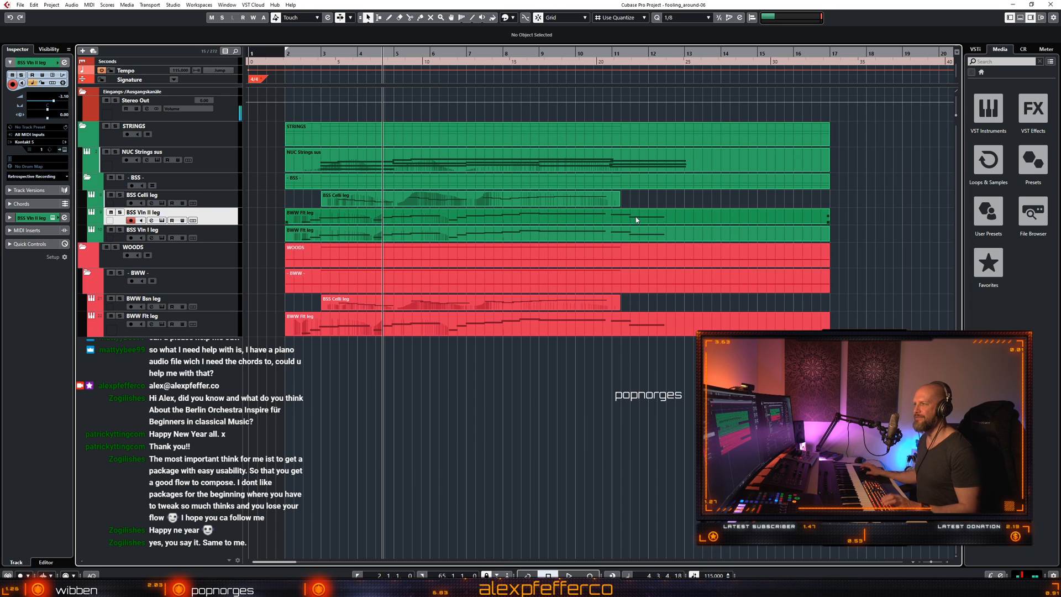
pyautogui.hotkey('shift', 'h')
pyautogui.hotkey('shift', 'h')
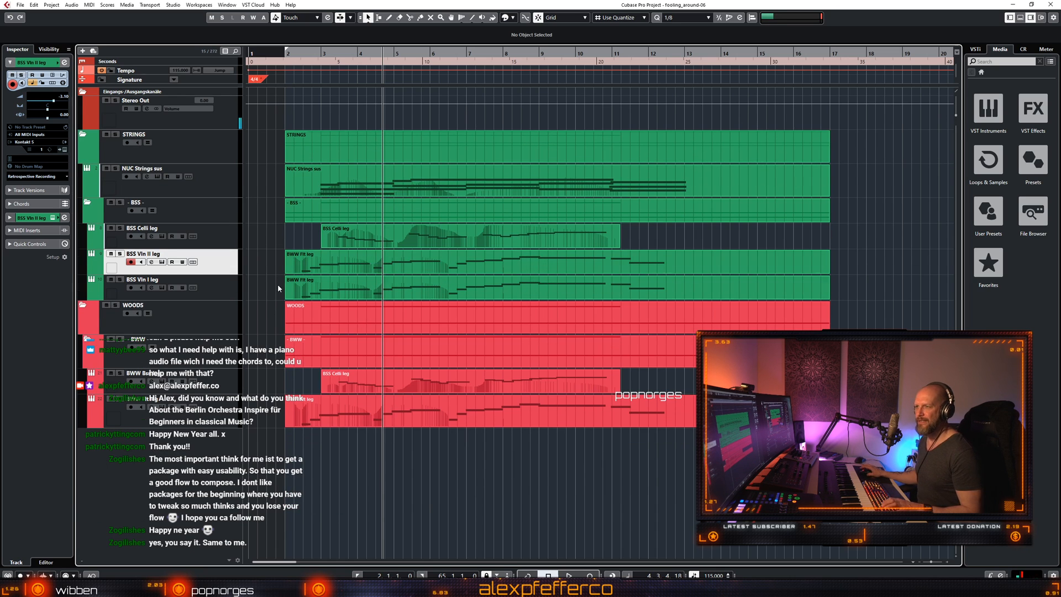
# Solo the BSS Vln II leg track and start playback from bar 2.
pyautogui.doubleClick(337, 288)
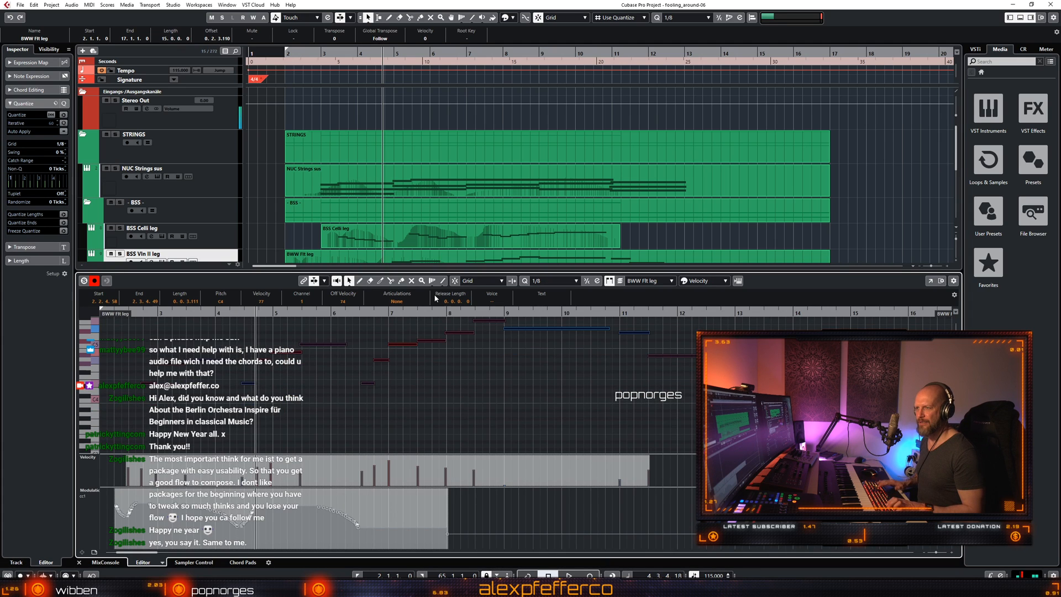
pyautogui.hotkey('ctrl', 'e')
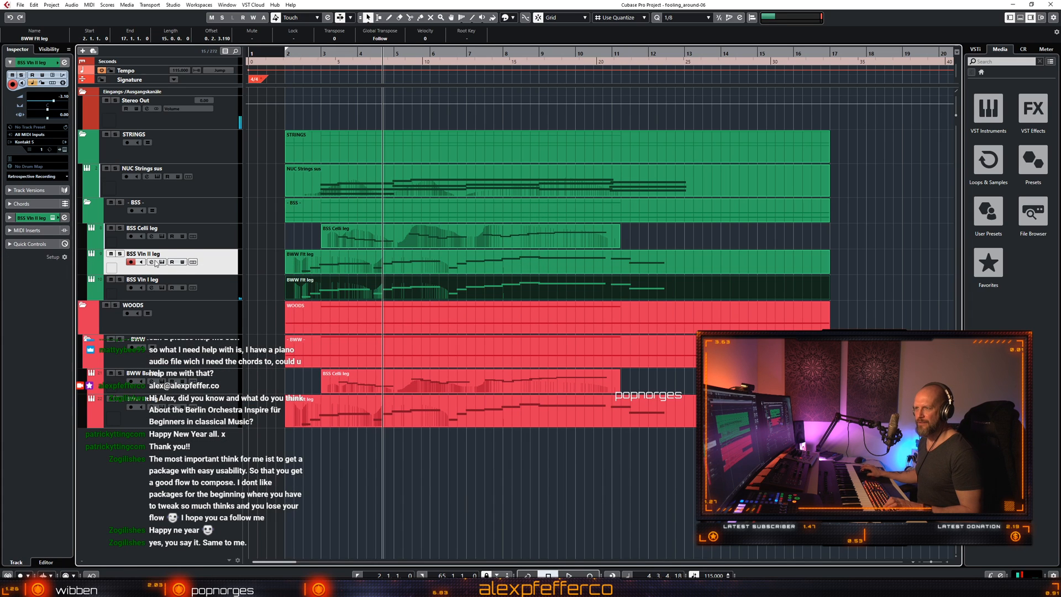
pyautogui.click(114, 287)
pyautogui.click(121, 254)
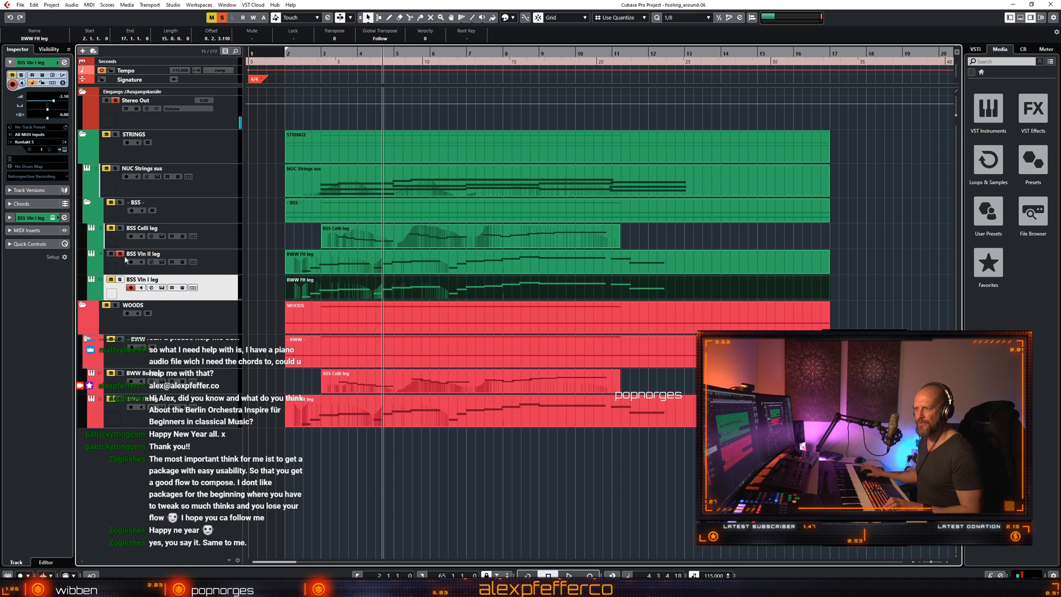
pyautogui.press('space')
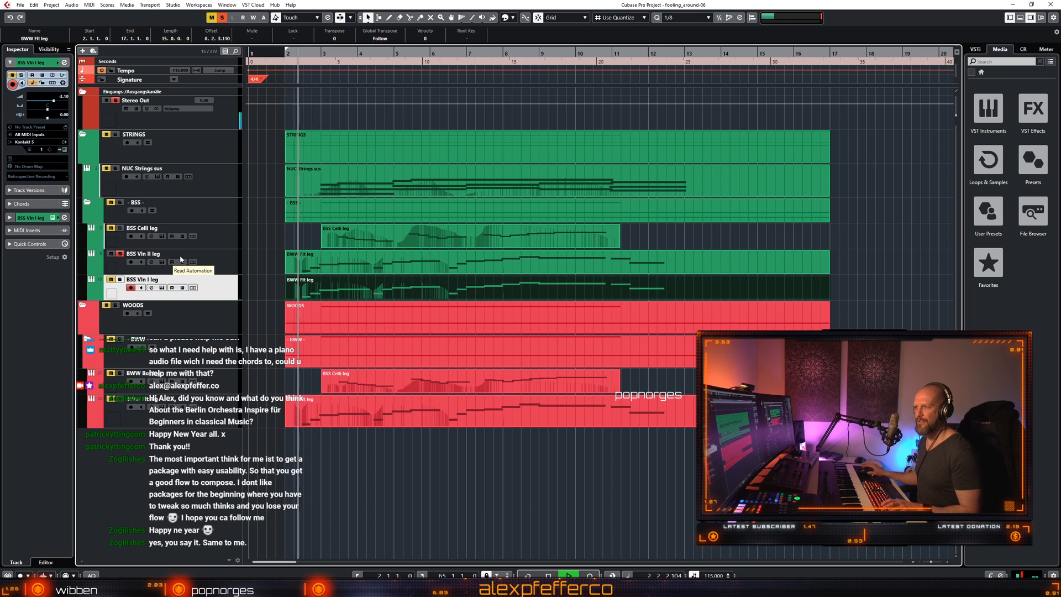
# Open the BSS Vln II leg part for note editing and delete its copied modulation curve.
pyautogui.click(341, 262)
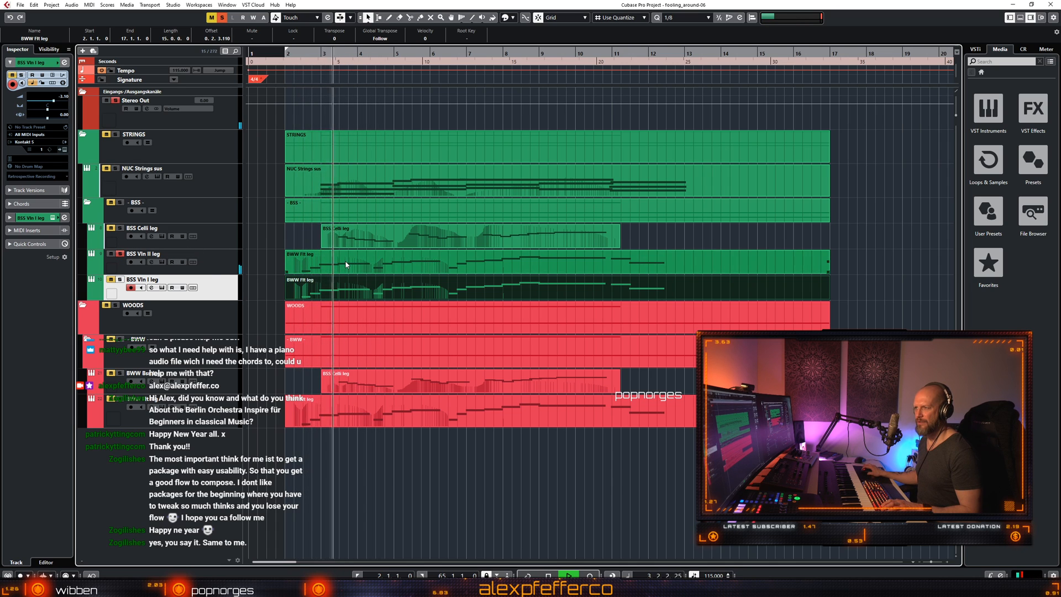
pyautogui.doubleClick(336, 271)
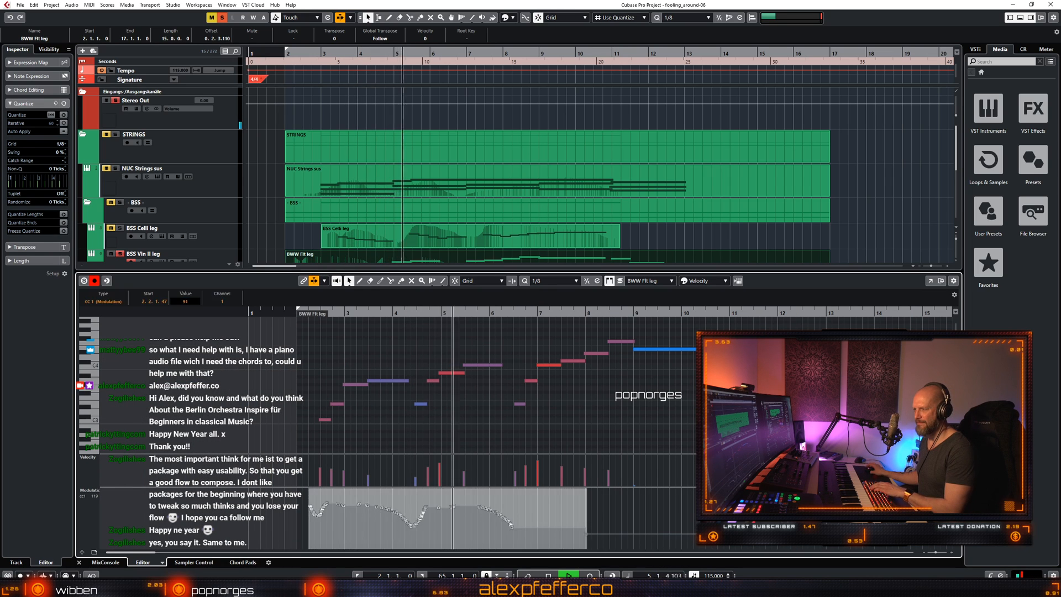
pyautogui.press('g')
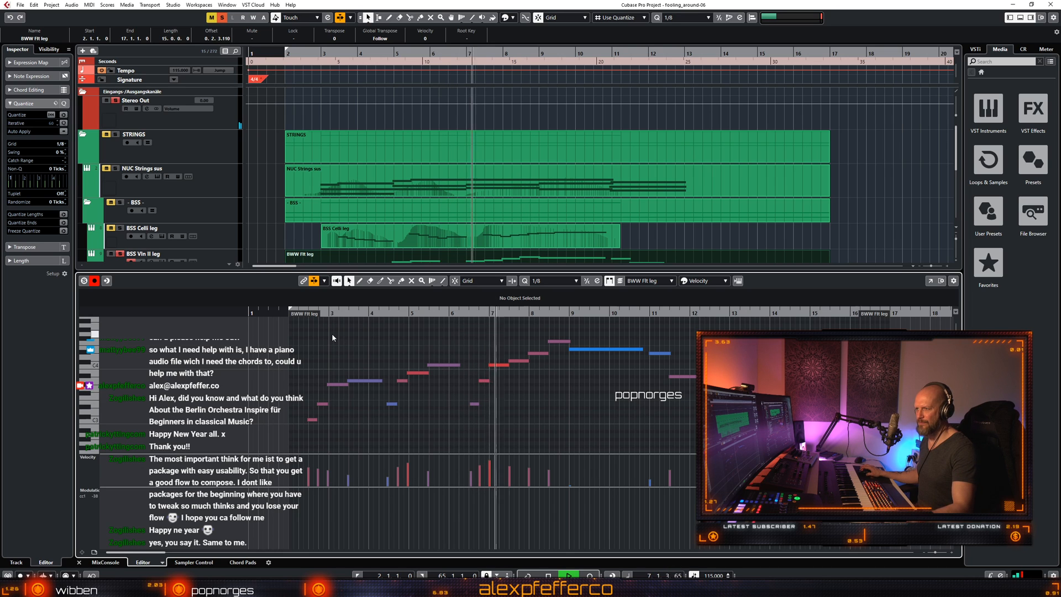
pyautogui.press('KP_Multiply')
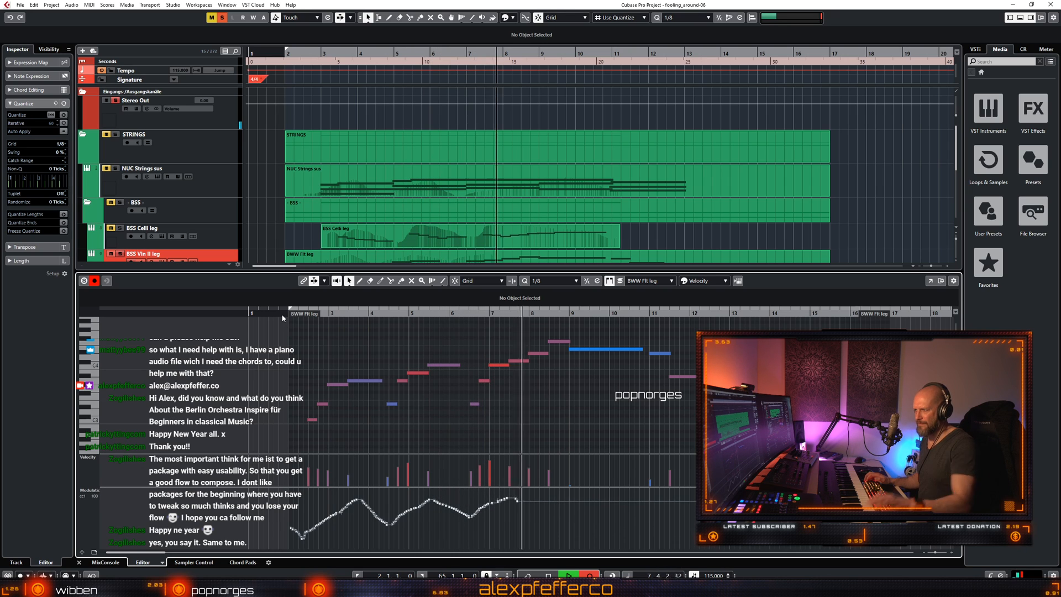
pyautogui.press('space')
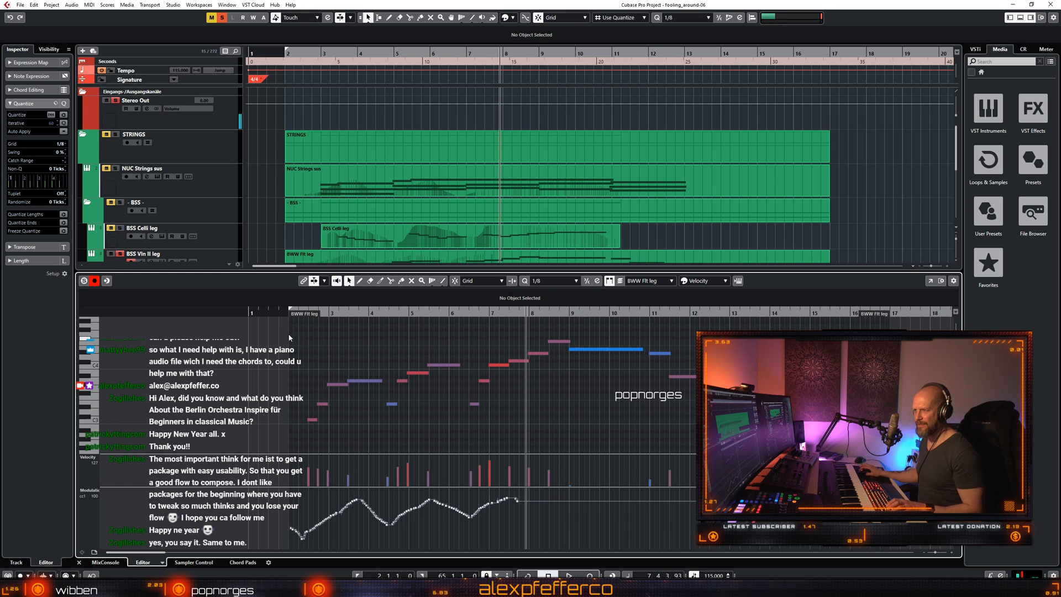
pyautogui.moveTo(546, 541); pyautogui.dragTo(289, 489)
pyautogui.press('Delete')
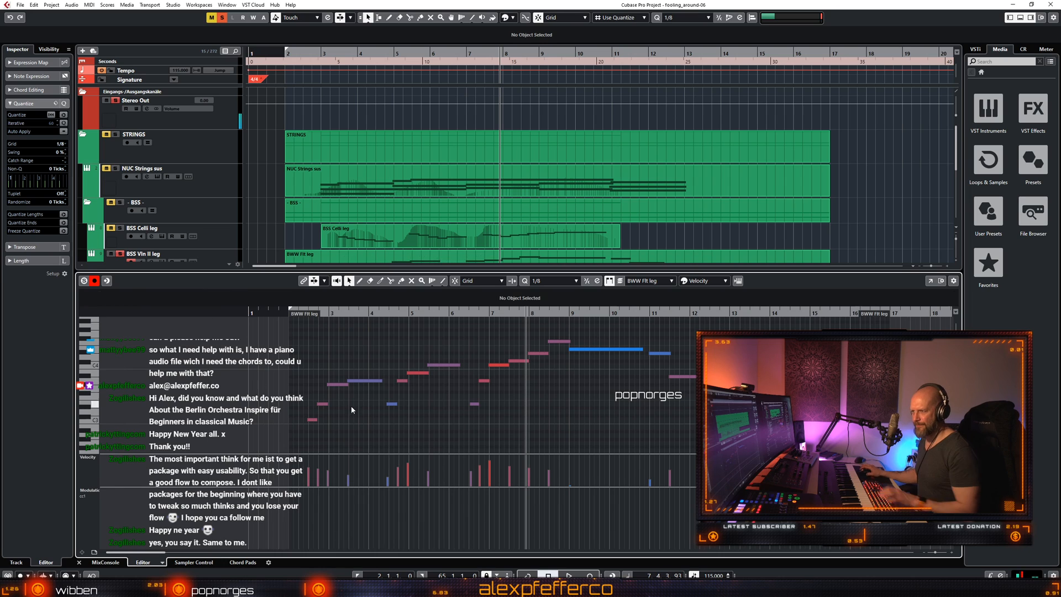
# Set all notes in the BSS Vln II leg part to one uniform, softer velocity while auditioning them.
pyautogui.hotkey('ctrl', 'a')
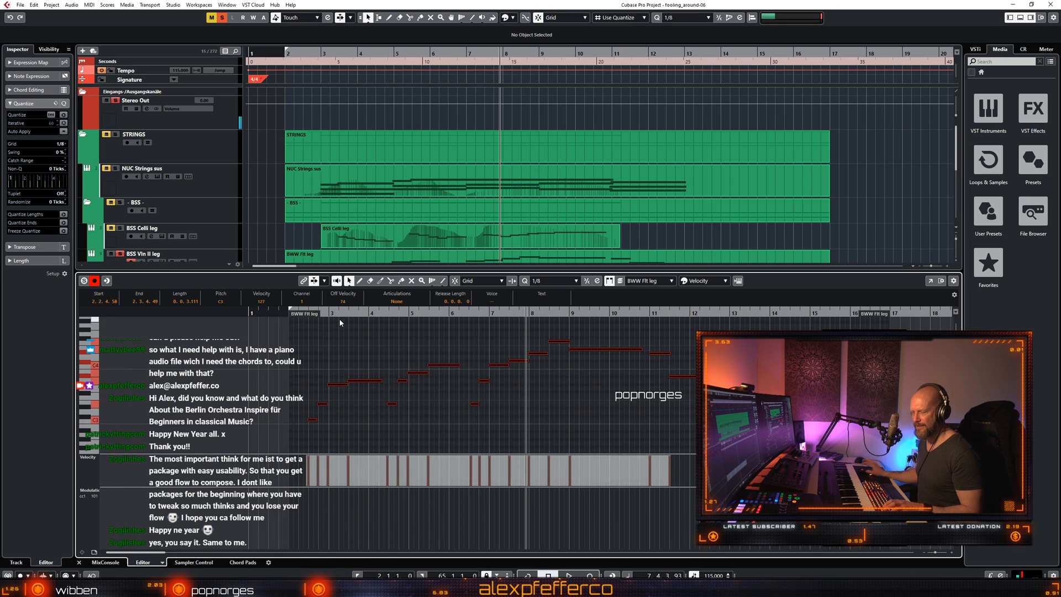
pyautogui.press('space')
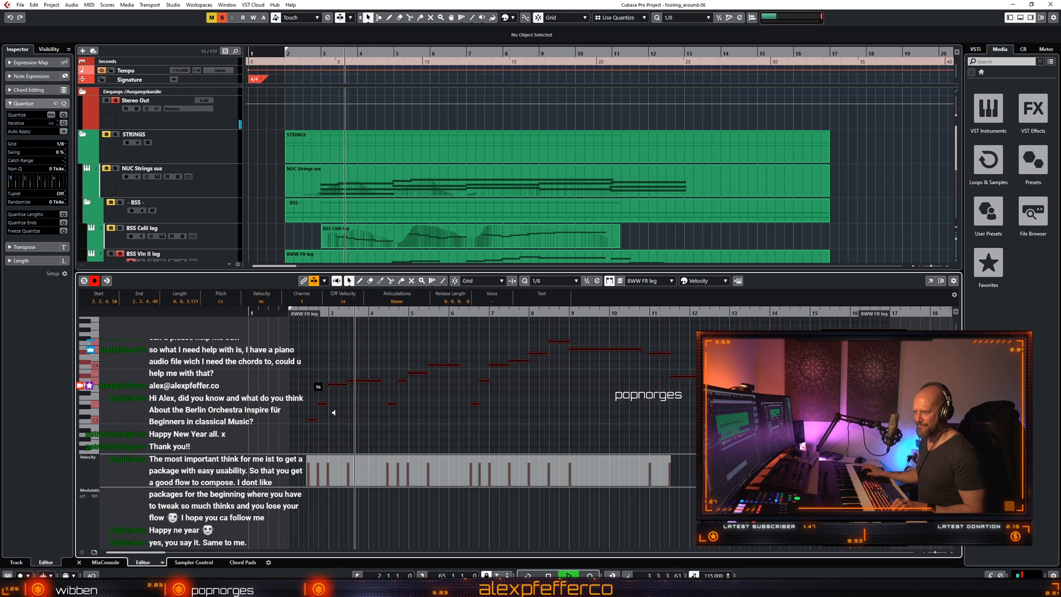
pyautogui.moveTo(333, 412); pyautogui.dragTo(325, 448)
pyautogui.press('space')
pyautogui.click(317, 343)
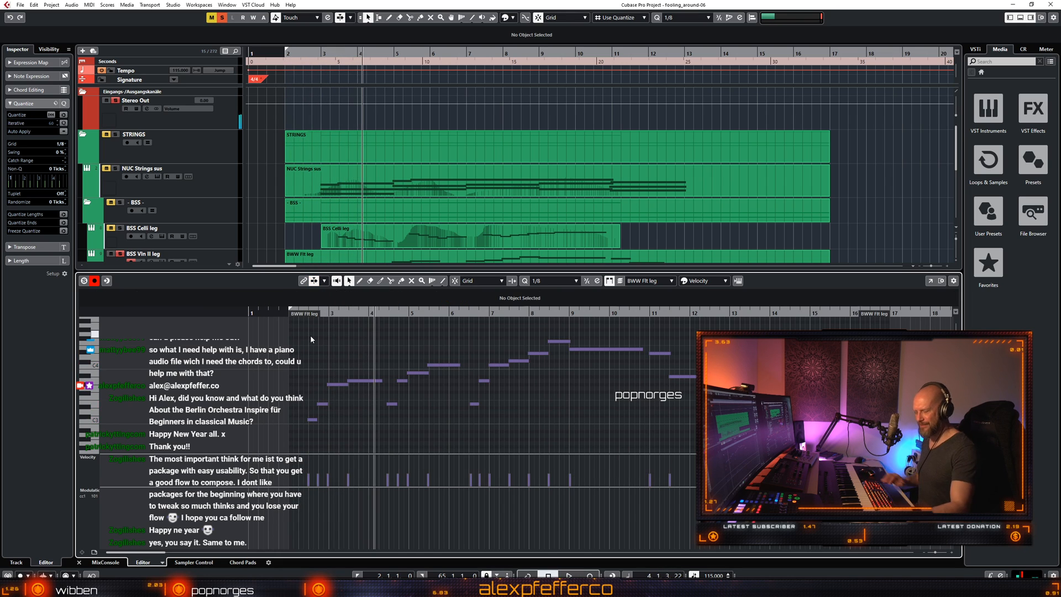
# Record a new modulation curve for BSS Vln II leg from bar 2 to about bar 12, and close the note editor.
pyautogui.press('space')
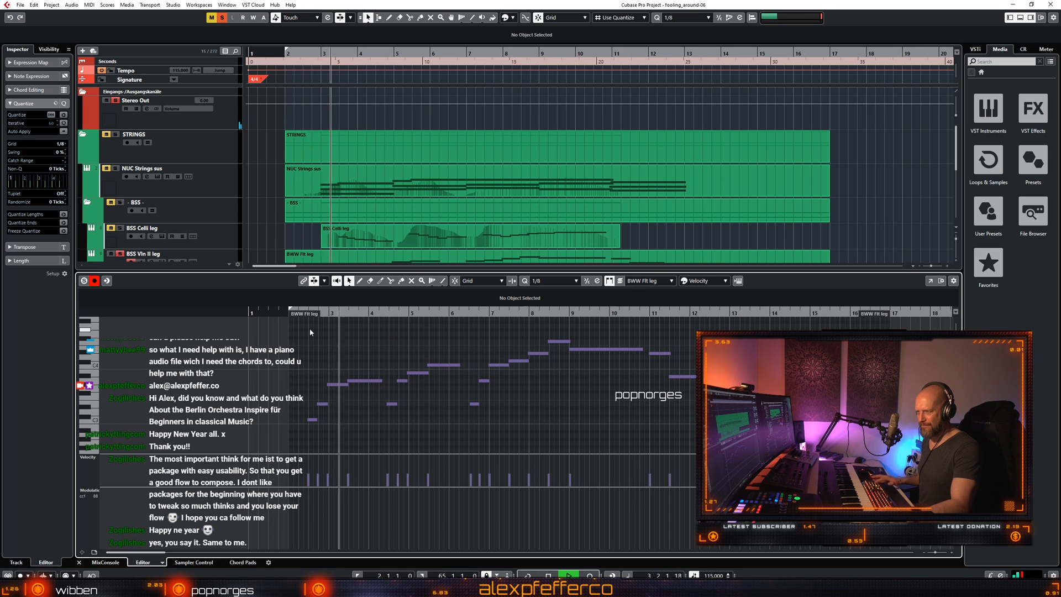
pyautogui.press('space')
pyautogui.press('KP_Multiply')
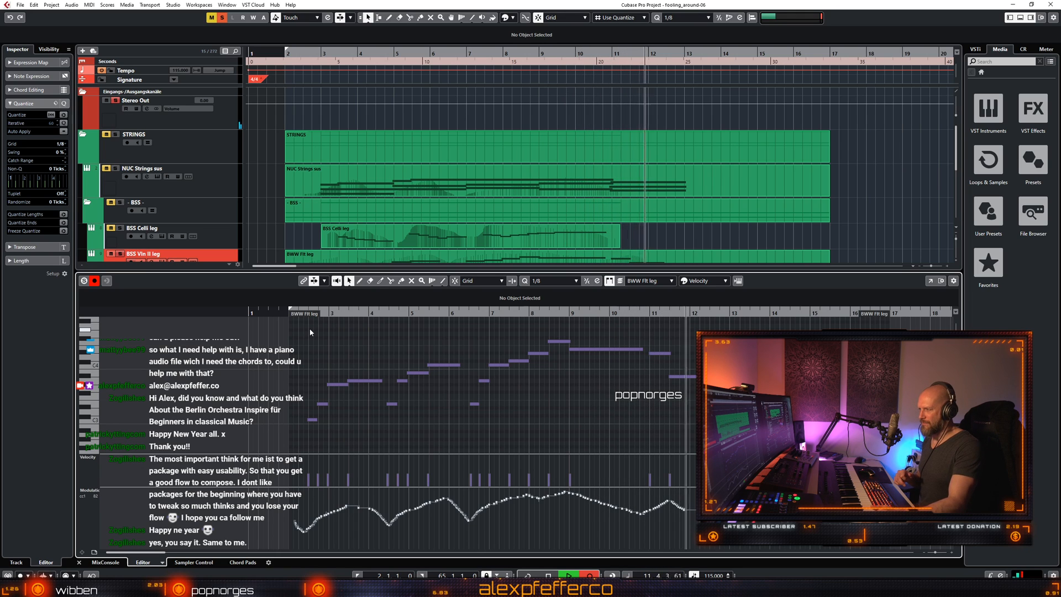
pyautogui.press('space')
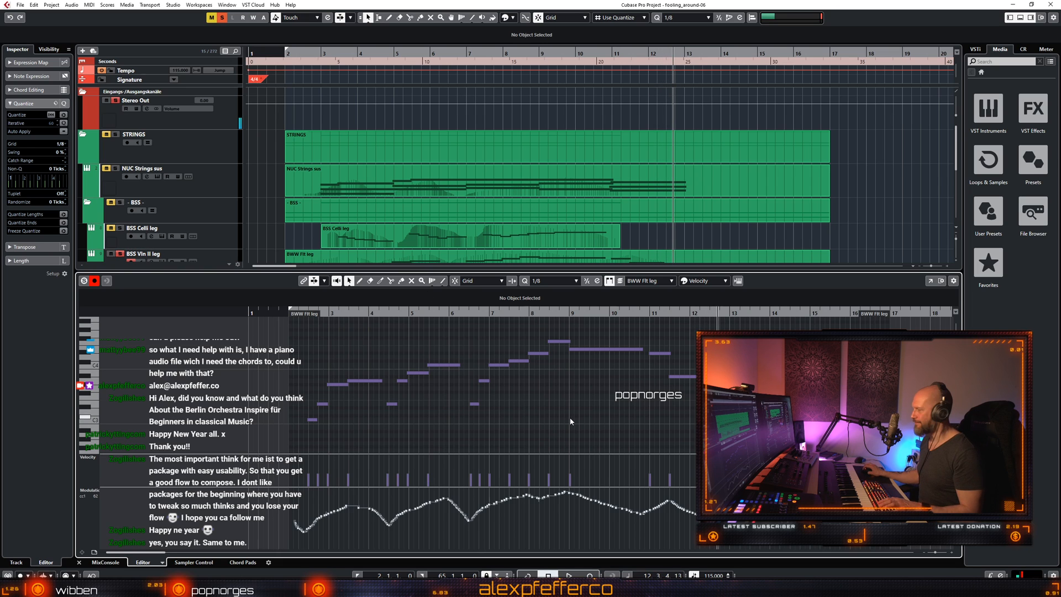
pyautogui.scroll(2, 381, 400)
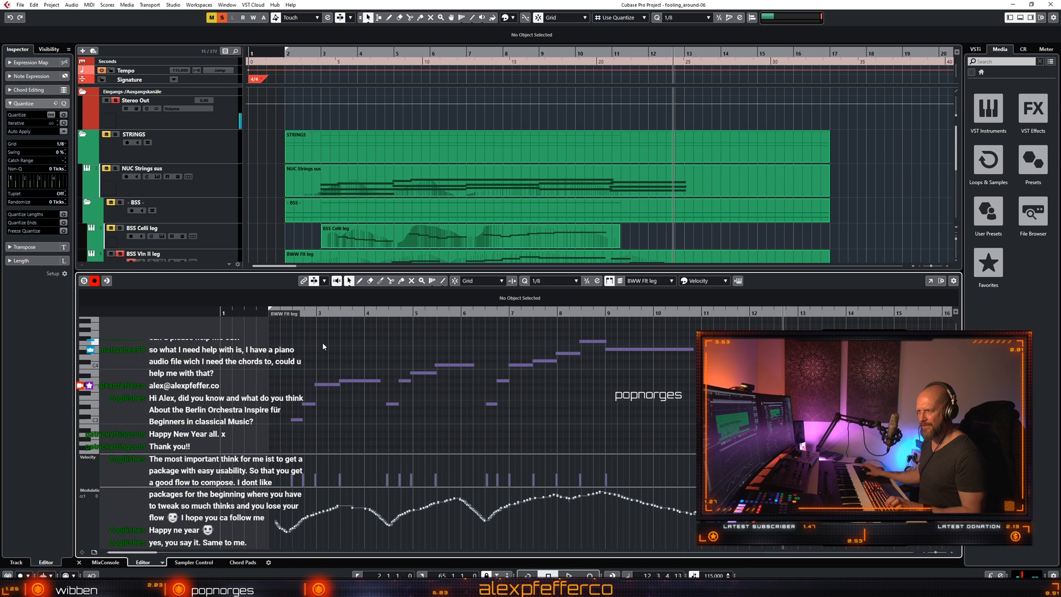
pyautogui.hotkey('ctrl', 'alt', 'e')
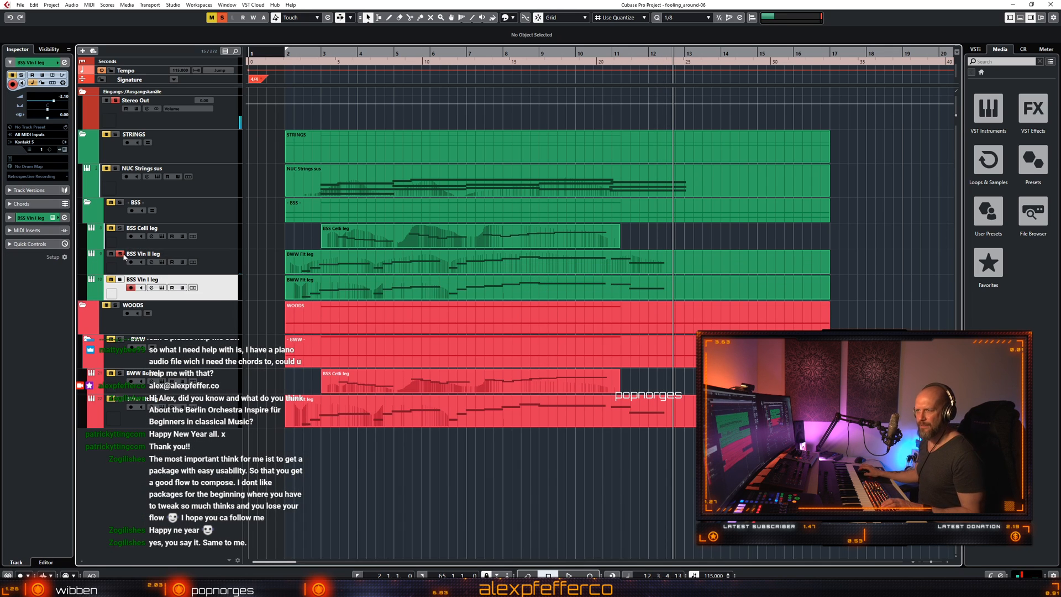
# Switch the solo to BSS Vln I leg, play from bar 2 and open its part for note editing.
pyautogui.press('KP_1')
pyautogui.press('space')
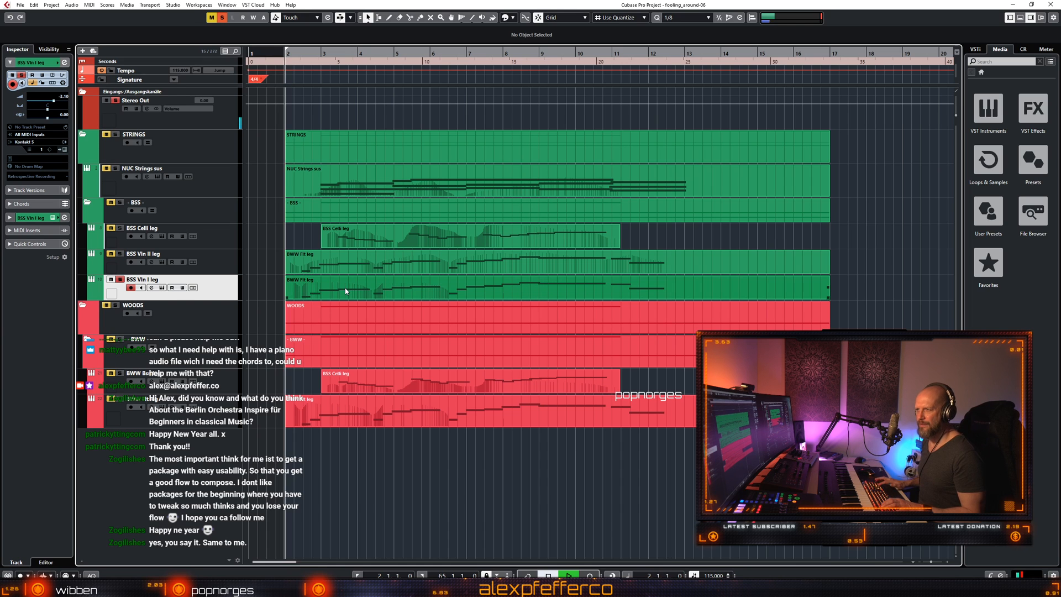
pyautogui.doubleClick(343, 289)
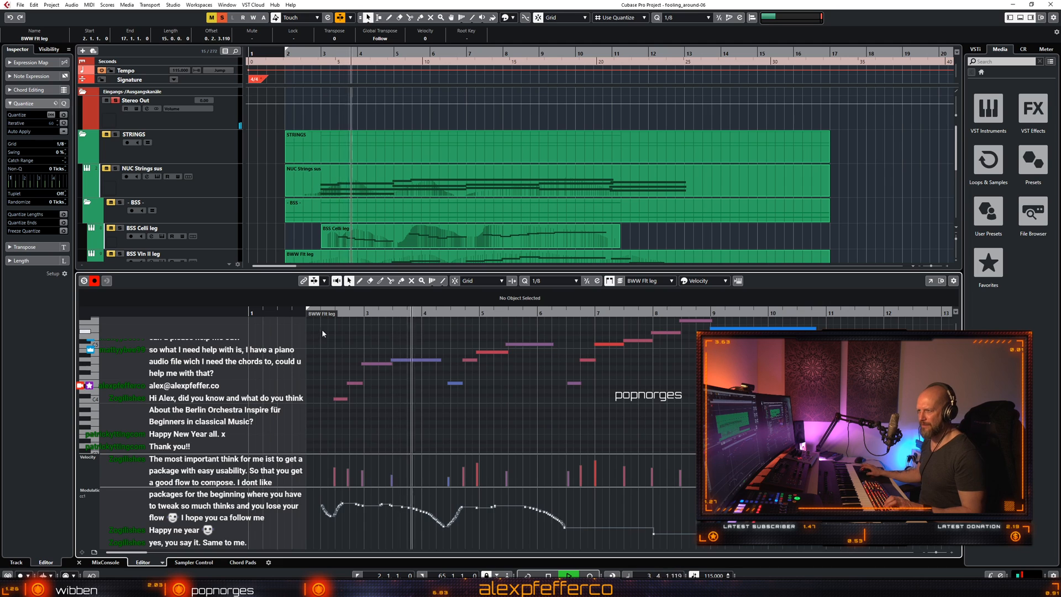
# Delete the copied modulation curve in the BSS Vln I leg part and set all notes to one uniform, softer velocity.
pyautogui.press('g')
pyautogui.hotkey('ctrl', 'a')
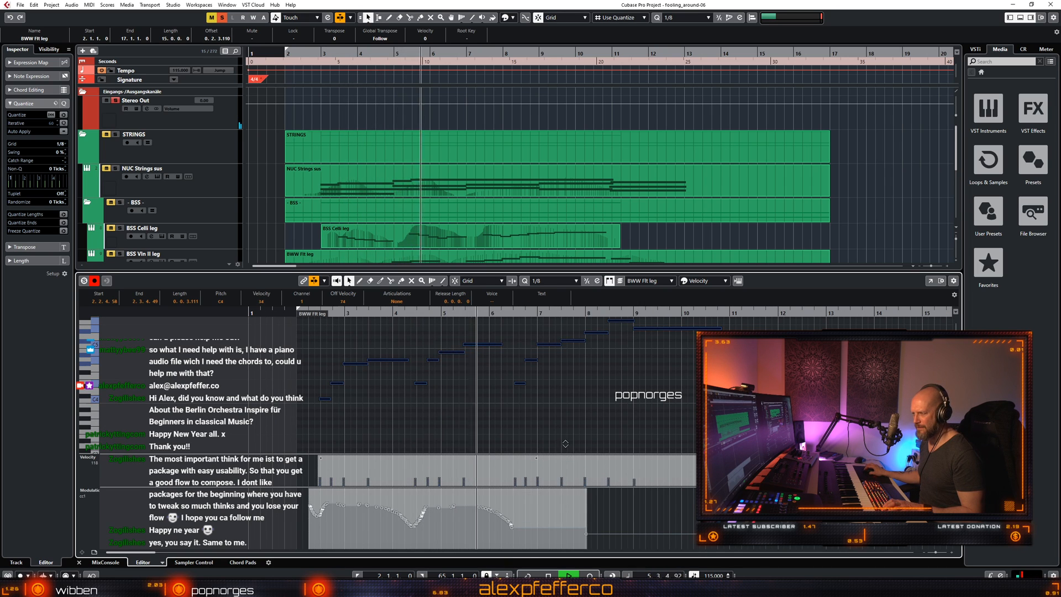
pyautogui.click(575, 396)
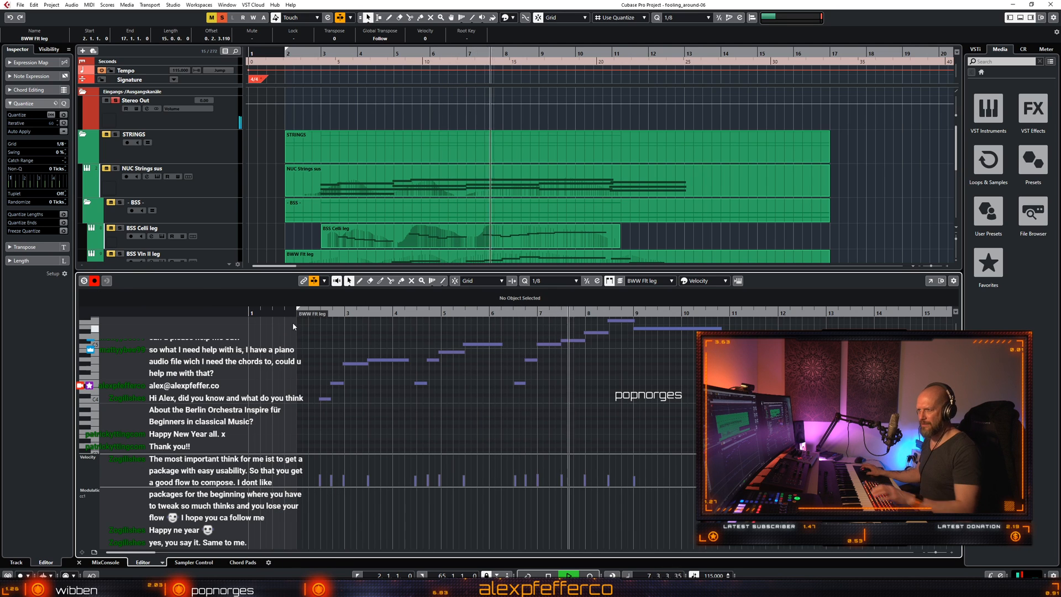
# Turn off the solo on BSS Vln I leg and restart playback from bar 2.
pyautogui.scroll(-2, 320, 204)
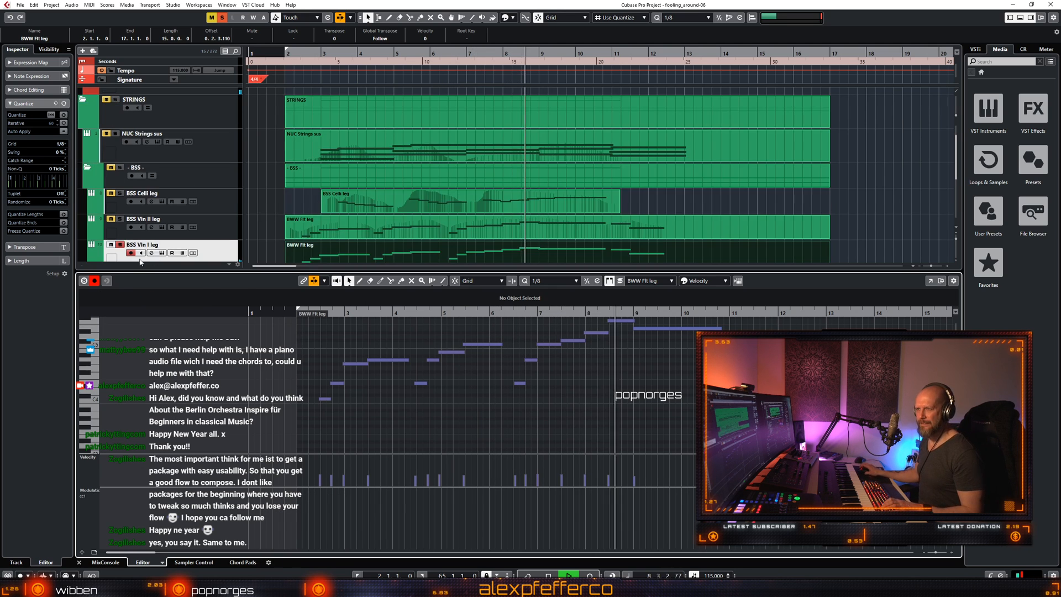
pyautogui.click(120, 244)
pyautogui.press('space')
pyautogui.press('space')
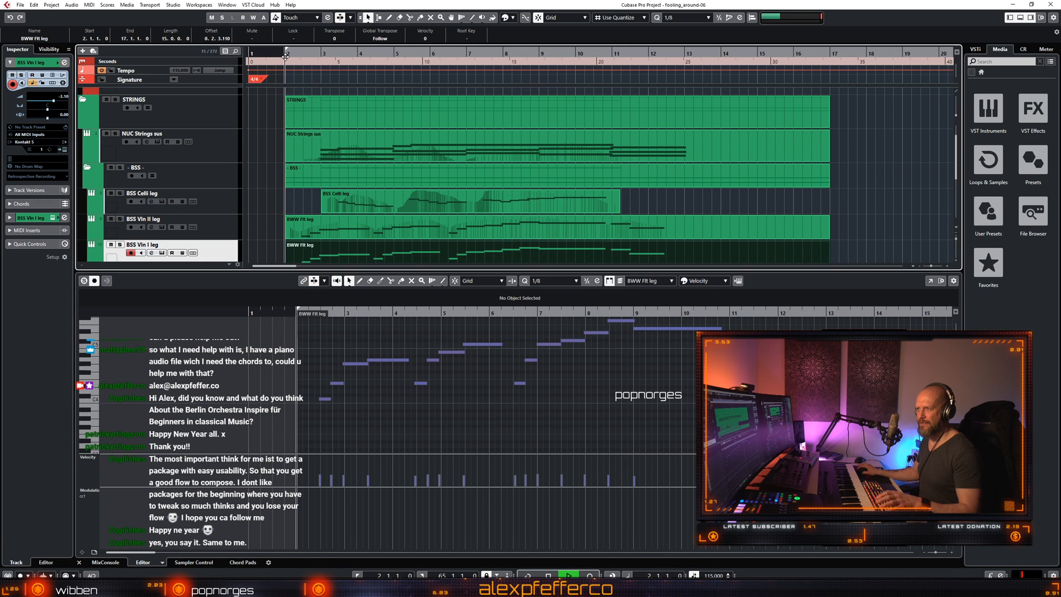
# Record a new modulation curve for BSS Vln I leg from bar 2 to about bar 13, and close the note editor.
pyautogui.click(368, 424)
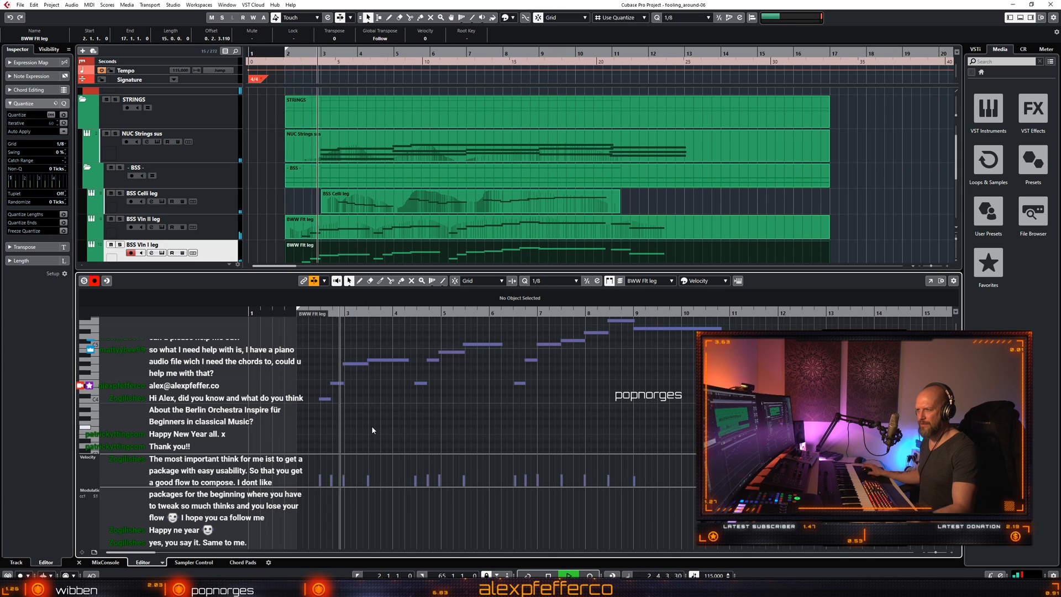
pyautogui.press('KP_Multiply')
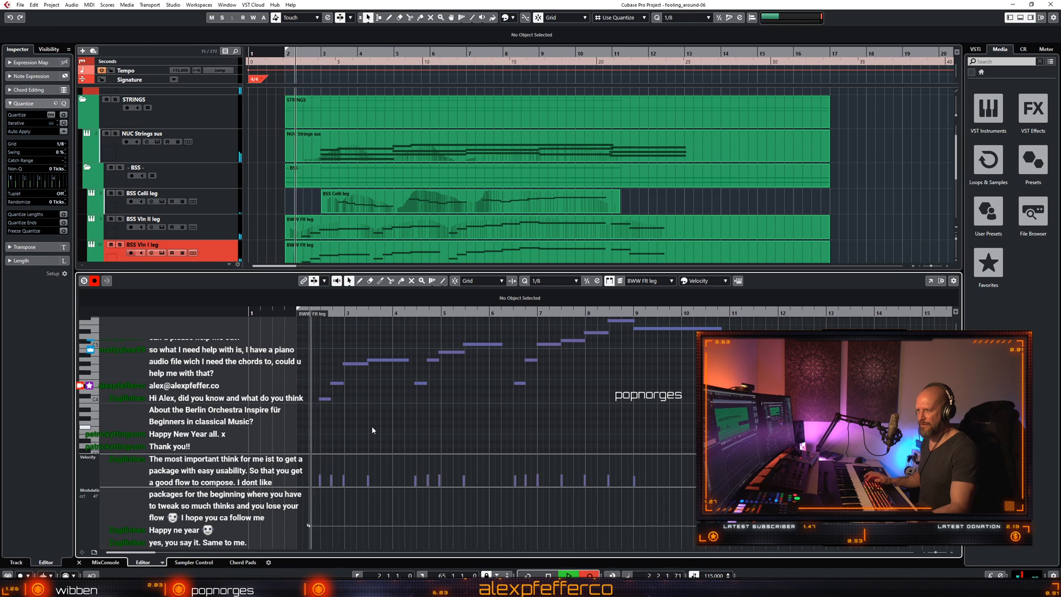
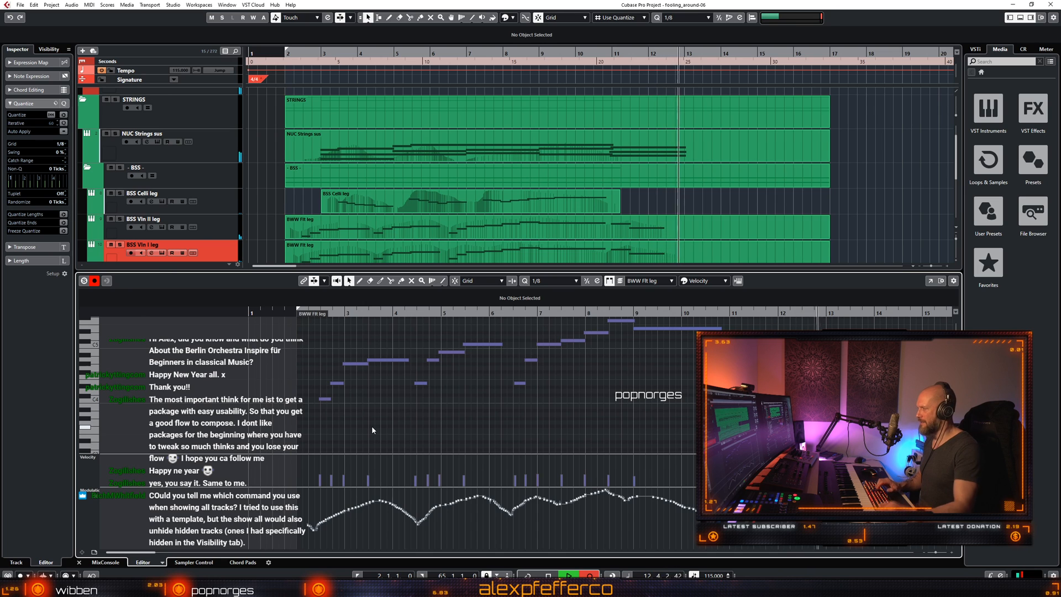
pyautogui.hotkey('ctrl', 'alt', 'e')
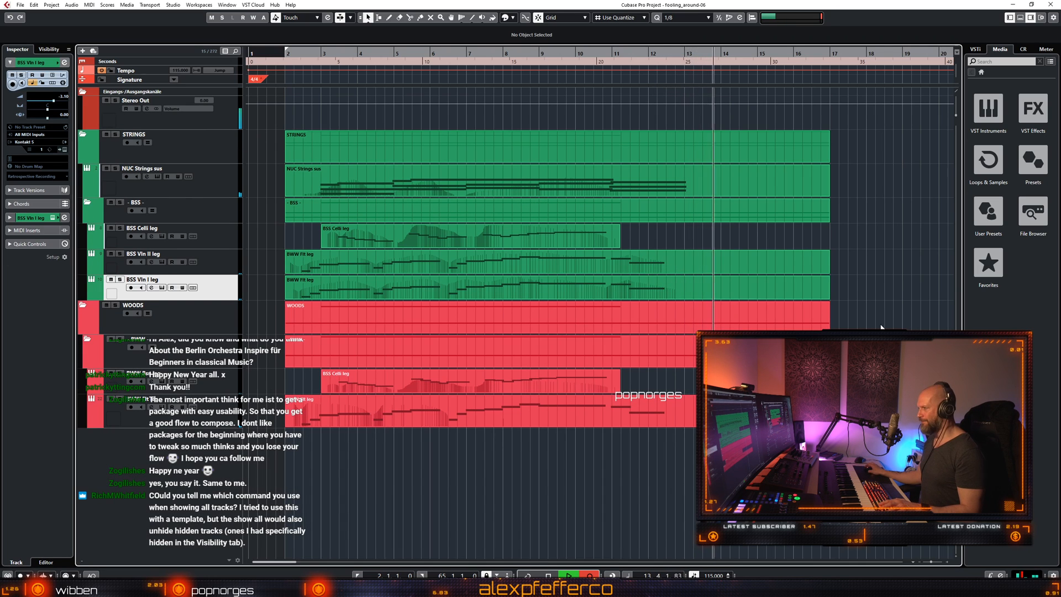
pyautogui.press('space')
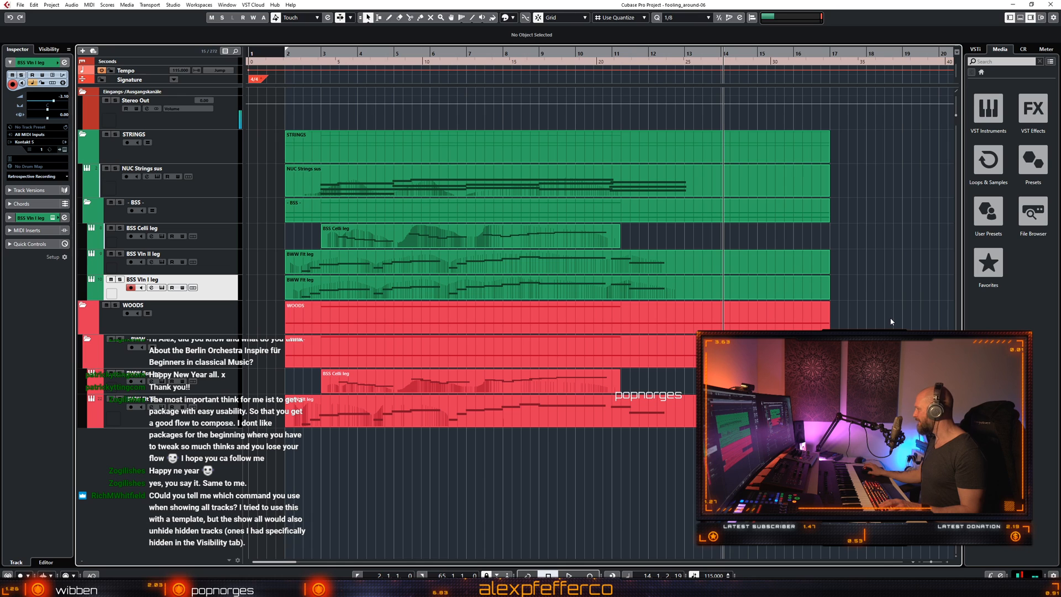
# Search the key commands for "data".
pyautogui.click(509, 425)
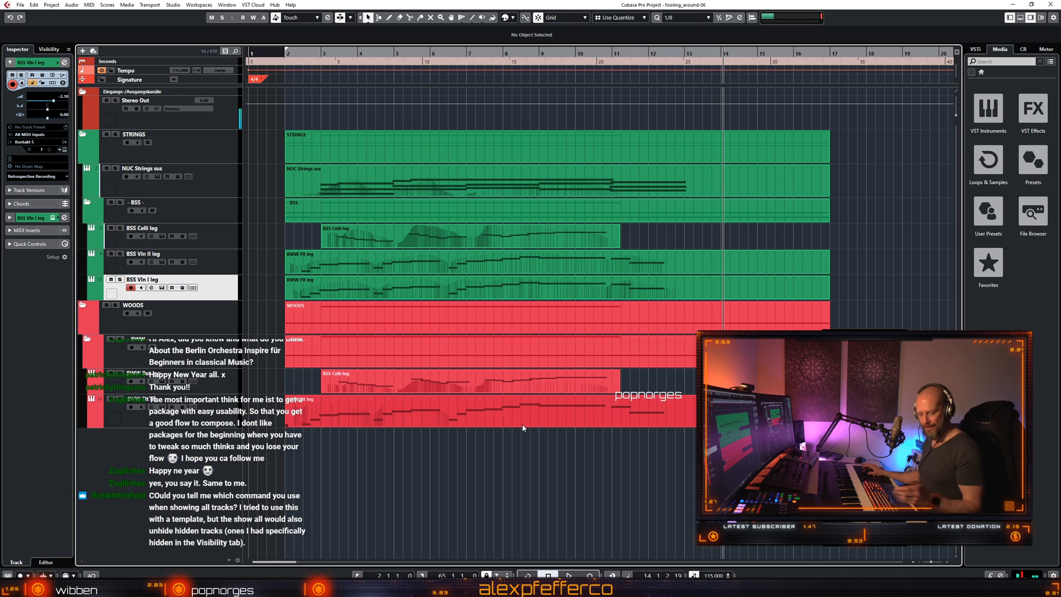
pyautogui.click(515, 446)
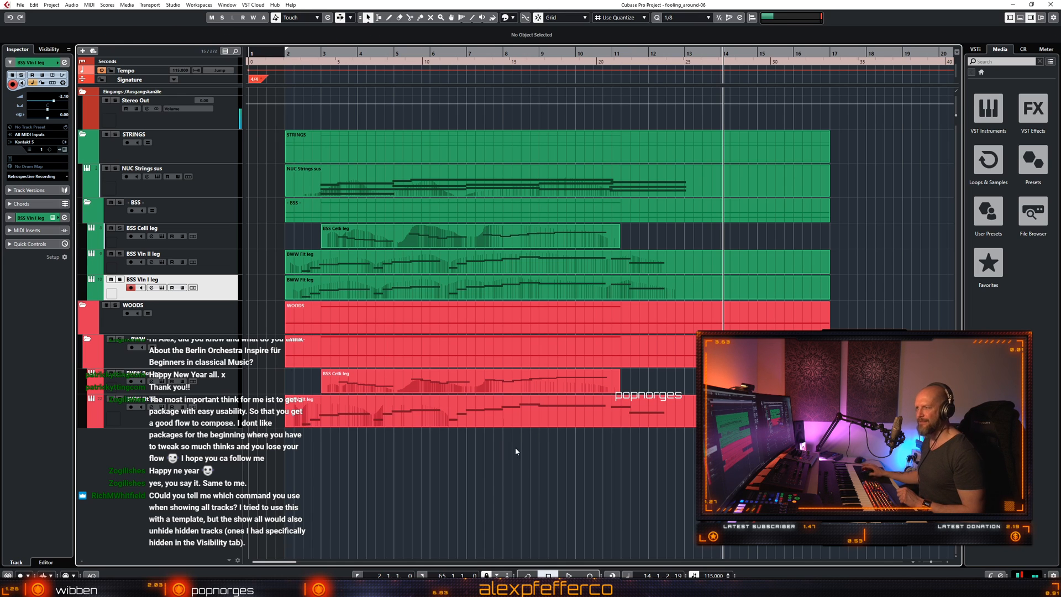
pyautogui.click(34, 4)
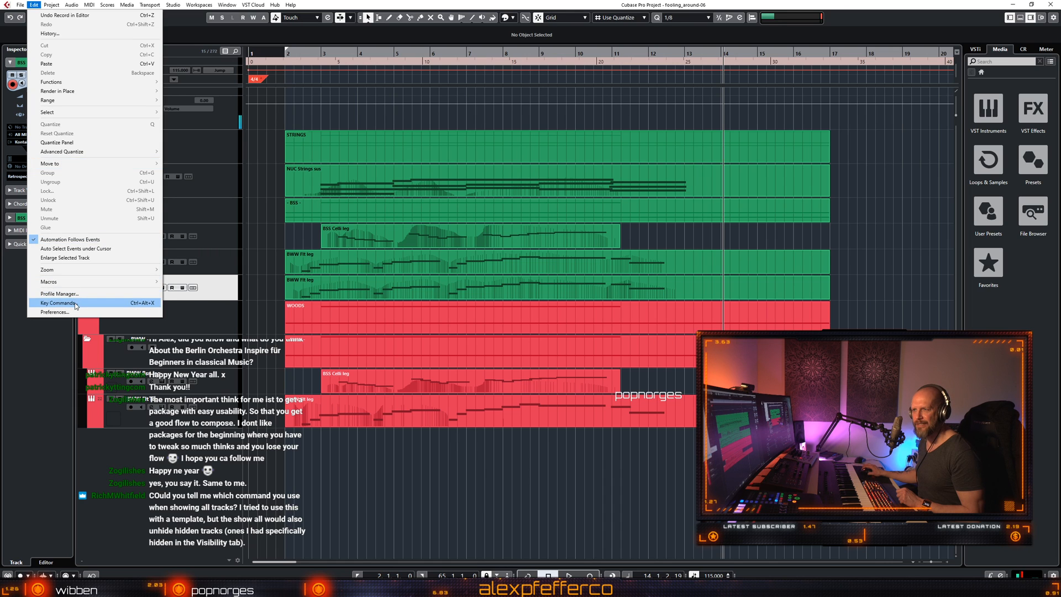
pyautogui.click(76, 303)
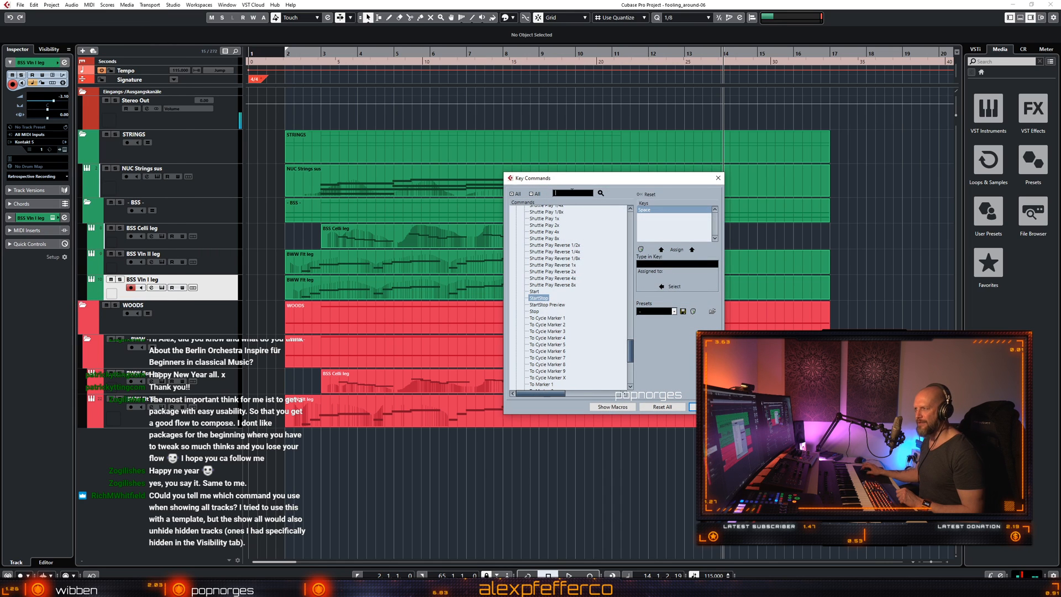
pyautogui.write('data')
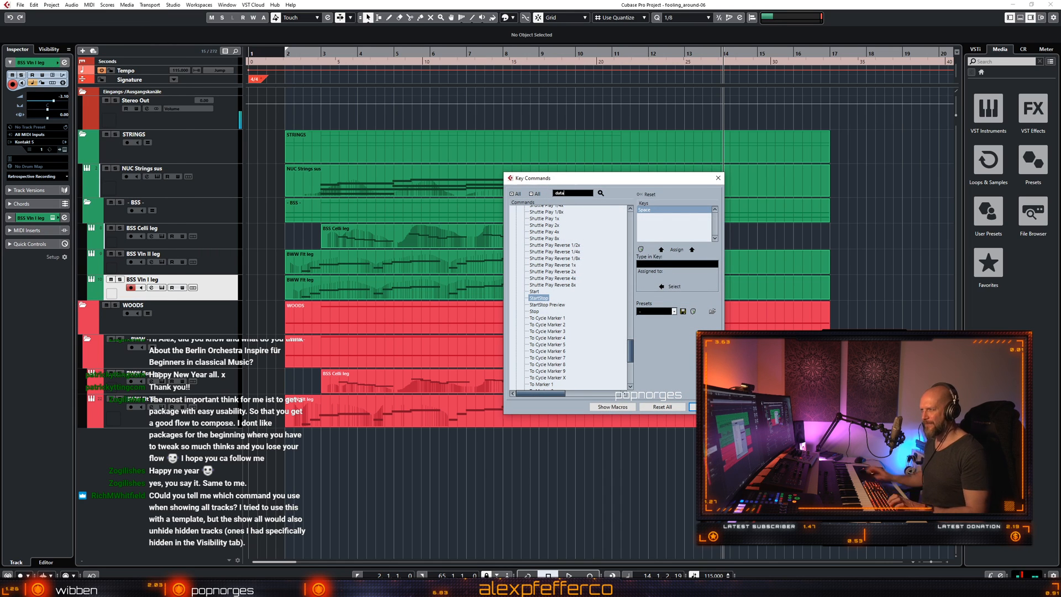
pyautogui.press('Return')
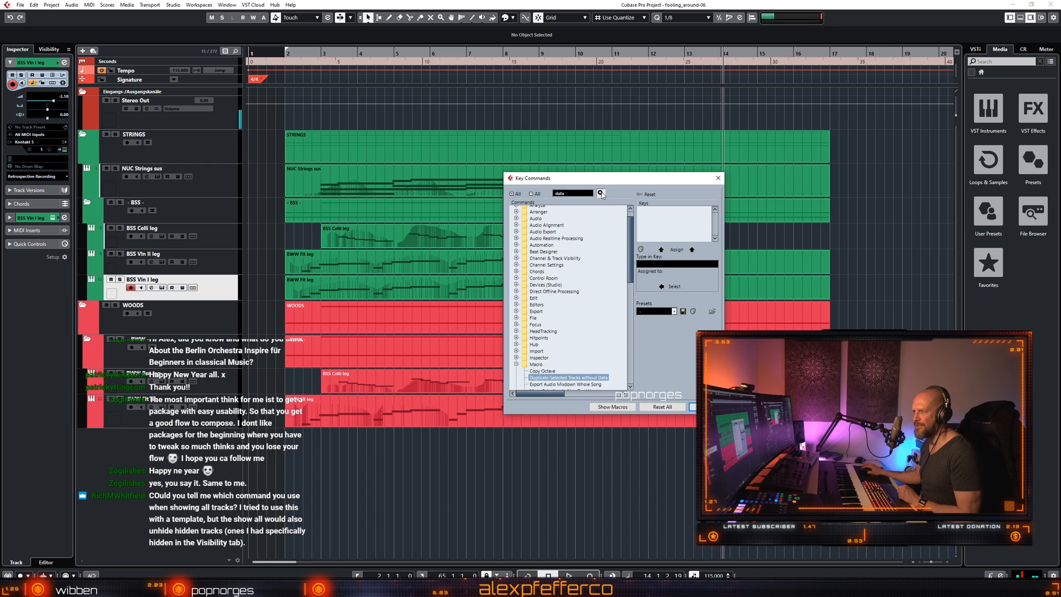
pyautogui.click(600, 193)
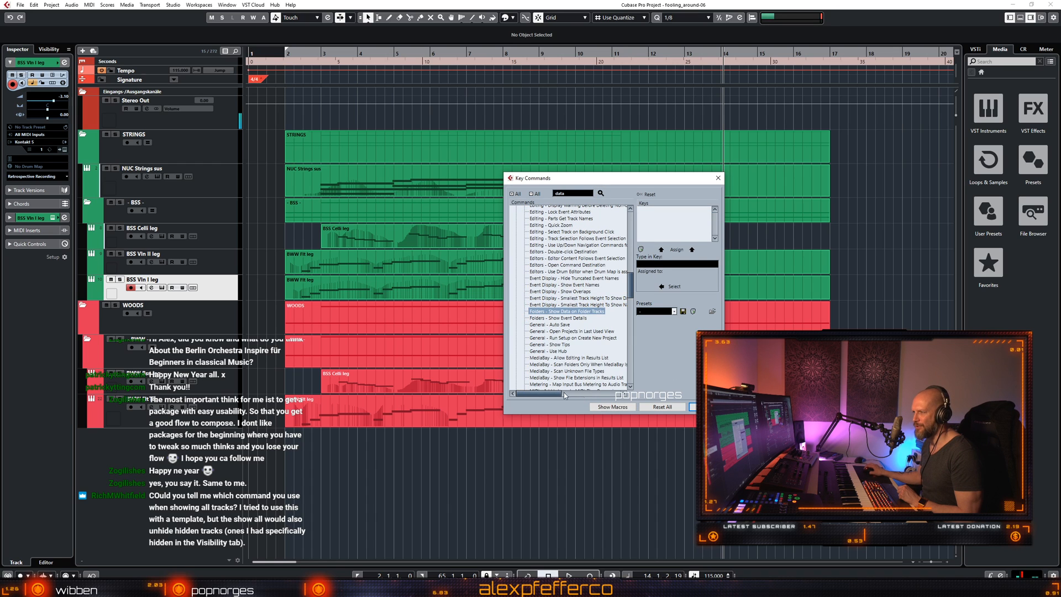
# Step through the matches to Agents: Show Channels/Tracks with Data, examine its key assignment and close the key commands.
pyautogui.moveTo(724, 321); pyautogui.dragTo(822, 321)
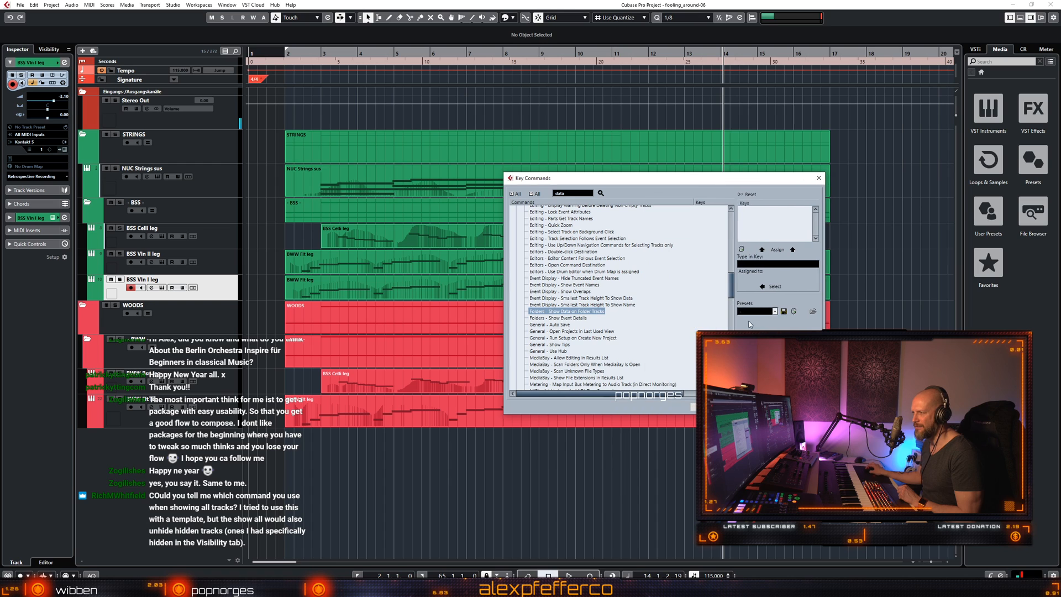
pyautogui.click(601, 192)
pyautogui.click(601, 193)
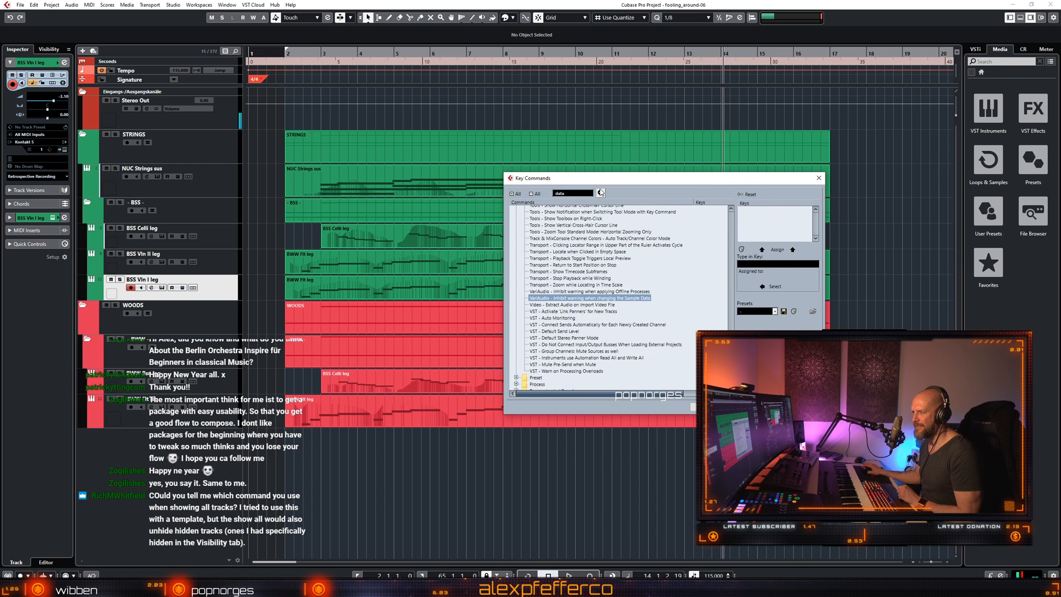
pyautogui.click(601, 192)
pyautogui.click(601, 193)
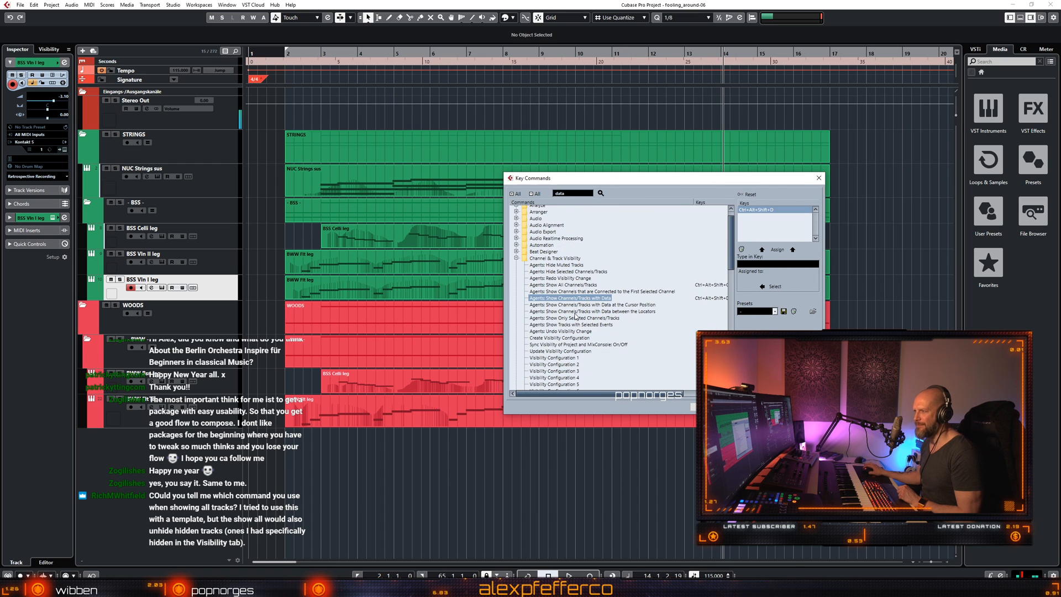
pyautogui.moveTo(635, 392); pyautogui.dragTo(647, 393)
pyautogui.moveTo(608, 178); pyautogui.dragTo(503, 184)
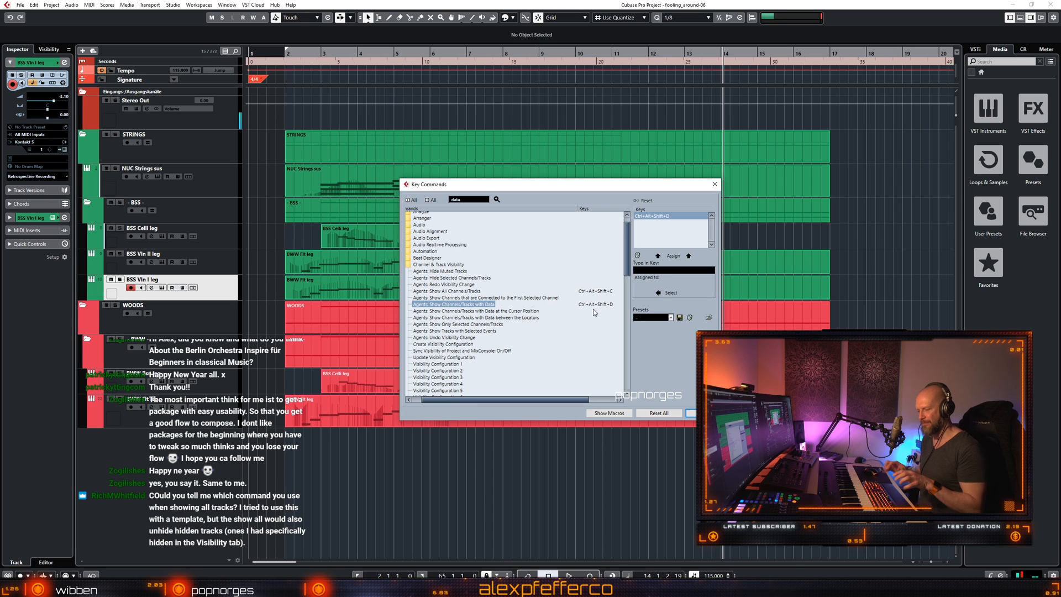
pyautogui.click(715, 187)
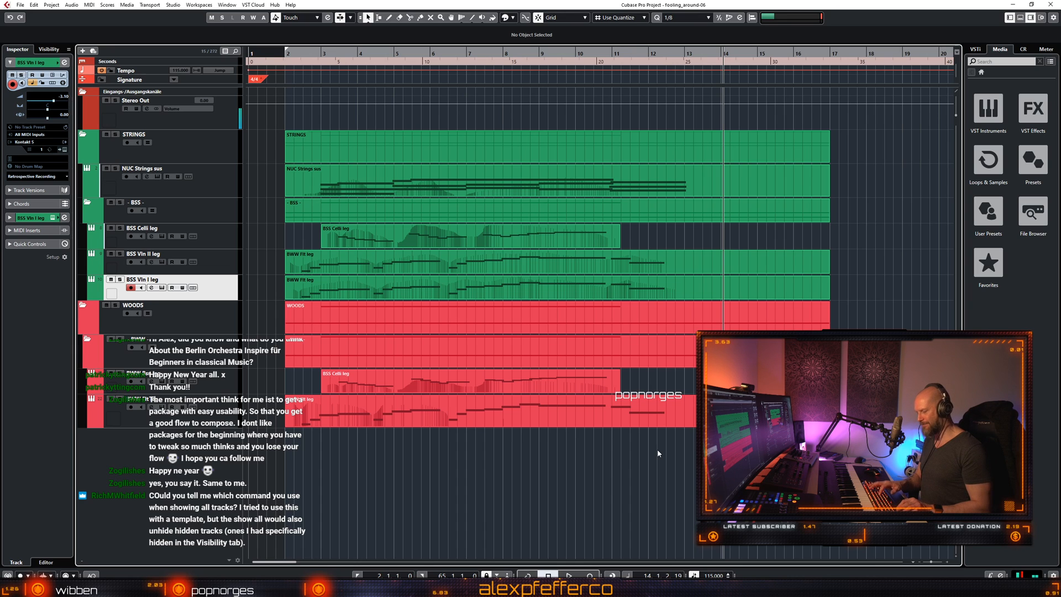
# Open the Add Track dialog for a folder, an audio and an instrument track in turn, cancelling each one.
pyautogui.hotkey('ctrl', 'shift', 'f')
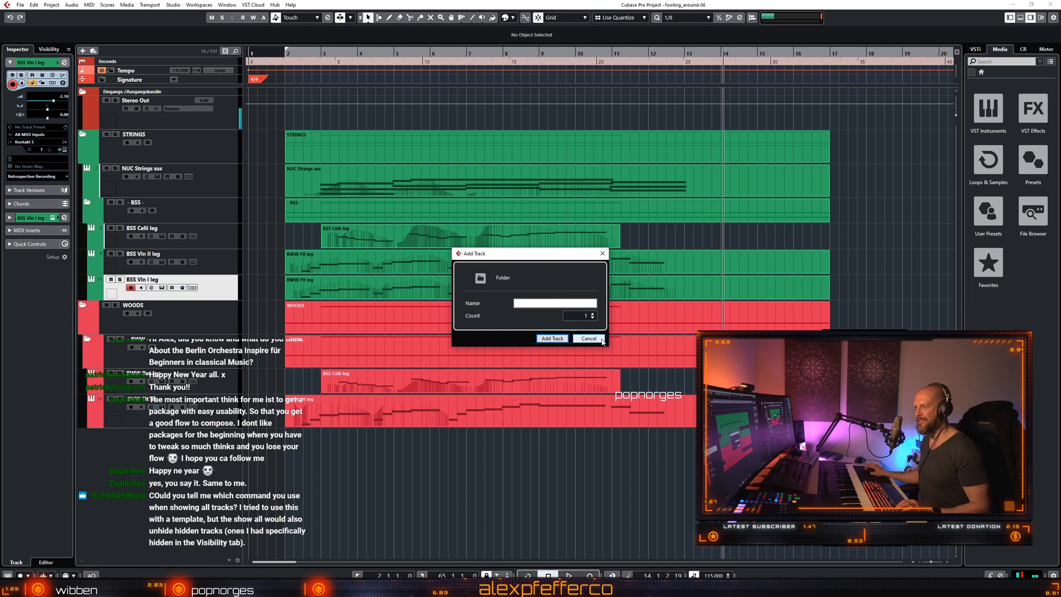
pyautogui.click(588, 338)
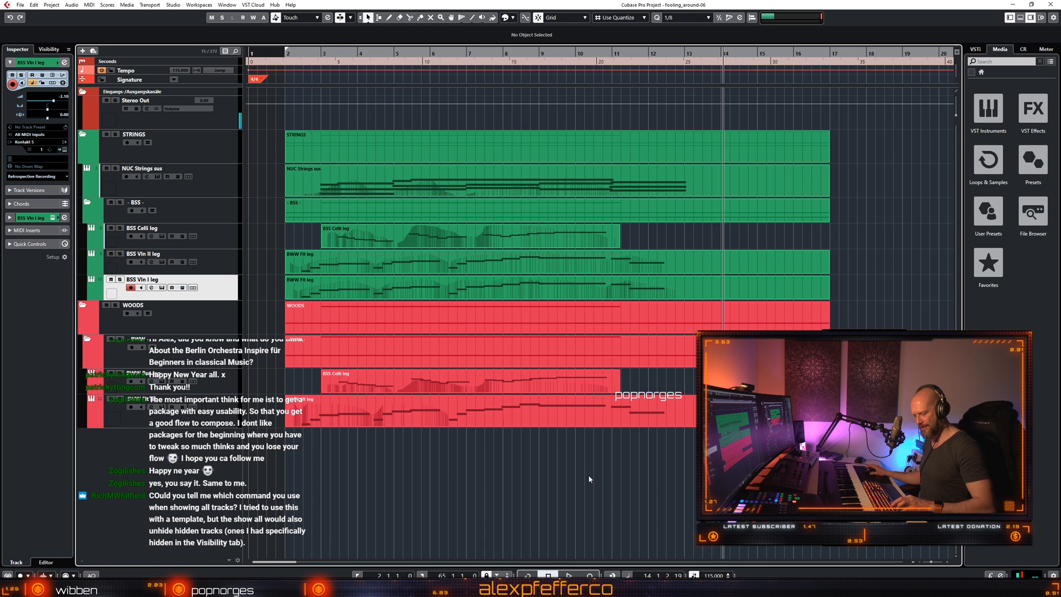
pyautogui.hotkey('ctrl', 'shift', 'a')
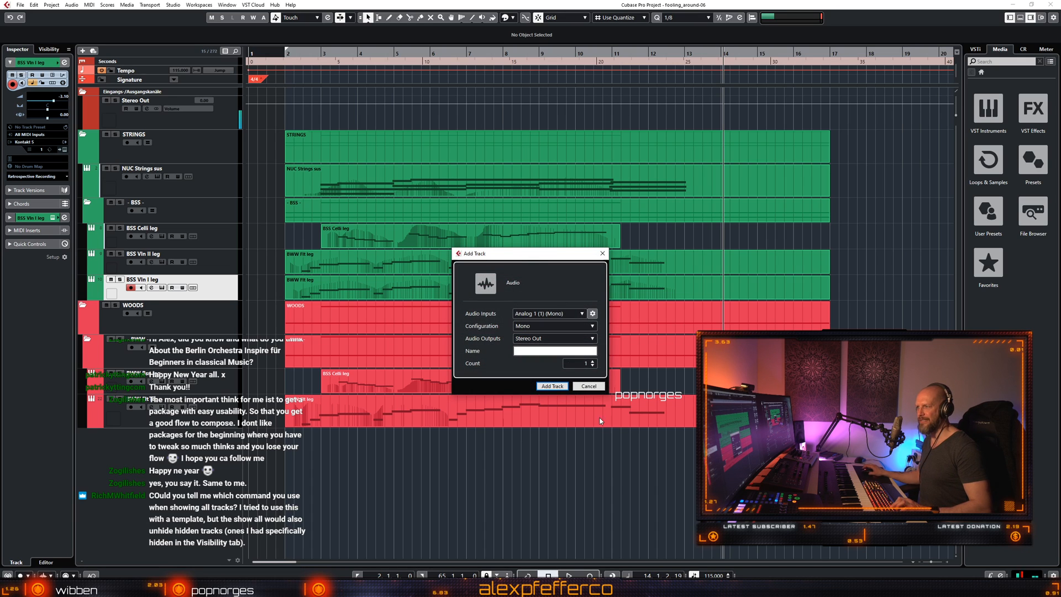
pyautogui.click(588, 386)
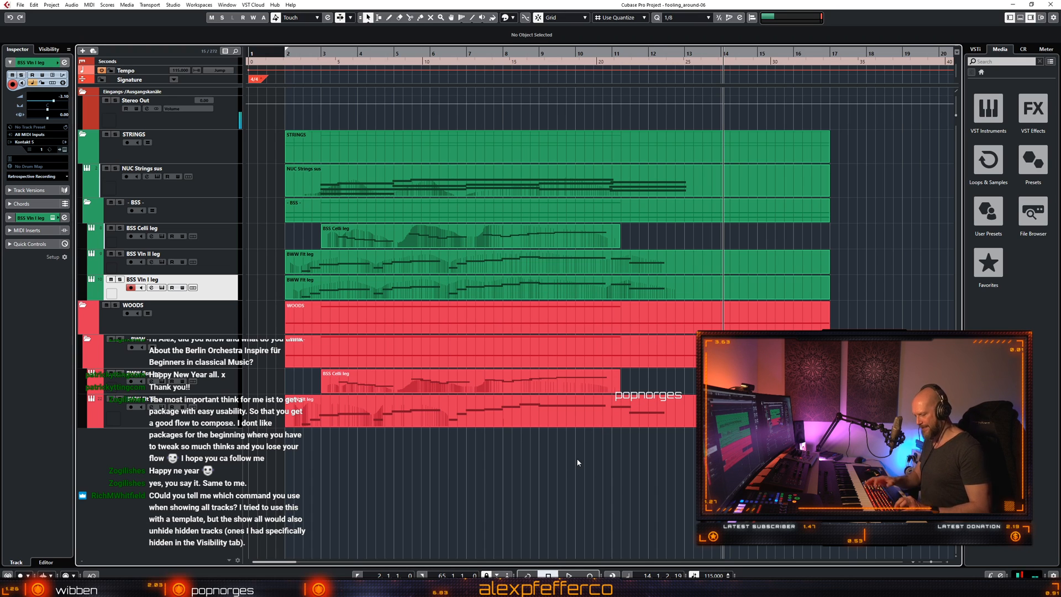
pyautogui.hotkey('ctrl', 'shift', 'i')
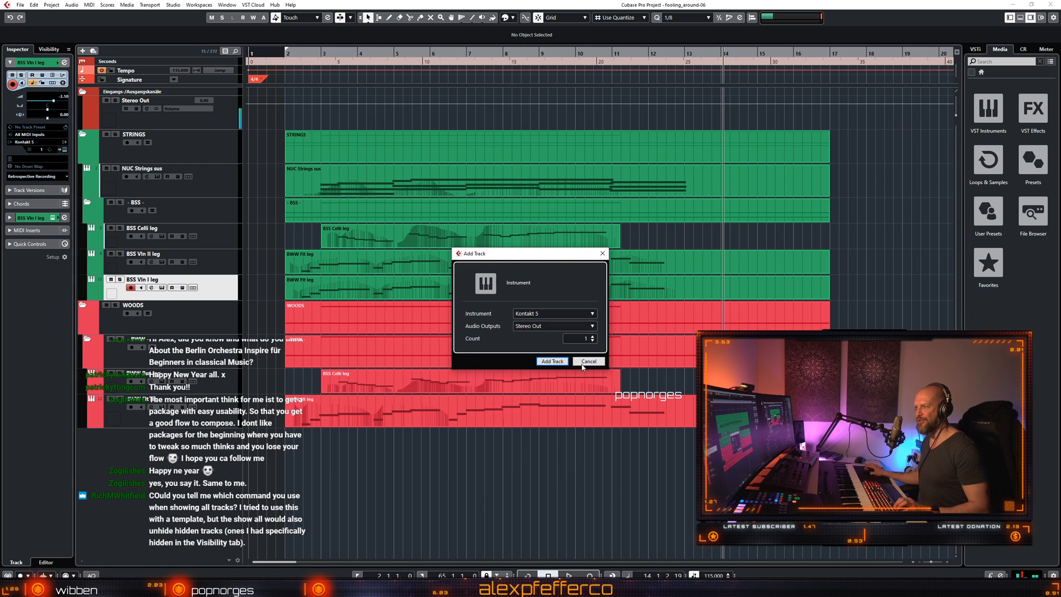
pyautogui.click(586, 362)
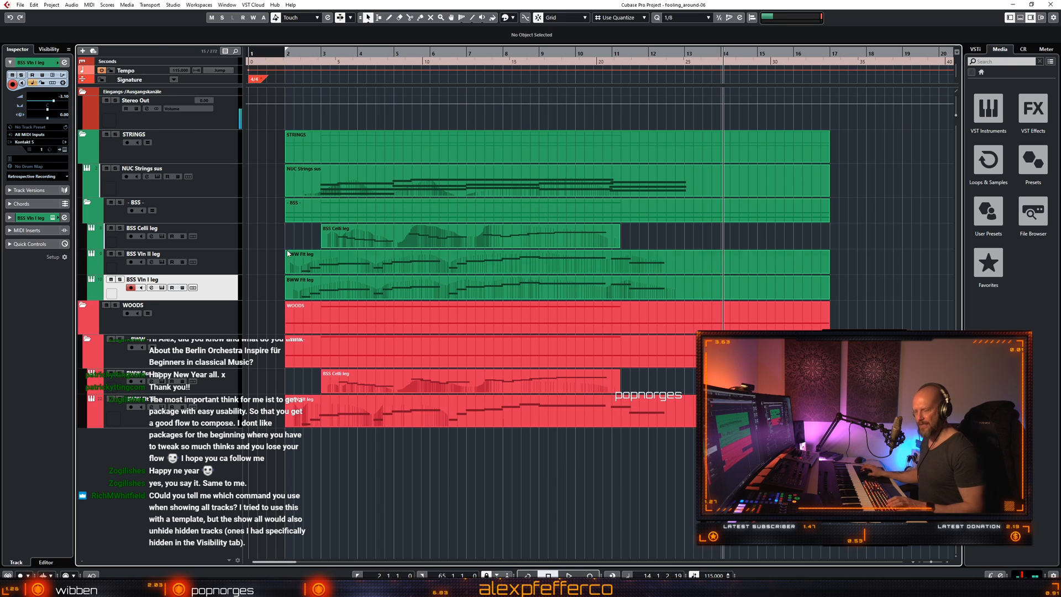
pyautogui.click(34, 4)
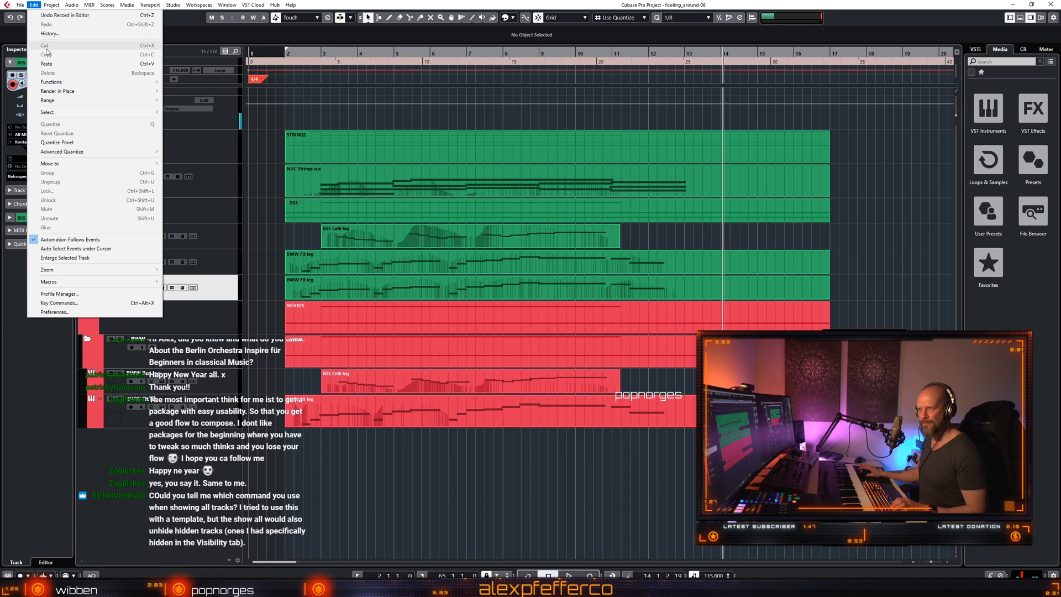
pyautogui.click(58, 303)
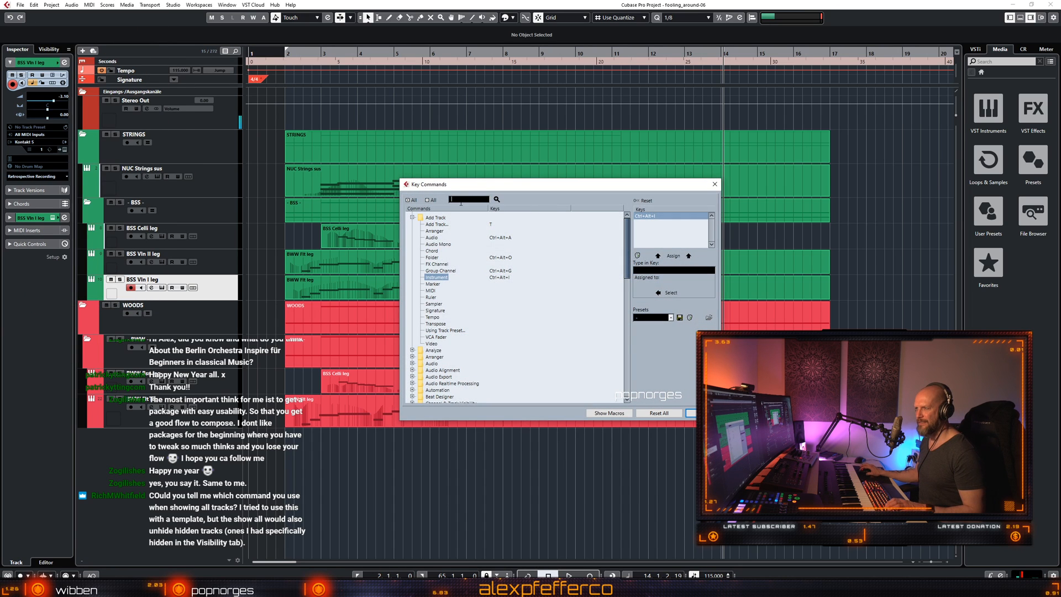
pyautogui.write('ta')
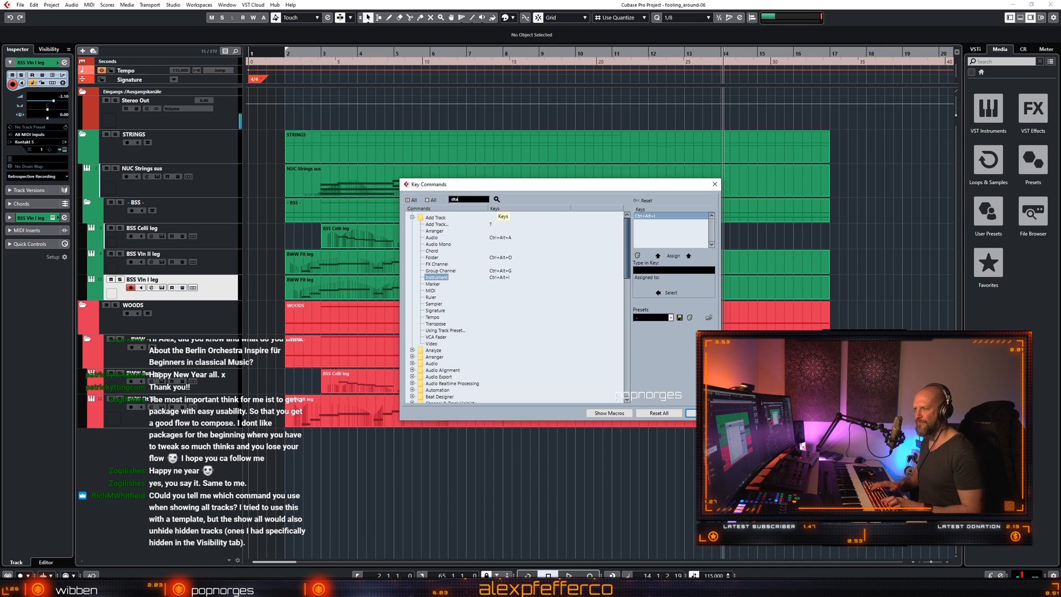
pyautogui.press('BackSpace')
pyautogui.press('BackSpace')
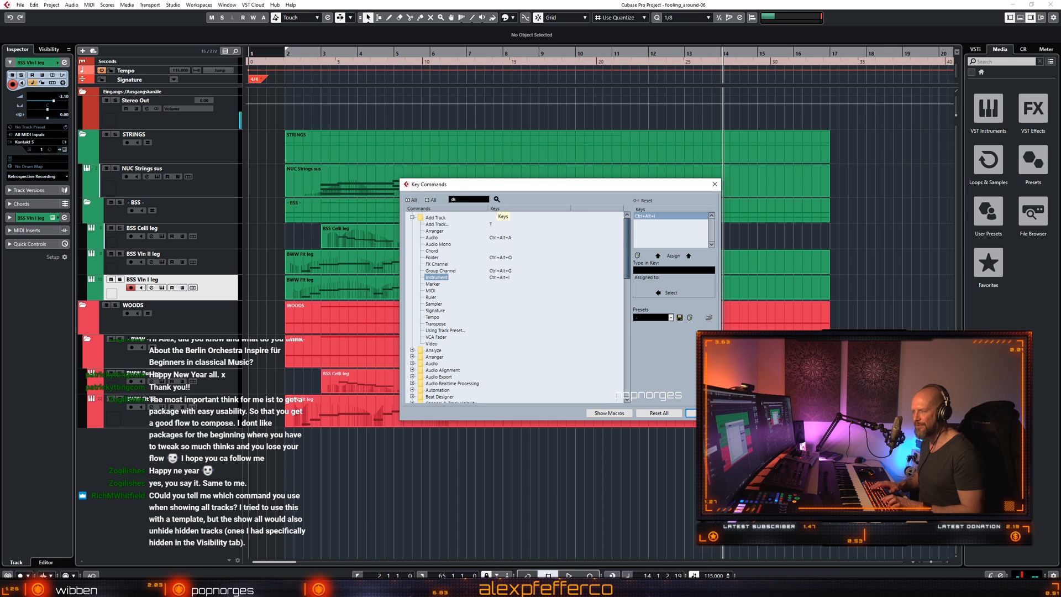
pyautogui.click(715, 184)
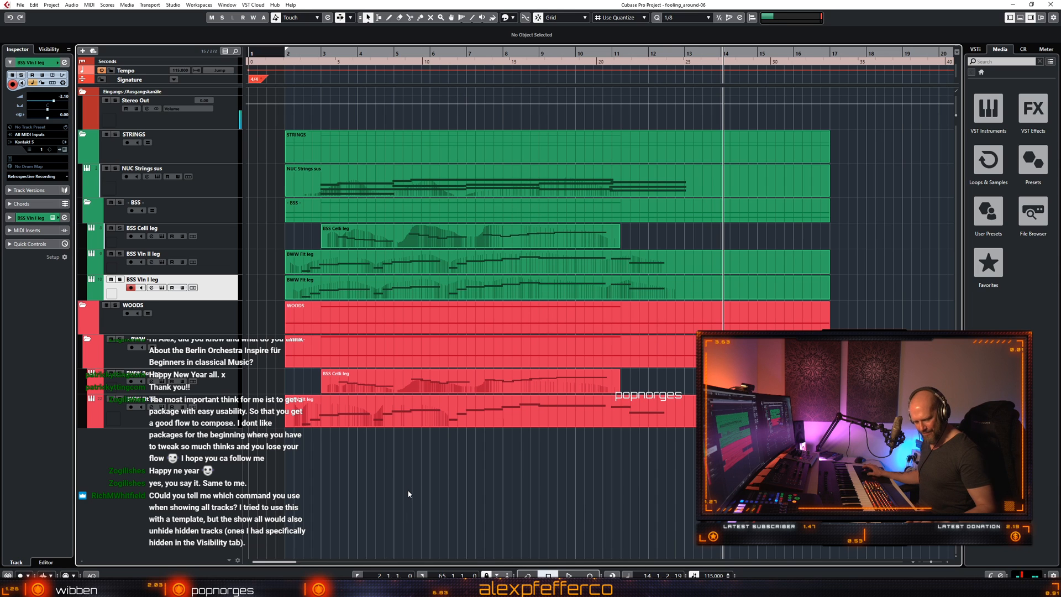
# Show all channels and tracks, and examine the key assignment of Agents: Show All Channels/Tracks.
pyautogui.hotkey('ctrl', 'shift', 'a')
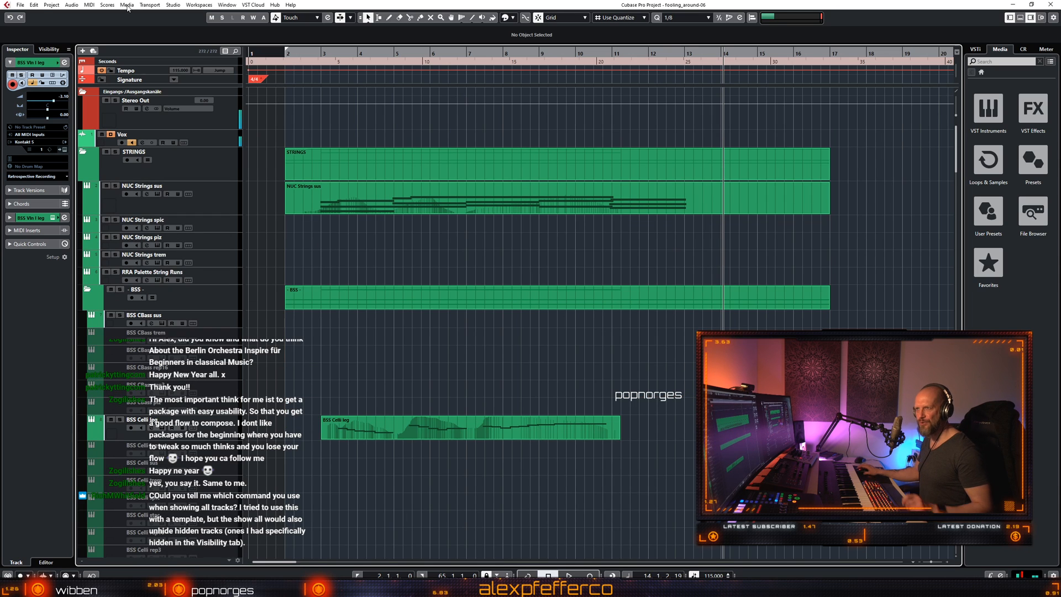
pyautogui.click(34, 4)
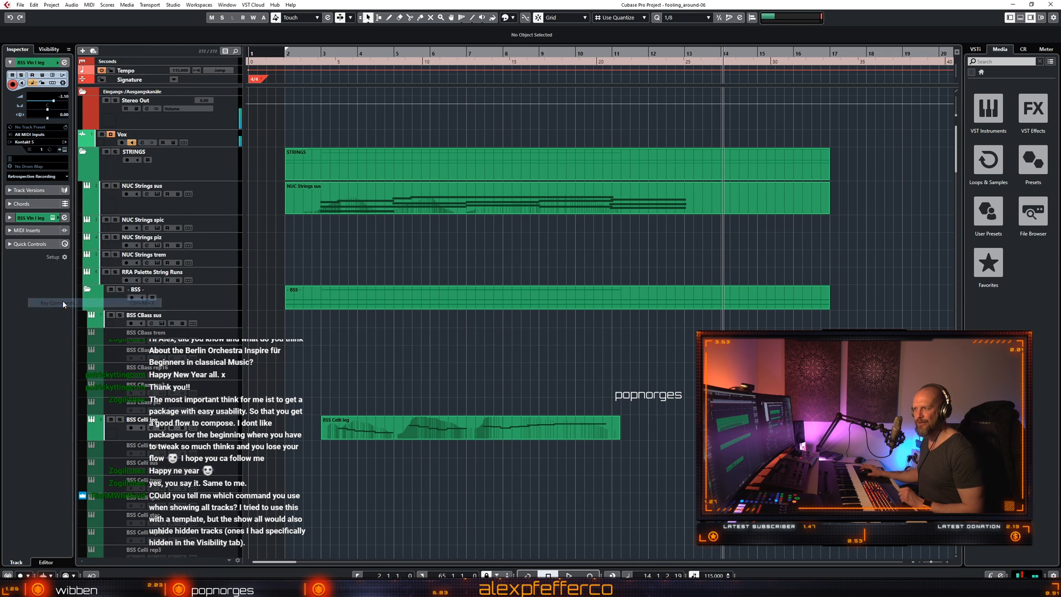
pyautogui.click(64, 302)
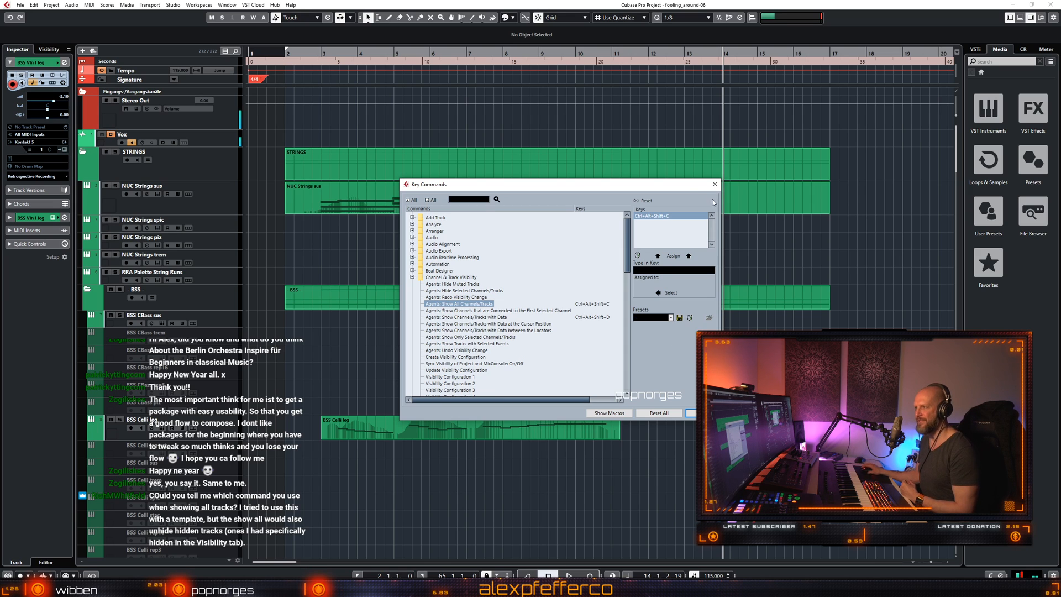
pyautogui.moveTo(685, 186); pyautogui.dragTo(703, 200)
pyautogui.press('Return')
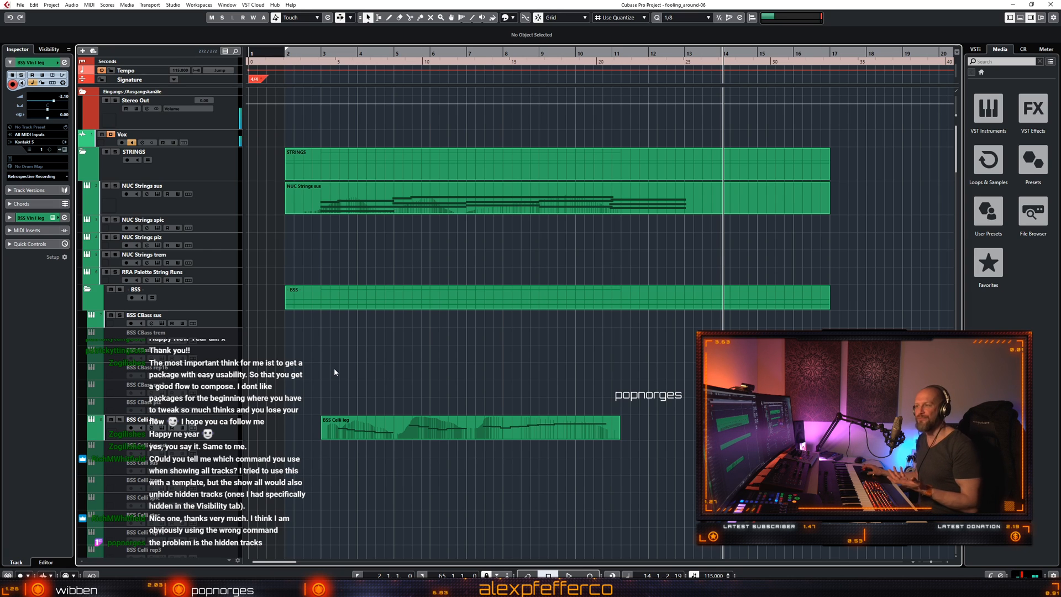
pyautogui.scroll(-5, 333, 370)
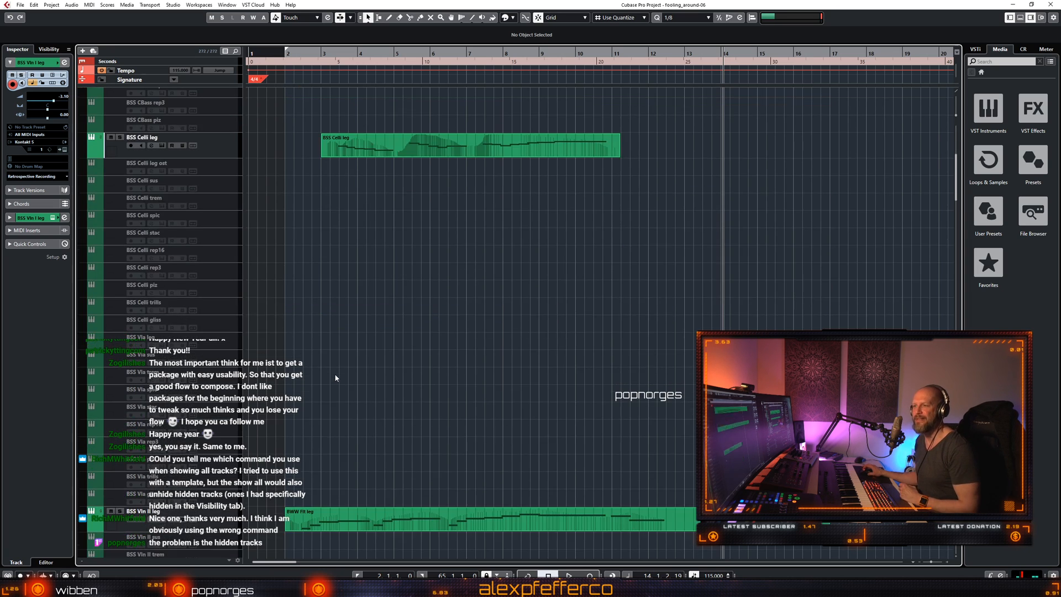
# Play back the sketch while reviewing the sustained strings, cello and legato violin tracks.
pyautogui.scroll(-7, 340, 377)
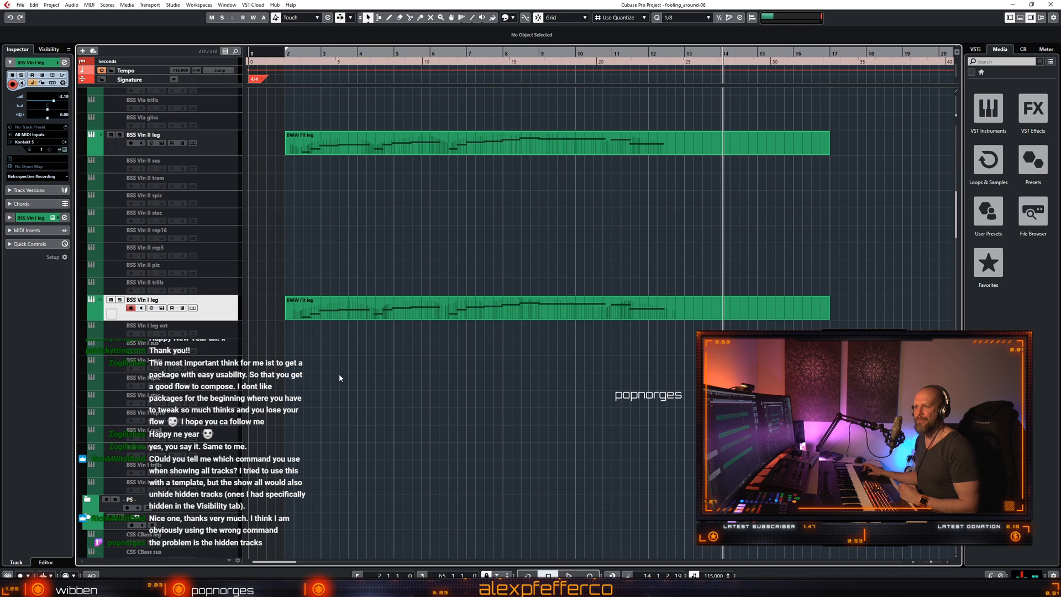
pyautogui.scroll(12, 342, 377)
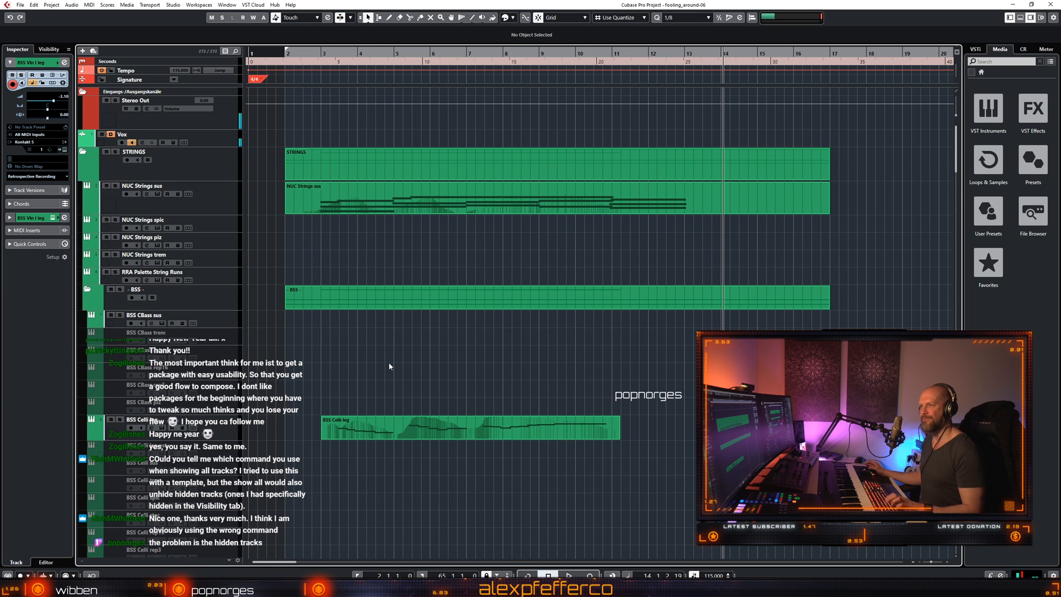
pyautogui.scroll(-3, 384, 363)
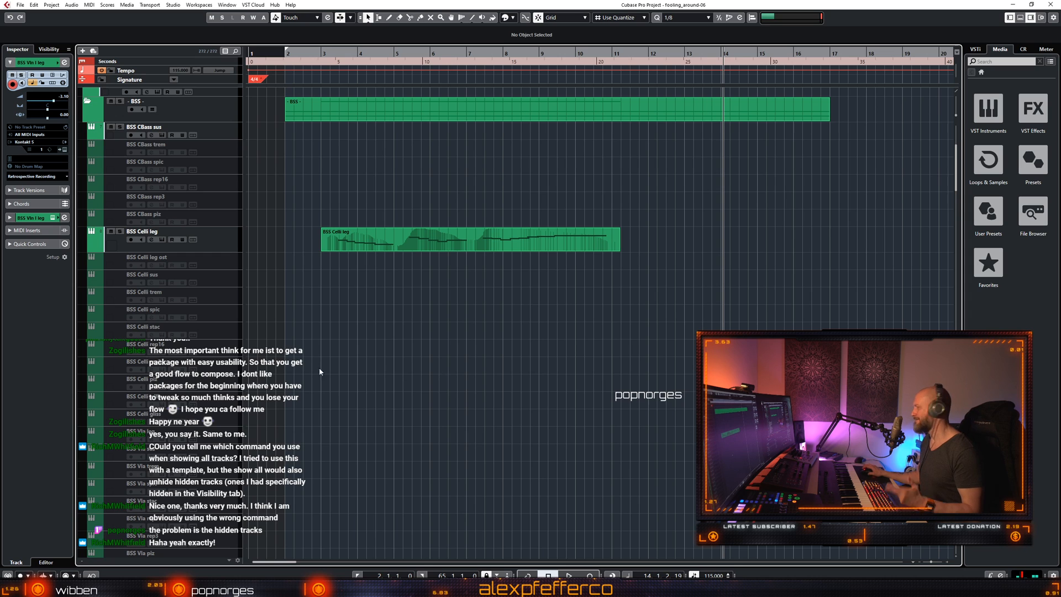
pyautogui.scroll(-10, 439, 362)
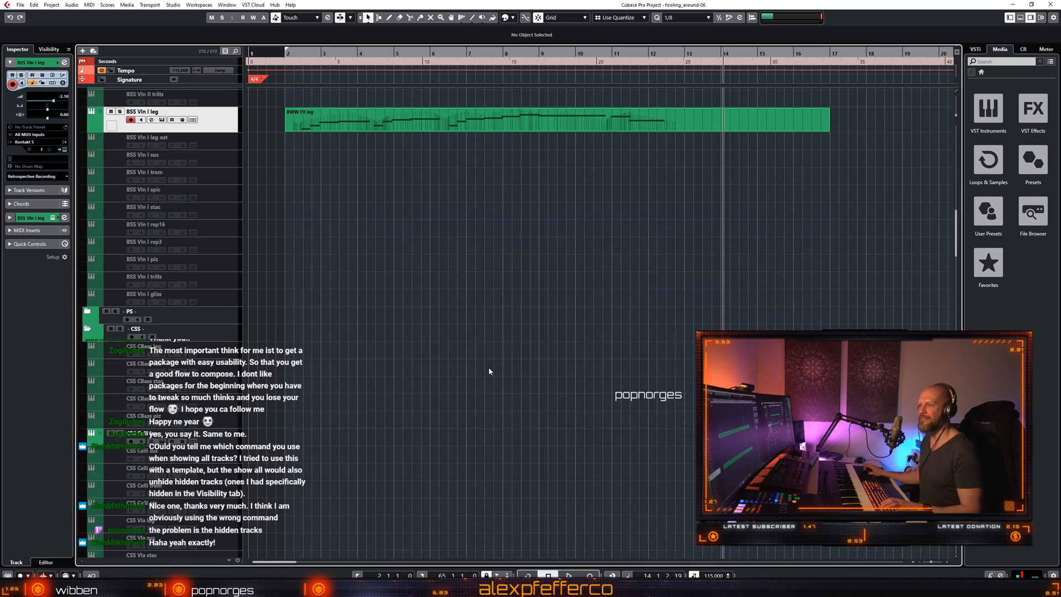
pyautogui.scroll(3, 488, 367)
pyautogui.press('space')
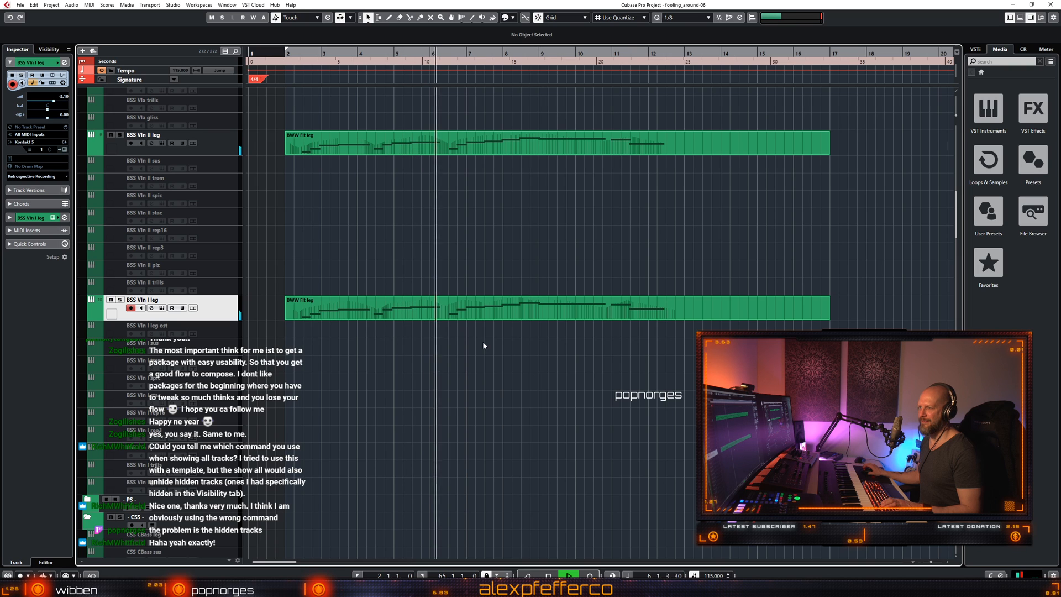
pyautogui.scroll(5, 486, 340)
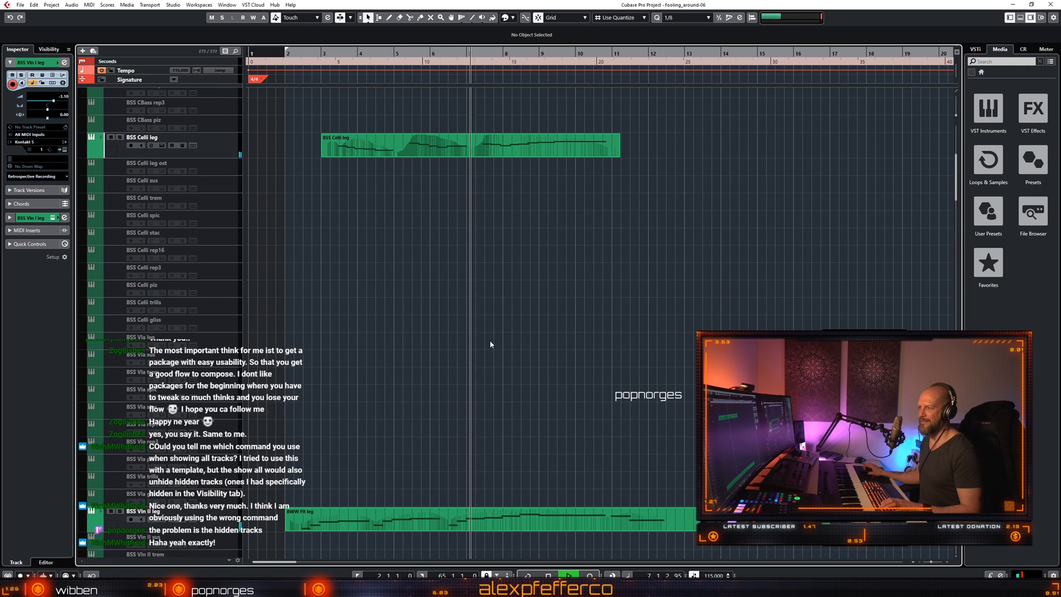
pyautogui.scroll(5, 516, 340)
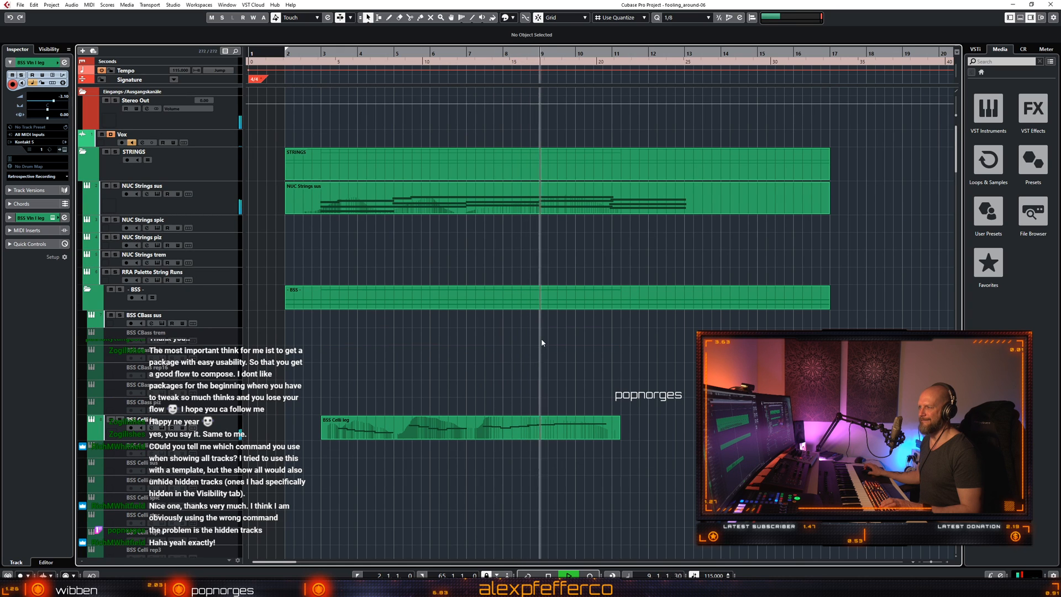
pyautogui.scroll(-8, 590, 331)
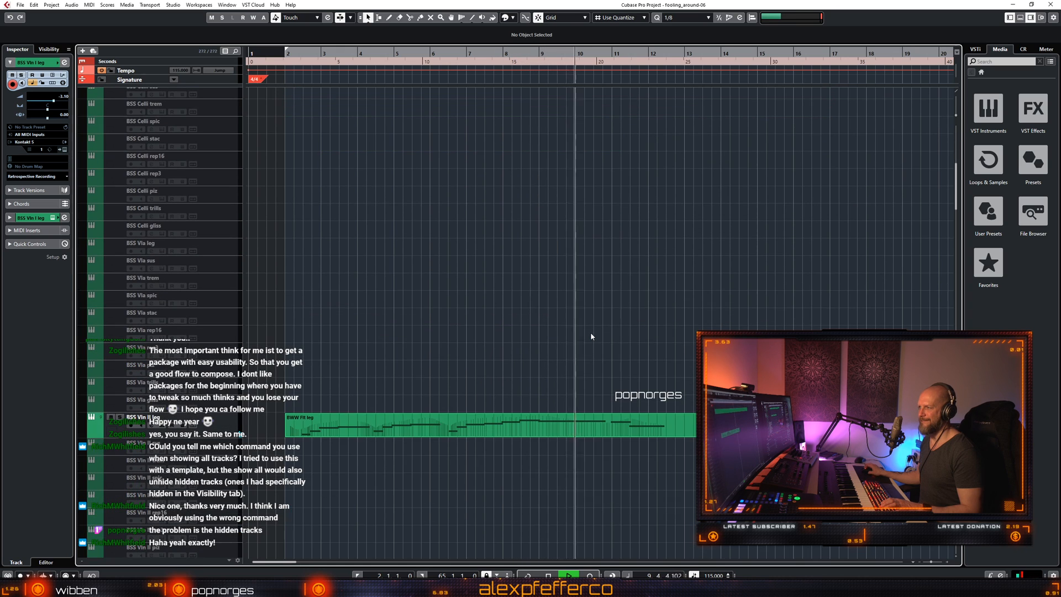
pyautogui.scroll(-3, 590, 334)
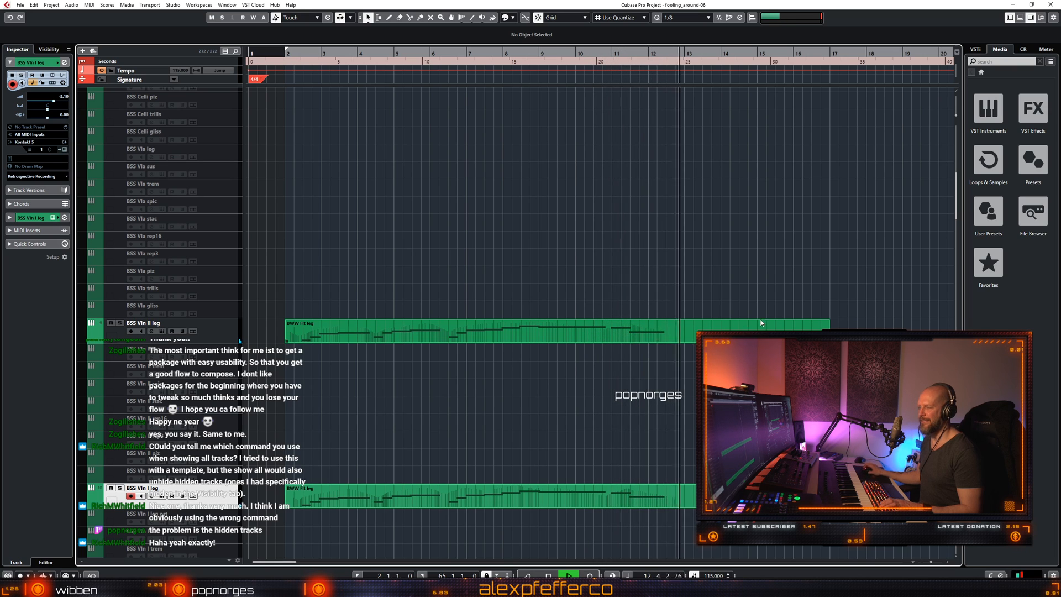
pyautogui.press('space')
# Open the BWW Flt leg part and, playing from bar 11, set the start of its last note to 11.2.4.46.
pyautogui.scroll(-10, 772, 298)
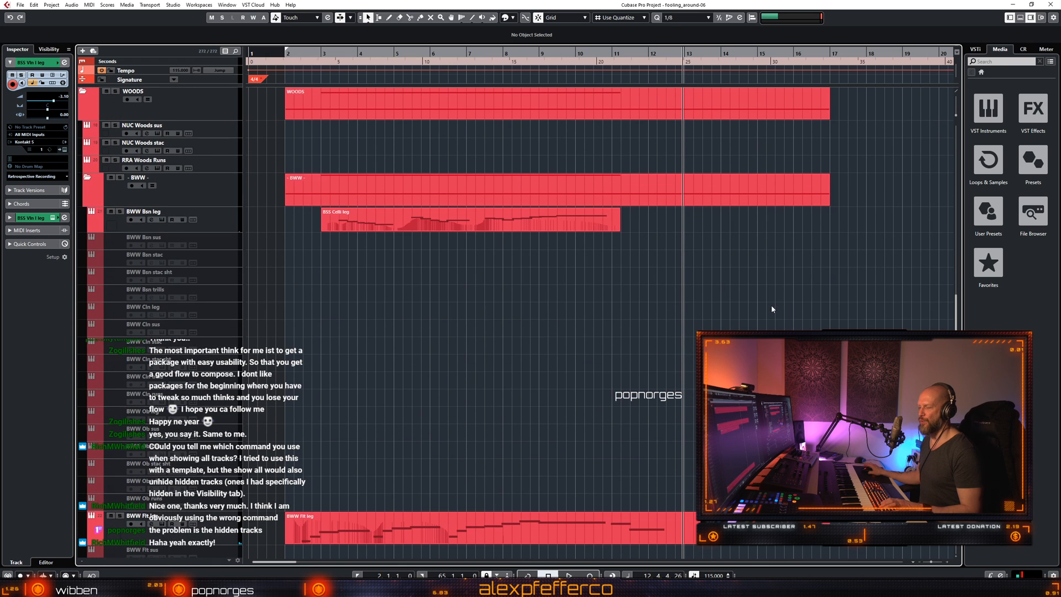
pyautogui.scroll(-5, 608, 249)
pyautogui.click(620, 260)
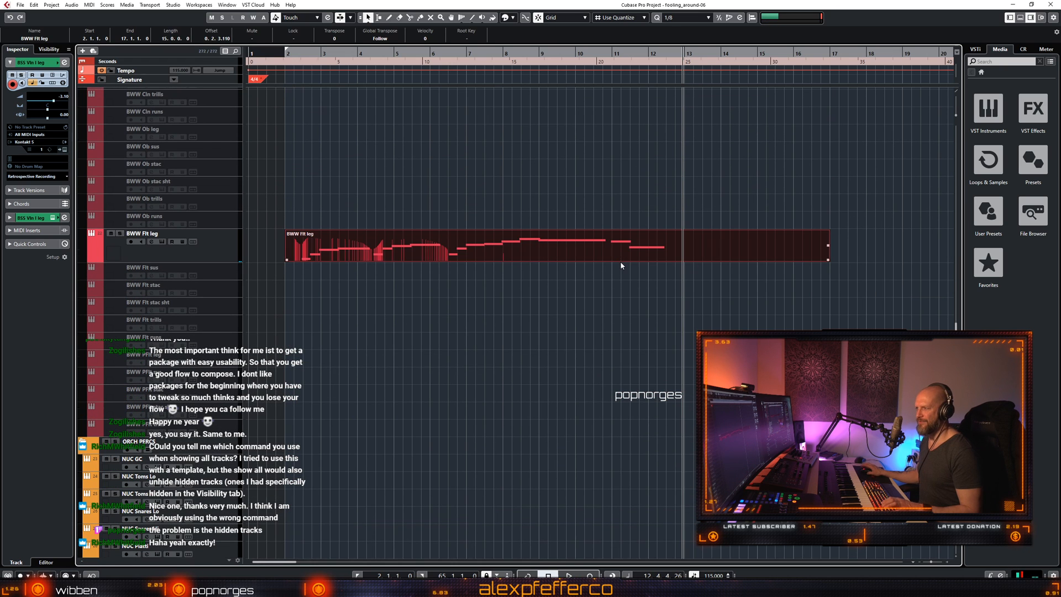
pyautogui.doubleClick(622, 254)
pyautogui.click(532, 315)
pyautogui.press('space')
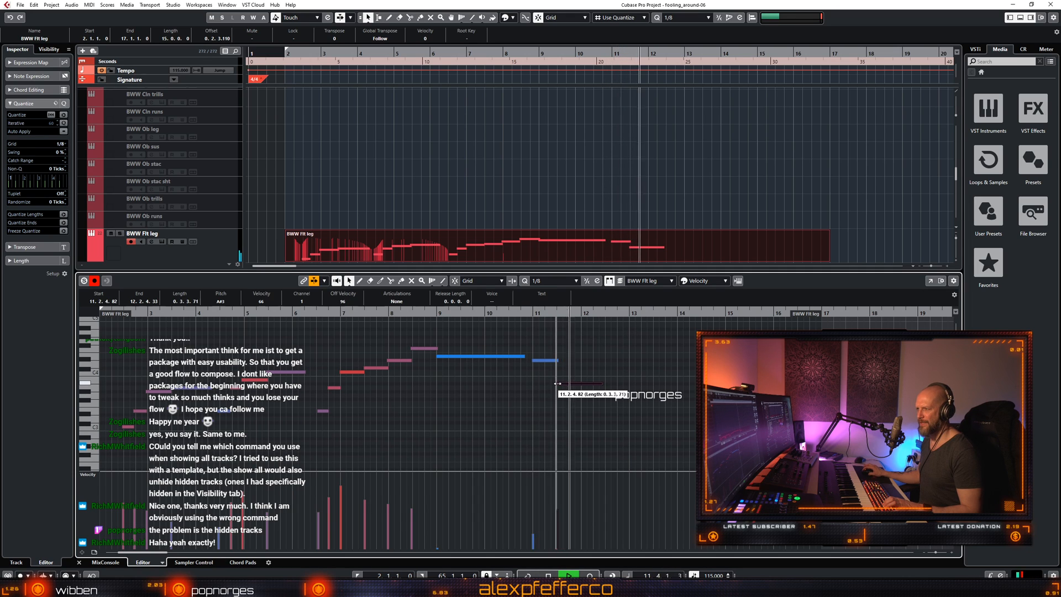
pyautogui.click(583, 384)
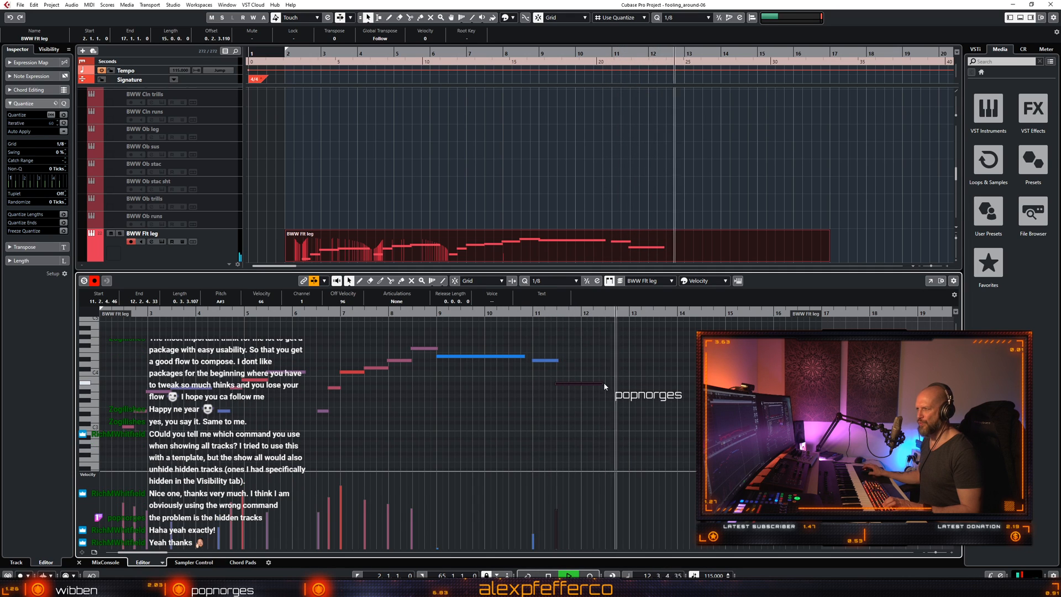
pyautogui.press('space')
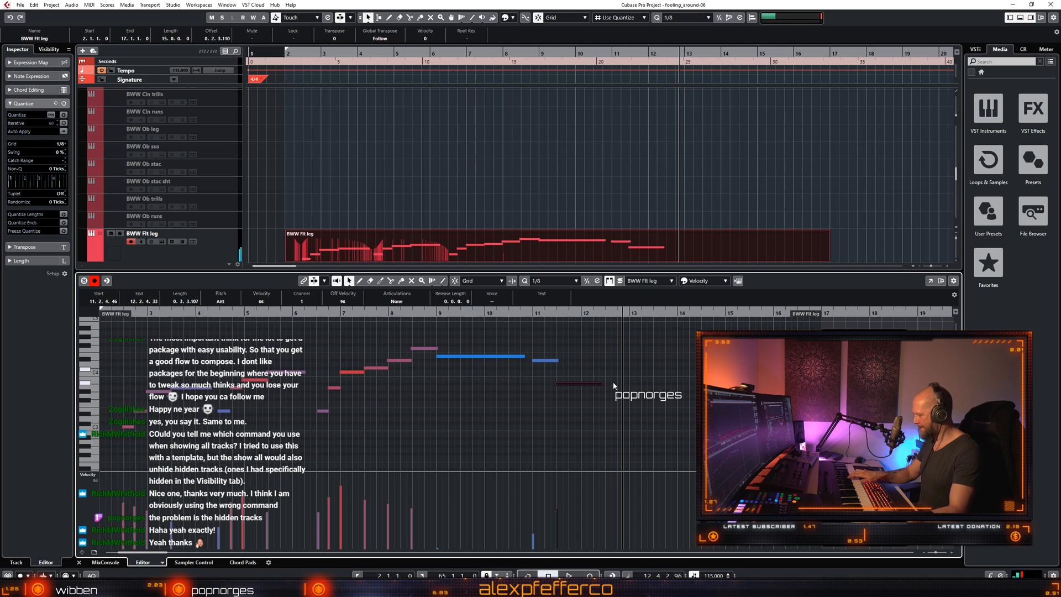
# Record a descending continuation of the flute line over bars 12 to 14 and play it back.
pyautogui.press('KP_Multiply')
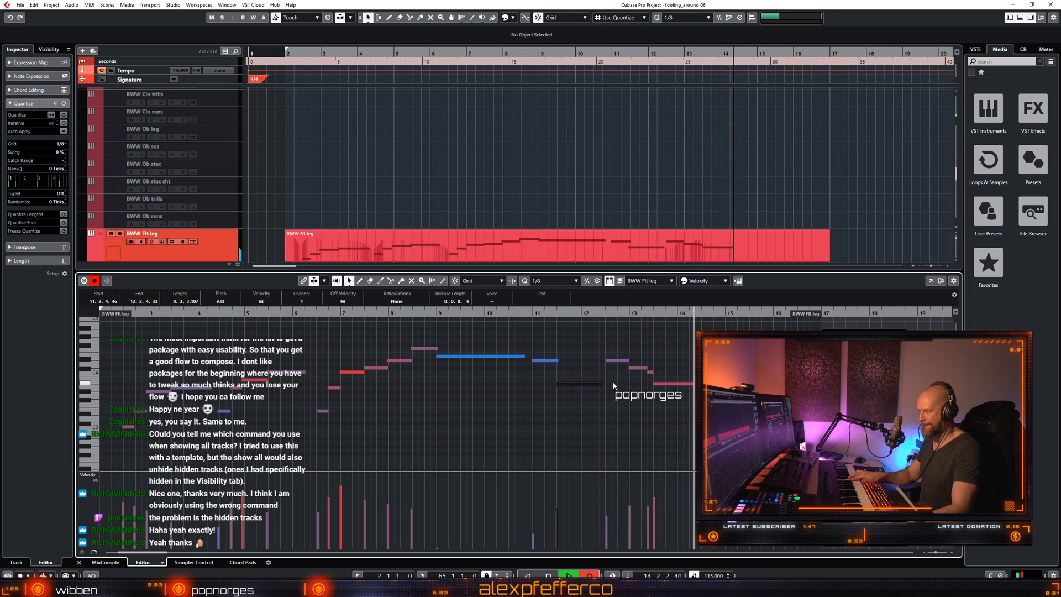
pyautogui.press('space')
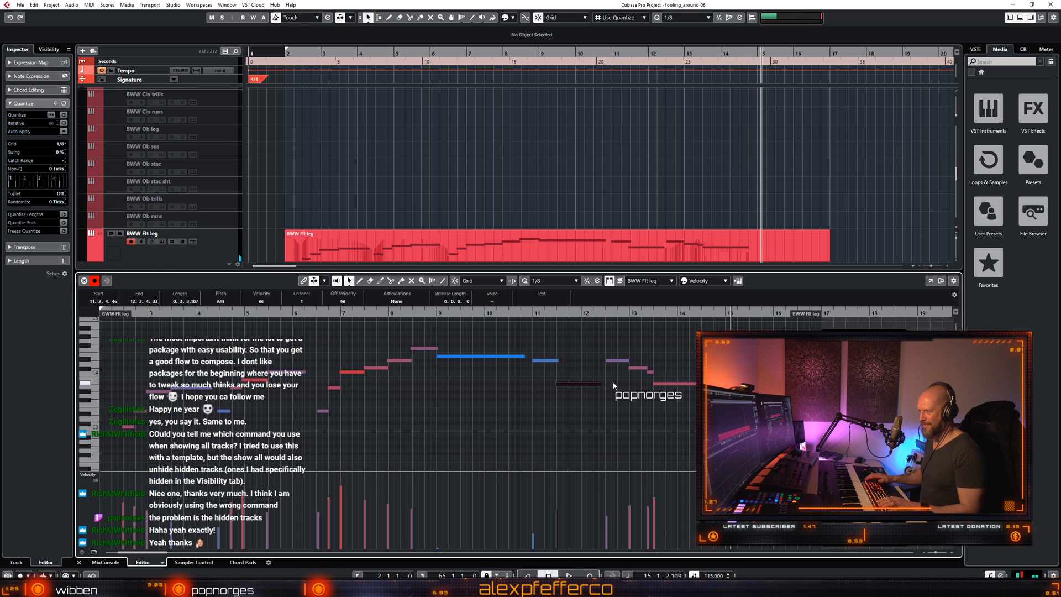
pyautogui.press('space')
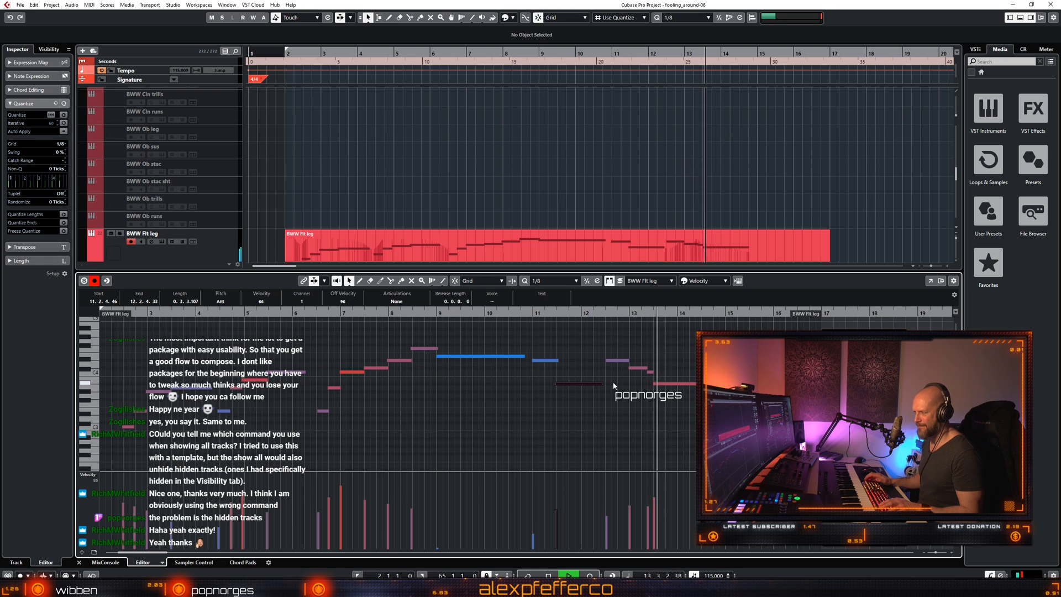
pyautogui.press('space')
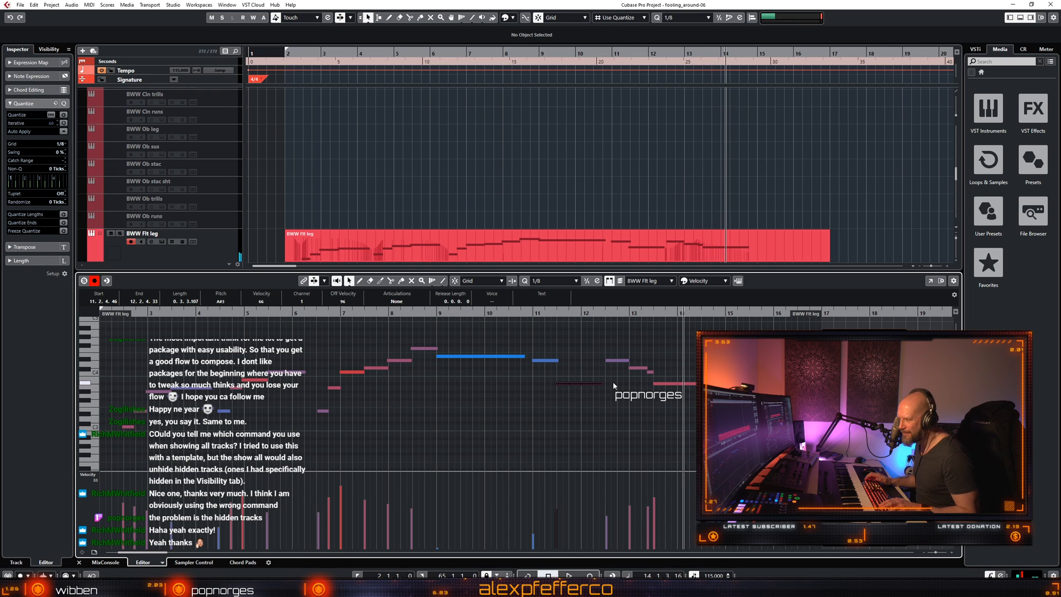
# Audition the extended flute line from about bar 11 and close the editor.
pyautogui.click(686, 359)
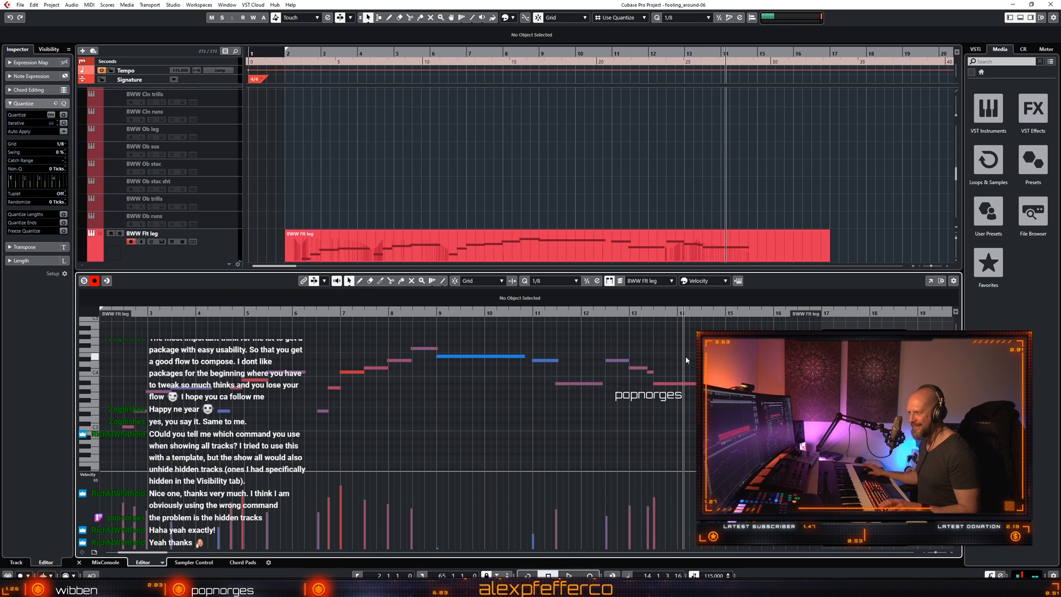
pyautogui.click(531, 317)
pyautogui.press('space')
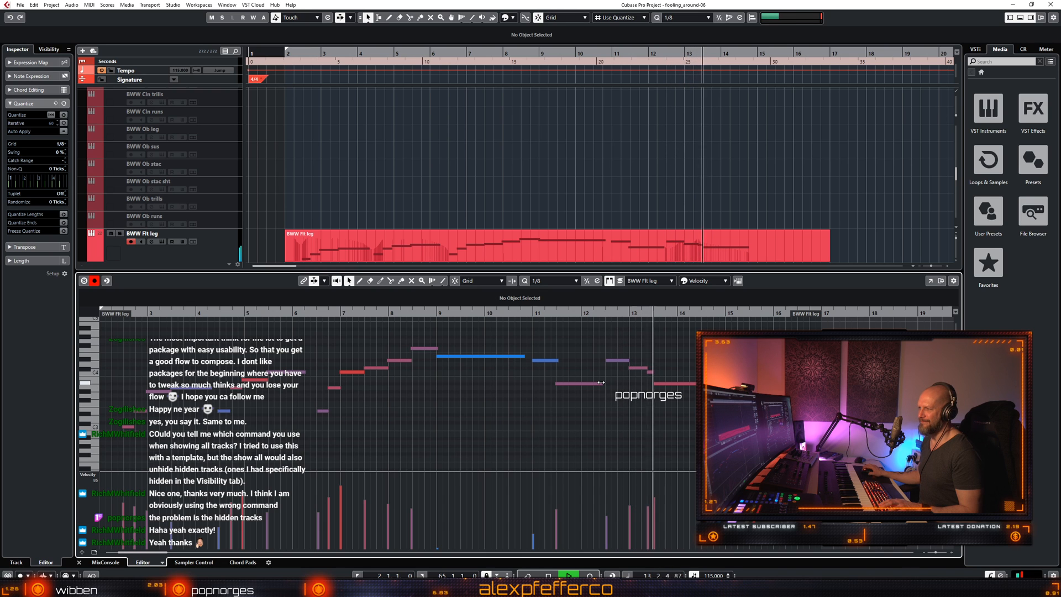
pyautogui.hotkey('ctrl', 'e')
pyautogui.press('space')
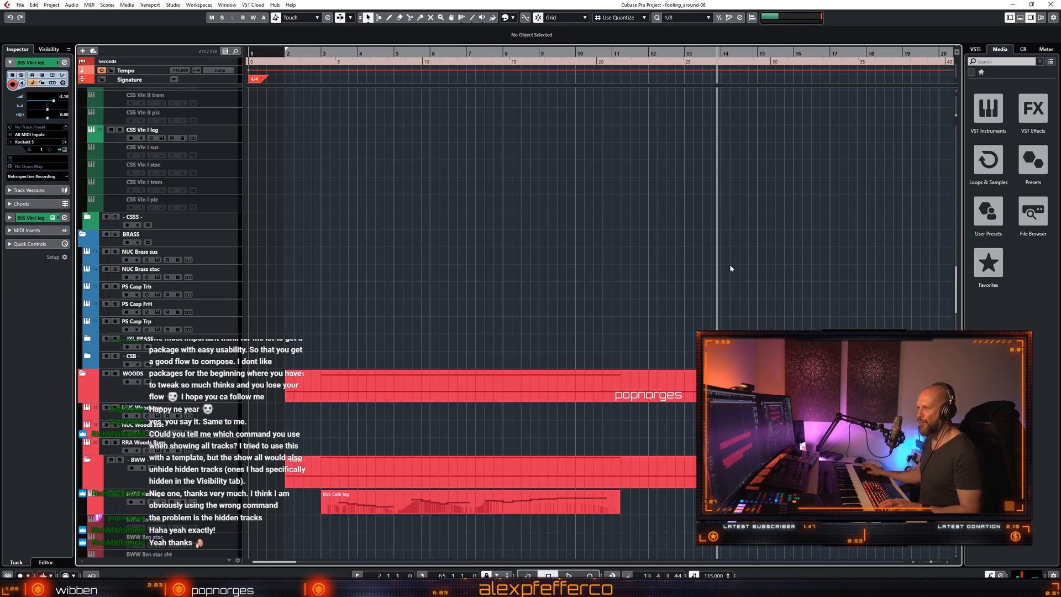
# Open the NUC Strings sus part and record a further sustained chord over bars 13 and 14.
pyautogui.scroll(15, 727, 275)
pyautogui.click(678, 209)
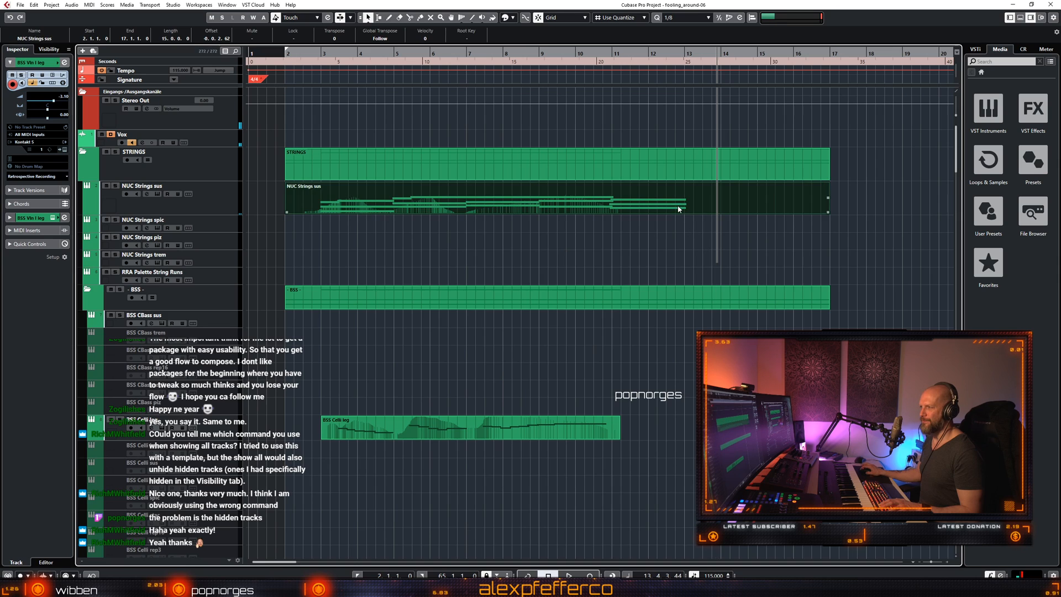
pyautogui.doubleClick(679, 209)
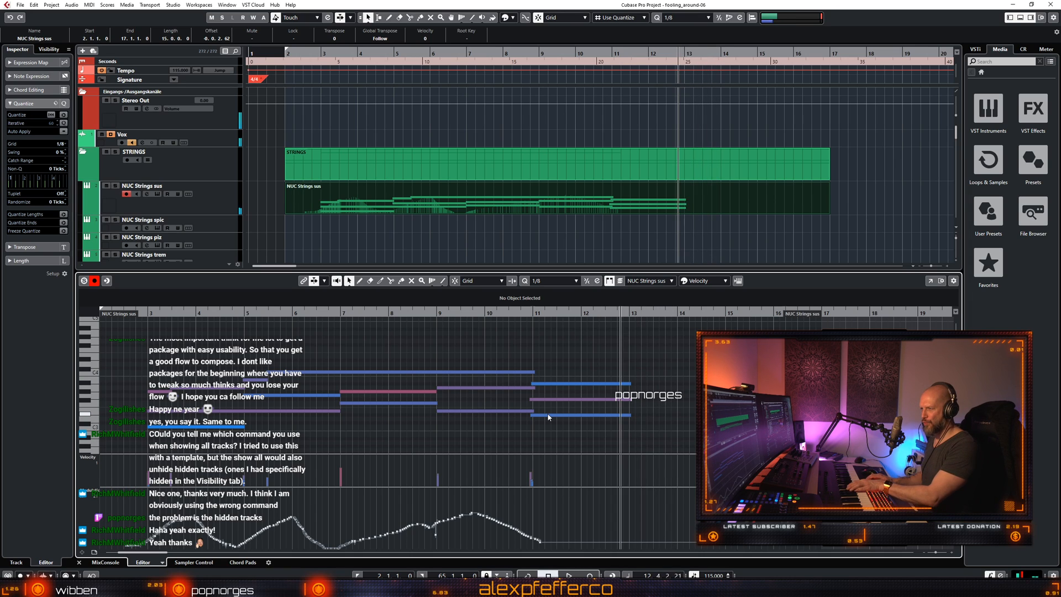
pyautogui.press('space')
pyautogui.press('KP_Multiply')
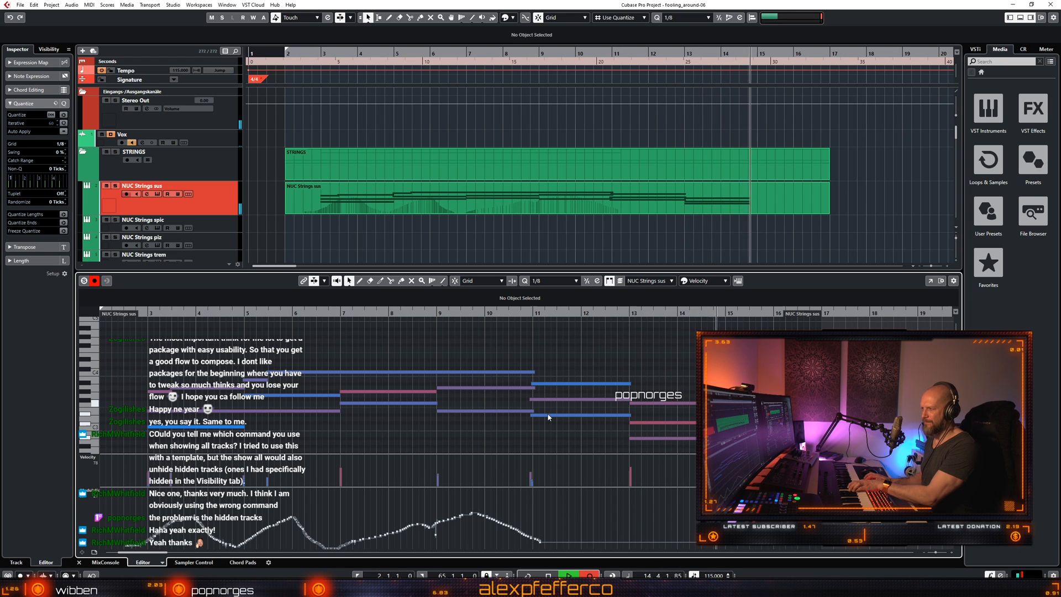
pyautogui.press('KP_Multiply')
pyautogui.press('space')
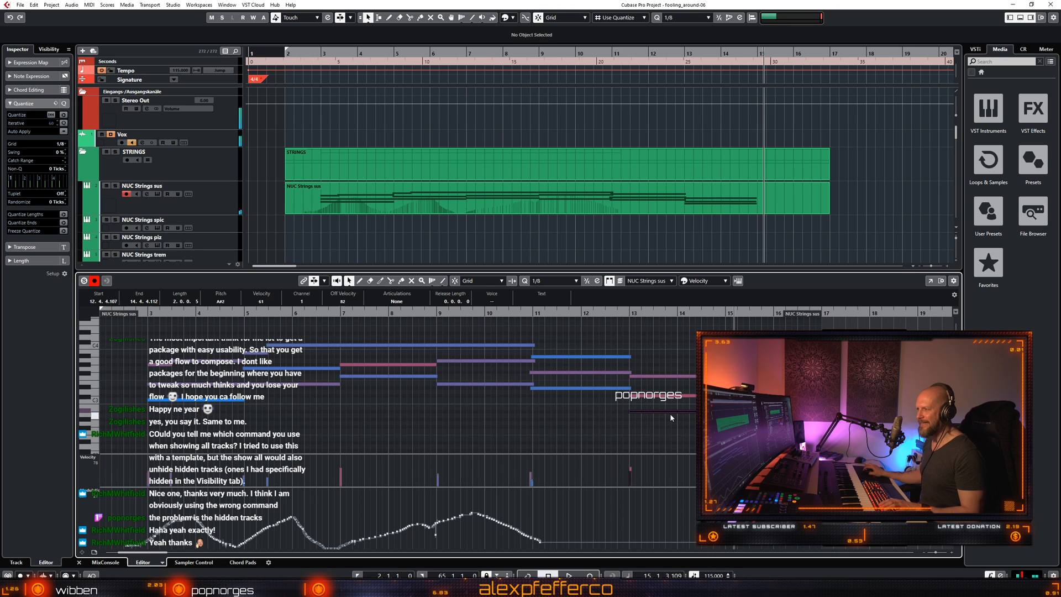
# Move the lowest note of the new bar 13 strings chord up one octave.
pyautogui.press('4')
pyautogui.click(610, 350)
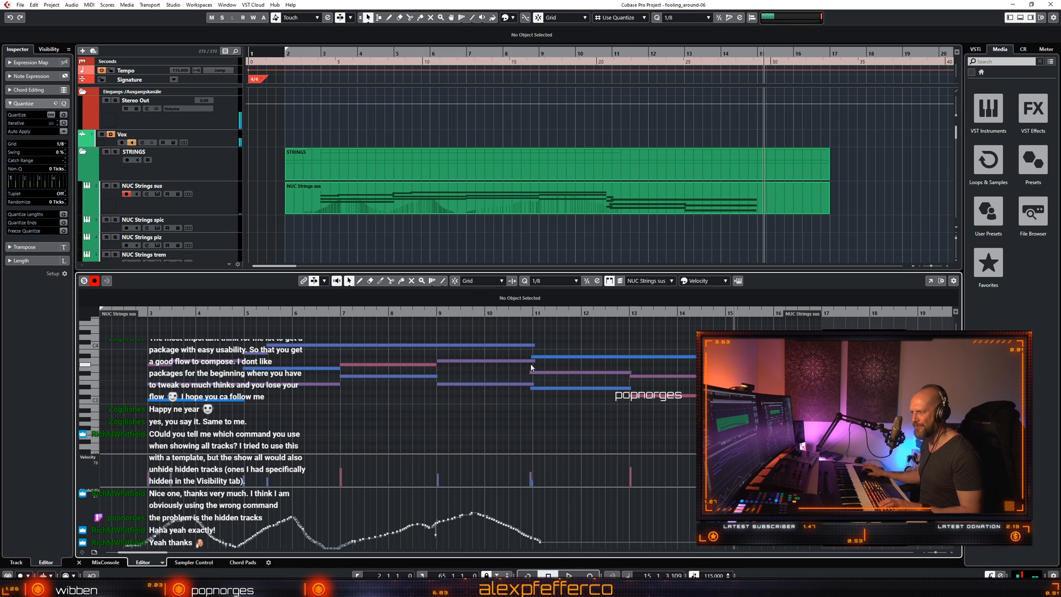
pyautogui.click(632, 373)
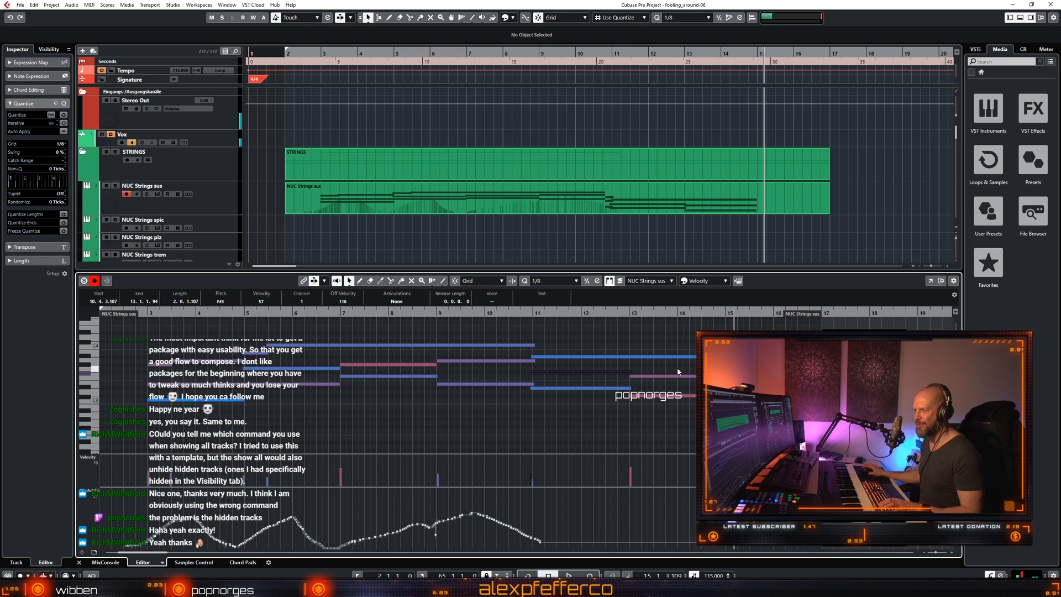
# Play the sketch from just before bar 3, closing the strings editor and reviewing the legato violin tracks.
pyautogui.click(143, 312)
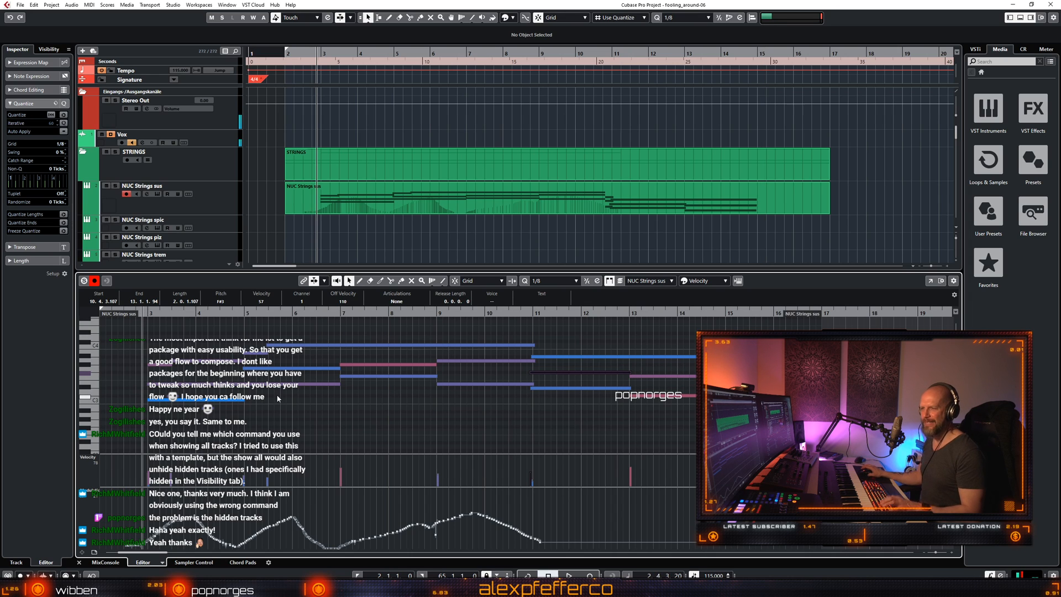
pyautogui.press('space')
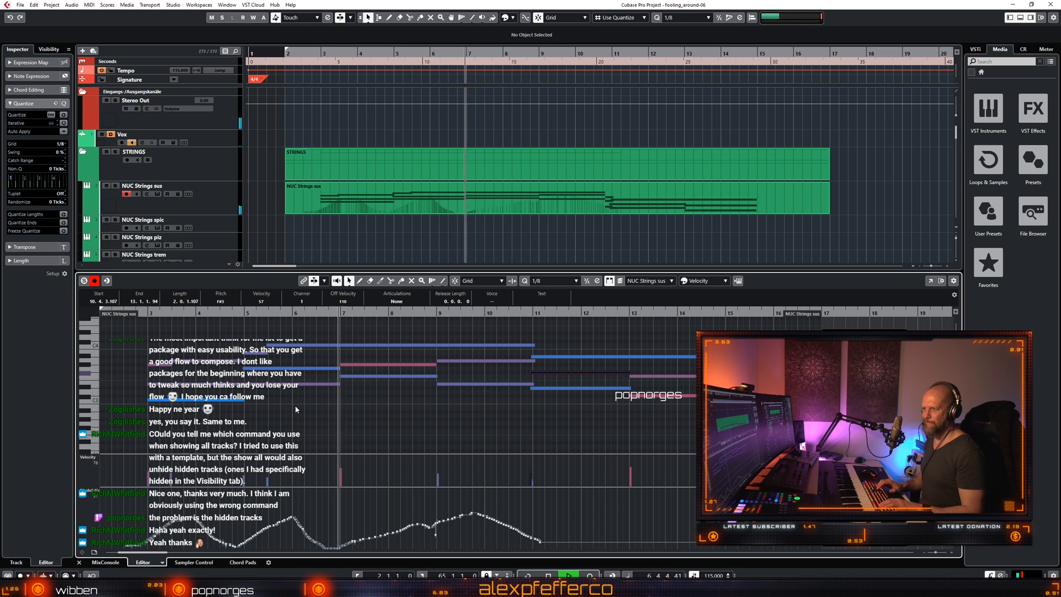
pyautogui.hotkey('ctrl', 'e')
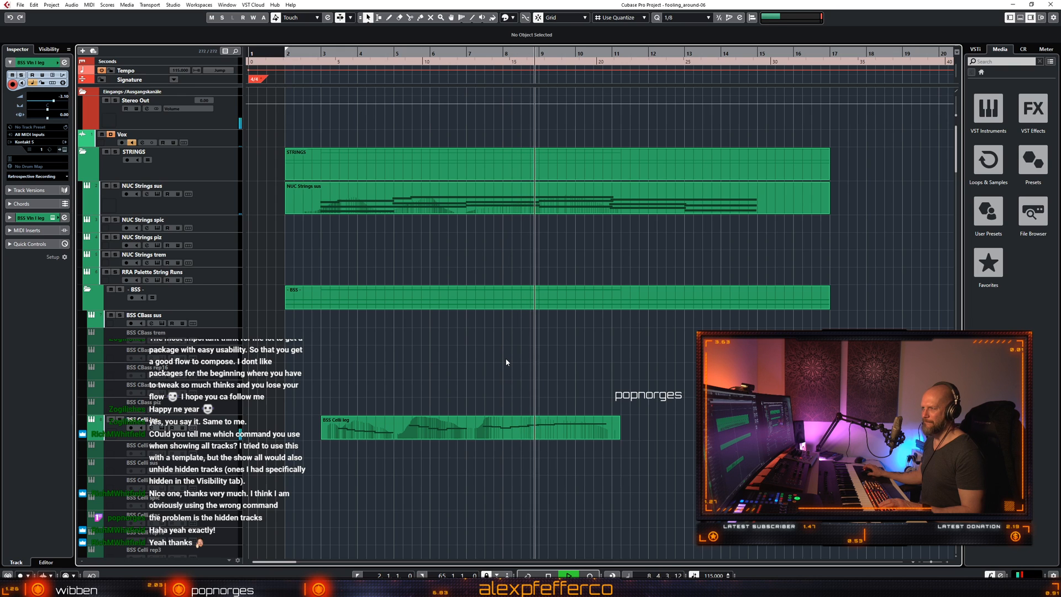
pyautogui.scroll(-3, 507, 360)
pyautogui.scroll(-6, 506, 359)
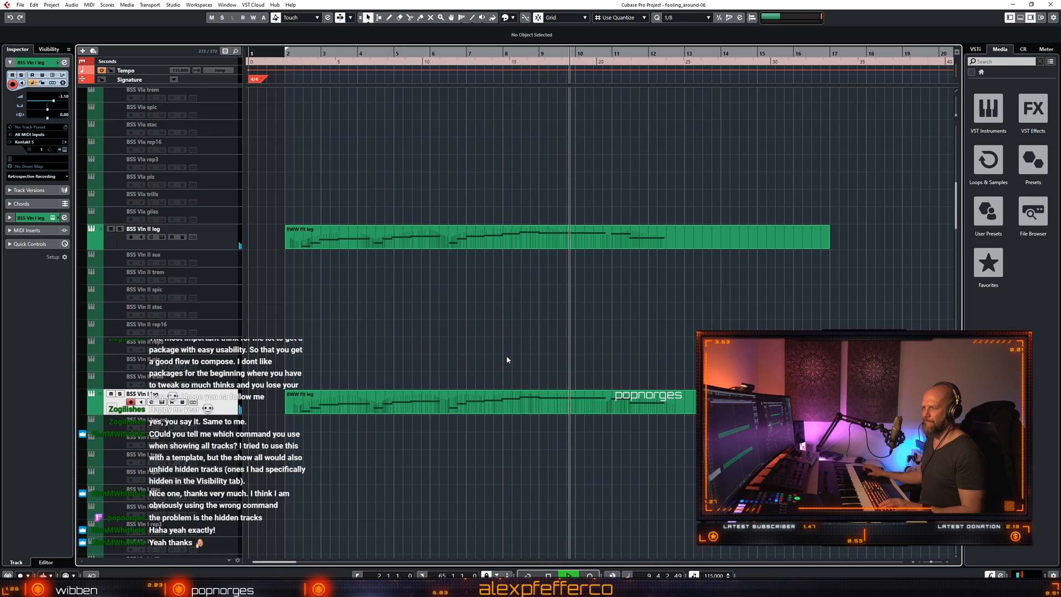
# Open the BSS Vln I leg part, play it from about bar 6, and close the editor.
pyautogui.doubleClick(470, 394)
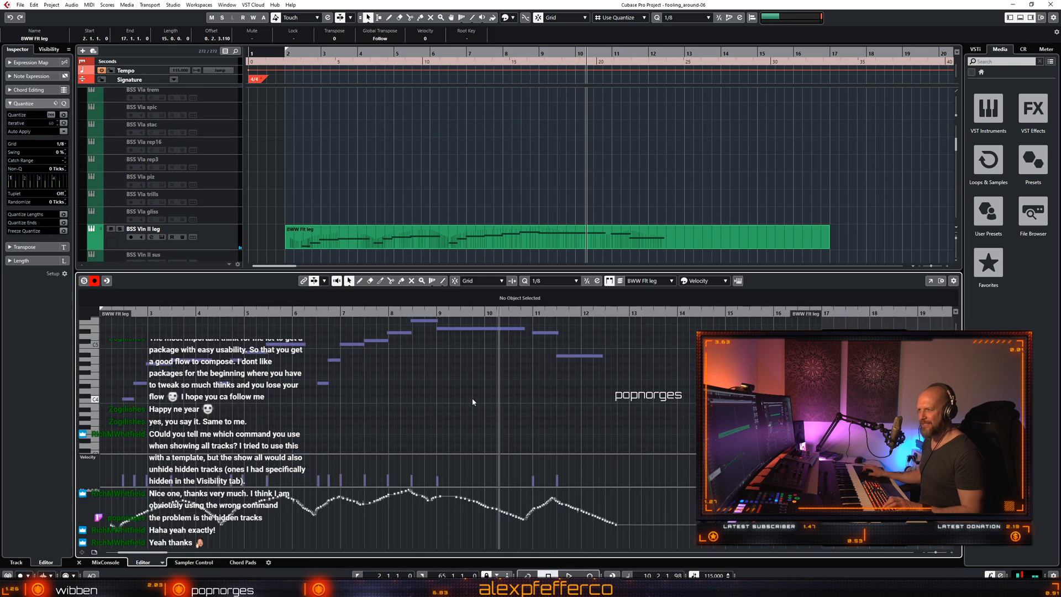
pyautogui.doubleClick(320, 317)
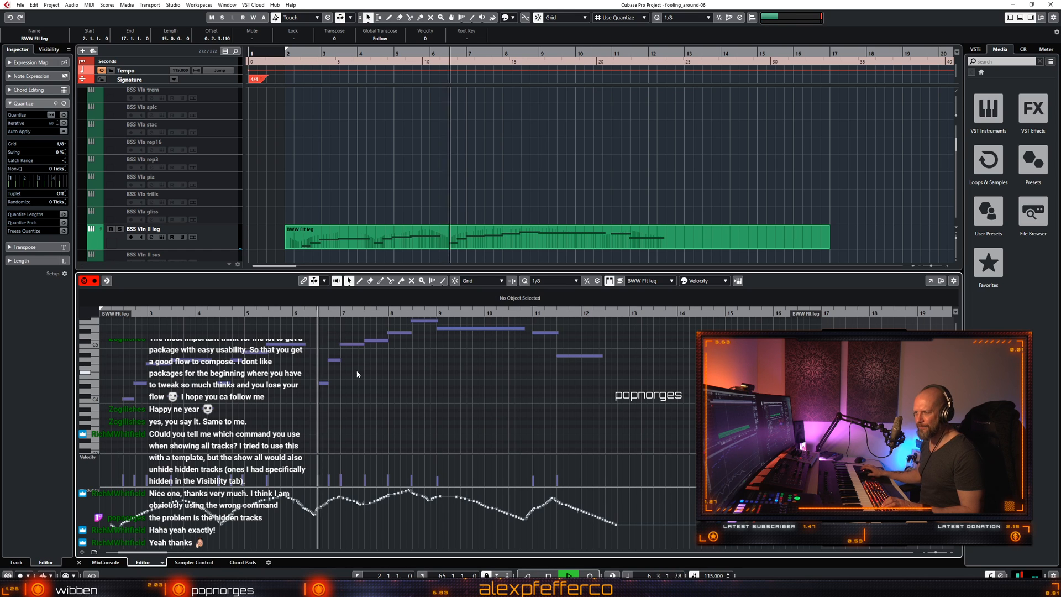
pyautogui.scroll(2, 386, 367)
pyautogui.scroll(2, 420, 363)
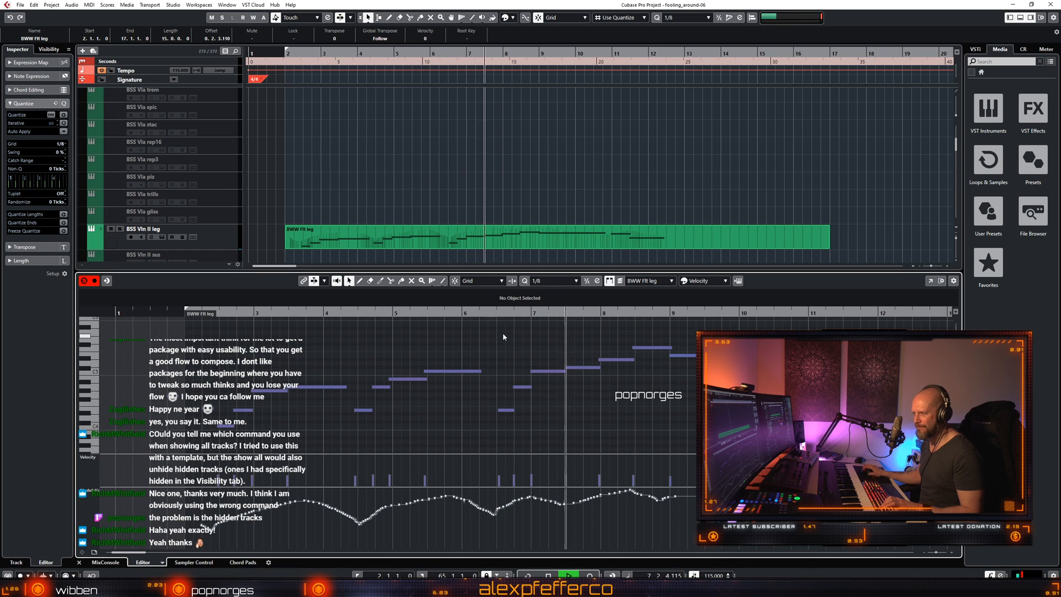
pyautogui.moveTo(502, 332); pyautogui.dragTo(624, 494)
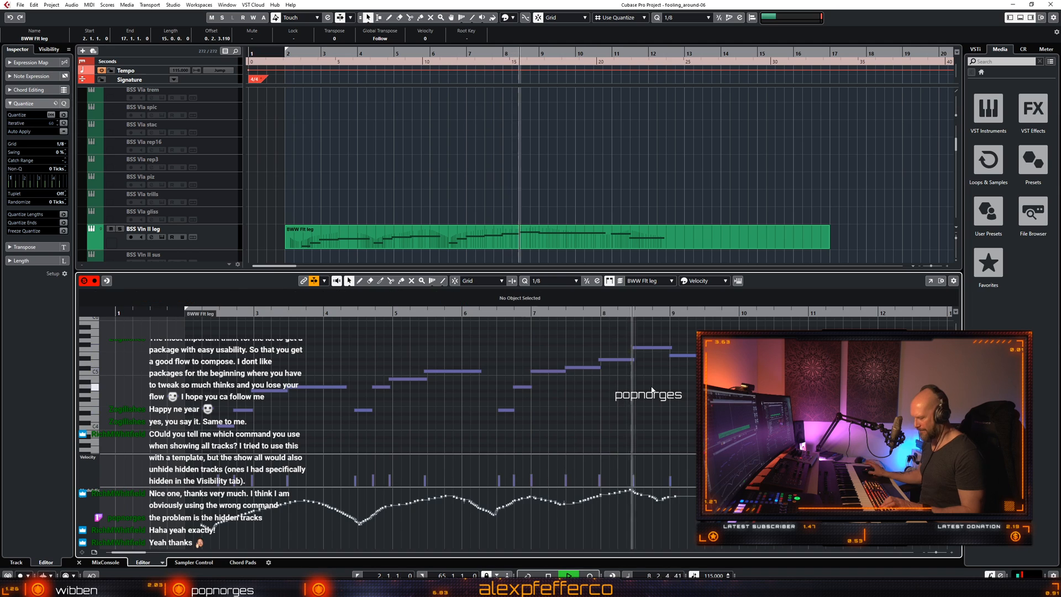
pyautogui.press('space')
pyautogui.hotkey('ctrl', 'e')
# Open the BSS Vln II leg part and slightly lengthen the notes from bar 6 through bar 8 so they overlap.
pyautogui.doubleClick(407, 239)
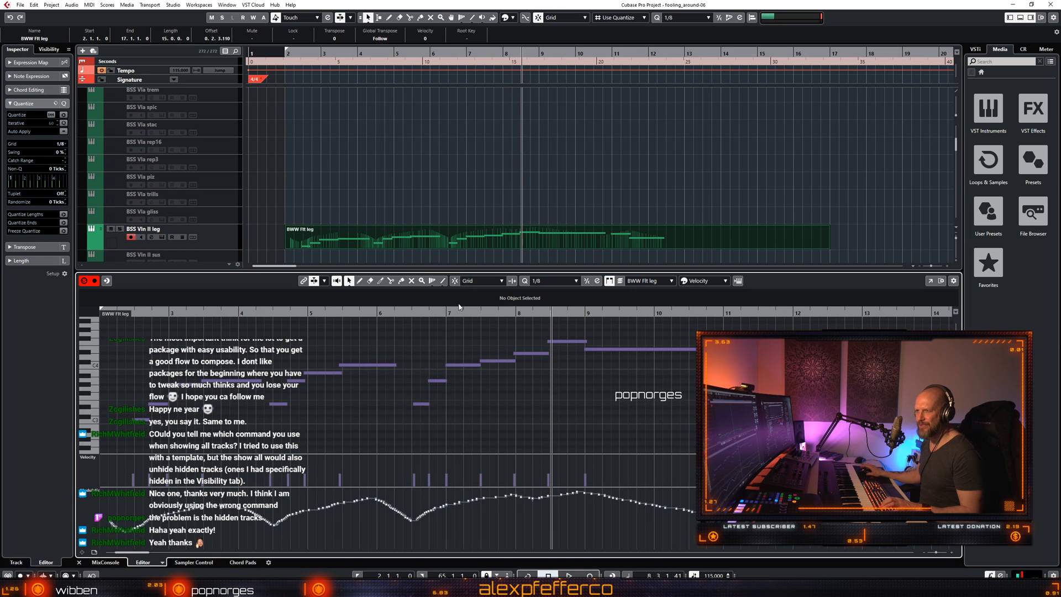
pyautogui.click(139, 313)
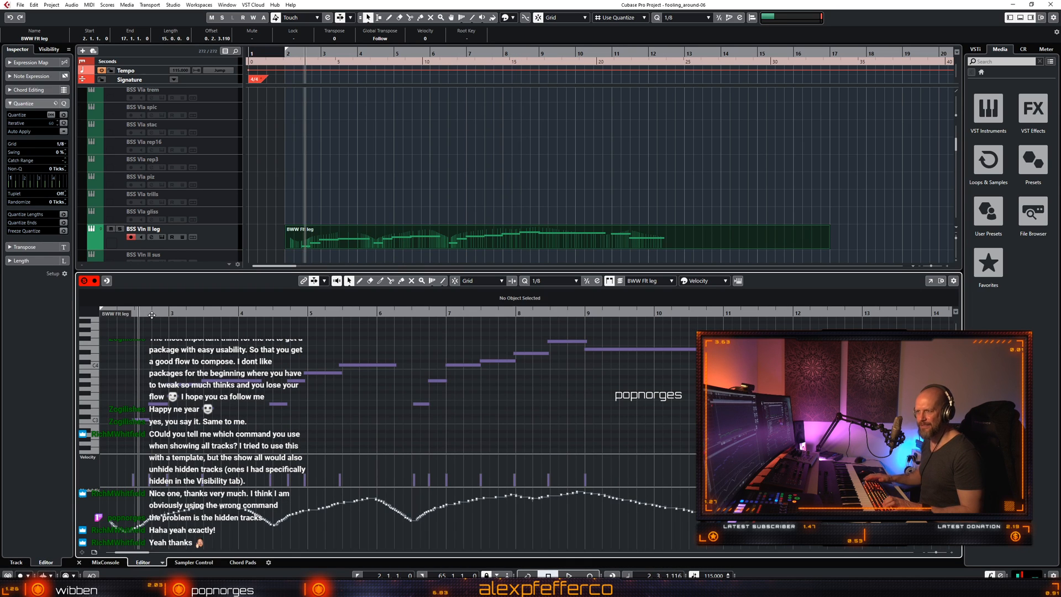
pyautogui.press('space')
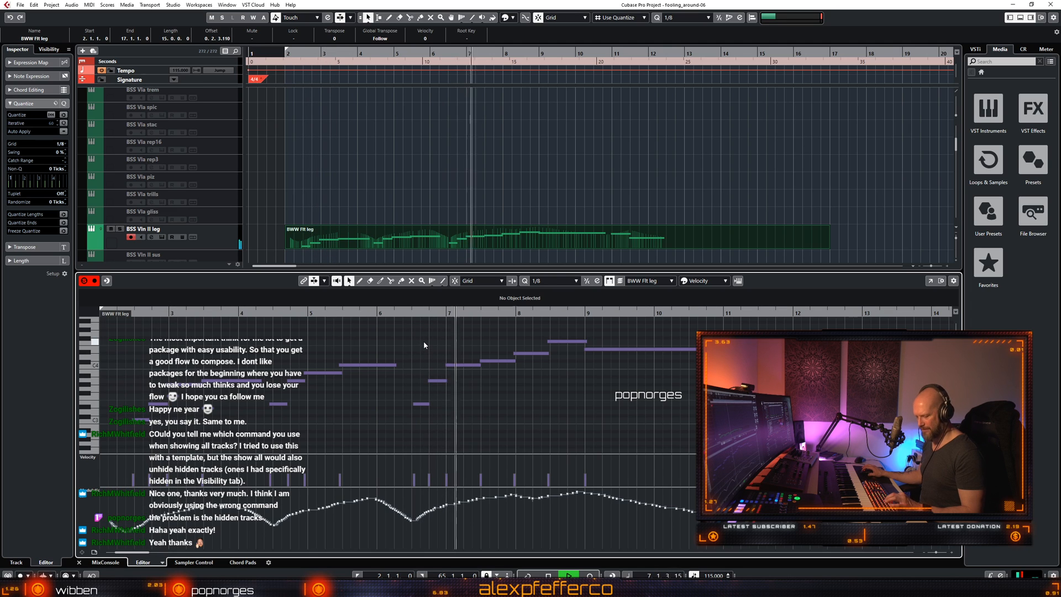
pyautogui.moveTo(412, 334); pyautogui.dragTo(587, 402)
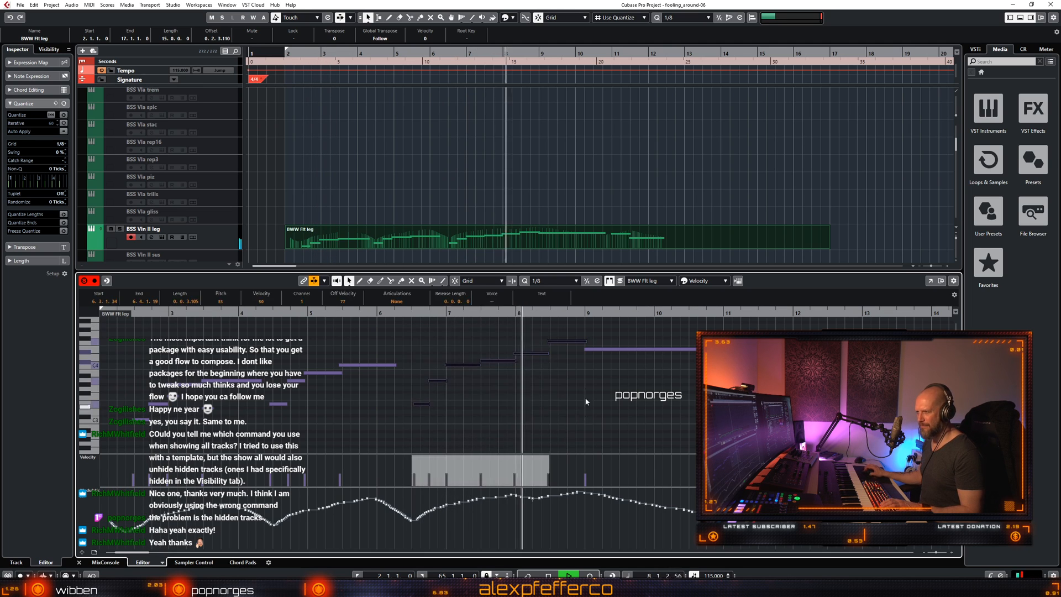
pyautogui.moveTo(586, 341); pyautogui.dragTo(589, 341)
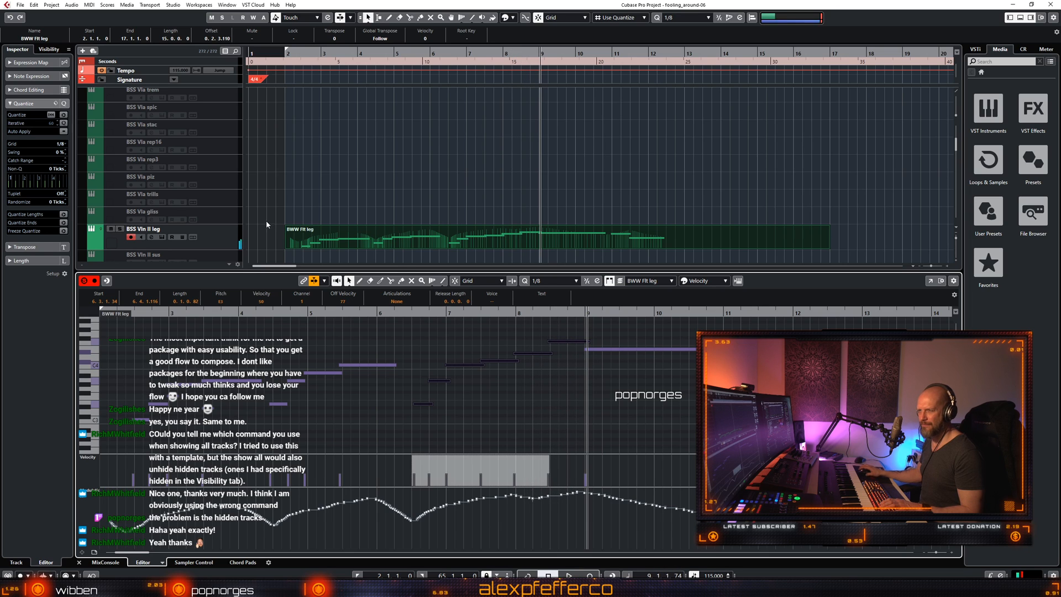
# Open the BSS Vln II leg instrument in Kontakt and set it to Romantic vibrato with Agile Legato.
pyautogui.click(221, 236)
pyautogui.click(162, 238)
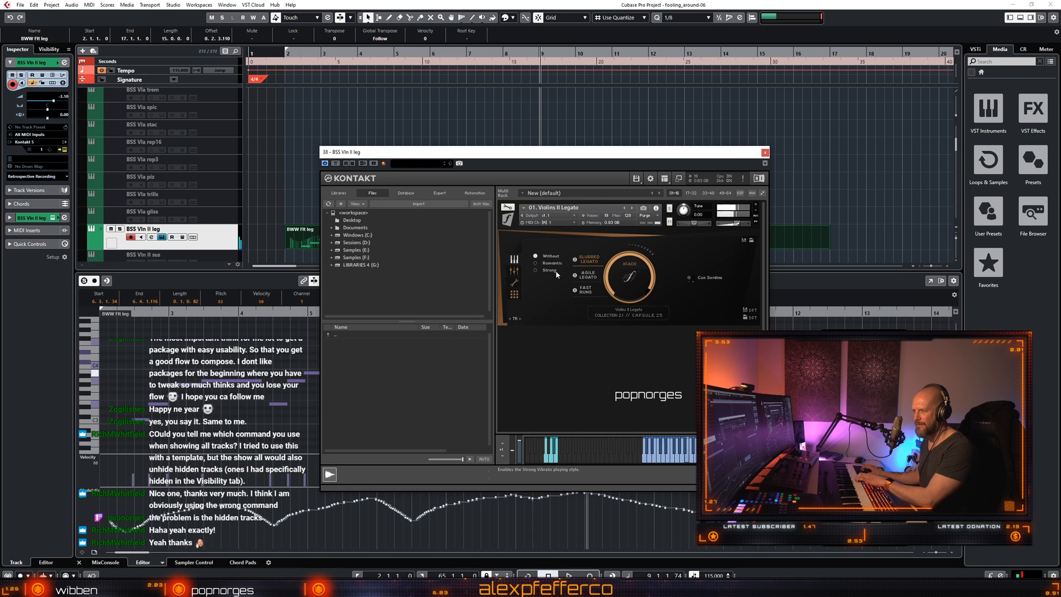
pyautogui.click(536, 270)
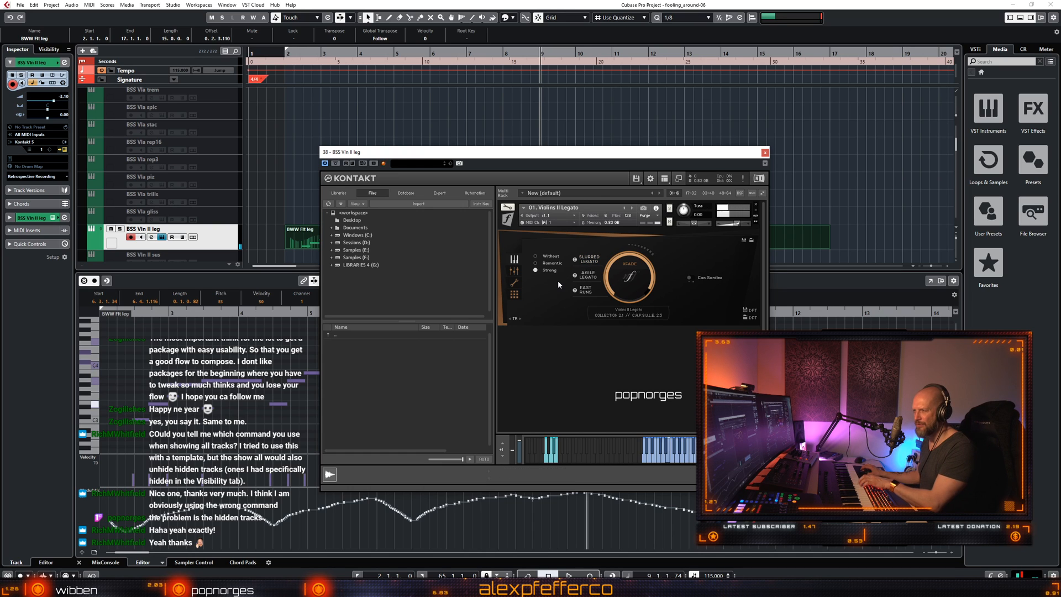
pyautogui.click(539, 265)
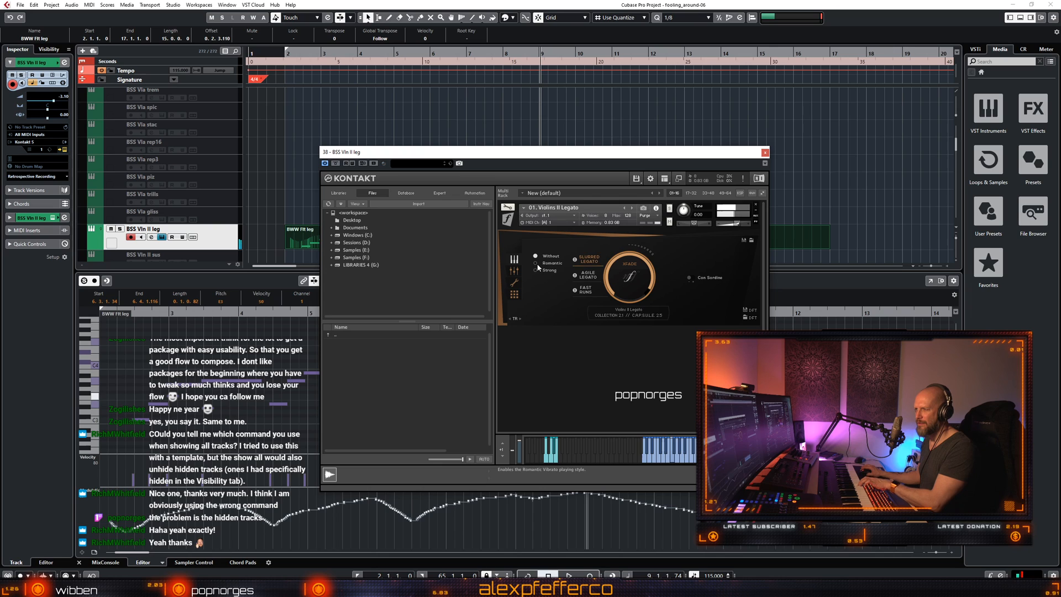
pyautogui.click(576, 291)
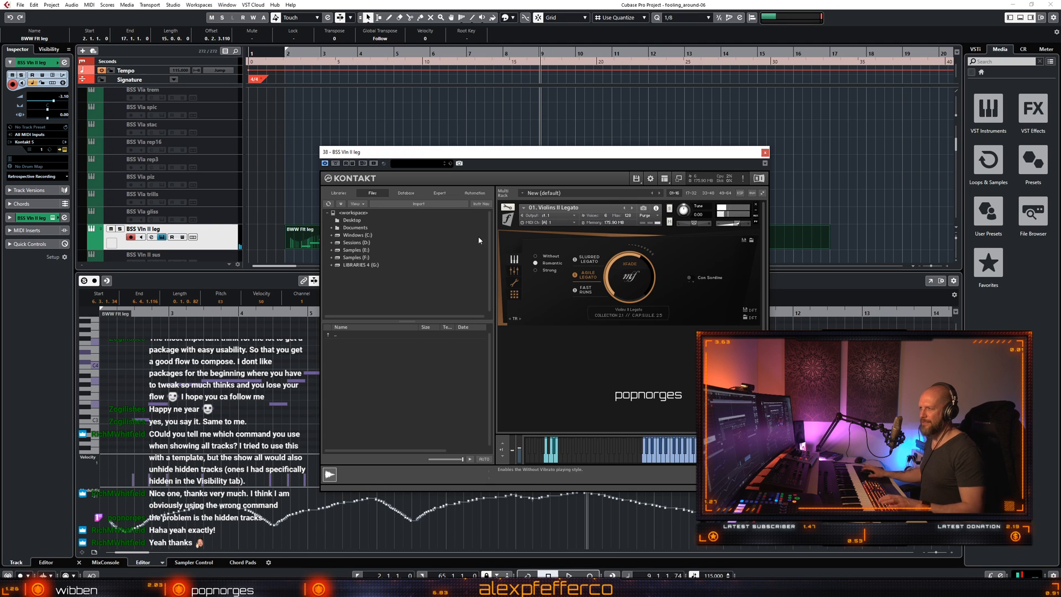
# Play the second violin line from about the middle of bar 2 and close the instrument window.
pyautogui.click(136, 314)
pyautogui.press('space')
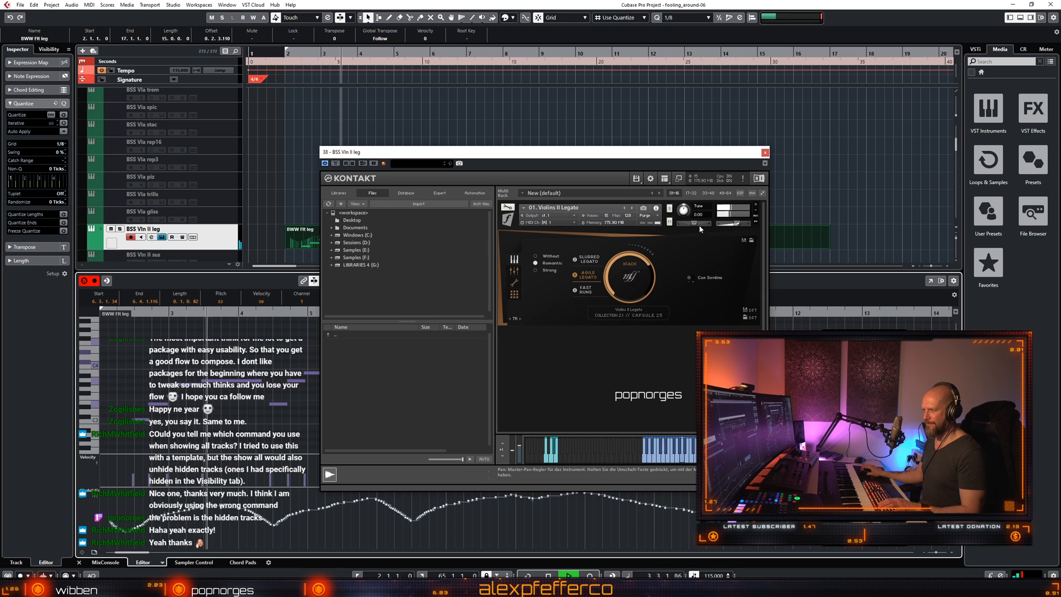
pyautogui.click(765, 152)
# Slightly lengthen the second violin notes in bar 4 so they overlap, and close the editor.
pyautogui.moveTo(331, 428); pyautogui.dragTo(269, 354)
pyautogui.moveTo(340, 372); pyautogui.dragTo(343, 373)
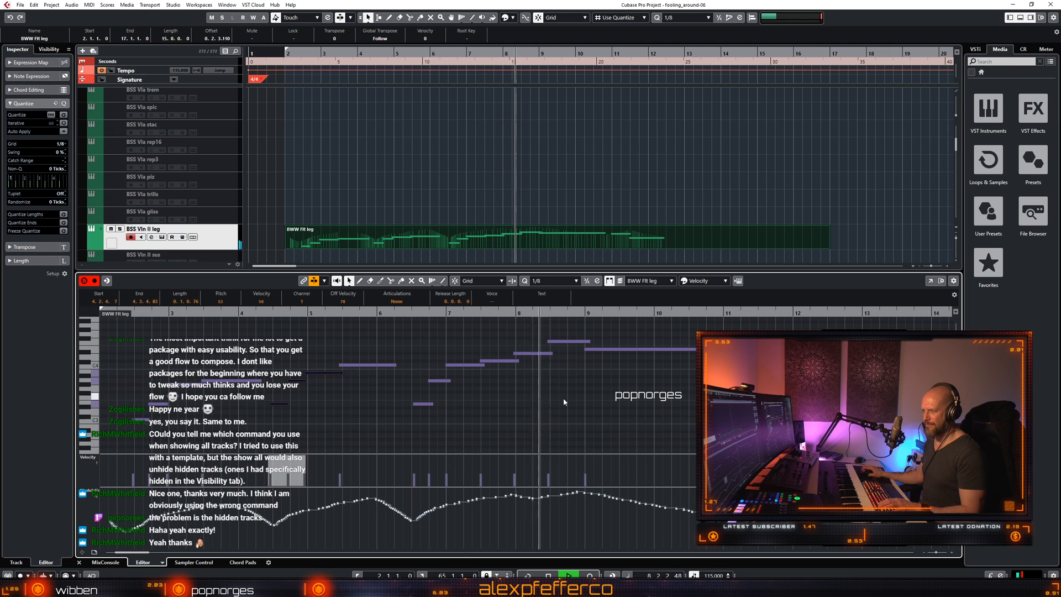
pyautogui.hotkey('ctrl', 'alt', 'e')
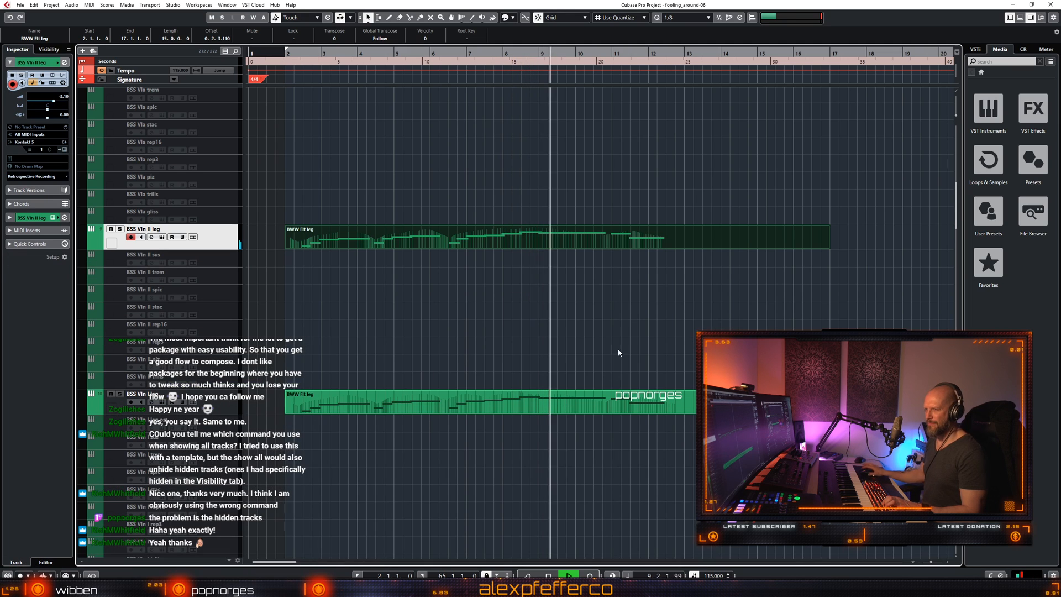
# Deselect the part and save the project as the new version fooling_around-07.
pyautogui.click(572, 346)
pyautogui.press('g')
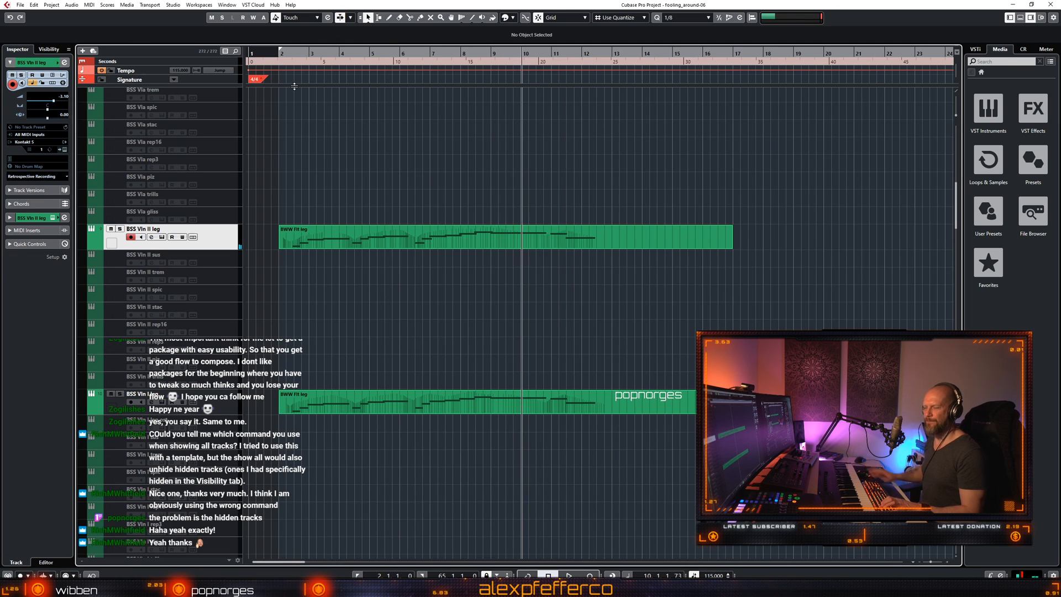
pyautogui.hotkey('ctrl', 'alt', 's')
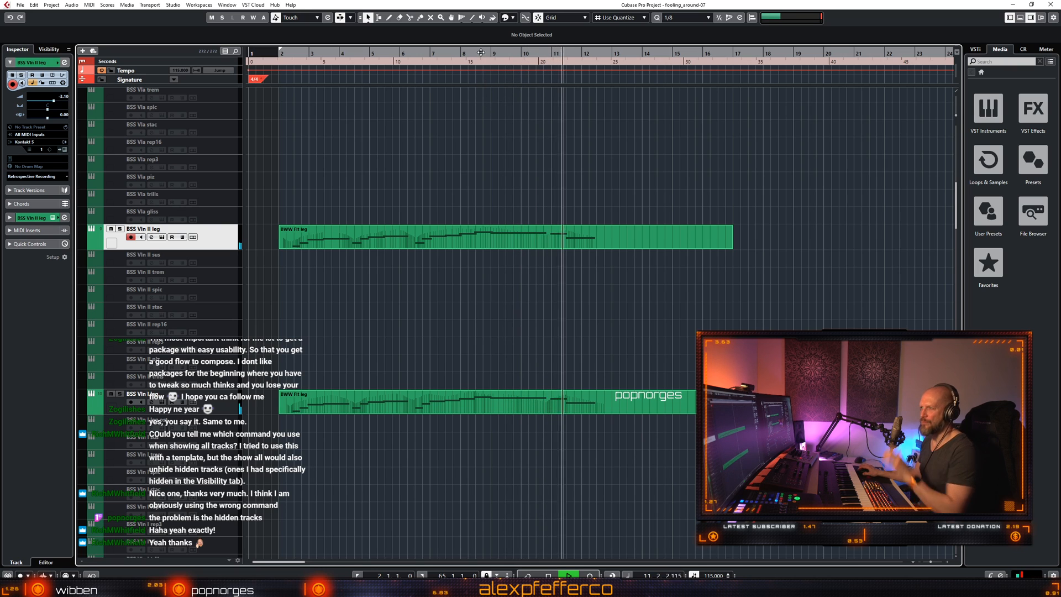
# Listen on to bar 15 with the NUC Strings sus part selected, and stop playback.
pyautogui.scroll(15, 598, 165)
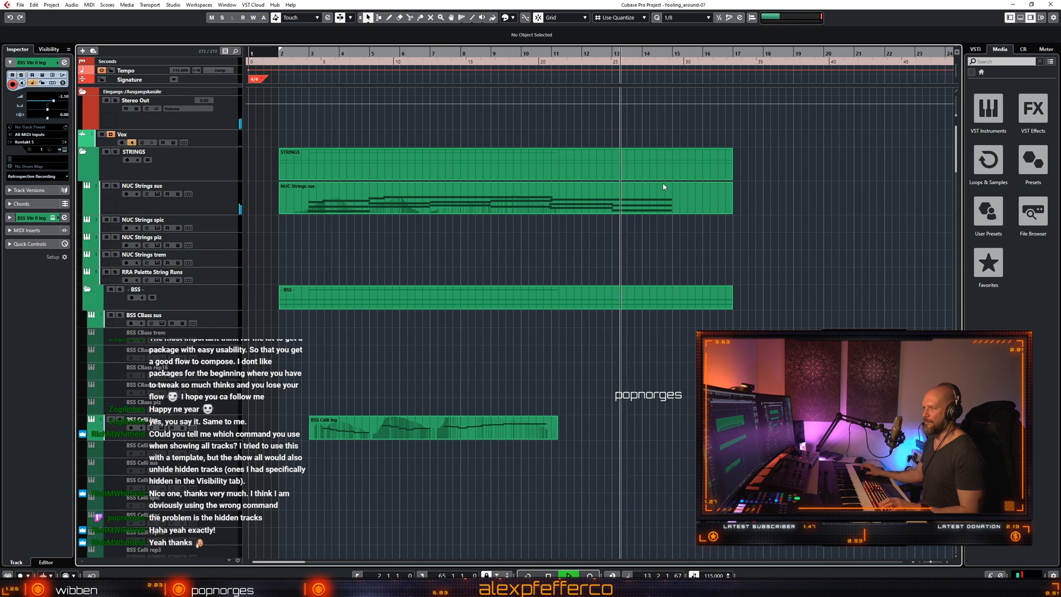
pyautogui.click(693, 194)
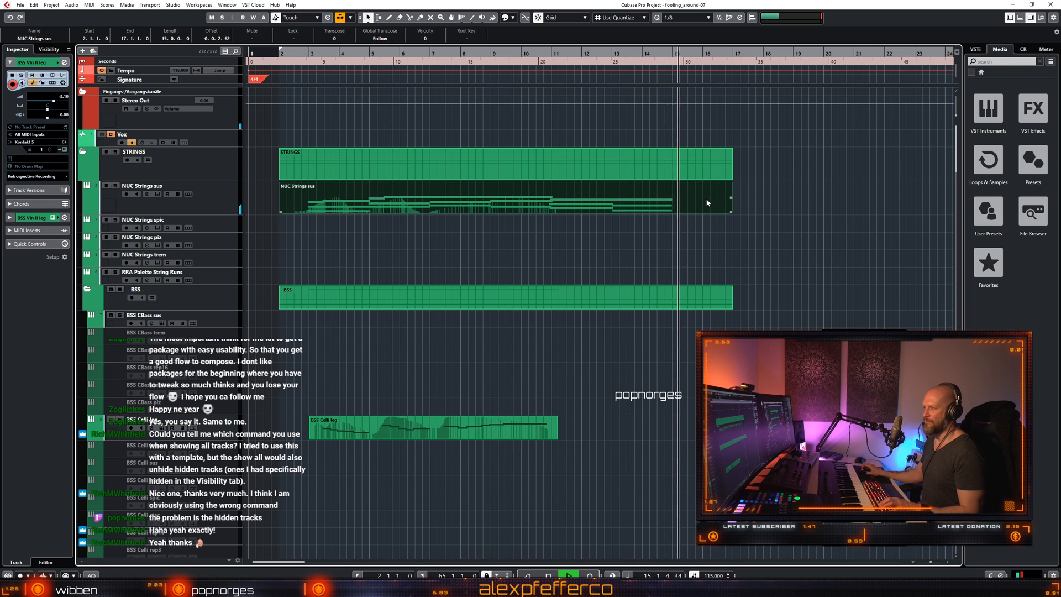
pyautogui.press('space')
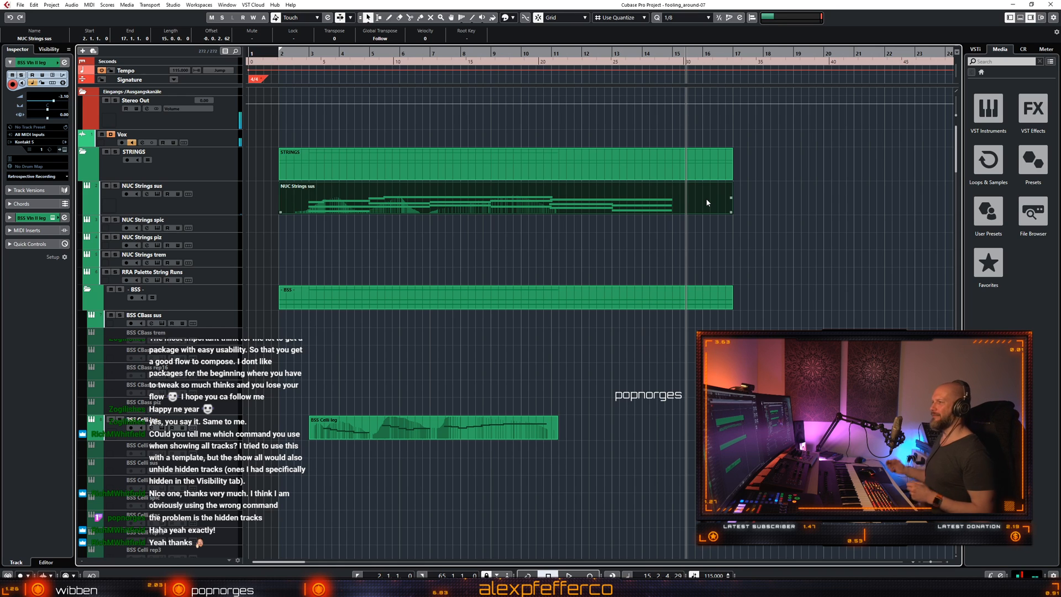
# Adjust the track heights and play the whole sketch from the start of bar 2 through bar 13.
pyautogui.click(557, 252)
pyautogui.press('KP_1')
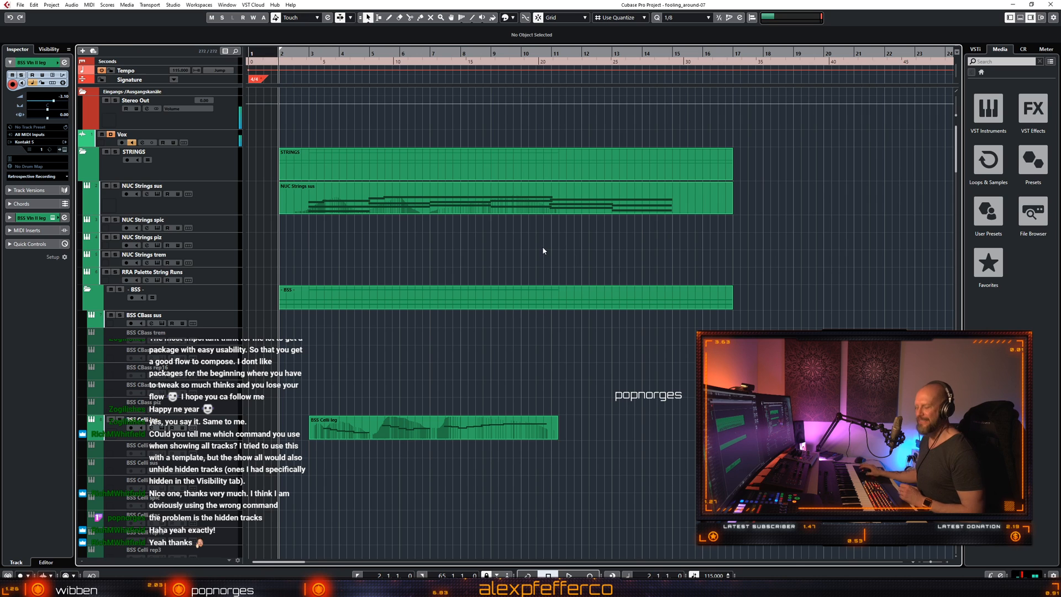
pyautogui.hotkey('shift', 'g')
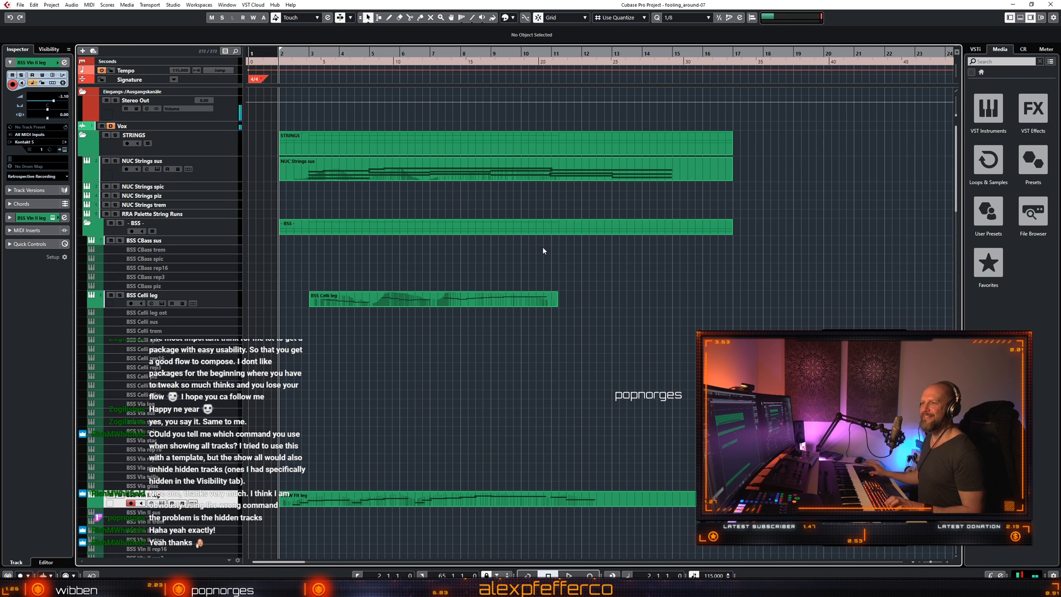
pyautogui.hotkey('shift', 'g')
pyautogui.hotkey('shift', 'h')
pyautogui.hotkey('shift', 'h')
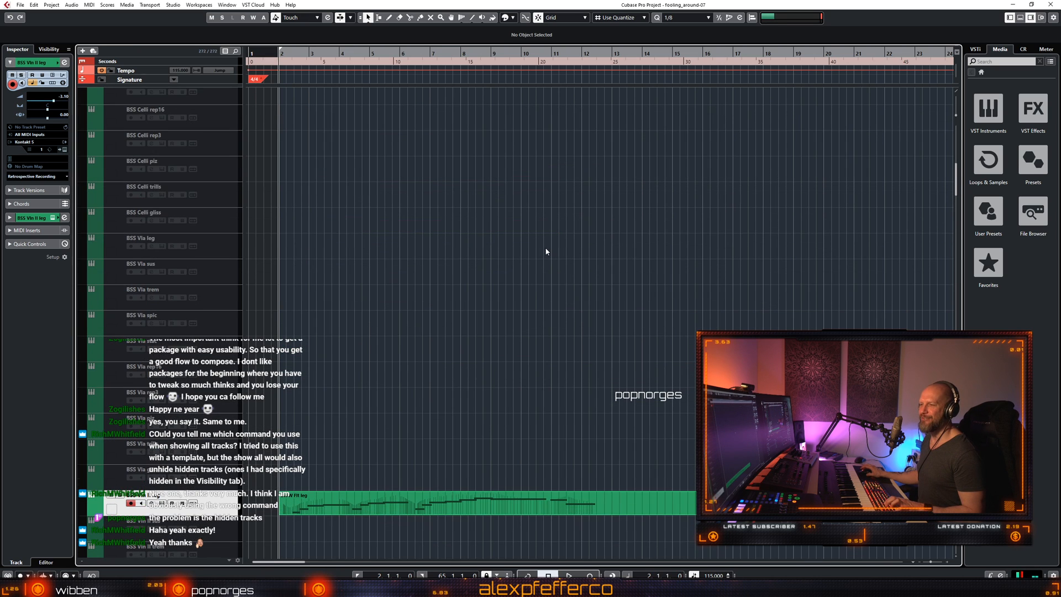
pyautogui.scroll(5, 553, 261)
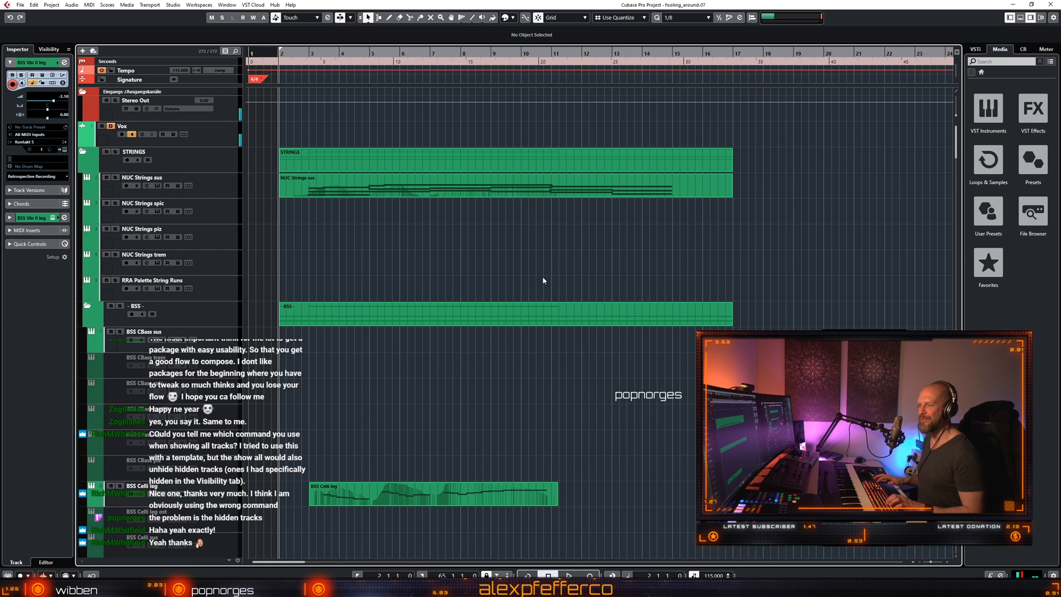
pyautogui.press('space')
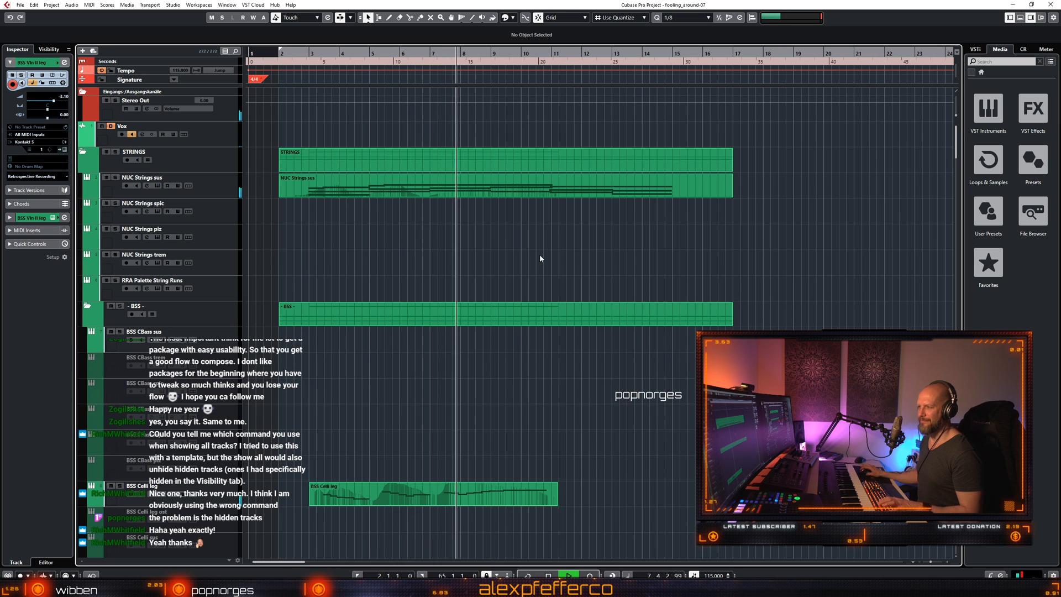
pyautogui.click(568, 254)
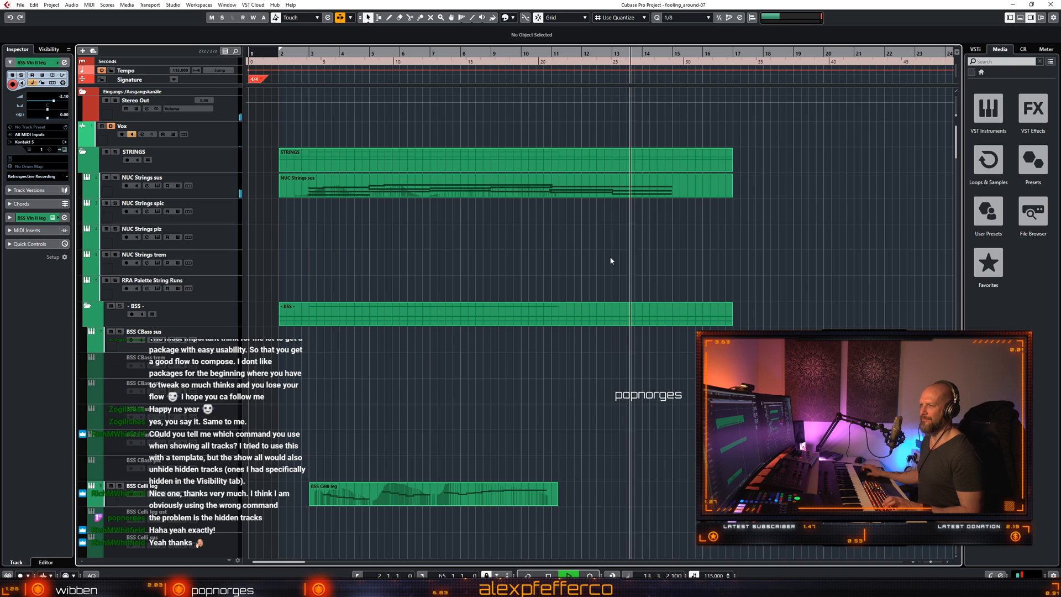
pyautogui.press('space')
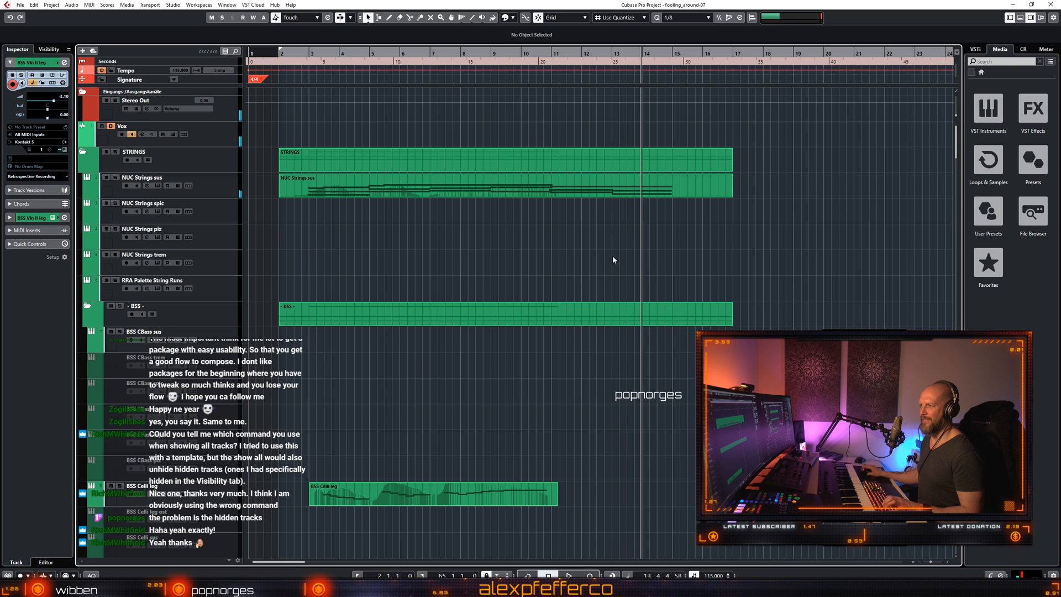
# Open the NUC Strings sus part and play its opening chord from about the middle of bar 2.
pyautogui.click(382, 194)
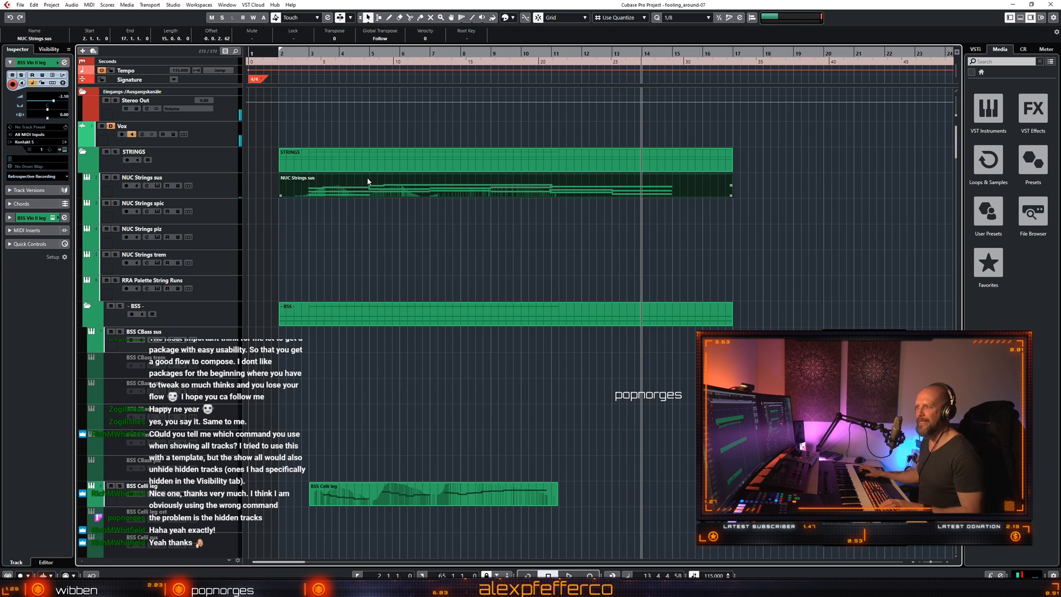
pyautogui.doubleClick(362, 192)
pyautogui.scroll(-3, 233, 355)
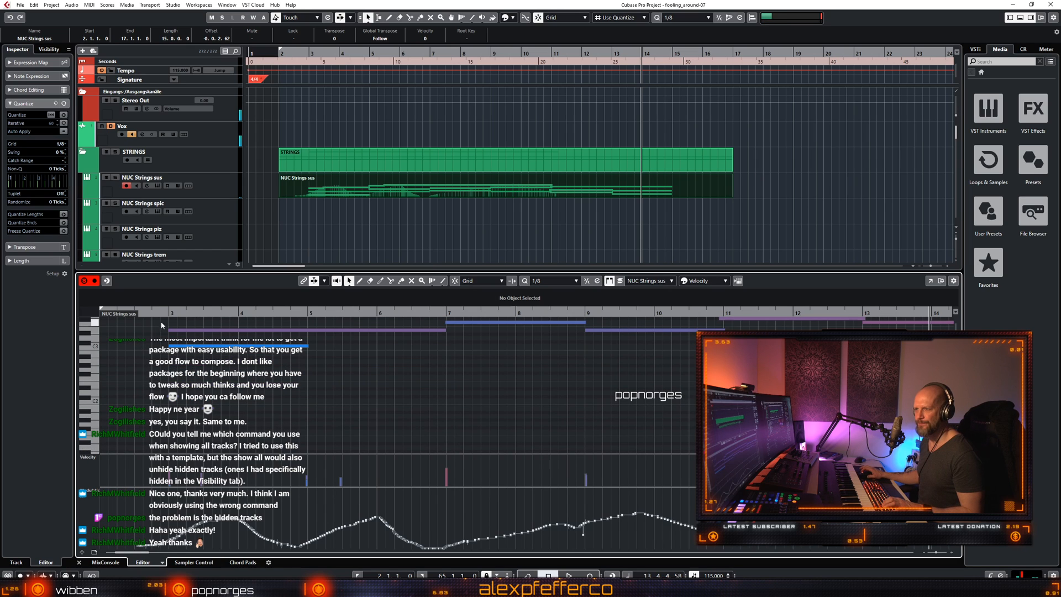
pyautogui.click(147, 313)
pyautogui.press('space')
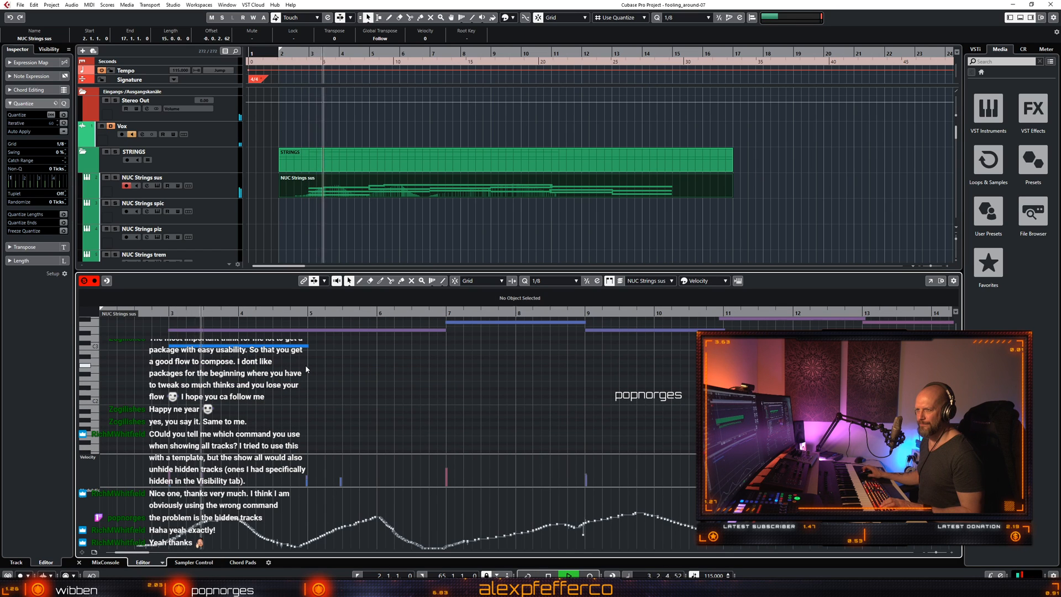
pyautogui.scroll(2, 305, 365)
pyautogui.press('space')
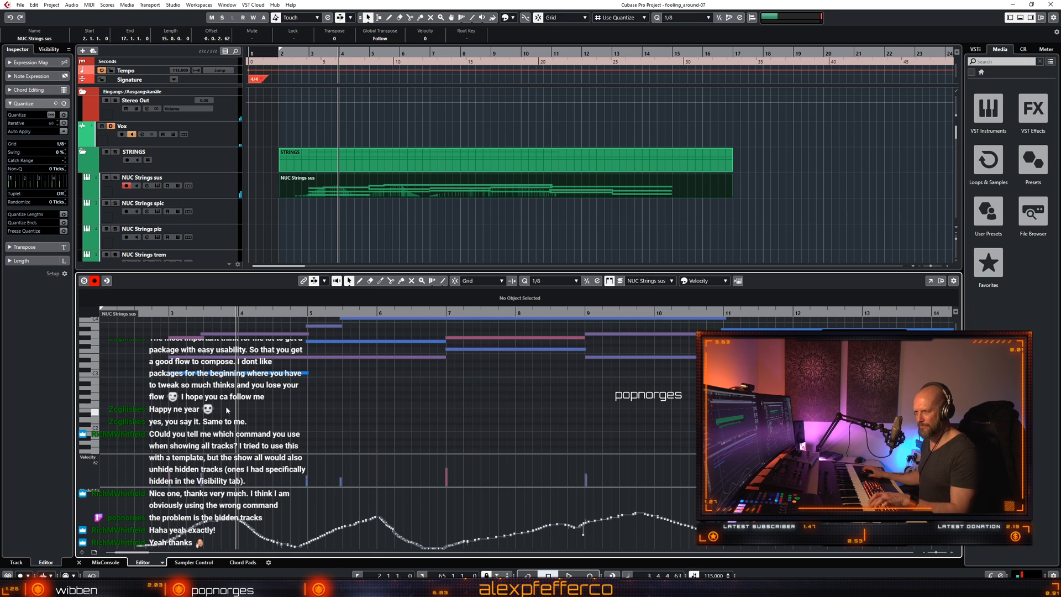
# Play the NUC Strings sus part from about bar 3 and audition the single notes of its opening chord.
pyautogui.click(164, 313)
pyautogui.press('space')
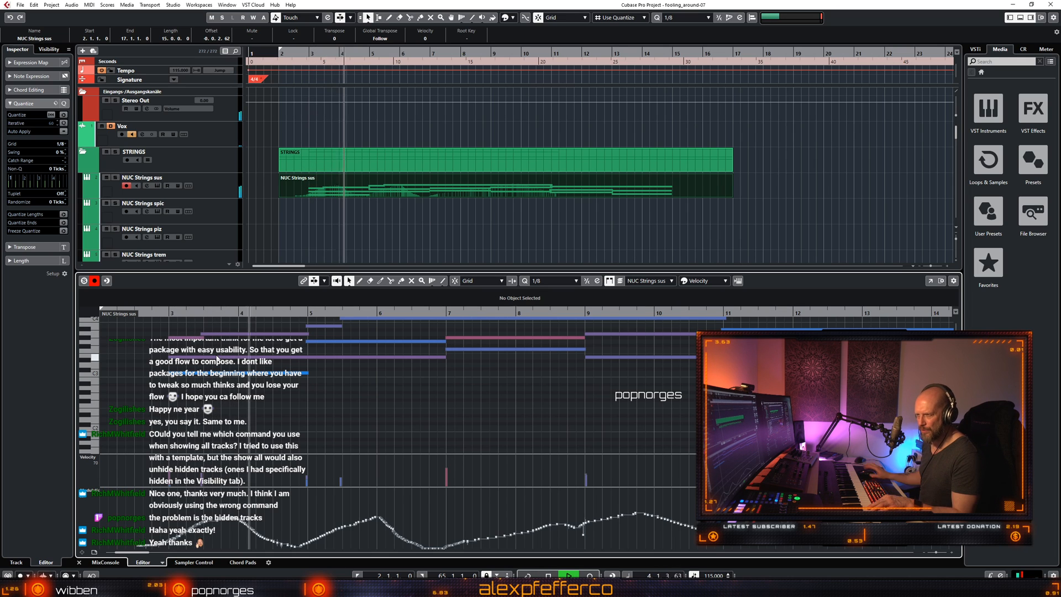
pyautogui.press('space')
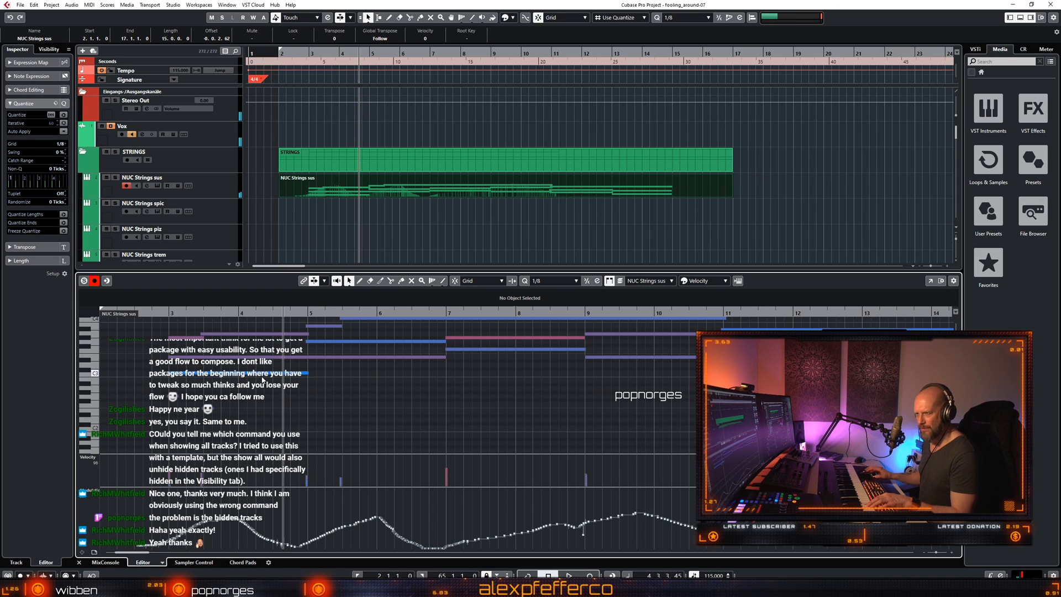
pyautogui.press('KP_Subtract')
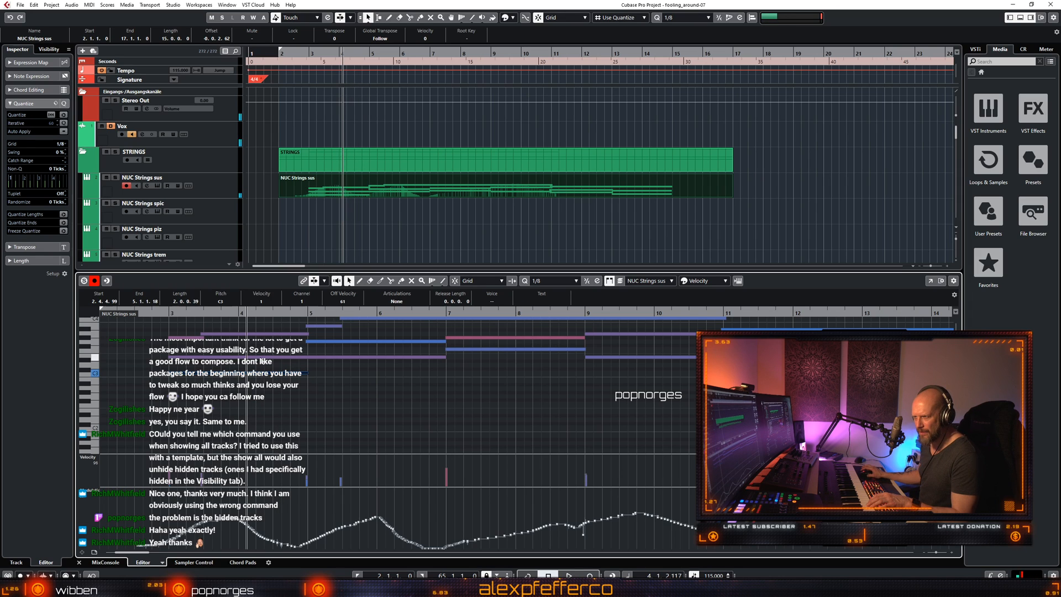
pyautogui.click(260, 358)
pyautogui.click(195, 338)
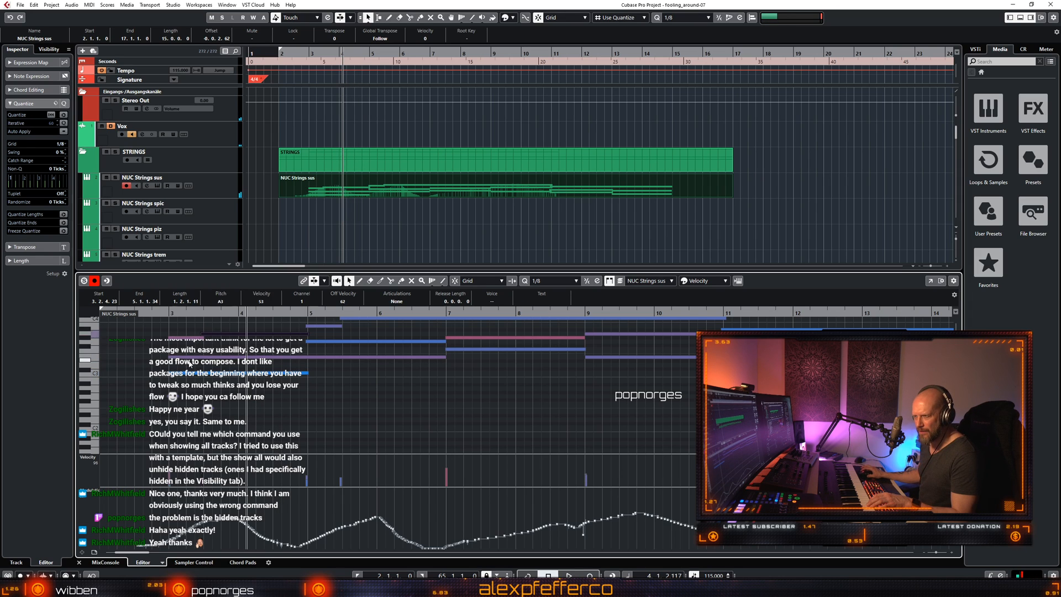
pyautogui.click(190, 358)
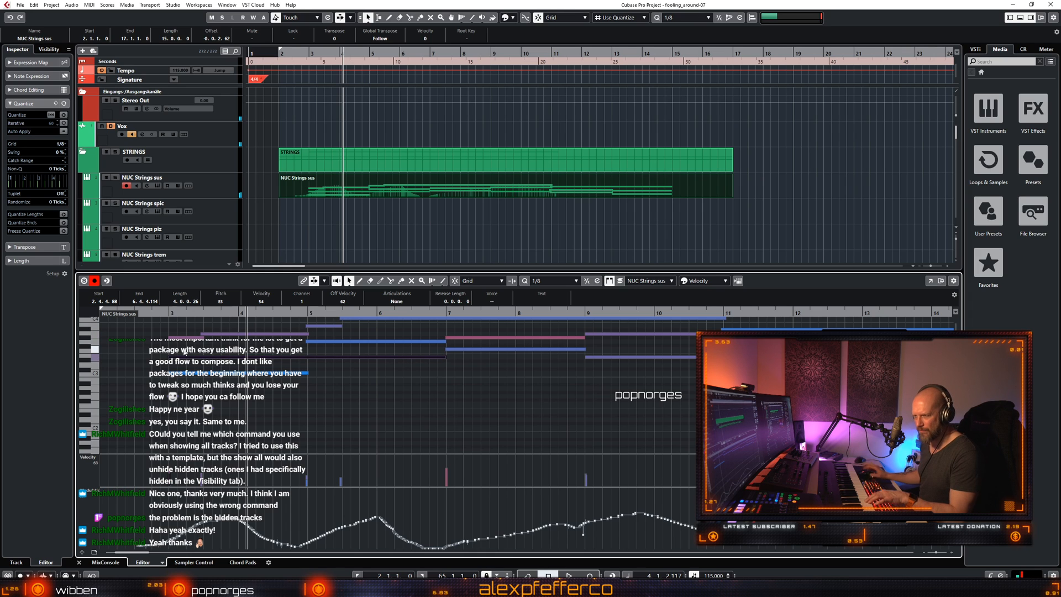
# Replay the start of the chord at bar 3 in two short passes.
pyautogui.press('KP_Subtract')
pyautogui.press('space')
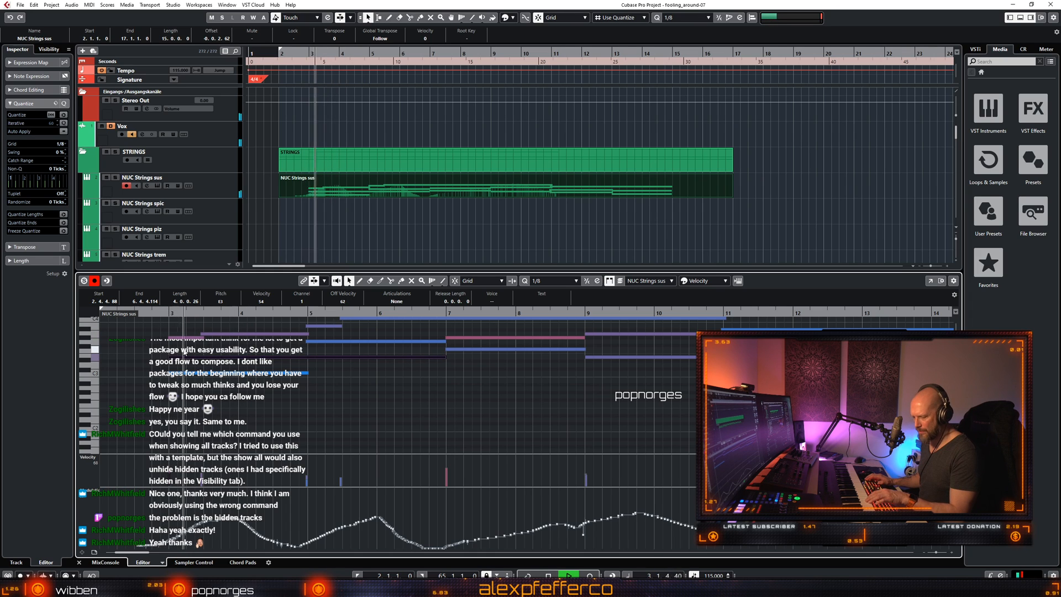
pyautogui.press('space')
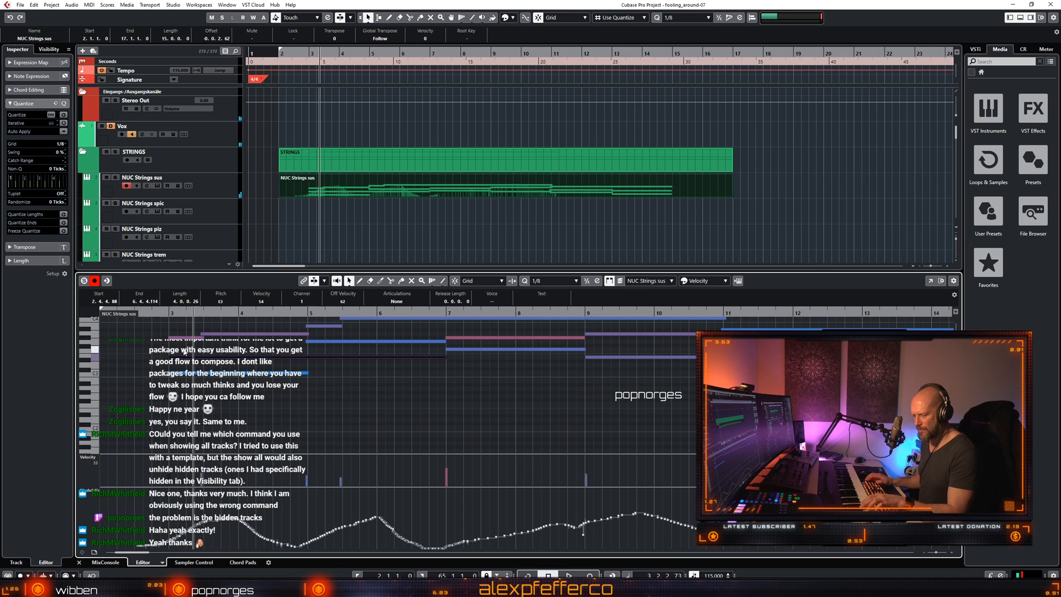
pyautogui.press('KP_Subtract')
pyautogui.press('space')
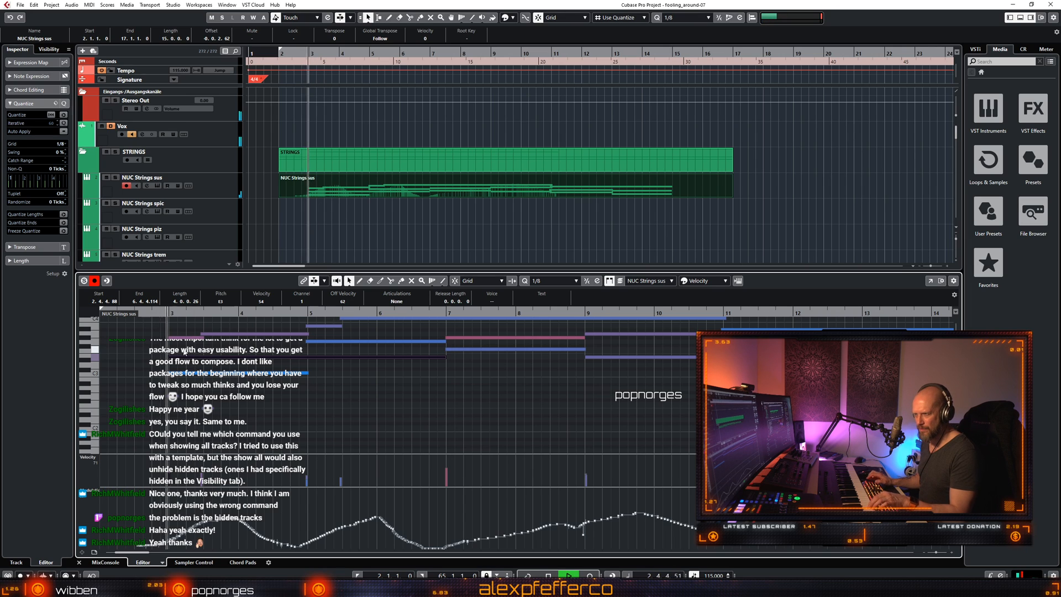
pyautogui.press('space')
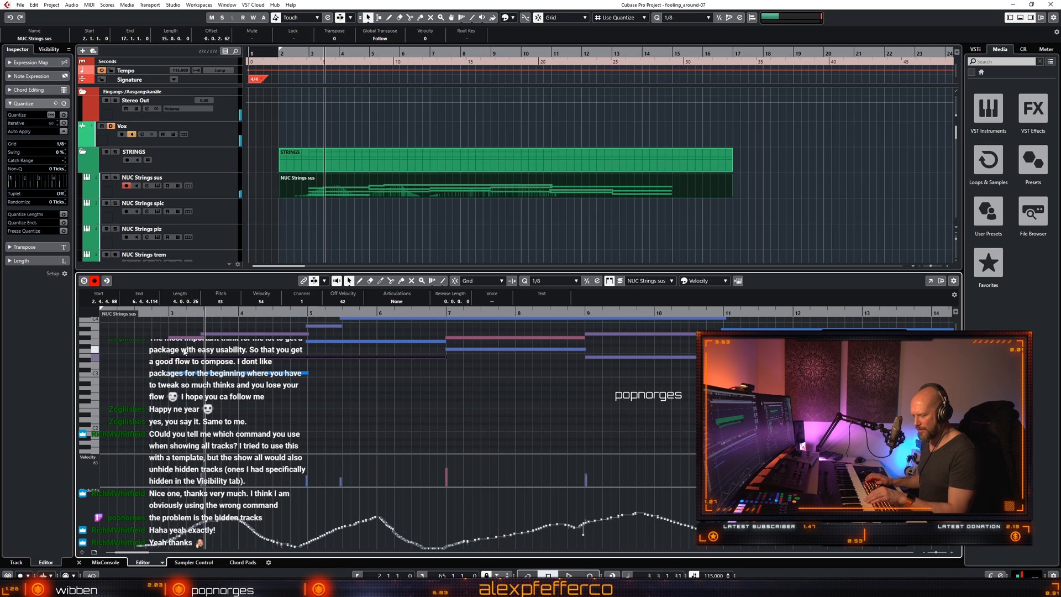
# Play the strings from about bar 3 through bar 5, clear the note selection and stop playback.
pyautogui.press('KP_Subtract')
pyautogui.press('KP_Subtract')
pyautogui.press('space')
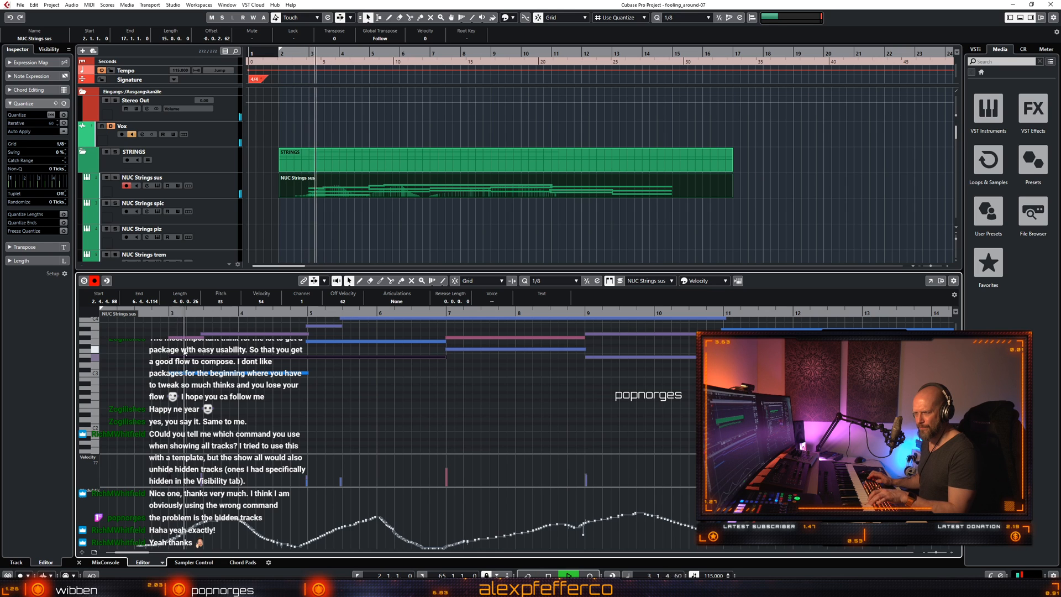
pyautogui.scroll(2, 324, 410)
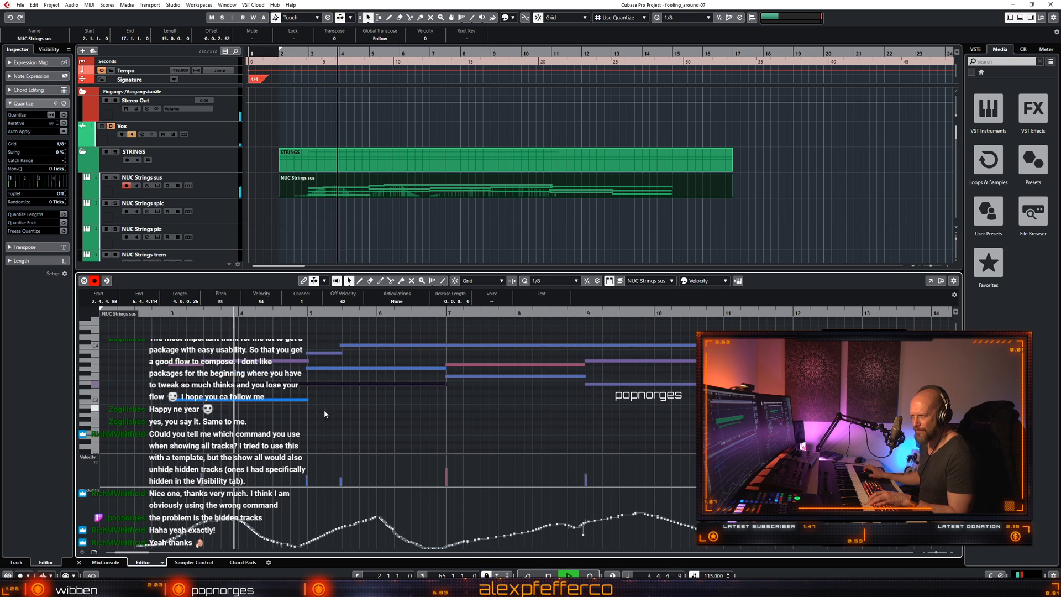
pyautogui.click(368, 422)
pyautogui.press('space')
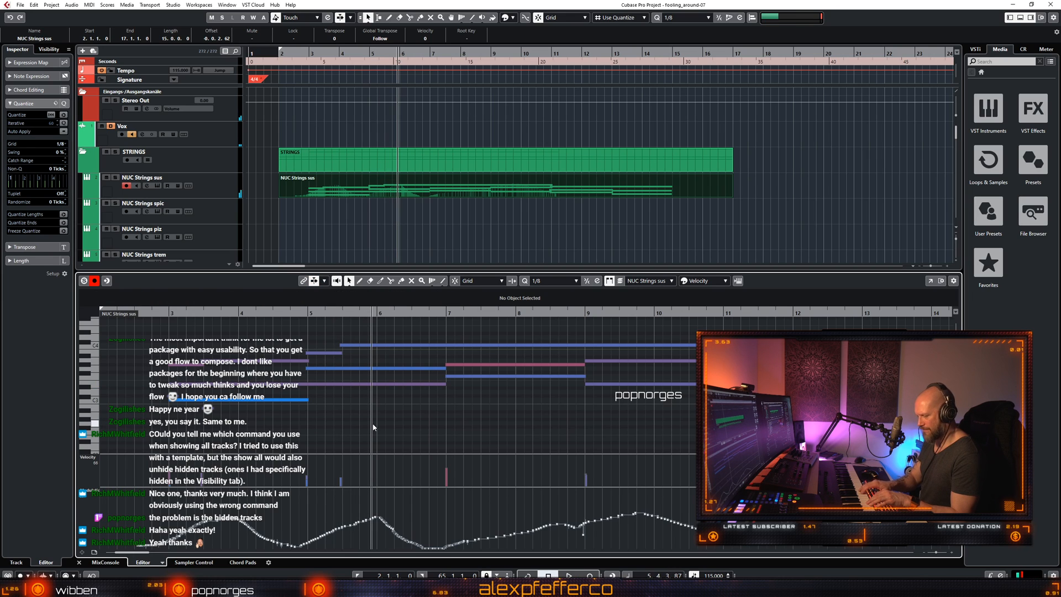
# Replay the sustained strings several times from about bar 3, letting the last pass run to the middle of bar 5.
pyautogui.click(179, 309)
pyautogui.press('space')
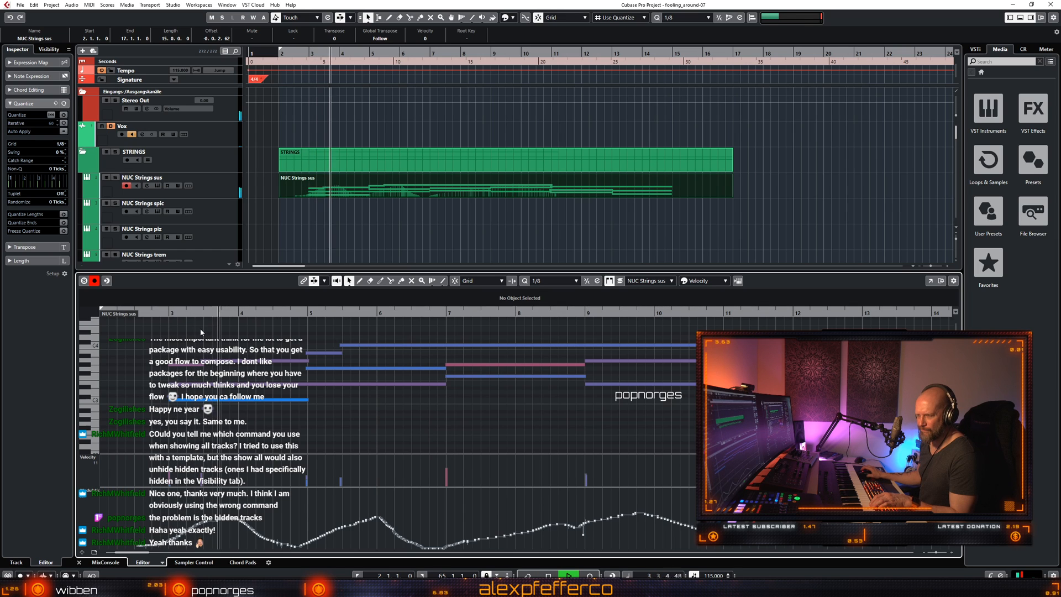
pyautogui.press('space')
pyautogui.press('space')
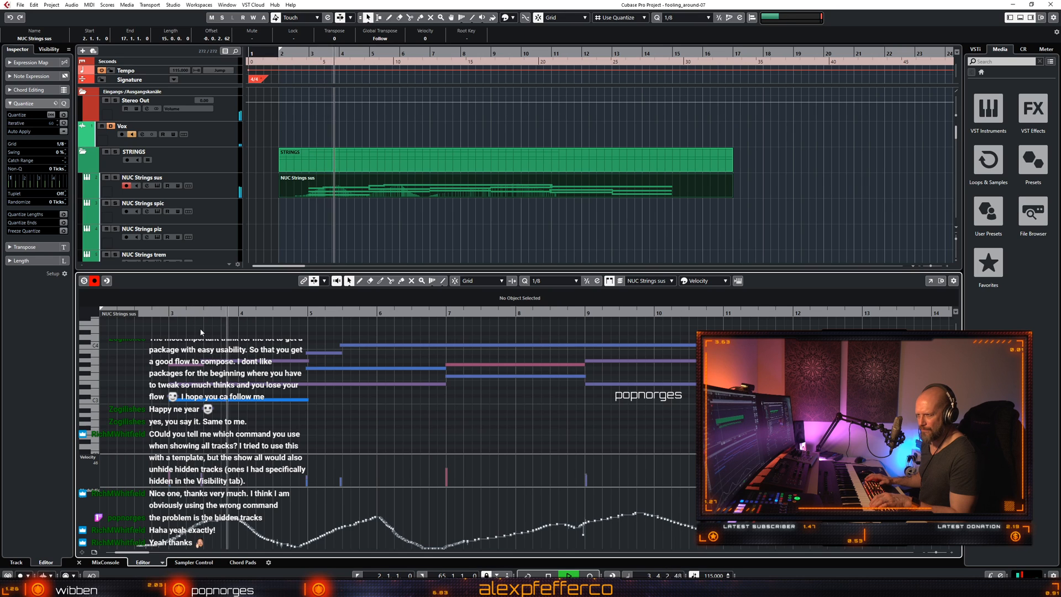
pyautogui.press('space')
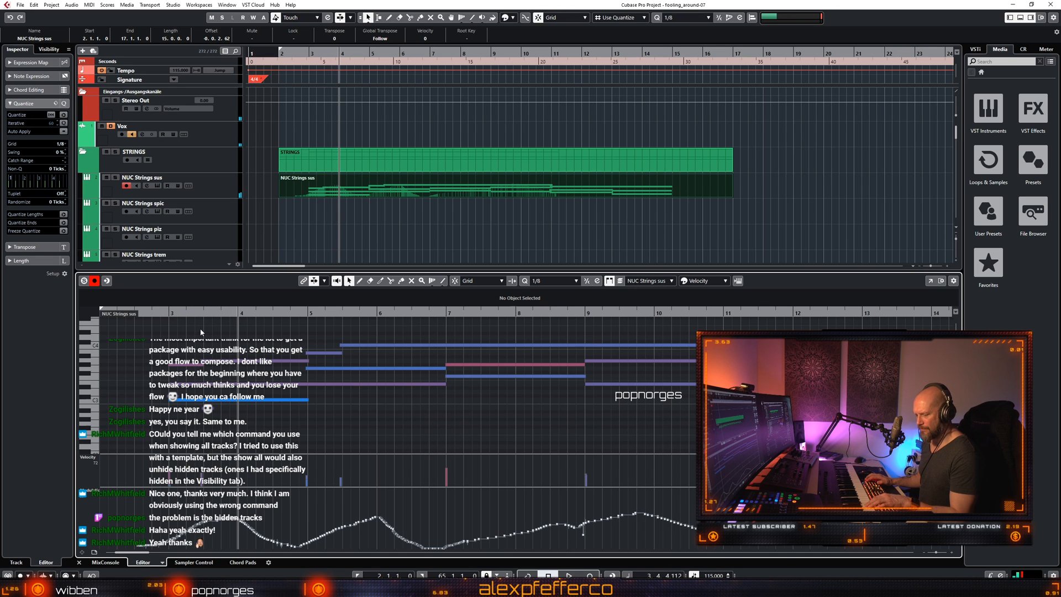
pyautogui.press('space')
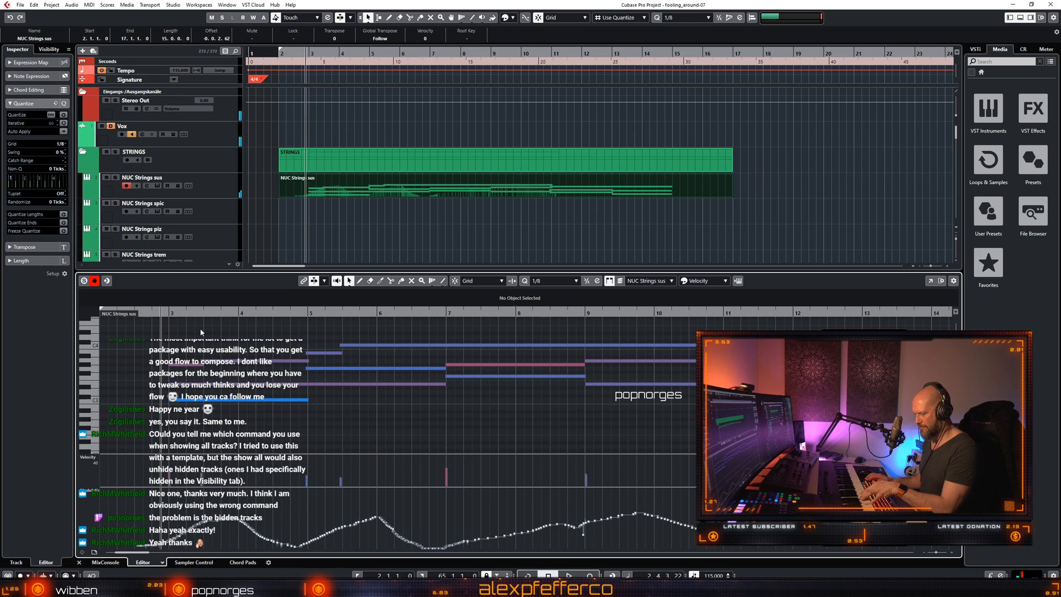
pyautogui.press('space')
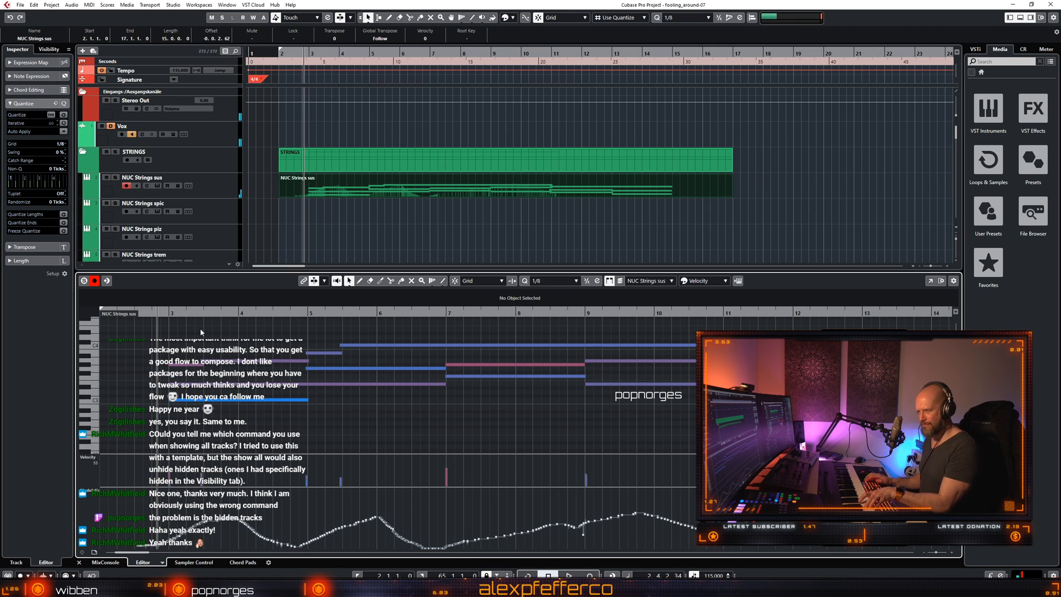
pyautogui.press('space')
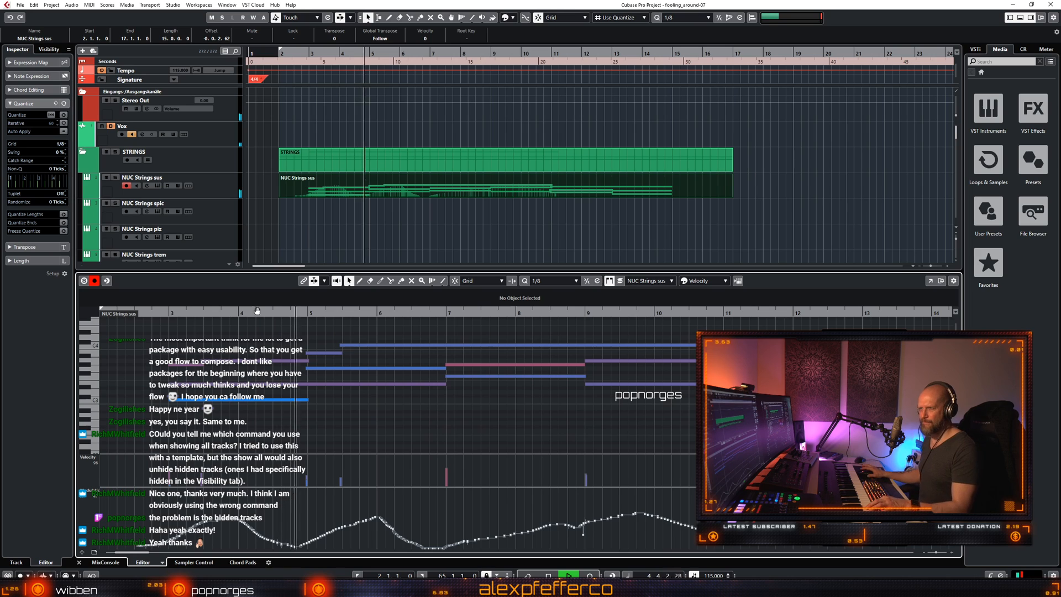
pyautogui.press('space')
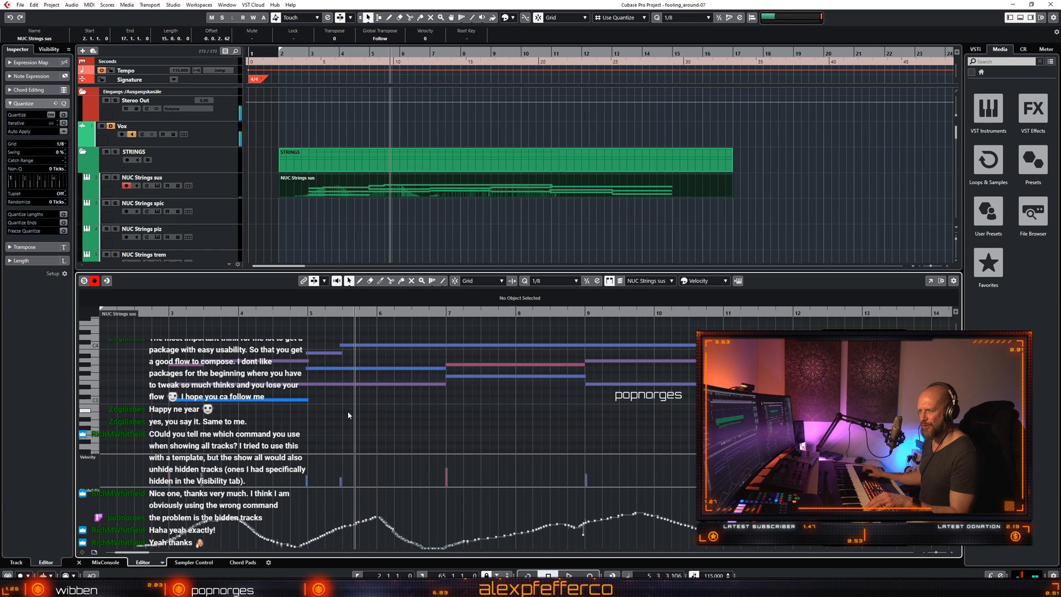
# Close the editor, select the BSS CBass sus track and record a contrabass take from bar 2 into bar 5.
pyautogui.hotkey('ctrl', 'e')
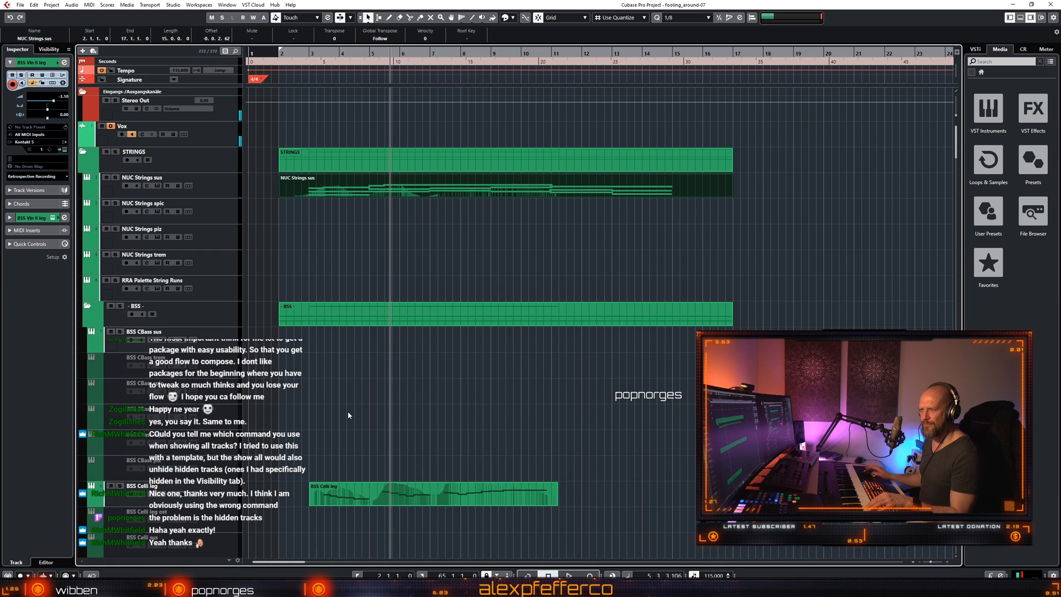
pyautogui.scroll(-3, 329, 350)
pyautogui.click(221, 250)
pyautogui.scroll(3, 291, 281)
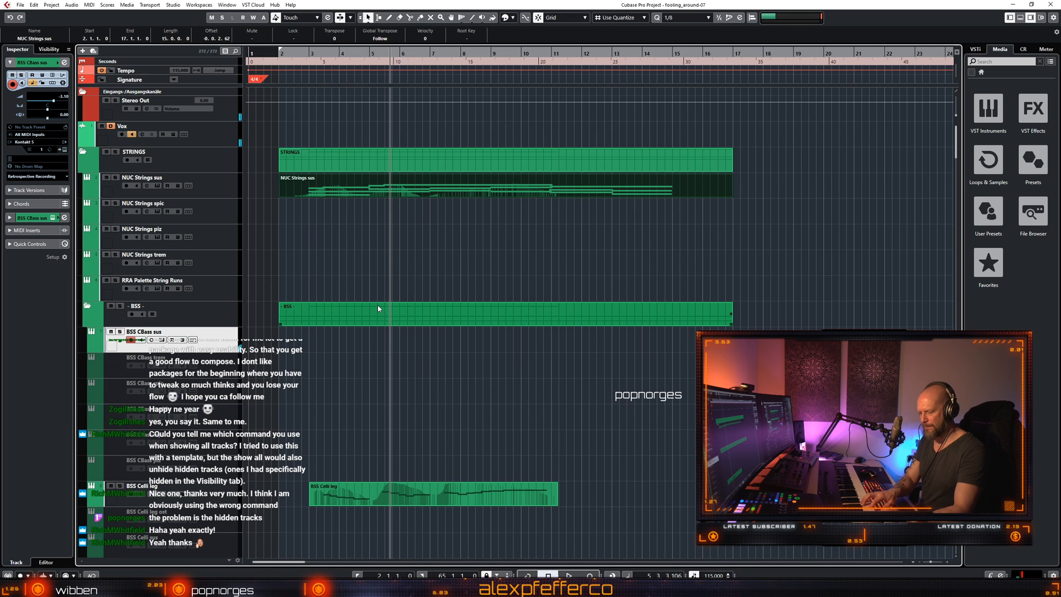
pyautogui.press('KP_Multiply')
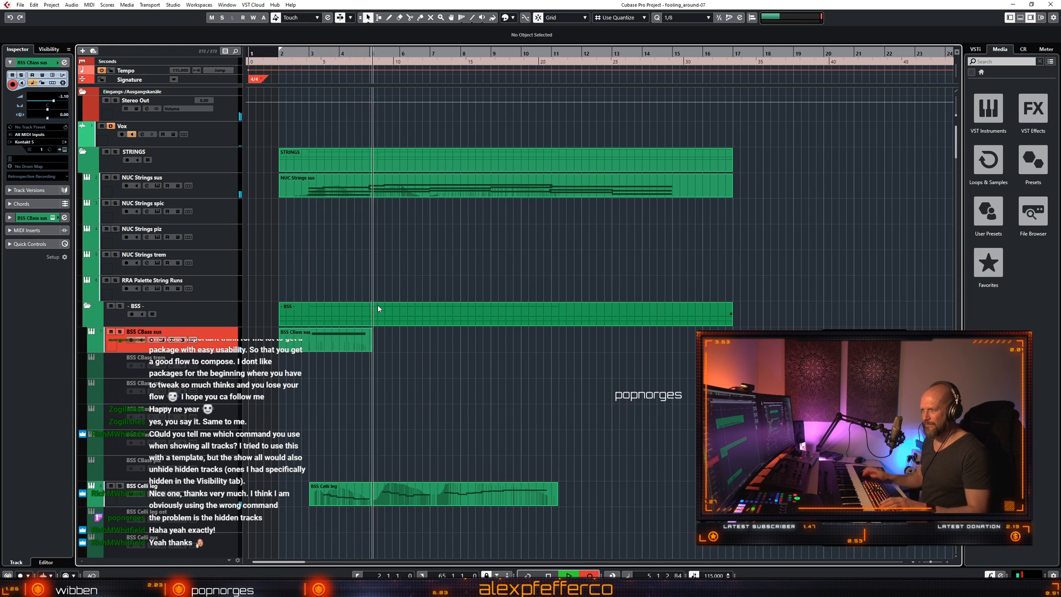
pyautogui.press('space')
# Open the NUC Strings sus part, audition the notes of the bar 5 chord and play from just before bar 5.
pyautogui.click(406, 187)
pyautogui.doubleClick(406, 187)
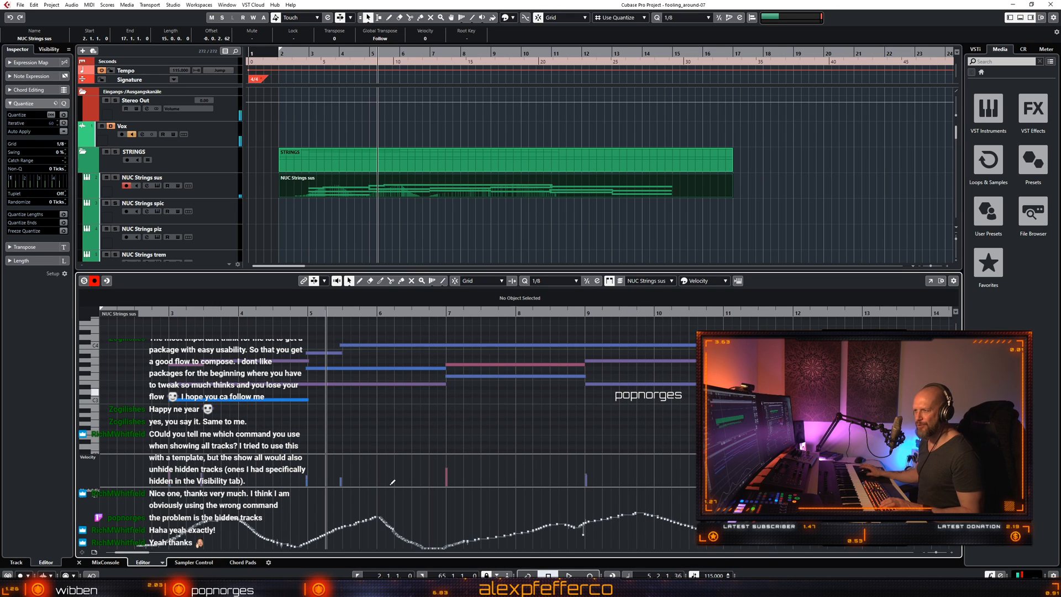
pyautogui.click(327, 384)
pyautogui.click(325, 368)
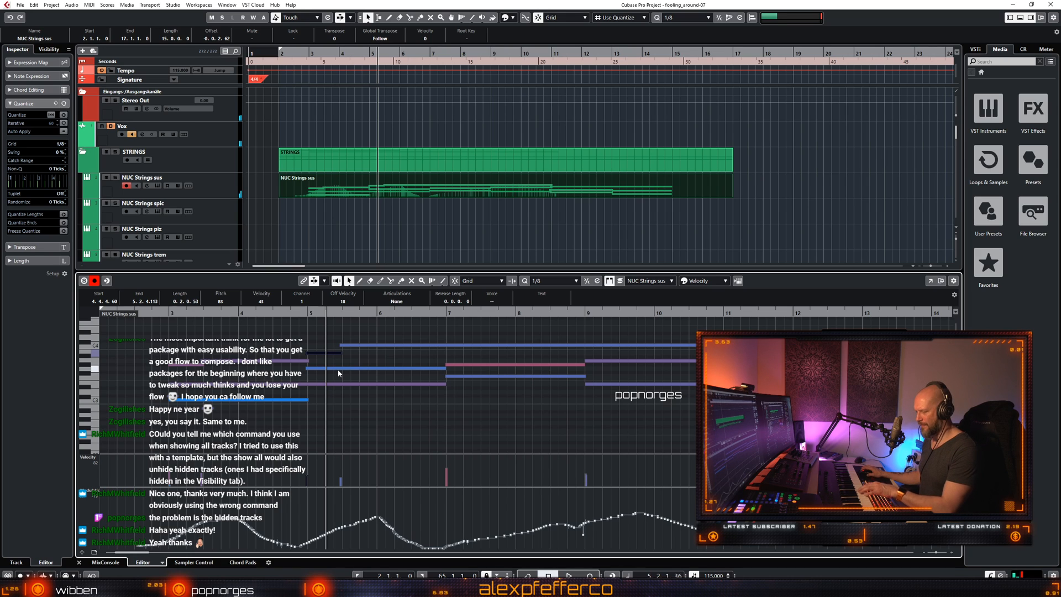
pyautogui.click(300, 311)
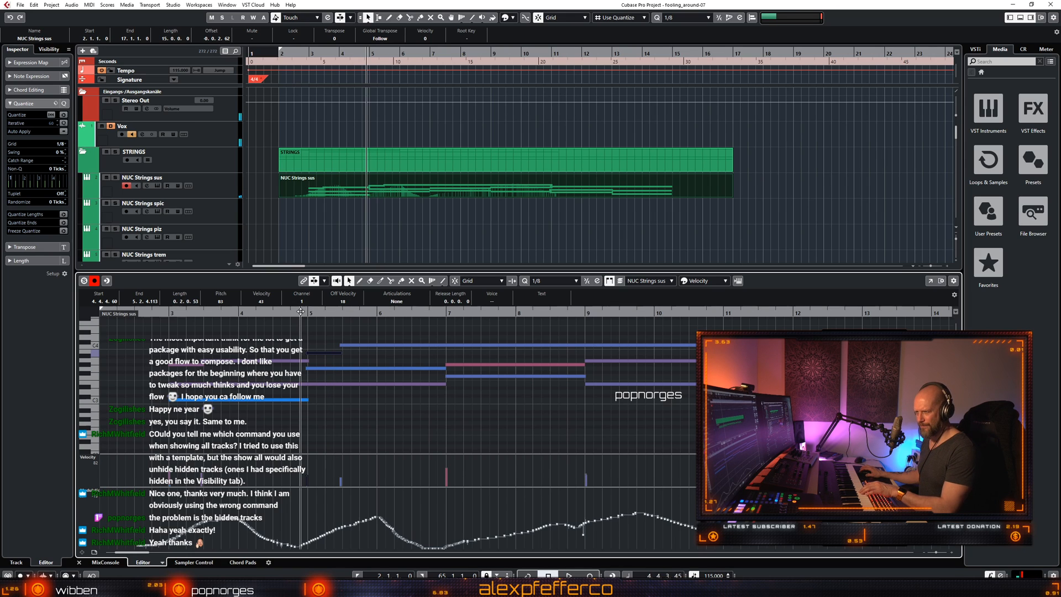
pyautogui.press('space')
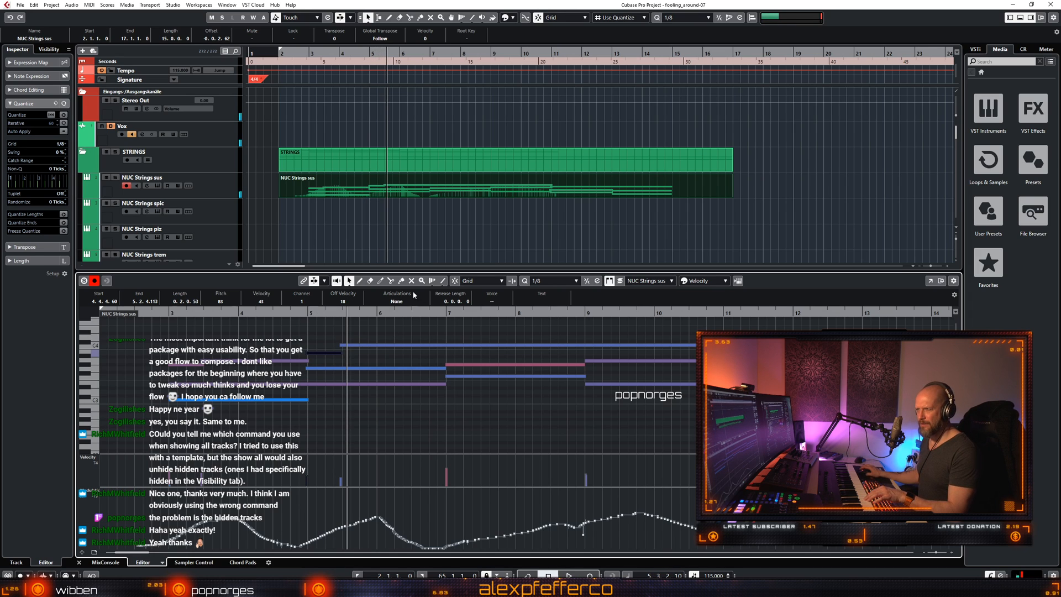
# Audition the F3, G#3 and C4 notes of the bar 7 chord one by one, and clear the note selection.
pyautogui.click(466, 380)
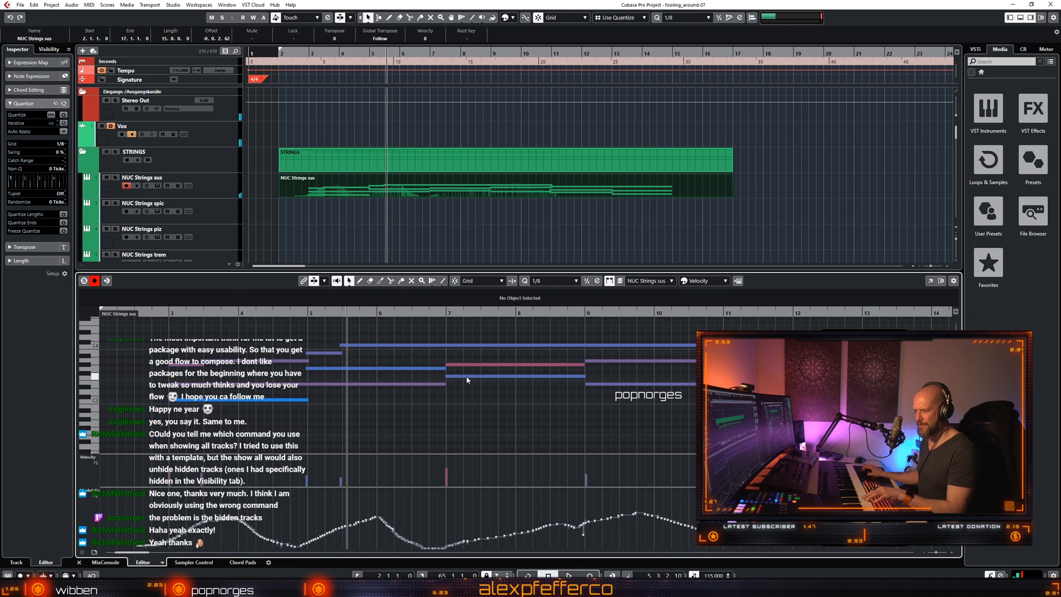
pyautogui.click(465, 376)
pyautogui.click(466, 365)
pyautogui.click(466, 344)
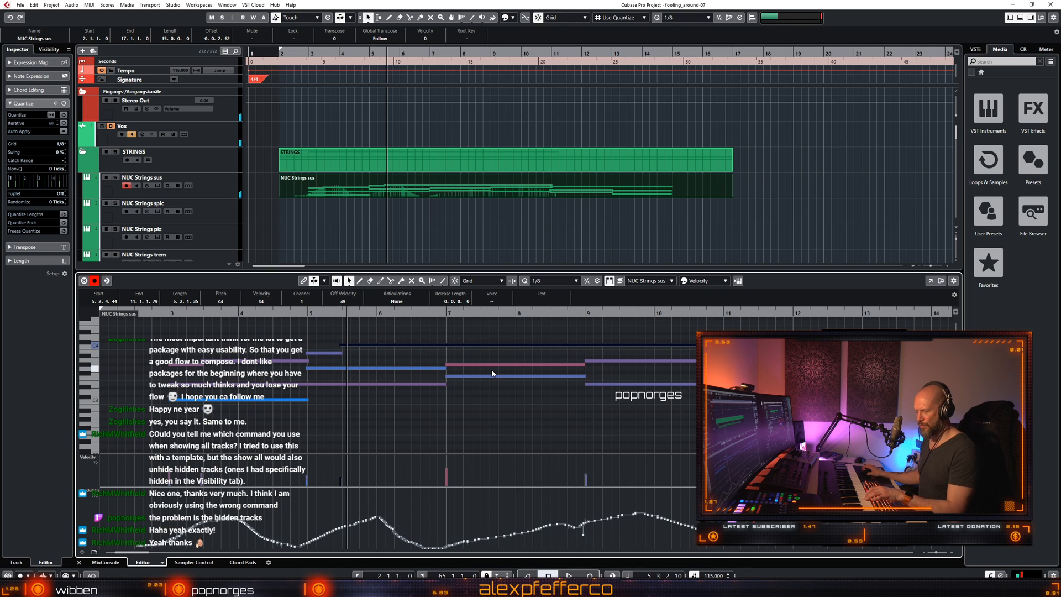
pyautogui.click(462, 376)
pyautogui.click(460, 364)
pyautogui.click(456, 345)
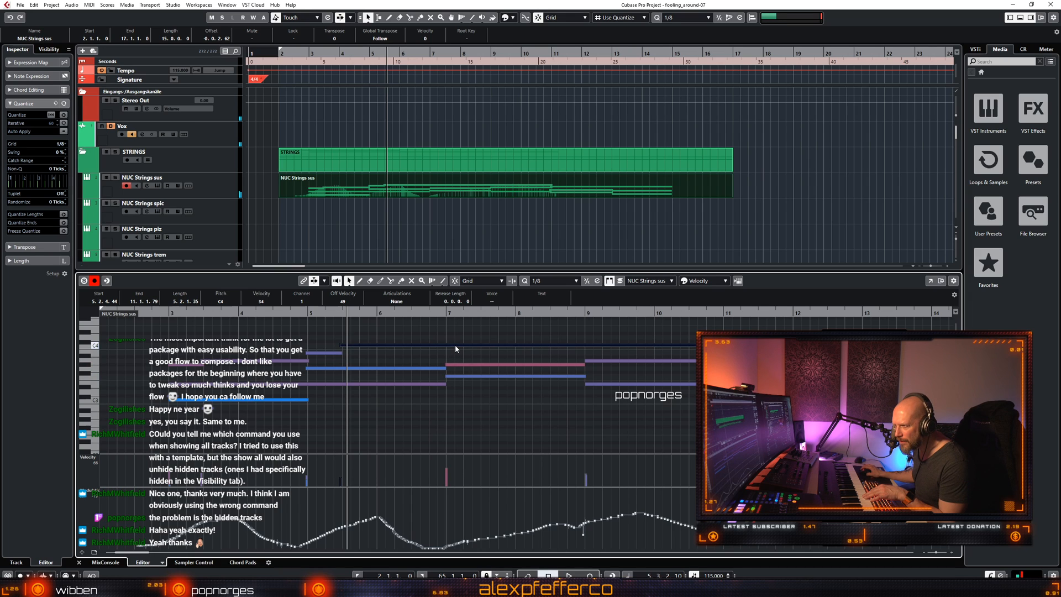
pyautogui.click(454, 365)
pyautogui.click(458, 376)
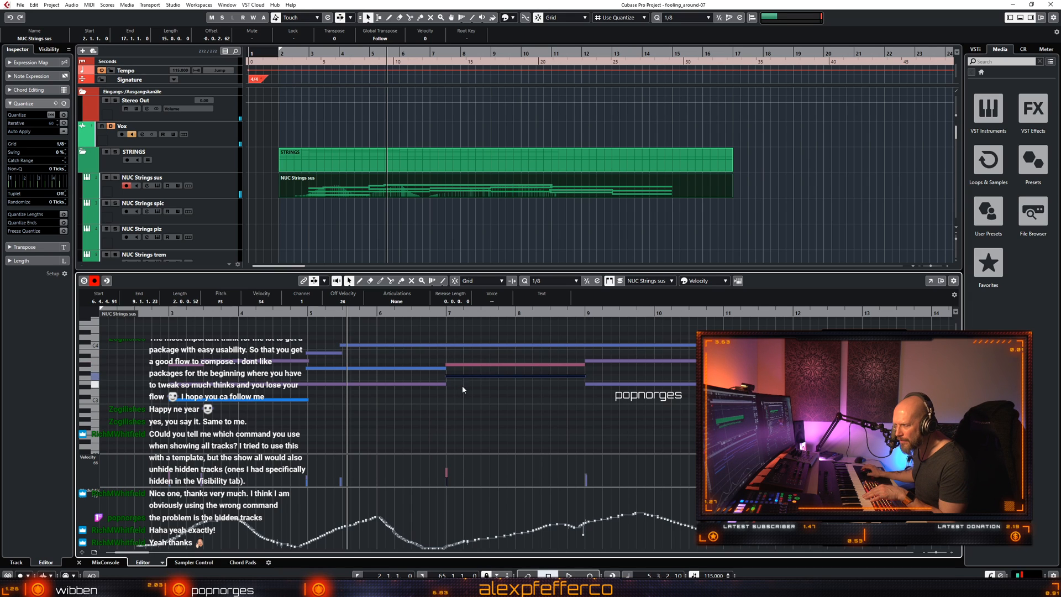
pyautogui.click(473, 345)
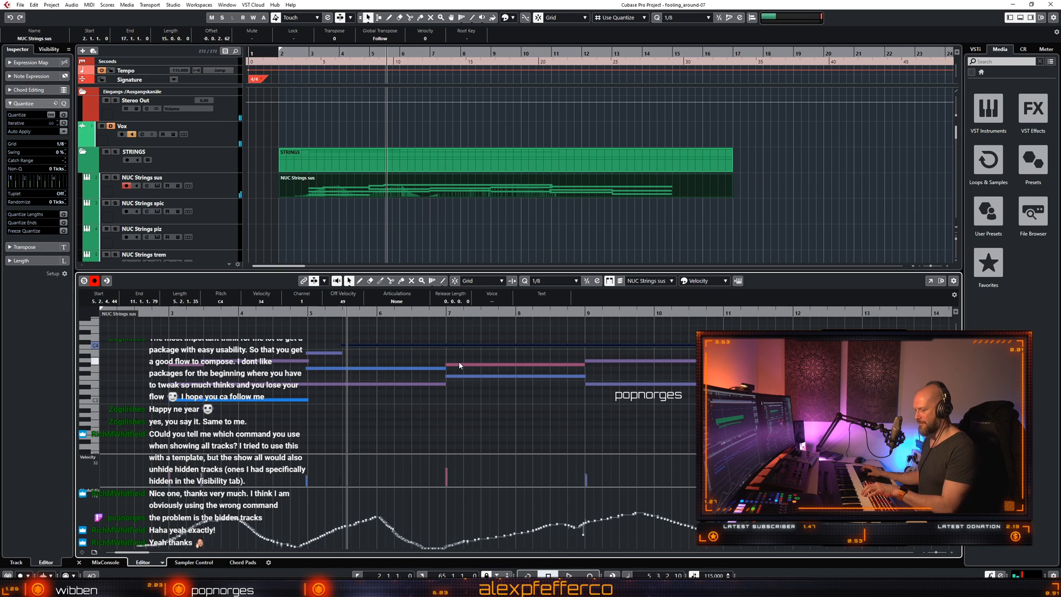
pyautogui.click(475, 365)
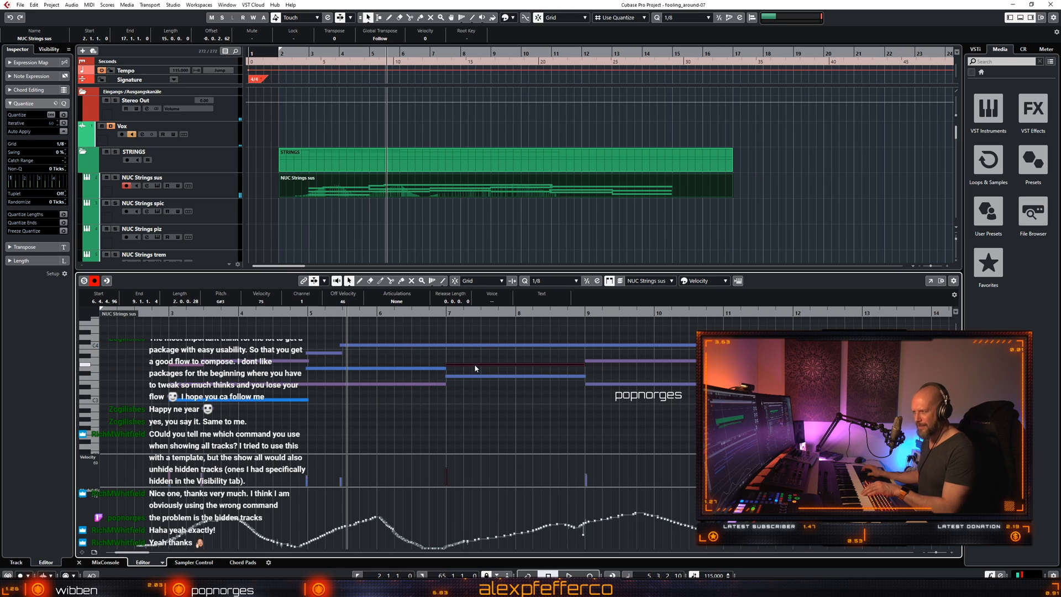
pyautogui.click(477, 347)
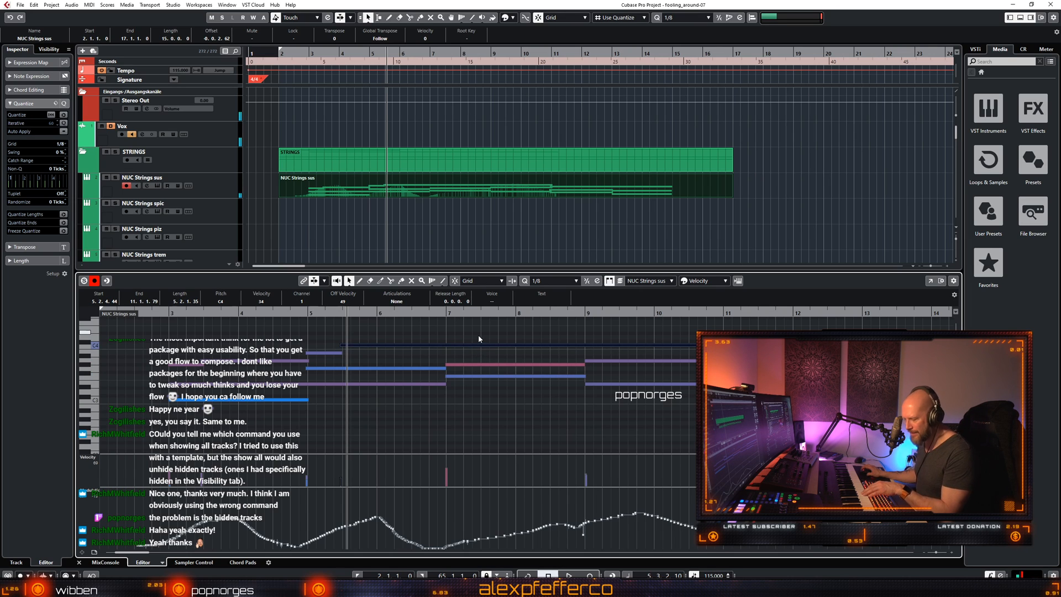
pyautogui.click(478, 333)
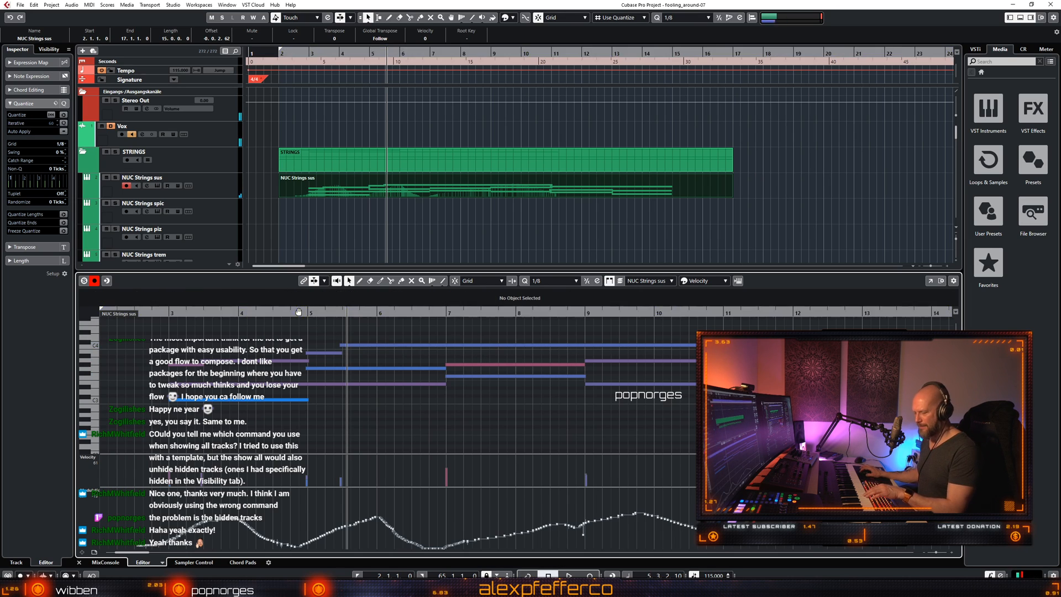
# Select the BSS CBass sus track and record two held contrabass notes from bar 5 to bar 9.
pyautogui.press('space')
pyautogui.scroll(-5, 355, 121)
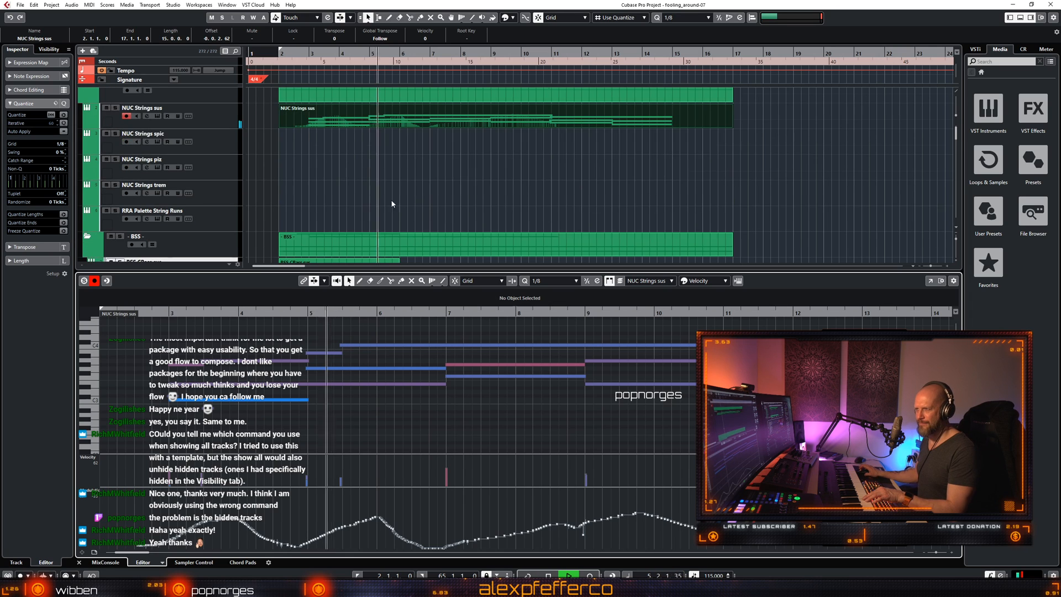
pyautogui.click(357, 126)
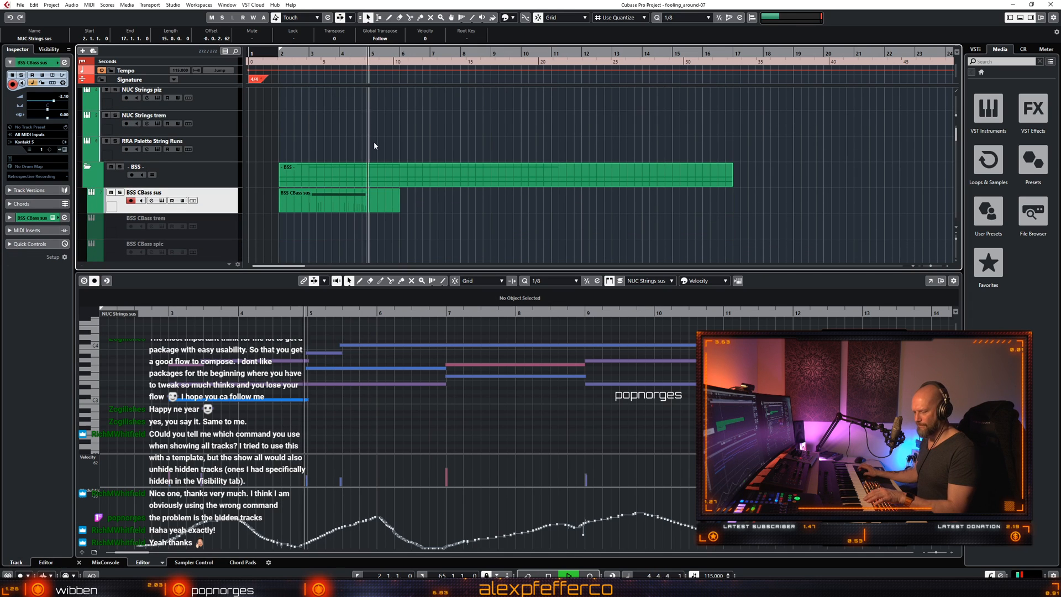
pyautogui.press('KP_Multiply')
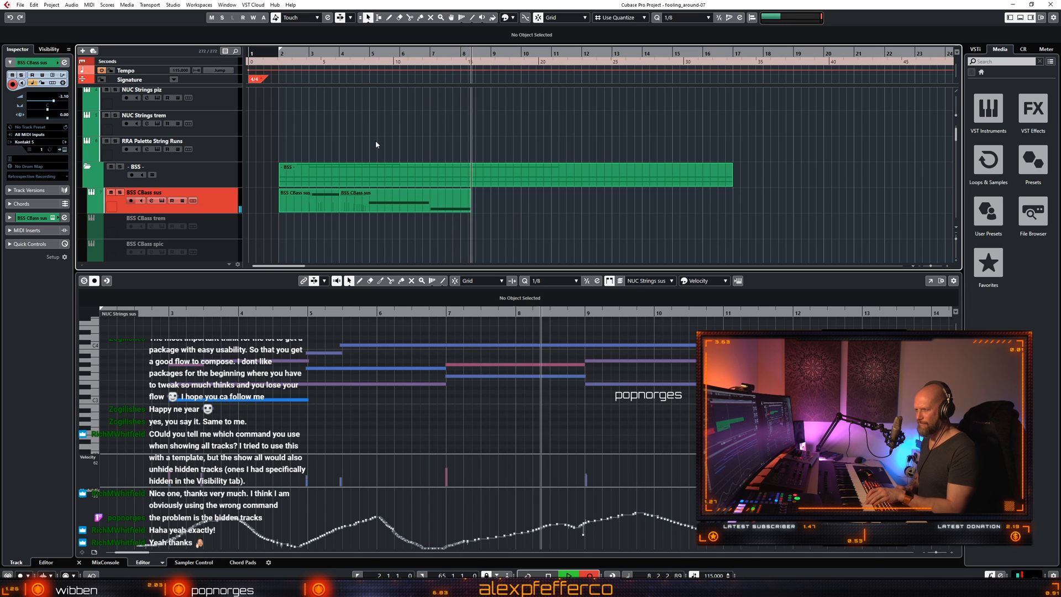
pyautogui.press('space')
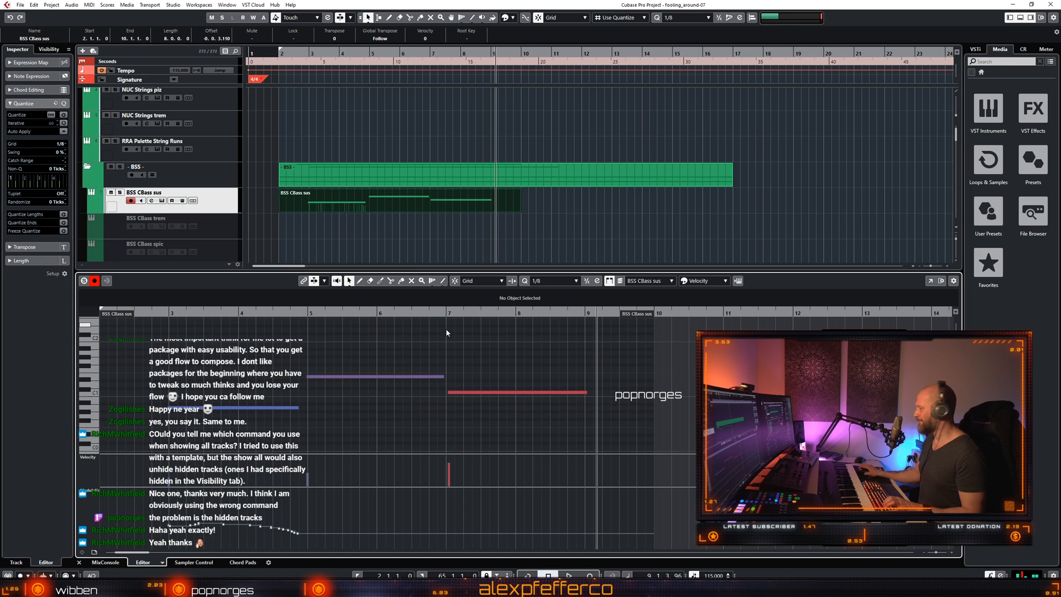
# Extend the first contrabass note, A0, to the start of bar 5 and play back from bar 3.
pyautogui.click(277, 408)
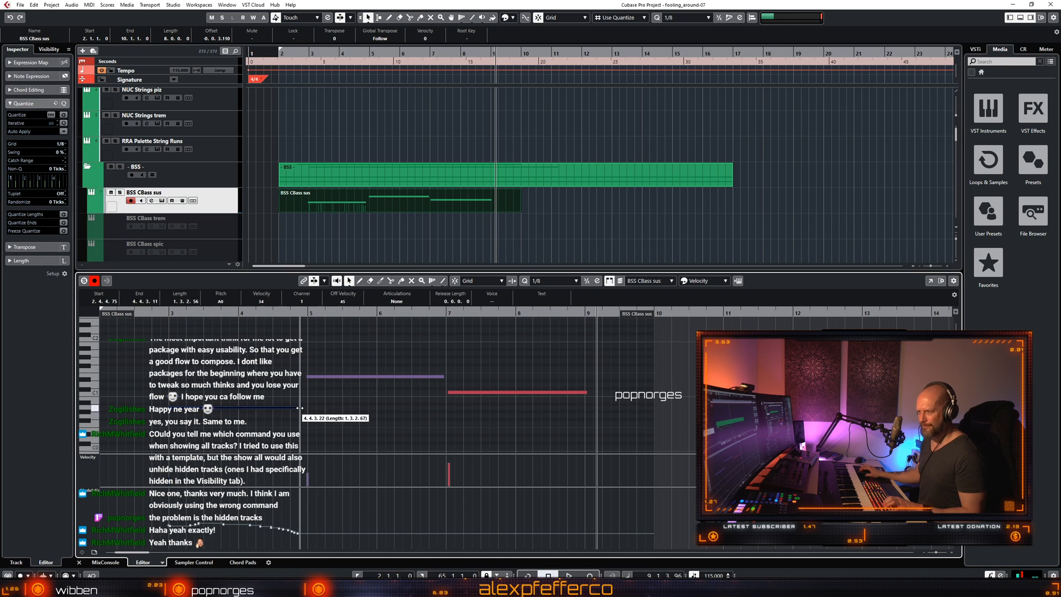
pyautogui.click(165, 313)
pyautogui.press('space')
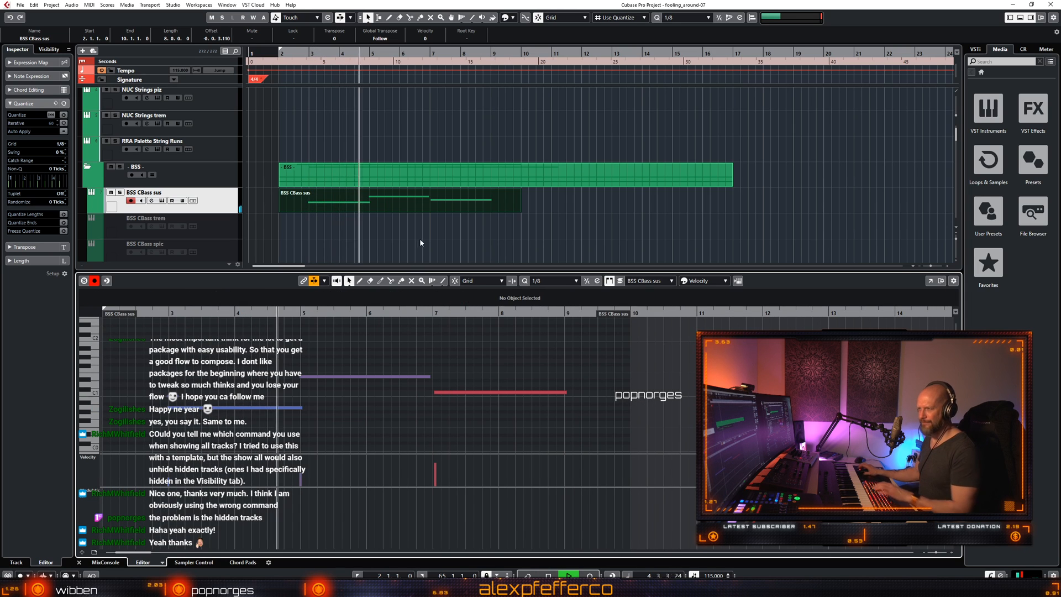
# Stop playback, open the NUC Strings sus and BSS CBass sus parts together in the editor and enlarge the editor.
pyautogui.scroll(3, 420, 240)
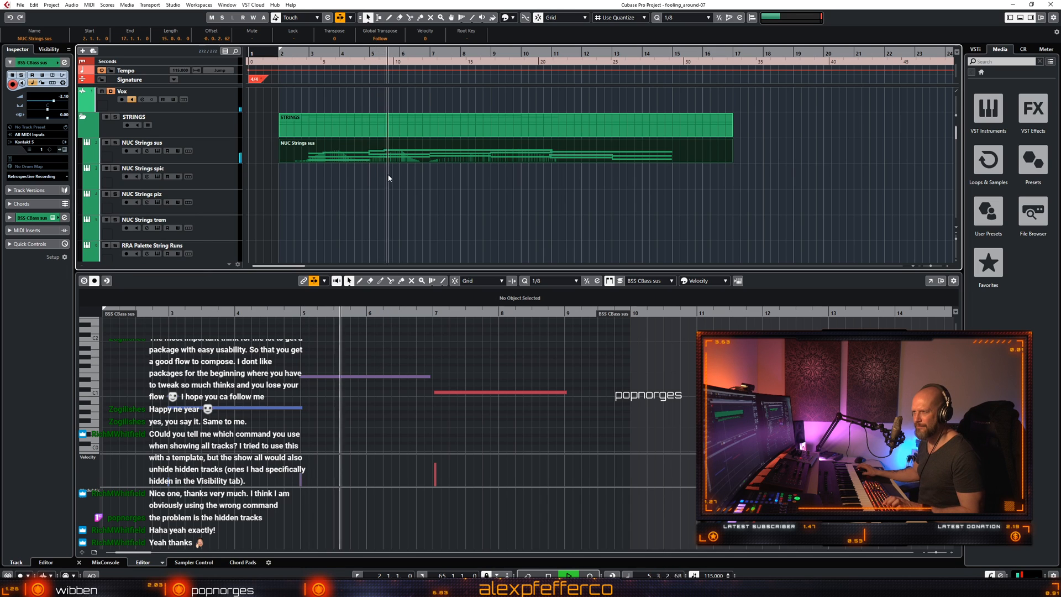
pyautogui.press('space')
pyautogui.scroll(-3, 388, 178)
pyautogui.click(373, 199)
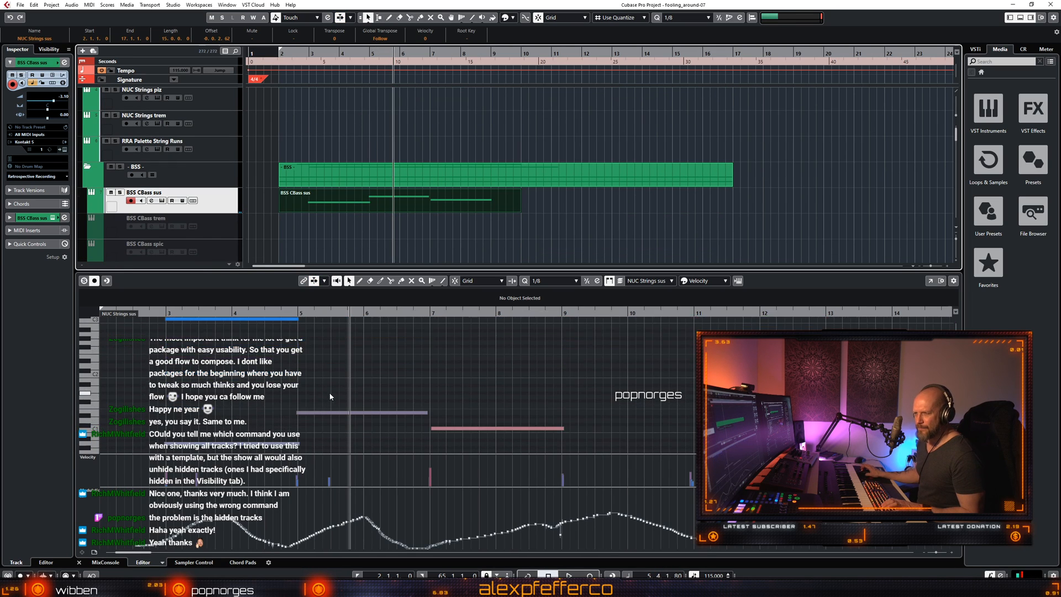
pyautogui.moveTo(329, 273); pyautogui.dragTo(329, 206)
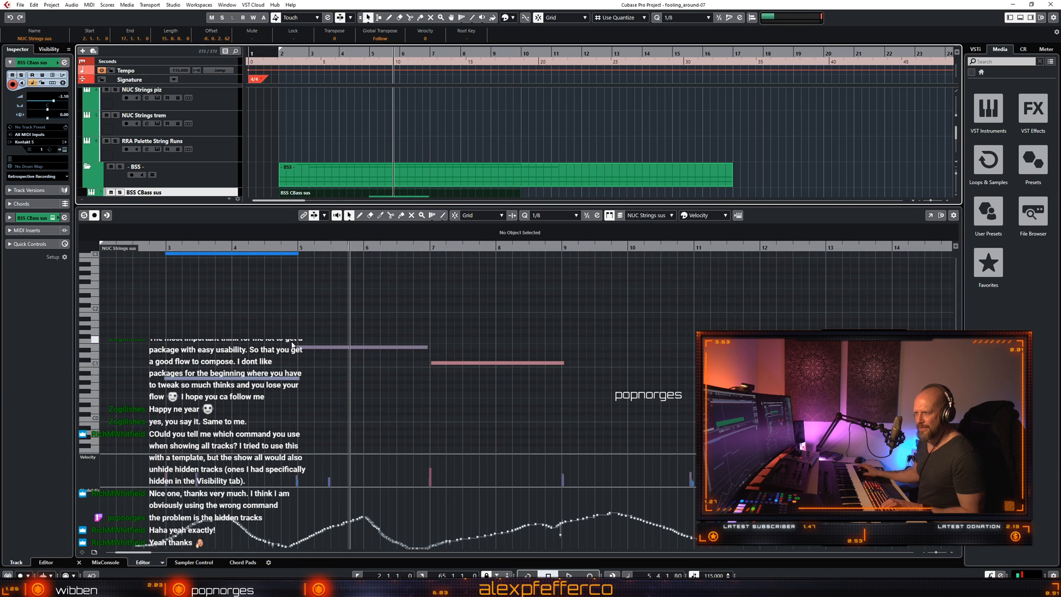
# Audition the E3 and G3 notes of the string chord at bar 5.
pyautogui.scroll(3, 292, 345)
pyautogui.click(314, 319)
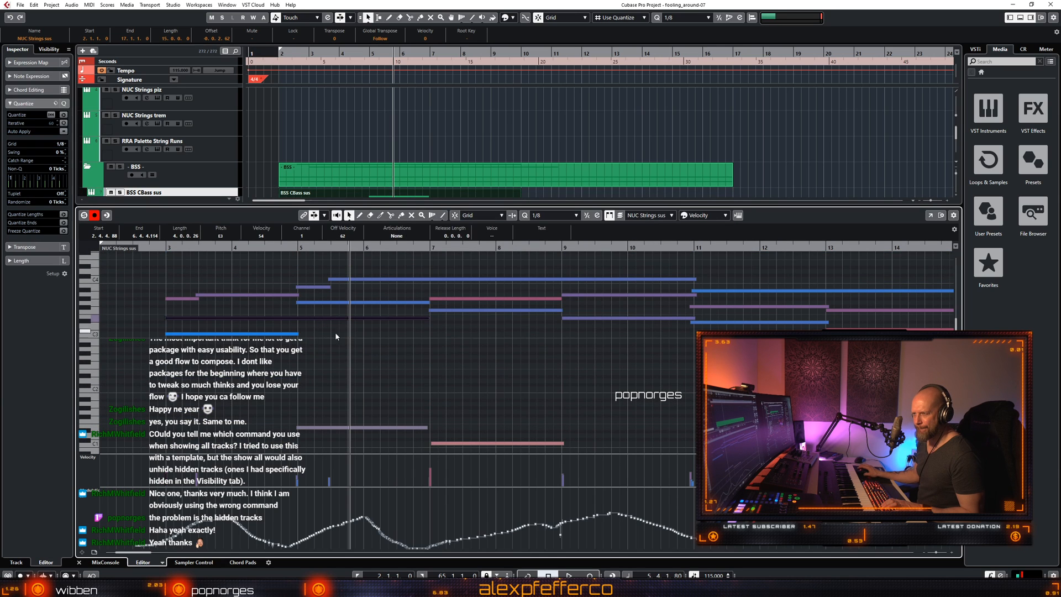
pyautogui.click(320, 310)
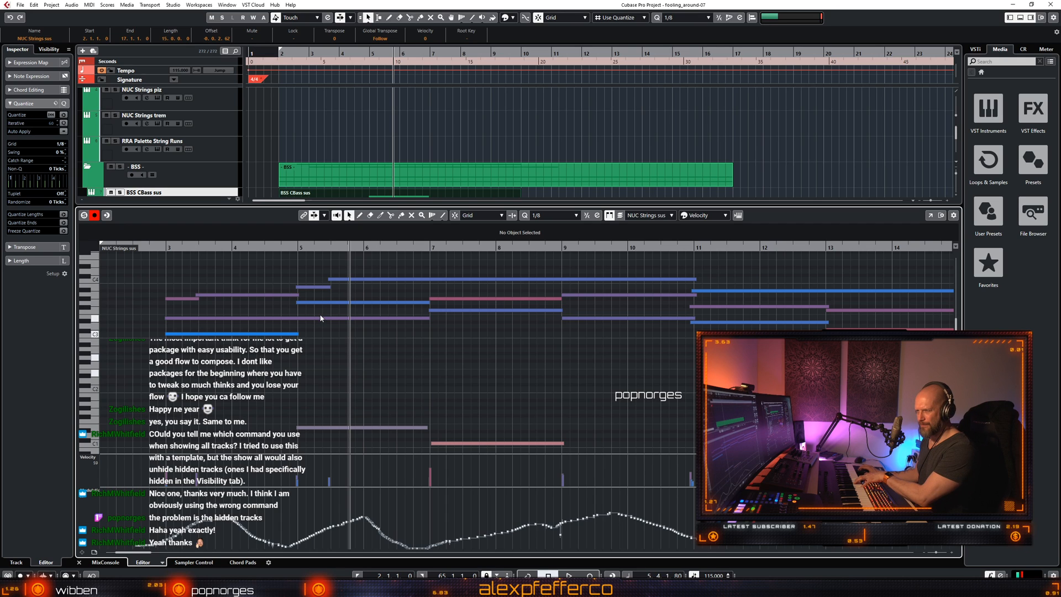
pyautogui.click(313, 303)
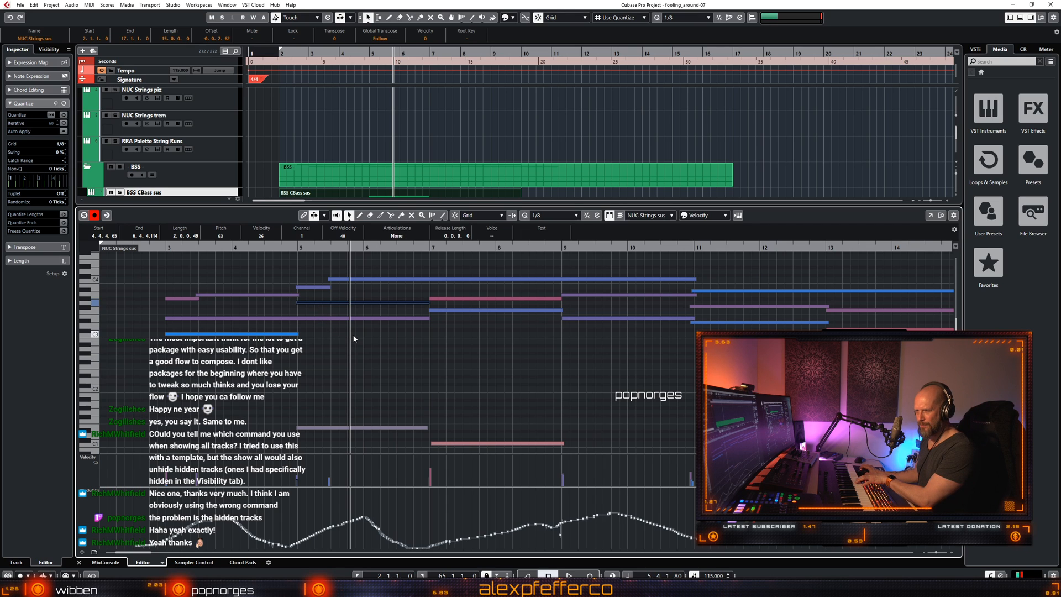
# Raise the contrabass note at bar 5 to G1 and listen to it from just before bar 5 and from bar 3.
pyautogui.scroll(-3, 317, 350)
pyautogui.click(317, 348)
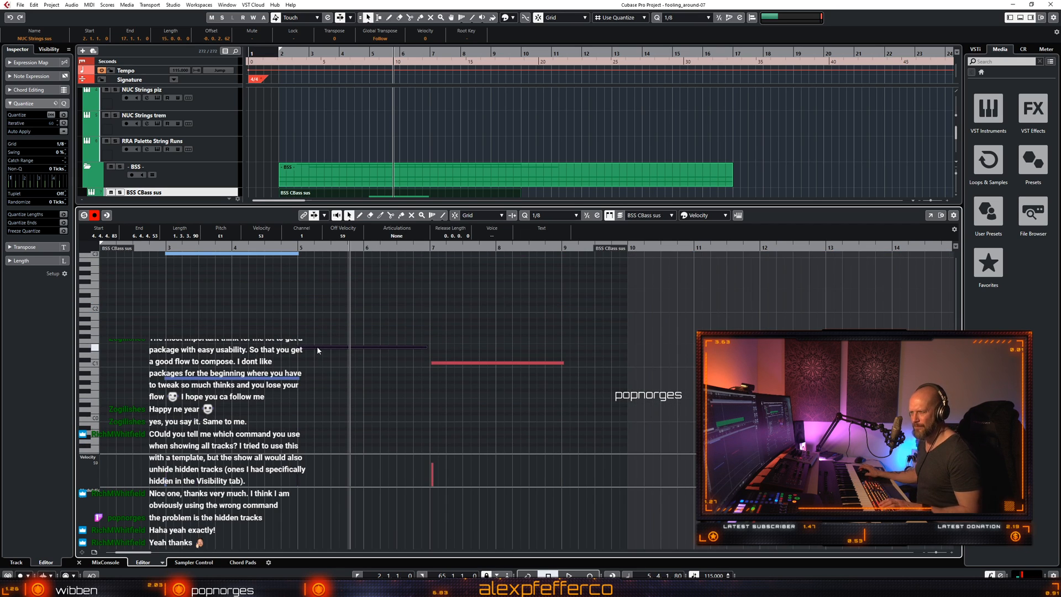
pyautogui.press('Up')
pyautogui.press('Up')
pyautogui.press('Up')
pyautogui.click(293, 247)
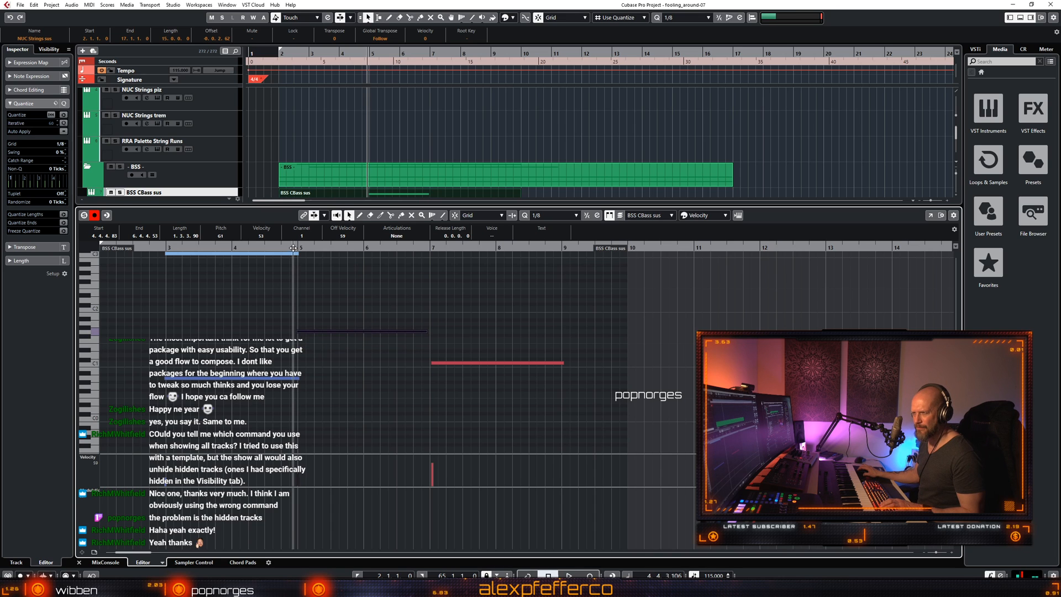
pyautogui.press('space')
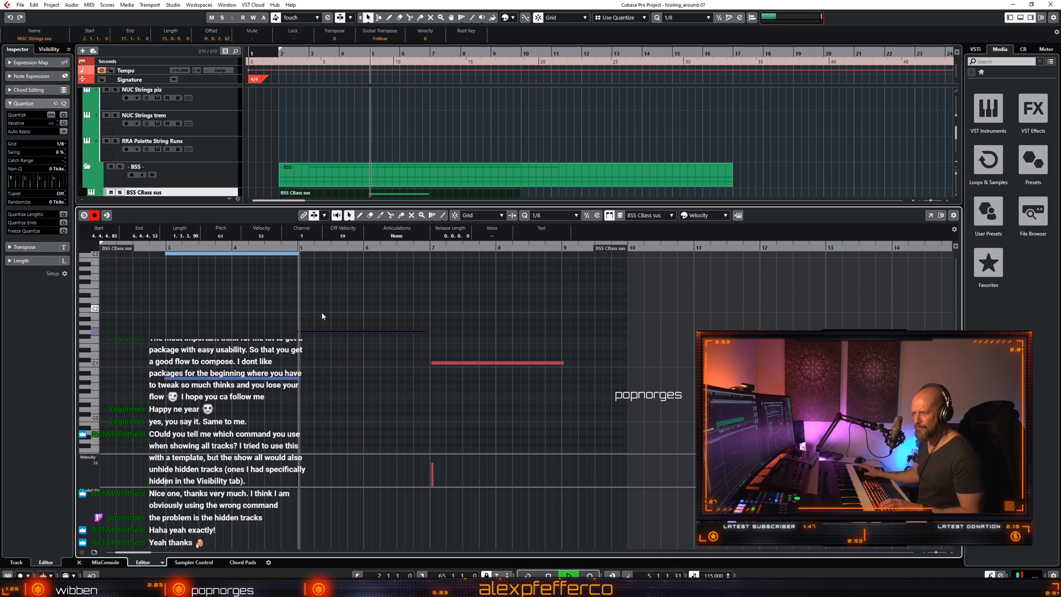
pyautogui.click(164, 247)
pyautogui.scroll(3, 324, 348)
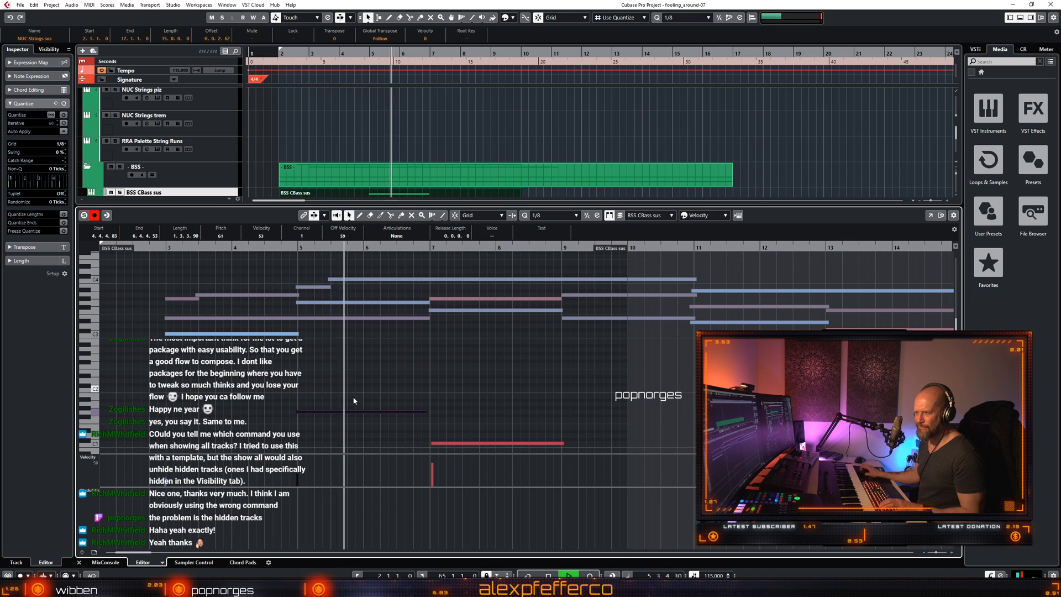
pyautogui.press('space')
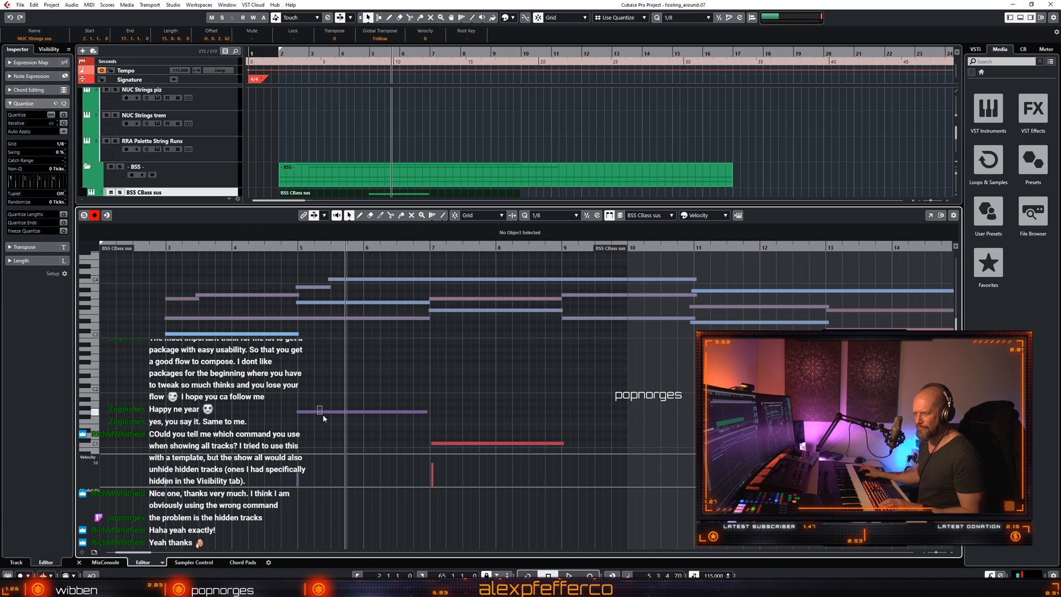
# Lower the bar 5 contrabass note to A0, play from just before bar 5 and clear the note selection.
pyautogui.scroll(-3, 329, 409)
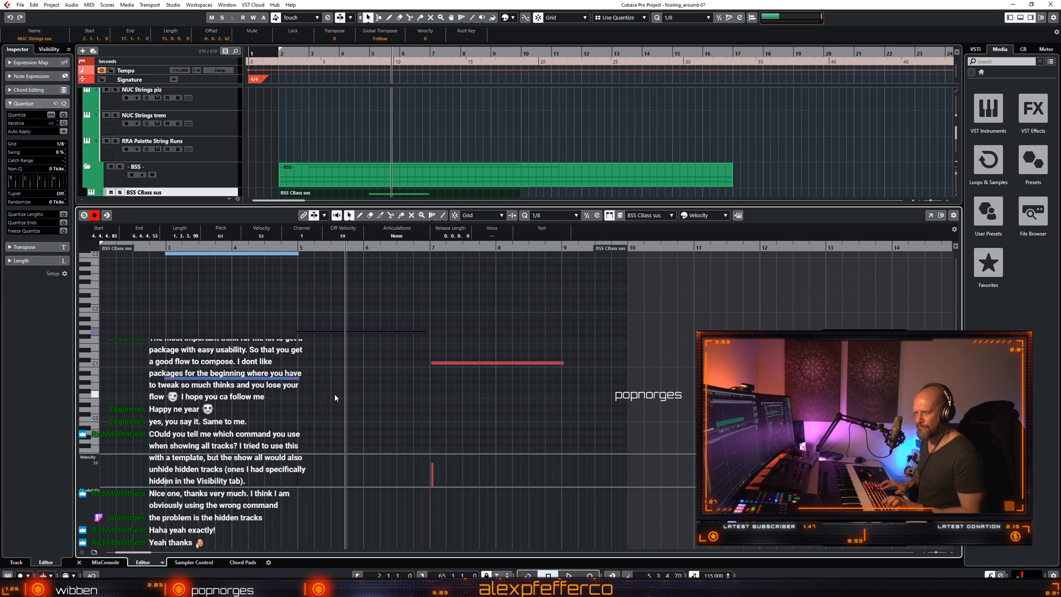
pyautogui.press('Down')
pyautogui.press('Down')
pyautogui.press('Down')
pyautogui.press('Down')
pyautogui.press('Down')
pyautogui.press('Down')
pyautogui.press('Down')
pyautogui.press('Down')
pyautogui.press('Down')
pyautogui.press('Down')
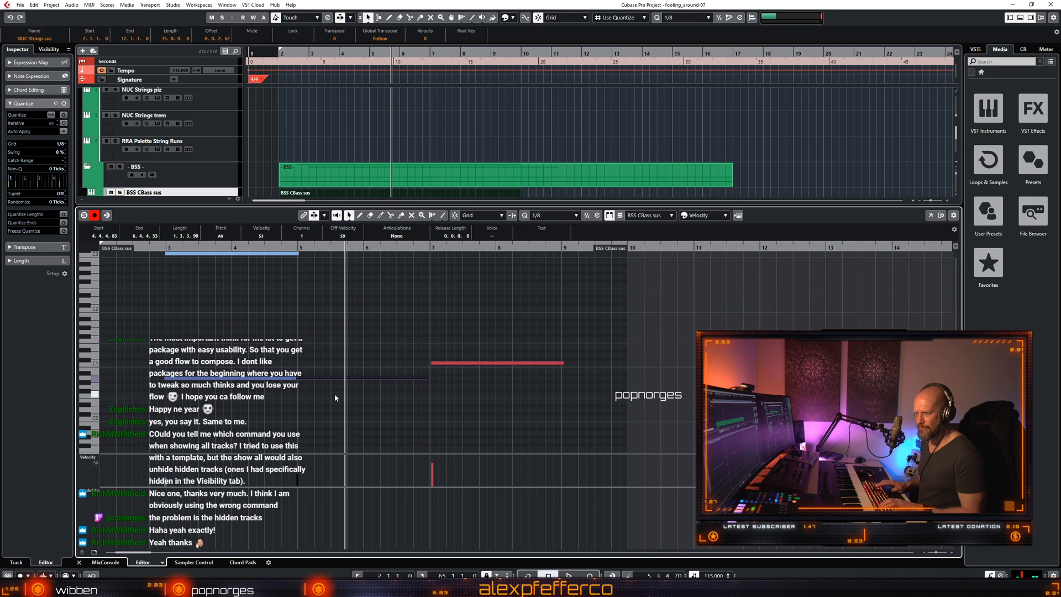
pyautogui.click(293, 248)
pyautogui.scroll(2, 343, 321)
pyautogui.click(355, 414)
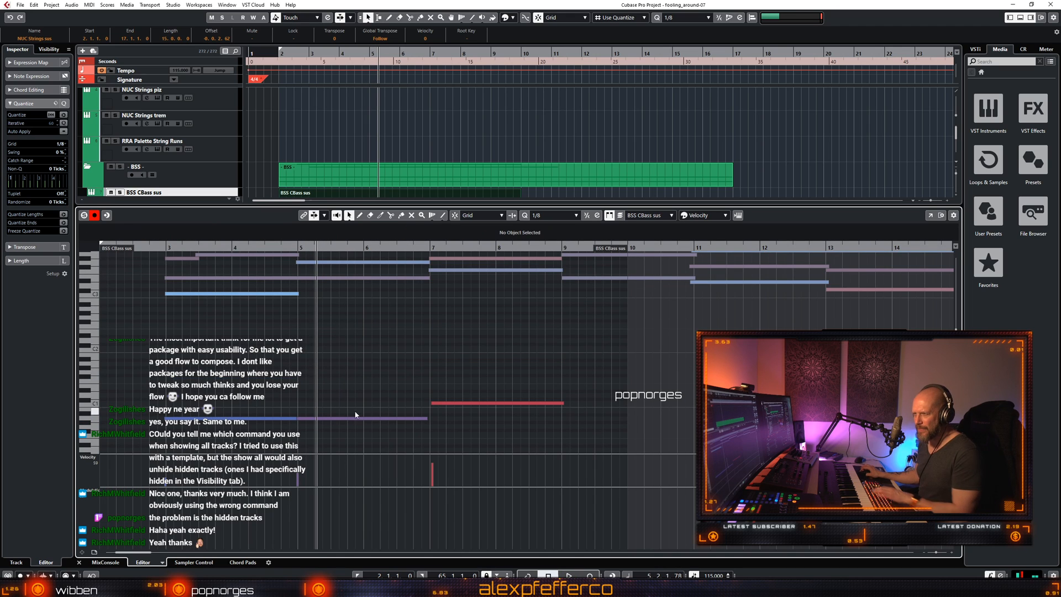
# Delete the contrabass note at bar 5 and punch in a replacement held from bar 5 to bar 7.
pyautogui.click(360, 419)
pyautogui.press('Right')
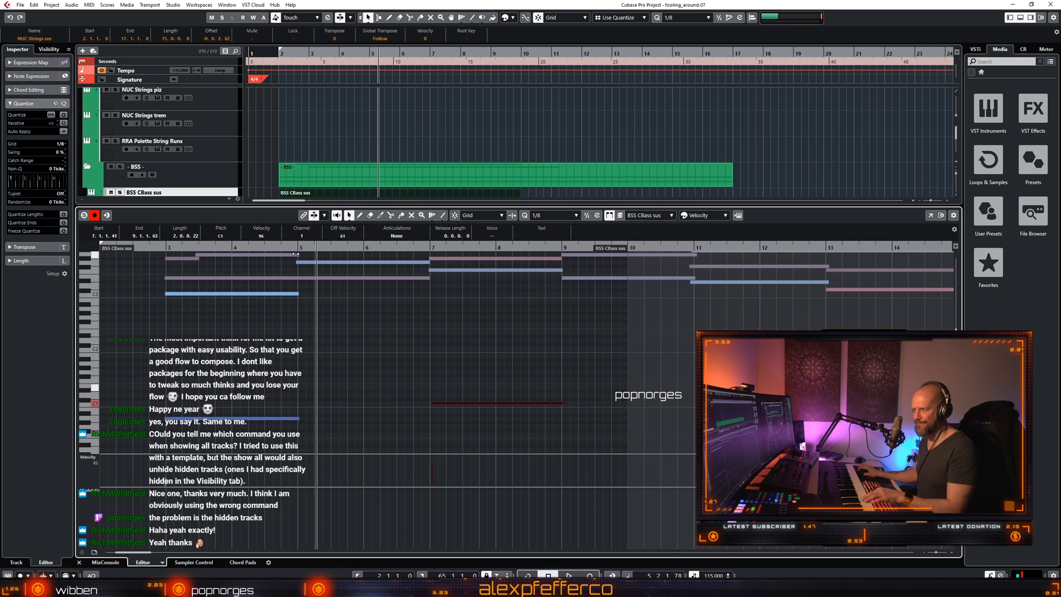
pyautogui.press('space')
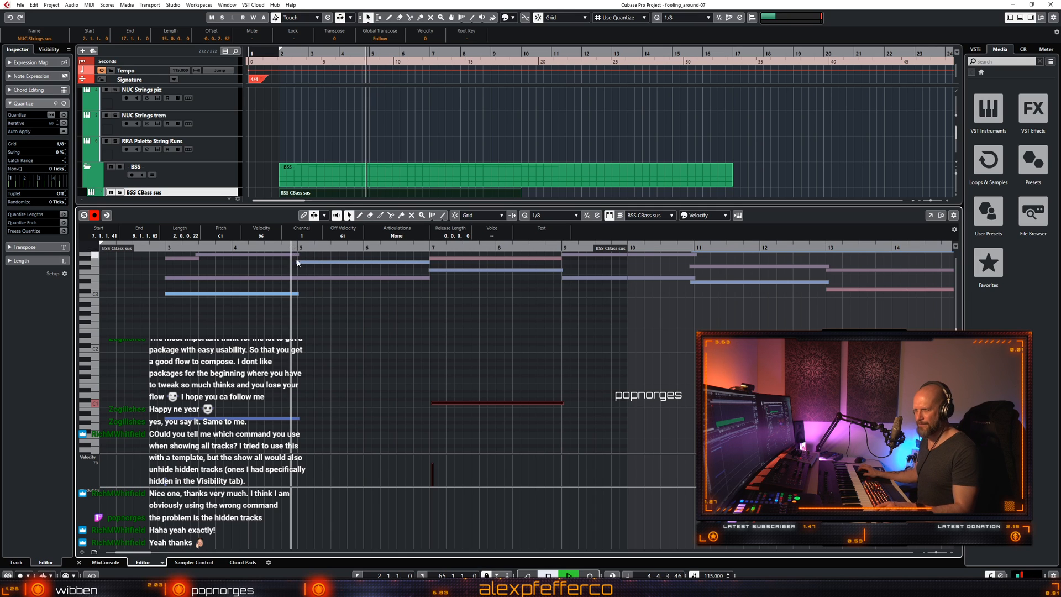
pyautogui.press('KP_Multiply')
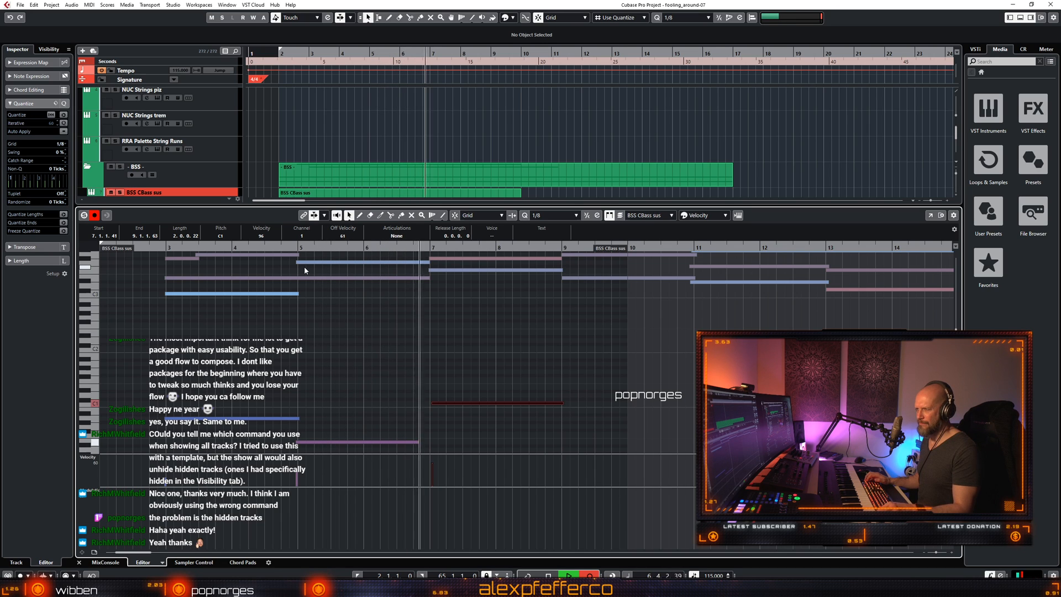
pyautogui.press('KP_Multiply')
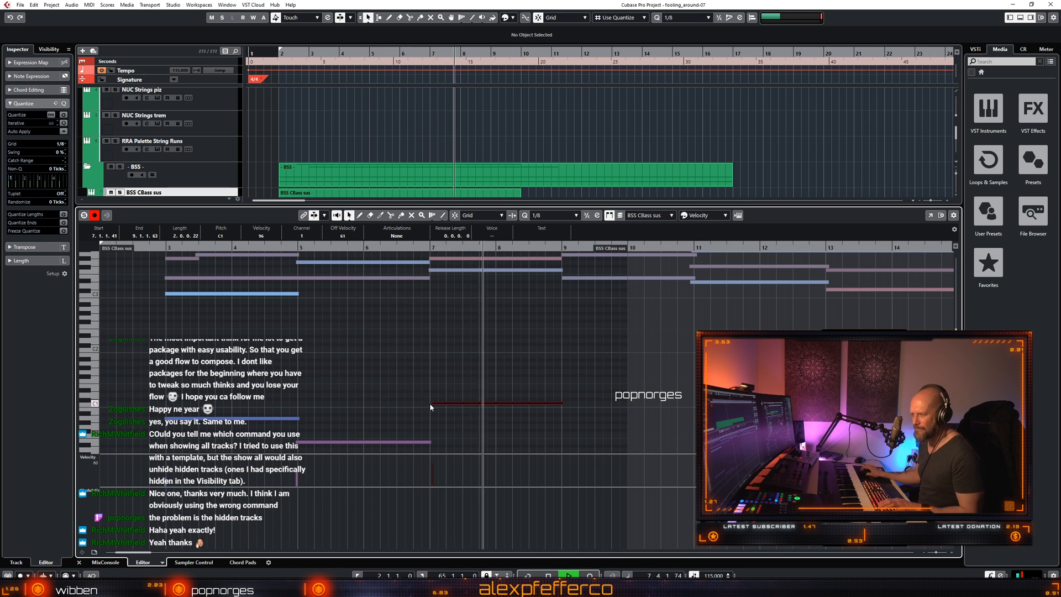
pyautogui.press('space')
# Transpose the newly recorded bar 5 contrabass note up an octave to E1 and play back from bar 3.
pyautogui.scroll(-2, 387, 382)
pyautogui.click(358, 402)
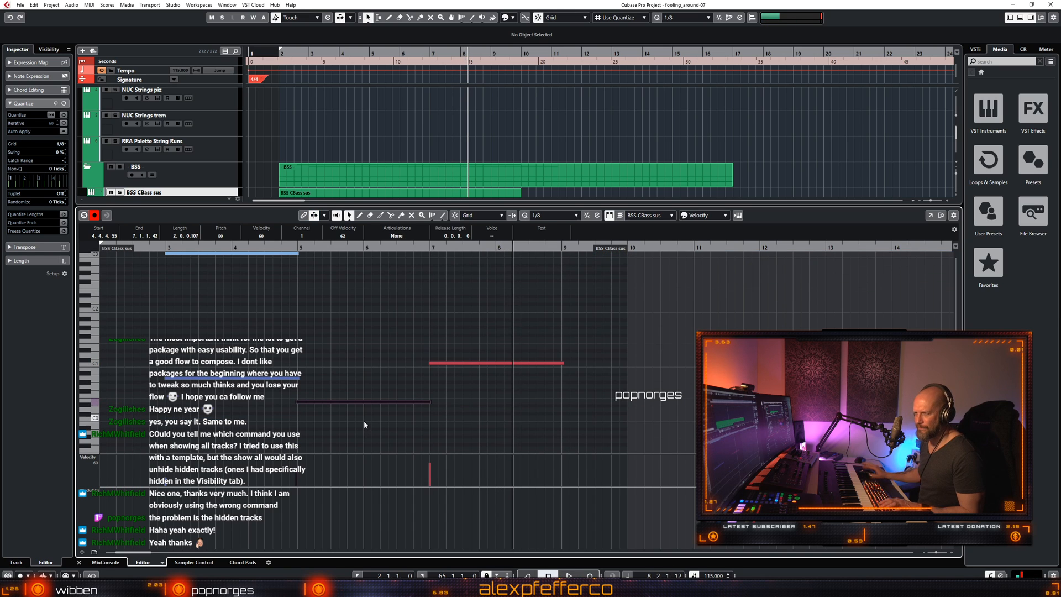
pyautogui.click(166, 249)
pyautogui.press('space')
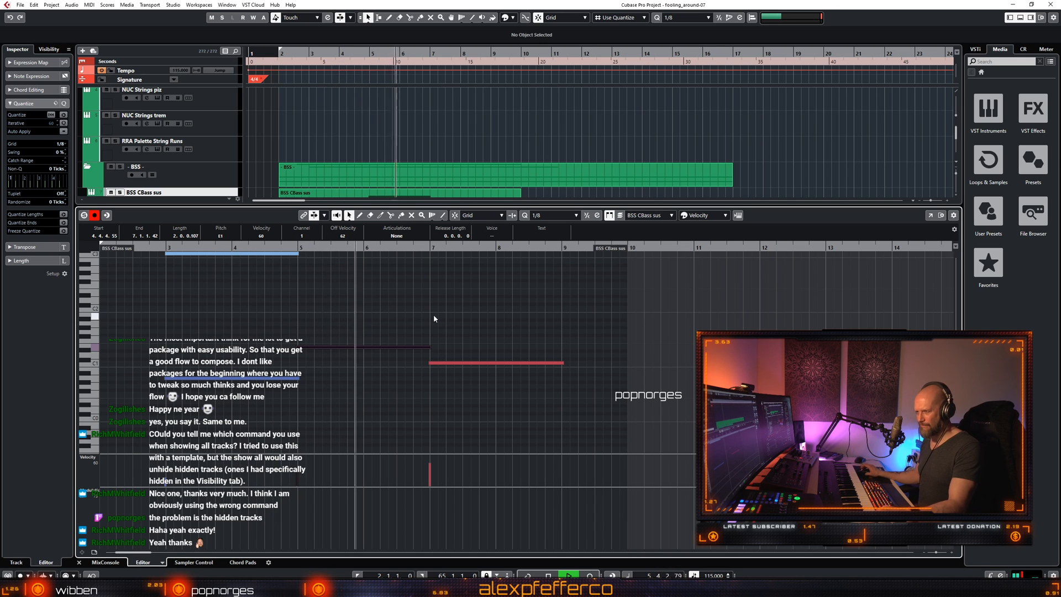
pyautogui.scroll(3, 464, 330)
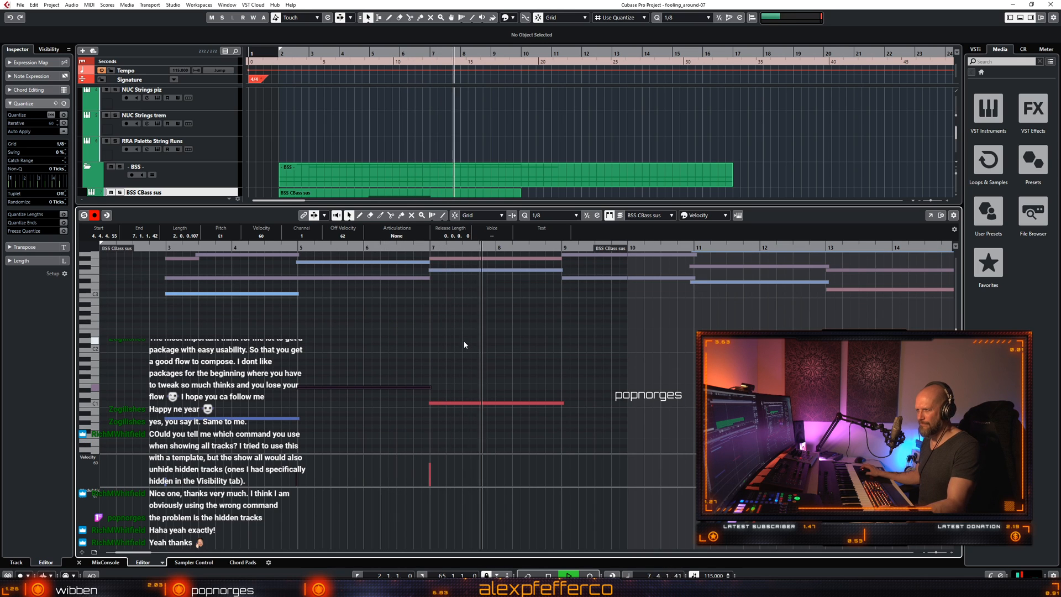
# Stop playback and audition the F3, G#3 and C4 notes of the NUC Strings sus chord at bar 7.
pyautogui.press('space')
pyautogui.scroll(3, 486, 343)
pyautogui.click(445, 299)
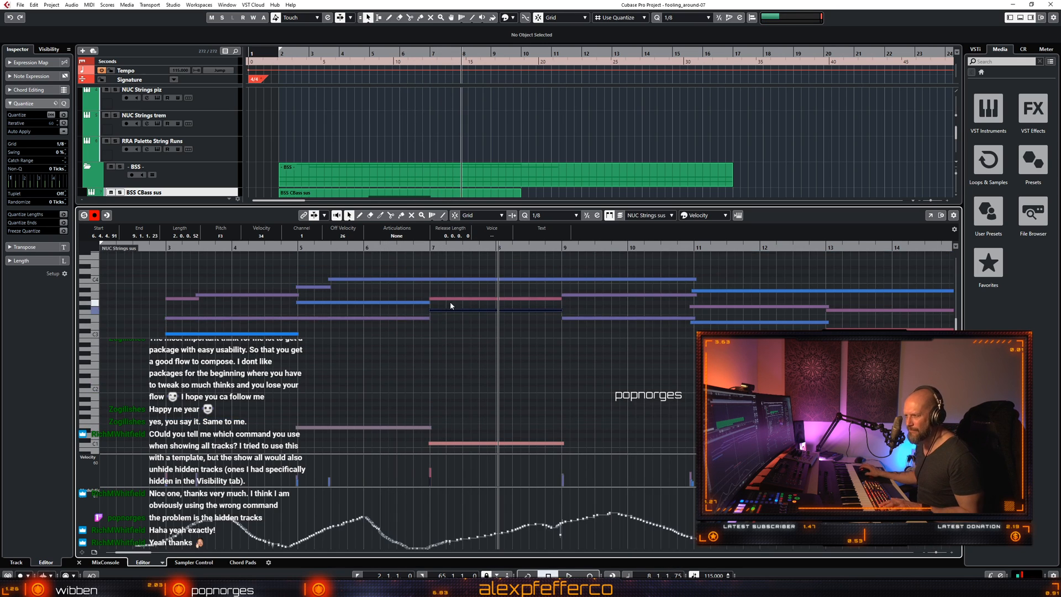
pyautogui.click(436, 310)
pyautogui.click(440, 279)
pyautogui.click(436, 299)
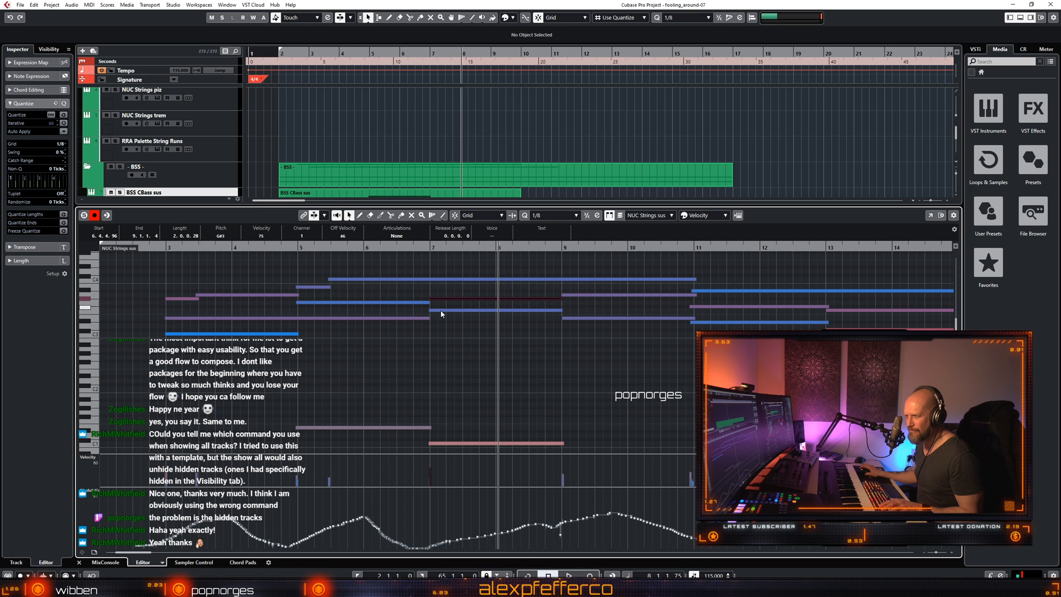
# Delete the contrabass note at bar 7 and audition the string chord notes F3, G#3 and C4 there again.
pyautogui.scroll(-3, 452, 330)
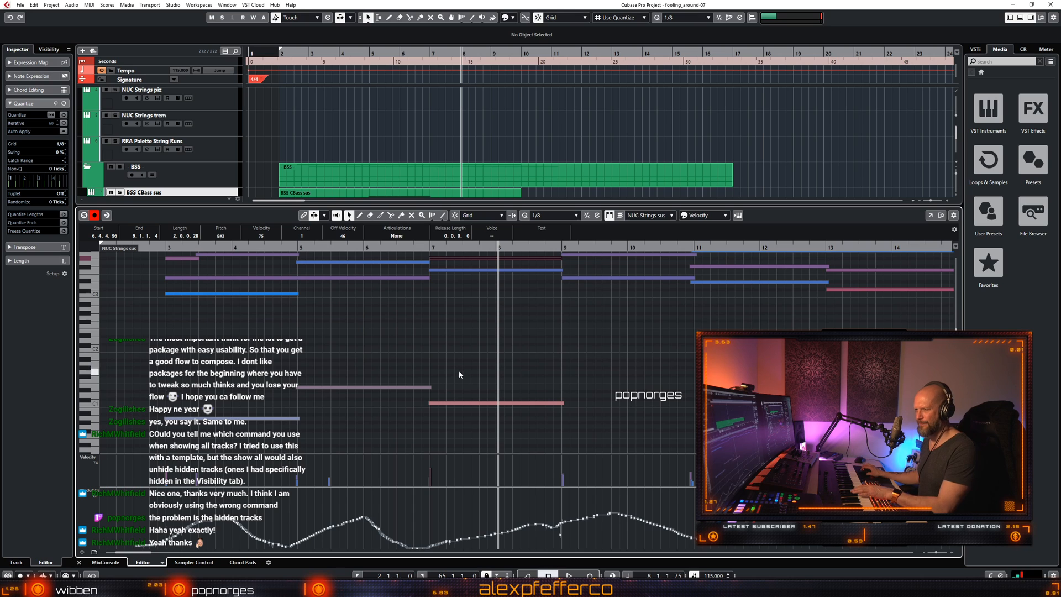
pyautogui.click(458, 370)
pyautogui.scroll(3, 444, 288)
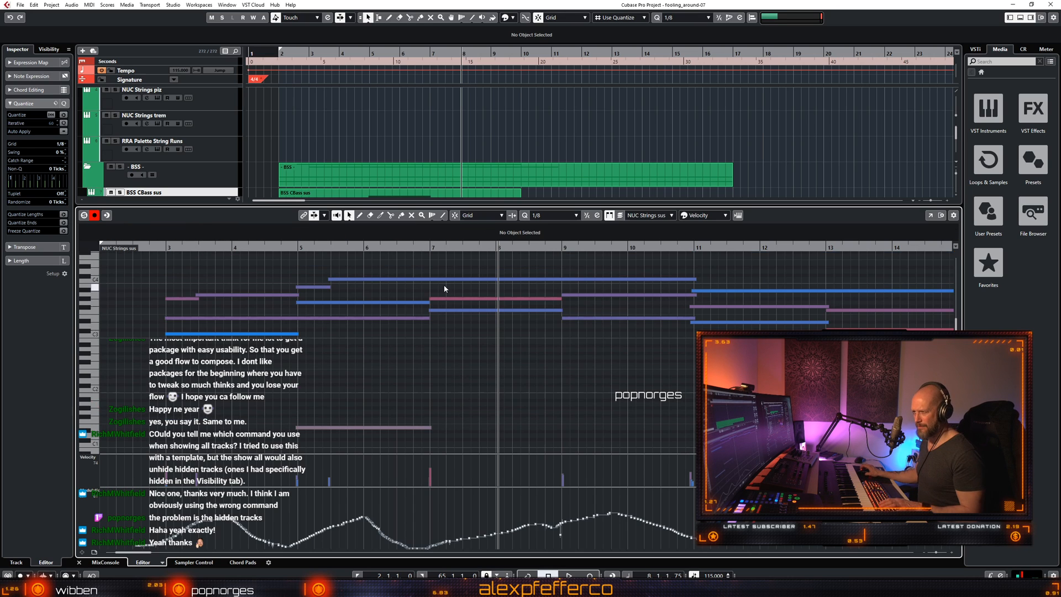
pyautogui.click(456, 309)
pyautogui.click(456, 299)
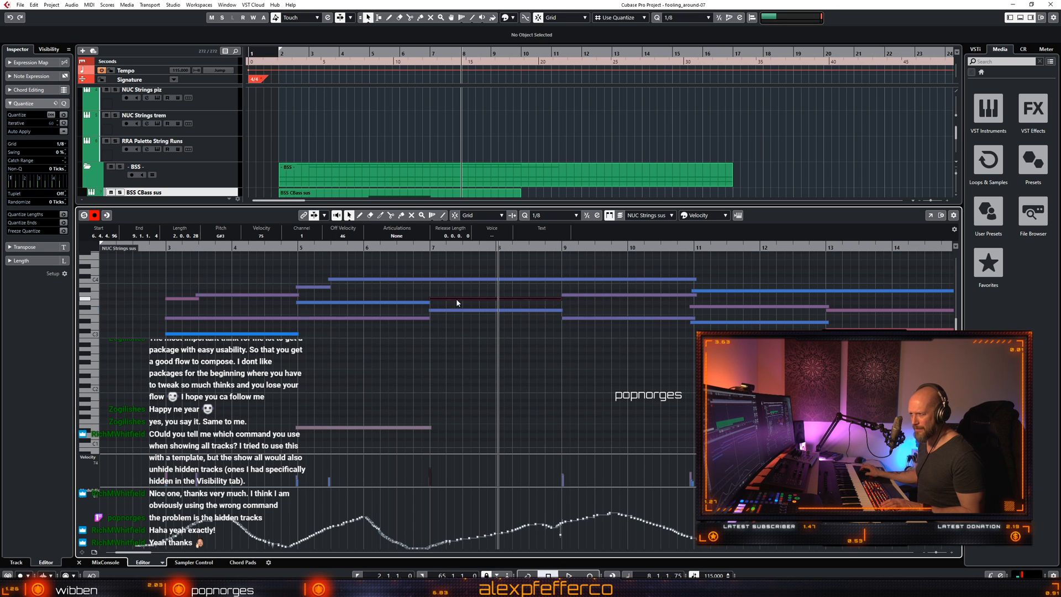
pyautogui.click(459, 279)
pyautogui.click(461, 299)
pyautogui.click(459, 310)
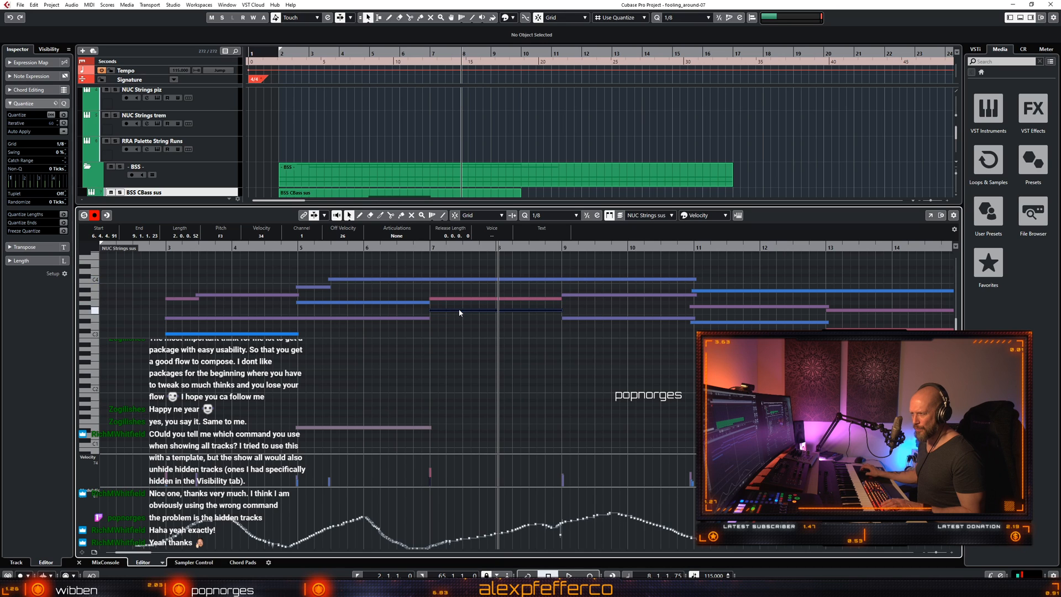
pyautogui.click(454, 299)
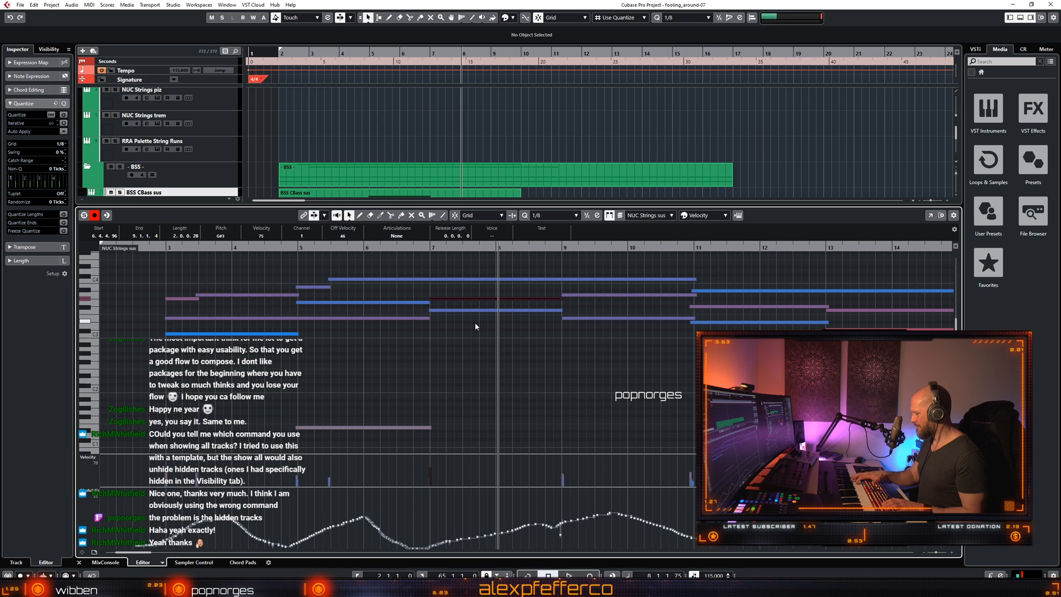
pyautogui.scroll(-3, 465, 343)
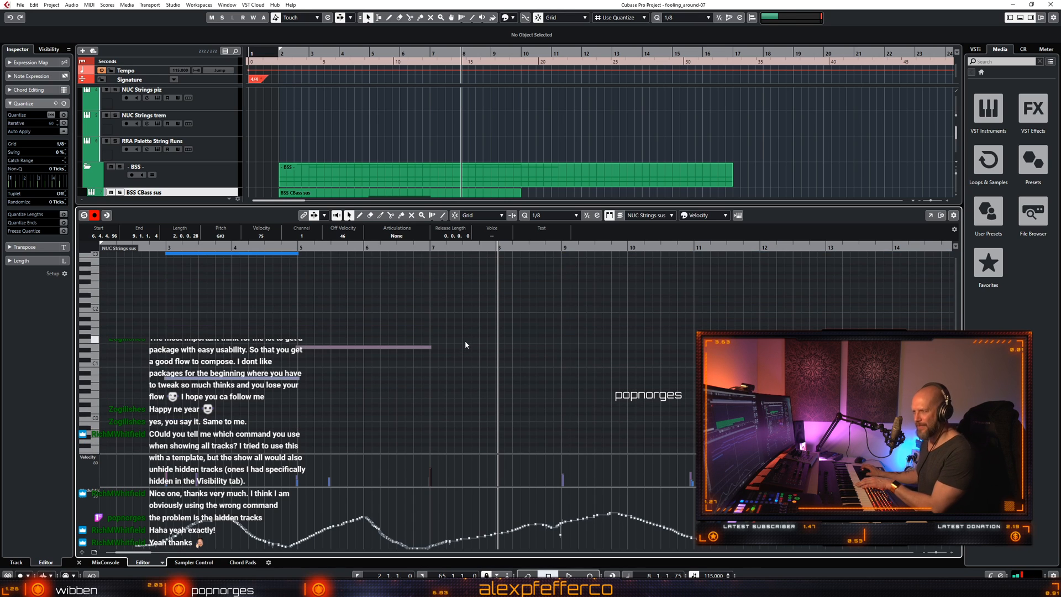
# Select the bar 5 contrabass E1 note and replay the passage leading into bar 7 against the string chords.
pyautogui.click(398, 348)
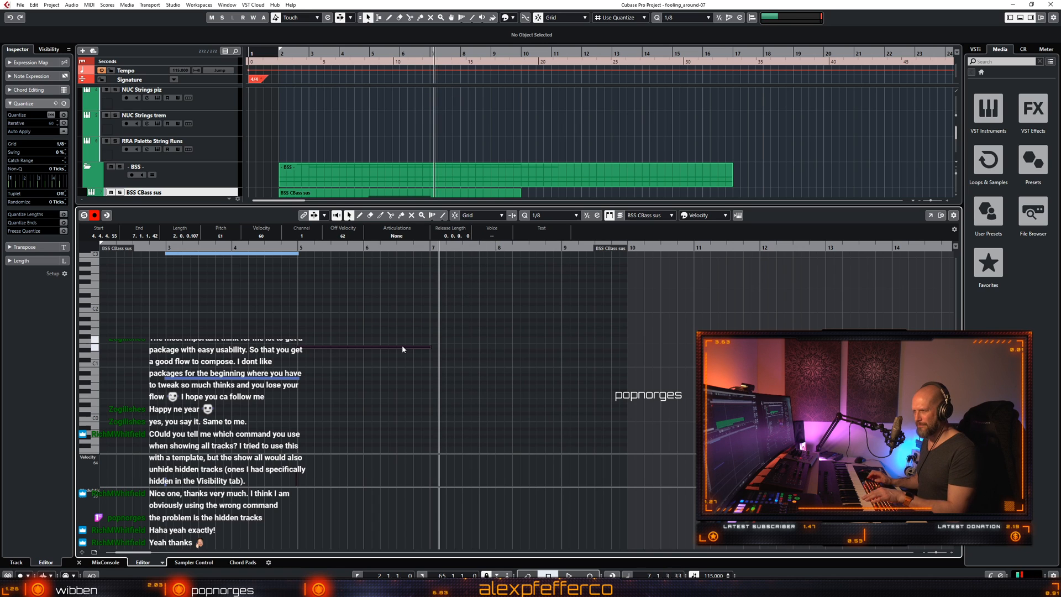
pyautogui.press('space')
pyautogui.scroll(2, 475, 341)
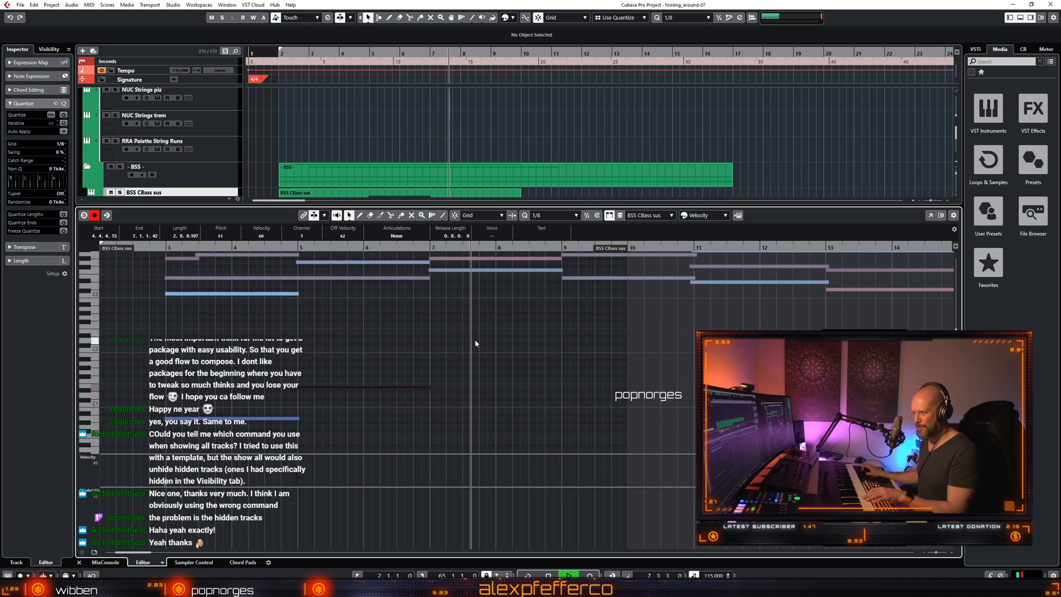
pyautogui.scroll(2, 475, 343)
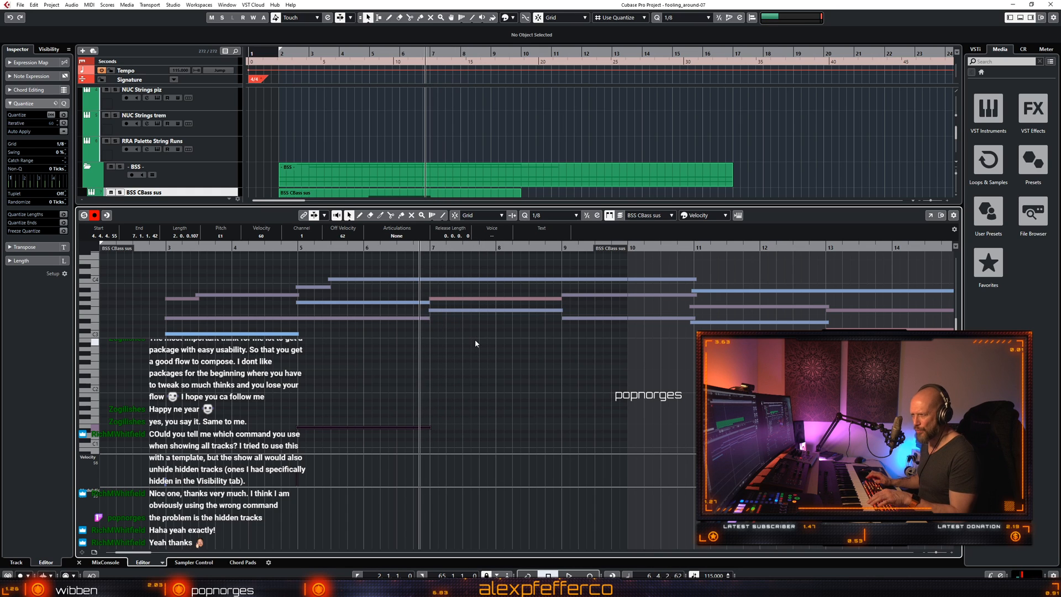
pyautogui.press('space')
pyautogui.press('space')
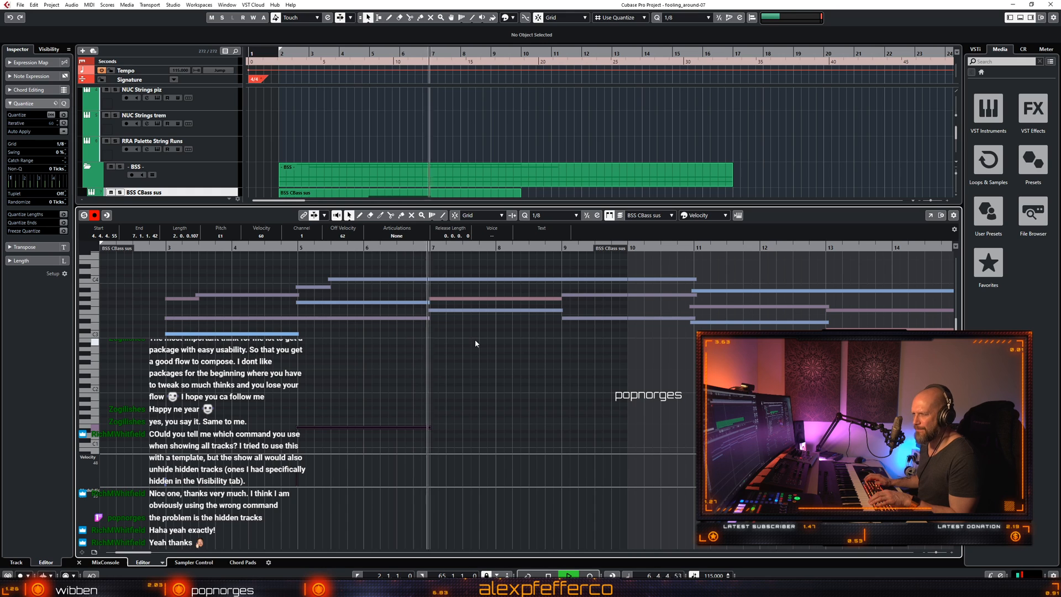
pyautogui.press('space')
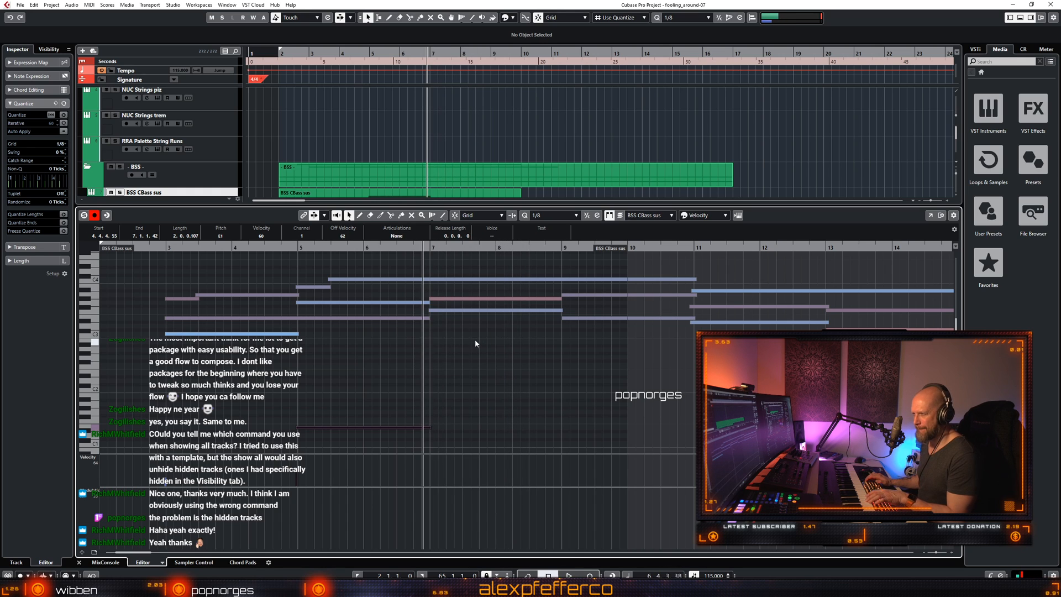
# Punch in contrabass notes F1 at bar 7, C1 at bar 8 and E1 held from bar 9 to bar 11.
pyautogui.press('space')
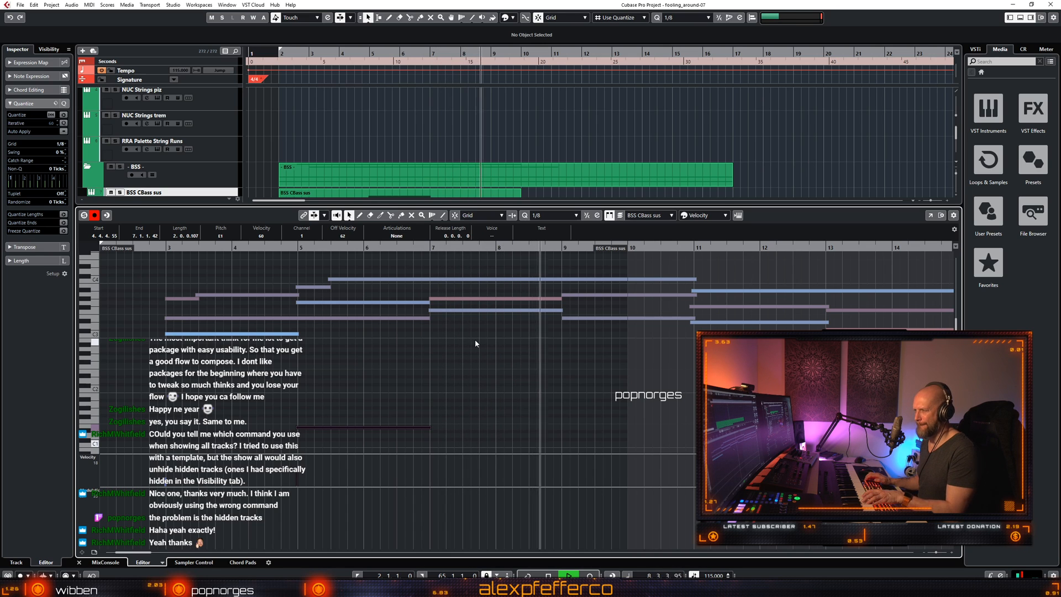
pyautogui.press('KP_Multiply')
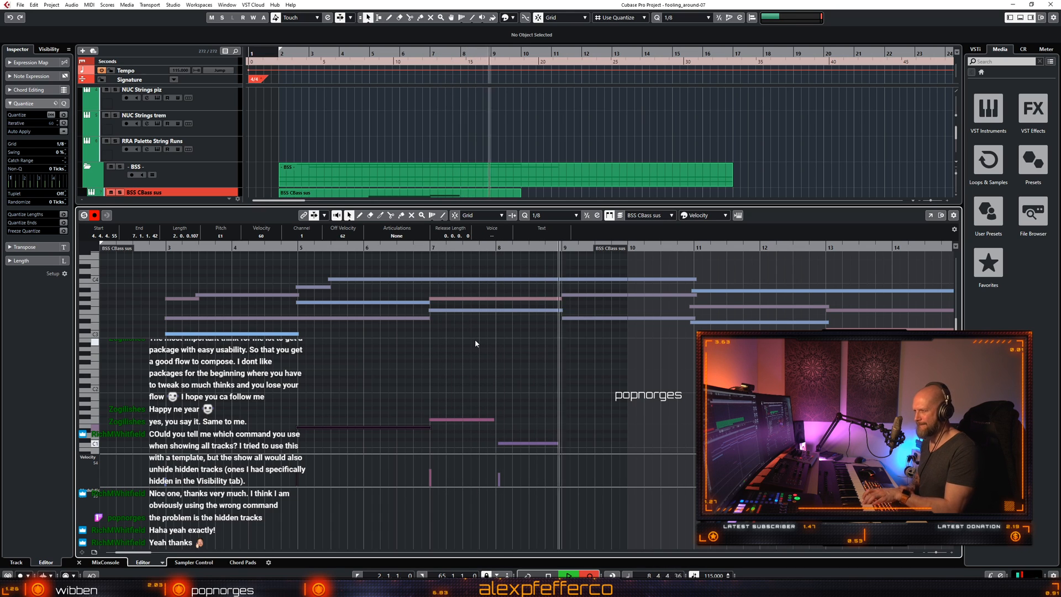
pyautogui.press('KP_Multiply')
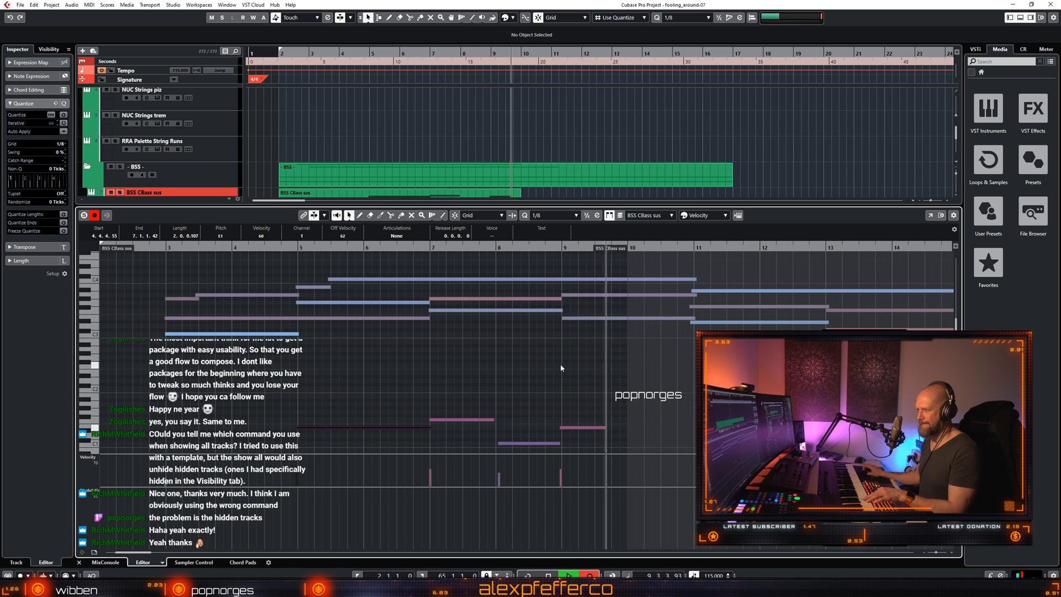
pyautogui.scroll(-3, 562, 363)
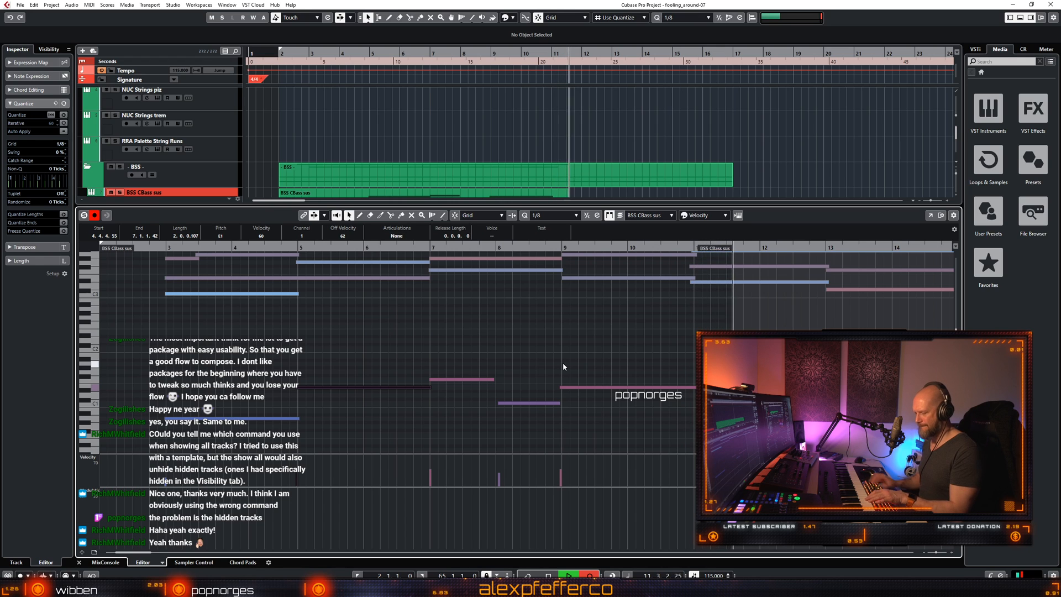
pyautogui.press('space')
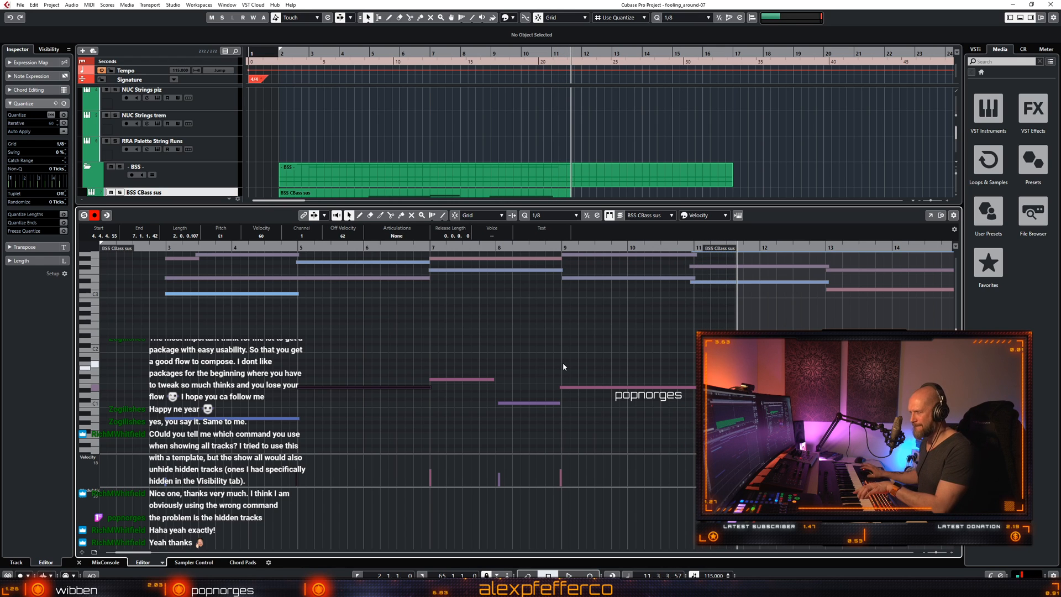
# Punch in a rising three-note contrabass run from bar 11, ending on A#1 just before bar 13.
pyautogui.scroll(2, 680, 356)
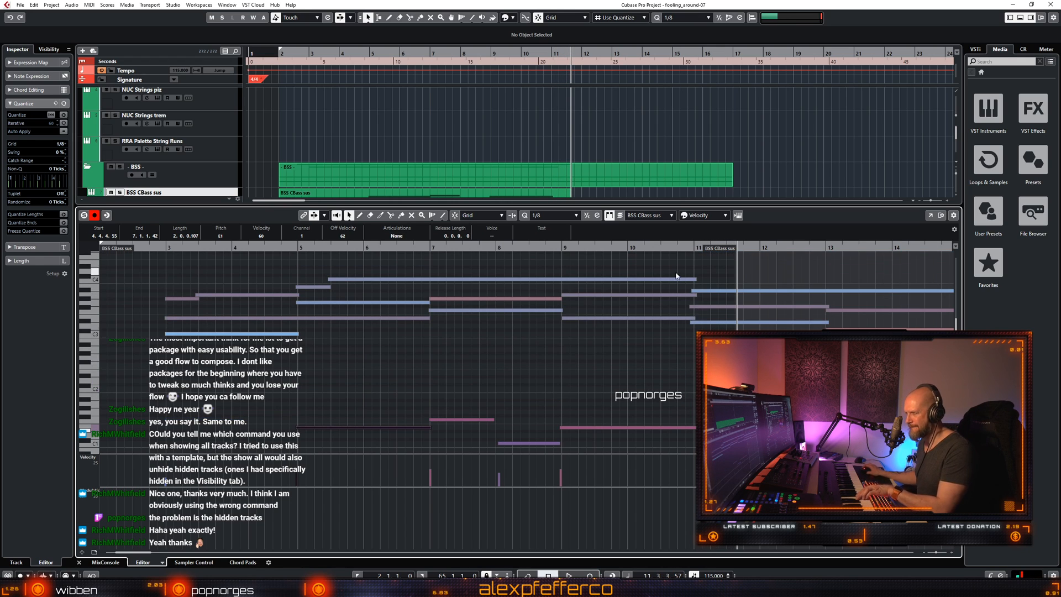
pyautogui.press('space')
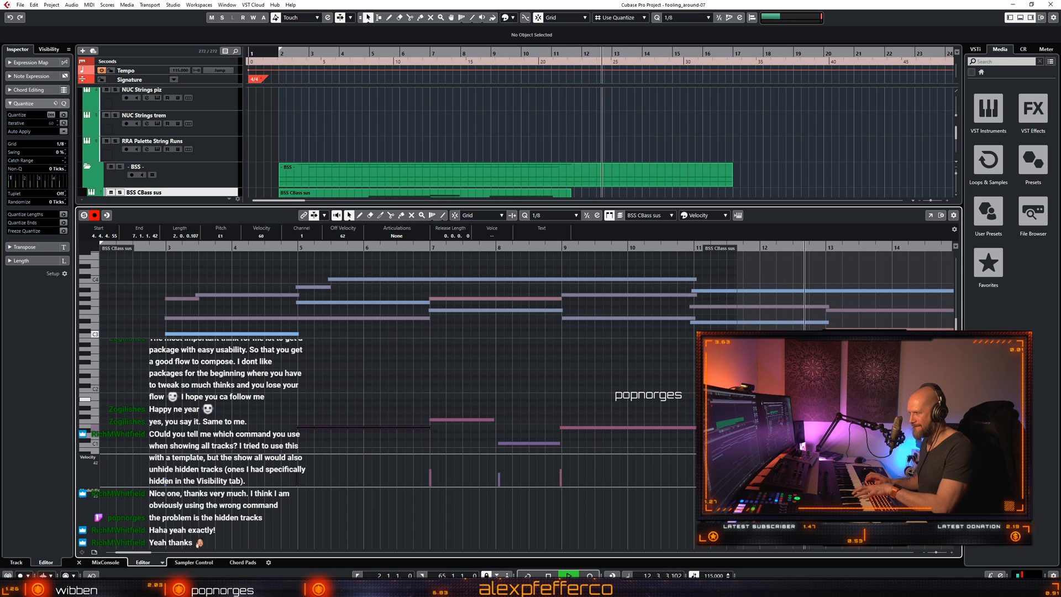
pyautogui.press('KP_Multiply')
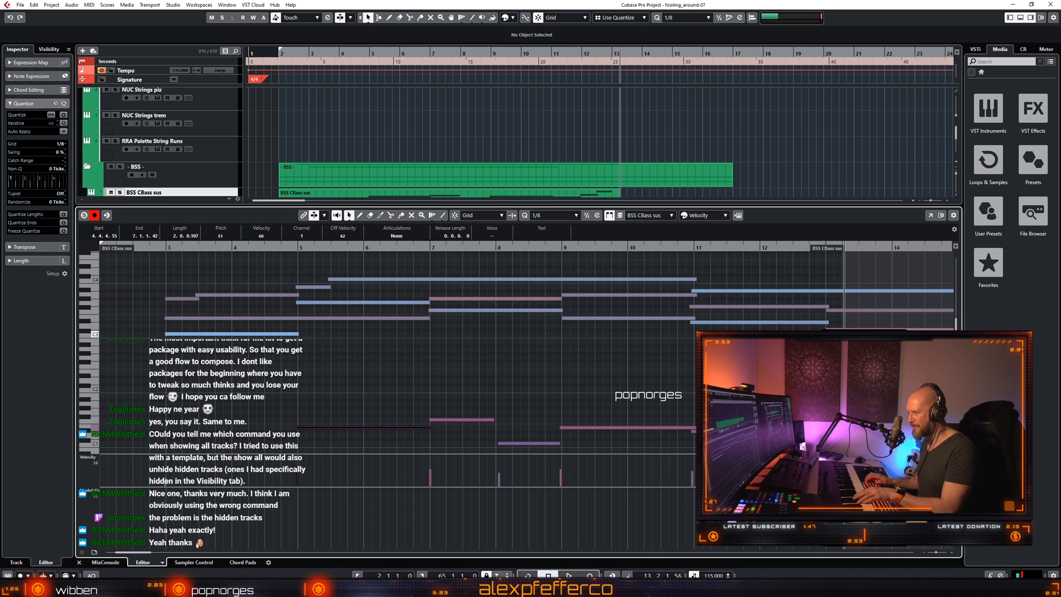
# Audition the NUC Strings sus chord notes at bar 13, including C#3.
pyautogui.click(839, 291)
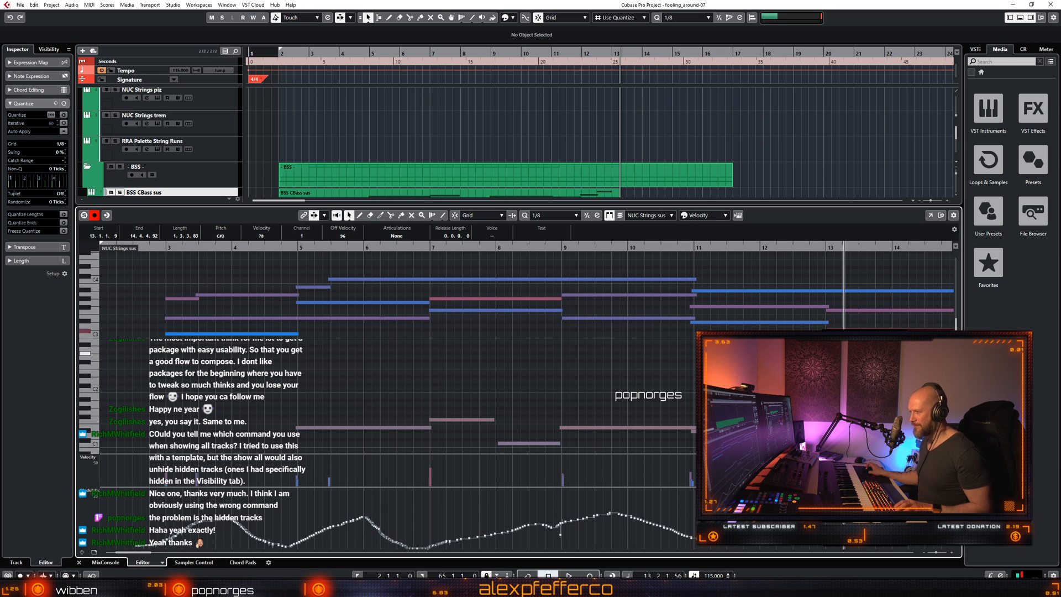
pyautogui.hscroll(3, 525, 332)
pyautogui.click(678, 310)
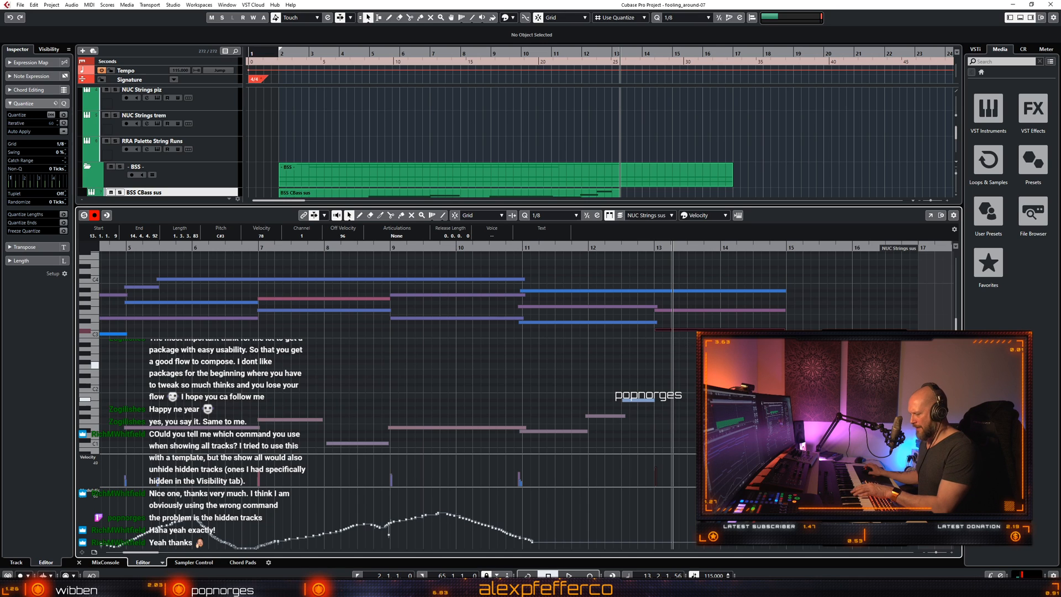
# Play back from bar 12, then stop and lengthen the A#1 contrabass note at bar 12 until 15.1.1.50.
pyautogui.press('space')
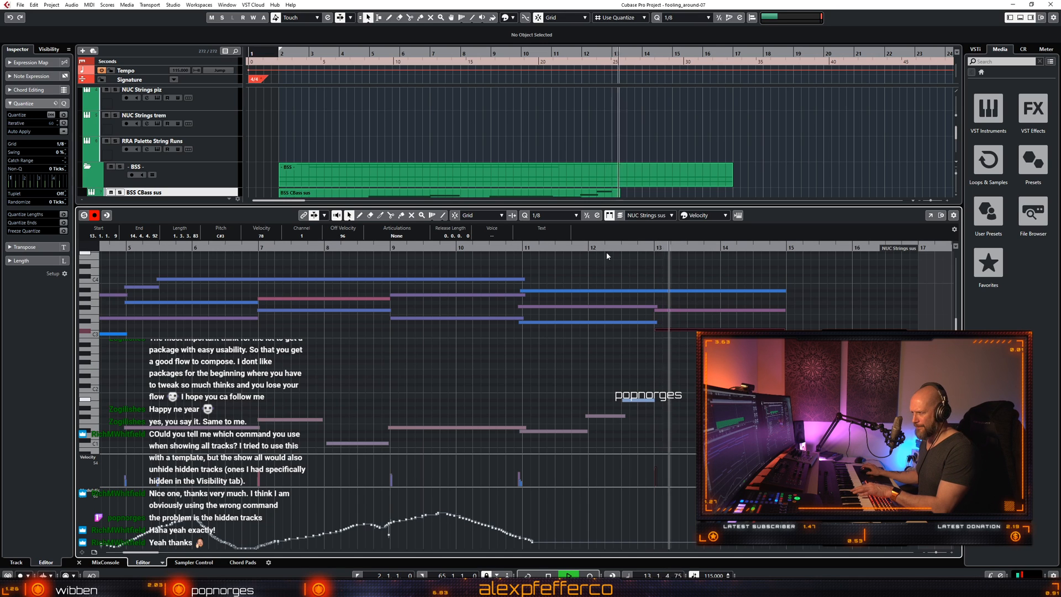
pyautogui.click(588, 248)
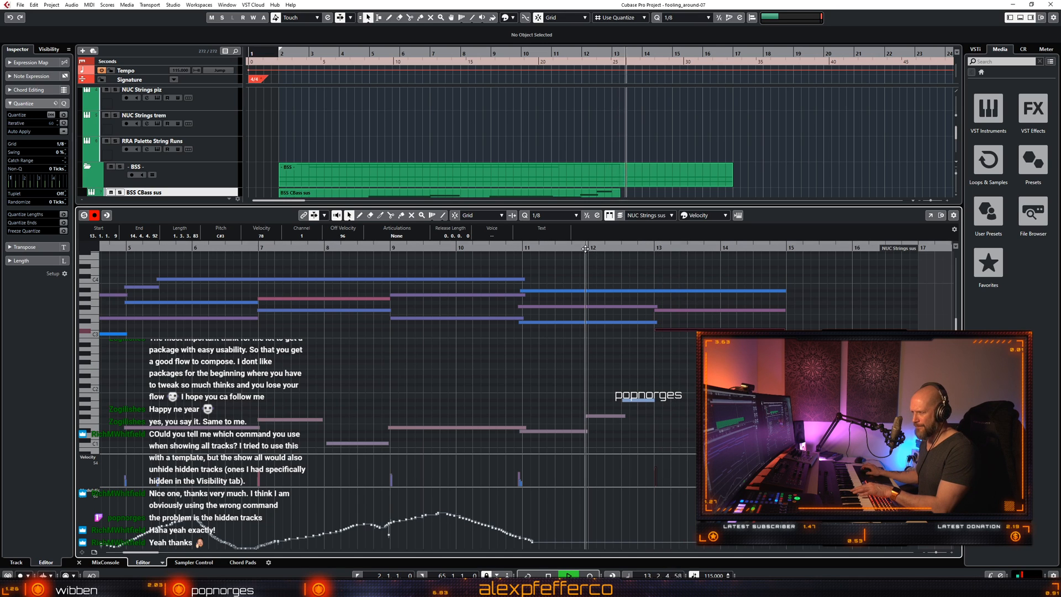
pyautogui.click(640, 402)
pyautogui.press('space')
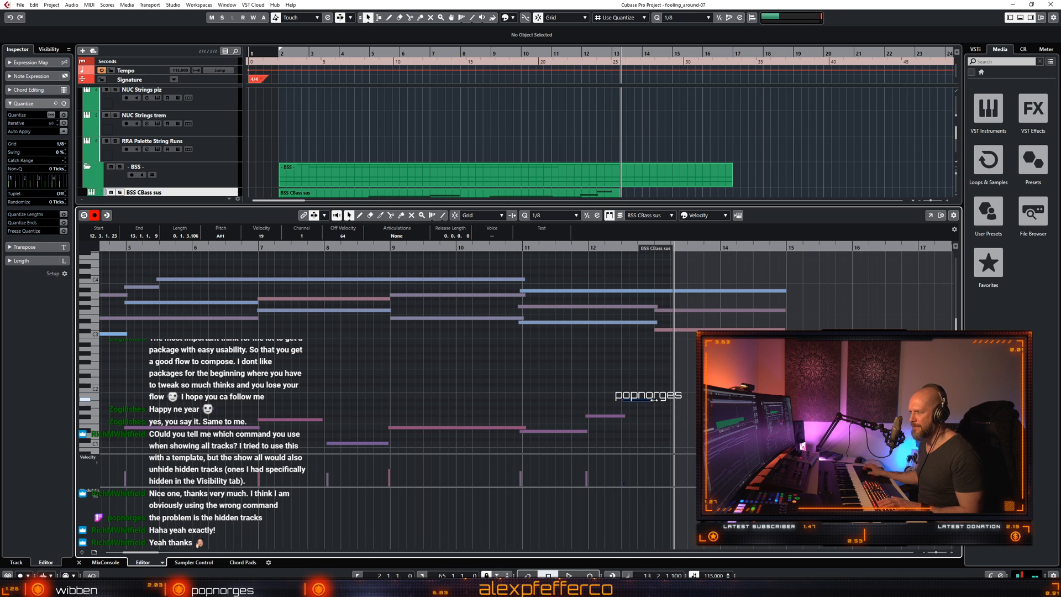
pyautogui.hscroll(-3, 407, 360)
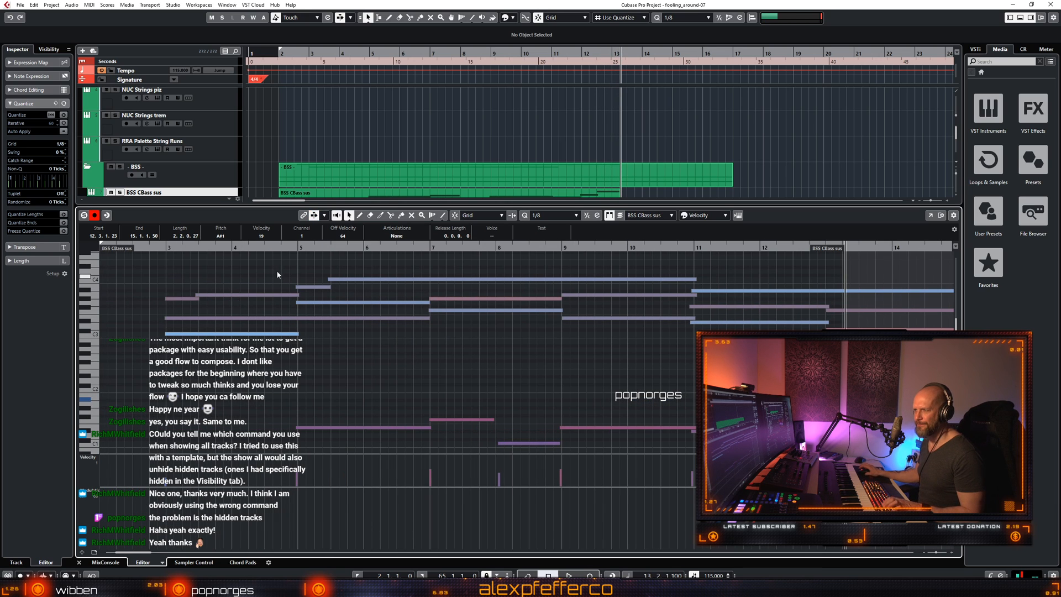
# Play back from bar 3 and stretch the bar 8 C1 contrabass note to run from 7.4.4.73 to 9.1.1.34.
pyautogui.scroll(-3, 437, 326)
pyautogui.press('space')
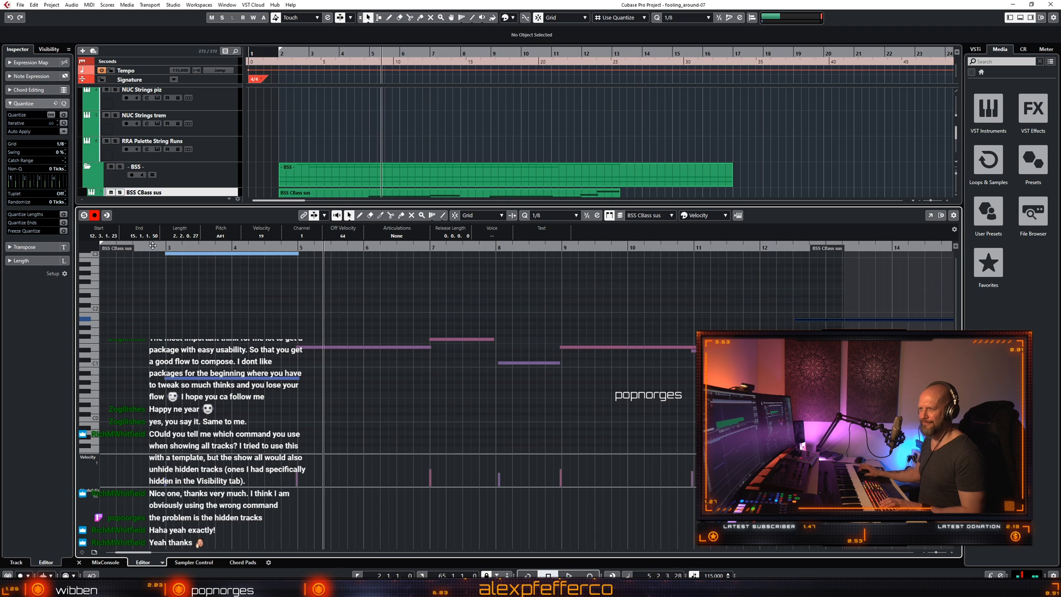
pyautogui.click(160, 247)
pyautogui.click(205, 281)
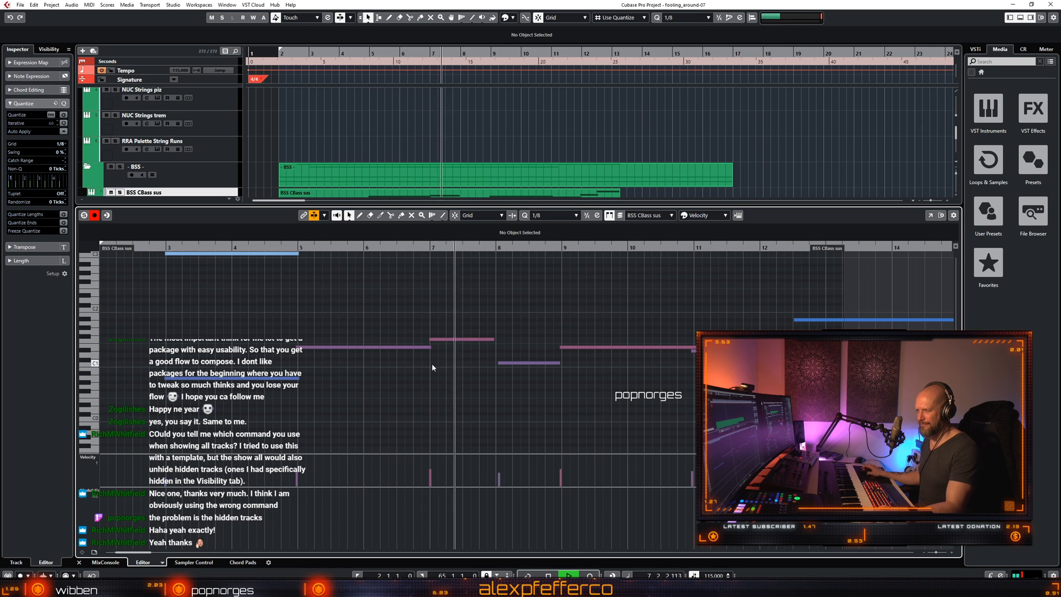
pyautogui.moveTo(499, 362); pyautogui.dragTo(495, 362)
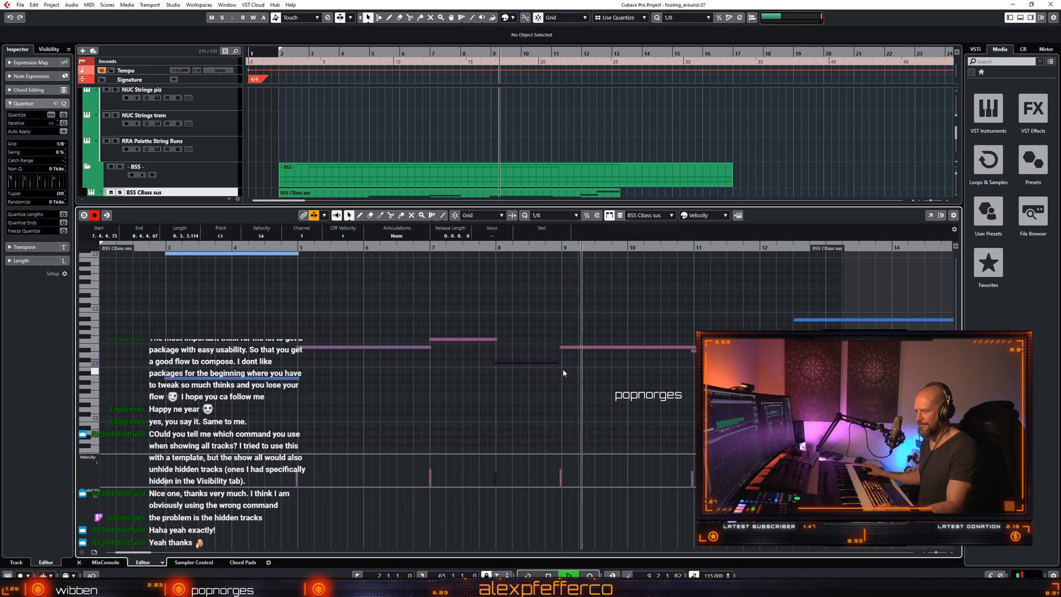
pyautogui.moveTo(559, 363); pyautogui.dragTo(566, 373)
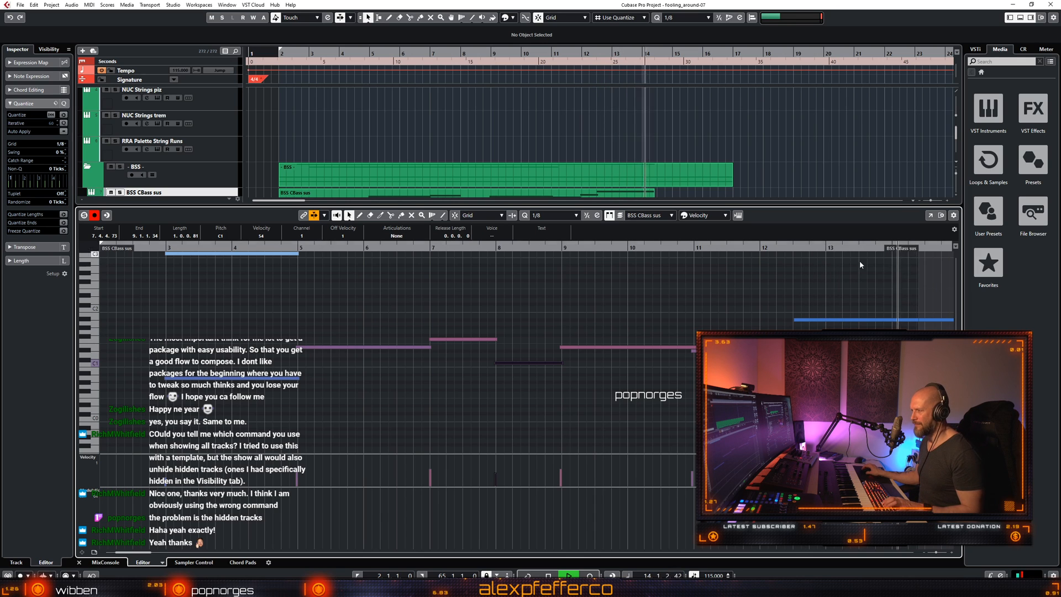
# Play back from bar 11, start the A#1 contrabass note at 12.2.4.57, and cut off its portion after bar 13.
pyautogui.click(834, 279)
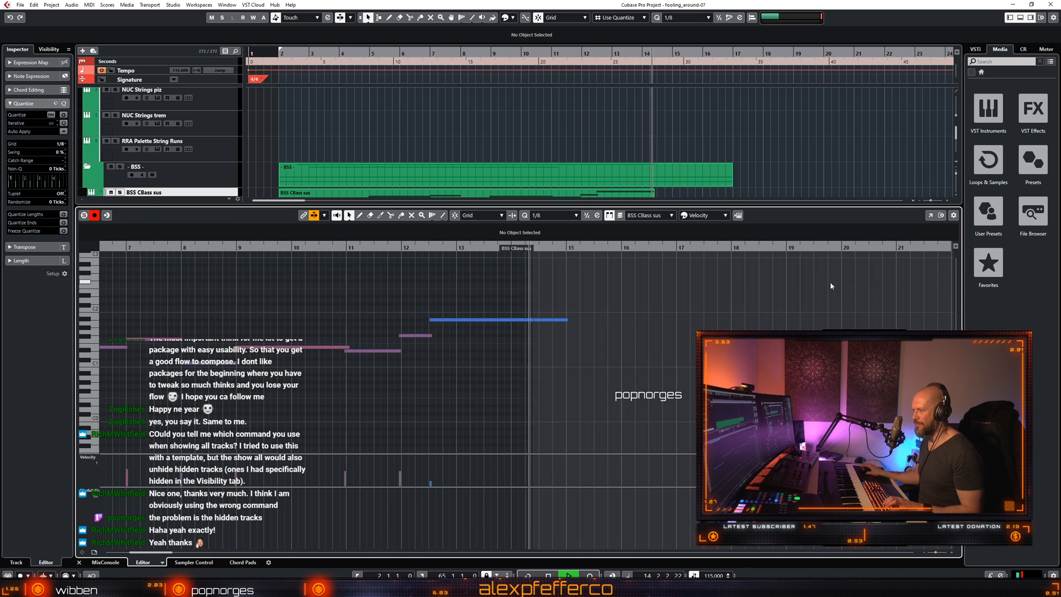
pyautogui.doubleClick(349, 248)
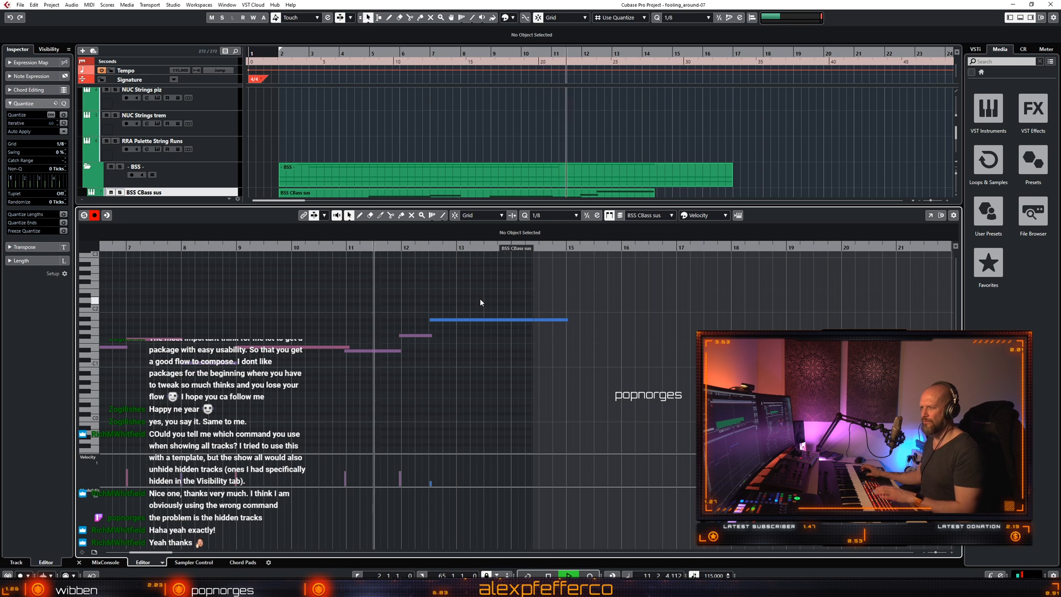
pyautogui.click(429, 319)
pyautogui.press('space')
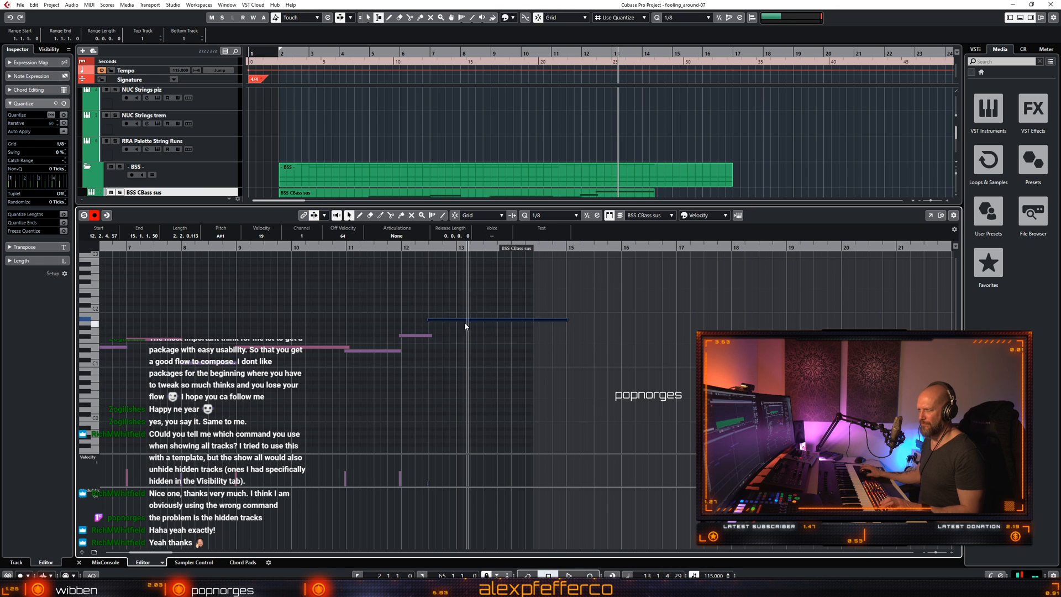
pyautogui.click(458, 320)
pyautogui.press('1')
pyautogui.press('Delete')
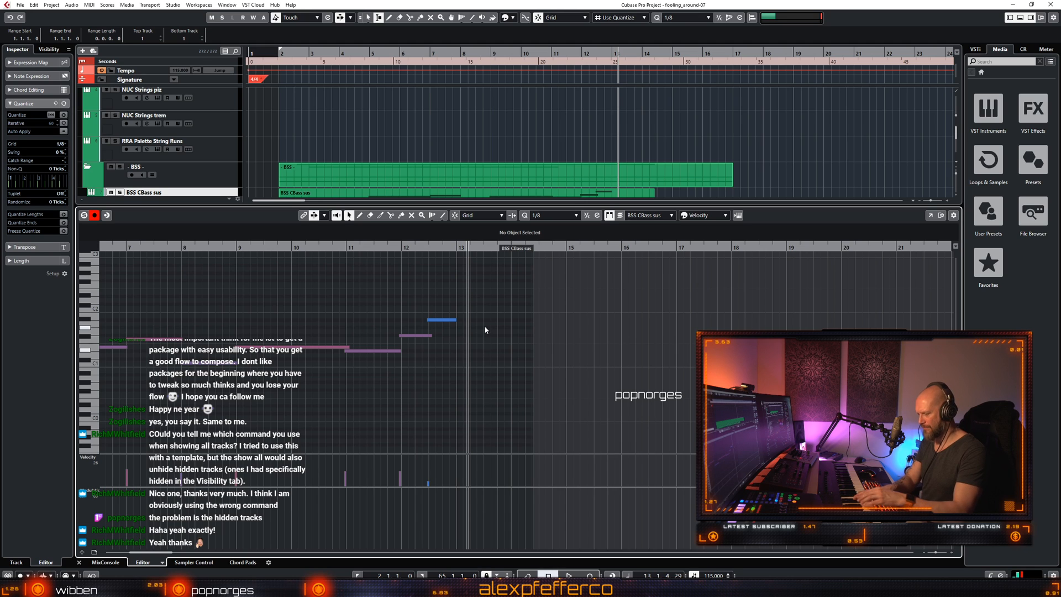
# Punch in three contrabass notes between bars 13 and 15, setting A#0 to 12.4.4.37–14.1.1.100 and C#1 to 13.4.4.113–14.3.1.101.
pyautogui.press('KP_Multiply')
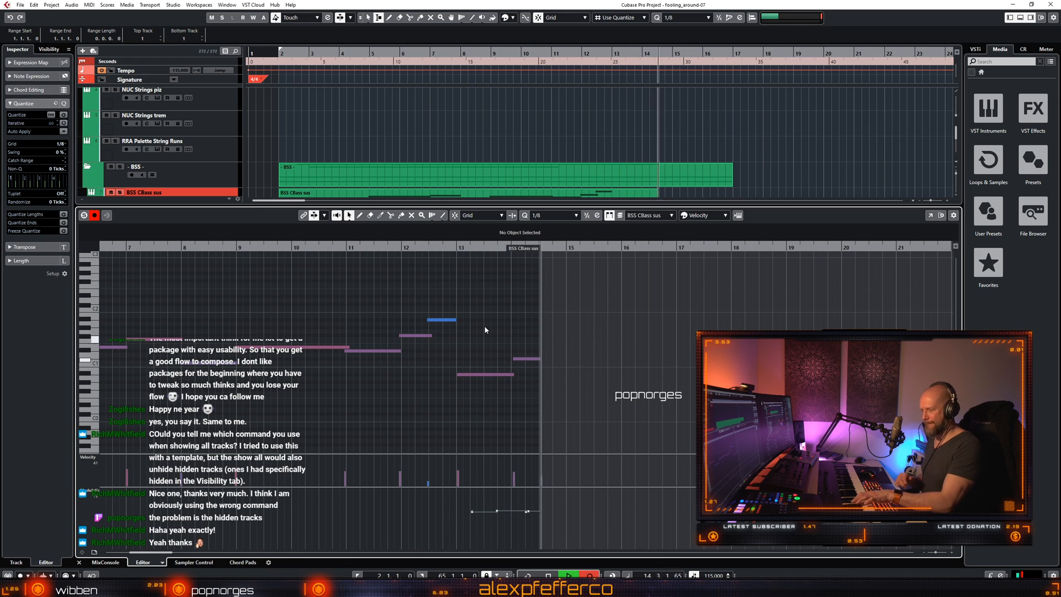
pyautogui.press('space')
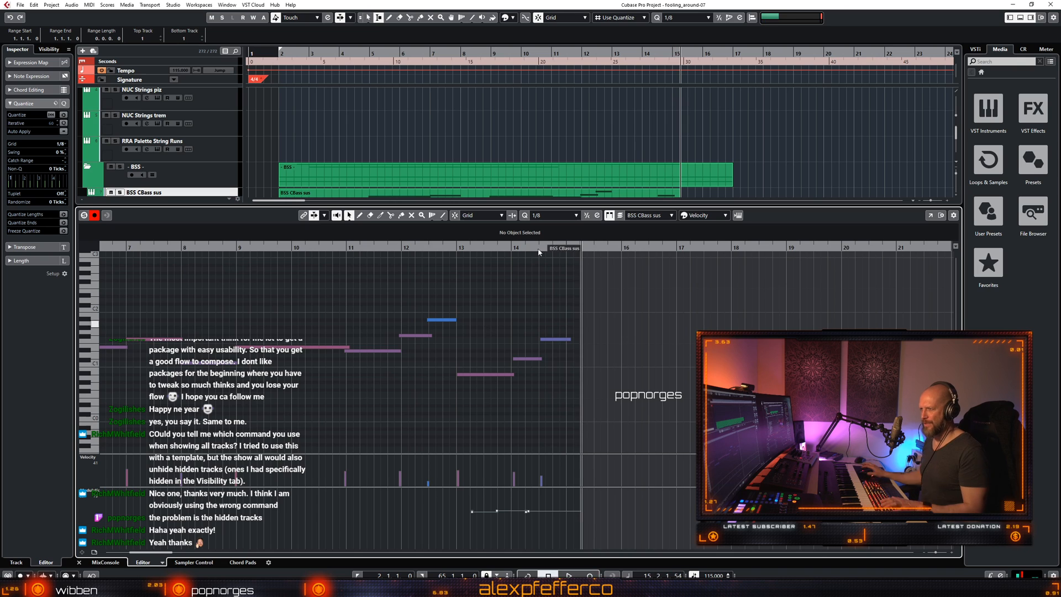
pyautogui.moveTo(630, 375); pyautogui.dragTo(629, 373)
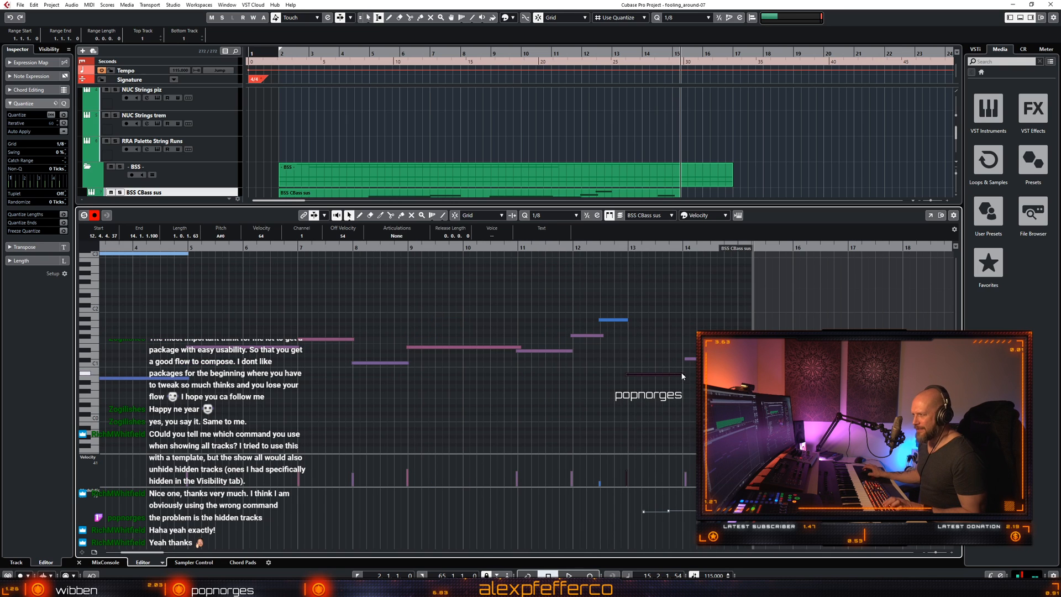
pyautogui.press('space')
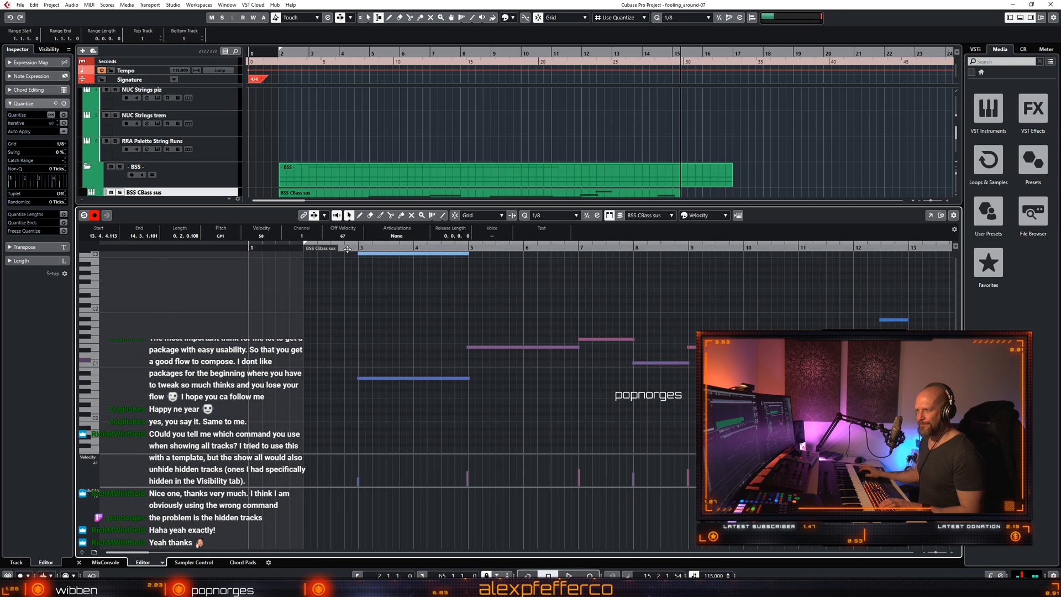
# Play back from bar 3, stop in bar 6, and audition the bar 5 string notes E3 and G3 and the contrabass E1.
pyautogui.click(685, 436)
pyautogui.press('g')
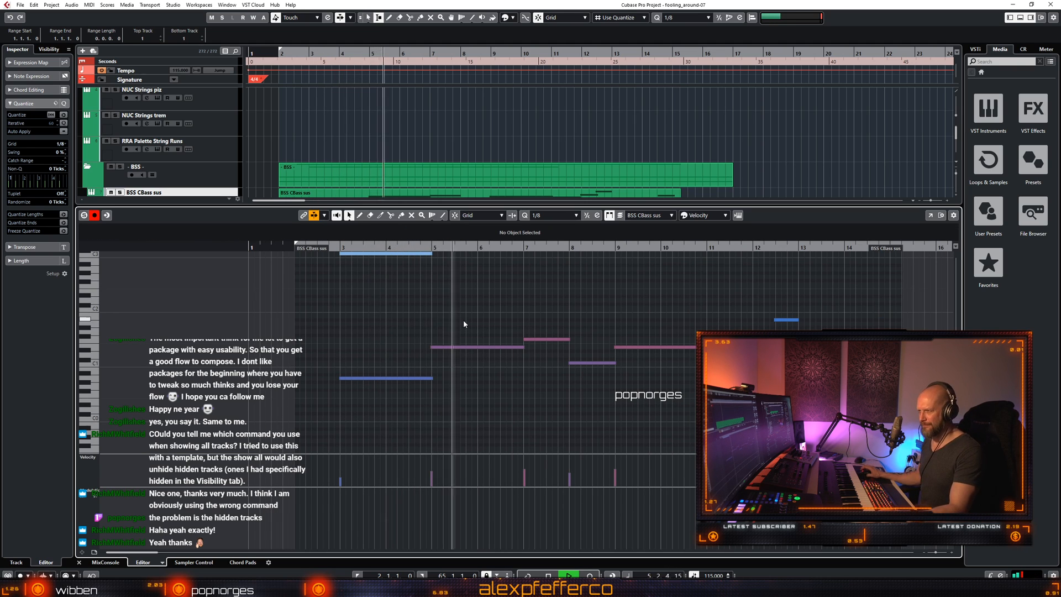
pyautogui.scroll(3, 462, 319)
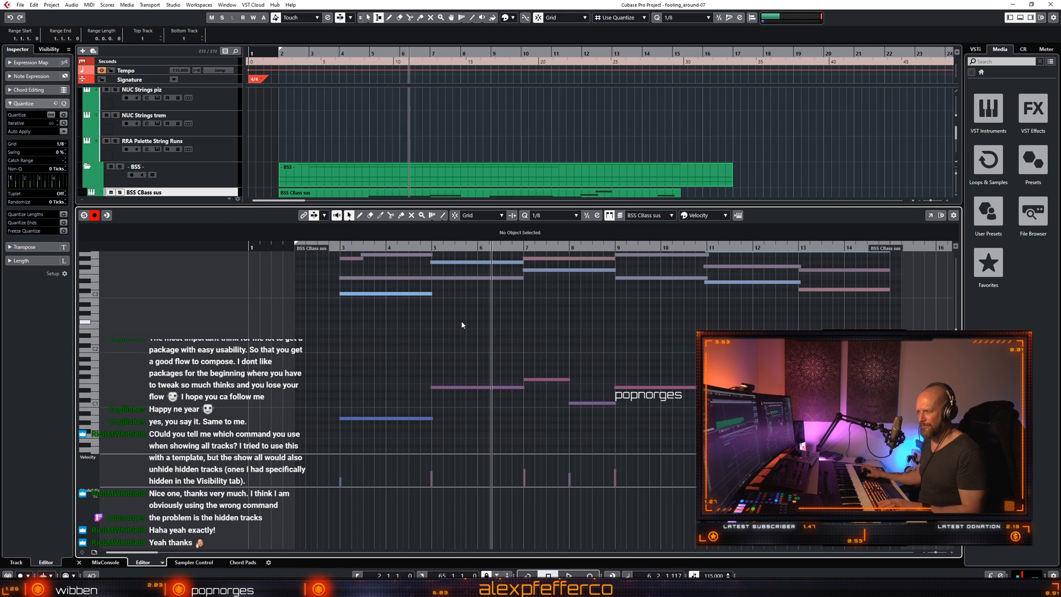
pyautogui.press('space')
pyautogui.click(446, 317)
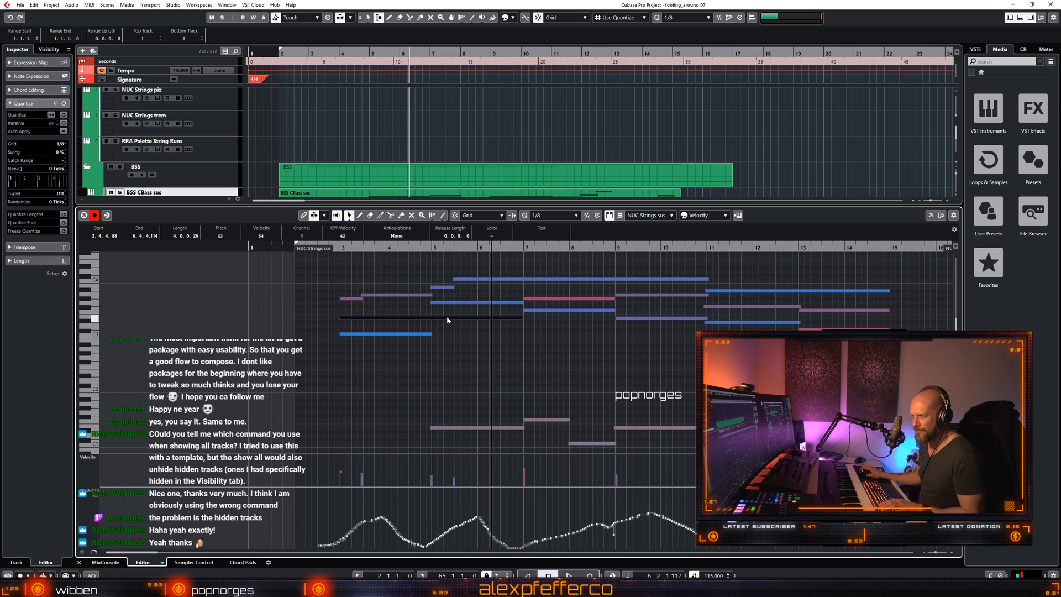
pyautogui.scroll(-3, 447, 317)
pyautogui.click(441, 387)
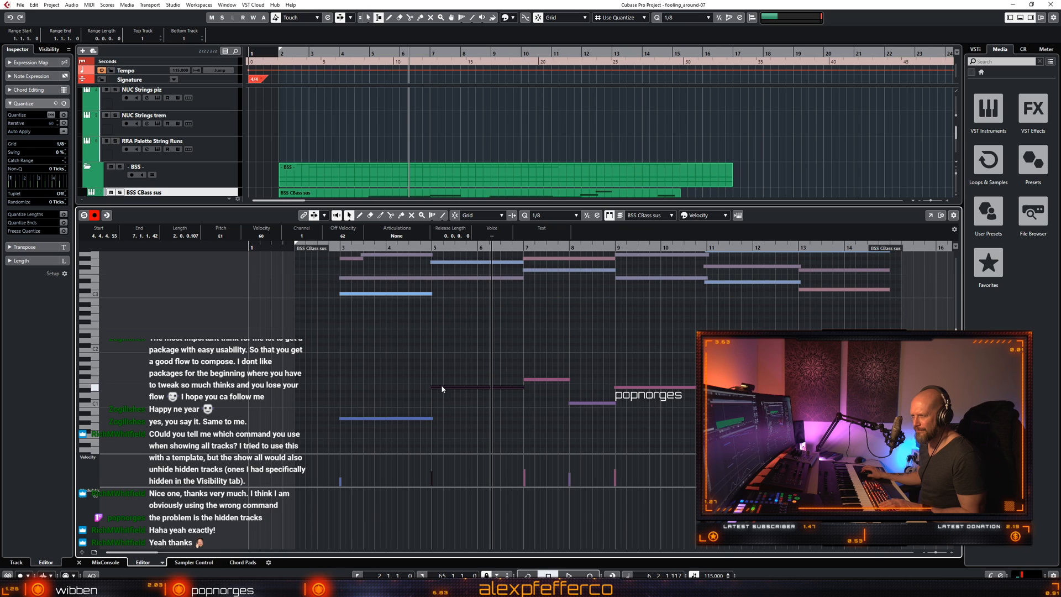
pyautogui.click(440, 261)
pyautogui.scroll(3, 485, 334)
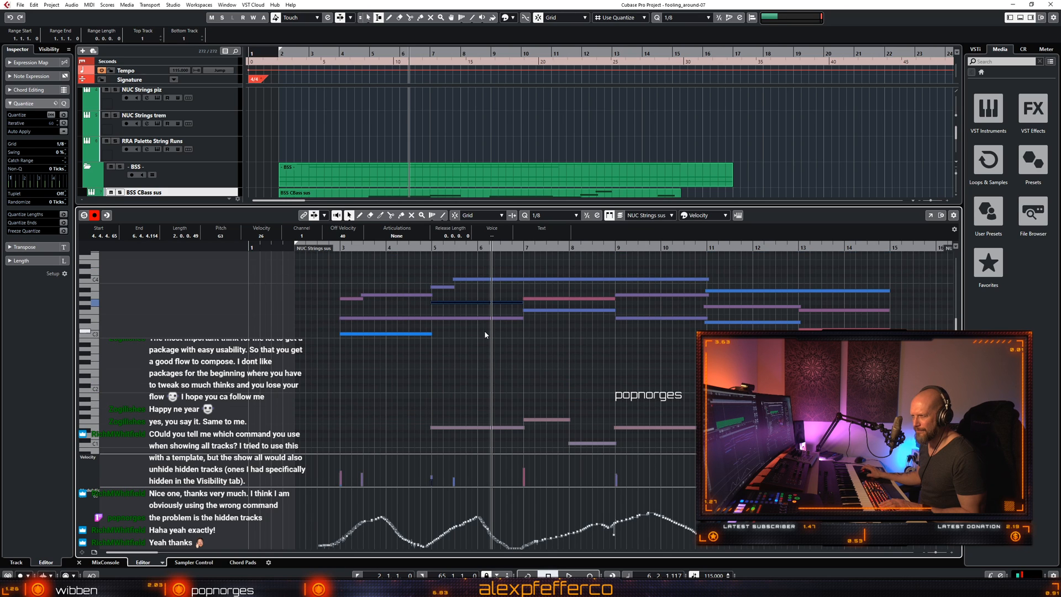
# Lower the bar 5 contrabass note to G0 and play the whole contrabass line back from bar 3.
pyautogui.scroll(-3, 485, 335)
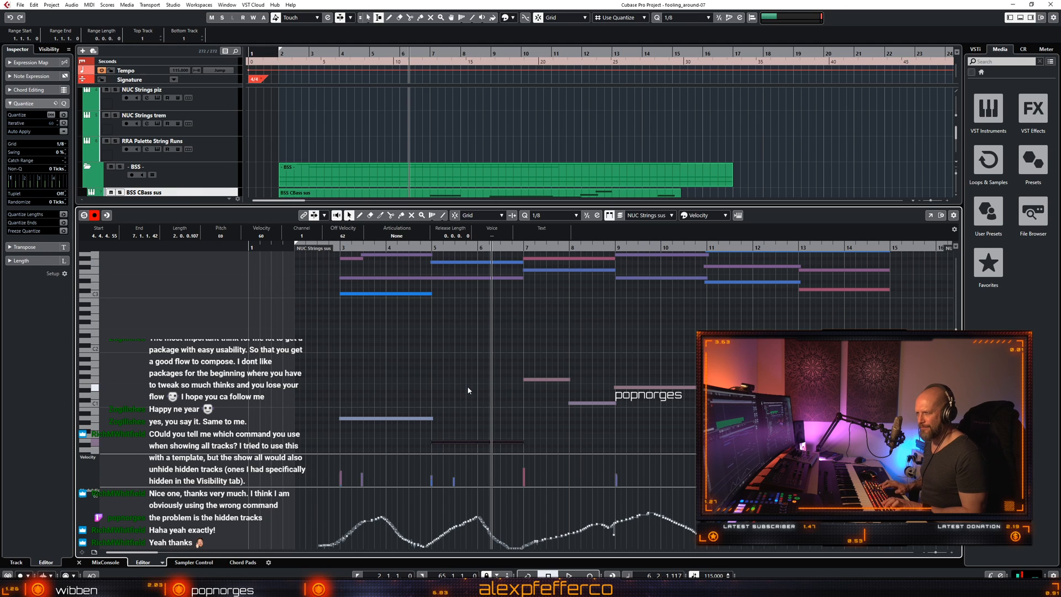
pyautogui.click(427, 247)
pyautogui.press('space')
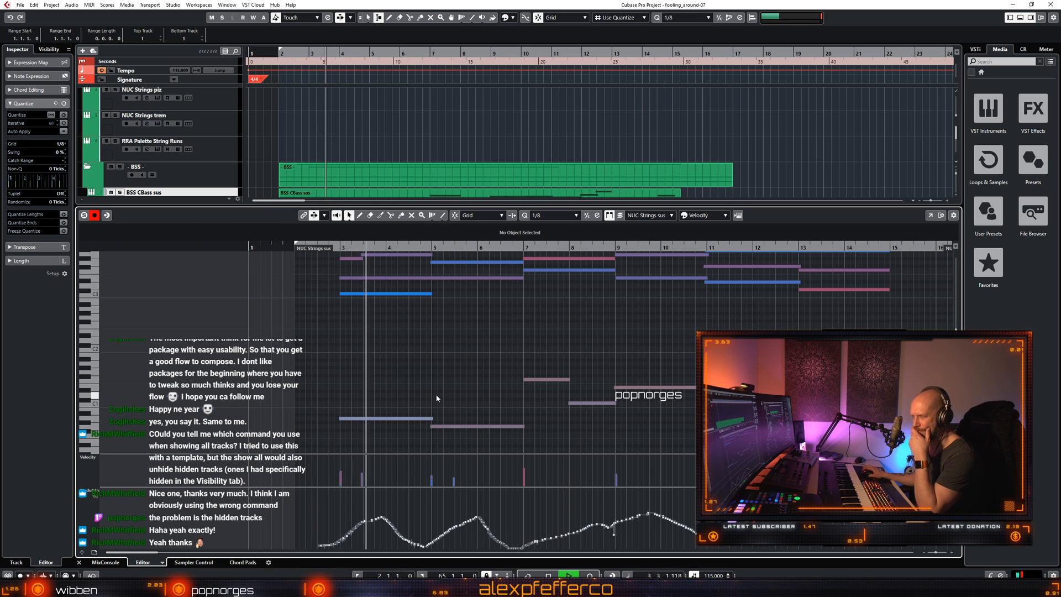
pyautogui.click(506, 386)
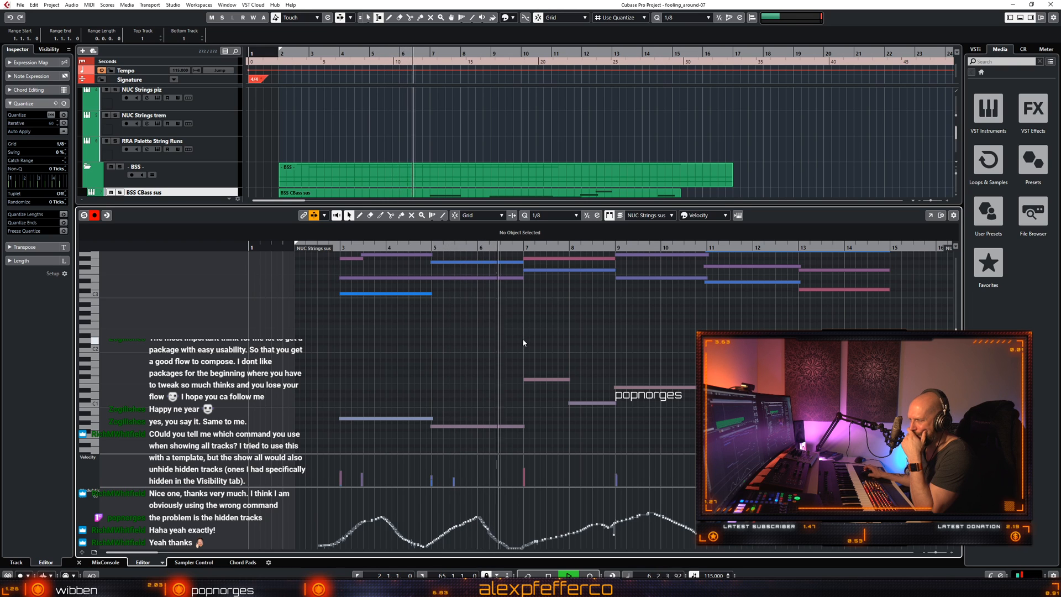
pyautogui.click(525, 380)
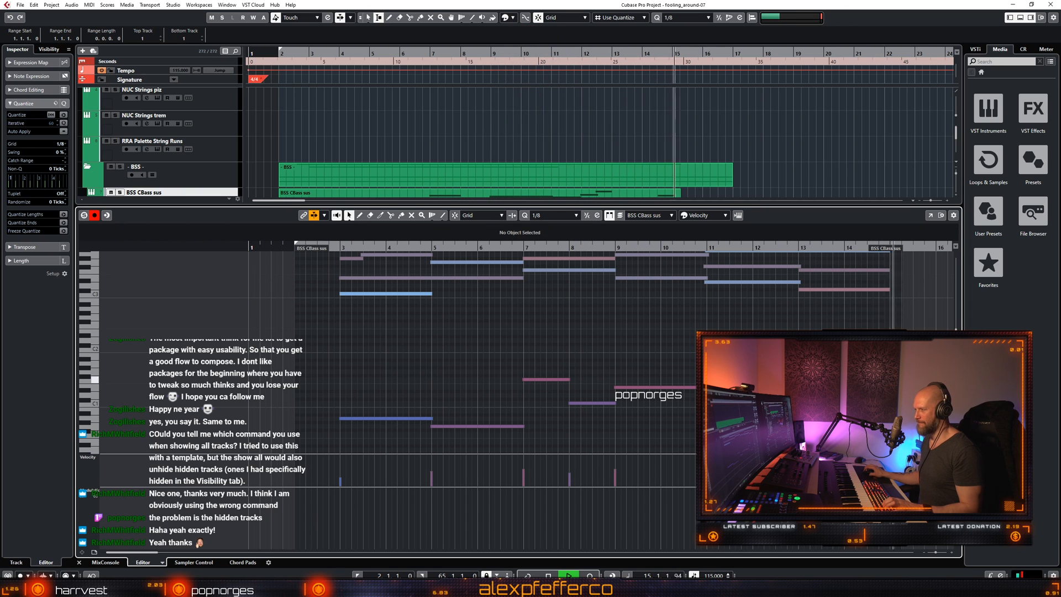
# Play back the arrangement from just before bar 3 and close the note editor of the BSS CBass sus part.
pyautogui.click(336, 247)
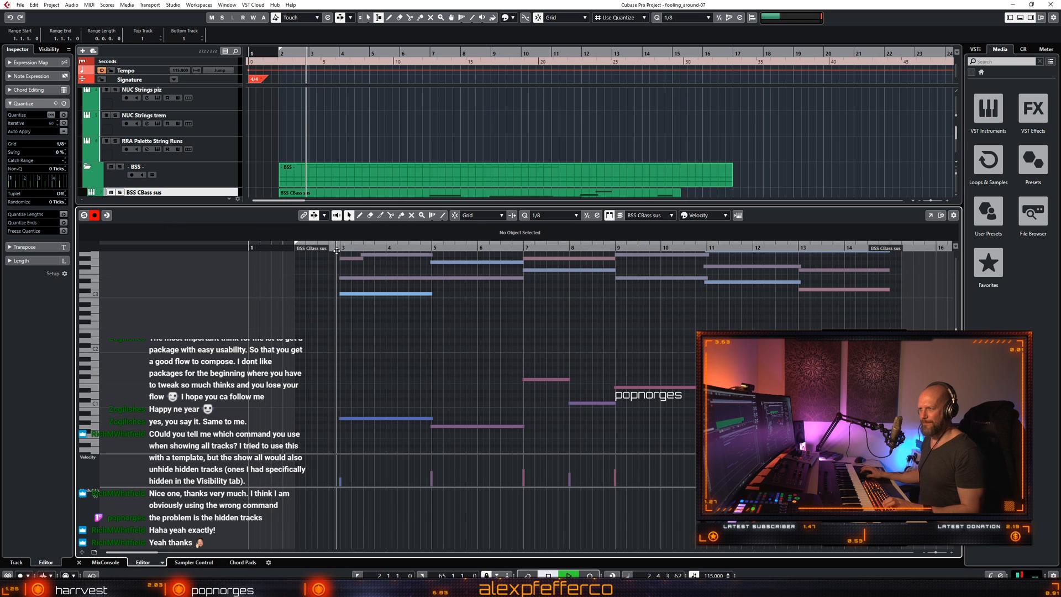
pyautogui.press('space')
pyautogui.hotkey('ctrl', 'e')
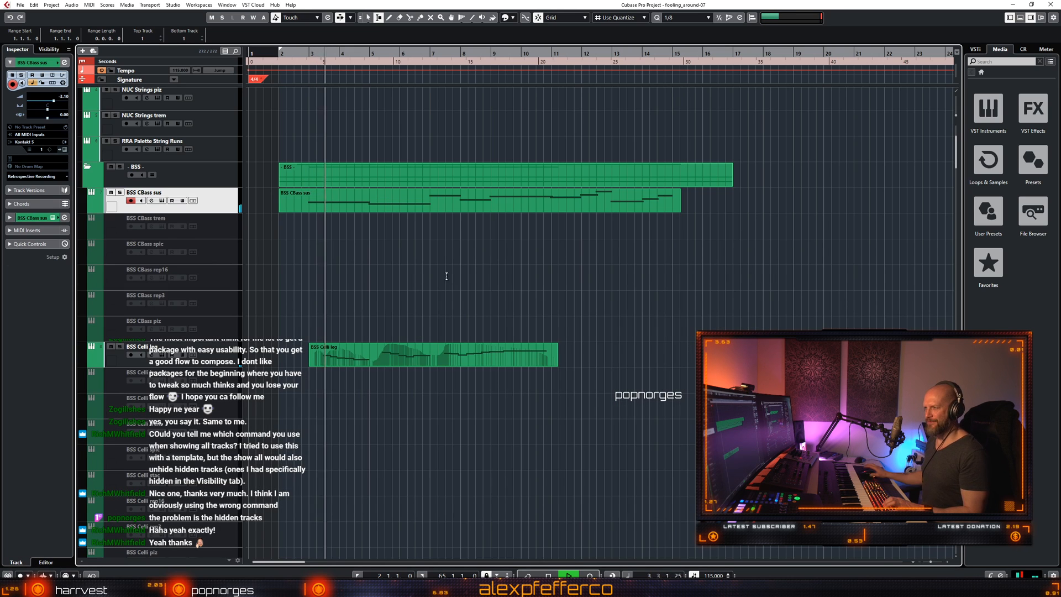
# Extend the end of the BSS Celli leg part to 17.4.1.0 with the Object Selection tool.
pyautogui.click(477, 291)
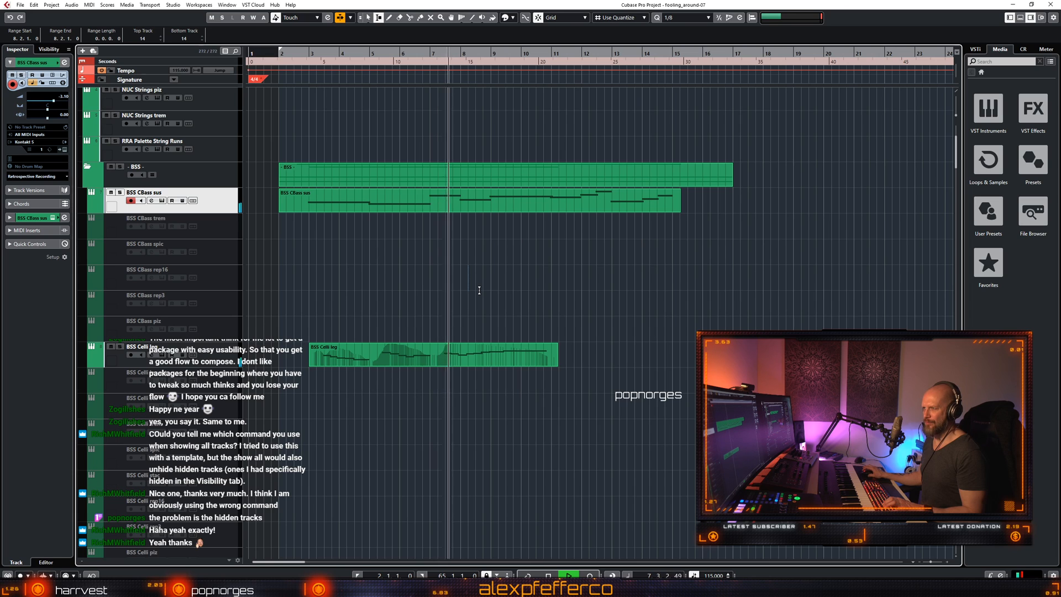
pyautogui.press('1')
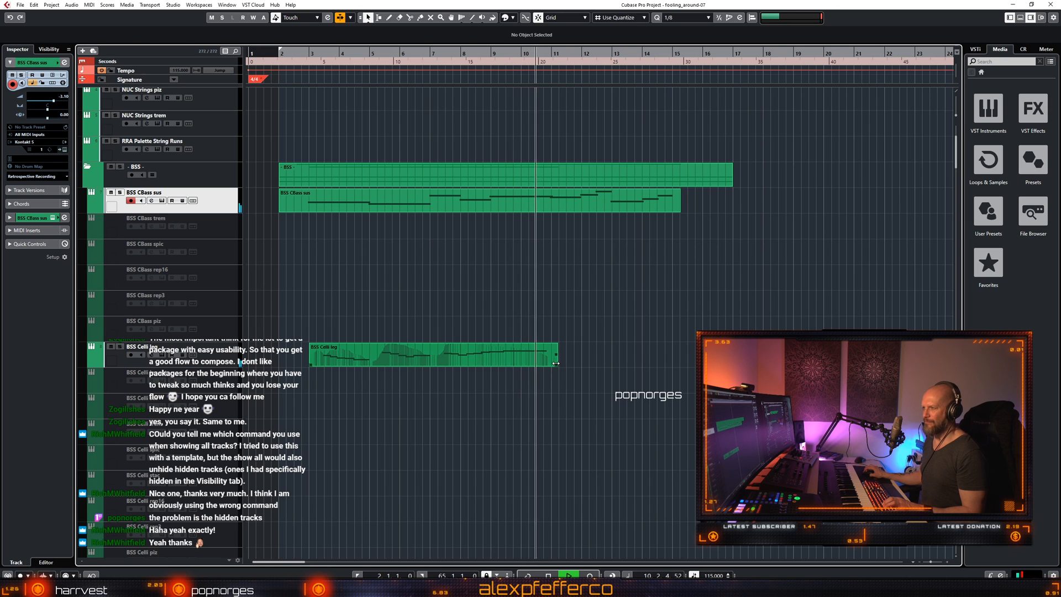
pyautogui.moveTo(558, 354); pyautogui.dragTo(757, 353)
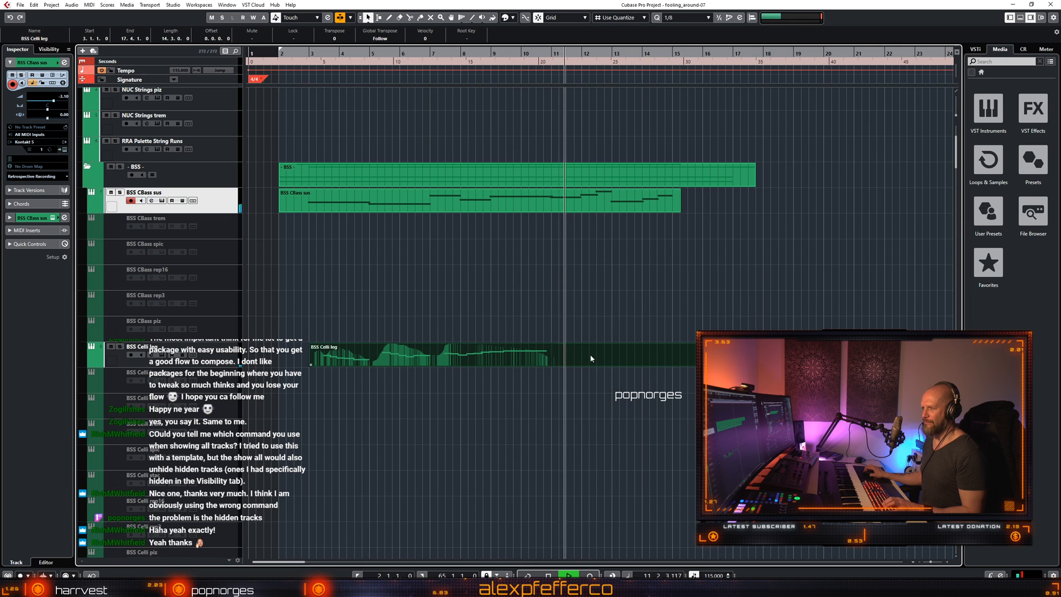
# Reduce the track list to only the tracks that contain events.
pyautogui.scroll(-4, 618, 341)
pyautogui.scroll(6, 618, 340)
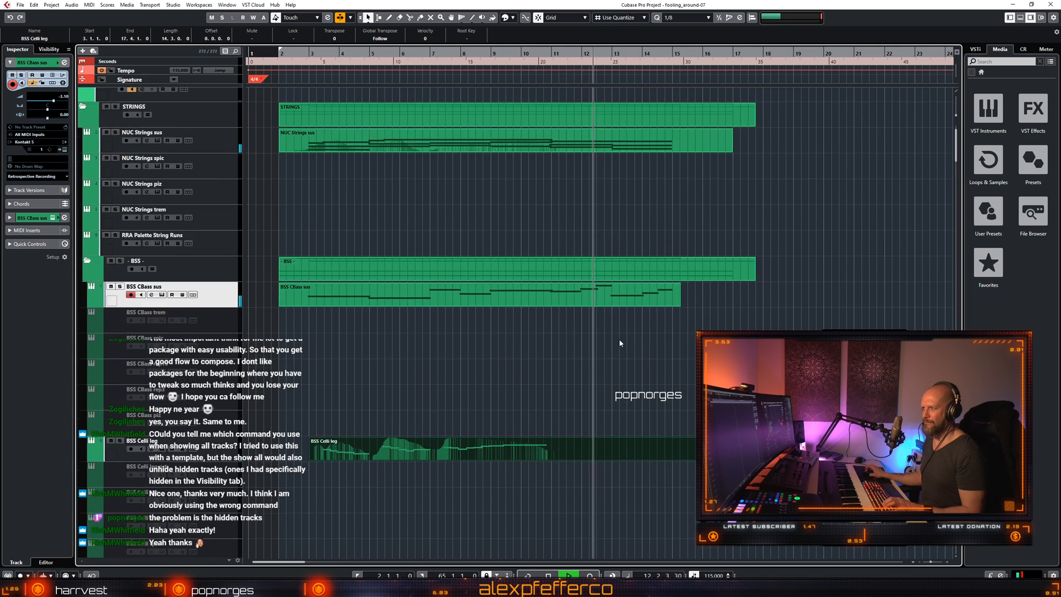
pyautogui.hotkey('ctrl', 'shift', 'h')
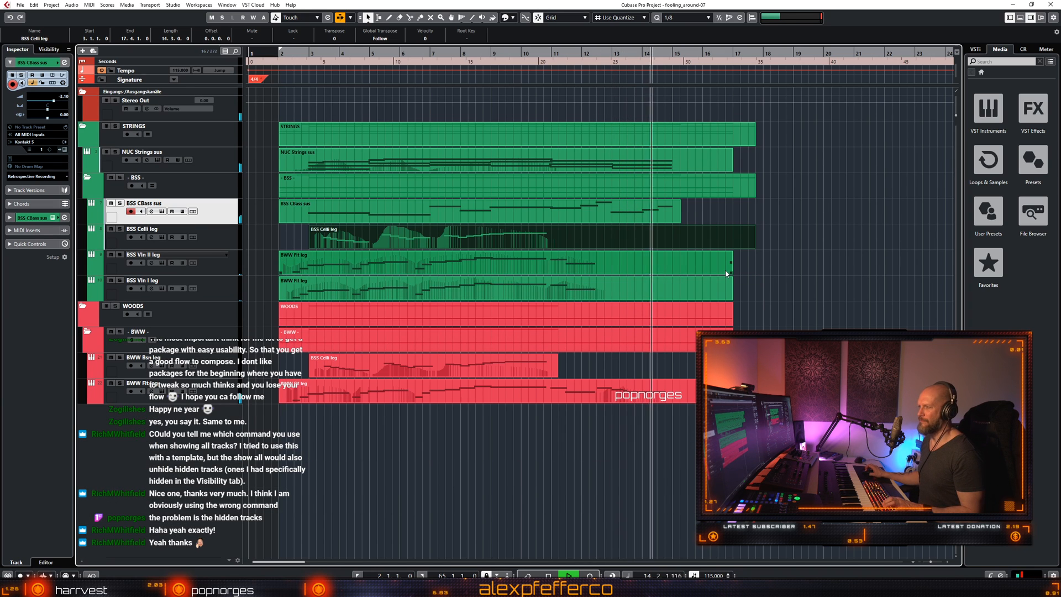
# Copy the closing notes of the BWW Flt leg part from bar 12.3 onward, with the cursor at their start.
pyautogui.press('space')
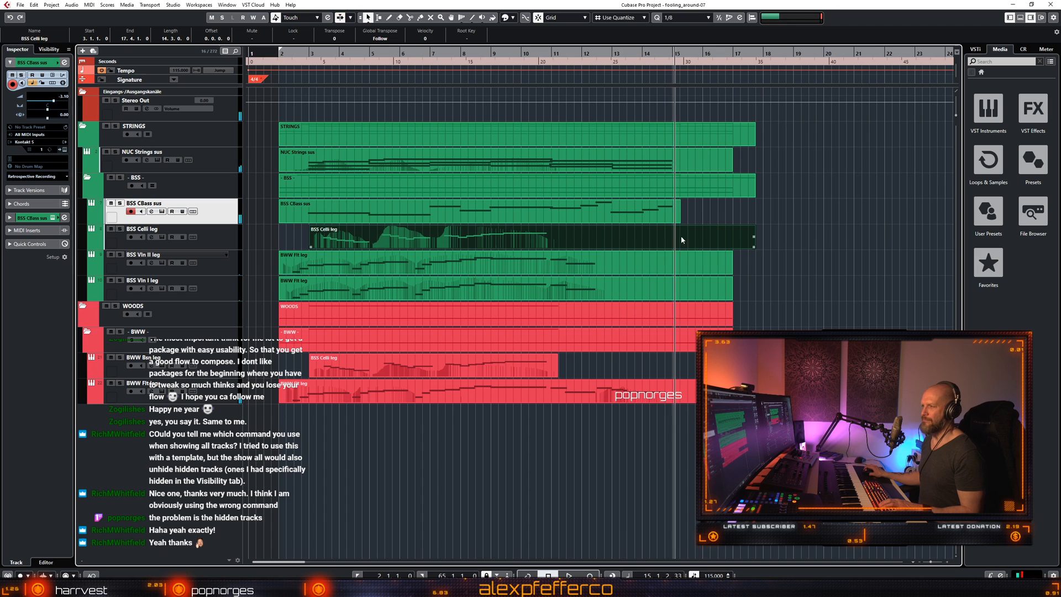
pyautogui.click(544, 53)
pyautogui.press('space')
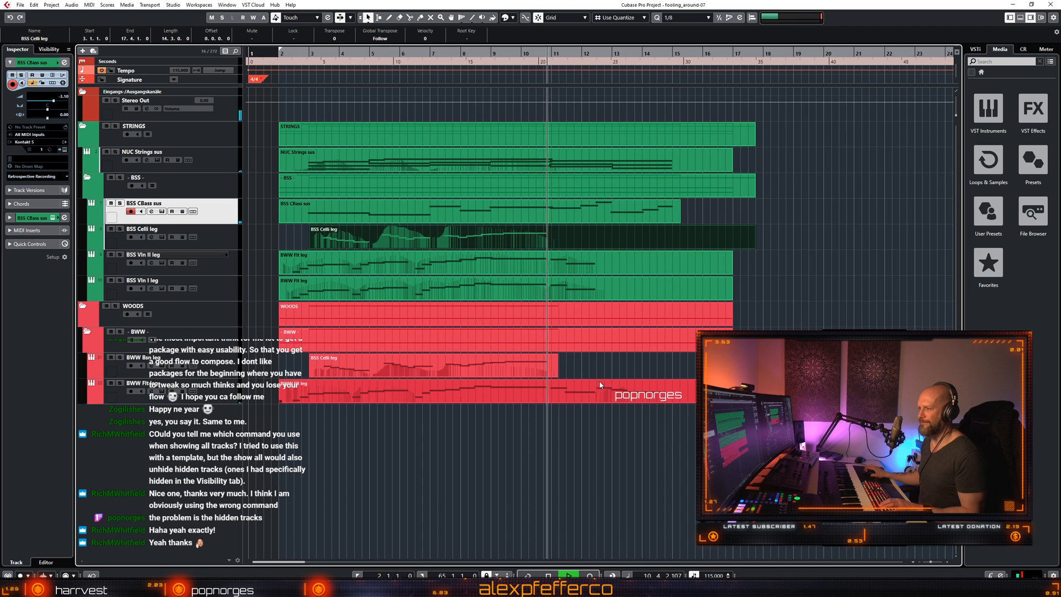
pyautogui.doubleClick(606, 387)
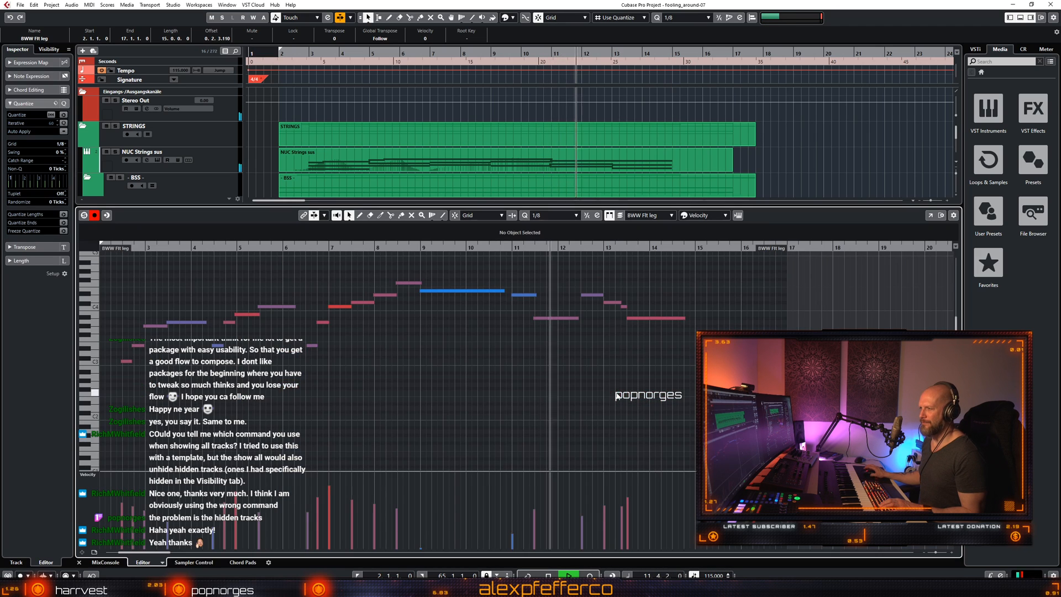
pyautogui.press('h')
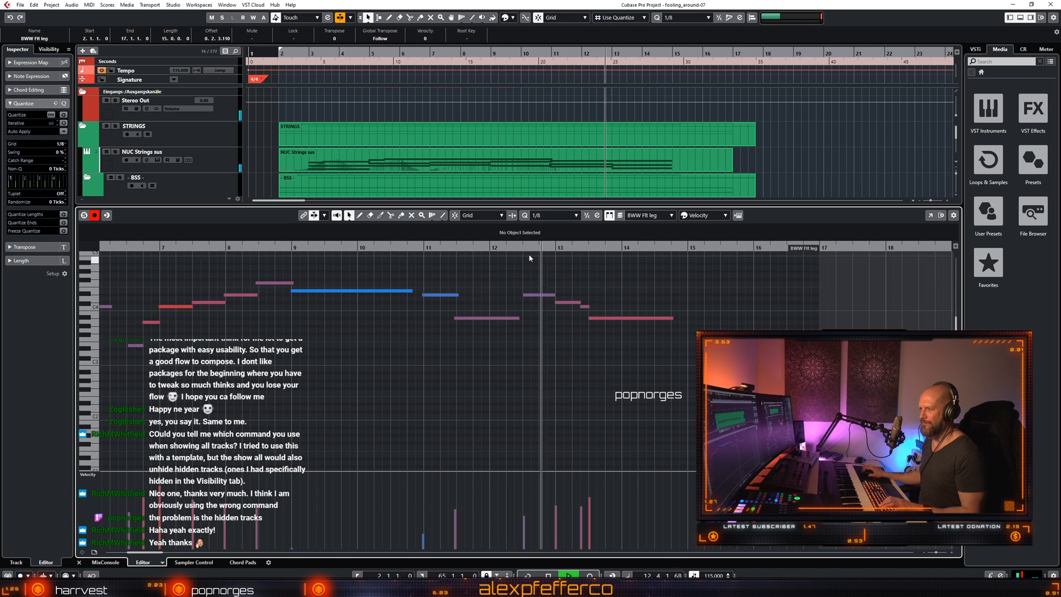
pyautogui.press('space')
pyautogui.moveTo(538, 271); pyautogui.dragTo(694, 338)
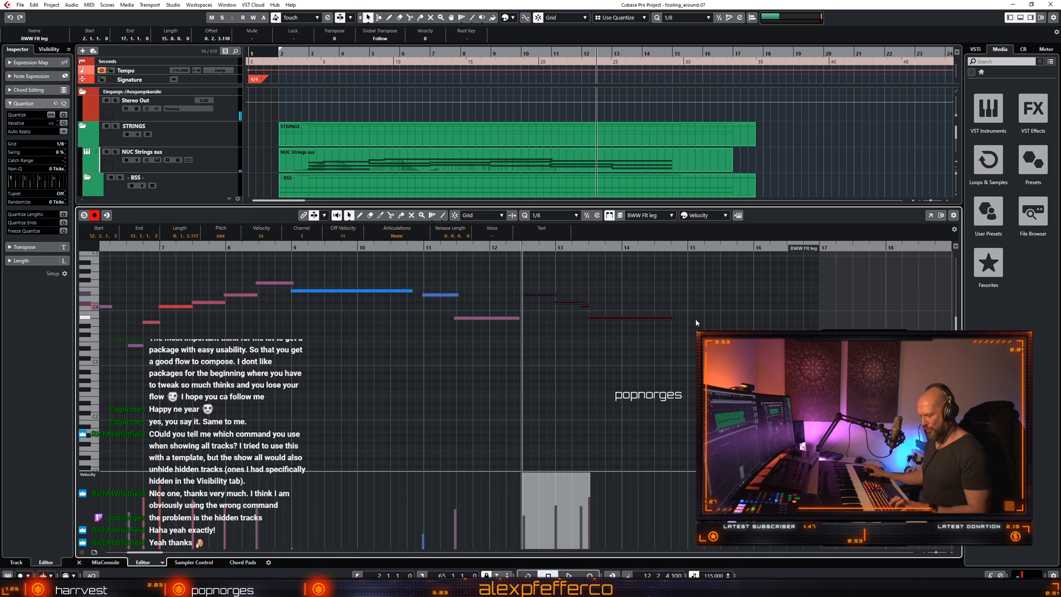
pyautogui.hotkey('ctrl', 'e')
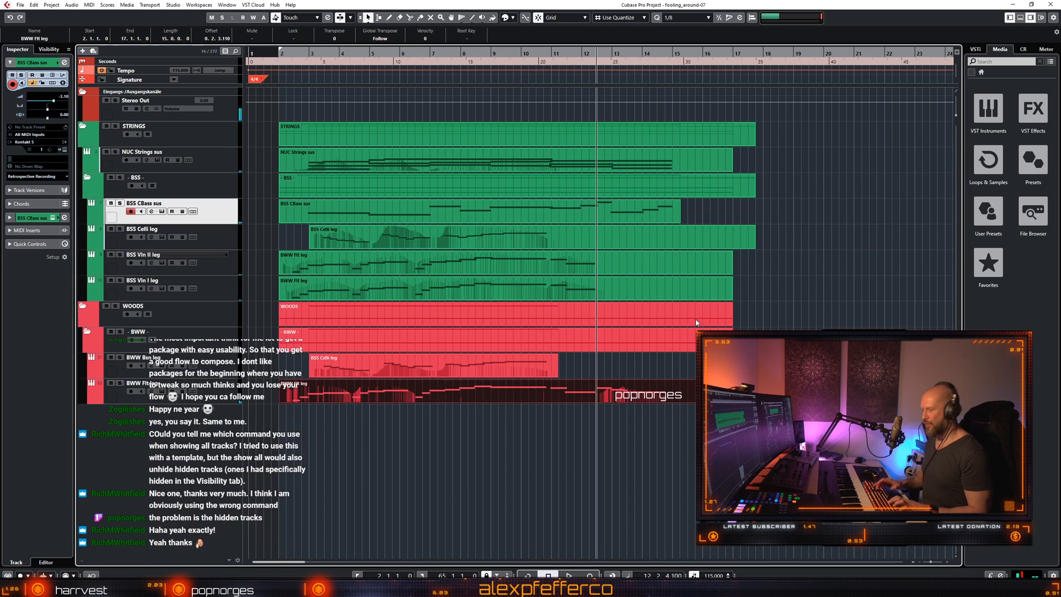
# Paste the copied notes at bar 12.3 into the BSS Vln II leg part and lengthen the preceding A#3 note to end at 12.3.1.40.
pyautogui.doubleClick(611, 266)
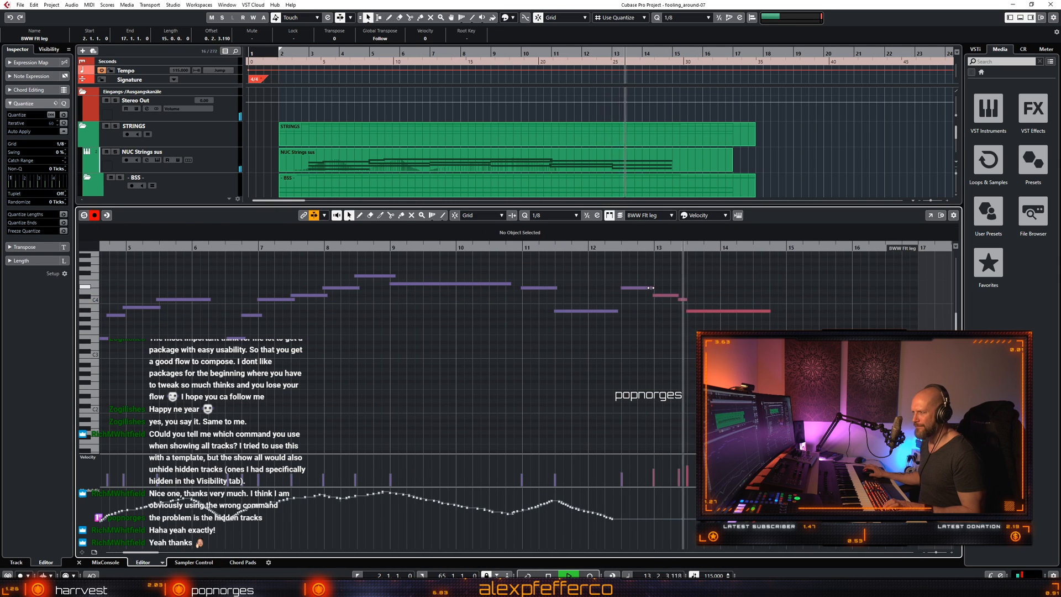
pyautogui.moveTo(651, 288); pyautogui.dragTo(620, 312)
pyautogui.click(632, 293)
pyautogui.press('space')
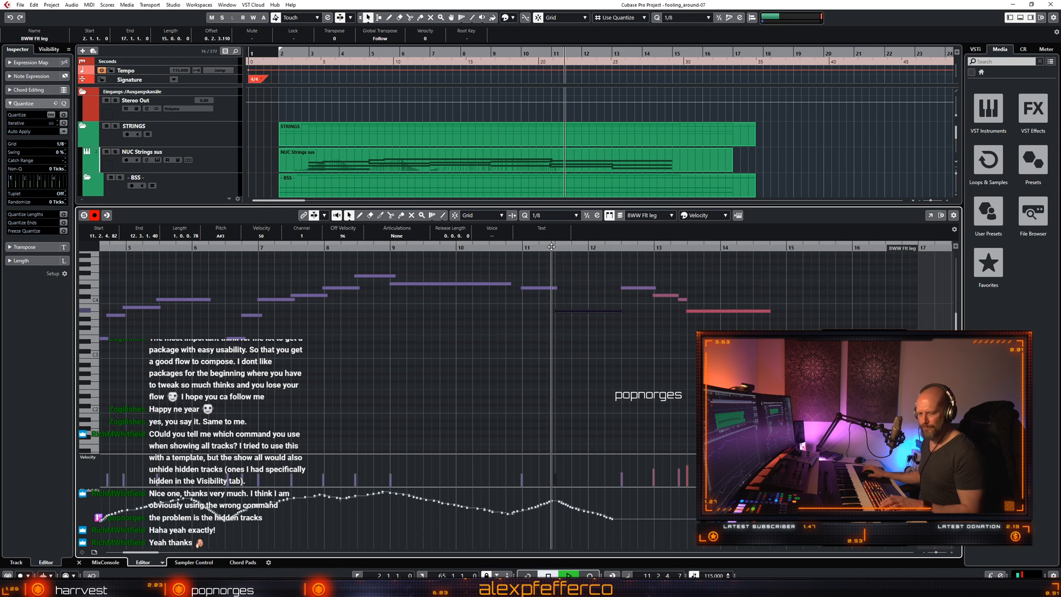
pyautogui.click(555, 247)
pyautogui.press('space')
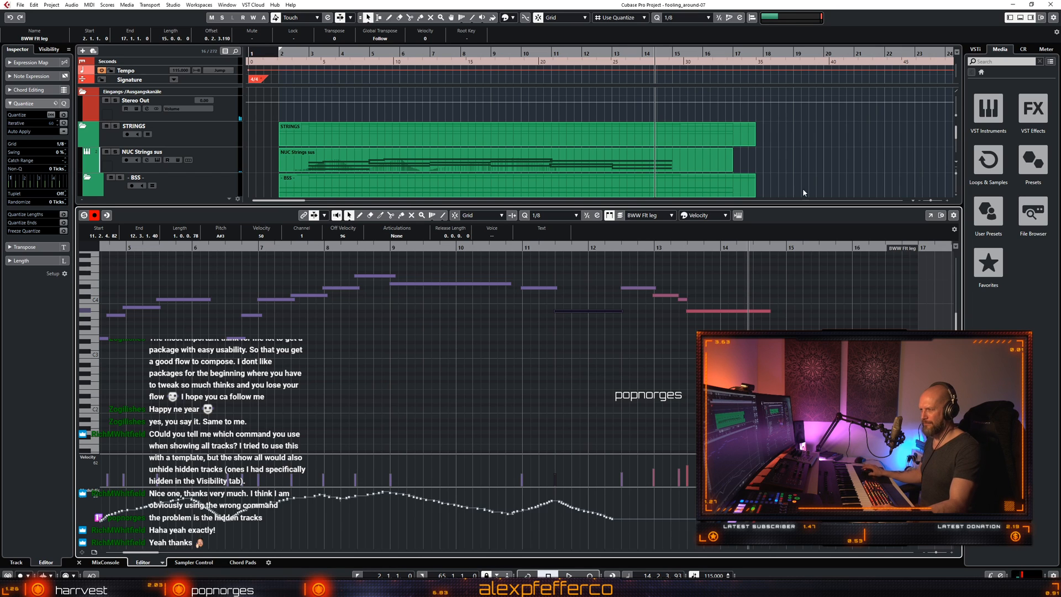
# Delete the controller curve from just before bar 11 to about bar 12.3 in the BSS Vln II leg part.
pyautogui.click(516, 247)
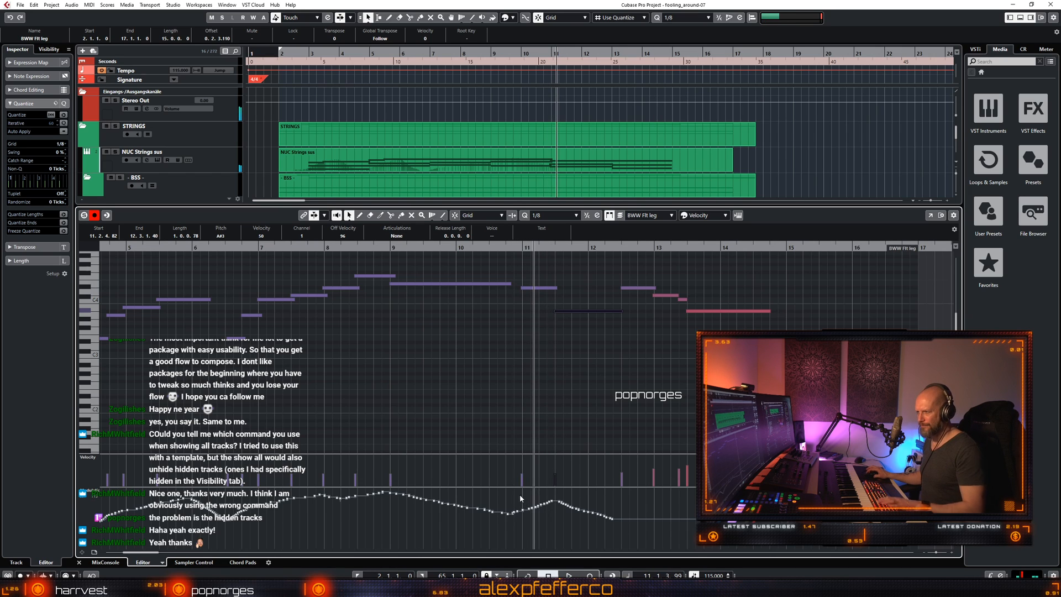
pyautogui.moveTo(520, 498); pyautogui.dragTo(619, 547)
pyautogui.press('Delete')
# Record a new controller curve into the BSS Vln II leg part from just before bar 11 to about bar 15 and close the editor.
pyautogui.click(516, 247)
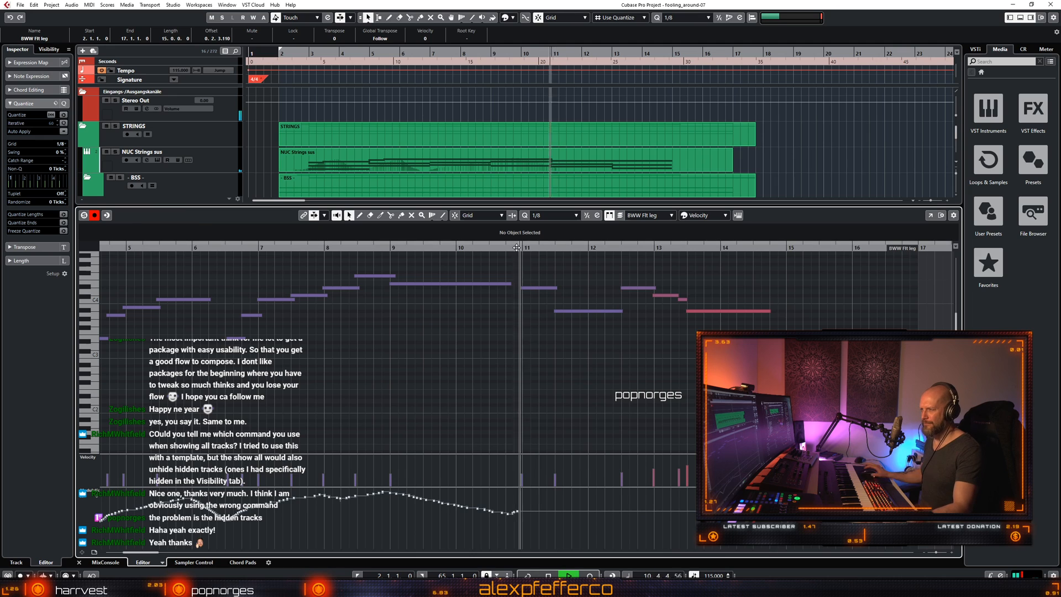
pyautogui.click(515, 247)
pyautogui.press('KP_Multiply')
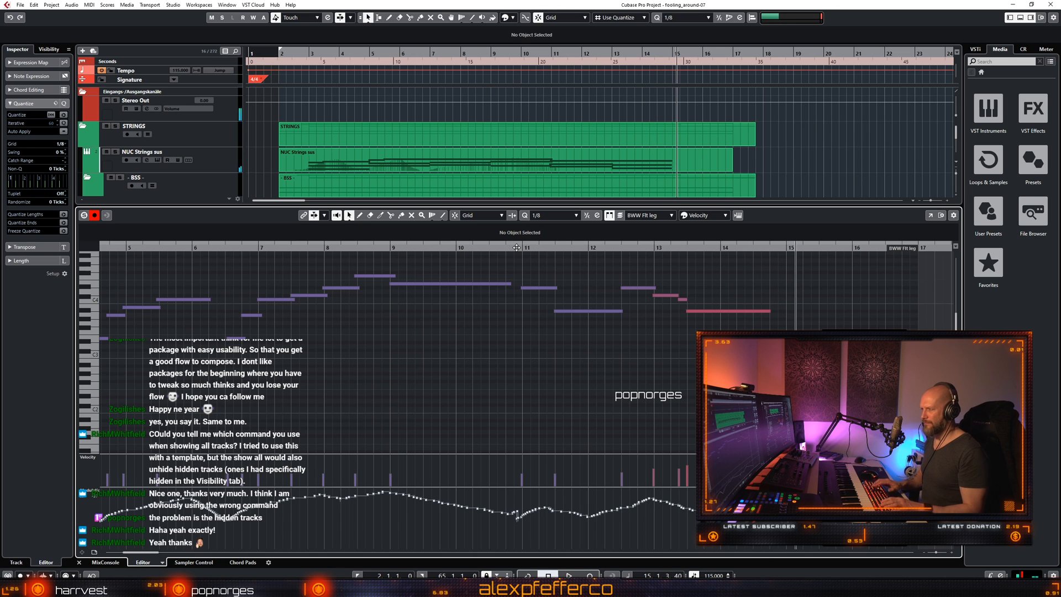
pyautogui.hotkey('ctrl', 'alt', 'e')
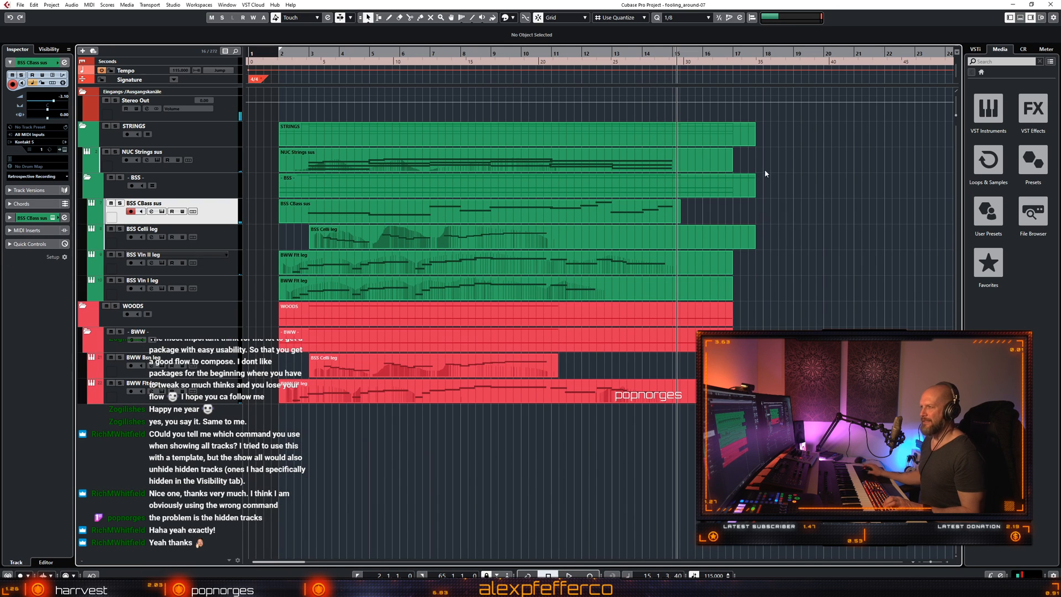
pyautogui.hscroll(5, 796, 164)
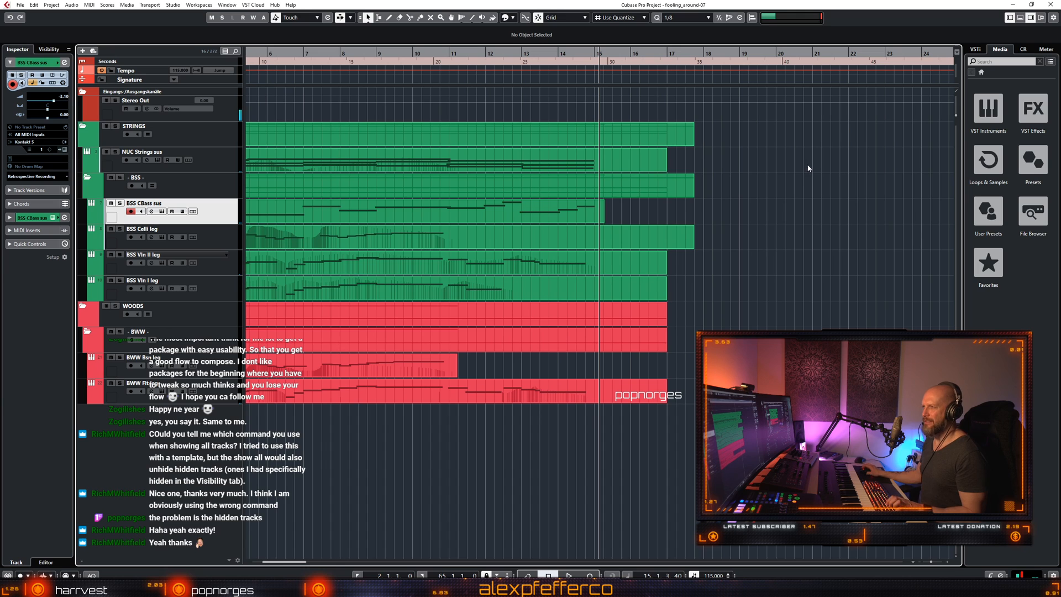
pyautogui.hscroll(-2, 801, 178)
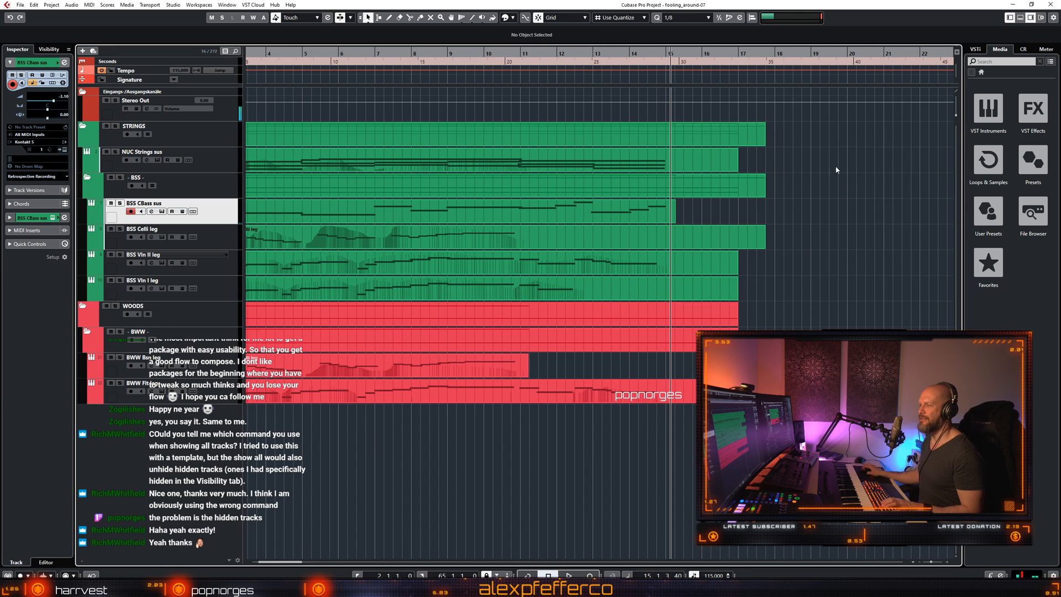
pyautogui.moveTo(829, 142); pyautogui.dragTo(680, 284)
pyautogui.press('3')
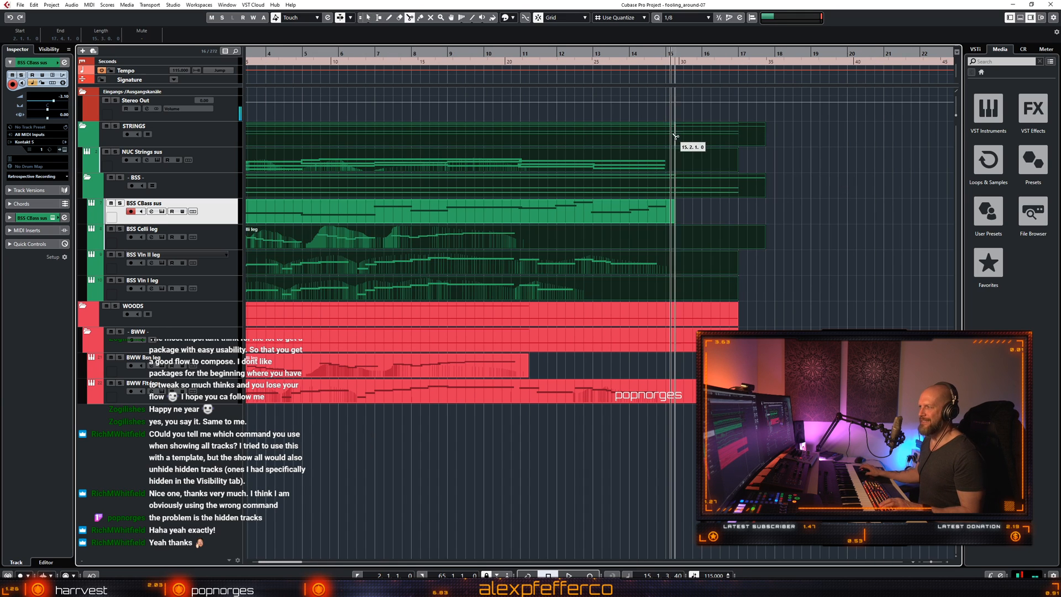
pyautogui.click(679, 271)
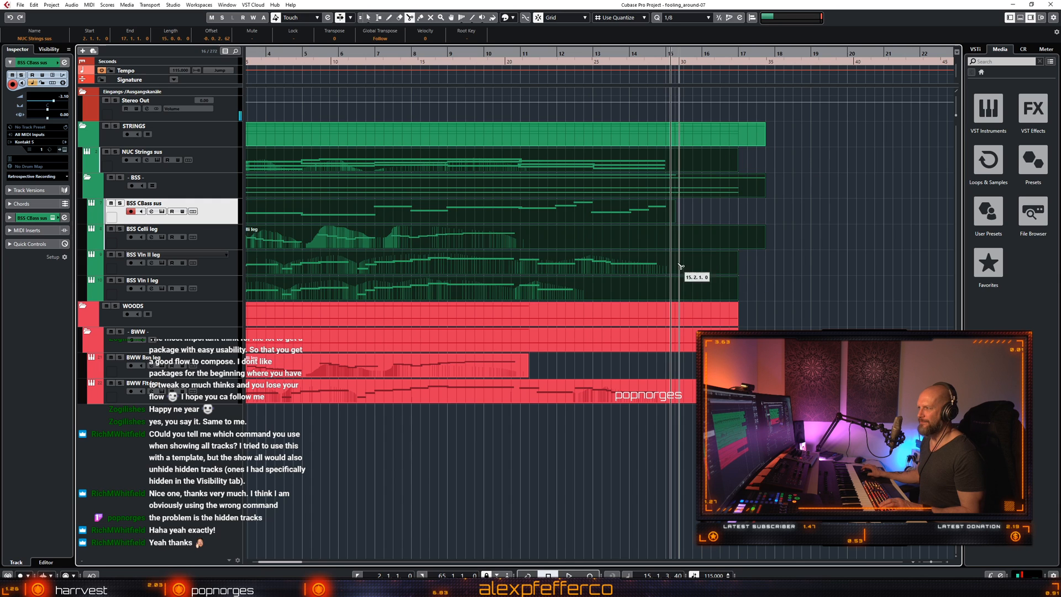
pyautogui.click(668, 212)
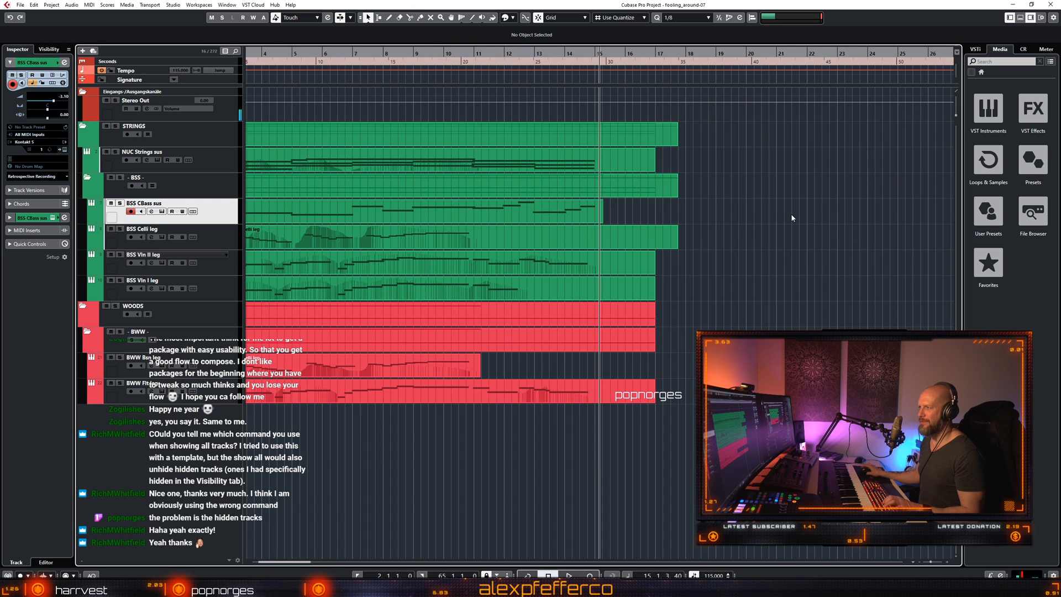
pyautogui.press('1')
pyautogui.click(795, 215)
pyautogui.hotkey('shift', 'f')
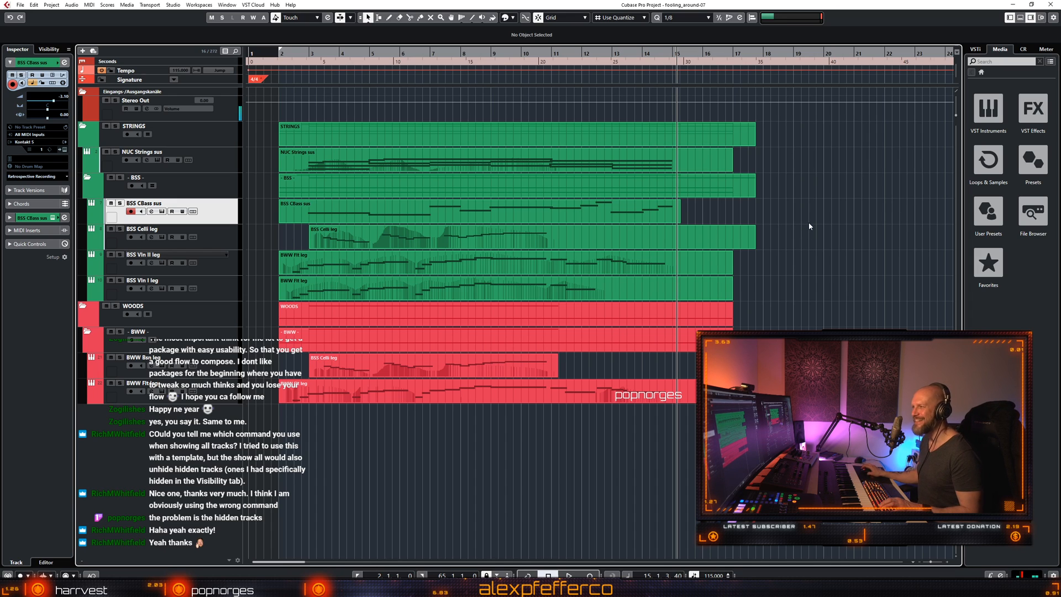
# Play the arrangement from the left locator and copy the closing notes of the BSS Vln II leg part from bar 12.3 onward.
pyautogui.press('KP_1')
pyautogui.press('space')
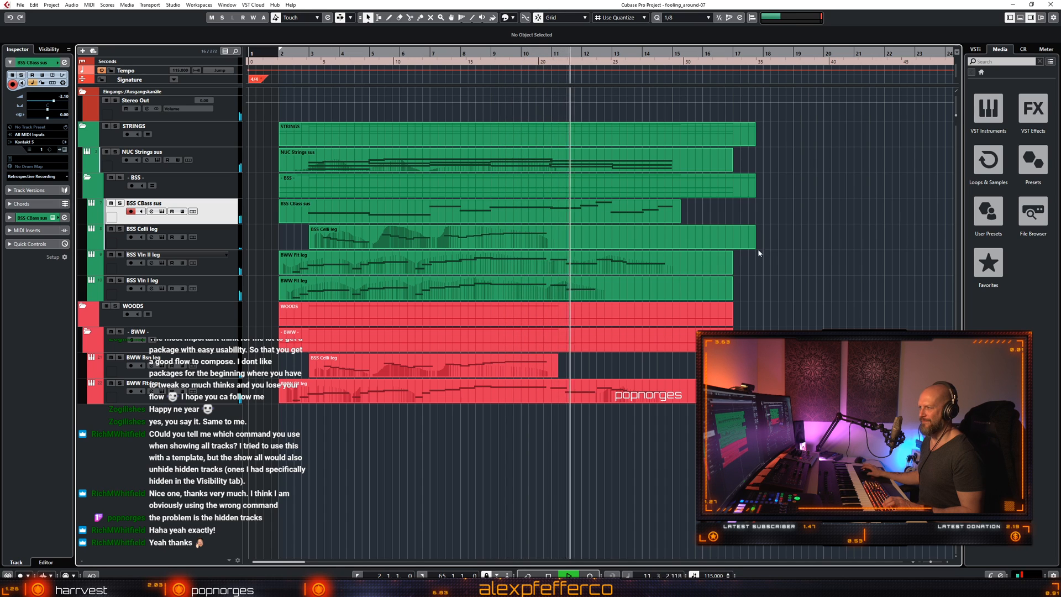
pyautogui.press('space')
pyautogui.doubleClick(664, 271)
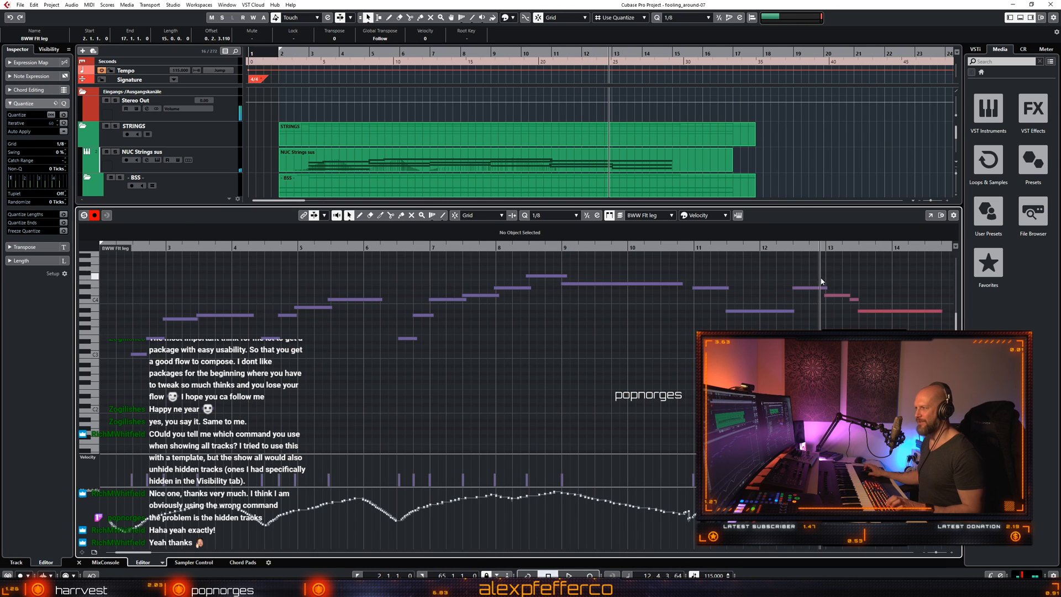
pyautogui.moveTo(790, 283); pyautogui.dragTo(948, 316)
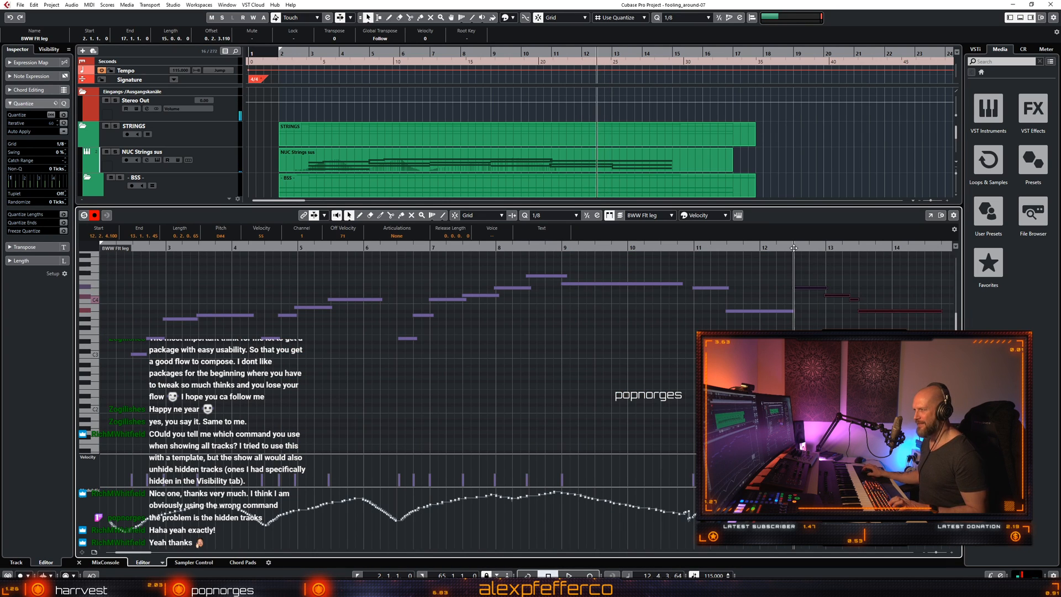
pyautogui.hotkey('ctrl', 'alt', 'e')
# Select the BSS Vln I leg track and paste the copied notes at bar 12.3 inside its existing part.
pyautogui.click(600, 296)
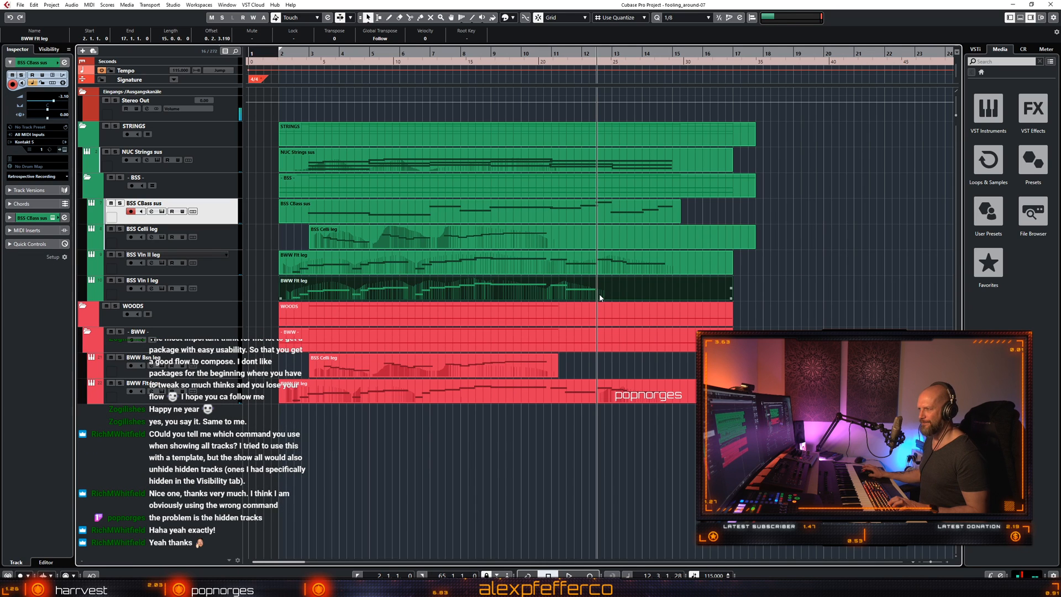
pyautogui.click(221, 298)
pyautogui.hotkey('ctrl', 'v')
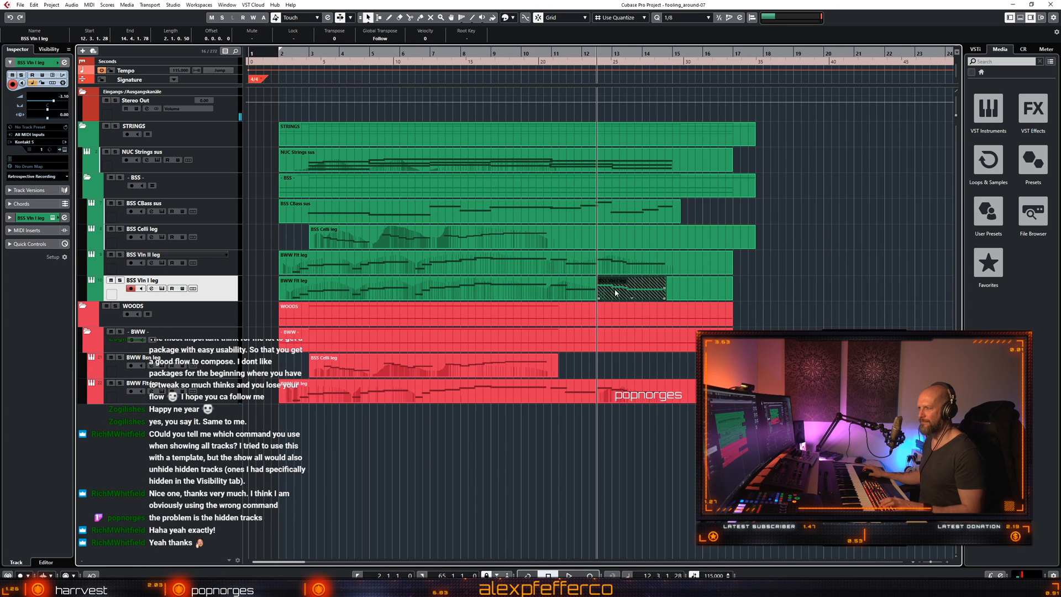
pyautogui.doubleClick(603, 286)
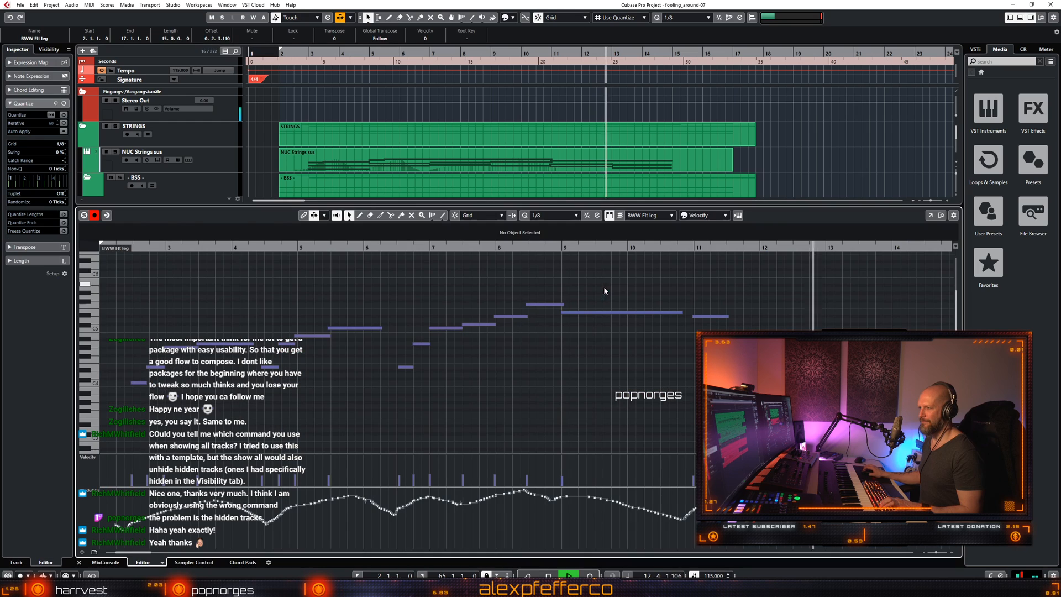
pyautogui.press('Right')
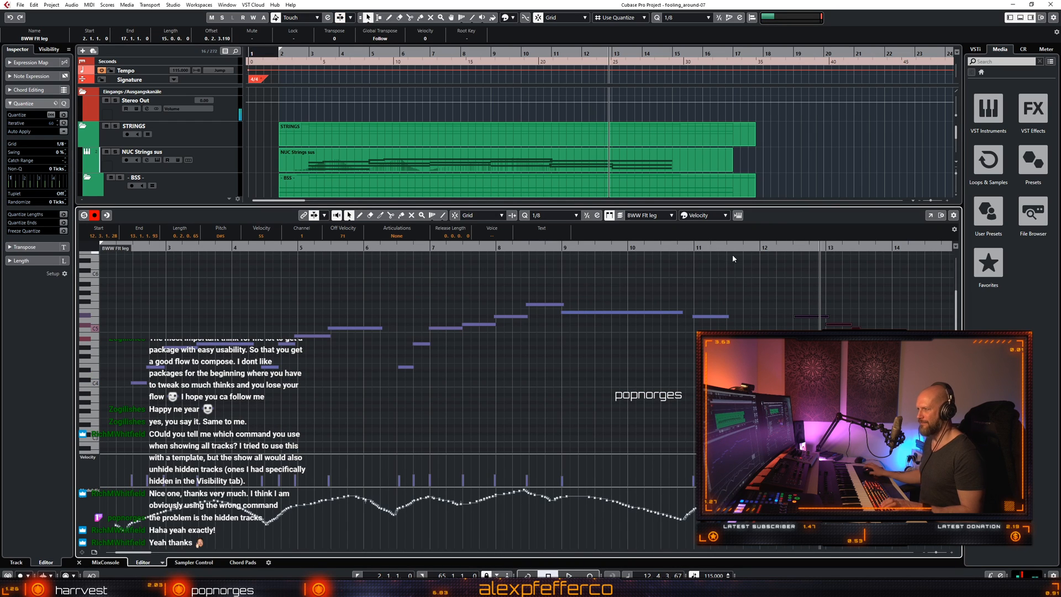
# Replace the controller curve in the BSS Vln I leg part from just before bar 11 to about bar 15 with a new recording and close the editor.
pyautogui.press('space')
pyautogui.click(692, 244)
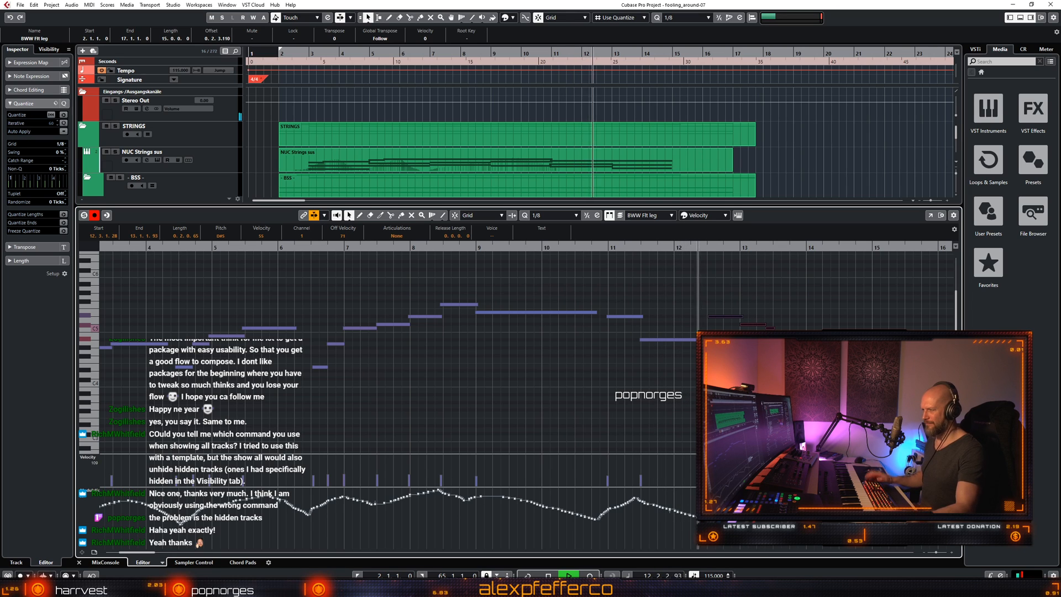
pyautogui.click(580, 278)
pyautogui.click(575, 250)
pyautogui.press('space')
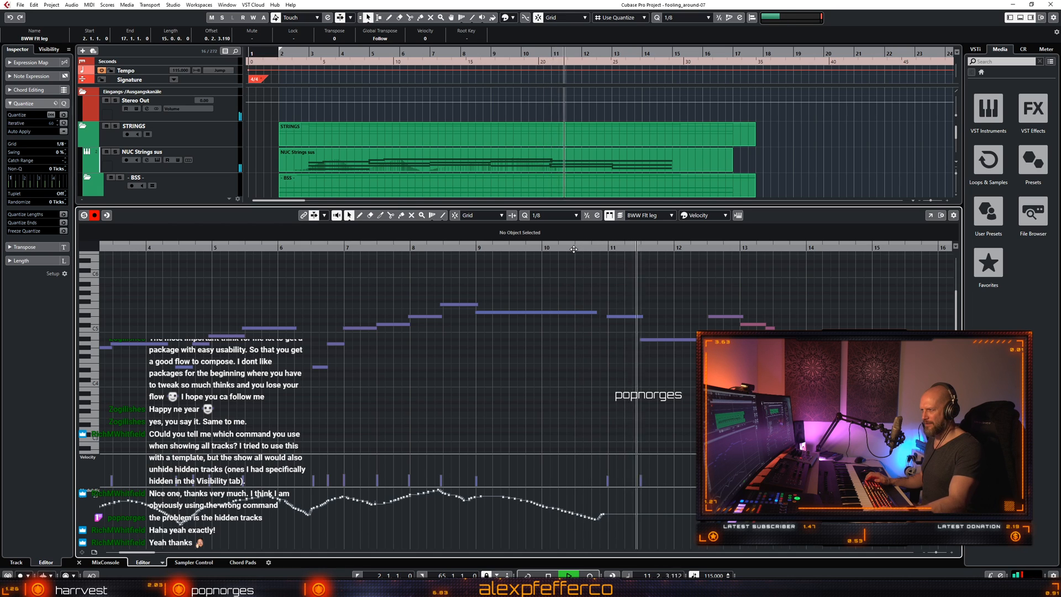
pyautogui.press('KP_Multiply')
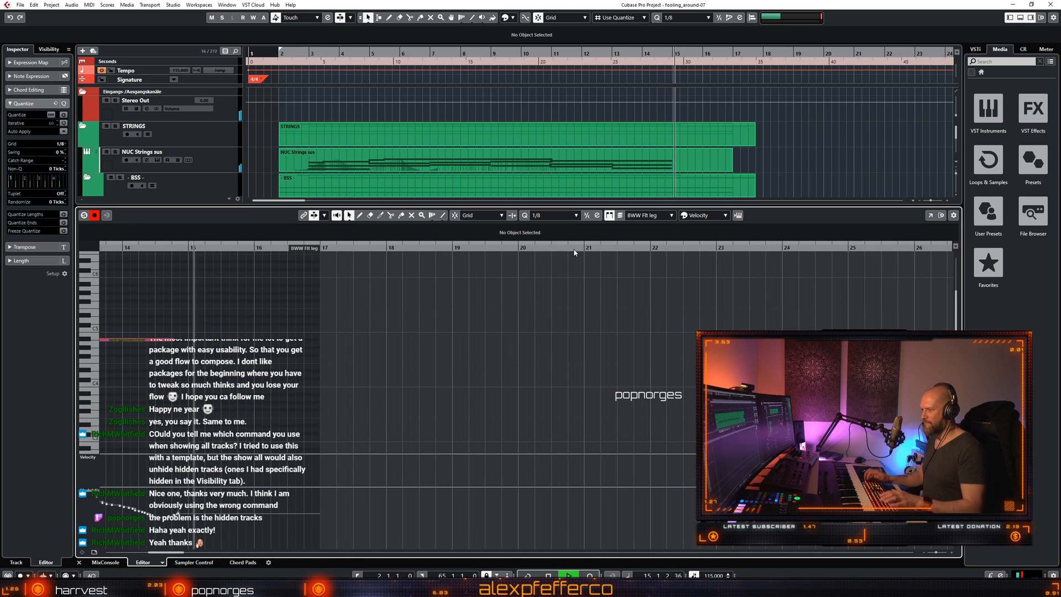
pyautogui.press('space')
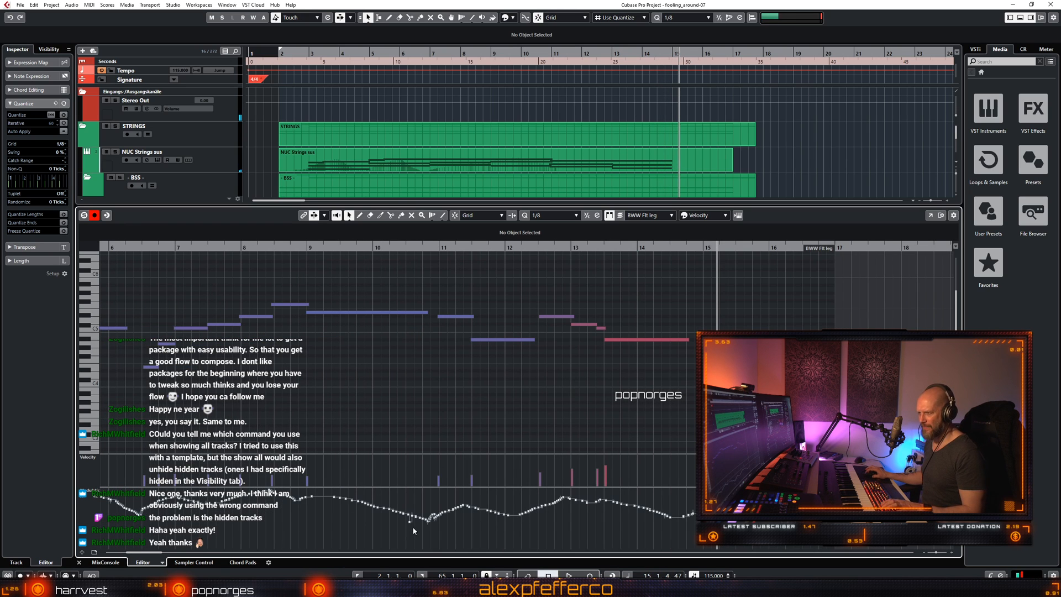
pyautogui.hotkey('ctrl', 'alt', 'e')
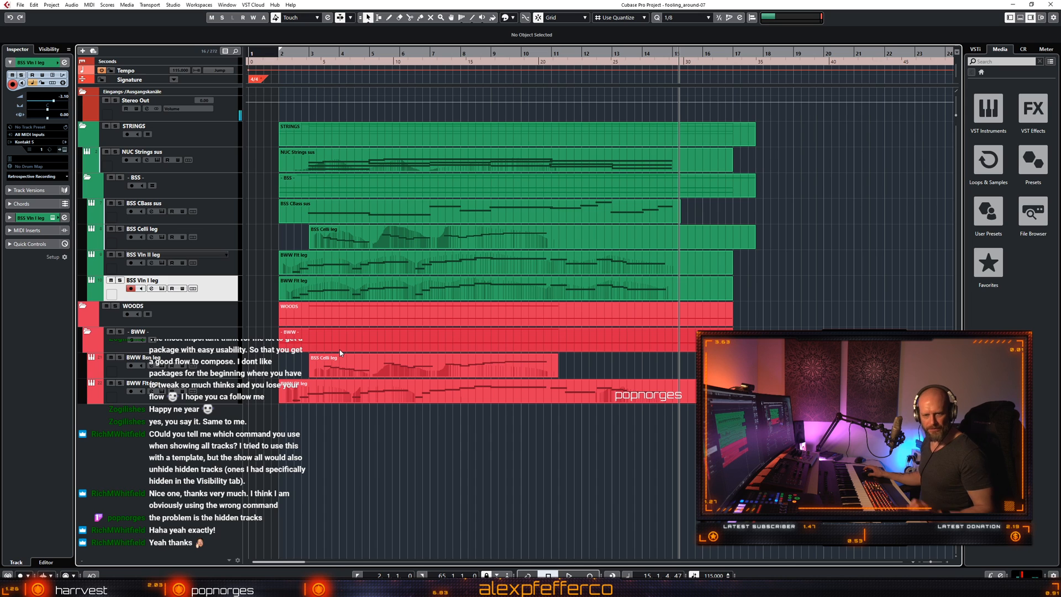
# Show all tracks of the project and expand the JXL BRASS folder in the BRASS group.
pyautogui.hotkey('ctrl', 'shift', 'h')
pyautogui.scroll(-15, 340, 352)
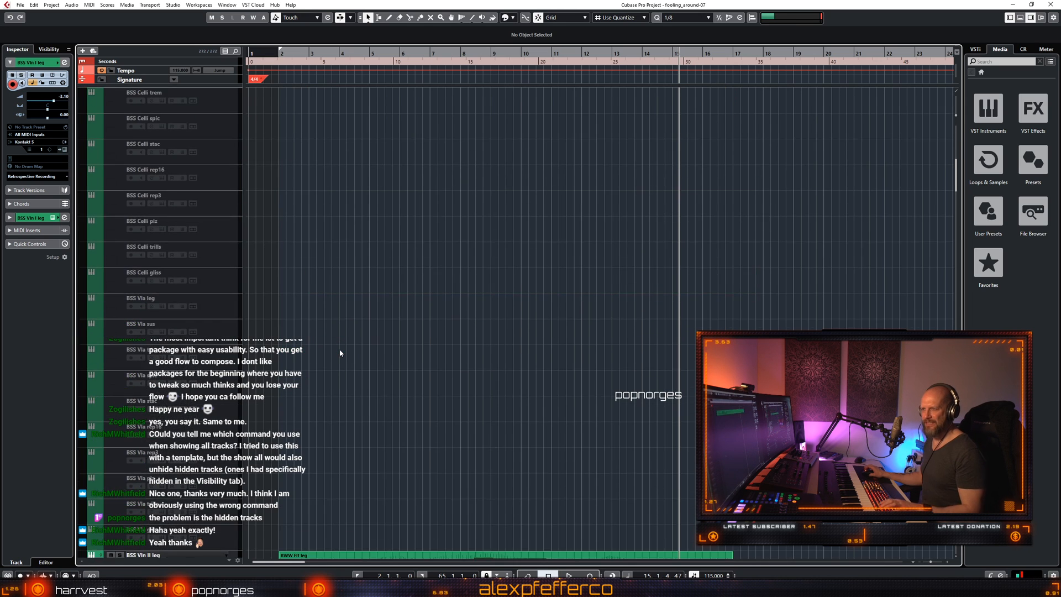
pyautogui.scroll(-10, 340, 352)
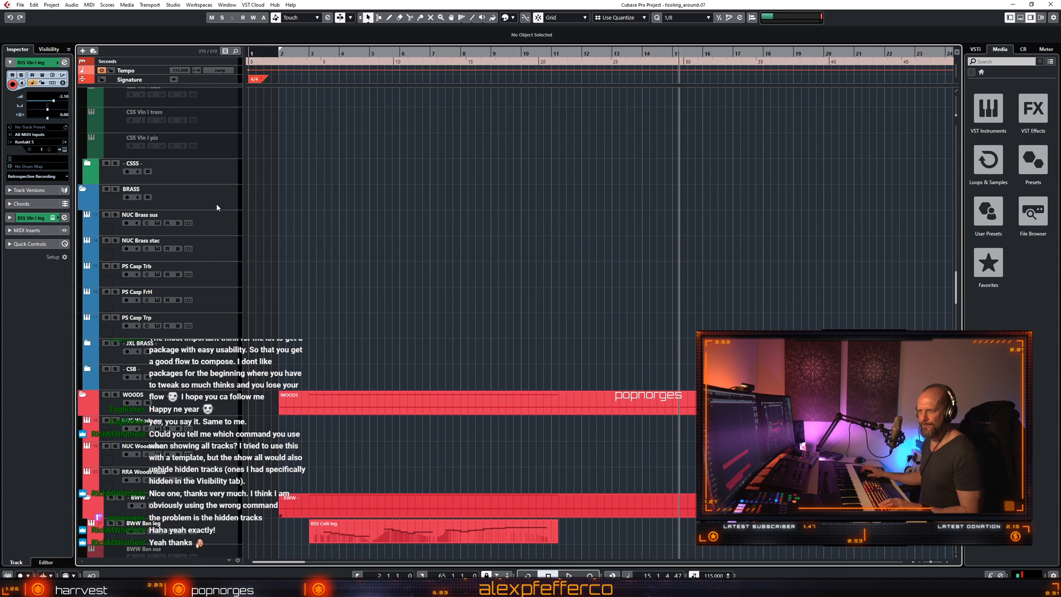
pyautogui.click(88, 380)
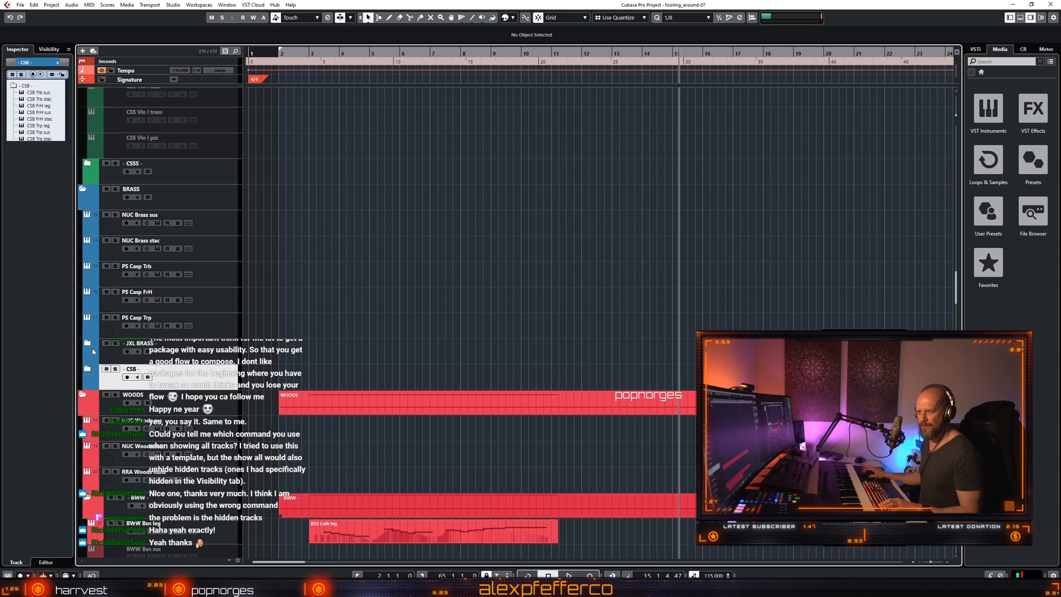
pyautogui.click(93, 352)
pyautogui.click(86, 343)
pyautogui.scroll(-4, 439, 253)
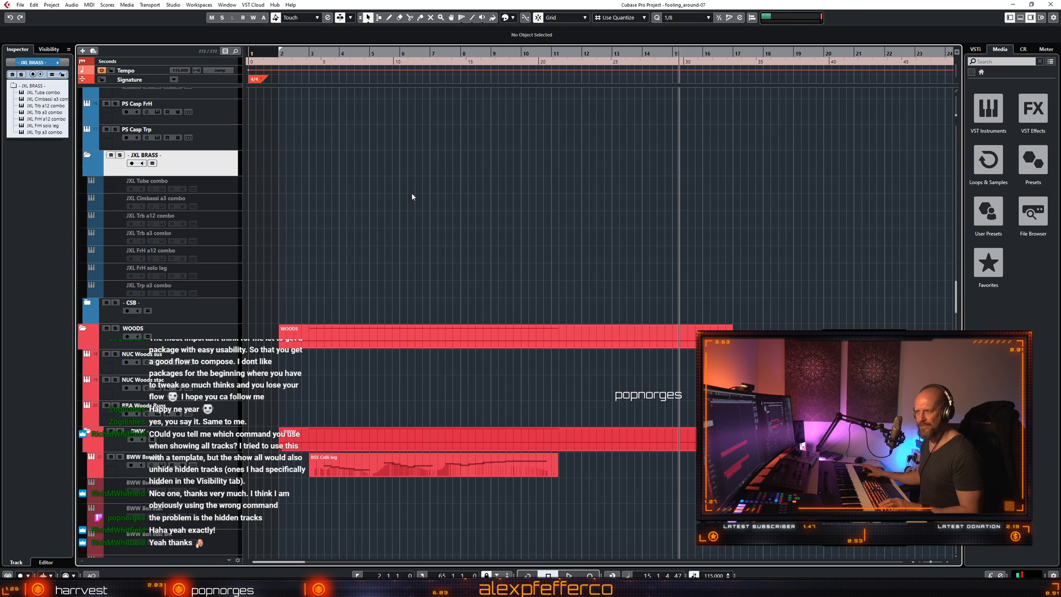
pyautogui.scroll(3, 283, 302)
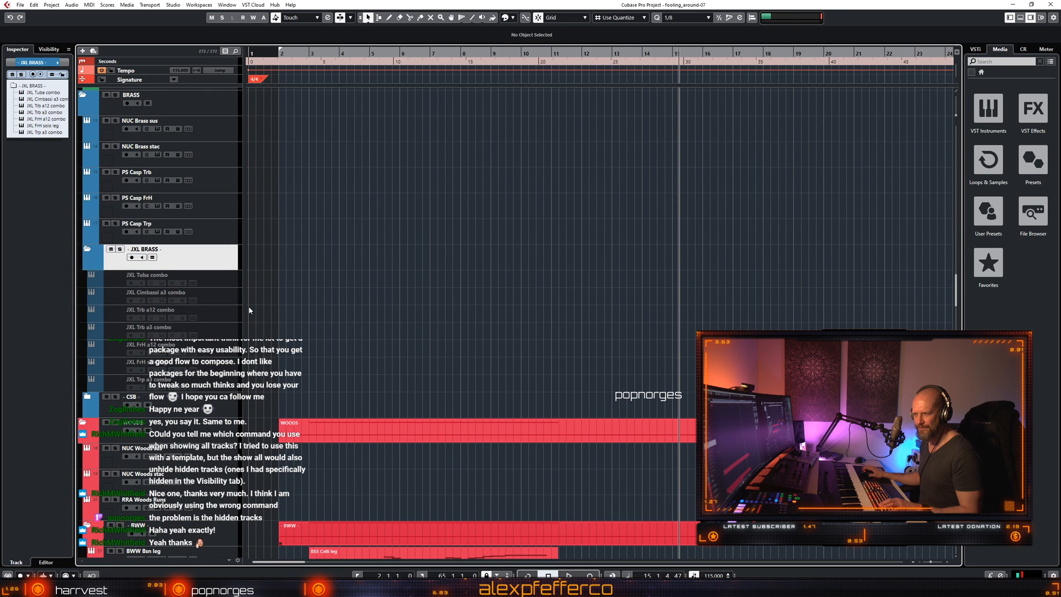
# Enable the disabled JXL Trb a3 combo track in the JXL BRASS folder and select it for playing.
pyautogui.click(218, 334)
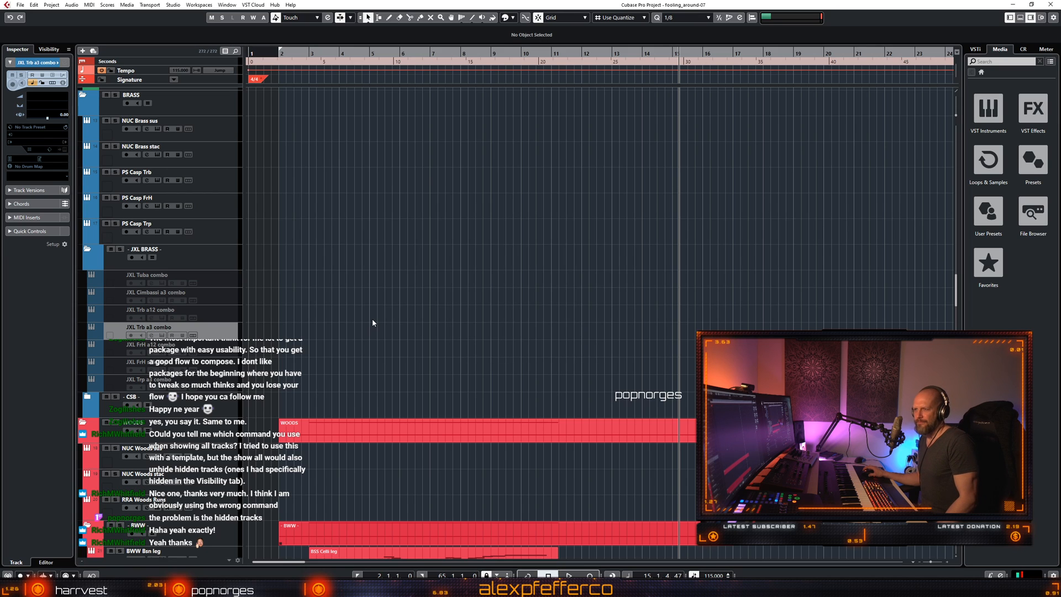
pyautogui.rightClick(232, 332)
pyautogui.click(209, 344)
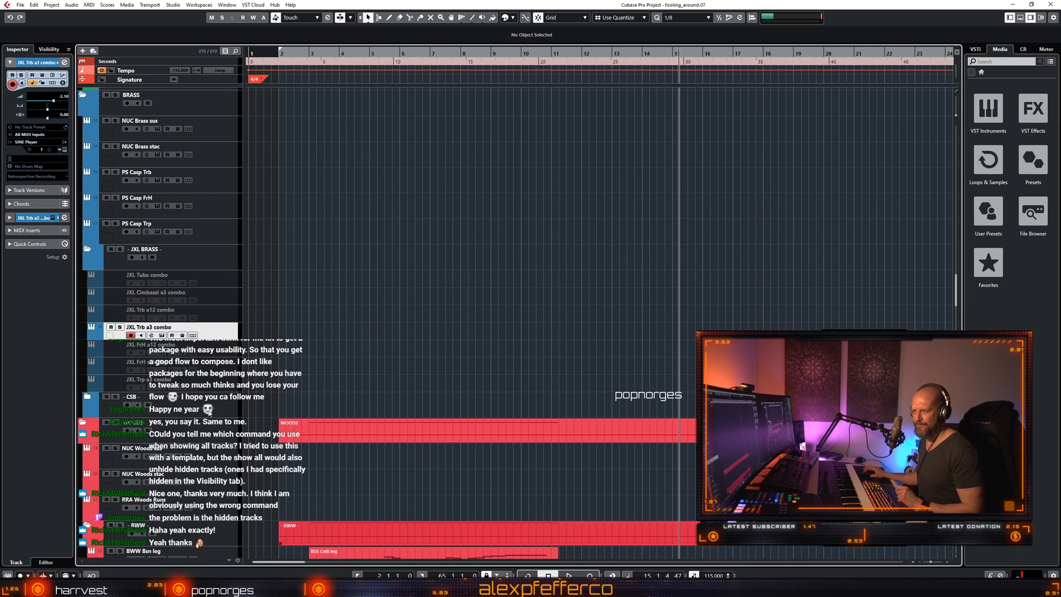
pyautogui.click(210, 413)
pyautogui.click(221, 338)
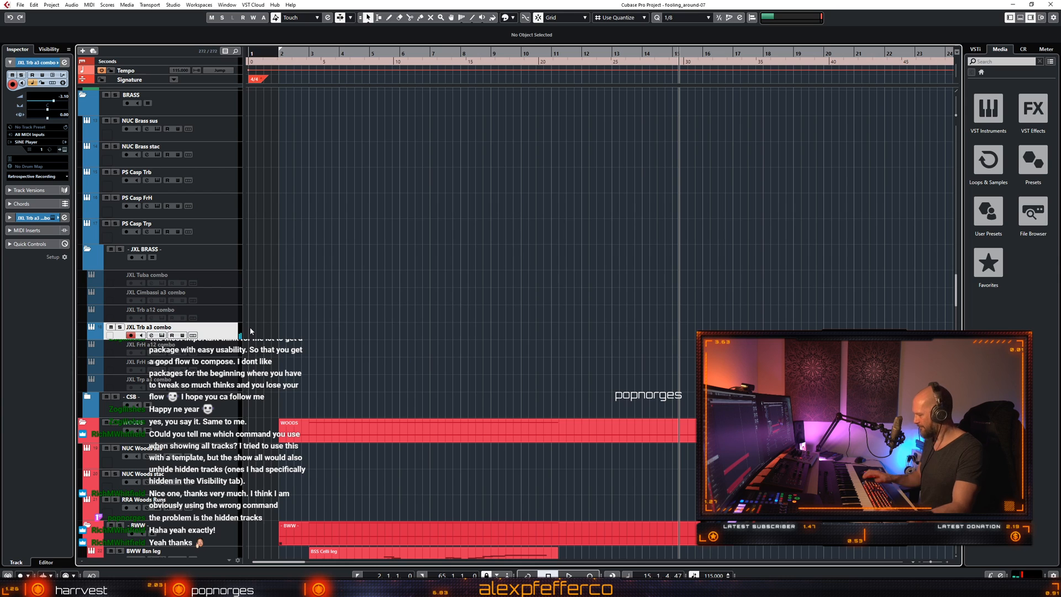
# Play the arrangement from just before bar 9 to about bar 15 with the JXL Trb a3 combo track armed.
pyautogui.press('KP_Subtract')
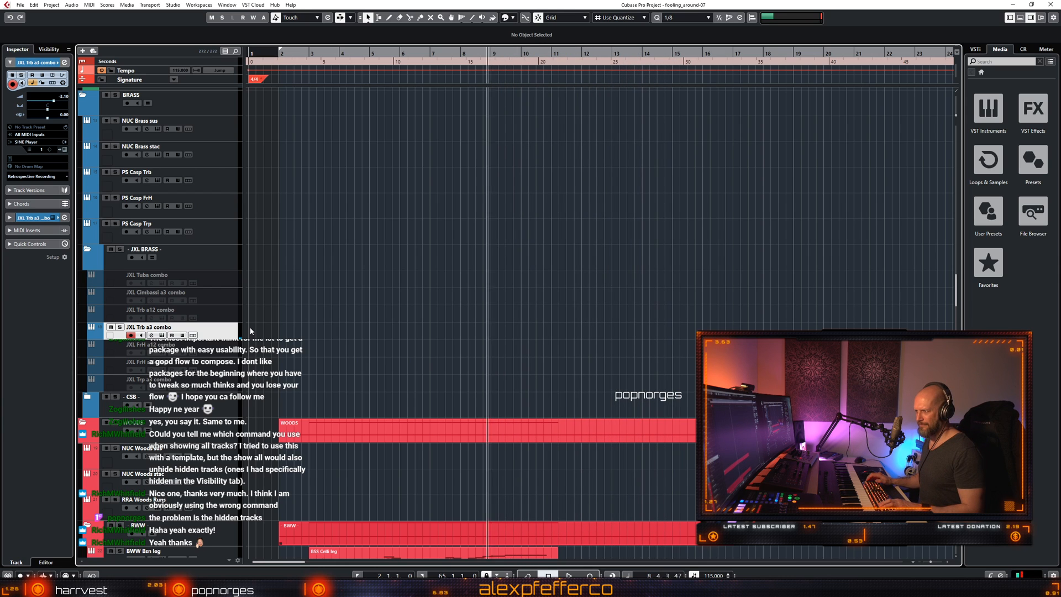
pyautogui.press('space')
pyautogui.scroll(-3, 633, 267)
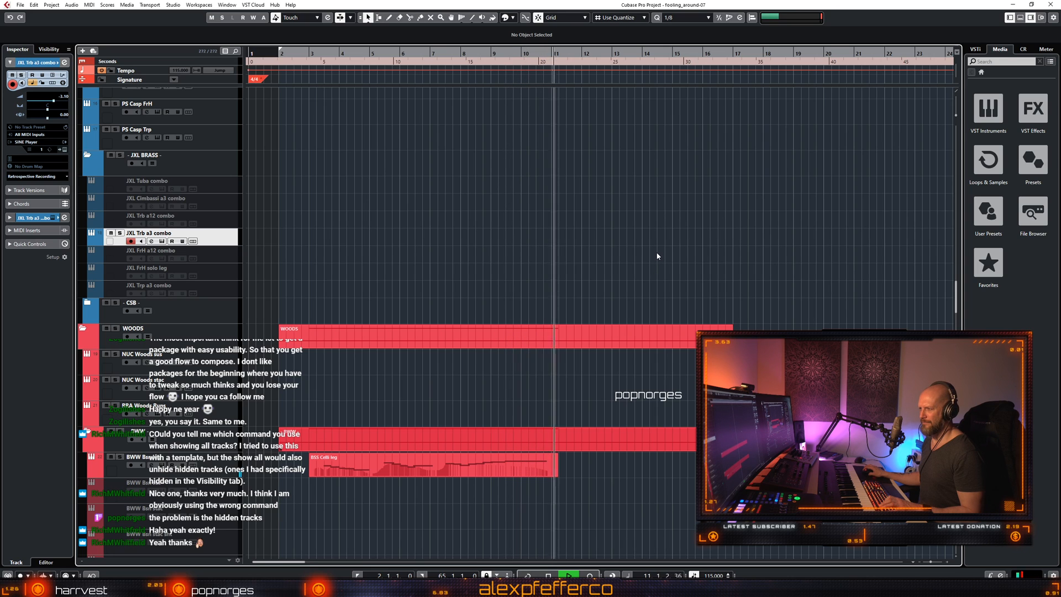
pyautogui.scroll(3, 687, 265)
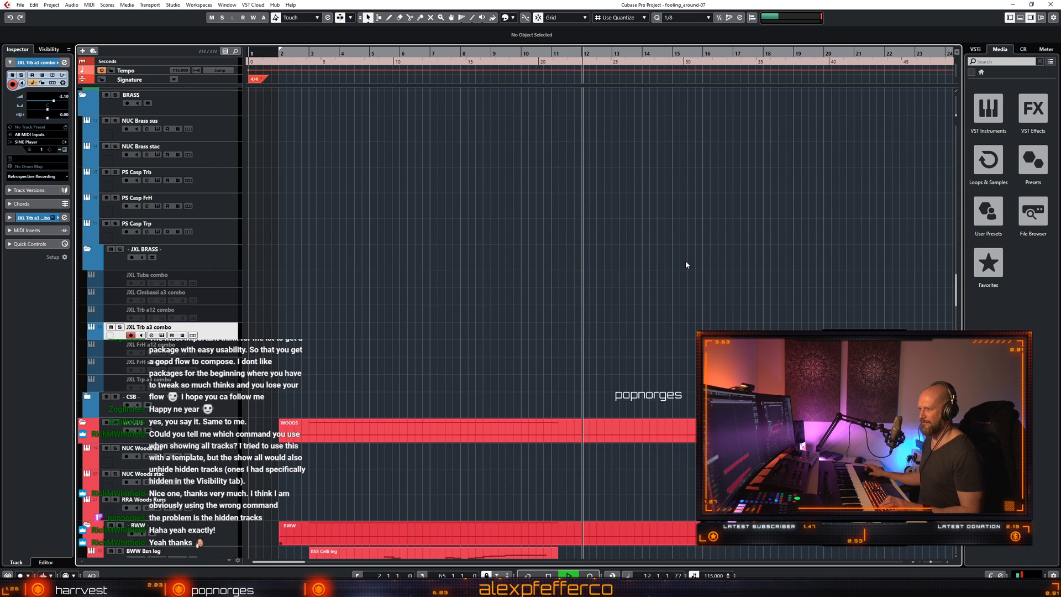
pyautogui.scroll(-3, 692, 267)
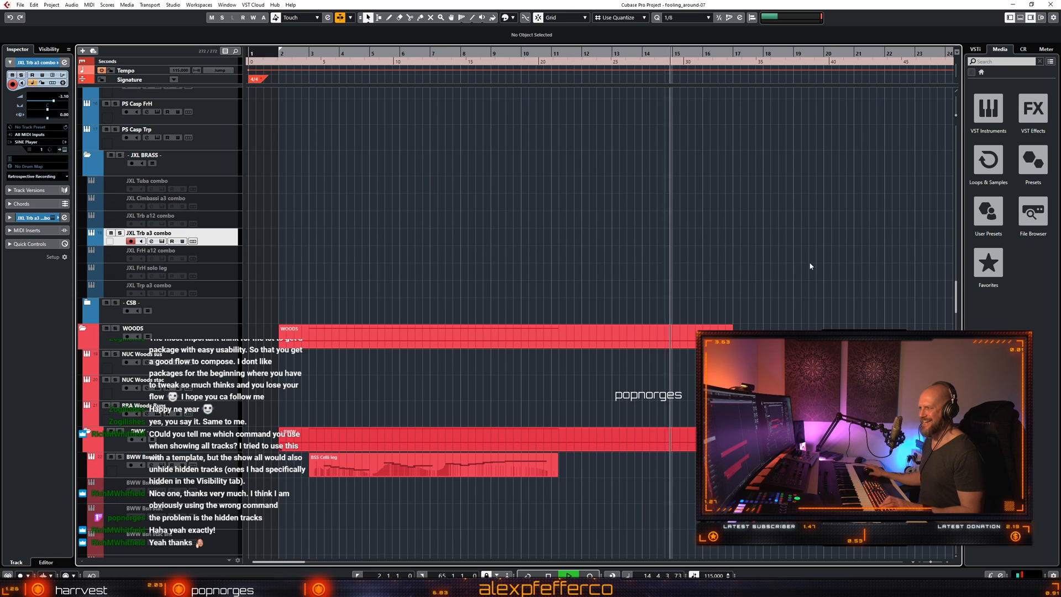
pyautogui.press('space')
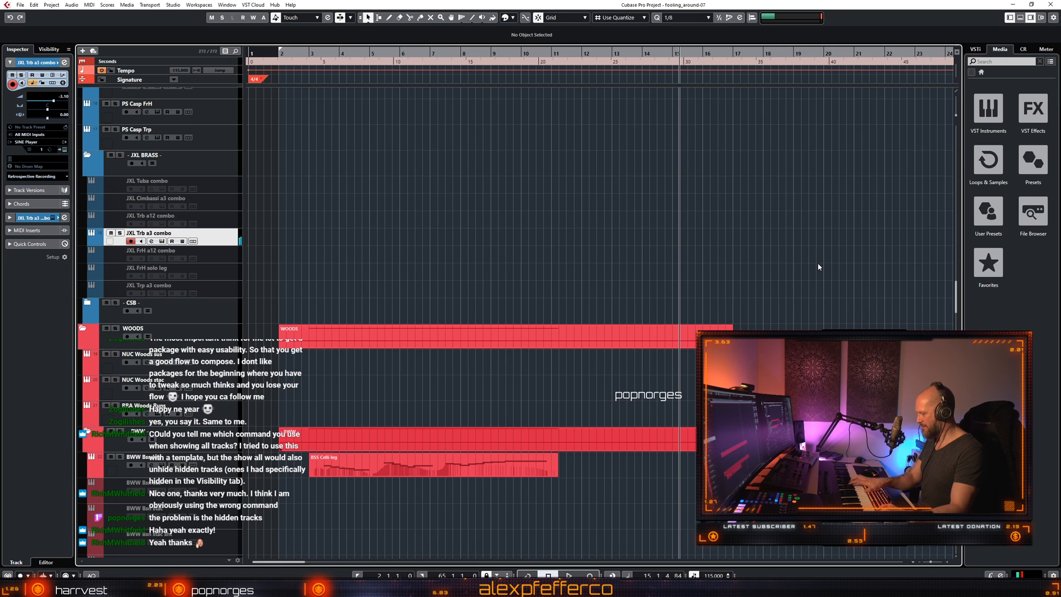
# Rewind to about bar 11 and replay the passage to just past bar 15 to rehearse a trombone line.
pyautogui.press('KP_Subtract')
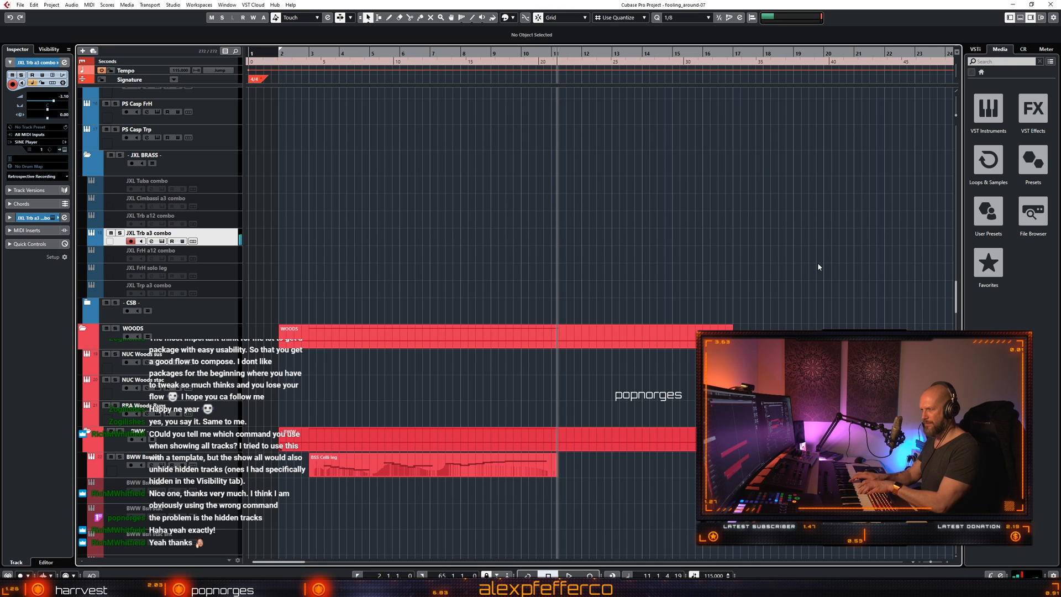
pyautogui.press('KP_Subtract')
pyautogui.press('space')
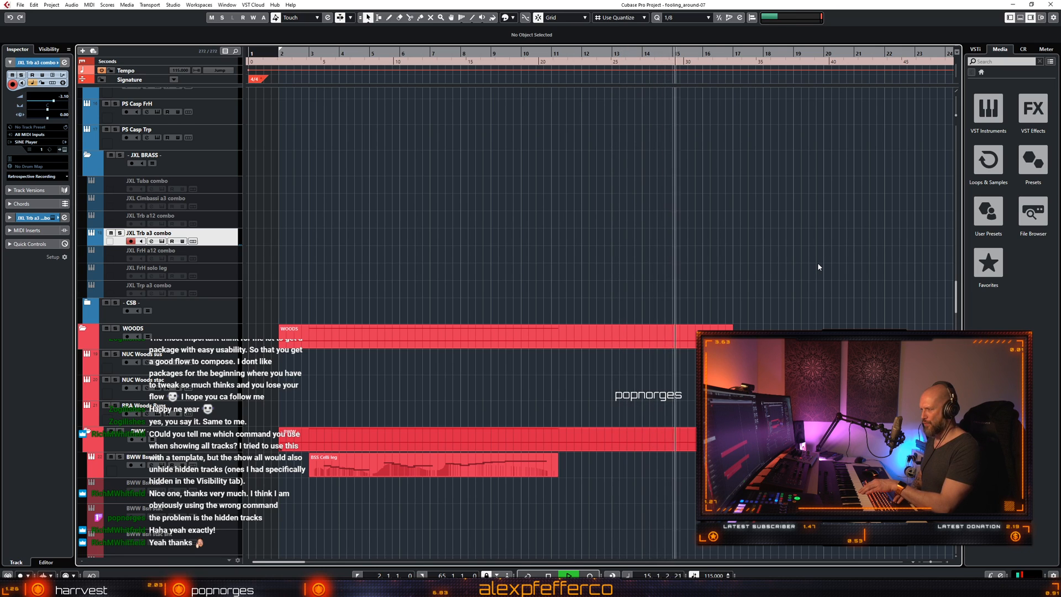
pyautogui.press('space')
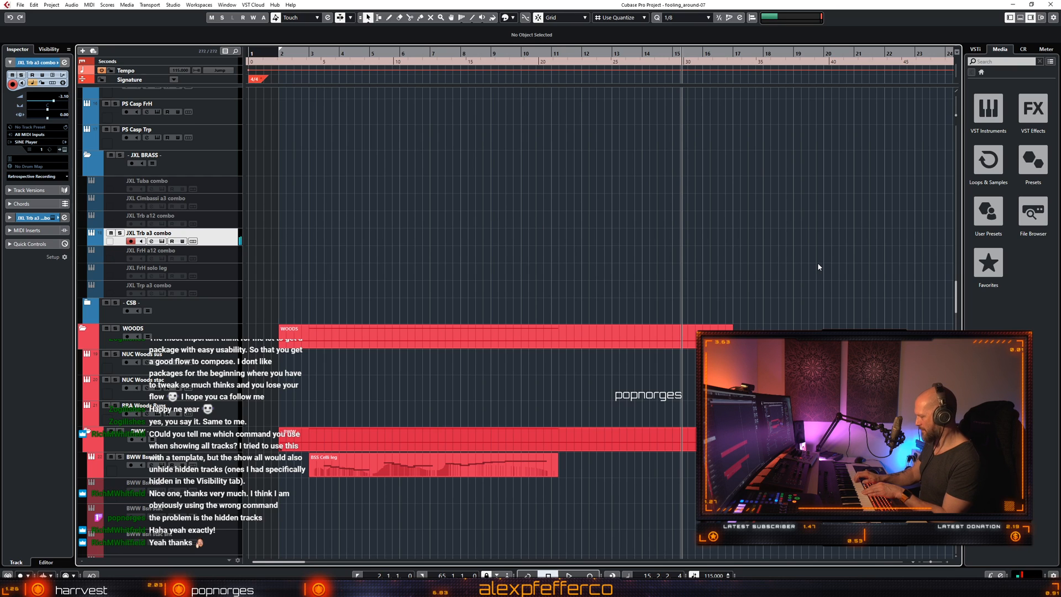
# Audition the ending around bars 14 to 15 repeatedly against the JXL Trb a3 combo sound.
pyautogui.press('KP_Subtract')
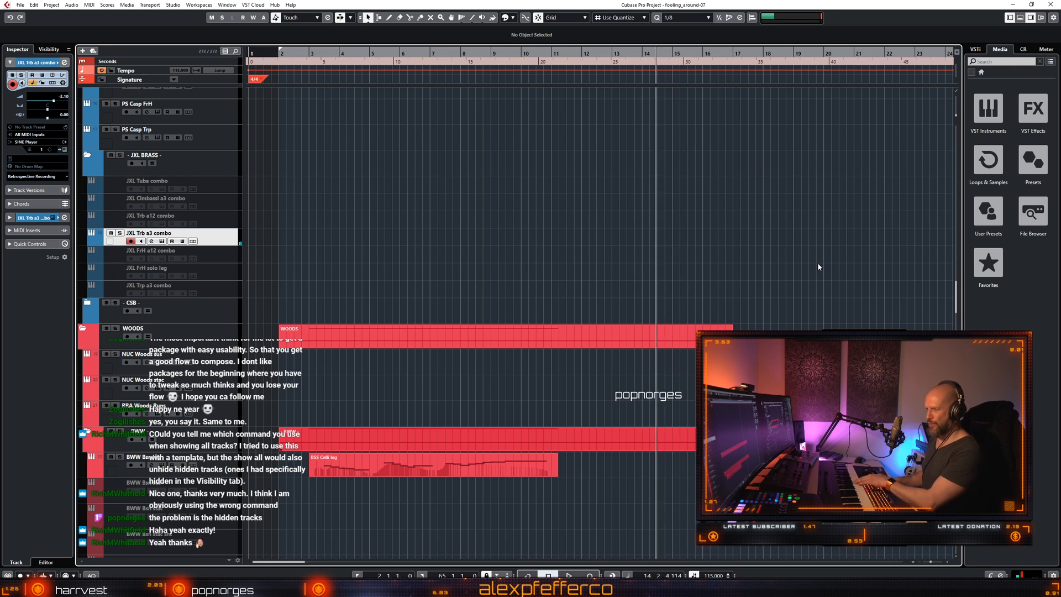
pyautogui.press('space')
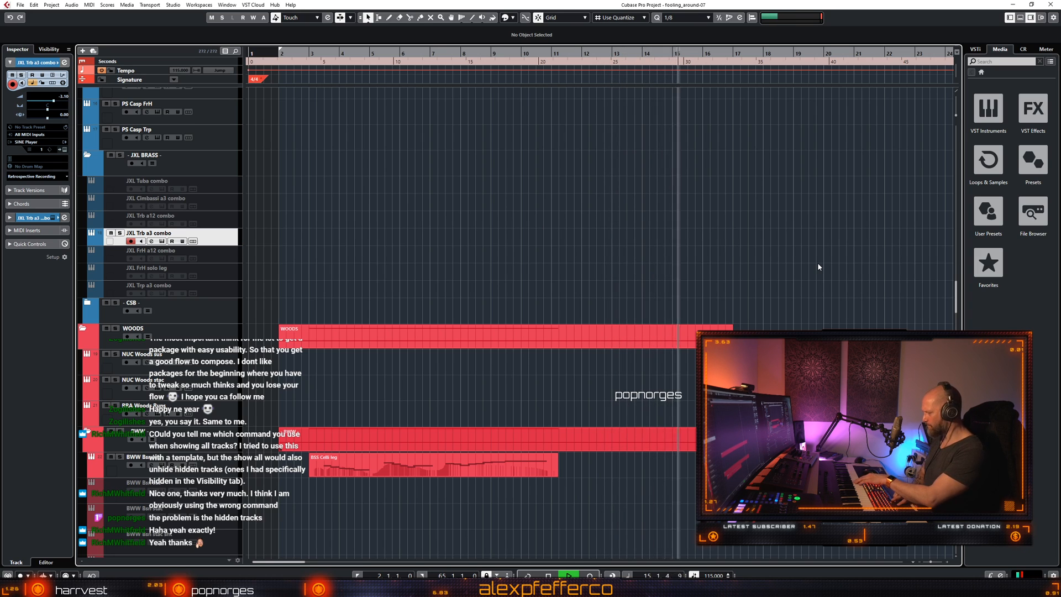
pyautogui.press('space')
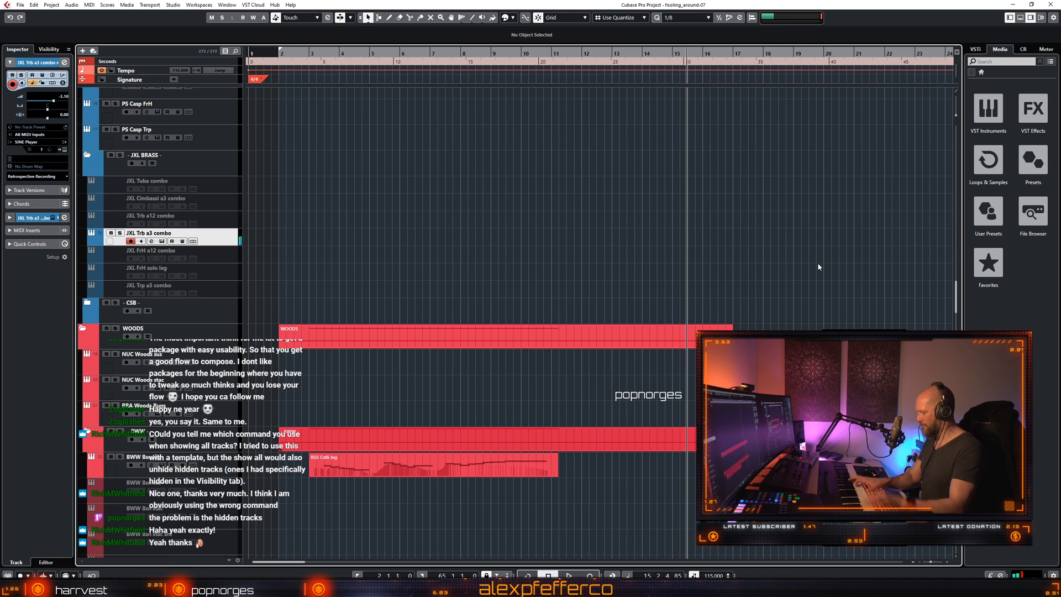
pyautogui.press('space')
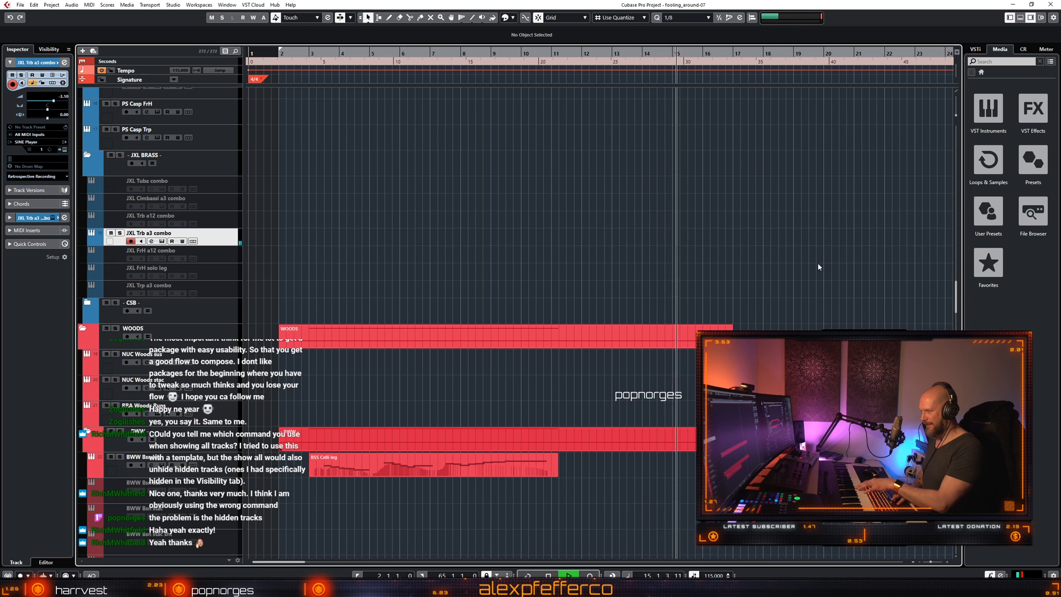
pyautogui.press('space')
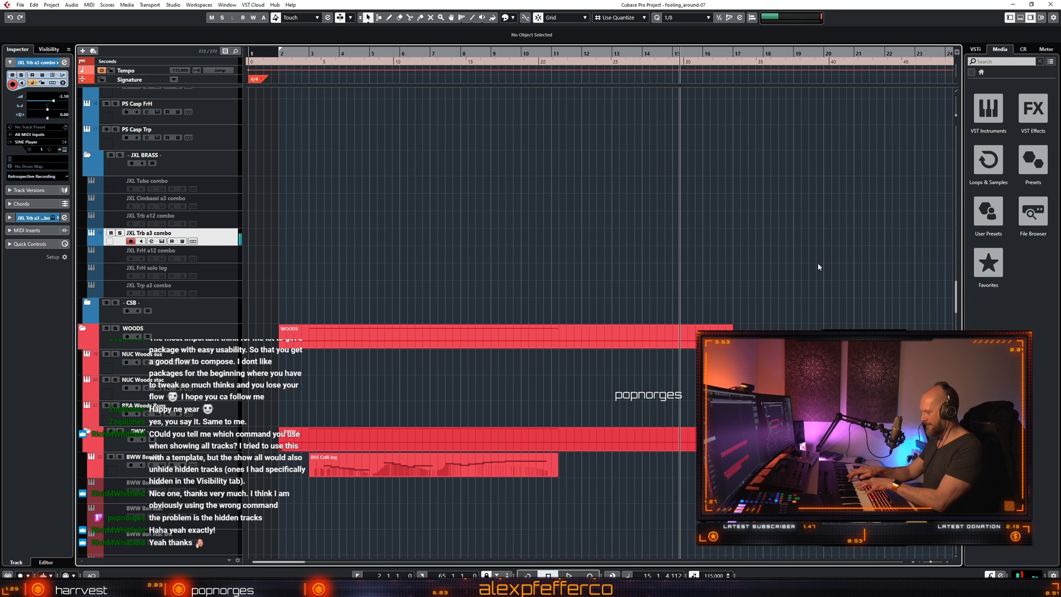
pyautogui.press('KP_Subtract')
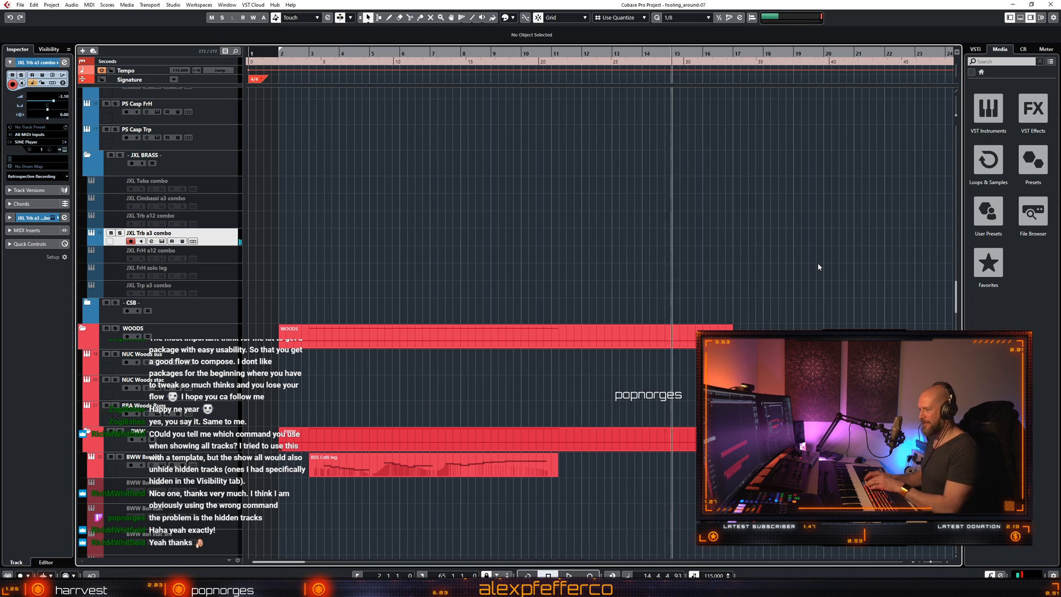
pyautogui.press('space')
pyautogui.scroll(2, 814, 243)
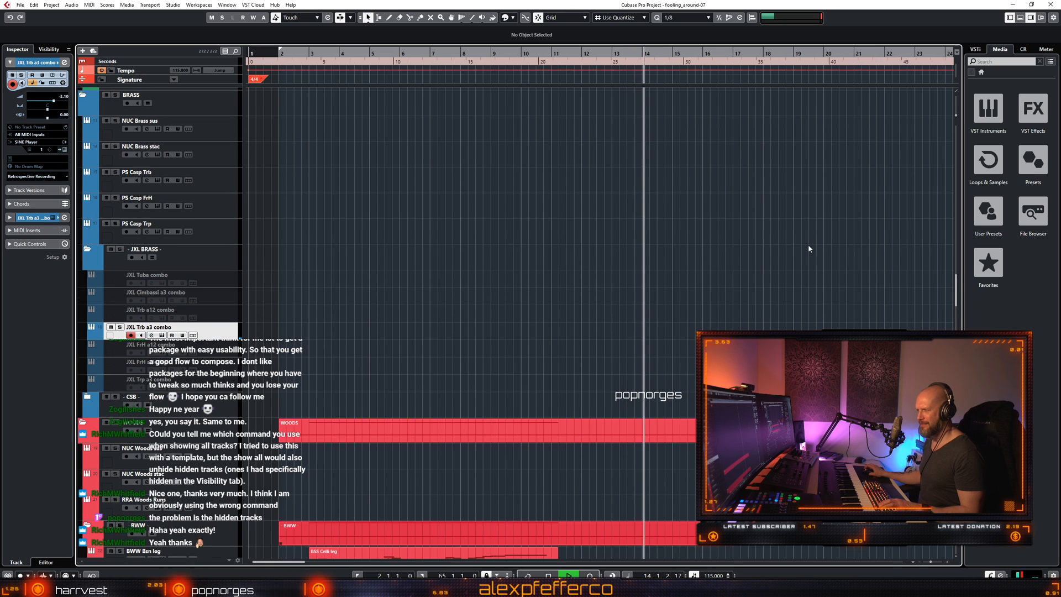
pyautogui.press('space')
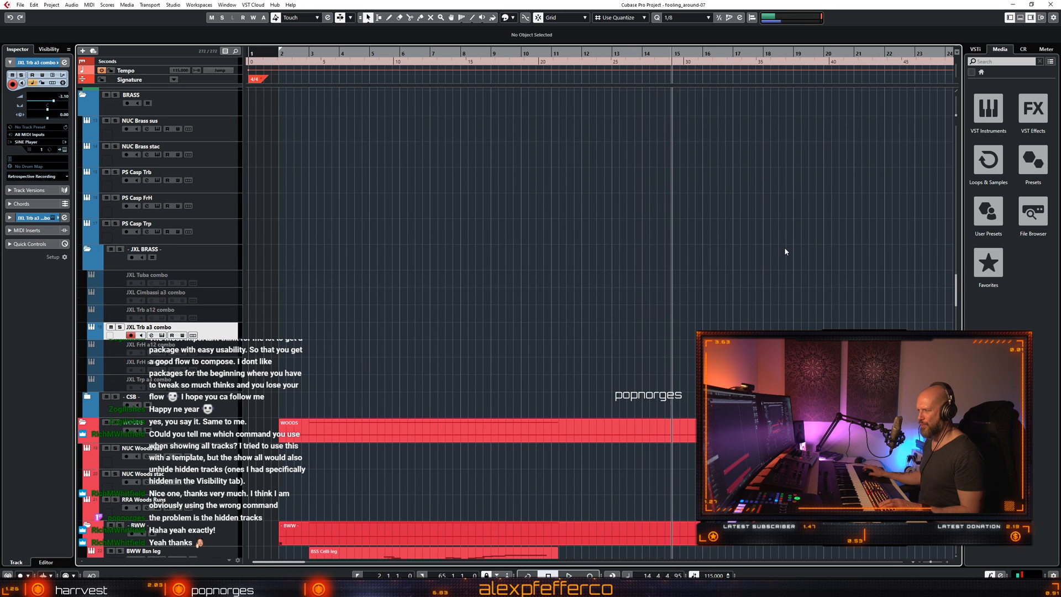
# Play the ending from just after bar 12 and open the NUC Strings sus part for note editing.
pyautogui.scroll(-10, 848, 185)
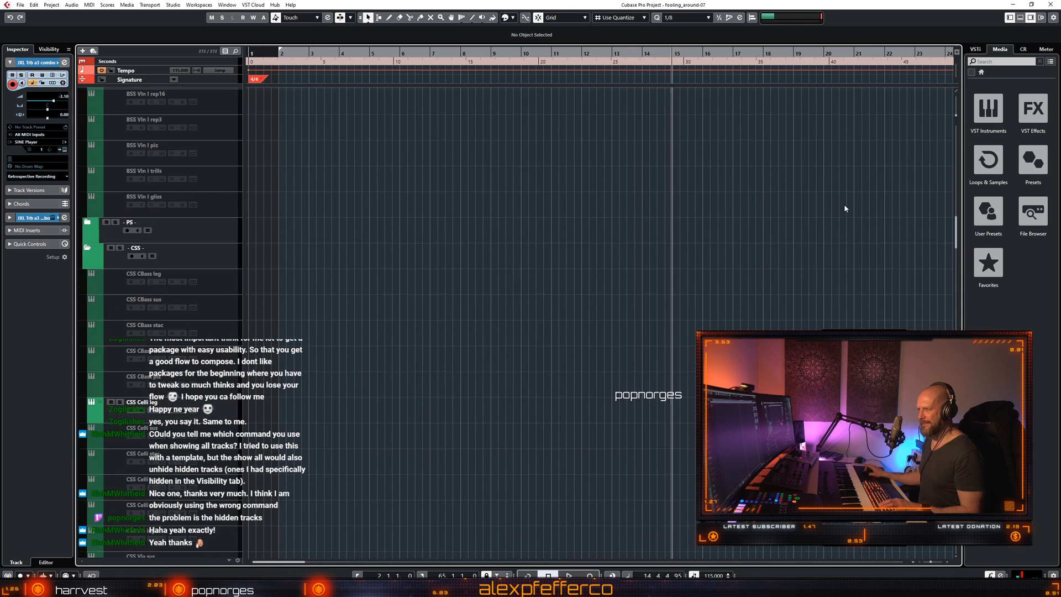
pyautogui.click(594, 53)
pyautogui.press('space')
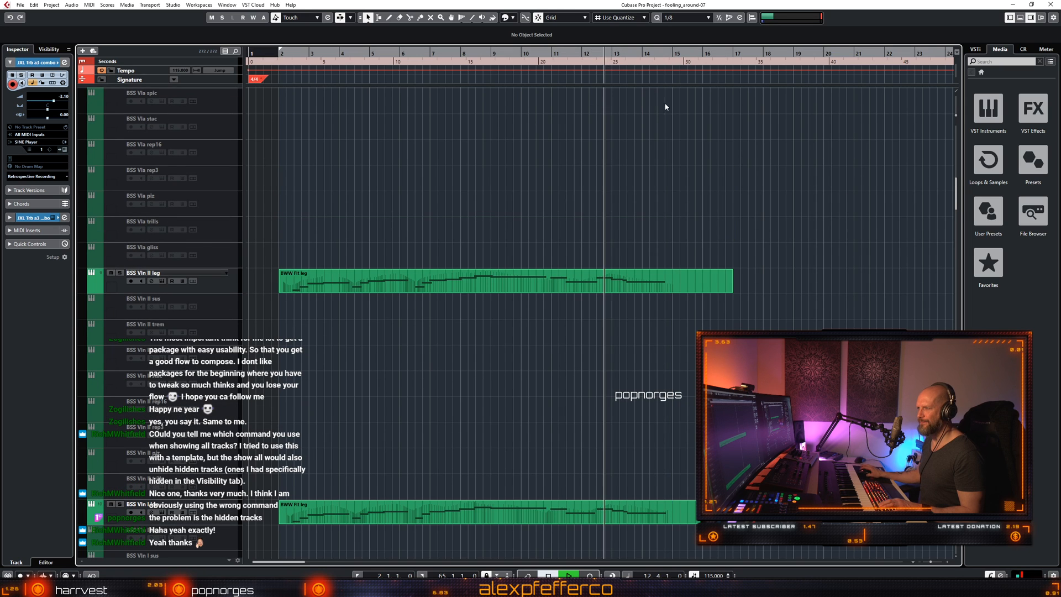
pyautogui.scroll(10, 716, 234)
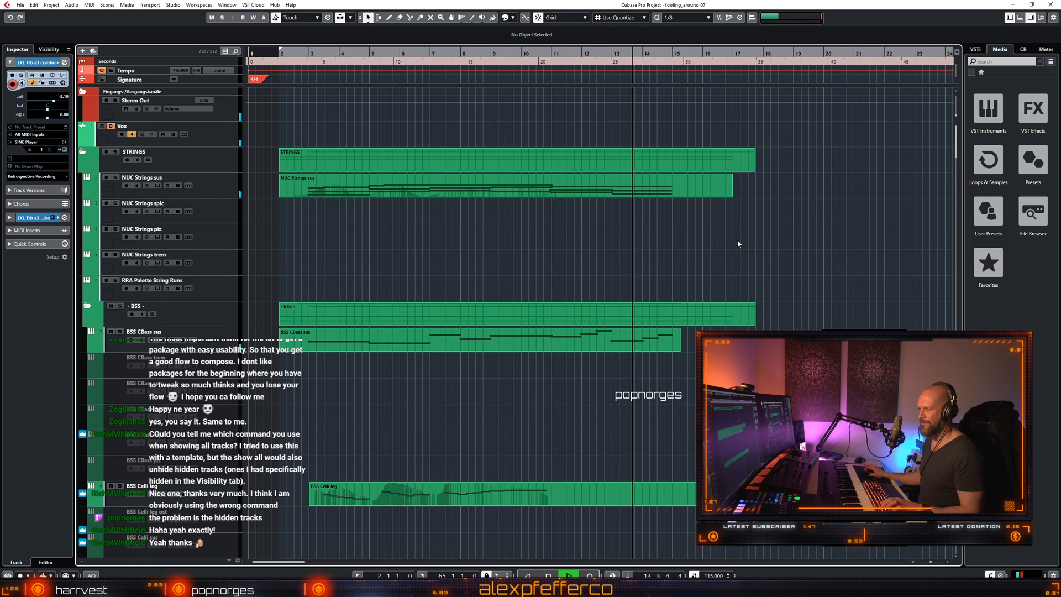
pyautogui.click(680, 193)
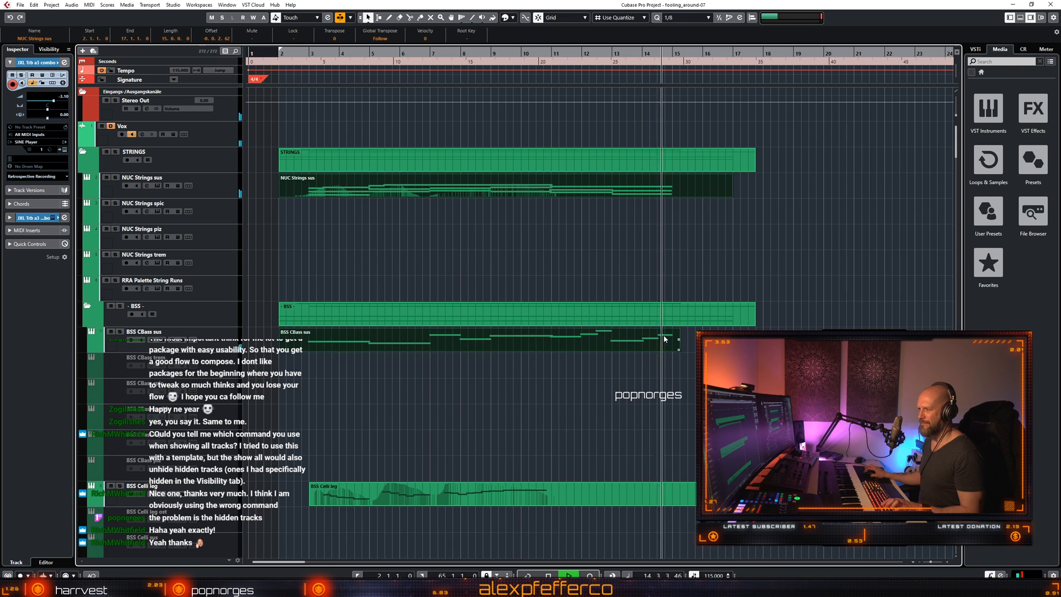
pyautogui.press('space')
pyautogui.click(667, 190)
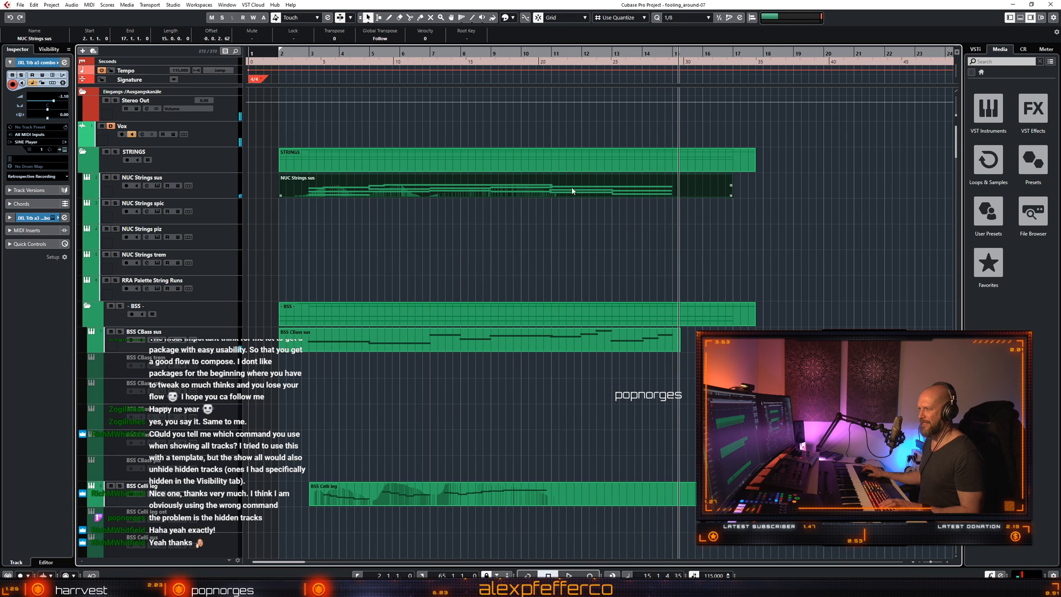
pyautogui.doubleClick(667, 190)
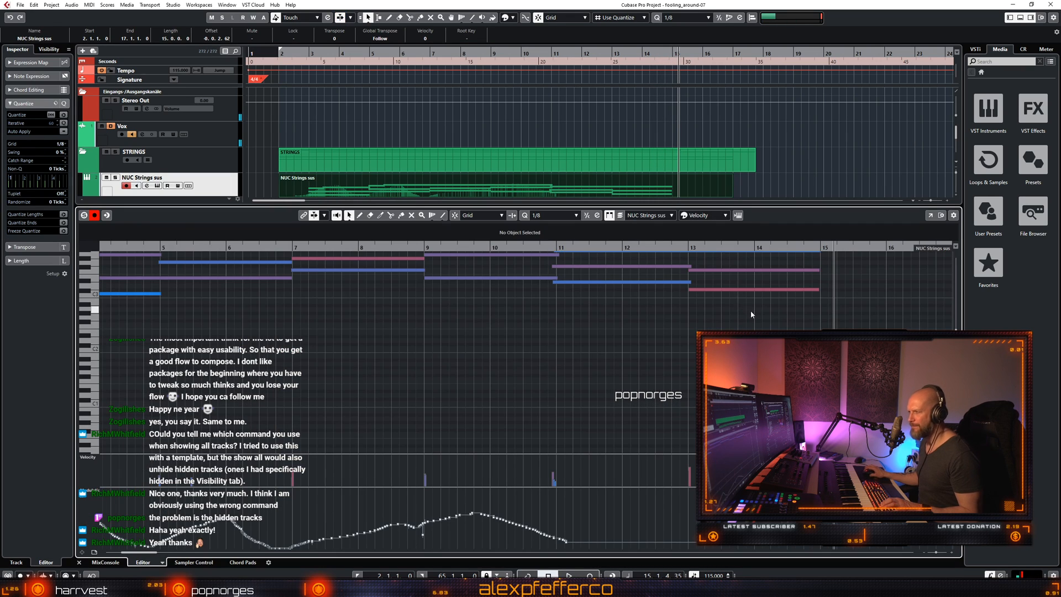
# Check the last chord's notes in the NUC Strings sus part and play the passage around bar 13.
pyautogui.click(718, 310)
pyautogui.click(719, 329)
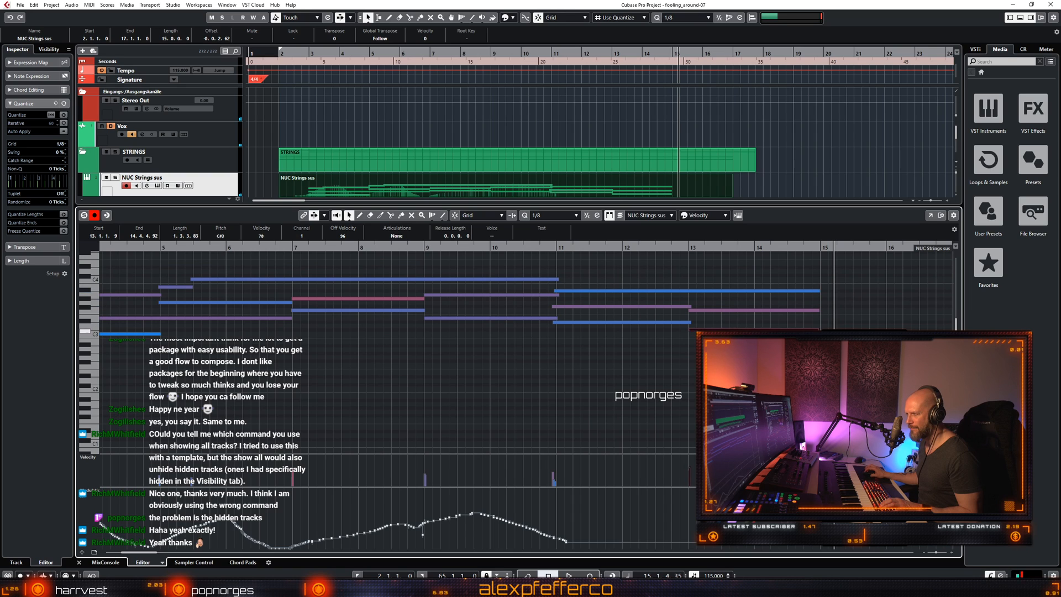
pyautogui.click(719, 354)
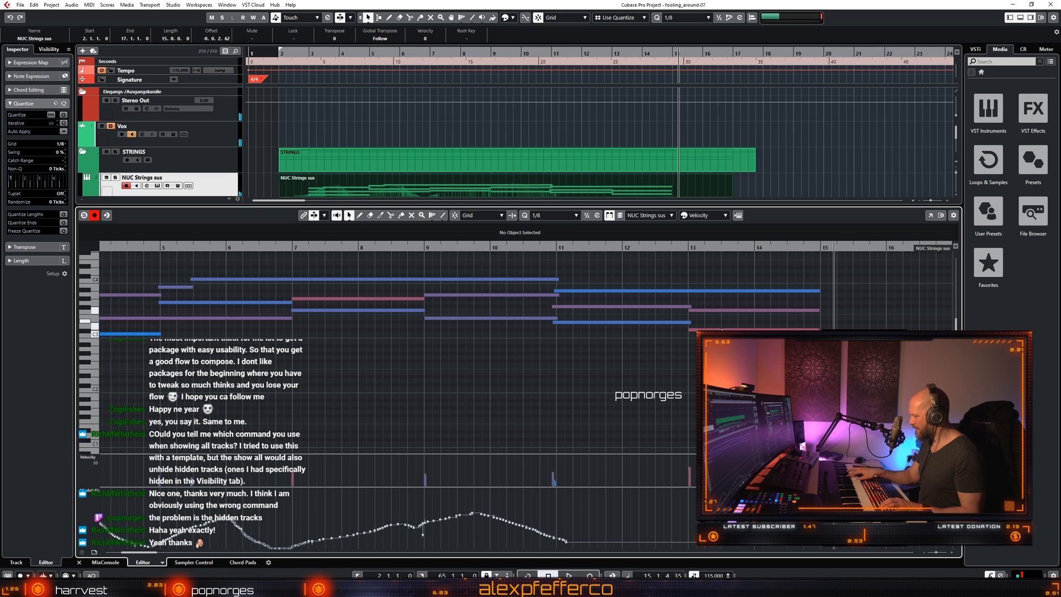
pyautogui.doubleClick(683, 248)
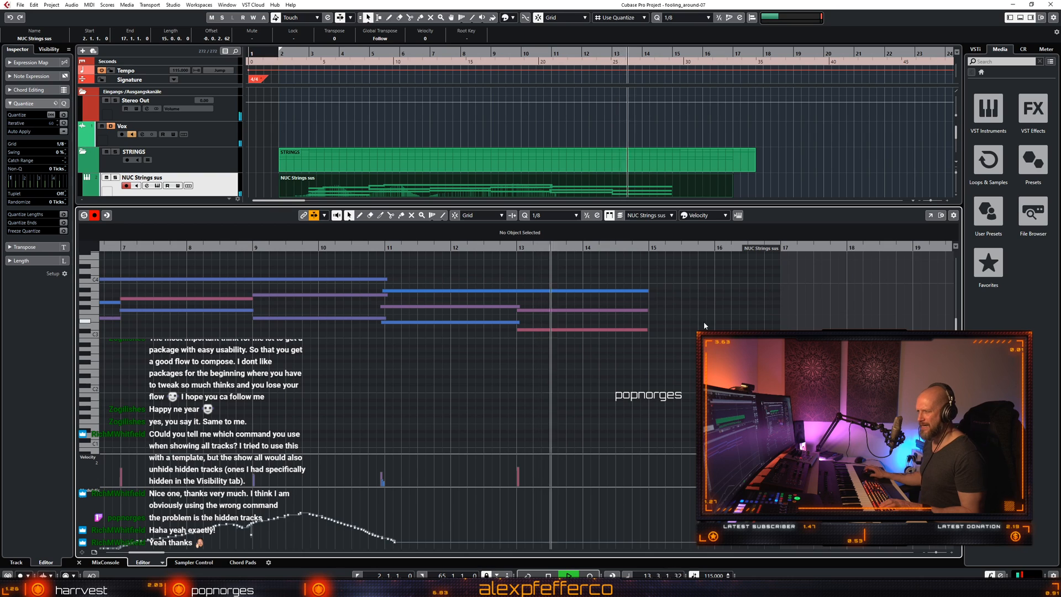
pyautogui.press('space')
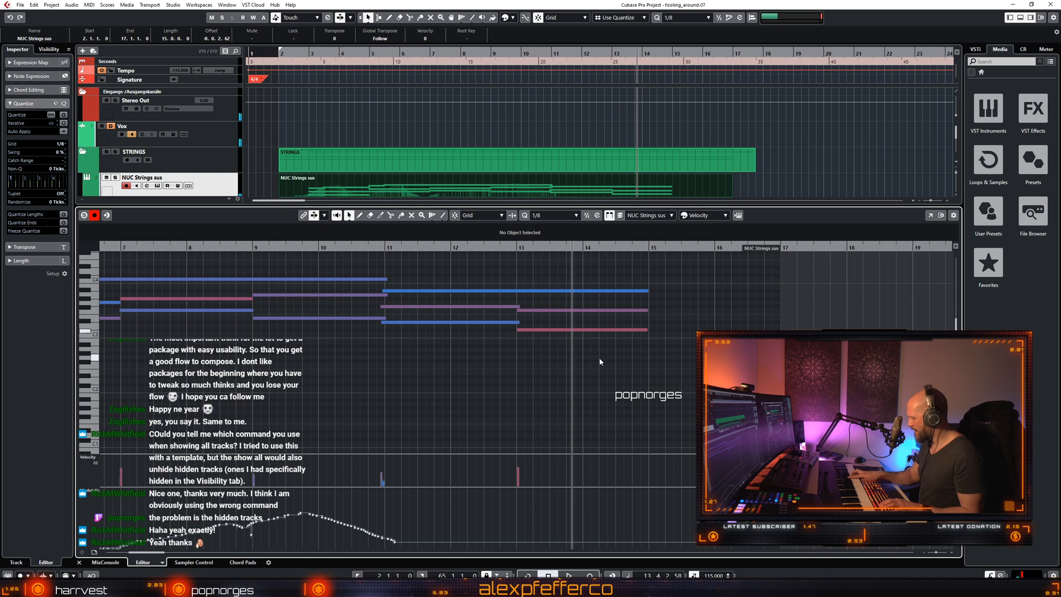
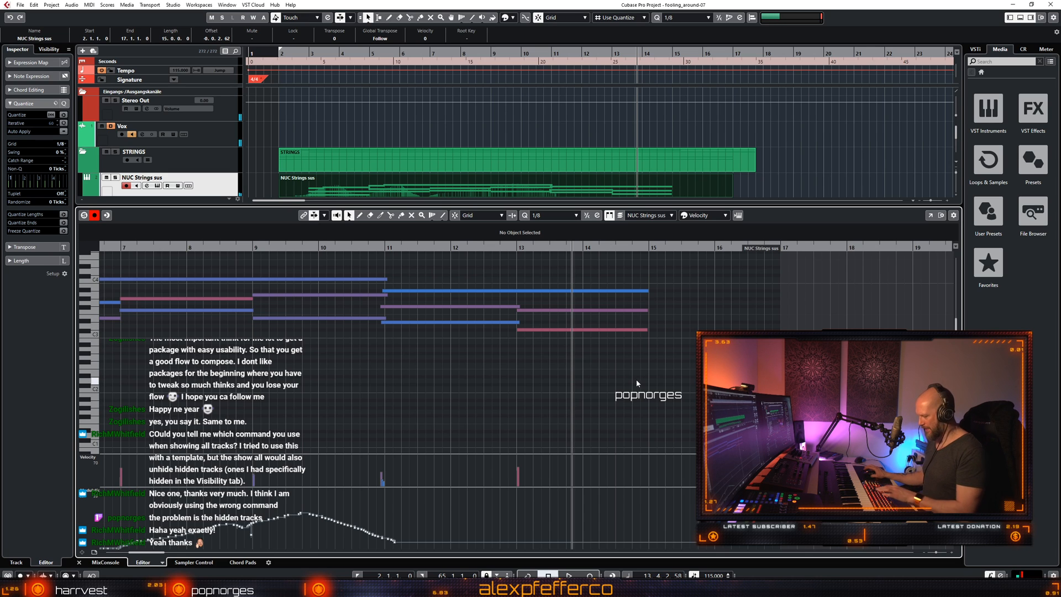
# Close the note editor, select the JXL Trb a3 combo track and play the arrangement from about bar 10 into bar 14.
pyautogui.hotkey('ctrl', 'alt', 'e')
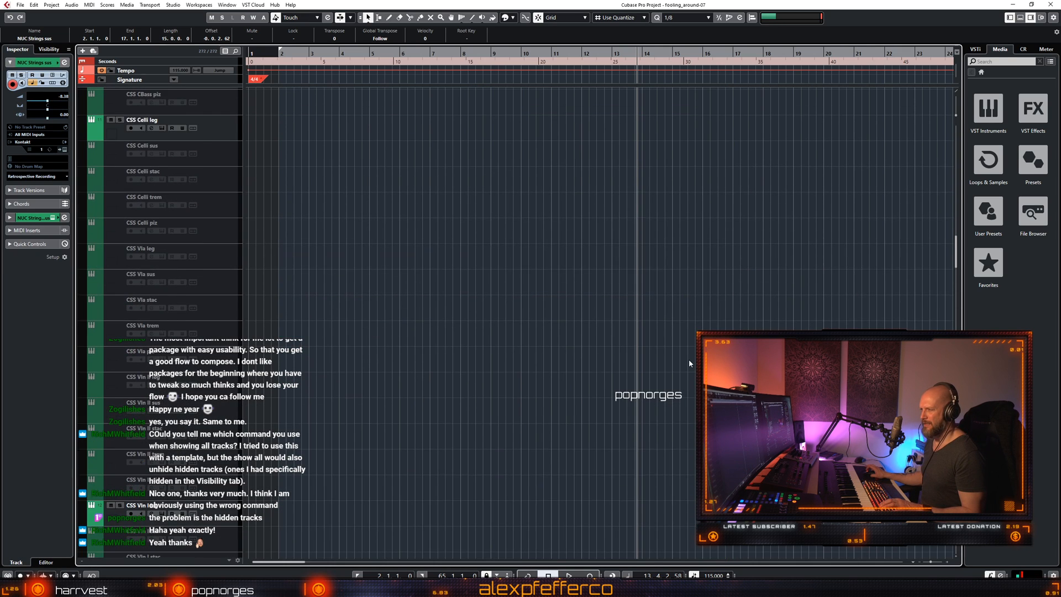
pyautogui.scroll(-5, 688, 359)
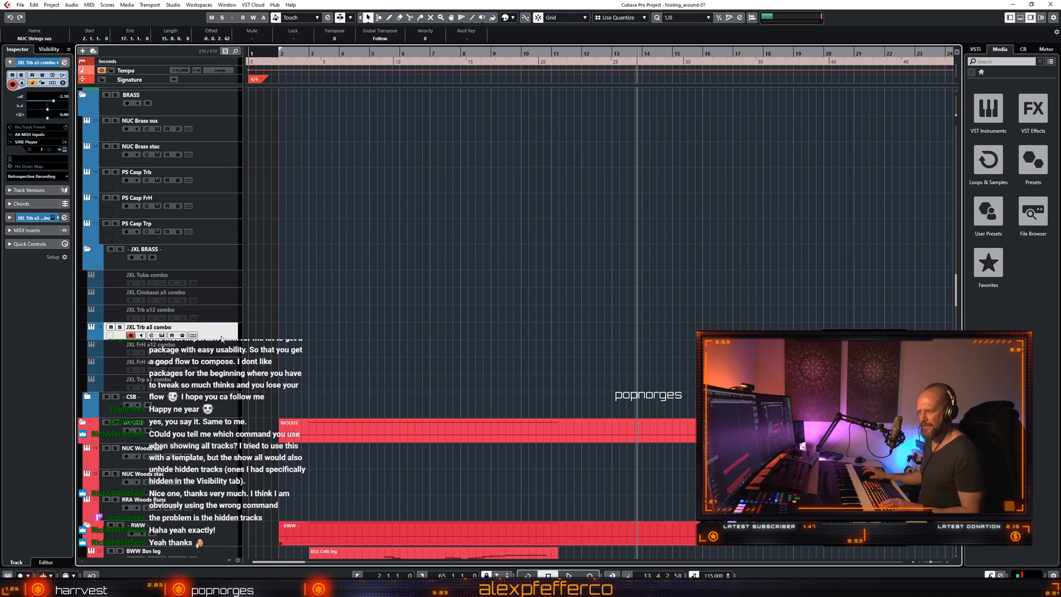
pyautogui.click(221, 333)
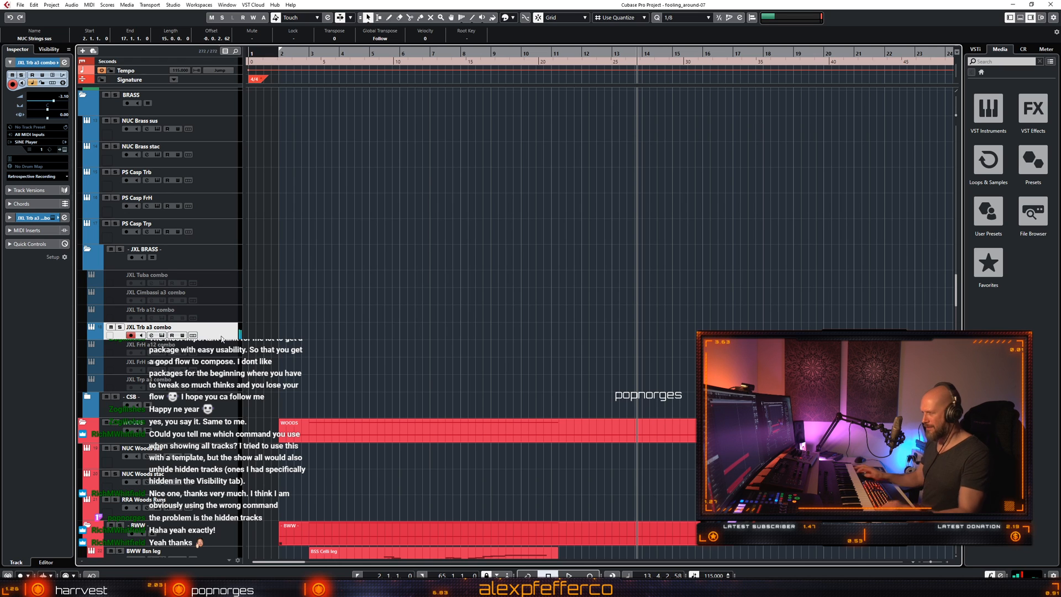
pyautogui.press('KP_Subtract')
pyautogui.press('space')
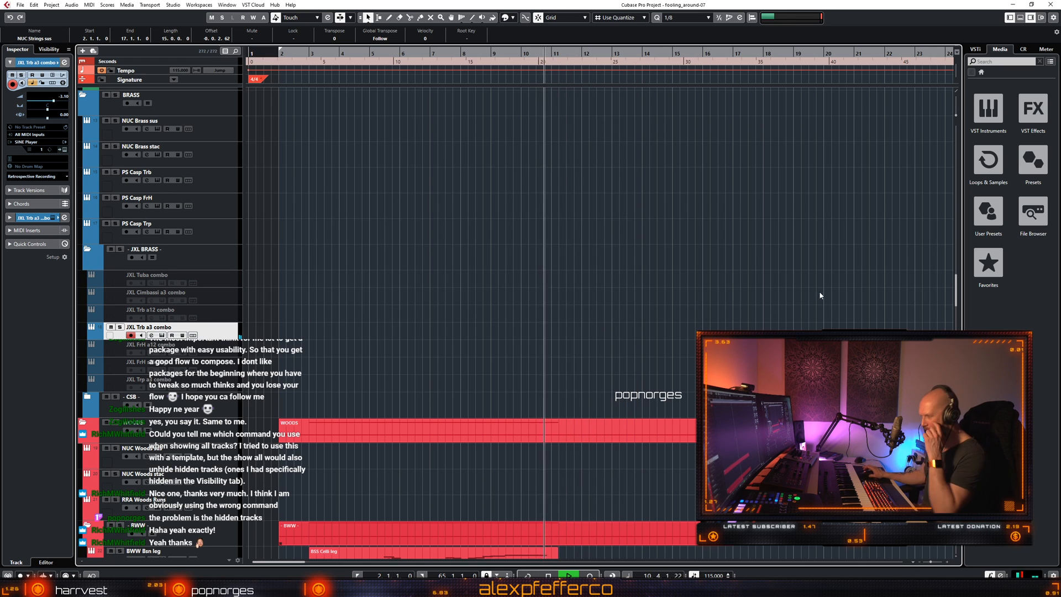
pyautogui.scroll(10, 810, 282)
pyautogui.scroll(3, 811, 286)
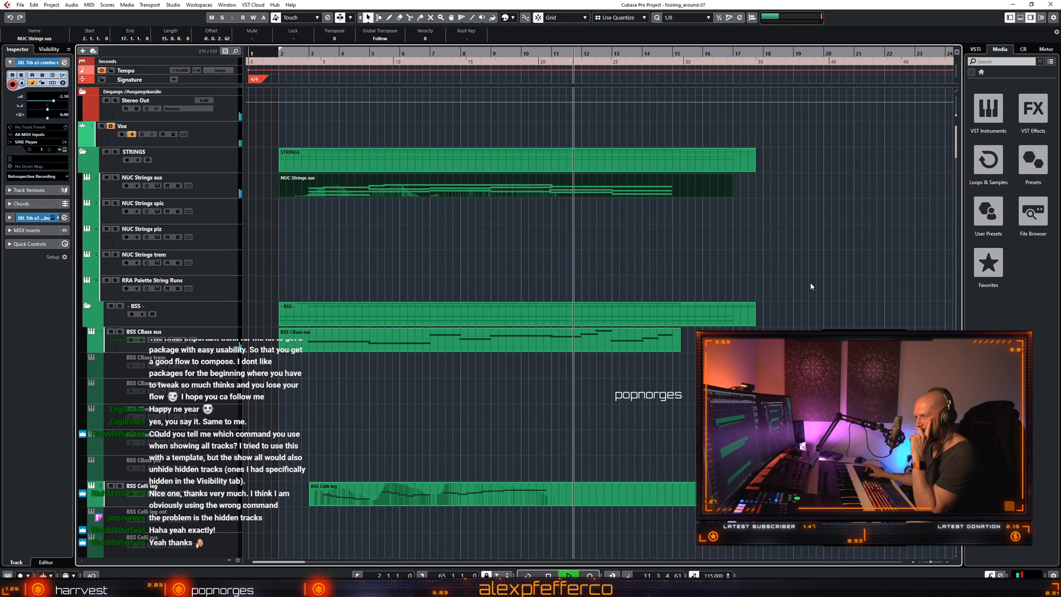
pyautogui.click(783, 267)
pyautogui.press('space')
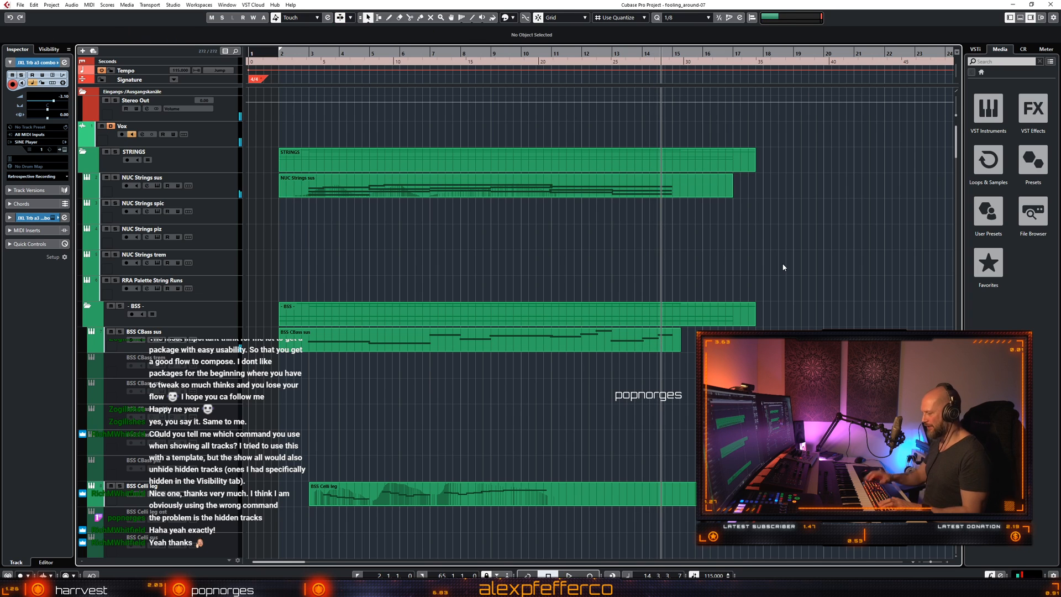
# Inspect the NUC Strings sus chord notes in bars 13 to 14 in the note editor, closing it when done.
pyautogui.doubleClick(682, 190)
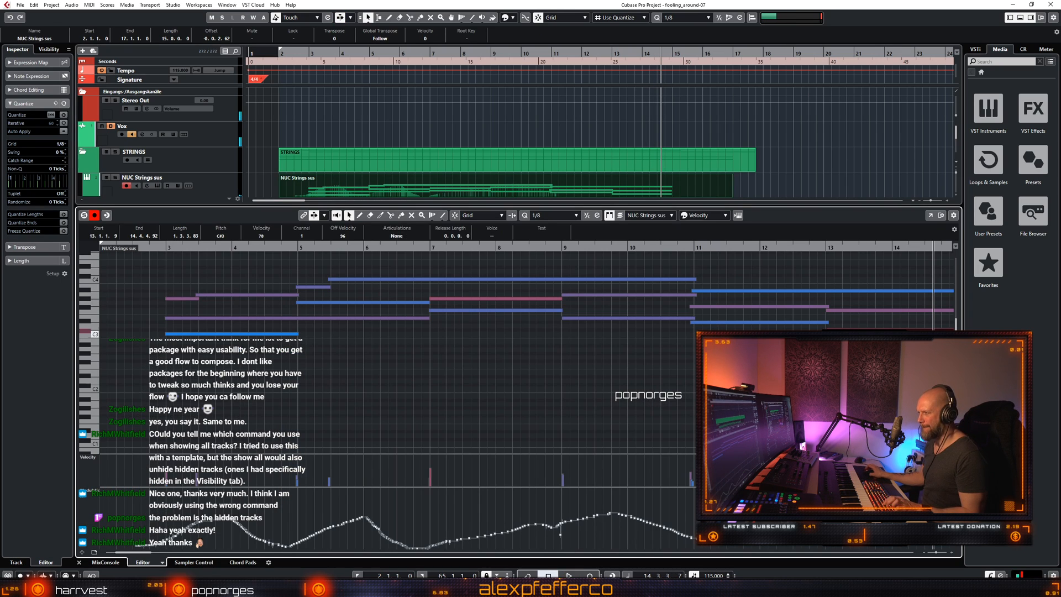
pyautogui.click(699, 309)
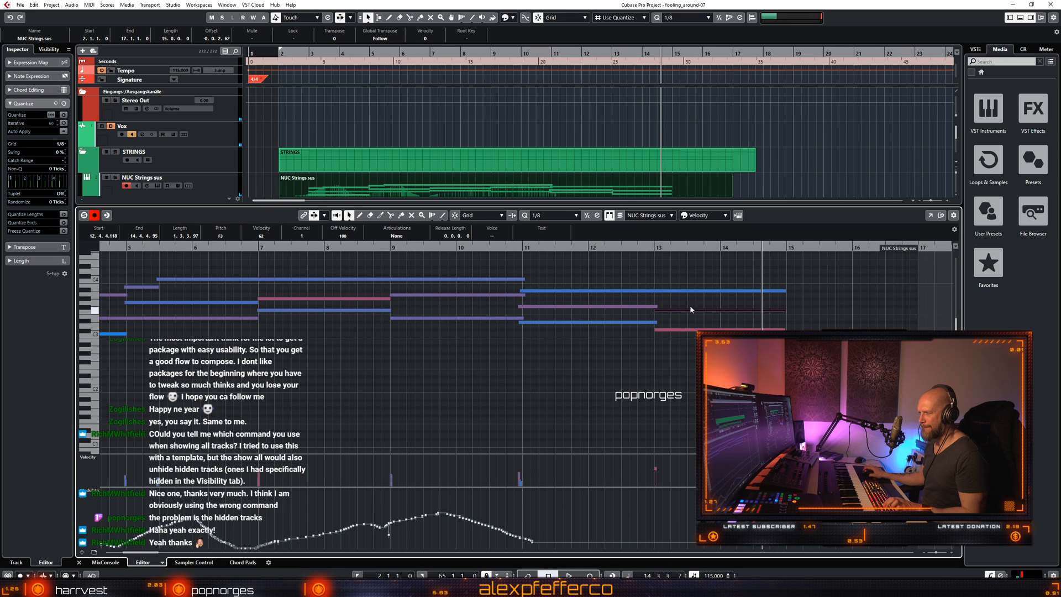
pyautogui.click(669, 290)
pyautogui.click(744, 305)
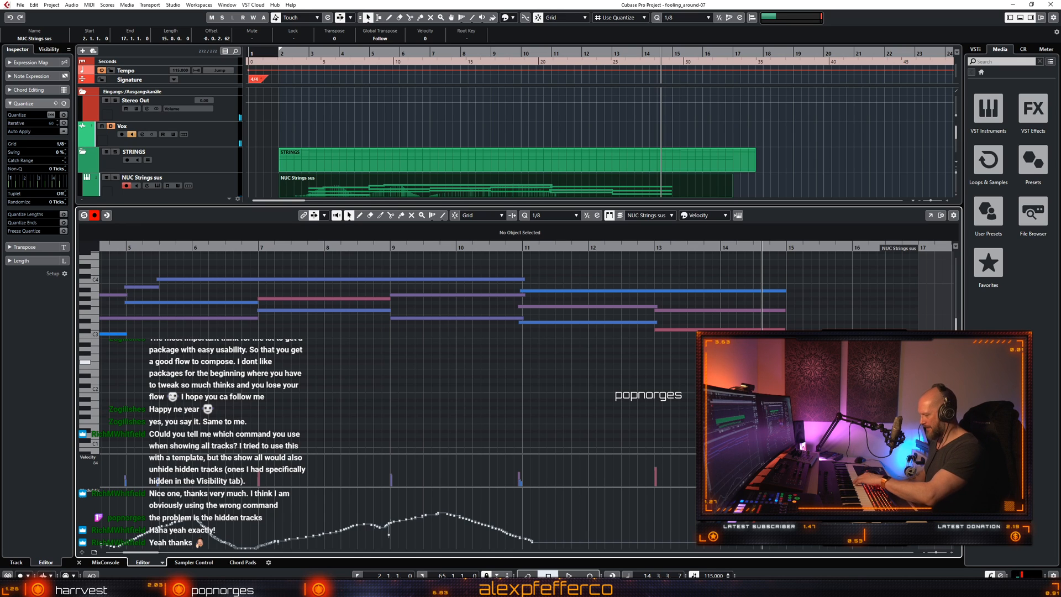
pyautogui.hotkey('ctrl', 'alt', 'e')
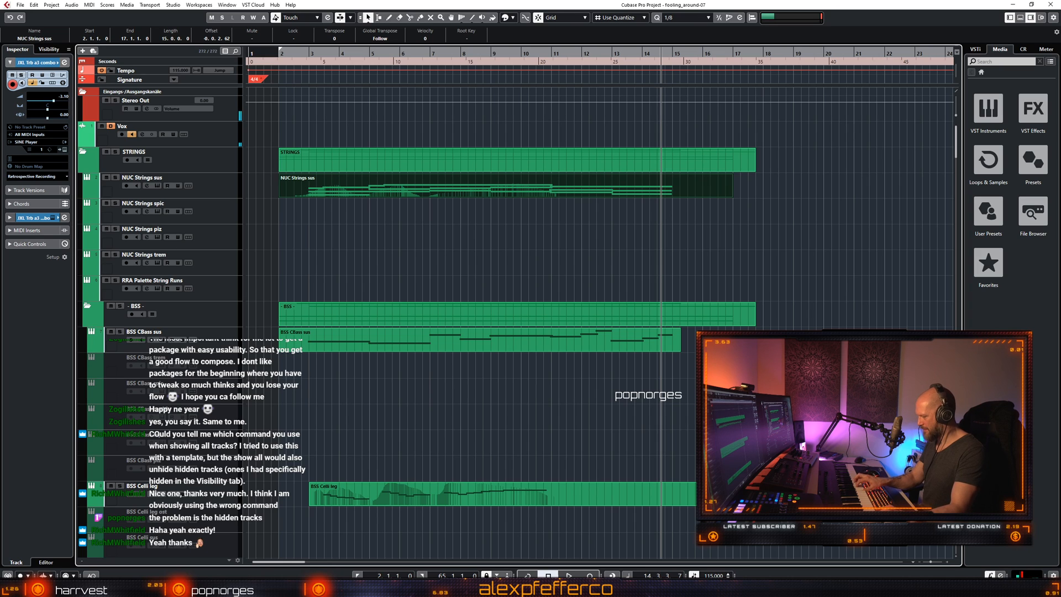
# Play the ending from about bar 13 to the end of bar 15.
pyautogui.press('space')
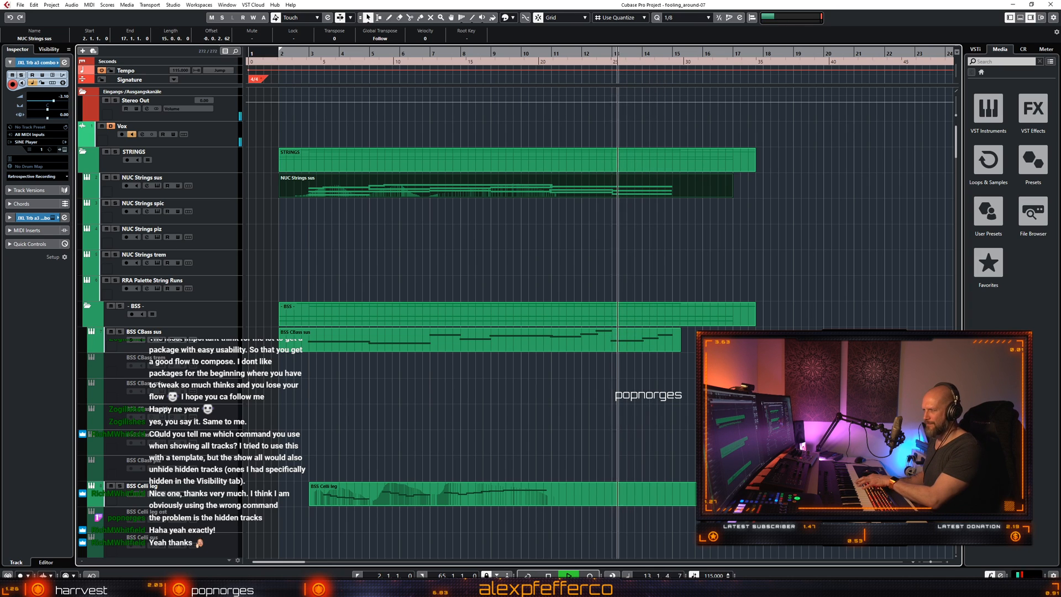
pyautogui.scroll(-5, 815, 325)
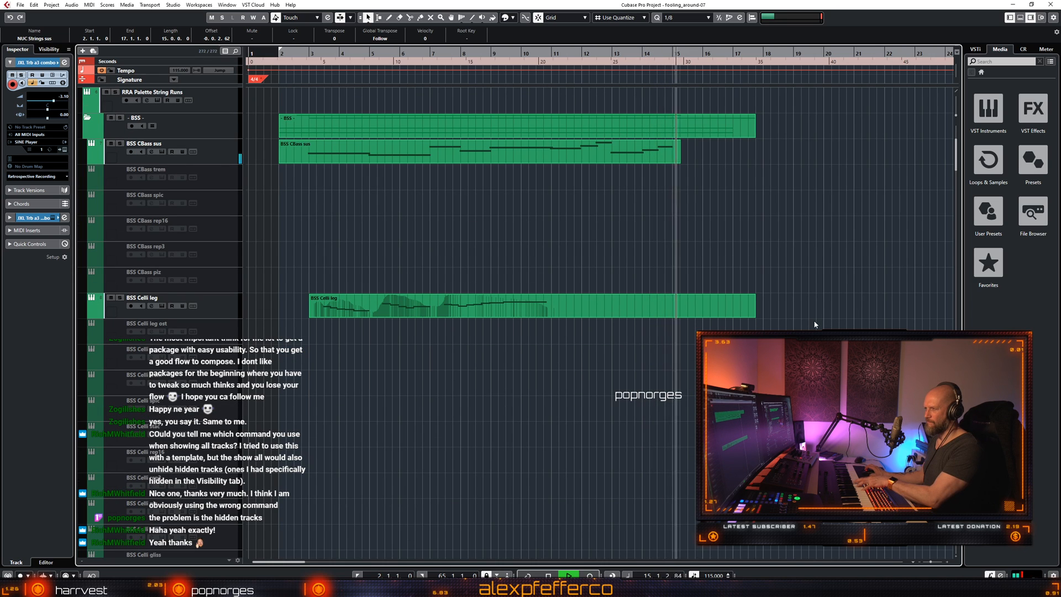
pyautogui.scroll(-10, 785, 245)
pyautogui.press('space')
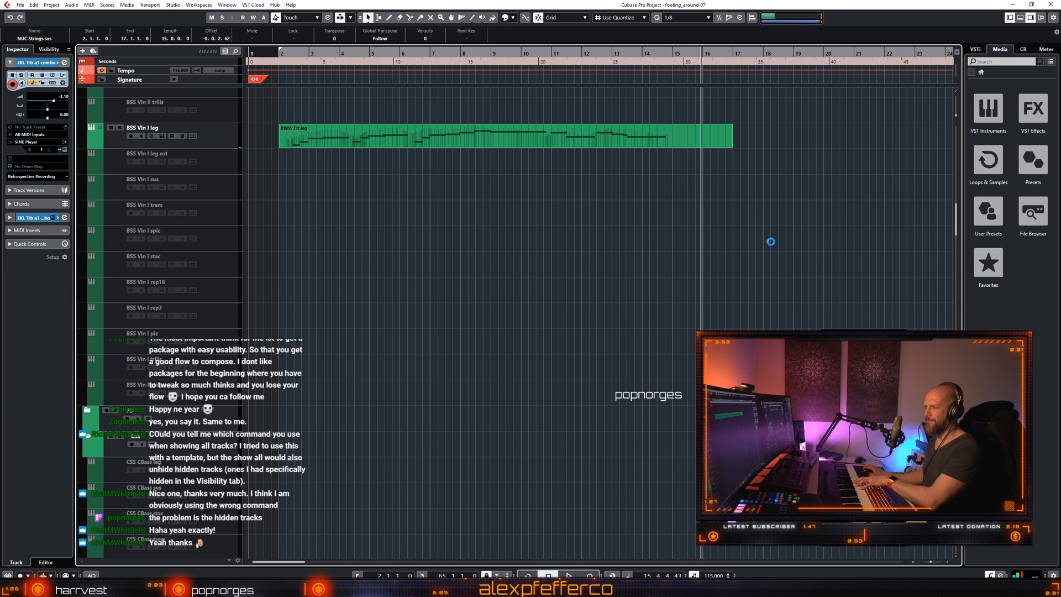
# Rehearse the trombone chords on JXL Trb a3 combo, playing from the end of bar 10 to the end of bar 15.
pyautogui.click(602, 56)
pyautogui.scroll(-8, 723, 190)
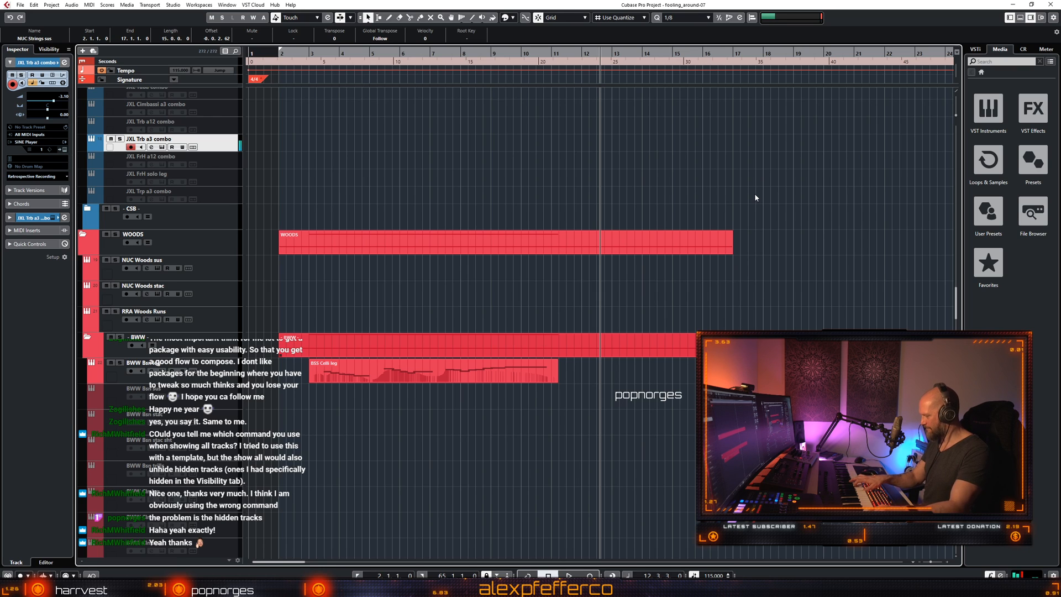
pyautogui.press('KP_Subtract')
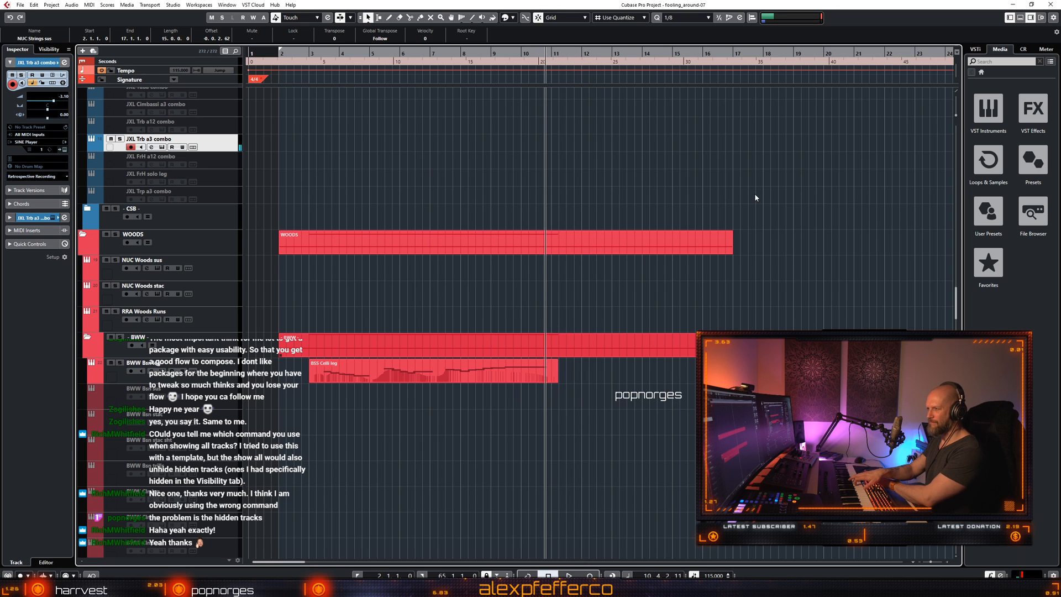
pyautogui.press('space')
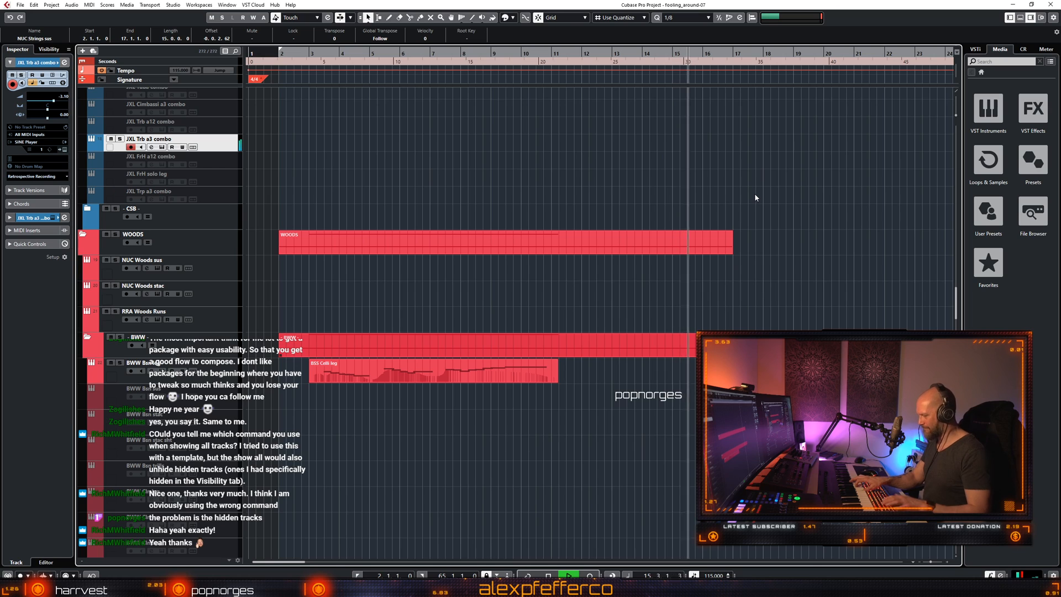
pyautogui.press('space')
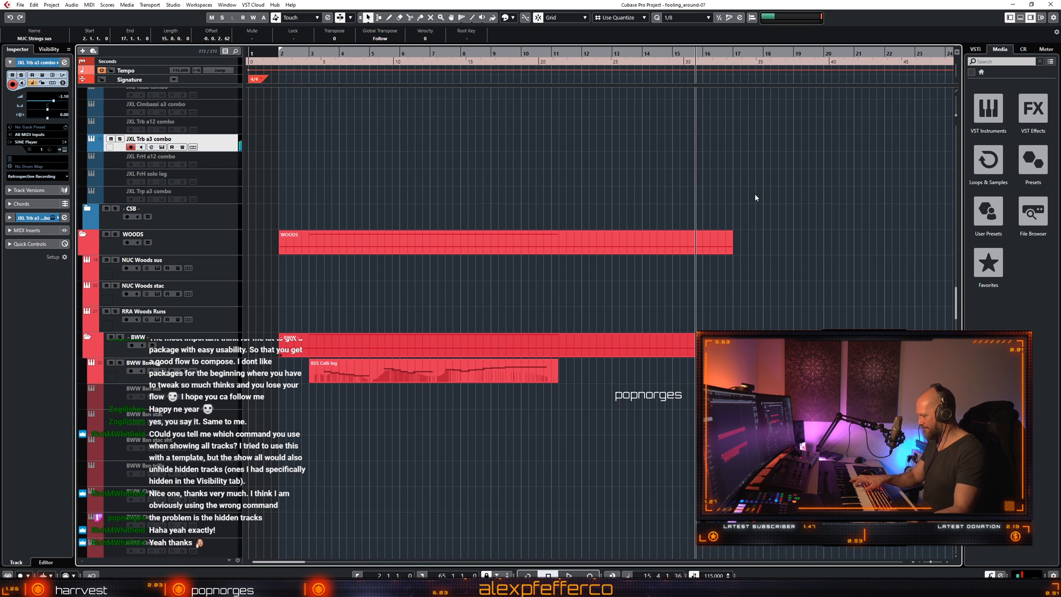
# Record trombone chords on the JXL Trb a3 combo track from bar 13 to just past the start of bar 17.
pyautogui.press('KP_Subtract')
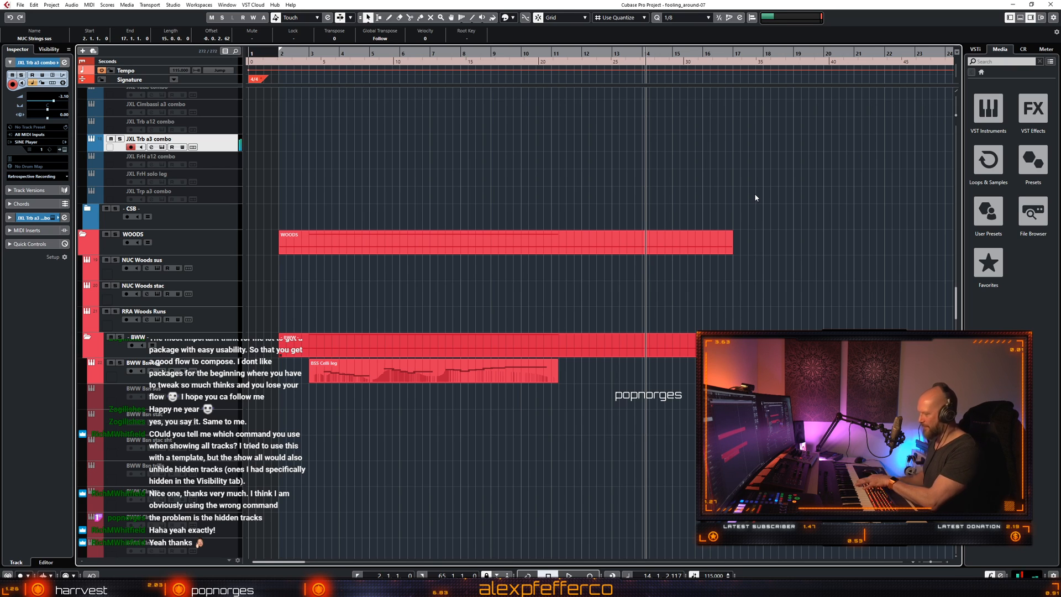
pyautogui.press('KP_Subtract')
pyautogui.press('space')
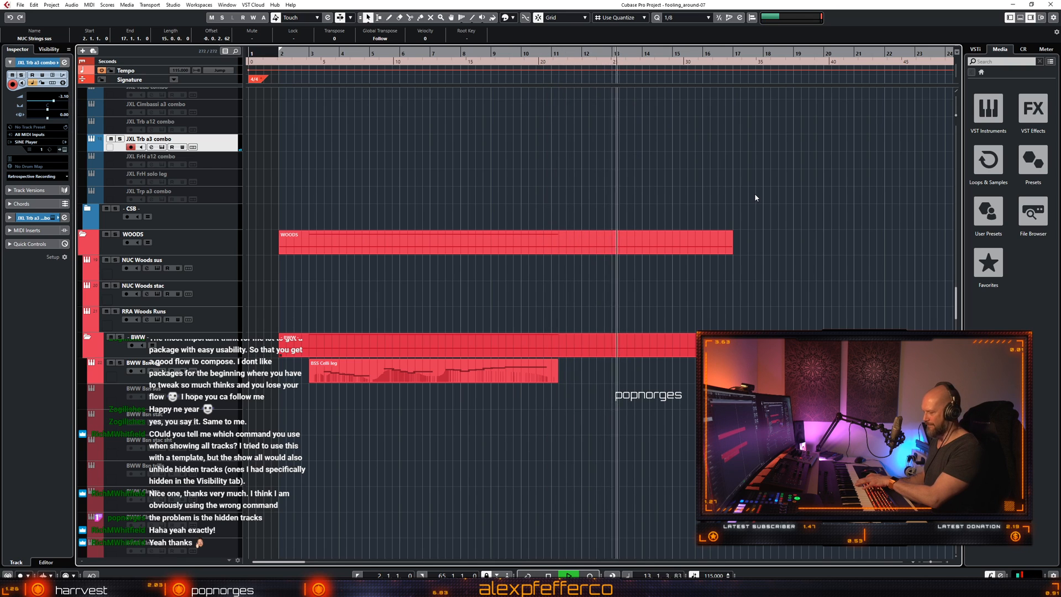
pyautogui.press('KP_Multiply')
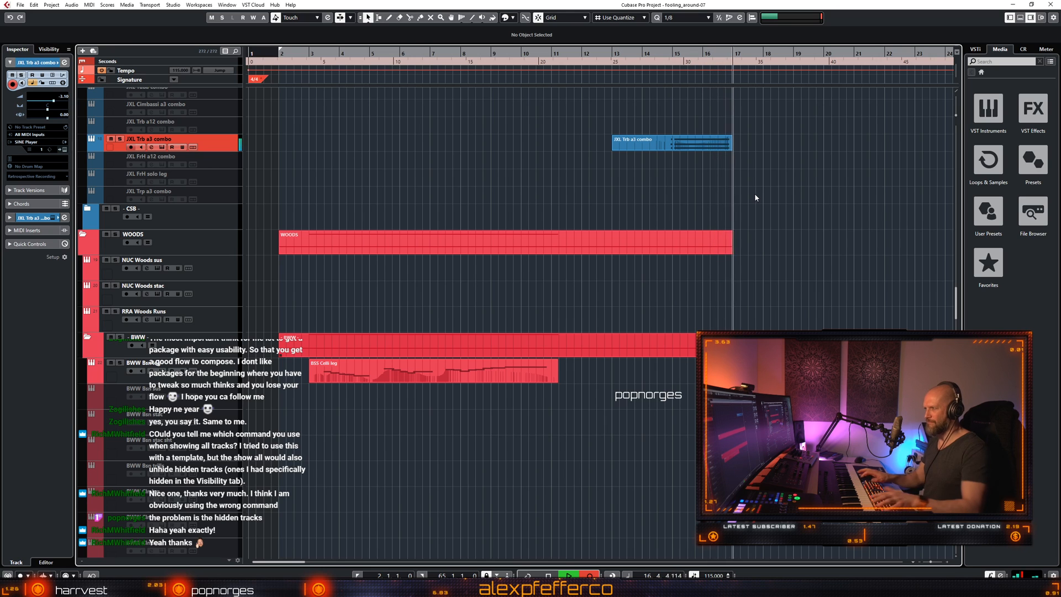
pyautogui.press('space')
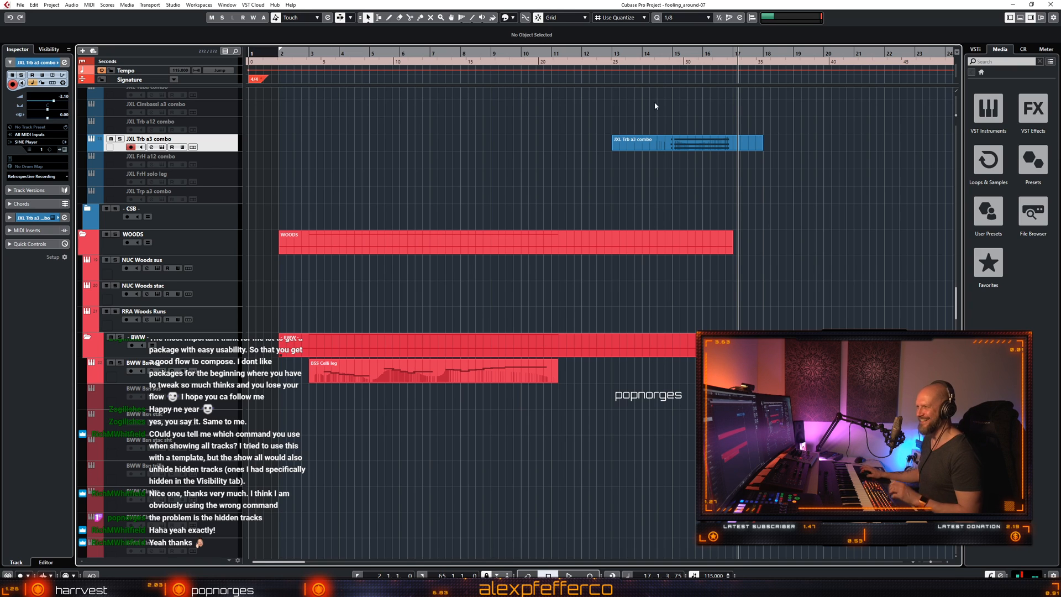
# Open the newly recorded JXL Trb a3 combo part for note editing, zoomed in on its chords.
pyautogui.doubleClick(674, 145)
pyautogui.press('h')
pyautogui.press('h')
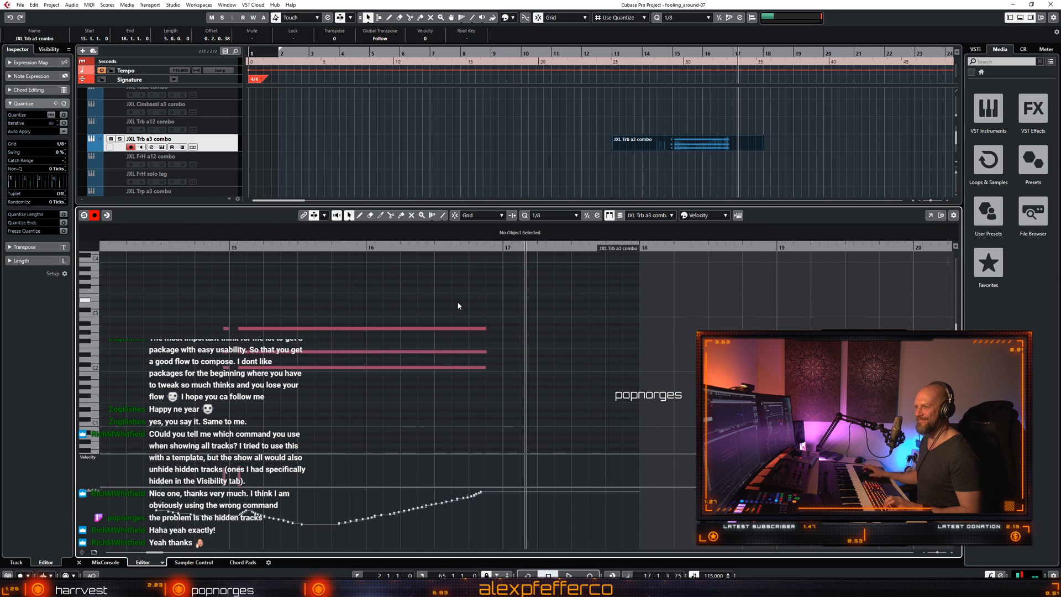
# Try to shift all the recorded trombone notes slightly later.
pyautogui.moveTo(225, 289); pyautogui.dragTo(343, 391)
pyautogui.moveTo(252, 369); pyautogui.dragTo(257, 369)
pyautogui.hotkey('ctrl', 'z')
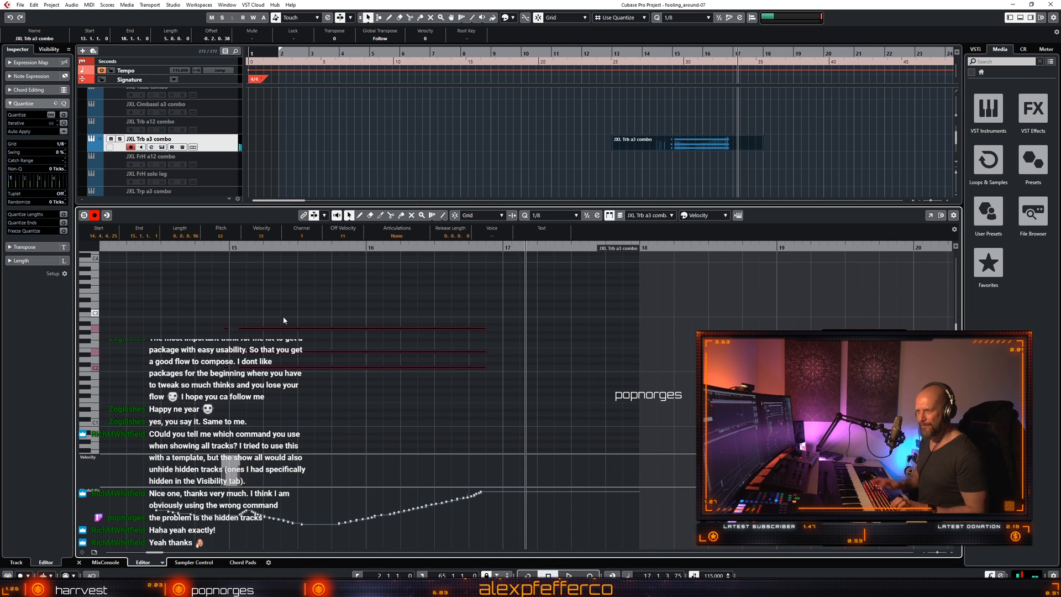
# Play the recorded trombone part from around bars 13 and 14 to check the timing of its chords.
pyautogui.click(180, 247)
pyautogui.press('space')
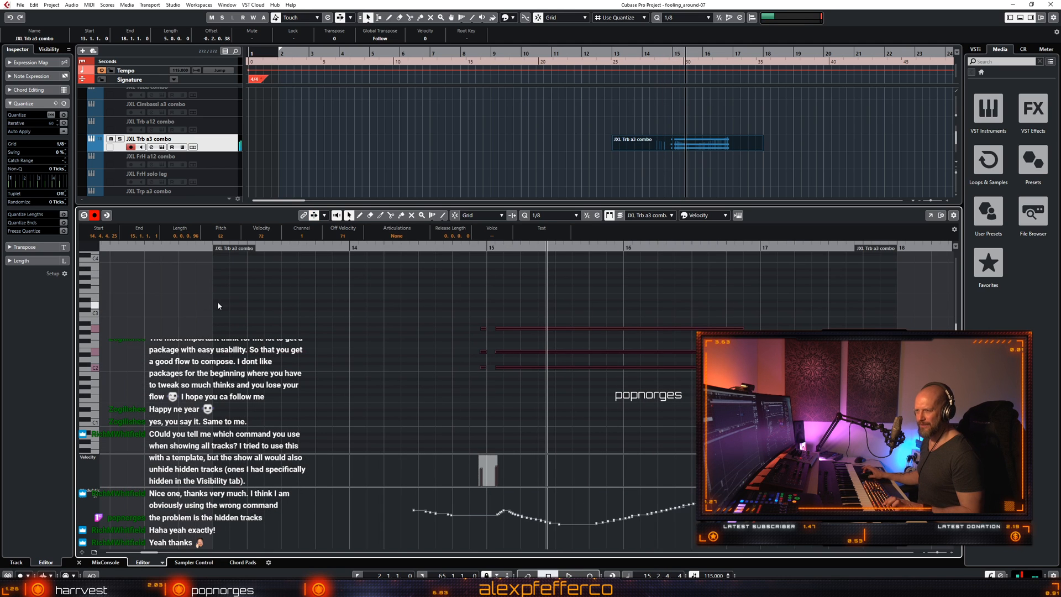
pyautogui.click(269, 254)
pyautogui.press('space')
pyautogui.click(298, 247)
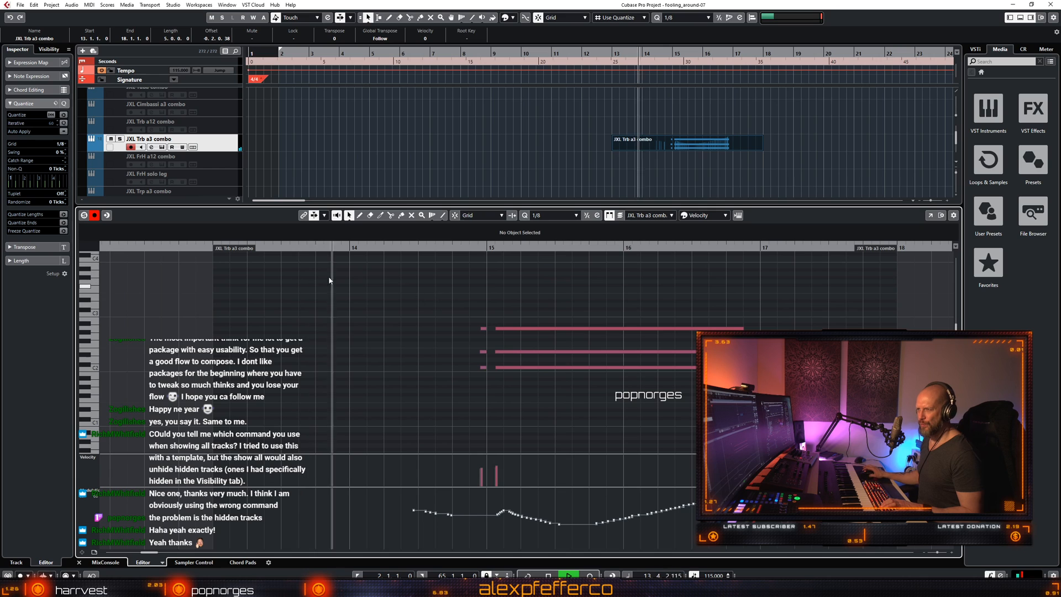
pyautogui.click(216, 248)
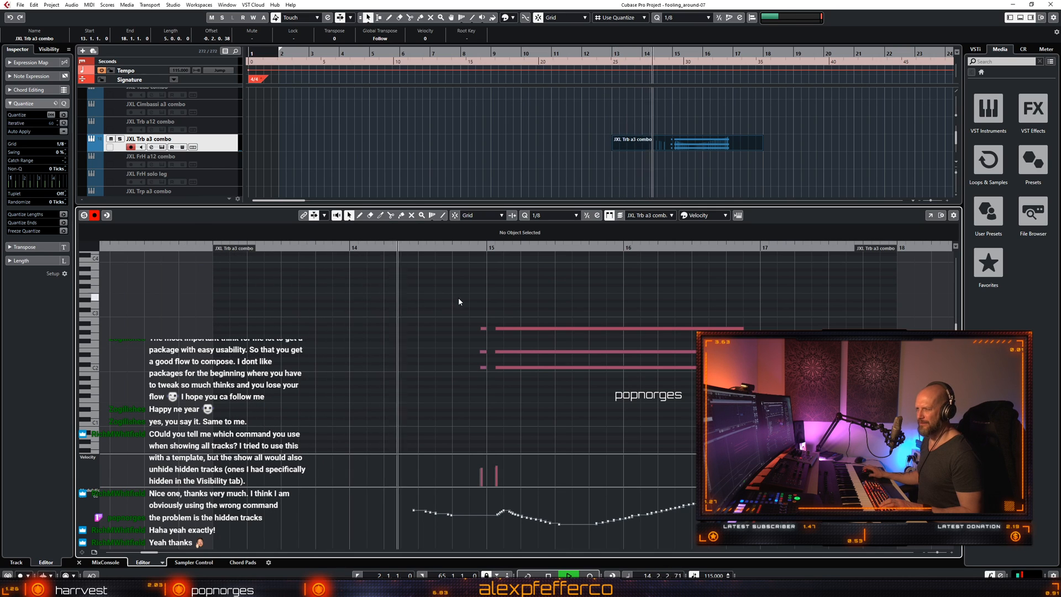
# Move all the trombone notes slightly earlier together so the long chord starts at about bar 15.
pyautogui.hotkey('ctrl', 'a')
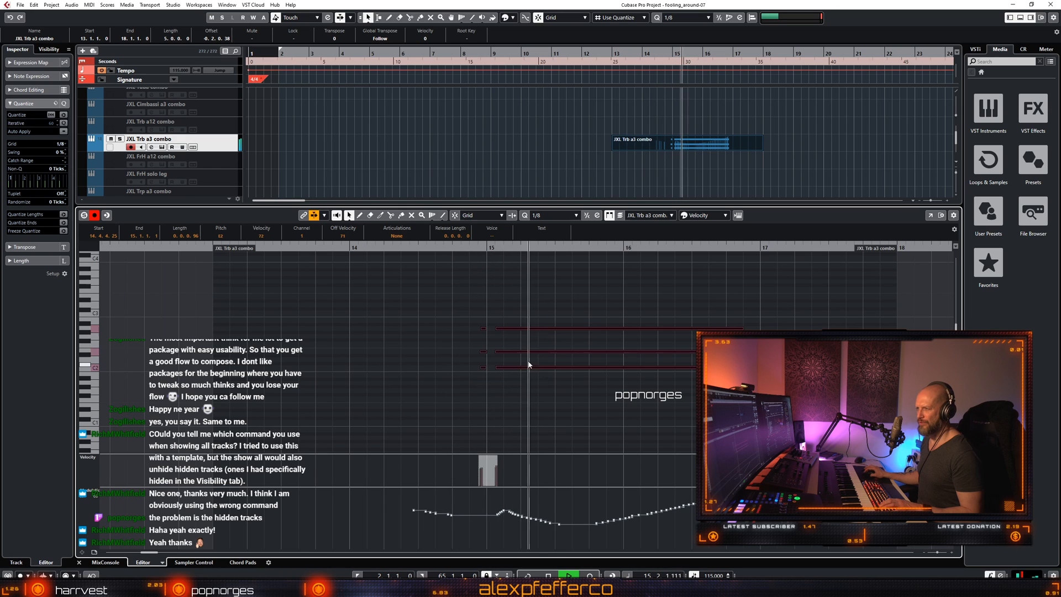
pyautogui.press('space')
pyautogui.moveTo(499, 331); pyautogui.dragTo(490, 332)
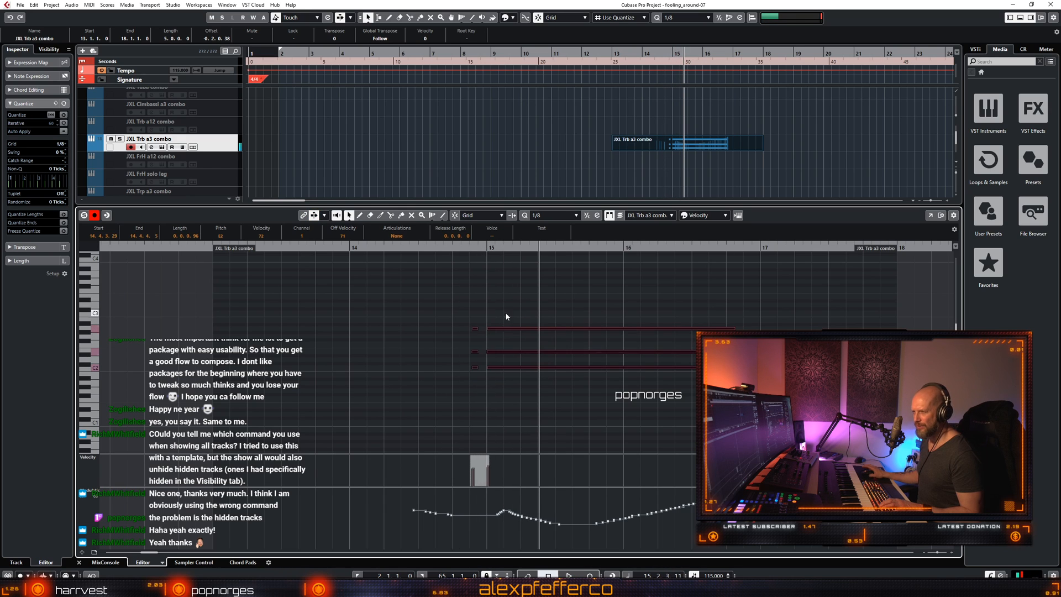
pyautogui.click(504, 315)
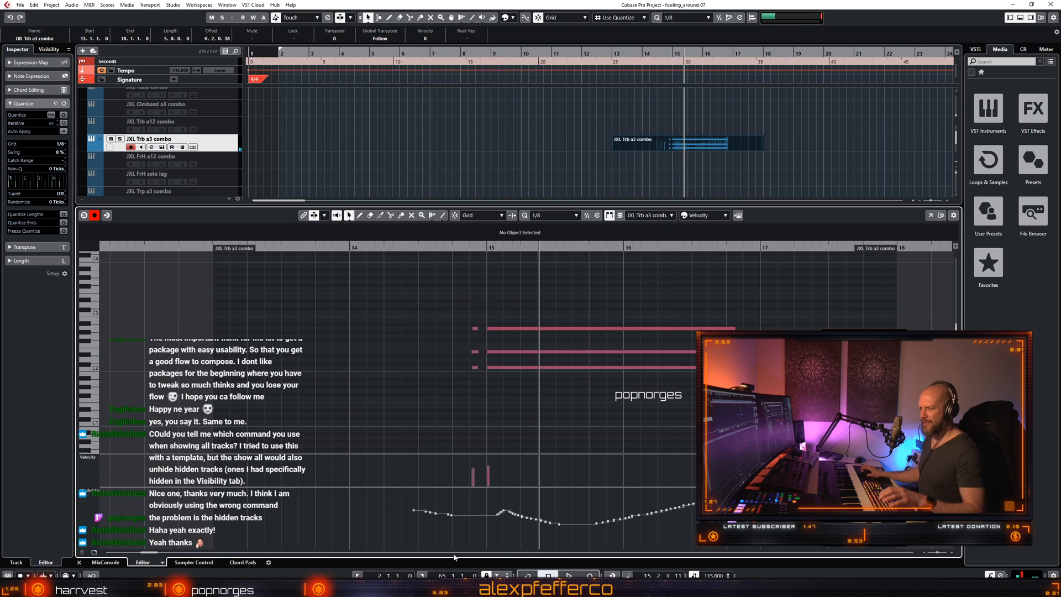
# Delete the whole recorded controller curve from the JXL Trb a3 combo part.
pyautogui.moveTo(381, 496); pyautogui.dragTo(856, 559)
pyautogui.press('Delete')
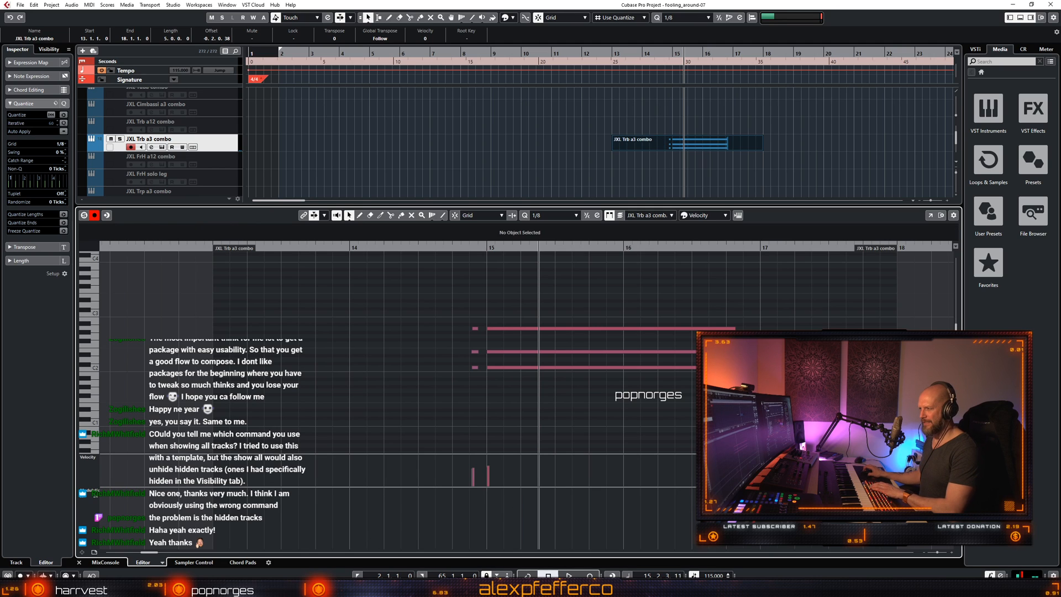
# Play from bar 14 and record a new controller curve into the JXL Trb a3 combo part through to about bar 17.
pyautogui.click(346, 247)
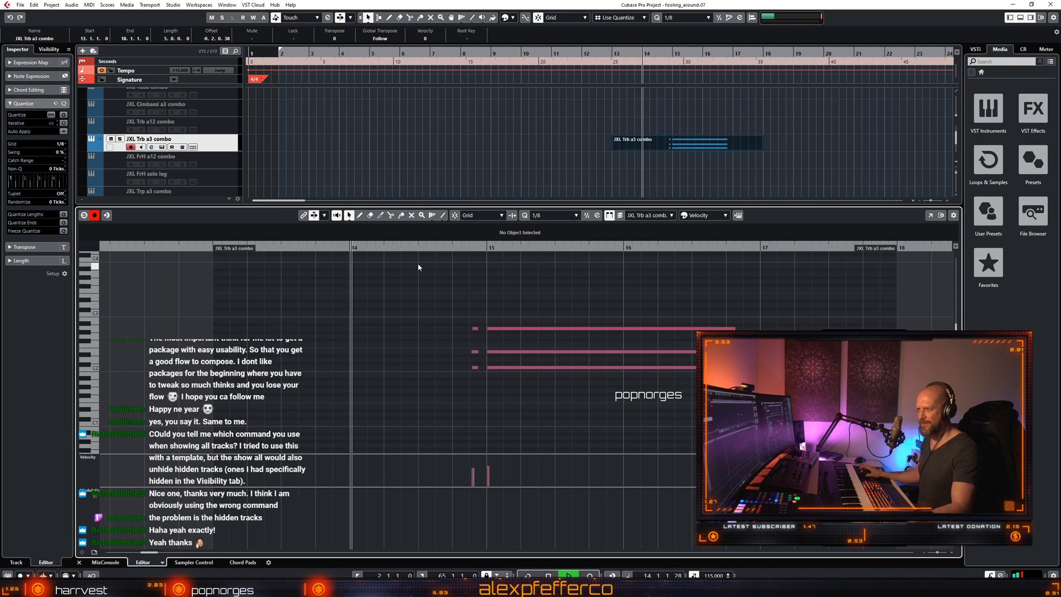
pyautogui.press('space')
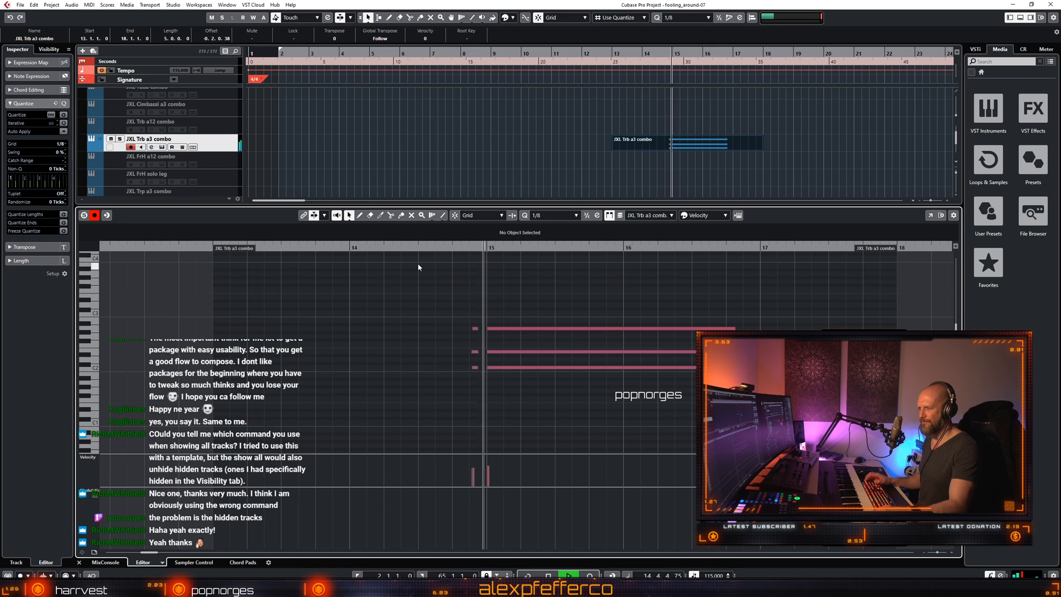
pyautogui.press('KP_Multiply')
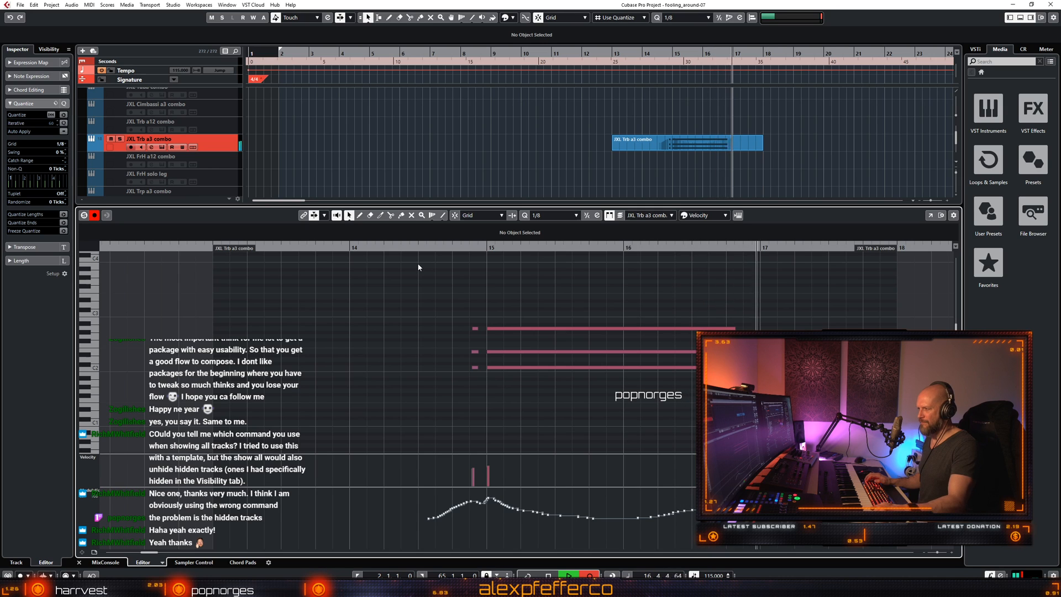
pyautogui.press('space')
# Lengthen the three notes of the long trombone chord to end at about bar 17, and close the part.
pyautogui.moveTo(681, 294); pyautogui.dragTo(729, 372)
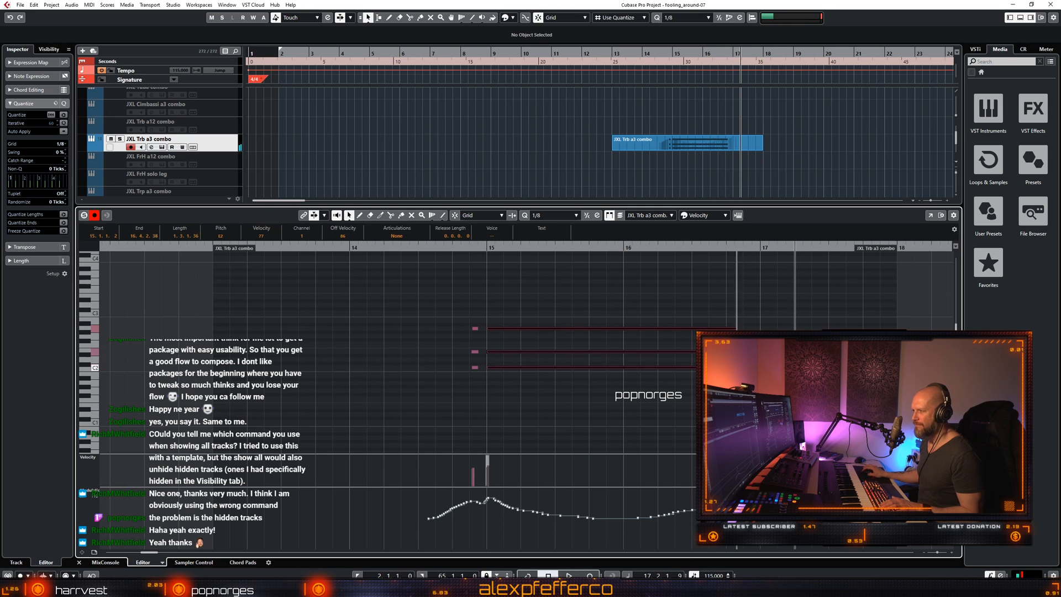
pyautogui.moveTo(735, 367); pyautogui.dragTo(760, 367)
pyautogui.hotkey('ctrl', 'alt', 'e')
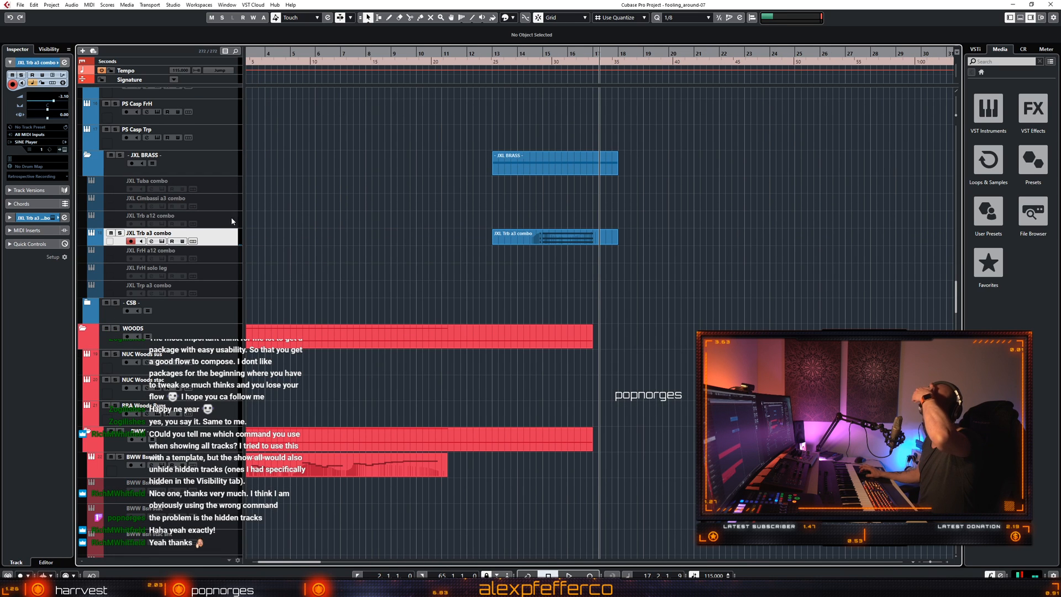
# Enable the disabled JXL Trb a12 combo track.
pyautogui.rightClick(232, 218)
pyautogui.click(406, 204)
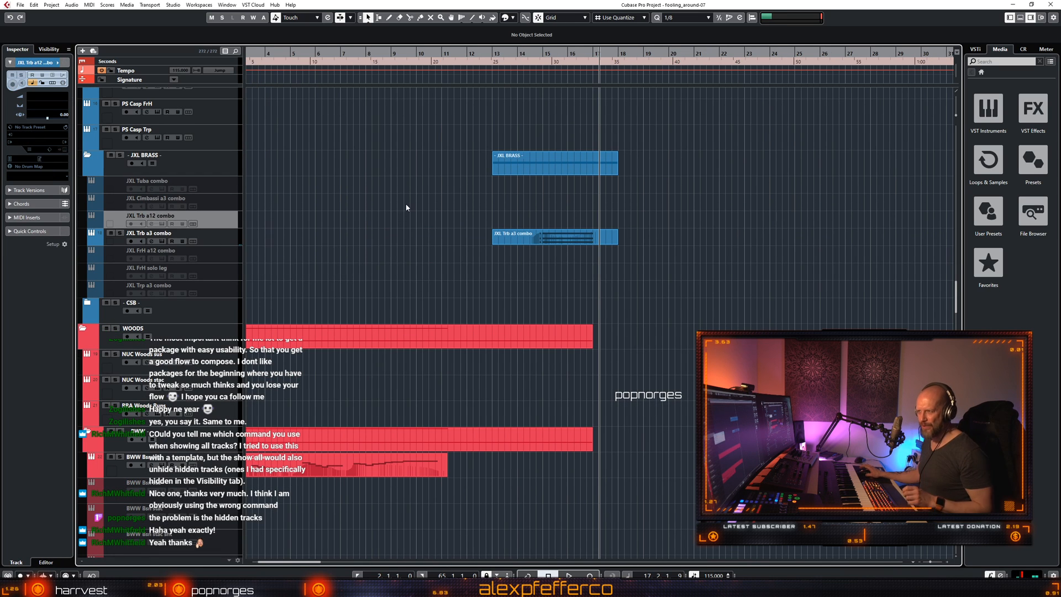
pyautogui.click(434, 220)
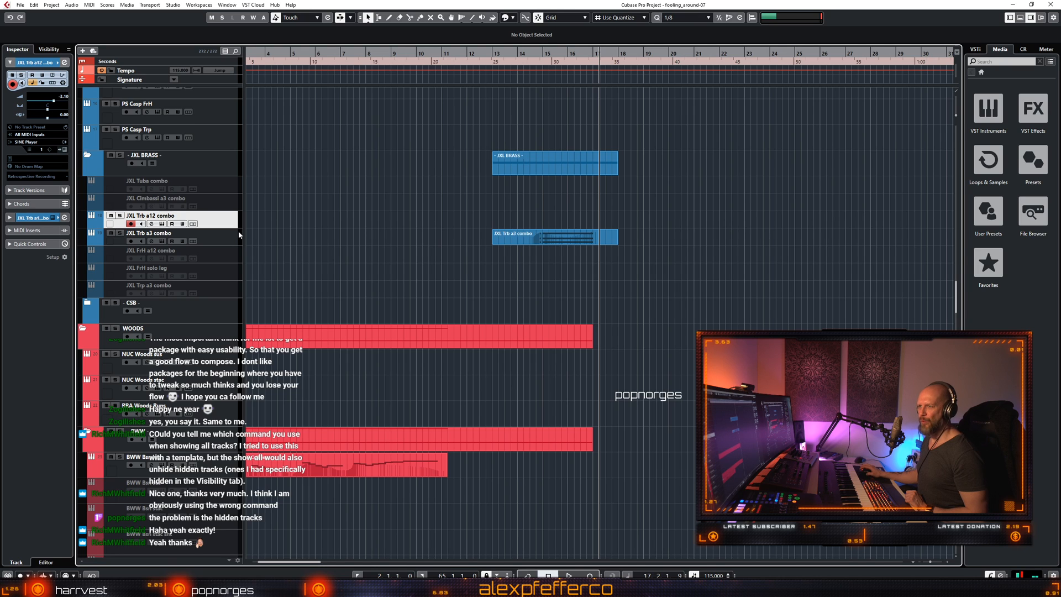
# Inspect the Trombones a12 Sustains in the Performance view of the JXL Trb a12 combo track's SINE Player, and close the instrument.
pyautogui.click(162, 224)
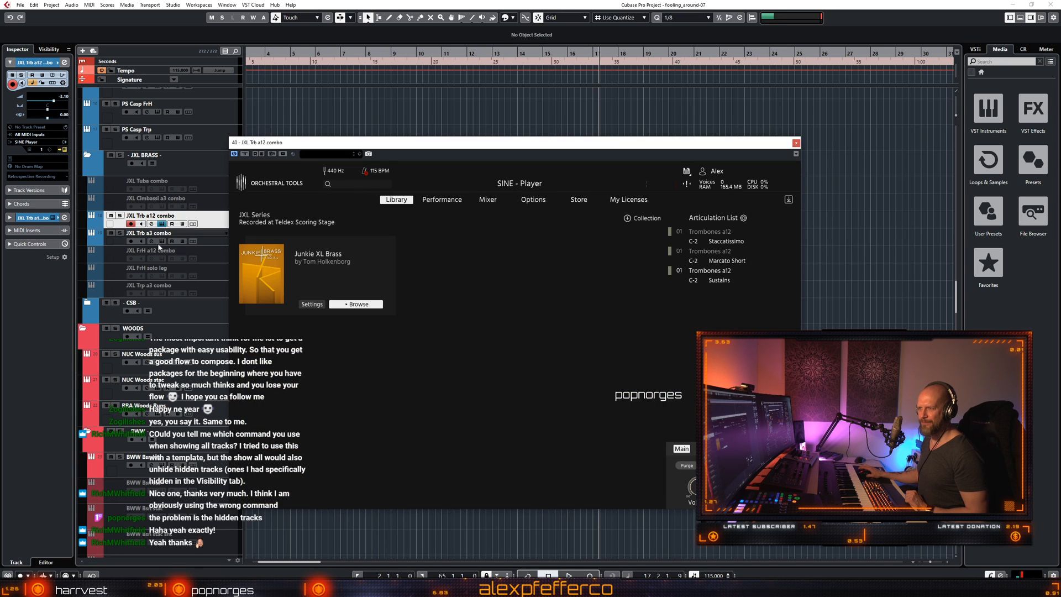
pyautogui.click(452, 203)
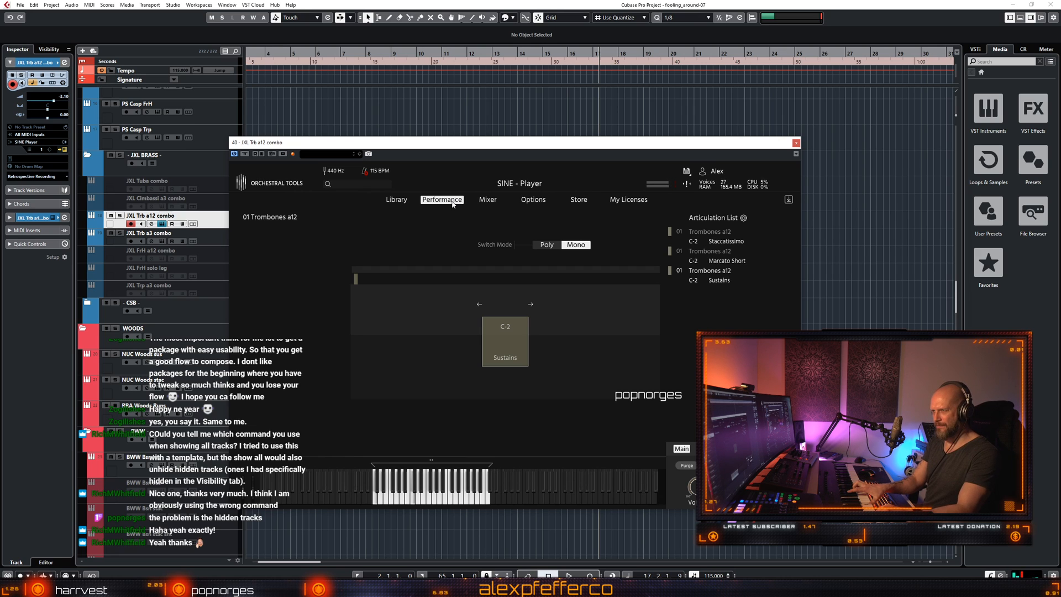
pyautogui.moveTo(785, 147); pyautogui.dragTo(827, 157)
pyautogui.click(838, 154)
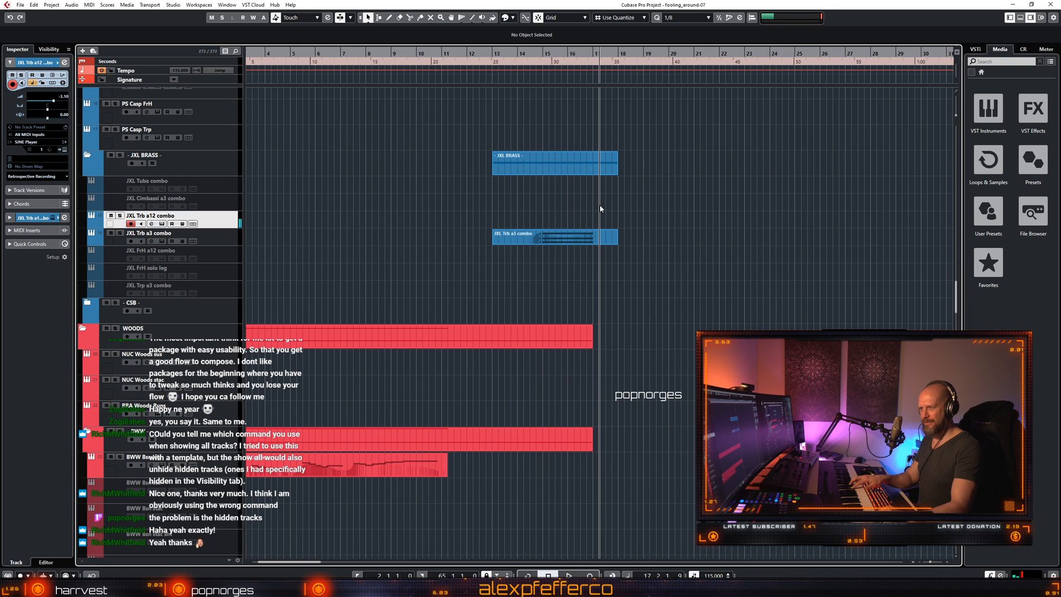
# Play the arrangement from about bar 13 to bar 17 to hear the trombone ending.
pyautogui.click(501, 114)
pyautogui.press('space')
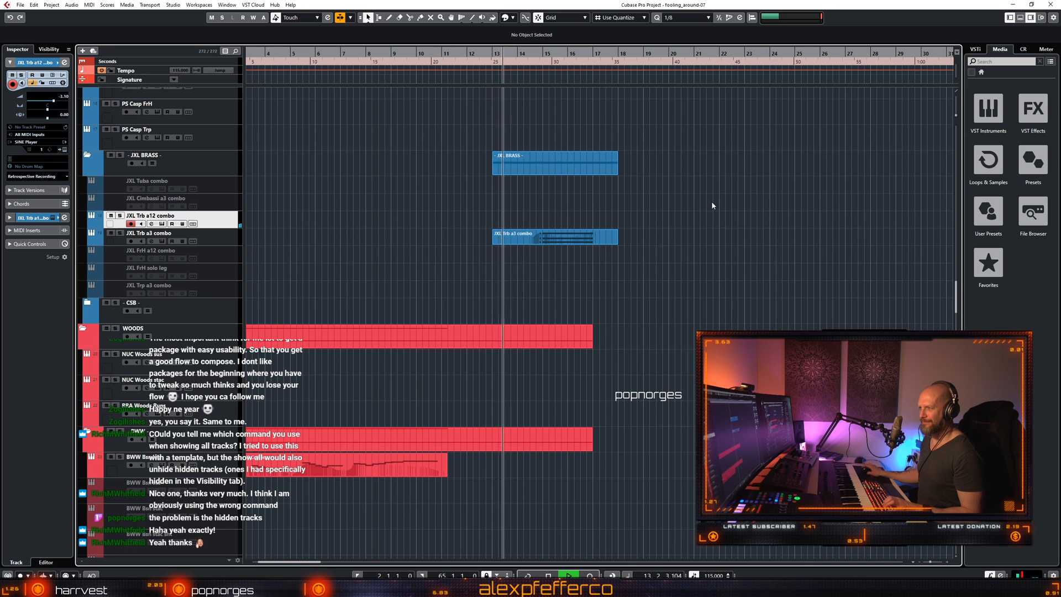
pyautogui.press('f')
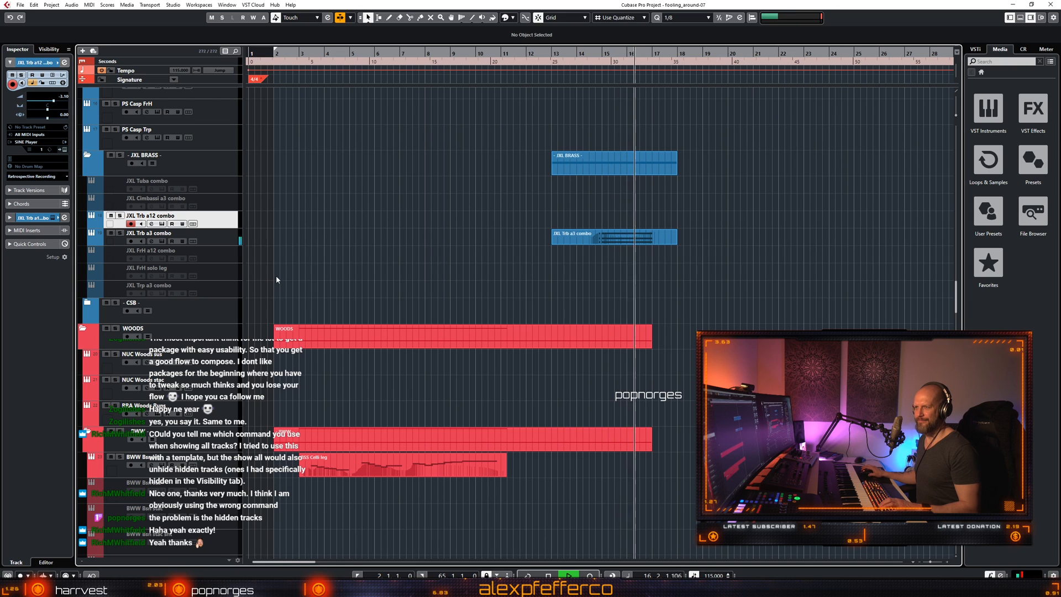
pyautogui.press('space')
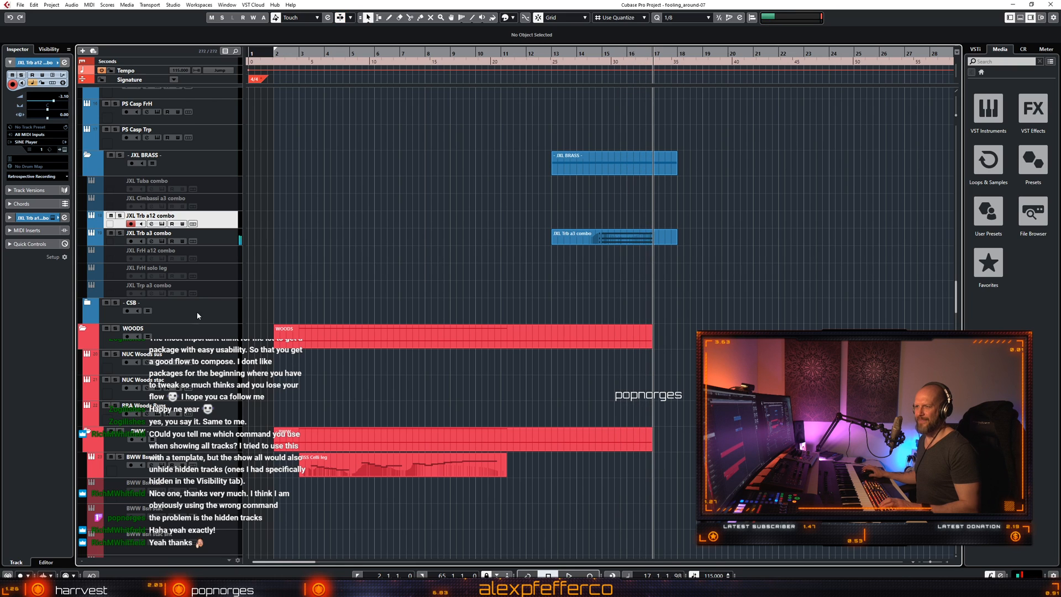
# Enable the JXL FrH a12 combo track and record a horn take from about bar 14 to bar 17.
pyautogui.click(219, 259)
pyautogui.scroll(-3, 421, 297)
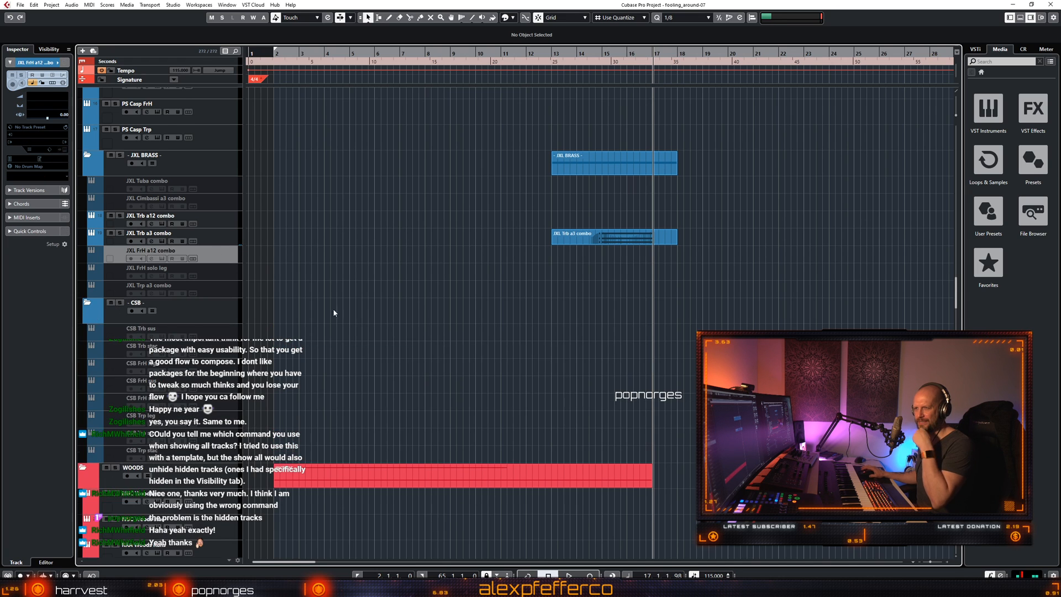
pyautogui.scroll(3, 346, 294)
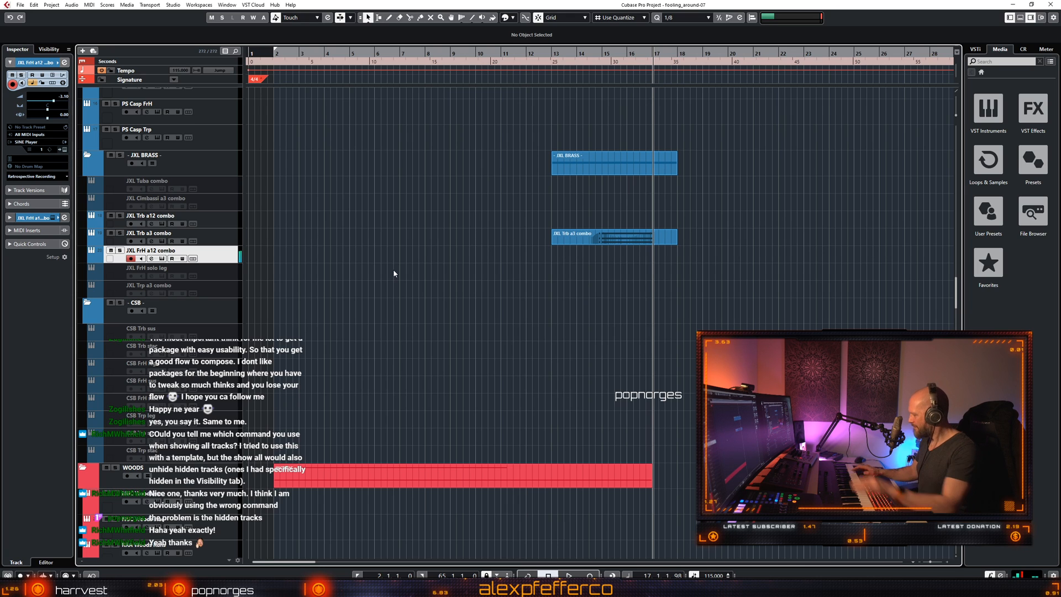
pyautogui.press('KP_Subtract')
pyautogui.press('space')
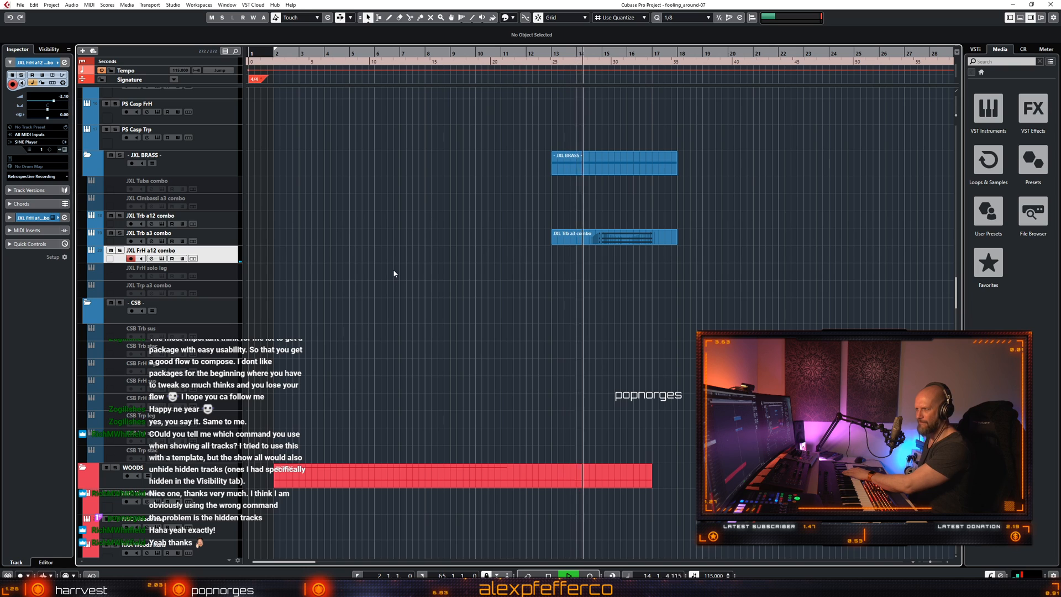
pyautogui.press('KP_Multiply')
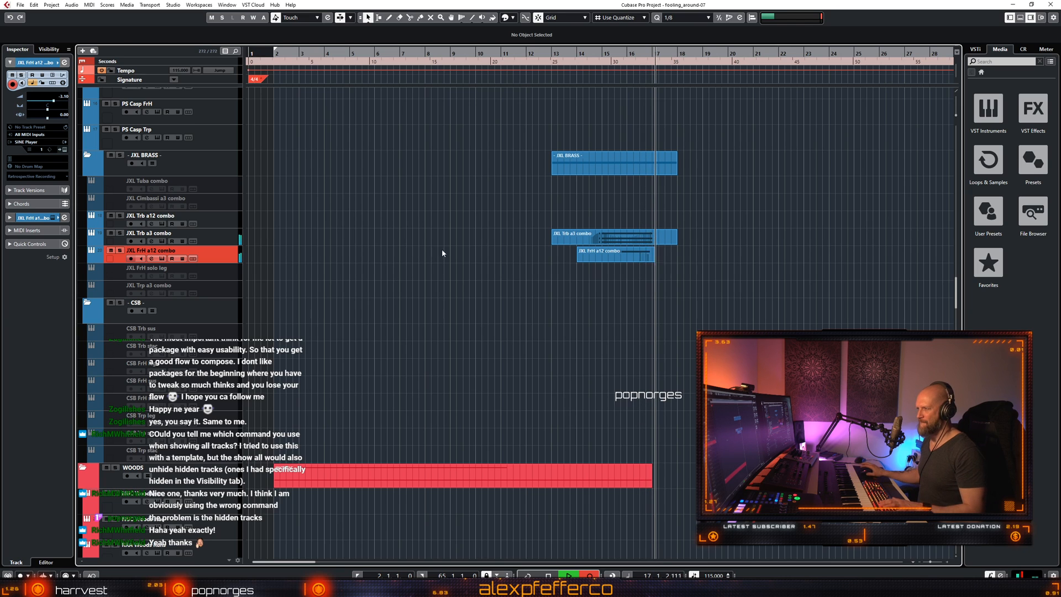
pyautogui.press('space')
# Open the recorded JXL FrH a12 combo part and play the passage up to about bar 17.
pyautogui.doubleClick(635, 256)
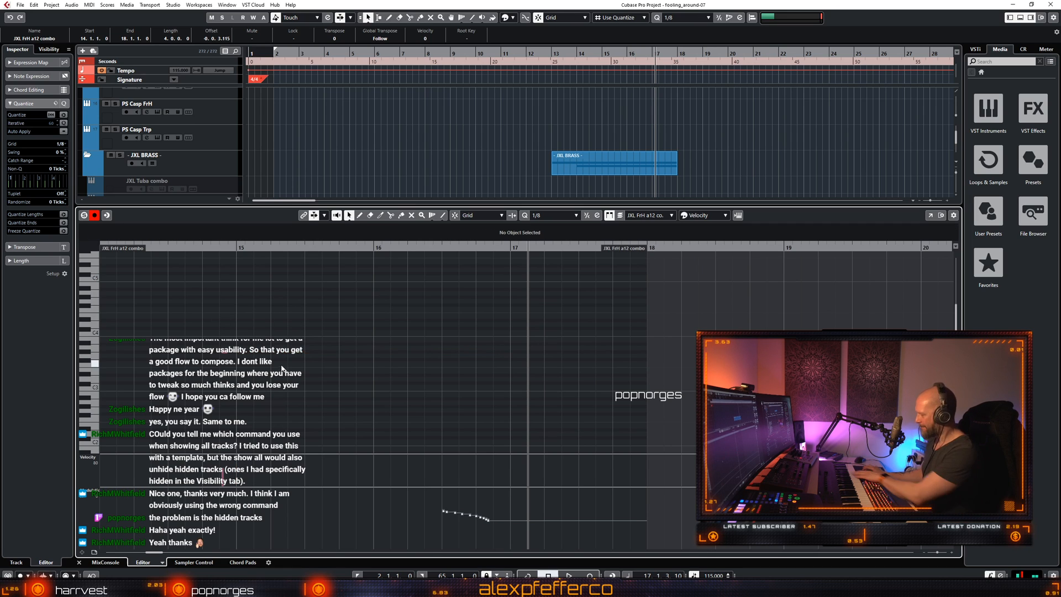
pyautogui.press('Left')
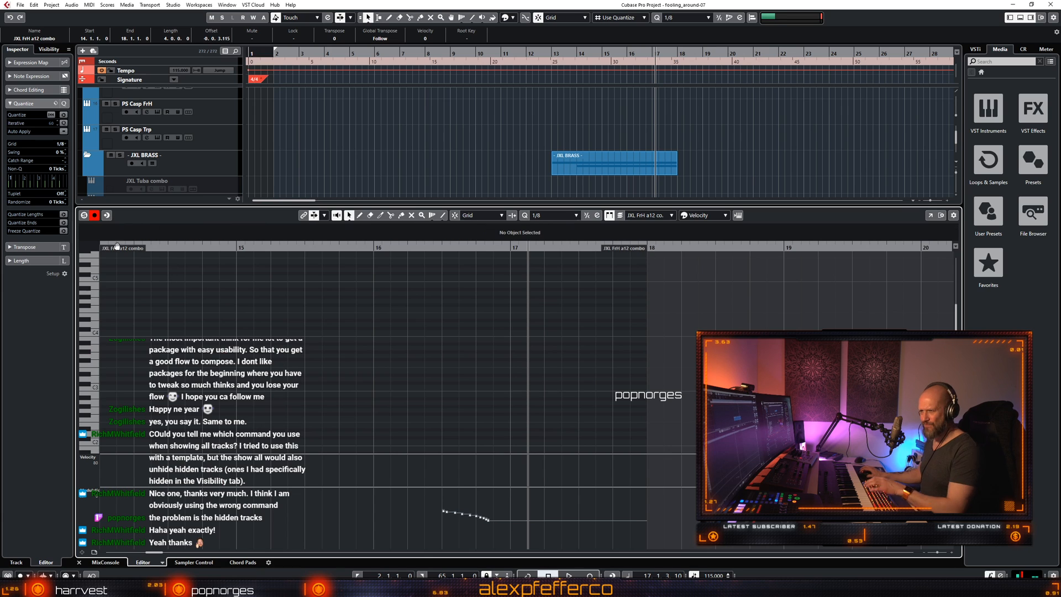
pyautogui.click(392, 248)
pyautogui.press('space')
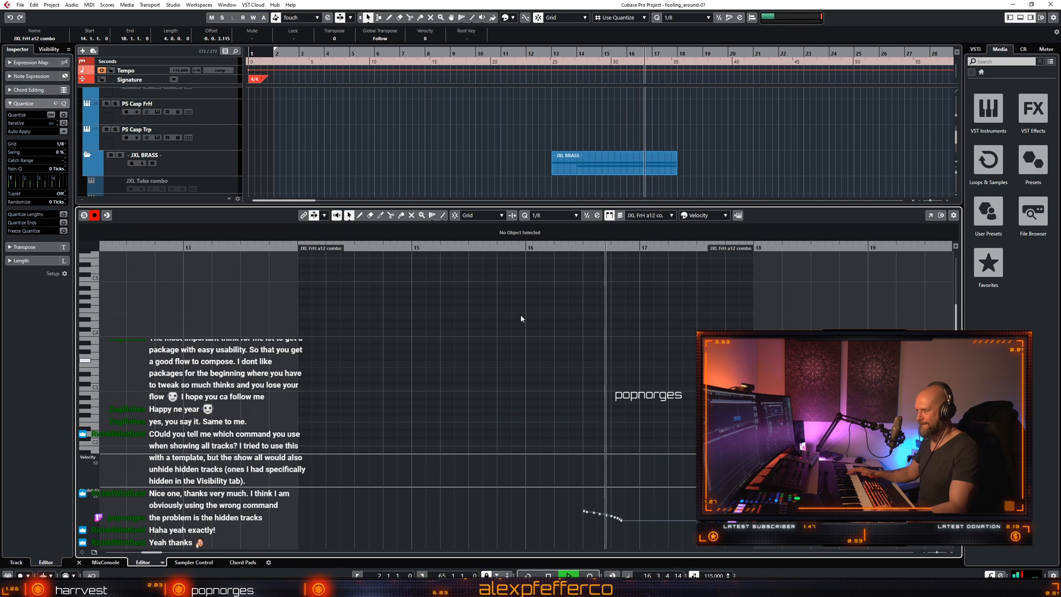
pyautogui.press('space')
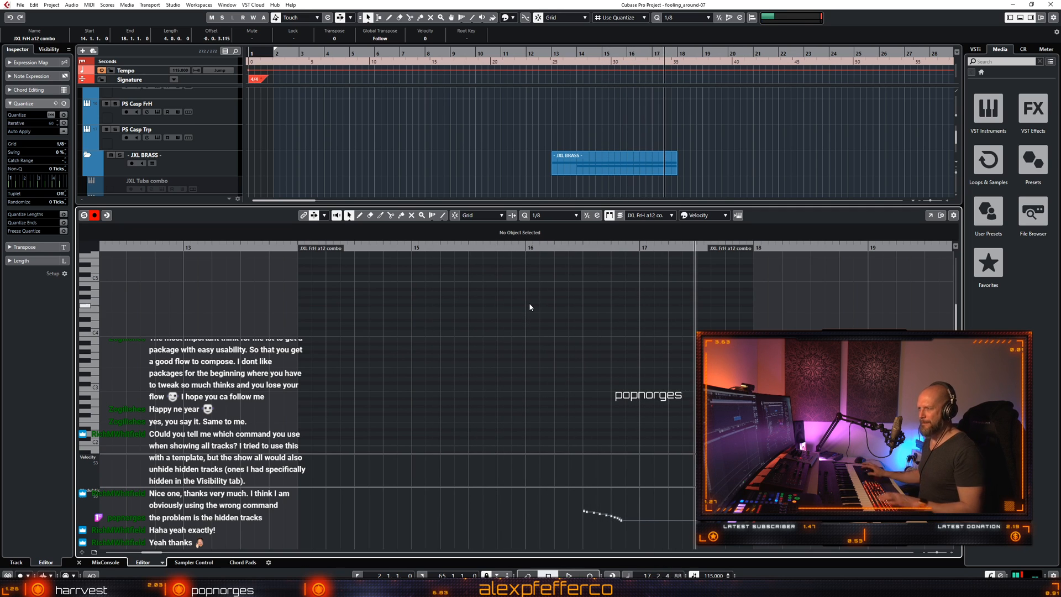
# Record a new horn line with its controller curve into the JXL FrH a12 combo part up to bar 17, and close the editor.
pyautogui.press('space')
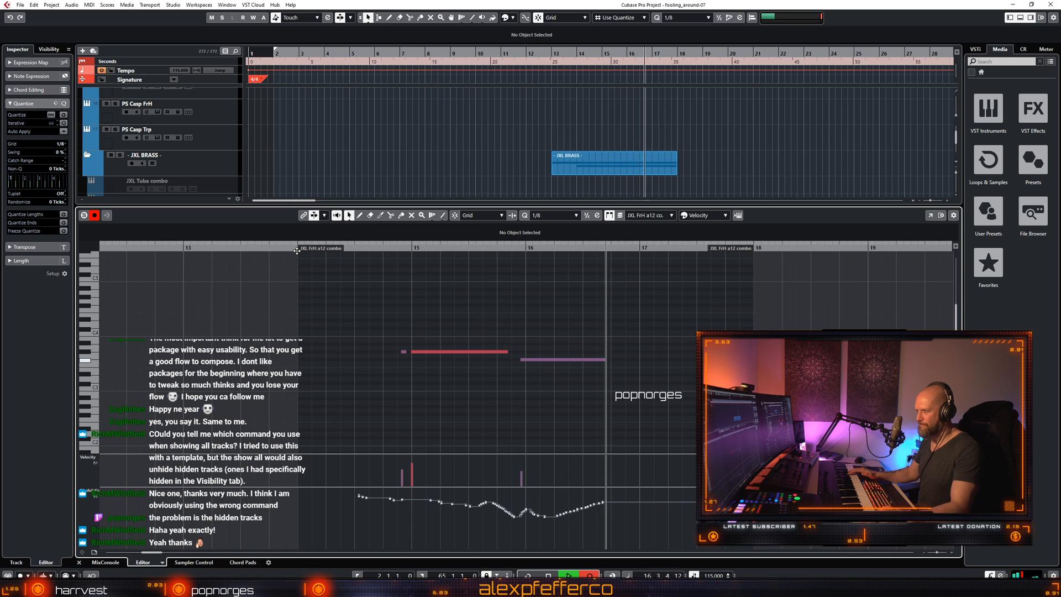
pyautogui.press('space')
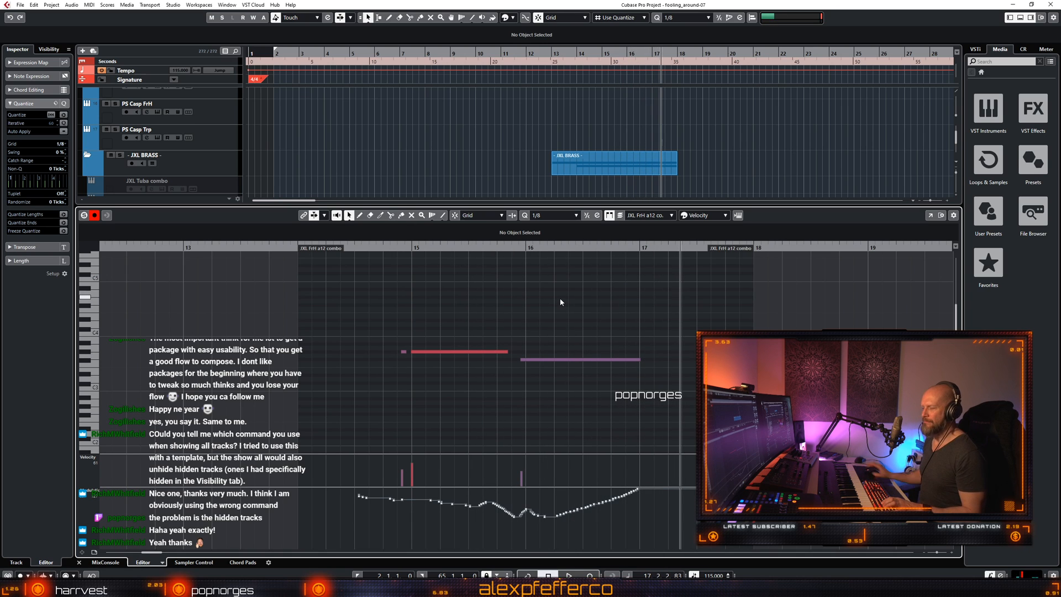
pyautogui.hotkey('ctrl', 'e')
pyautogui.press('g')
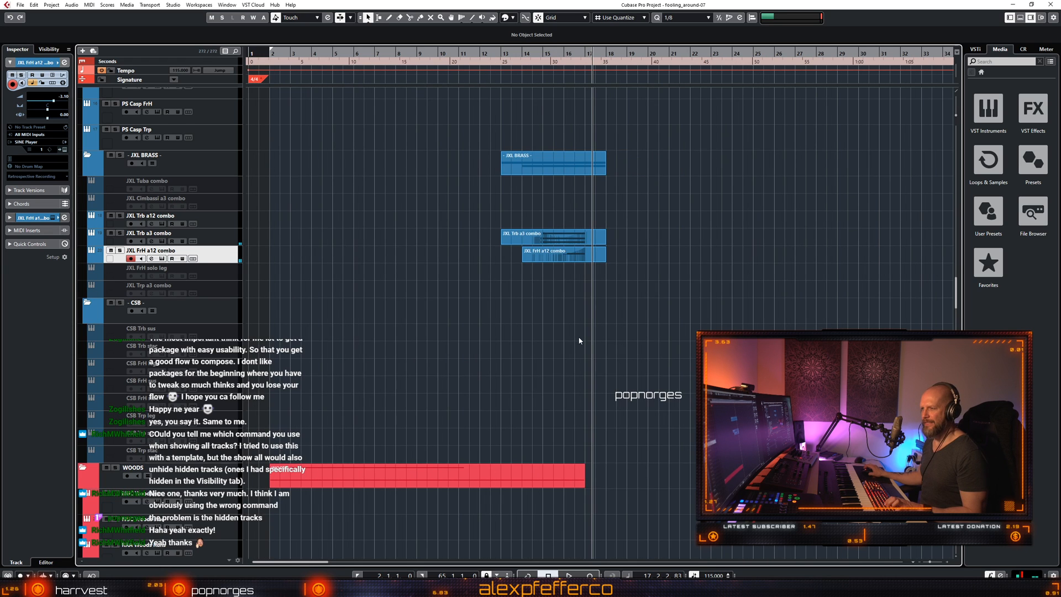
# Show only the tracks that contain parts and play the arrangement from the start to about bar 14.
pyautogui.scroll(-15, 580, 340)
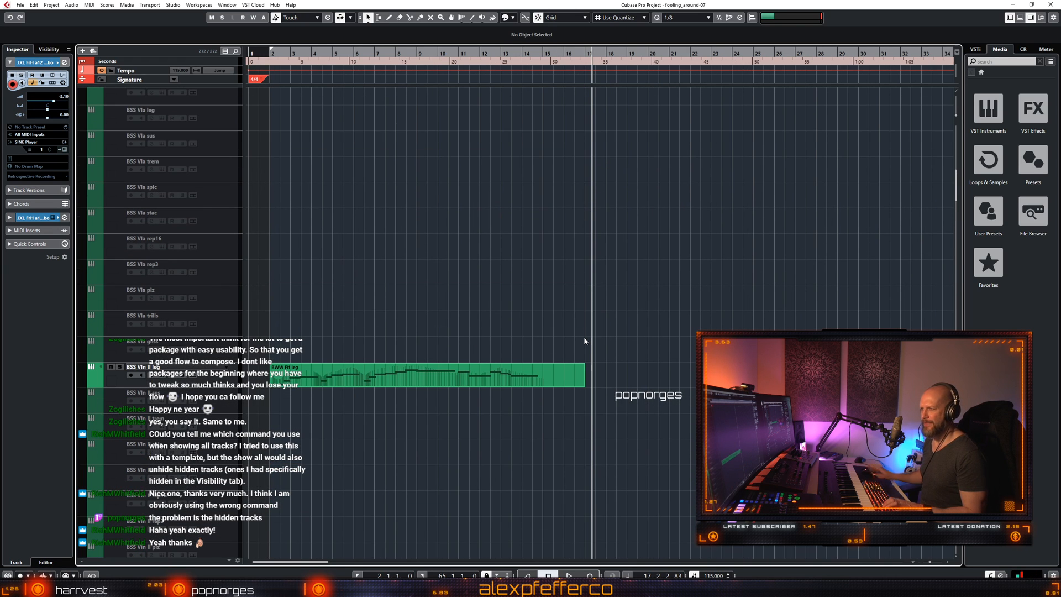
pyautogui.press('space')
pyautogui.hotkey('ctrl', '1')
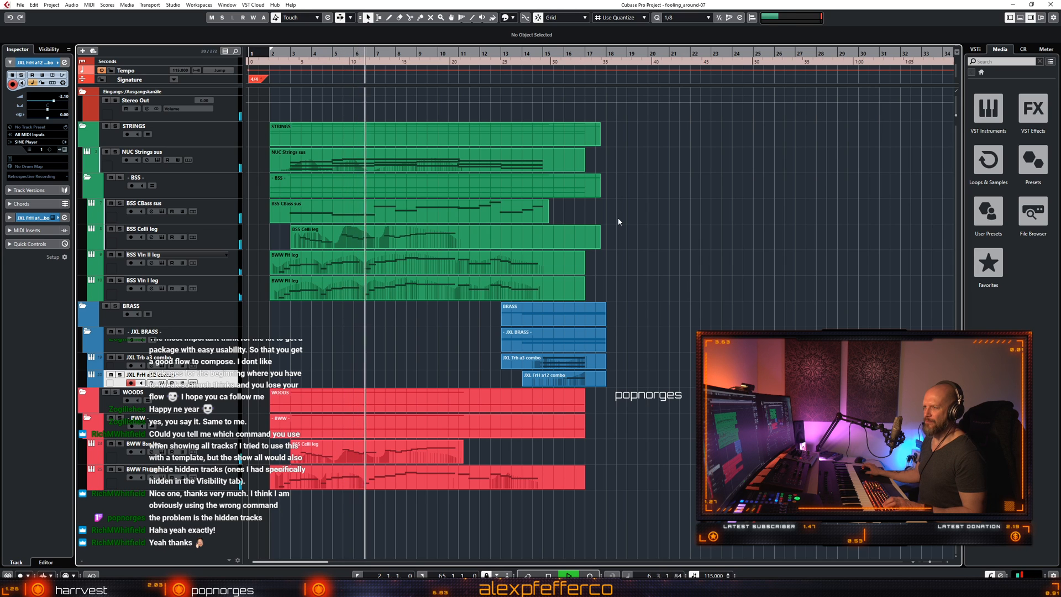
pyautogui.press('h')
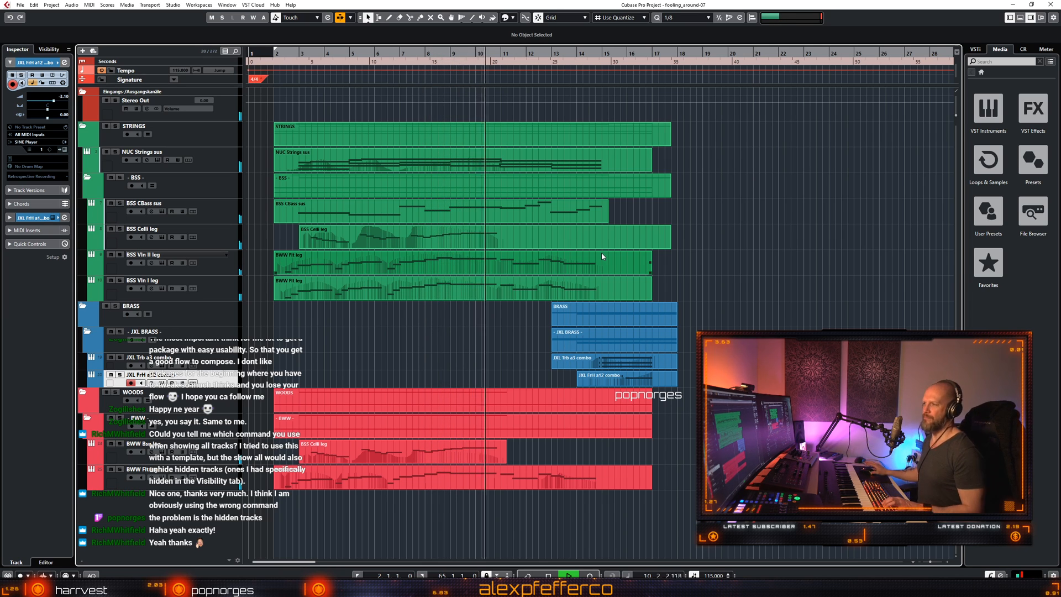
pyautogui.press('h')
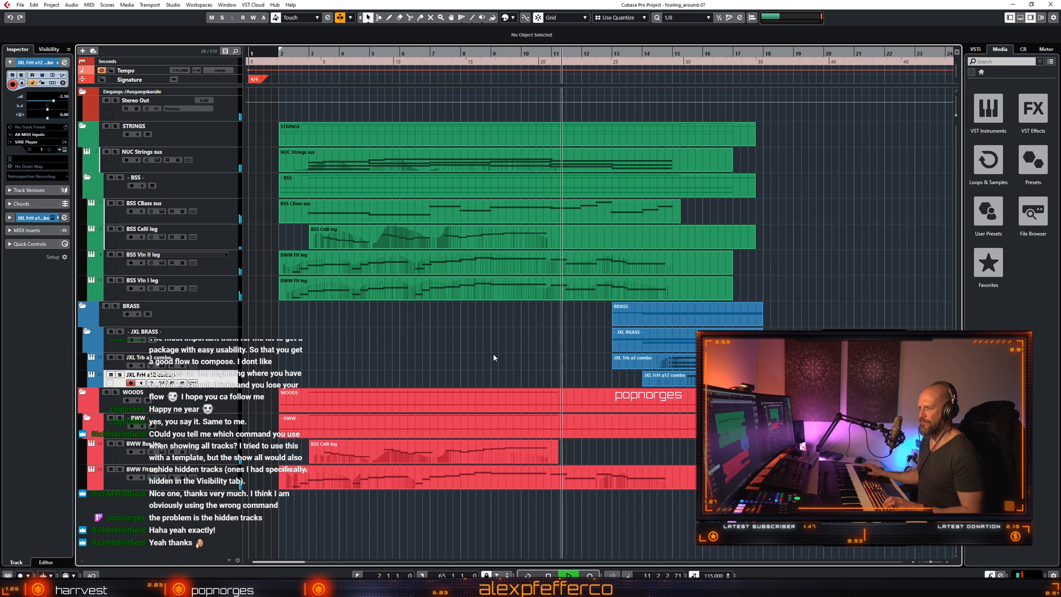
pyautogui.press('h')
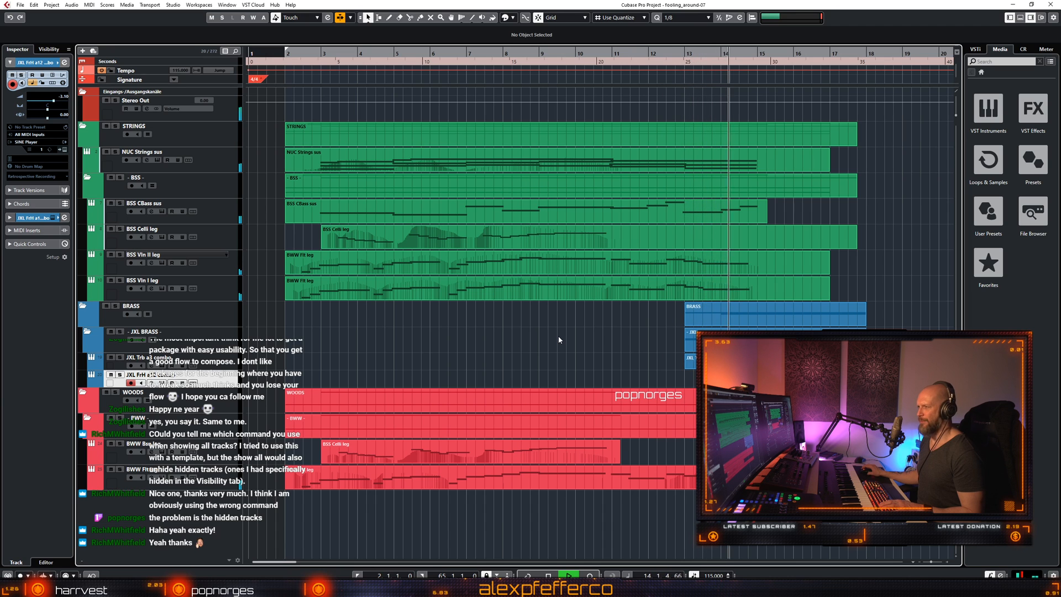
pyautogui.press('space')
# Open the BSS Celli leg part and play it from about bar 7 to bar 12 to check where its line ends.
pyautogui.doubleClick(582, 242)
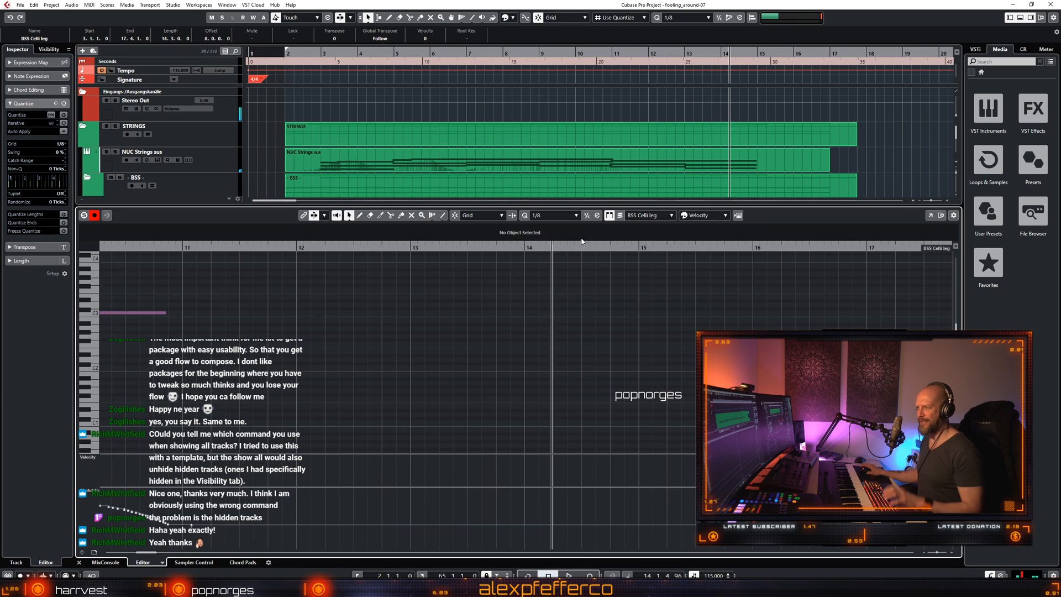
pyautogui.hscroll(-10, 515, 343)
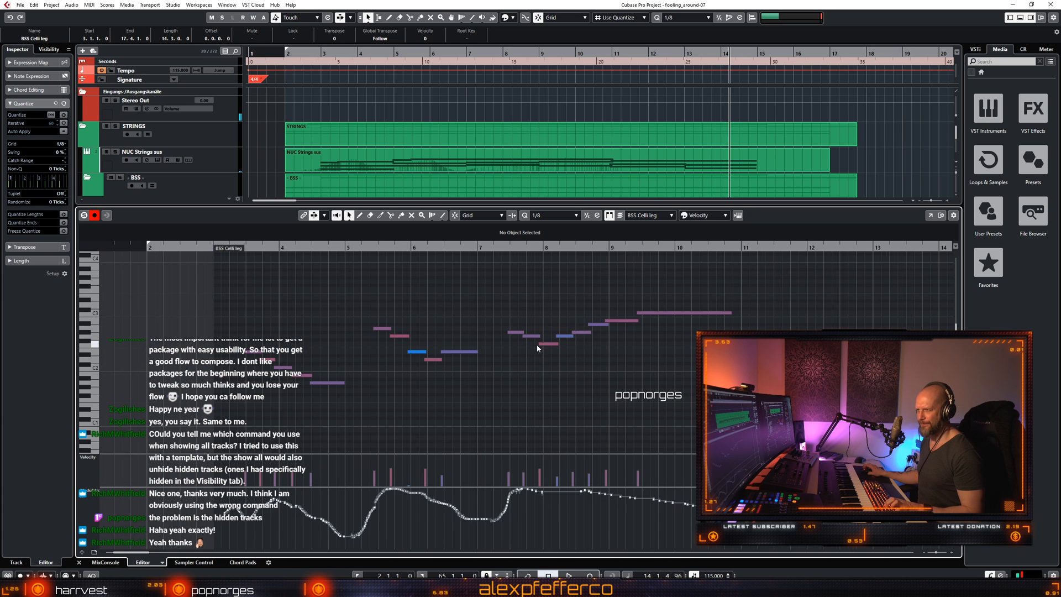
pyautogui.hscroll(3, 550, 285)
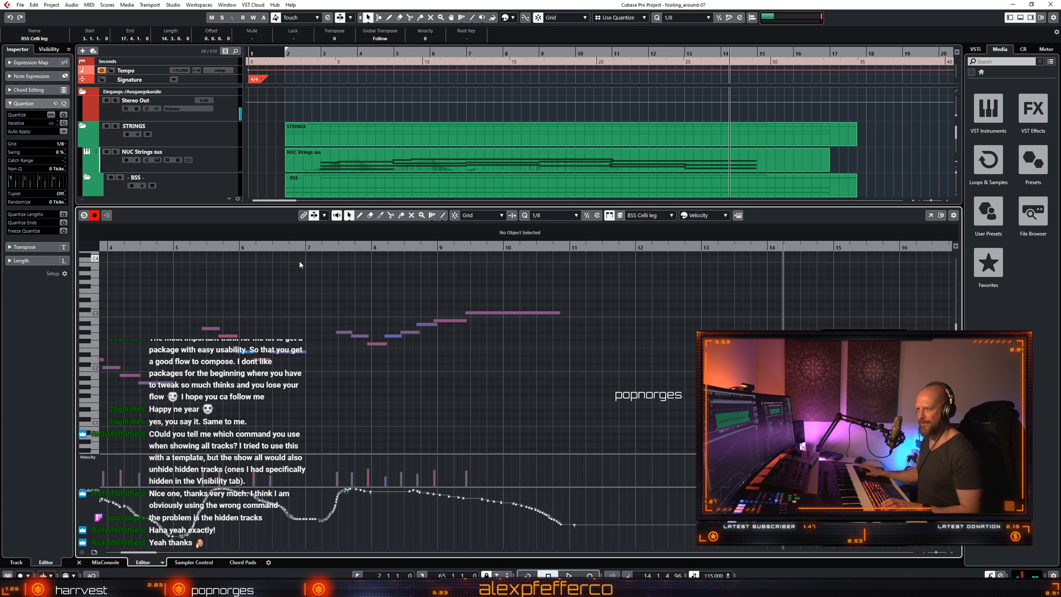
pyautogui.click(325, 247)
pyautogui.press('space')
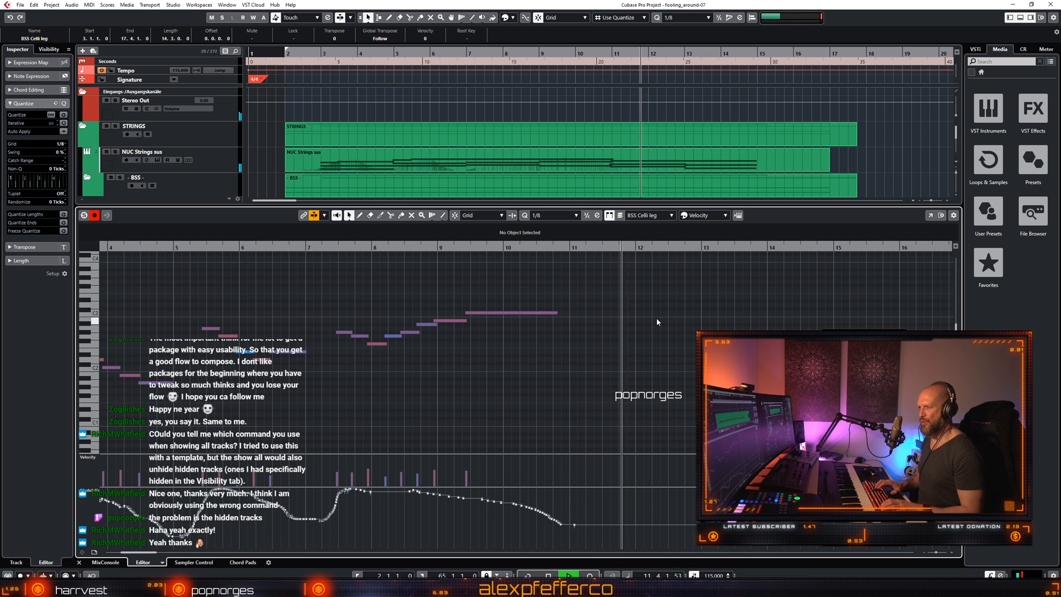
pyautogui.press('space')
# Close the cello part and show all tracks again, including the disabled BSS string articulations.
pyautogui.hotkey('ctrl', 'alt', 'e')
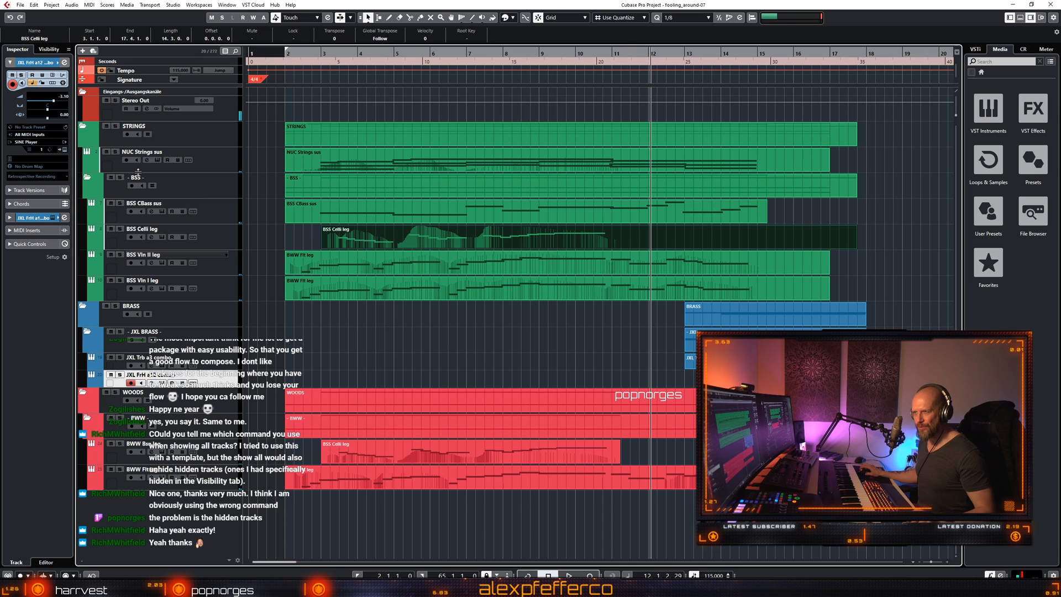
pyautogui.hotkey('ctrl', 'shift', 'a')
pyautogui.scroll(-1, 324, 228)
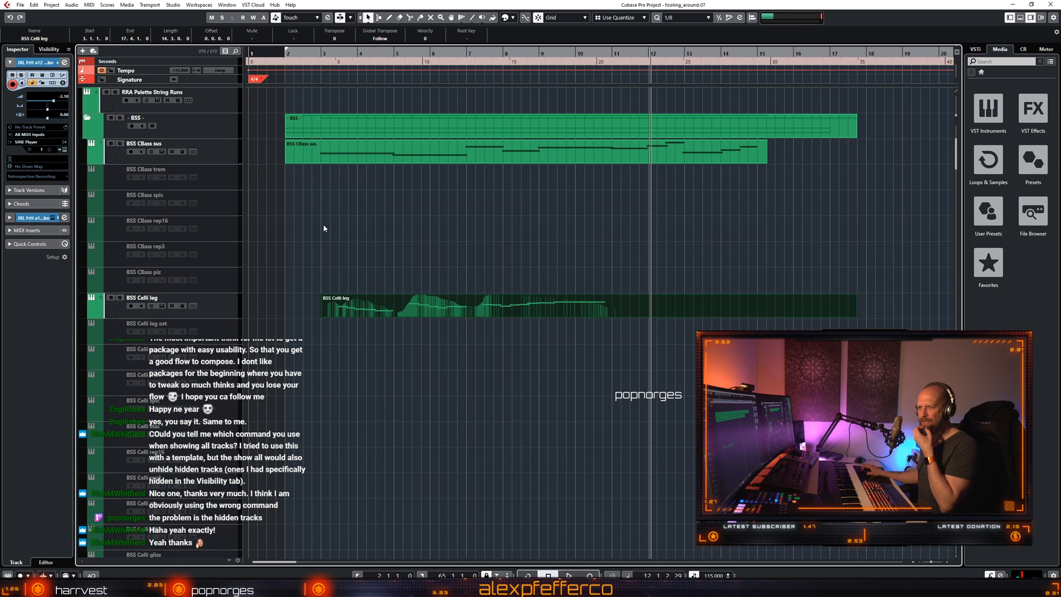
# Enable the BSS Celli leg ost track and rehearse an ostinato on it while playing about bars 9 to 13.
pyautogui.click(216, 341)
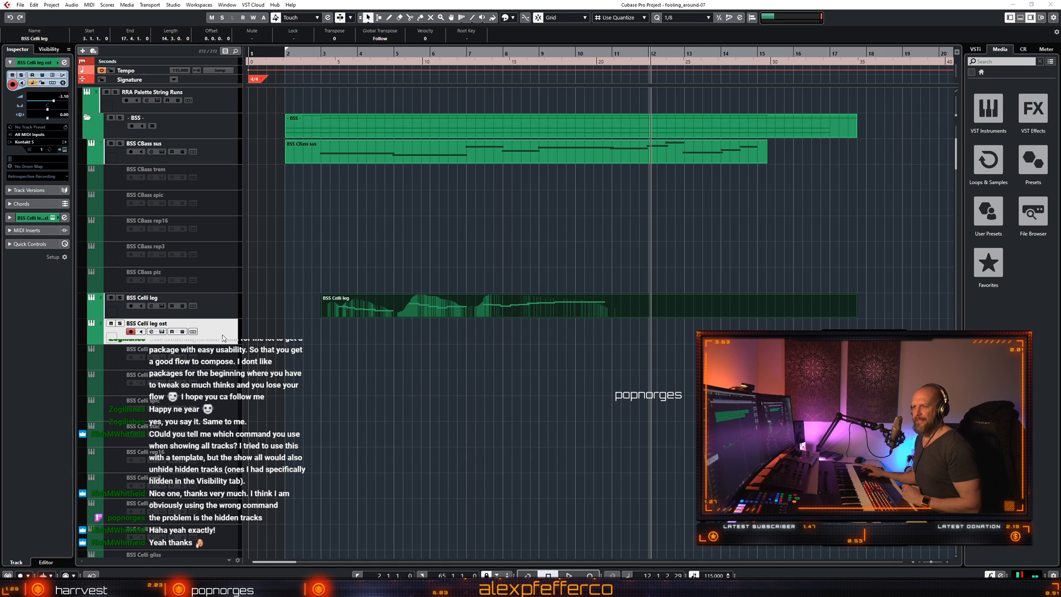
pyautogui.press('KP_Subtract')
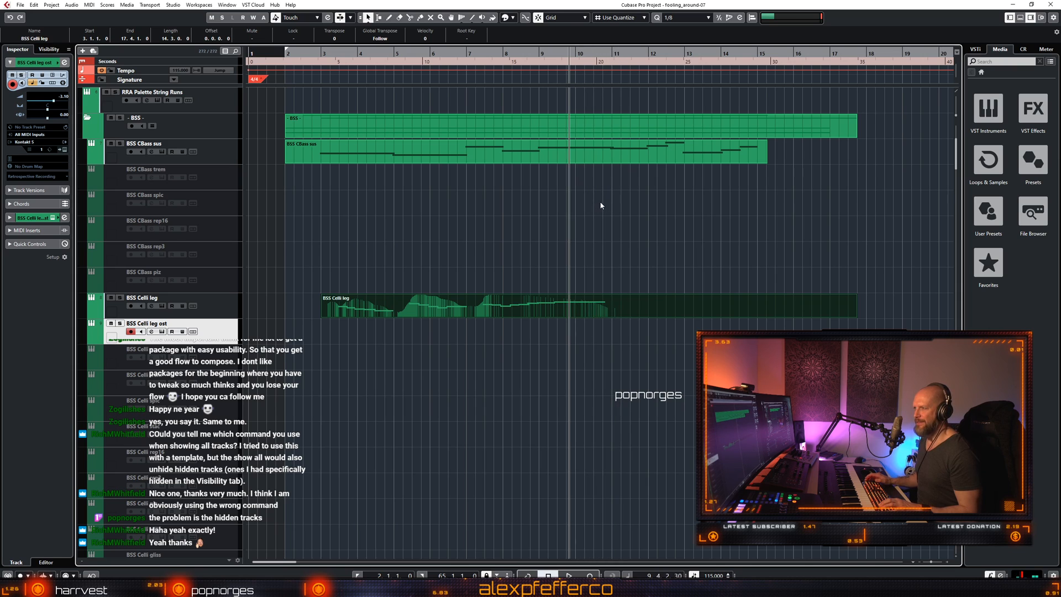
pyautogui.press('space')
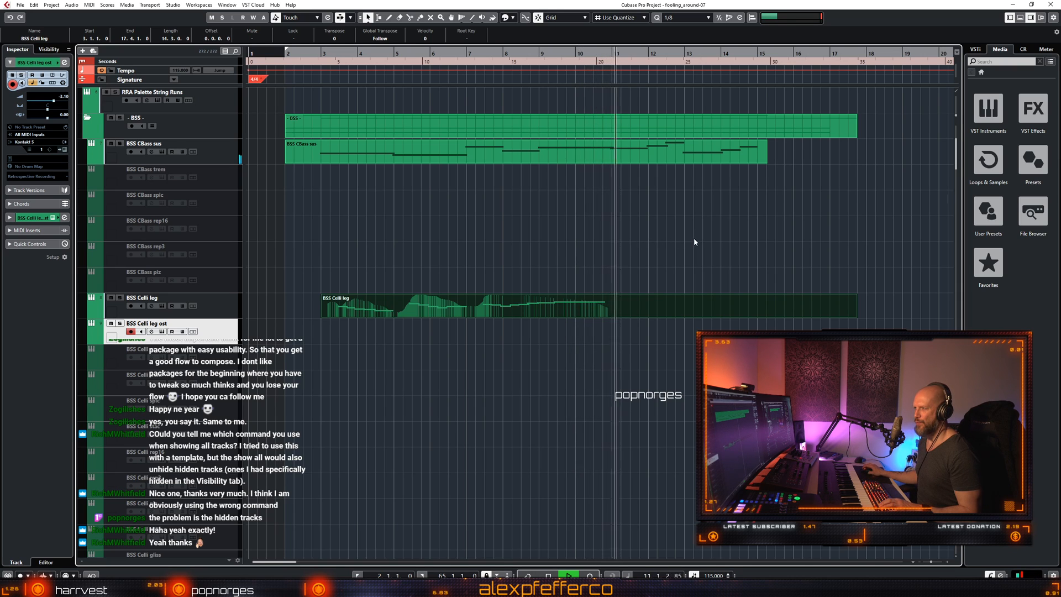
pyautogui.press('space')
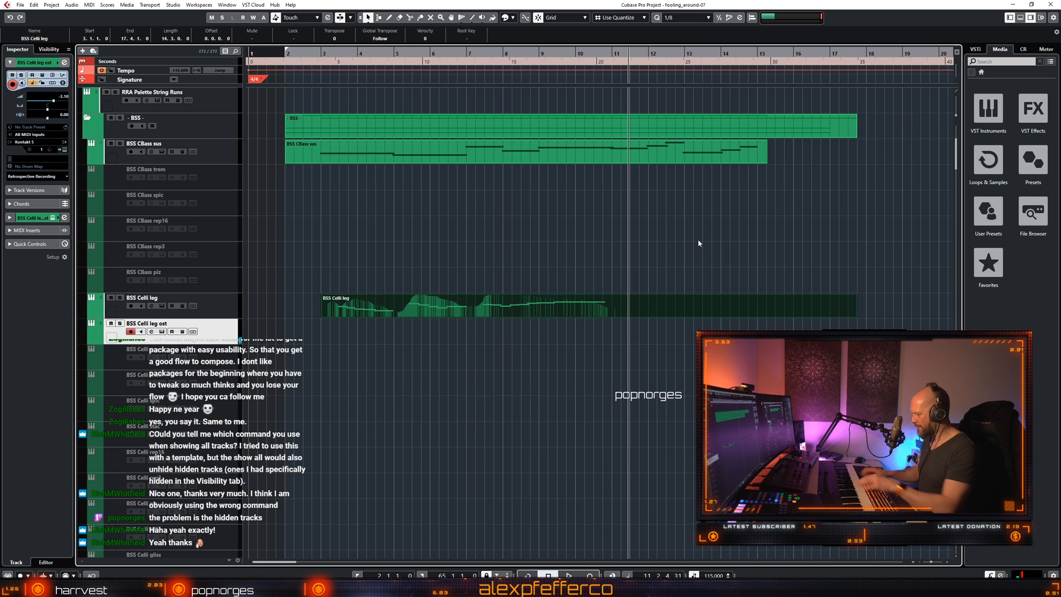
pyautogui.press('space')
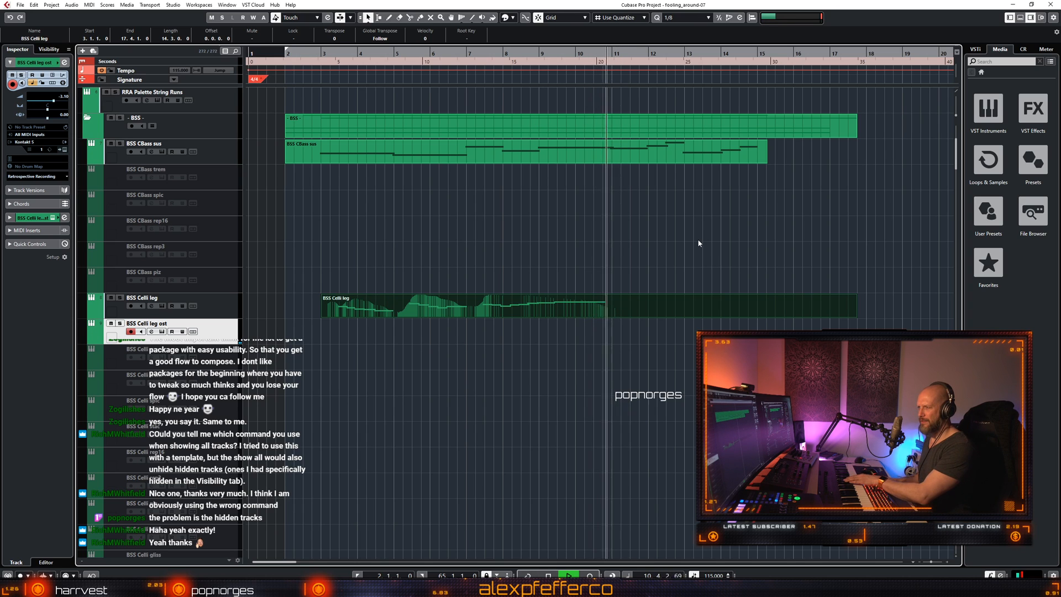
pyautogui.press('space')
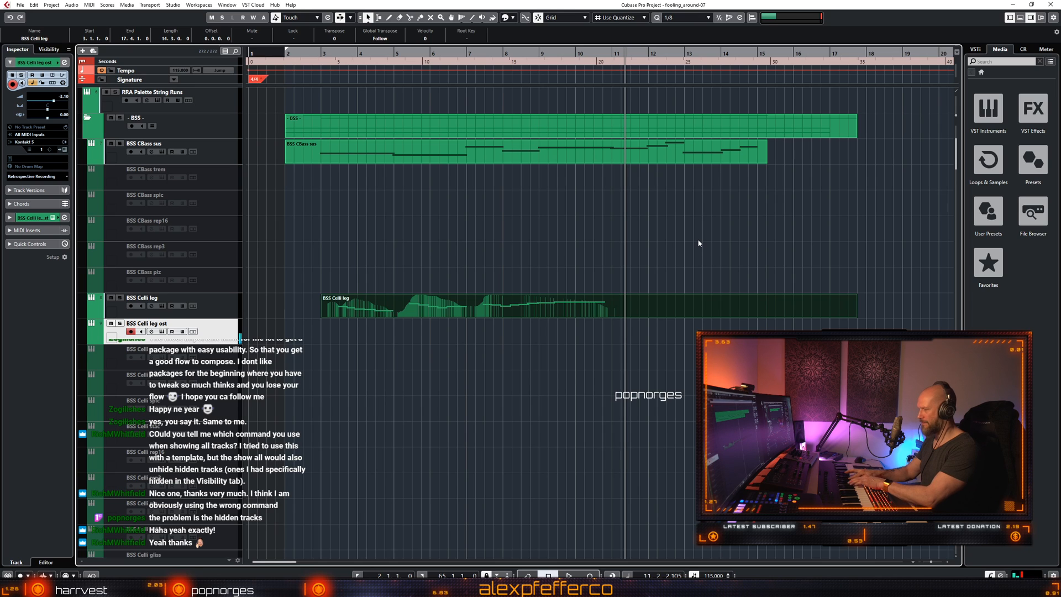
pyautogui.press('-')
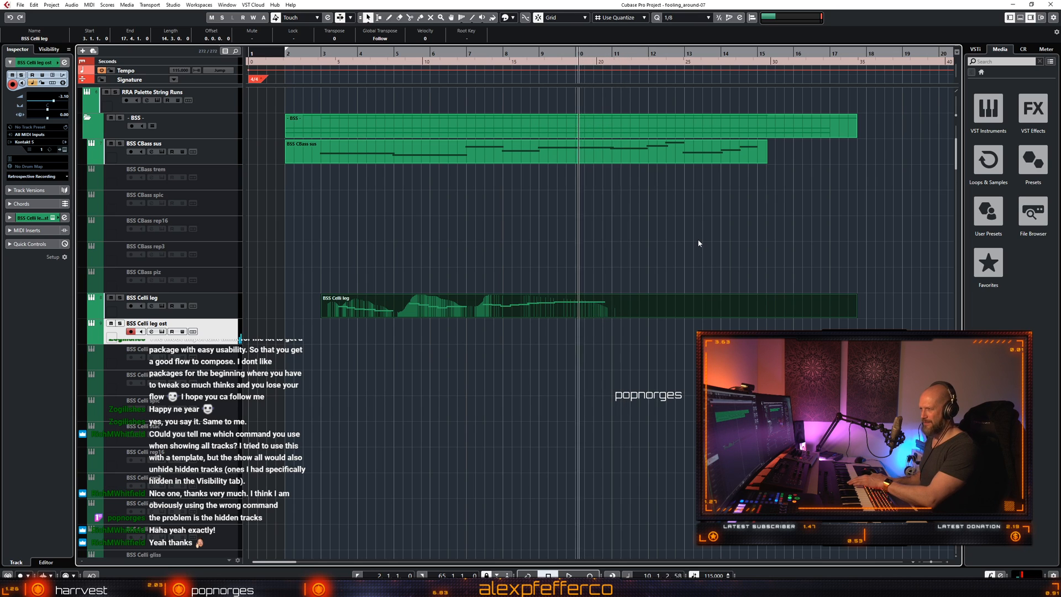
pyautogui.press('space')
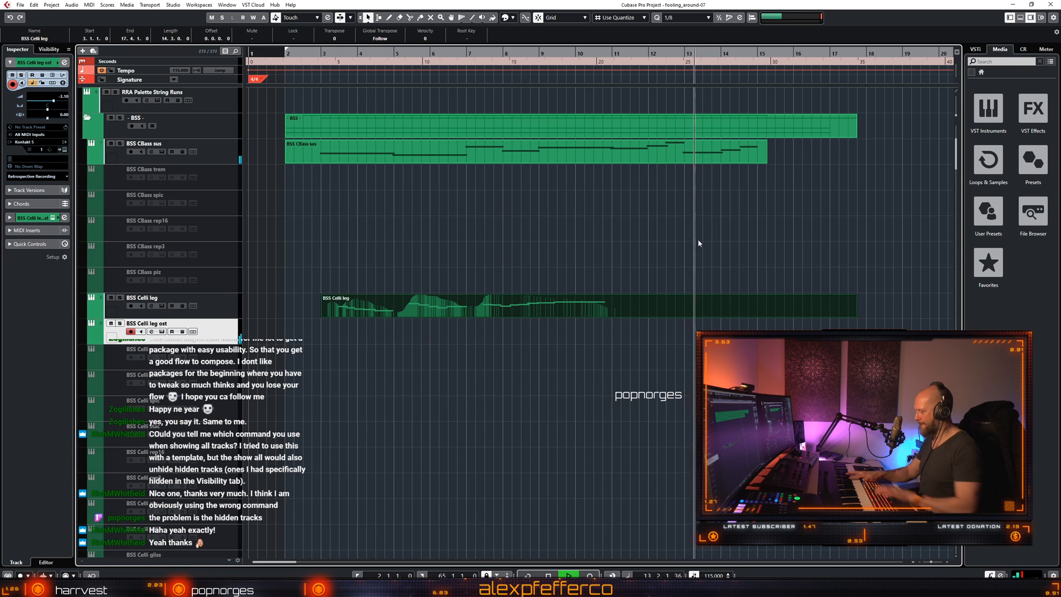
pyautogui.press('space')
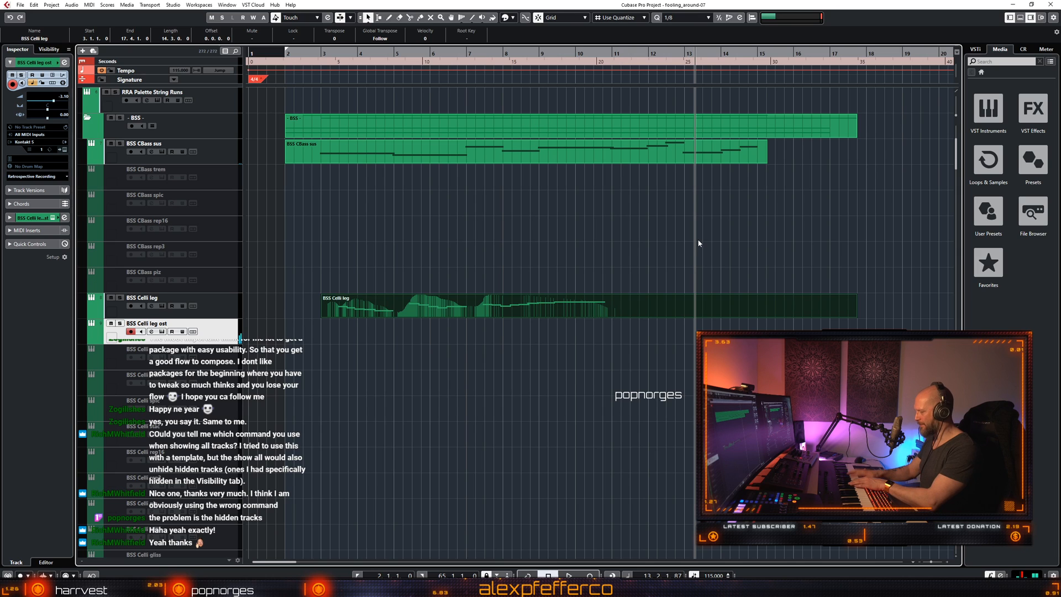
# Record a cello ostinato on the BSS Celli leg ost track from bar 11 to about bar 13.
pyautogui.press('KP_Subtract')
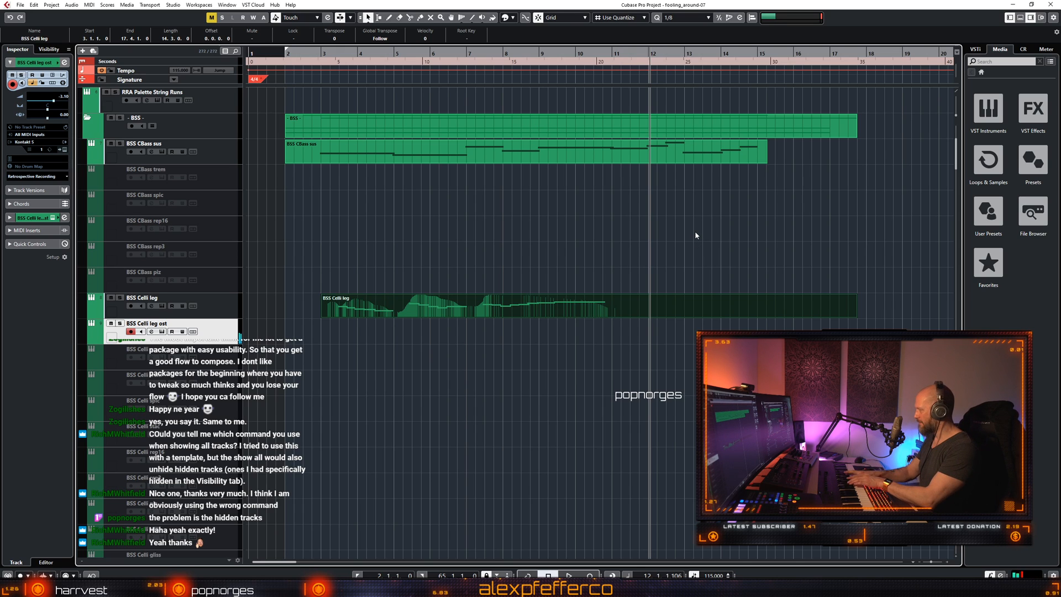
pyautogui.press('KP_Subtract')
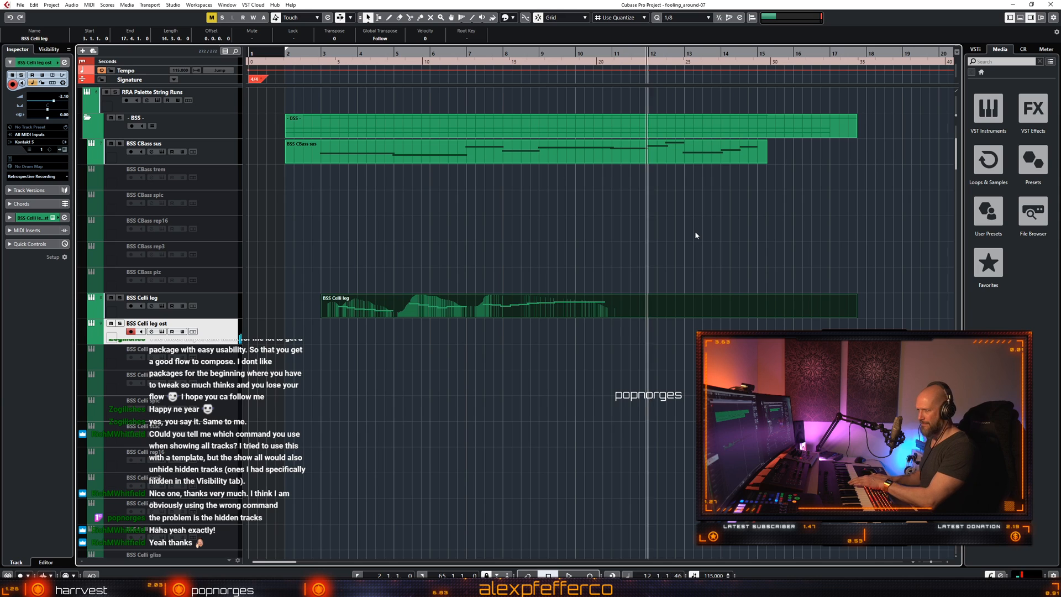
pyautogui.press('KP_Multiply')
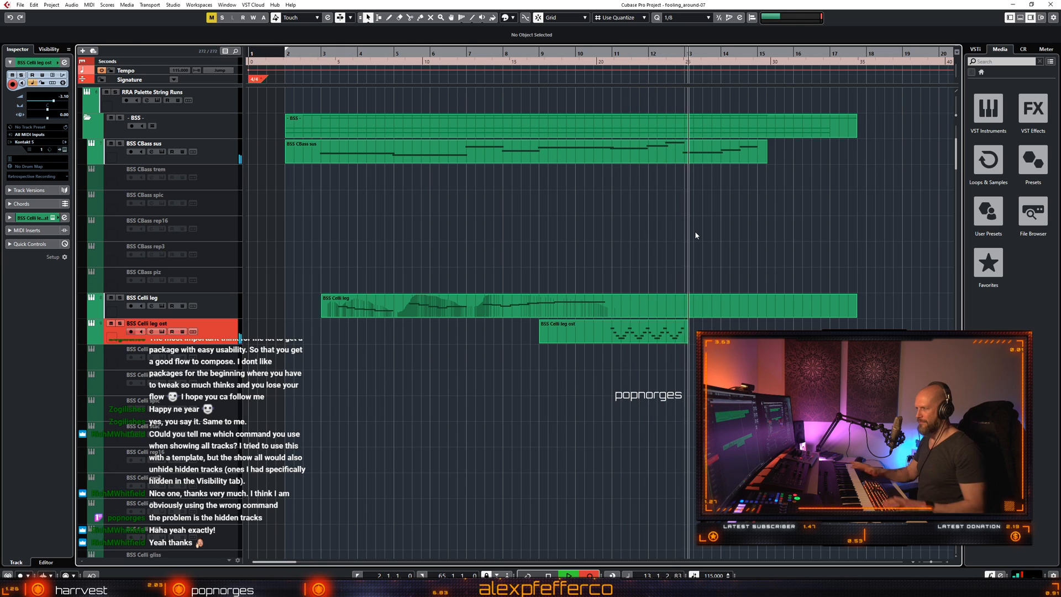
pyautogui.press('space')
# Open the new BSS Celli leg ost part for note editing and set its quantize value to 1/8 Triplet.
pyautogui.doubleClick(690, 332)
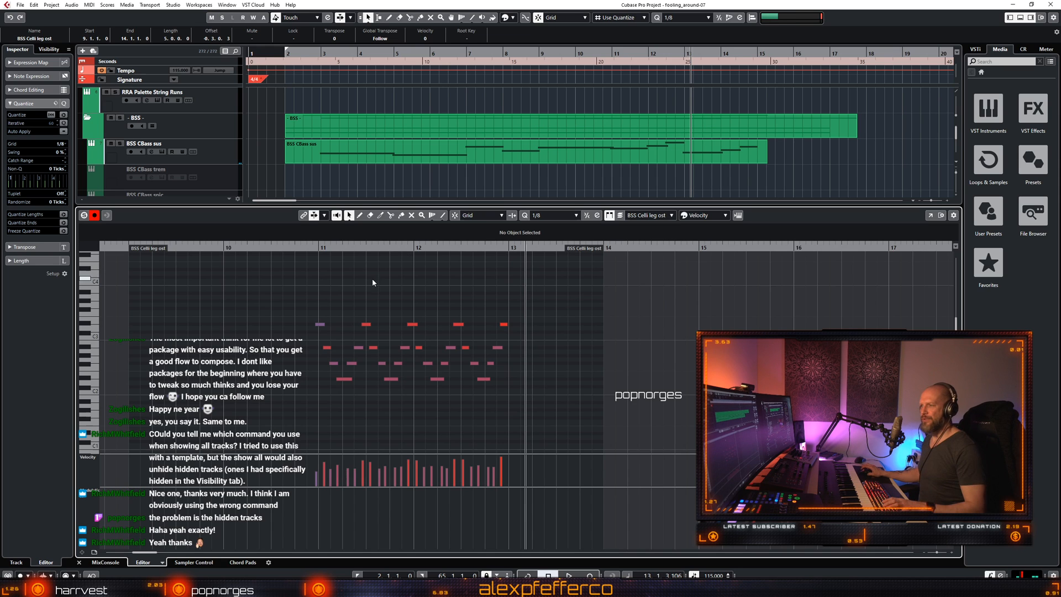
pyautogui.press('h')
pyautogui.press('h')
pyautogui.hscroll(-2, 441, 282)
pyautogui.moveTo(829, 431); pyautogui.dragTo(491, 323)
pyautogui.click(528, 302)
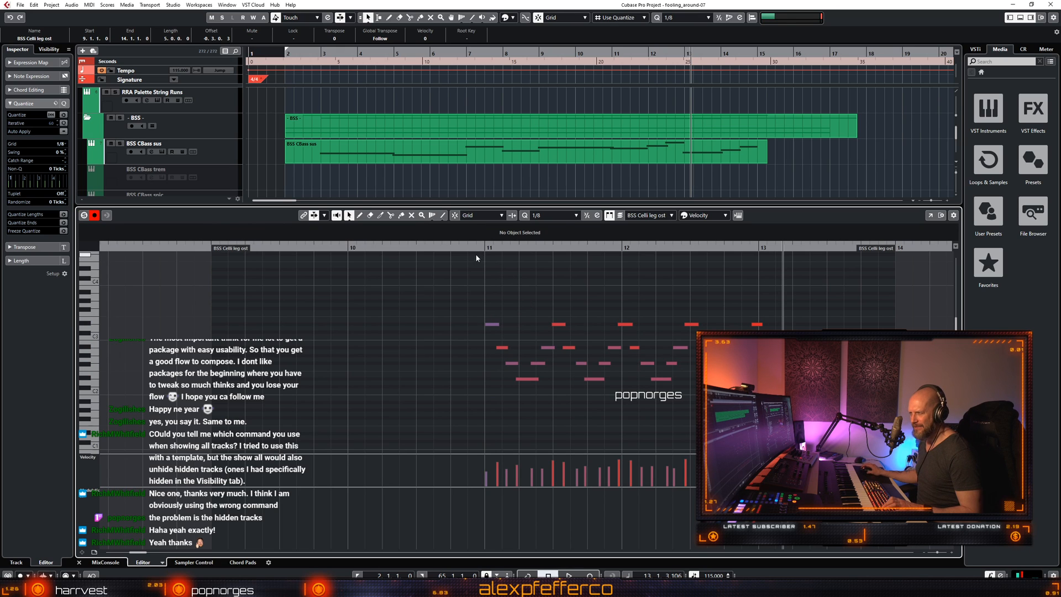
pyautogui.click(546, 215)
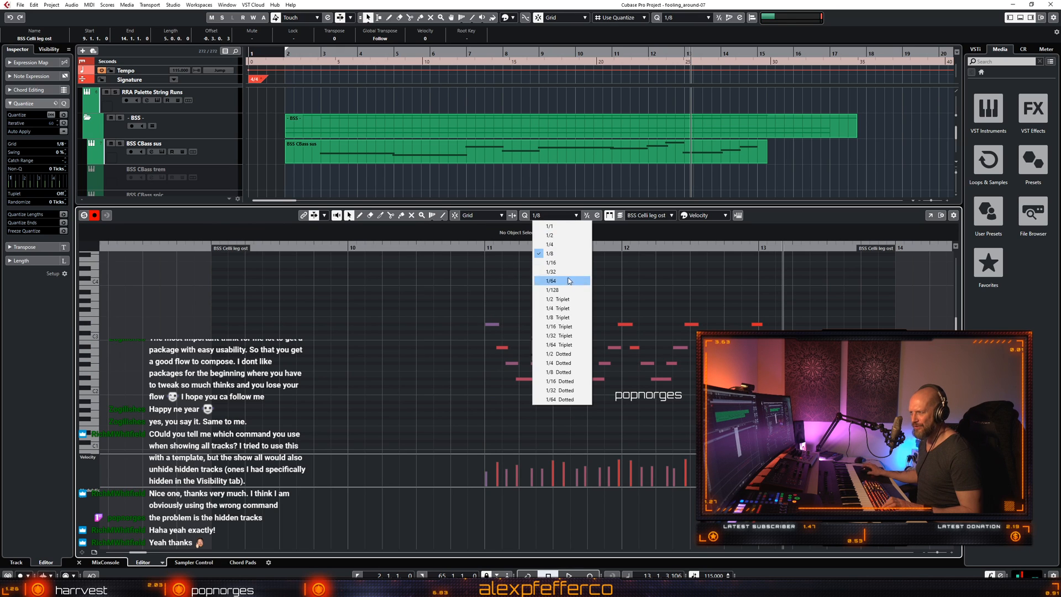
pyautogui.click(564, 317)
# Play the recorded ostinato from bar 11 and delete the extra note at the start of bar 13.
pyautogui.click(479, 251)
pyautogui.press('space')
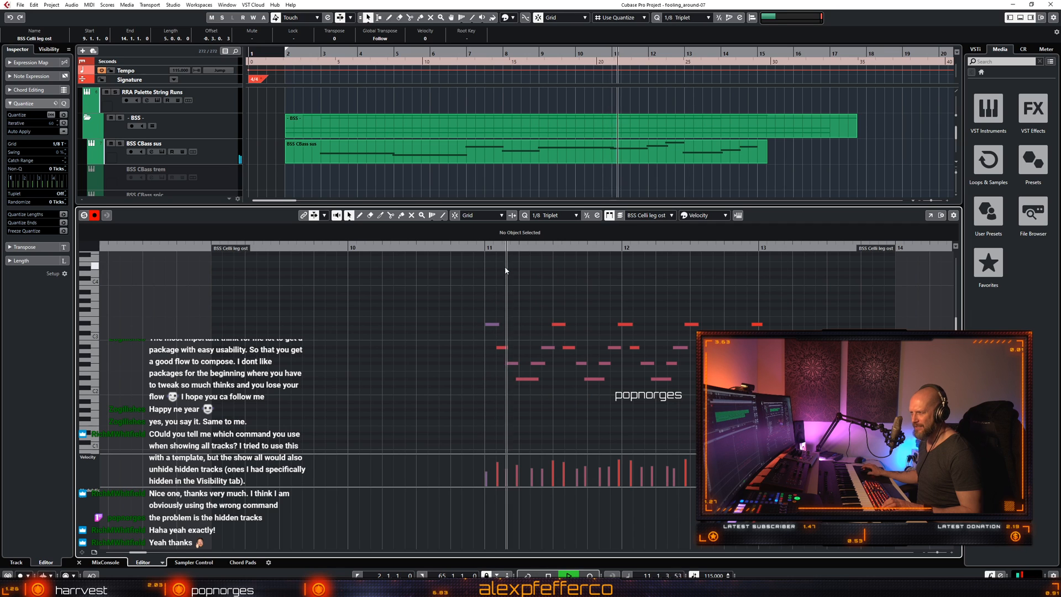
pyautogui.click(479, 251)
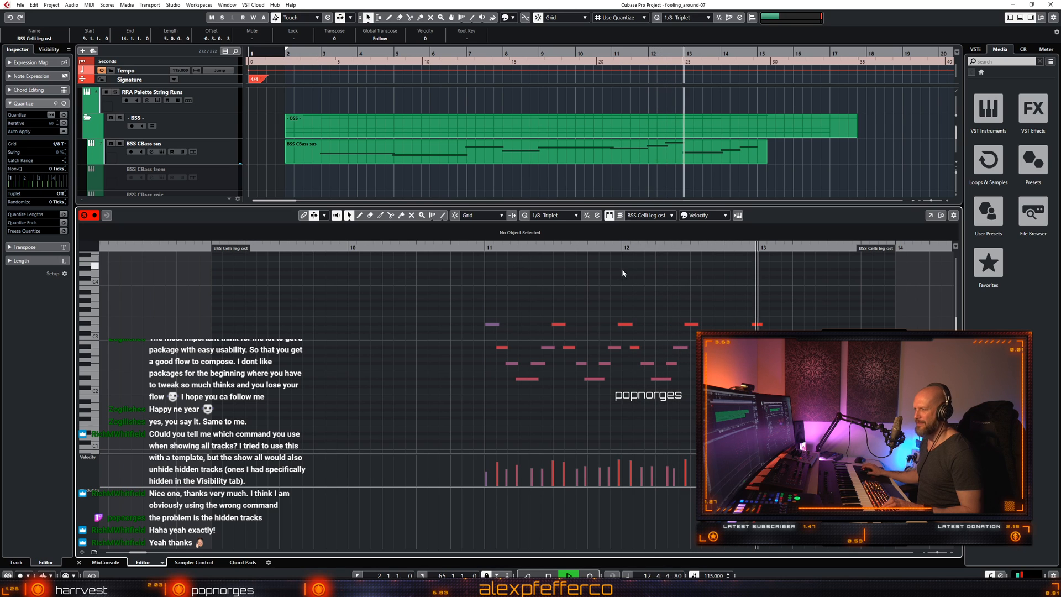
pyautogui.moveTo(788, 318); pyautogui.dragTo(746, 382)
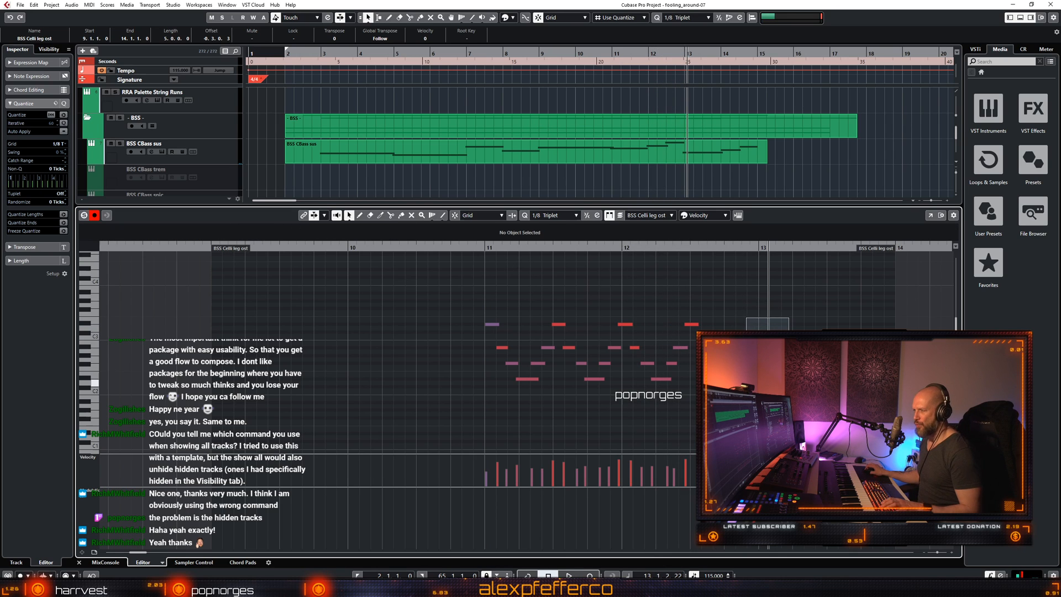
# Quantize the ostinato notes from bar 12 onward to the 1/8 triplet grid.
pyautogui.moveTo(690, 418); pyautogui.dragTo(693, 327)
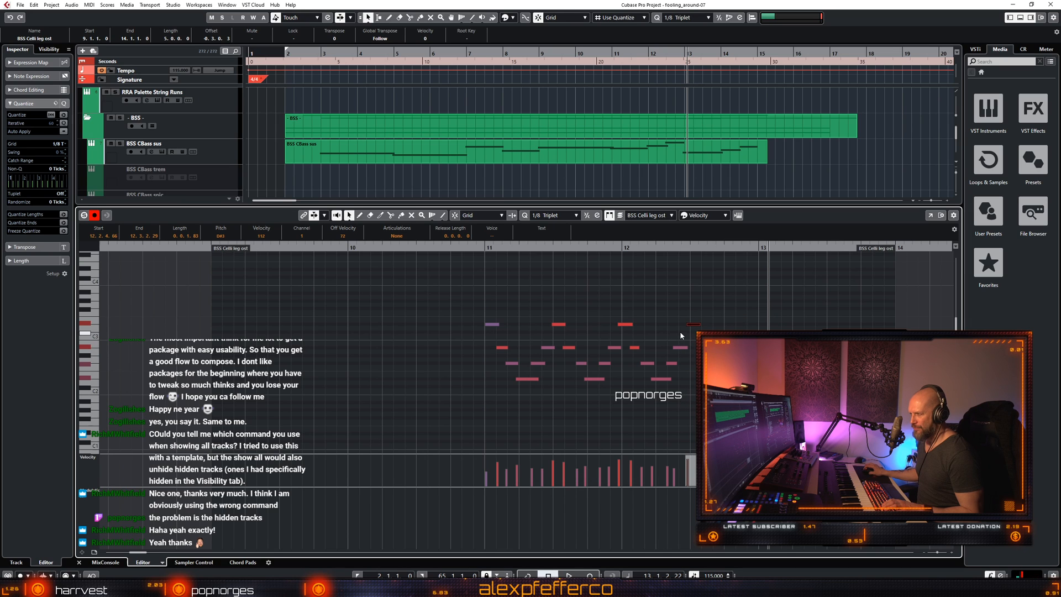
pyautogui.moveTo(817, 281); pyautogui.dragTo(461, 411)
pyautogui.moveTo(807, 278); pyautogui.dragTo(623, 389)
pyautogui.moveTo(828, 292); pyautogui.dragTo(626, 416)
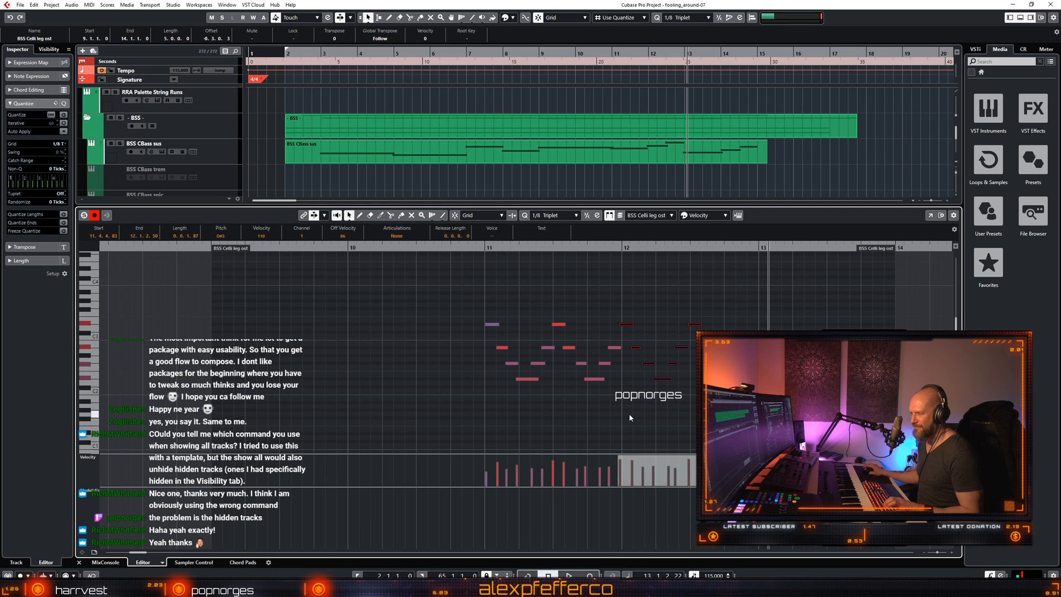
pyautogui.press('q')
pyautogui.click(608, 353)
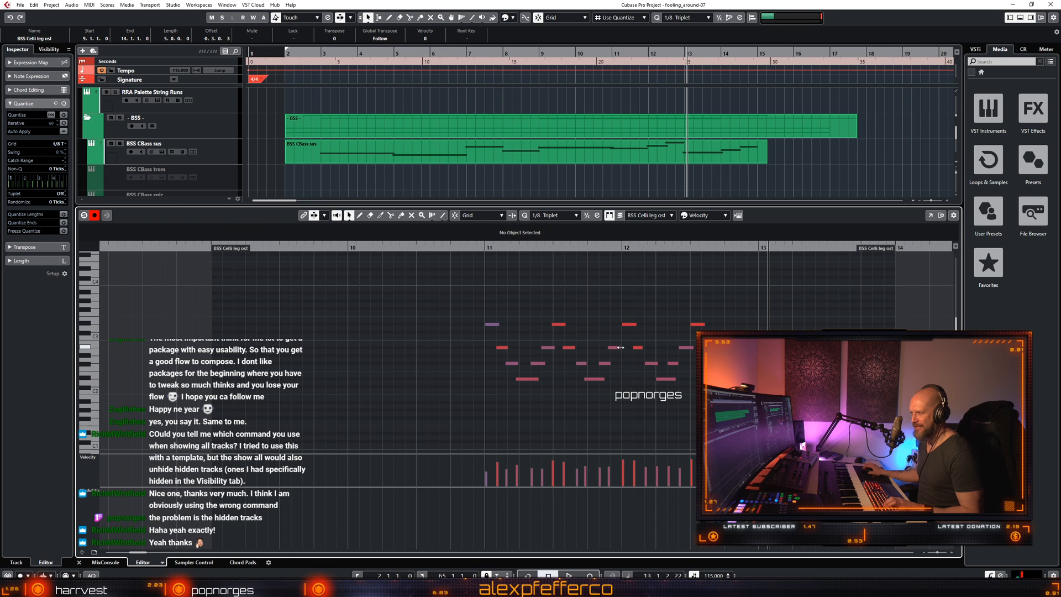
pyautogui.click(624, 324)
# Play the ostinato from just before bar 11 and trim its last note to end at bar 13.
pyautogui.click(480, 245)
pyautogui.press('space')
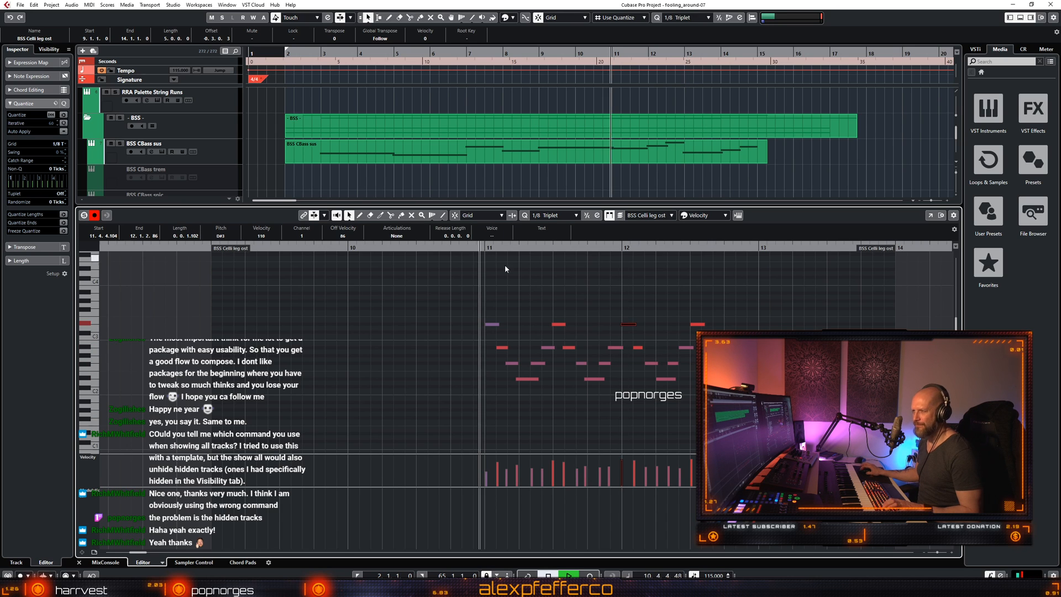
pyautogui.hotkey('ctrl', 'a')
pyautogui.press('g')
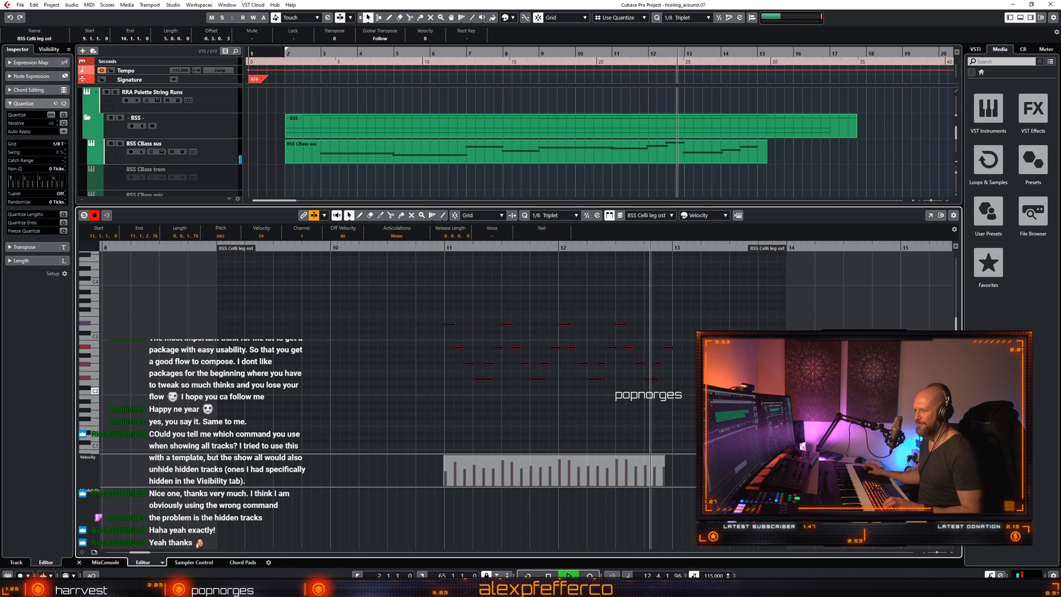
pyautogui.click(683, 353)
pyautogui.press('space')
pyautogui.click(670, 348)
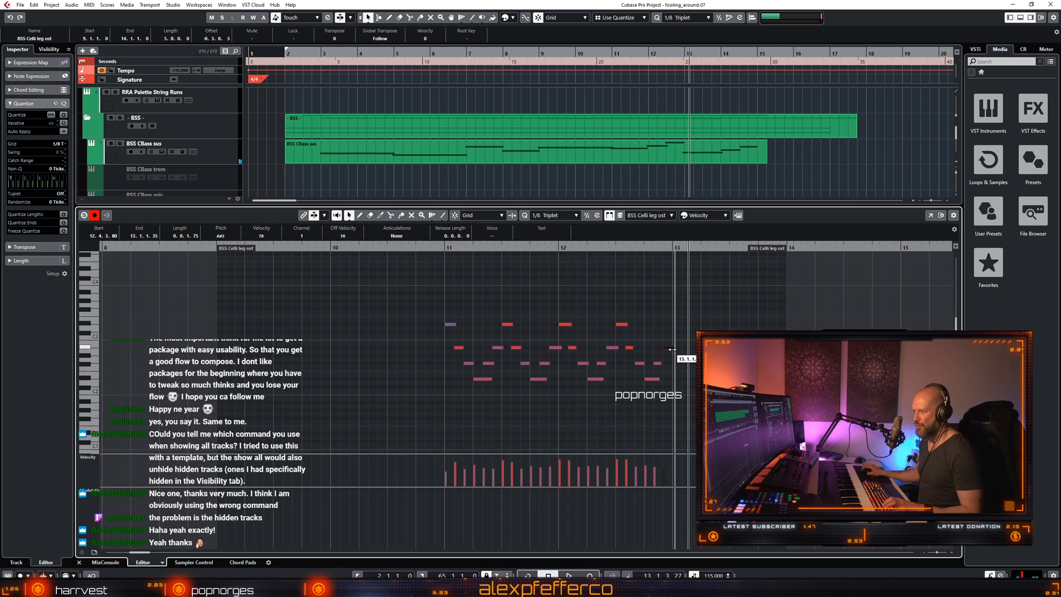
# Duplicate the whole two-bar ostinato pattern twice to continue it from bar 13 to about bar 16.
pyautogui.hotkey('ctrl', 'a')
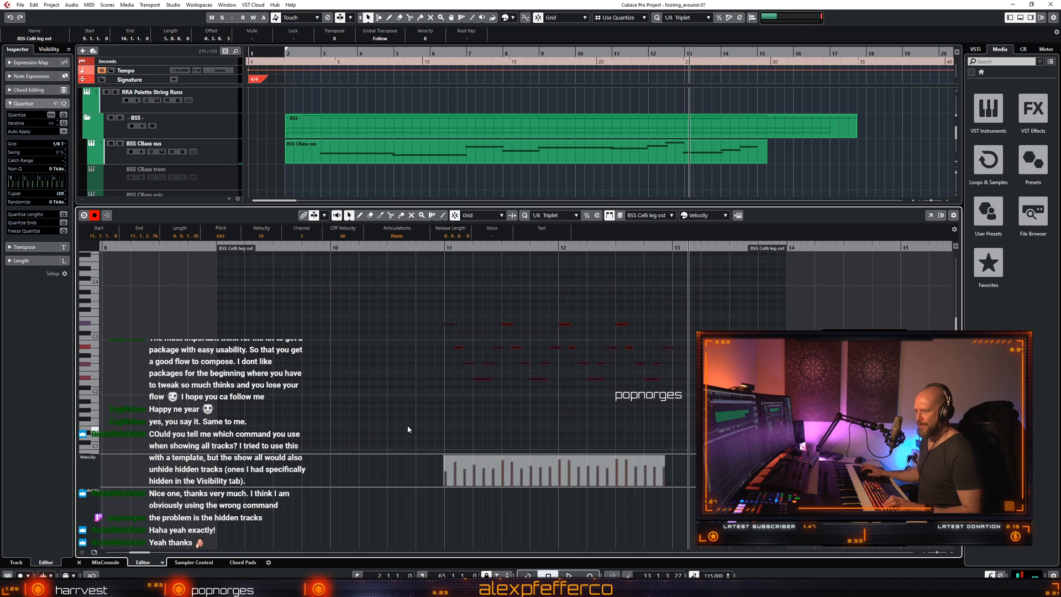
pyautogui.hotkey('ctrl', 'd')
pyautogui.hscroll(3, 762, 328)
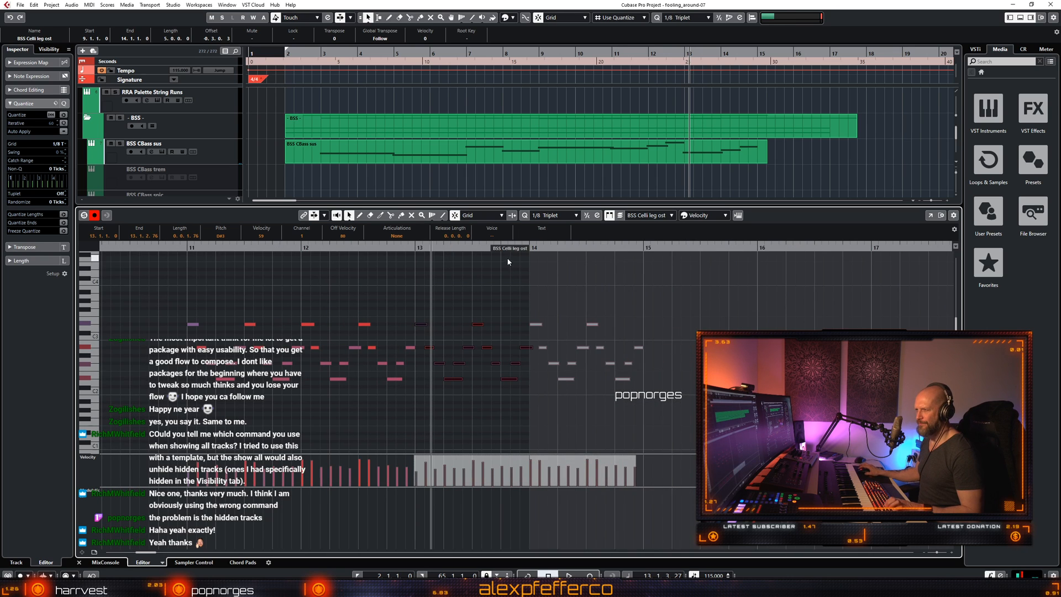
pyautogui.hotkey('ctrl', 'd')
pyautogui.hscroll(-2, 509, 277)
# From bar 13 onward, lower the ostinato's highest and lowest notes by two semitones and its F#2 notes by one semitone.
pyautogui.click(508, 309)
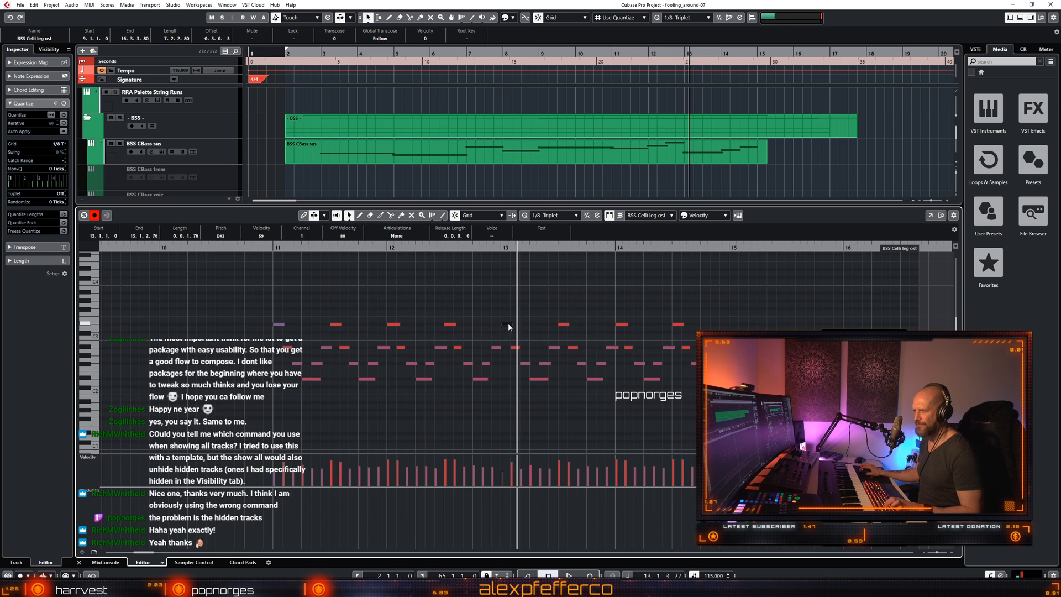
pyautogui.moveTo(499, 314); pyautogui.dragTo(727, 326)
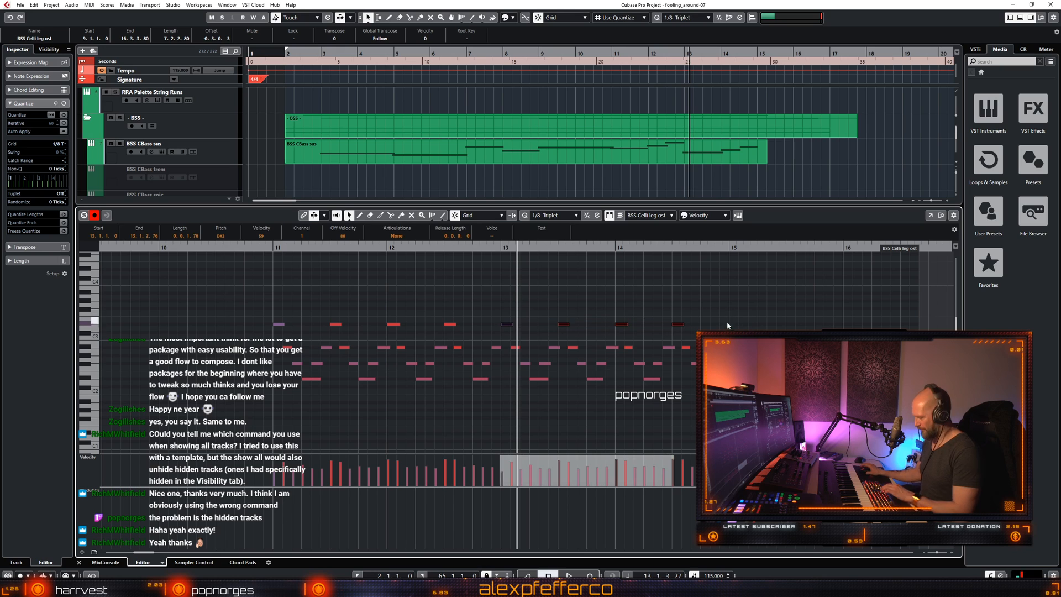
pyautogui.click(514, 348)
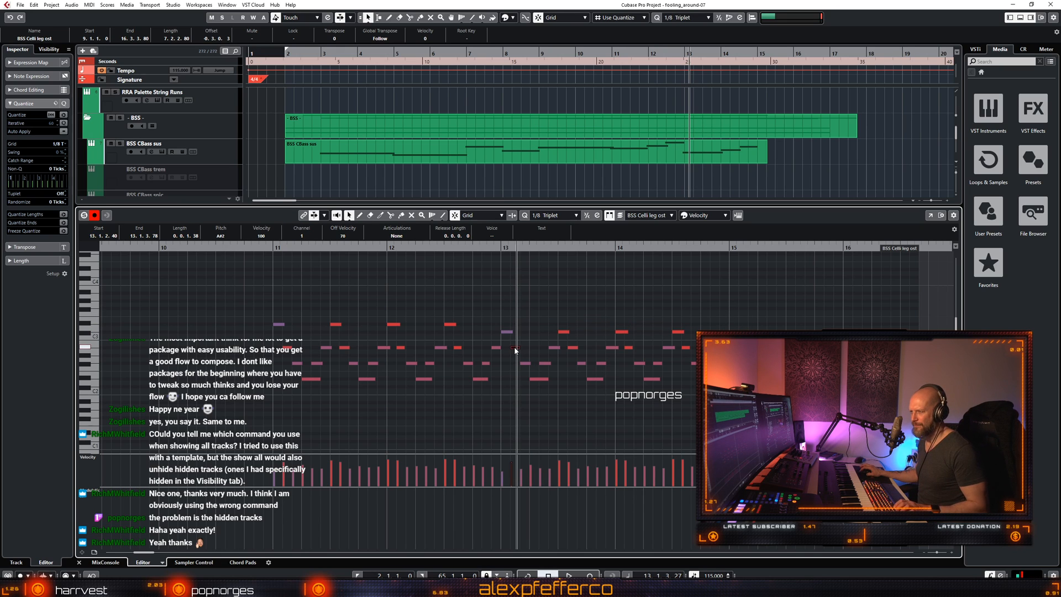
pyautogui.keyDown('shift'); pyautogui.doubleClick(514, 349); pyautogui.keyUp('shift')
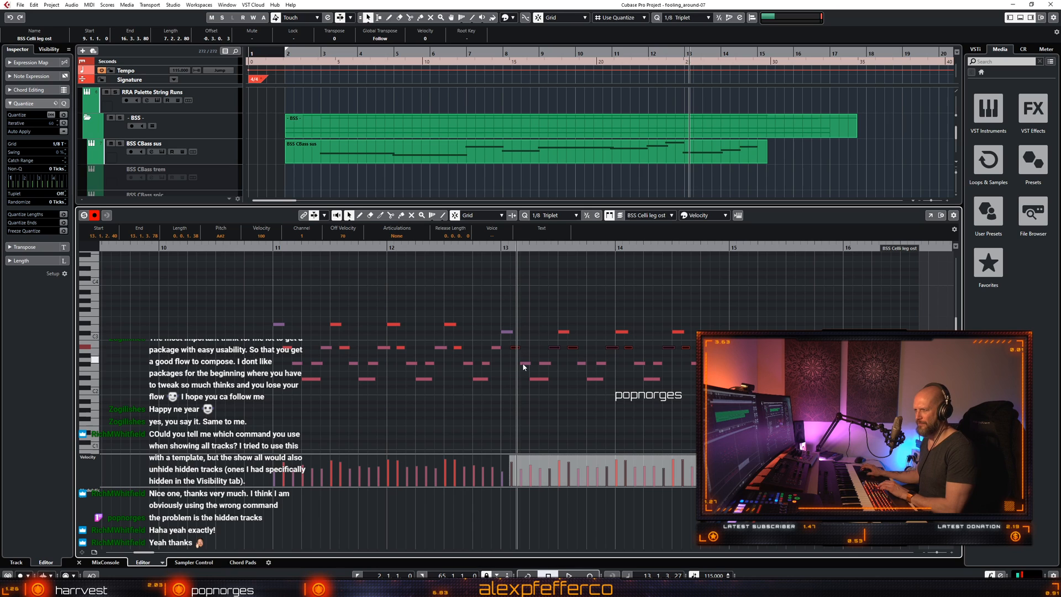
pyautogui.click(524, 365)
pyautogui.keyDown('shift'); pyautogui.doubleClick(527, 365); pyautogui.keyUp('shift')
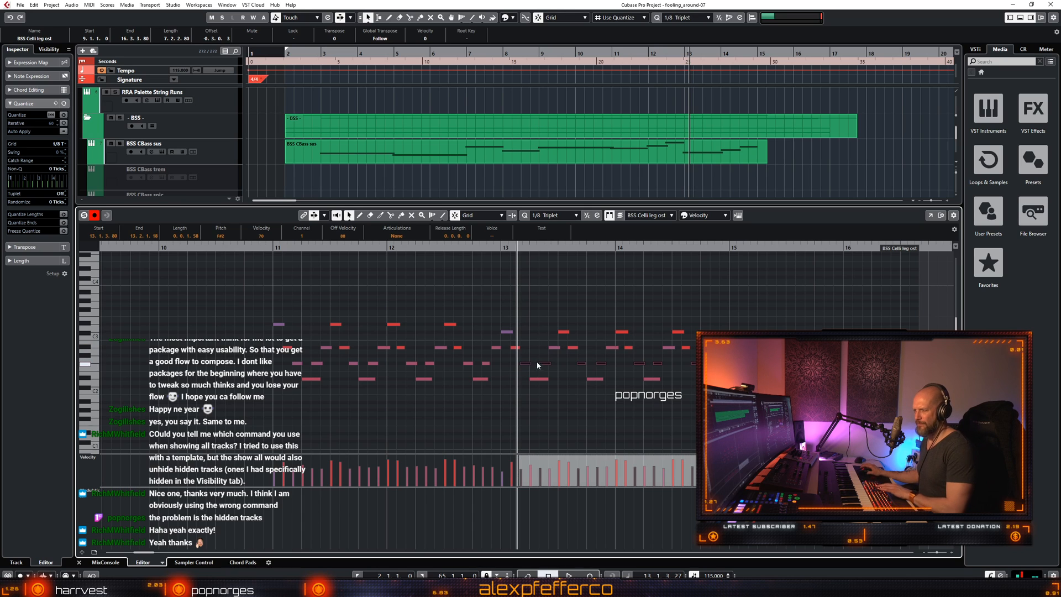
pyautogui.click(539, 380)
pyautogui.keyDown('shift'); pyautogui.doubleClick(539, 380); pyautogui.keyUp('shift')
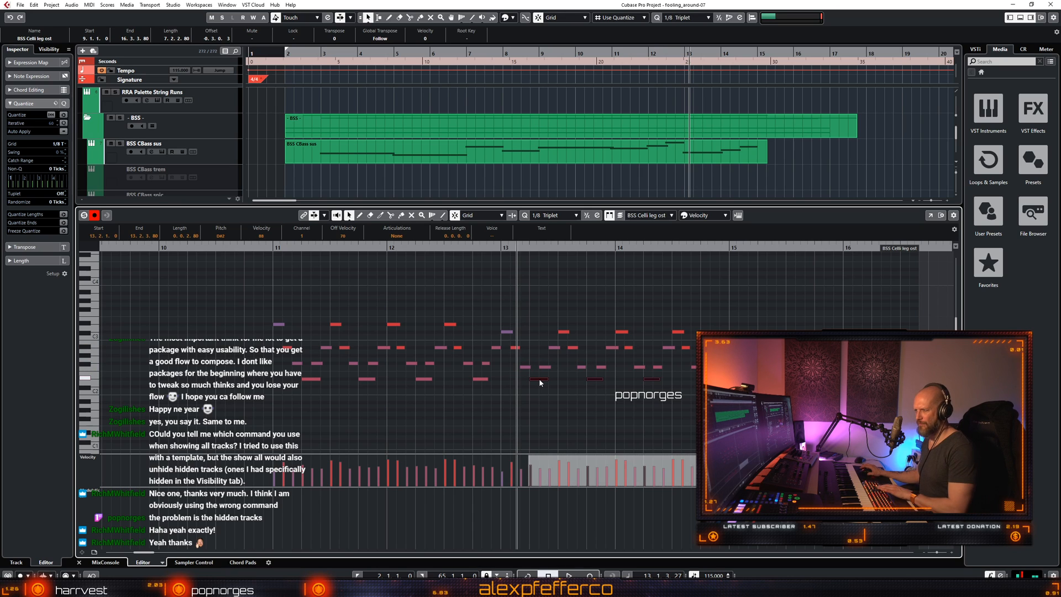
pyautogui.press('Down')
pyautogui.click(544, 380)
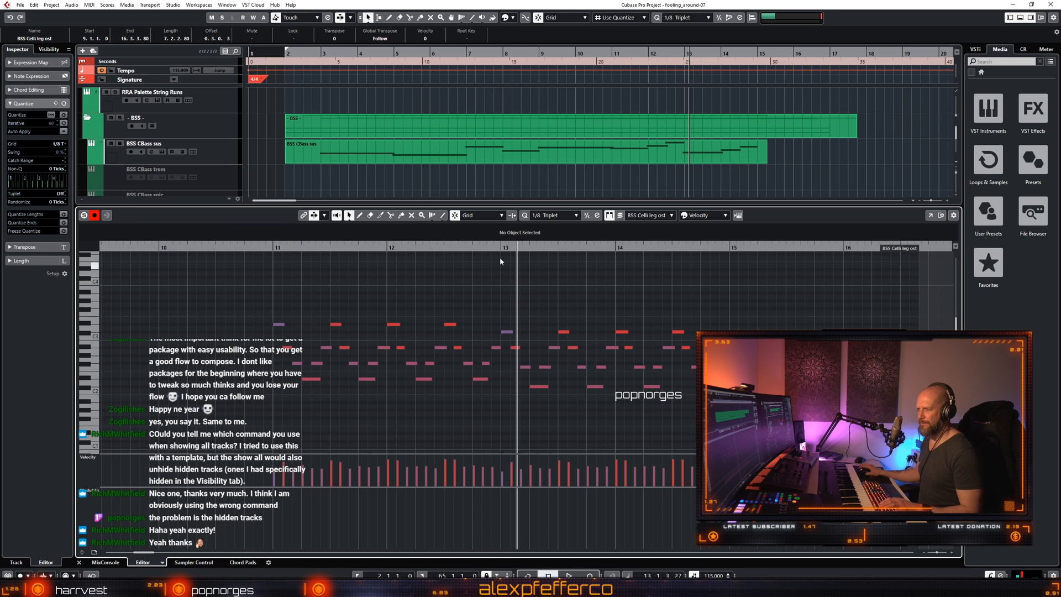
# Play the extended ostinato from bar 13 to about bar 17 and close the note editor.
pyautogui.press('space')
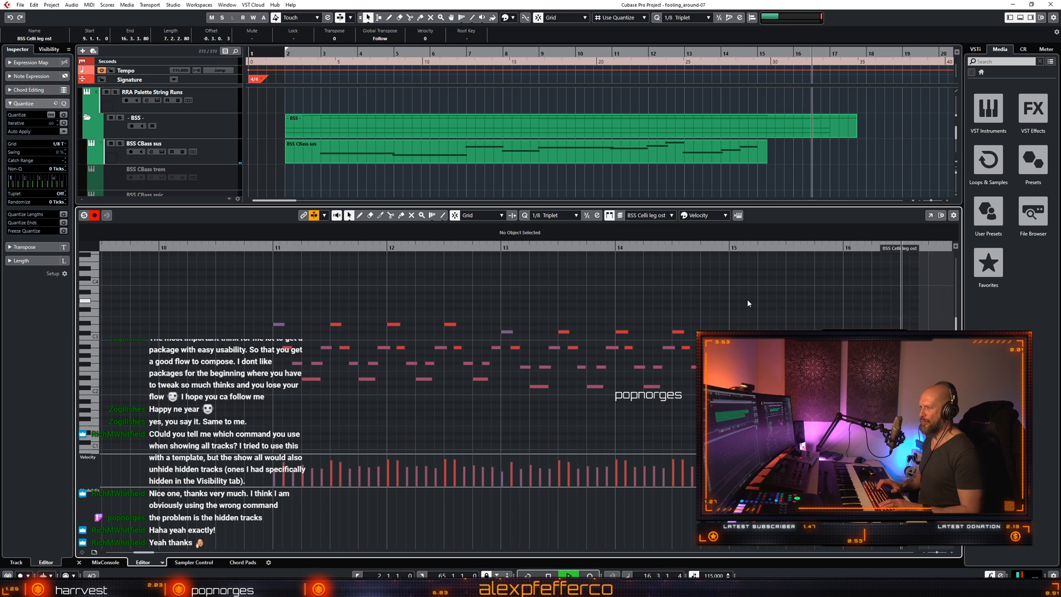
pyautogui.hotkey('ctrl', 'e')
pyautogui.press('space')
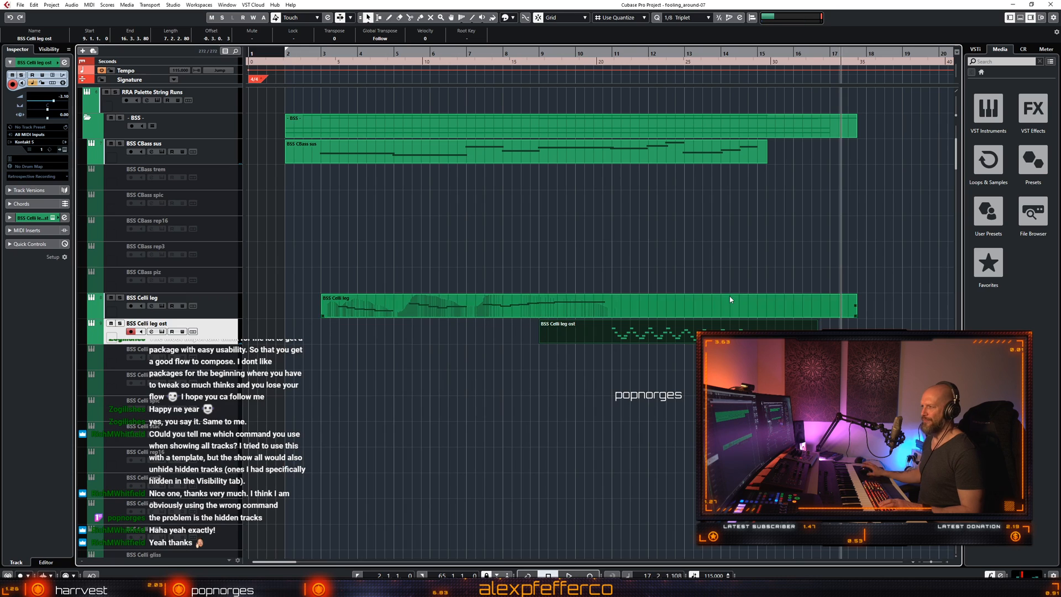
# Play the arrangement from just before bar 3 to check how the cello ostinato enters at bar 11.
pyautogui.hscroll(3, 720, 258)
pyautogui.hscroll(-5, 685, 243)
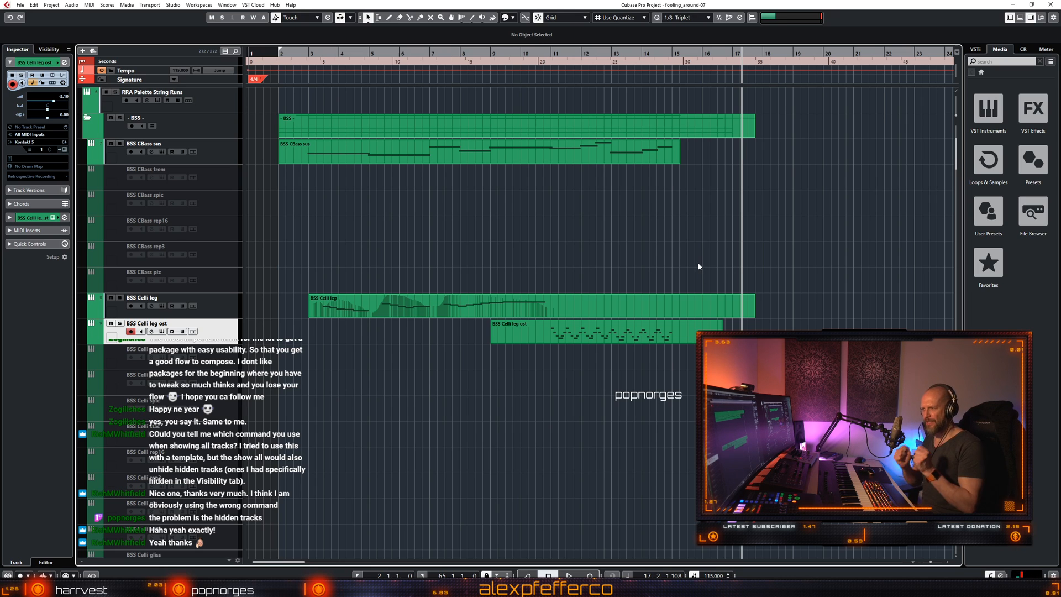
pyautogui.click(304, 62)
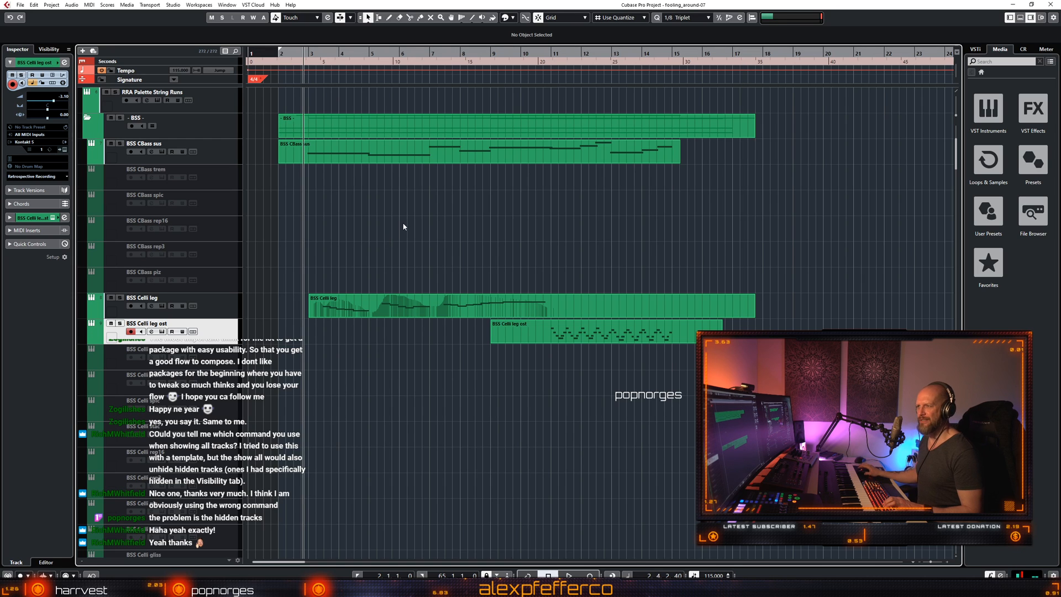
pyautogui.press('space')
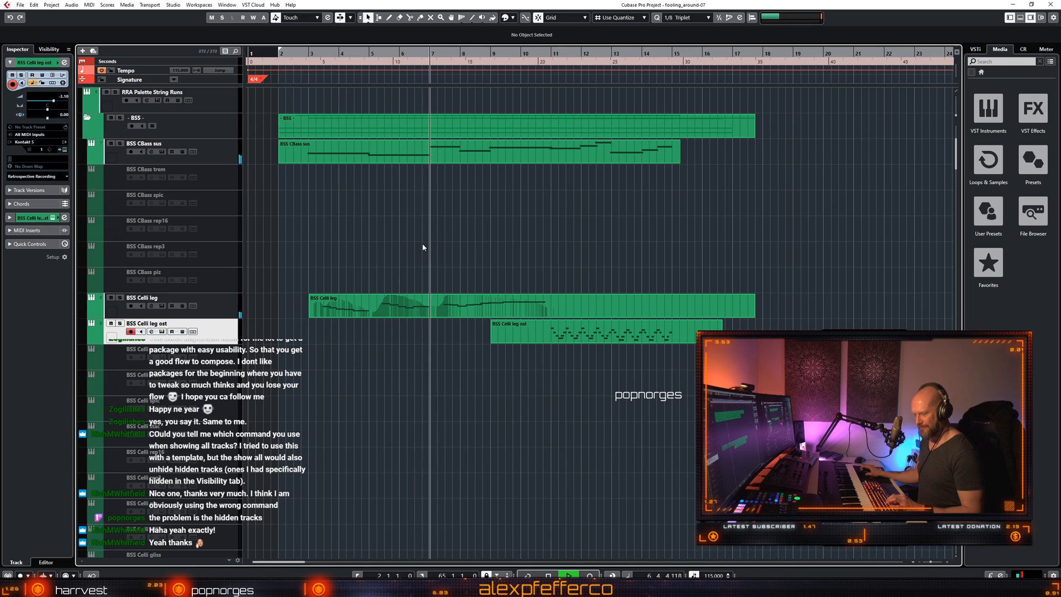
pyautogui.click(502, 242)
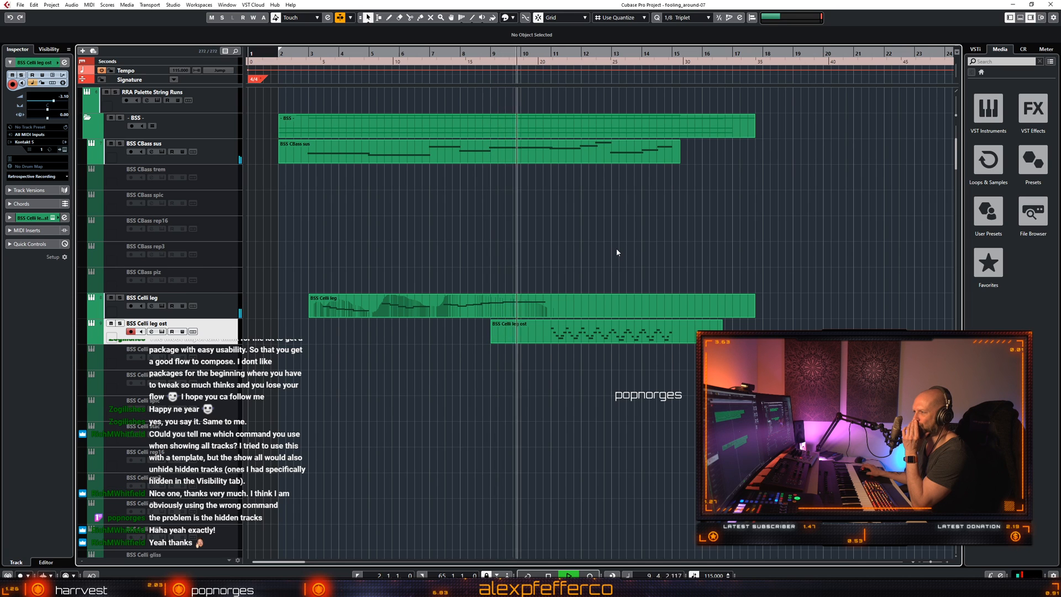
# Split the BSS Celli leg ost part at bar 11 and delete its empty beginning.
pyautogui.scroll(-3, 616, 252)
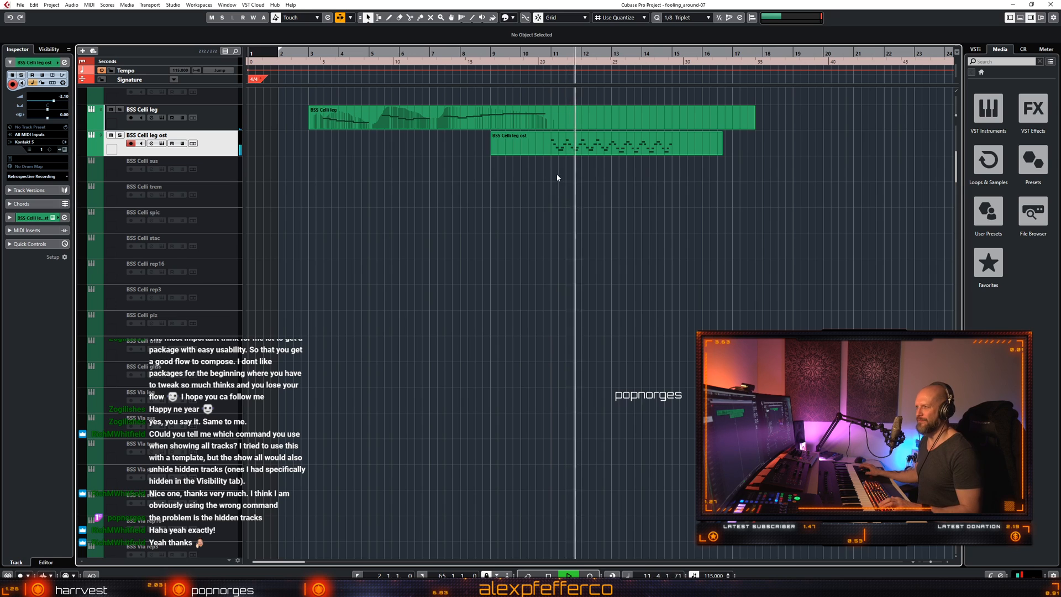
pyautogui.press('3')
pyautogui.click(553, 146)
pyautogui.press('Delete')
pyautogui.press('1')
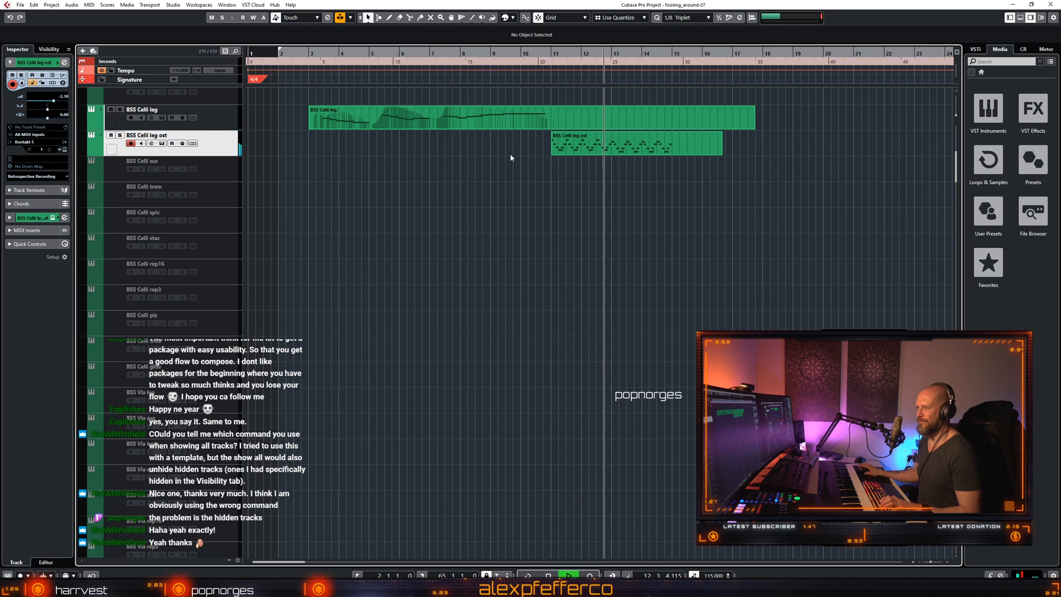
# Copy the trimmed cello ostinato part onto the BWW Bsn leg track, starting at bar 11.
pyautogui.press('space')
pyautogui.click(554, 56)
pyautogui.click(562, 138)
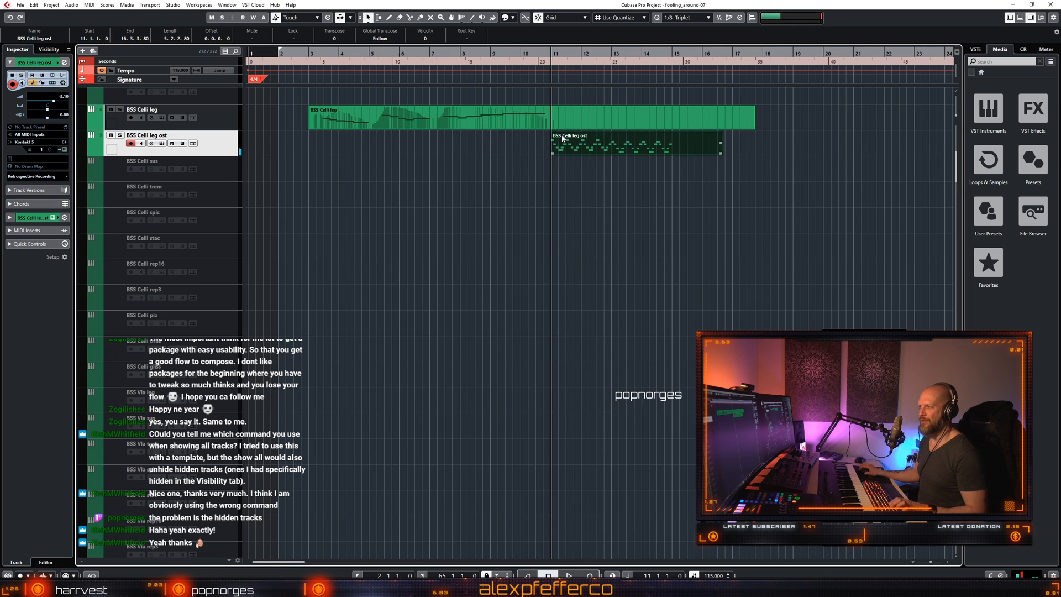
pyautogui.scroll(-15, 593, 266)
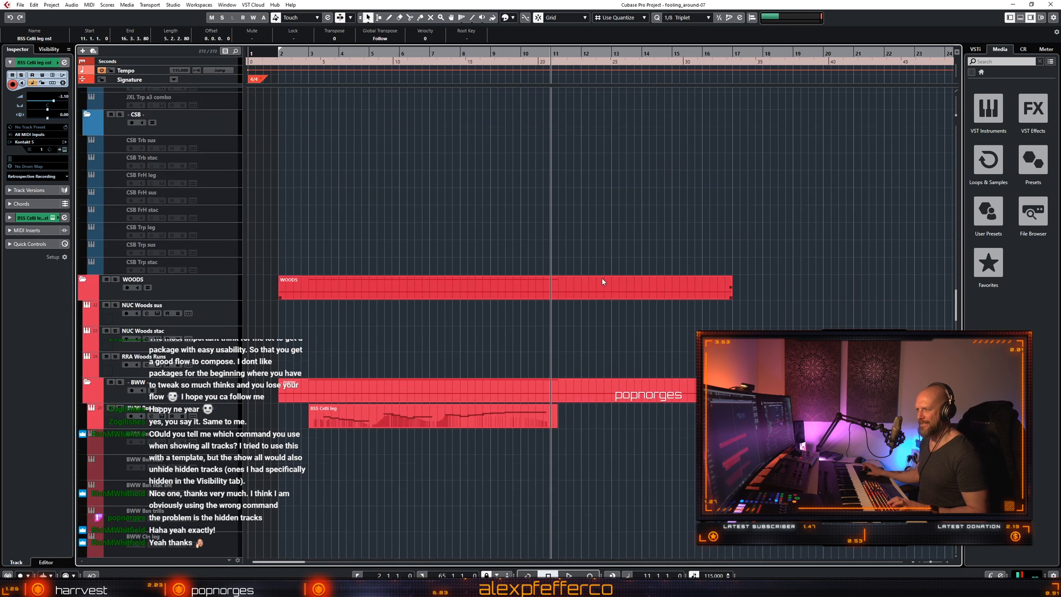
pyautogui.scroll(5, 267, 292)
pyautogui.click(233, 332)
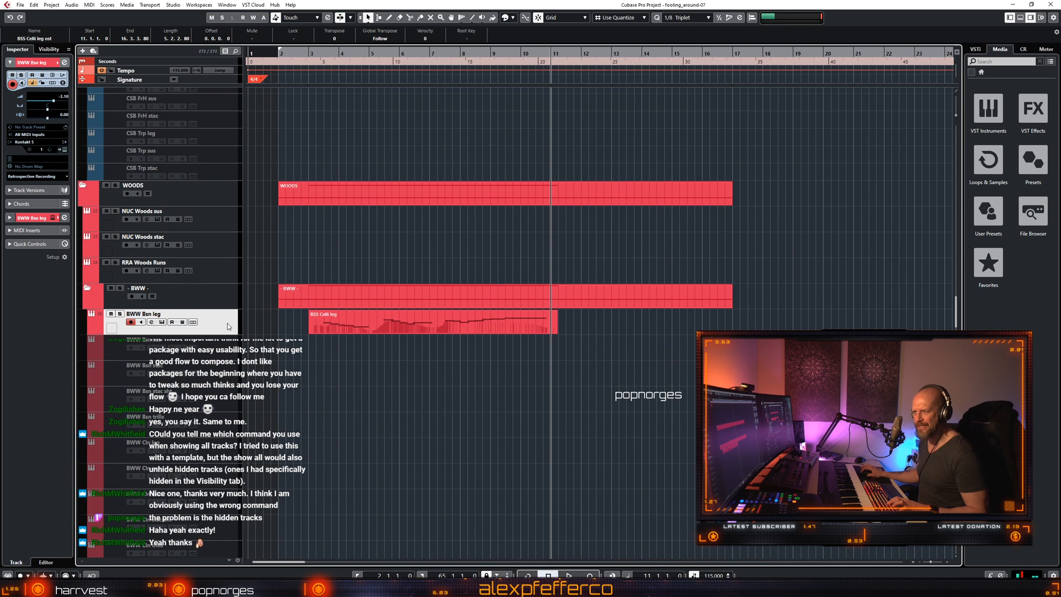
pyautogui.hotkey('ctrl', 'v')
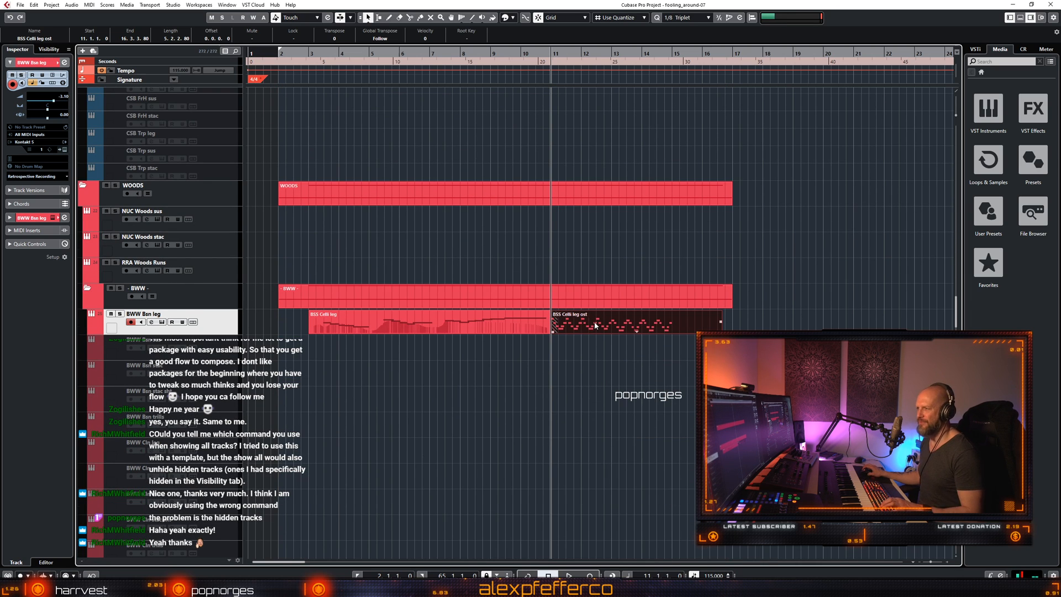
pyautogui.moveTo(596, 325)
pyautogui.mouseDown()
pyautogui.moveTo(658, 325)
pyautogui.moveTo(578, 325)
pyautogui.mouseUp()
pyautogui.press('5')
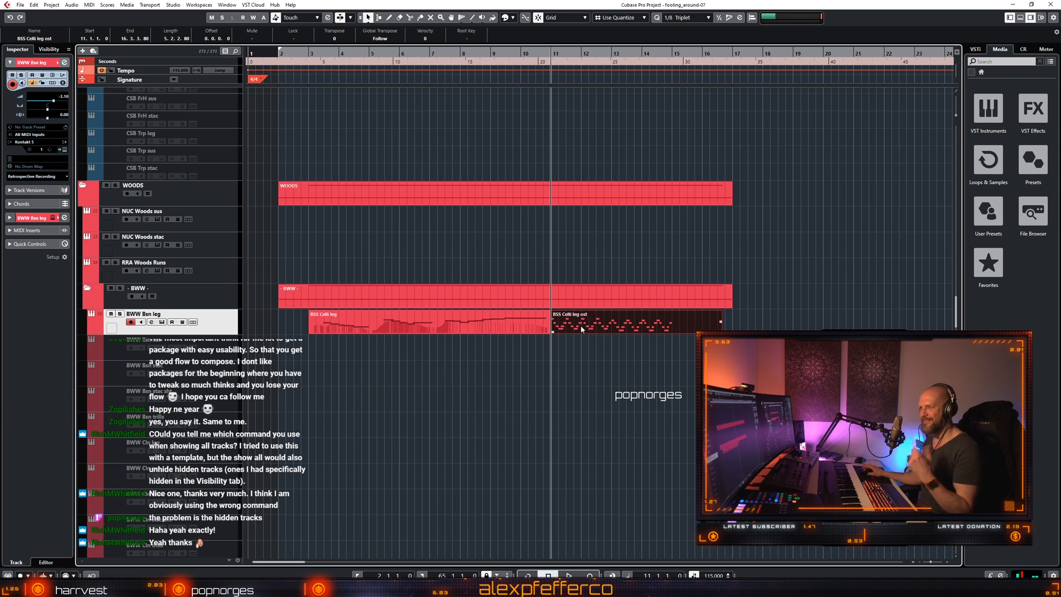
# Open the bassoon ostinato part in the note editor and check its notes in bars 11 to 13.
pyautogui.press('h')
pyautogui.press('h')
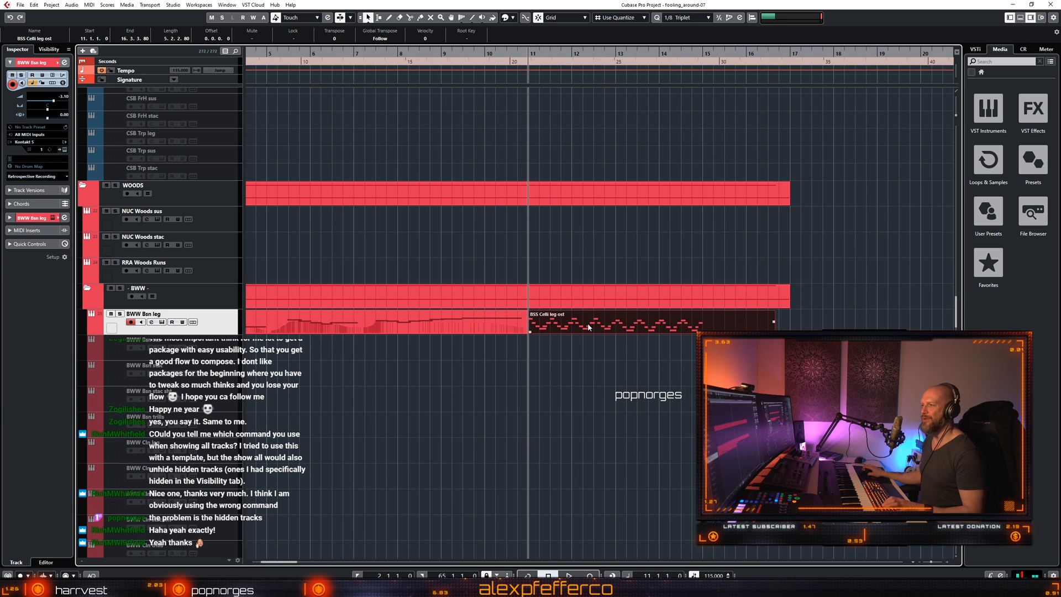
pyautogui.doubleClick(589, 326)
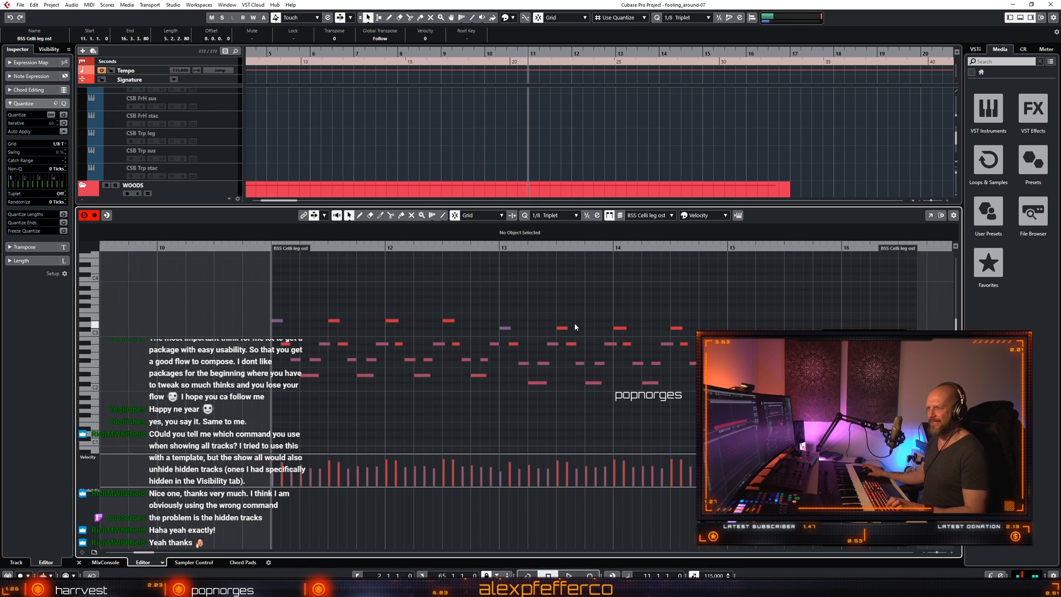
pyautogui.moveTo(257, 285); pyautogui.dragTo(528, 413)
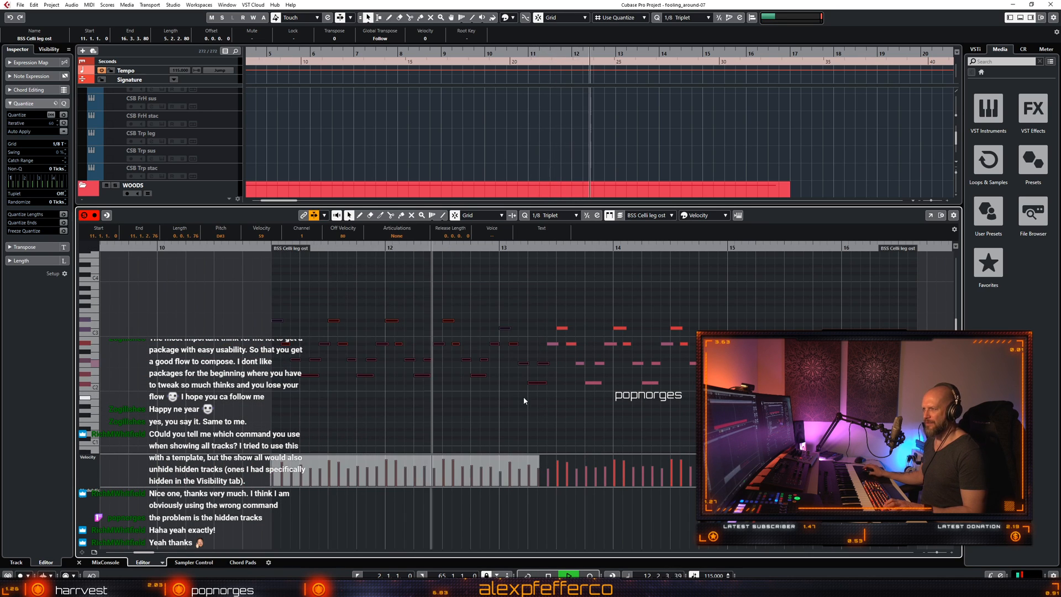
pyautogui.click(482, 360)
pyautogui.press('Right')
pyautogui.press('Right')
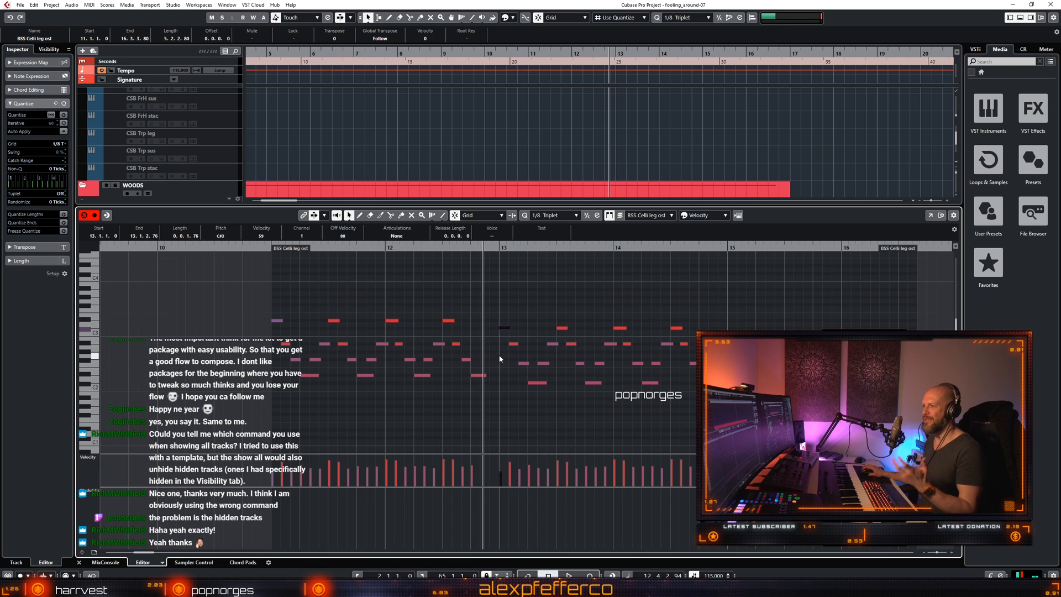
pyautogui.click(499, 359)
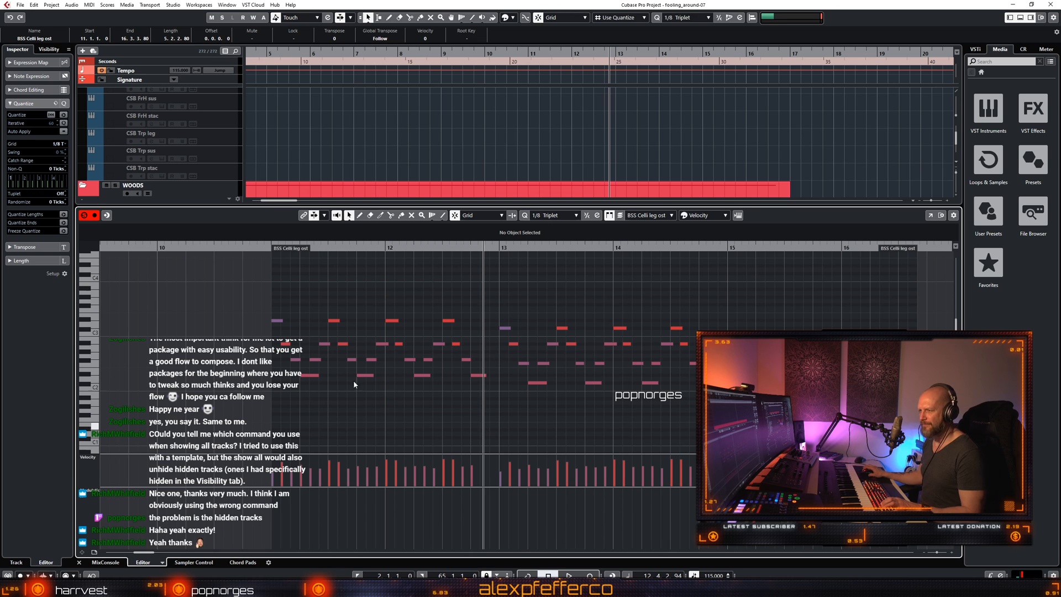
# Play the bassoon ostinato repeatedly from bar 11 and from just before it.
pyautogui.click(270, 249)
pyautogui.press('space')
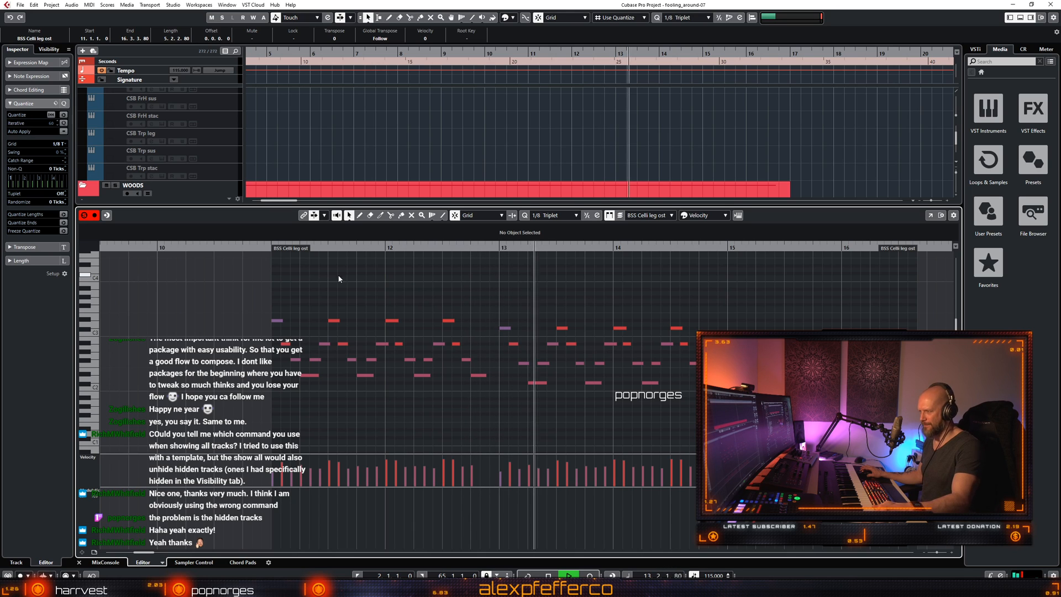
pyautogui.press('space')
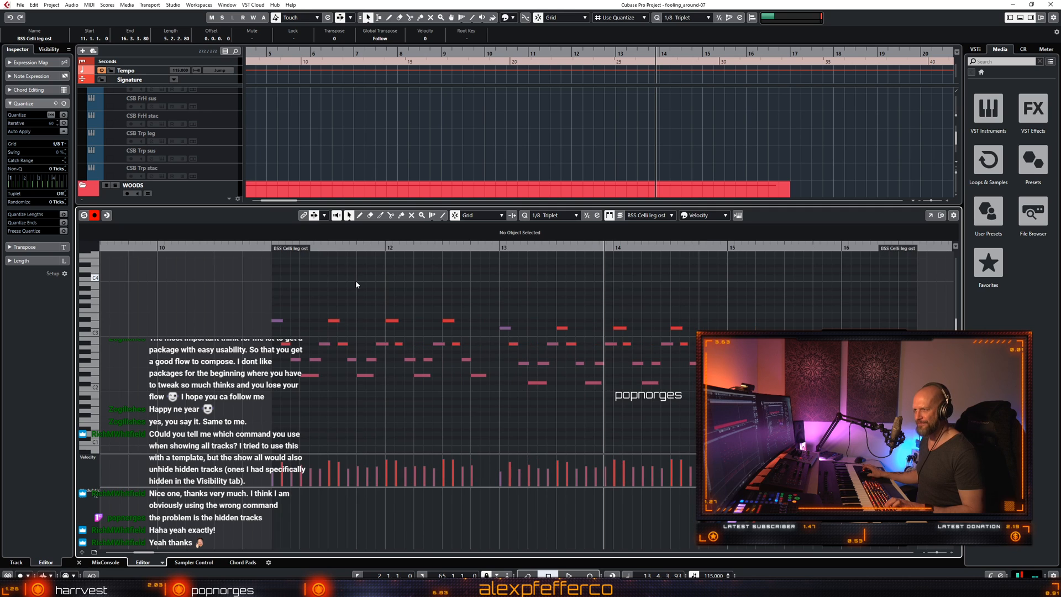
pyautogui.scroll(3, 357, 283)
pyautogui.scroll(-3, 357, 283)
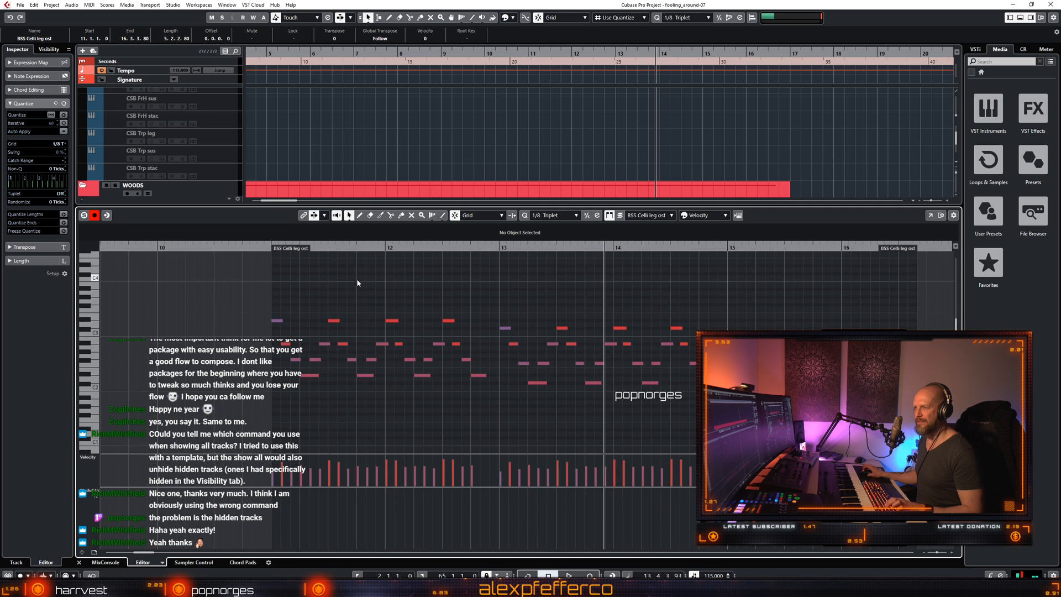
pyautogui.hscroll(3, 357, 283)
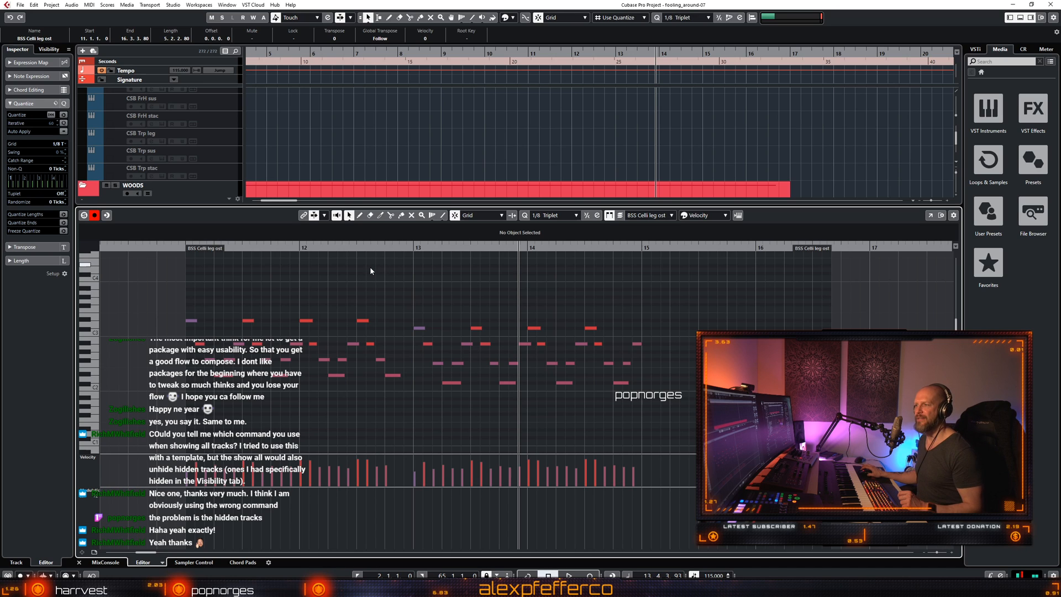
pyautogui.click(181, 248)
pyautogui.press('space')
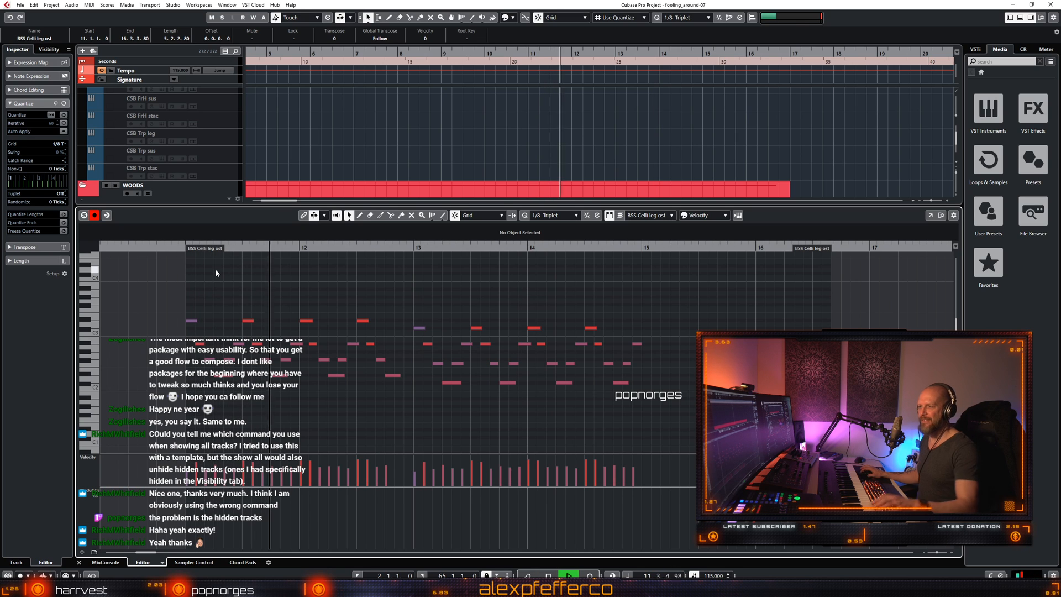
pyautogui.press('space')
pyautogui.click(174, 248)
pyautogui.press('space')
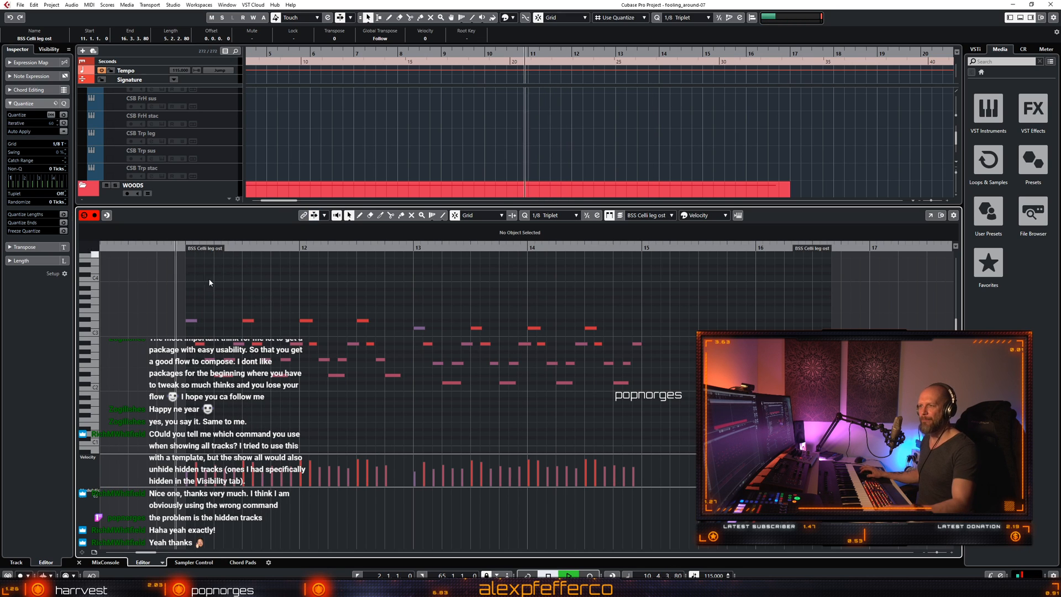
pyautogui.press('space')
# Record a modulation curve over the bassoon ostinato from just before bar 11 to bar 15.
pyautogui.press('KP_Multiply')
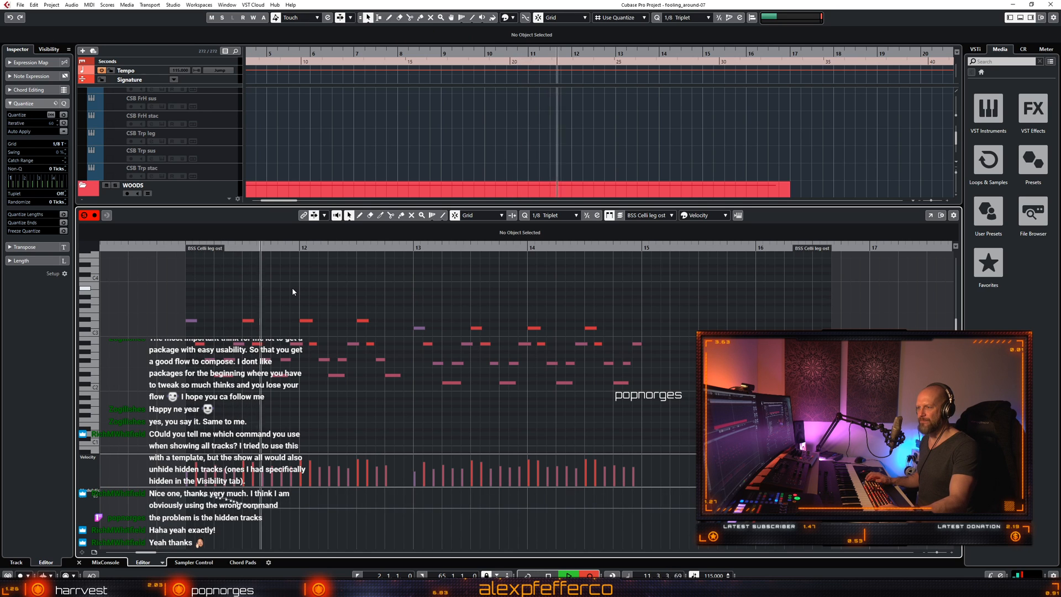
pyautogui.press('space')
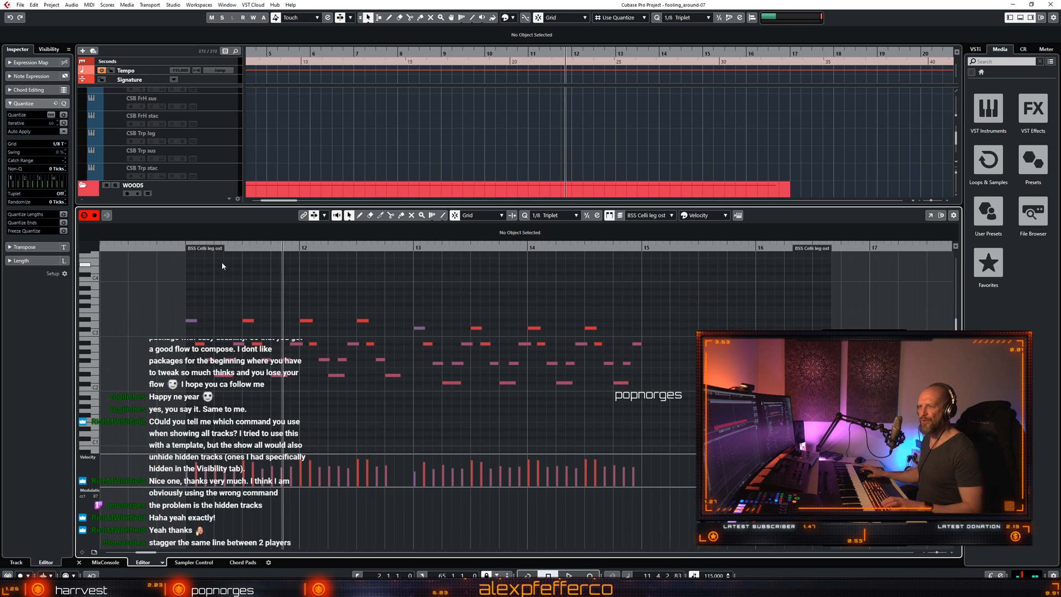
pyautogui.click(156, 249)
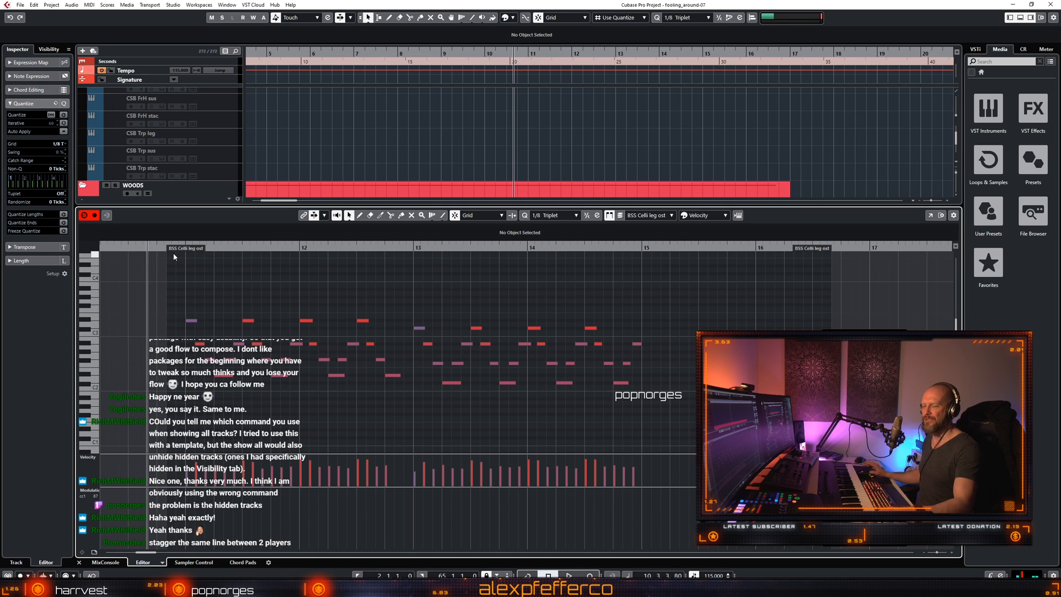
pyautogui.press('f')
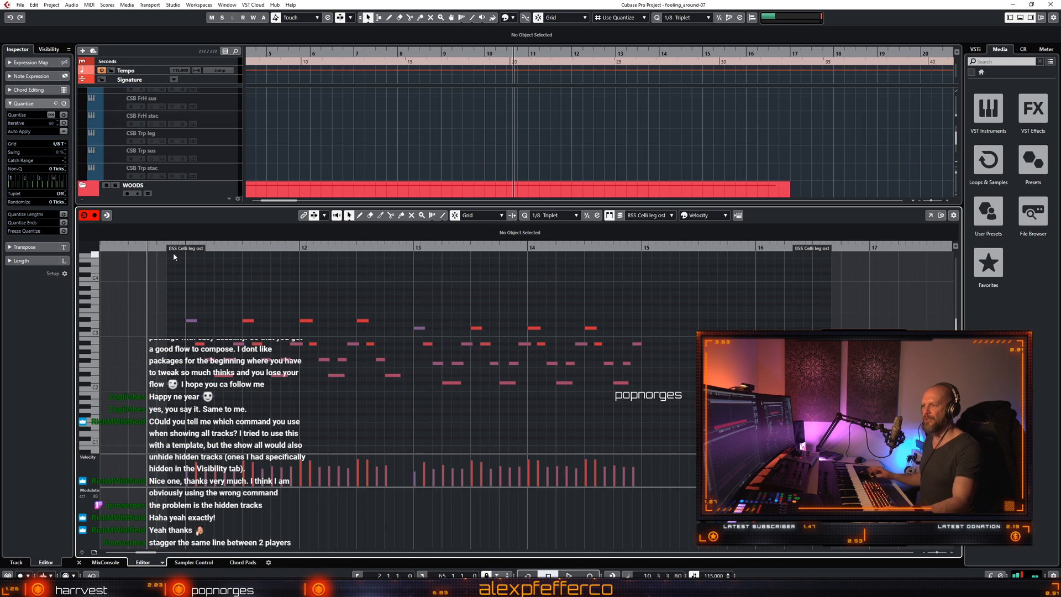
pyautogui.moveTo(399, 374); pyautogui.dragTo(400, 376)
pyautogui.click(392, 375)
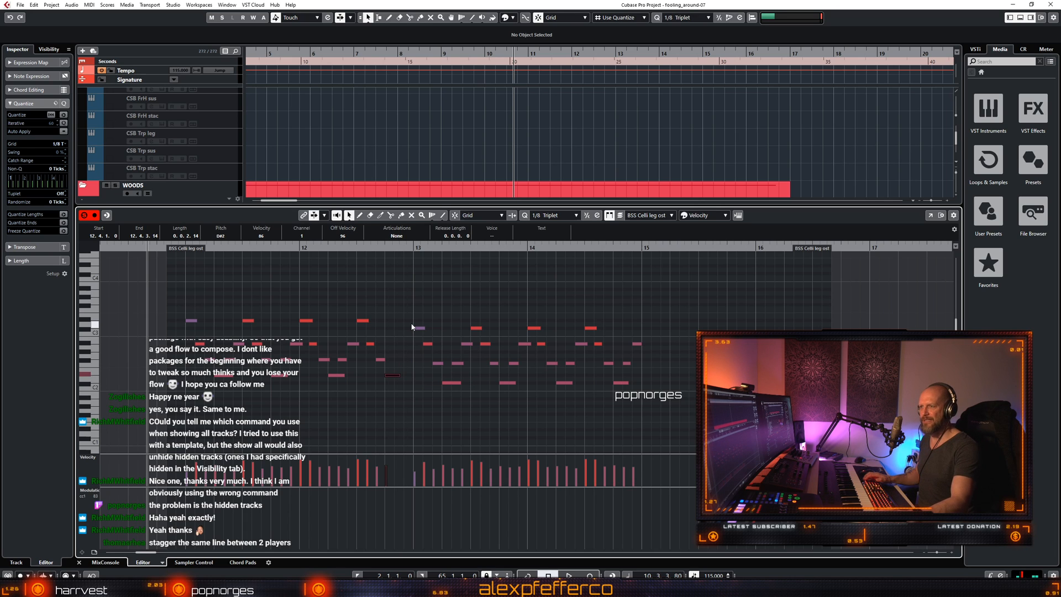
pyautogui.press('space')
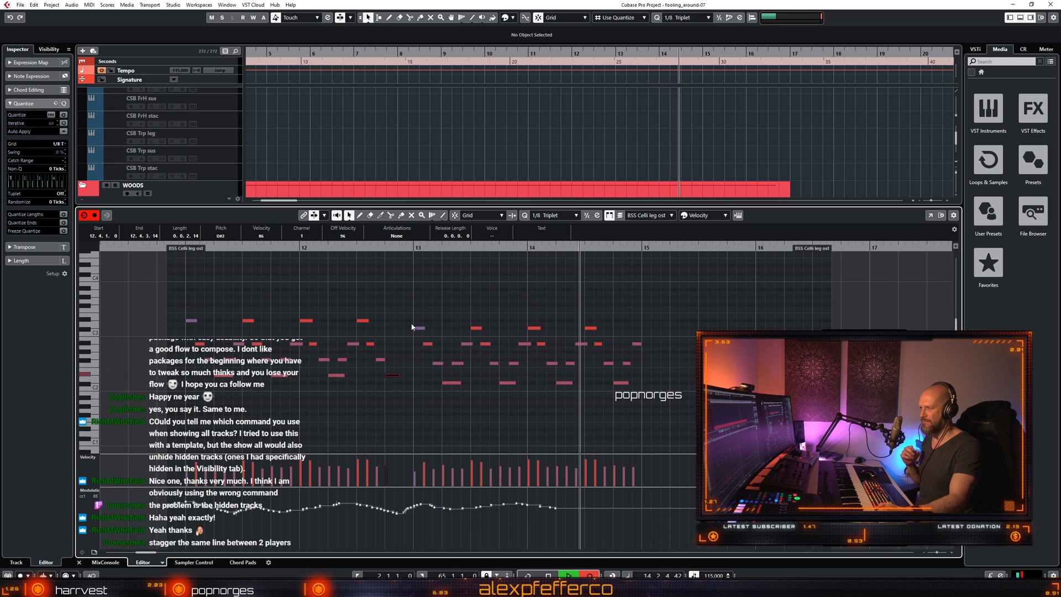
pyautogui.press('space')
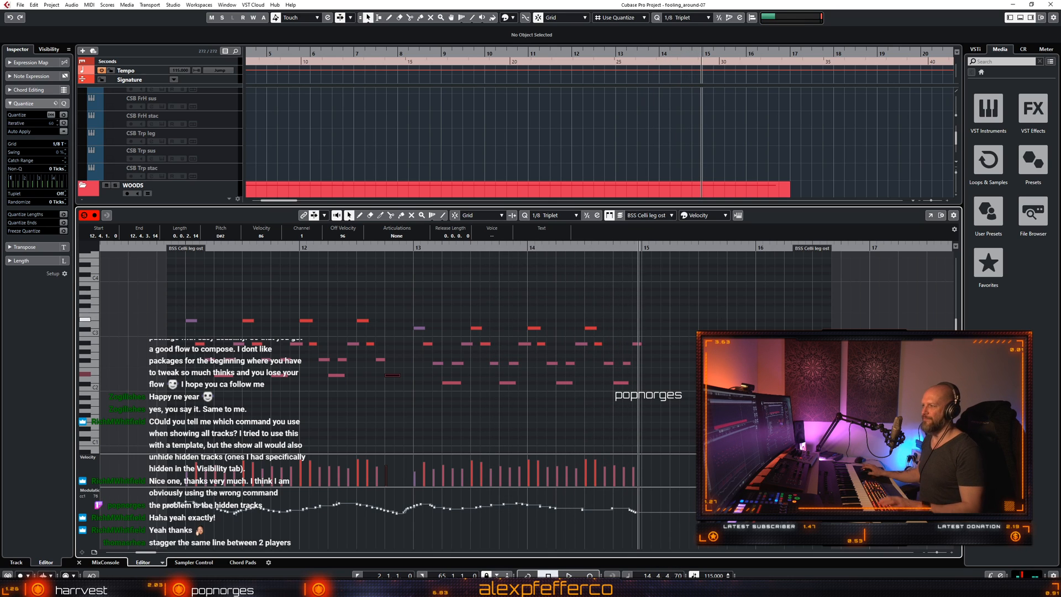
# Delete the bassoon ostinato's last note before bar 15, play from just before bar 11 and close the note editor.
pyautogui.moveTo(678, 308); pyautogui.dragTo(626, 368)
pyautogui.press('Delete')
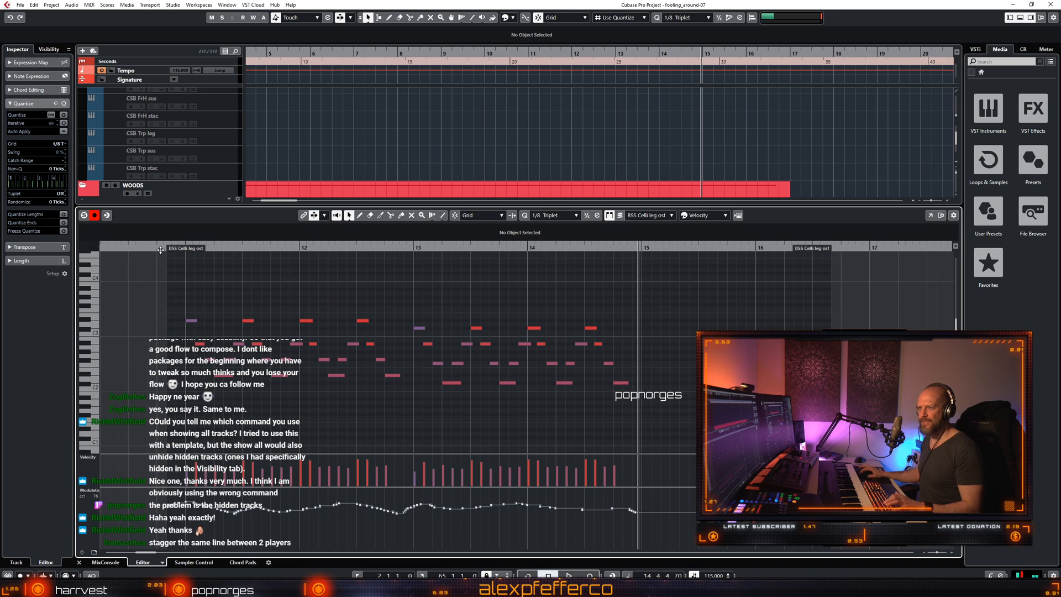
pyautogui.click(161, 248)
pyautogui.press('space')
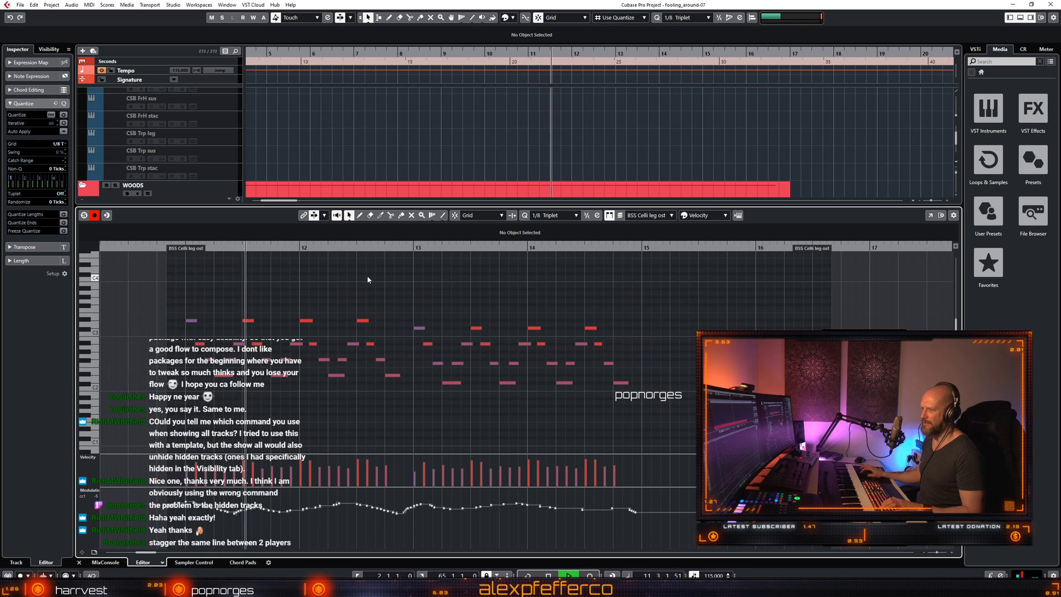
pyautogui.hotkey('ctrl', 'e')
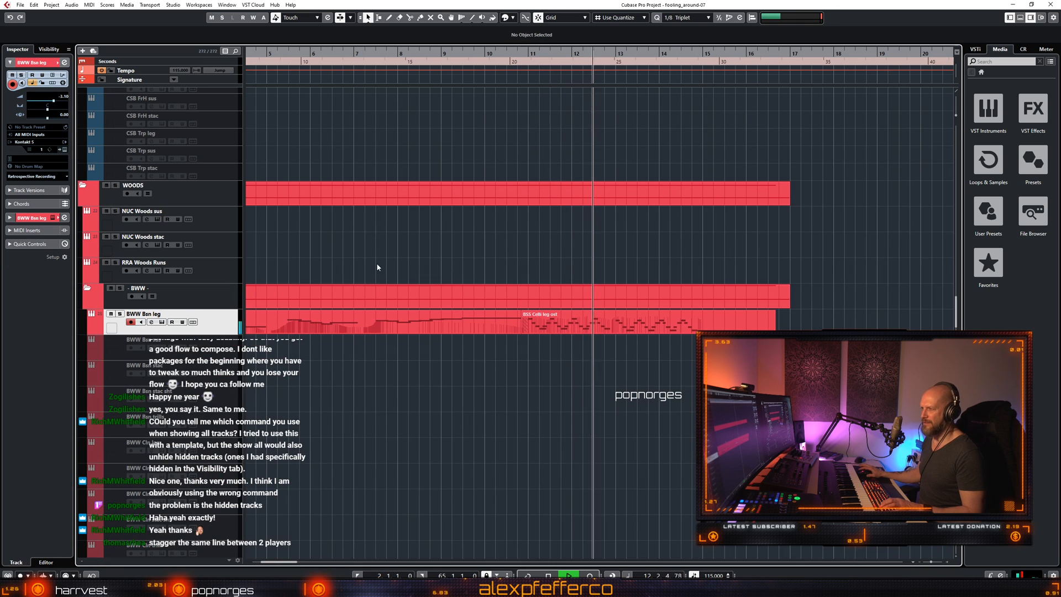
# Glue the bassoon melody and ostinato parts on the BWW Bsn leg track into one part.
pyautogui.click(513, 328)
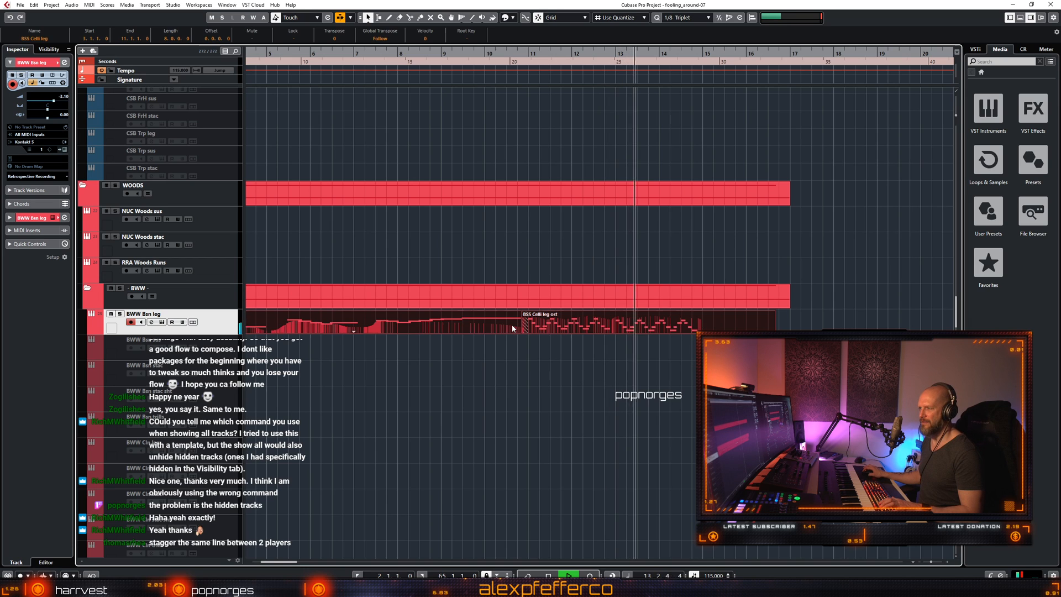
pyautogui.click(511, 359)
pyautogui.press('g')
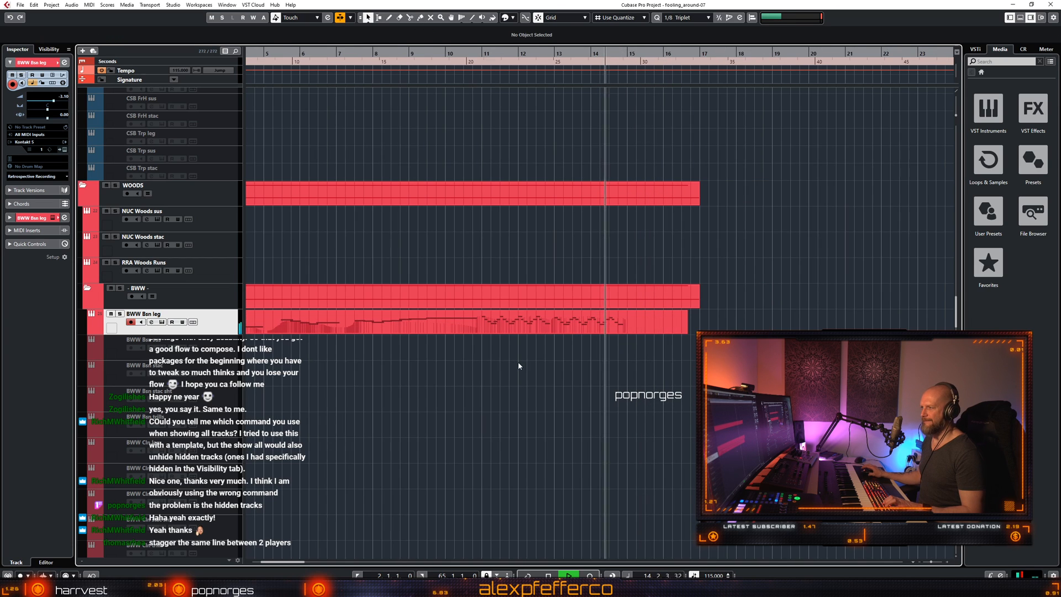
pyautogui.press('g')
pyautogui.press('g')
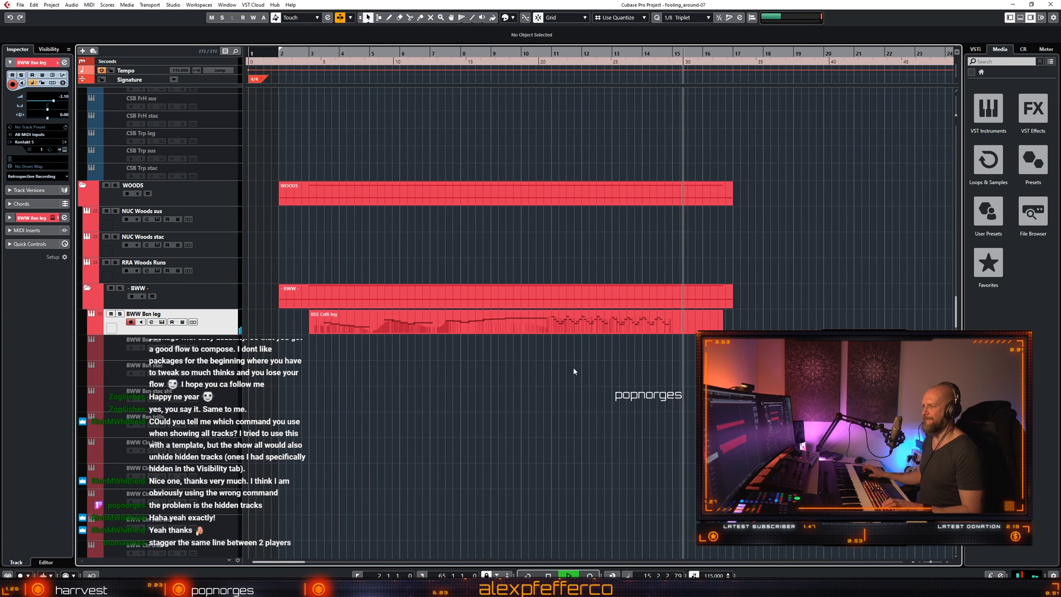
# Stop playback, expand the CINEPERCS folder, select the CP GC 36 bass drum track and view its instrument window briefly.
pyautogui.press('space')
pyautogui.scroll(-10, 690, 365)
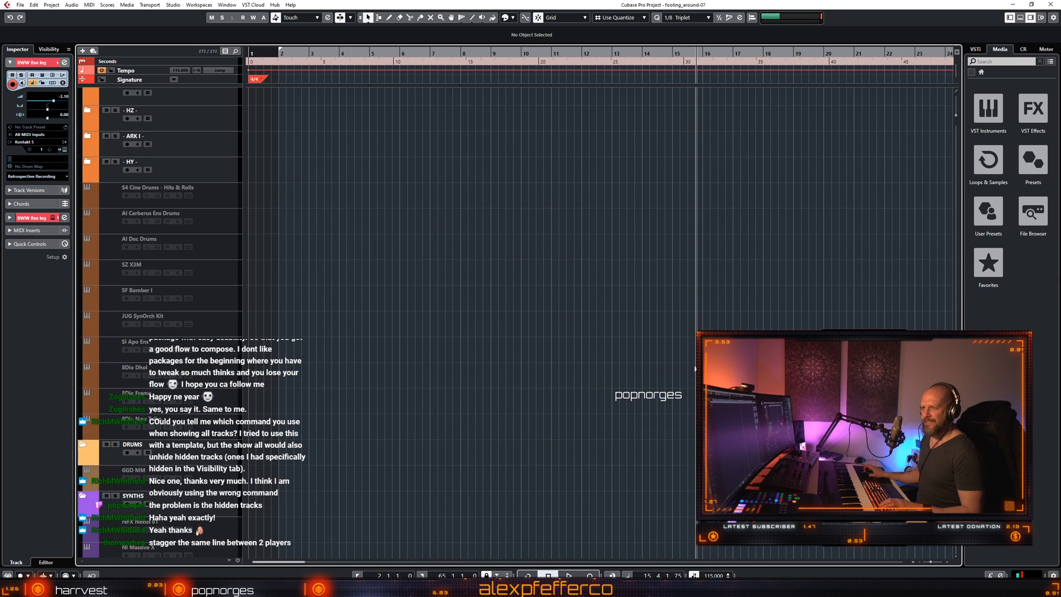
pyautogui.scroll(6, 695, 369)
pyautogui.scroll(-3, 381, 302)
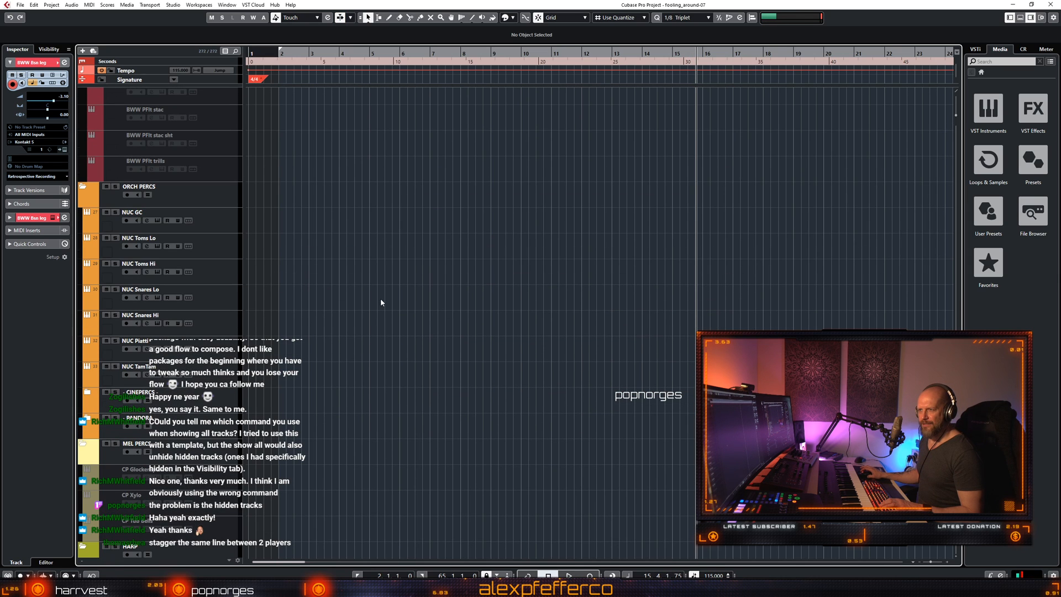
pyautogui.click(100, 401)
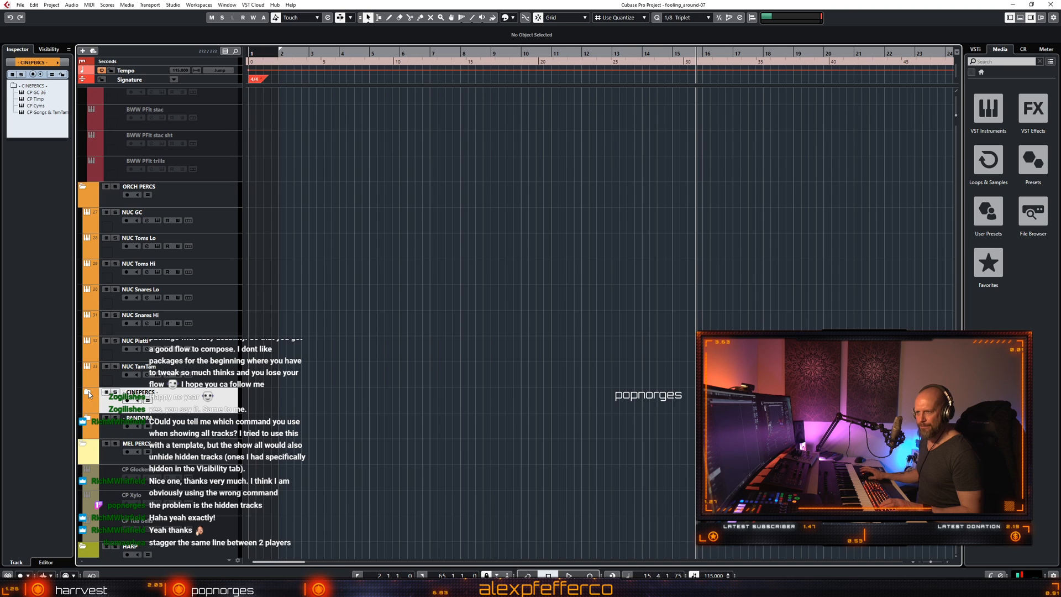
pyautogui.click(87, 393)
pyautogui.scroll(-3, 247, 365)
pyautogui.click(229, 329)
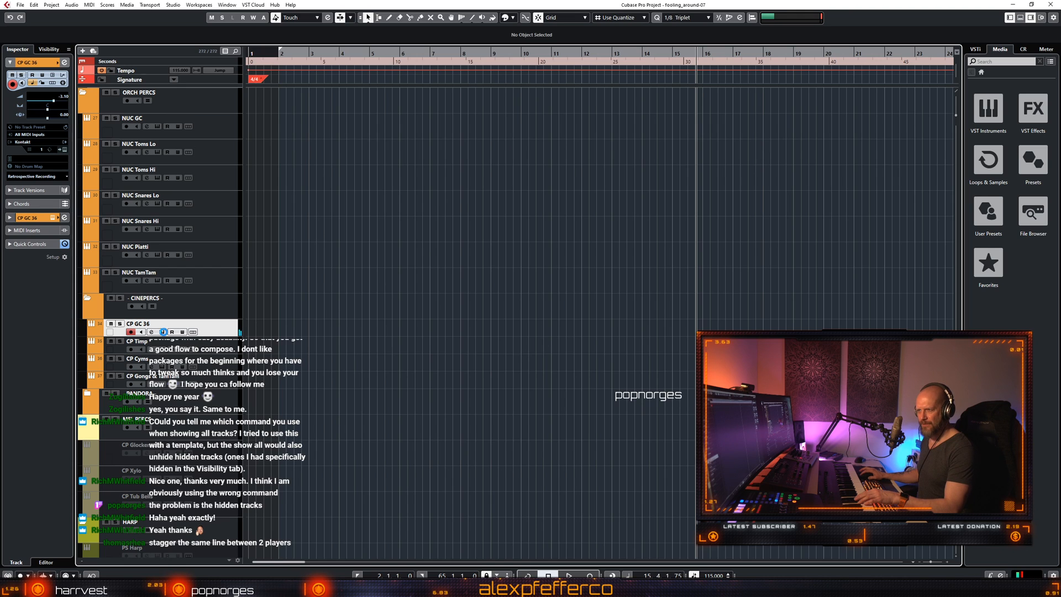
pyautogui.click(163, 331)
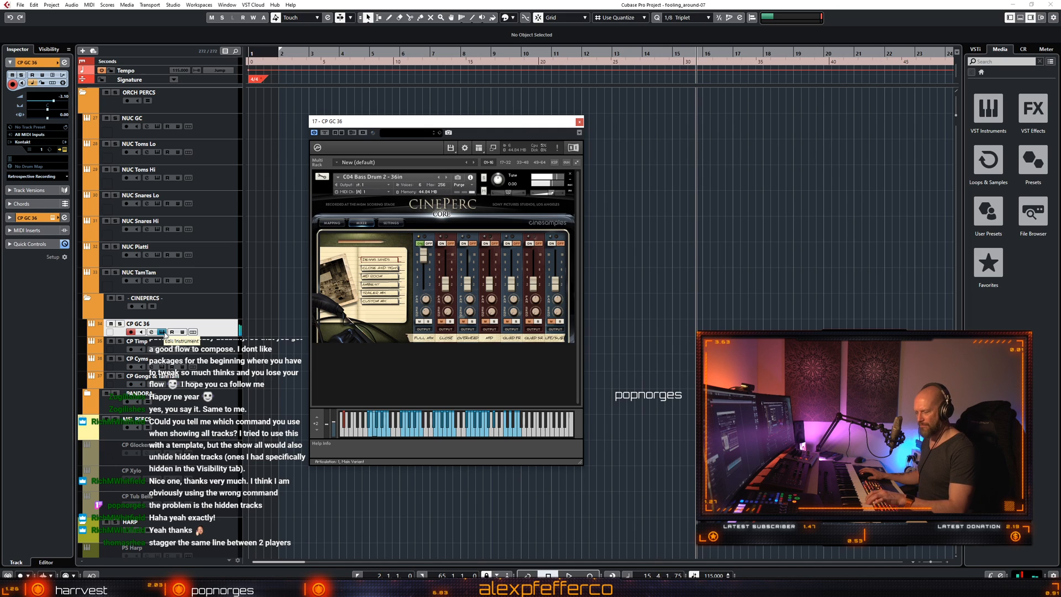
pyautogui.click(580, 121)
# Play the arrangement from about bar 10 to bar 15 with the CP GC 36 track selected.
pyautogui.scroll(10, 742, 206)
pyautogui.scroll(-5, 743, 207)
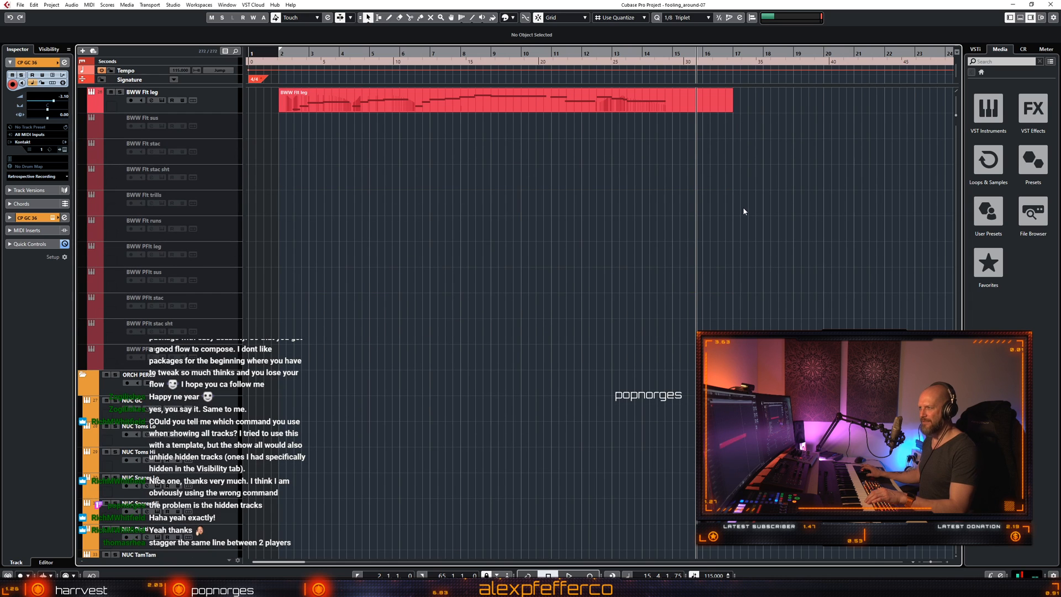
pyautogui.click(532, 56)
pyautogui.press('space')
pyautogui.scroll(-5, 724, 212)
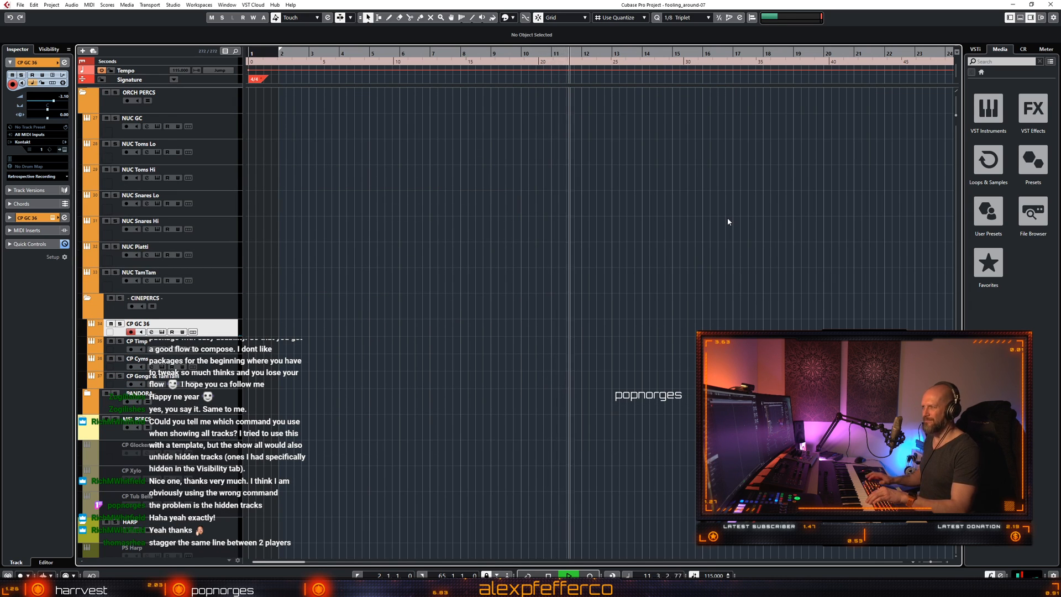
pyautogui.scroll(5, 737, 221)
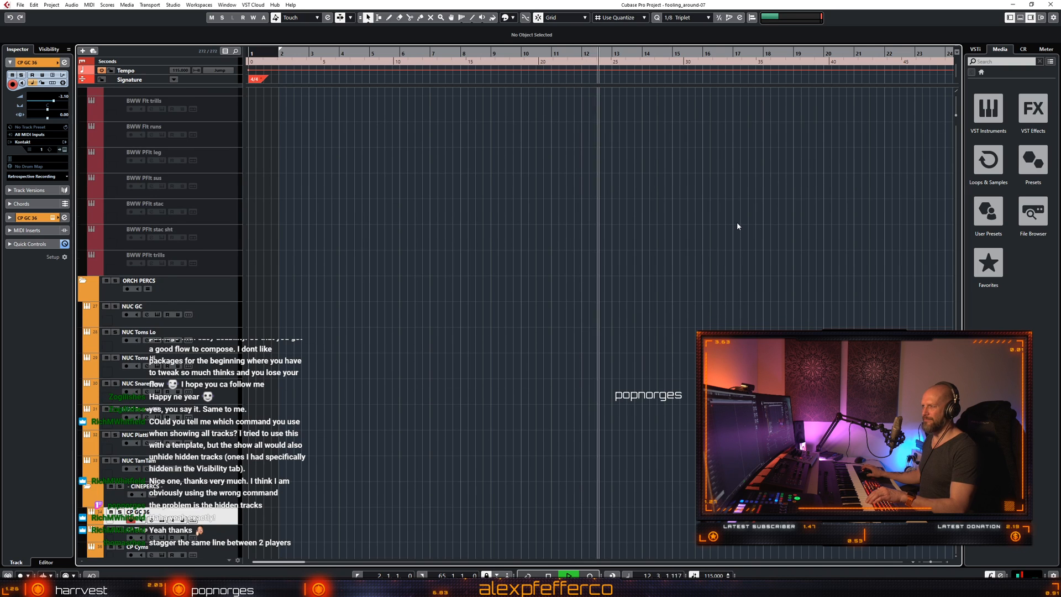
pyautogui.scroll(-6, 737, 224)
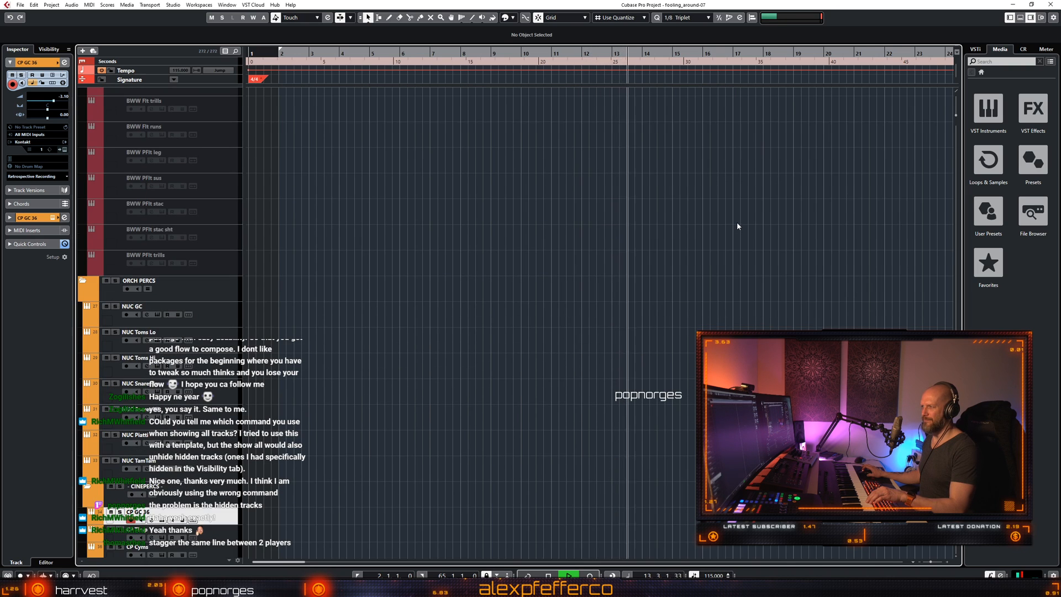
pyautogui.scroll(5, 737, 224)
pyautogui.scroll(-3, 737, 223)
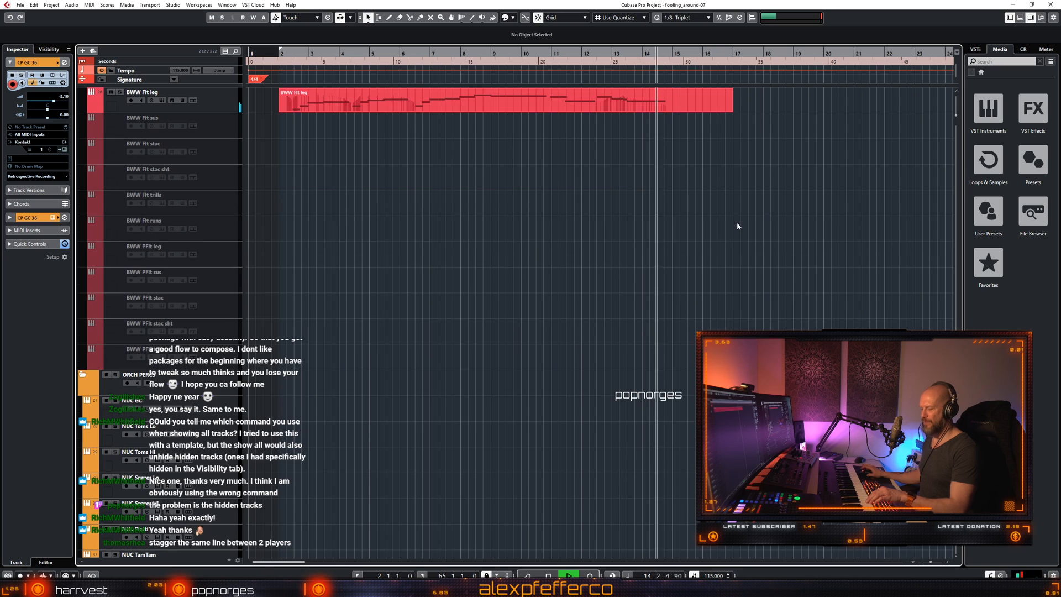
pyautogui.press('space')
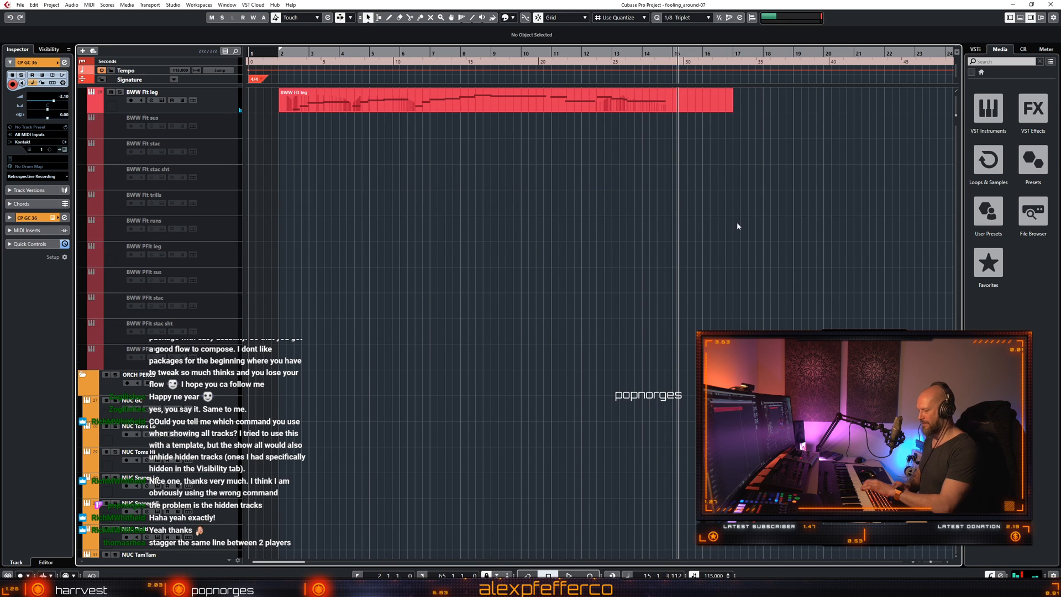
# Record a bass drum part on the CP GC 36 track from bar 13 to bar 17.
pyautogui.press('KP_Subtract')
pyautogui.press('space')
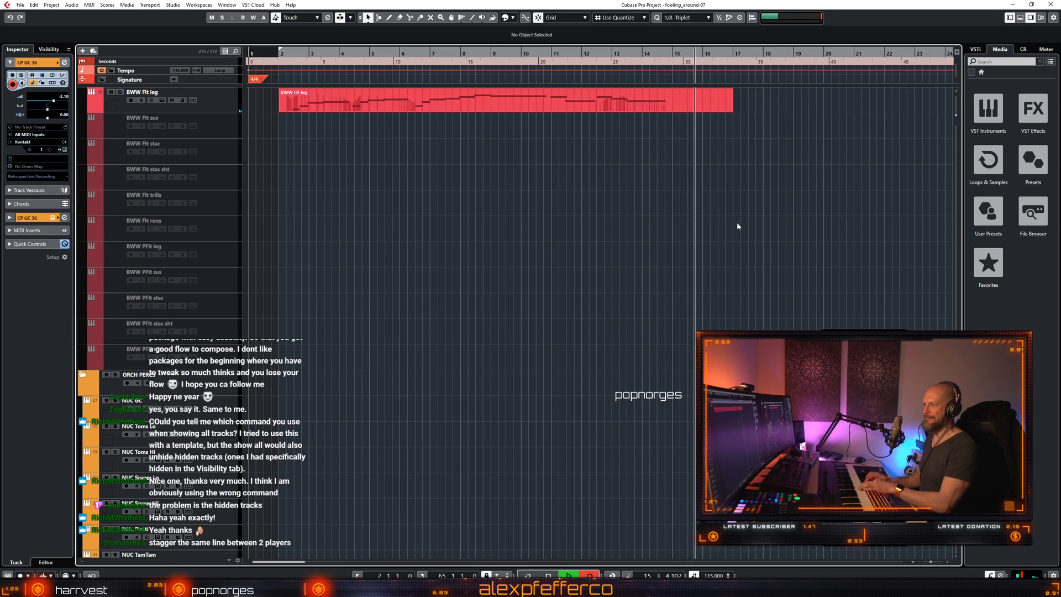
pyautogui.press('space')
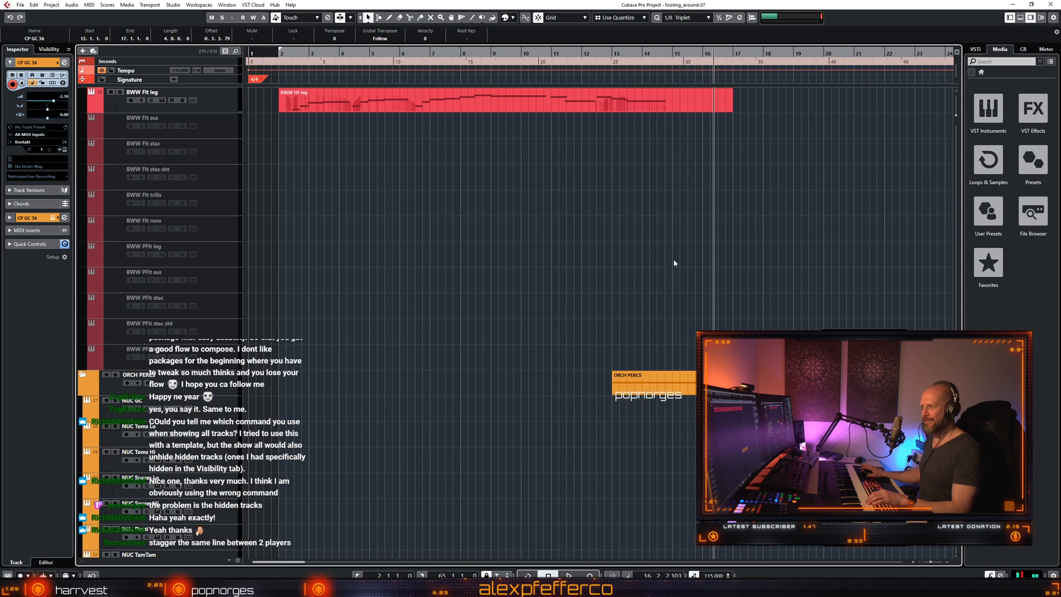
# Play the sketch from bar 2, stop, and record a CP GC 36 bass drum part from bar 2 to bar 15.
pyautogui.click(636, 286)
pyautogui.press('space')
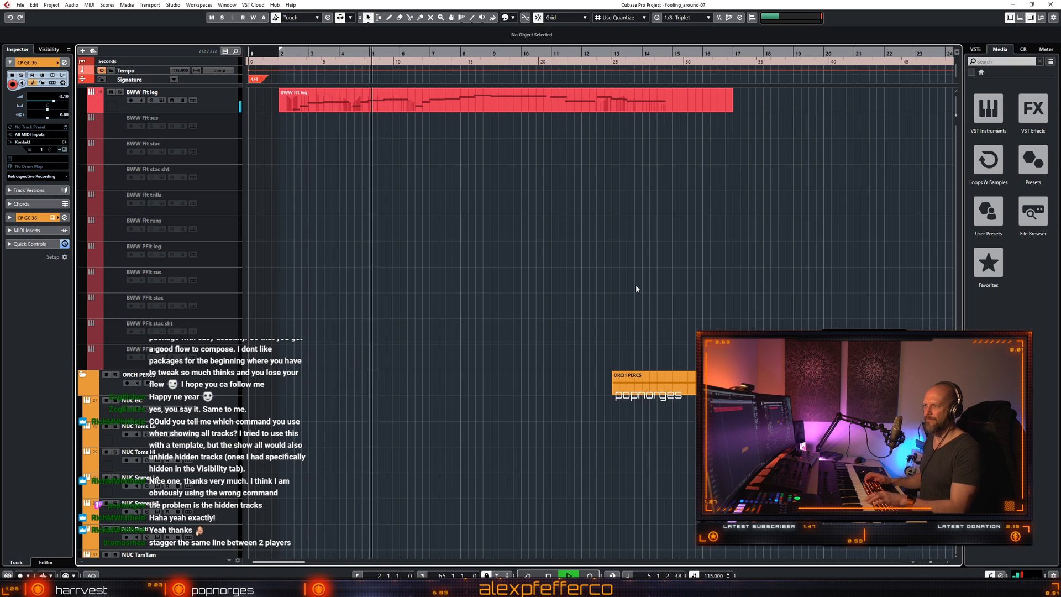
pyautogui.press('space')
pyautogui.press('KP_Multiply')
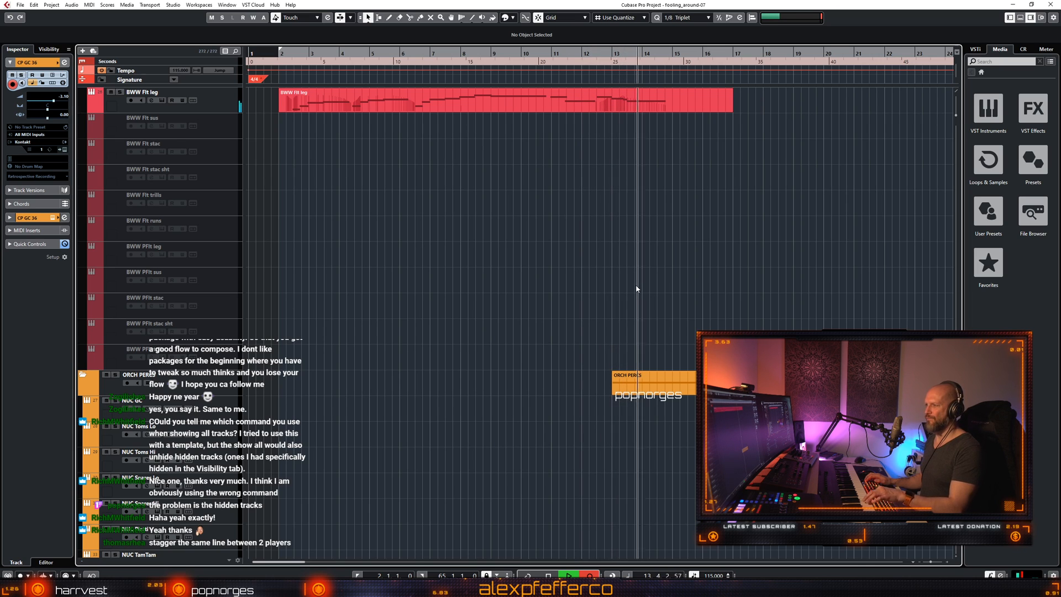
pyautogui.press('KP_Multiply')
# Glue the two recorded CP GC 36 bass drum parts into one part.
pyautogui.scroll(-5, 636, 284)
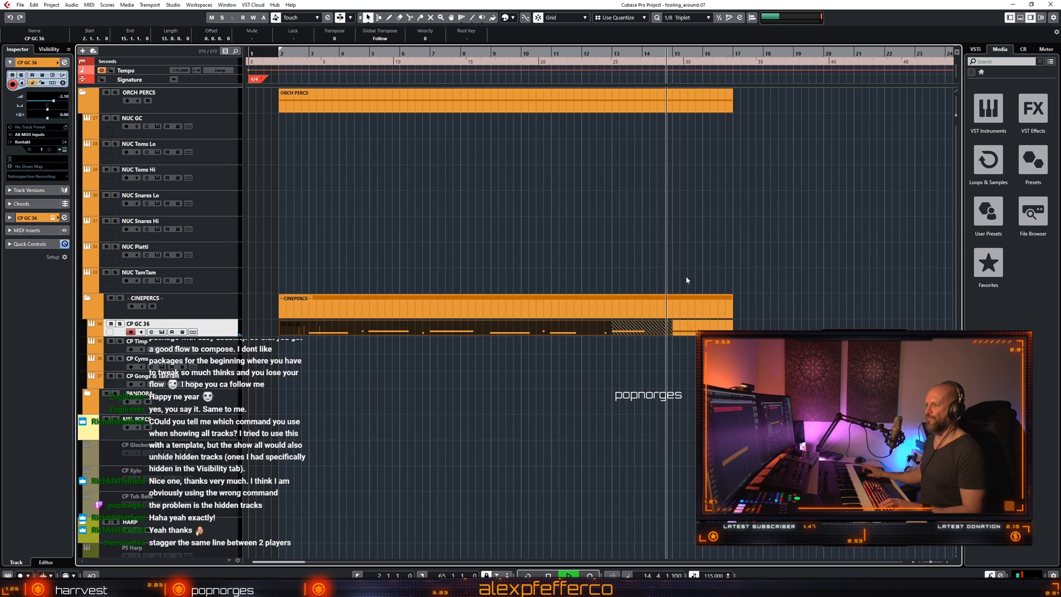
pyautogui.press('8')
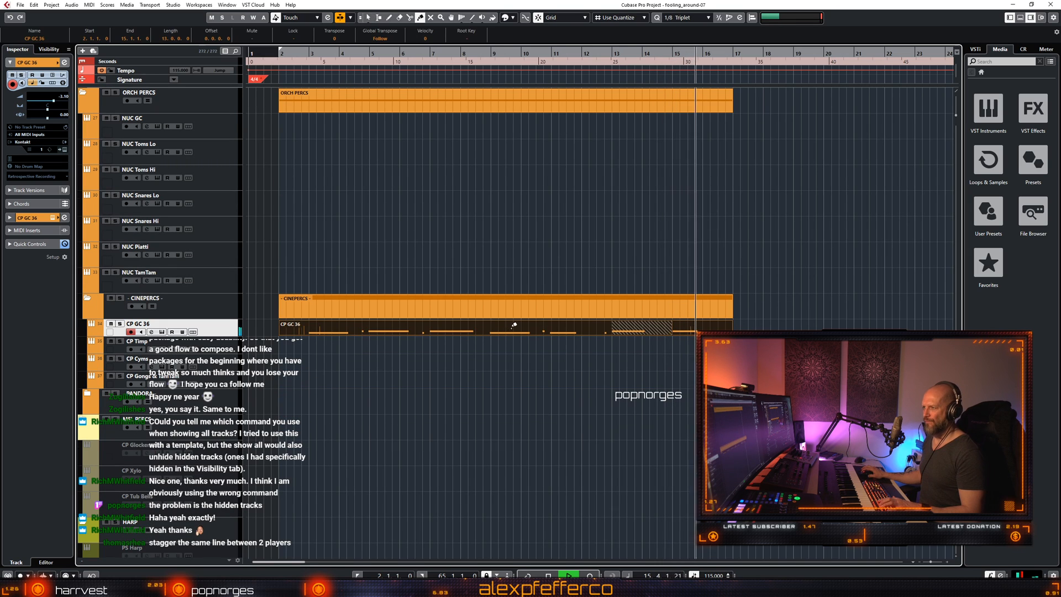
pyautogui.press('1')
# Open the glued bass drum part in the note editor and quantize all its notes to 1/8 triplets.
pyautogui.doubleClick(648, 324)
pyautogui.hscroll(-7, 558, 332)
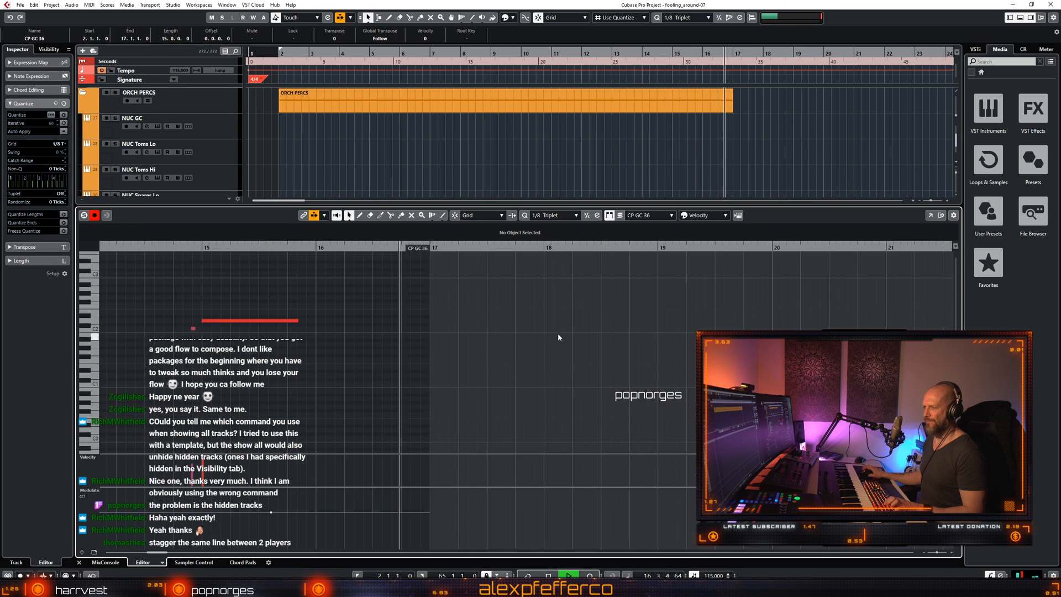
pyautogui.hscroll(-6, 647, 310)
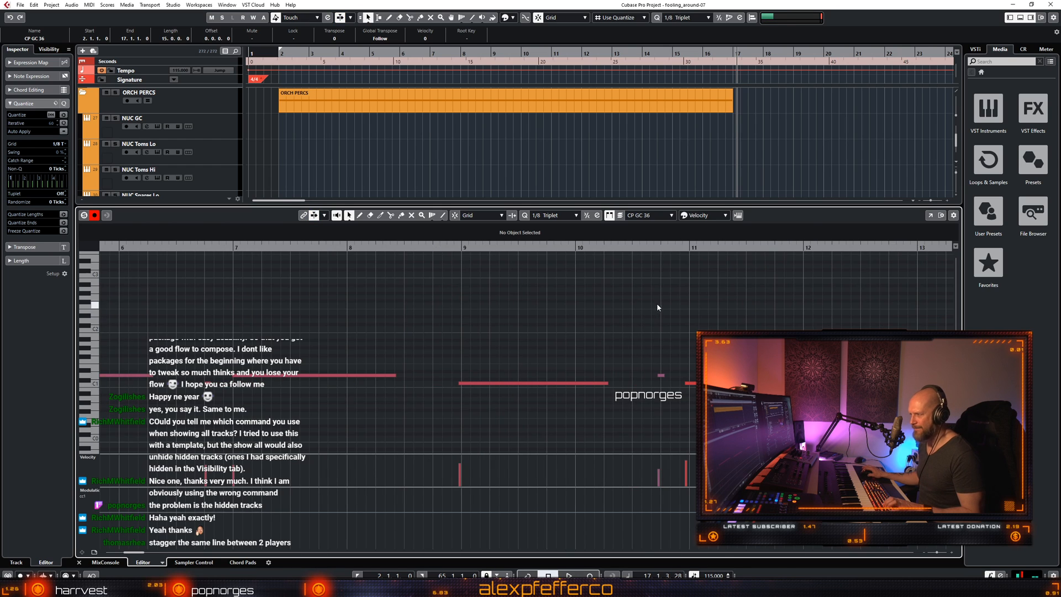
pyautogui.moveTo(788, 314); pyautogui.dragTo(209, 355)
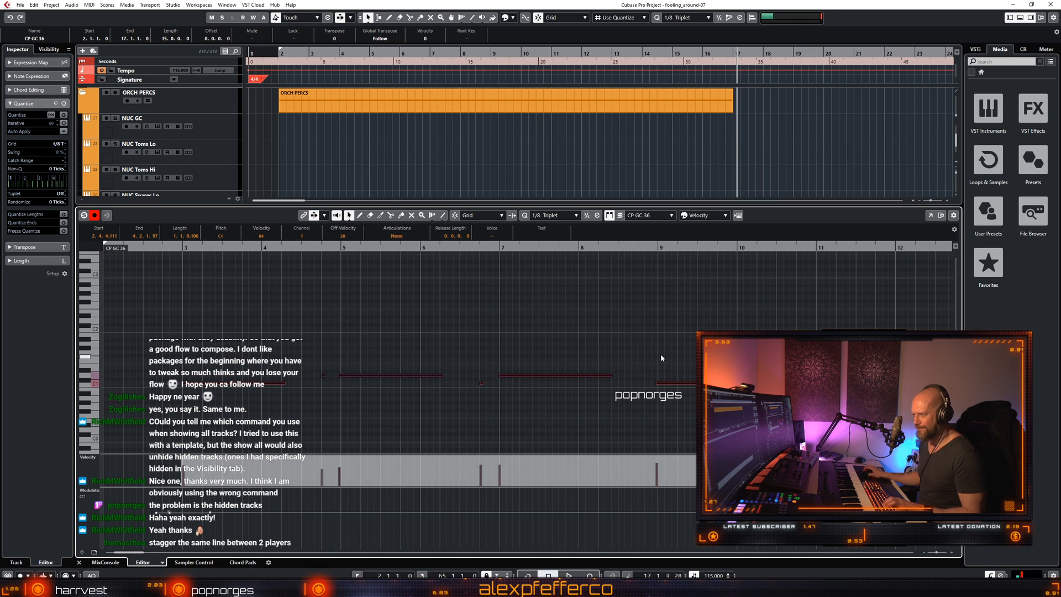
pyautogui.click(663, 383)
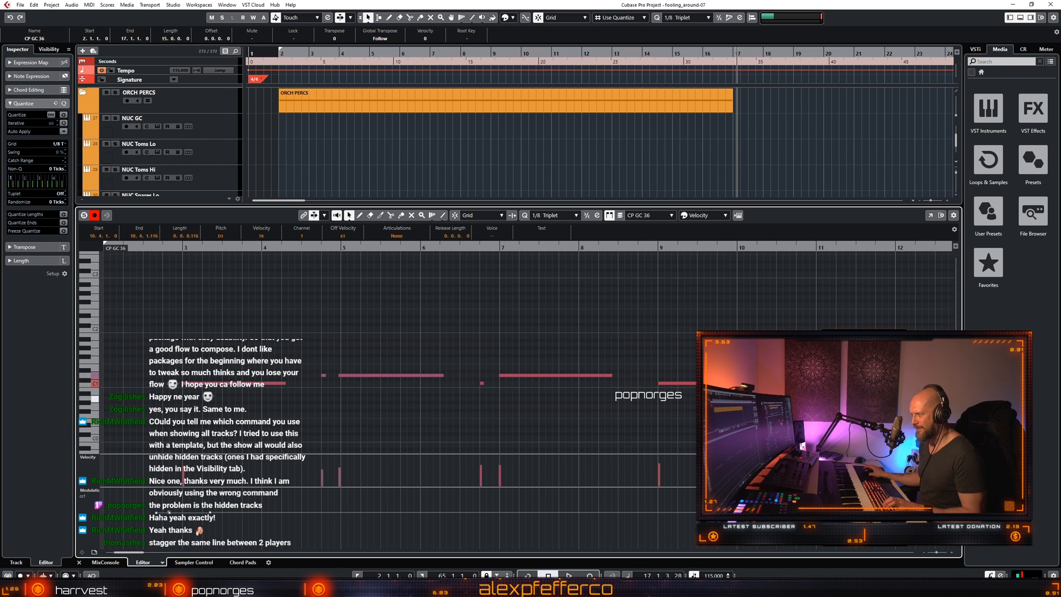
pyautogui.press('g')
# Set the quantize randomization to 8 ticks, apply it to all bass drum notes and start playback.
pyautogui.hscroll(-3, 497, 332)
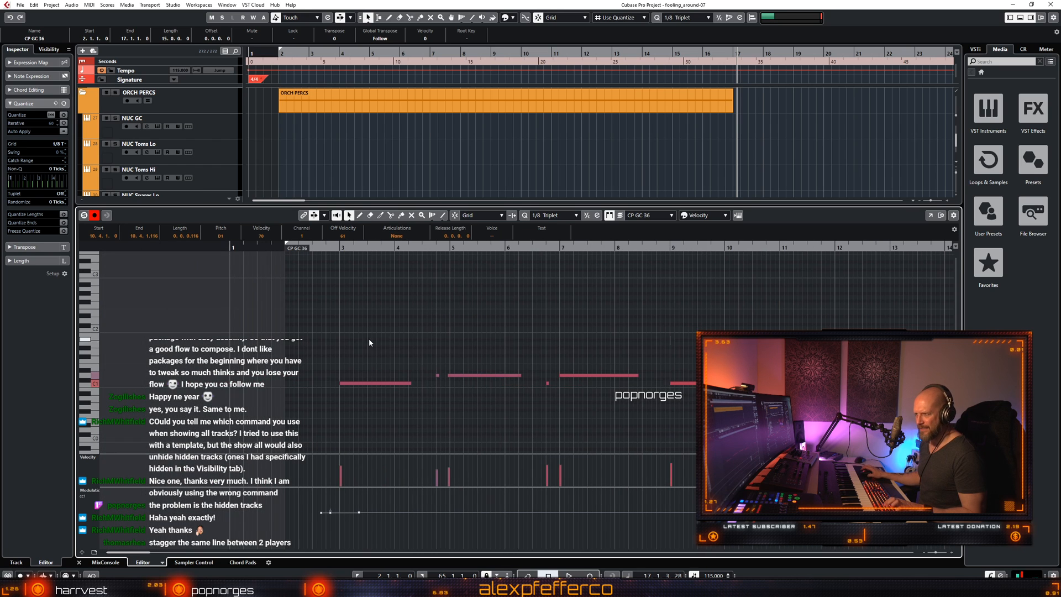
pyautogui.moveTo(358, 339); pyautogui.dragTo(713, 412)
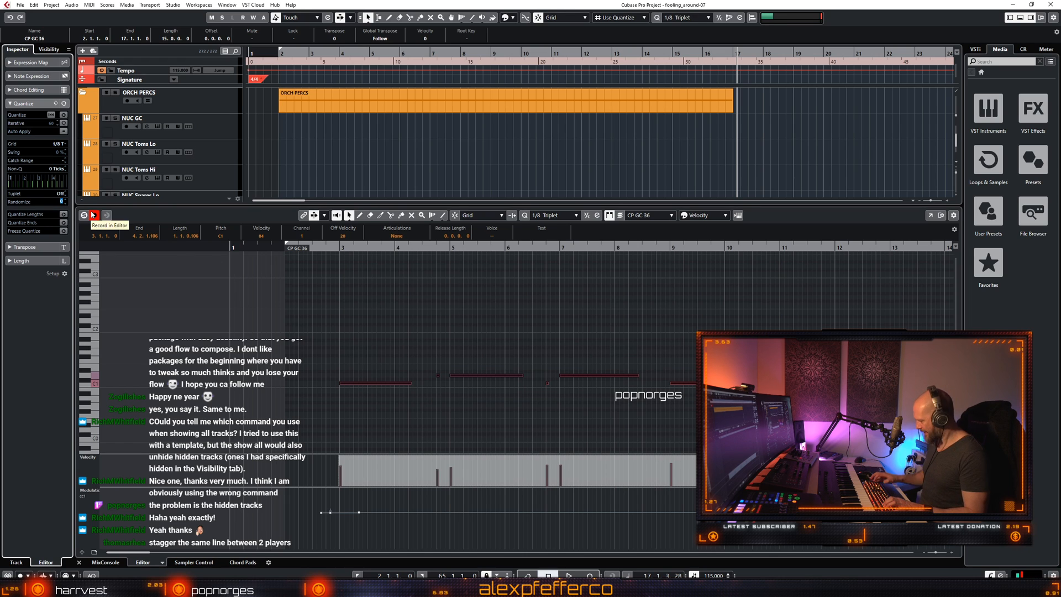
pyautogui.moveTo(356, 324); pyautogui.dragTo(928, 416)
pyautogui.press('q')
pyautogui.hscroll(-1, 436, 294)
pyautogui.press('space')
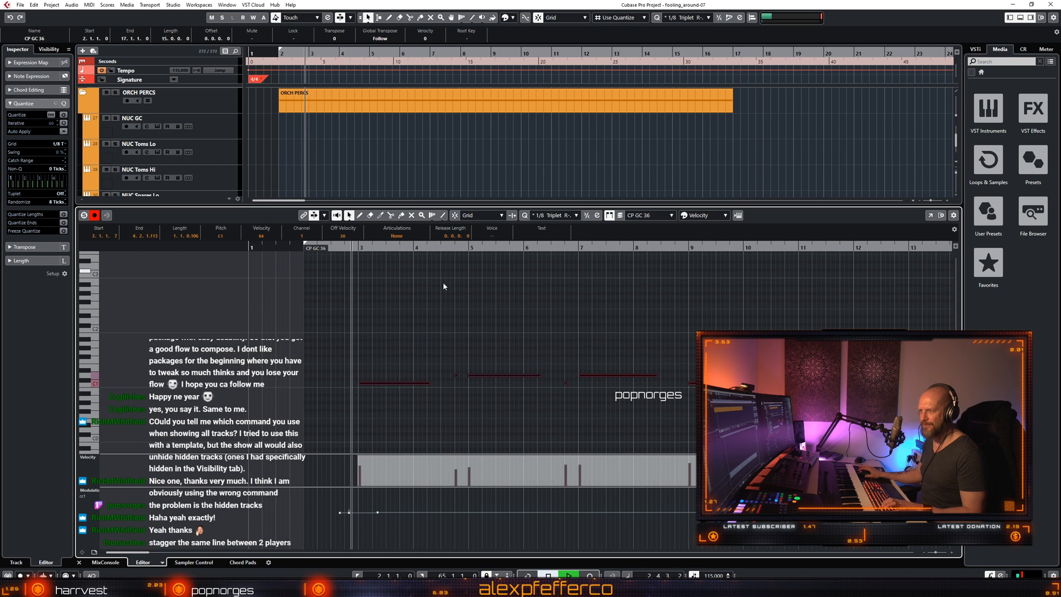
pyautogui.press('f')
pyautogui.click(557, 309)
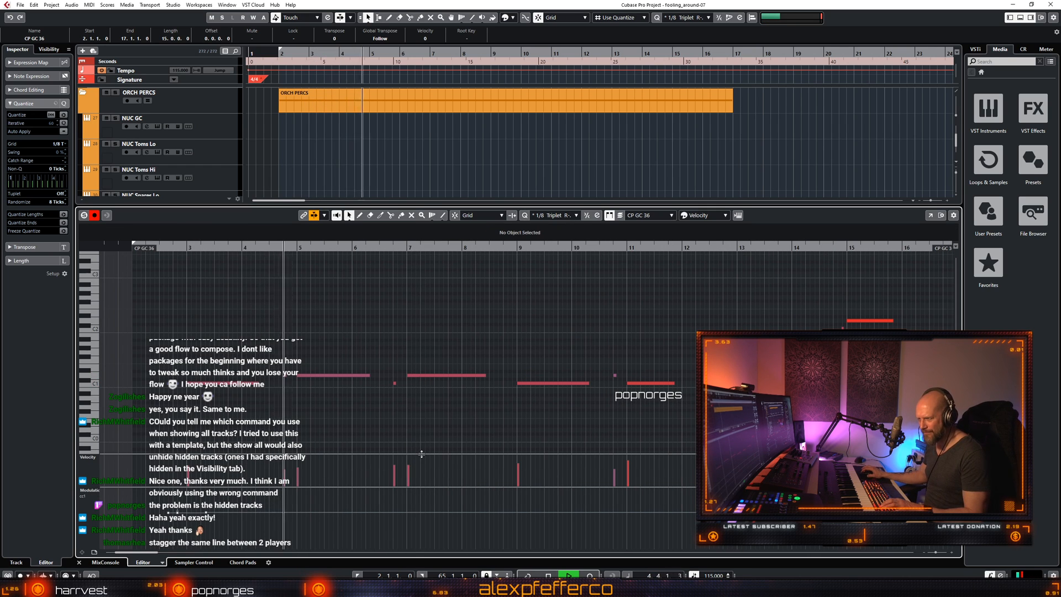
# Remove the modulation lane from the note editor and enlarge the velocity lane beneath the bass drum notes.
pyautogui.click(504, 535)
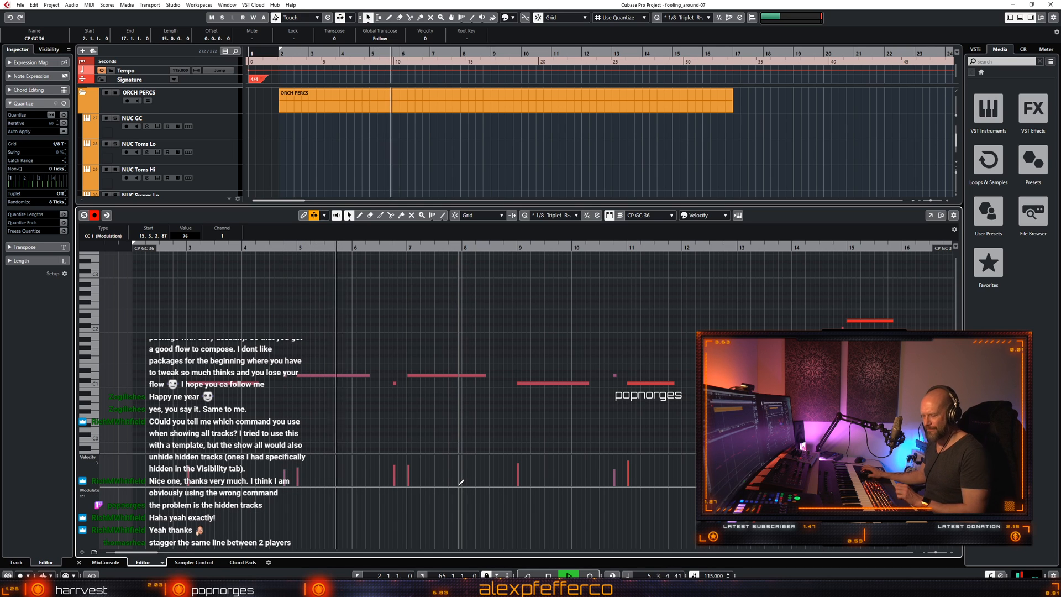
pyautogui.moveTo(221, 454); pyautogui.dragTo(221, 484)
pyautogui.scroll(-2, 662, 514)
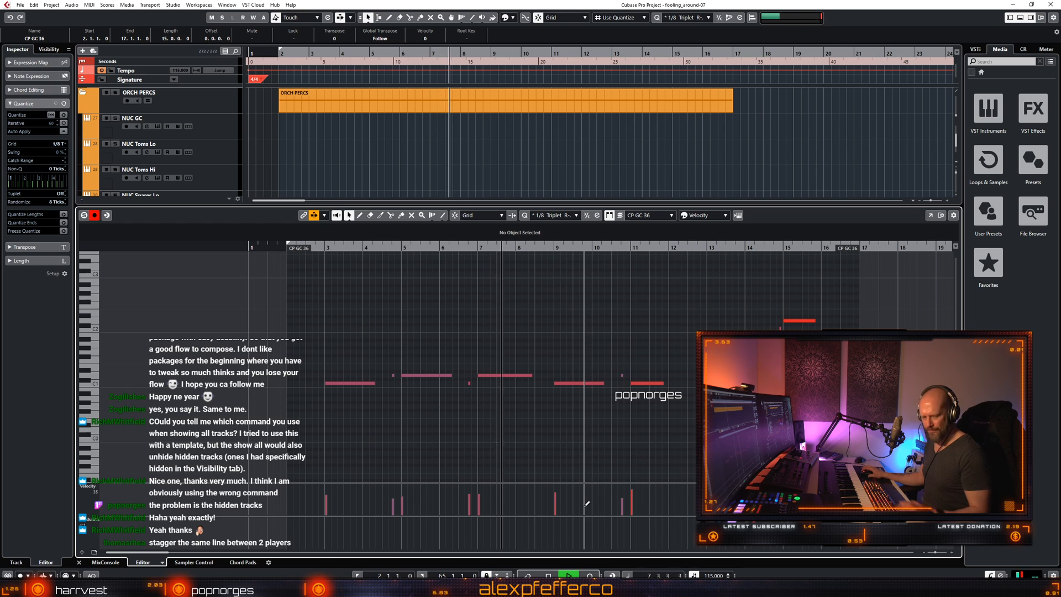
pyautogui.moveTo(608, 483); pyautogui.dragTo(572, 516)
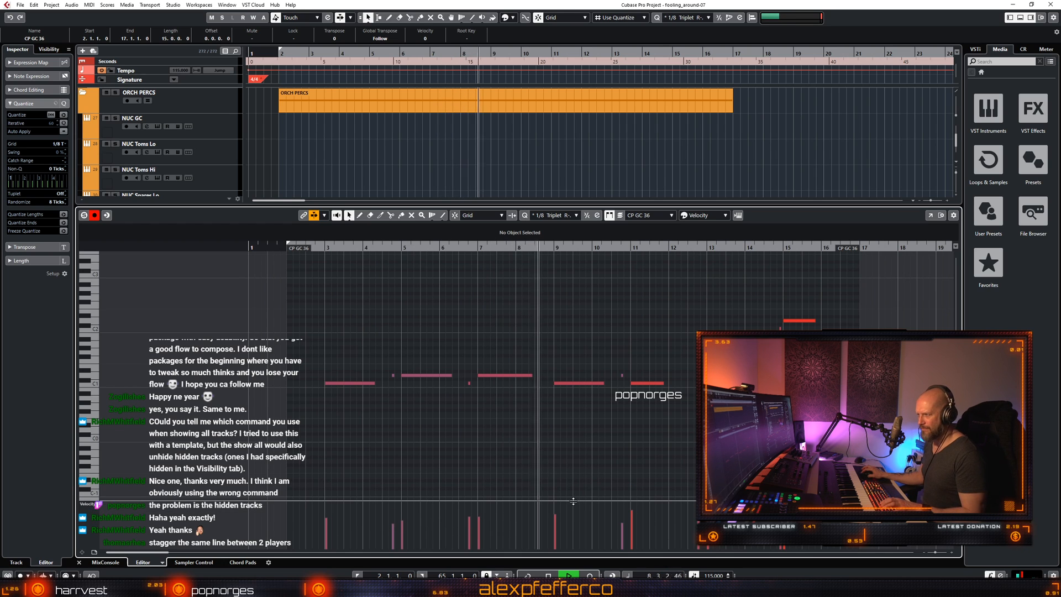
pyautogui.moveTo(572, 516); pyautogui.dragTo(576, 501)
# Listen to the quantized bass drum part up to bar 15 and close the note editor.
pyautogui.scroll(-3, 576, 499)
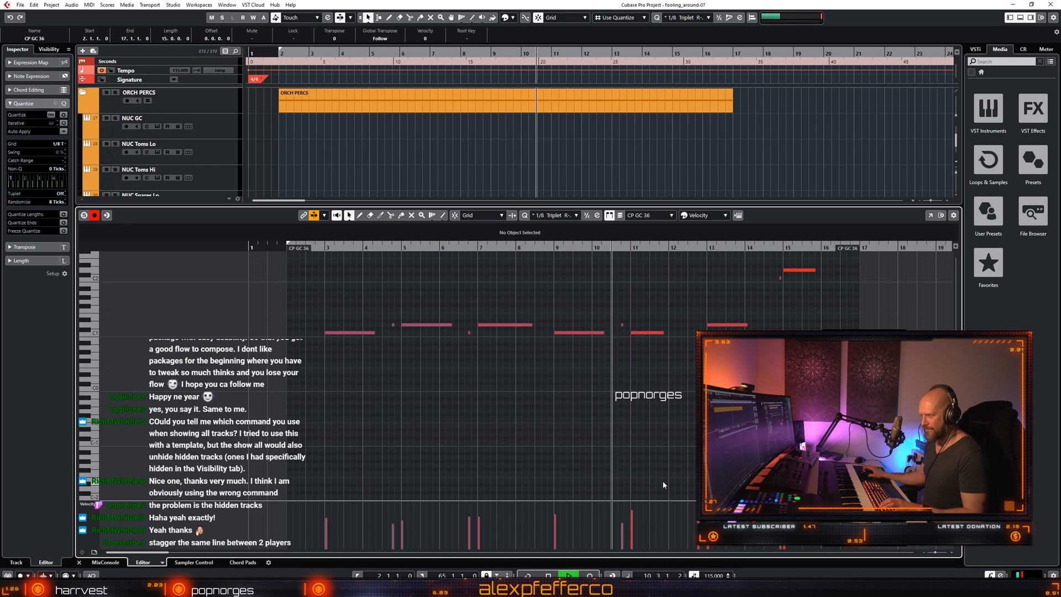
pyautogui.press('space')
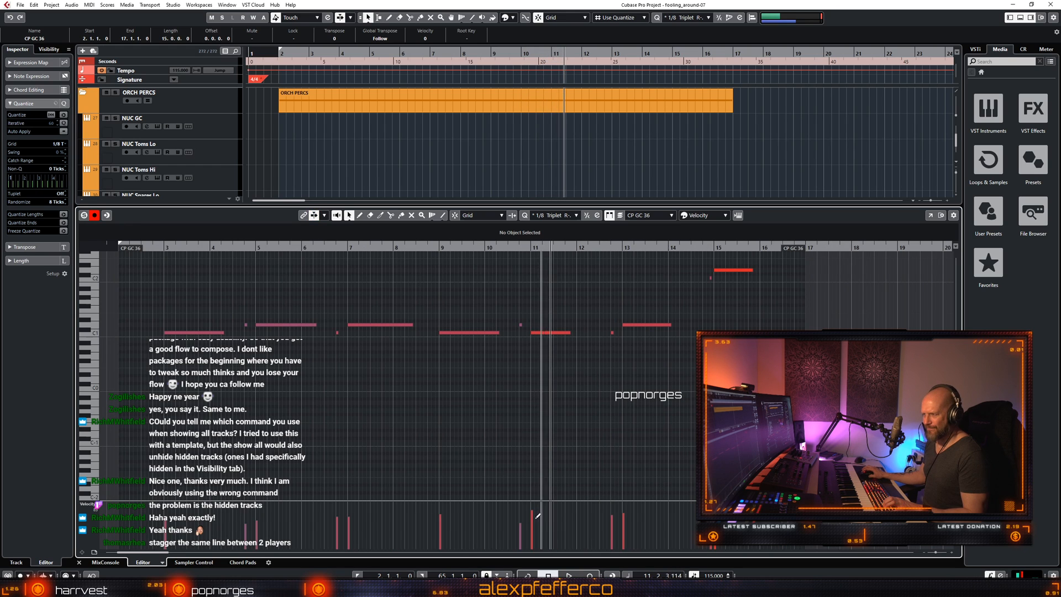
pyautogui.press('space')
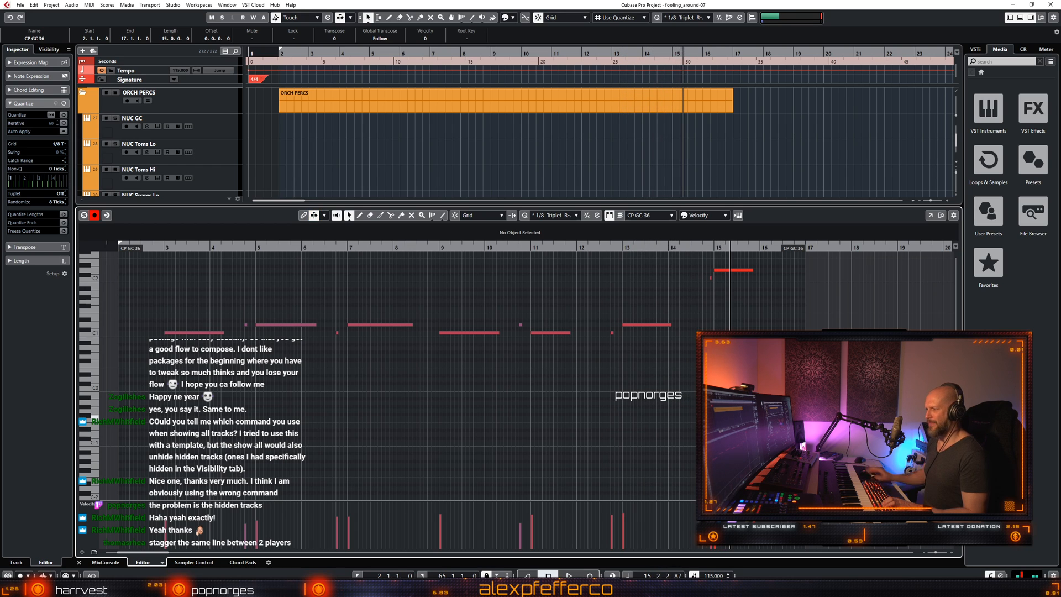
pyautogui.hotkey('ctrl', 'alt', 'e')
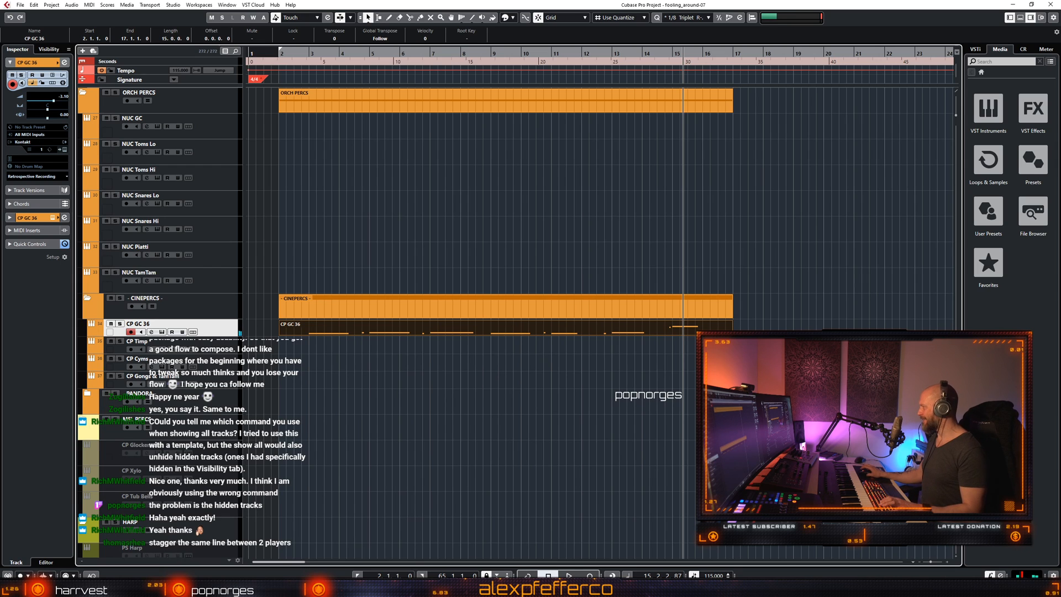
pyautogui.press('g')
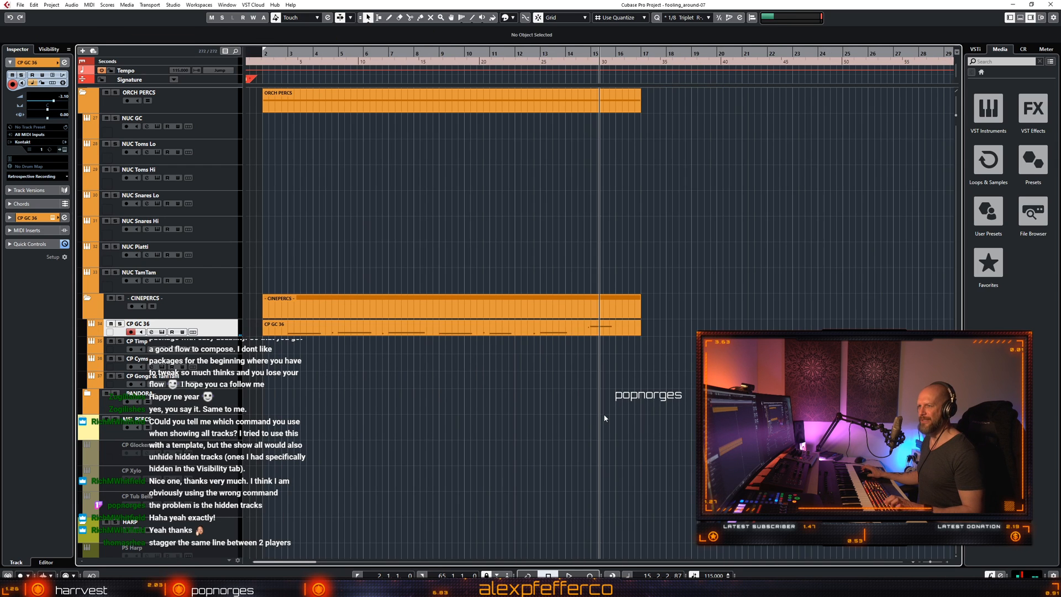
pyautogui.click(605, 414)
pyautogui.scroll(5, 605, 414)
pyautogui.scroll(3, 605, 415)
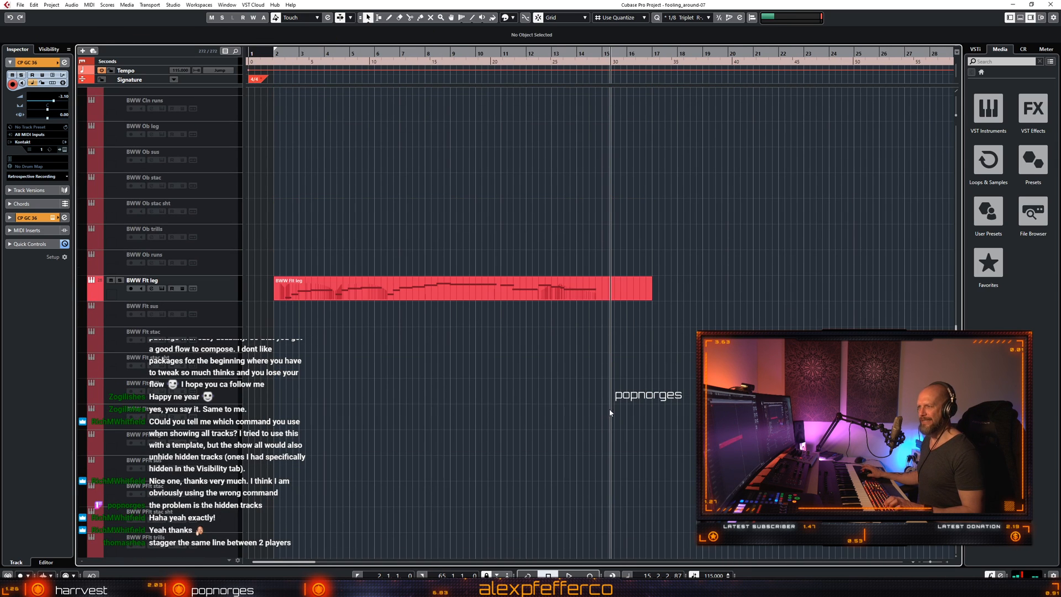
pyautogui.scroll(5, 610, 412)
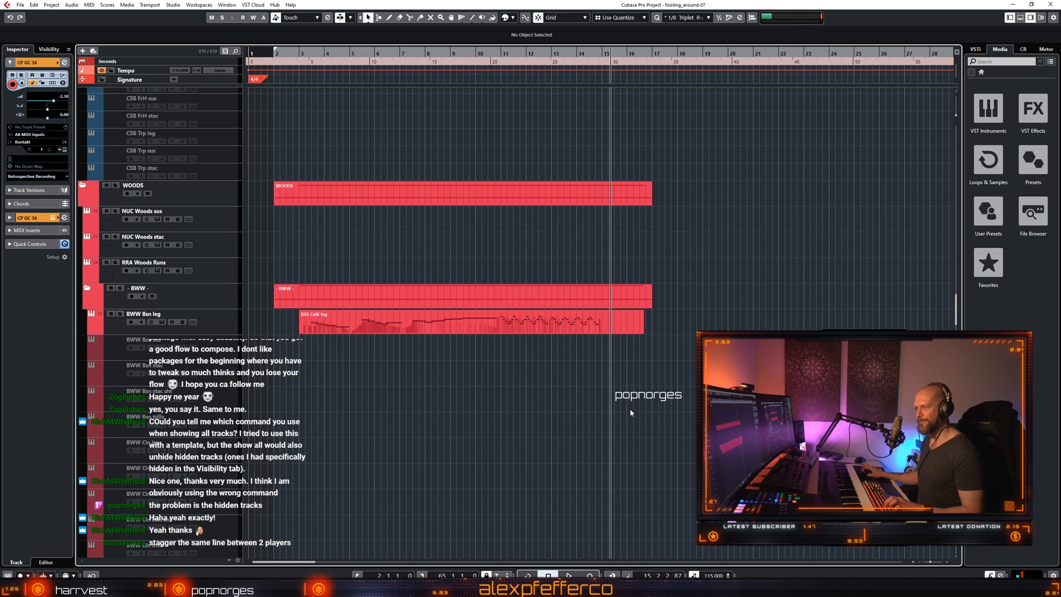
# Look through the brass, woodwind and percussion tracks in the arrangement to locate the bassoon legato part.
pyautogui.scroll(-9, 592, 408)
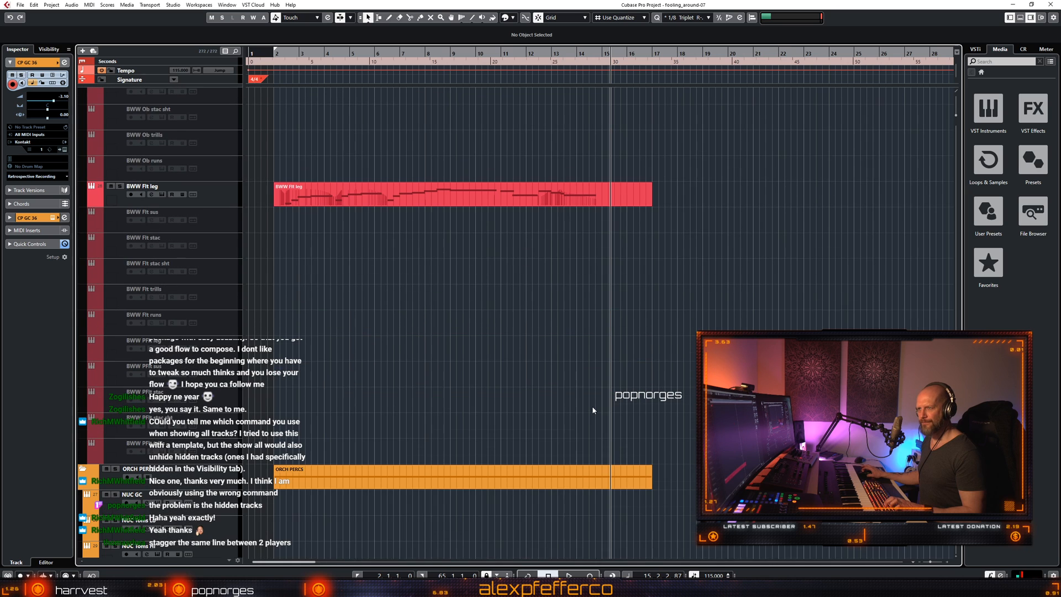
pyautogui.scroll(-5, 593, 409)
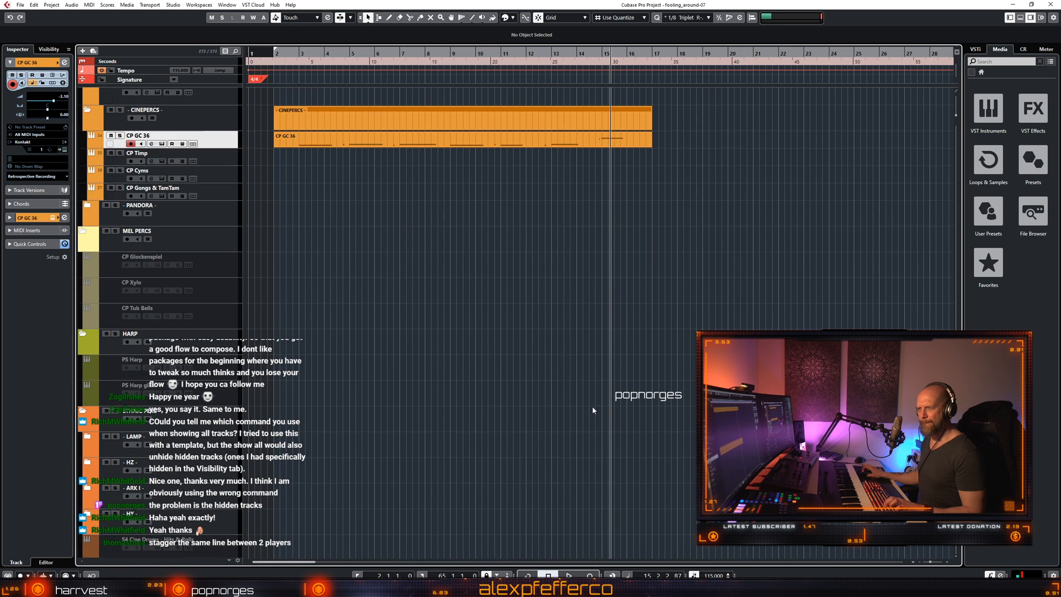
pyautogui.scroll(7, 593, 410)
pyautogui.scroll(4, 593, 409)
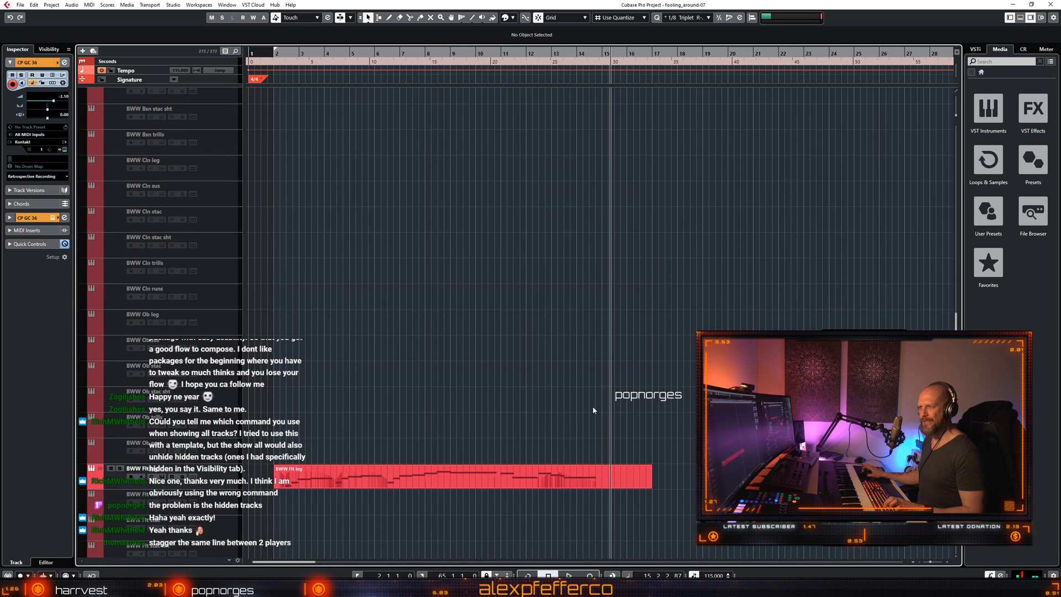
pyautogui.scroll(-2, 593, 409)
pyautogui.scroll(2, 593, 409)
pyautogui.scroll(5, 593, 410)
pyautogui.scroll(-5, 593, 409)
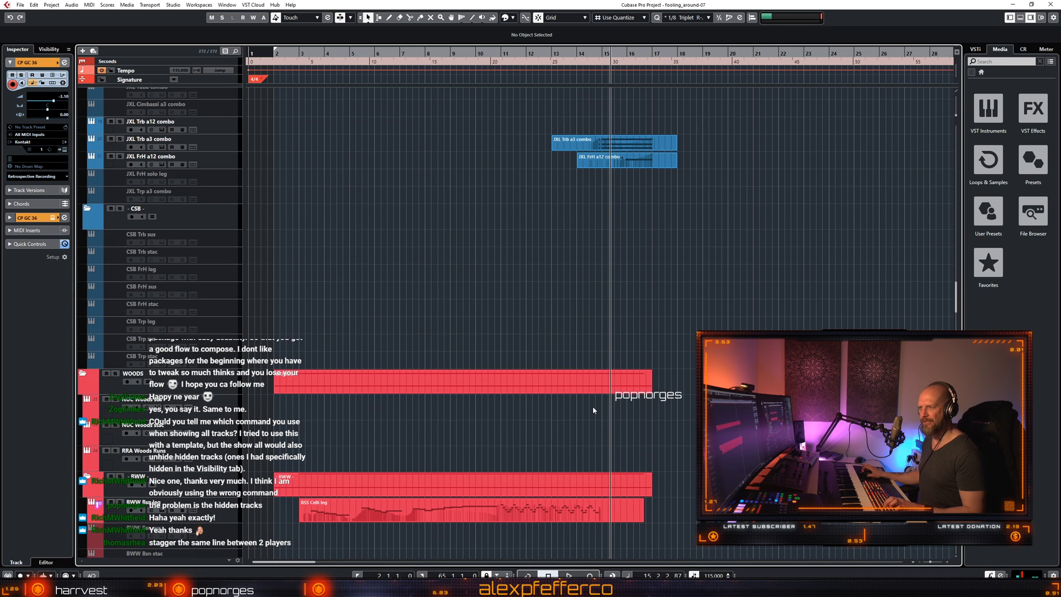
pyautogui.scroll(5, 593, 409)
# Open the bassoon legato part in the note editor, listen to its triplet ostinato from bar 11 and close the editor.
pyautogui.doubleClick(374, 333)
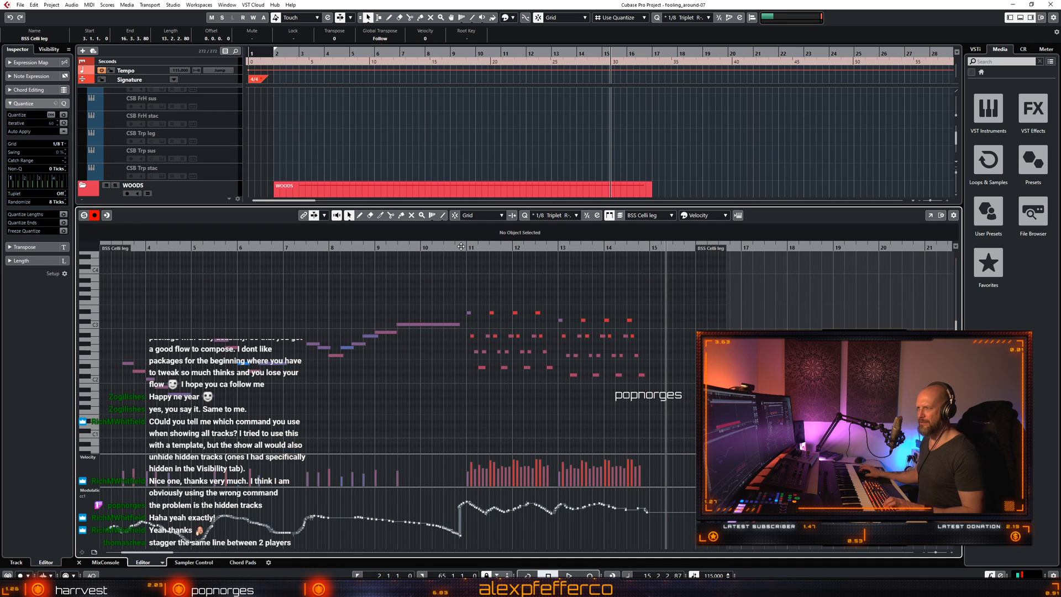
pyautogui.moveTo(461, 247); pyautogui.dragTo(558, 303)
pyautogui.press('space')
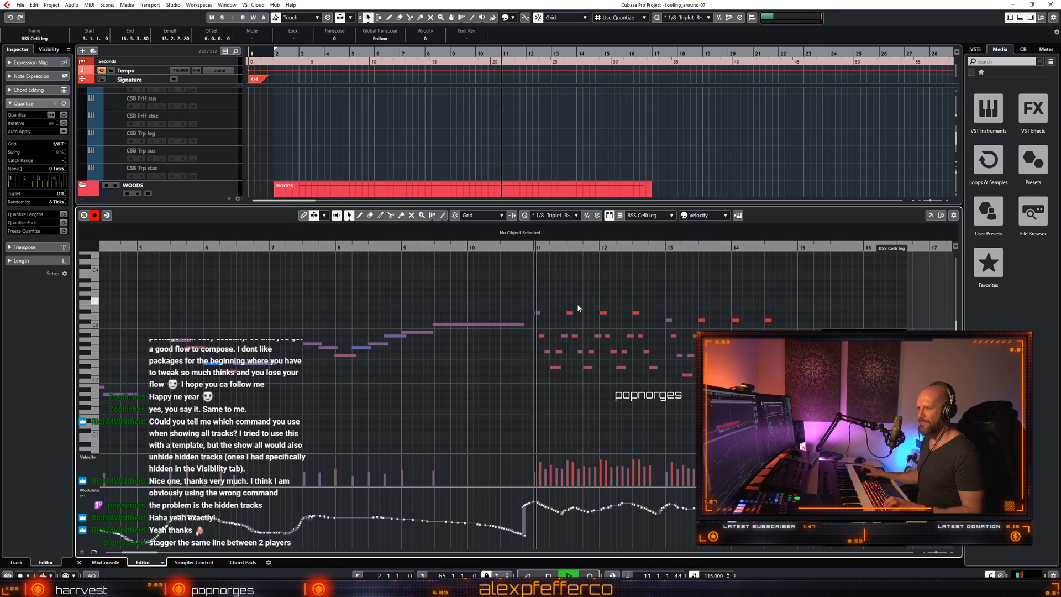
pyautogui.click(530, 247)
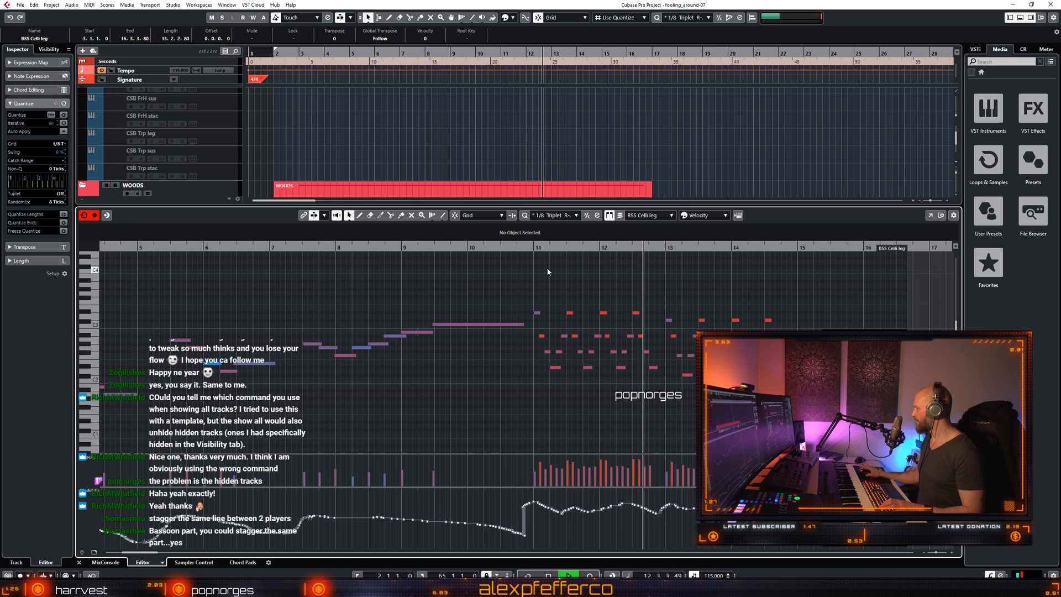
pyautogui.press('space')
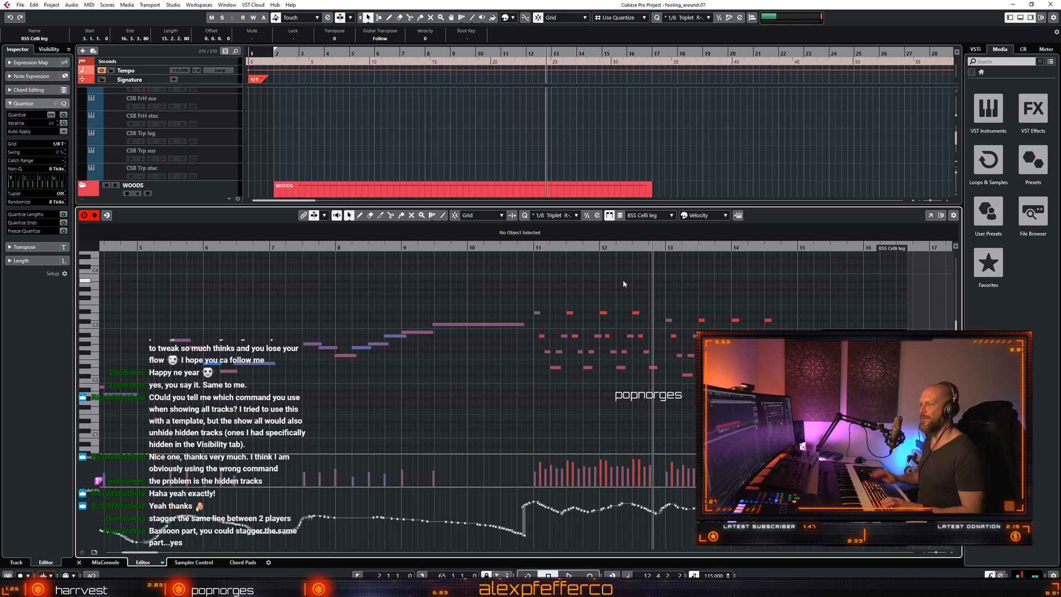
pyautogui.hotkey('ctrl', 'e')
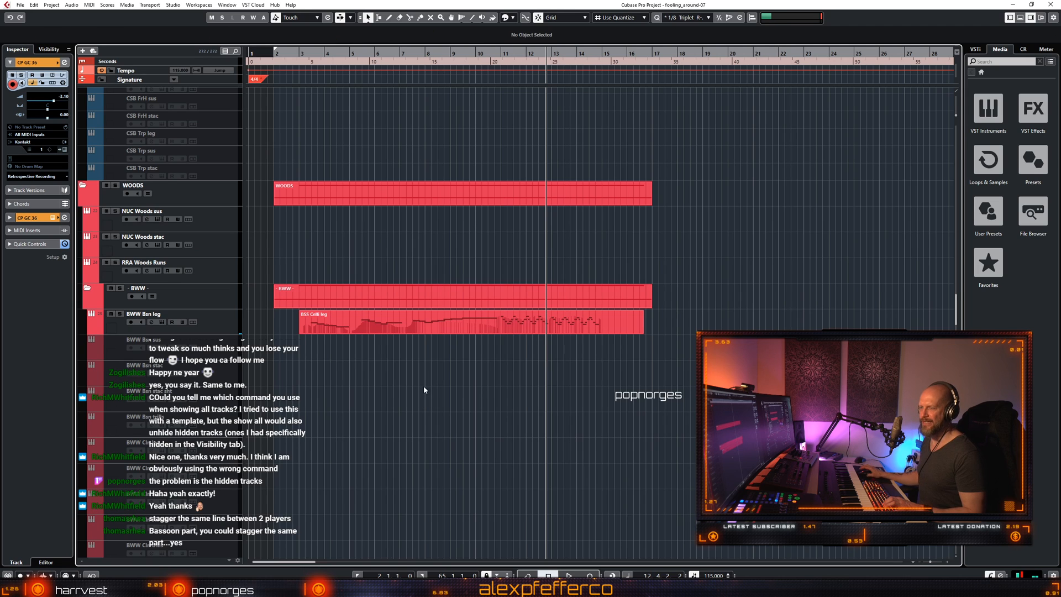
# Check the Kontakt instrument loaded on the BWW Bsn leg track and move the playhead to bar 11.
pyautogui.click(168, 326)
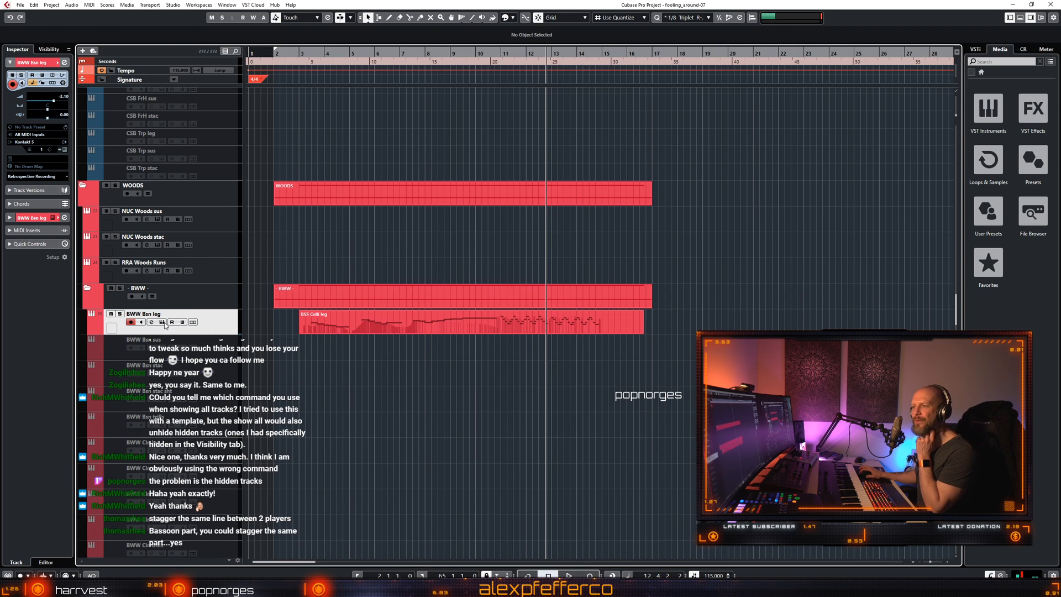
pyautogui.click(162, 322)
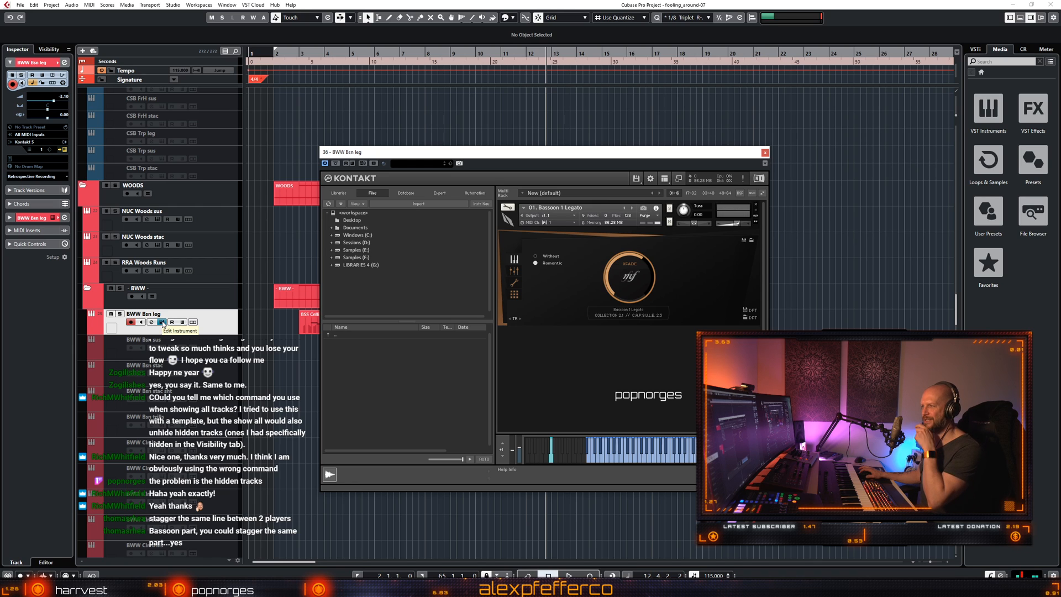
pyautogui.click(162, 322)
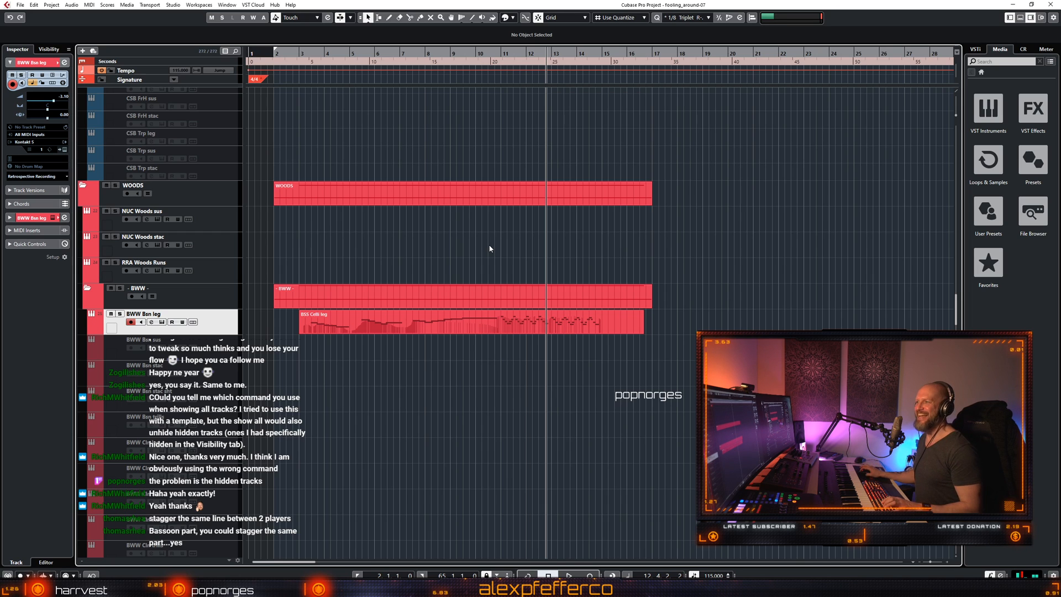
pyautogui.press('KP_Subtract')
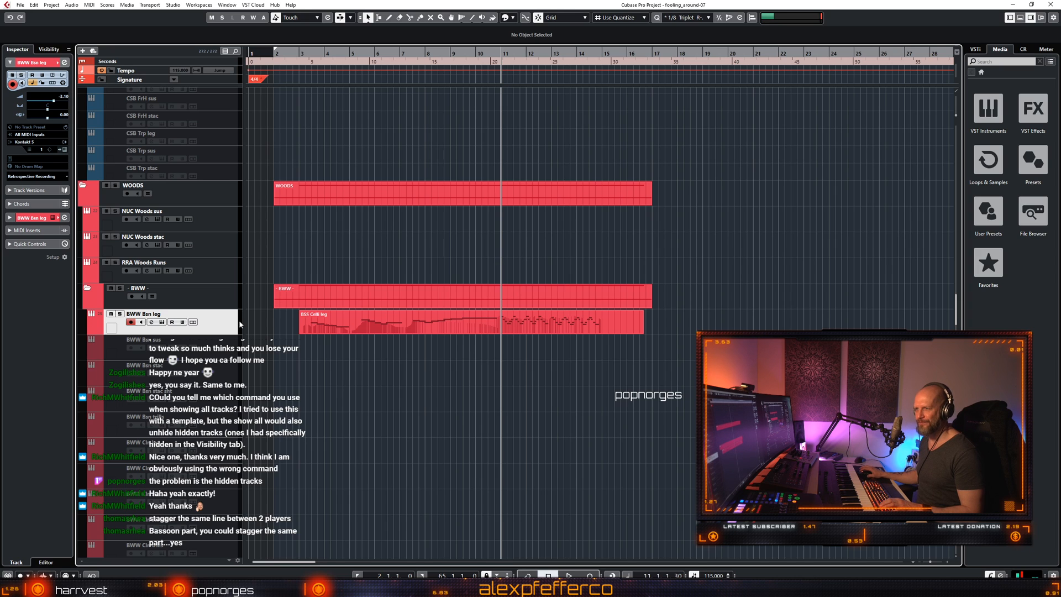
pyautogui.click(162, 323)
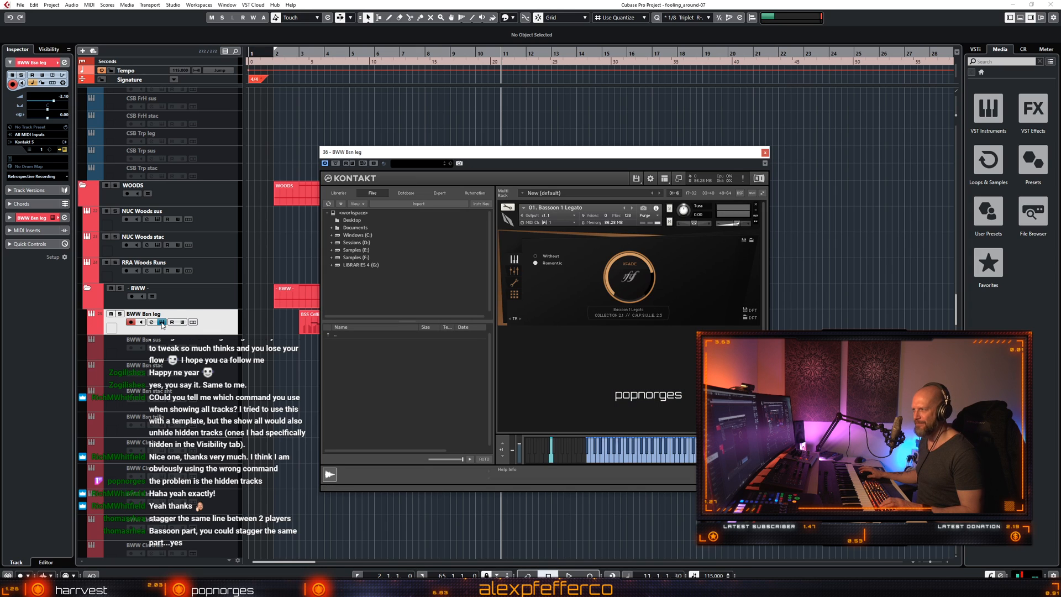
pyautogui.click(765, 154)
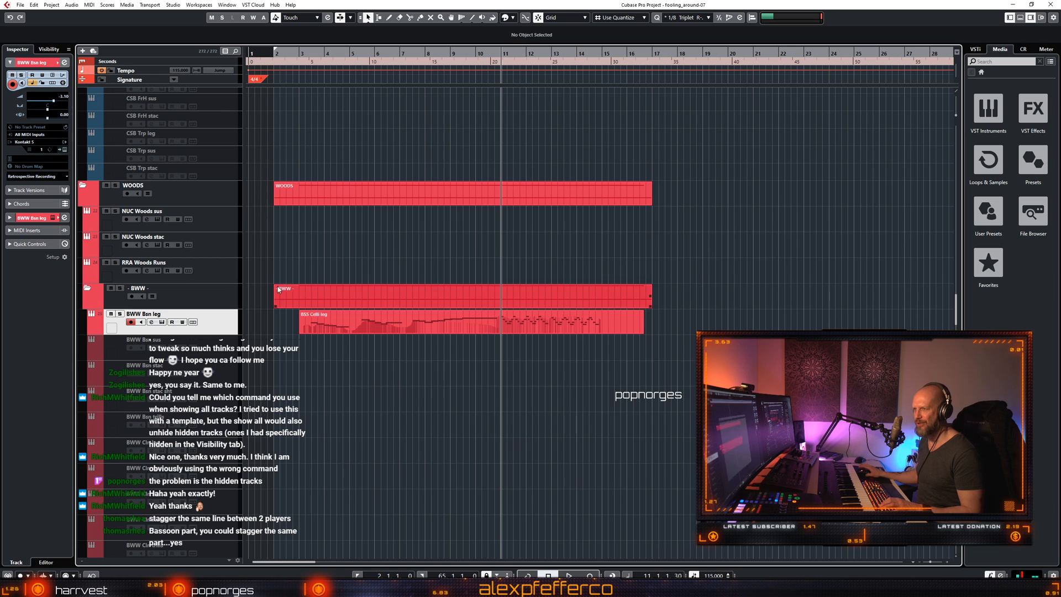
# Duplicate the BWW Bsn leg track and check the instrument loaded on the copy.
pyautogui.rightClick(224, 321)
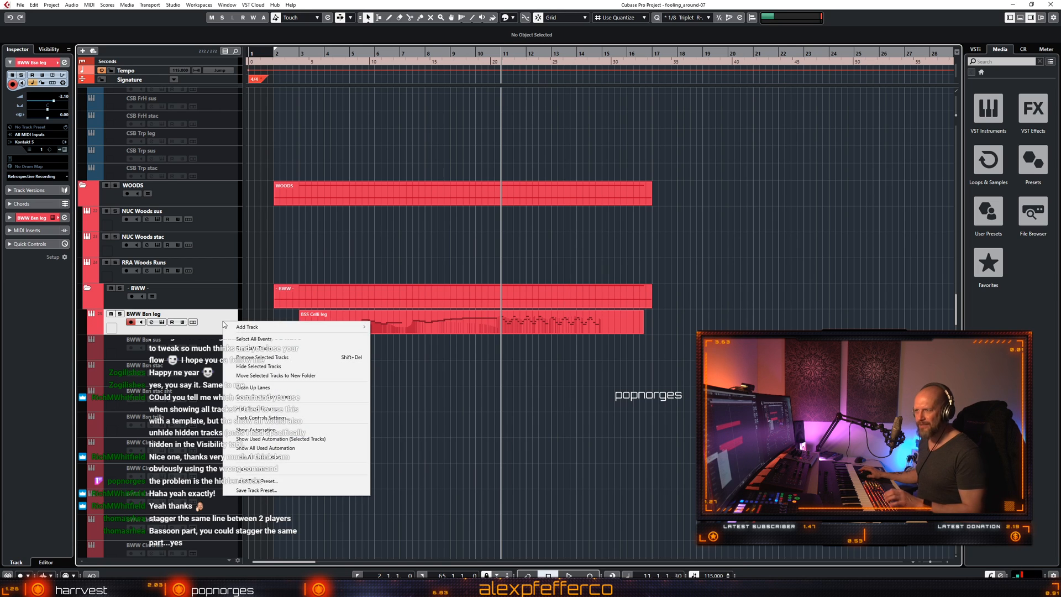
pyautogui.click(262, 347)
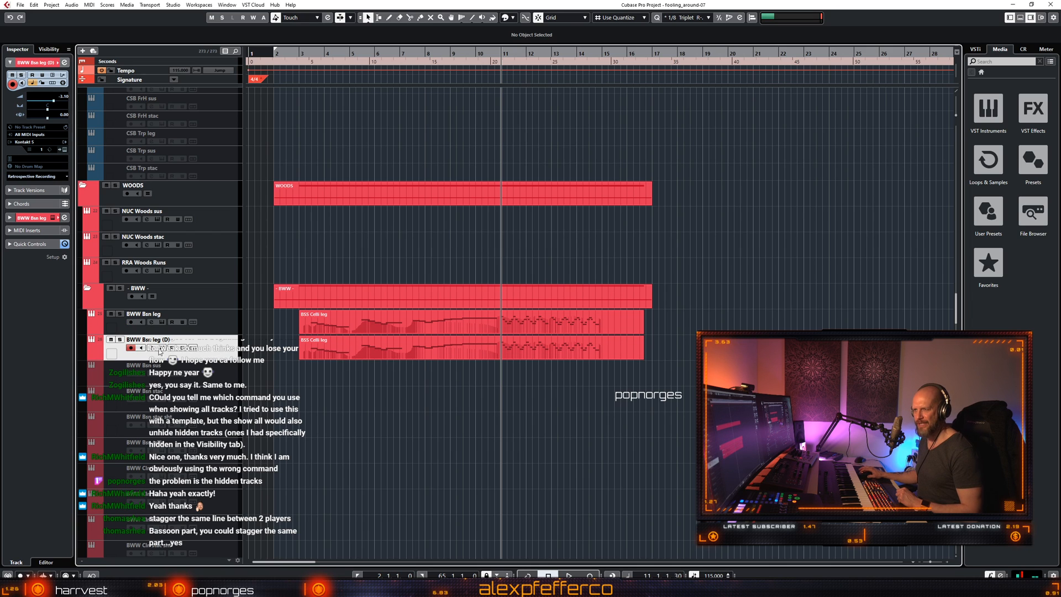
pyautogui.click(164, 348)
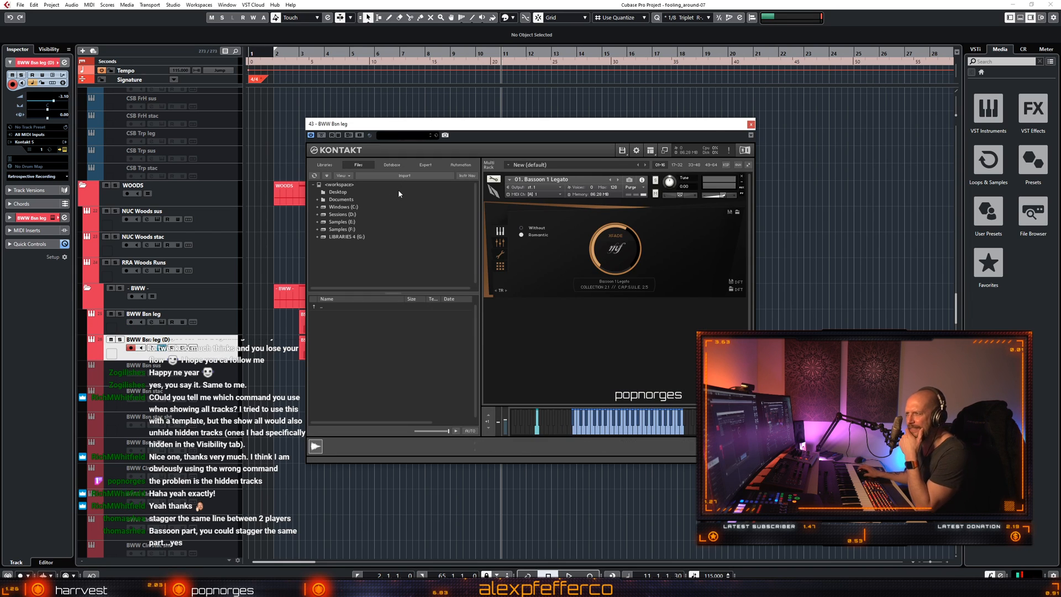
pyautogui.press('Escape')
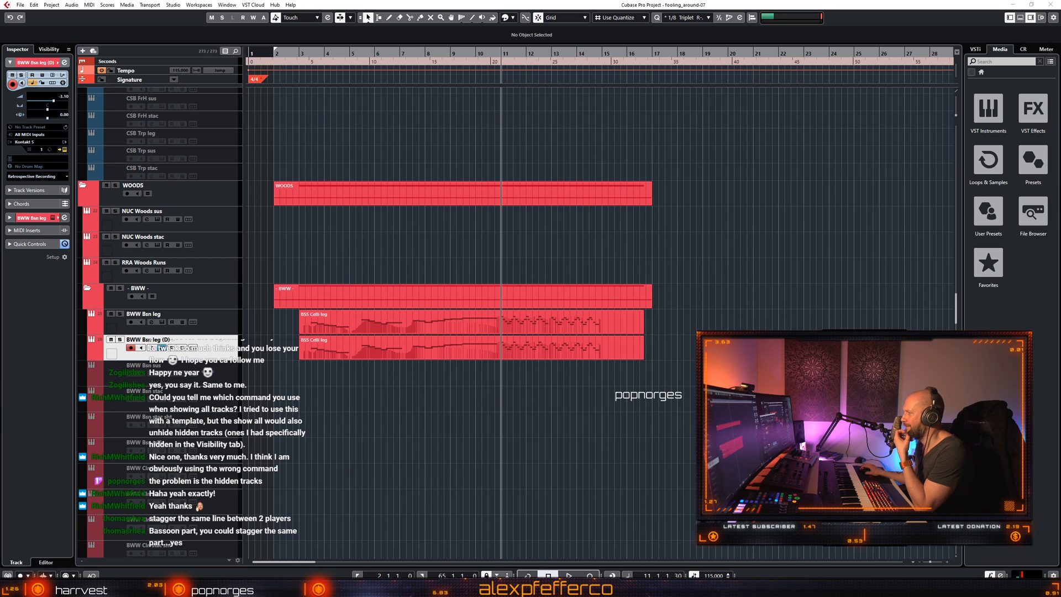
# Replace the duplicated track's instrument with 01. Bassoon 2 Legato from the Berlin Series Woodwinds library in Kontakt.
pyautogui.click(164, 348)
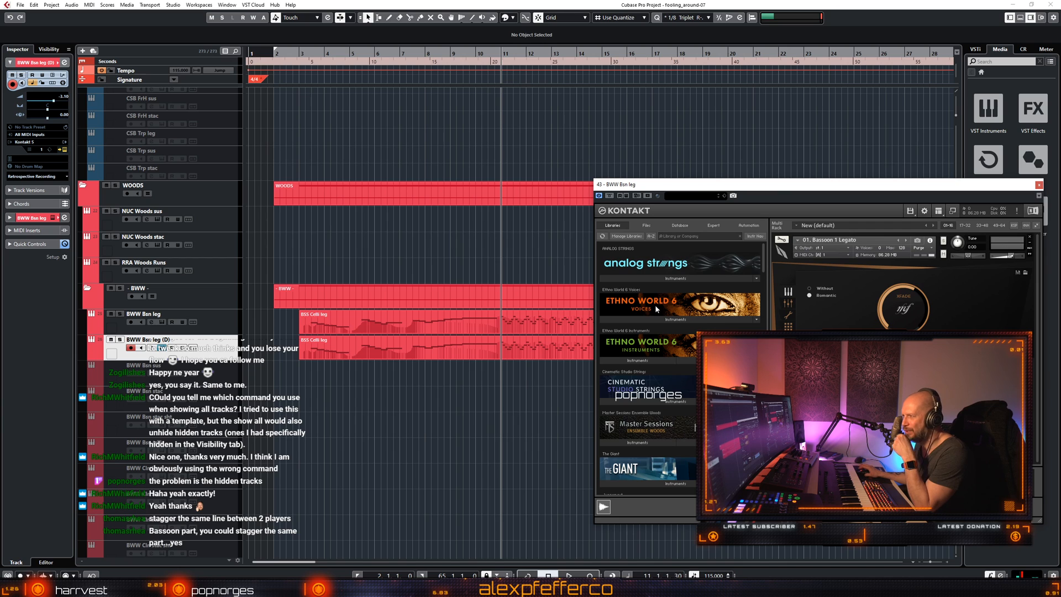
pyautogui.scroll(-3, 655, 307)
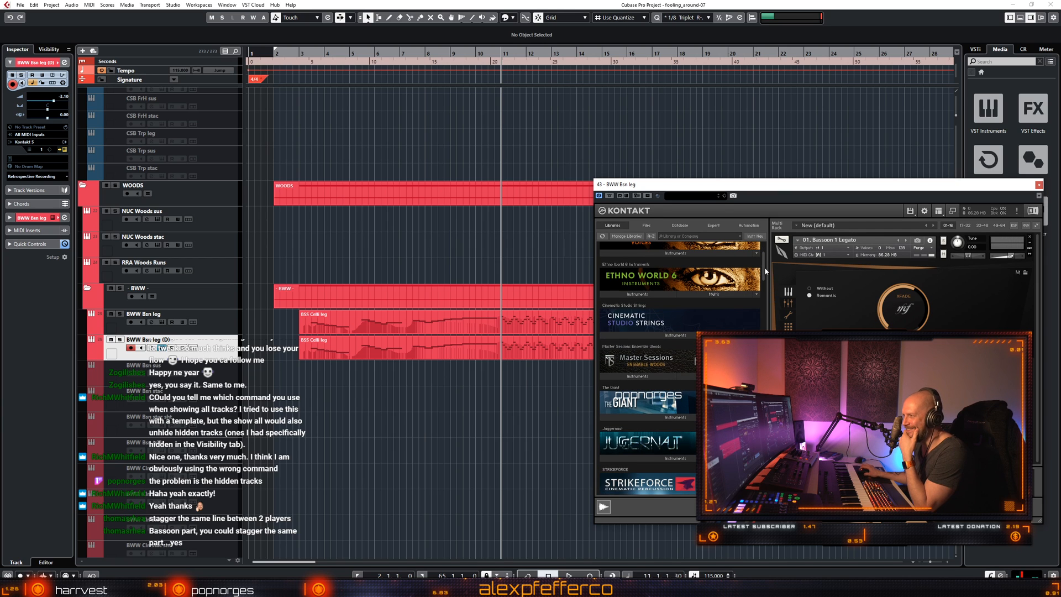
pyautogui.moveTo(766, 270); pyautogui.dragTo(768, 437)
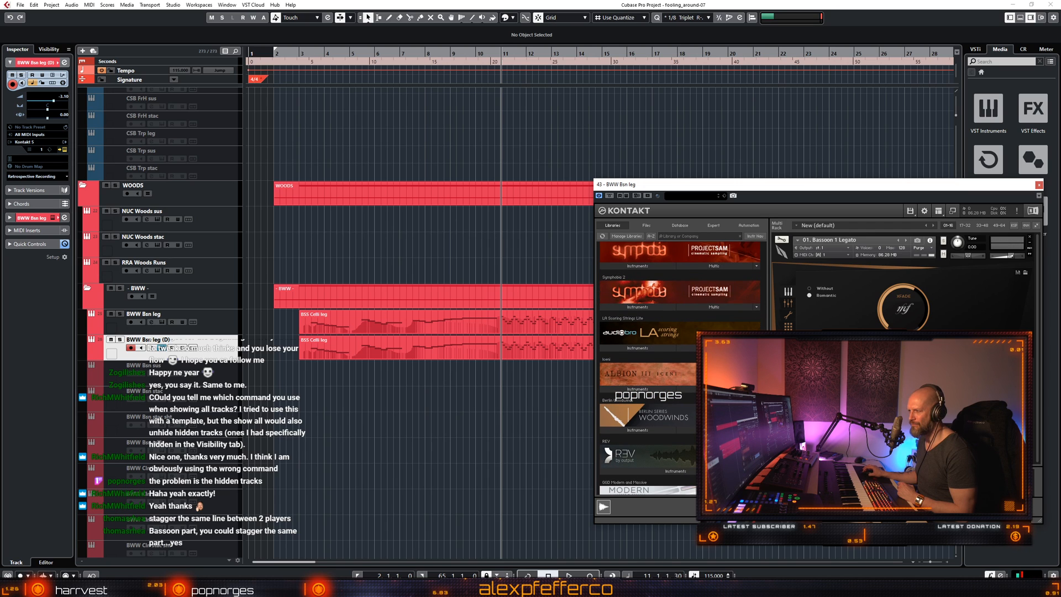
pyautogui.click(637, 429)
pyautogui.scroll(-2, 647, 386)
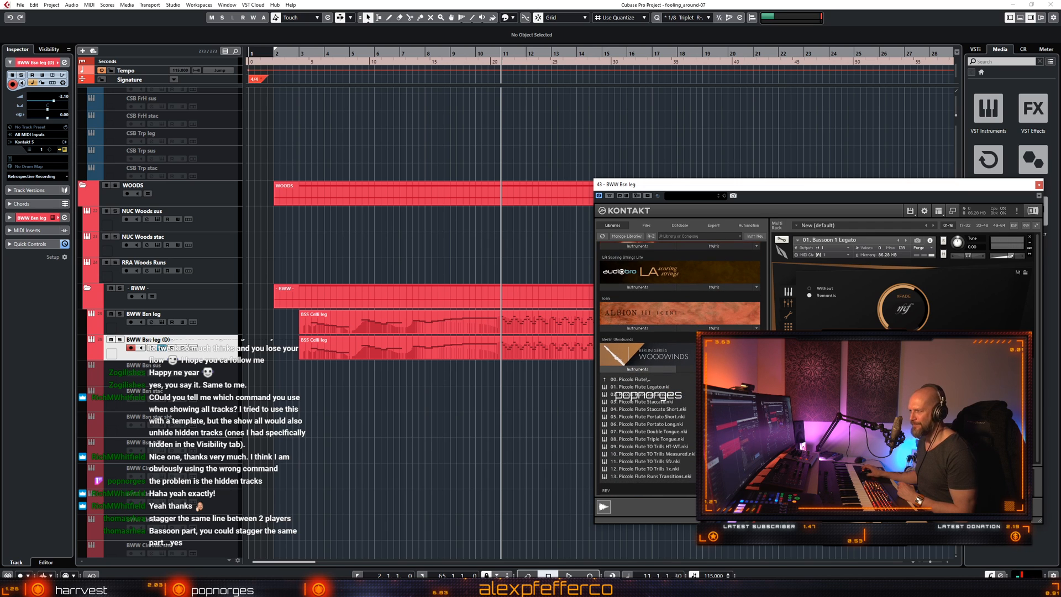
pyautogui.click(652, 379)
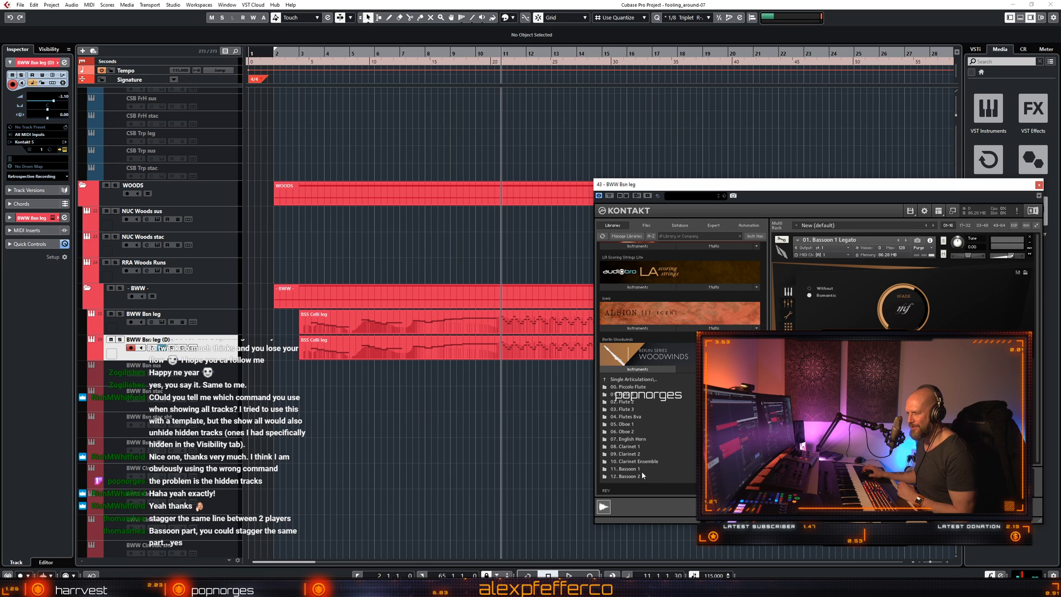
pyautogui.doubleClick(627, 476)
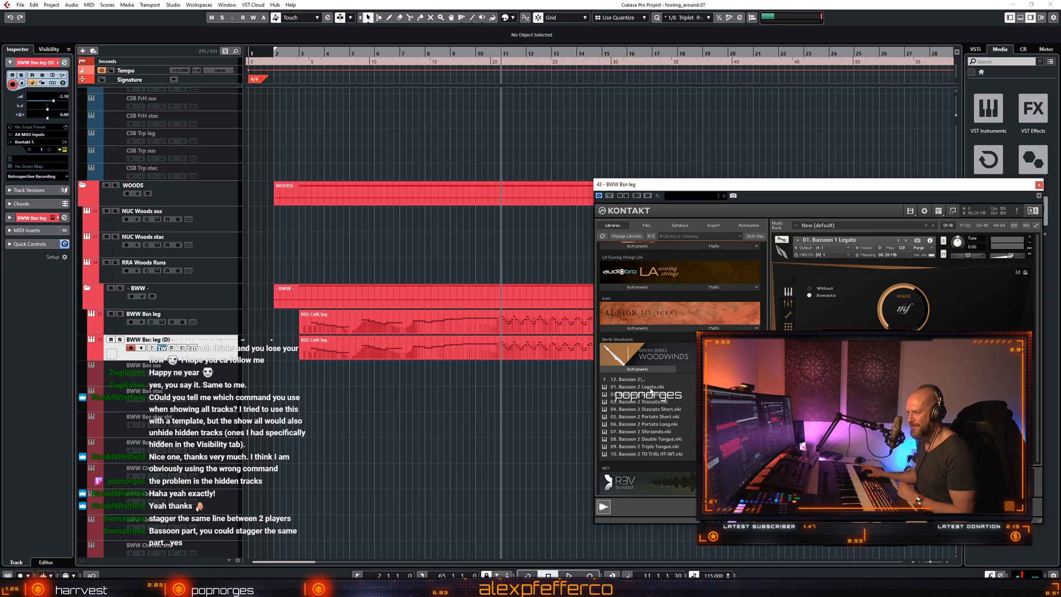
pyautogui.click(641, 387)
pyautogui.moveTo(834, 277); pyautogui.dragTo(835, 278)
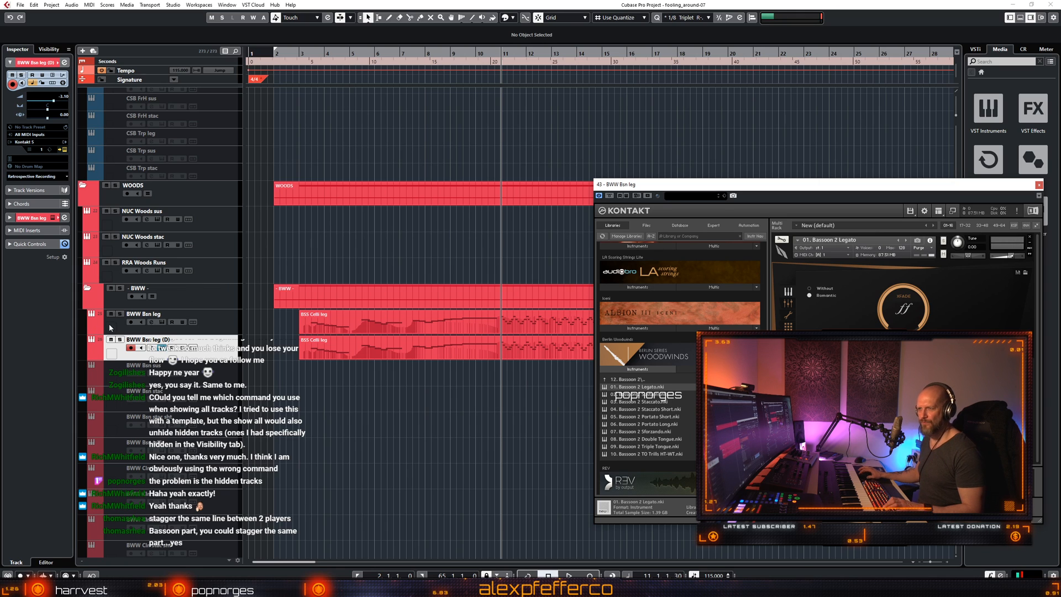
# Solo both bassoon legato tracks, close the instrument window and listen to them together from bar 11.
pyautogui.click(119, 339)
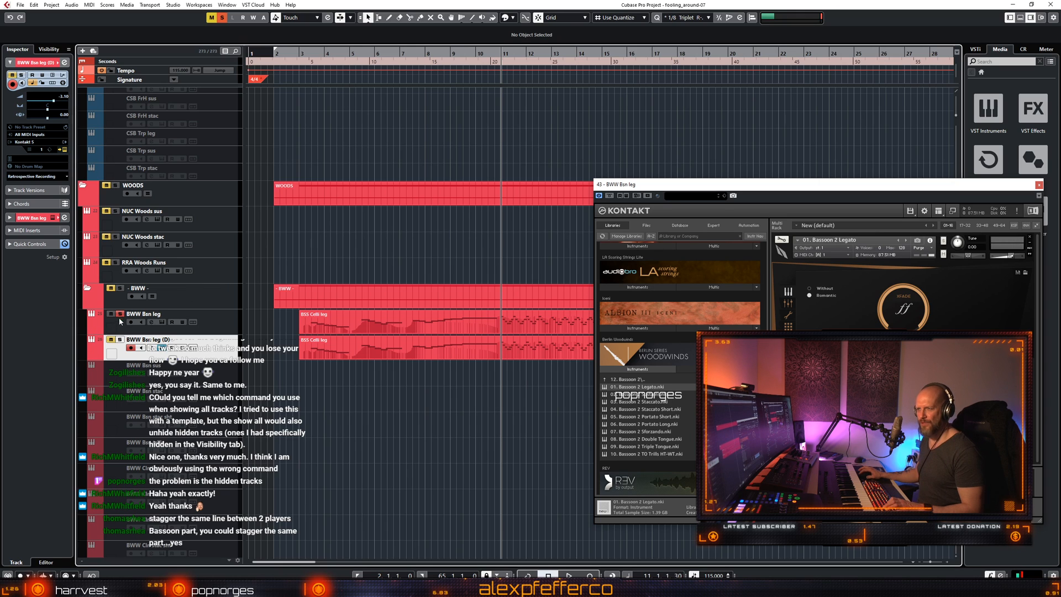
pyautogui.click(1038, 186)
pyautogui.press('space')
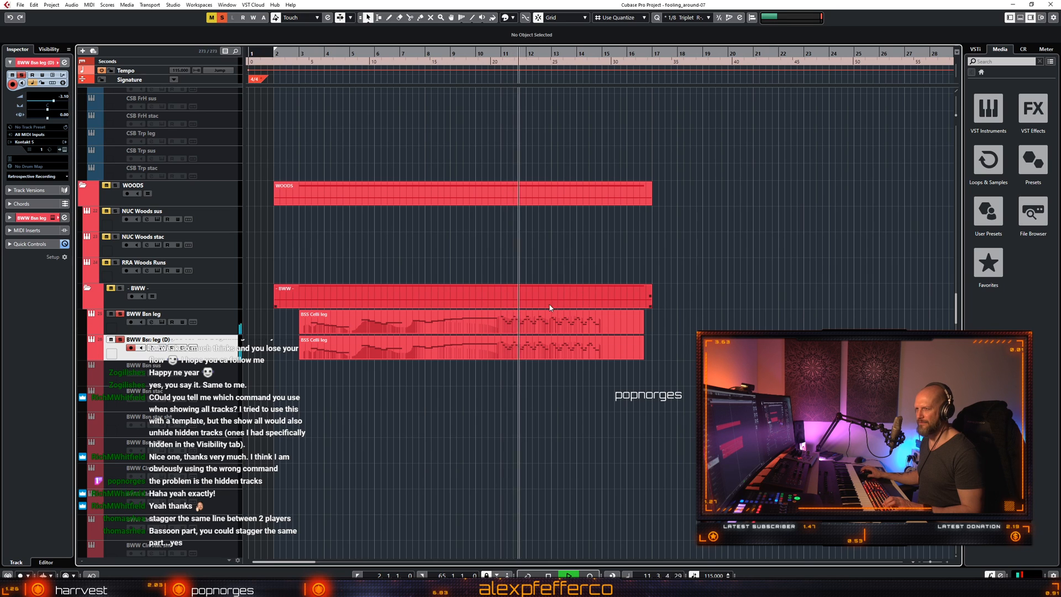
pyautogui.click(809, 279)
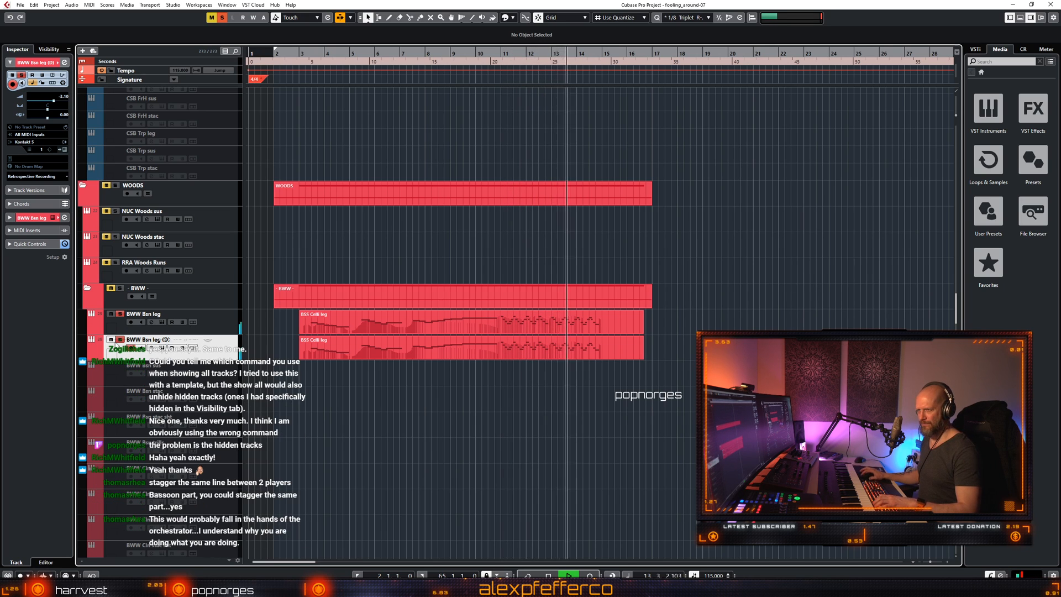
pyautogui.click(498, 52)
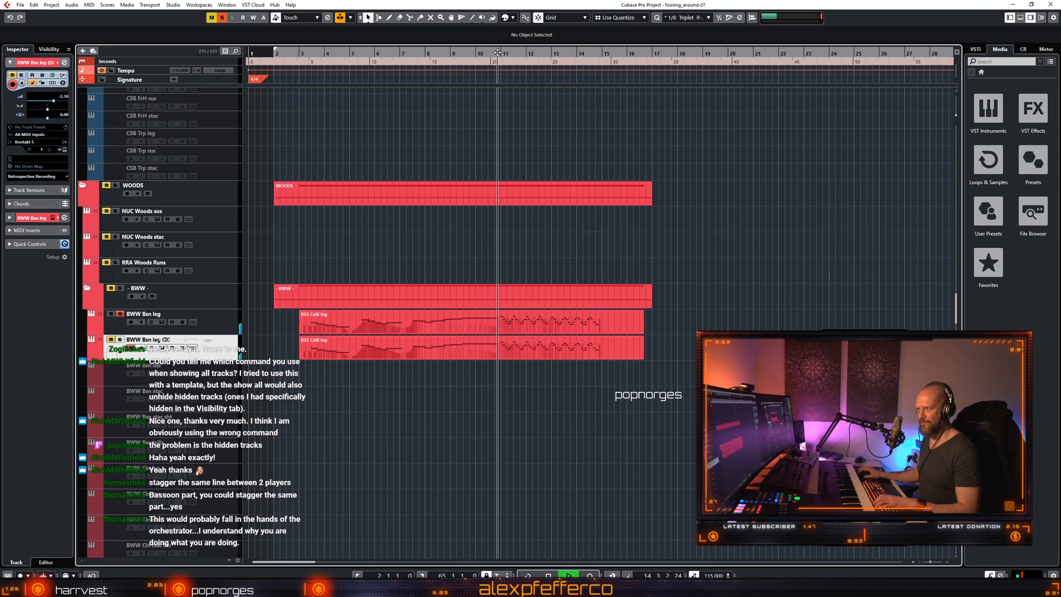
# Compare the original and duplicated bassoon tracks by soloing each one, clear the solos and stop playback.
pyautogui.click(120, 340)
pyautogui.click(120, 314)
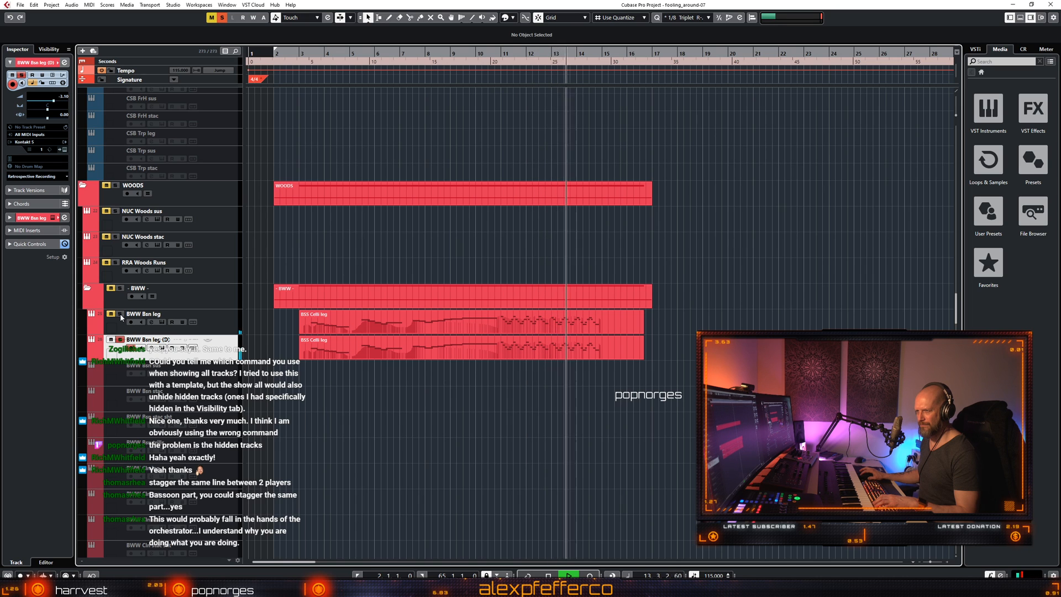
pyautogui.click(120, 340)
pyautogui.press('space')
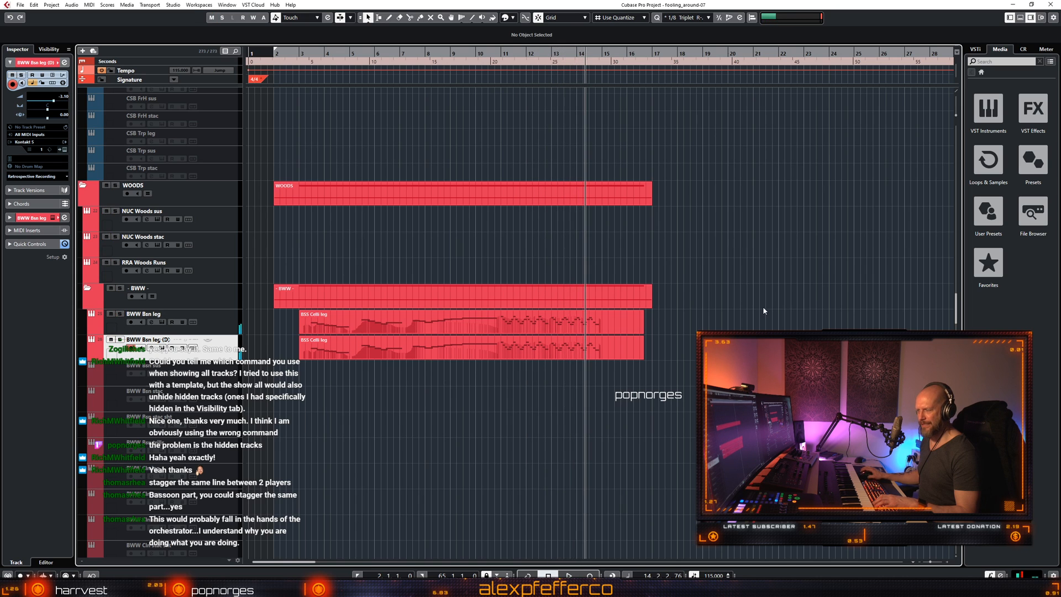
# Look through the instrument and group channels in the MixConsole around the bassoon tracks, and return to the project.
pyautogui.press('F3')
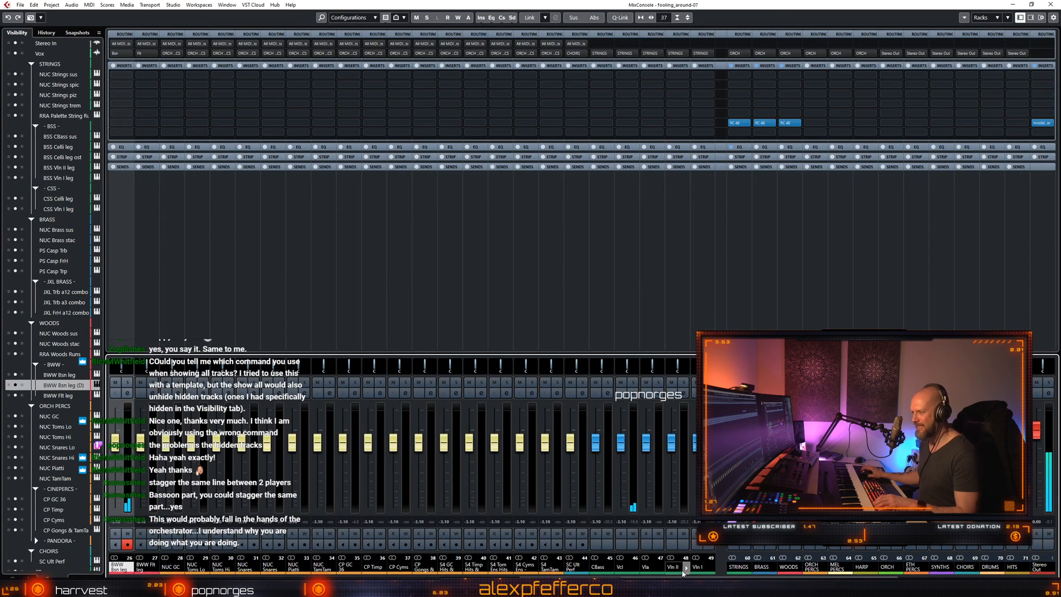
pyautogui.hscroll(5, 402, 299)
pyautogui.hscroll(5, 402, 299)
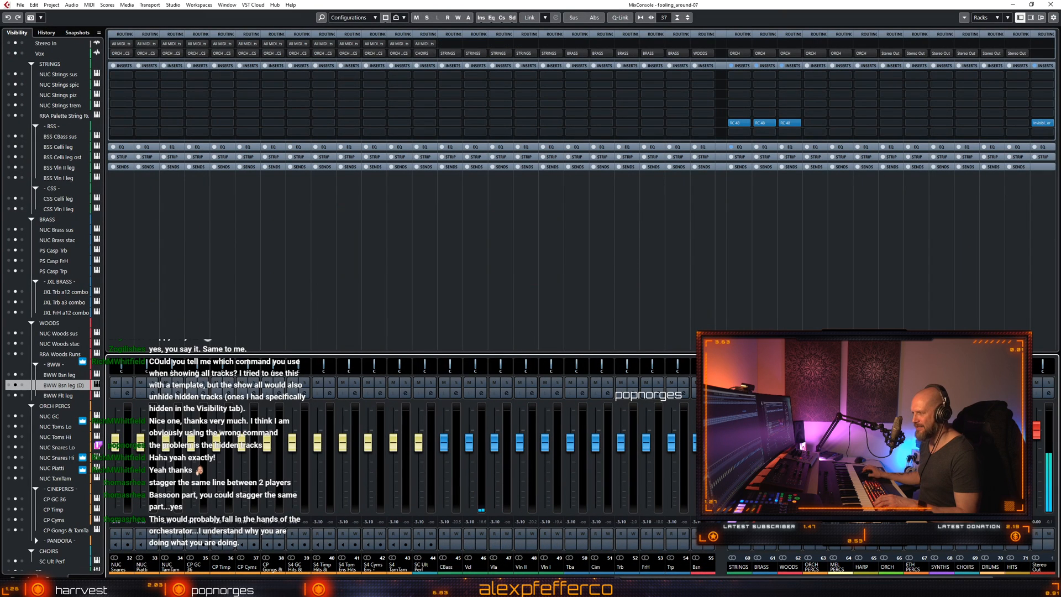
pyautogui.hscroll(-10, 403, 299)
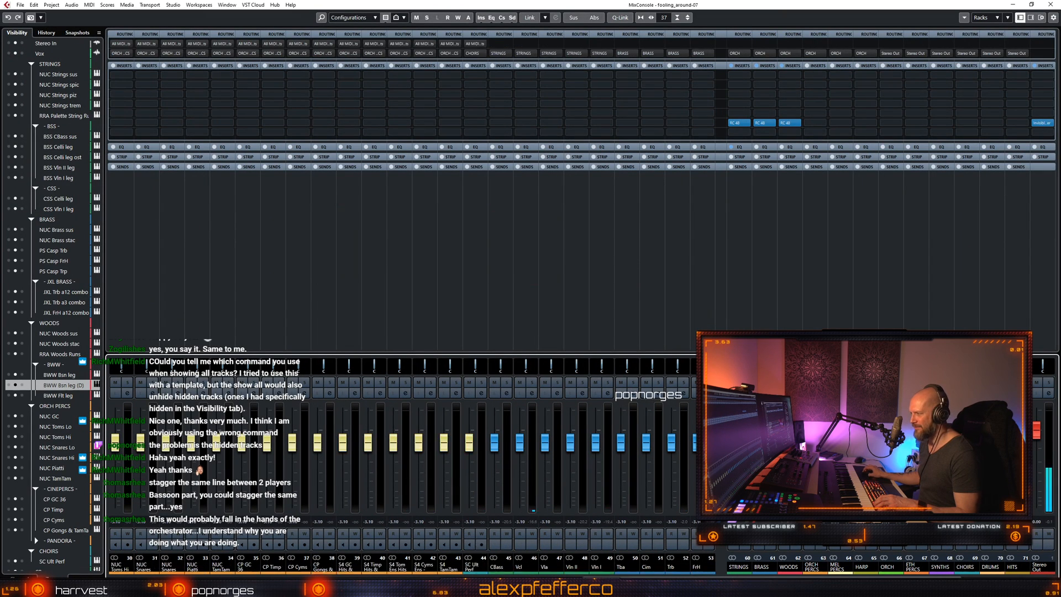
pyautogui.click(475, 260)
pyautogui.hscroll(-1, 402, 299)
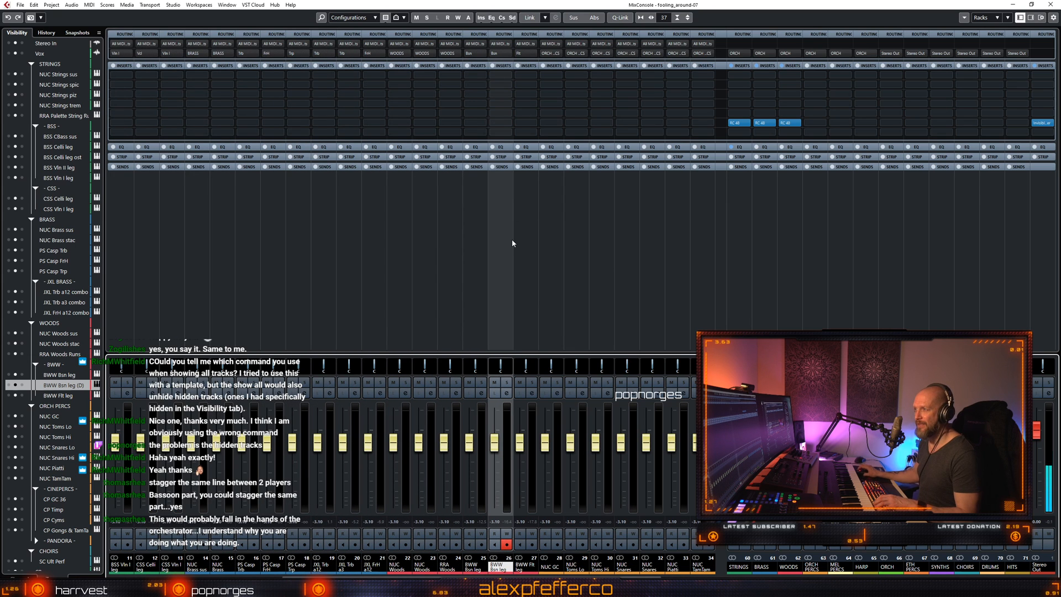
pyautogui.press('F3')
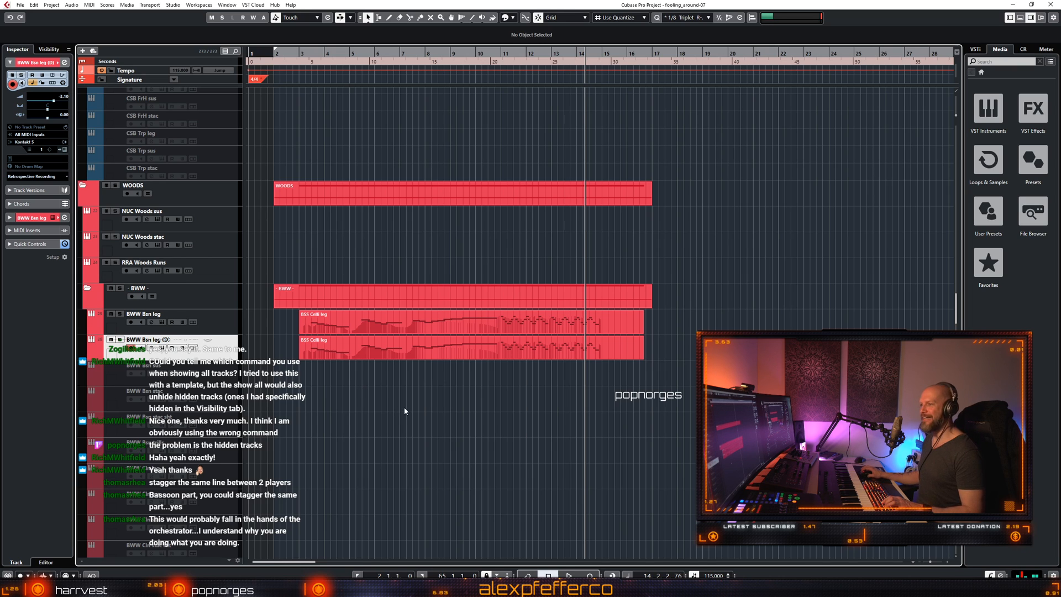
# Play the arrangement from just before bar 11 and look over the brass, percussion and woodwind tracks.
pyautogui.click(495, 51)
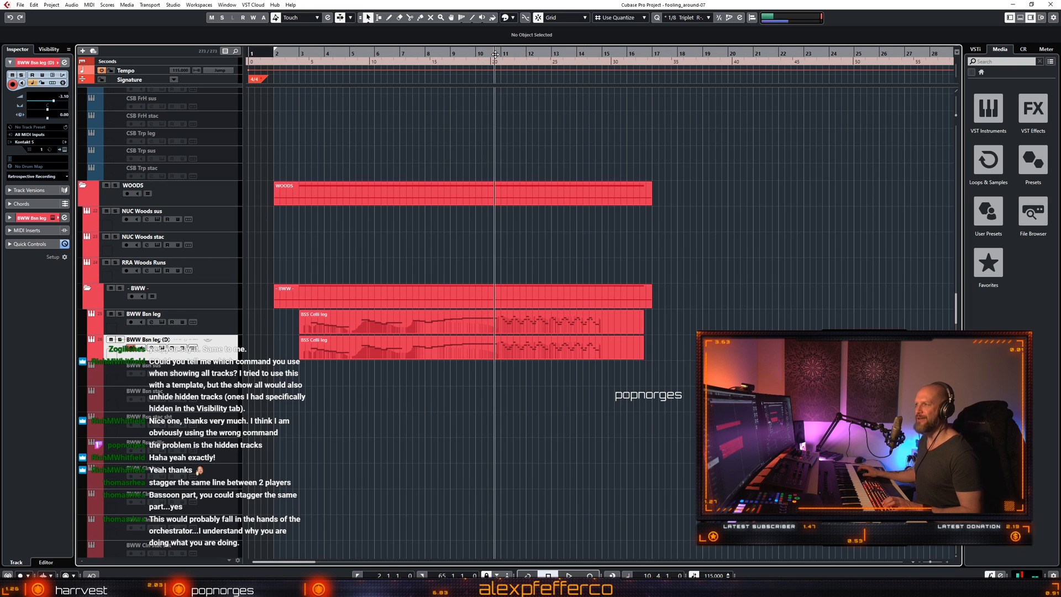
pyautogui.scroll(6, 629, 158)
pyautogui.scroll(10, 642, 204)
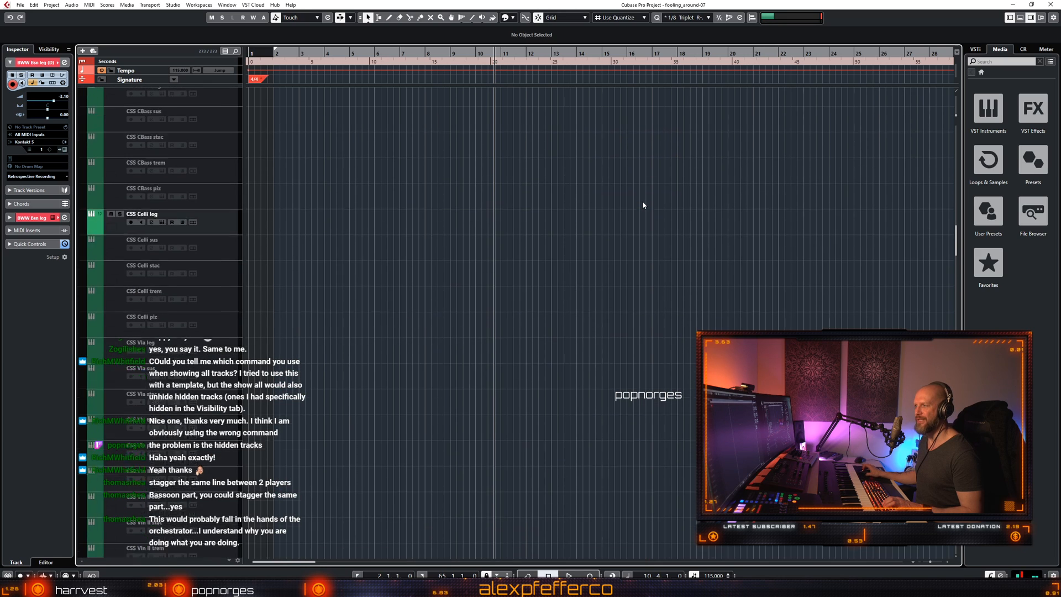
pyautogui.scroll(10, 642, 205)
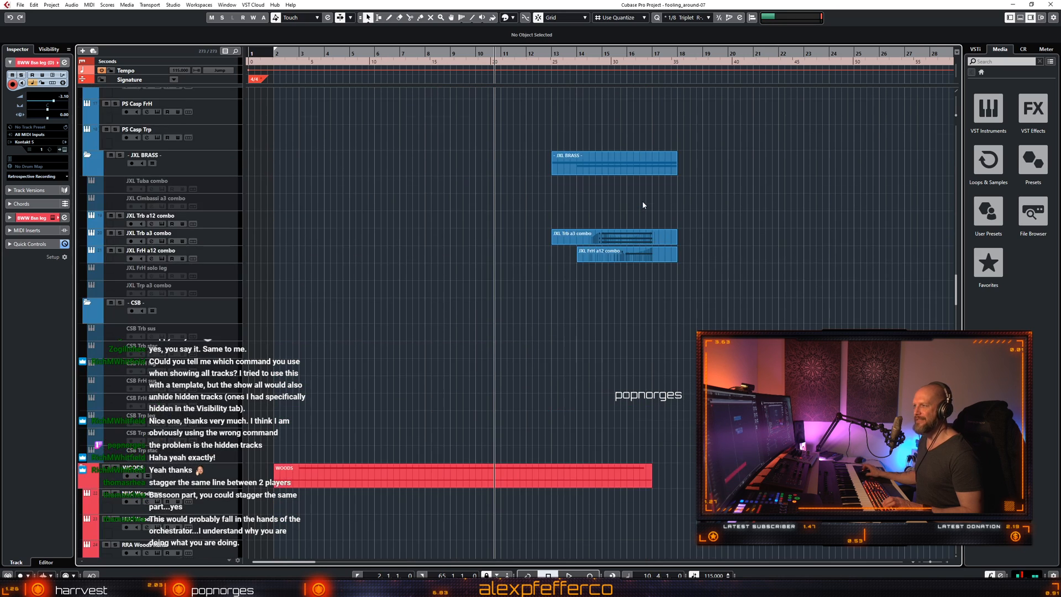
pyautogui.press('space')
pyautogui.scroll(12, 611, 290)
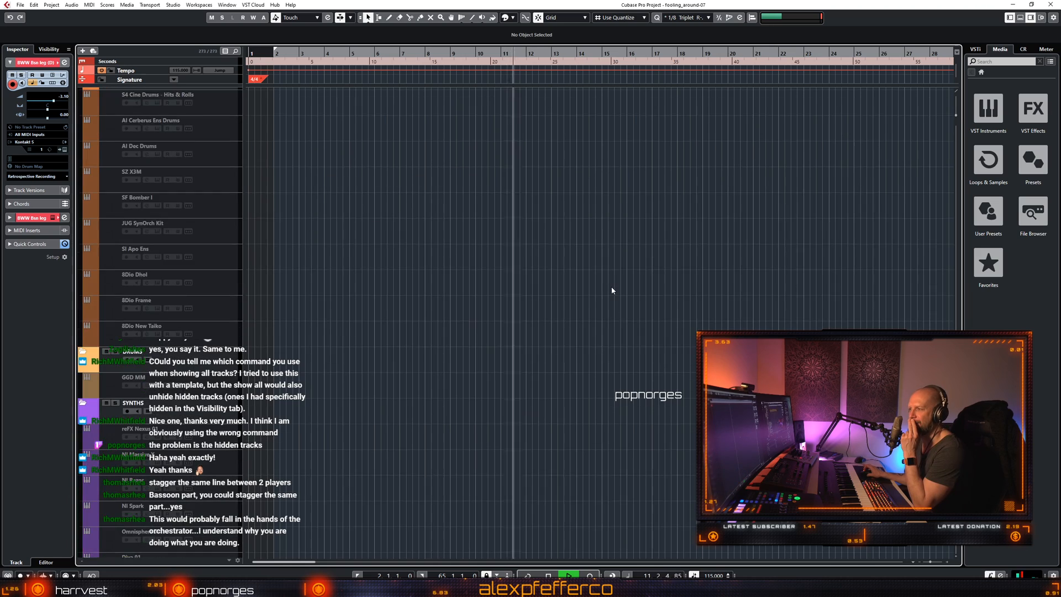
pyautogui.scroll(-20, 612, 290)
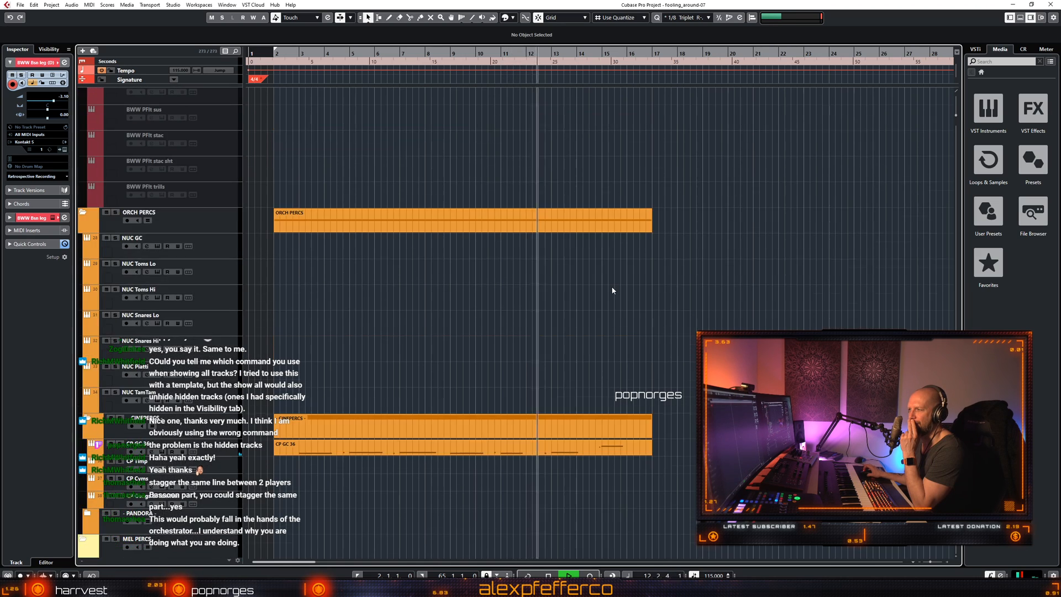
pyautogui.scroll(-6, 612, 291)
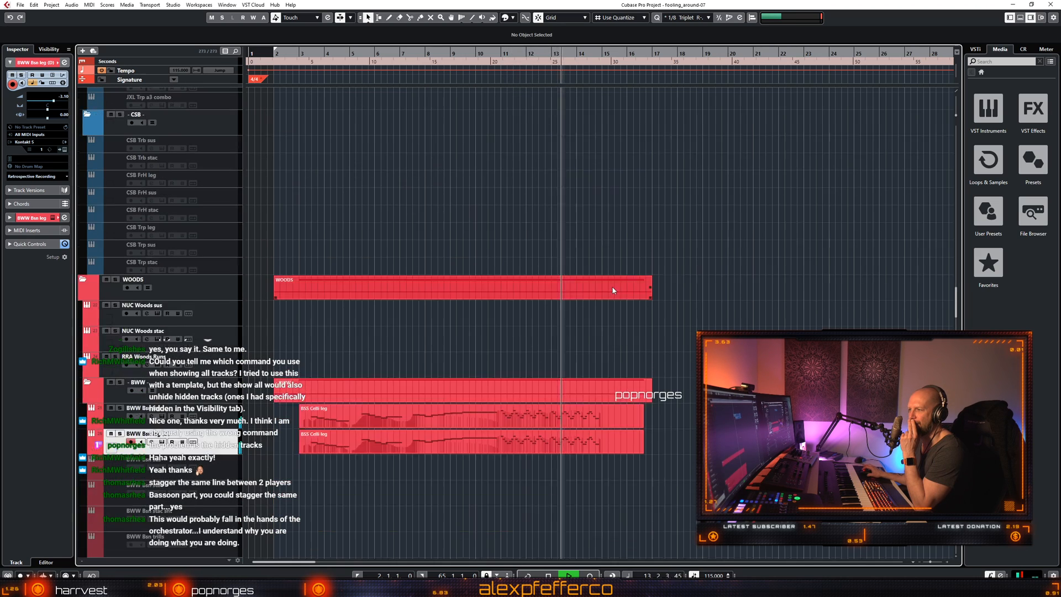
# Mute the duplicated and the original bassoon legato track in turn during playback, and restart playback from just before bar 11.
pyautogui.click(110, 339)
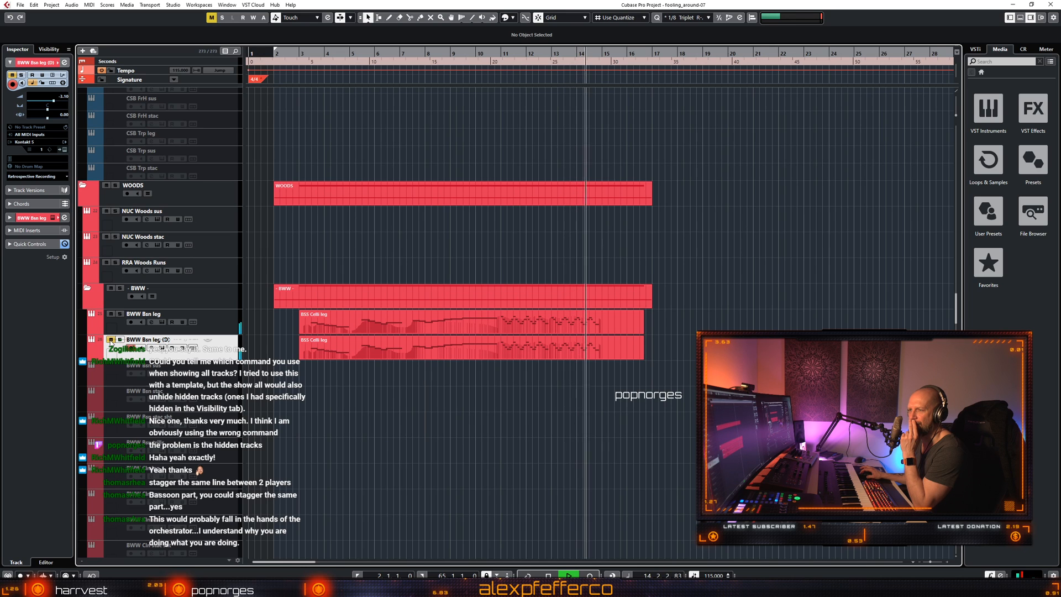
pyautogui.click(111, 314)
pyautogui.click(111, 314)
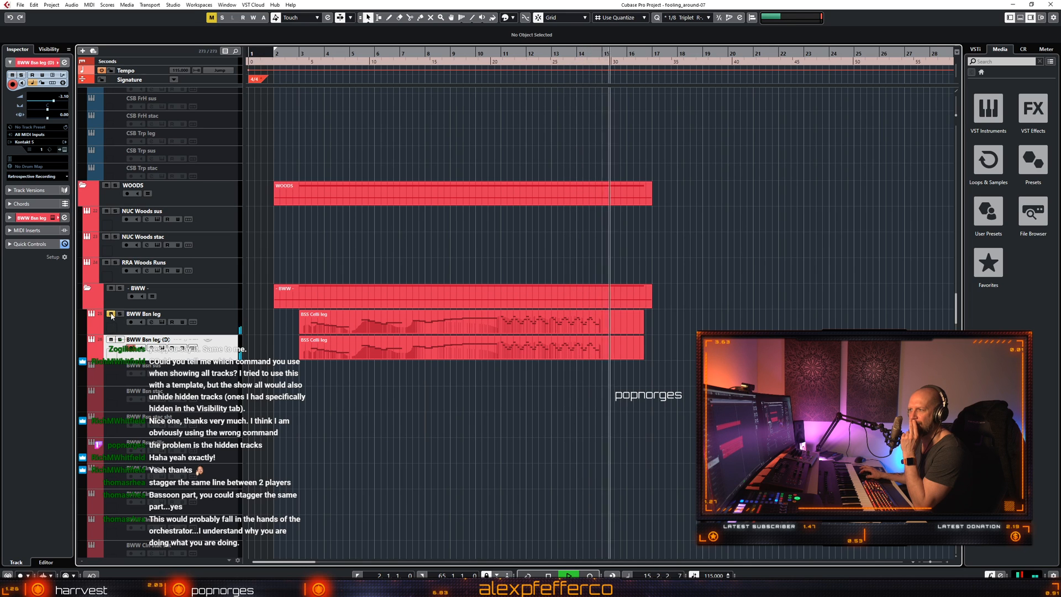
pyautogui.press('space')
pyautogui.click(491, 53)
pyautogui.press('space')
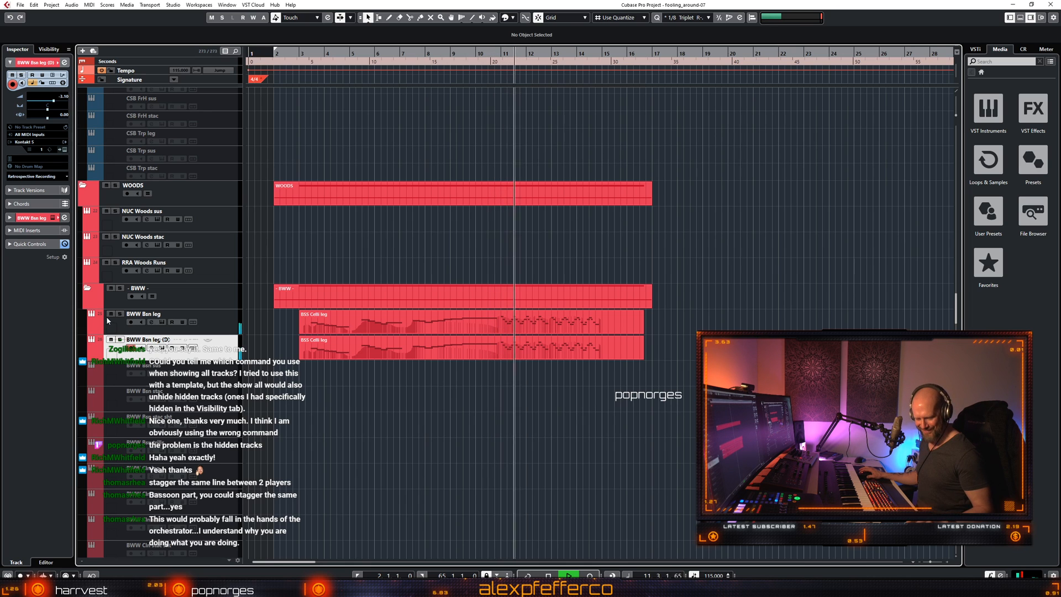
# Show only the tracks that contain parts and compare the two bassoon tracks once more by toggling their mutes.
pyautogui.hotkey('alt', '1')
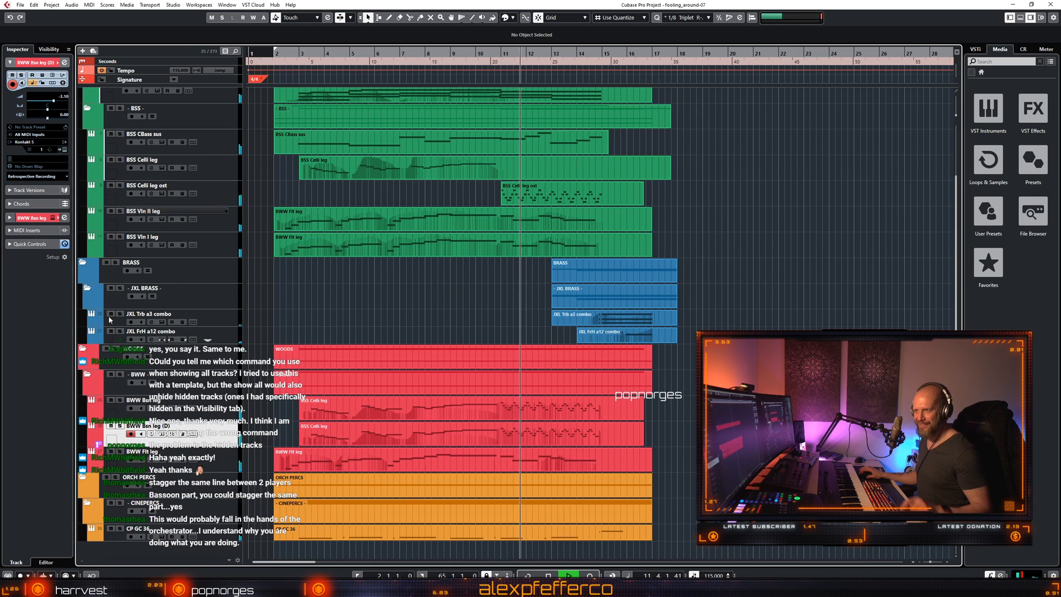
pyautogui.click(111, 400)
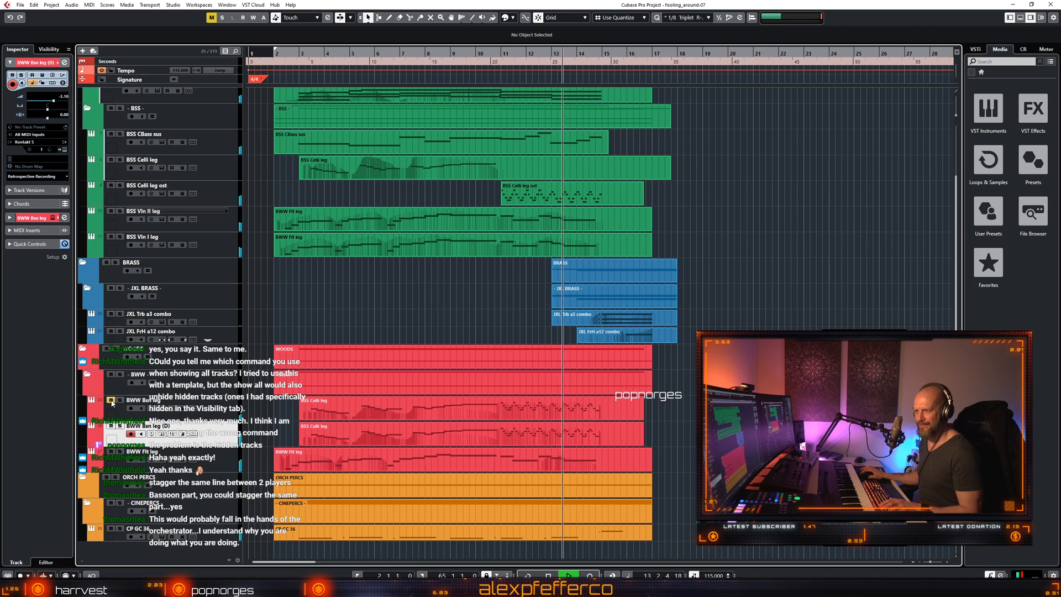
pyautogui.click(111, 427)
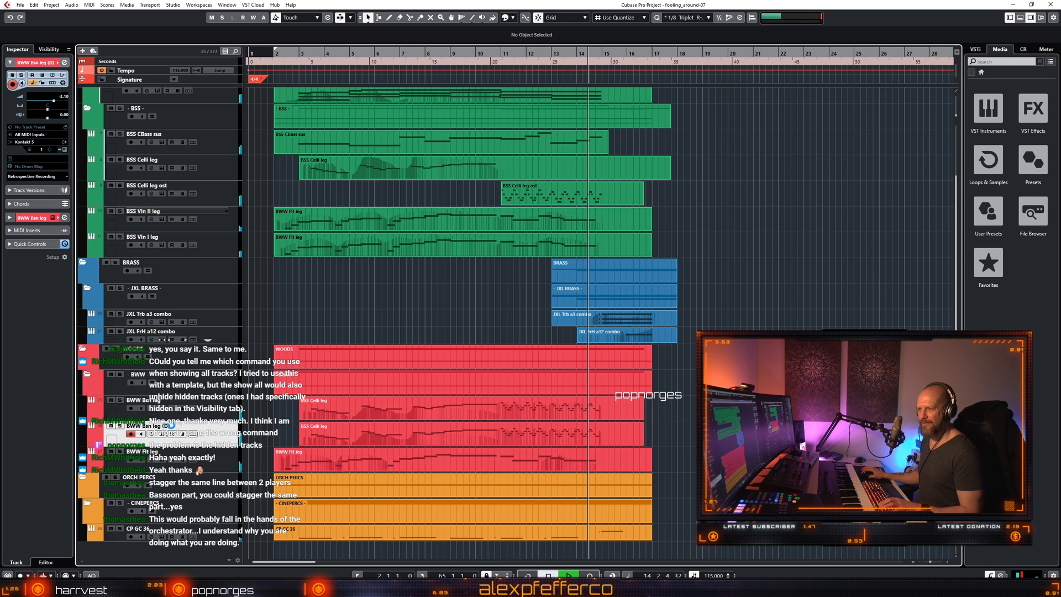
# Rename the duplicated bassoon track as BWW Bsn leg 2.
pyautogui.doubleClick(169, 425)
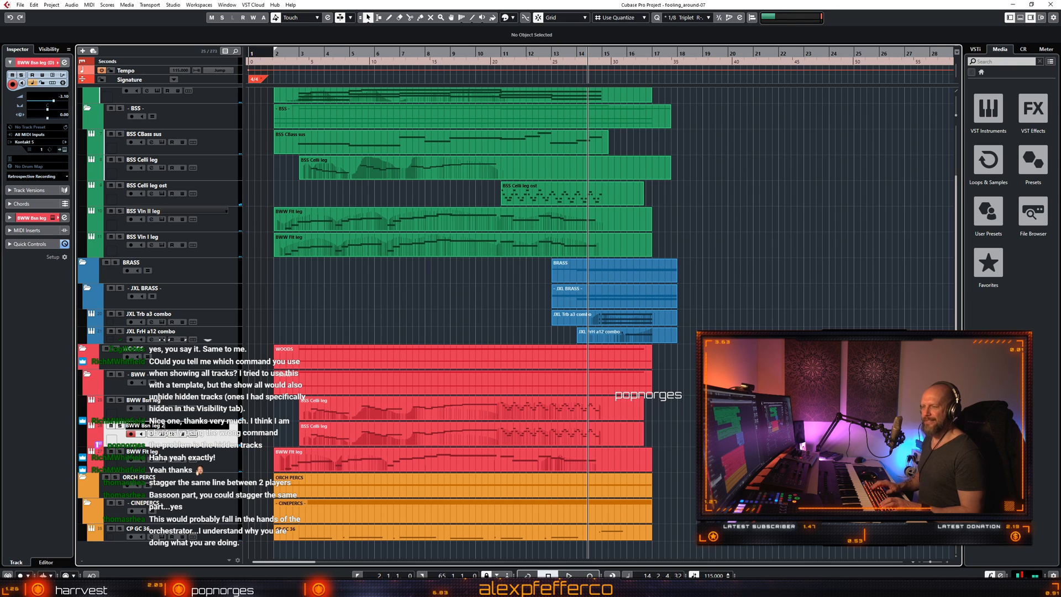
pyautogui.write('2')
pyautogui.press('Return')
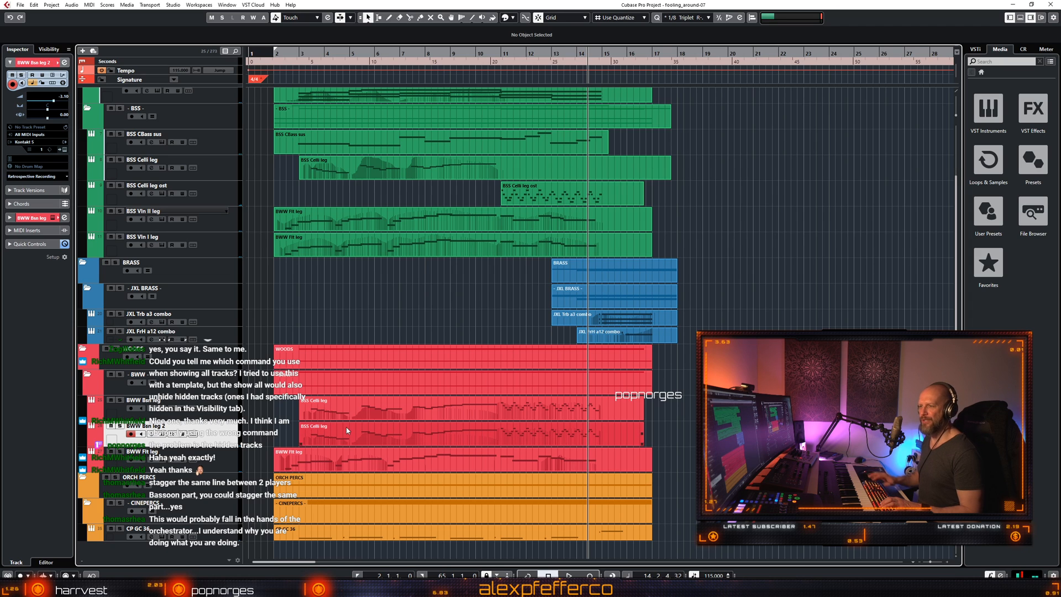
# Rename the duplicated bassoon track as BWW Bsn 2 leg.
pyautogui.doubleClick(168, 425)
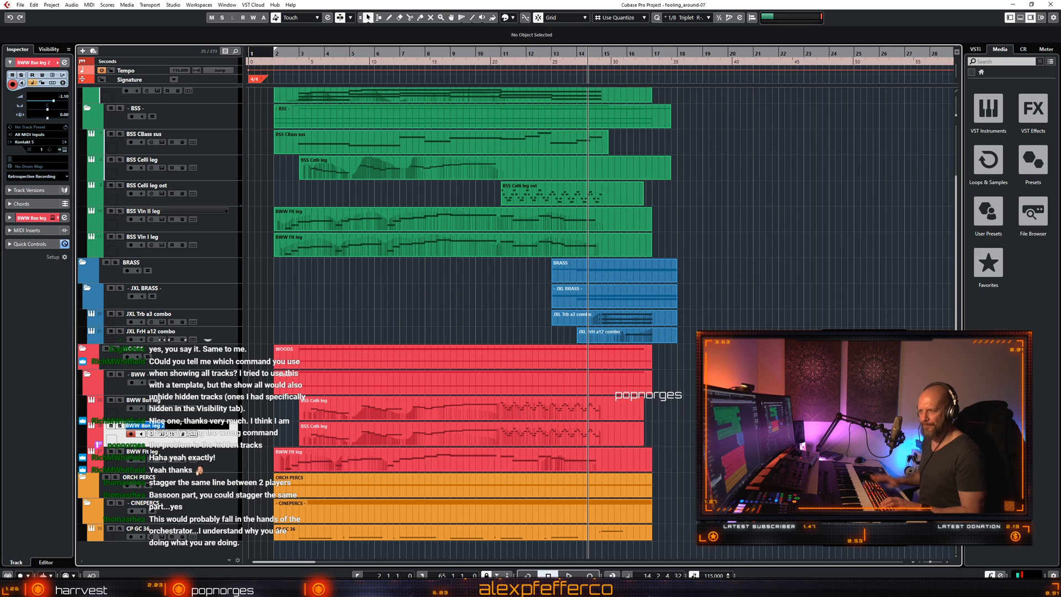
pyautogui.press('BackSpace')
pyautogui.press('BackSpace')
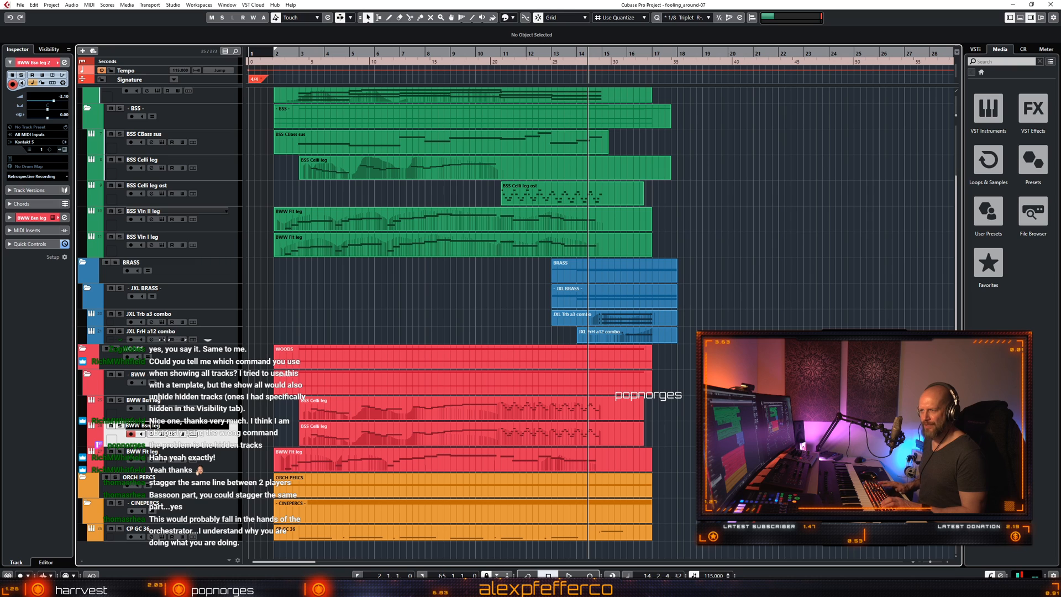
pyautogui.press('Left')
pyautogui.press('Left')
pyautogui.press('Left')
pyautogui.press('Left')
pyautogui.write('2')
pyautogui.press('Return')
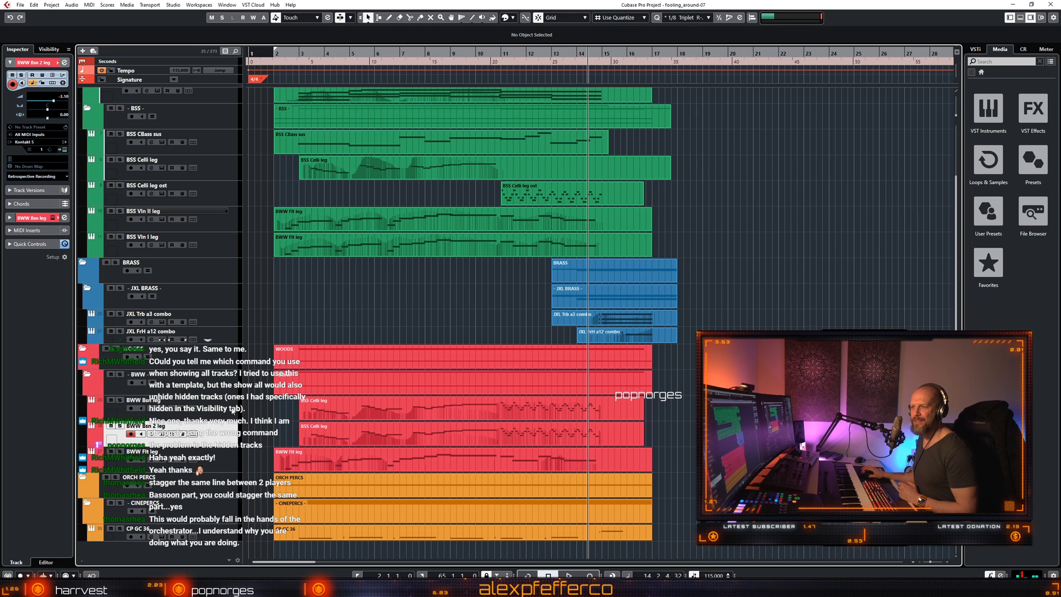
# Select the BWW Bsn leg track, show all tracks of the project again and find the woodwinds.
pyautogui.click(235, 412)
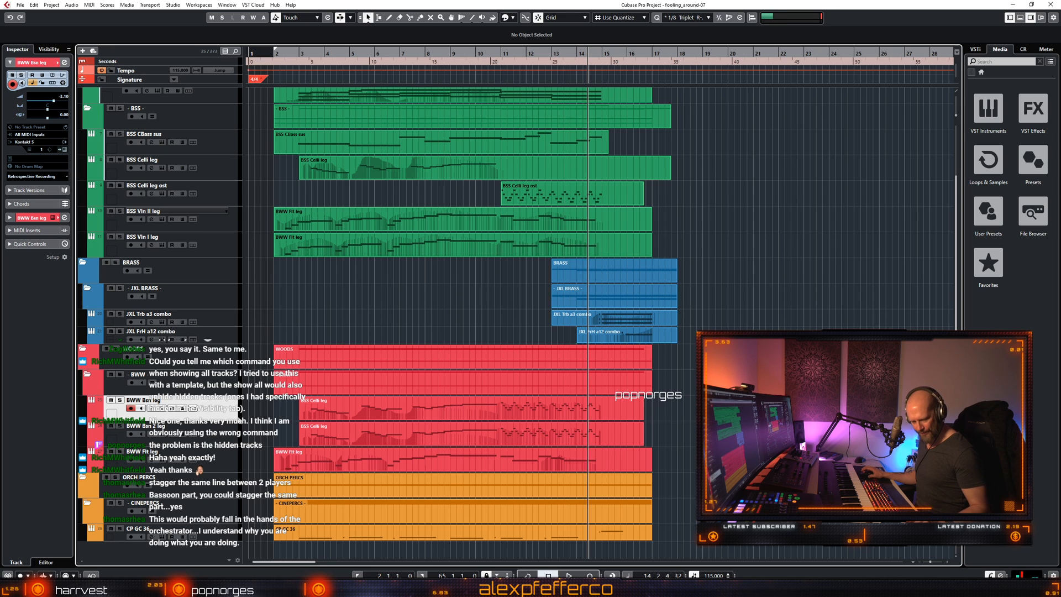
pyautogui.hotkey('ctrl', 'shift', 'h')
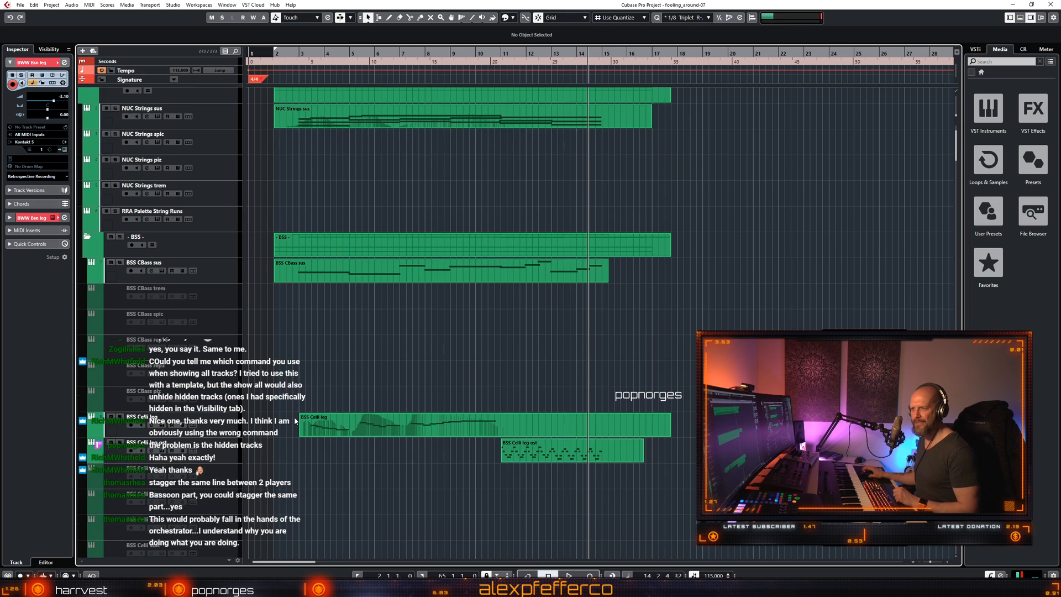
pyautogui.scroll(-5, 297, 419)
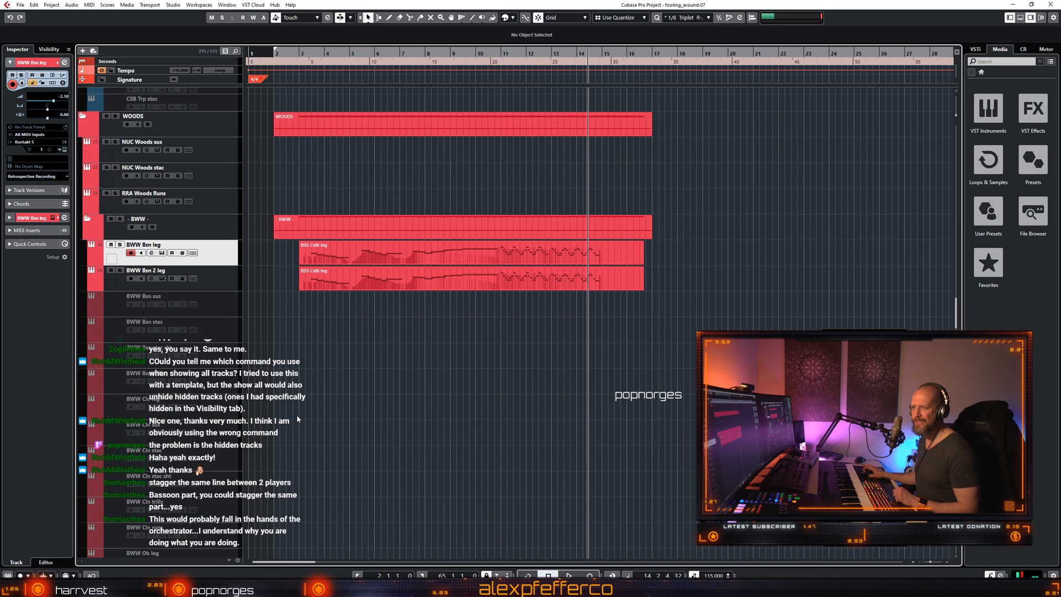
pyautogui.scroll(2, 297, 419)
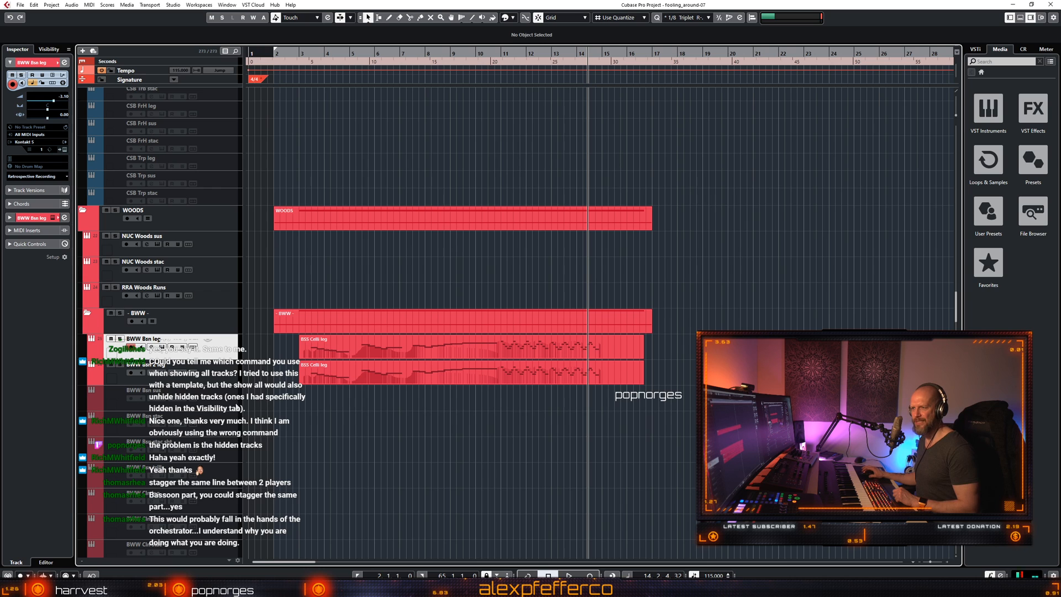
pyautogui.scroll(-2, 286, 423)
pyautogui.scroll(2, 313, 399)
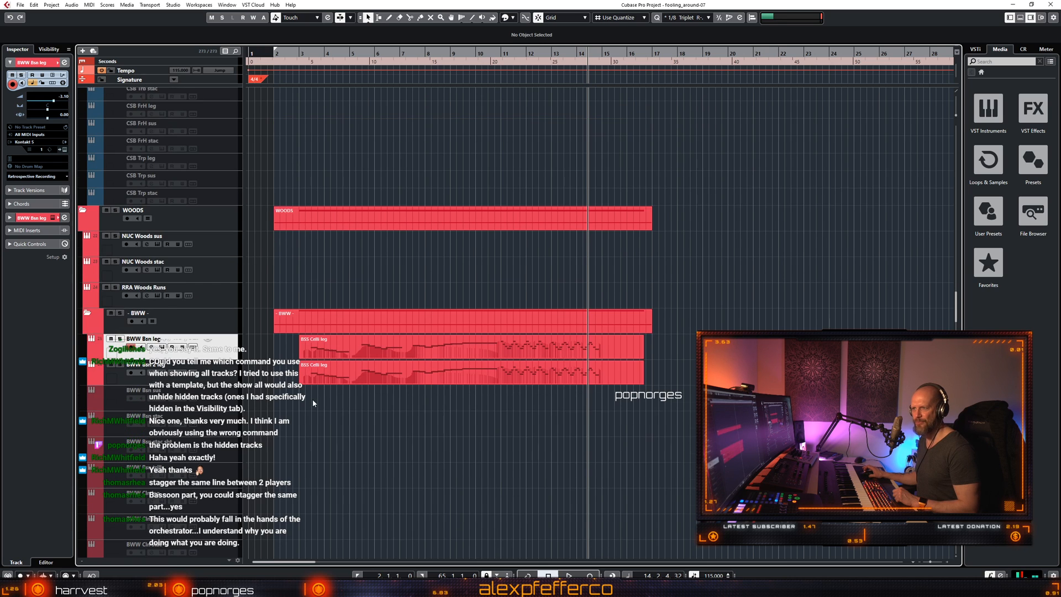
pyautogui.scroll(-1, 313, 399)
pyautogui.scroll(1, 275, 358)
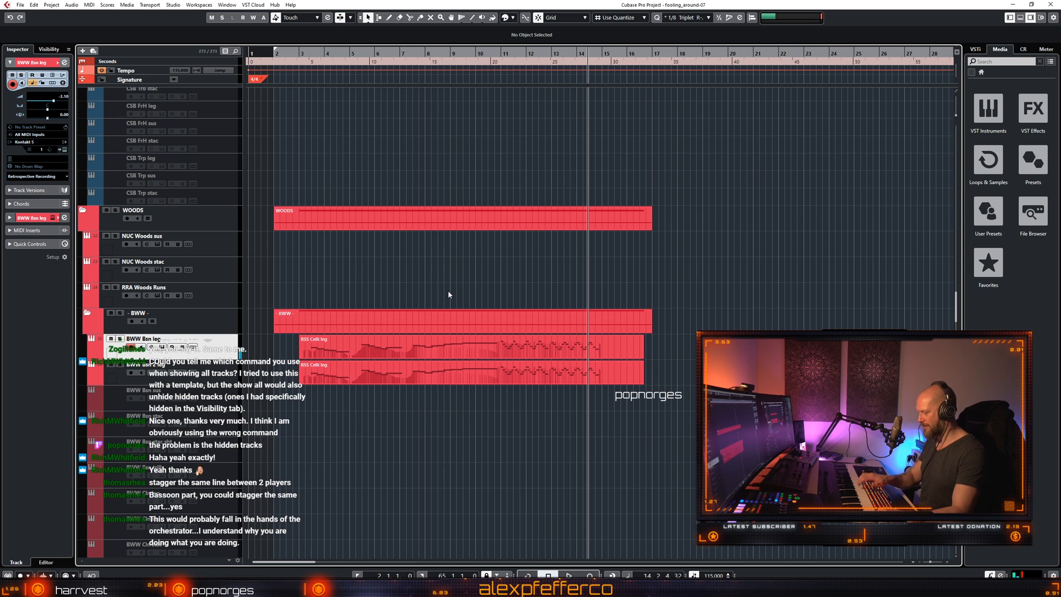
# Mute the Vox track briefly and unmute it again.
pyautogui.scroll(10, 509, 278)
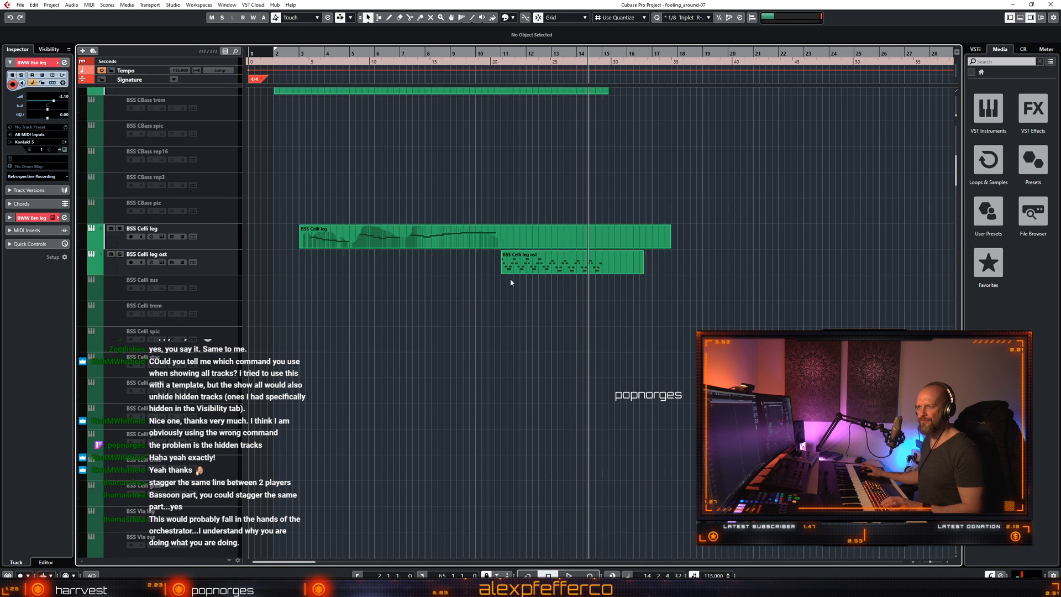
pyautogui.scroll(5, 510, 279)
pyautogui.click(103, 127)
pyautogui.scroll(-15, 453, 276)
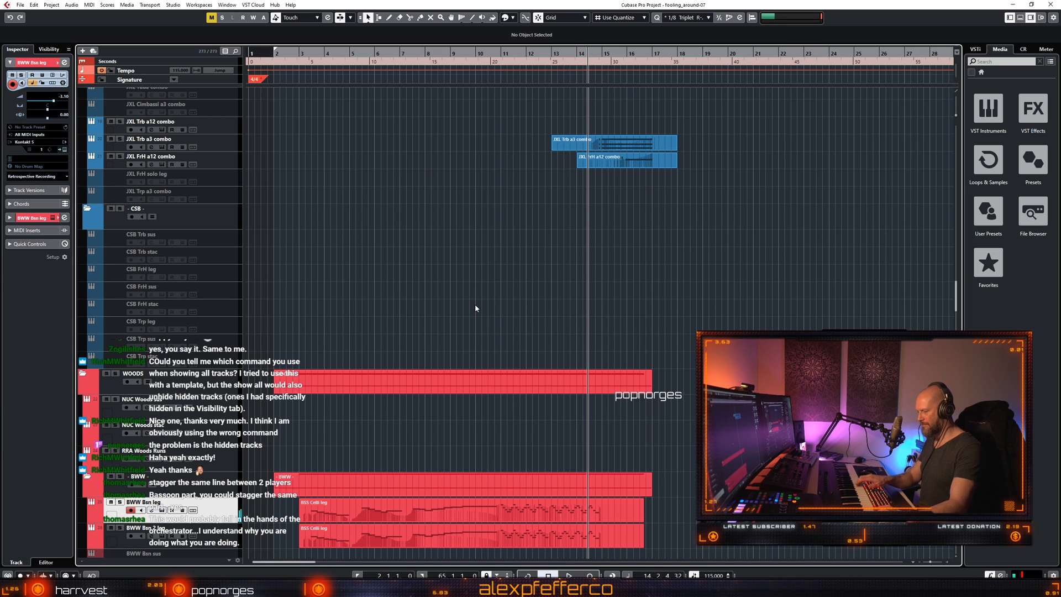
pyautogui.scroll(15, 487, 265)
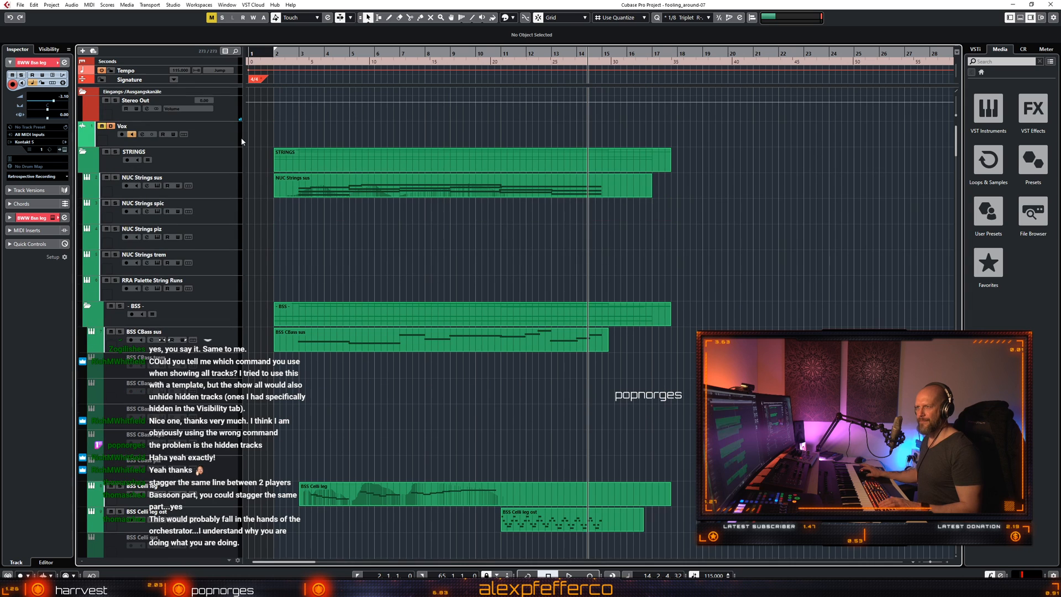
pyautogui.click(101, 126)
# Open the BWW Bsn 2 leg part in the key editor and lower the velocities of the triplet ostinato notes from bar 11 onward.
pyautogui.scroll(-10, 496, 271)
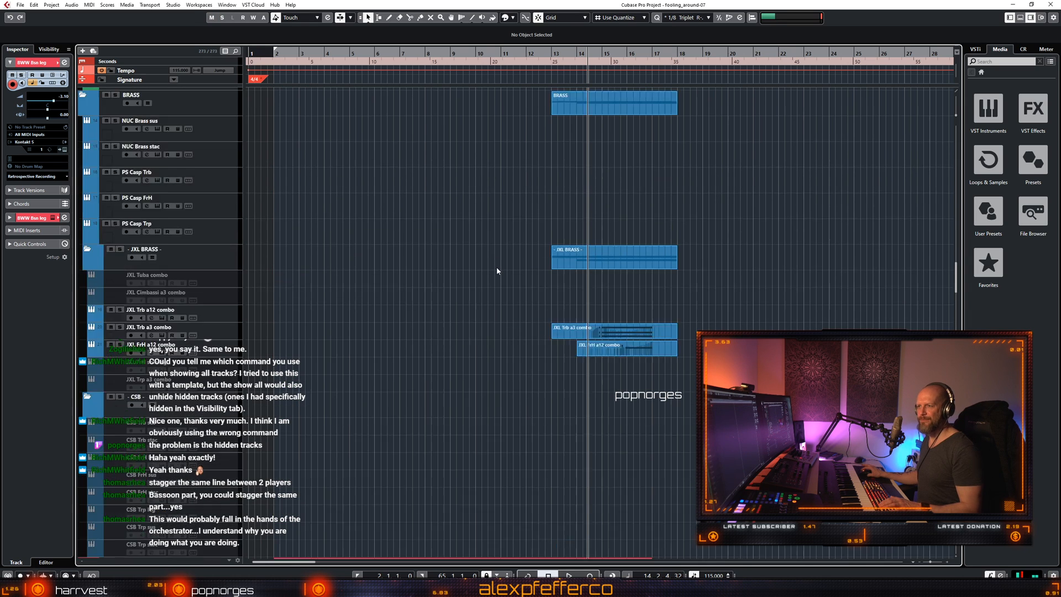
pyautogui.scroll(-8, 496, 271)
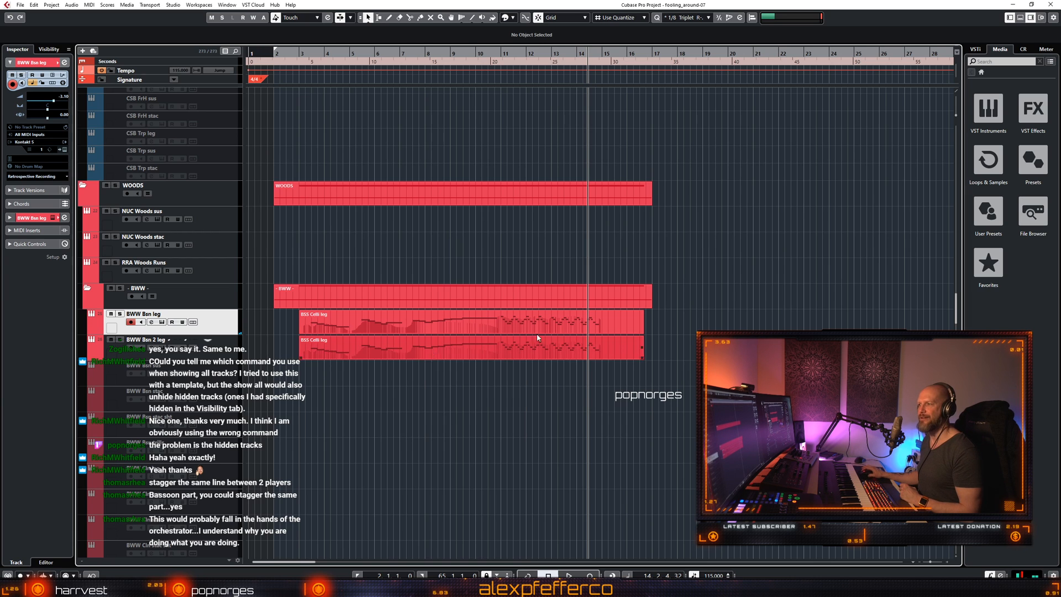
pyautogui.doubleClick(331, 348)
pyautogui.press('h')
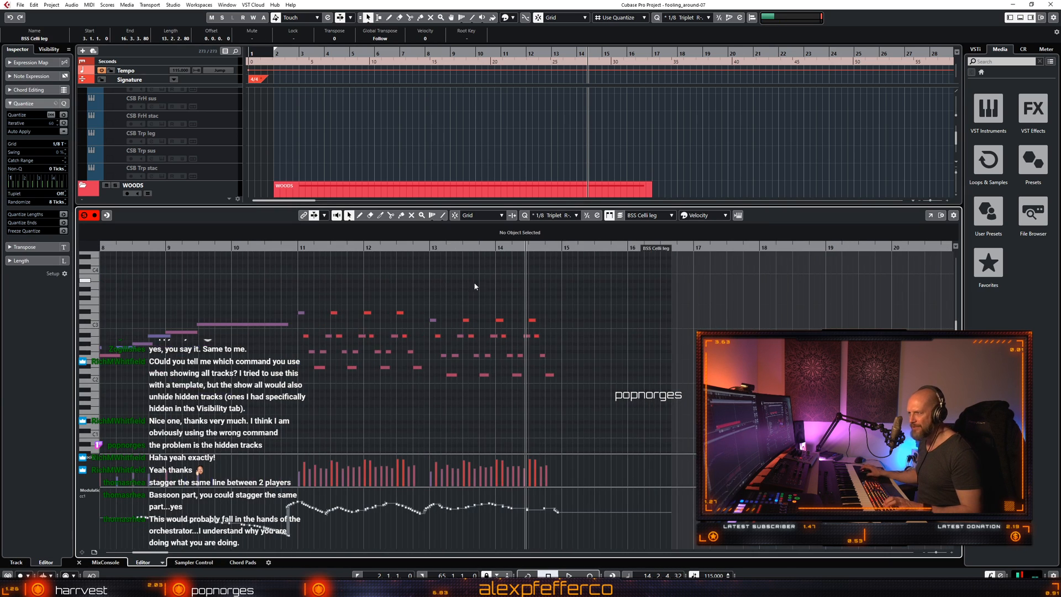
pyautogui.hotkey('ctrl', 'a')
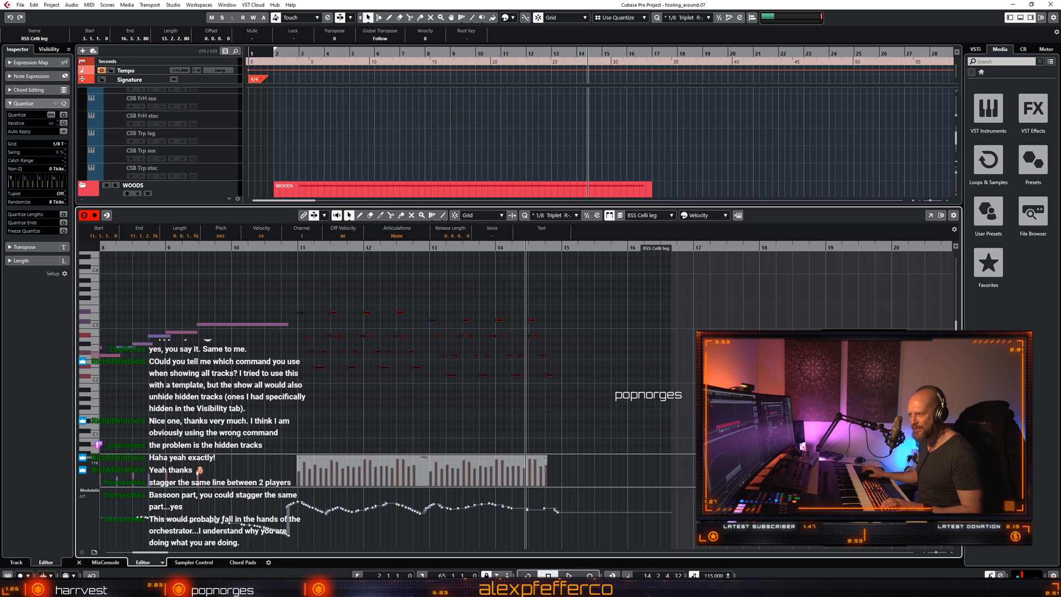
pyautogui.moveTo(369, 458); pyautogui.dragTo(370, 455)
pyautogui.click(370, 451)
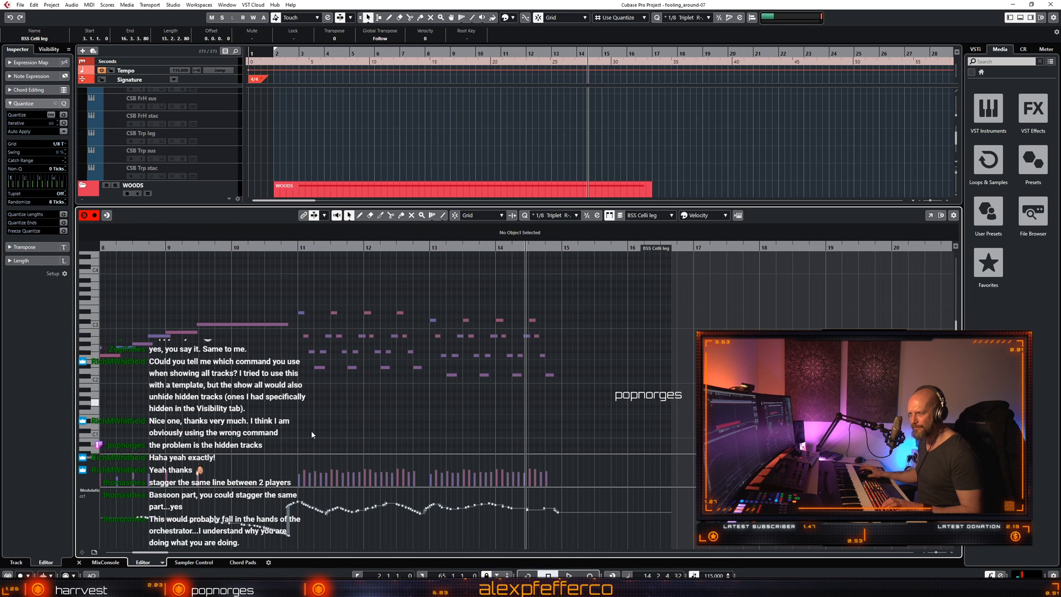
# Audition the second bassoon's ostinato from bar 11 and accent the first notes of bars 11 and 13 with higher velocities.
pyautogui.click(301, 263)
pyautogui.press('space')
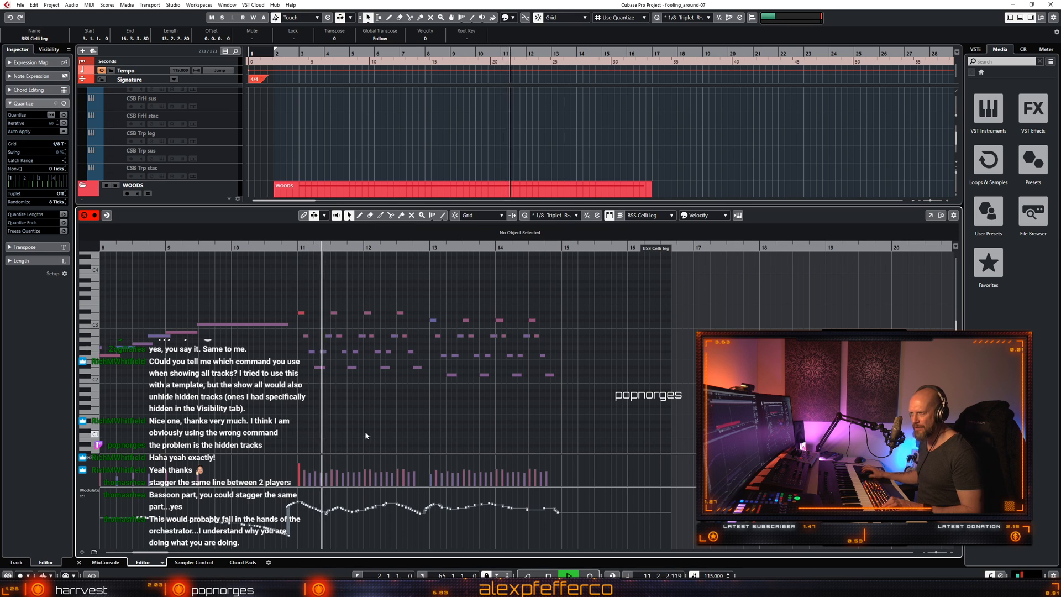
pyautogui.moveTo(299, 299); pyautogui.dragTo(410, 363)
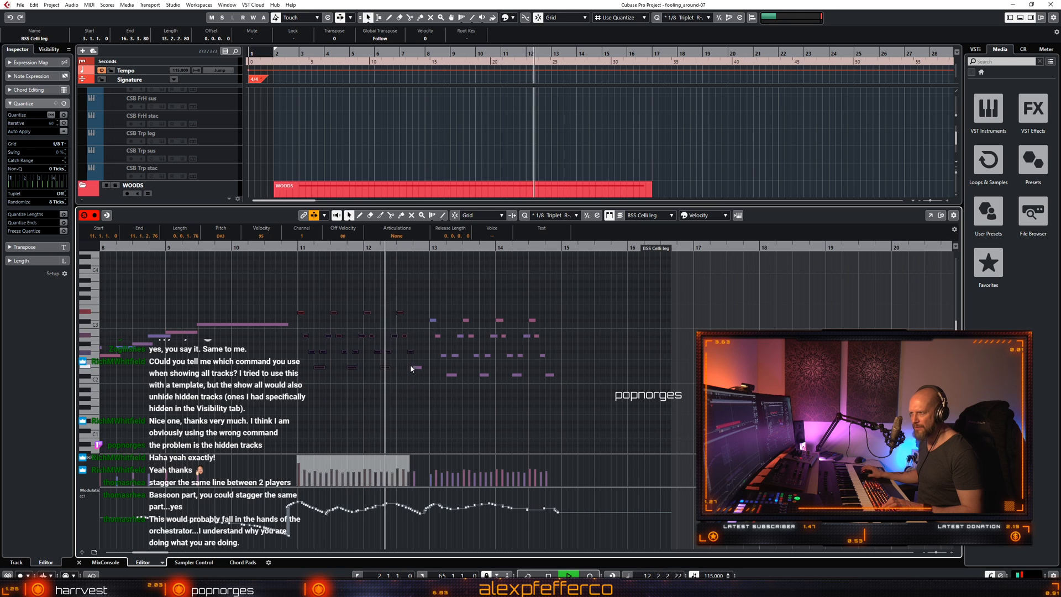
pyautogui.click(432, 393)
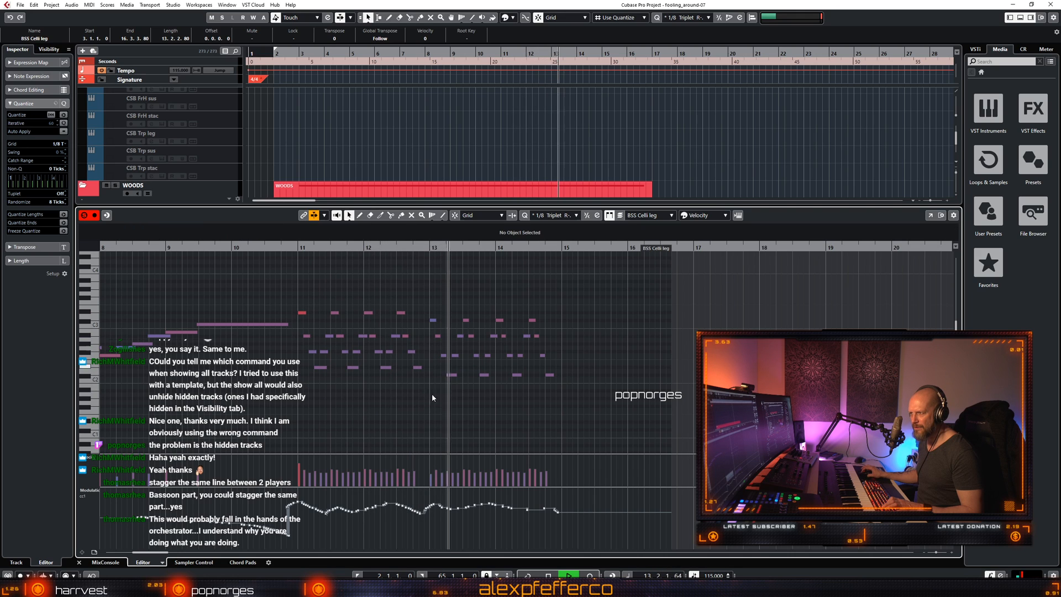
pyautogui.press('space')
pyautogui.click(424, 343)
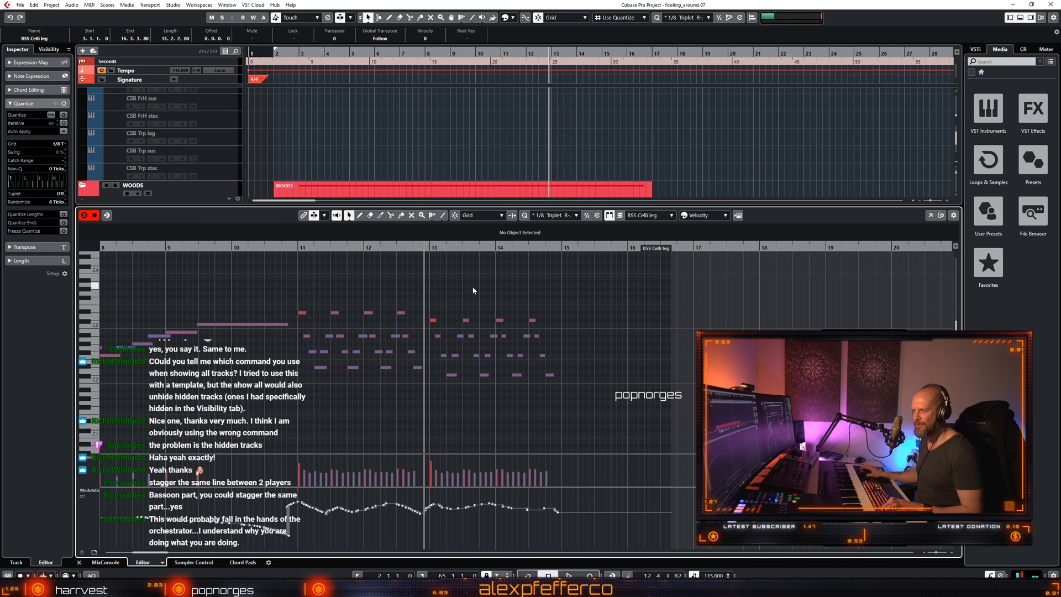
# Close the key editor, play the whole sketch from the start and look through the string, brass and woodwind tracks while listening.
pyautogui.hotkey('ctrl', 'e')
pyautogui.click(485, 351)
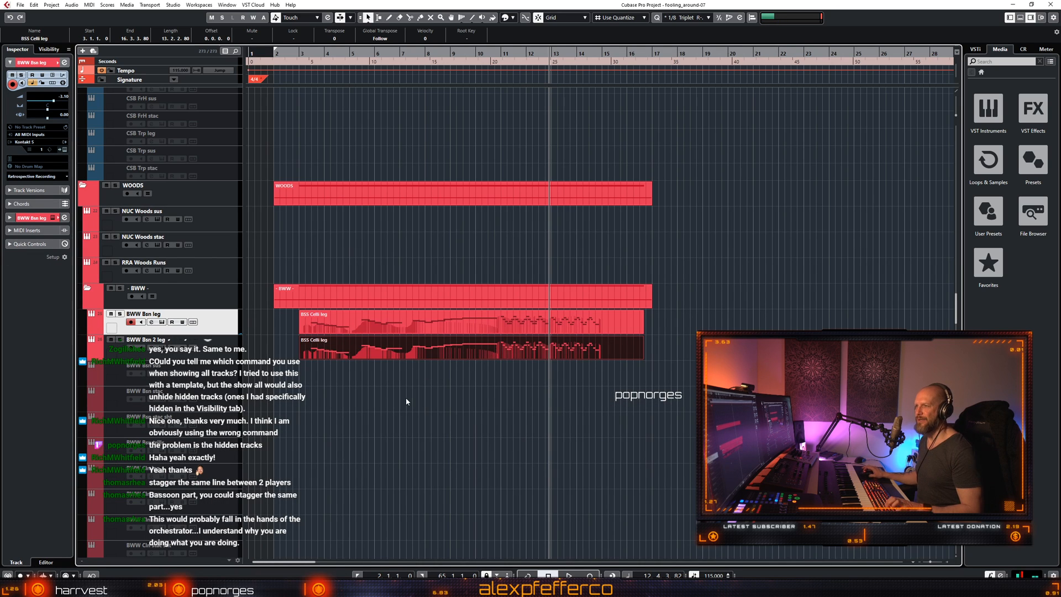
pyautogui.press('KP_1')
pyautogui.press('space')
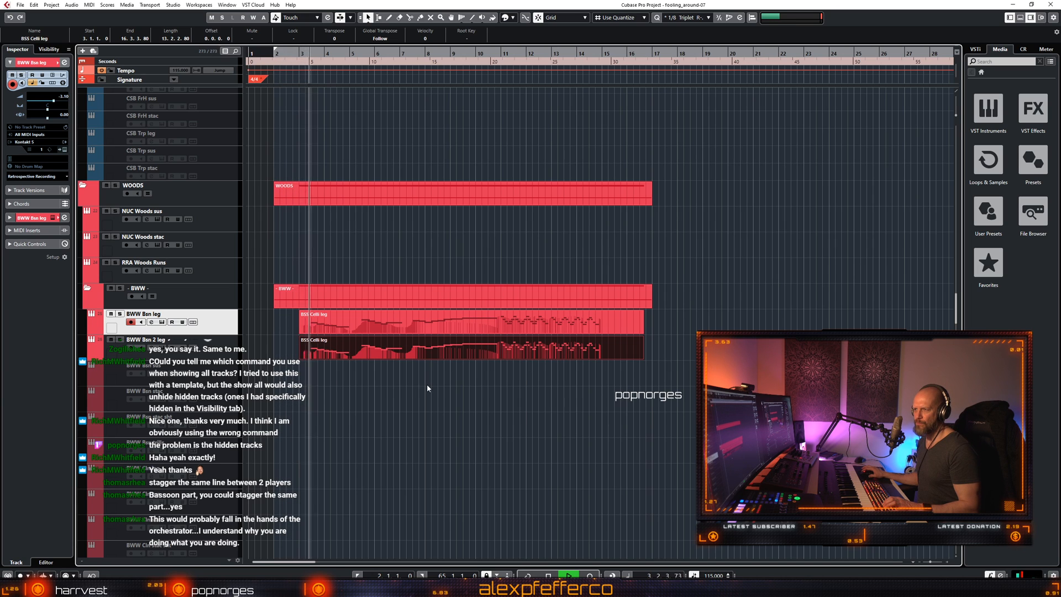
pyautogui.scroll(-10, 541, 386)
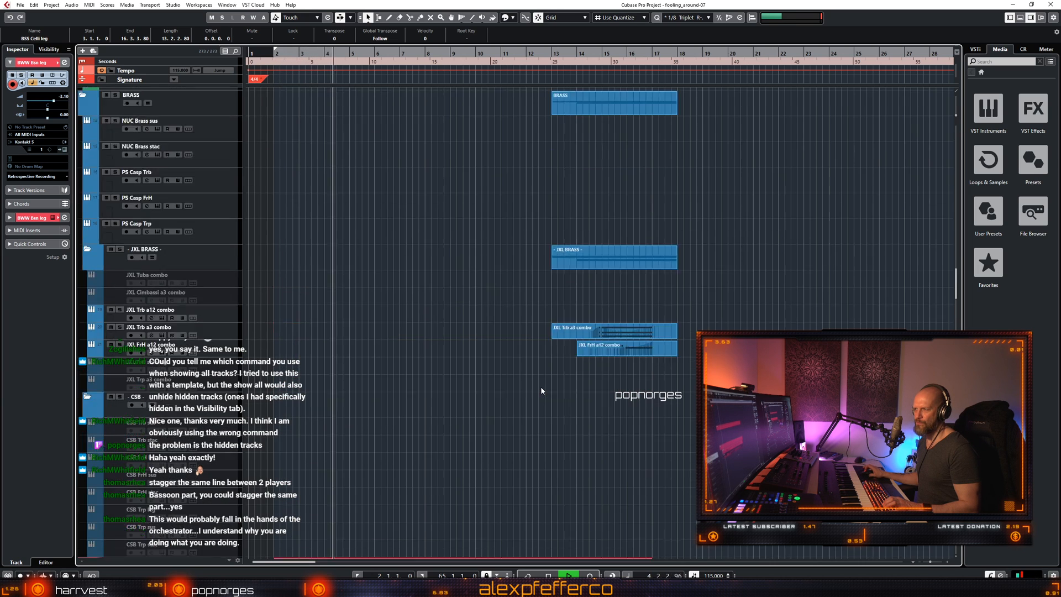
pyautogui.scroll(-15, 542, 390)
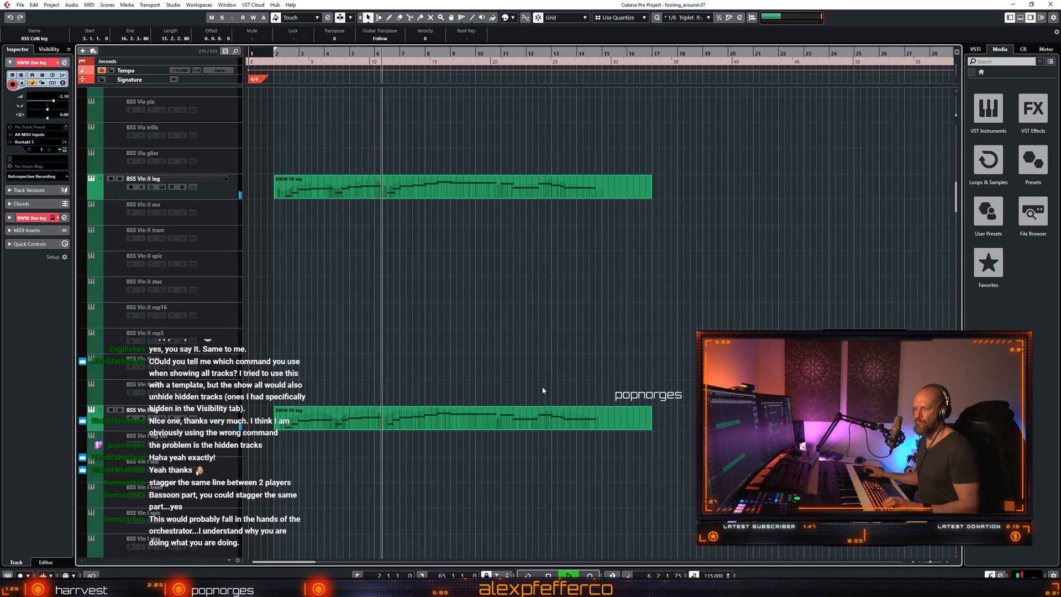
pyautogui.scroll(20, 543, 390)
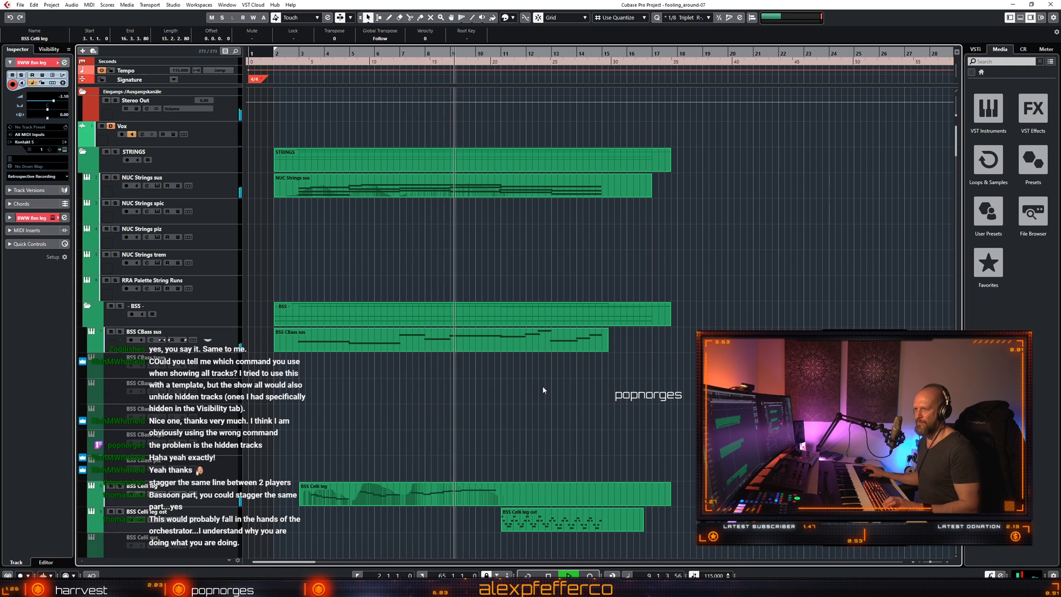
pyautogui.scroll(-3, 543, 390)
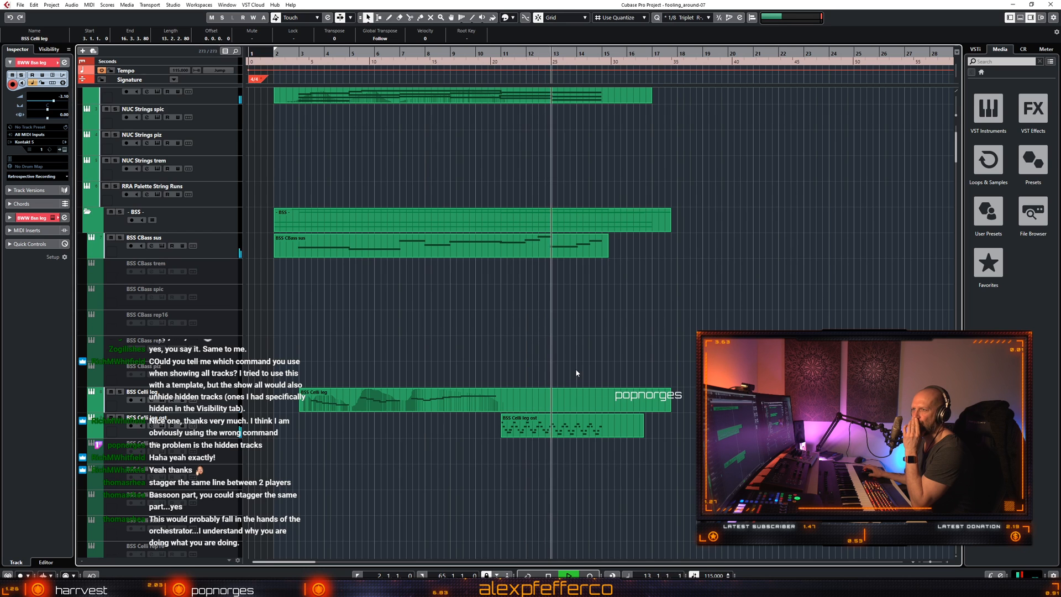
pyautogui.scroll(3, 575, 368)
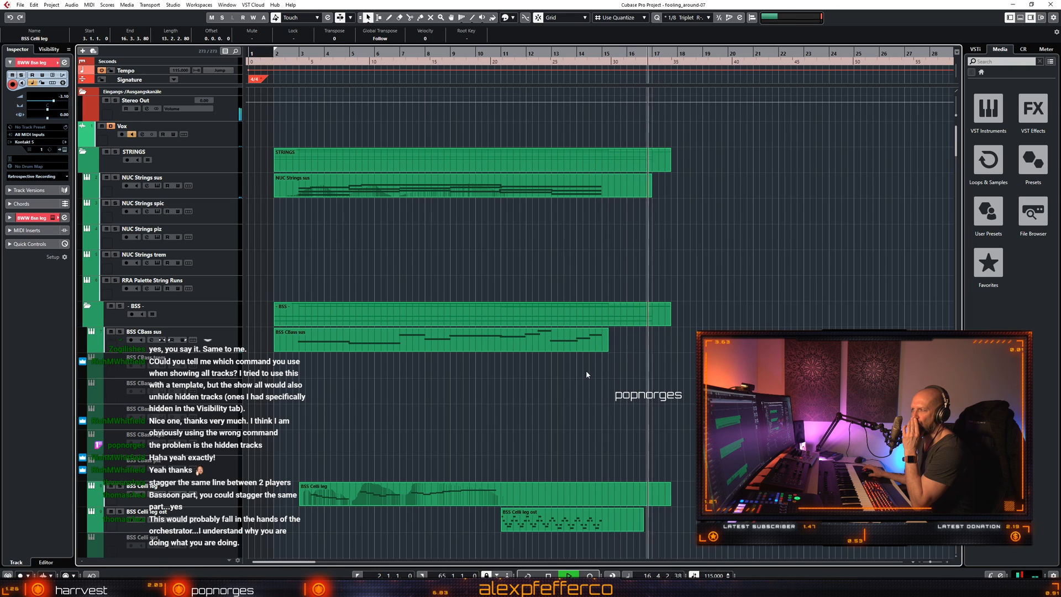
pyautogui.press('space')
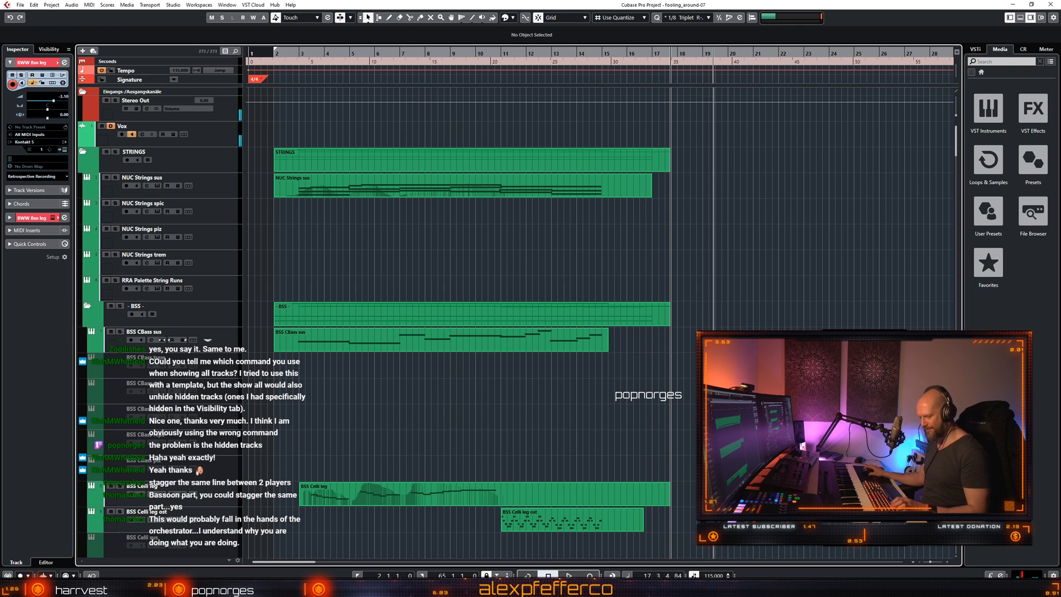
# Save the project as new version fooling_around-08 and extend the locator range to bar 73.
pyautogui.hotkey('ctrl', 'alt', 's')
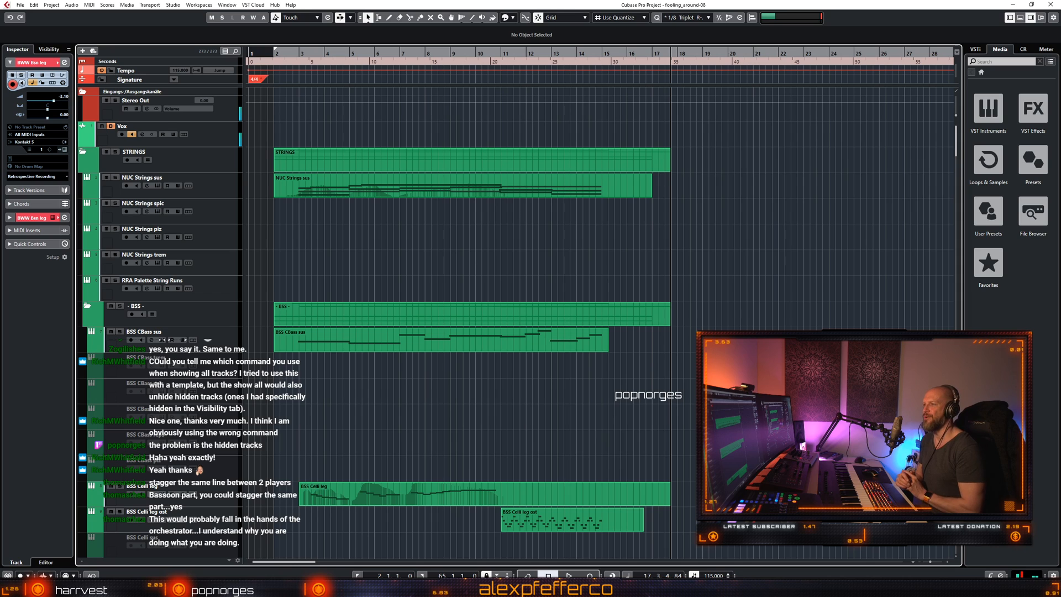
pyautogui.press('g')
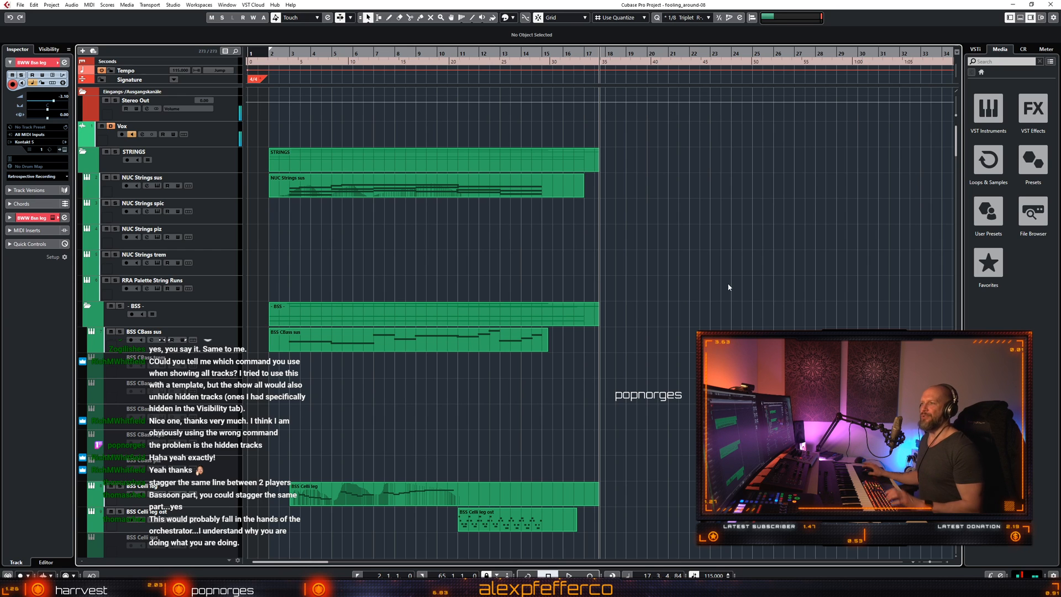
pyautogui.press('g')
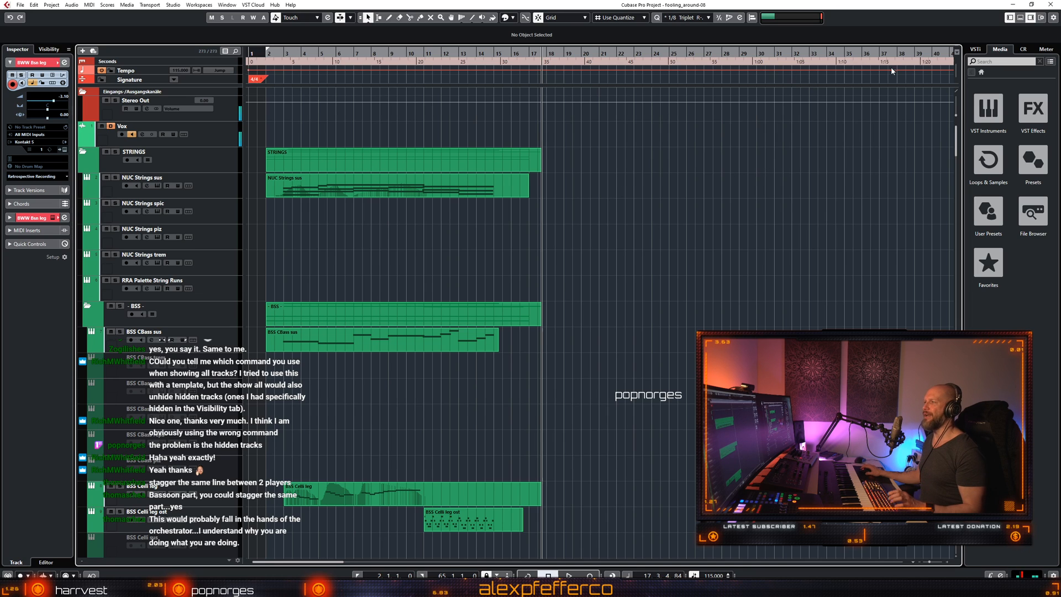
pyautogui.press('g')
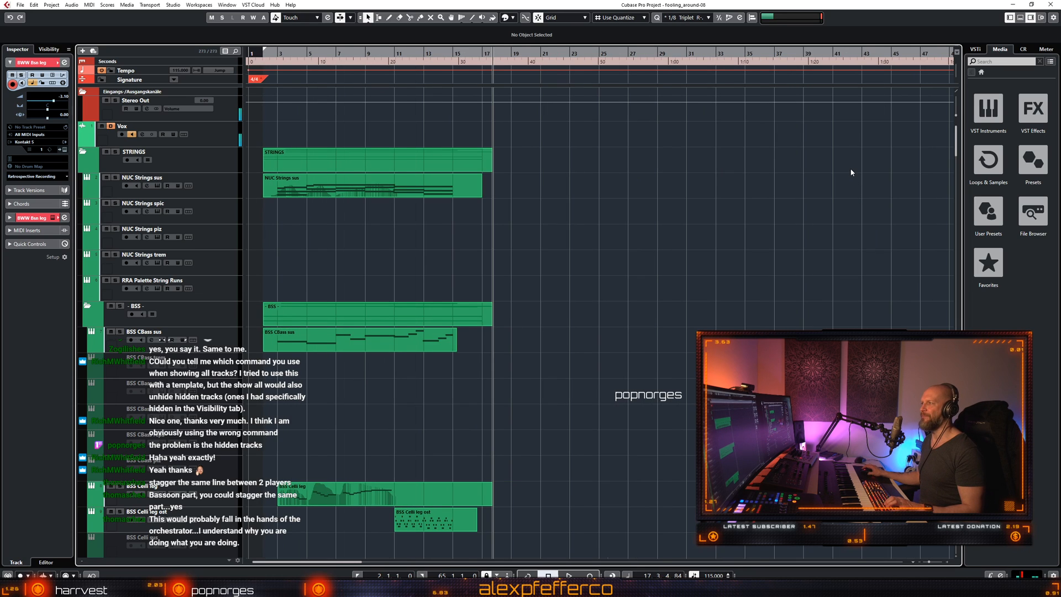
pyautogui.press('g')
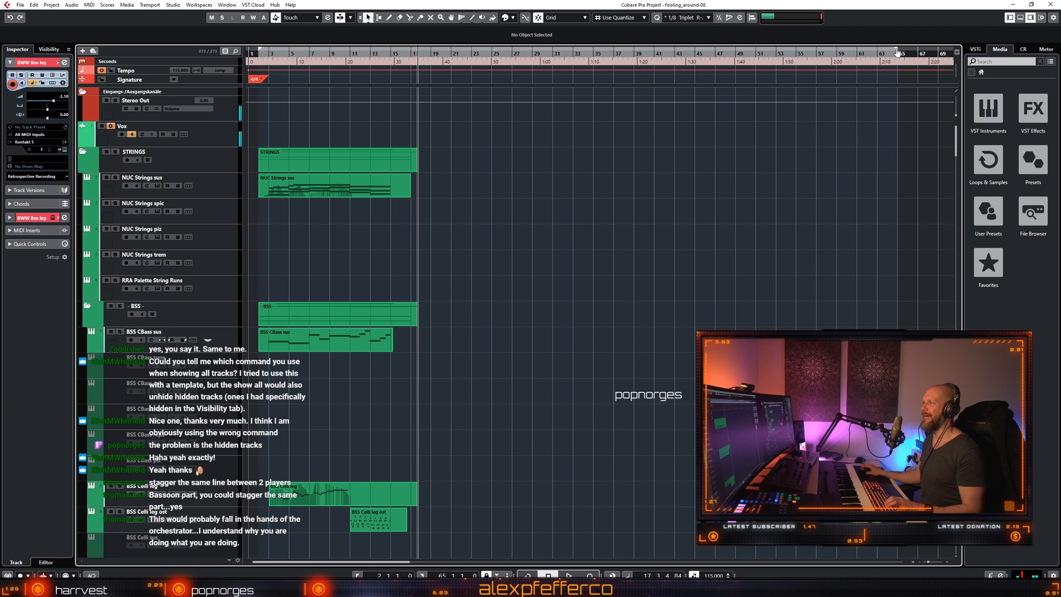
pyautogui.moveTo(895, 52); pyautogui.dragTo(901, 57)
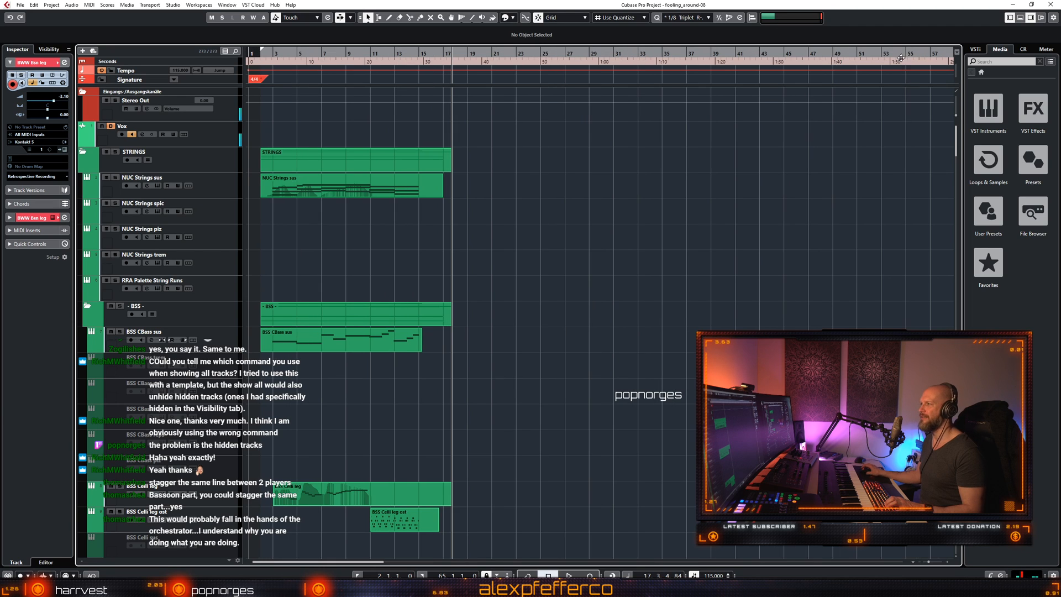
pyautogui.hscroll(5, 878, 155)
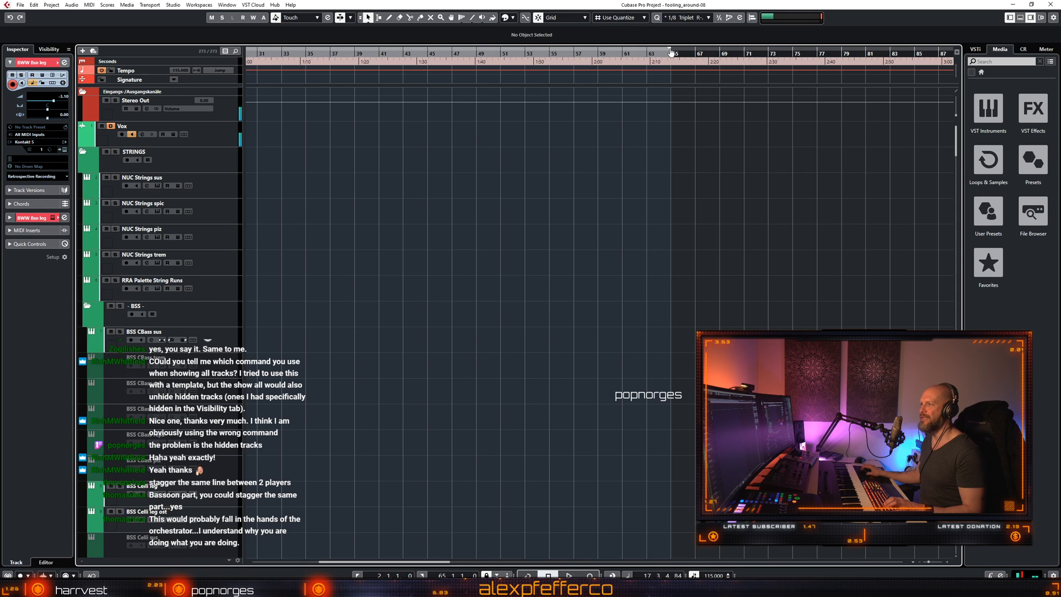
pyautogui.keyDown('alt'); pyautogui.click(770, 64); pyautogui.keyUp('alt')
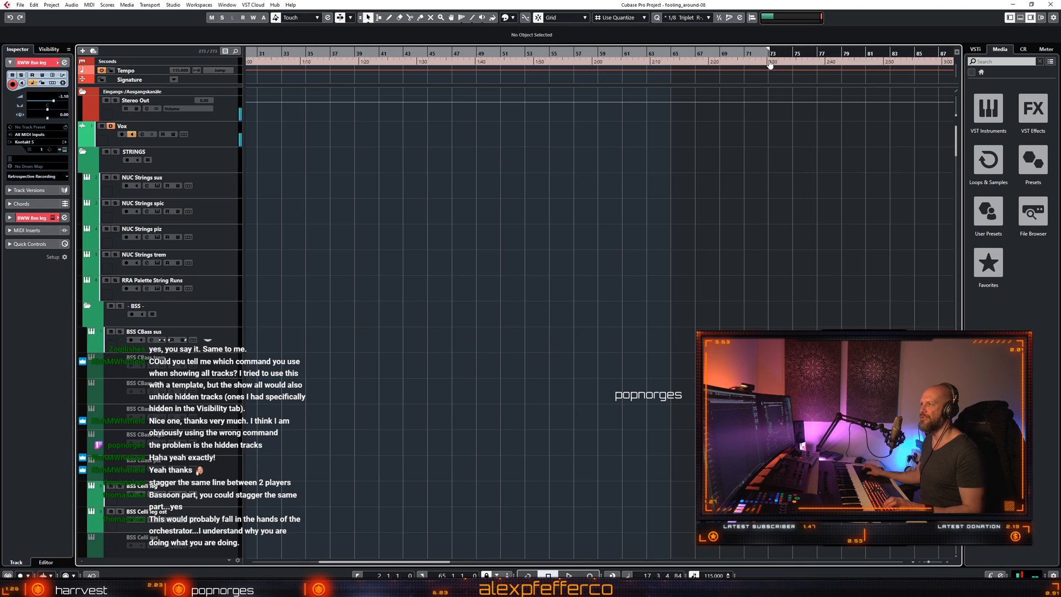
pyautogui.hotkey('shift', 'f')
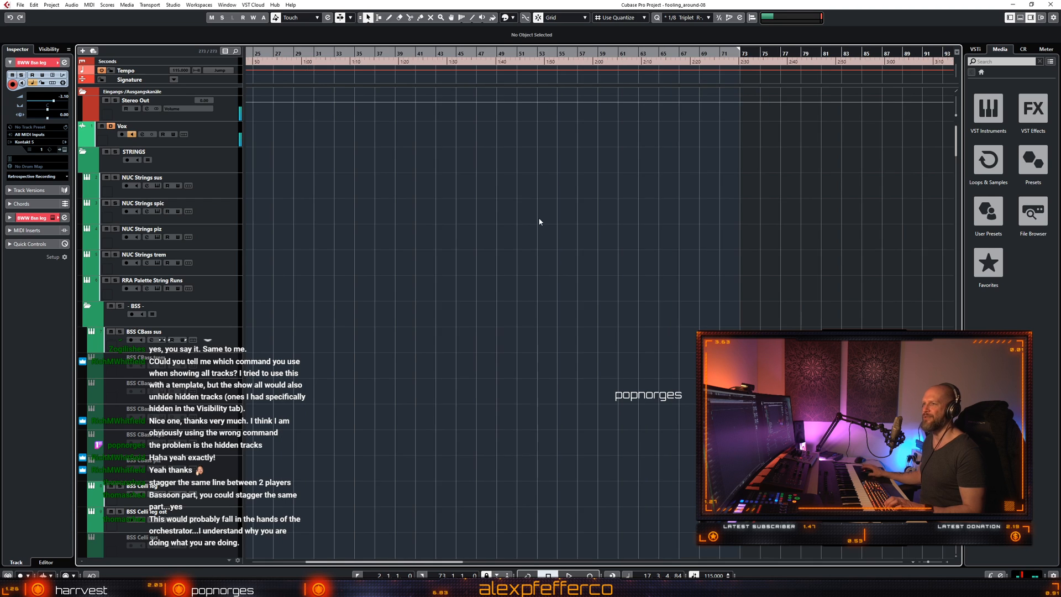
pyautogui.press('h')
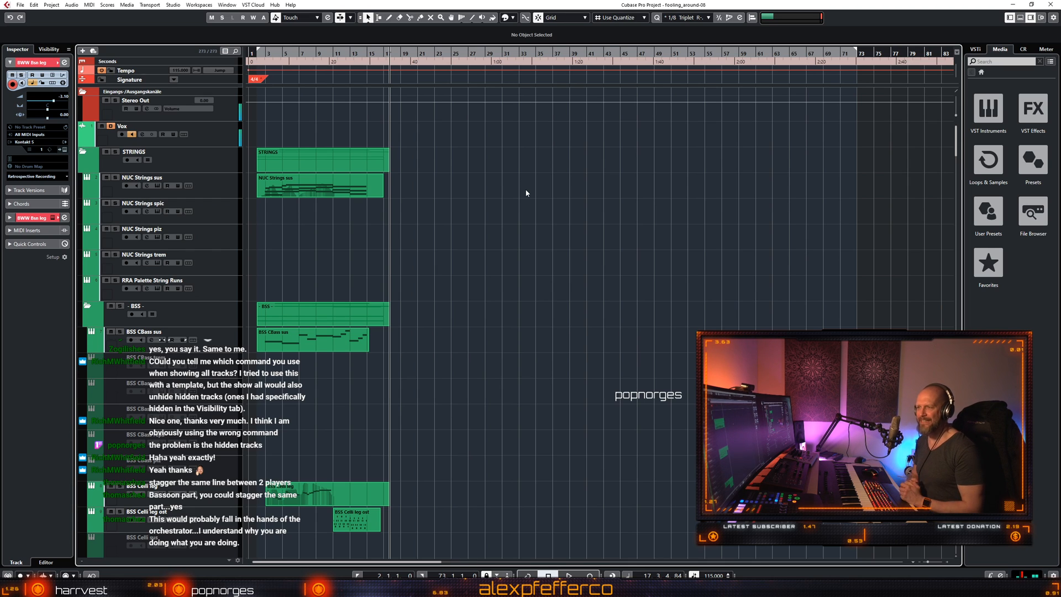
# Save the project as new version fooling_around-09 and select the STRINGS folder track.
pyautogui.hotkey('ctrl', 'alt', 's')
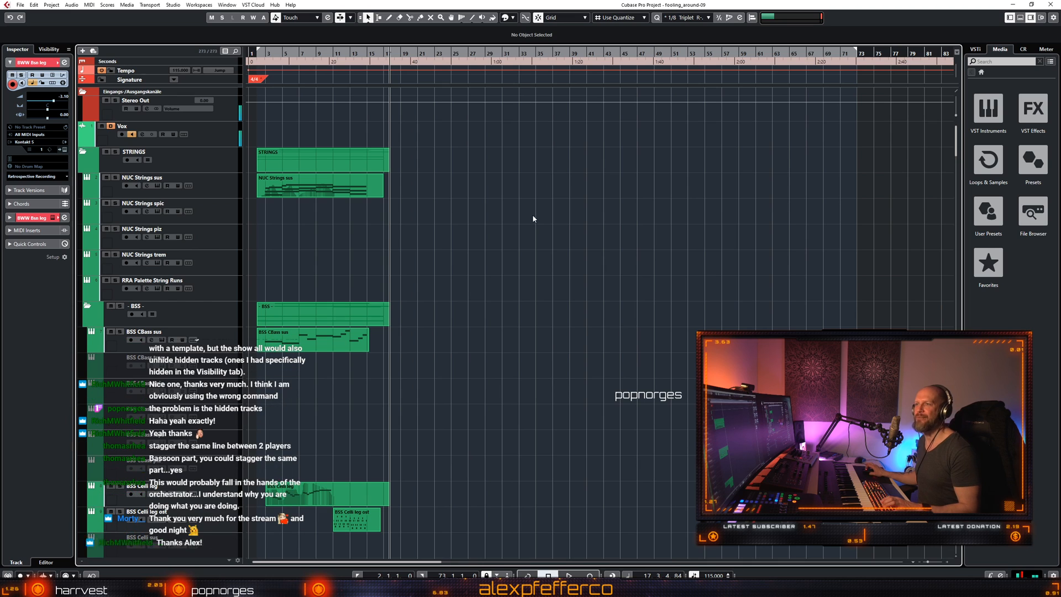
pyautogui.click(198, 165)
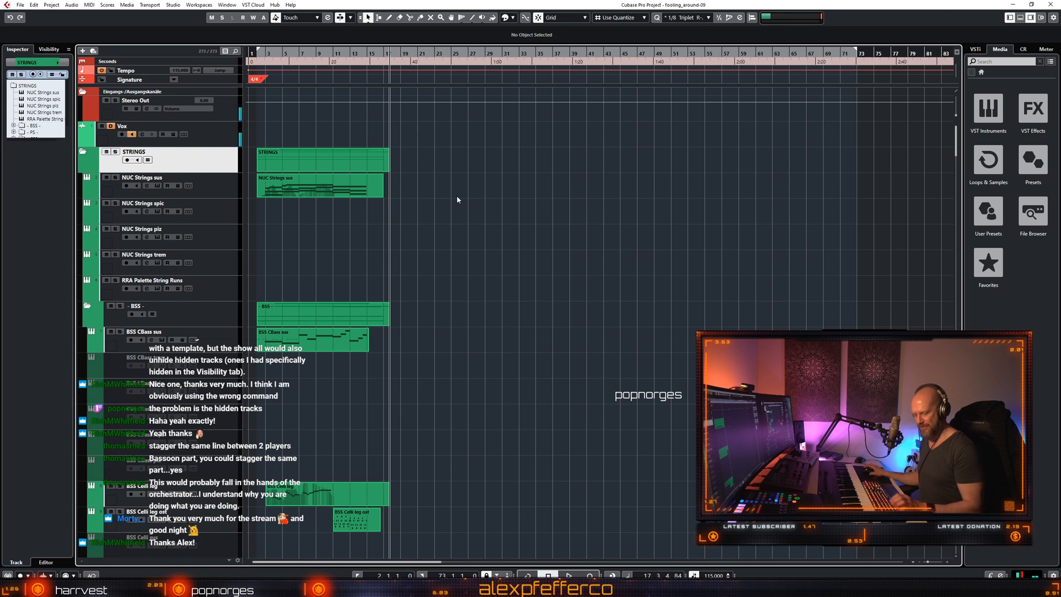